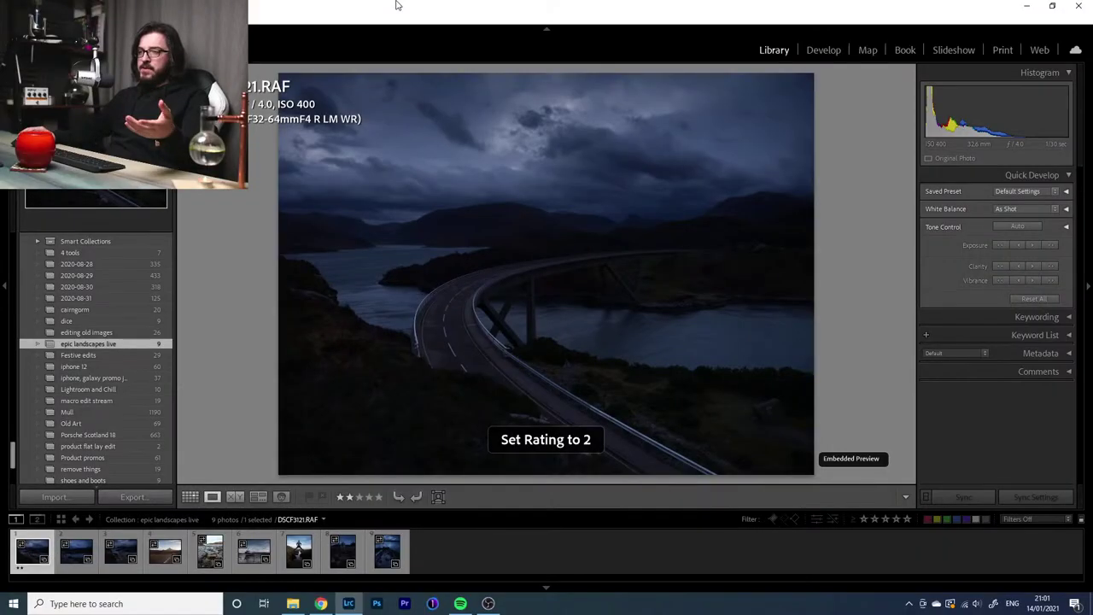
Rate the Kylesku bridge photo two stars in the Library loupe view
mouse_move(490, 603)
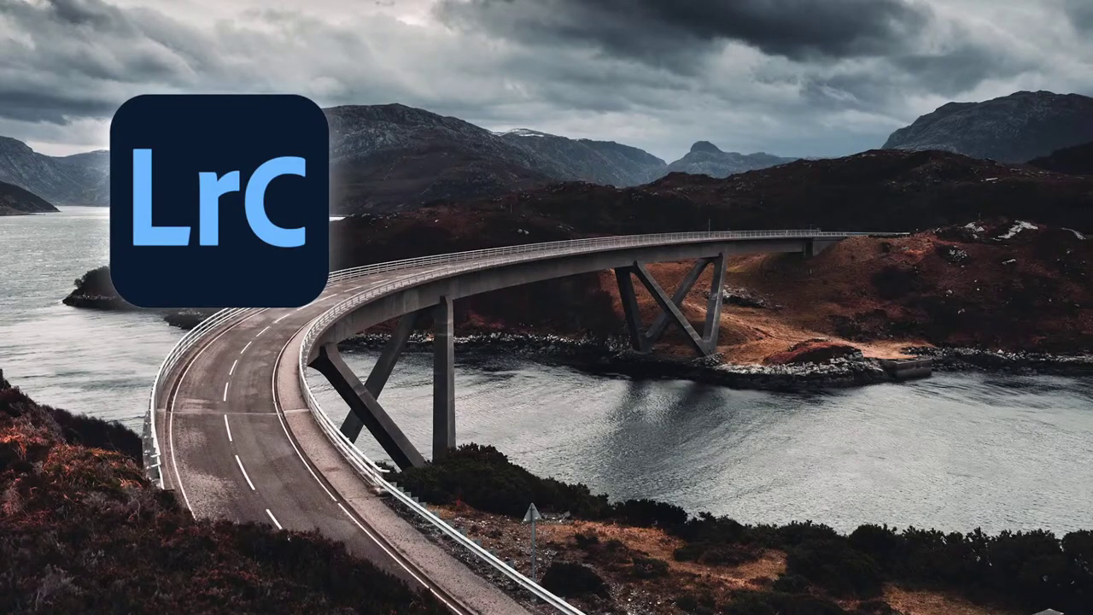
key("2")
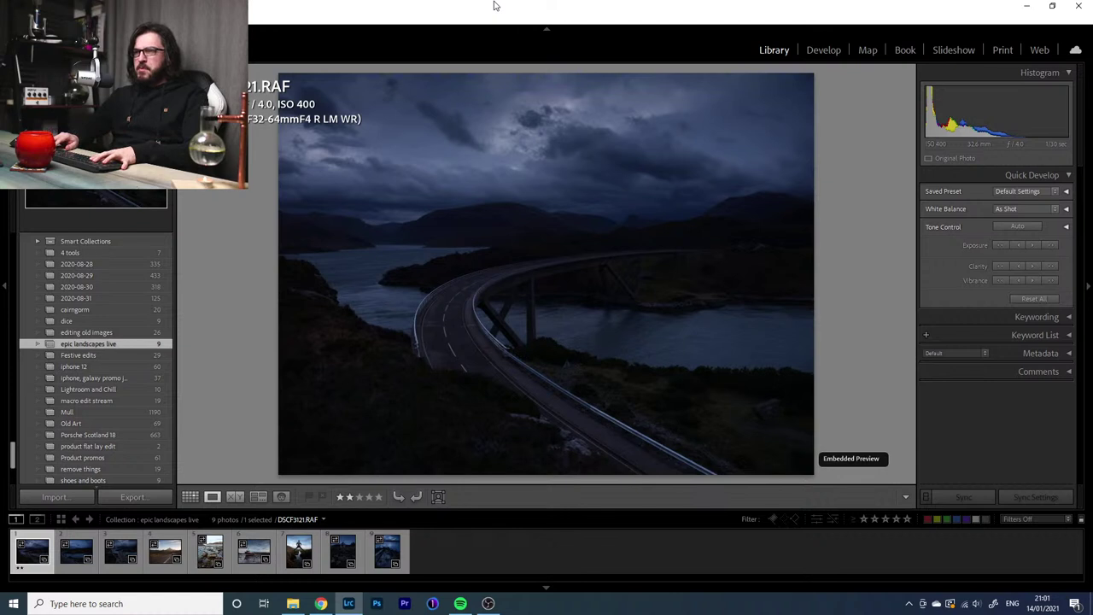
key("i")
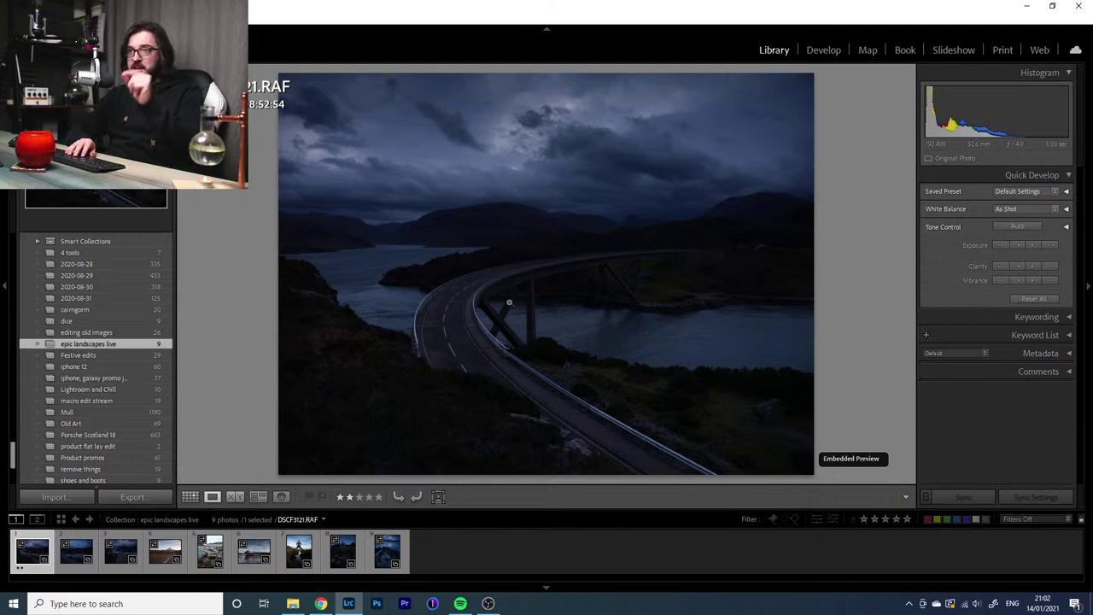
key("i")
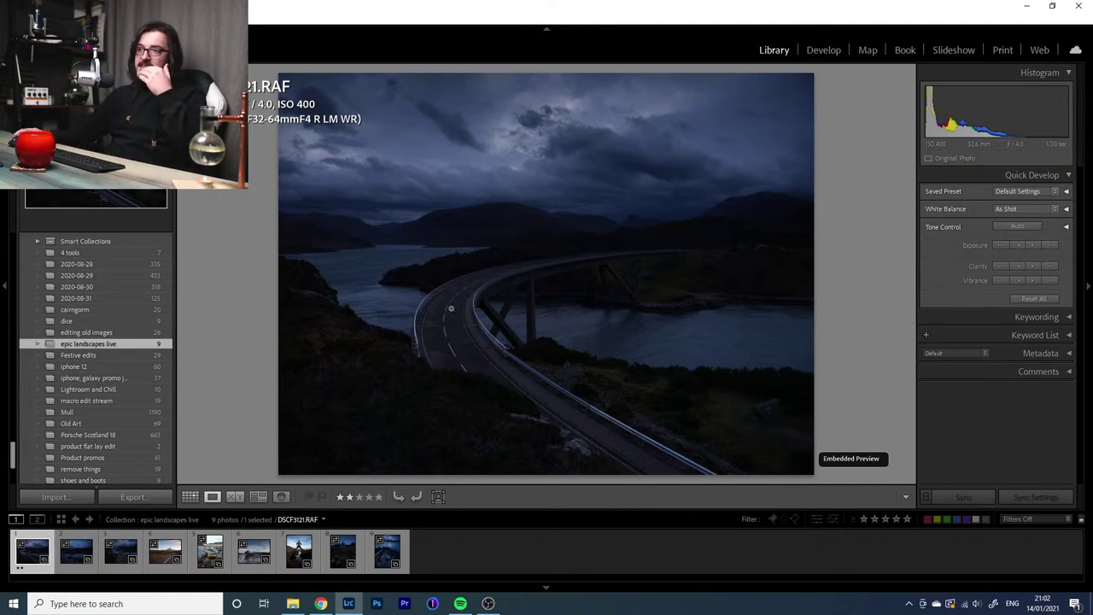
left_click(422, 347)
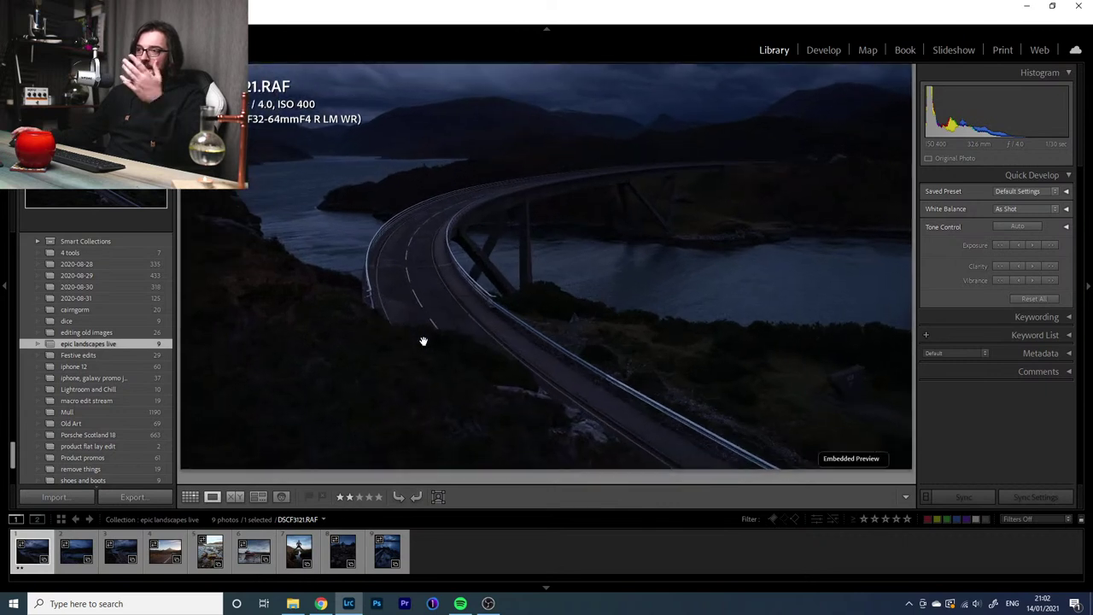
left_click(454, 246)
left_click(479, 306)
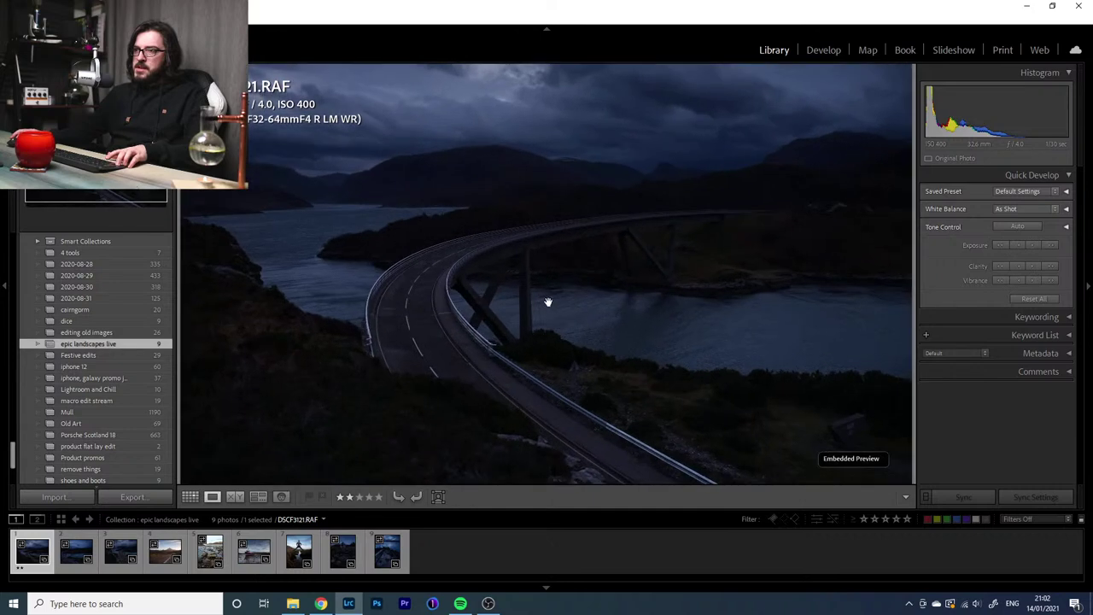
left_click(507, 321)
left_click(468, 301)
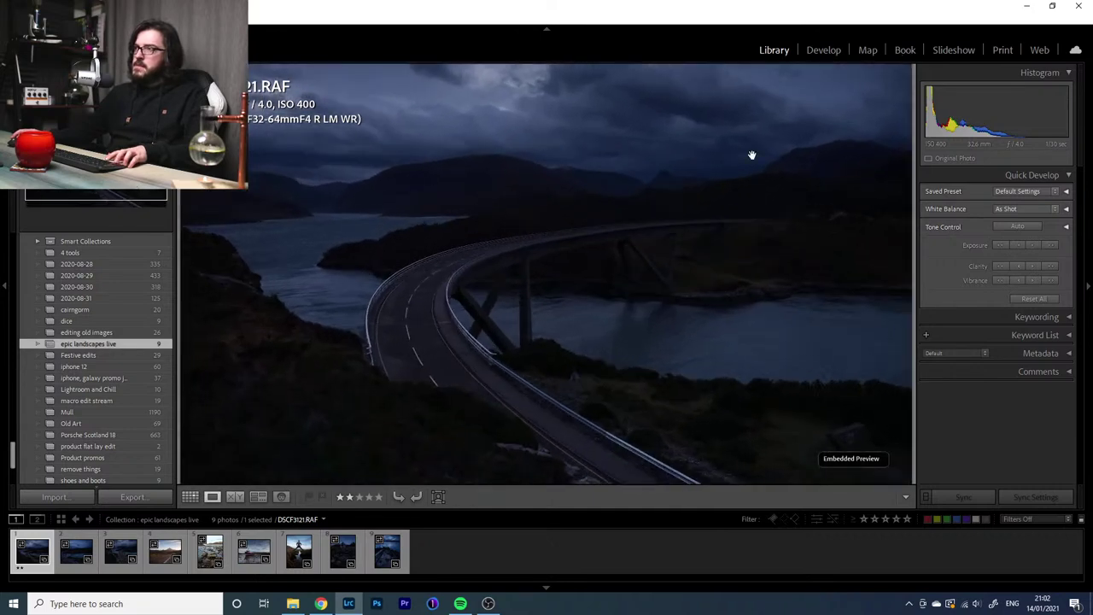
Load the bridge photo in the Develop module, zoomed out to Fit
left_click(820, 50)
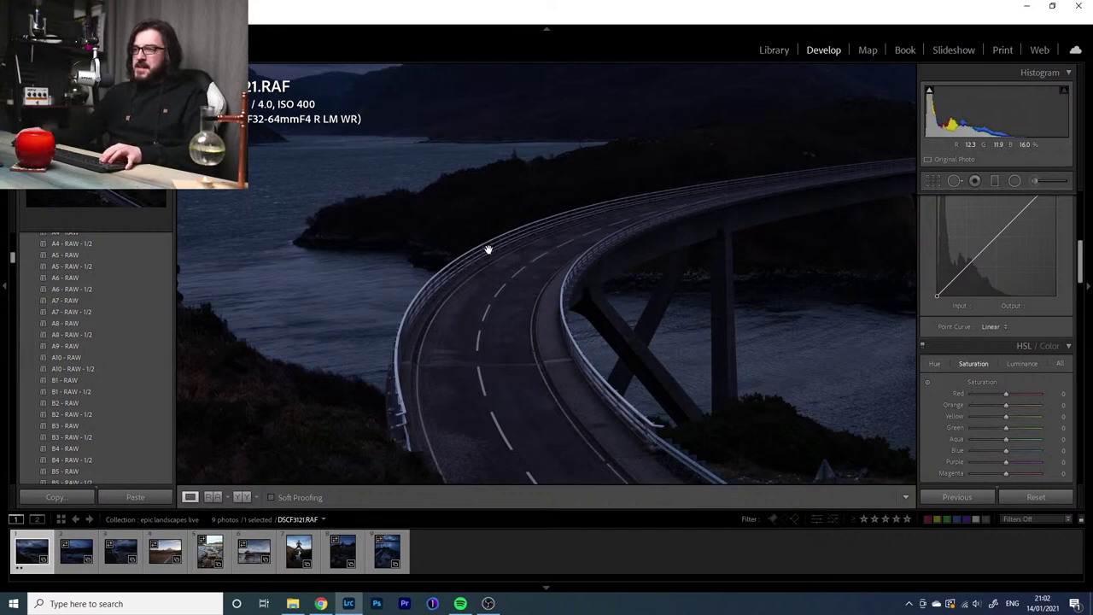
left_click(527, 267)
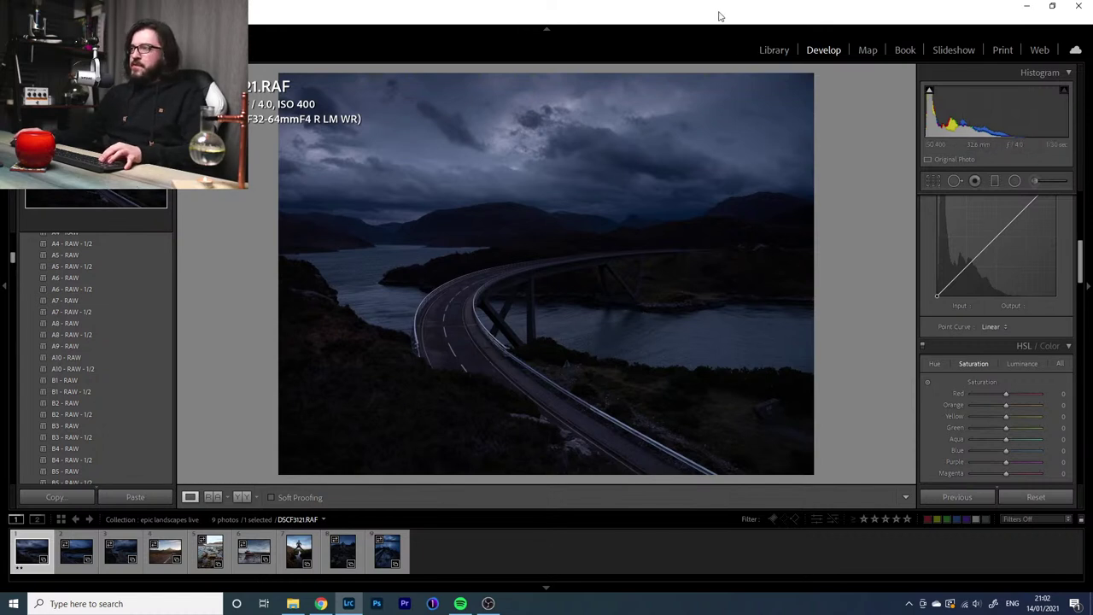
Scroll the right-hand panel up from Tone Curve/HSL to the Basic panel
scroll(959, 416, "up", 5)
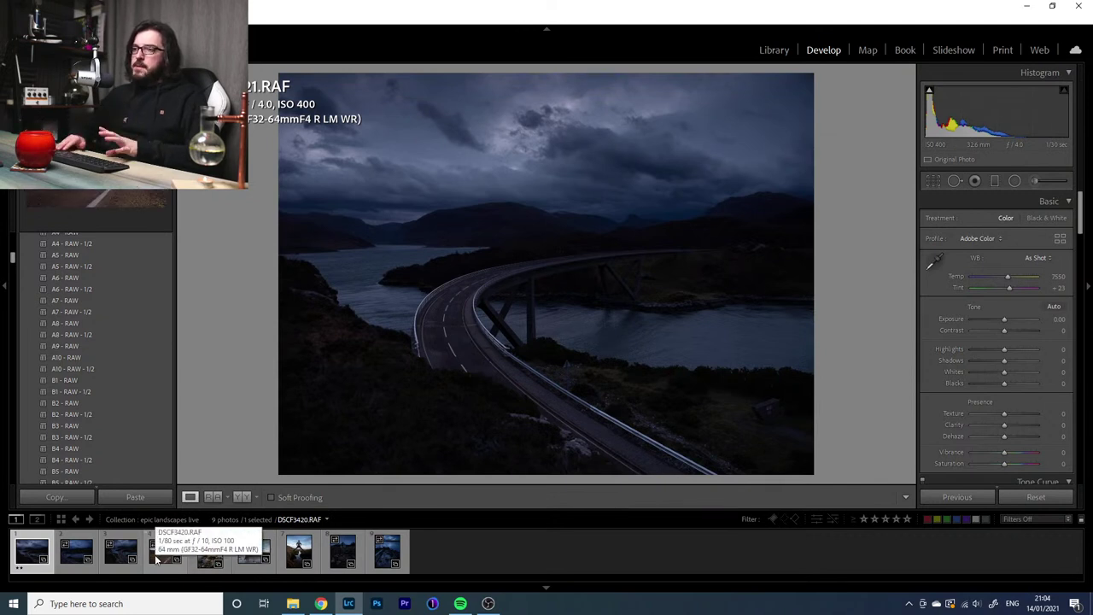
Step through the first photos, return to the first bridge shot, and cancel the Build Previews prompt
key("Right")
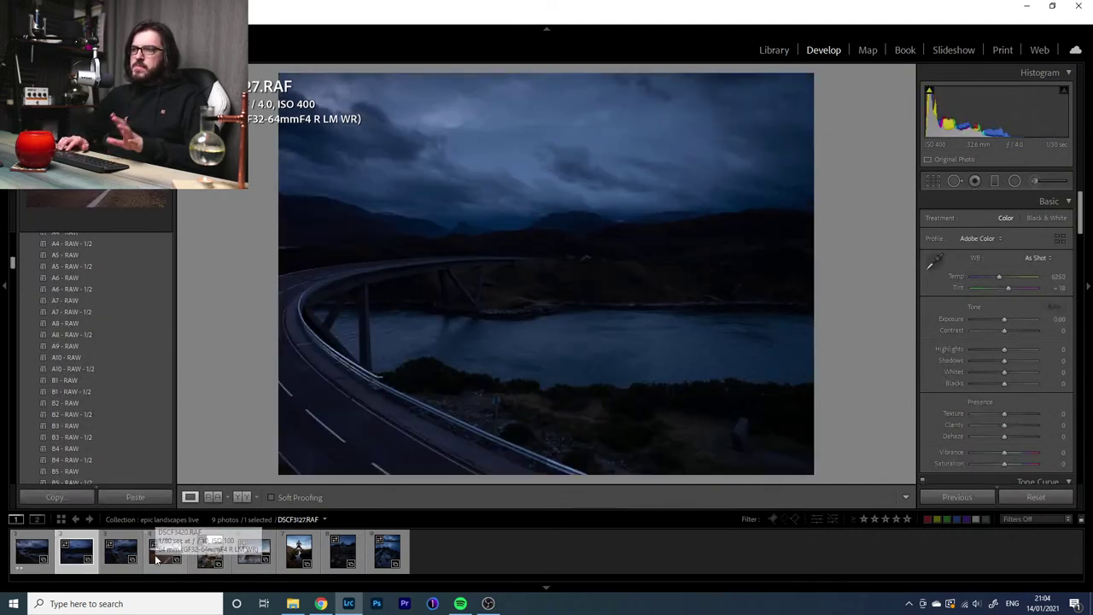
key("Right")
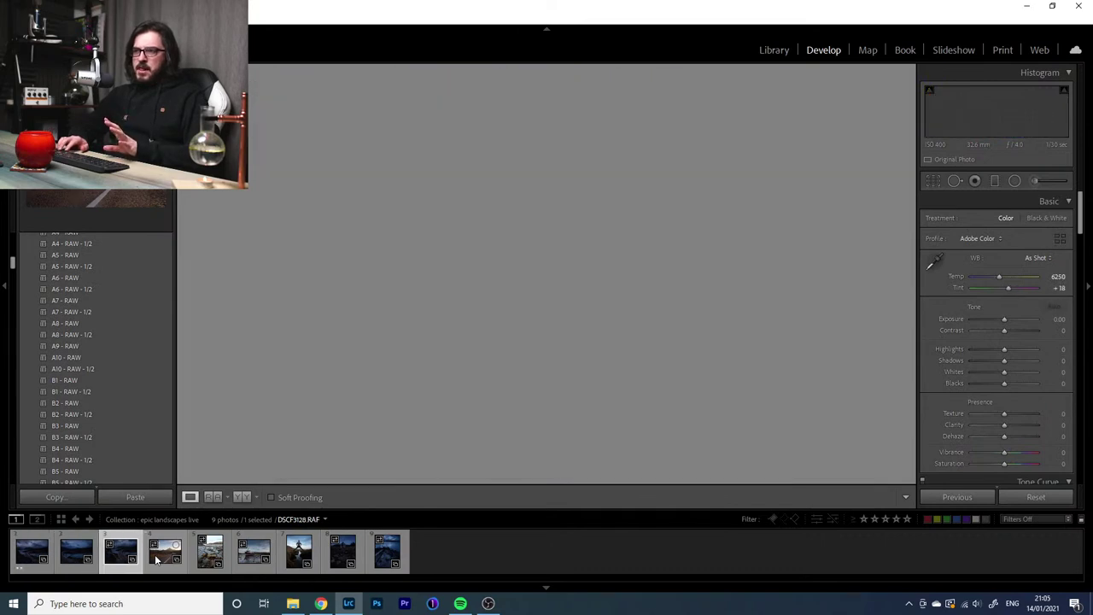
left_click(21, 557)
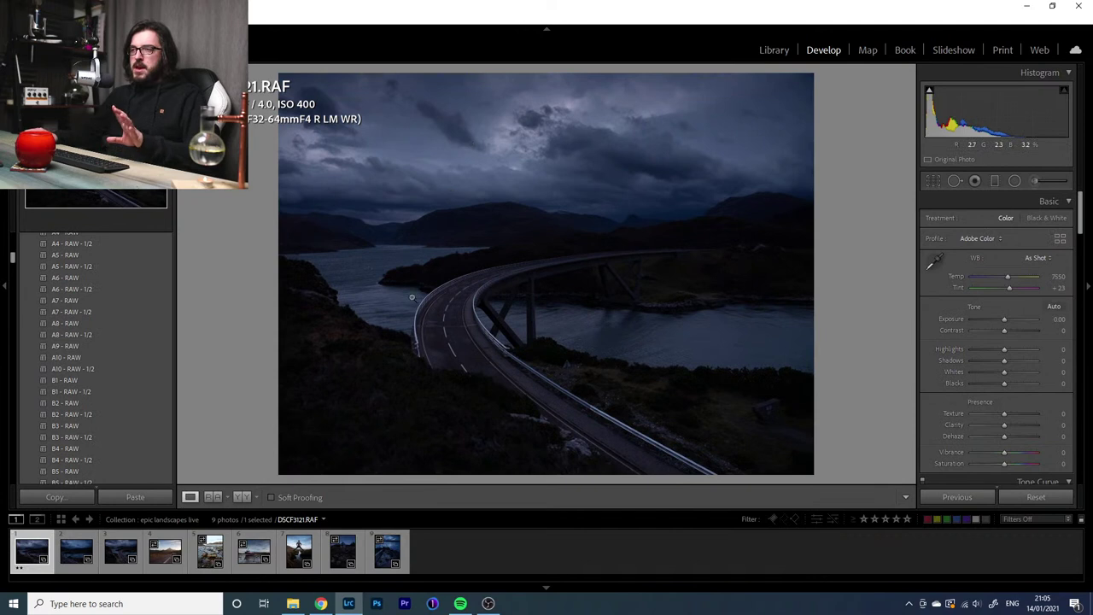
left_click(87, 559)
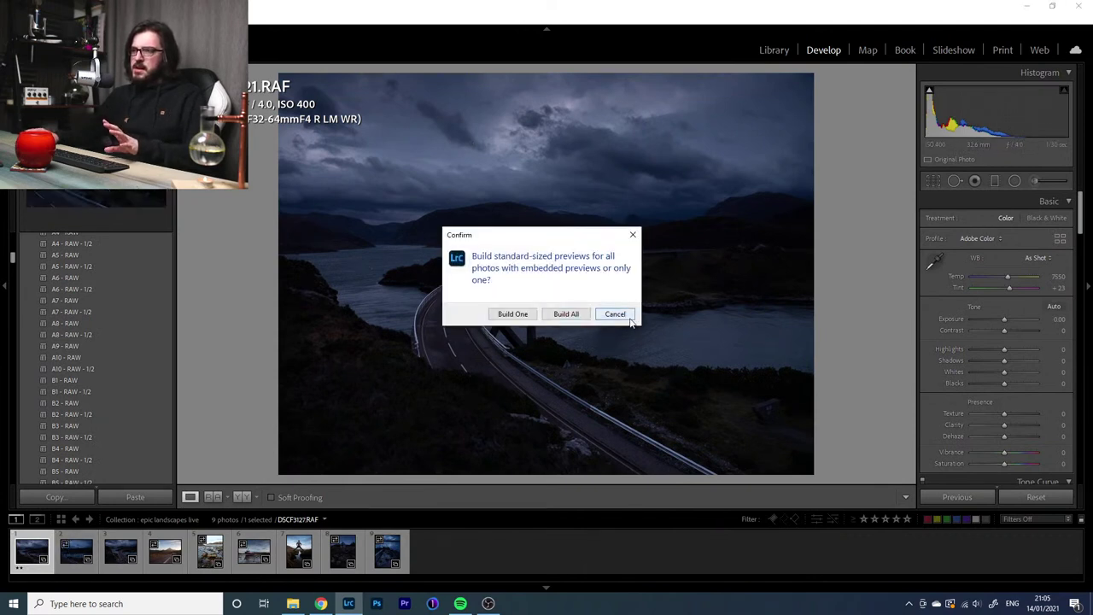
left_click(615, 314)
Compare the second bridge photo DSCF3127.RAF against the third, DSCF3128.RAF
left_click(71, 555)
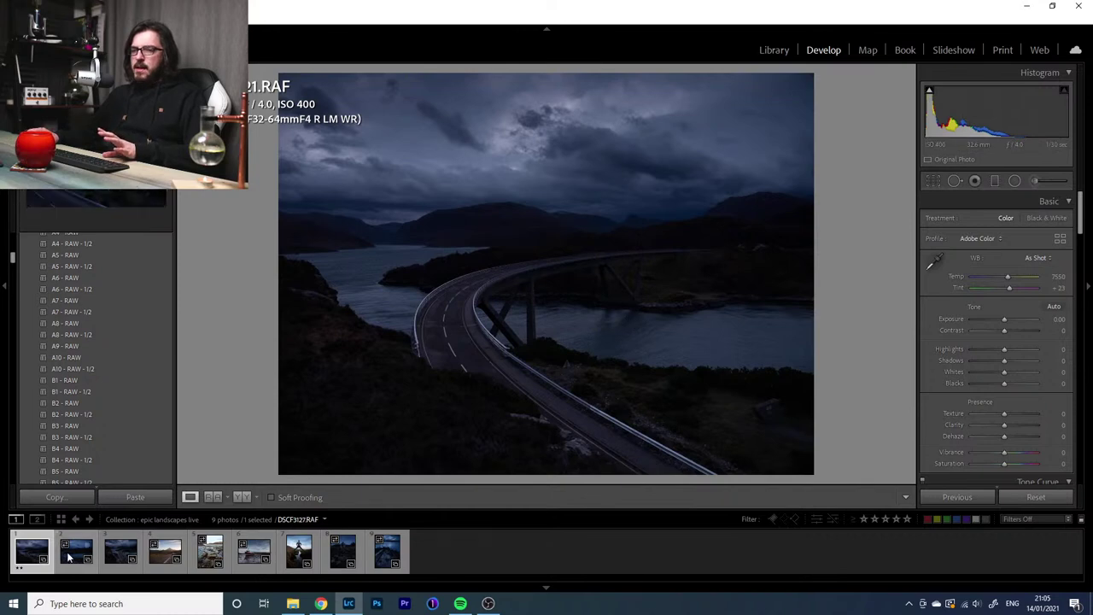
key("Right")
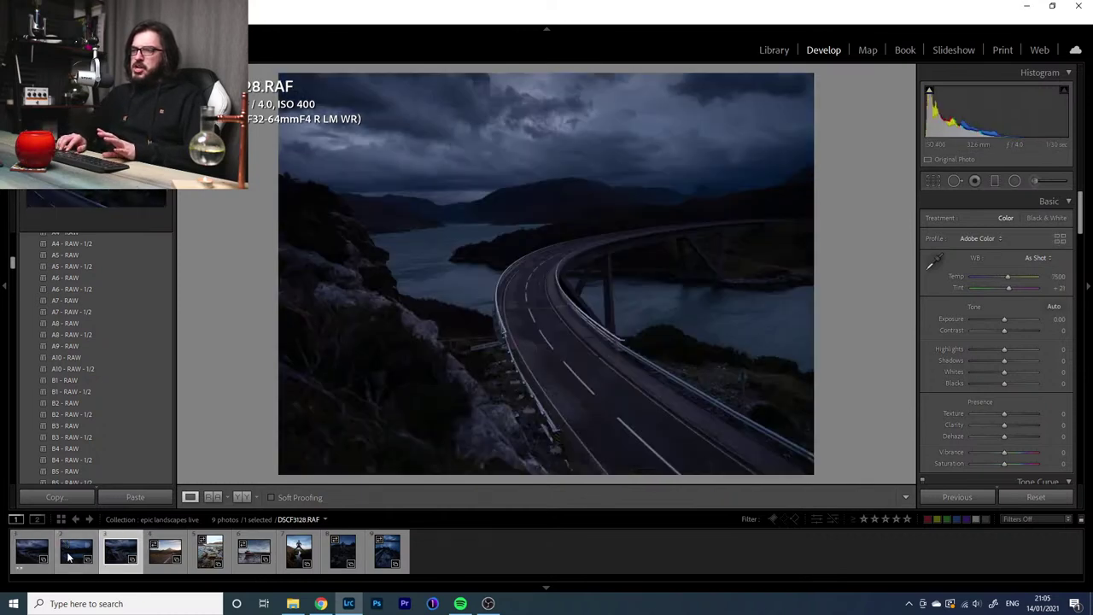
left_click(71, 555)
key("Right")
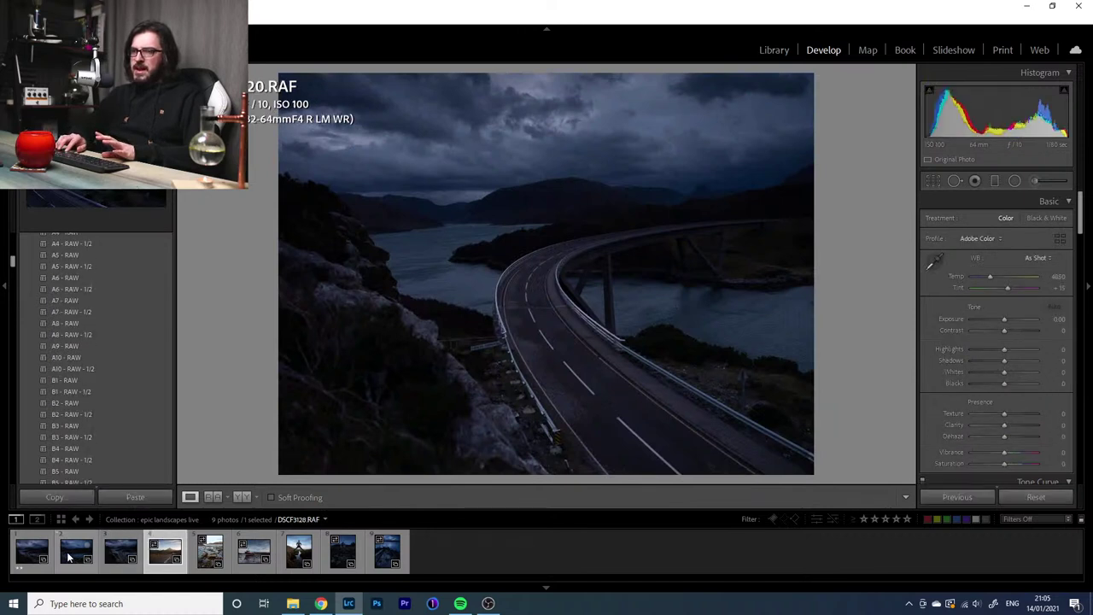
left_click(71, 555)
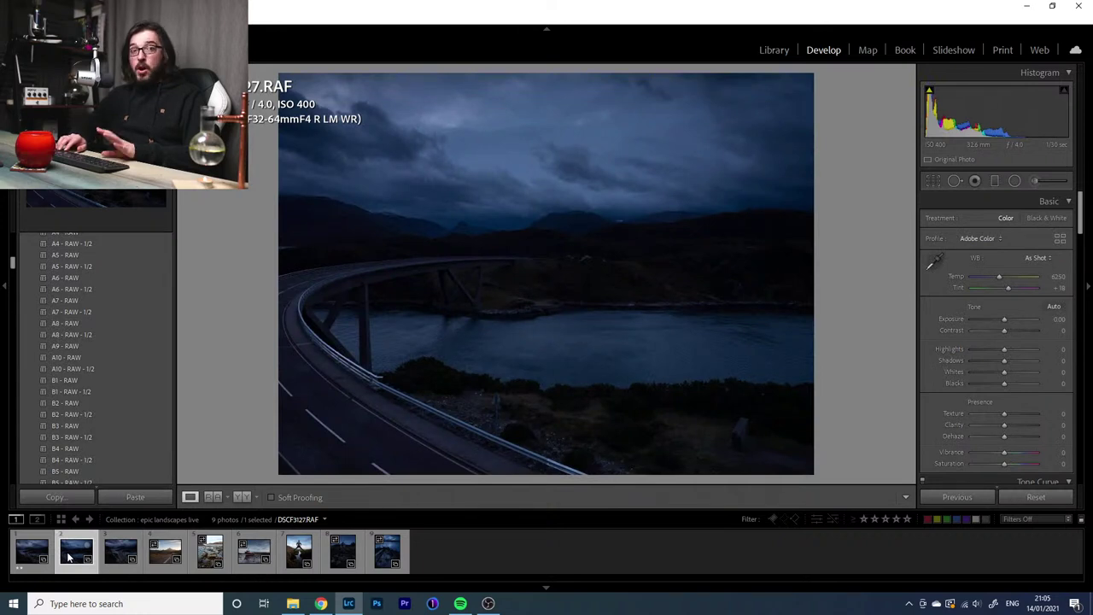
key("Right")
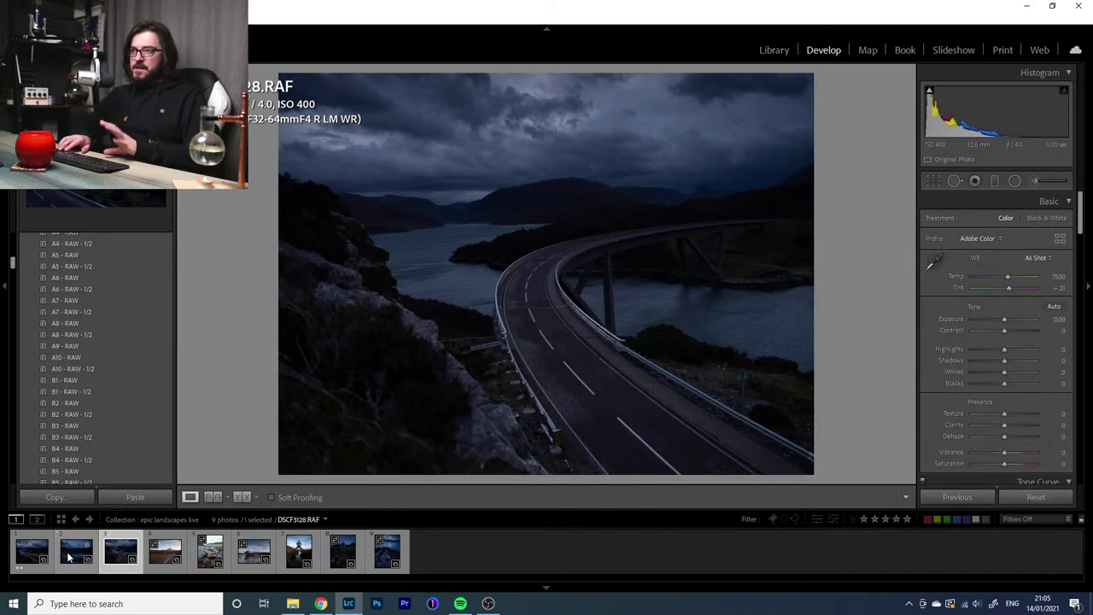
left_click(70, 557)
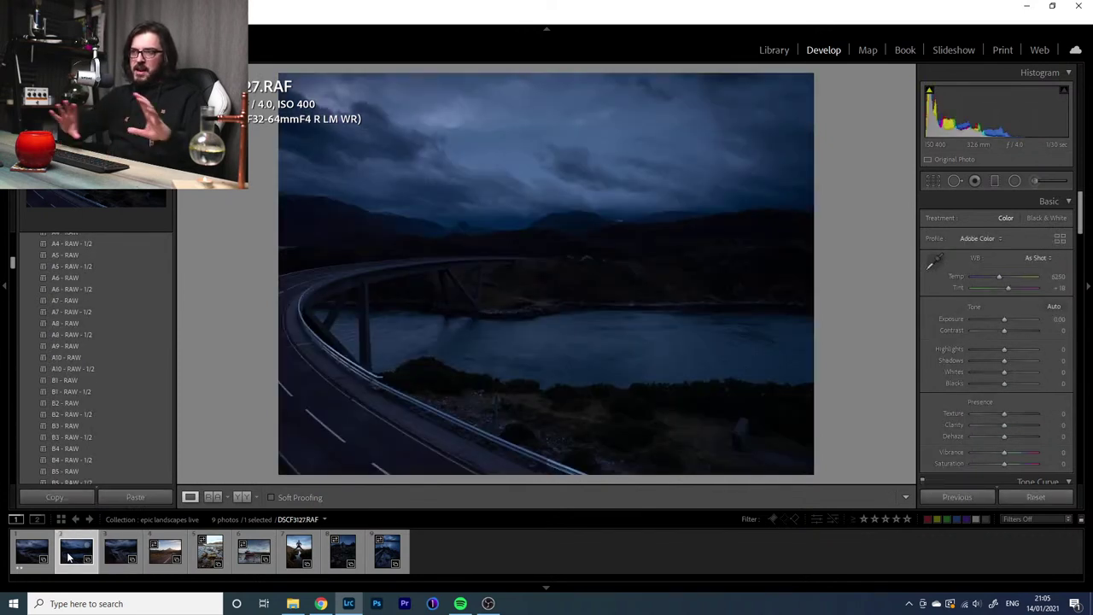
Move through the road, shoreline, beached boat and leaping-man photos to the wooden hut shot
key("Right")
key("Right")
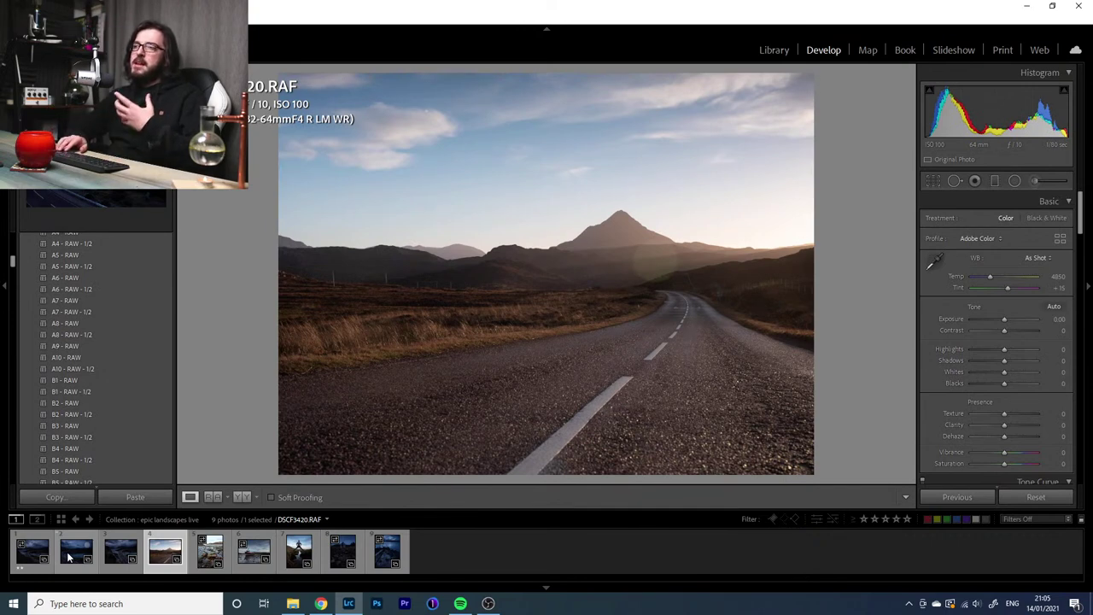
key("Right")
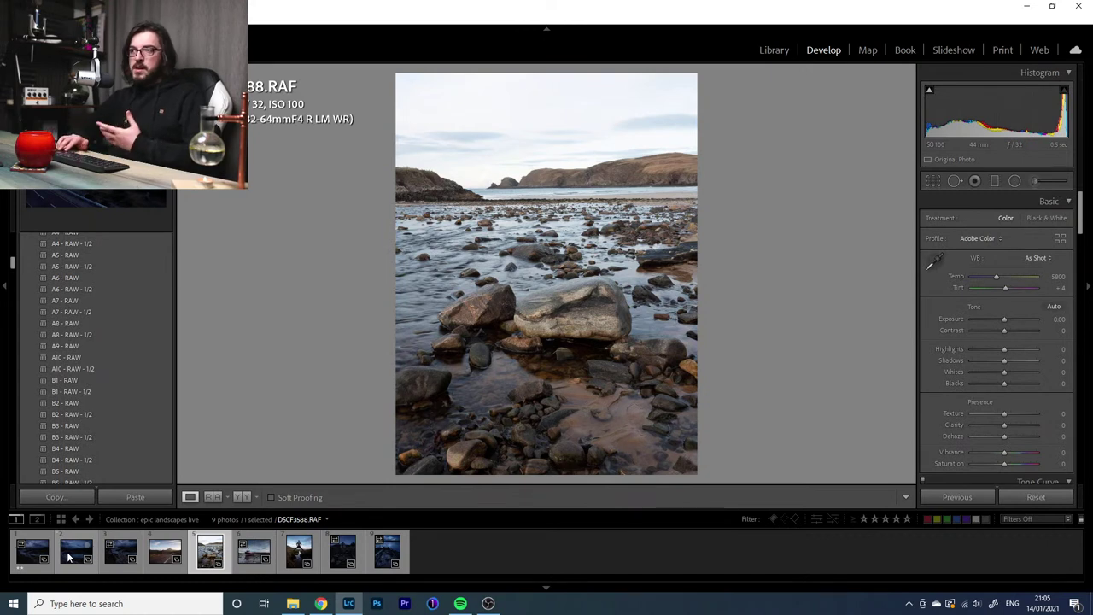
key("Right")
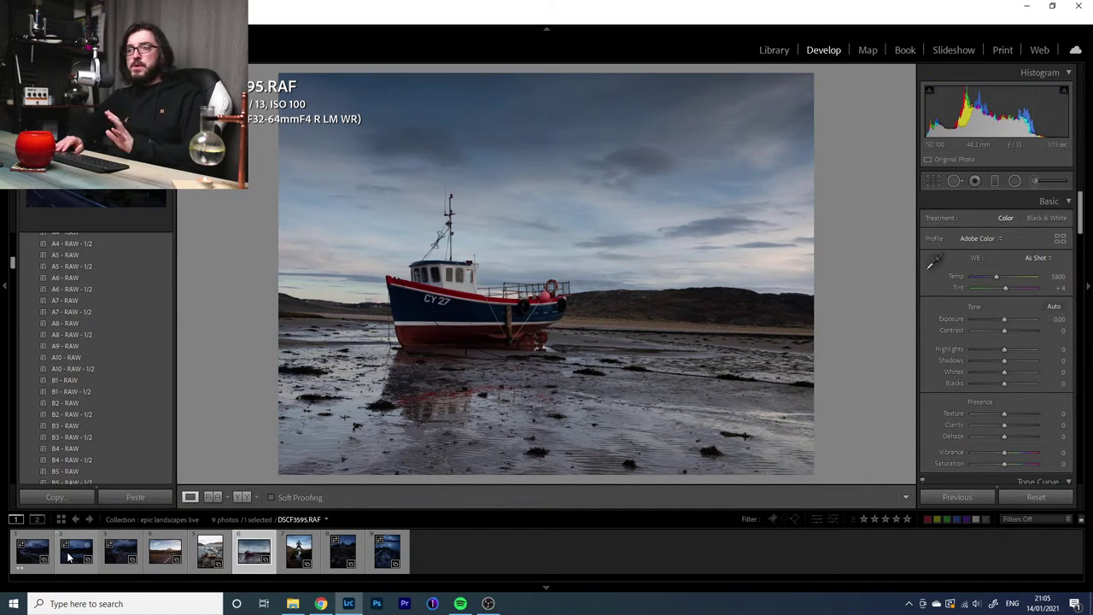
key("Right")
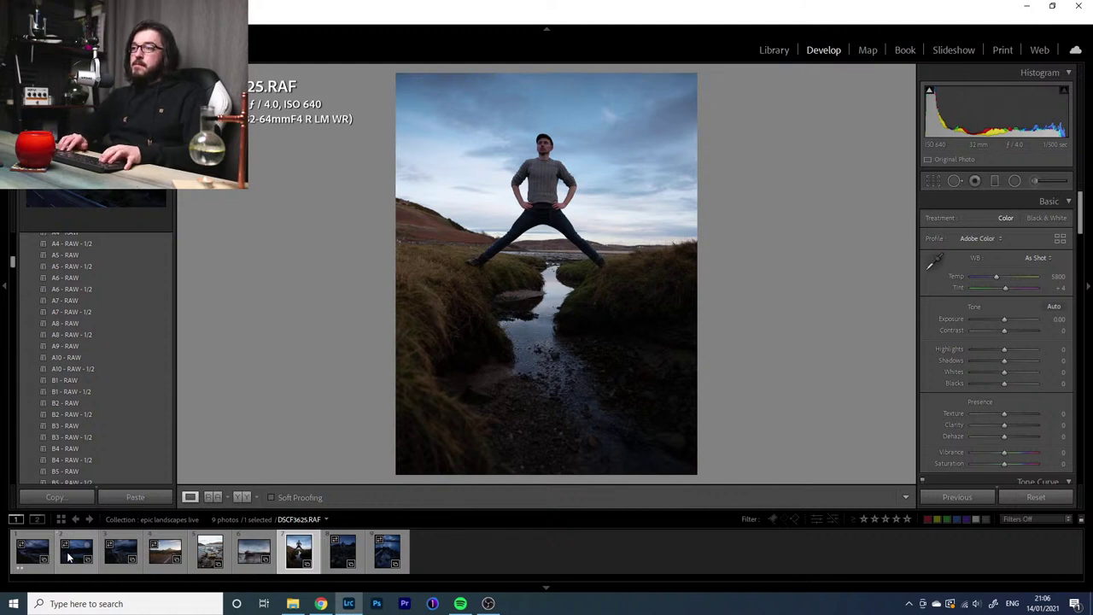
key("Right")
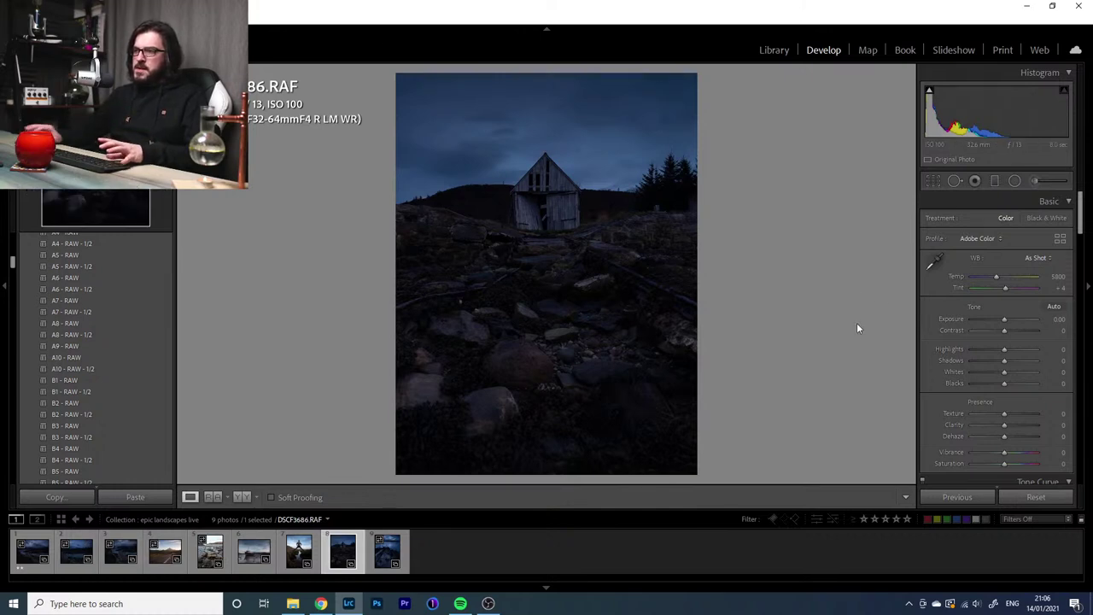
Nudge the hut photo's Exposure slider, then load the last photo, DSCF3691.RAF
mouse_move(1011, 319)
left_mouse_down()
mouse_move(1023, 320)
mouse_move(1009, 319)
left_mouse_up()
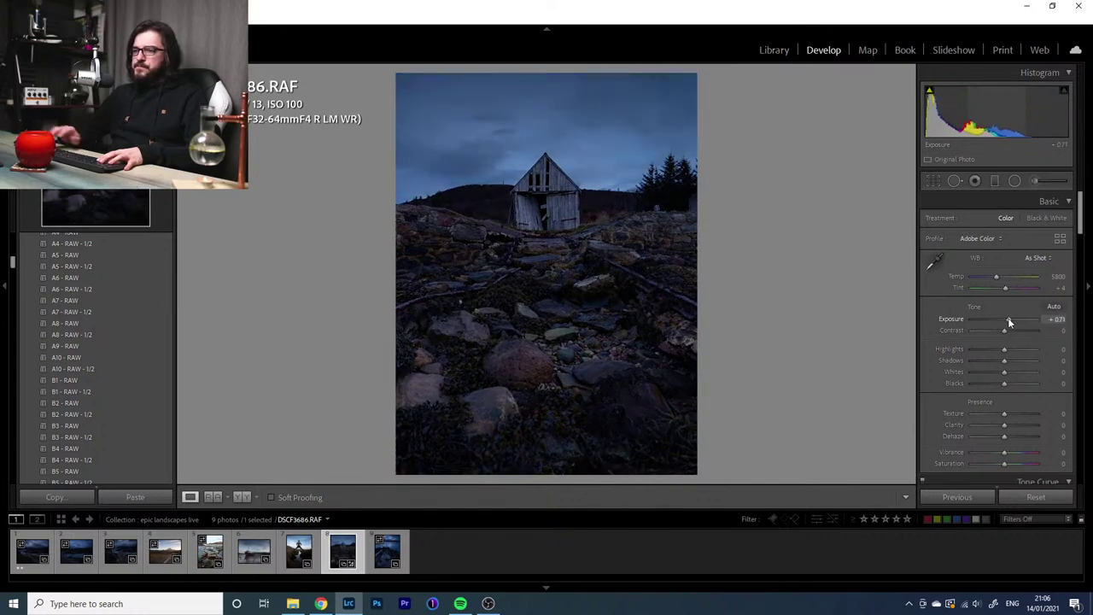
left_click(386, 553)
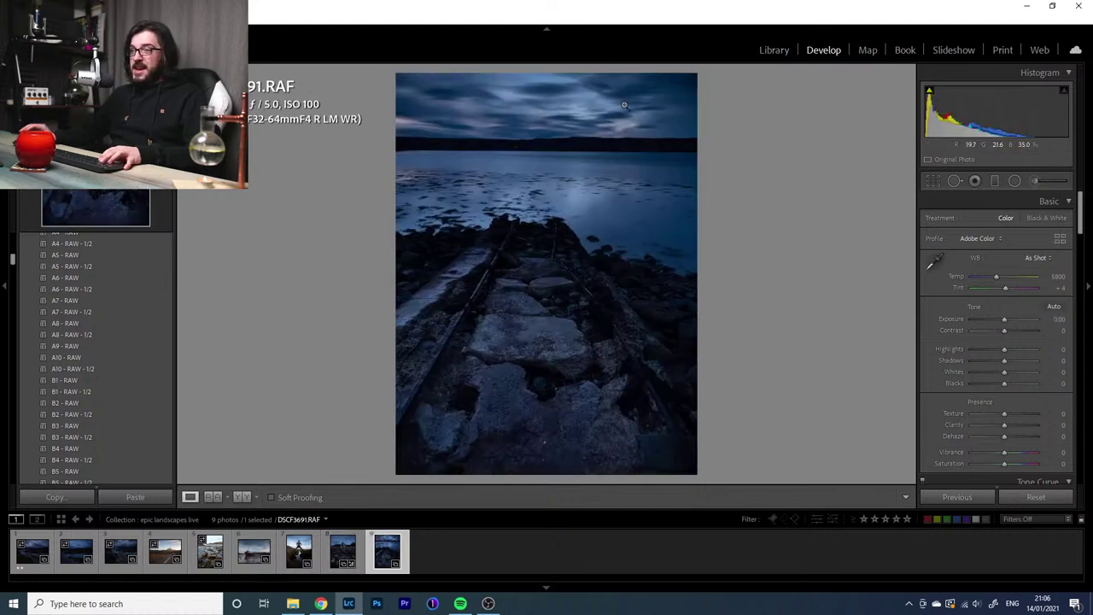
On bridge photo DSCF3121.RAF, raise exposure to +2.02, set shadows +2, and reset highlights to 0
left_click(23, 559)
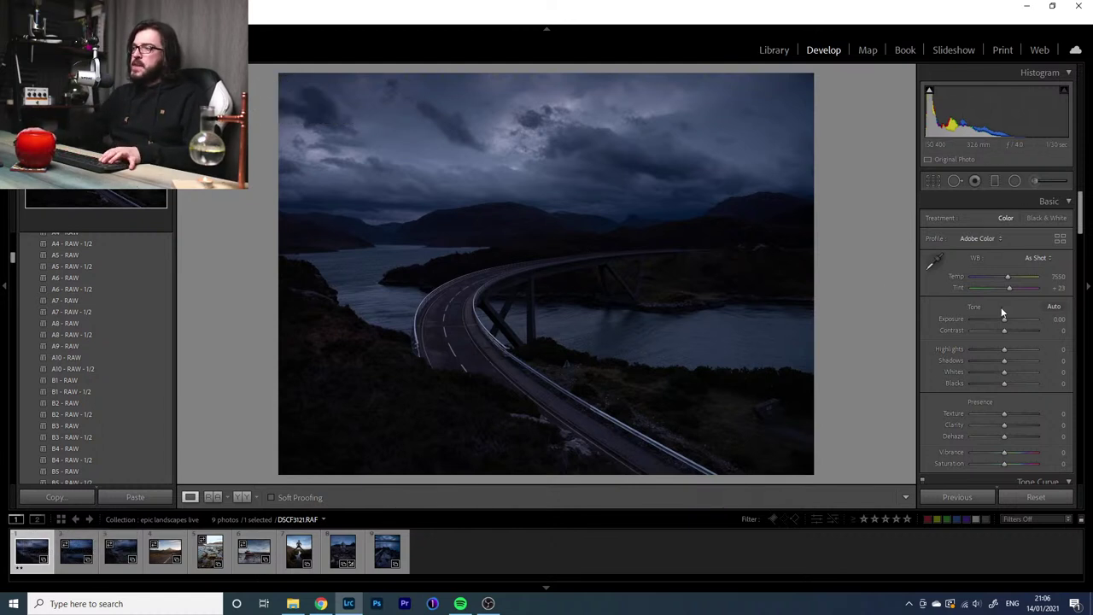
left_click_drag(1004, 319, 1018, 320)
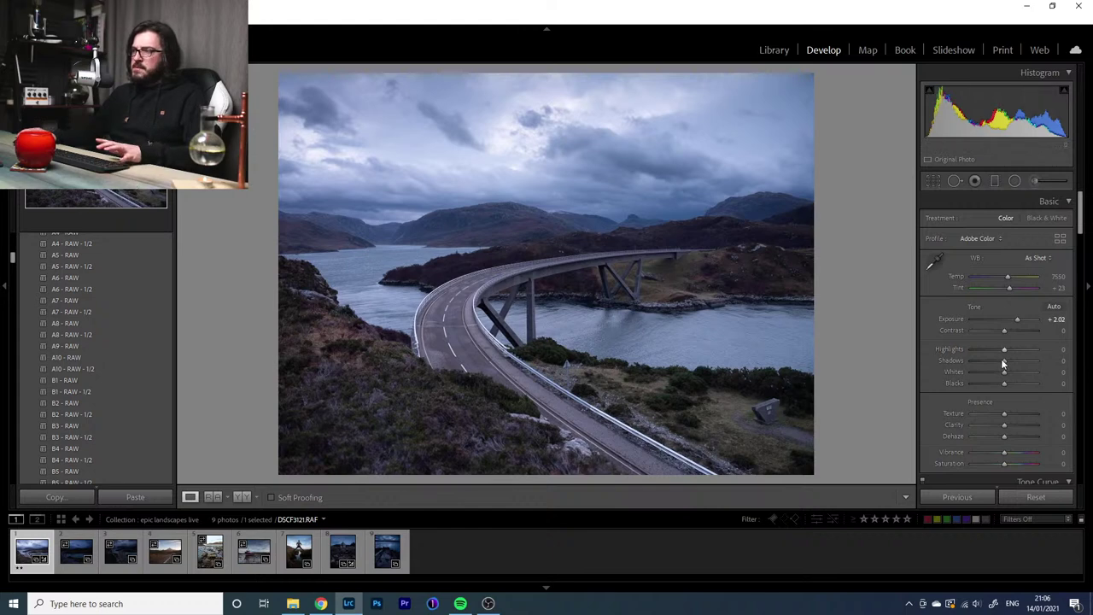
left_click_drag(1003, 360, 1026, 364)
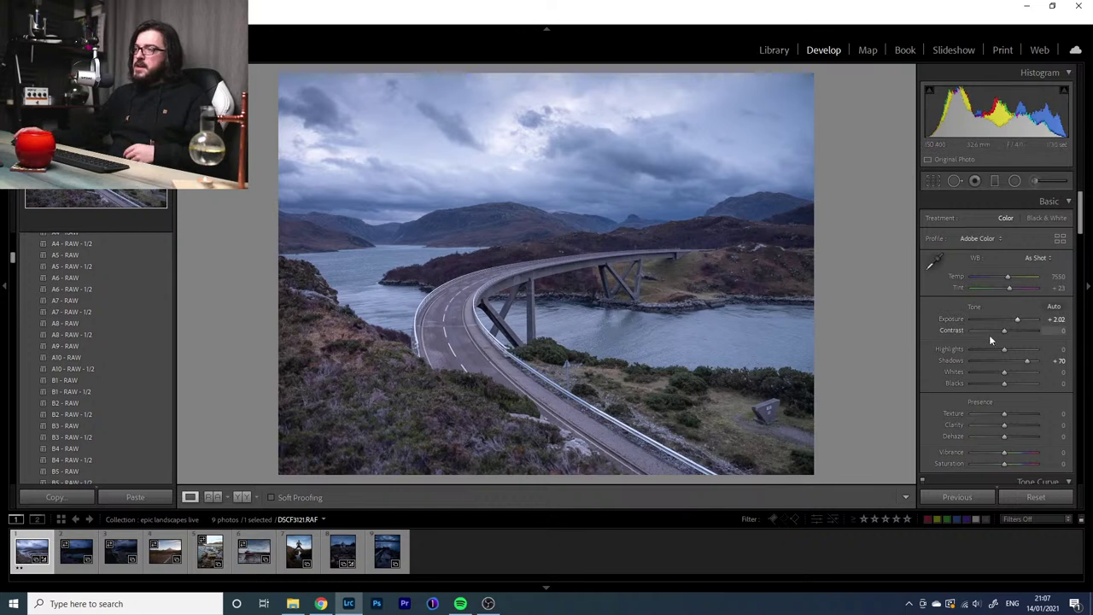
left_click_drag(1028, 362, 1005, 361)
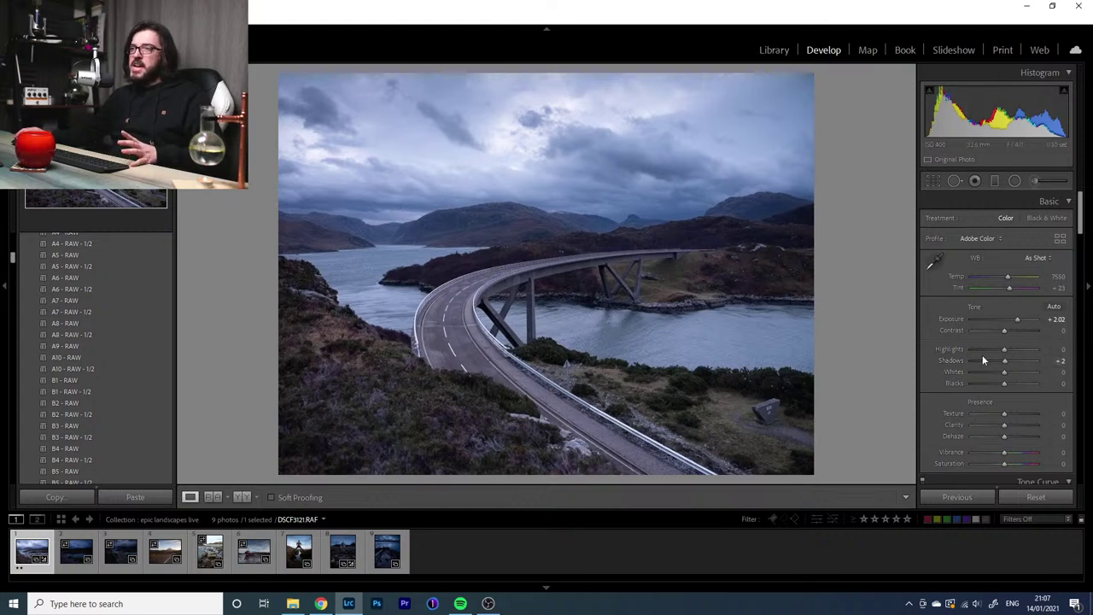
left_click_drag(1005, 349, 984, 351)
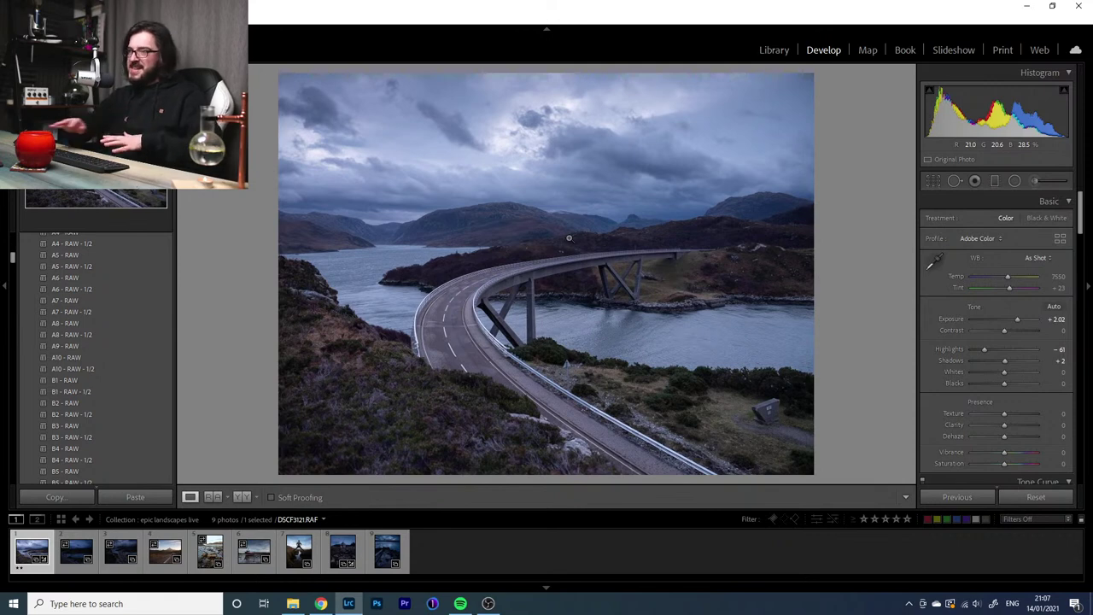
double_click(954, 349)
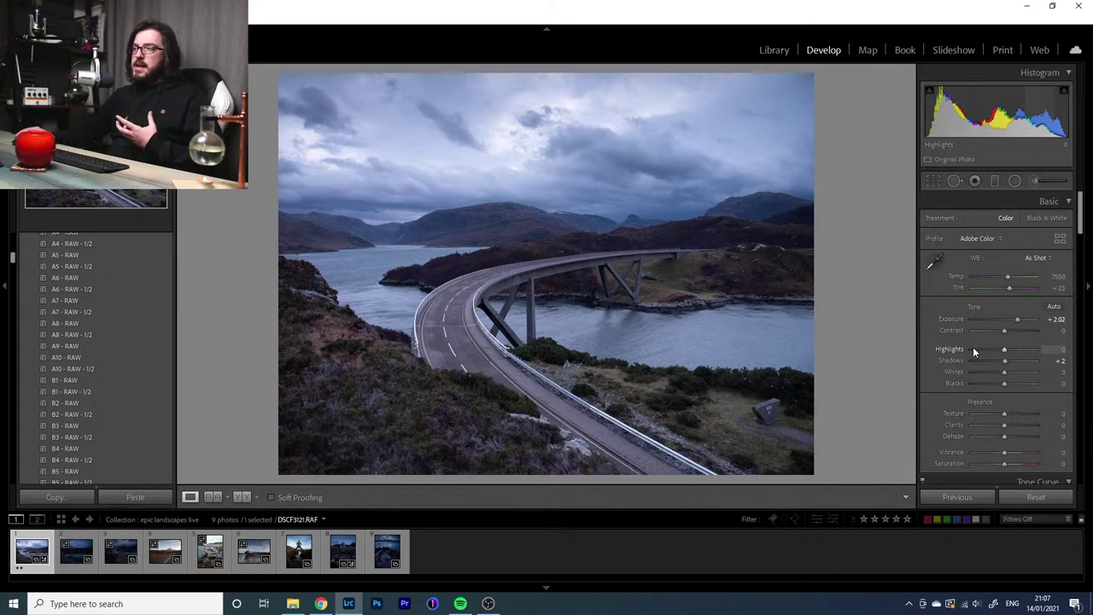
Draw a trial graduated filter across the sky, then delete it
left_click(995, 181)
left_click_drag(490, 133, 496, 213)
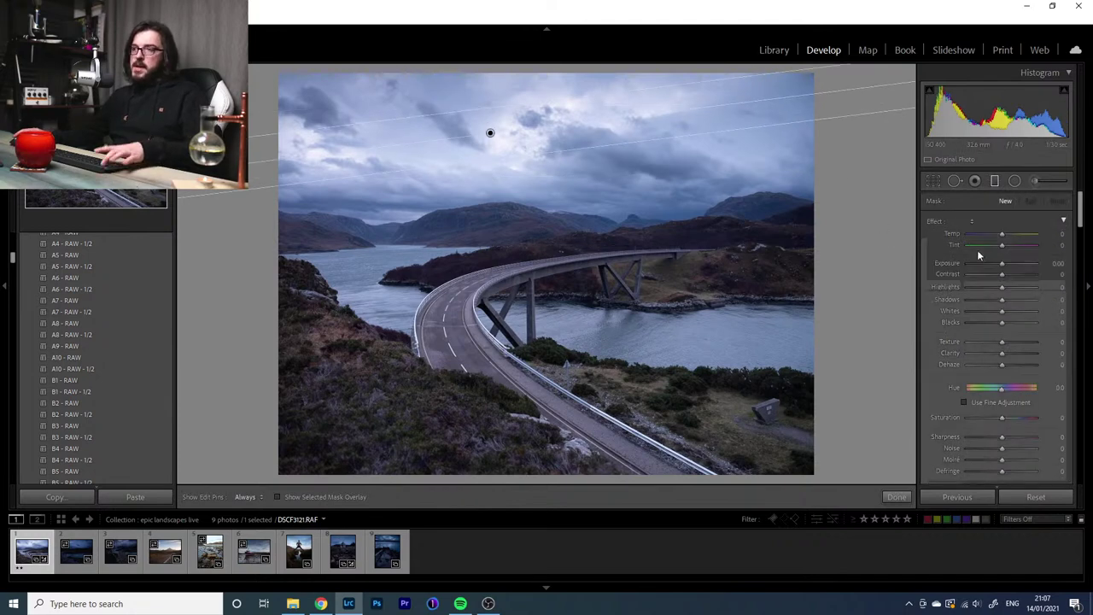
key("Escape")
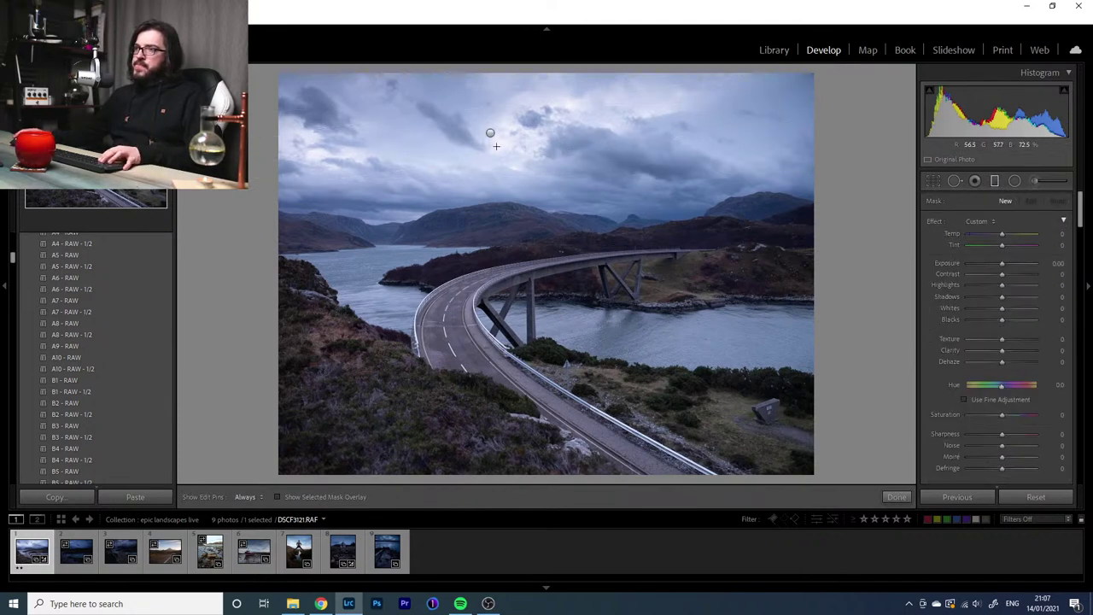
left_click(491, 132)
key("Delete")
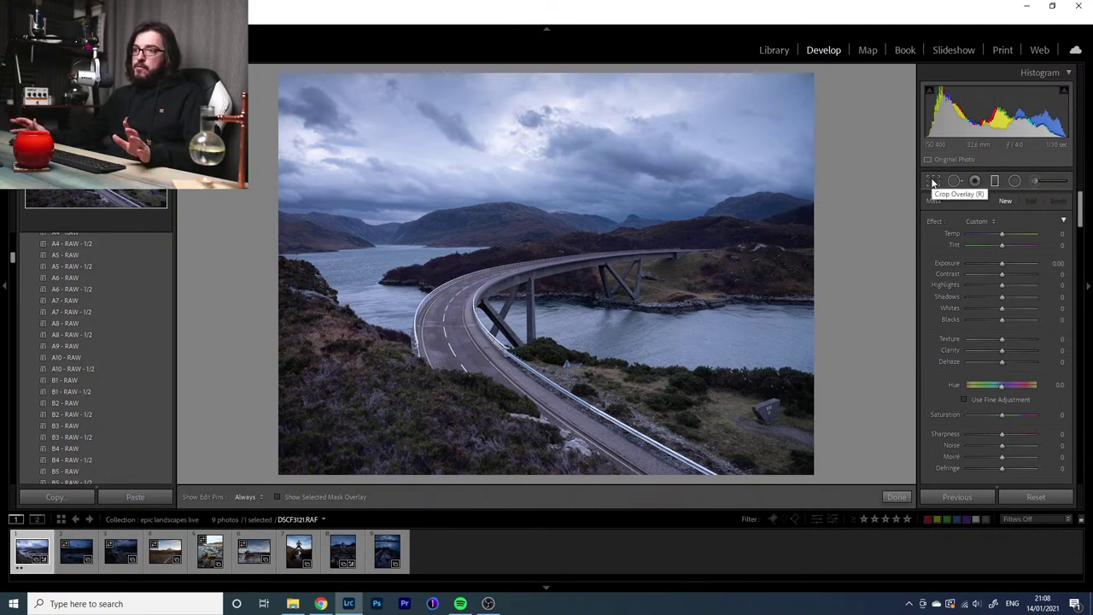
Toggle the before/after view, then set the new filter's Temp to 50 and Tint to 29
key("backslash")
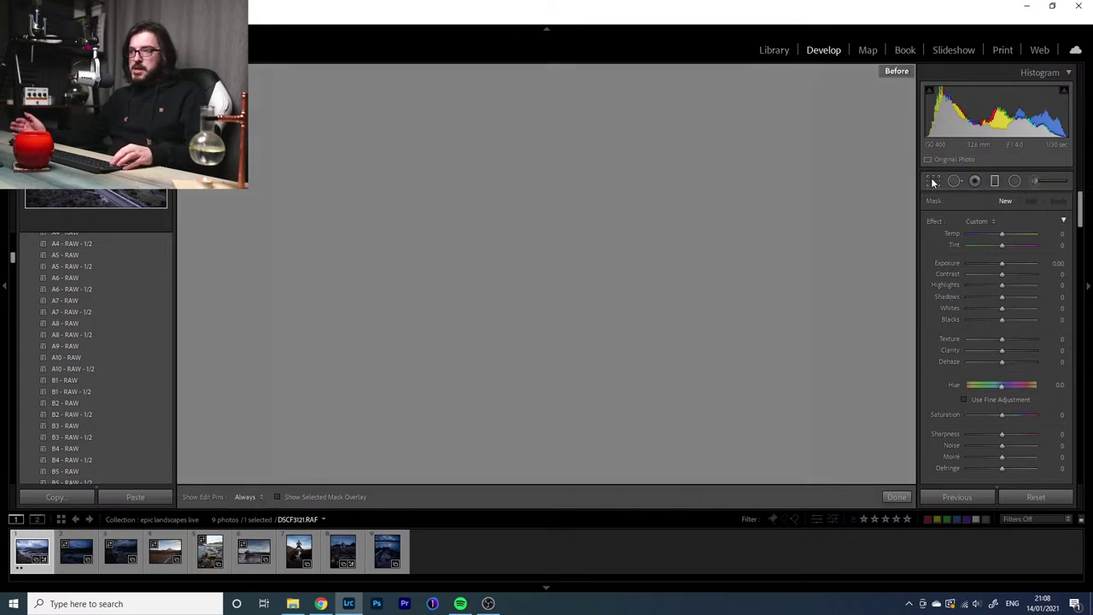
key("backslash")
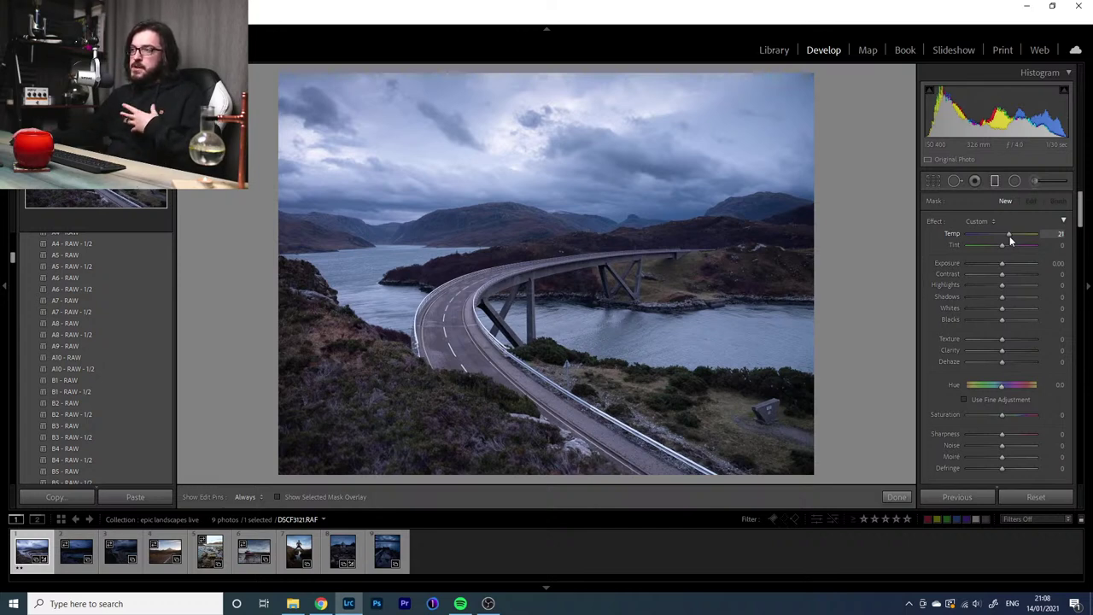
left_click_drag(1009, 236, 1011, 235)
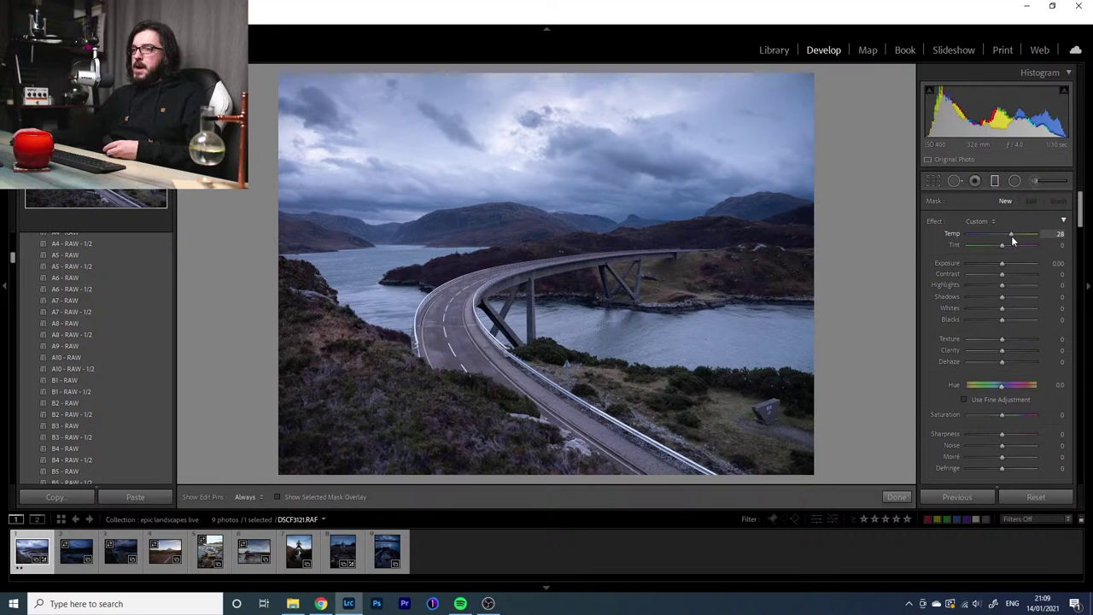
left_click_drag(1011, 236, 1013, 235)
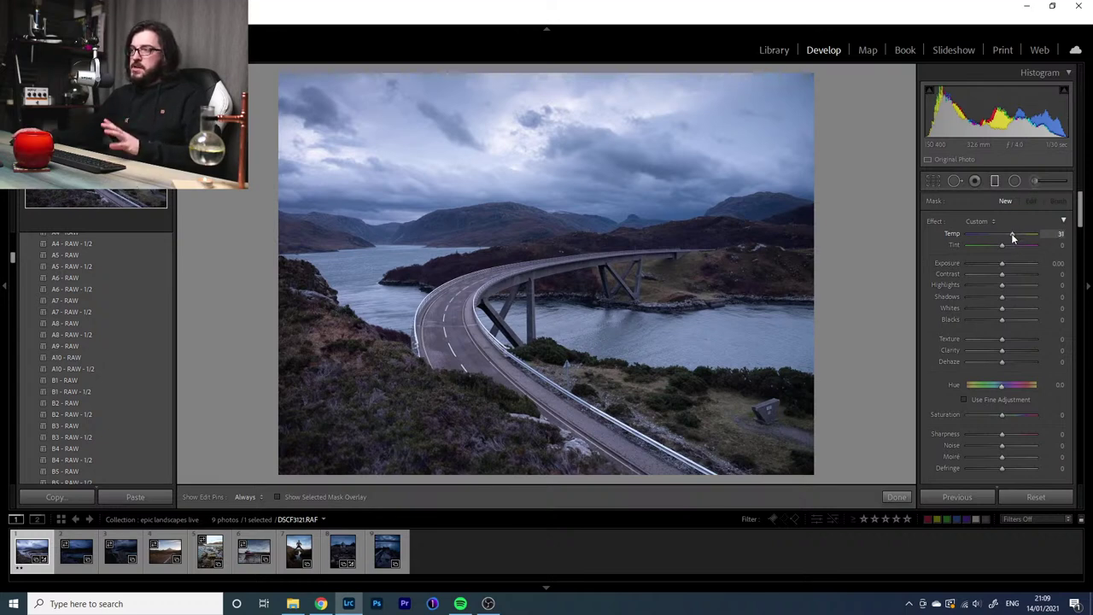
left_click_drag(1013, 234, 1012, 246)
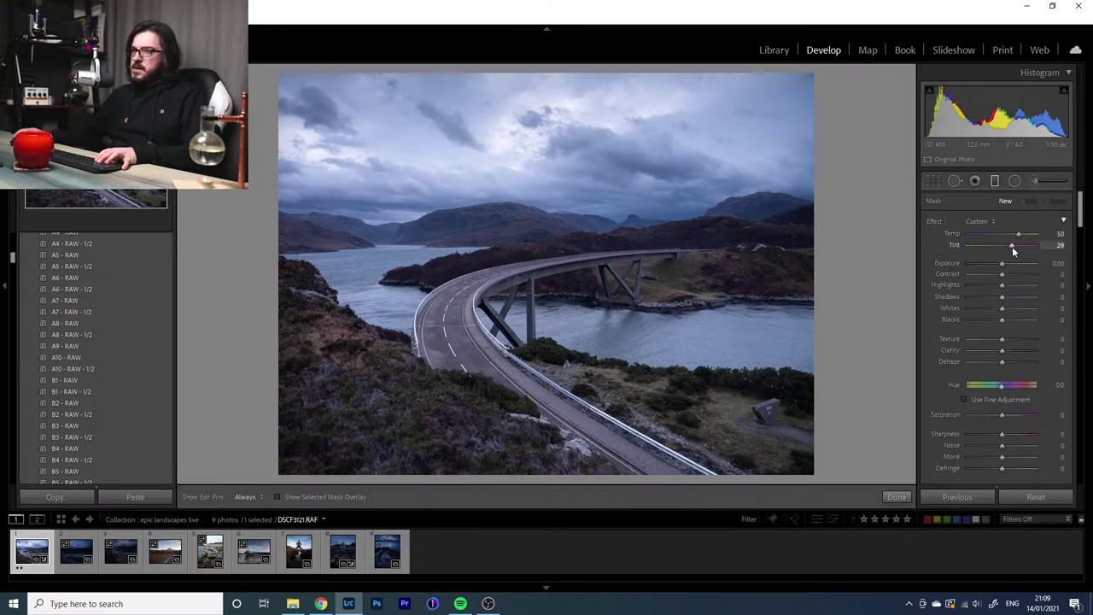
Warm the global white balance to Temp 12092, Tint +24, and toggle Before/After to compare
left_click(996, 181)
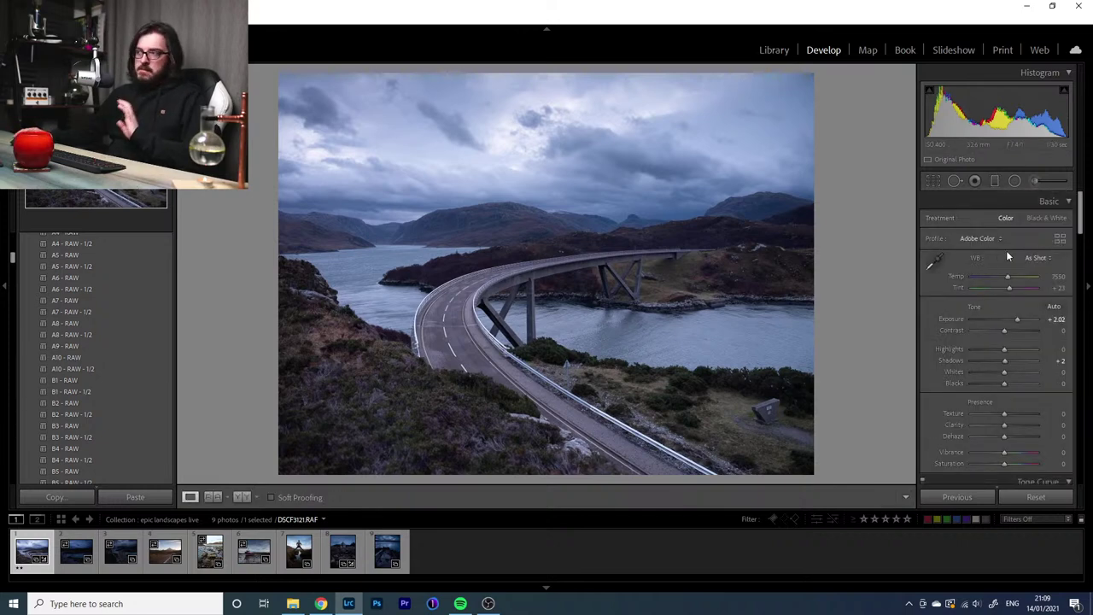
mouse_move(1007, 278)
left_mouse_down()
mouse_move(1022, 278)
mouse_move(1010, 288)
mouse_move(1023, 281)
left_mouse_up()
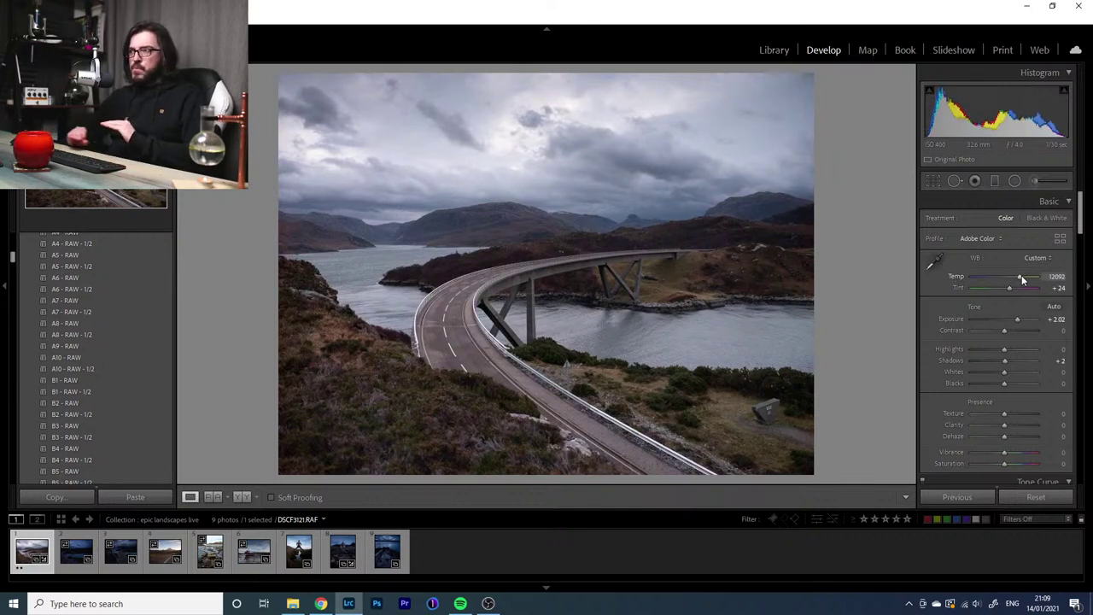
key("backslash")
key("backslash")
key("backslash")
key("backslash")
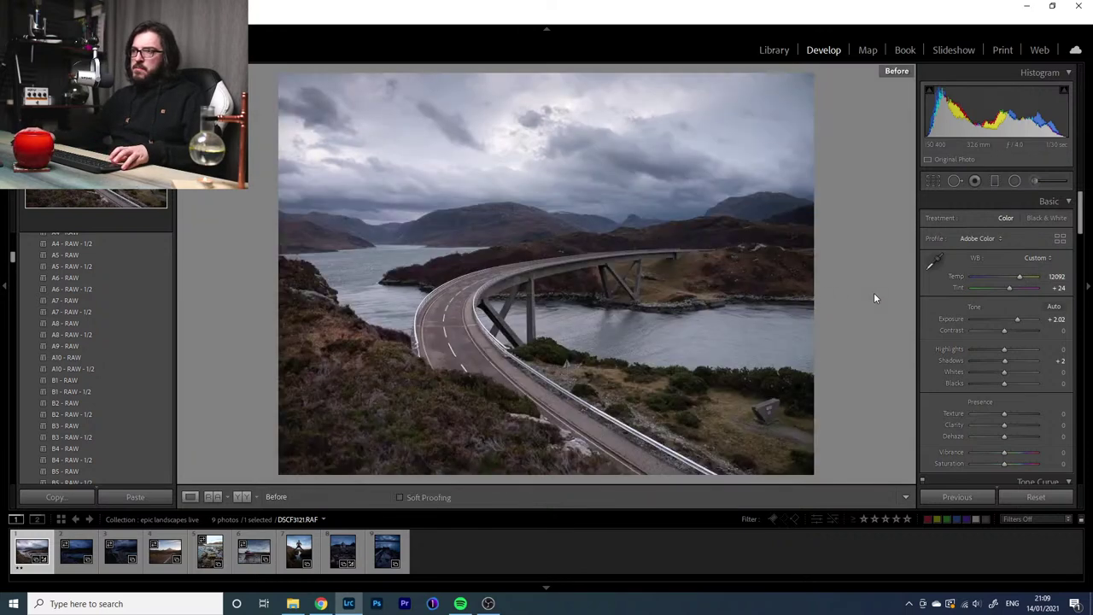
key("backslash")
key("backslash")
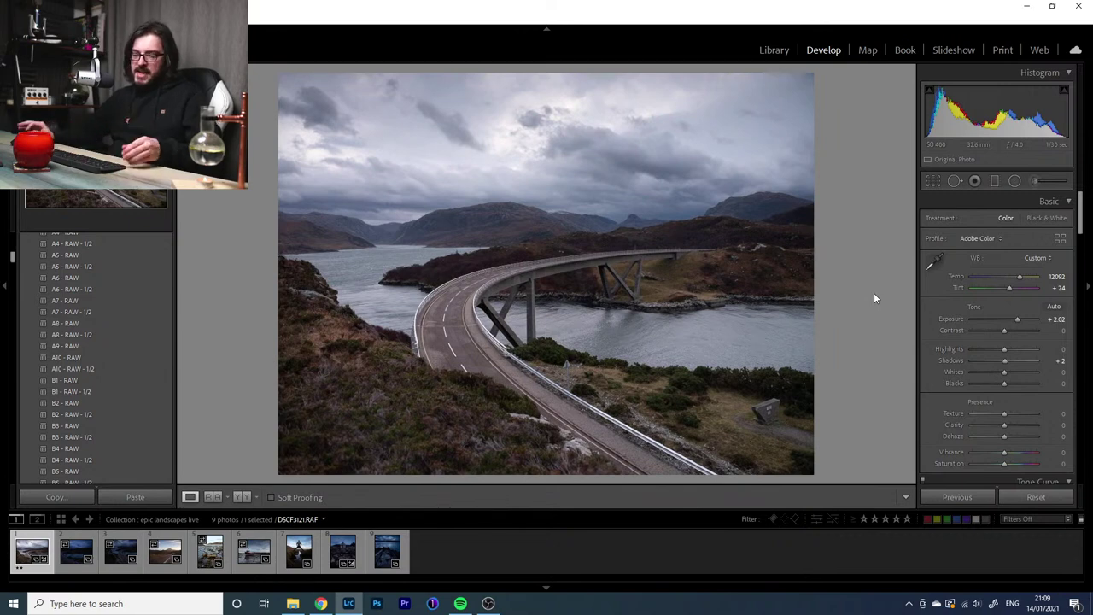
key("backslash")
key("backslash")
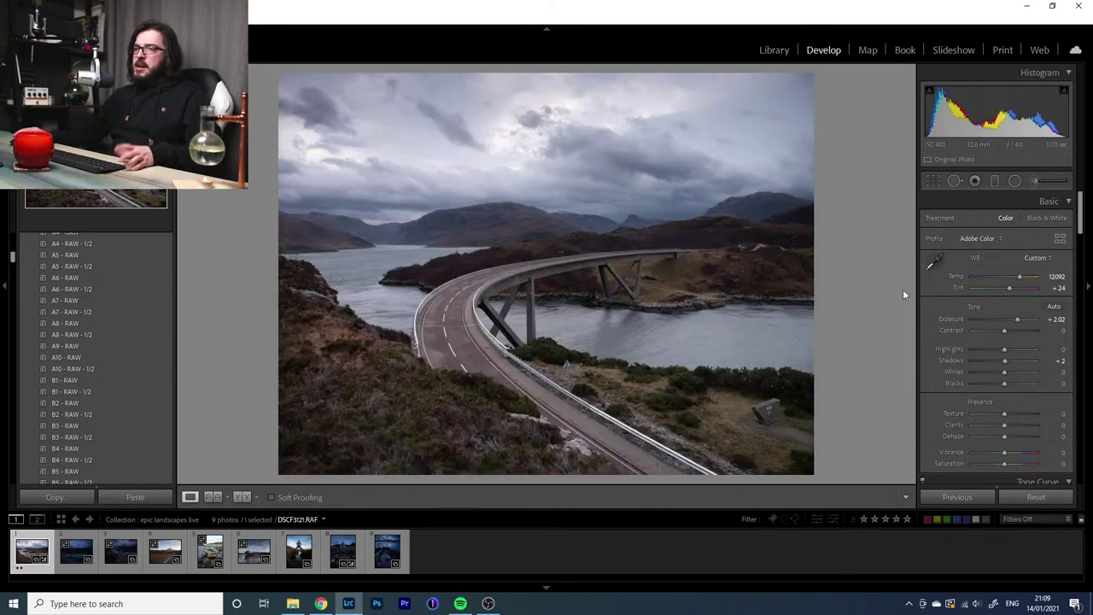
scroll(138, 336, "up", 5)
scroll(124, 338, "down", 3)
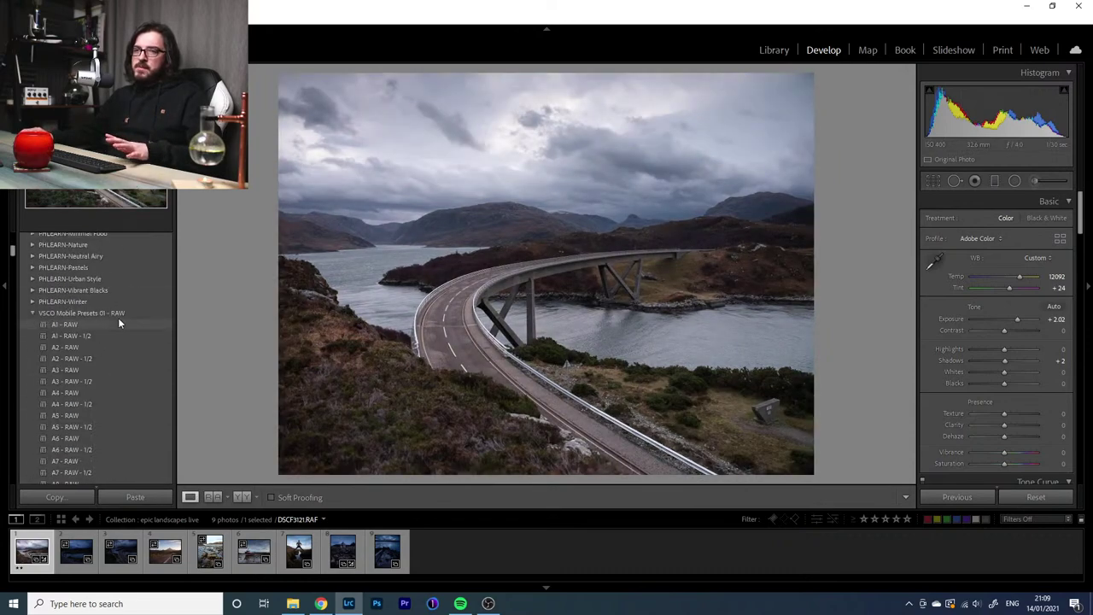
scroll(111, 350, "down", 2)
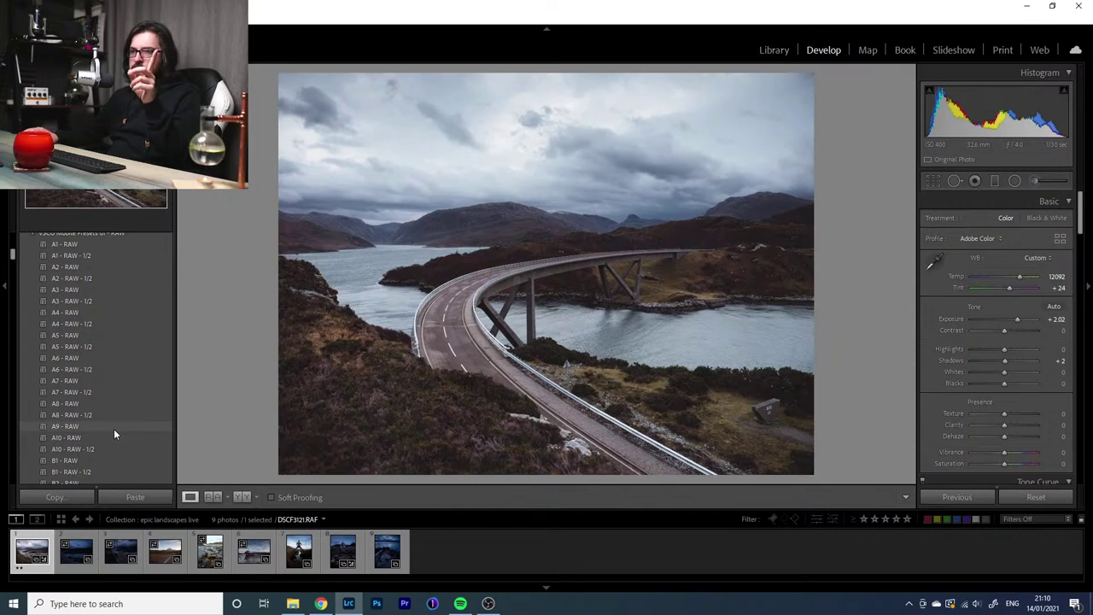
Apply the A9 - RAW preset with Contrast -16 and Highlights -7, and show the Profile Browser
left_click(114, 429)
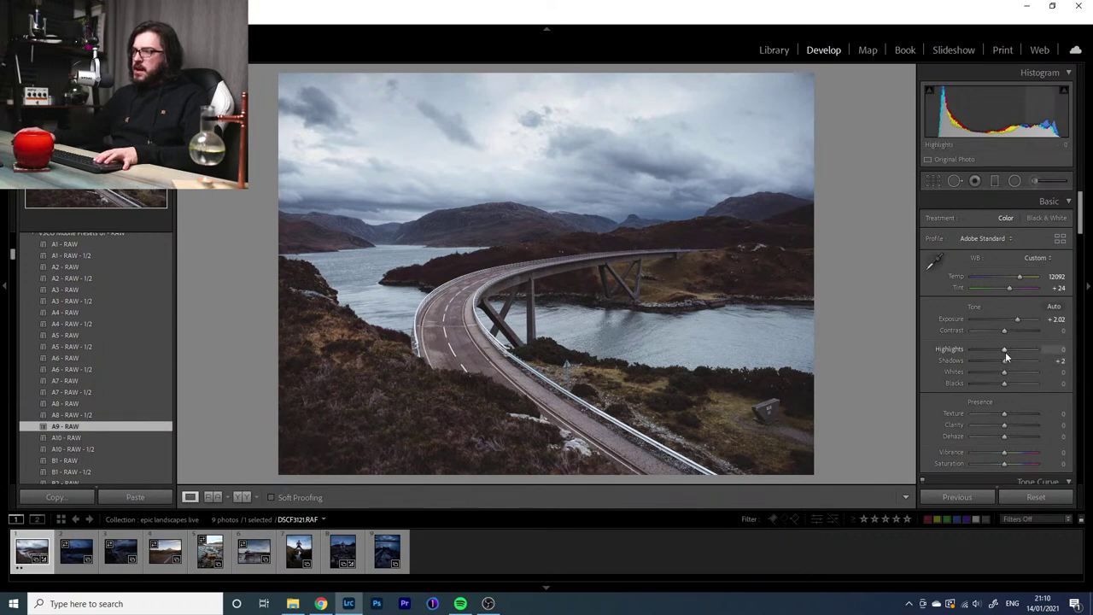
left_click_drag(1005, 332, 998, 348)
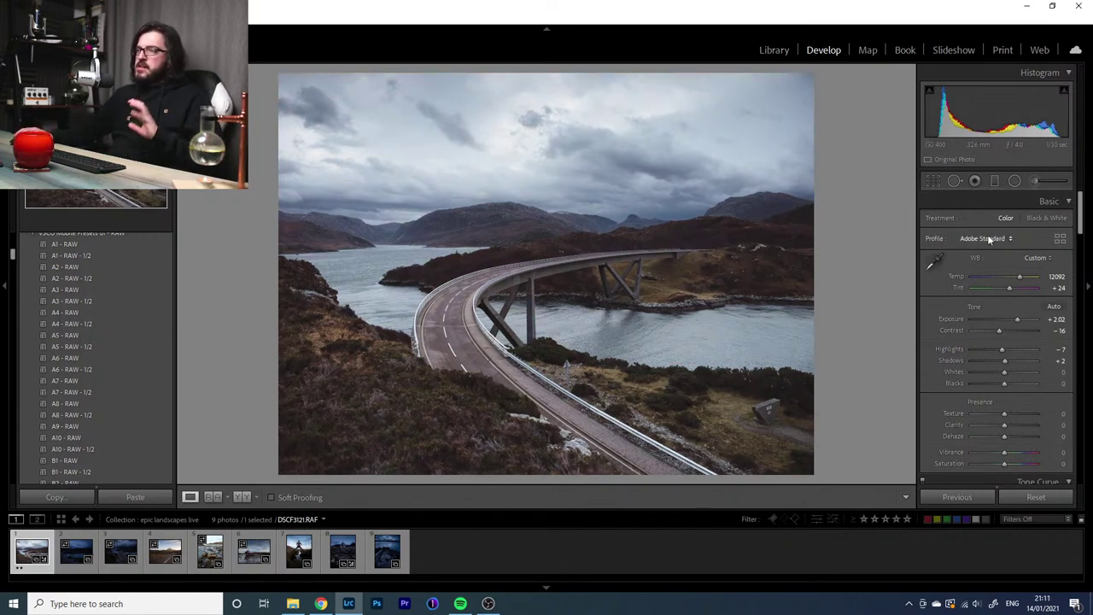
left_click(1059, 238)
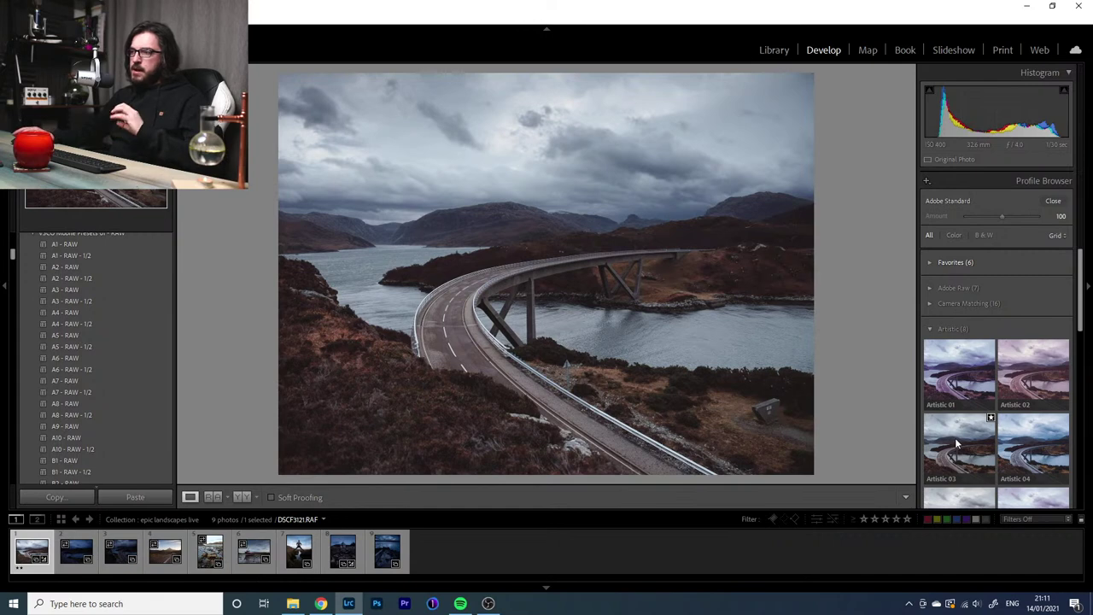
Apply the Artistic 03 profile at amount 52 and close the Profile Browser
left_click(955, 437)
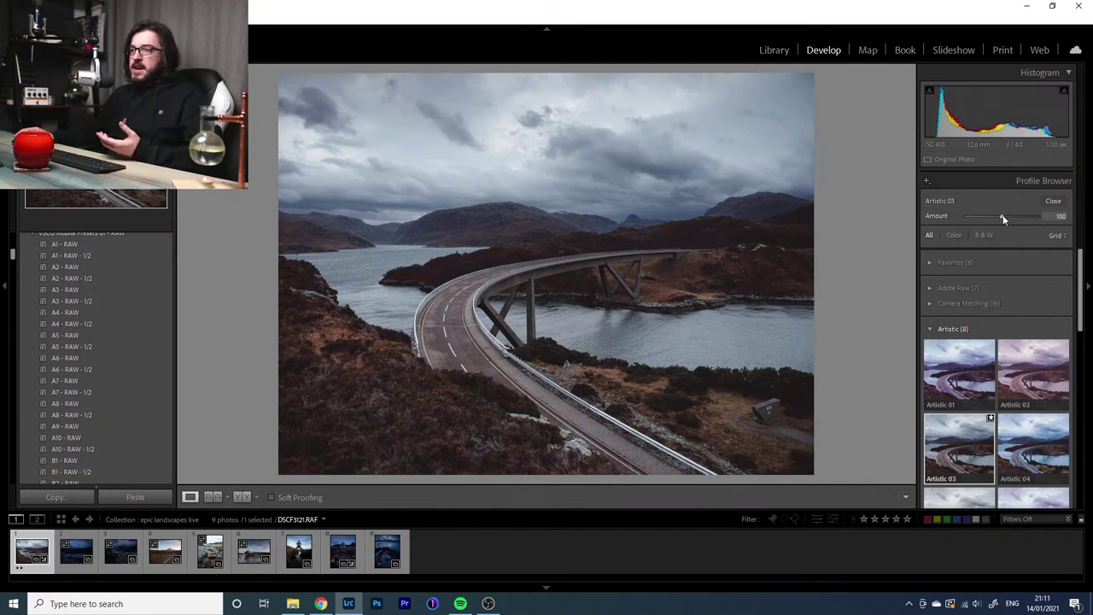
mouse_move(1002, 215)
left_mouse_down()
mouse_move(947, 219)
mouse_move(988, 222)
left_mouse_up()
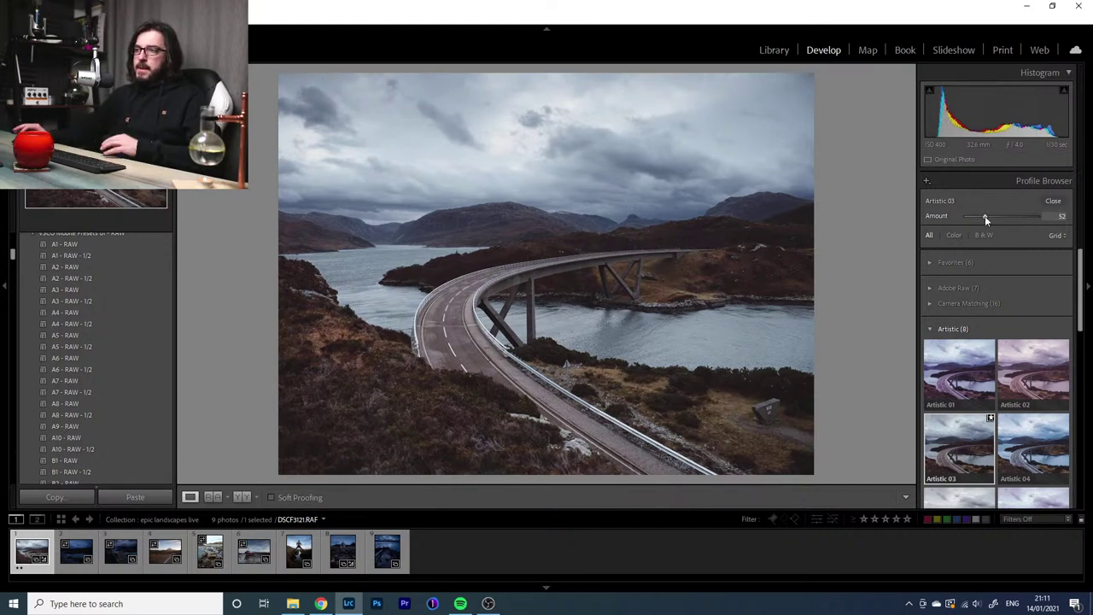
left_click(1053, 202)
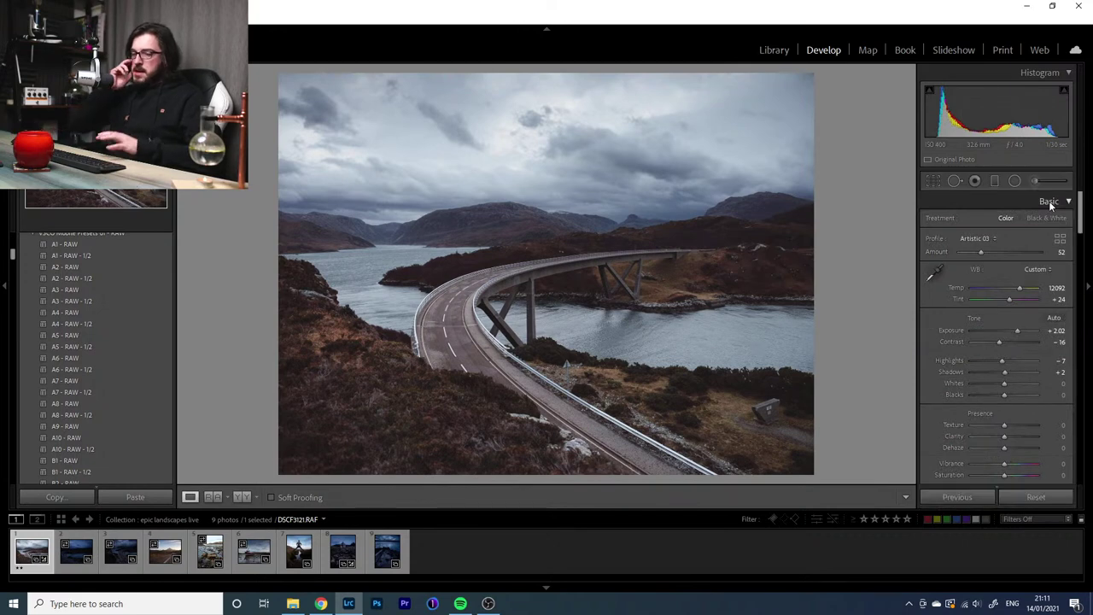
Toggle the Before/After view to compare the grade with the dark, unedited original
key("backslash")
key("backslash")
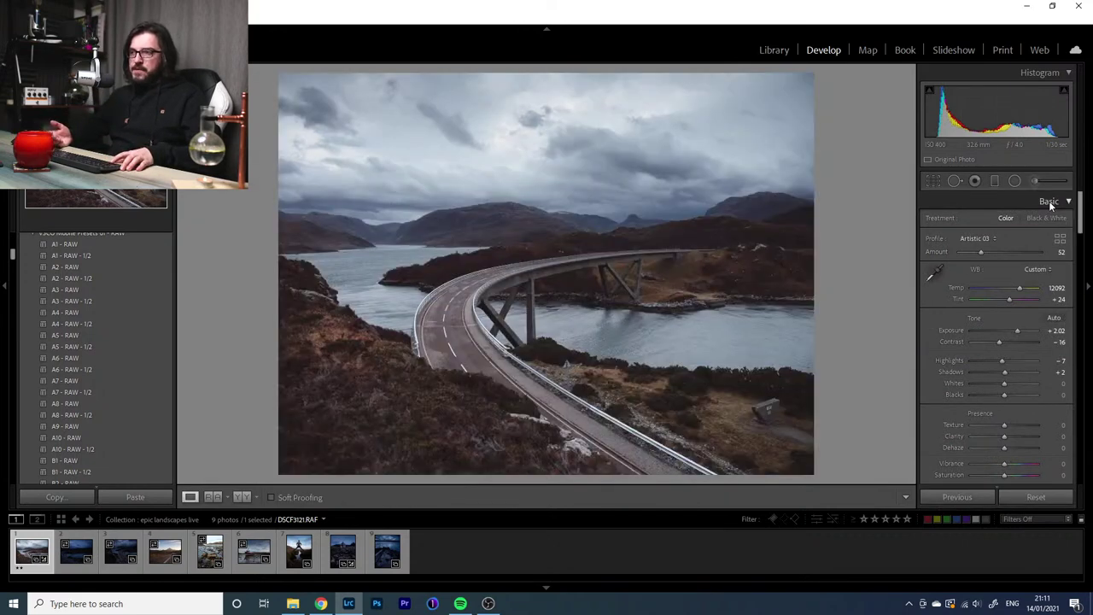
key("backslash")
key("backslash")
key("backslash")
key("backslash")
key("backslash")
key("backslash")
key("backslash")
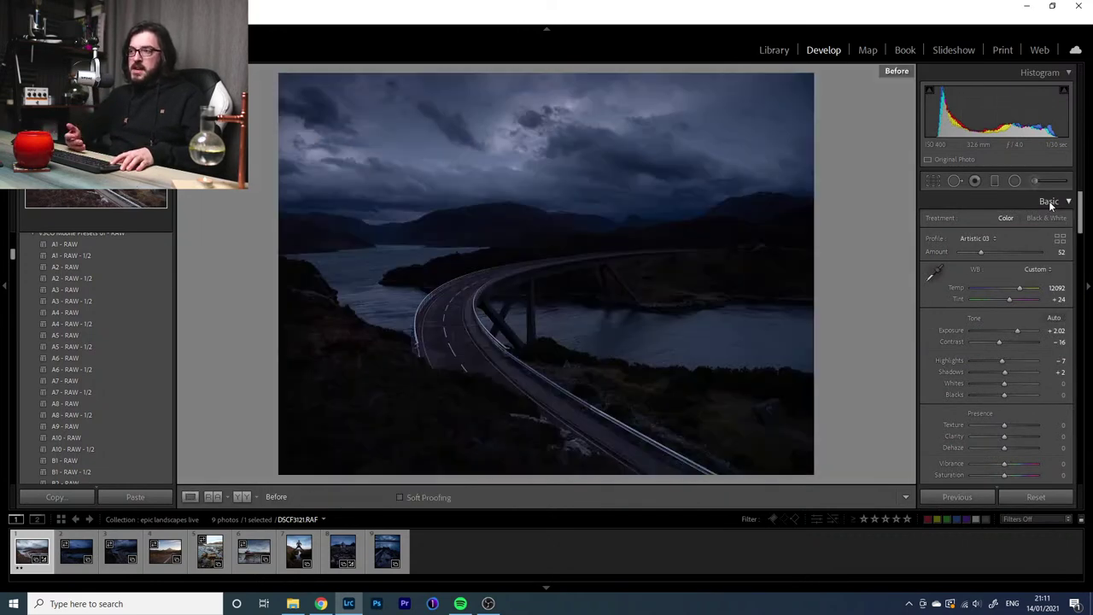
key("backslash")
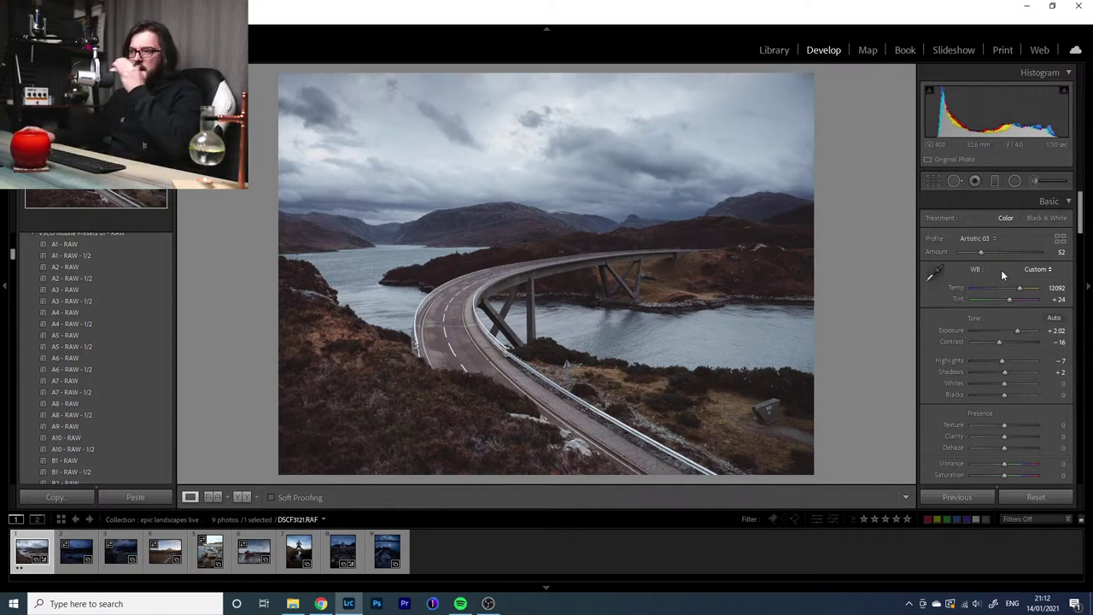
Straighten the bridge photo by 0.81, keep the Original aspect ratio, and close cropping
left_click(932, 181)
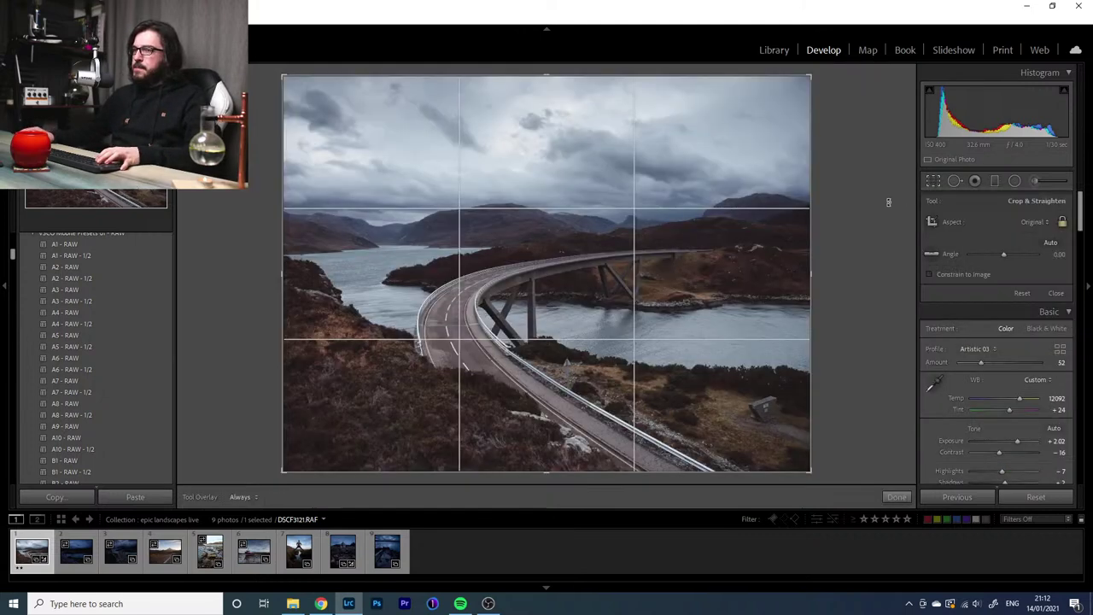
left_click_drag(874, 208, 867, 213)
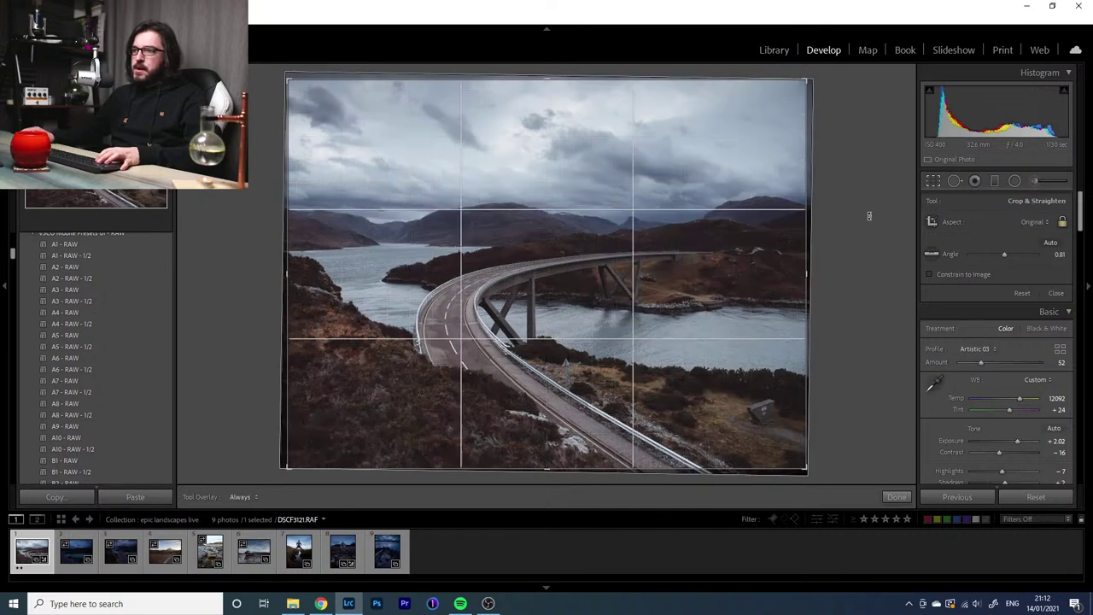
left_click(1029, 222)
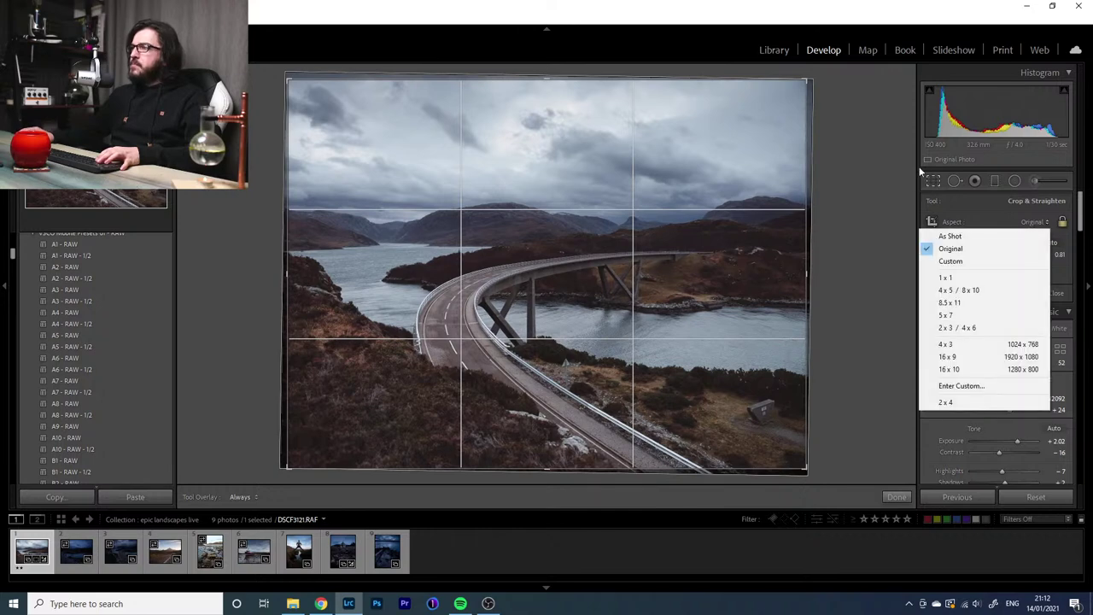
left_click(886, 187)
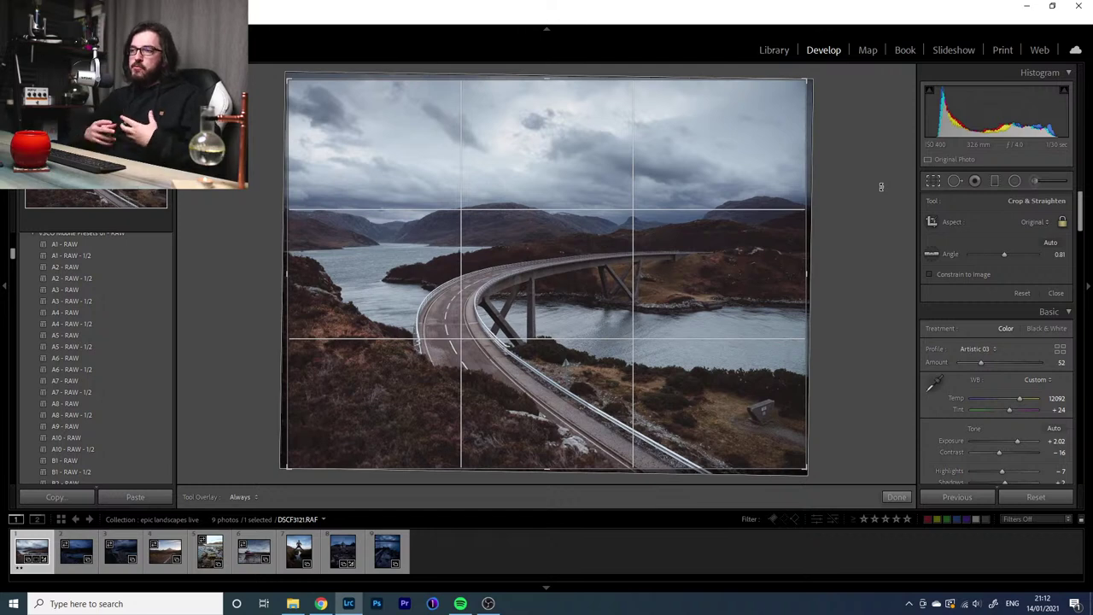
left_click(933, 182)
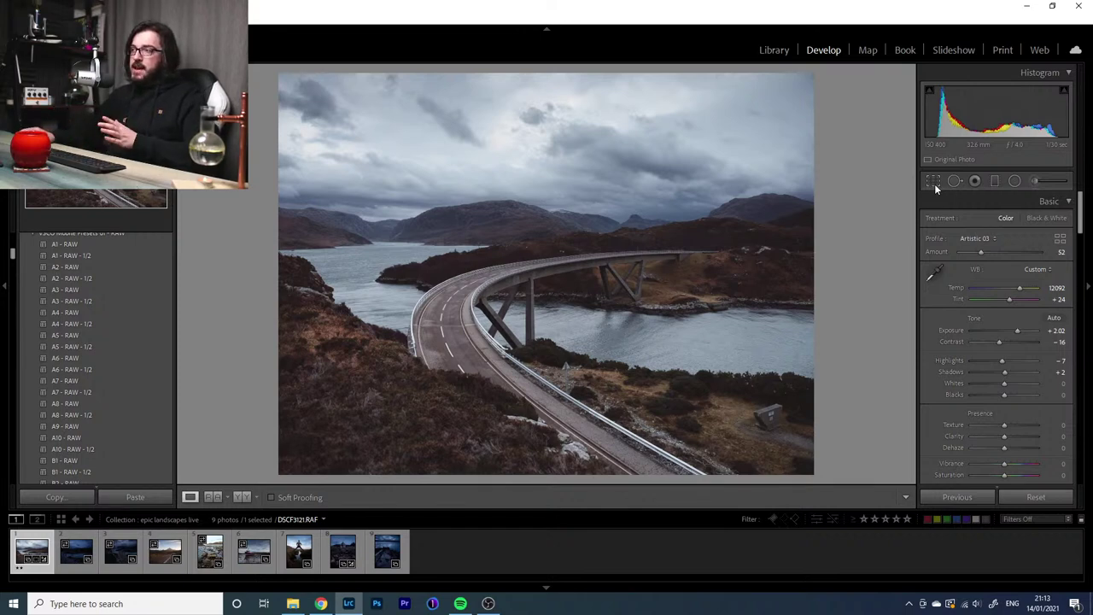
Crop the bridge photo to 16 x 9, shift the image upward, and apply it
left_click(933, 182)
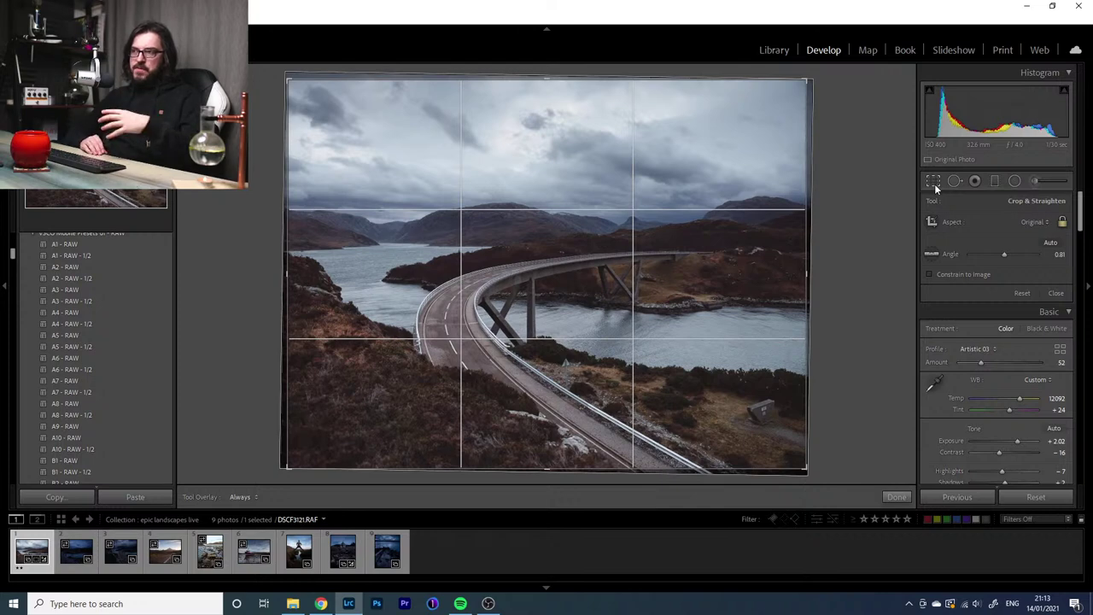
left_click(1036, 223)
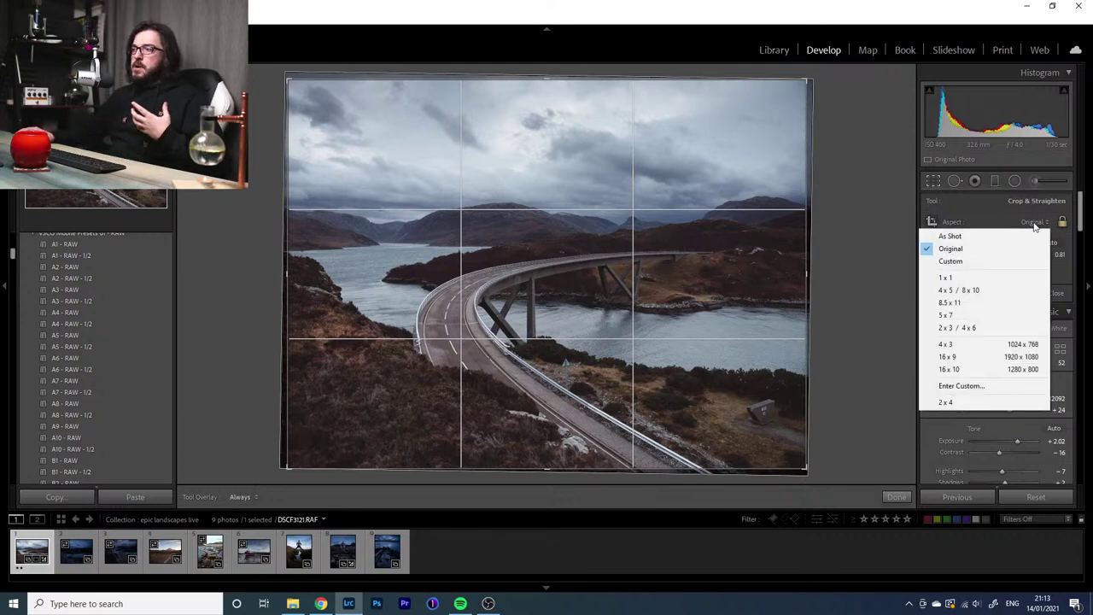
left_click(988, 357)
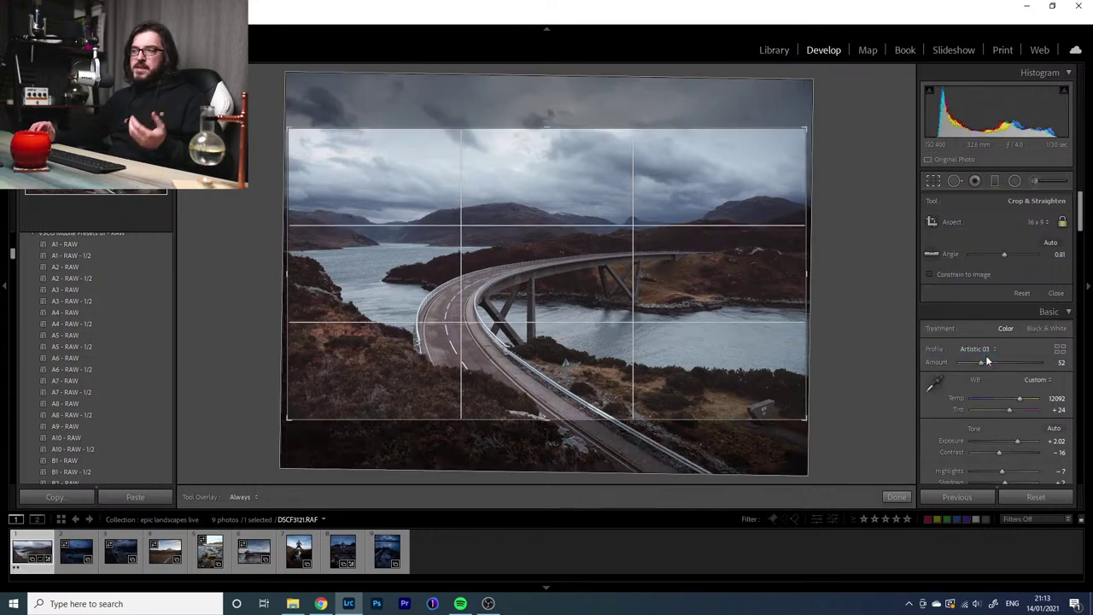
left_click_drag(783, 316, 839, 293)
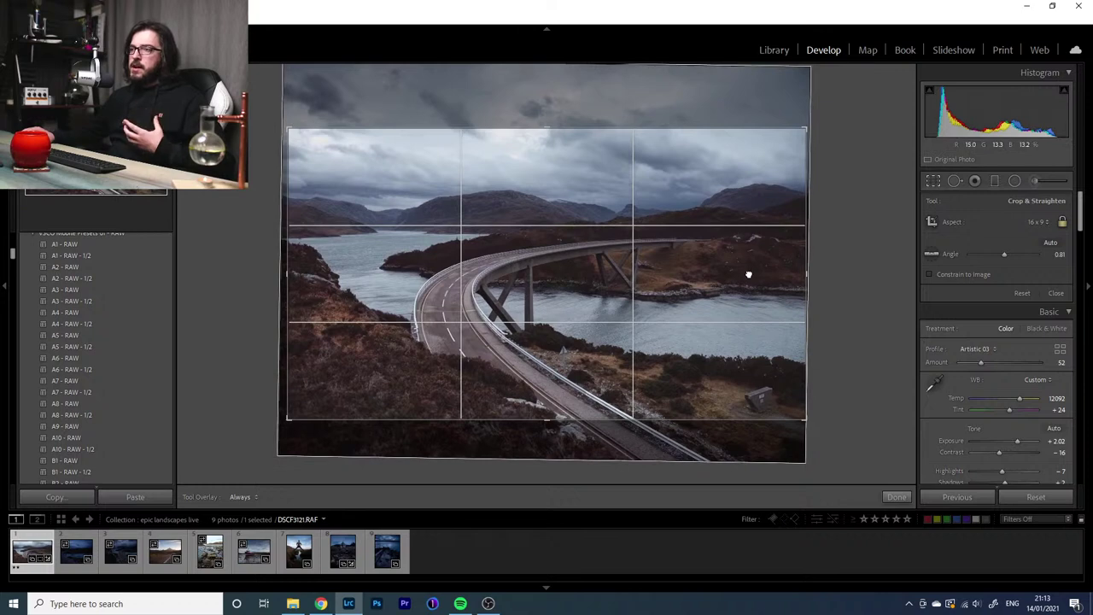
left_click_drag(748, 274, 748, 273)
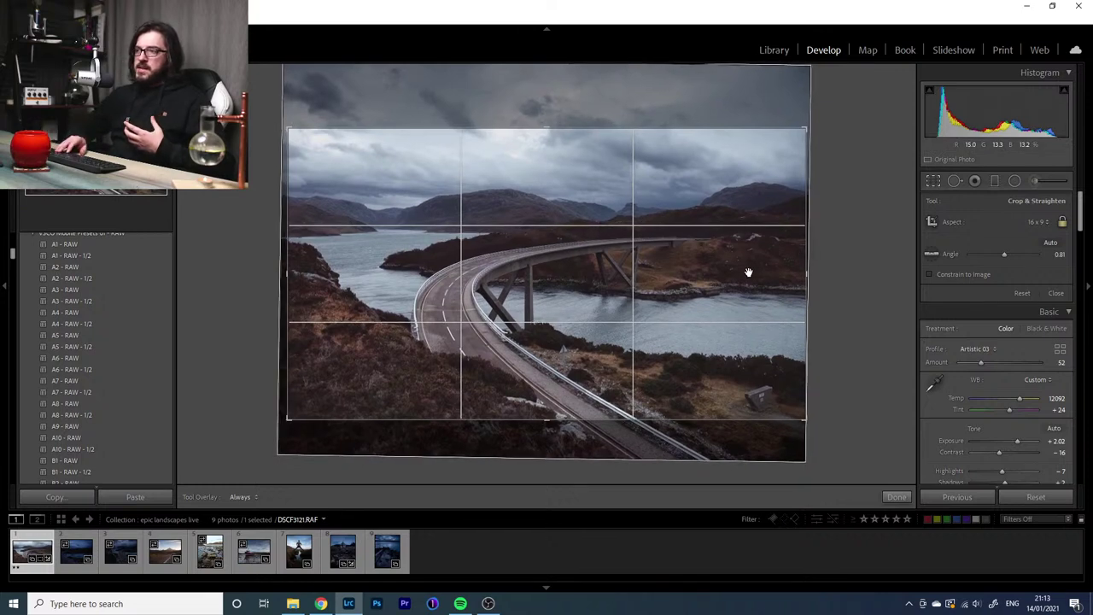
key("Return")
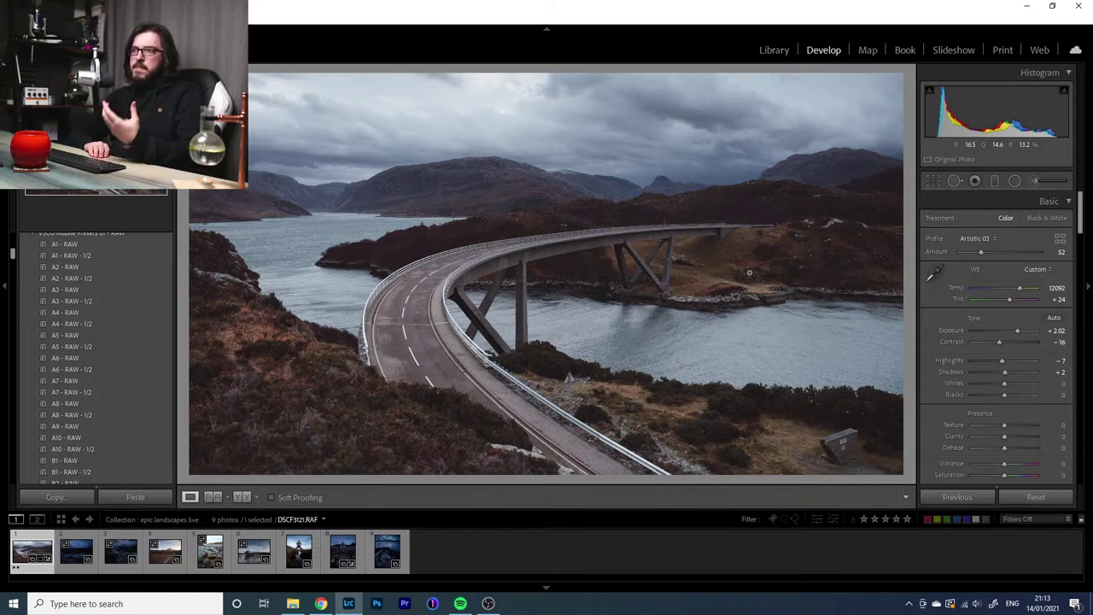
Recrop the photo to the wider 2 x 4 aspect ratio and apply it
left_click(933, 182)
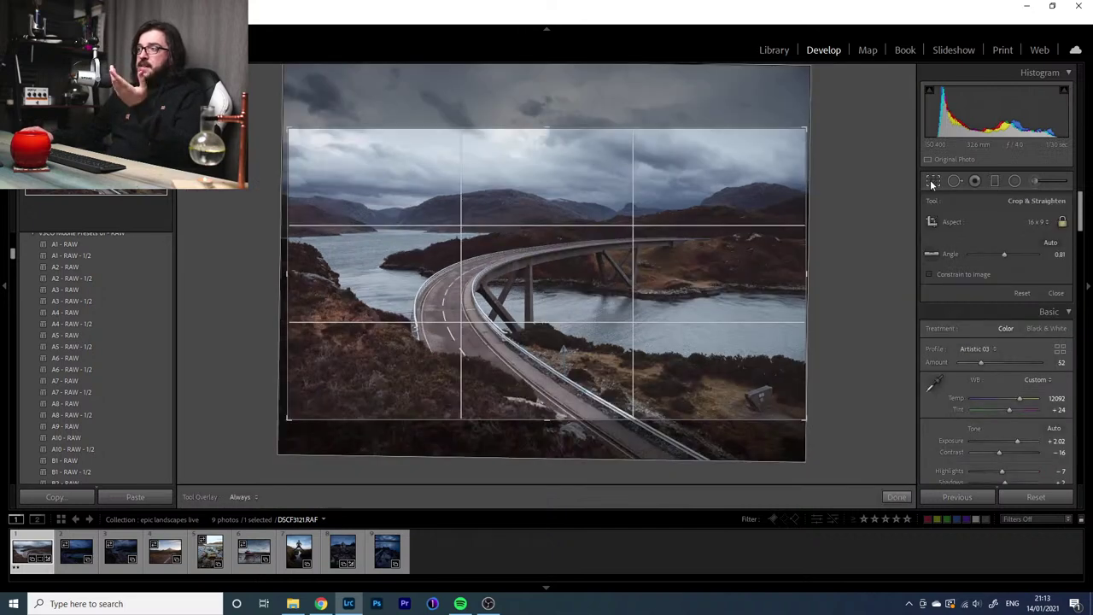
left_click(1034, 221)
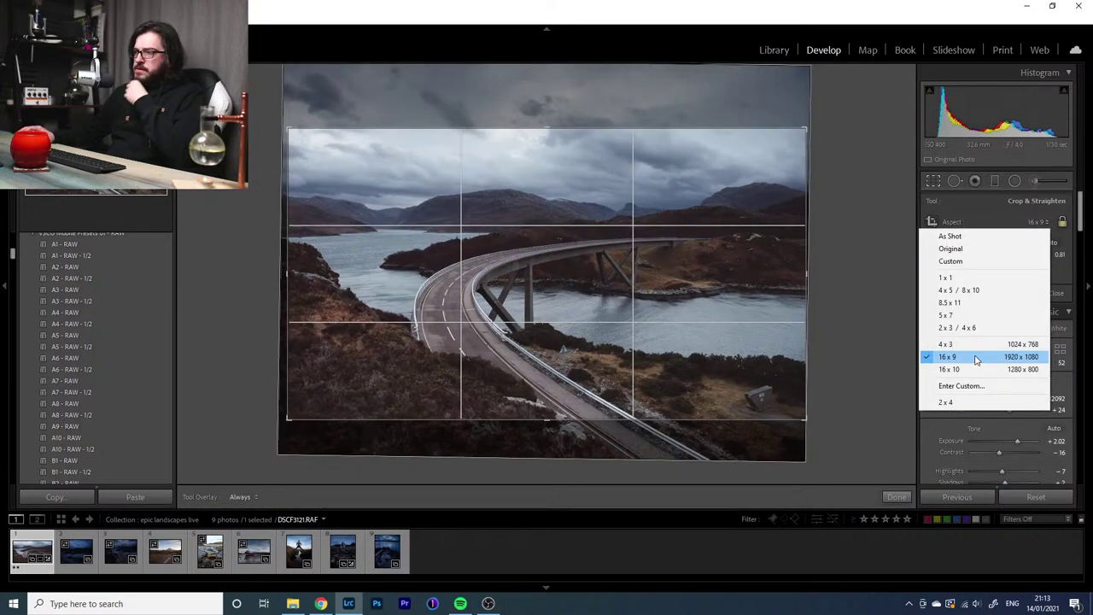
left_click(974, 402)
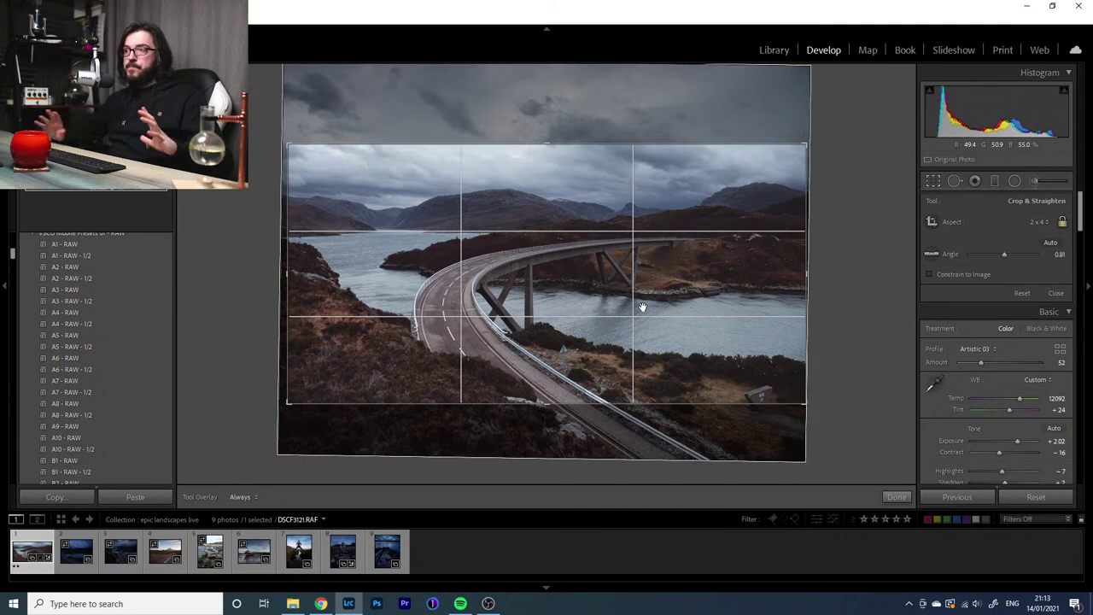
key("Return")
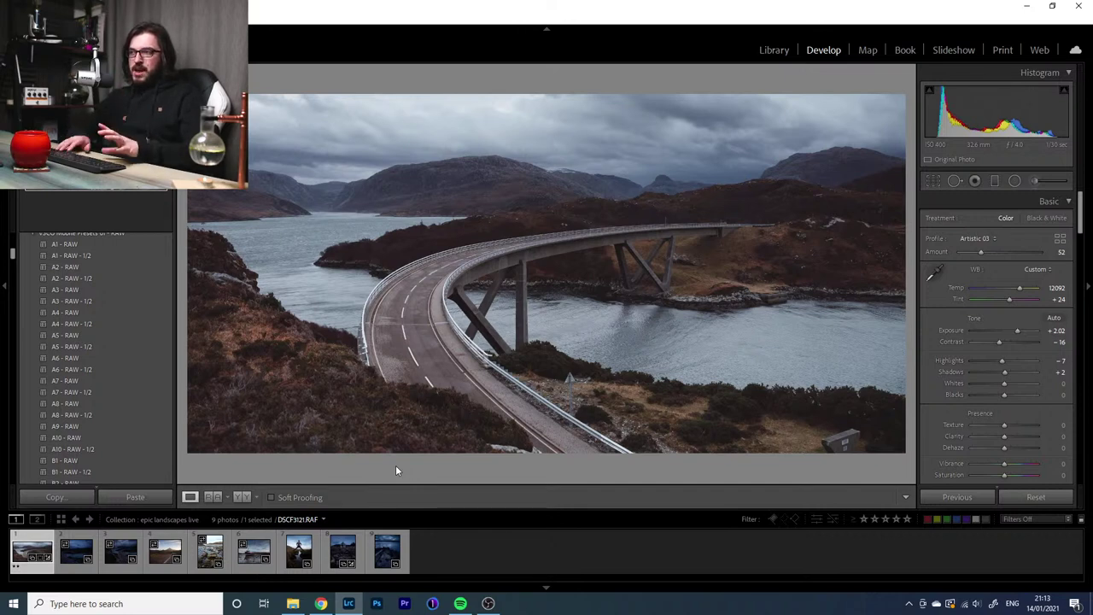
Preview the next two bridge shots, then copy DSCF3121.RAF's develop settings via Copy Settings
key("Right")
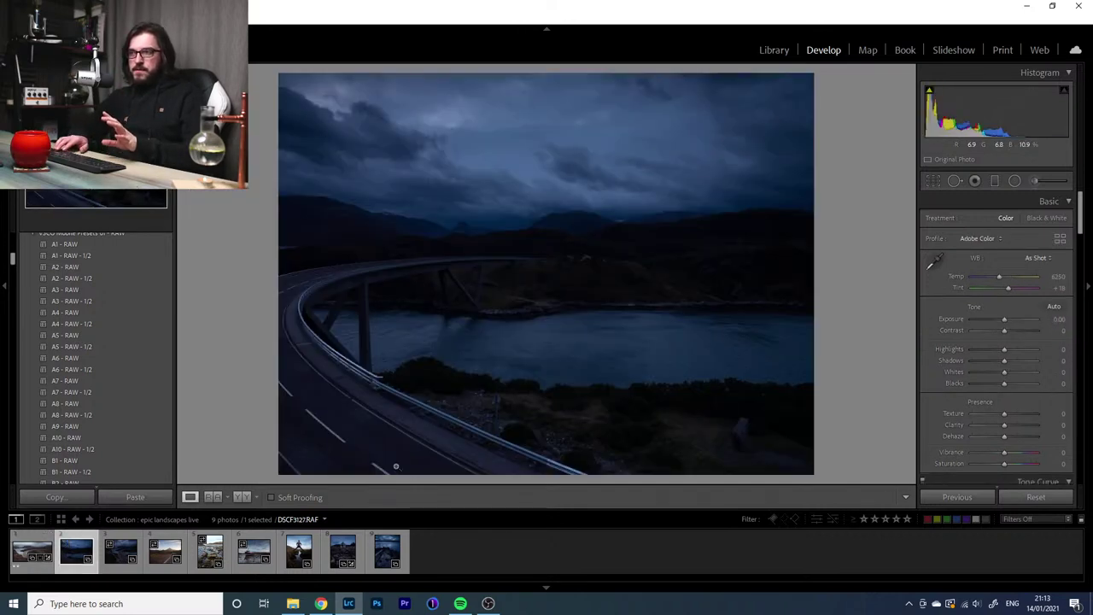
key("Right")
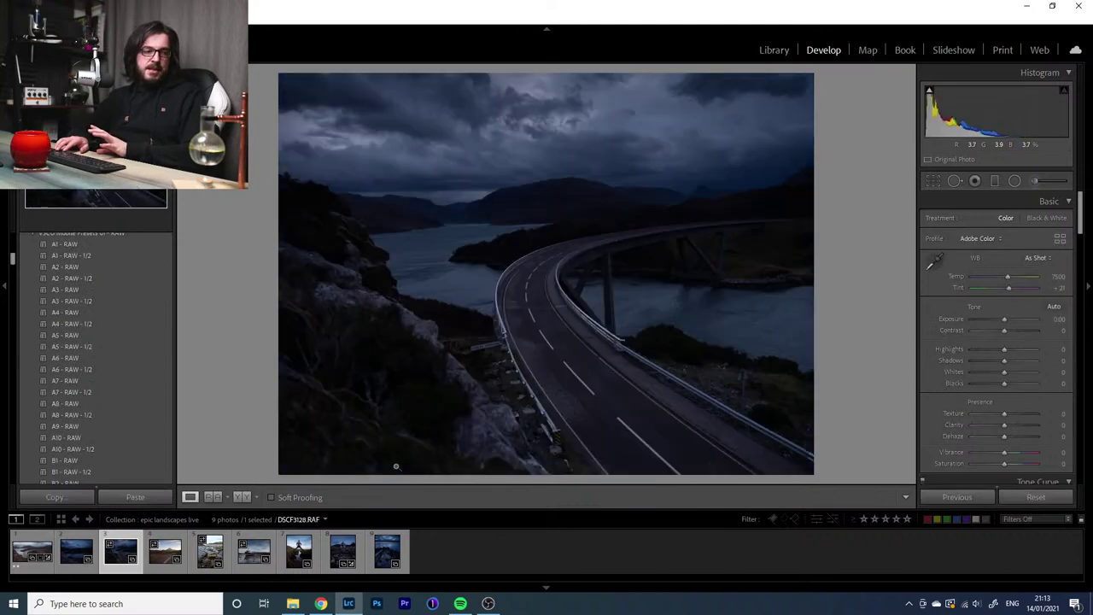
key("Left")
key("Left")
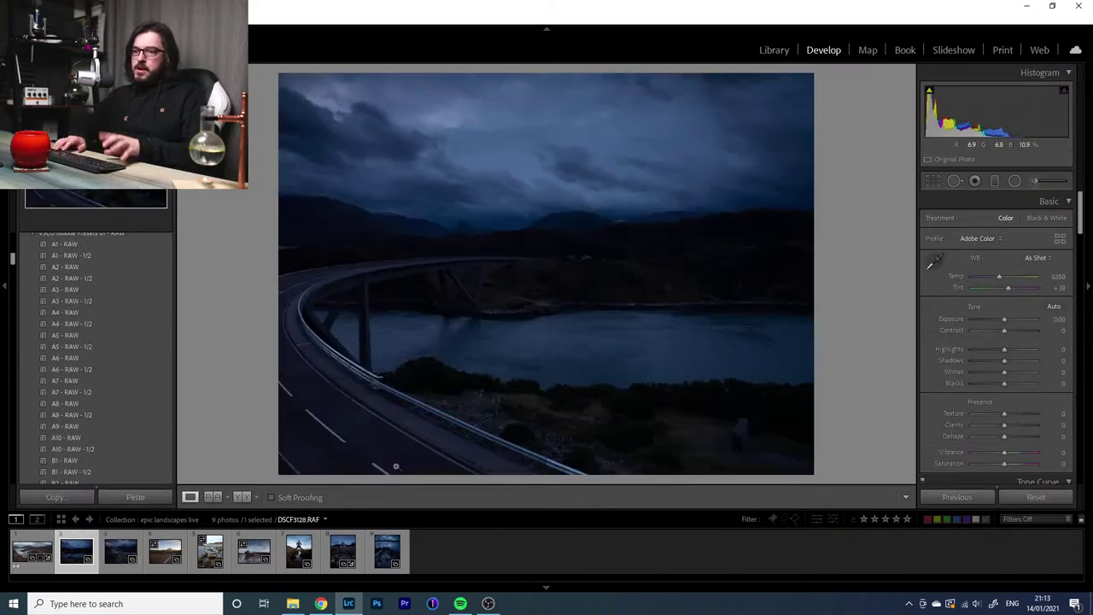
key("ctrl+shift+c")
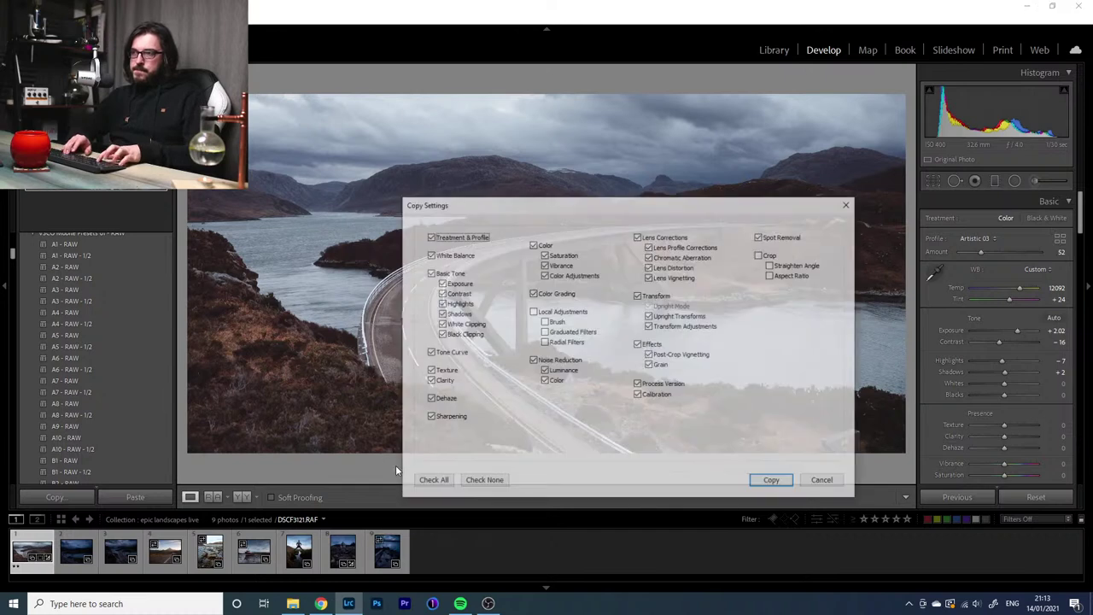
key("Return")
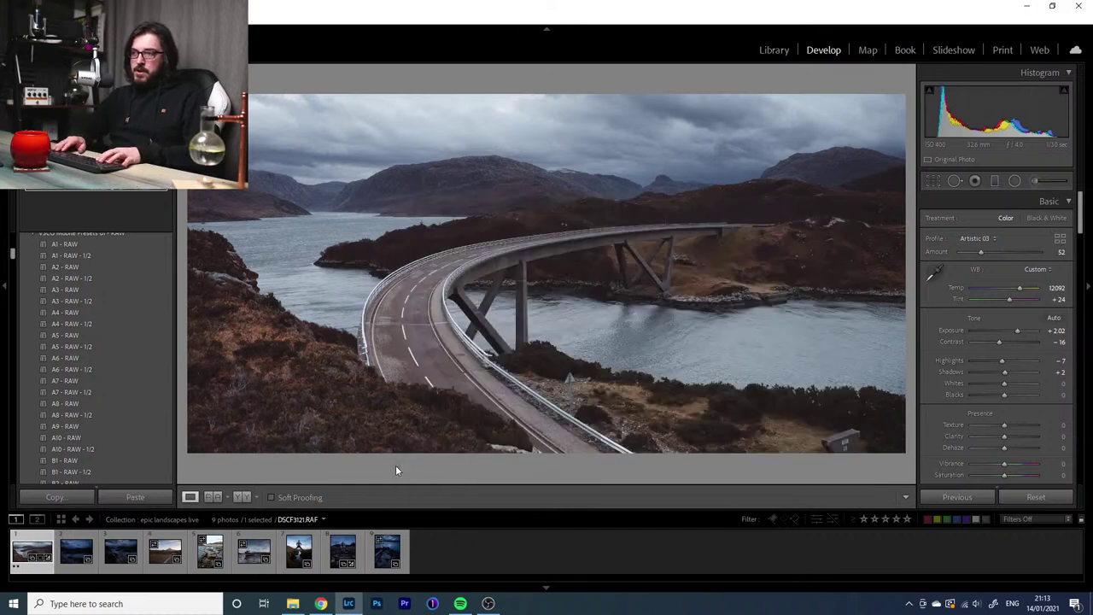
Paste the copied Artistic 03 grade onto bridge photos DSCF3127 and DSCF3128
key("Right")
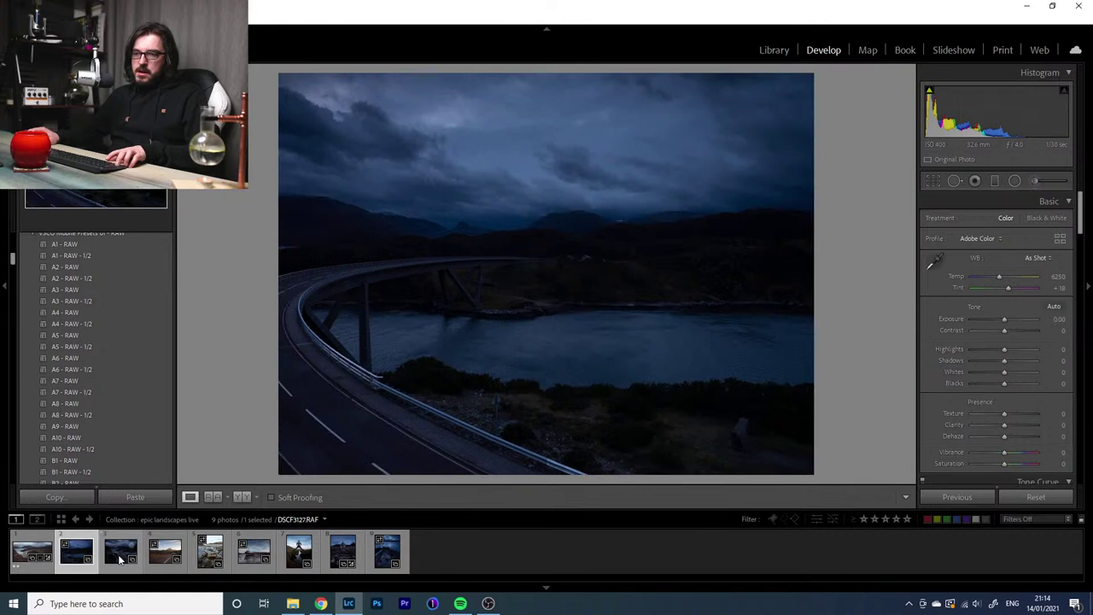
left_click(120, 559, "ctrl")
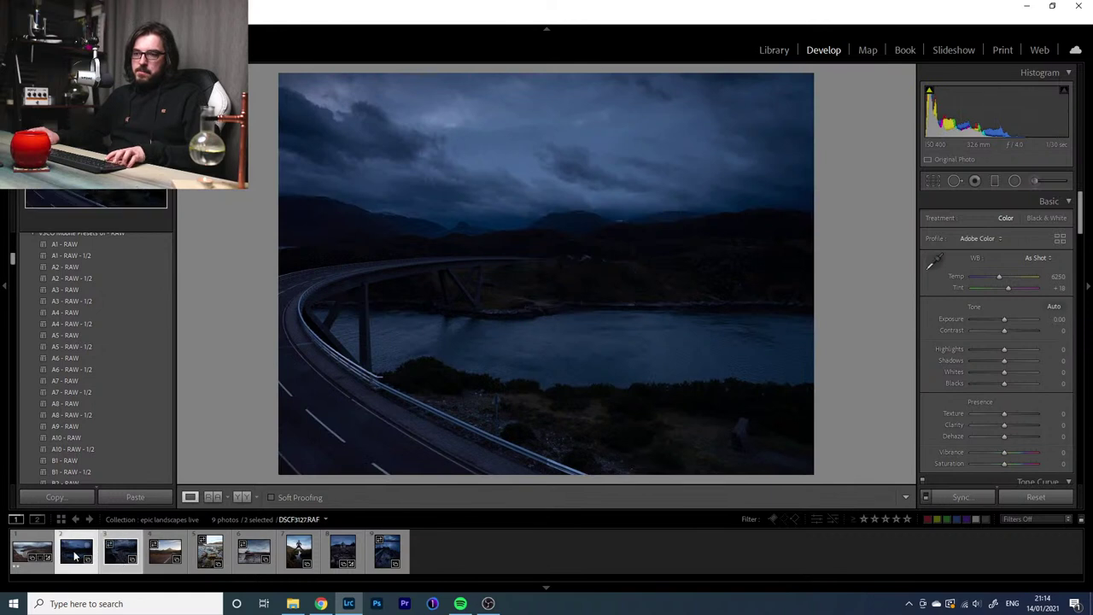
left_click(118, 559)
key("ctrl+alt+s")
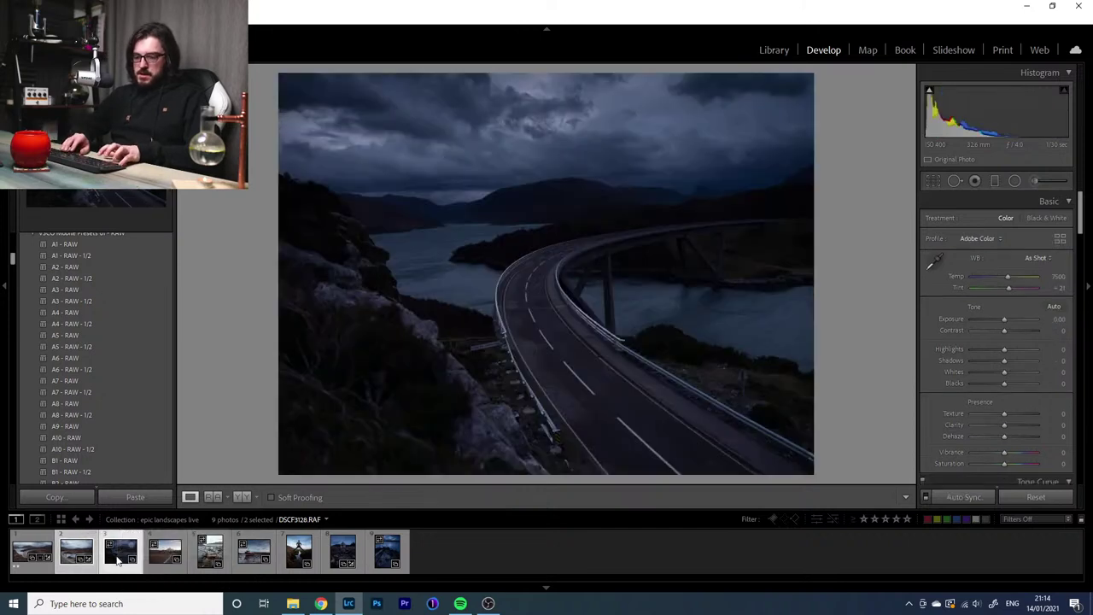
key("ctrl+shift+v")
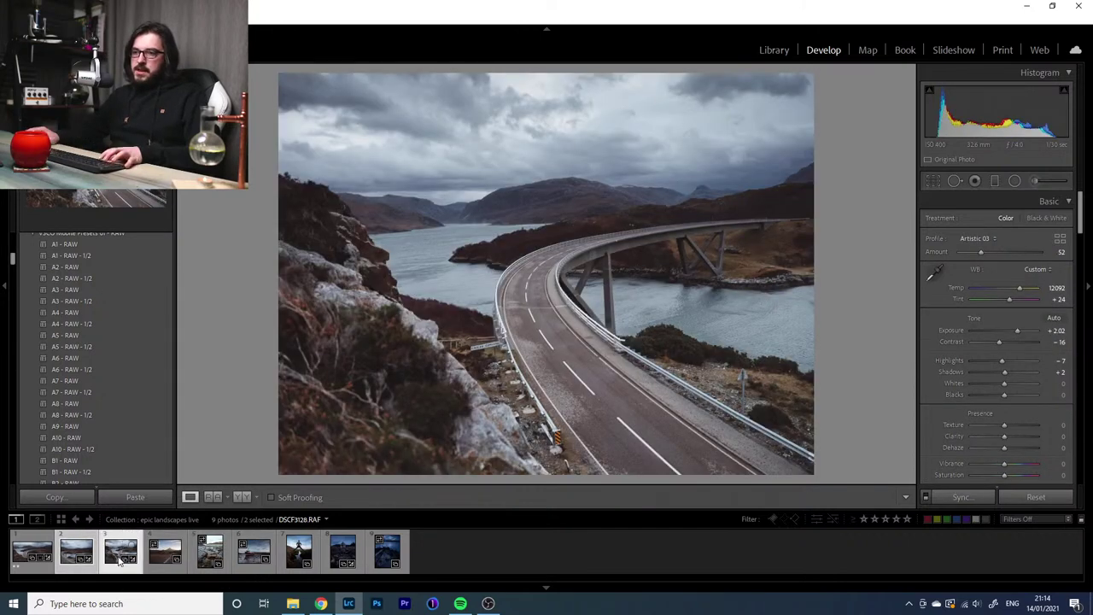
Merge the two selected bridge photos into a spherical panorama with Photo Merge > Panorama
right_click(119, 559)
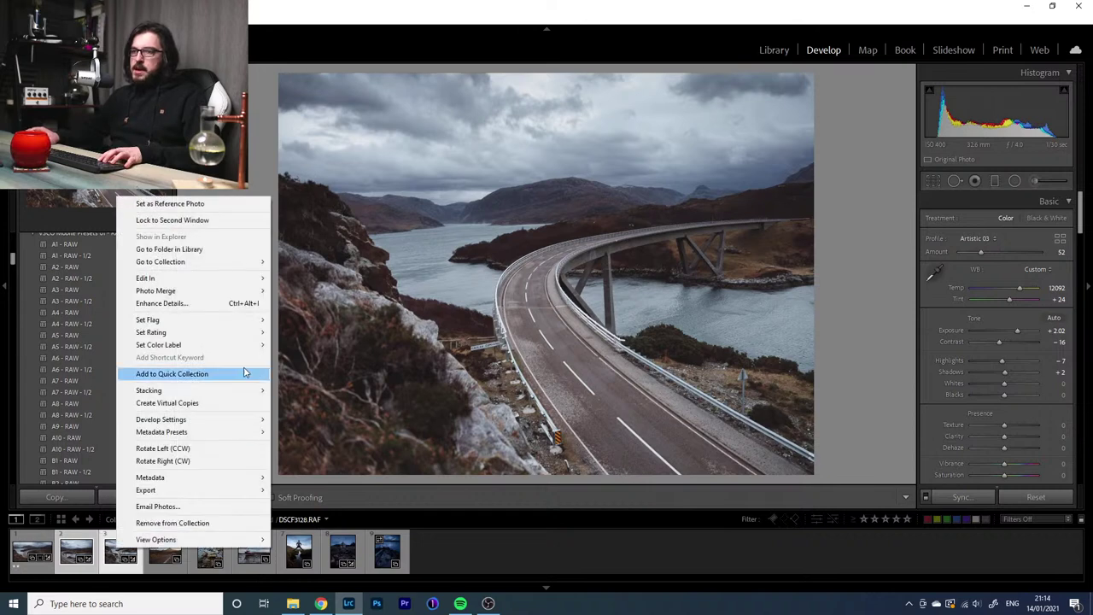
mouse_move(252, 291)
left_click(301, 305)
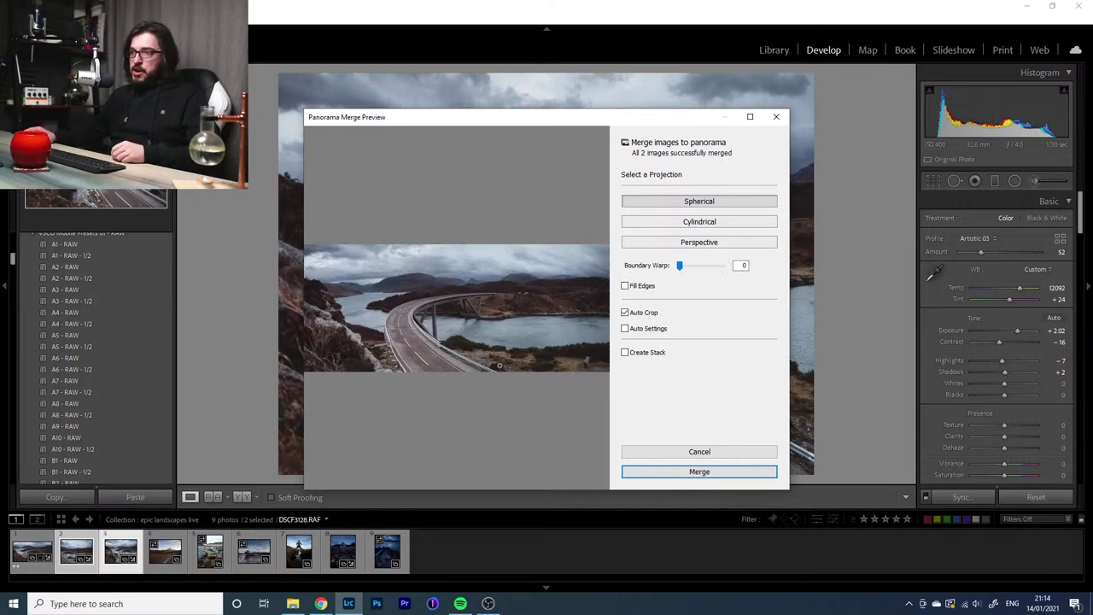
left_click(697, 474)
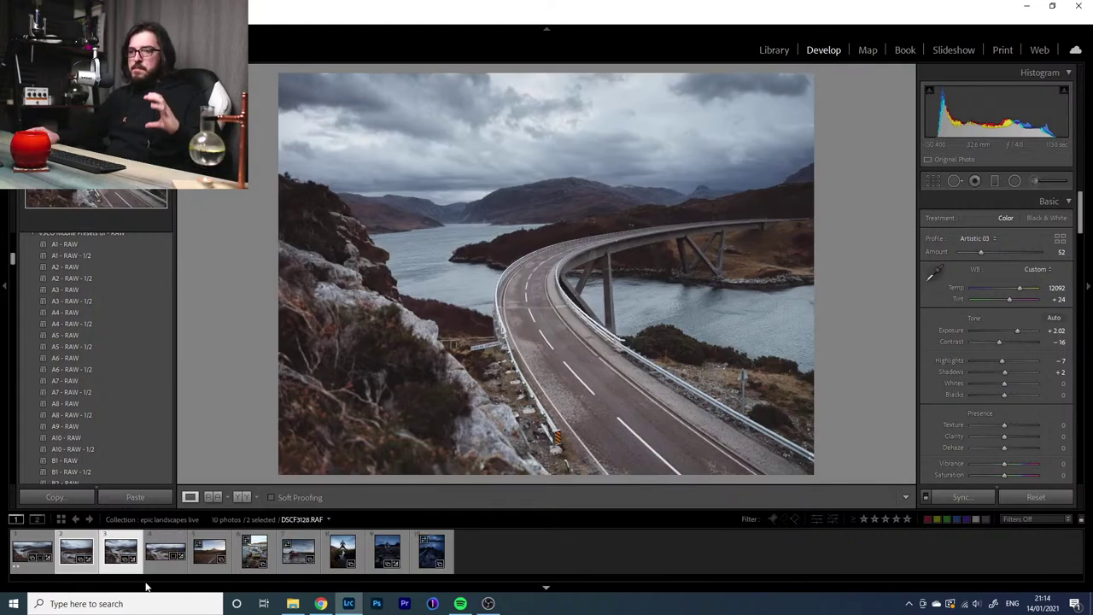
left_click(159, 556)
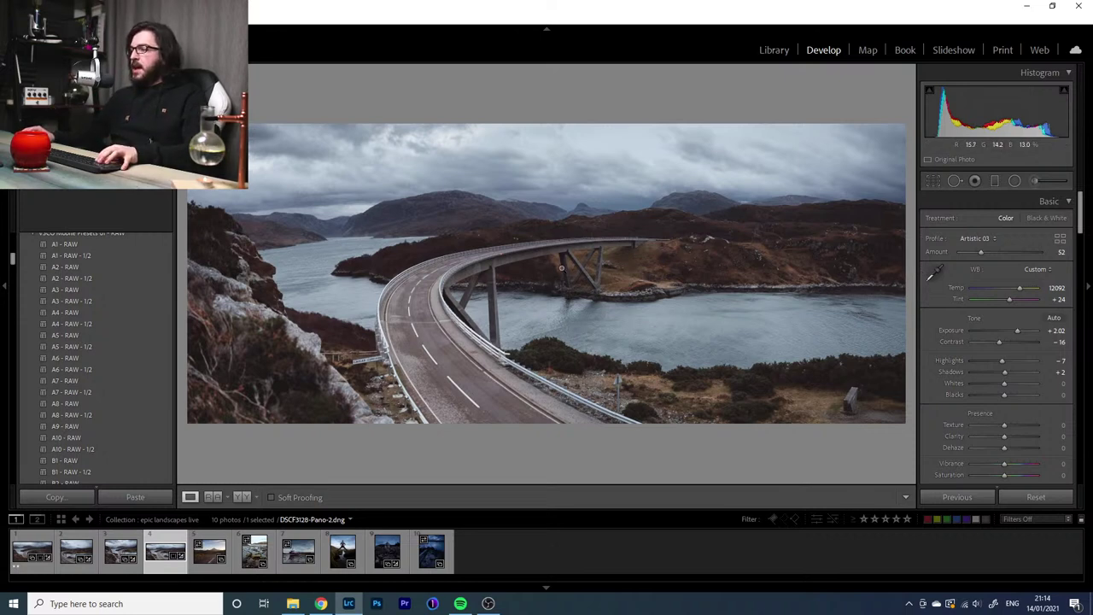
left_click(586, 262)
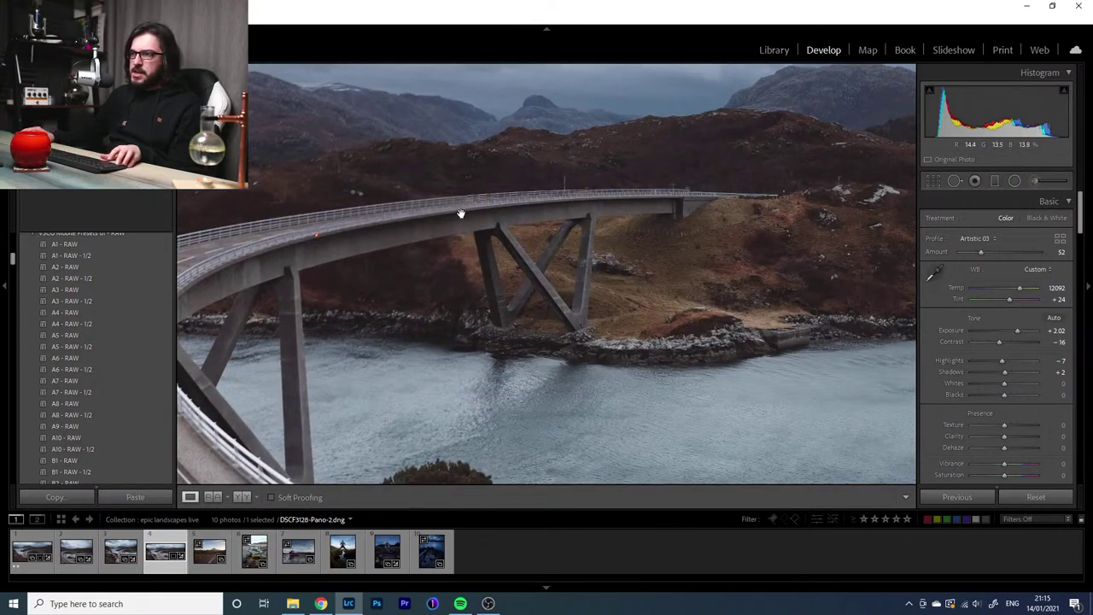
key("ctrl+equal")
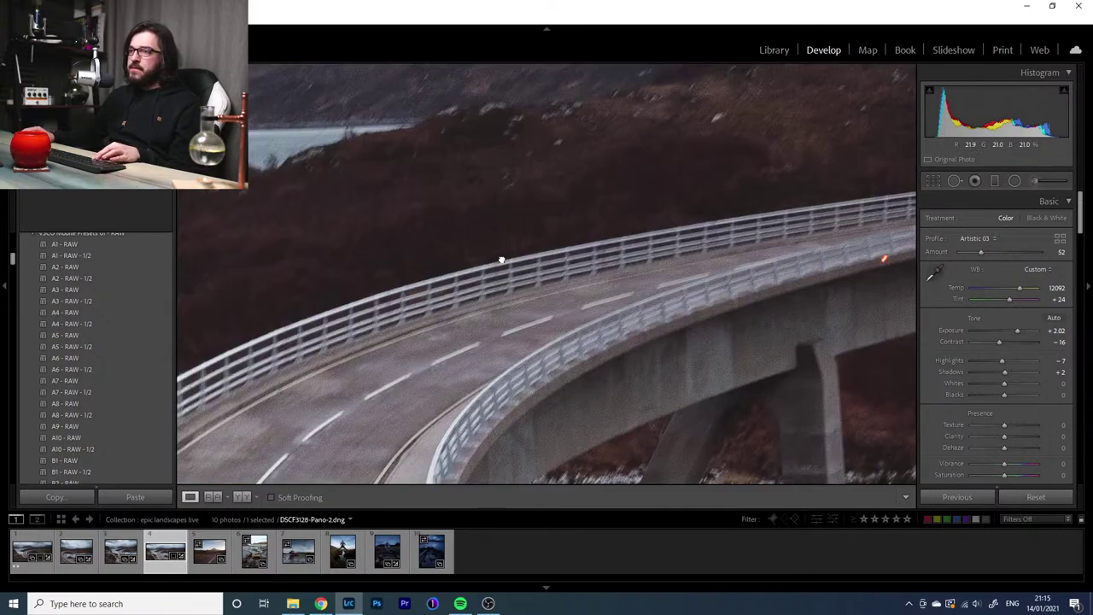
left_click(433, 274)
left_click(433, 275)
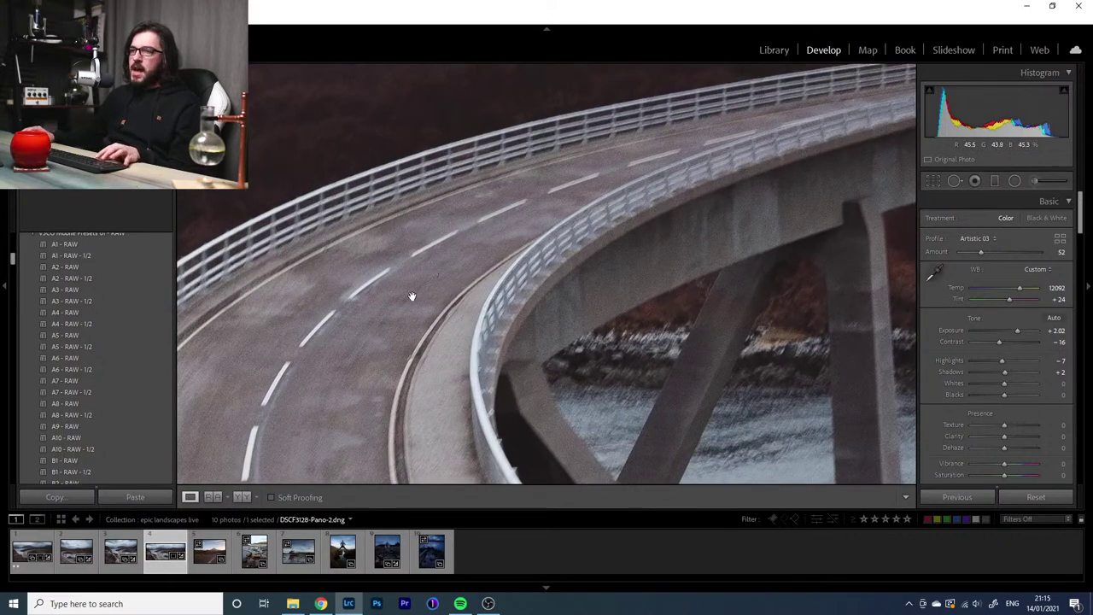
left_click_drag(409, 309, 656, 223)
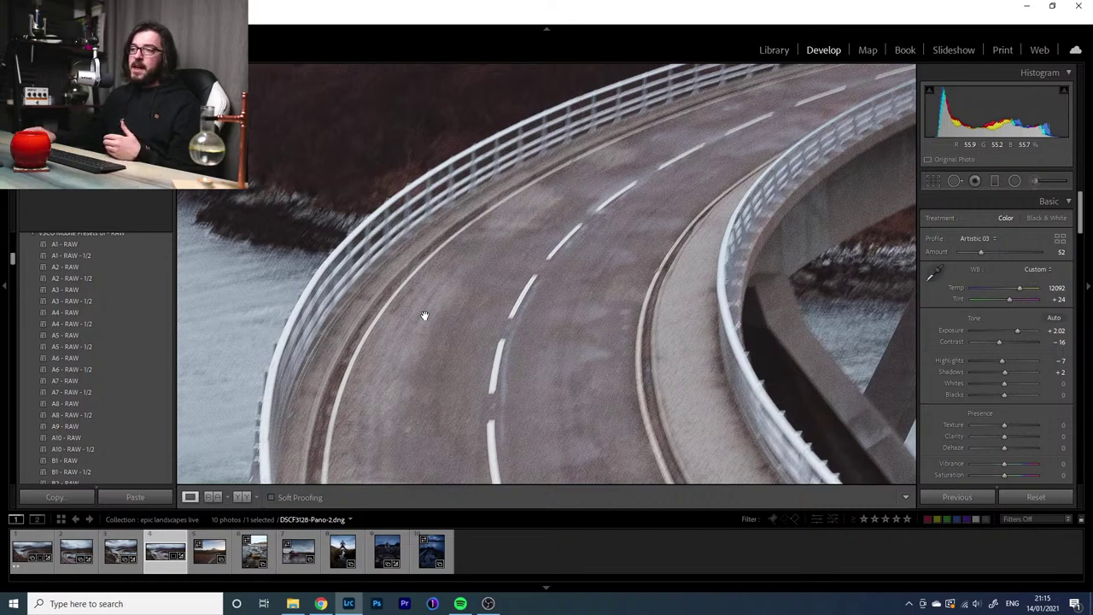
left_click(849, 173)
left_click(782, 233)
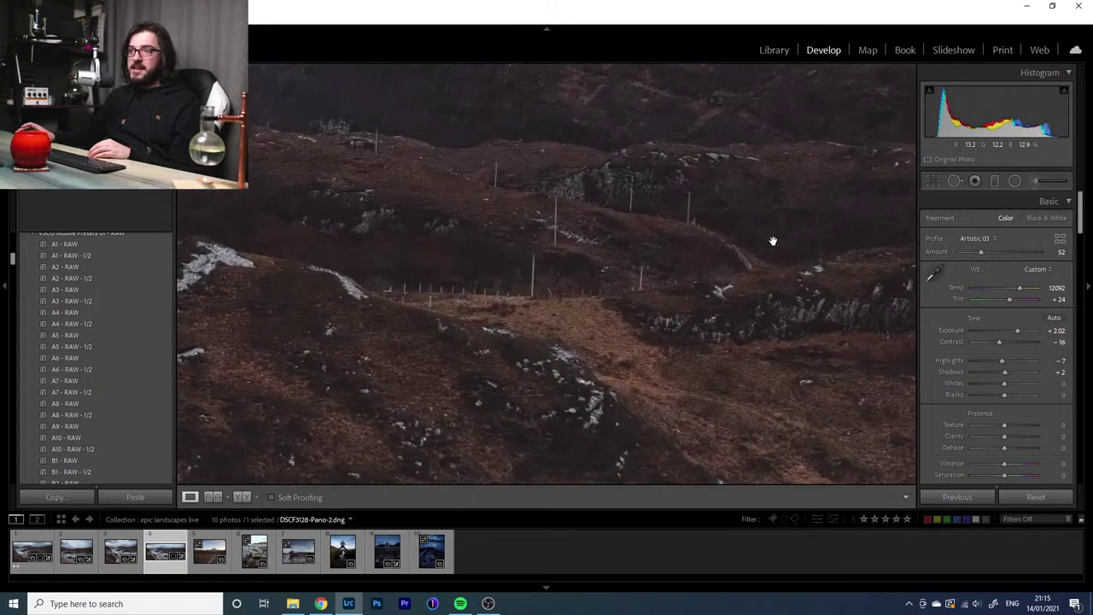
left_click_drag(765, 288, 842, 415)
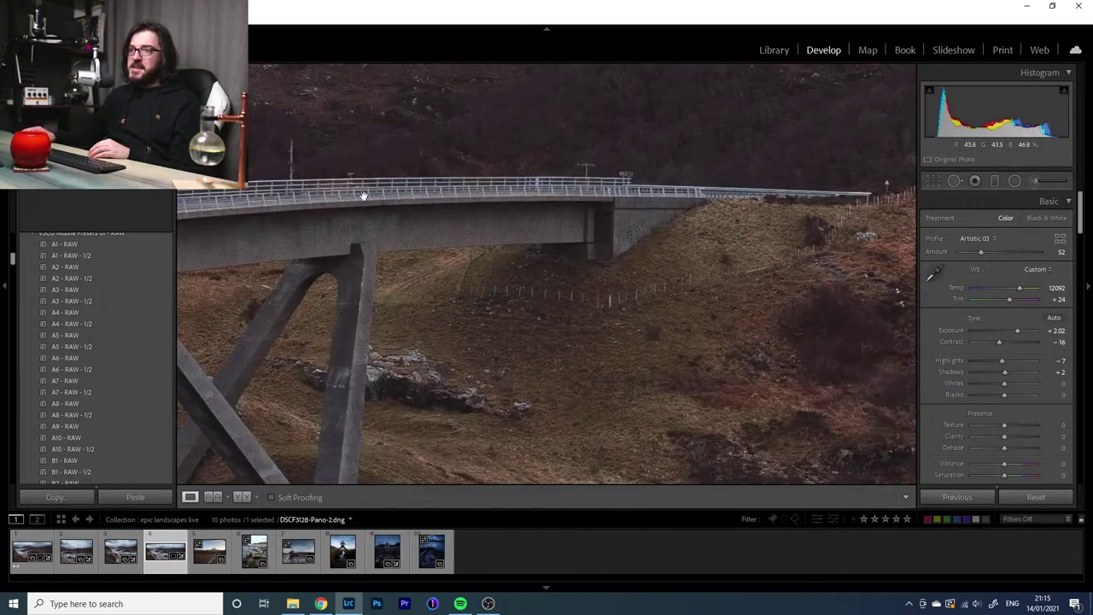
left_click_drag(396, 249, 605, 244)
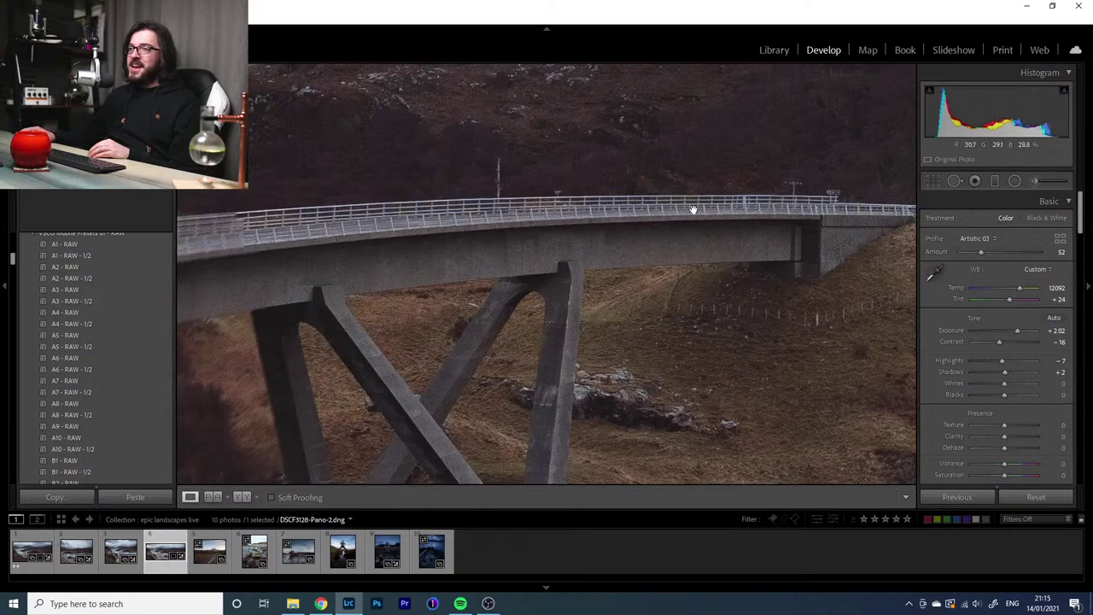
left_click_drag(496, 217, 797, 202)
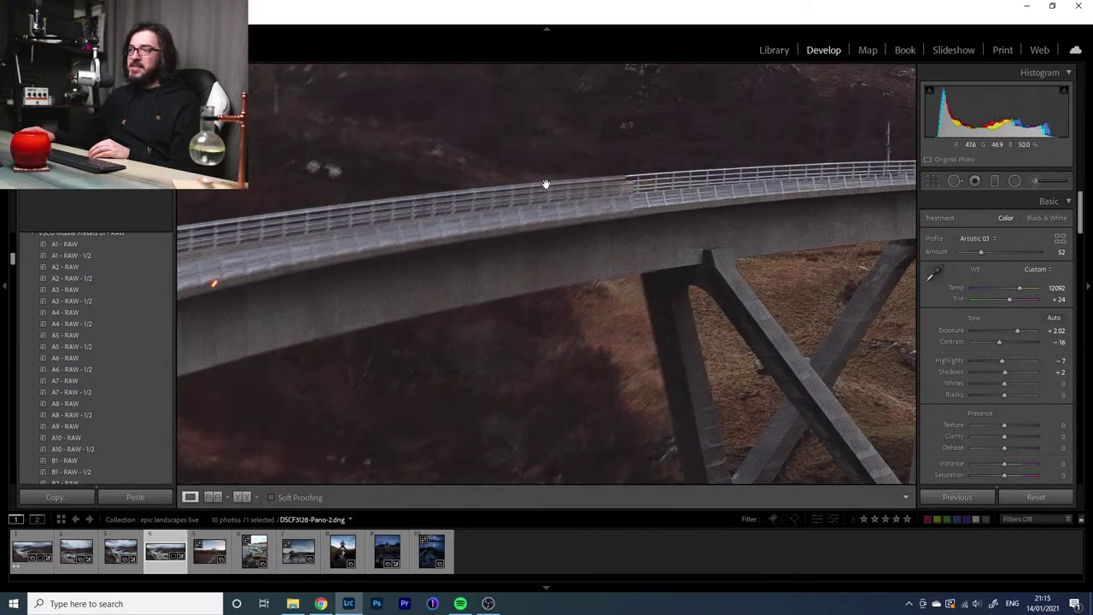
left_click(494, 254)
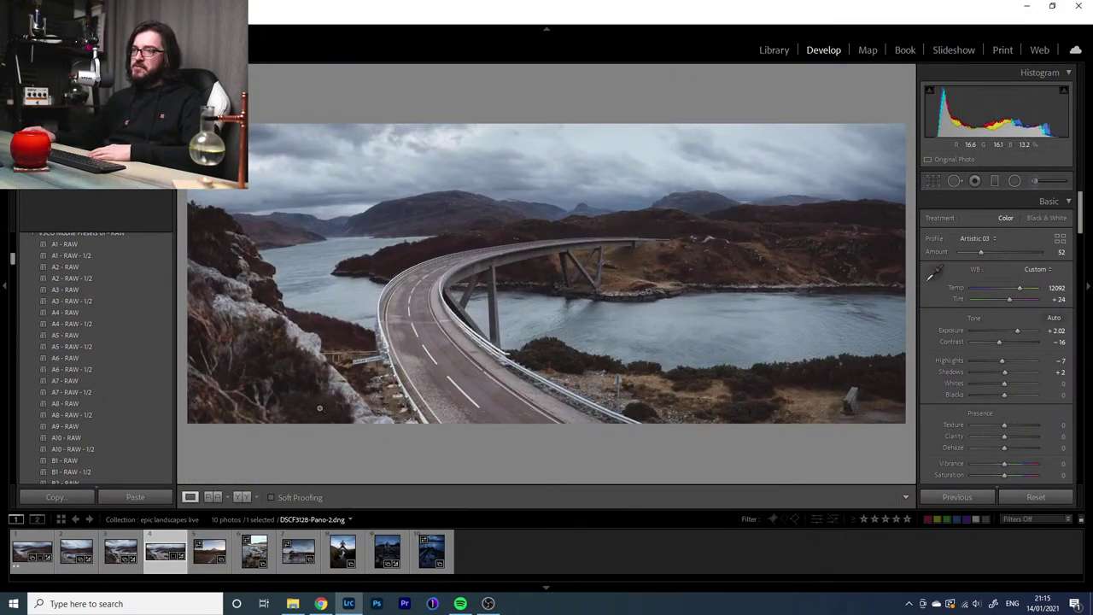
Pull the panorama's left and right crop edges inward, reposition the image, and apply the crop
left_click(933, 180)
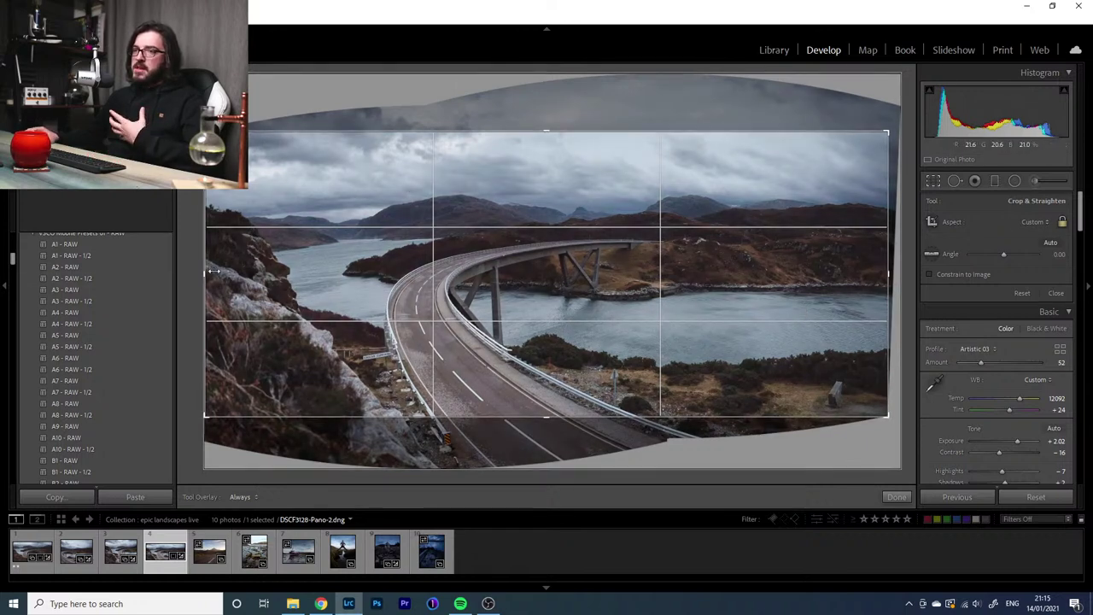
left_click_drag(213, 272, 222, 272)
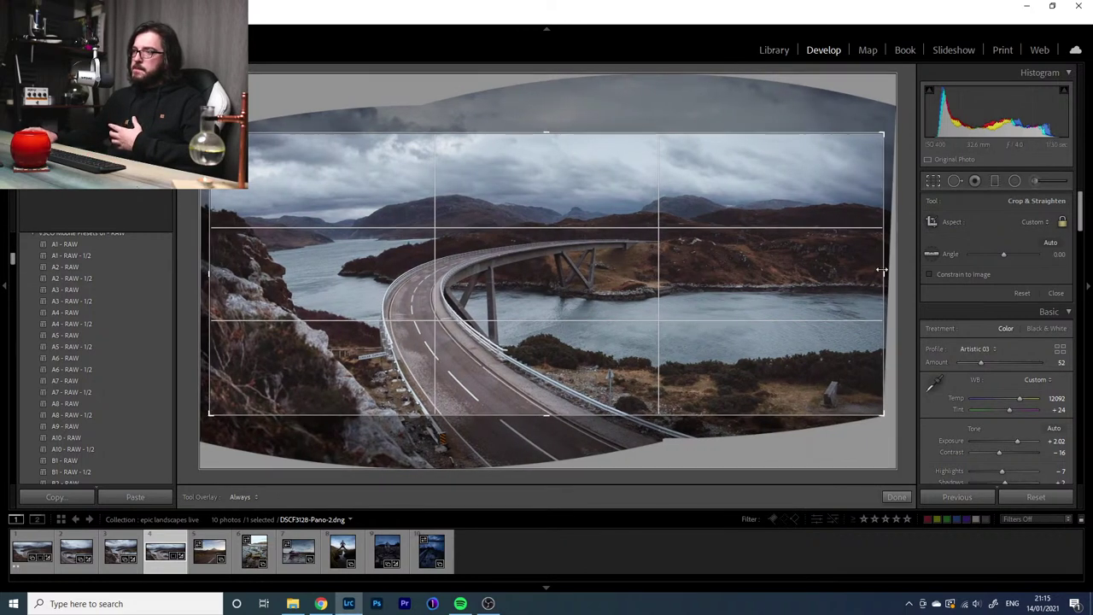
left_click_drag(881, 270, 877, 272)
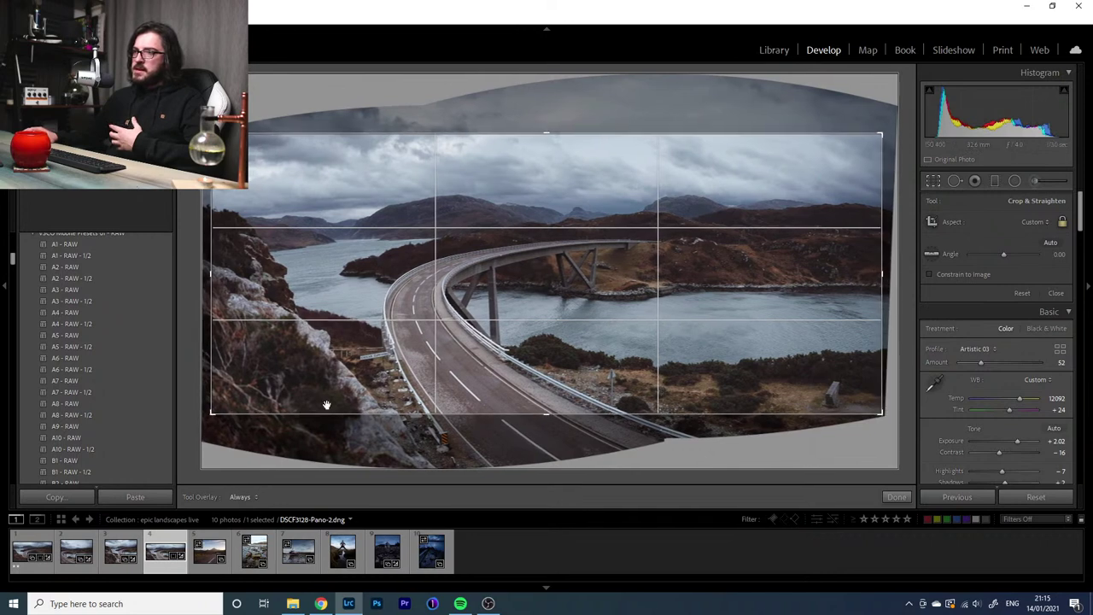
left_click_drag(326, 404, 572, 339)
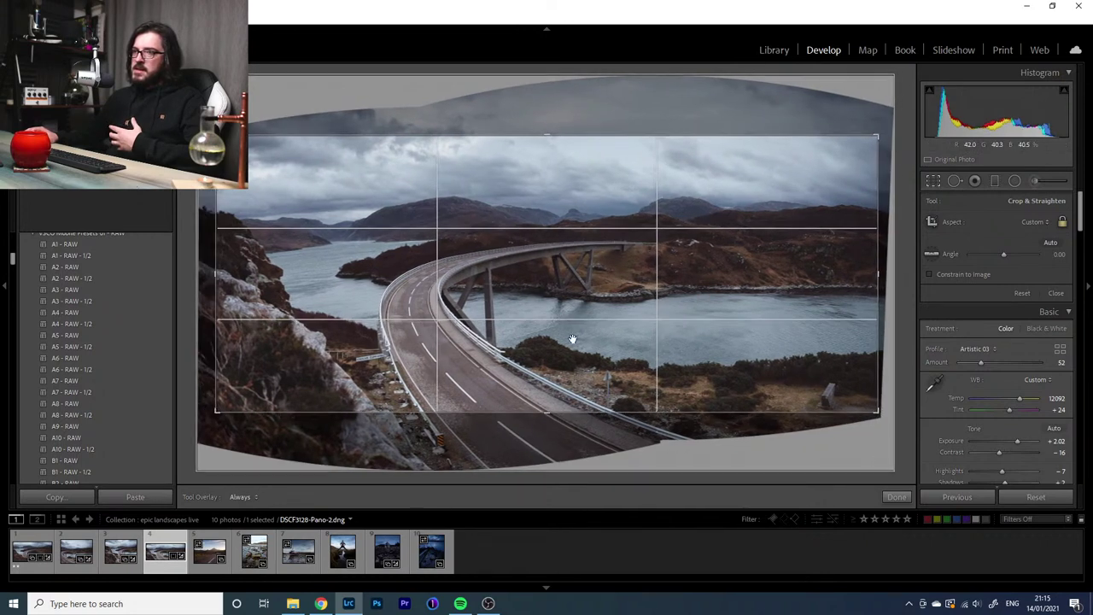
key("Return")
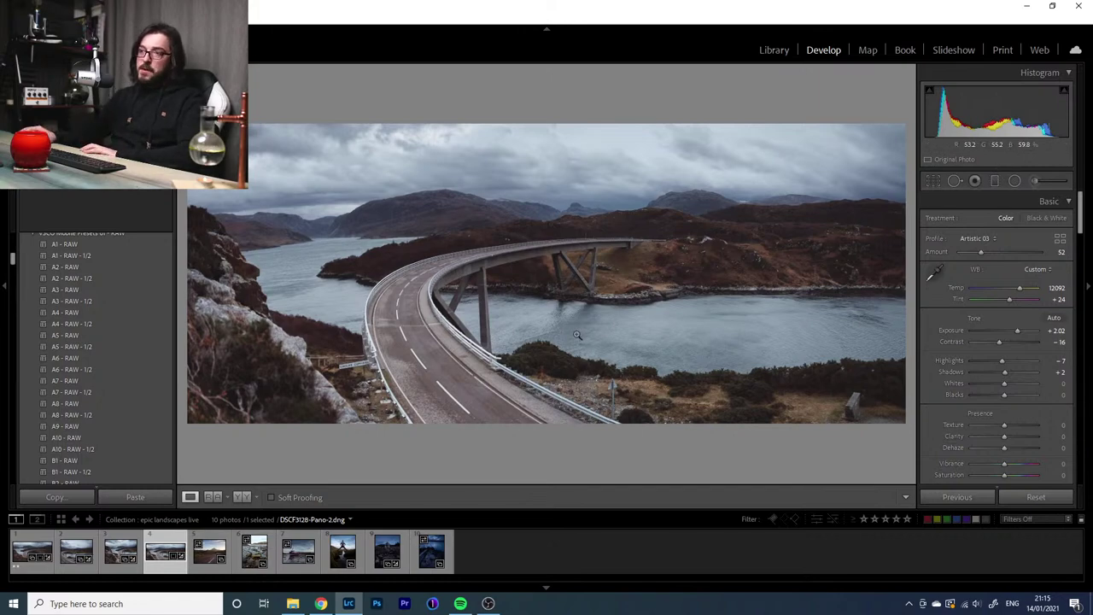
Inspect the panorama's road and railing up close and compare it with DSCF3121
left_click(367, 346)
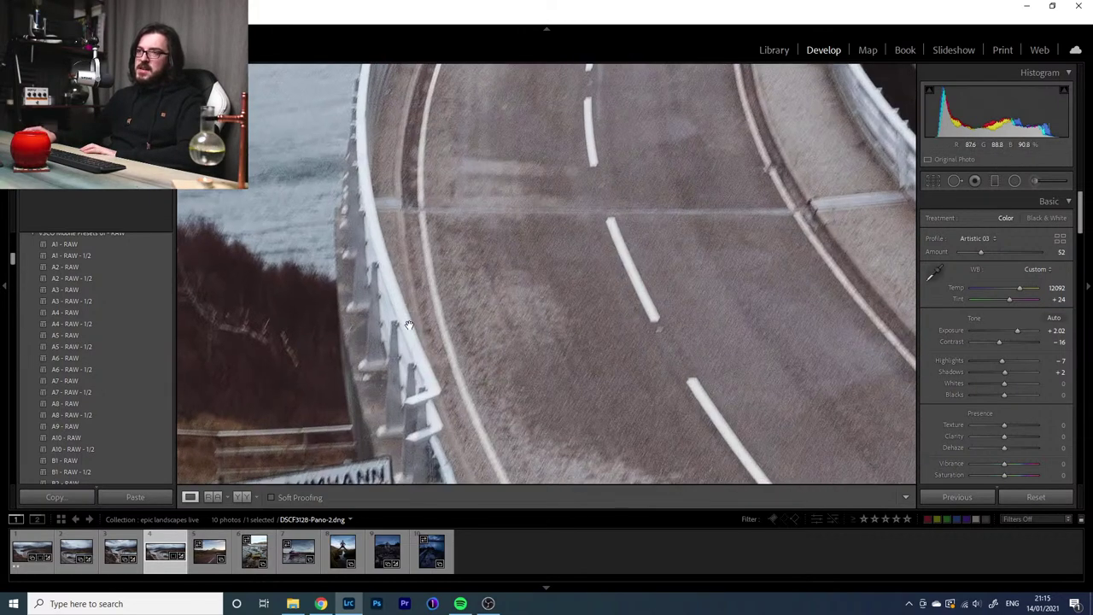
left_click_drag(410, 324, 429, 310)
left_click(500, 312)
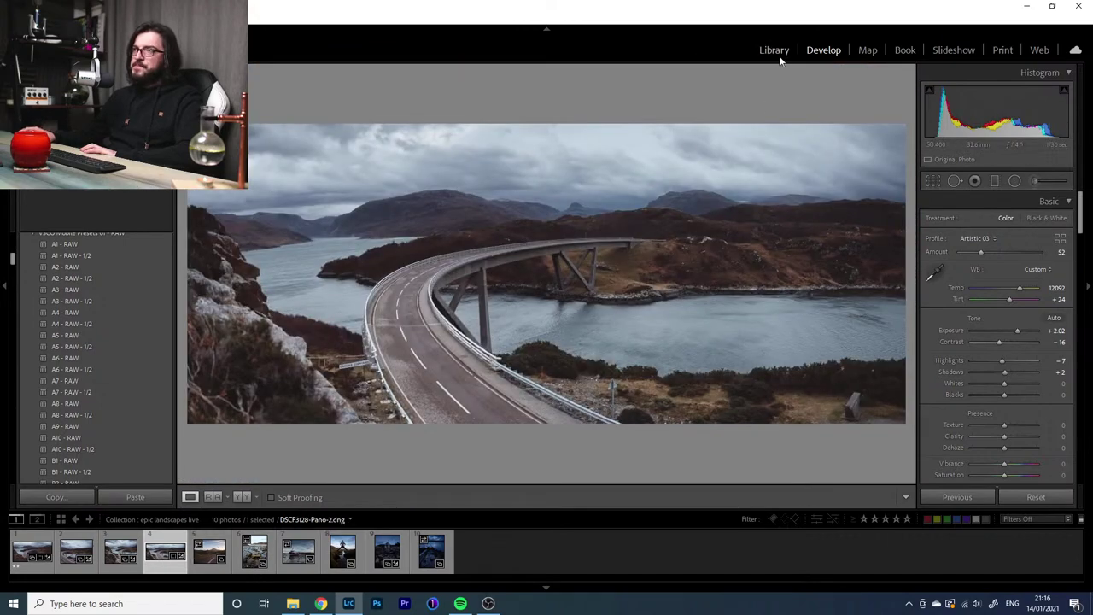
left_click(23, 554)
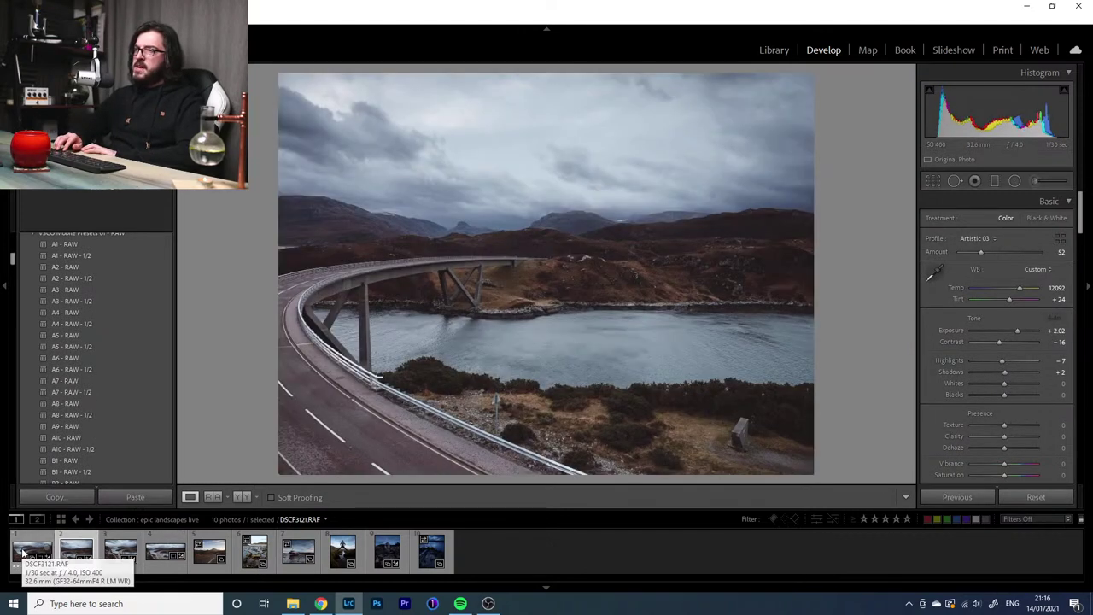
key("Right")
key("Right")
key("Right")
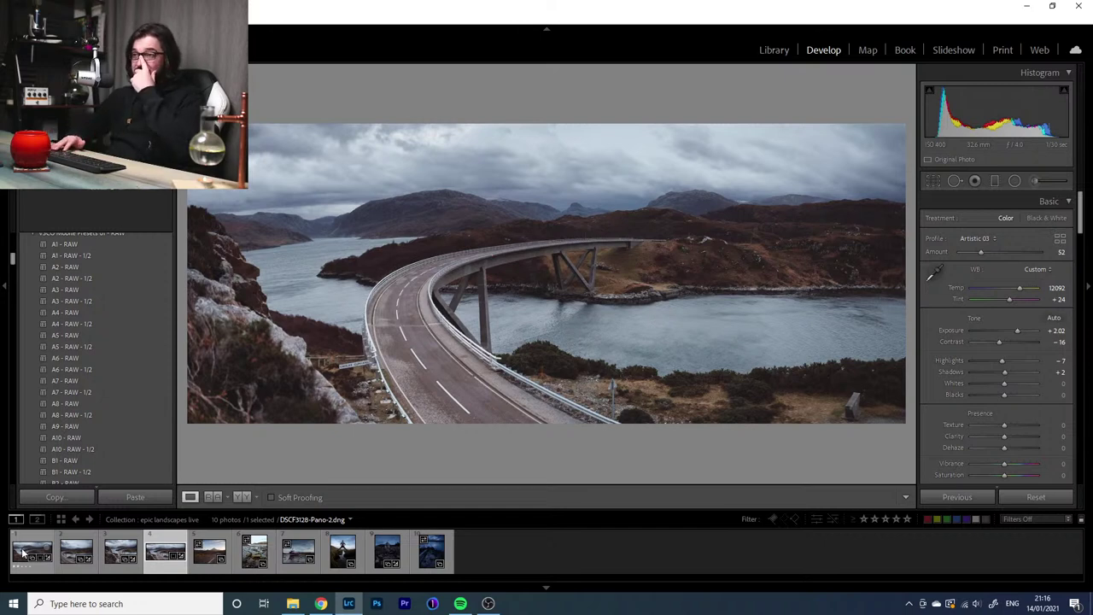
Check the loch at full size, then open the Porsche Scotland 18 collection in Library
left_click(251, 231)
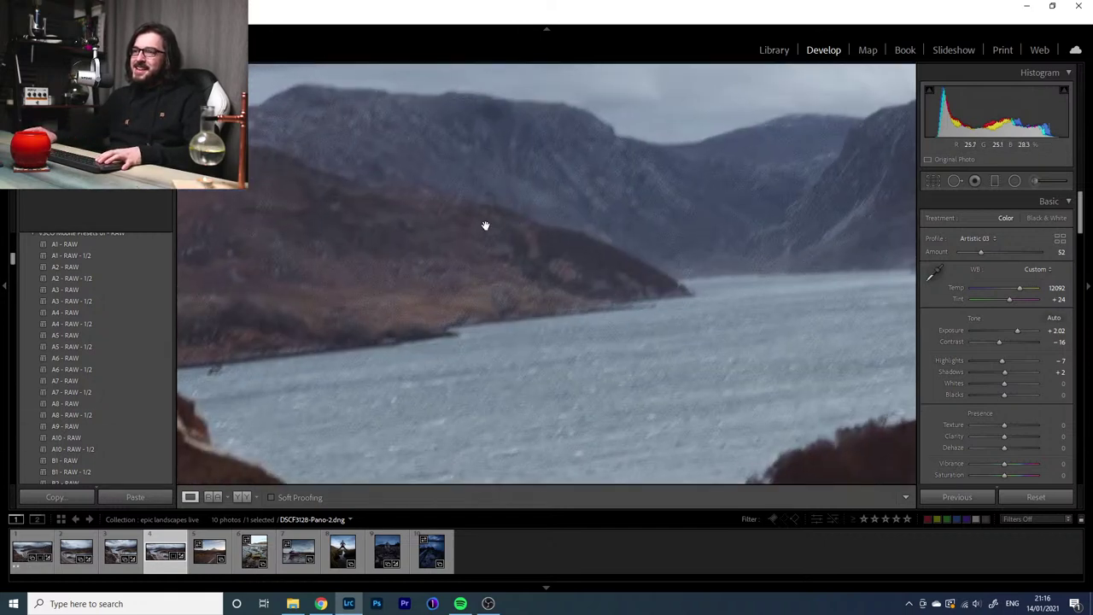
left_click_drag(649, 191, 510, 224)
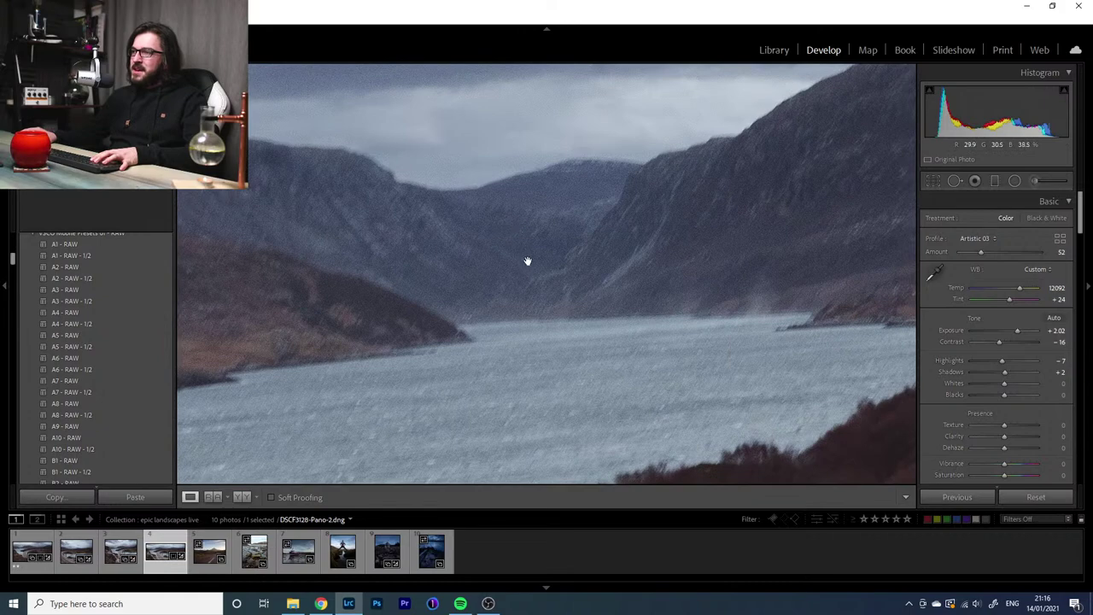
left_click(527, 258)
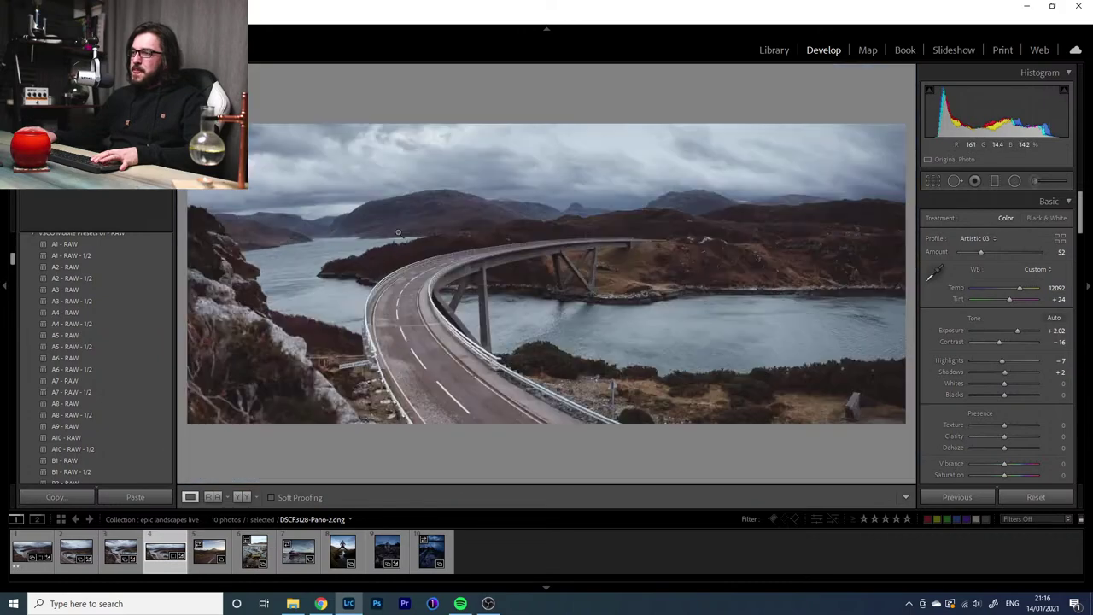
left_click(787, 50)
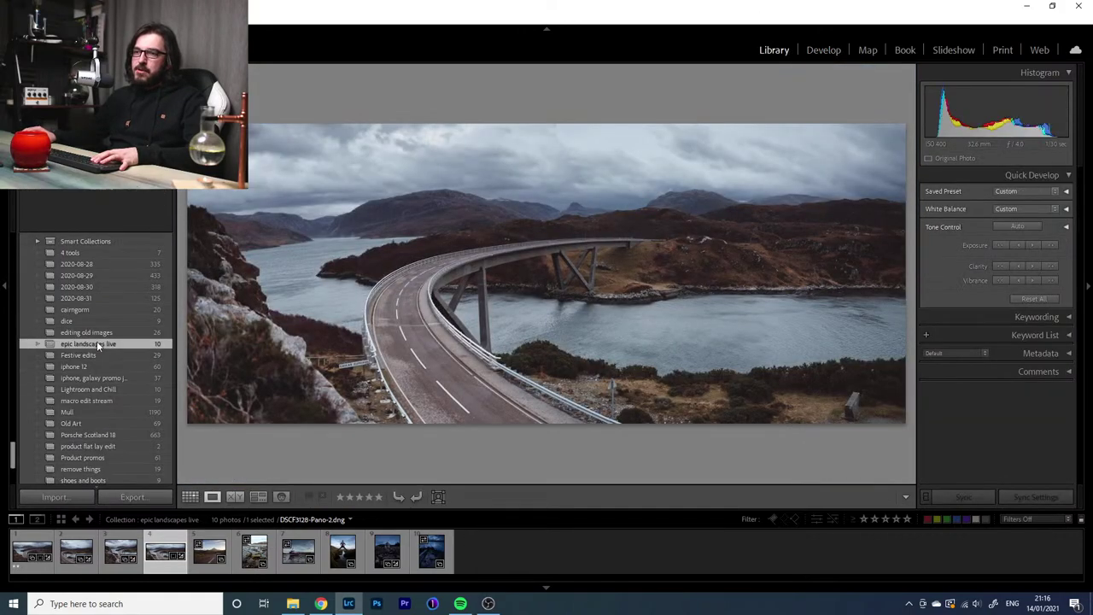
left_click(94, 435)
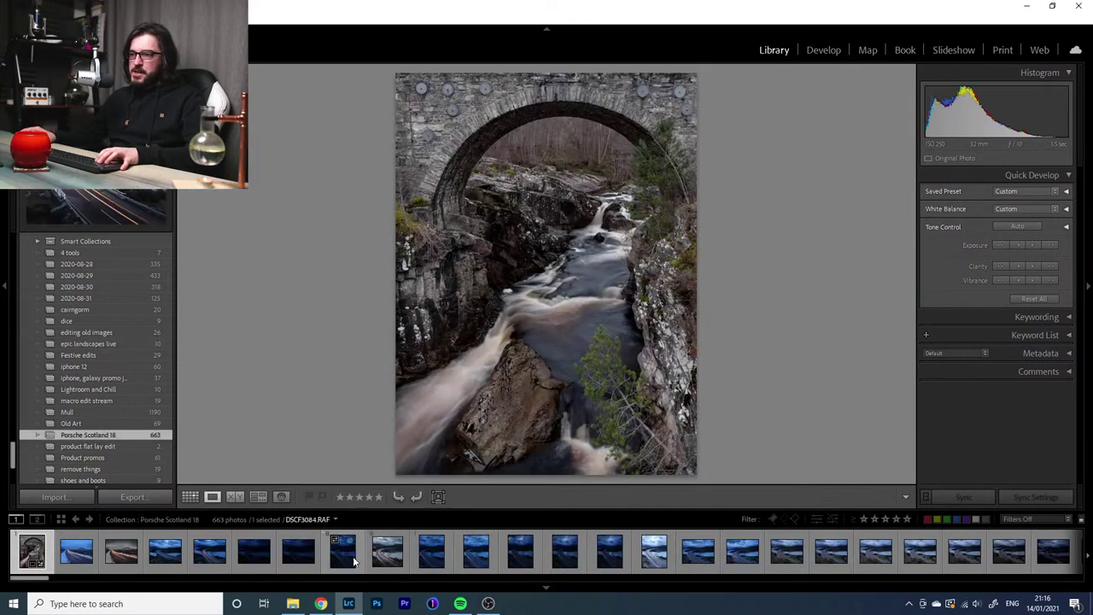
left_click(740, 560)
scroll(647, 558, "down", 5)
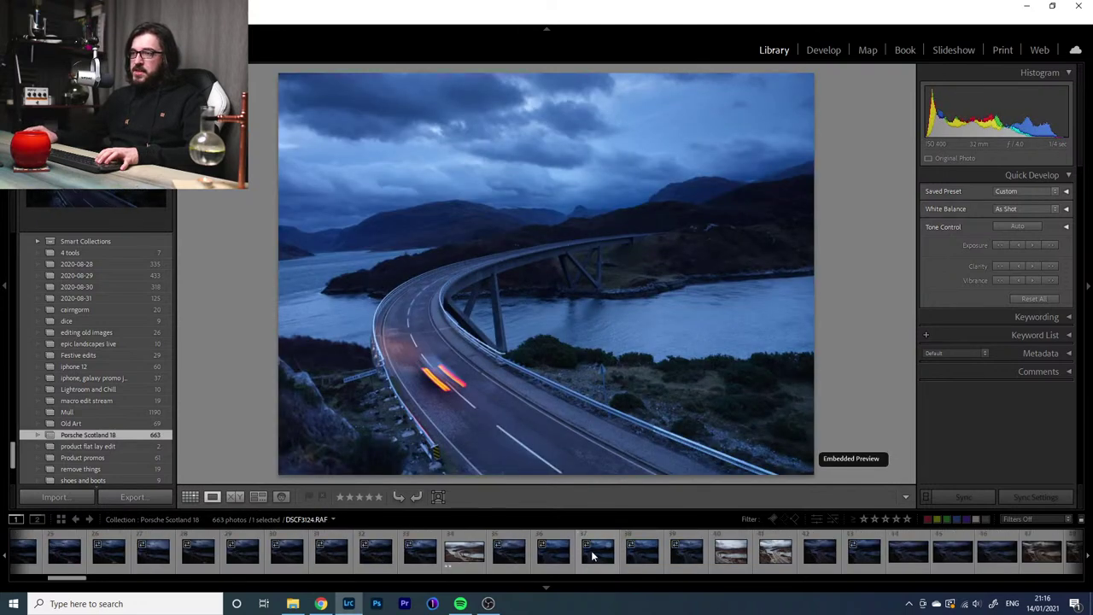
scroll(264, 557, "up", 5)
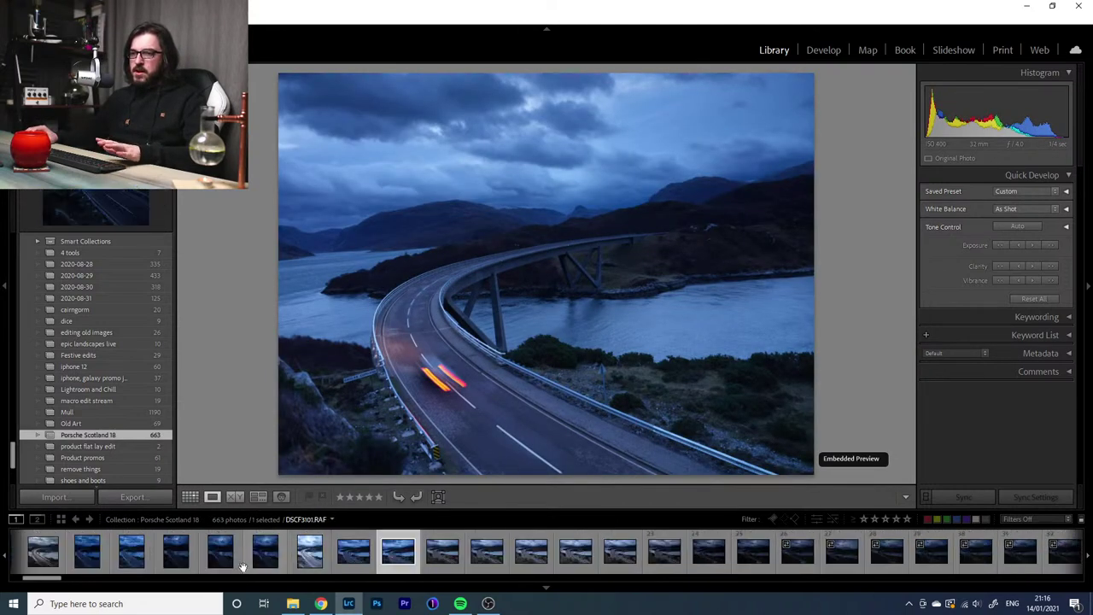
left_click(43, 551)
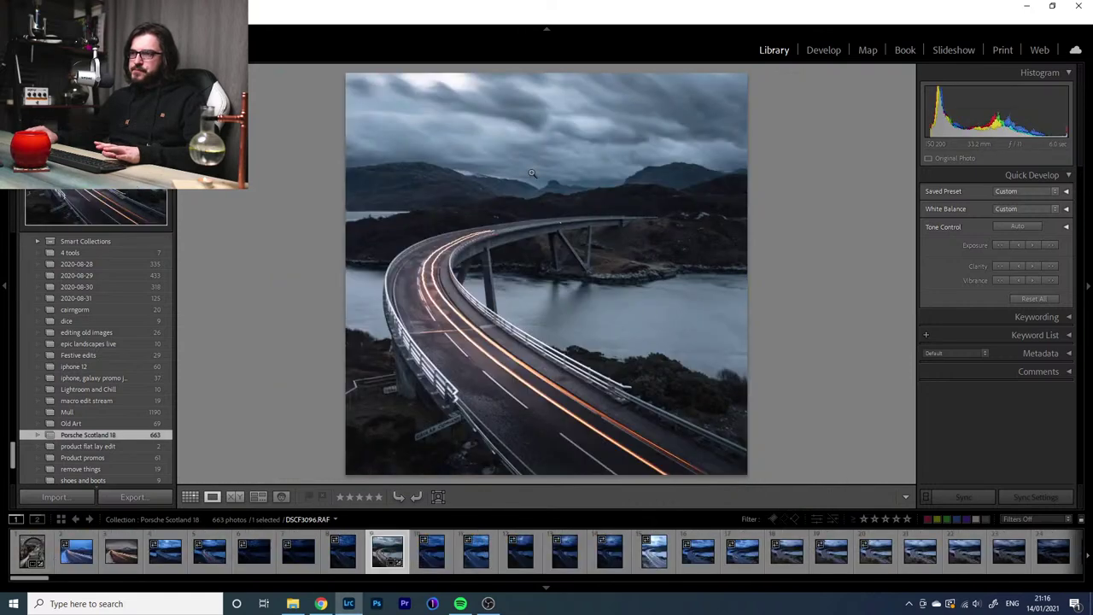
left_click(471, 272)
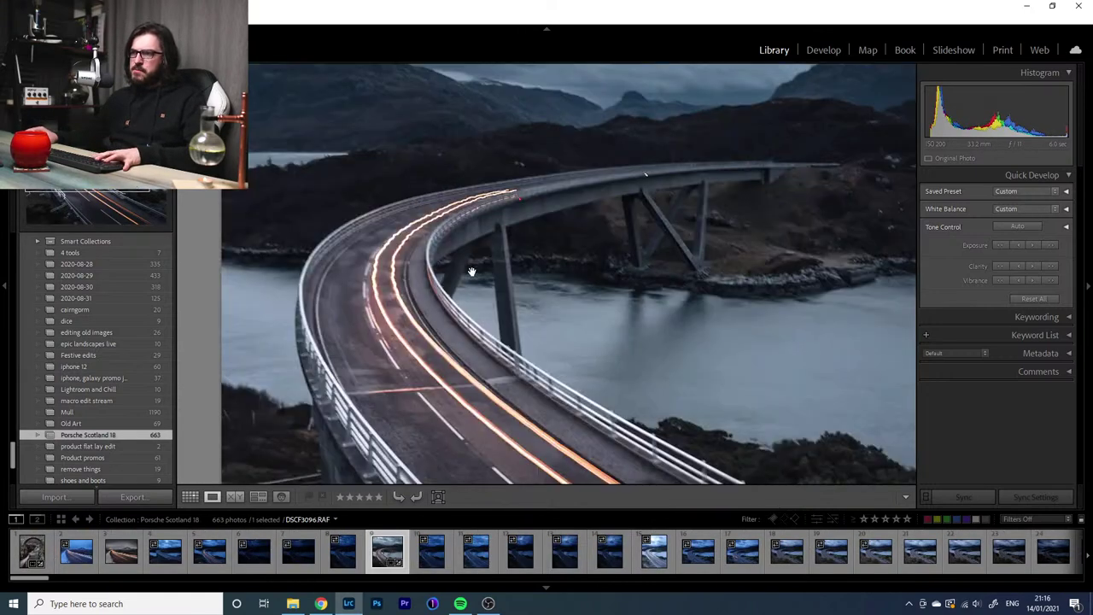
left_click_drag(470, 271, 700, 222)
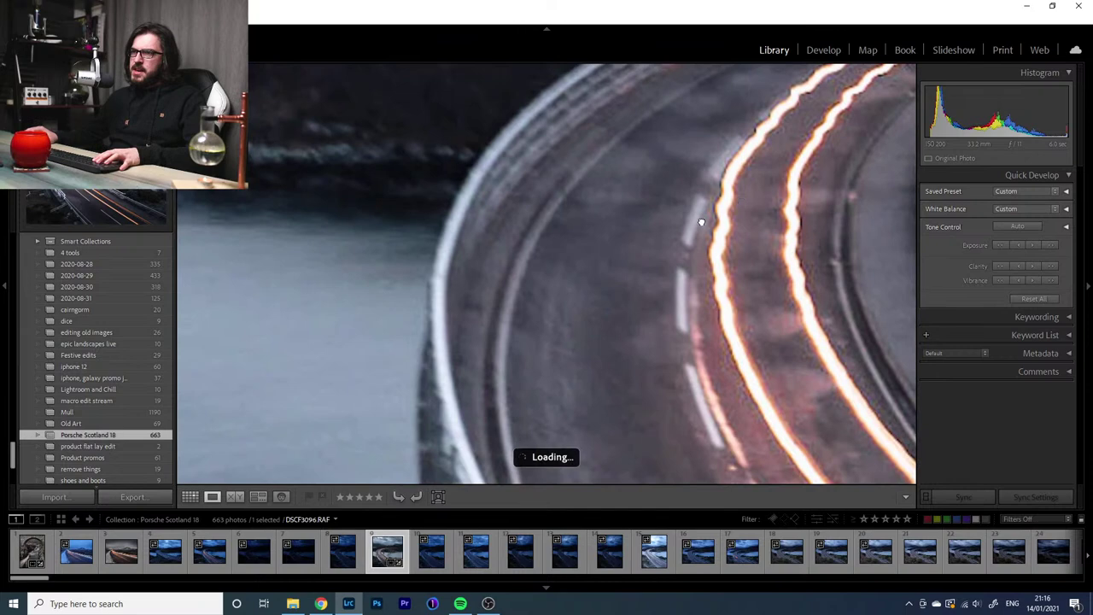
left_click_drag(517, 285, 323, 155)
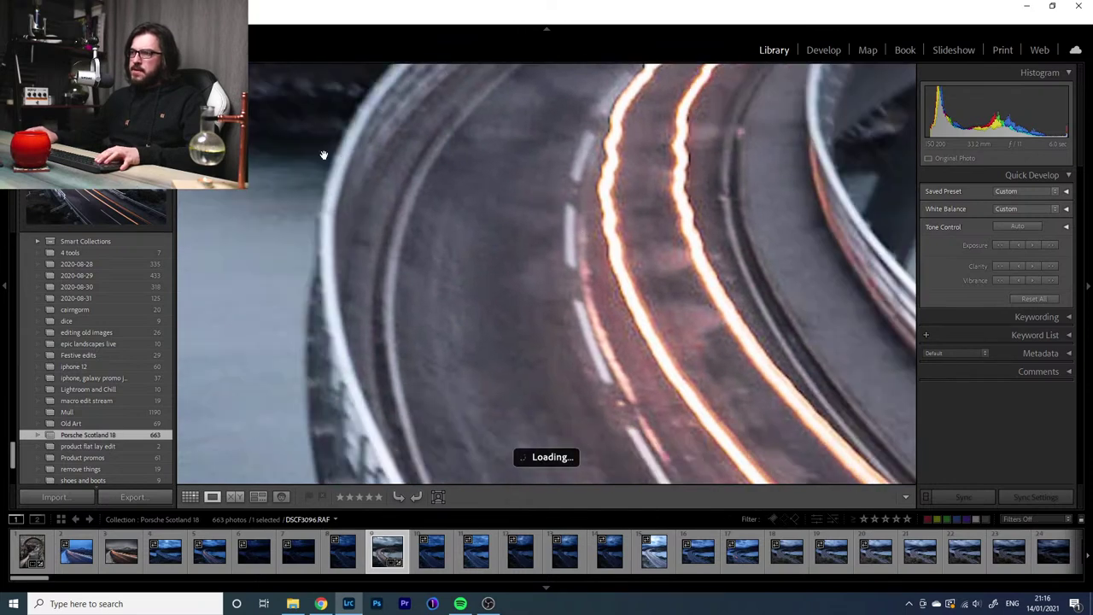
left_click(651, 268)
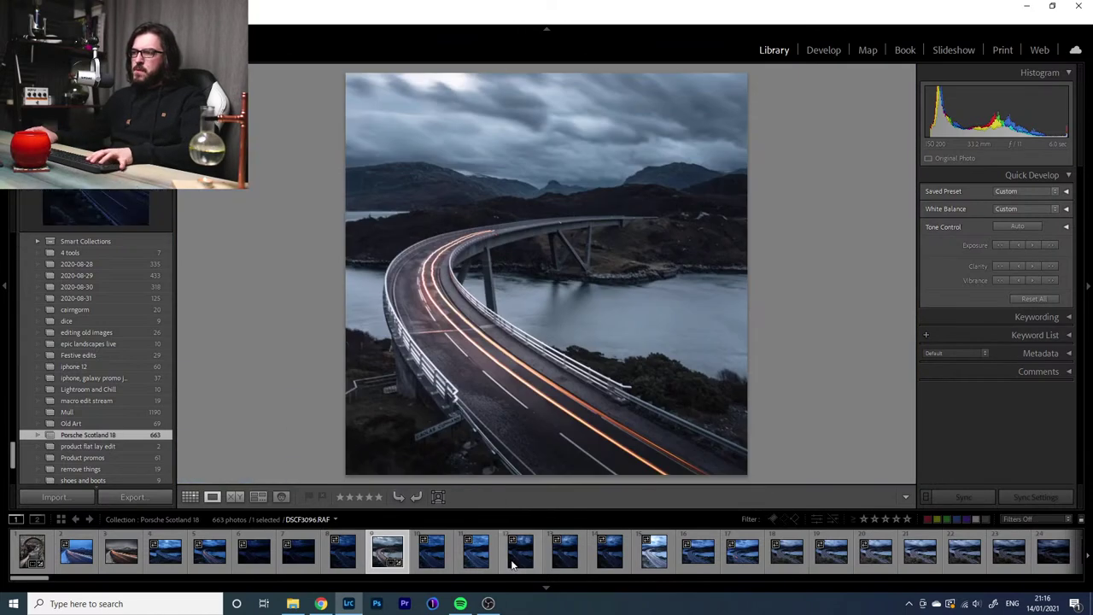
scroll(726, 557, "down", 5)
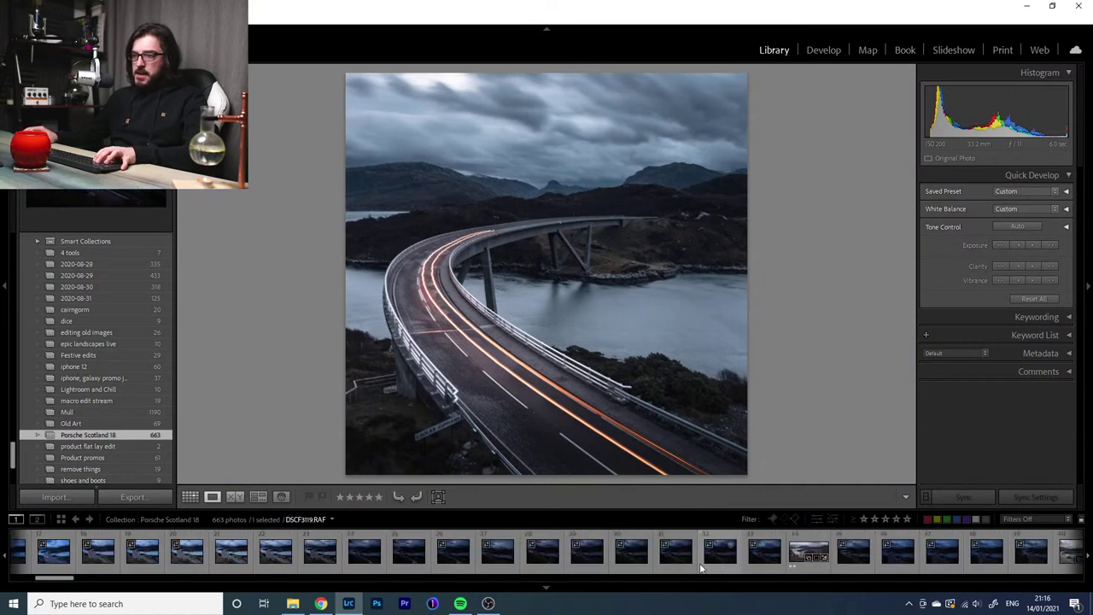
scroll(602, 564, "down", 3)
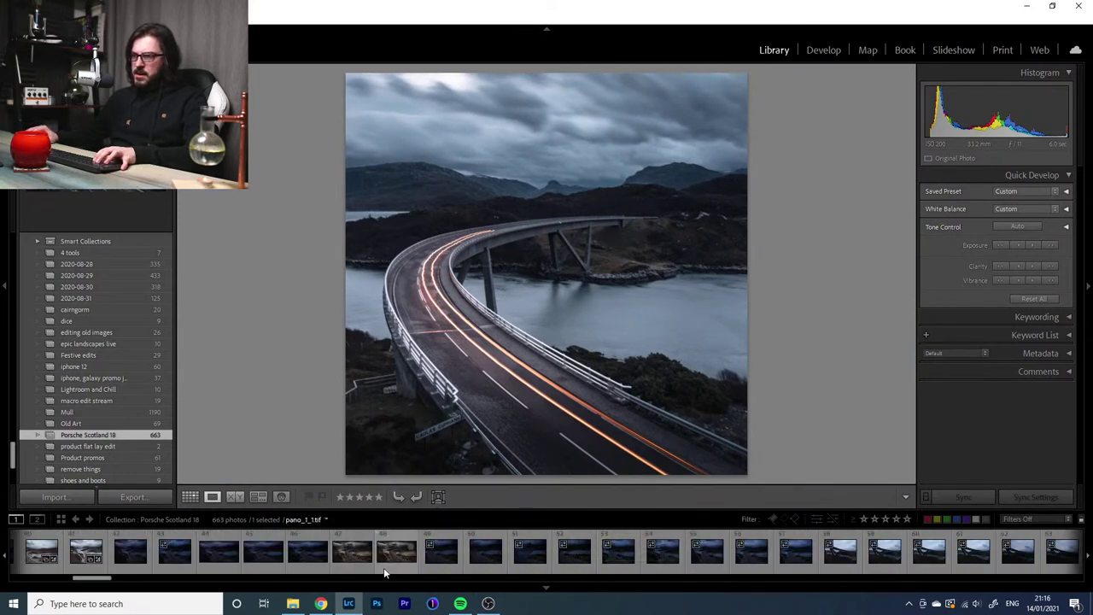
left_click(442, 561)
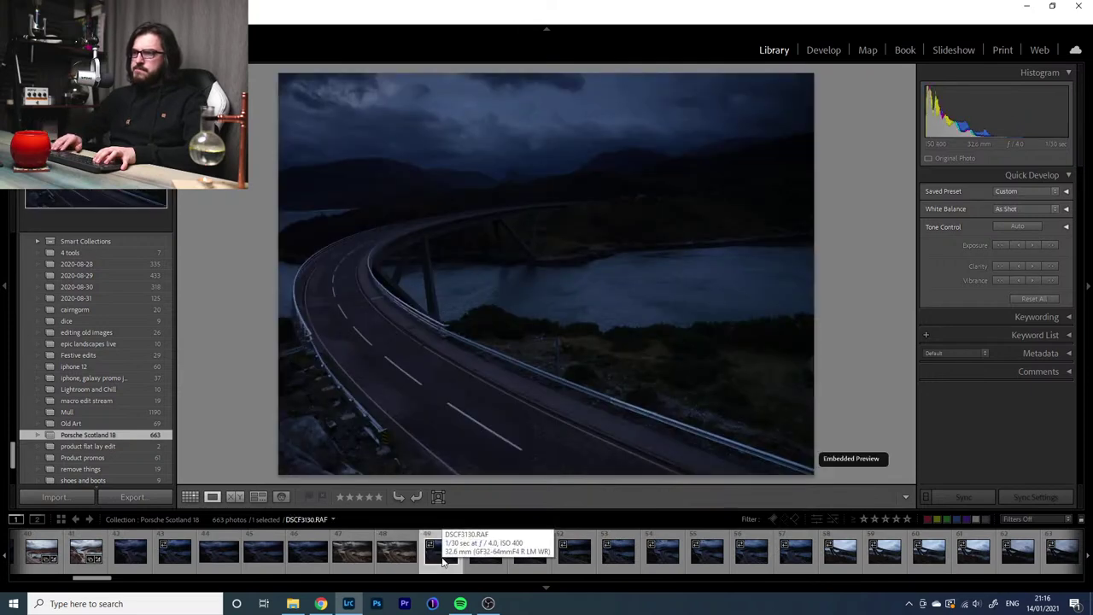
left_click(443, 561)
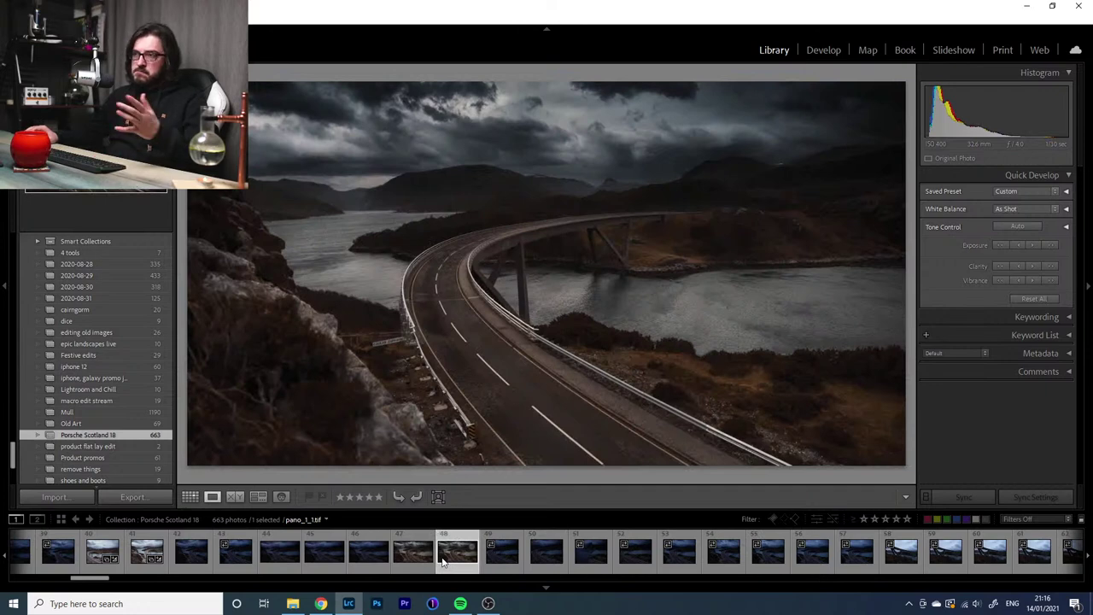
left_click(362, 556)
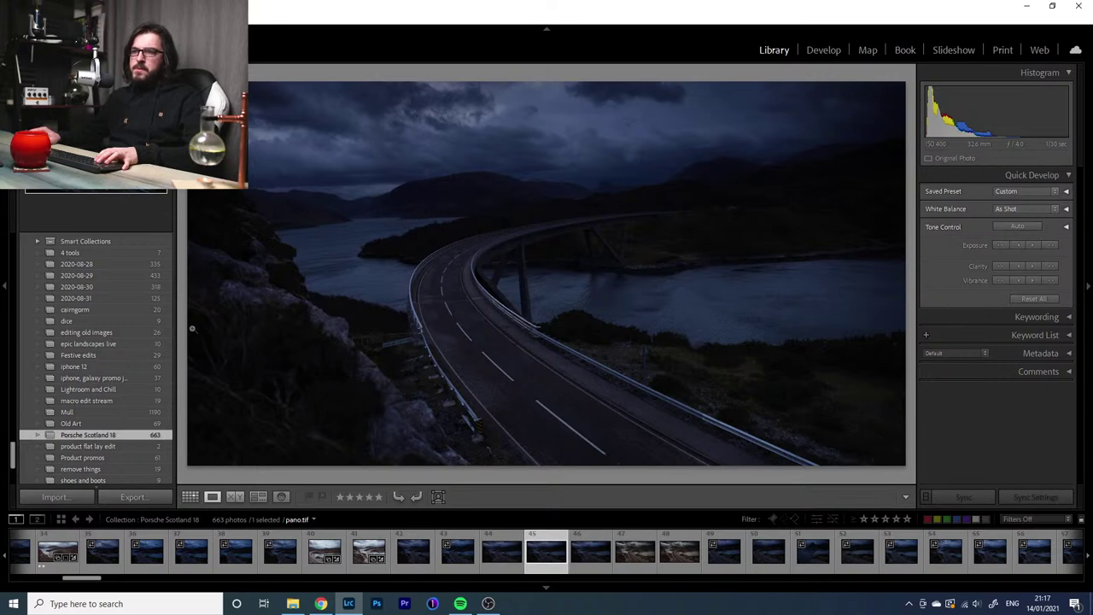
Open the 'epic landscapes live' collection and bring DSCF3121.RAF into Develop
left_click(101, 344)
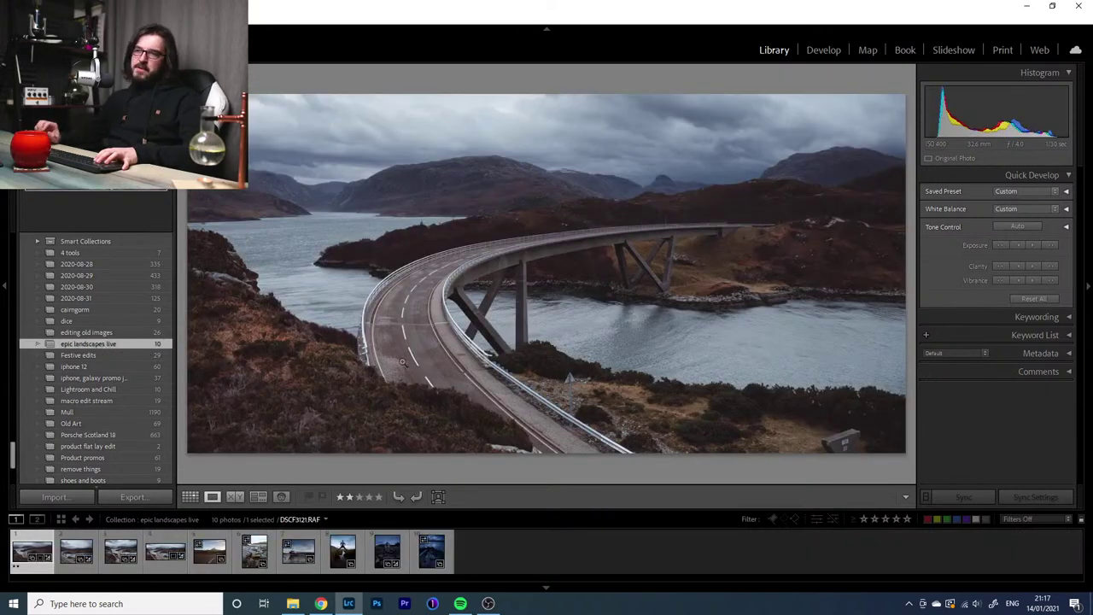
left_click(824, 51)
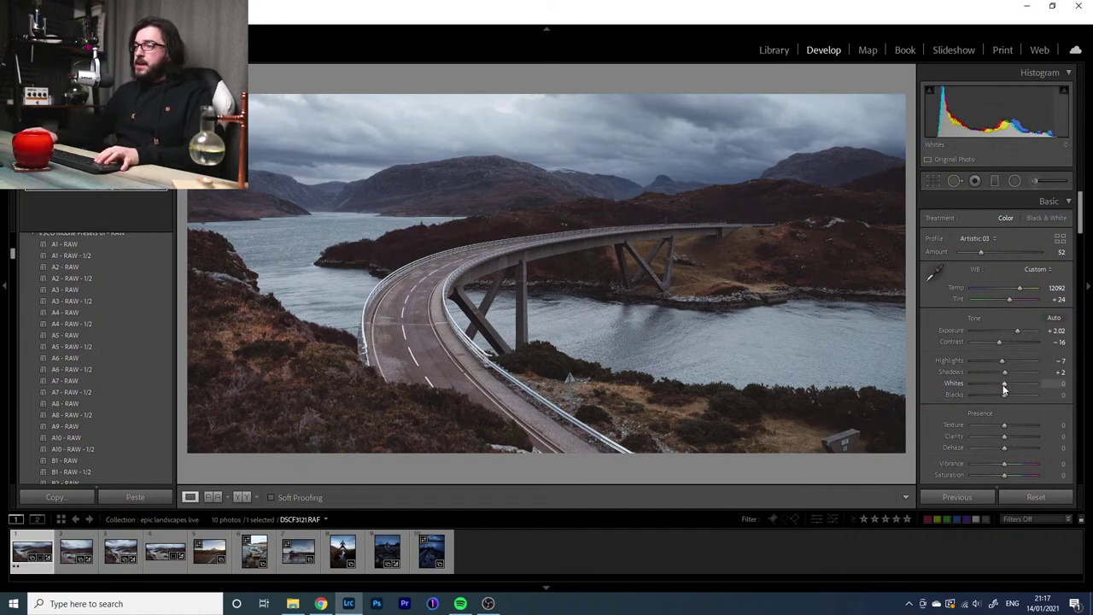
In the Basic panel, set Whites to +28, Shadows to +4 and Blacks to -4
left_click_drag(1005, 389, 1010, 389)
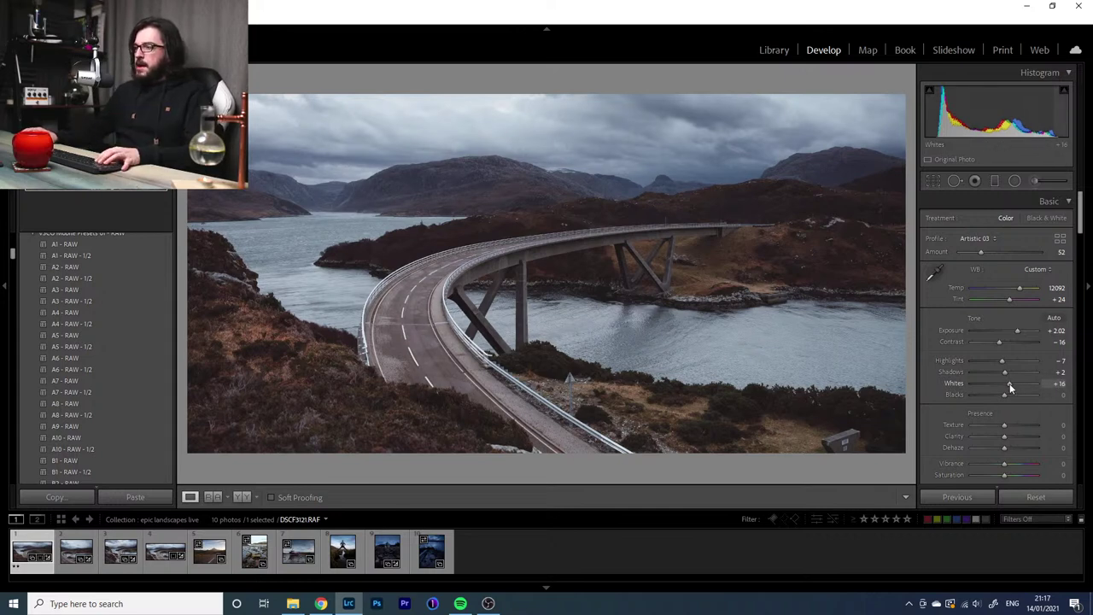
left_click_drag(1010, 388, 1012, 387)
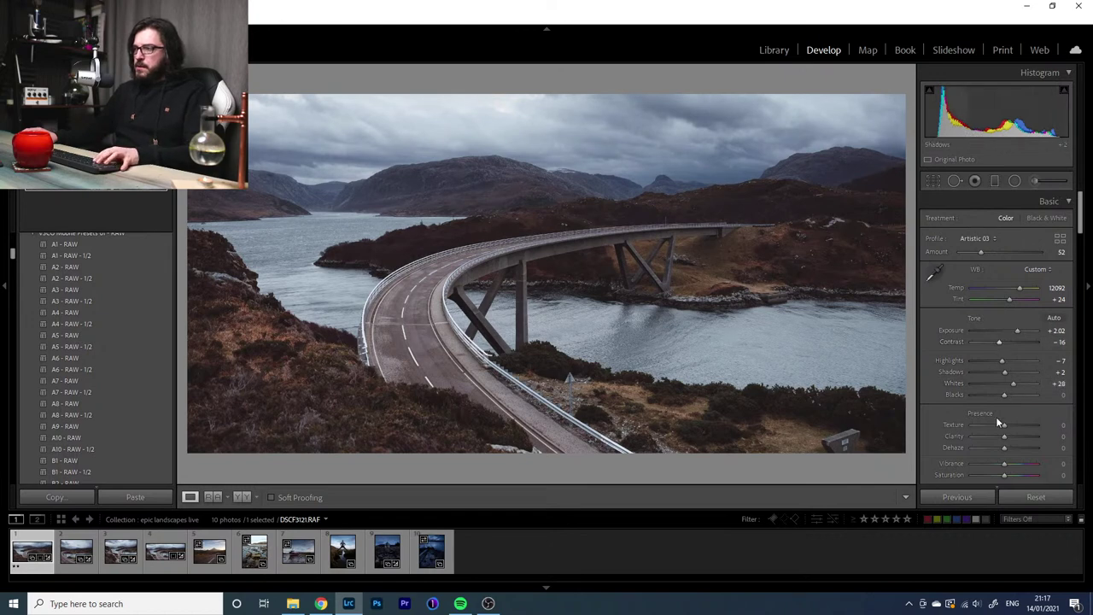
left_click_drag(1003, 395, 1001, 395)
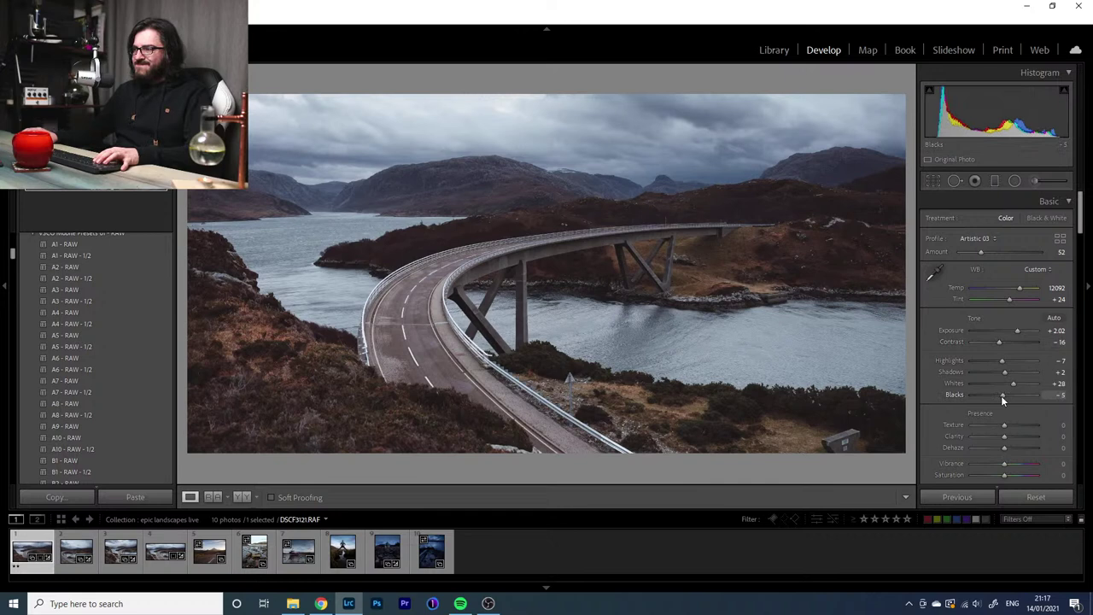
mouse_move(1004, 372)
left_mouse_down()
mouse_move(994, 374)
mouse_move(1005, 375)
left_mouse_up()
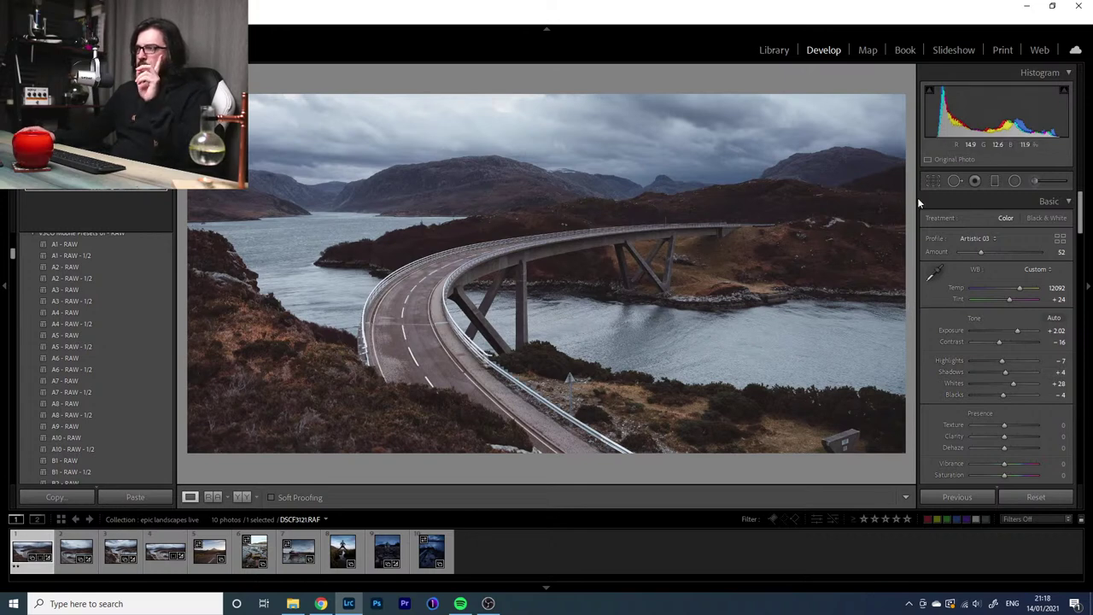
left_click(994, 181)
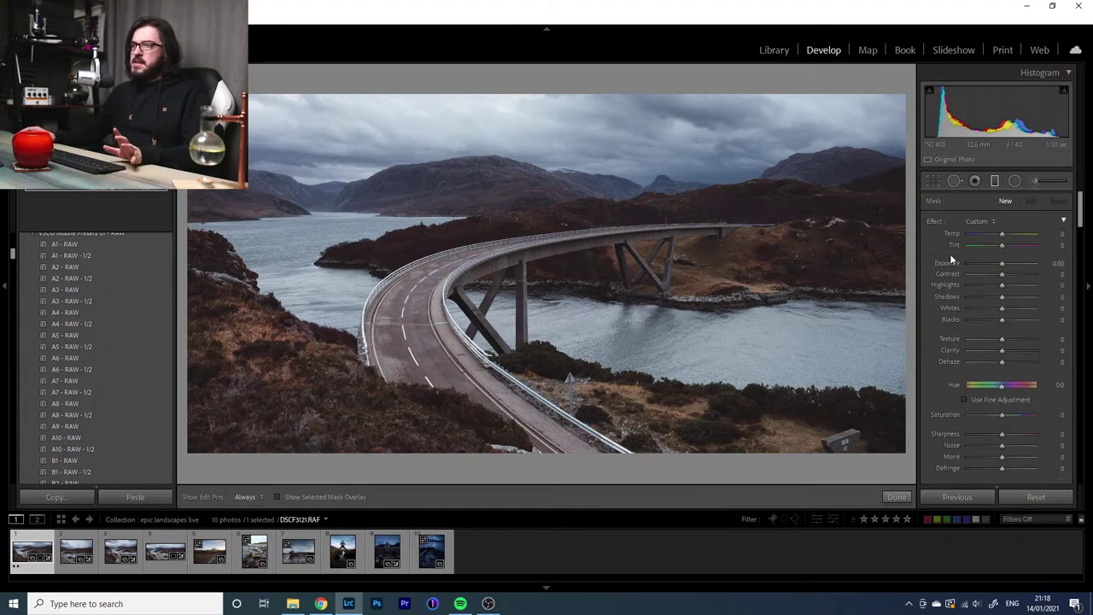
Drag a graduated filter down over the sky and set exposure -0.64, contrast 38, clarity 21, dehaze 4
left_click_drag(468, 84, 469, 187)
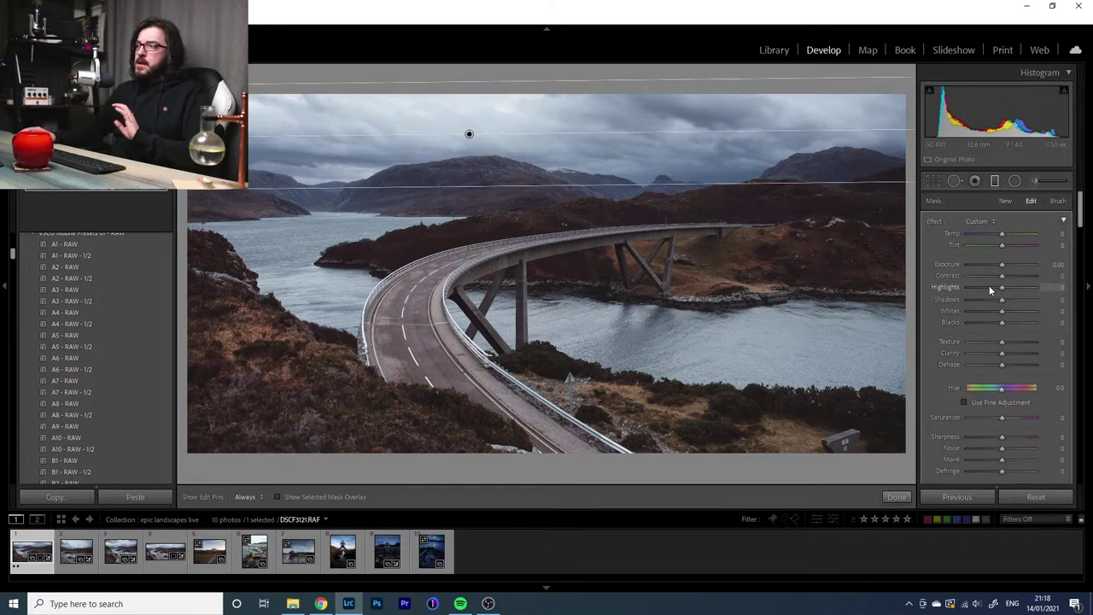
left_click_drag(1012, 265, 999, 266)
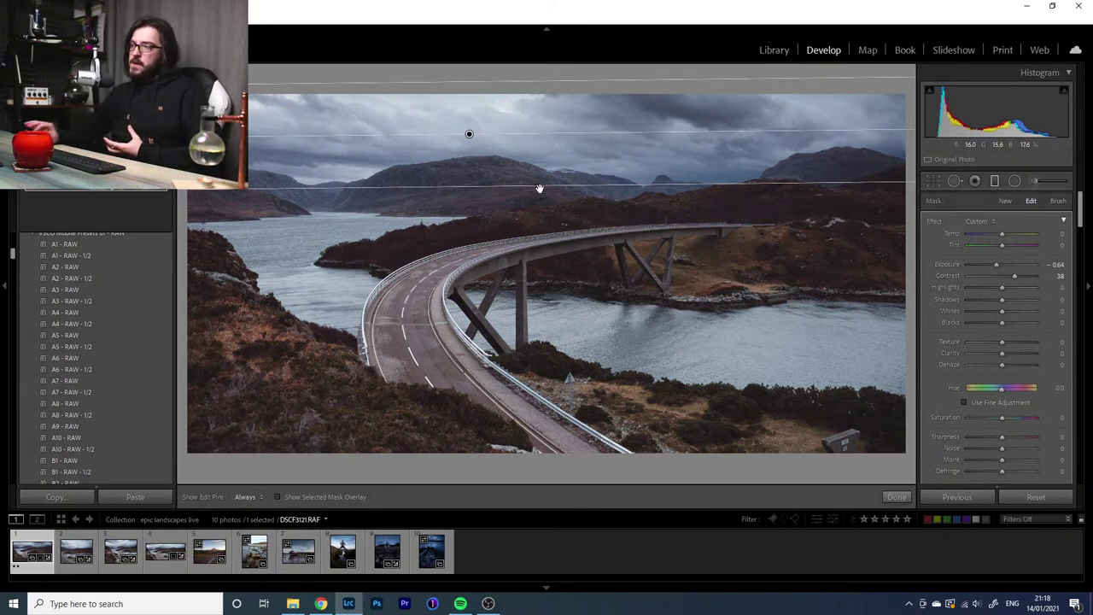
left_click_drag(1002, 365, 1003, 359)
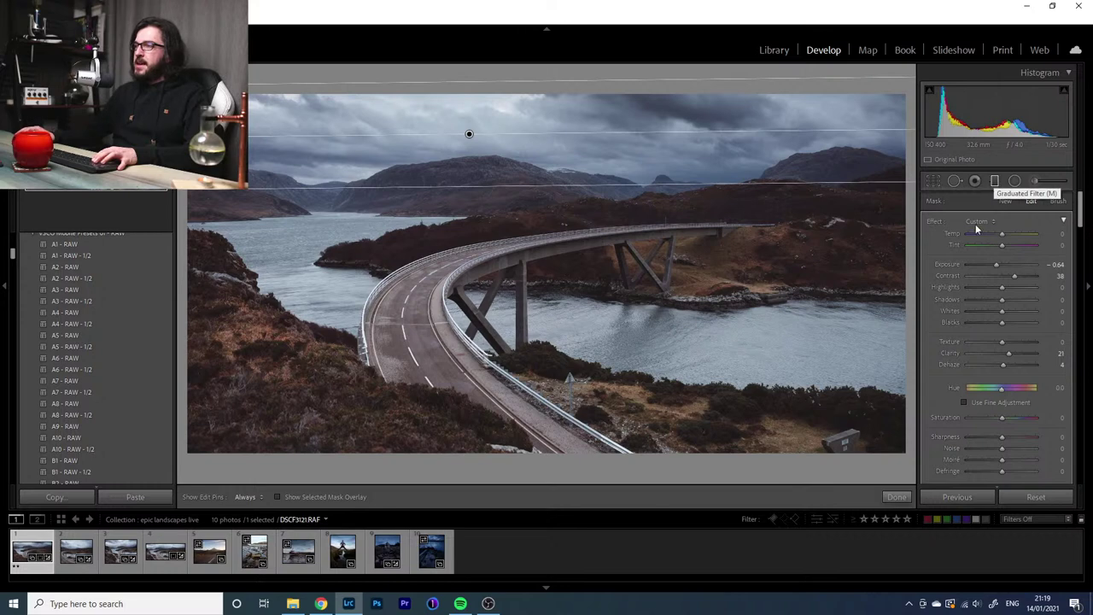
left_click(1006, 201)
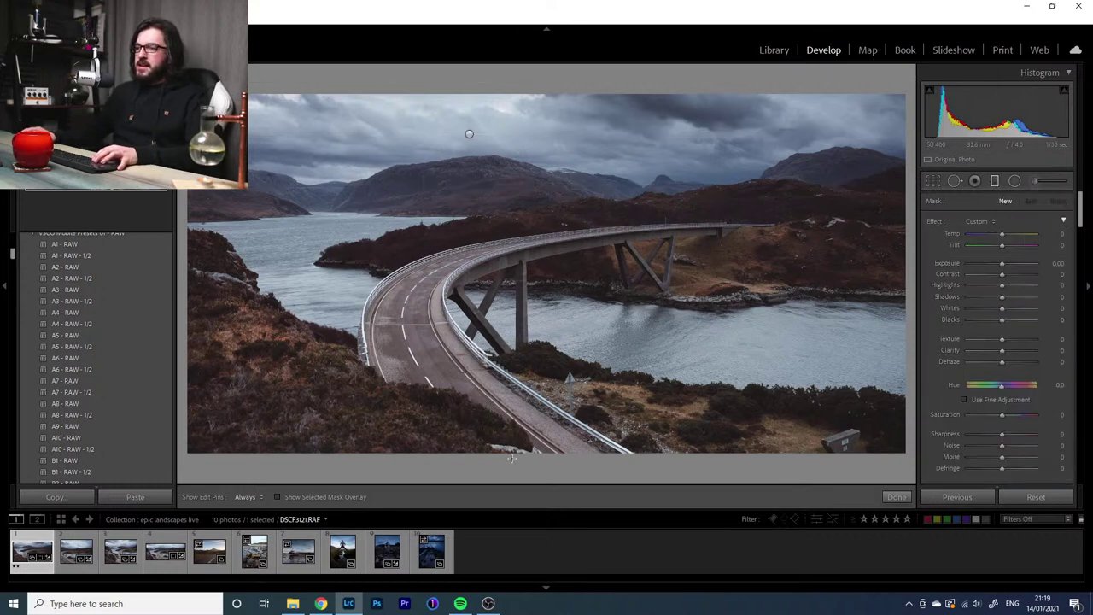
Draw a second gradient up from the bottom, refine its edges, and set its exposure to -0.98
left_click_drag(508, 474, 570, 279)
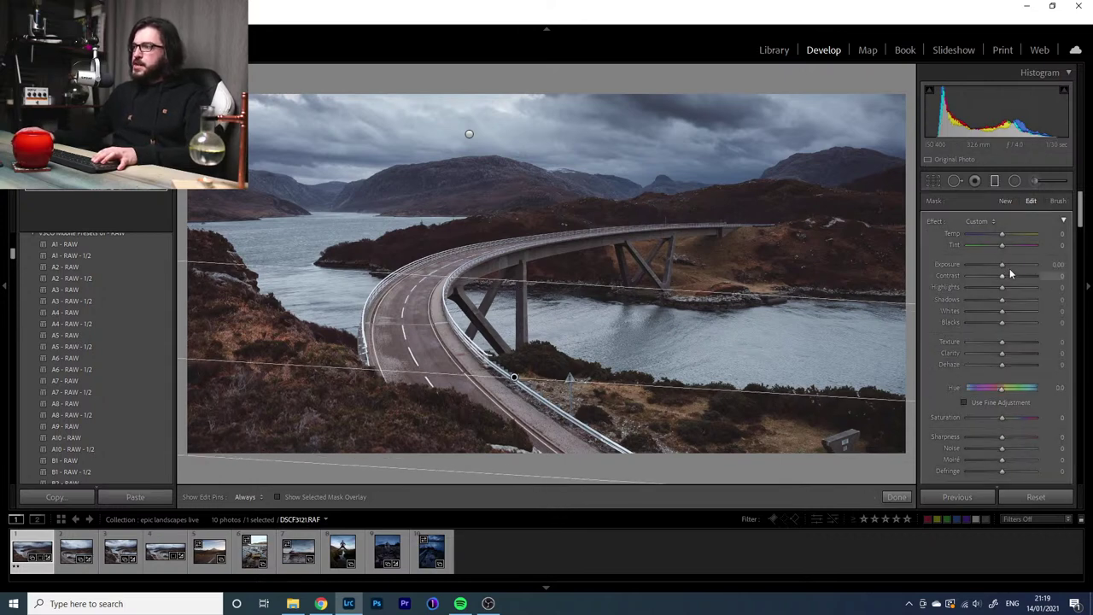
left_click_drag(1005, 267, 997, 267)
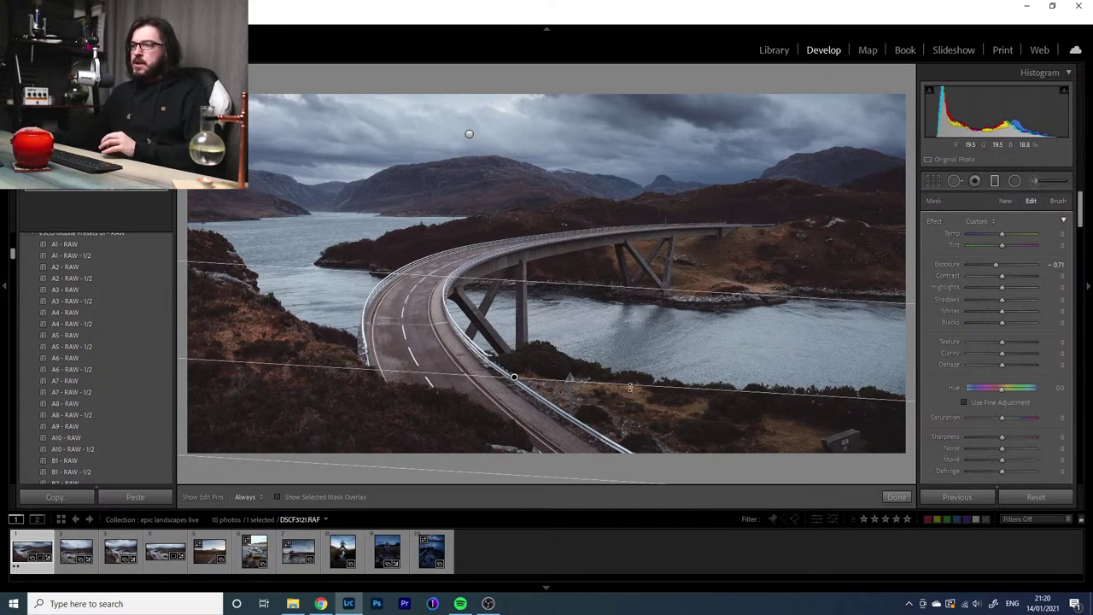
left_click_drag(427, 471, 427, 479)
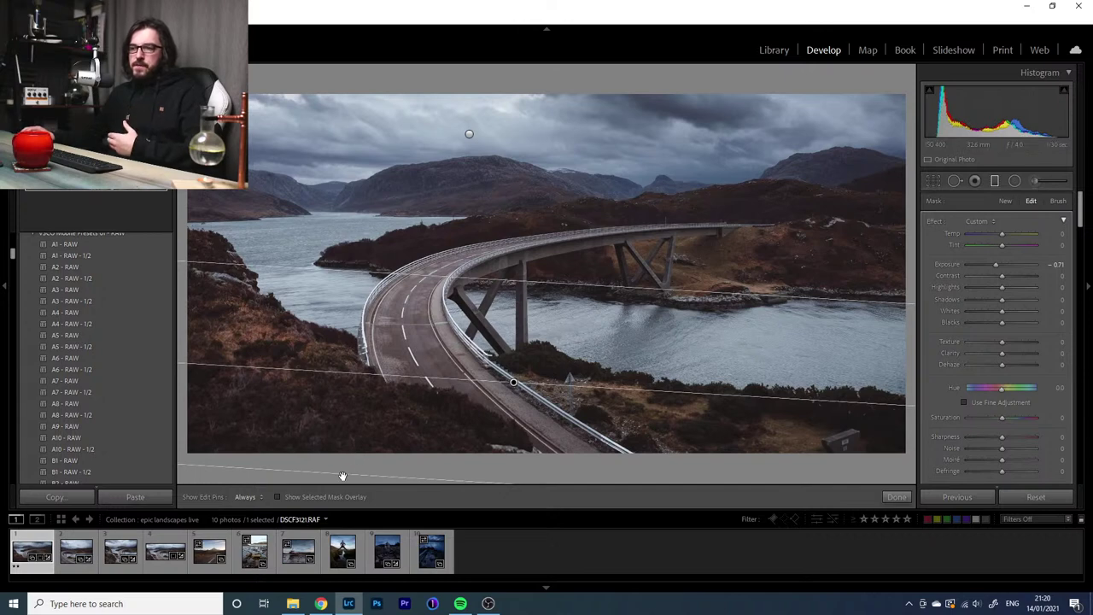
left_click_drag(343, 476, 388, 369)
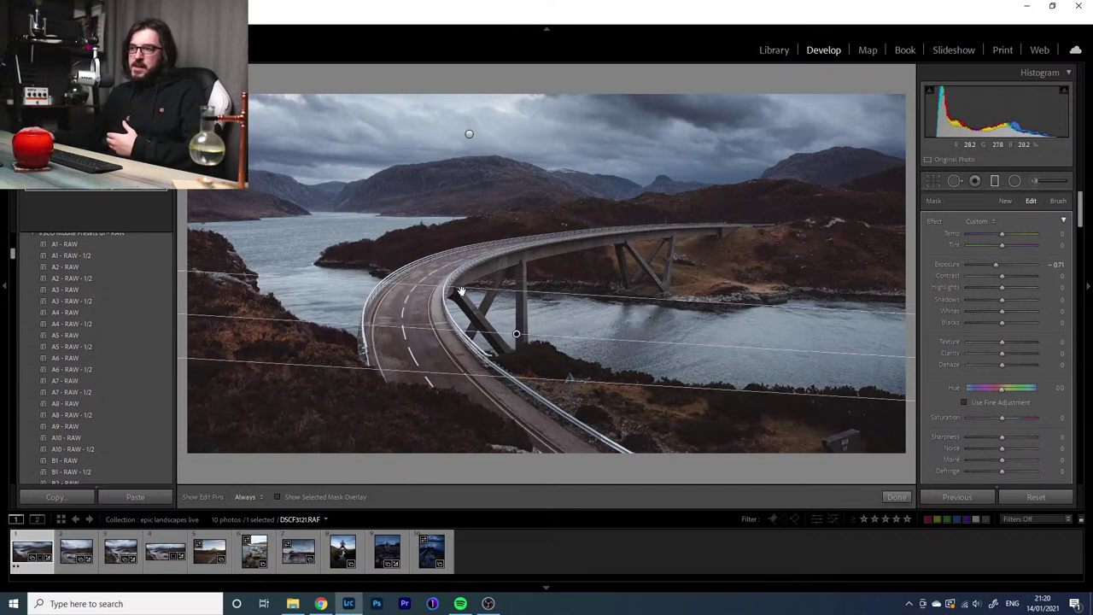
left_click_drag(460, 291, 460, 339)
left_click_drag(995, 264, 994, 263)
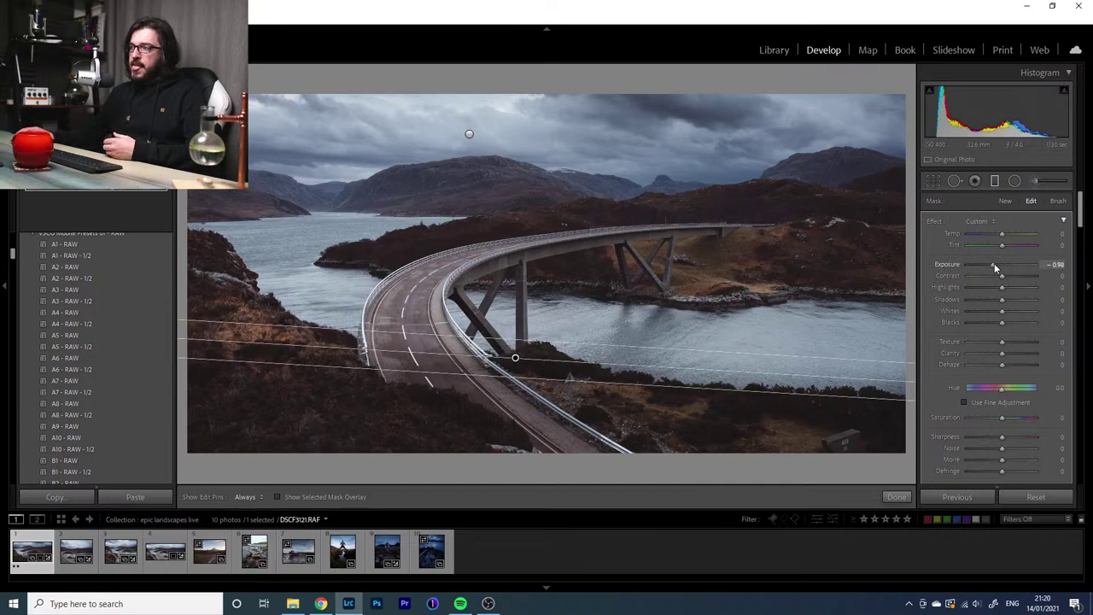
left_click(994, 180)
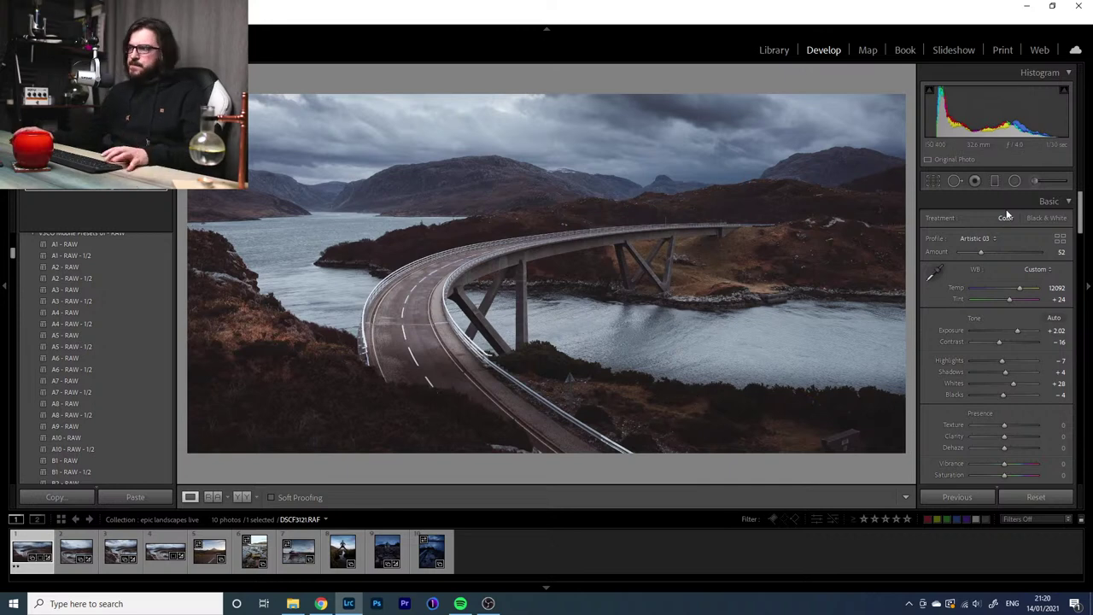
Redraw a graduated filter across the lower foreground and darken it to exposure -1.31
left_click(996, 181)
left_click_drag(514, 360, 459, 478)
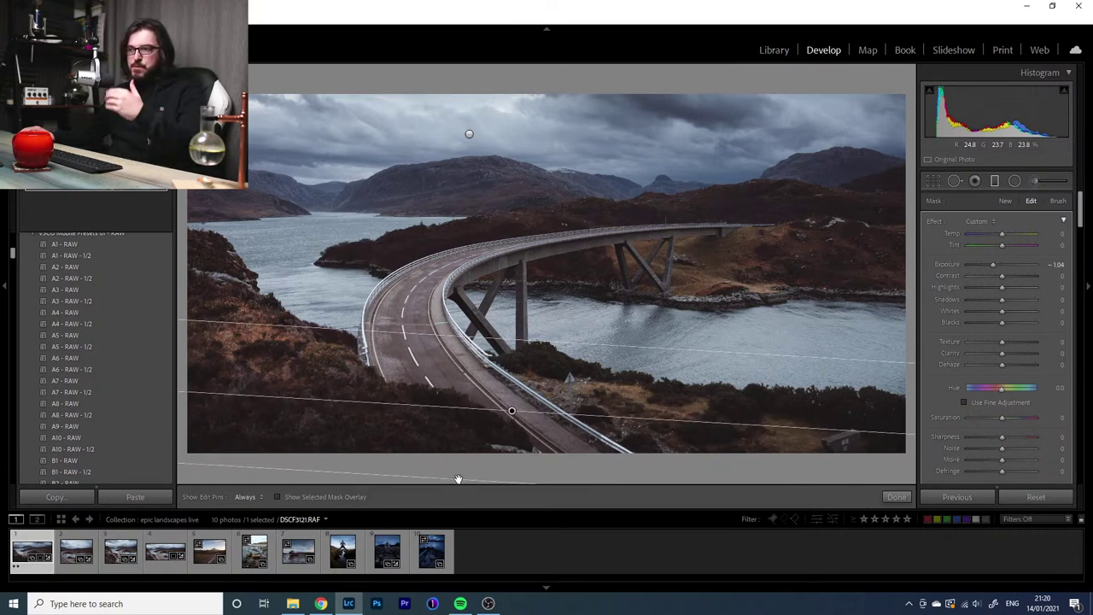
left_click_drag(986, 262, 992, 264)
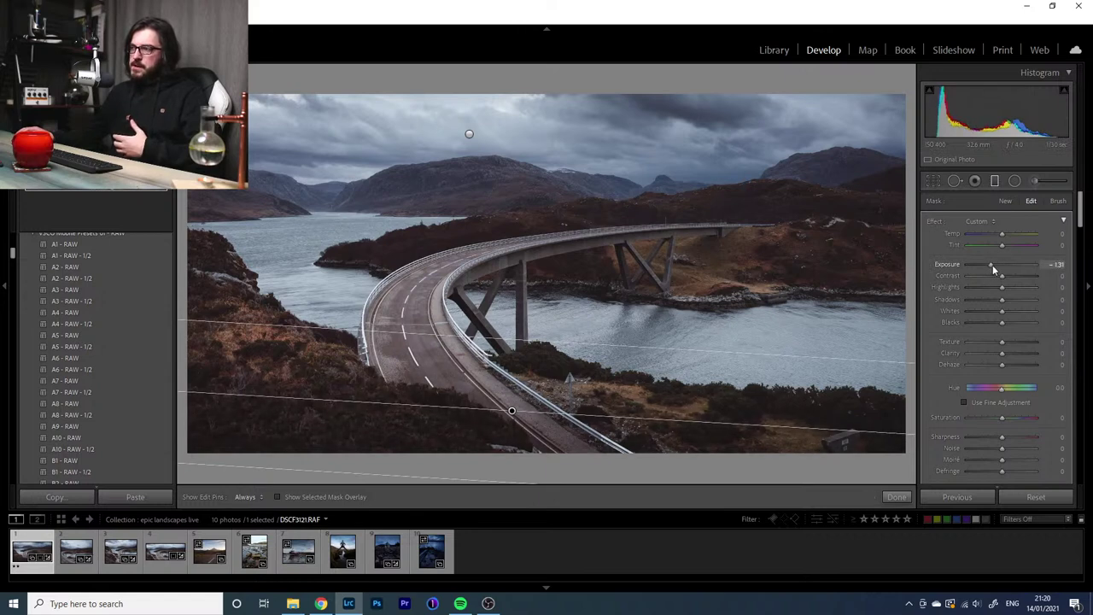
left_click(996, 181)
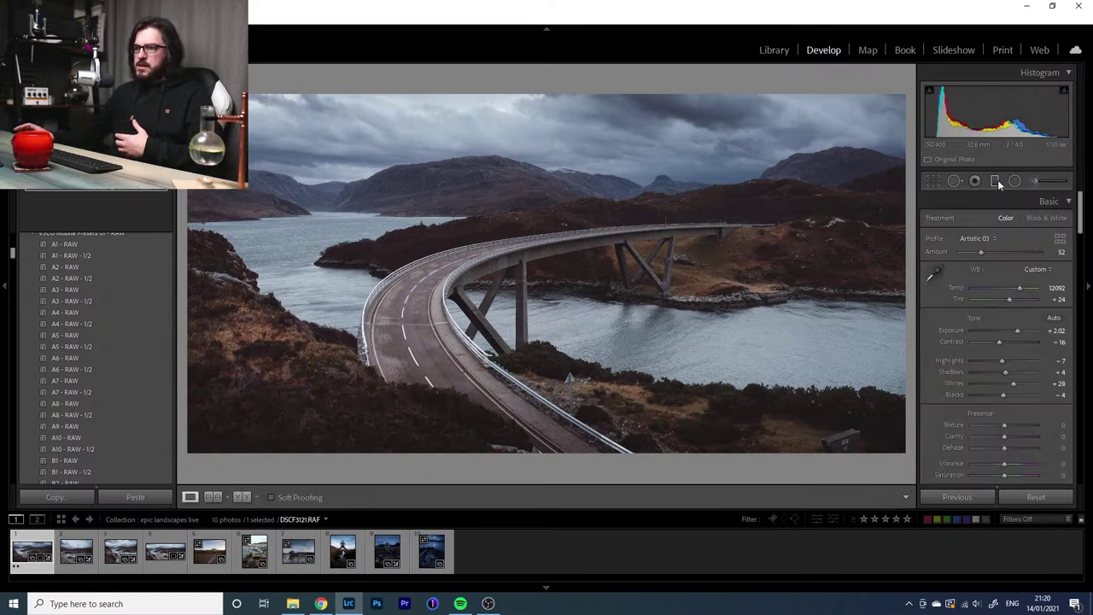
Select the foreground filter, switch to the Erase brush, and toggle the pins with H
left_click(997, 181)
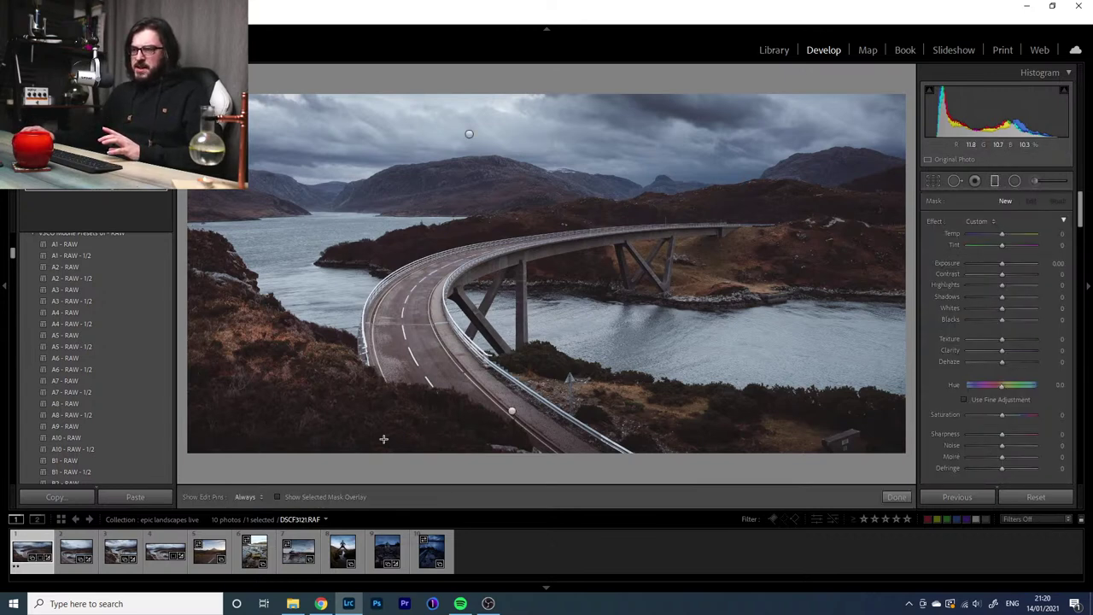
left_click(511, 411)
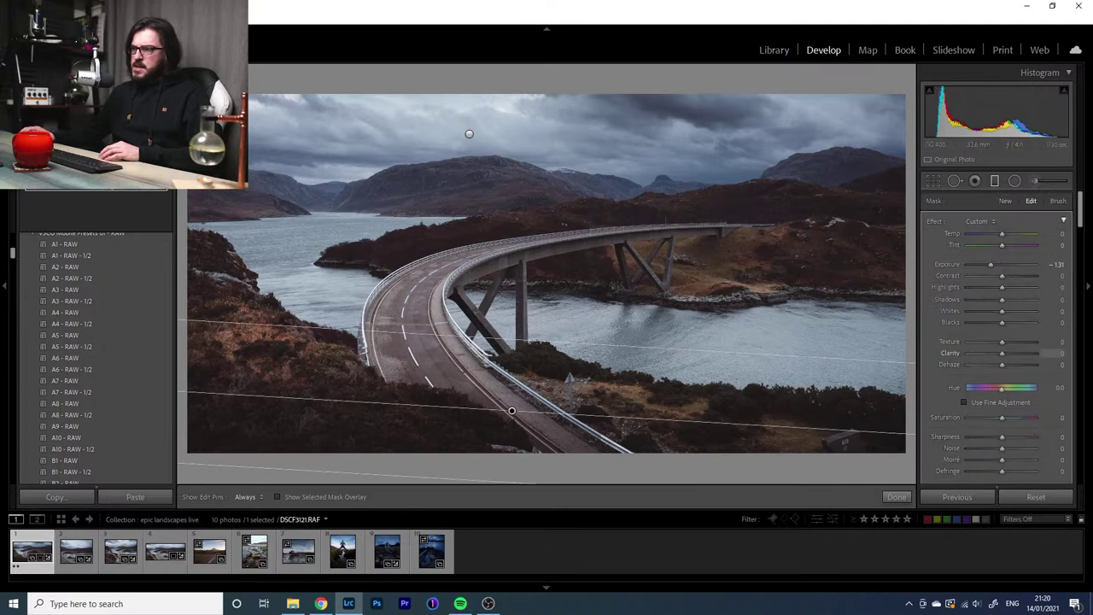
left_click_drag(1080, 201, 1082, 224)
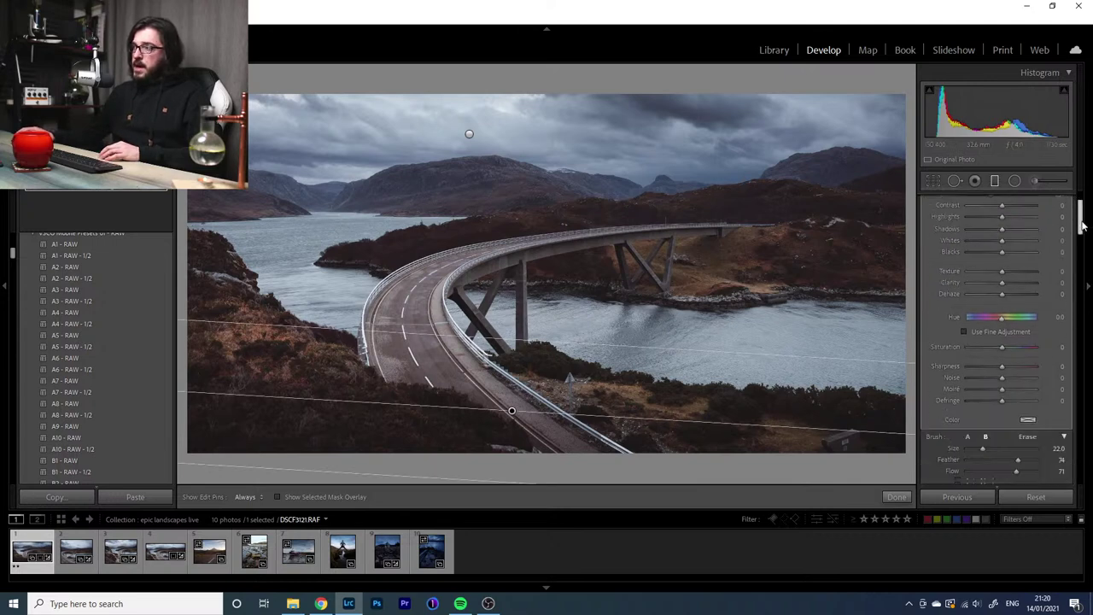
scroll(1039, 352, "down", 2)
left_click(1029, 353)
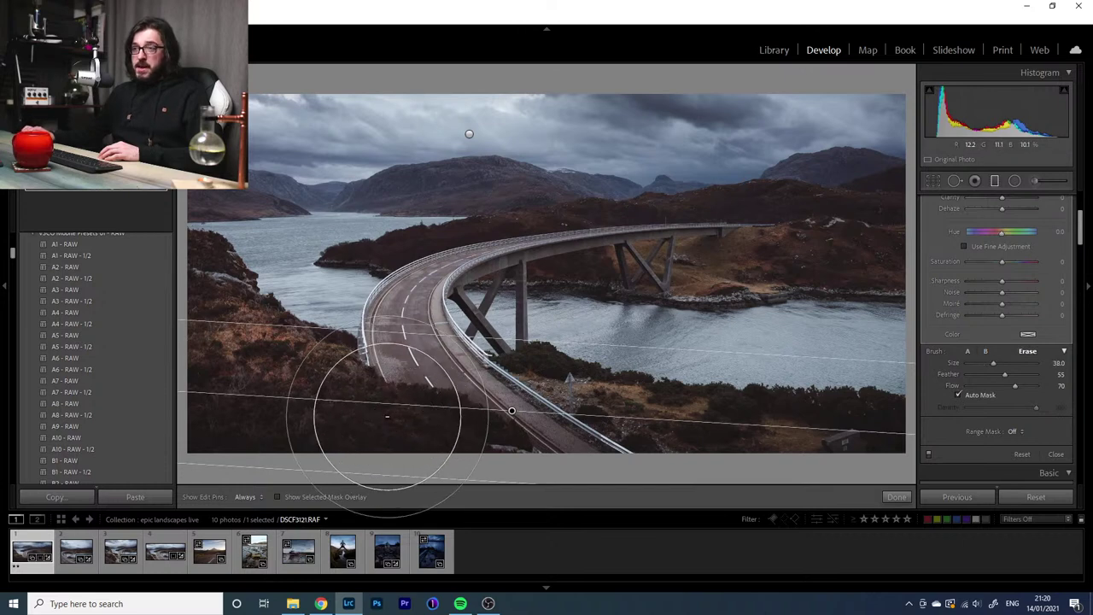
scroll(361, 439, "up", 3)
key("h")
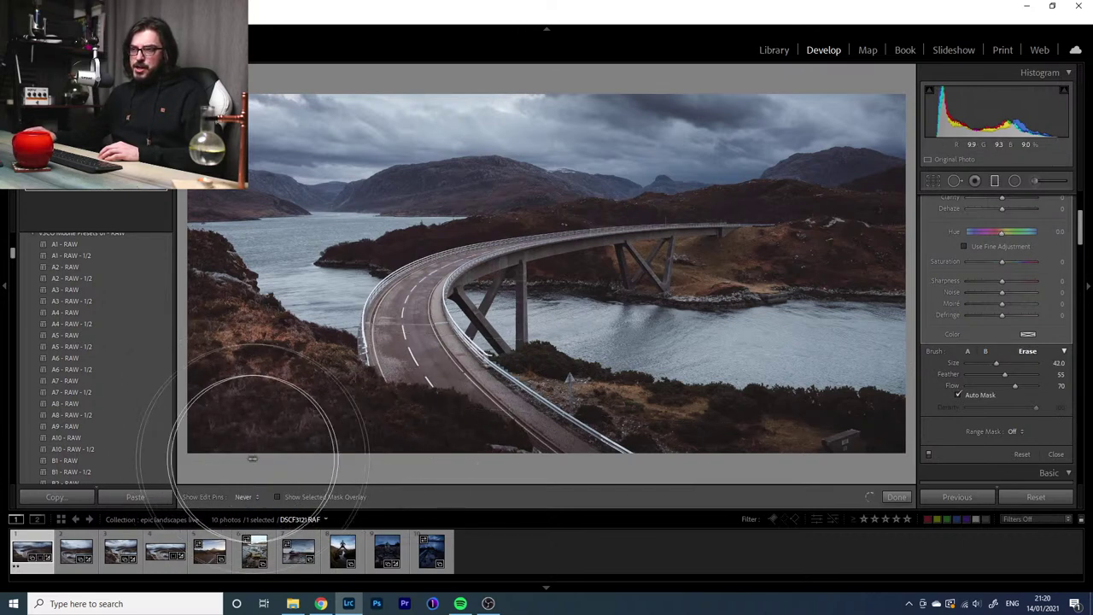
key("h")
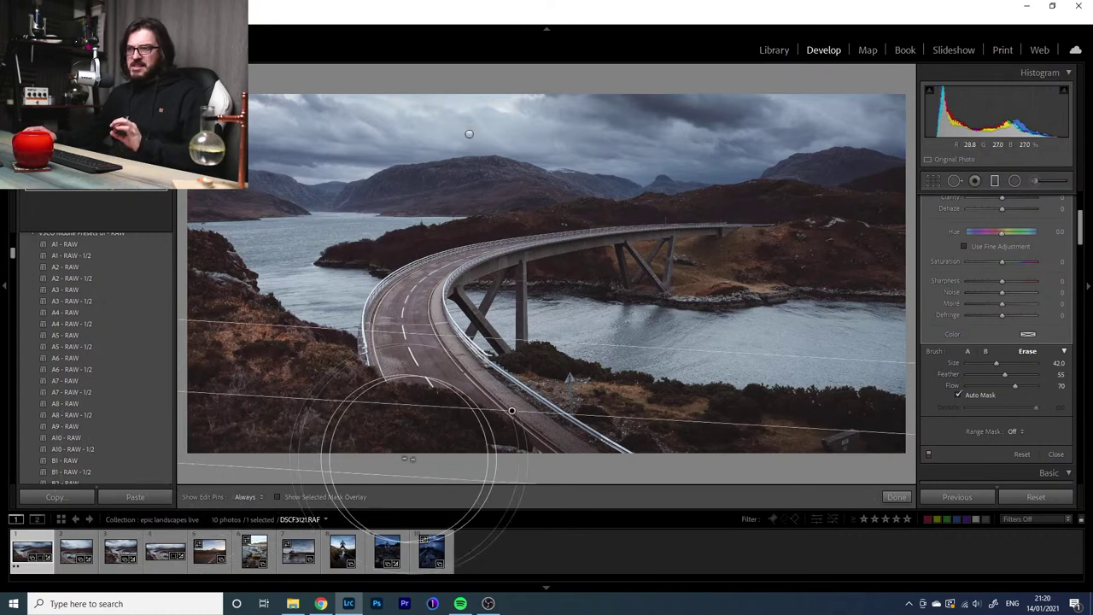
key("h")
key("h")
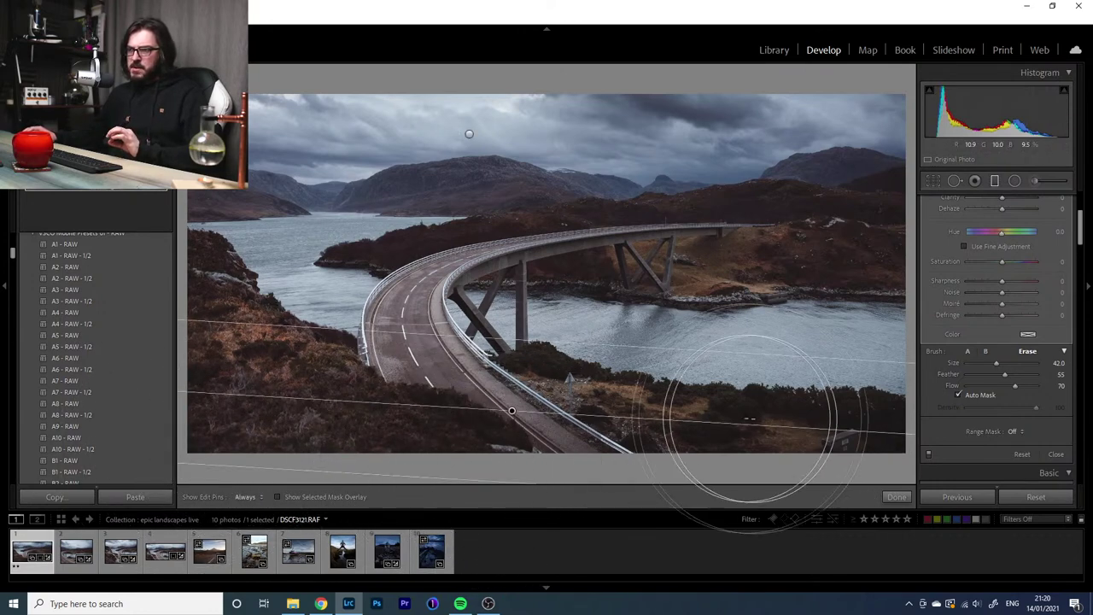
left_click(994, 181)
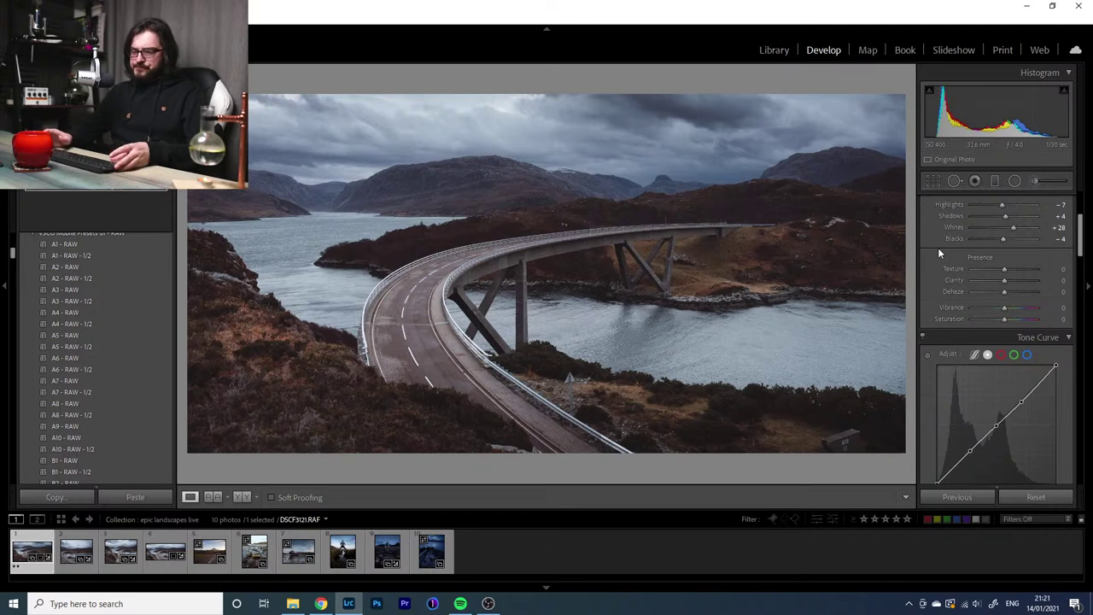
Check the foreground filter's red mask overlay, turn it off, and switch to the Before view
left_click(995, 182)
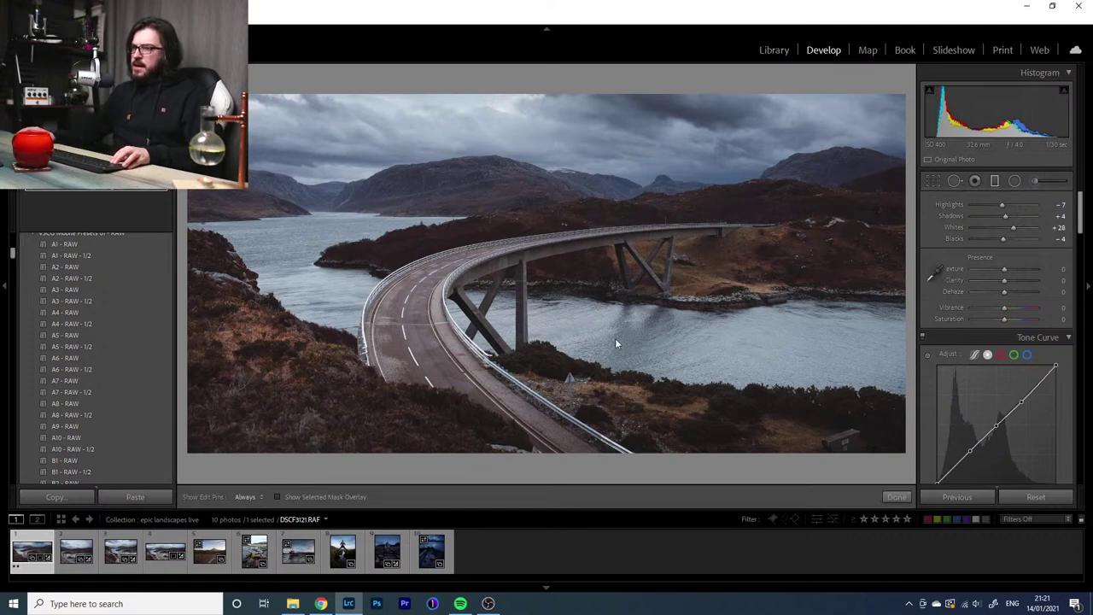
left_click(290, 498)
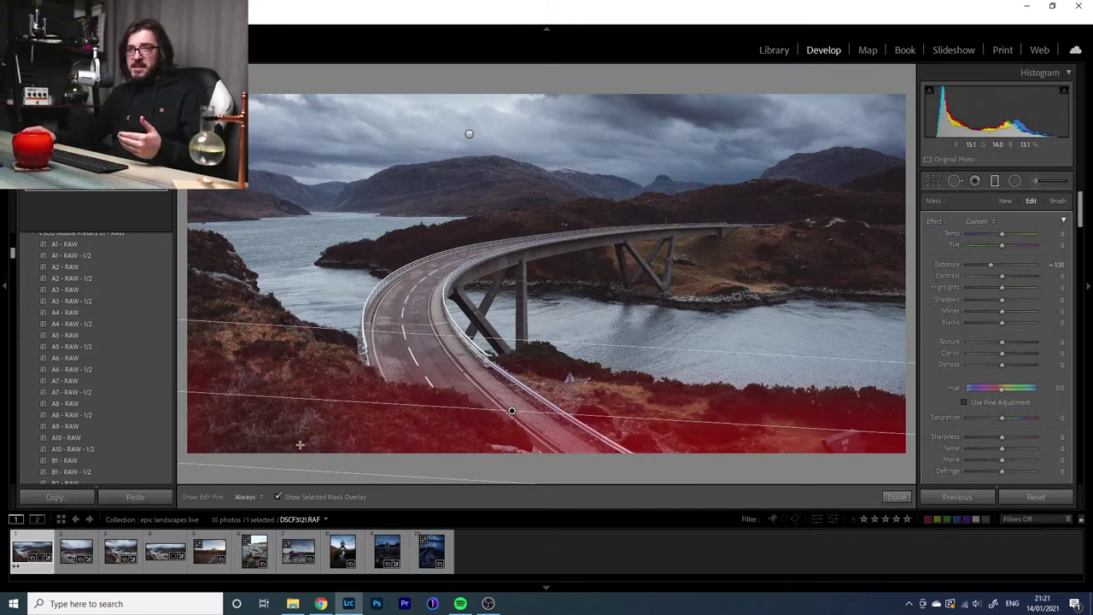
left_click(338, 496)
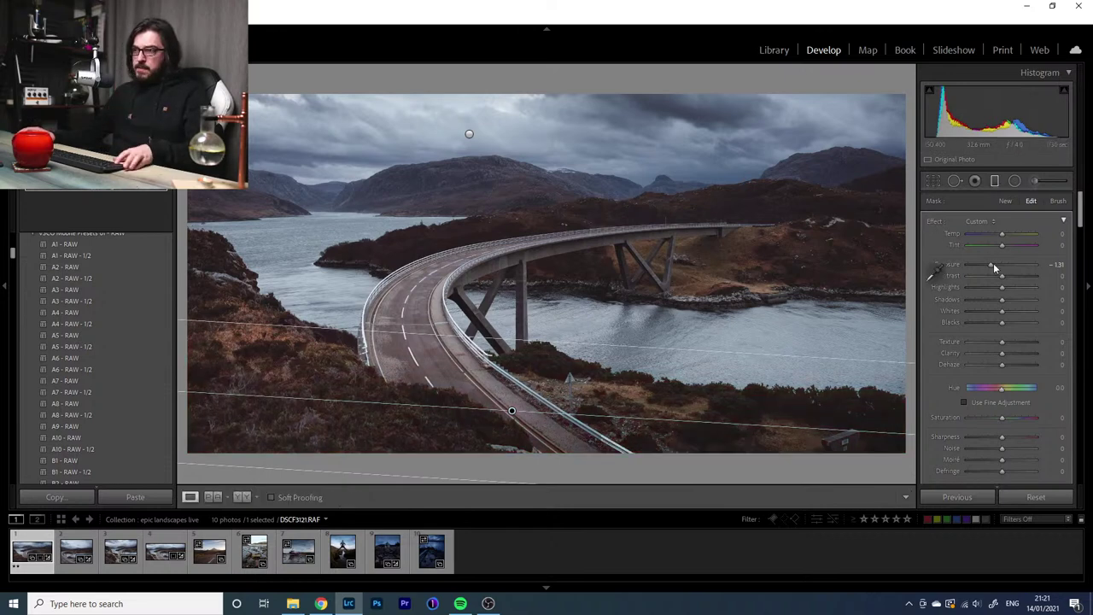
key("m")
key("backslash")
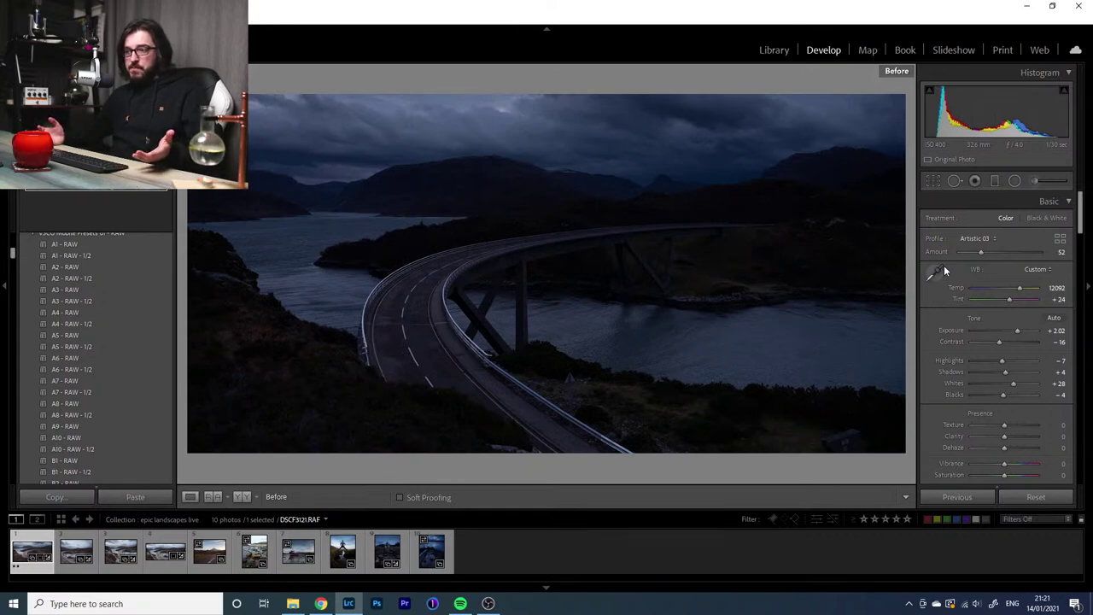
Return to the After view and scroll the right panel down to HSL/Color
key("backslash")
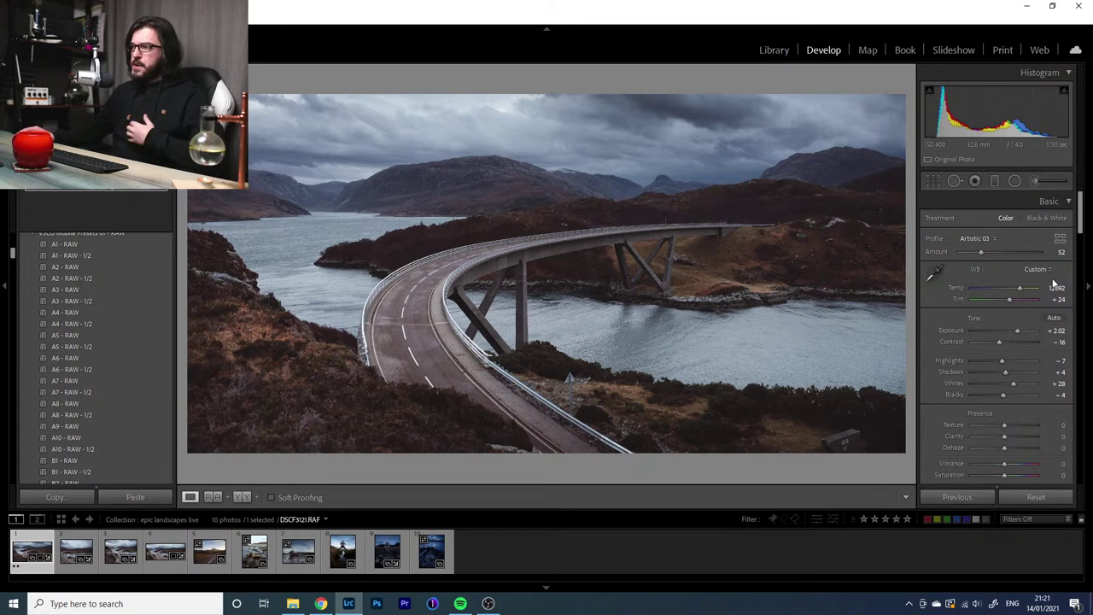
left_click_drag(1078, 230, 1086, 295)
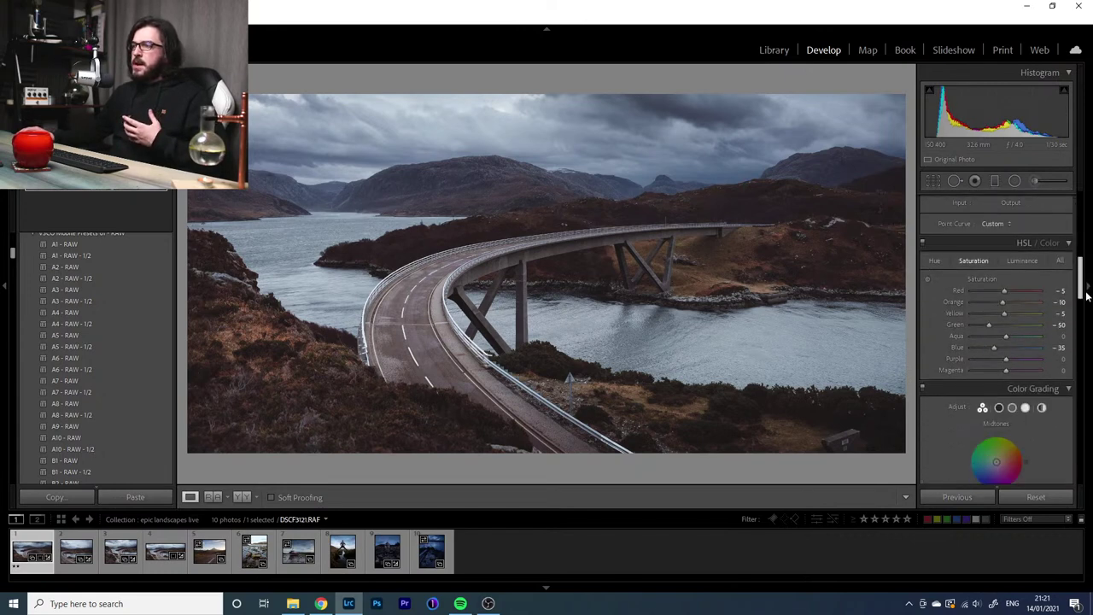
On the HSL Hue tab, preview Green at -100 and +100, then enter Green +3
left_click(935, 261)
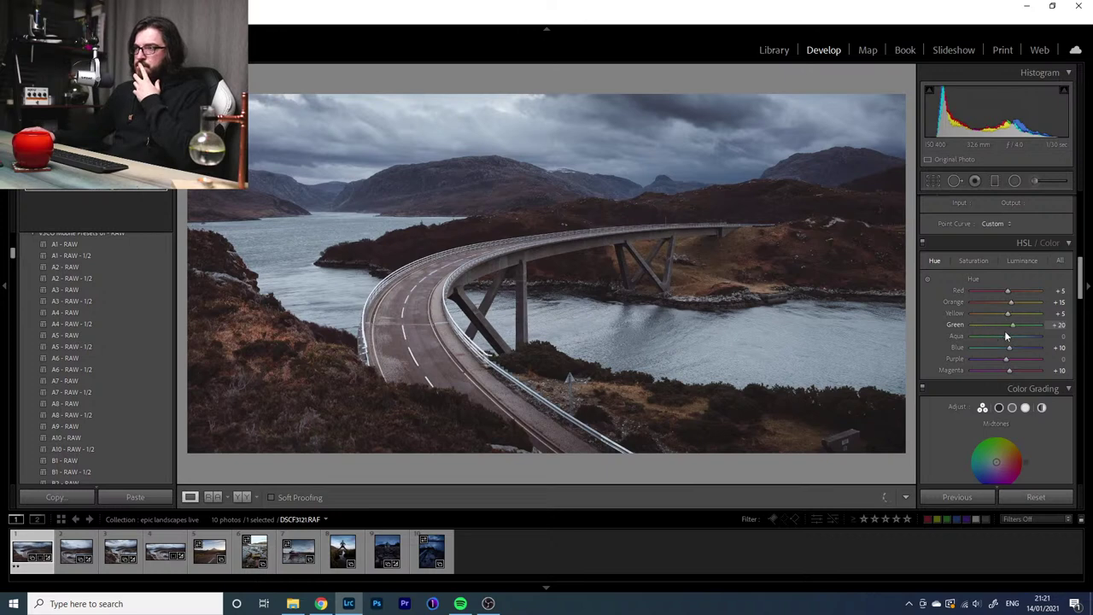
left_click_drag(1004, 331, 963, 336)
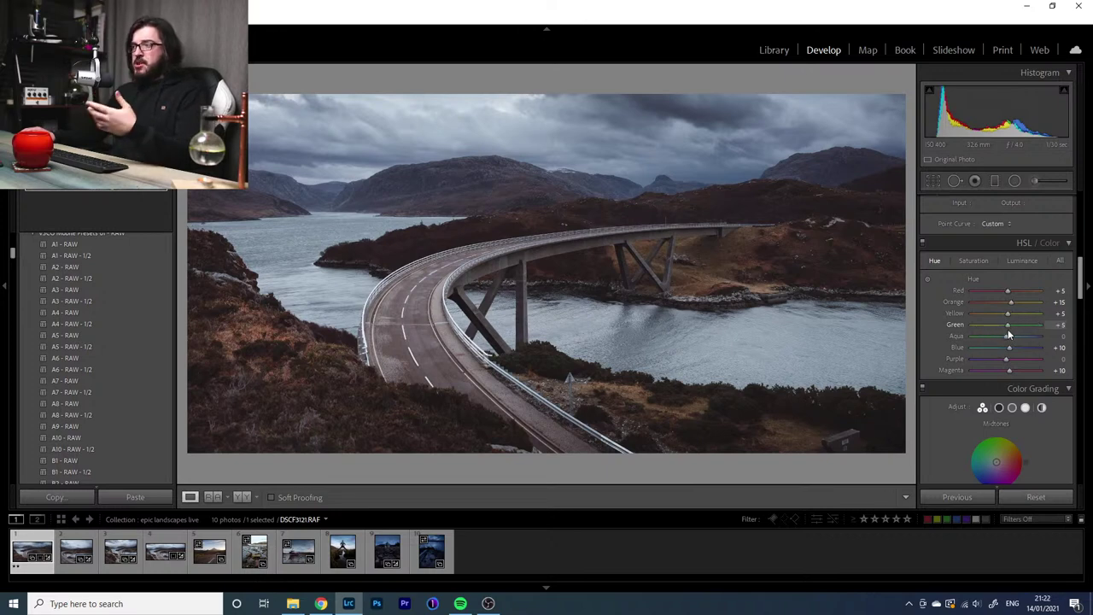
left_click_drag(987, 331, 1083, 350)
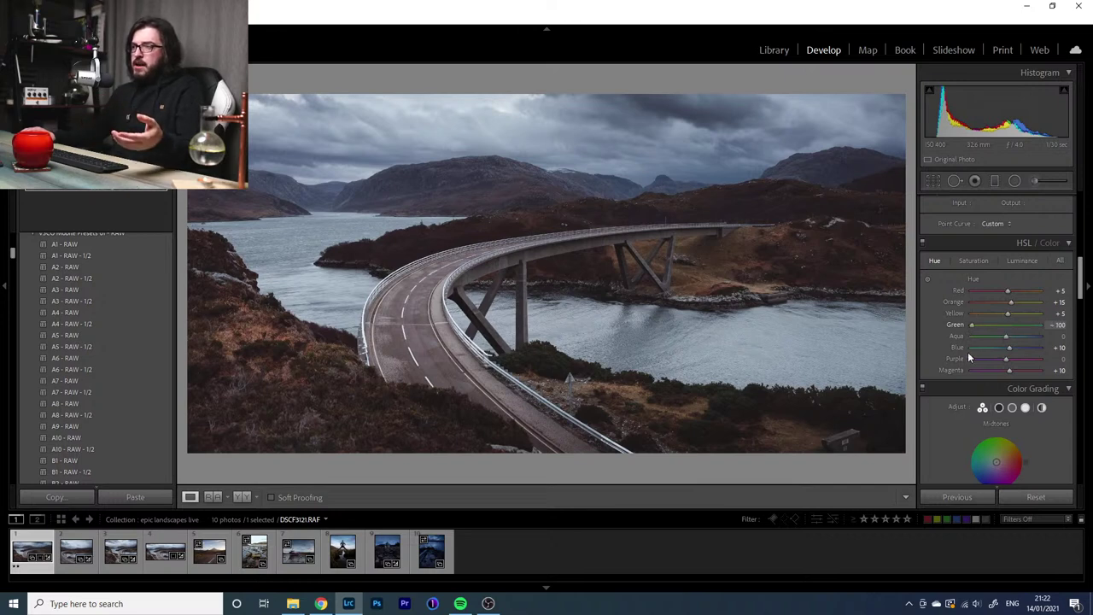
type("3")
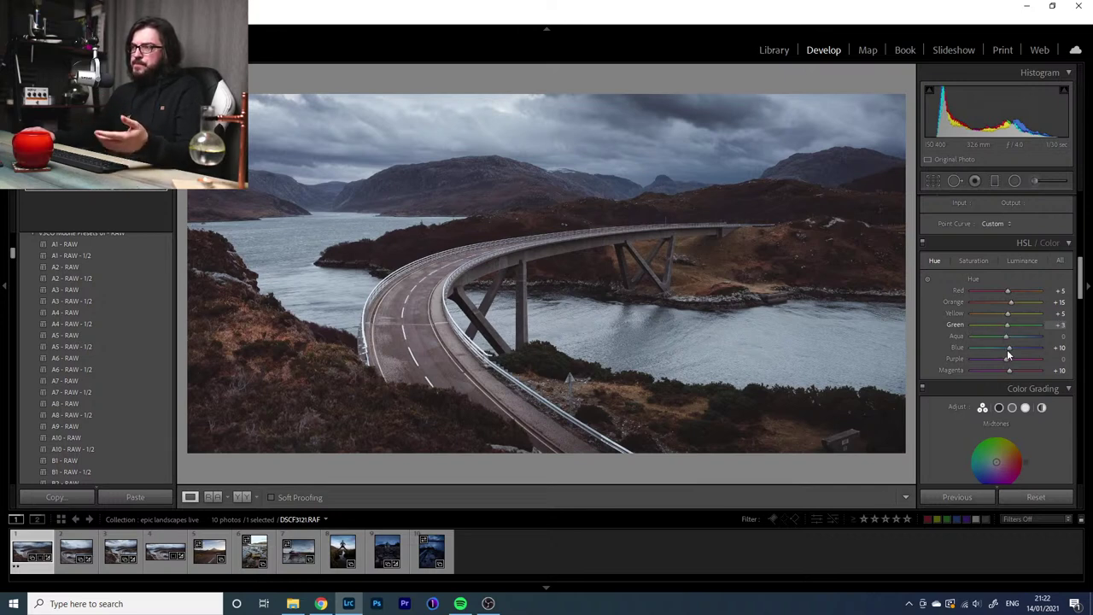
key("Return")
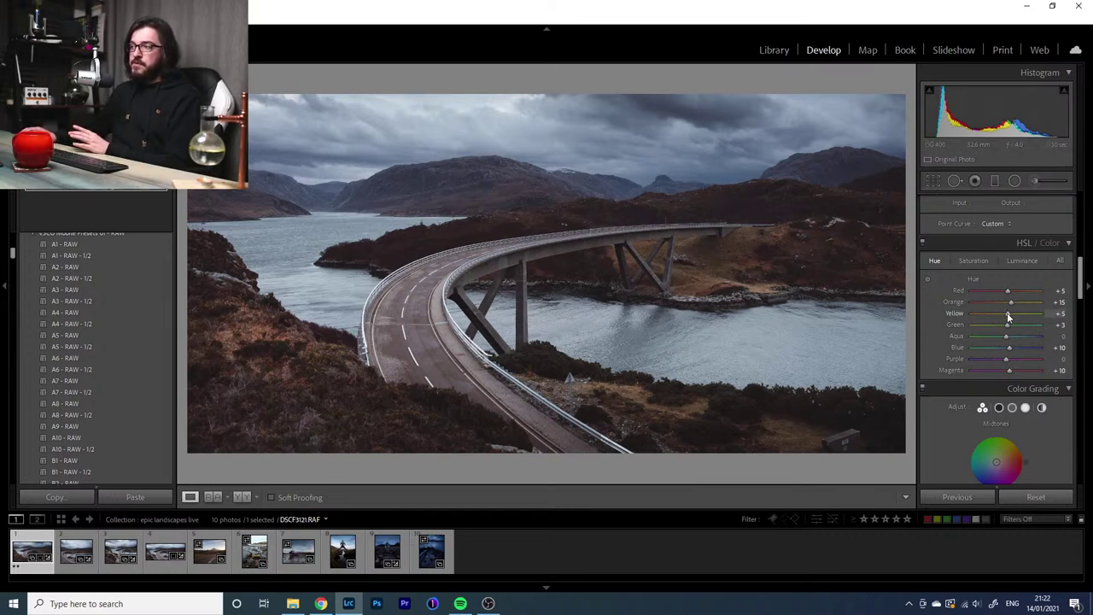
Preview the Yellow hue at both extremes, then settle it at -28
left_click_drag(1006, 312, 955, 321)
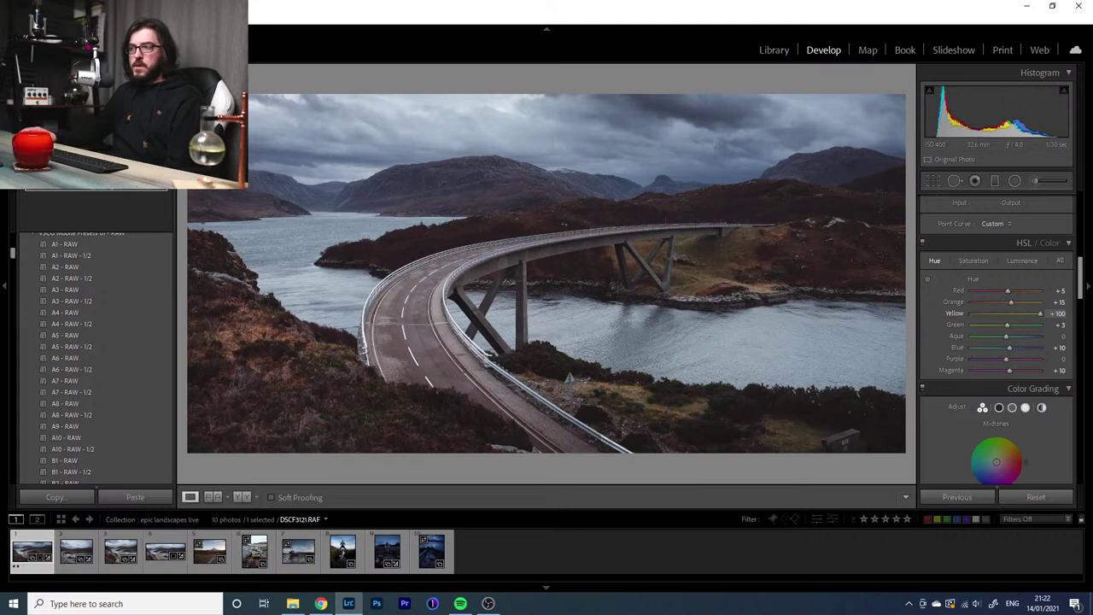
left_click_drag(971, 312, 1046, 313)
left_click_drag(971, 312, 998, 313)
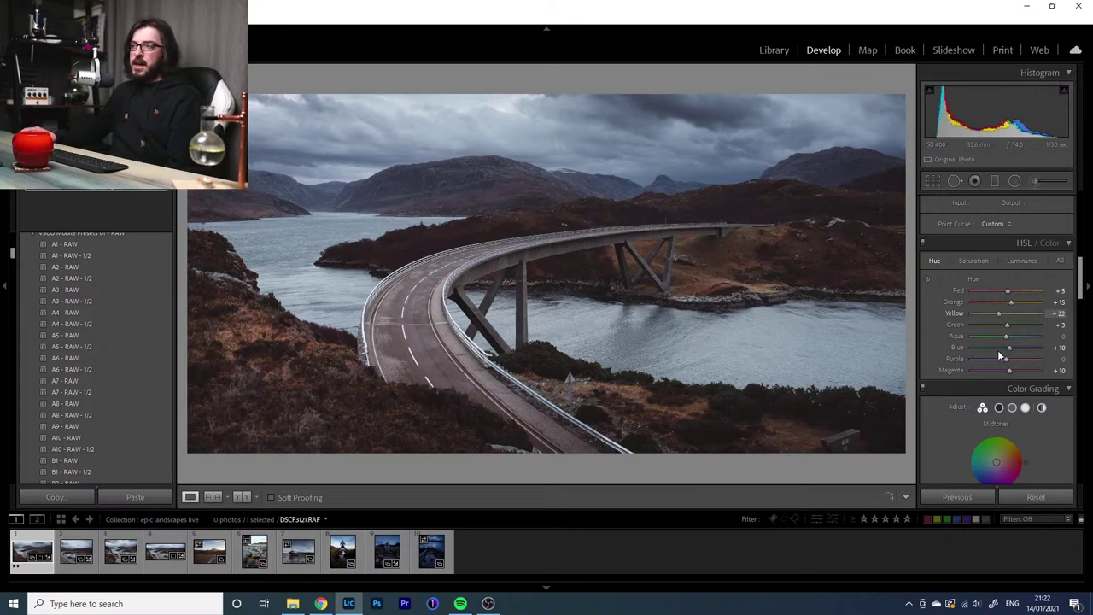
key("shift+Up")
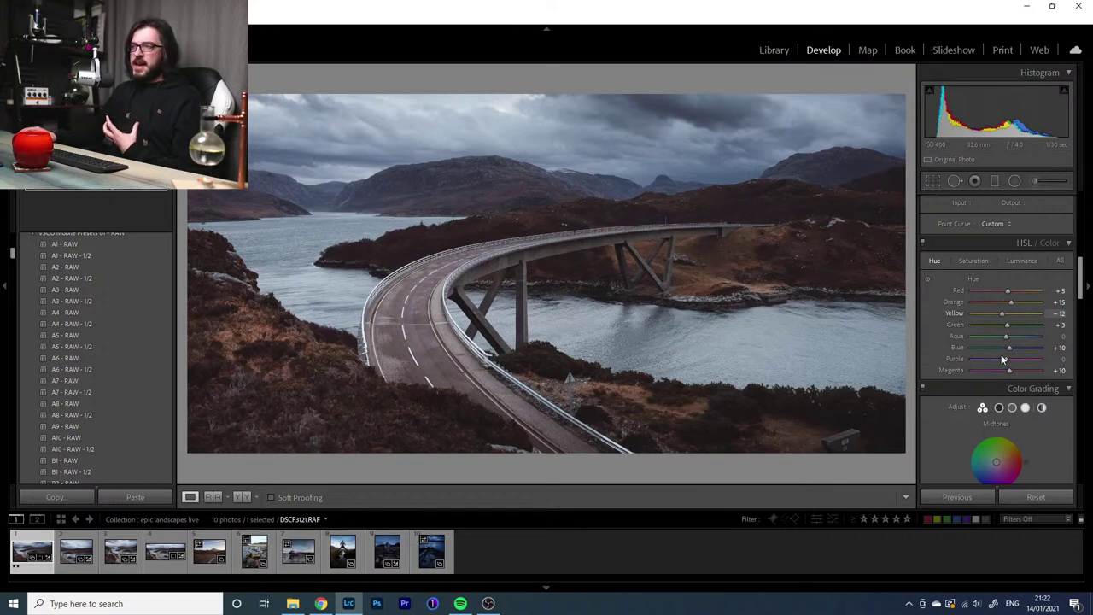
key("shift+Down")
key("Down")
key("Down")
key("Down")
key("Down")
key("Down")
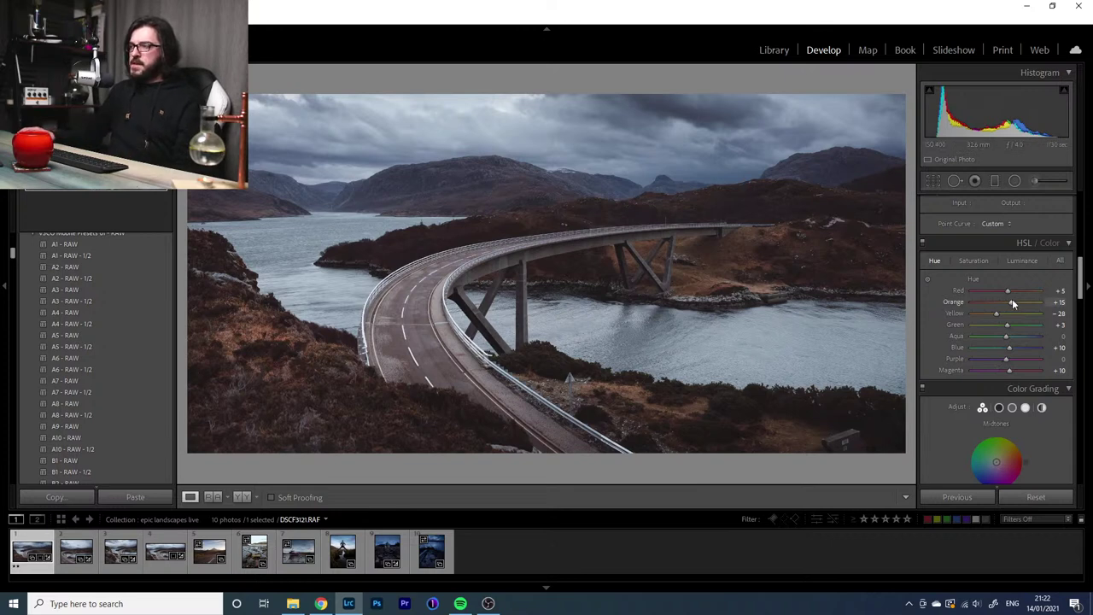
Set the Orange hue to -3
left_click_drag(1012, 302, 958, 312)
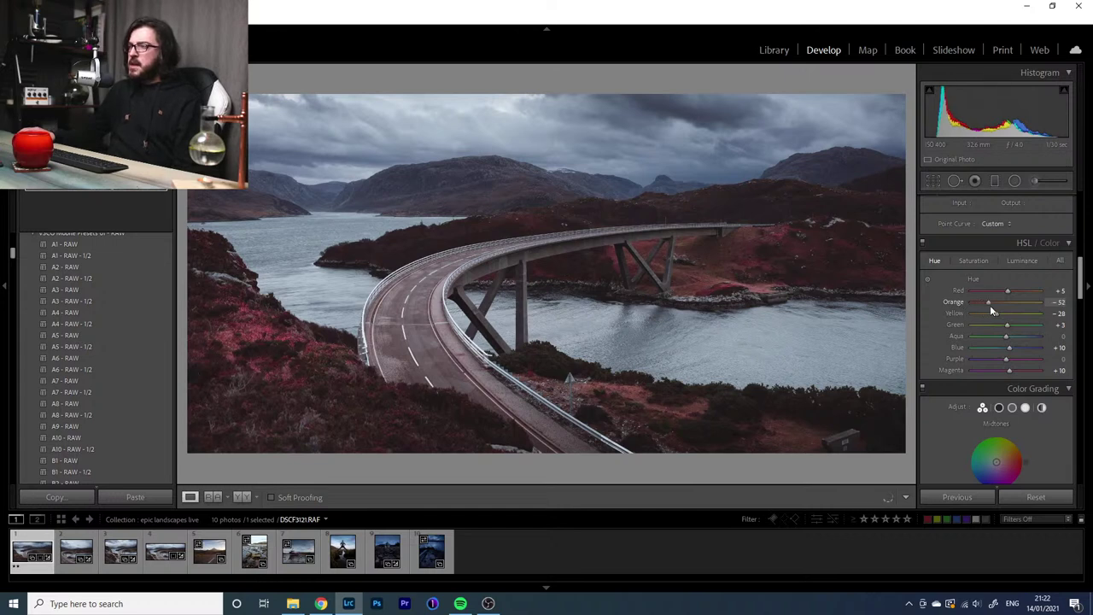
mouse_move(1004, 300)
left_mouse_down()
mouse_move(994, 302)
mouse_move(1005, 303)
left_mouse_up()
left_click_drag(1020, 303, 1021, 305)
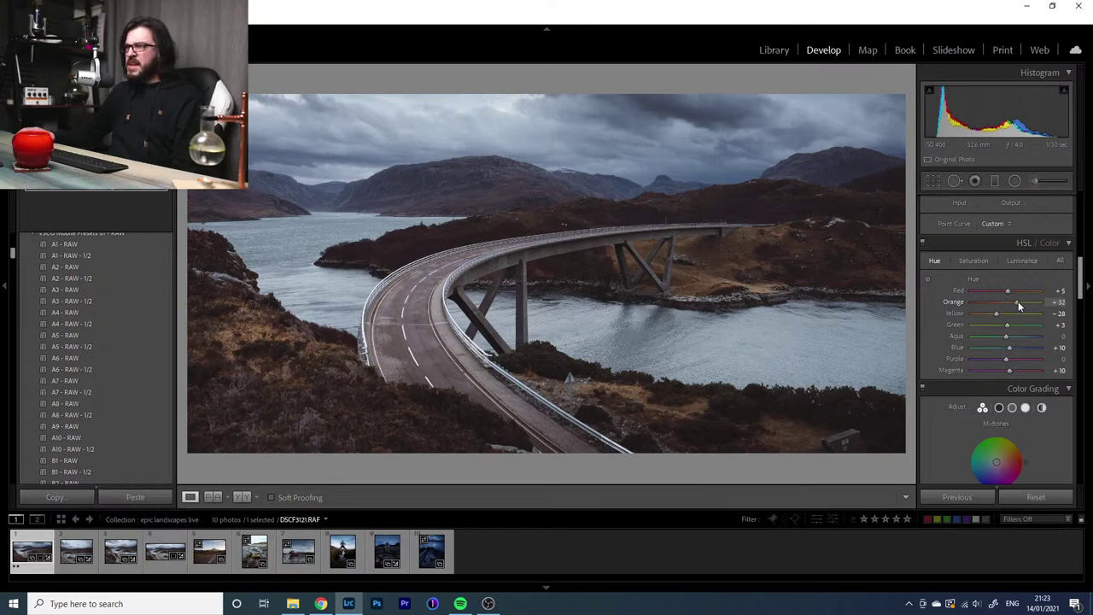
left_click_drag(1020, 304, 1007, 315)
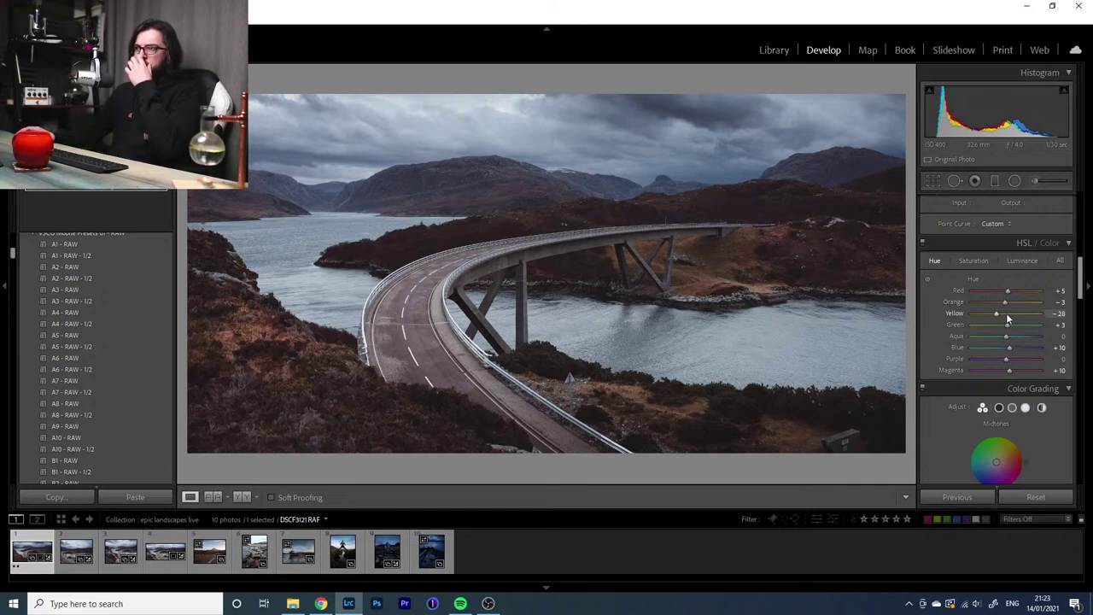
Set Purple hue to +8 and, after undoing a -52 Blue trial, Blue hue to -10
mouse_move(1008, 359)
left_mouse_down()
mouse_move(963, 359)
mouse_move(1033, 364)
mouse_move(1008, 364)
mouse_move(1008, 353)
left_mouse_up()
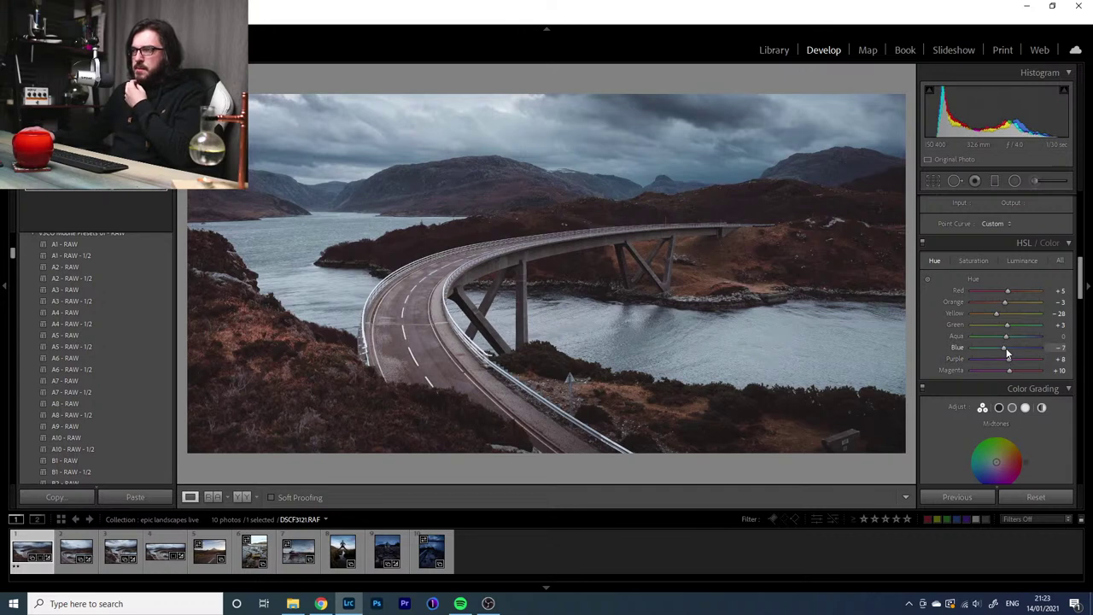
left_click_drag(1006, 353, 1004, 352)
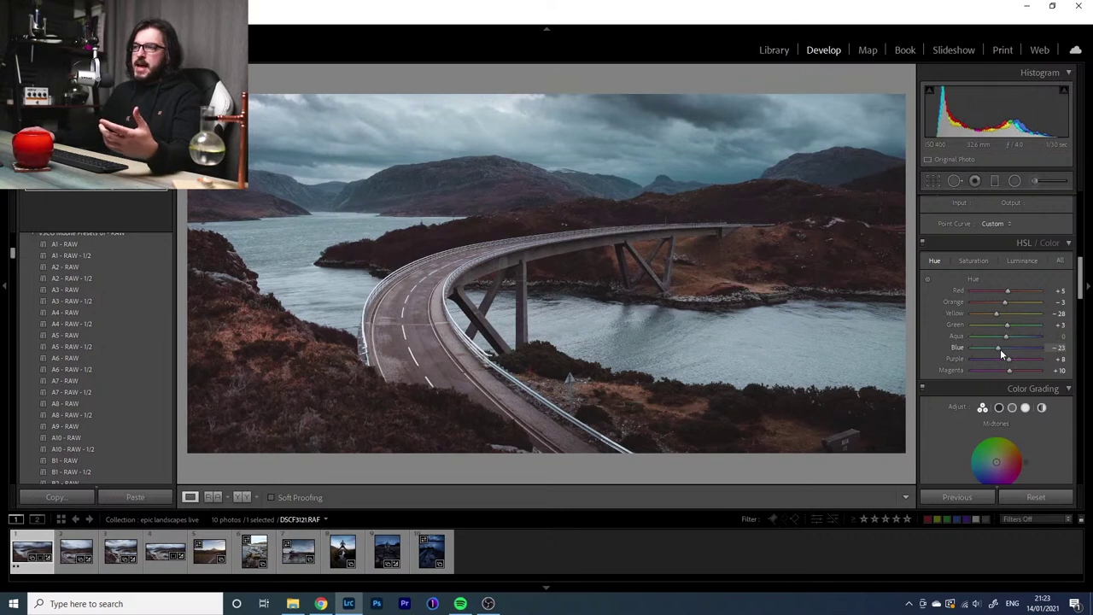
mouse_move(1000, 348)
left_mouse_down()
mouse_move(975, 352)
mouse_move(999, 352)
mouse_move(991, 356)
left_mouse_up()
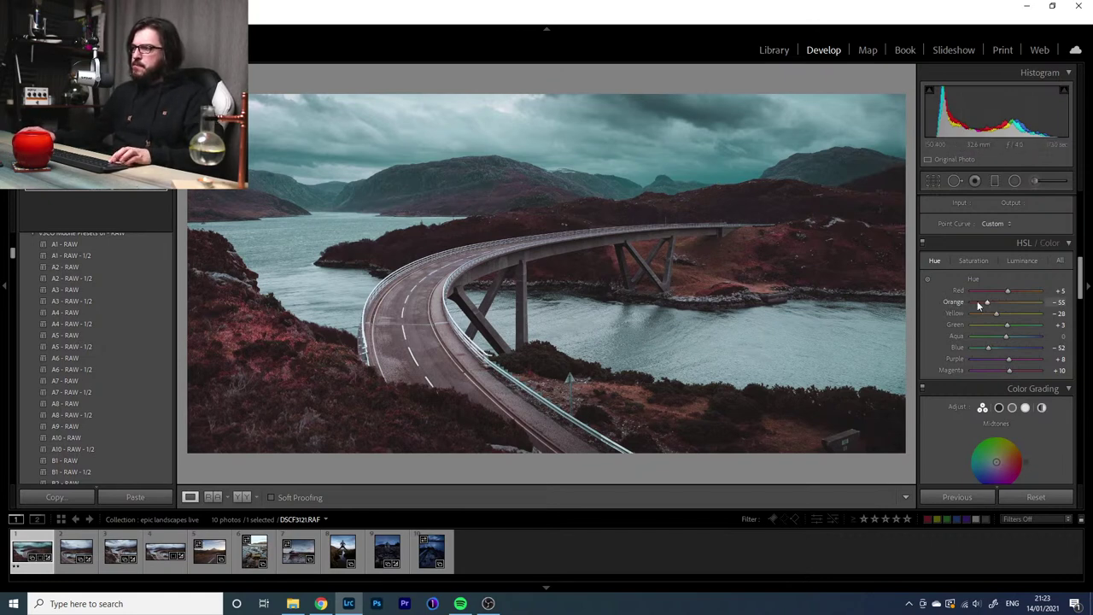
key("ctrl+z")
key("ctrl+z")
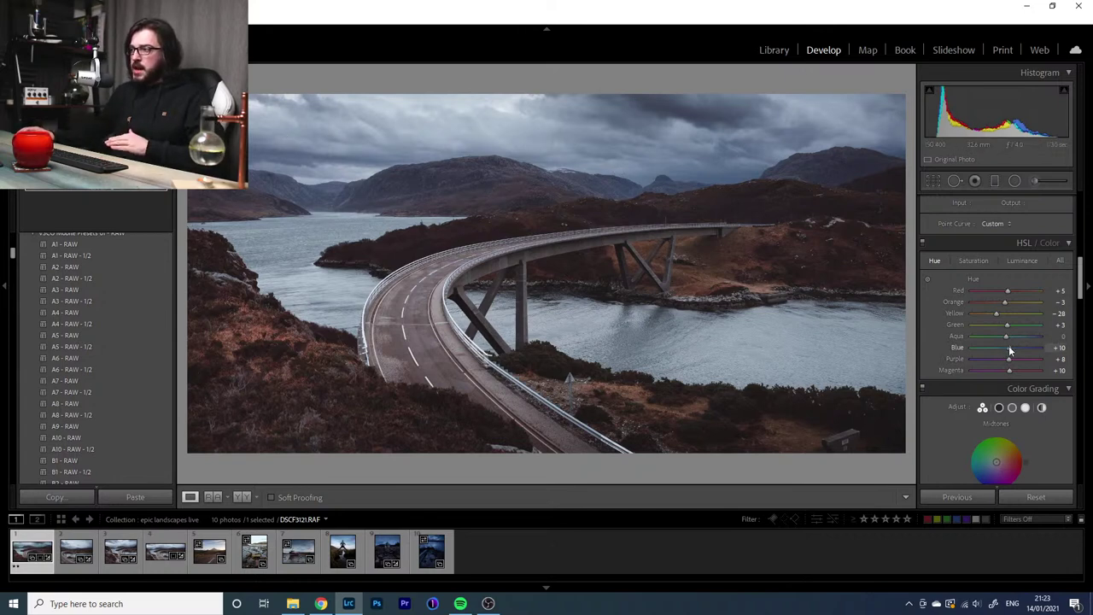
left_click_drag(1009, 347, 1005, 351)
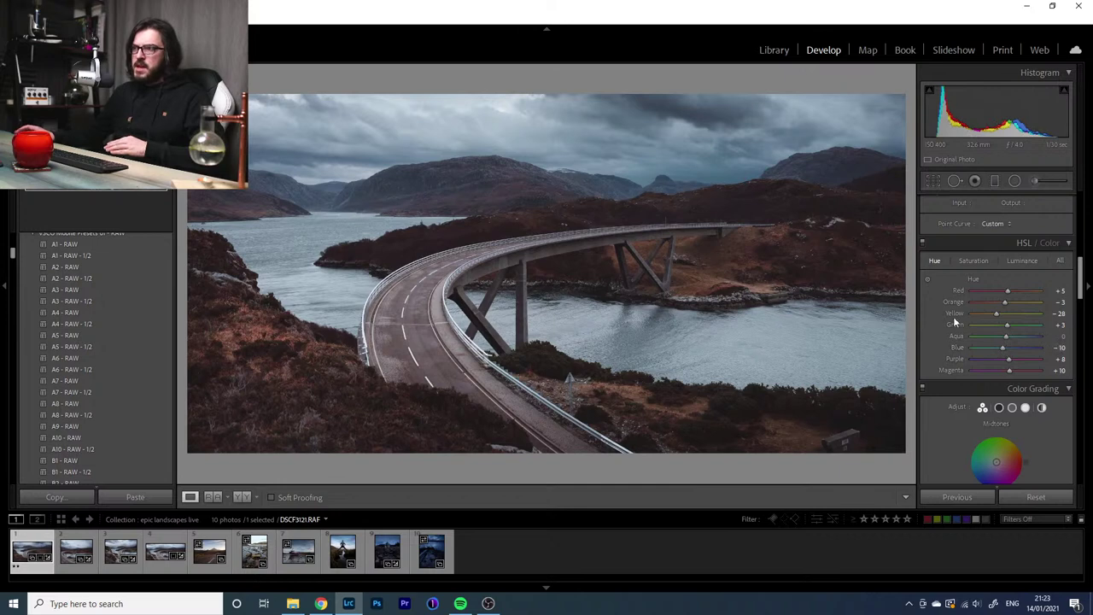
Toggle the HSL adjustments off and on to compare, leave them on, and scroll back to Basic
left_click(923, 243)
left_click(923, 243)
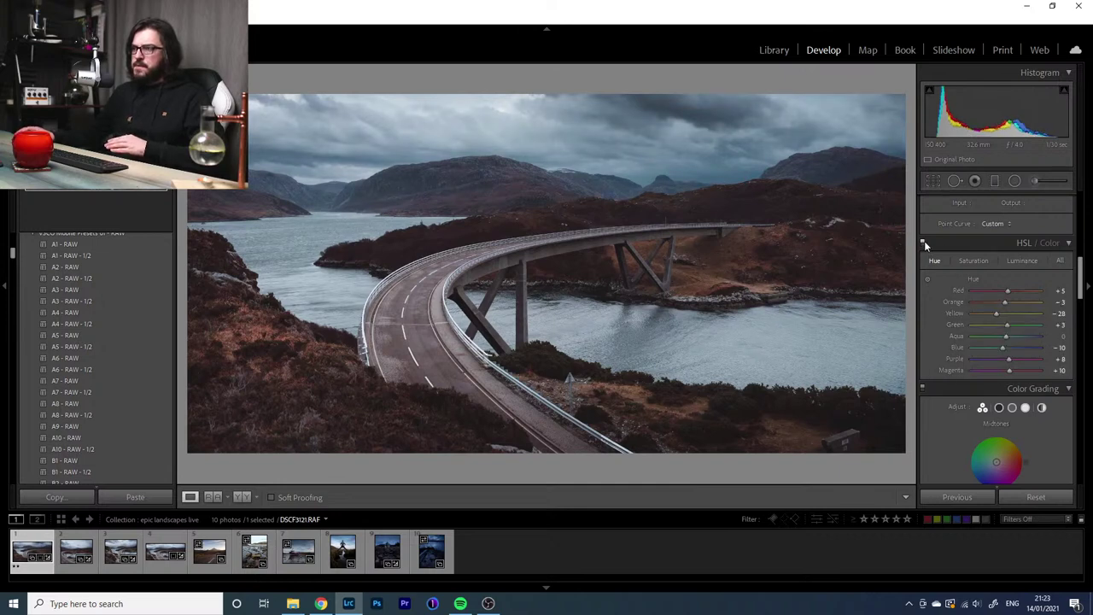
left_click(924, 243)
left_click(923, 243)
left_click(923, 244)
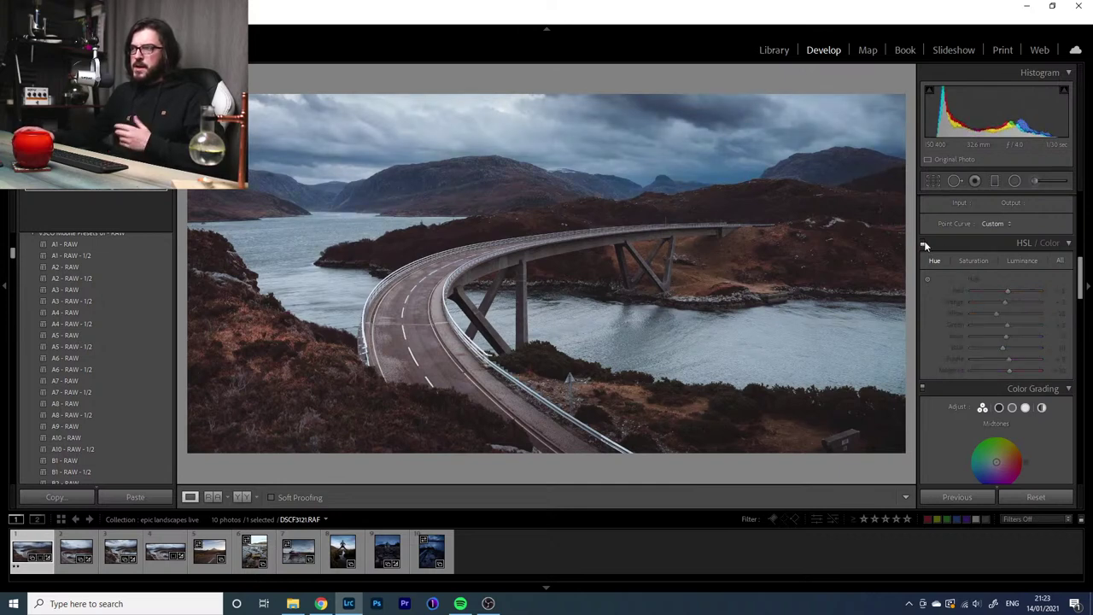
left_click(923, 244)
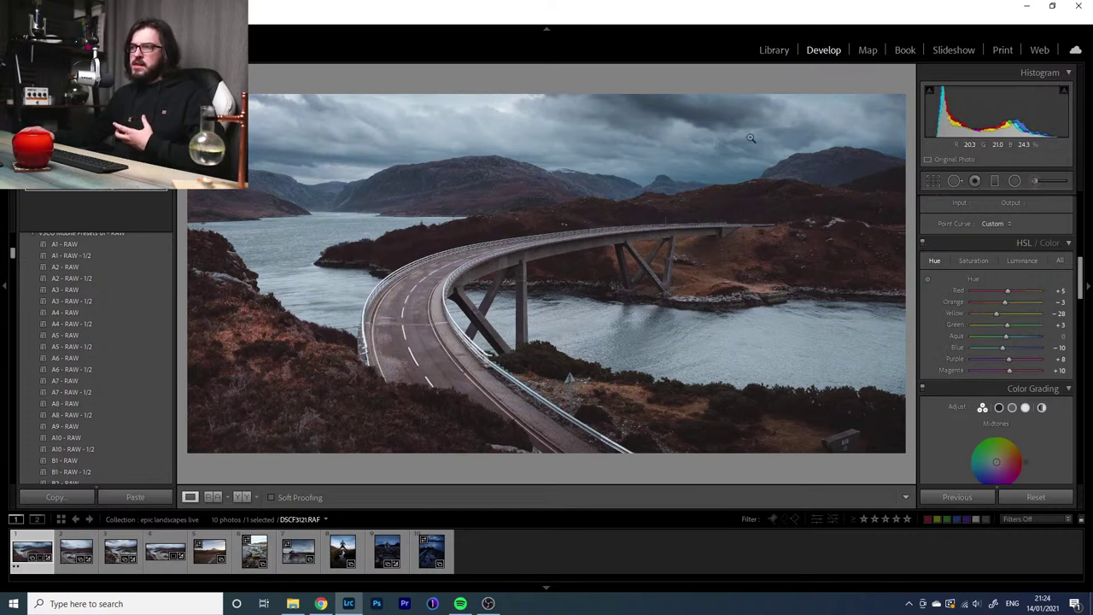
left_click(922, 244)
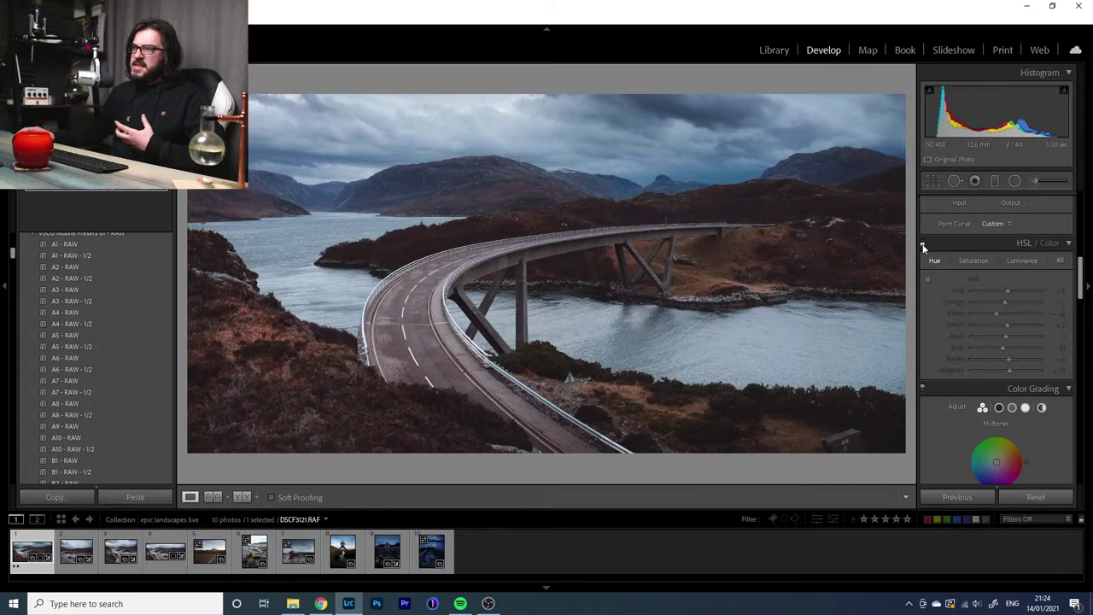
left_click(923, 245)
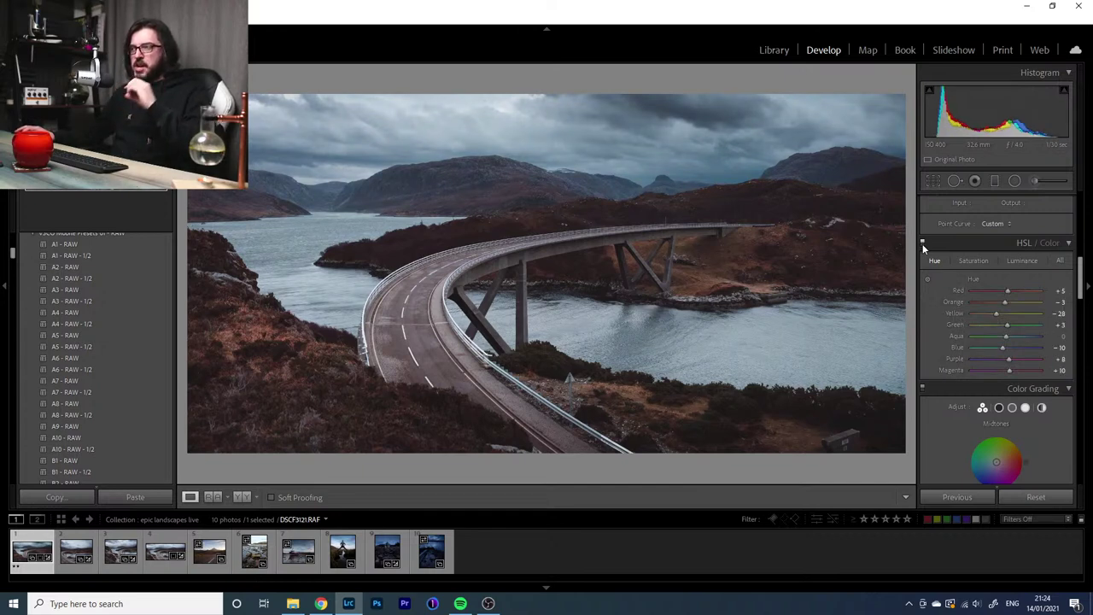
left_click(922, 244)
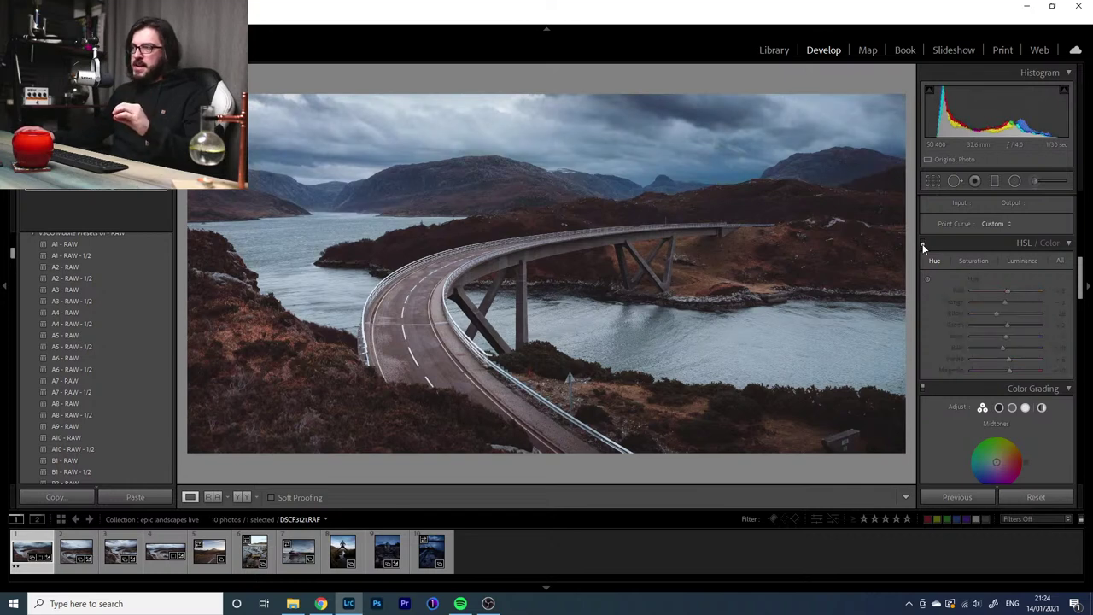
left_click(922, 244)
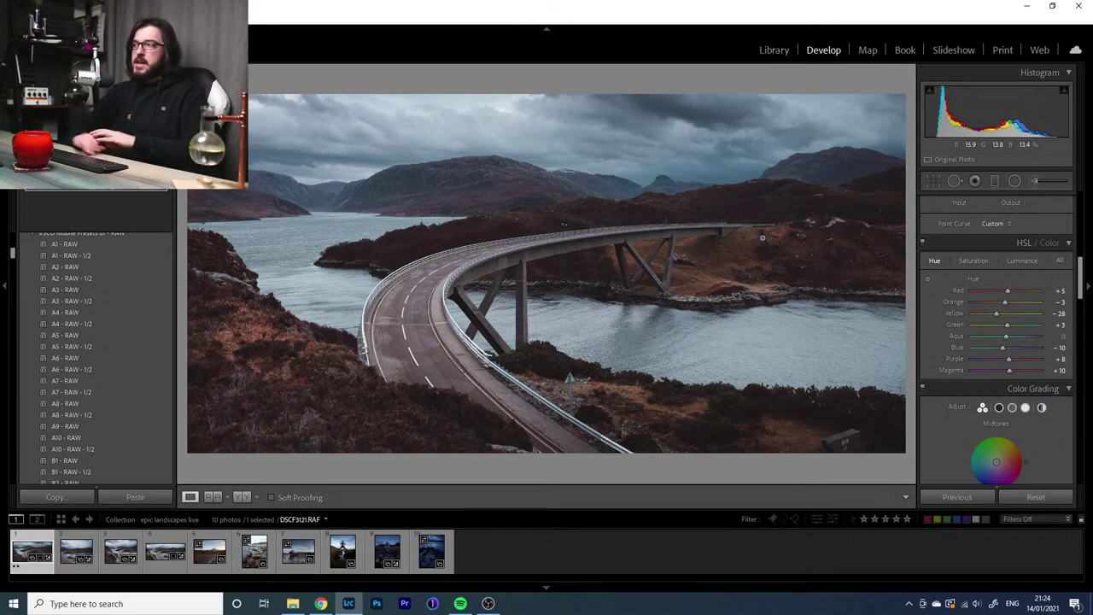
scroll(1025, 234, "up", 5)
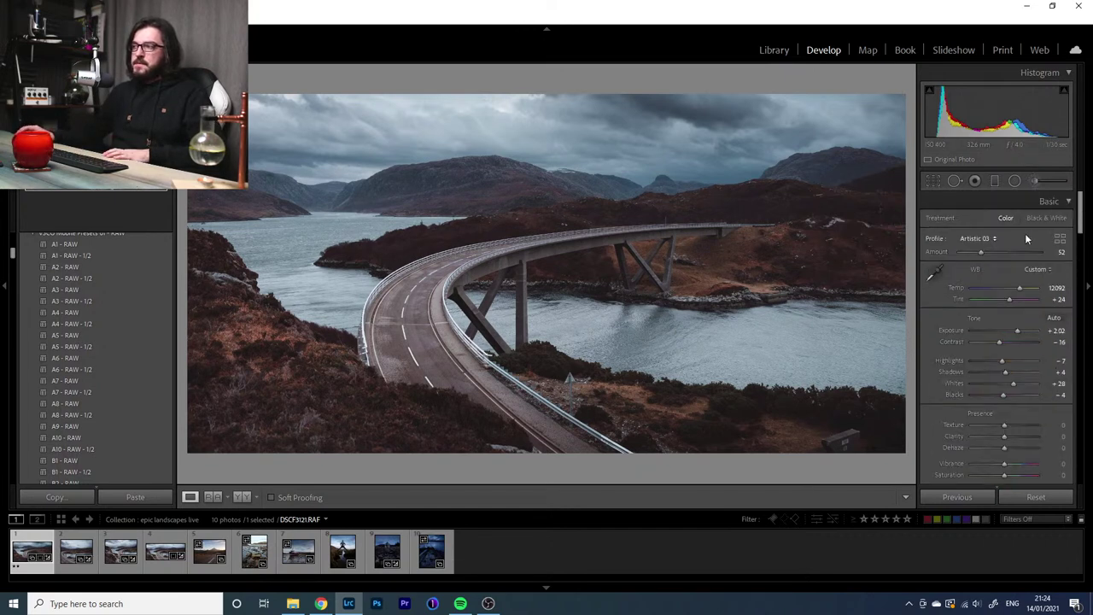
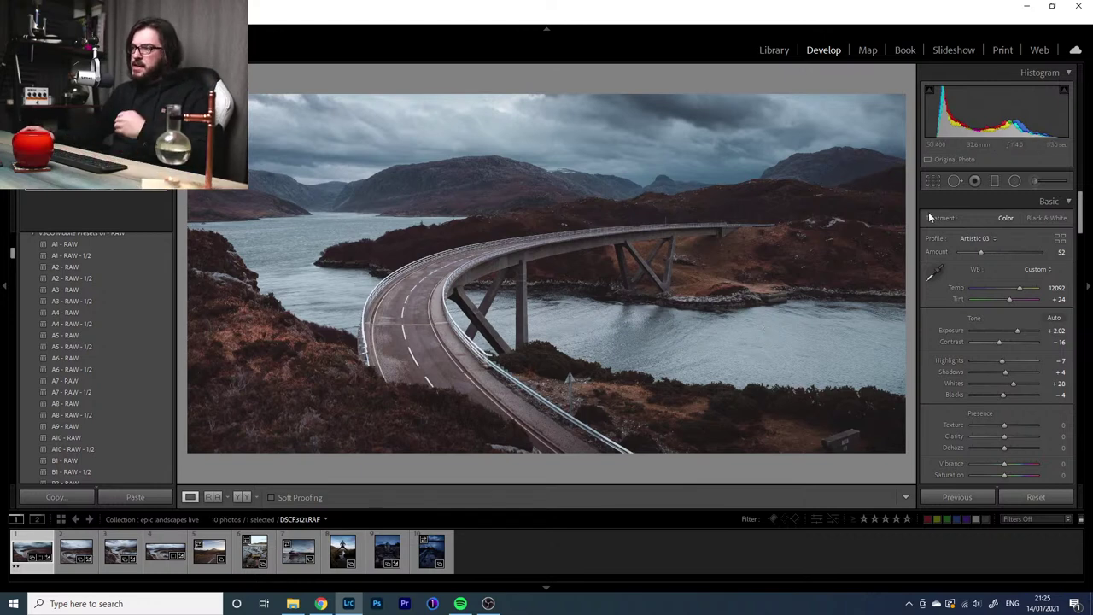
In HSL Luminance, set Yellow to +92 and Orange to +38
scroll(1070, 318, "down", 5)
scroll(1072, 320, "down", 3)
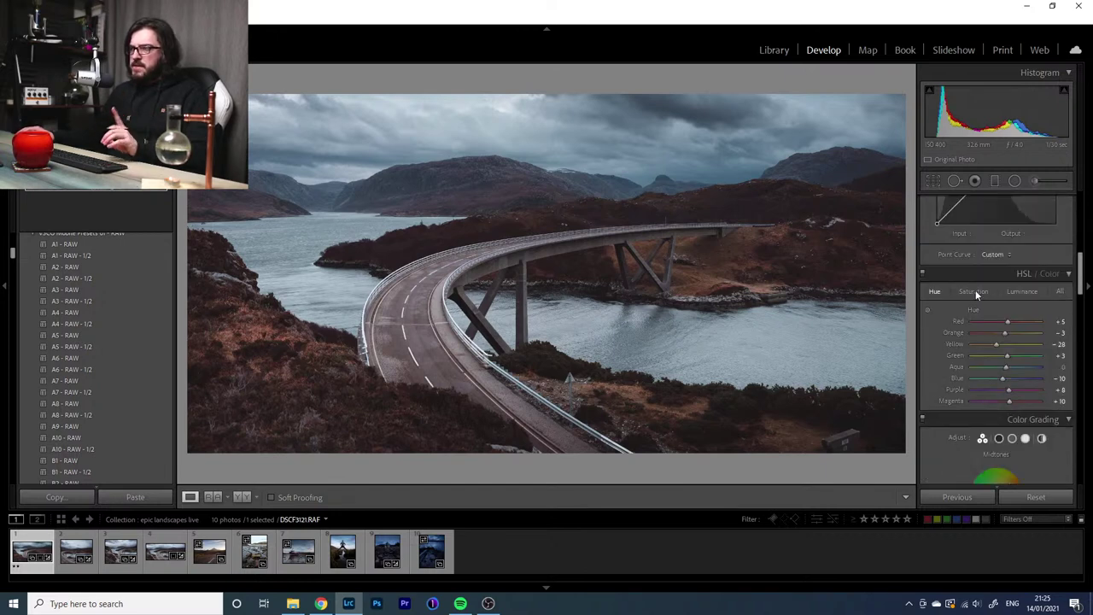
left_click(1019, 291)
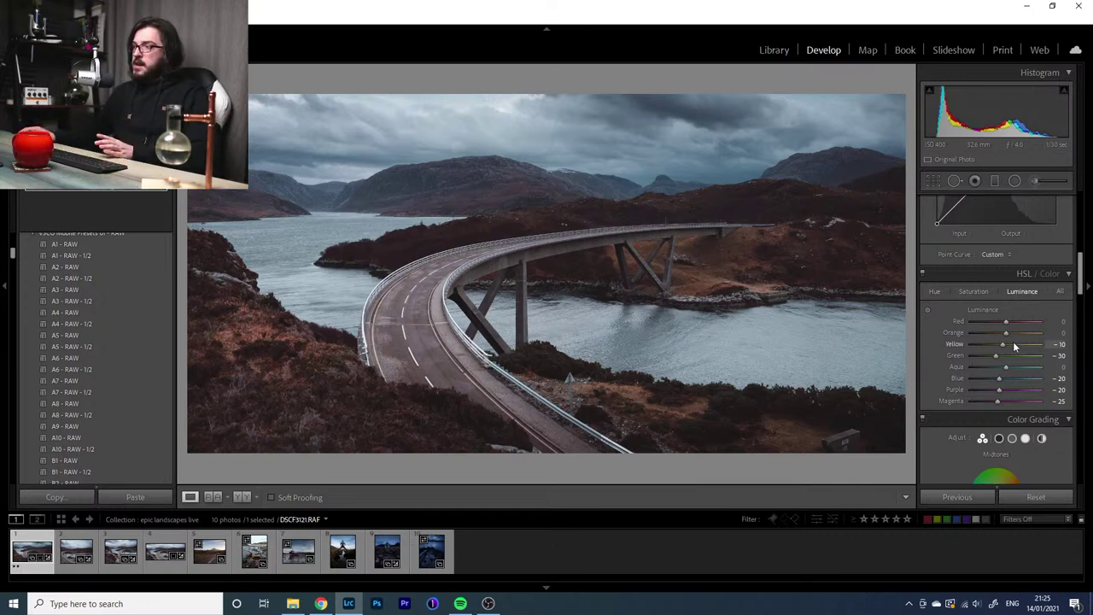
left_click_drag(1002, 345, 1032, 359)
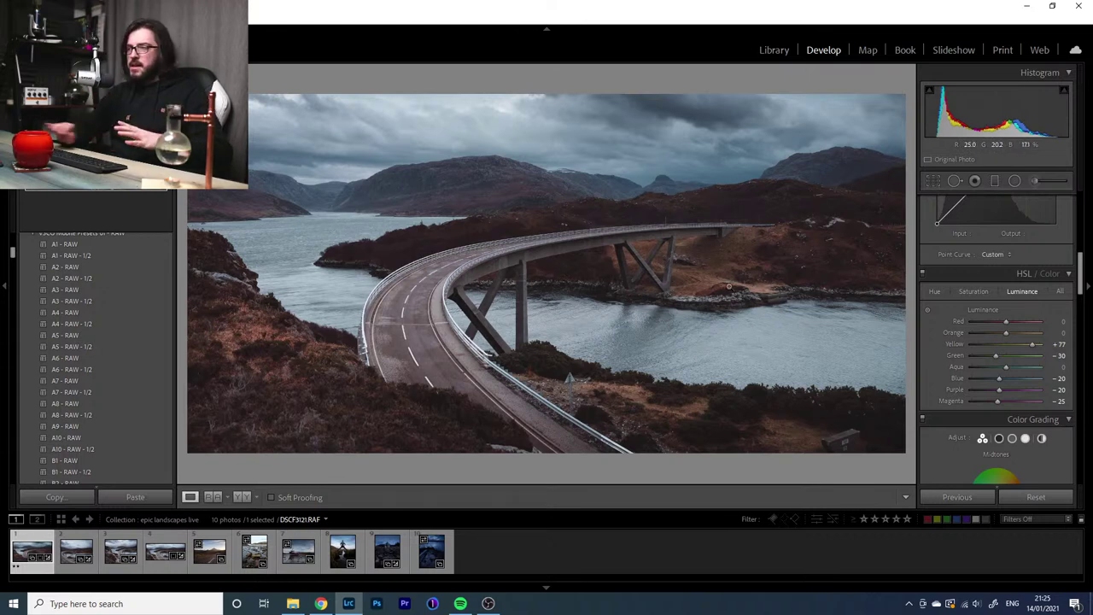
left_click_drag(1034, 341, 1032, 342)
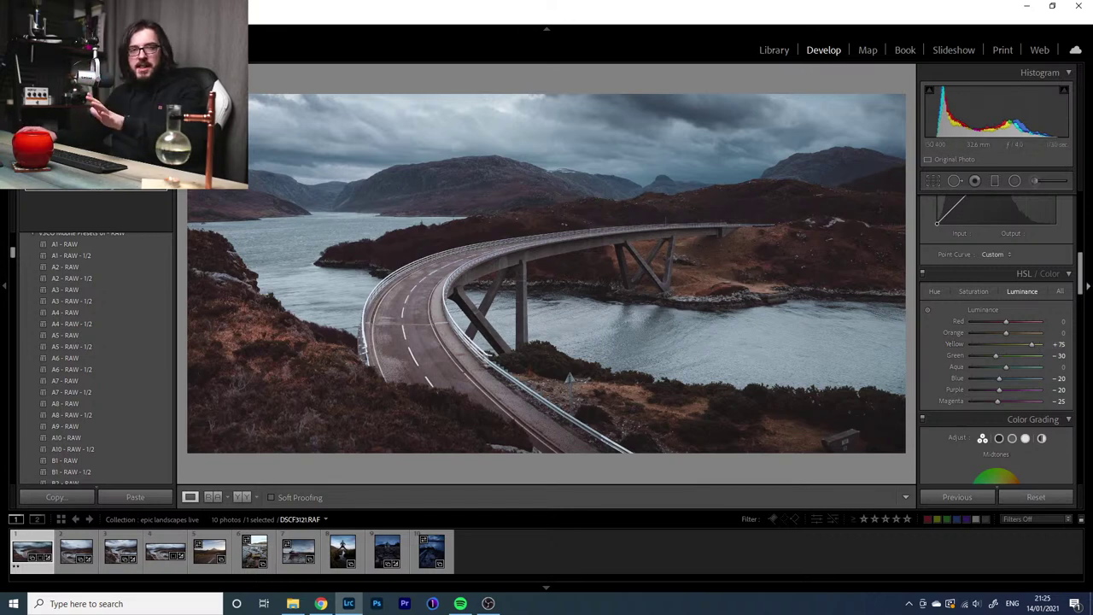
mouse_move(1031, 343)
left_mouse_down()
mouse_move(1056, 352)
mouse_move(996, 356)
mouse_move(1027, 364)
mouse_move(1040, 365)
mouse_move(1012, 334)
mouse_move(1044, 337)
mouse_move(992, 346)
mouse_move(1024, 347)
left_mouse_up()
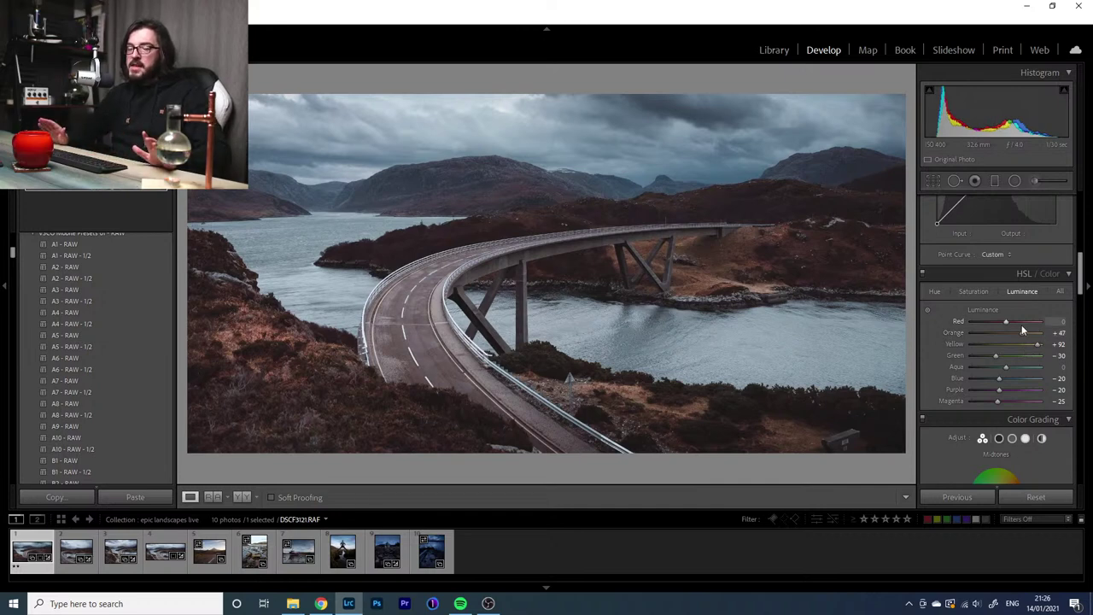
mouse_move(1023, 334)
left_mouse_down()
mouse_move(1007, 335)
mouse_move(1020, 347)
mouse_move(997, 349)
mouse_move(1019, 354)
left_mouse_up()
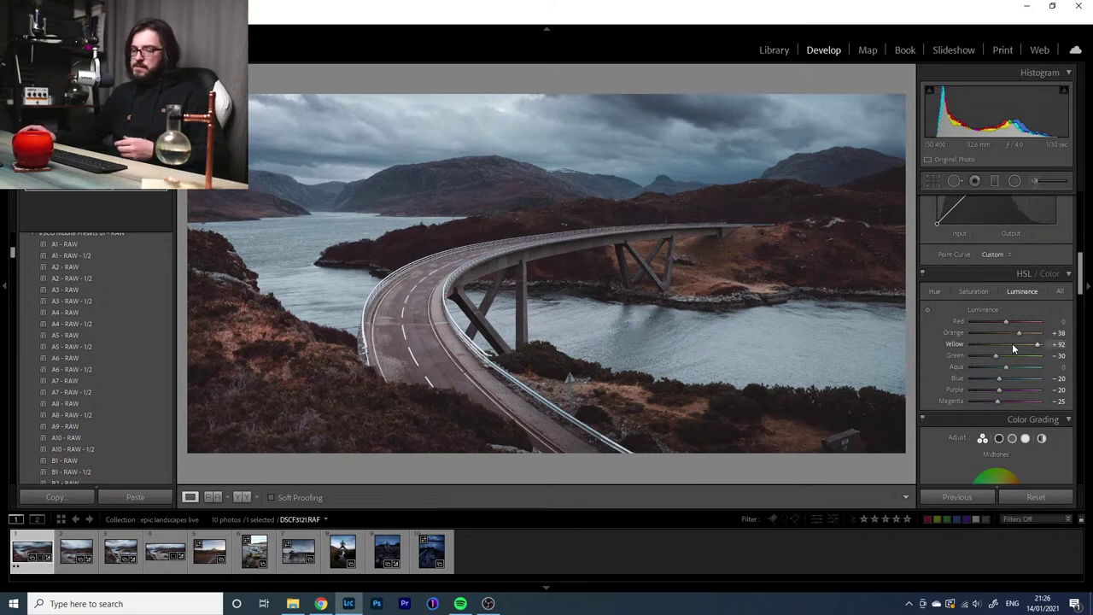
Set HSL Saturation to Orange +12, Yellow +3, Aqua −10 and Blue −47
left_click(975, 291)
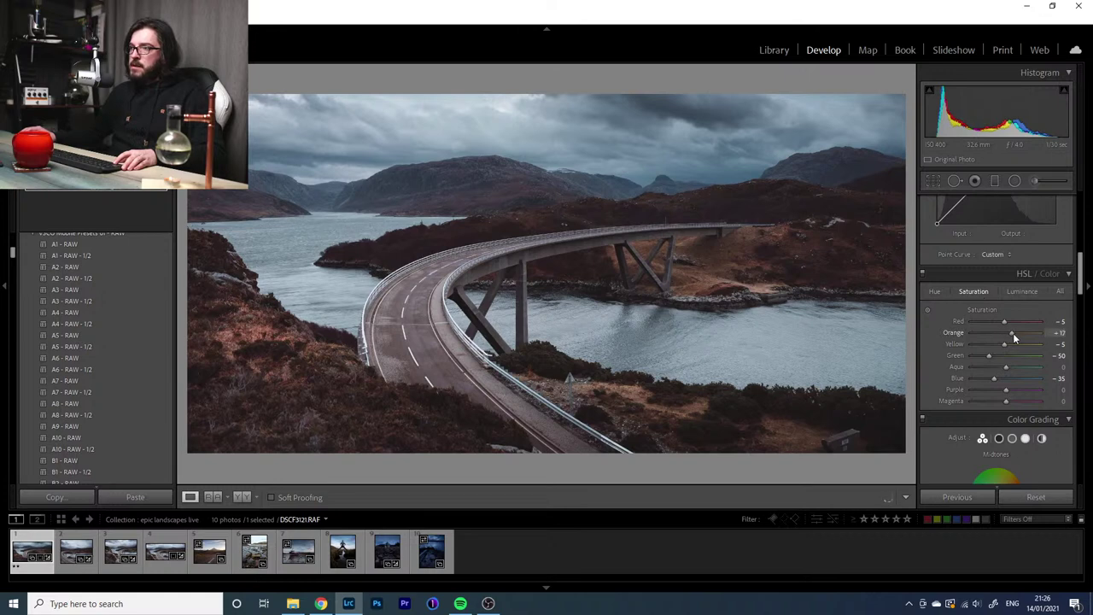
left_click_drag(1013, 333, 1010, 336)
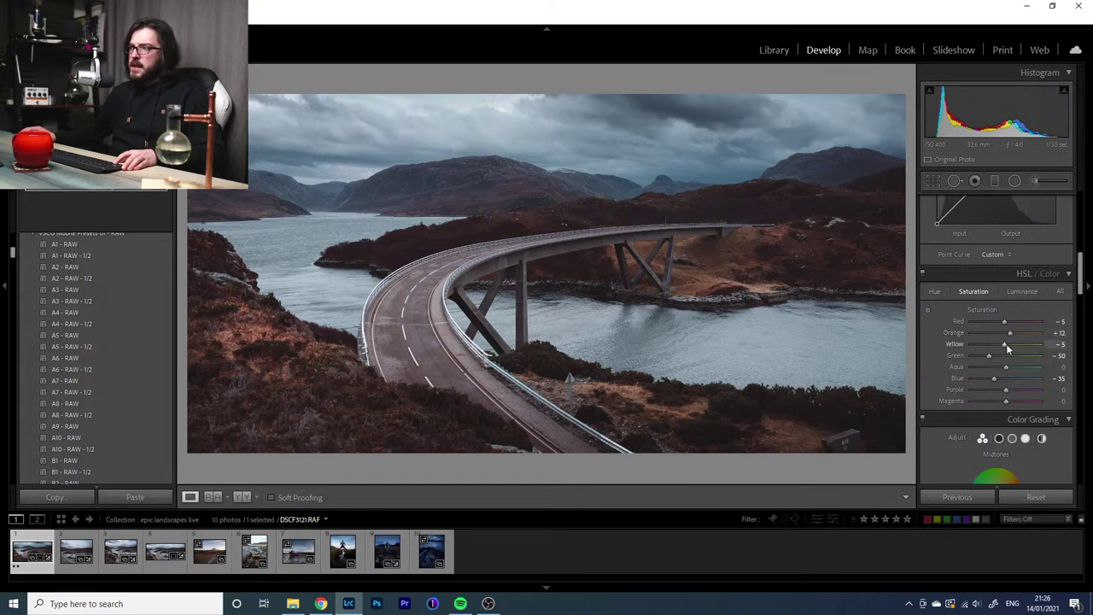
mouse_move(1006, 344)
left_mouse_down()
mouse_move(1017, 345)
mouse_move(1009, 348)
left_mouse_up()
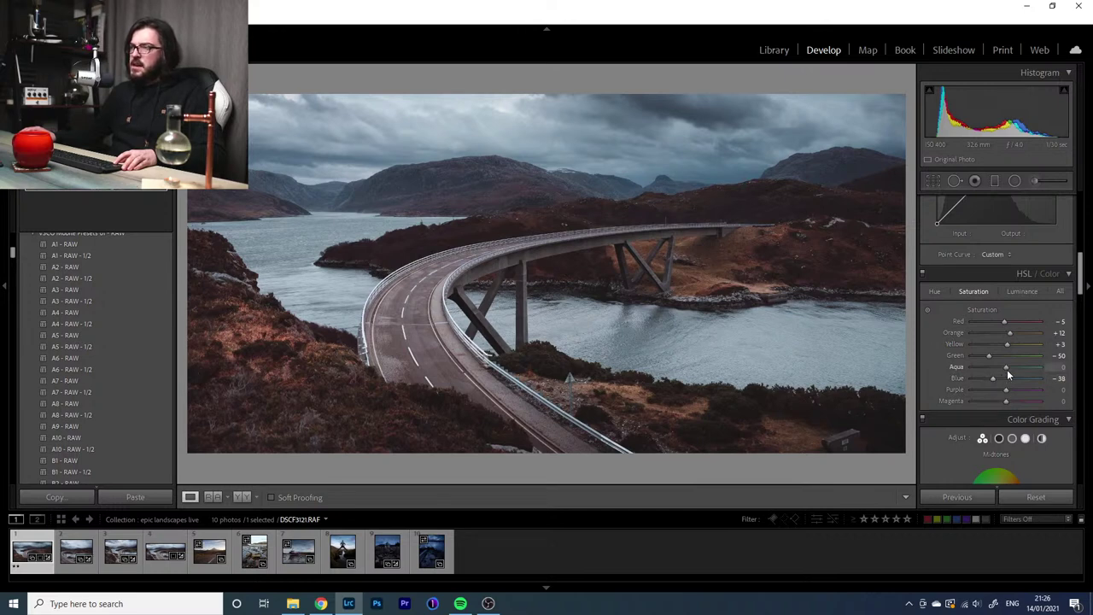
left_click_drag(1007, 367, 1061, 384)
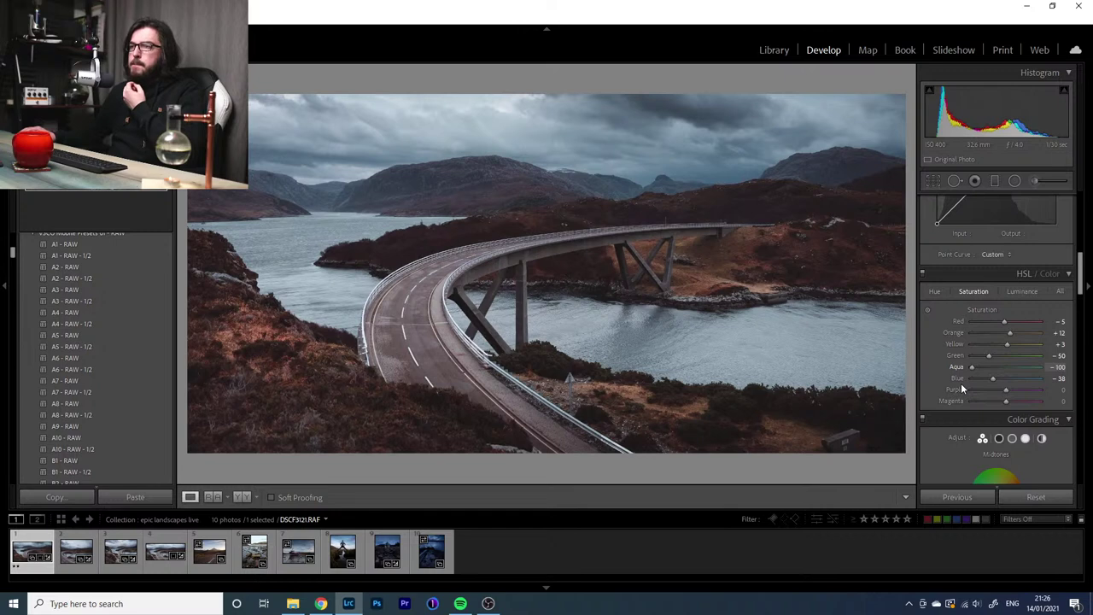
left_click_drag(961, 384, 1001, 381)
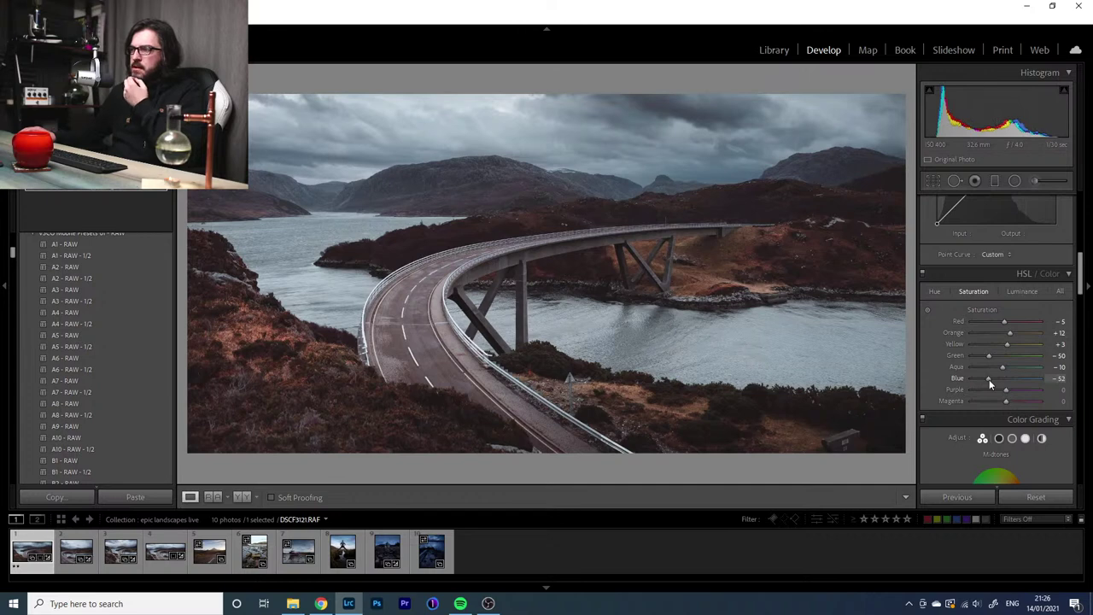
left_click_drag(989, 379, 990, 380)
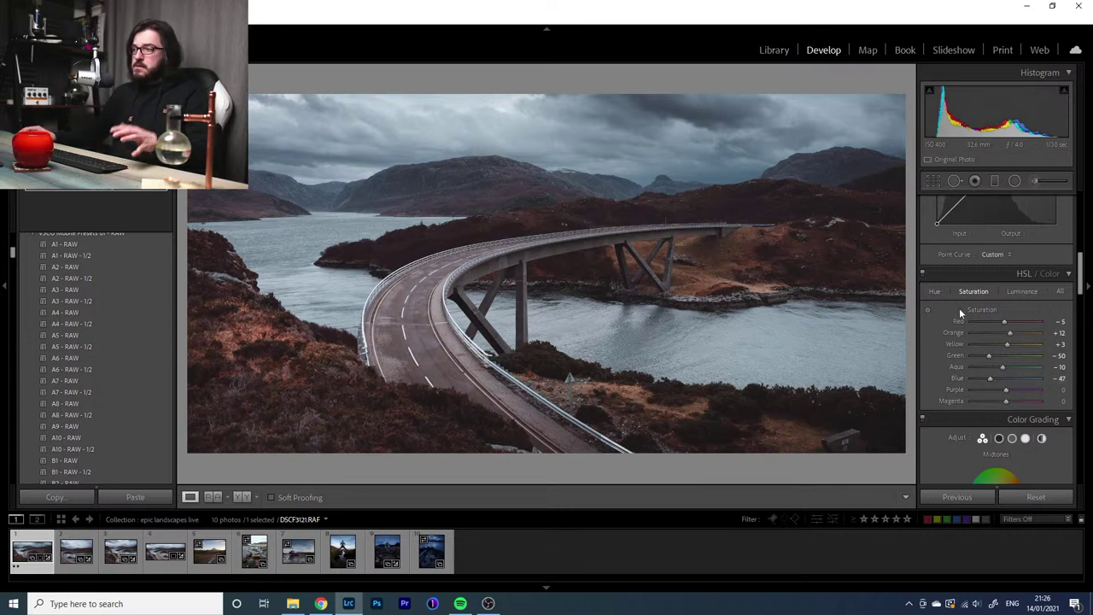
left_click(923, 274)
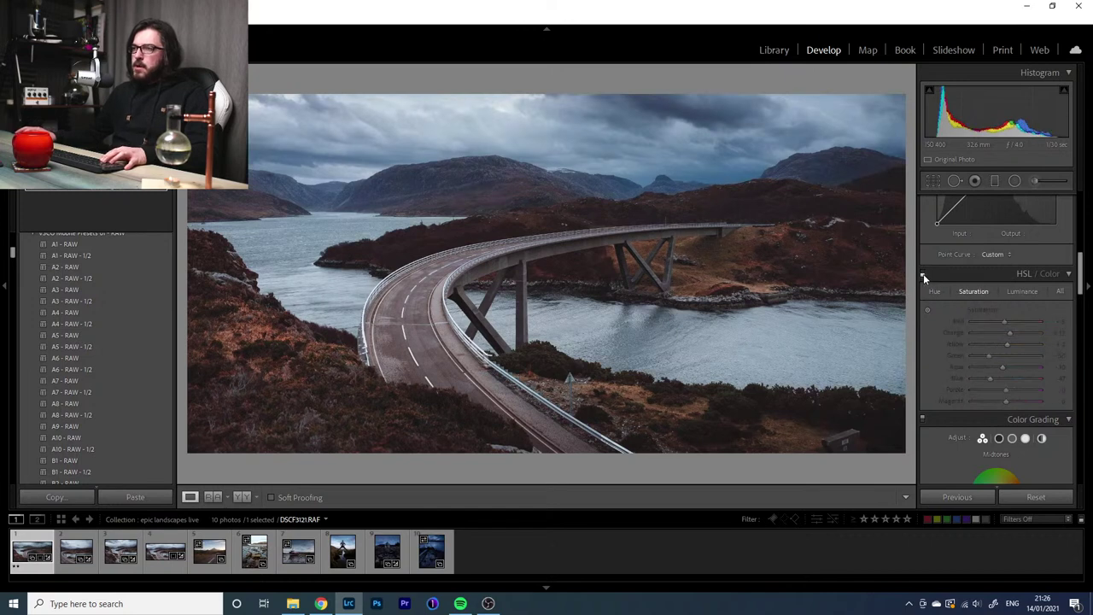
left_click(923, 273)
left_click(923, 273)
left_click(923, 273)
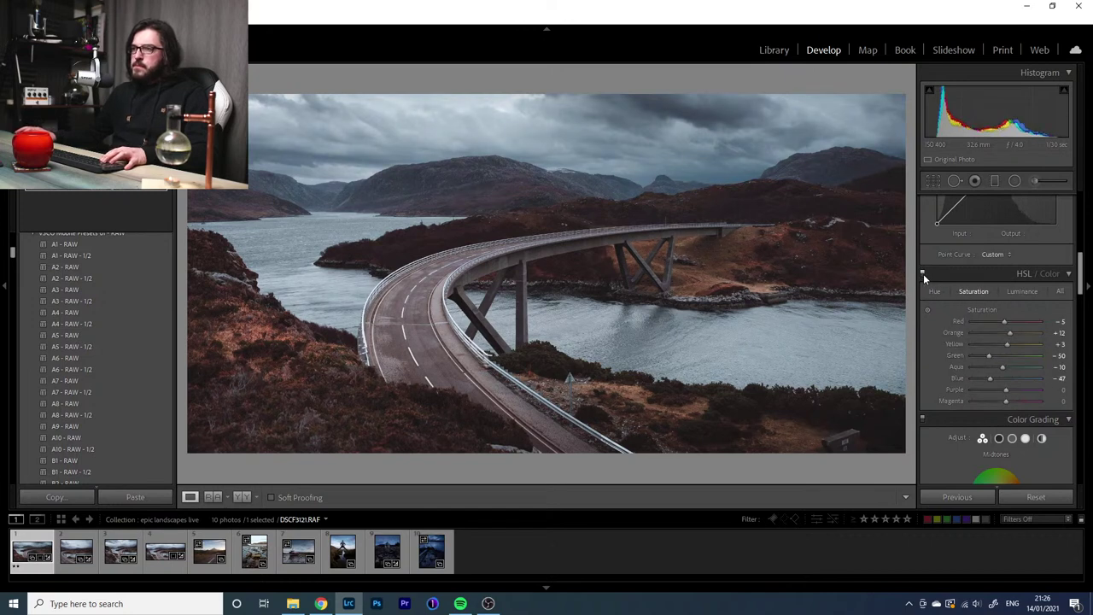
left_click(923, 273)
left_click(923, 273)
left_click(923, 273)
left_click(923, 273)
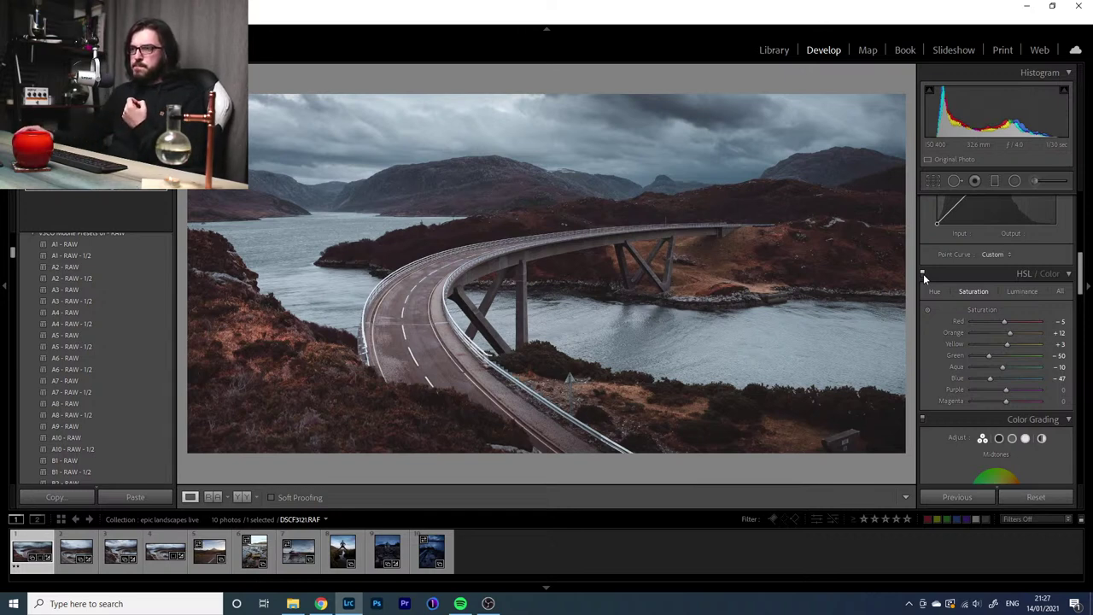
left_click(922, 273)
left_click(923, 273)
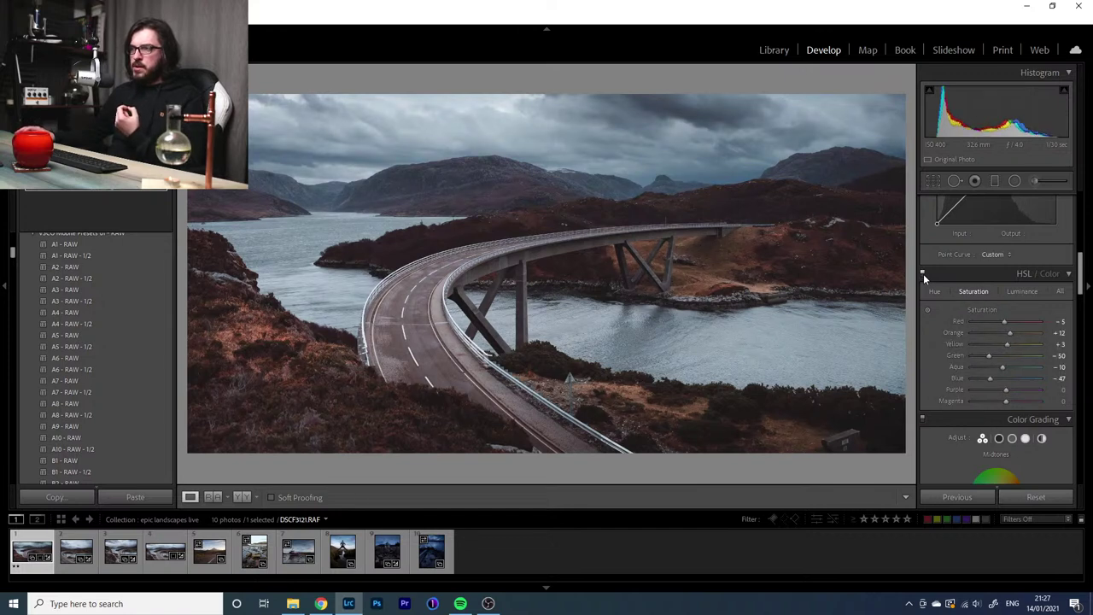
left_click(923, 273)
left_click(924, 273)
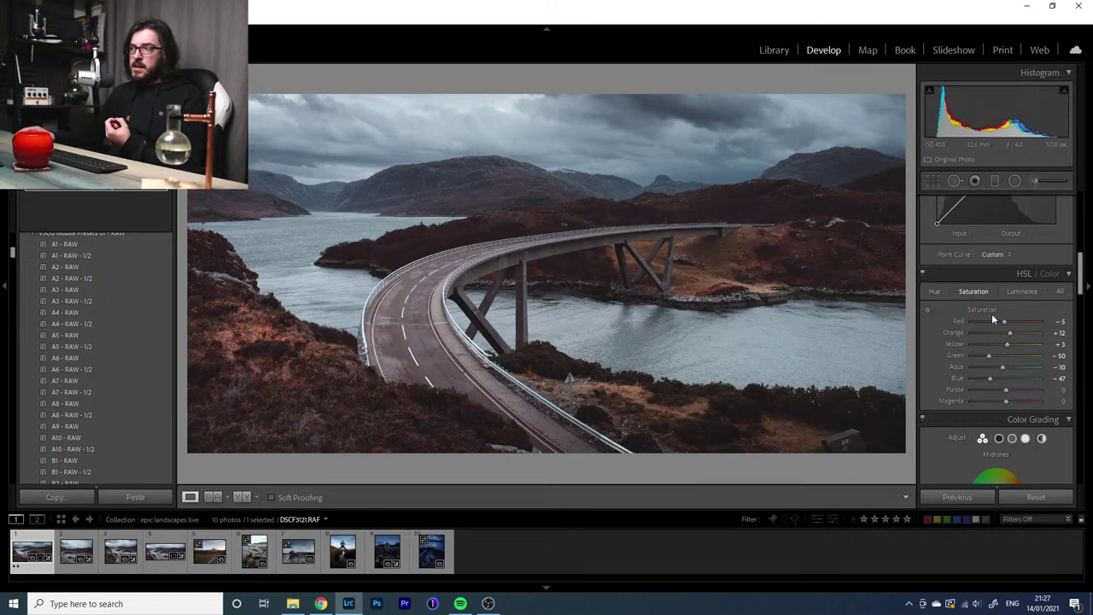
scroll(982, 309, "up", 5)
scroll(990, 303, "down", 3)
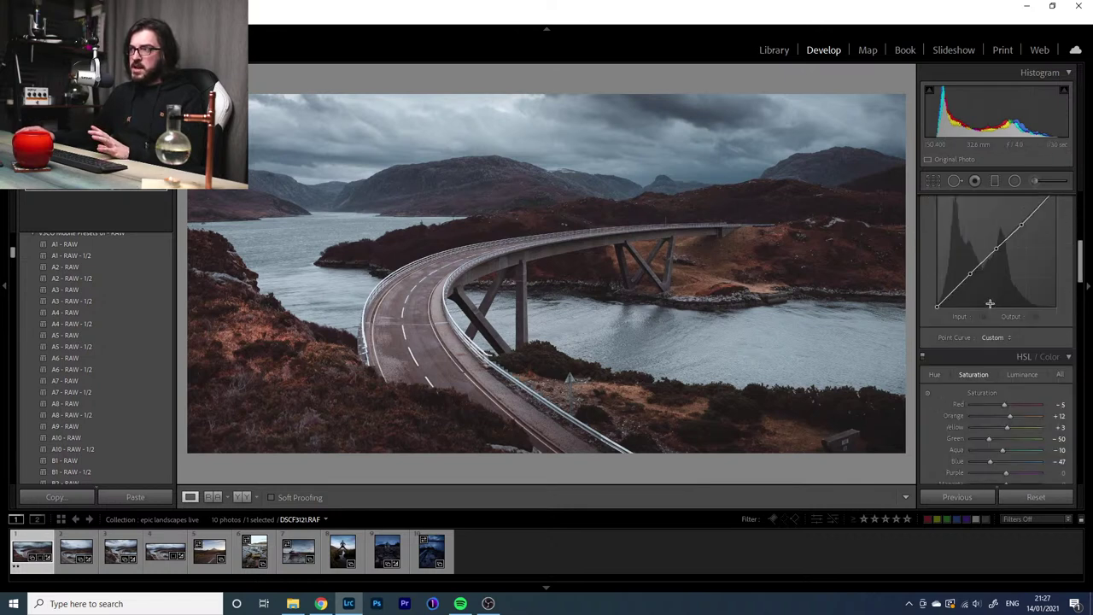
scroll(989, 303, "down", 3)
left_click(923, 273)
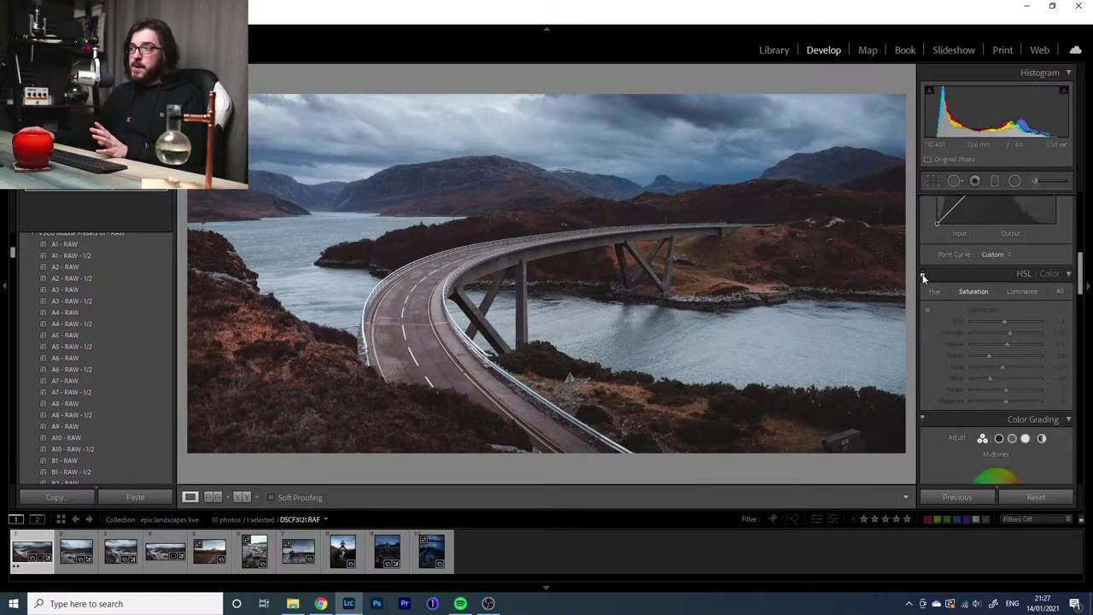
left_click(924, 273)
left_click(923, 273)
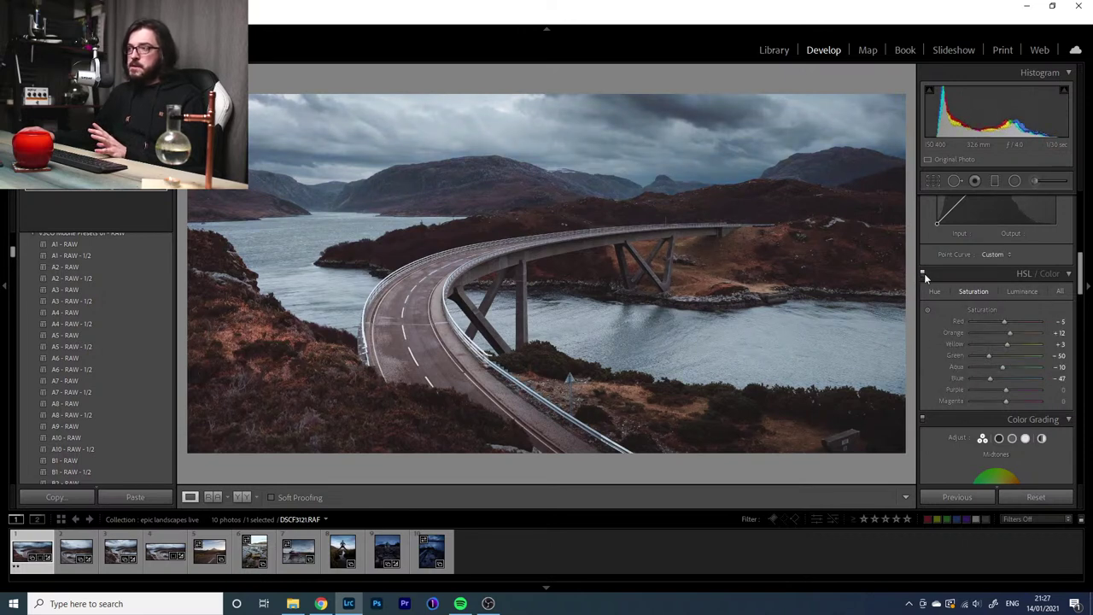
left_click(923, 273)
left_click(923, 274)
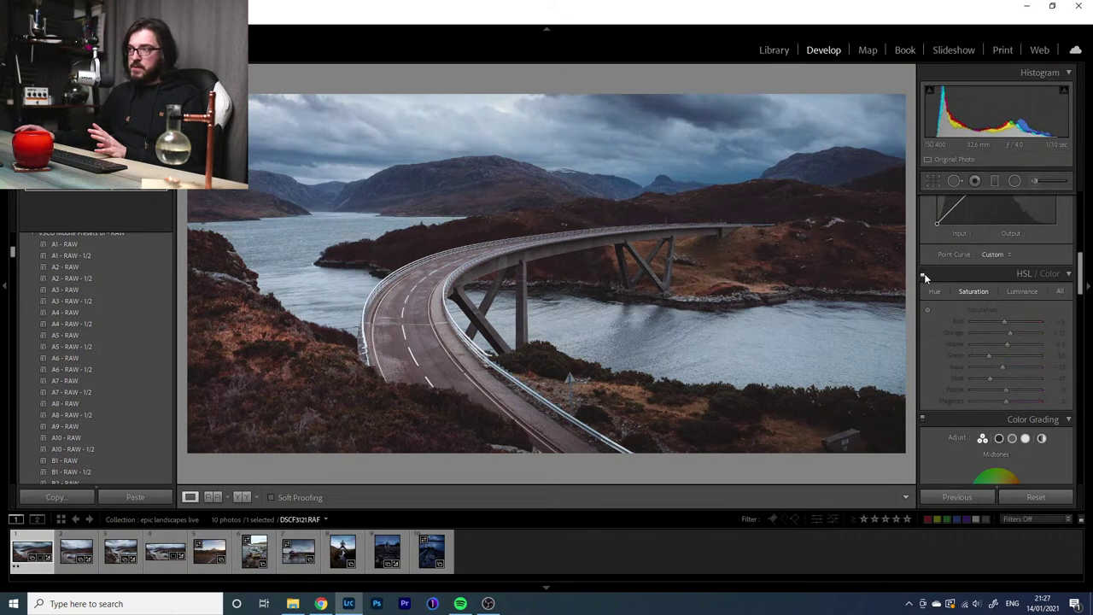
left_click(924, 273)
left_click(923, 273)
left_click(923, 273)
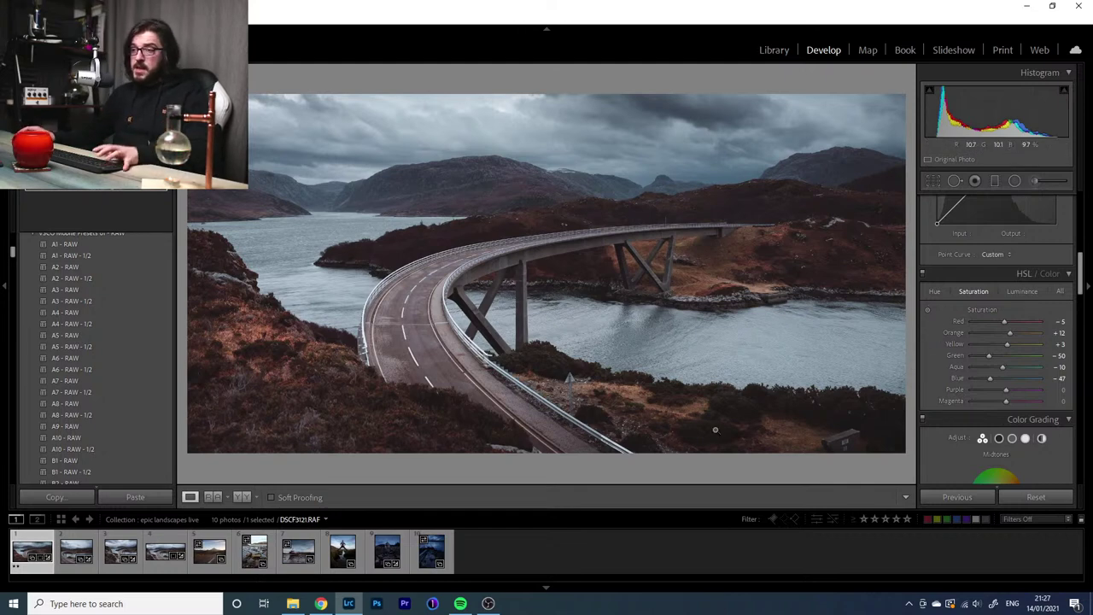
Tighten the crop from the left edge, reposition the photo and apply the crop
left_click(938, 186)
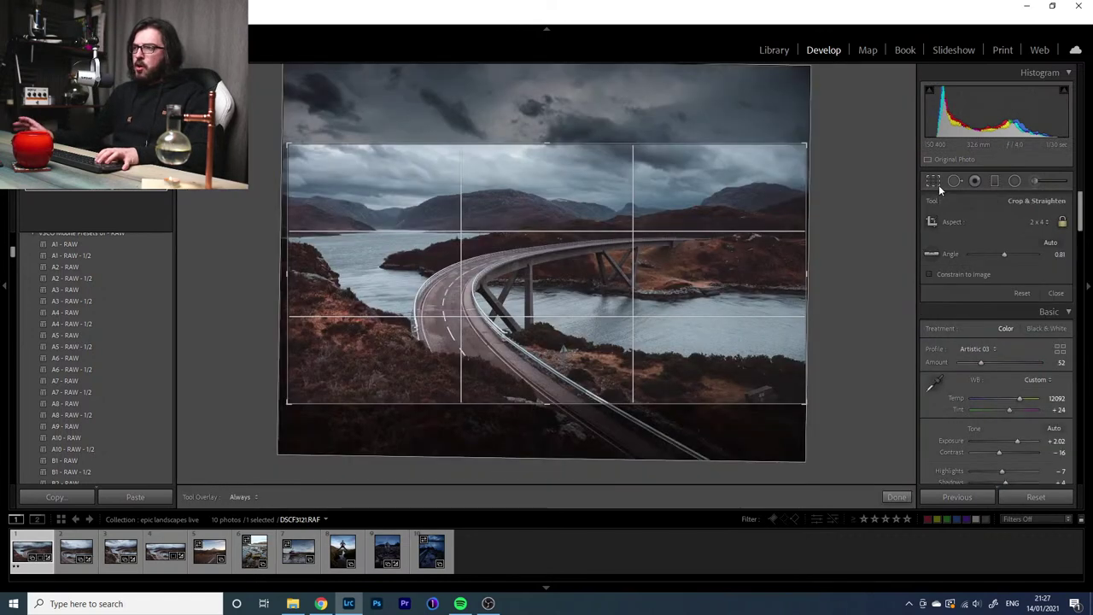
left_click_drag(291, 278, 298, 280)
left_click_drag(425, 285, 425, 288)
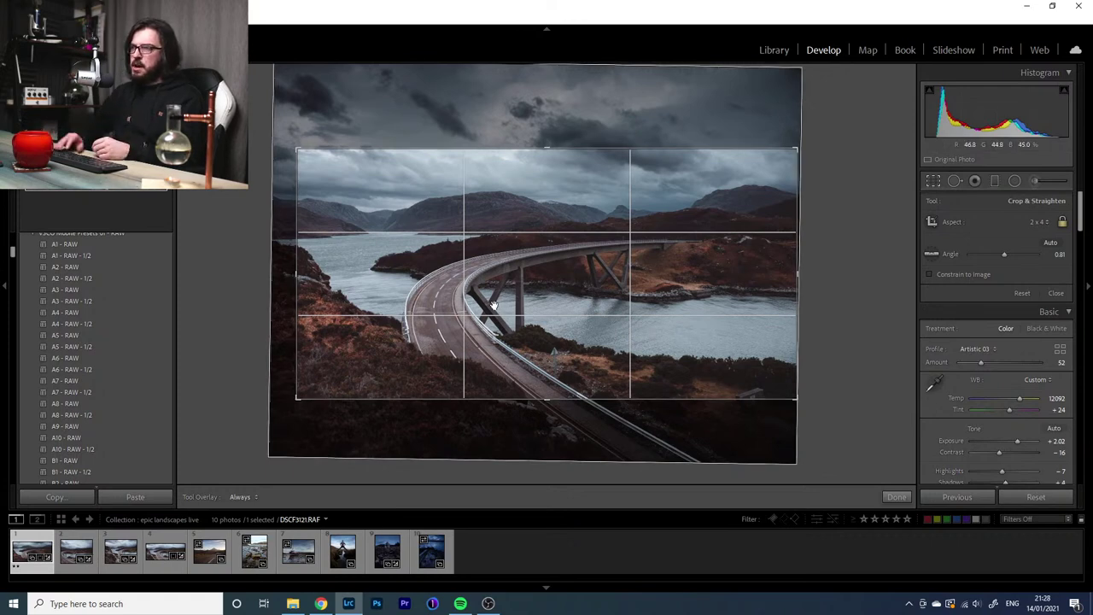
key("Return")
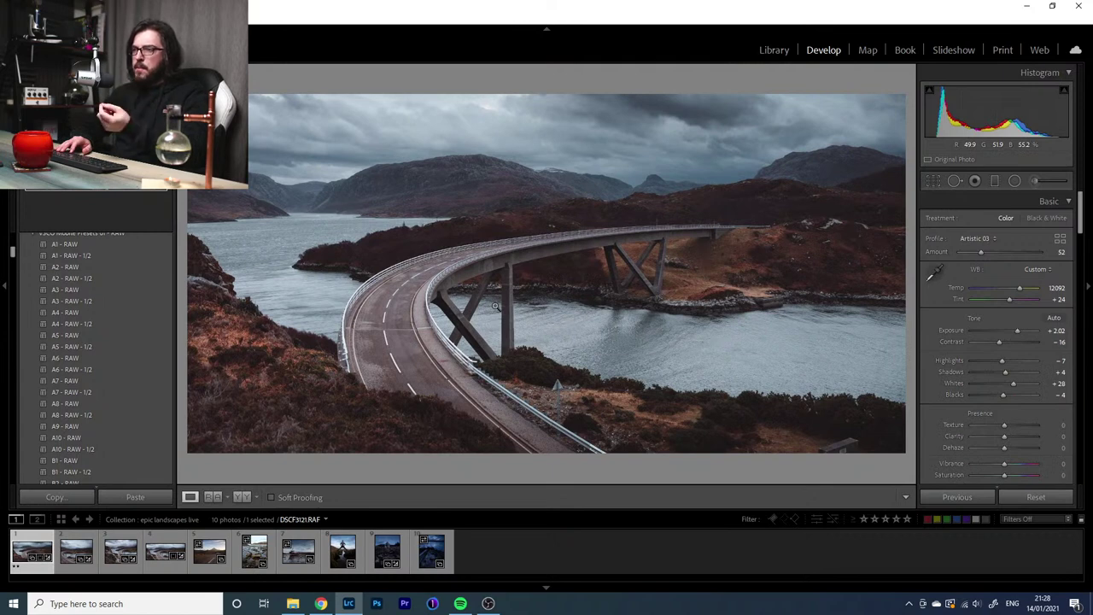
Straighten the photo with a 0.85° rotation and commit the crop
left_click(932, 181)
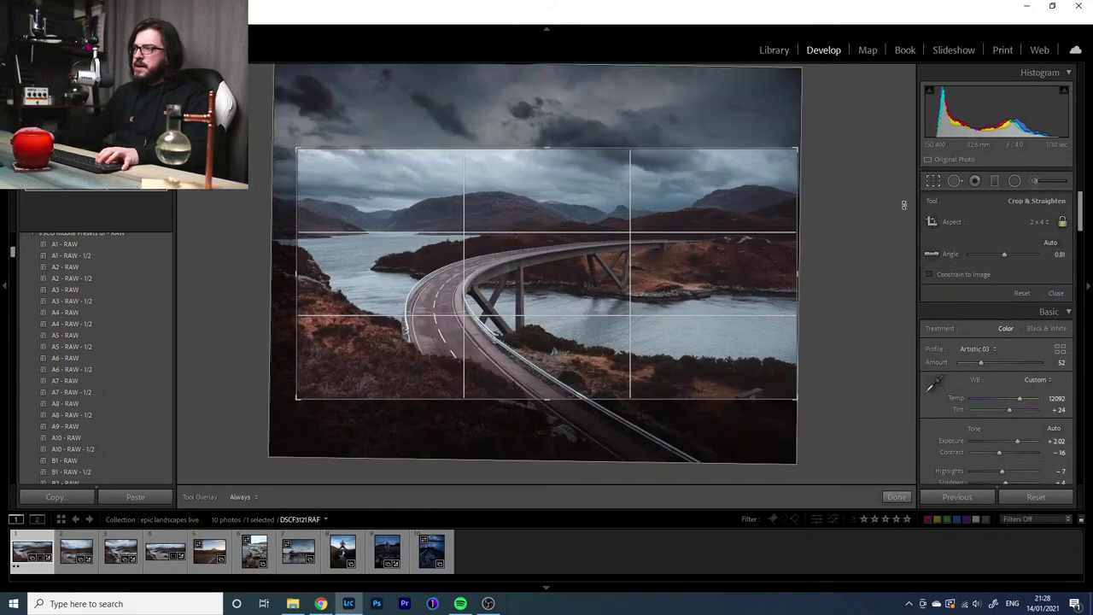
left_click_drag(898, 206, 894, 210)
key("Return")
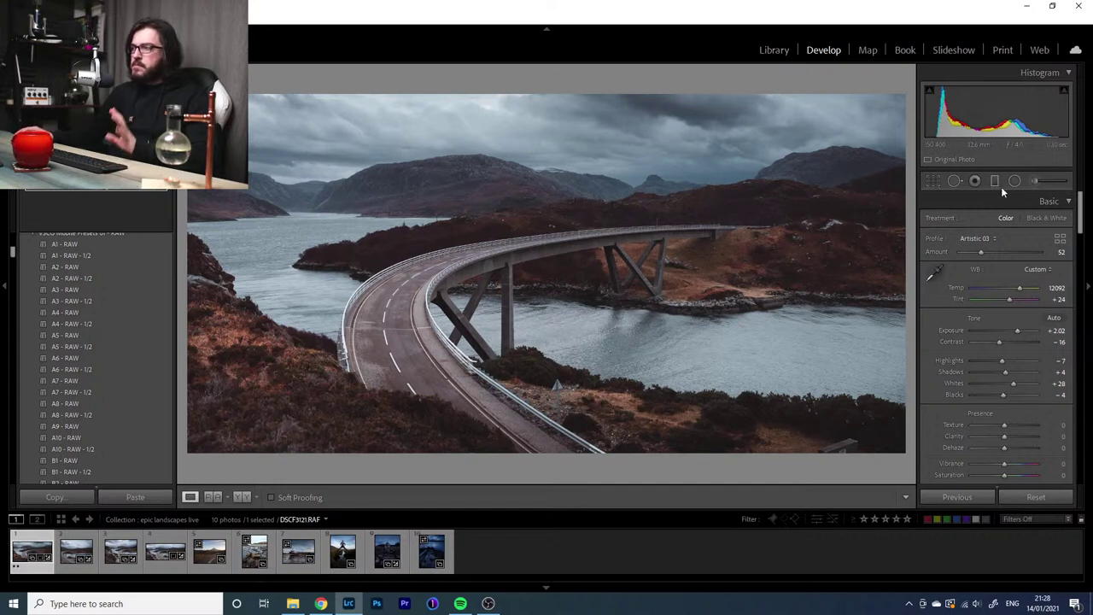
Set up an Adjustment Brush with Exposure +0.84 and review its brush settings
left_click(1037, 181)
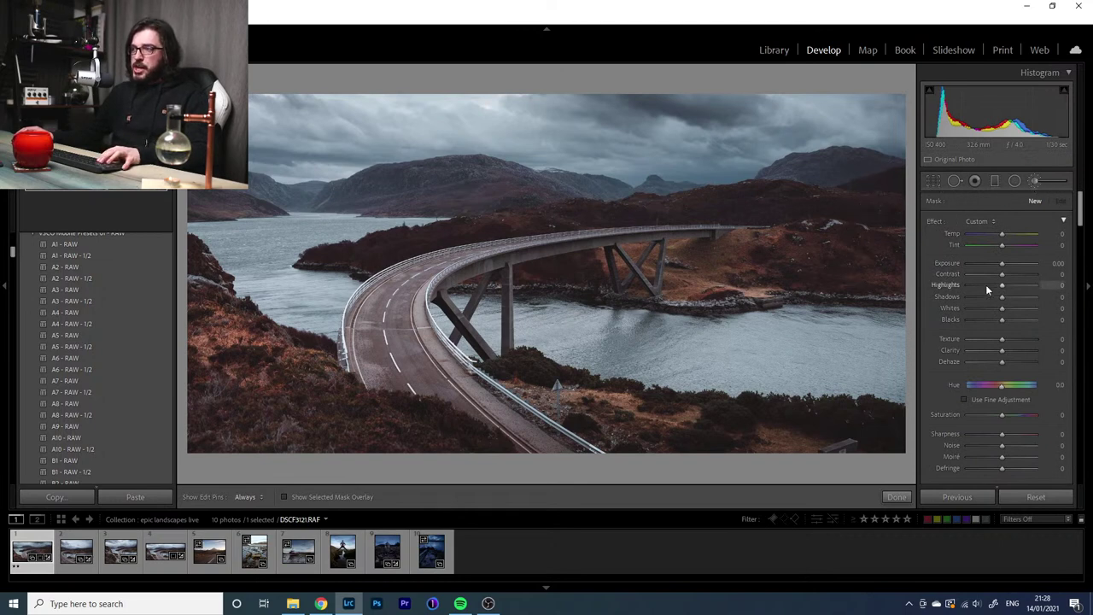
left_click_drag(1001, 262, 1009, 263)
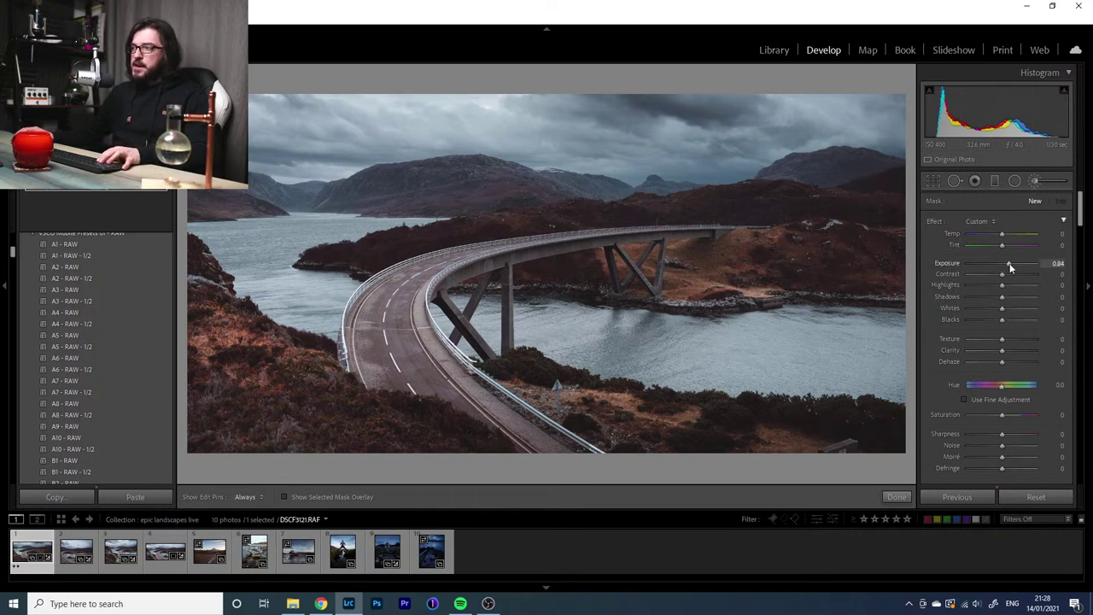
scroll(1081, 228, "down", 2)
scroll(1082, 228, "down", 3)
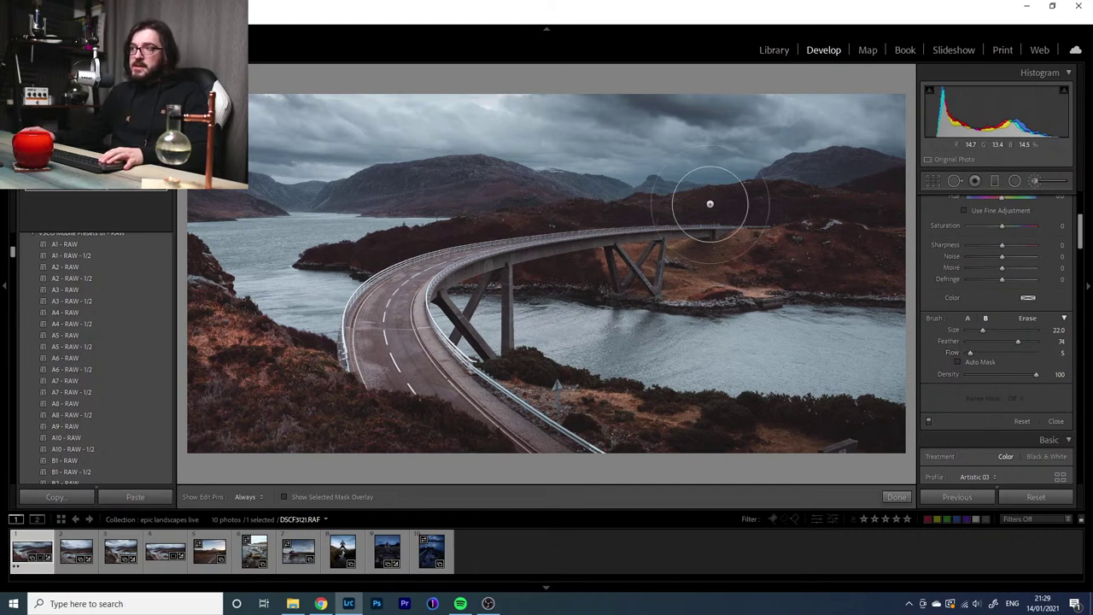
Paint a soft Flow 4 brush stroke over the hillside right of the bridge
left_click(578, 317)
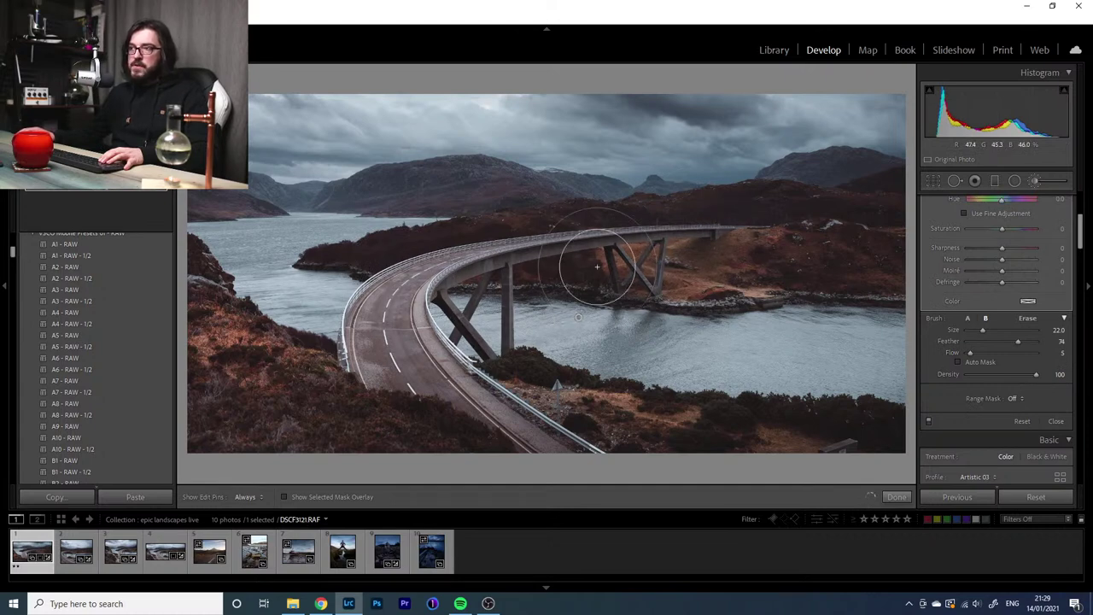
key("h")
key("h")
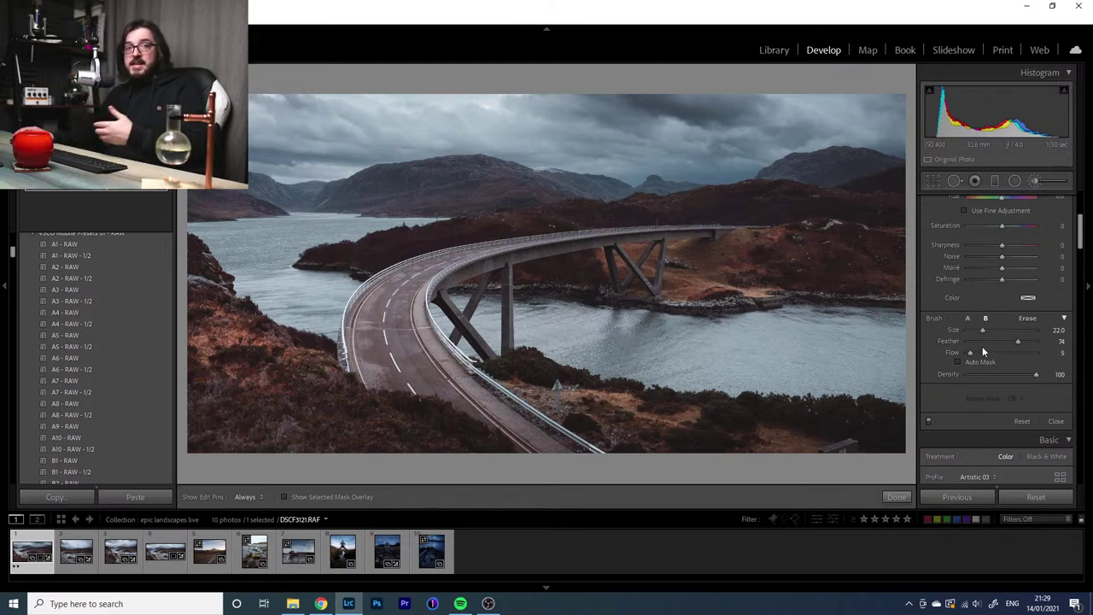
left_click_drag(982, 346, 1036, 350)
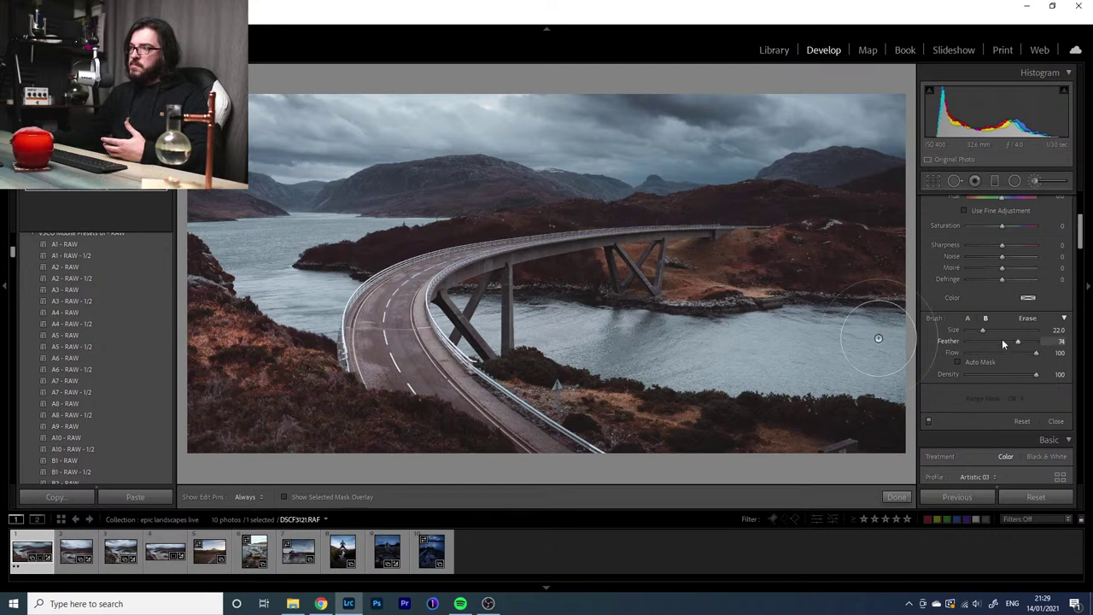
left_click_drag(759, 185, 612, 306)
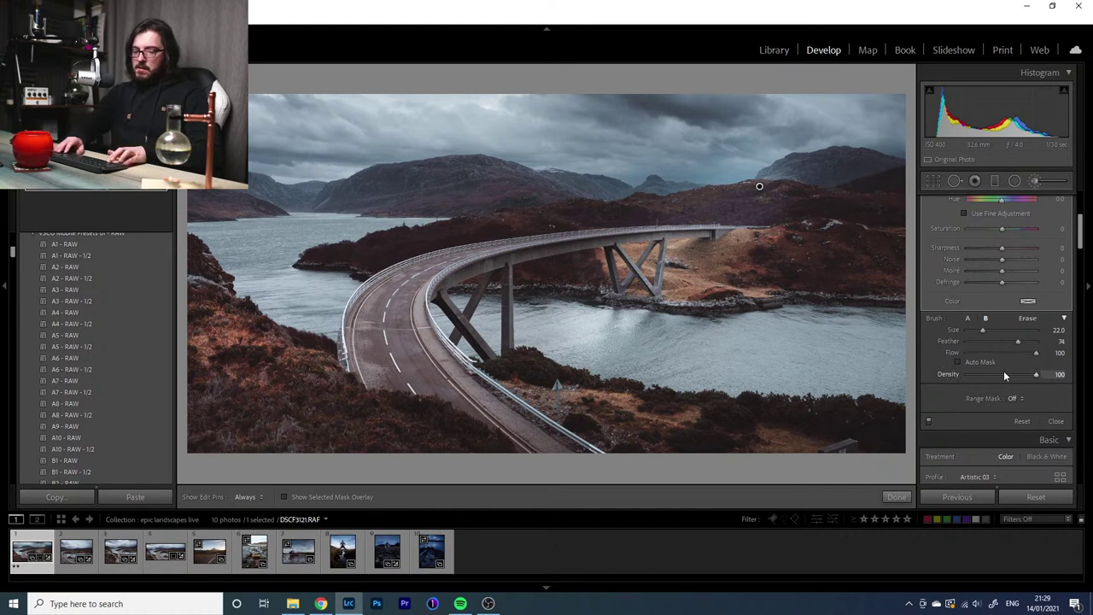
key("ctrl+z")
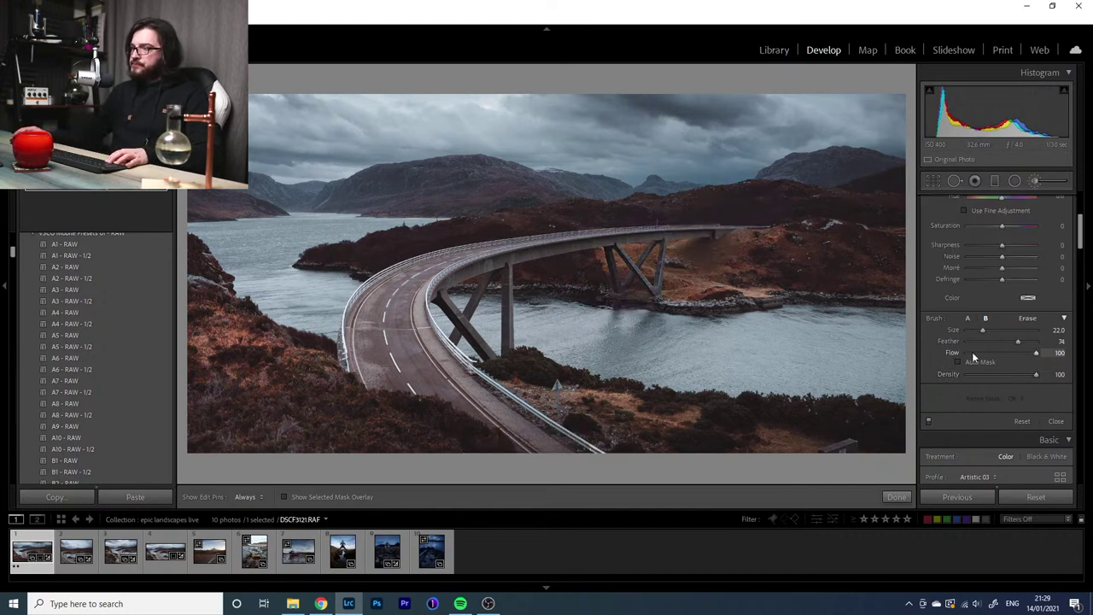
left_click(969, 352)
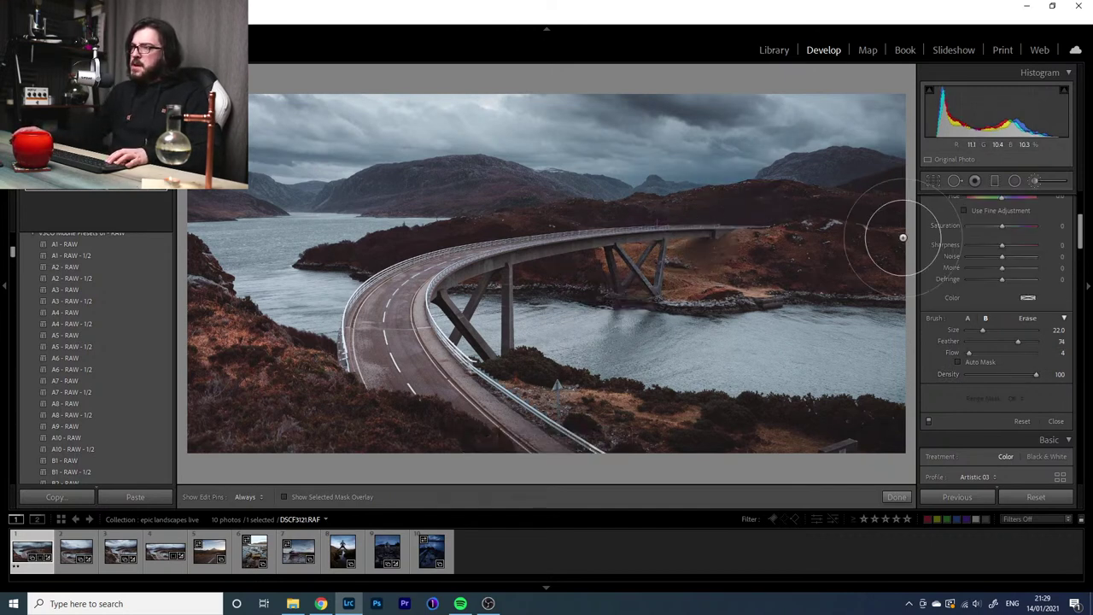
key("h")
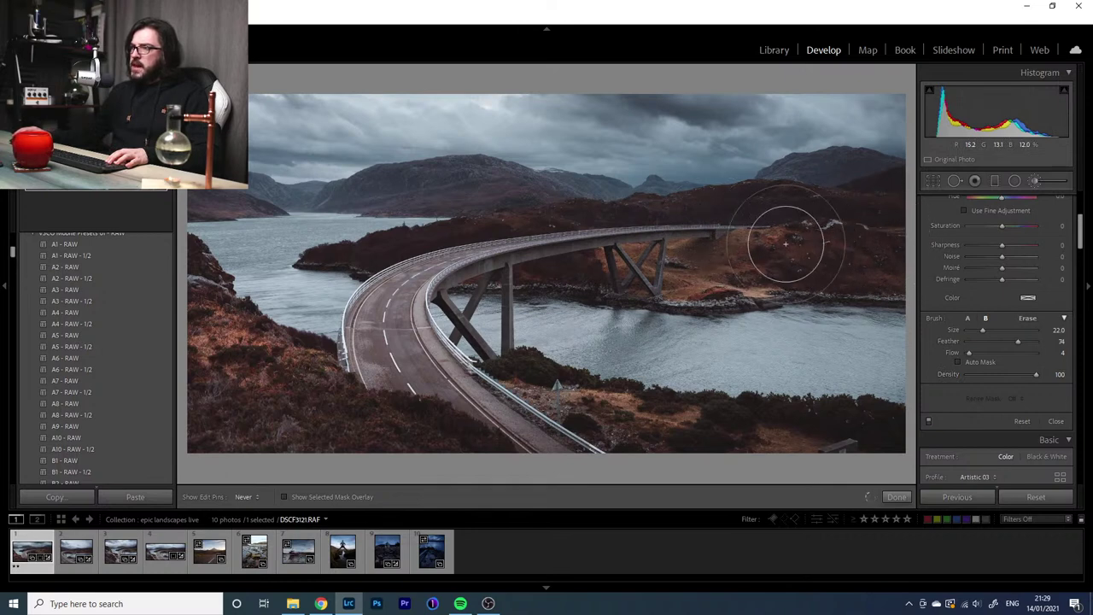
mouse_move(746, 213)
left_mouse_down()
mouse_move(842, 264)
mouse_move(636, 261)
left_mouse_up()
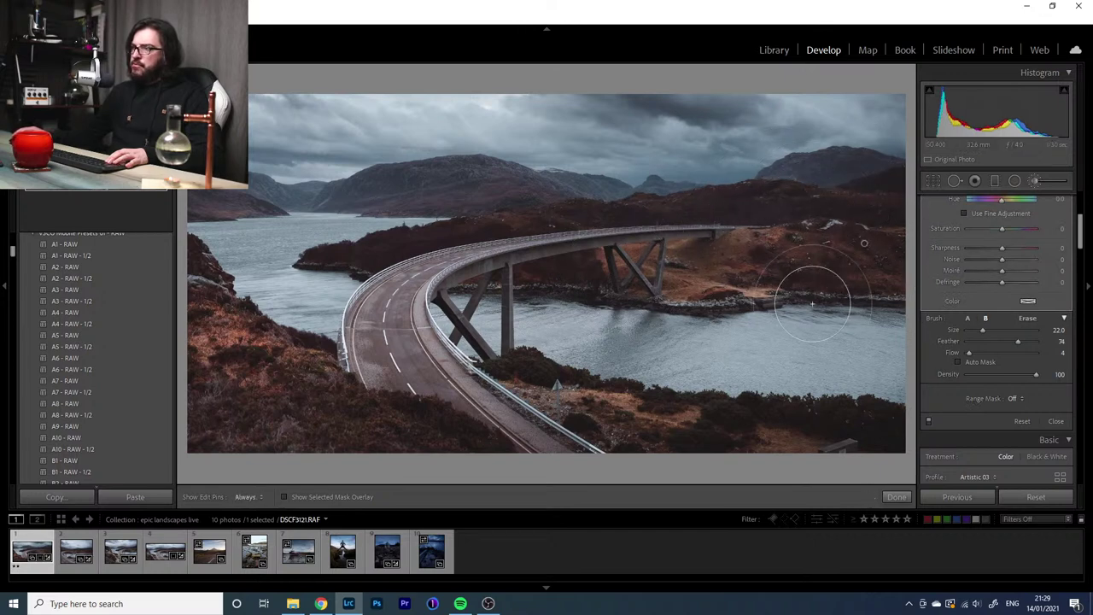
key("h")
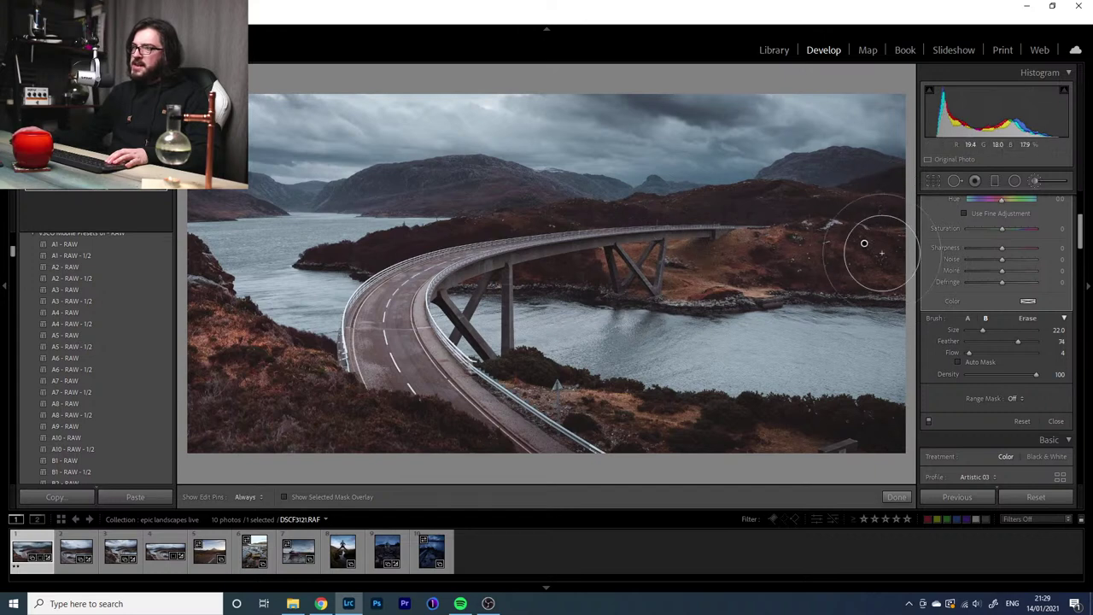
Raise the brushed area's Exposure to +1.24 and Shadows to +24
scroll(1022, 348, "up", 5)
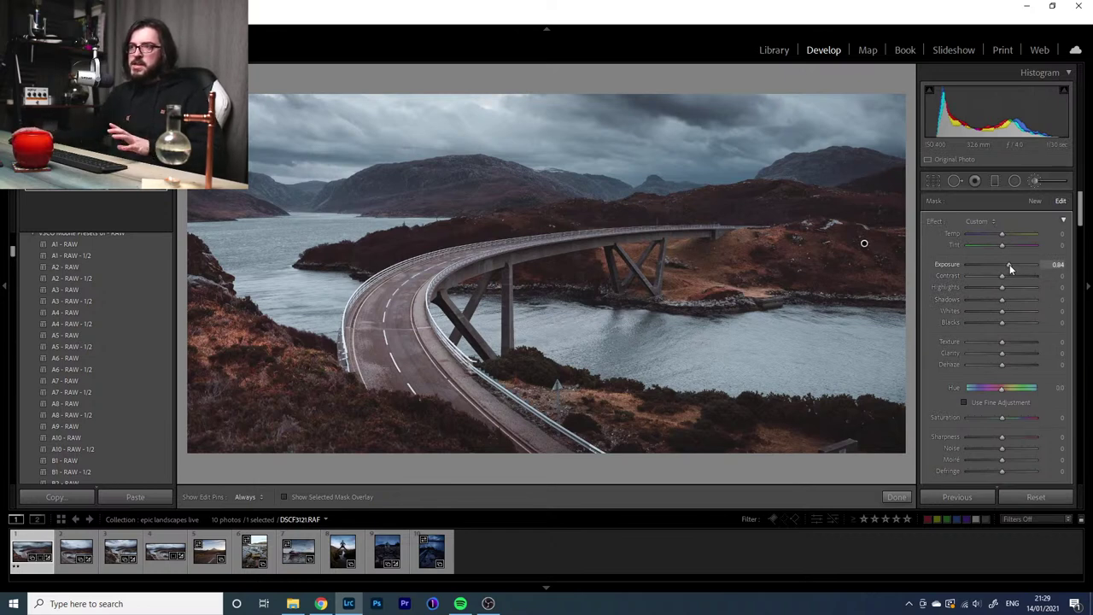
left_click_drag(1011, 266, 1012, 264)
left_click_drag(1003, 303, 1010, 304)
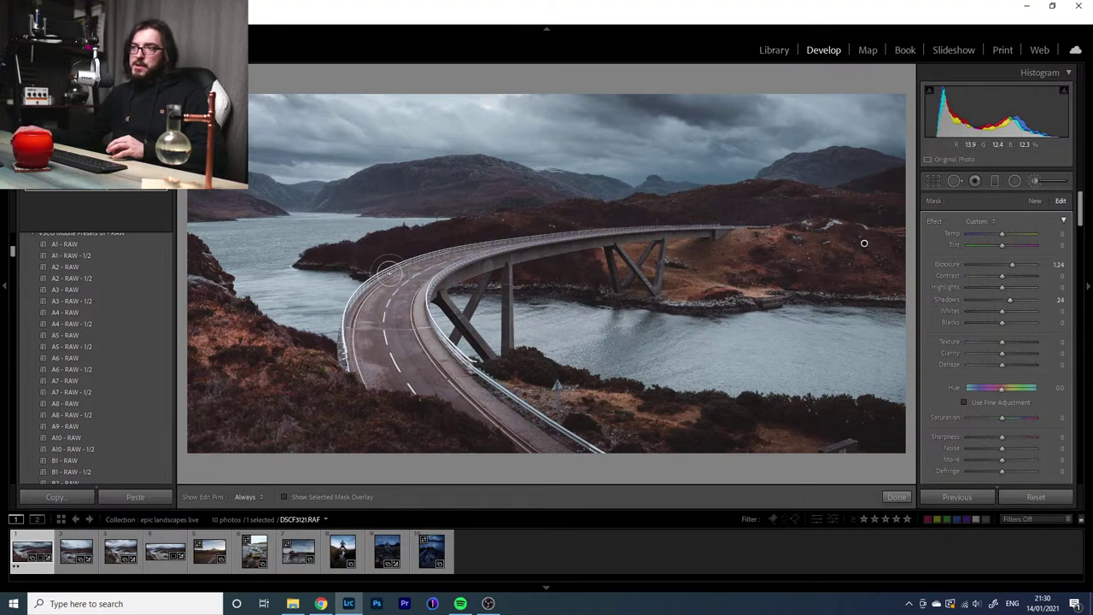
key("h")
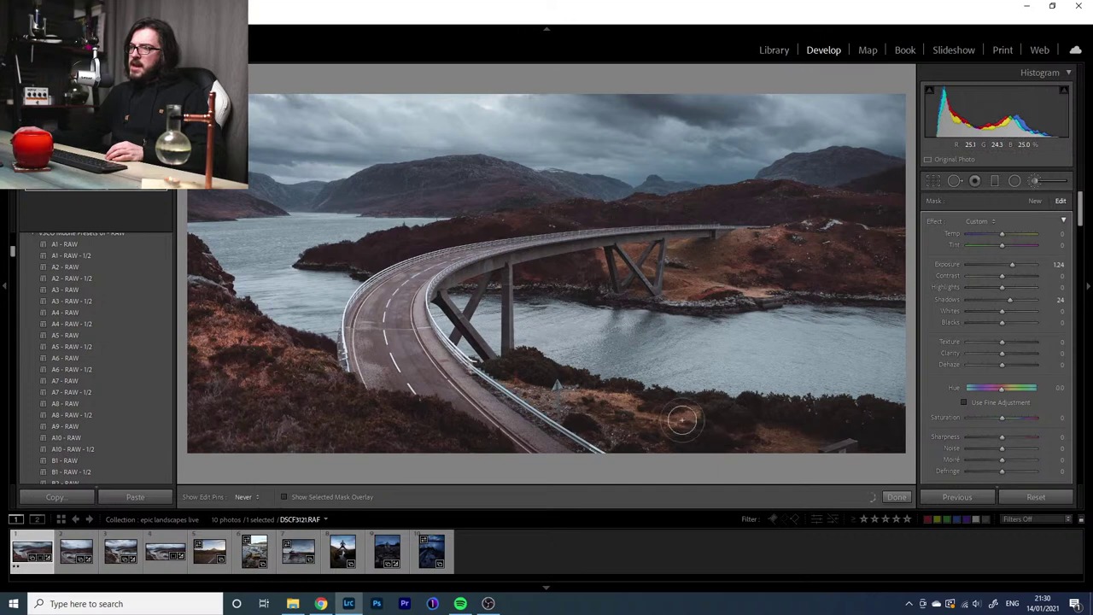
key("h")
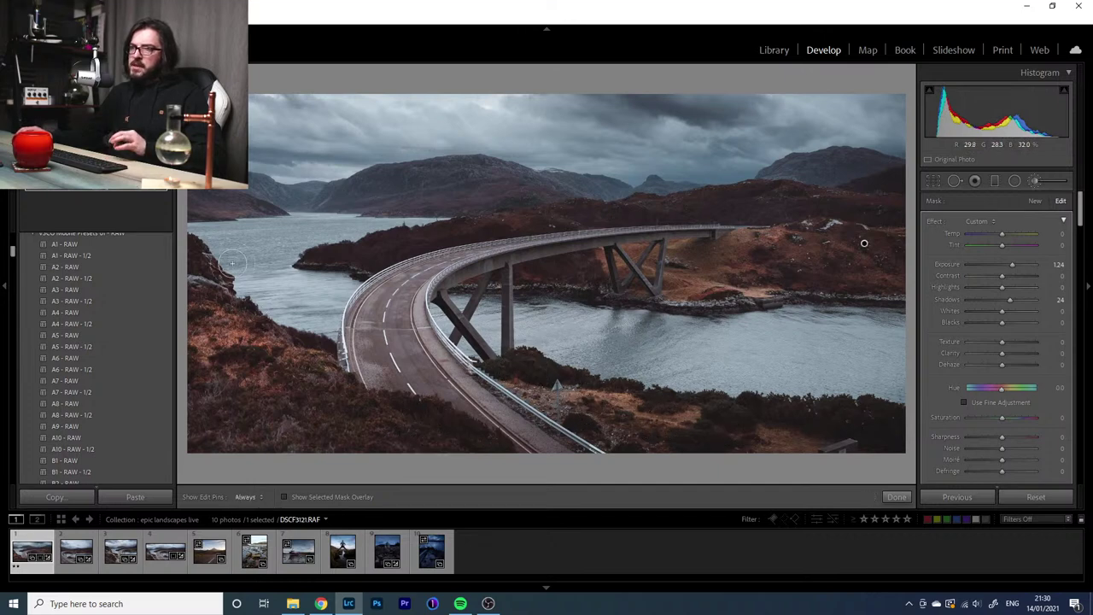
key("h")
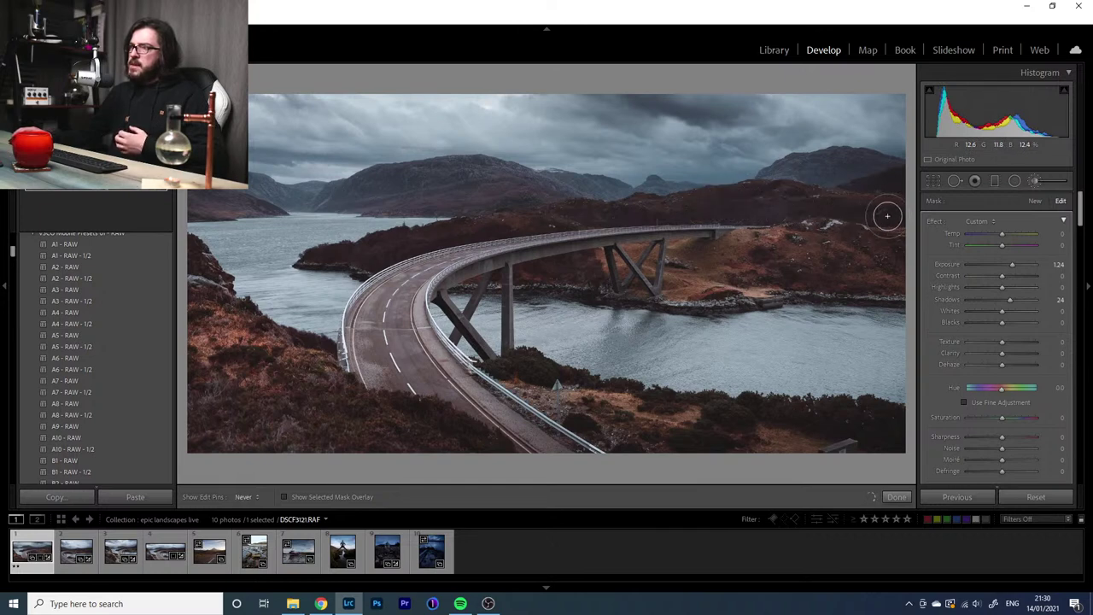
key("h")
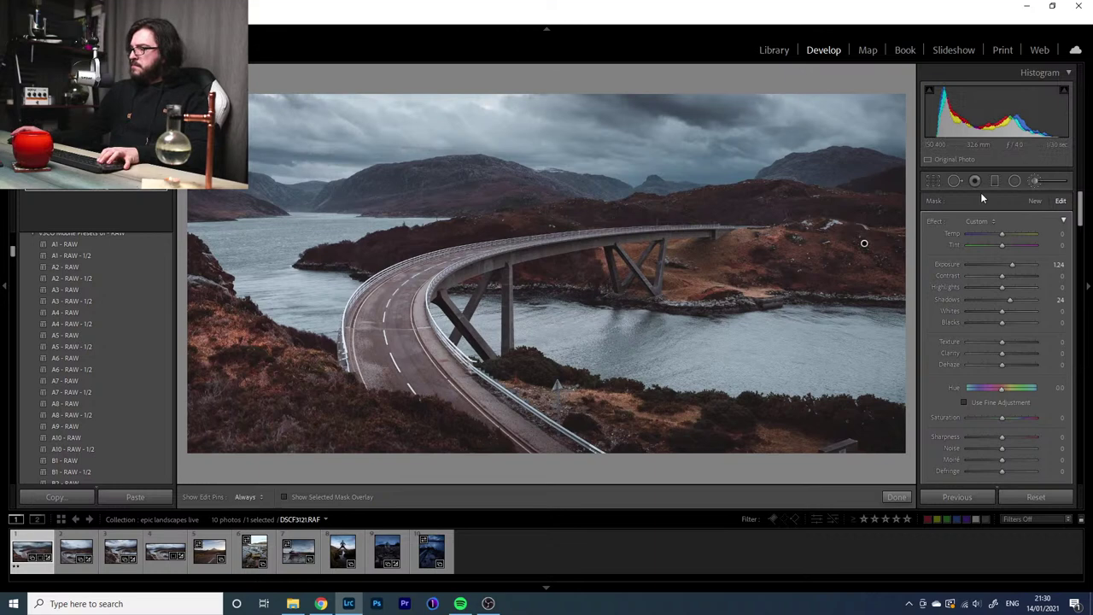
Close the Adjustment Brush and compare DSCF3121.RAF against its original in Before/After
left_click(1035, 181)
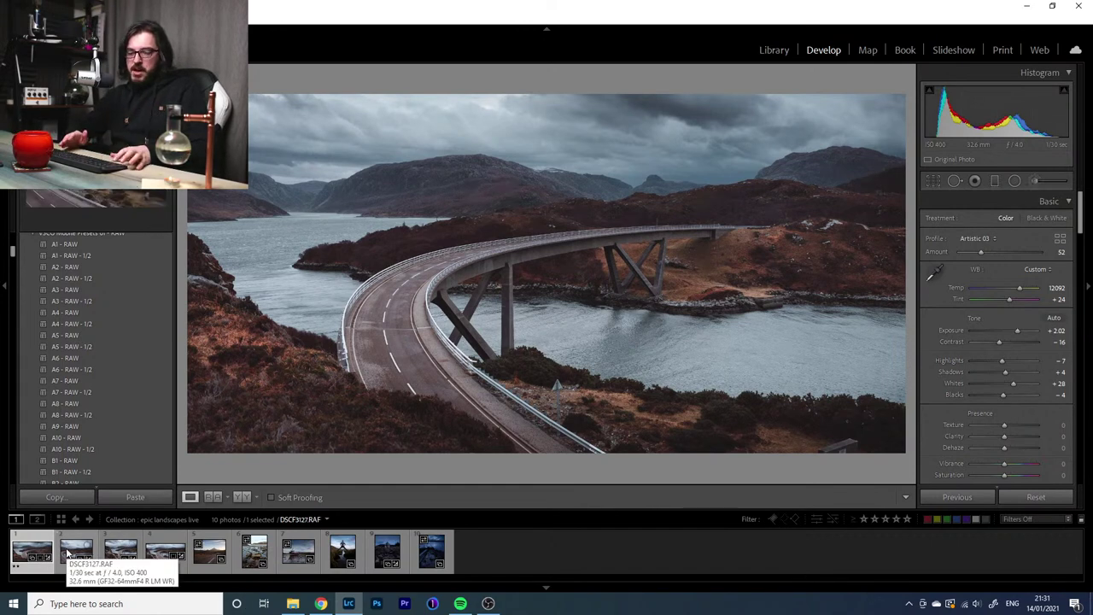
key("backslash")
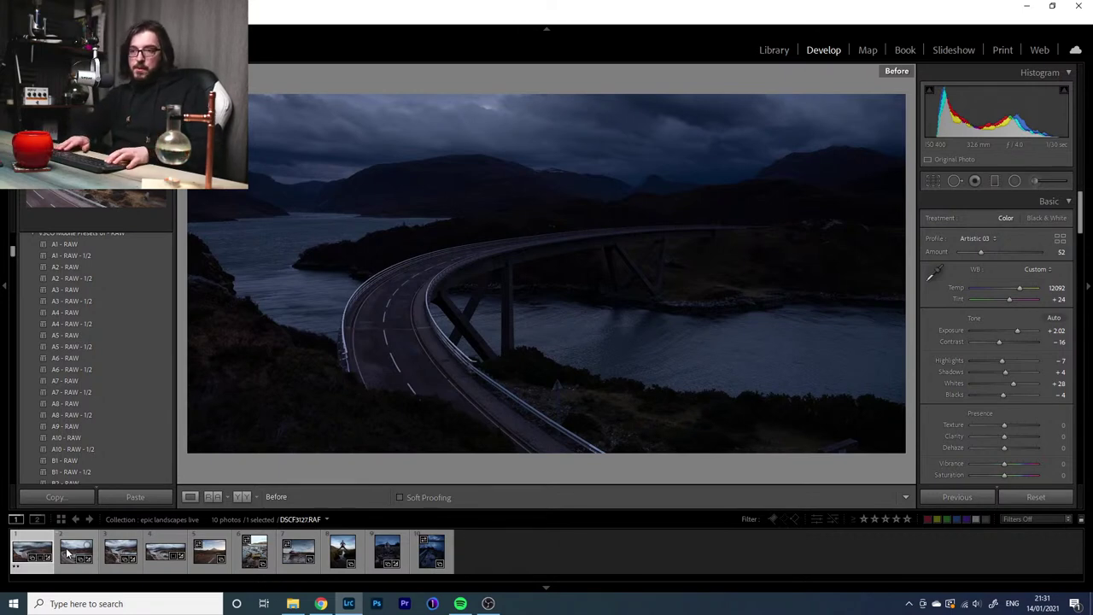
left_click(68, 553)
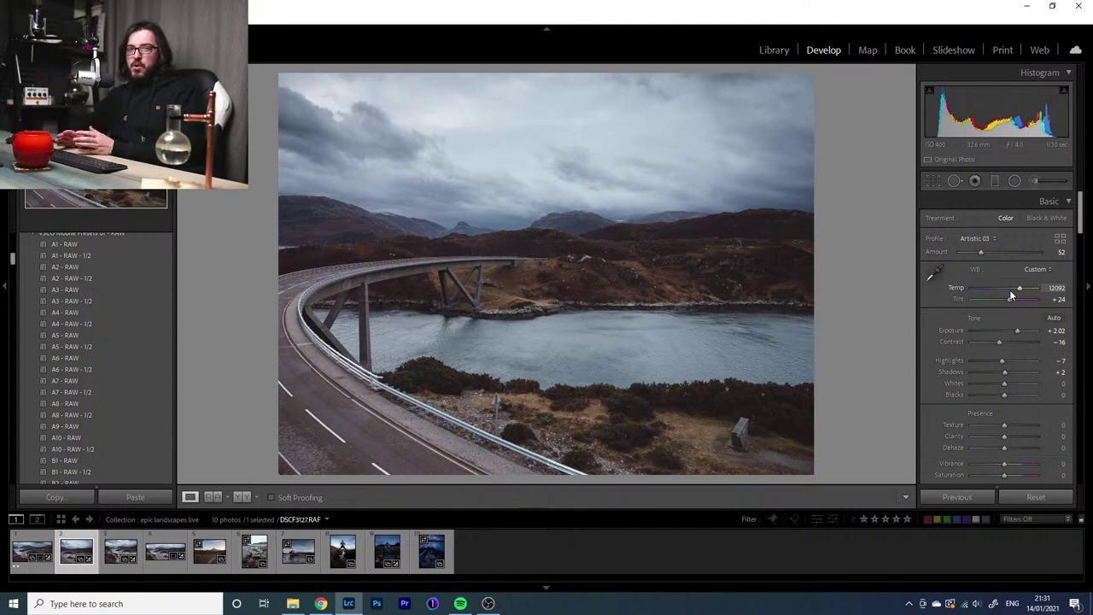
key("Left")
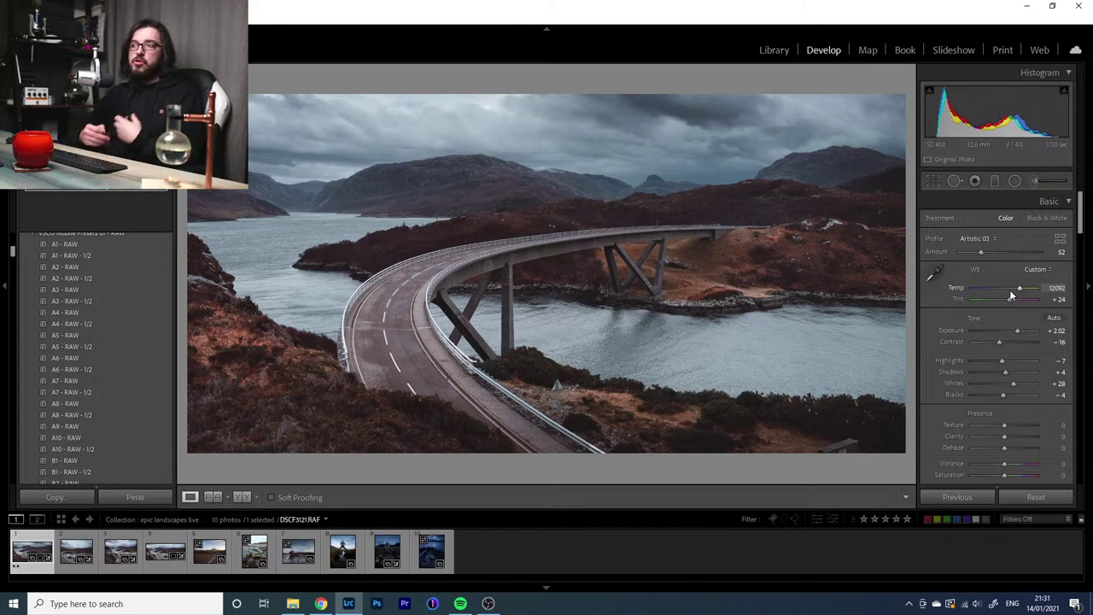
scroll(1050, 388, "down", 5)
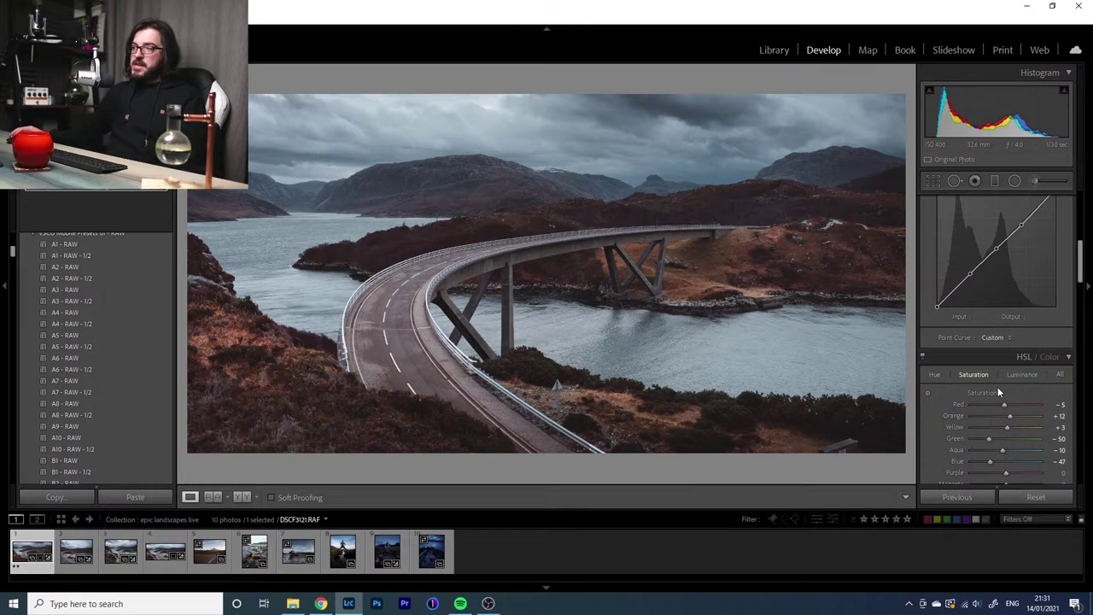
scroll(998, 386, "up", 5)
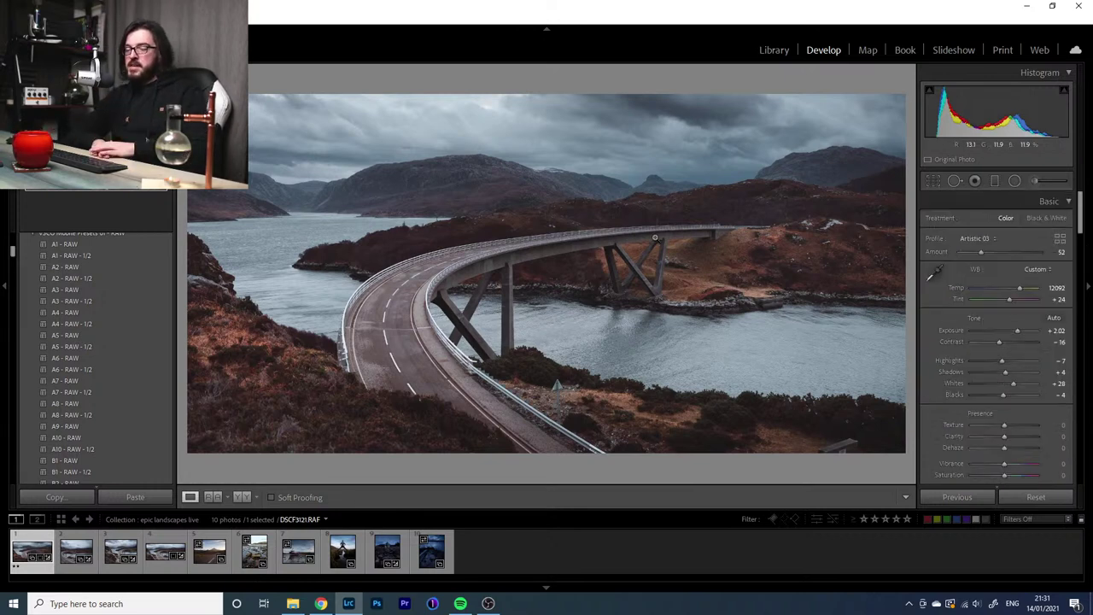
key("backslash")
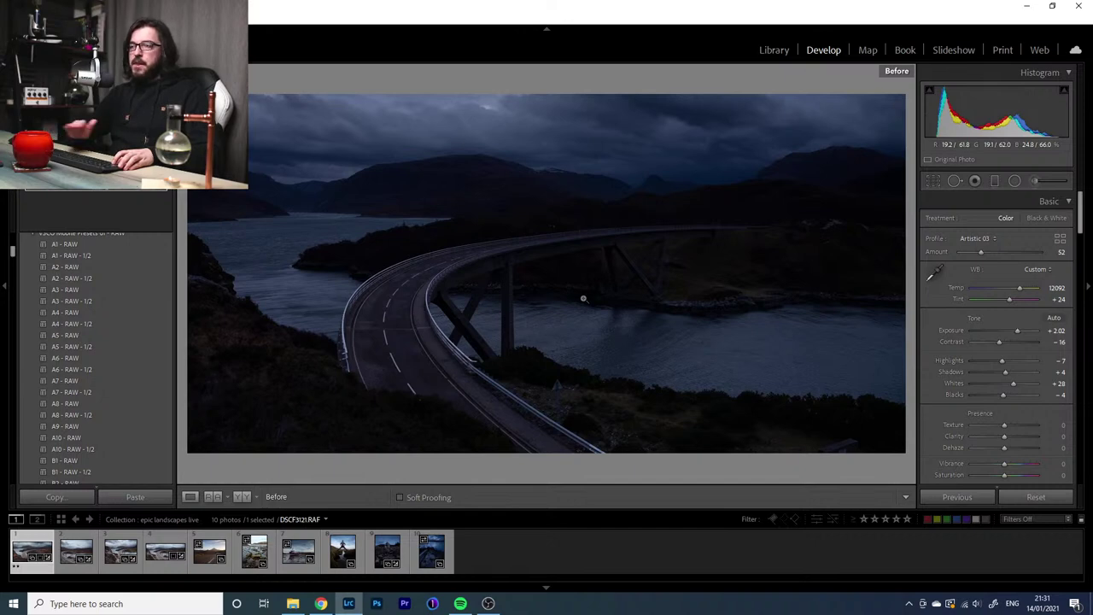
key("backslash")
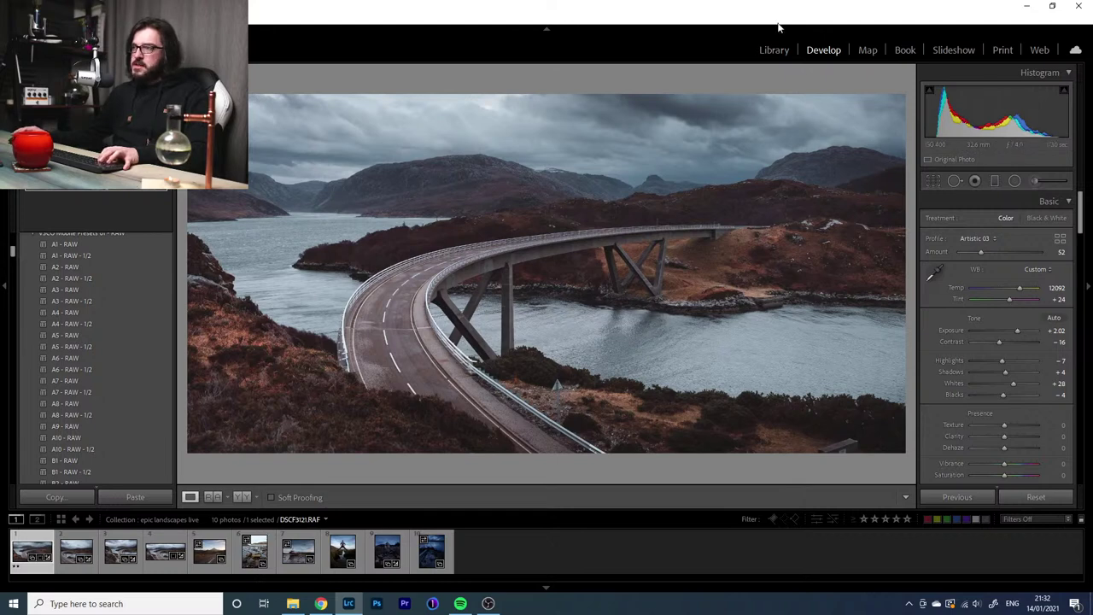
In Library, browse the Porsche Scotland 18 collection and view the Porsche-on-bridge photo at full size
left_click(774, 51)
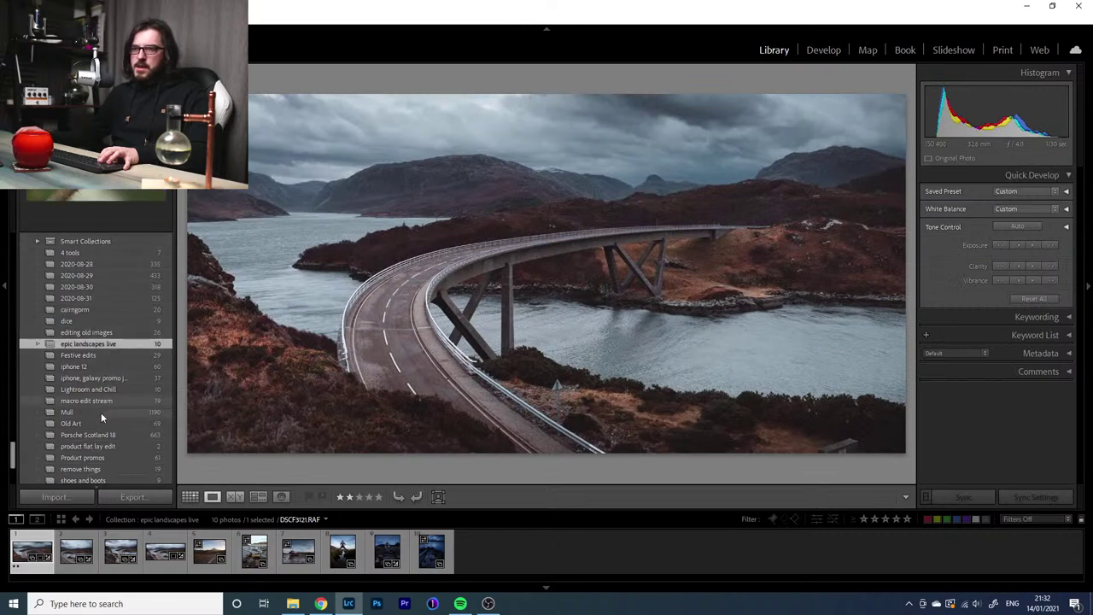
left_click(88, 435)
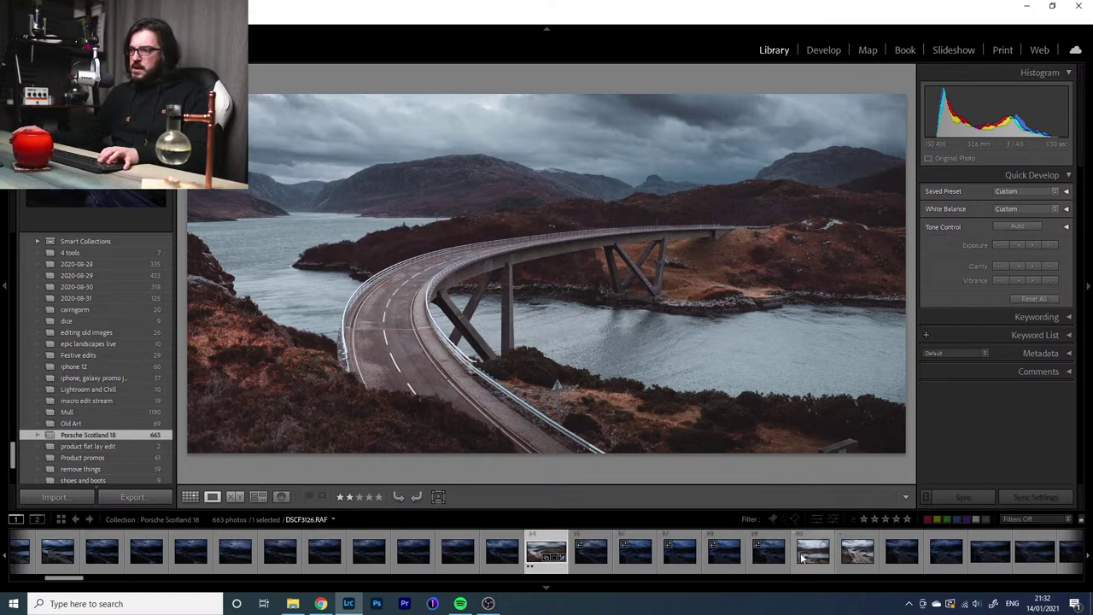
scroll(532, 559, "down", 5)
scroll(418, 551, "down", 6)
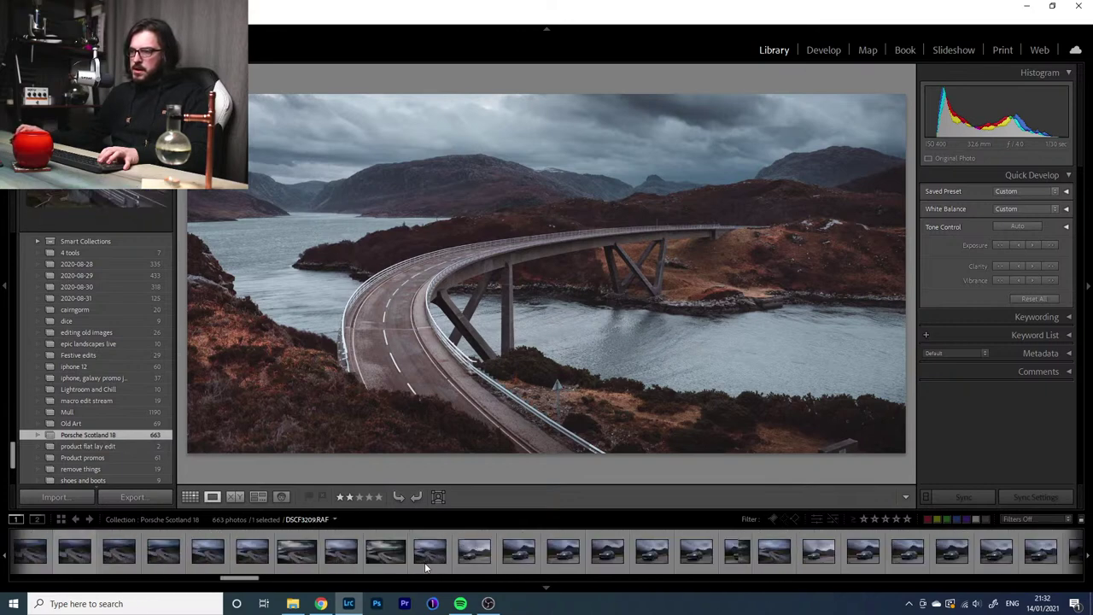
left_click(421, 551)
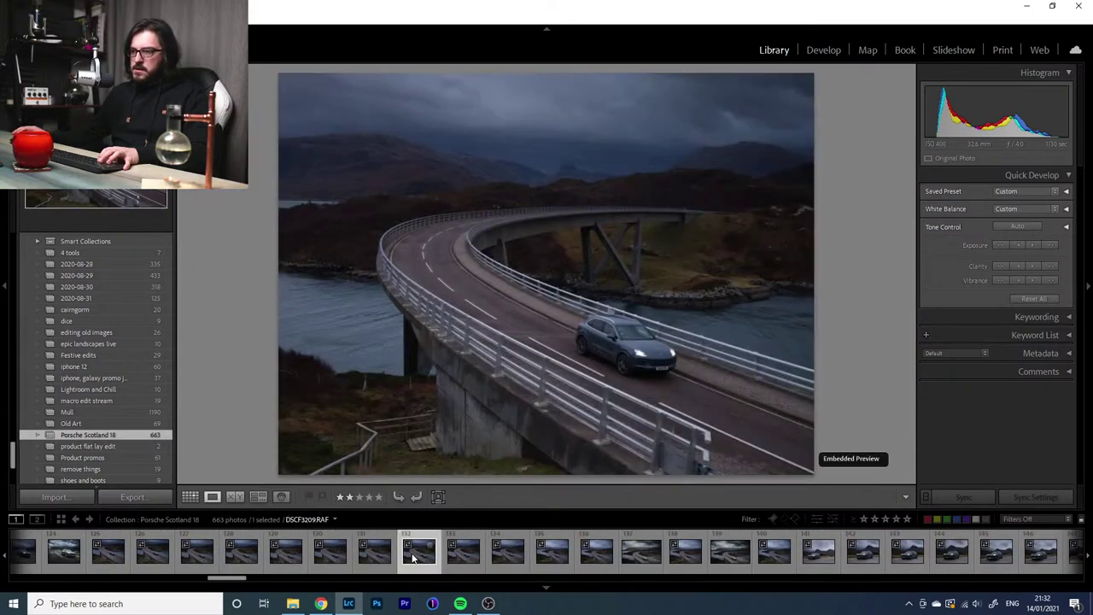
left_click(631, 346)
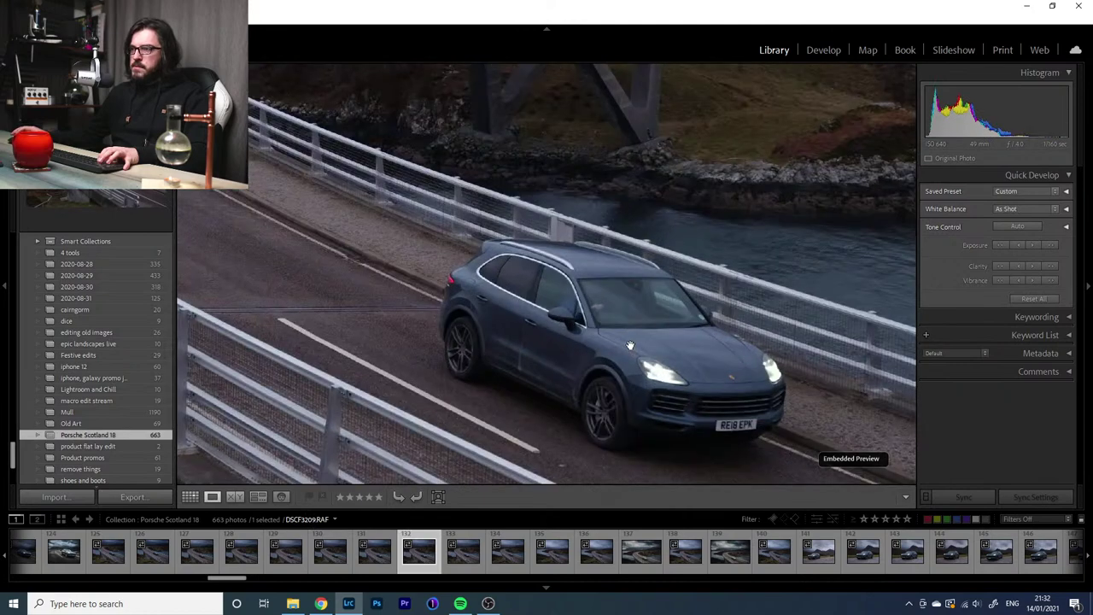
left_click(594, 335)
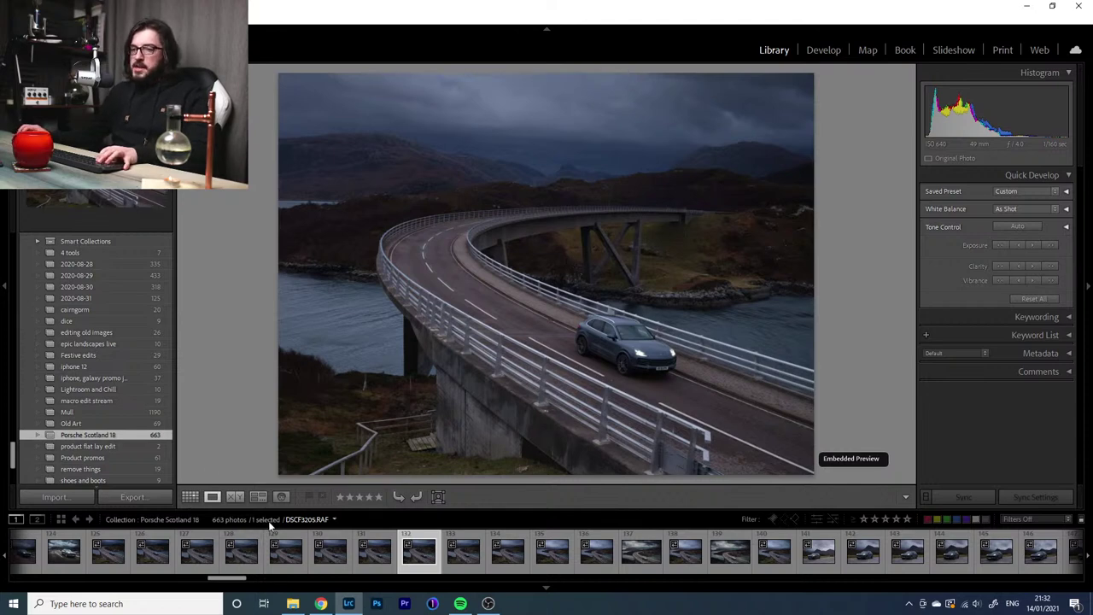
View the Porsche photo under the pink sky, then open the 'epic landscapes live' collection
scroll(256, 523, "up", 3)
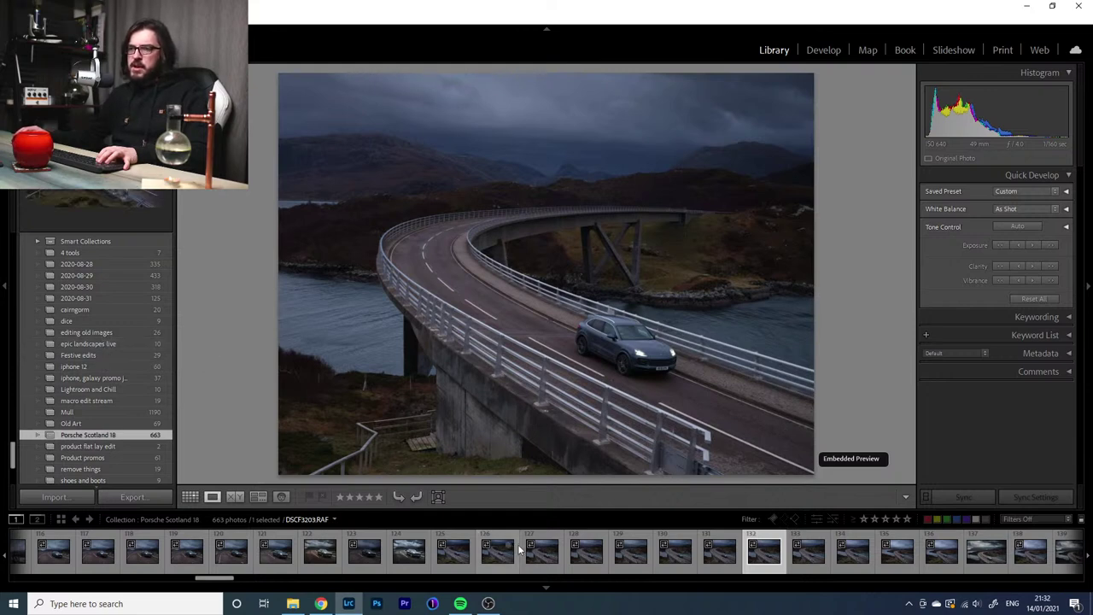
scroll(622, 554, "down", 5)
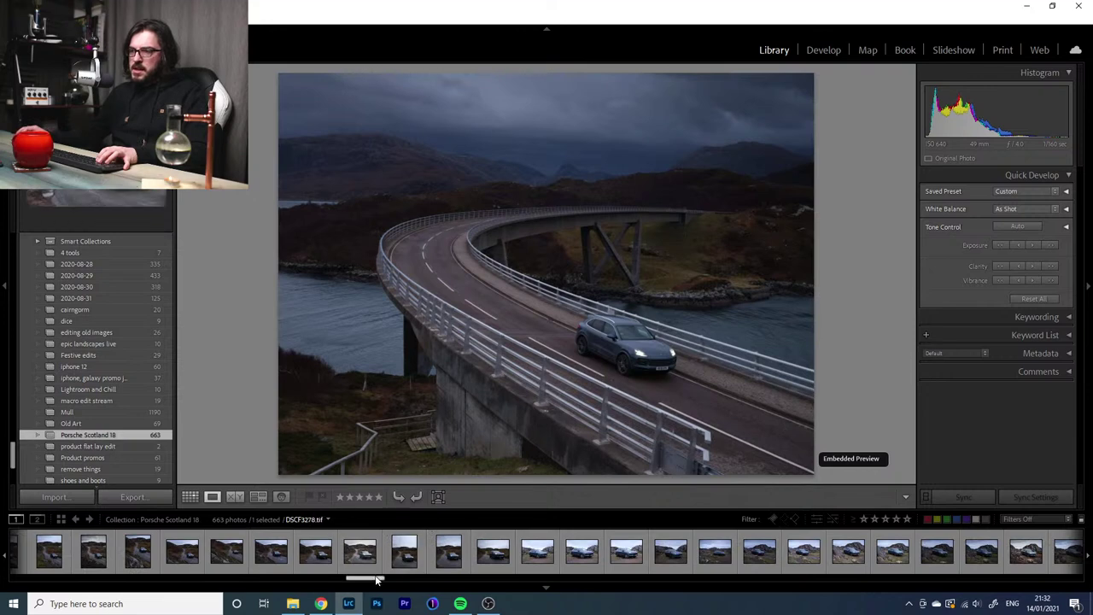
left_click_drag(323, 579, 544, 598)
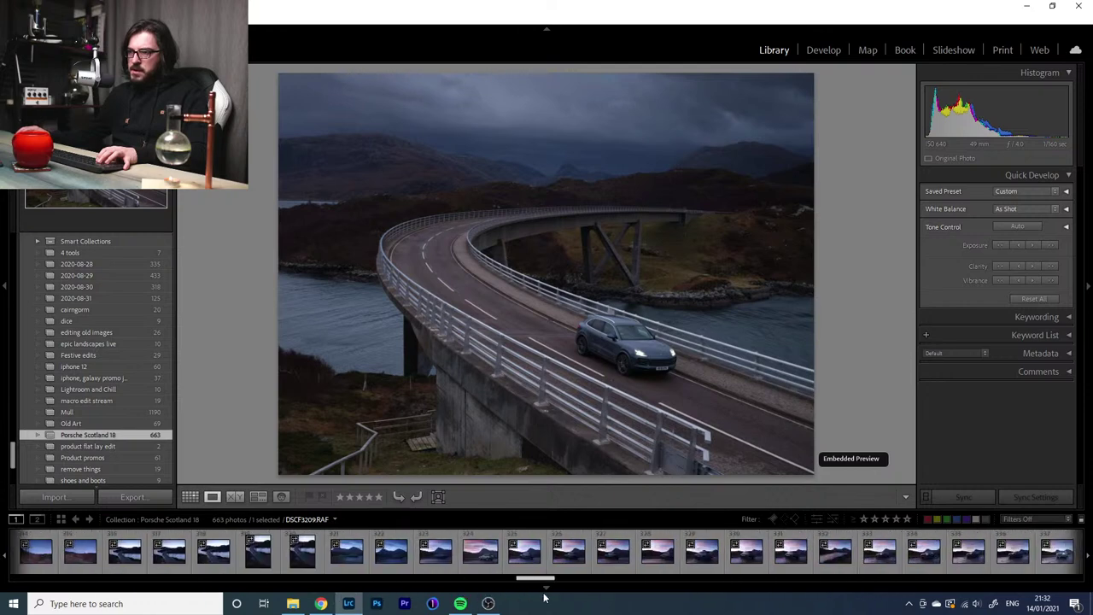
scroll(590, 582, "up", 5)
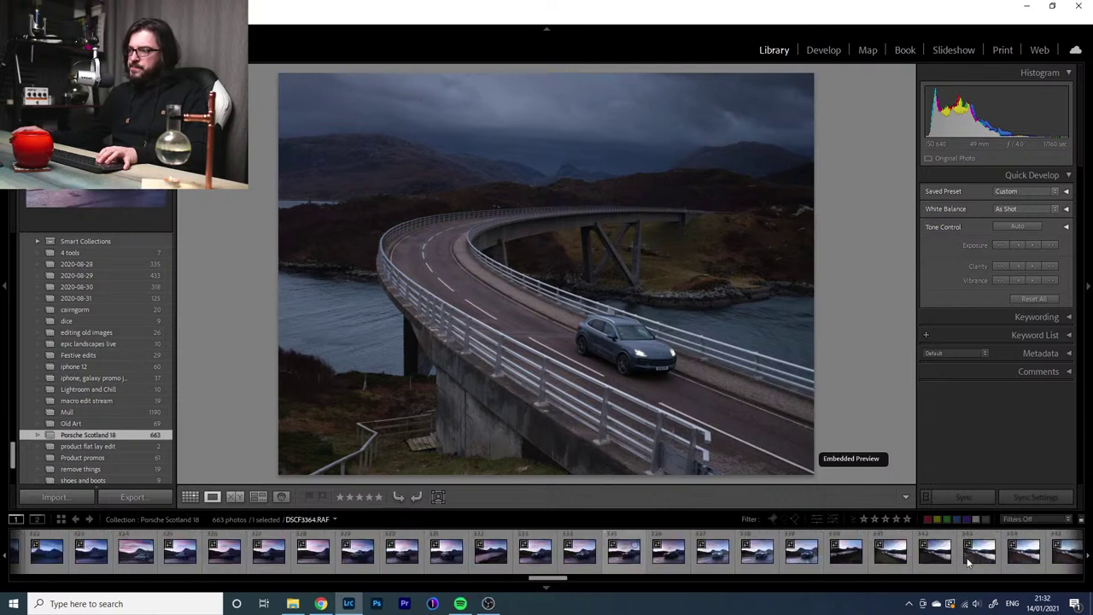
left_click(825, 557)
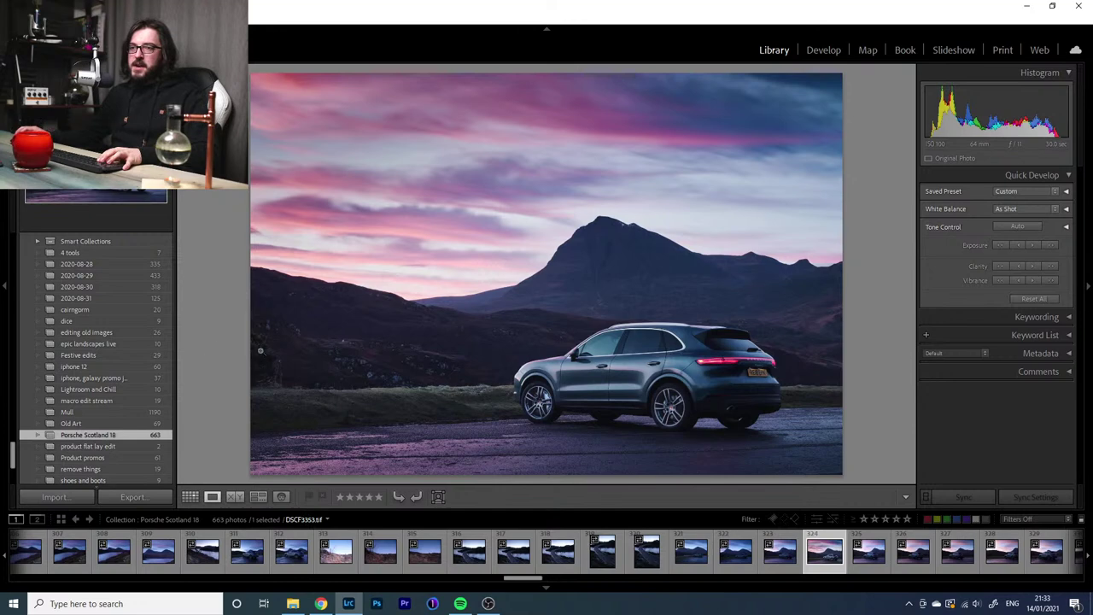
left_click(105, 344)
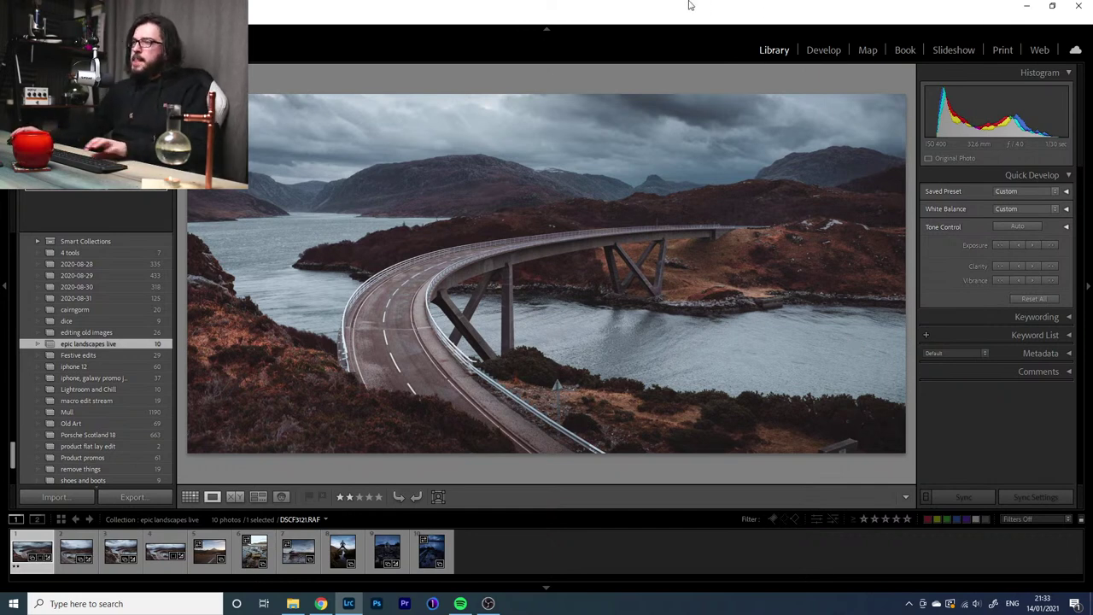
In Develop, raise Blacks from −4 to +5 and compare Before/After
left_click(822, 53)
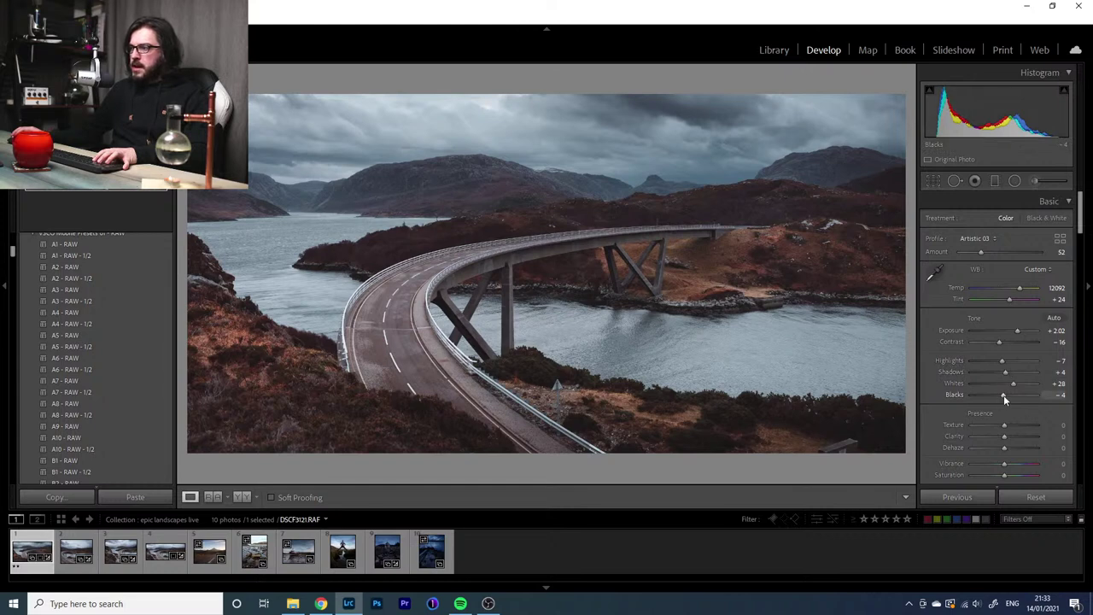
left_click_drag(1003, 395, 1006, 396)
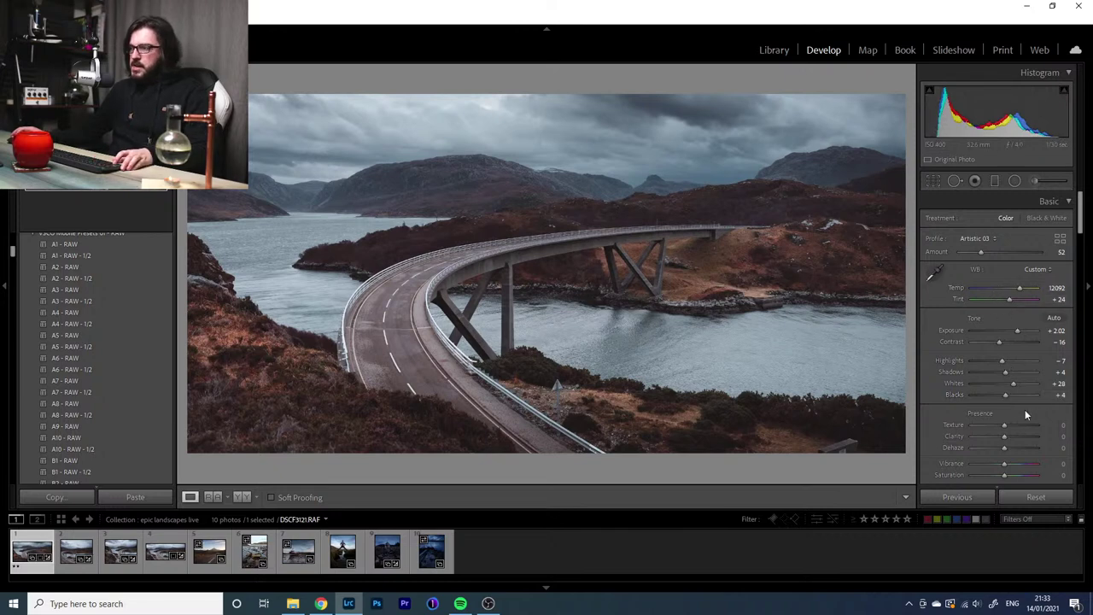
mouse_move(1007, 394)
left_mouse_down()
mouse_move(1020, 397)
mouse_move(1006, 398)
left_mouse_up()
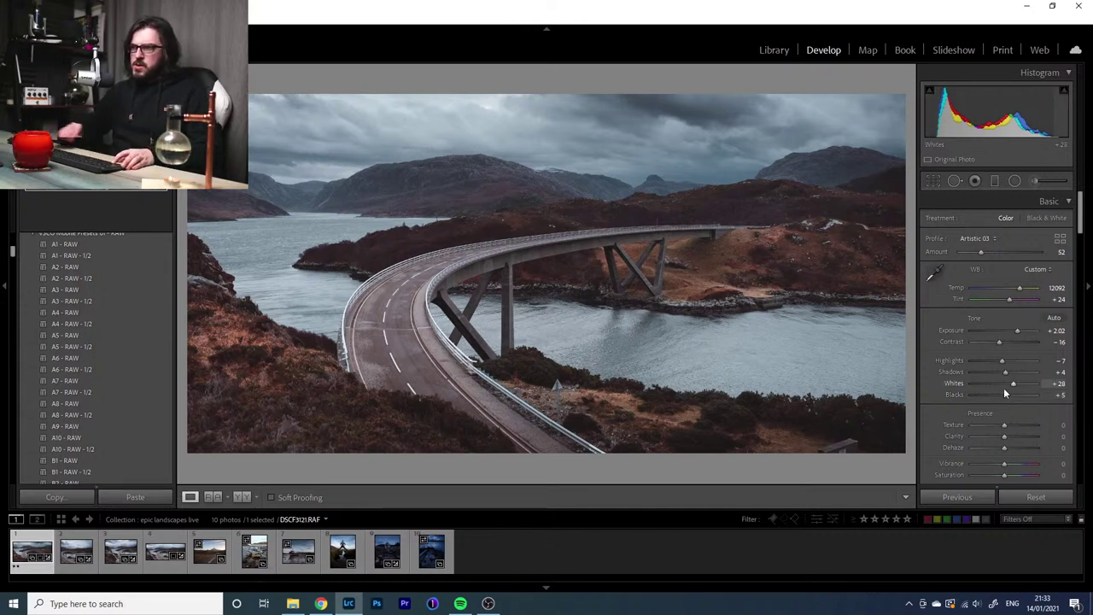
key("backslash")
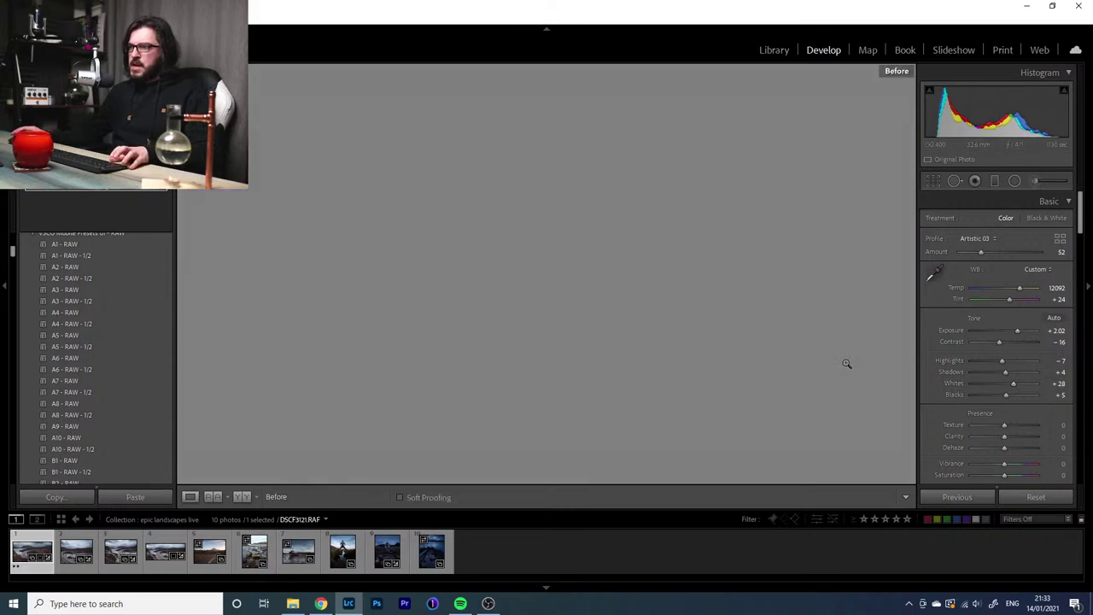
key("backslash")
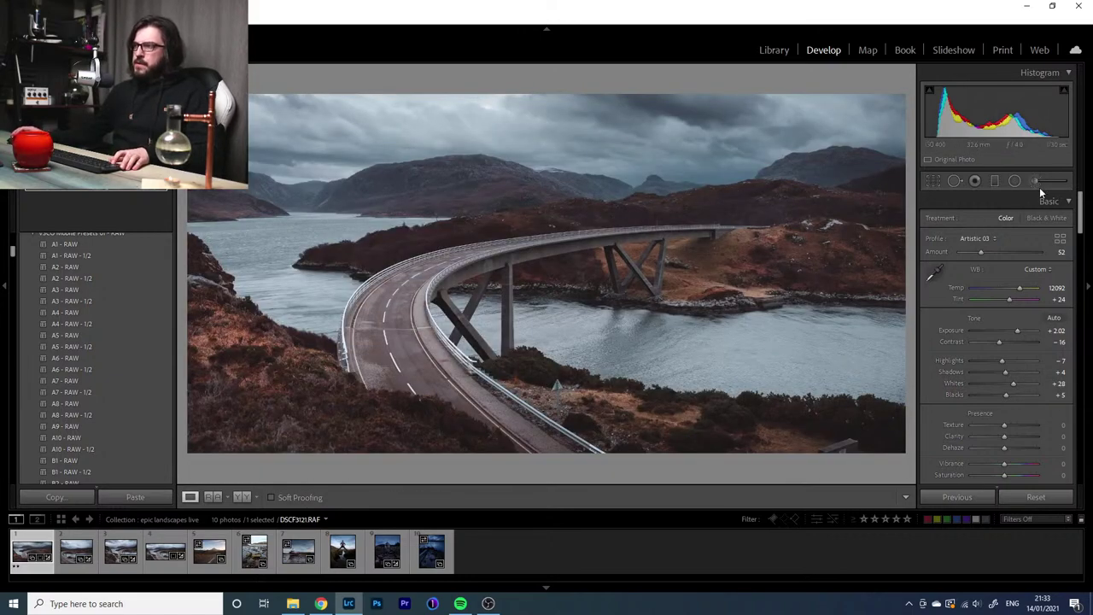
Set a new Adjustment Brush to Exposure 0.30, Whites 53 and Clarity 23
left_click(1035, 182)
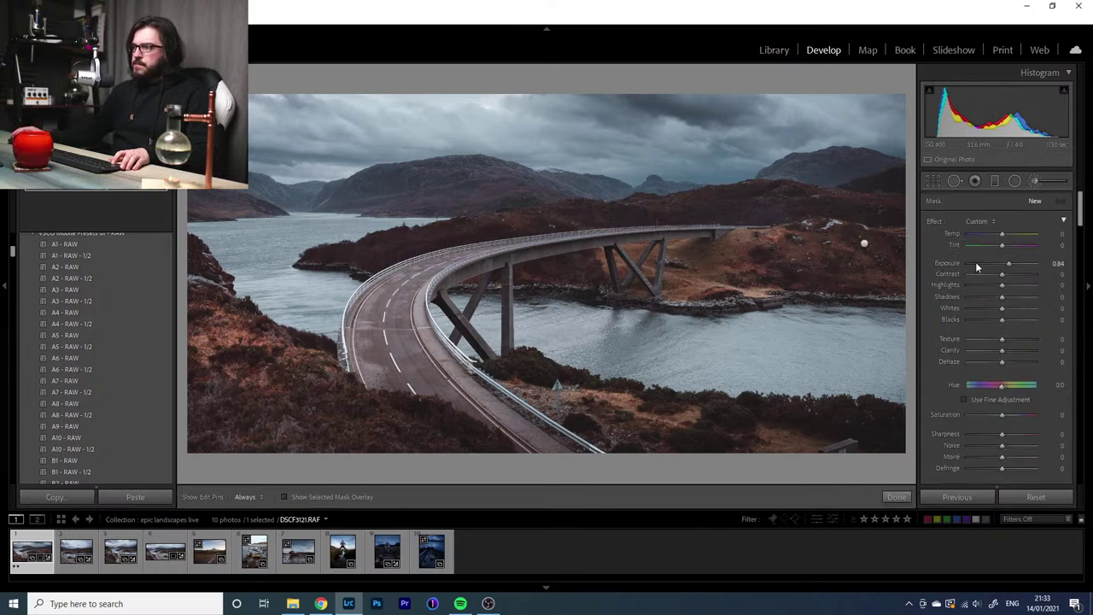
left_click_drag(1007, 264, 1004, 265)
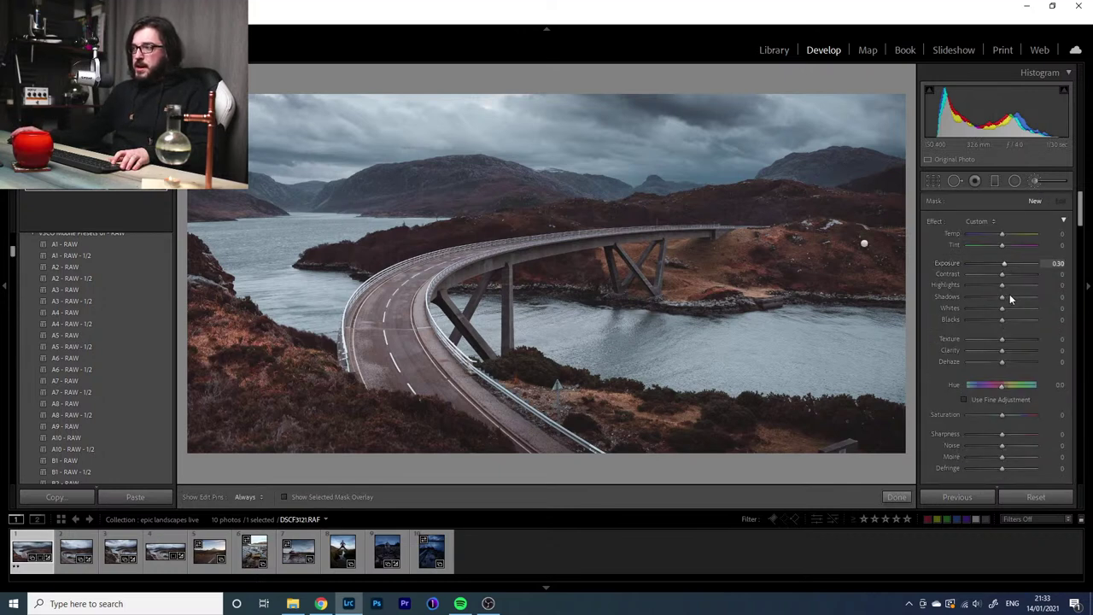
left_click_drag(1008, 308, 1017, 309)
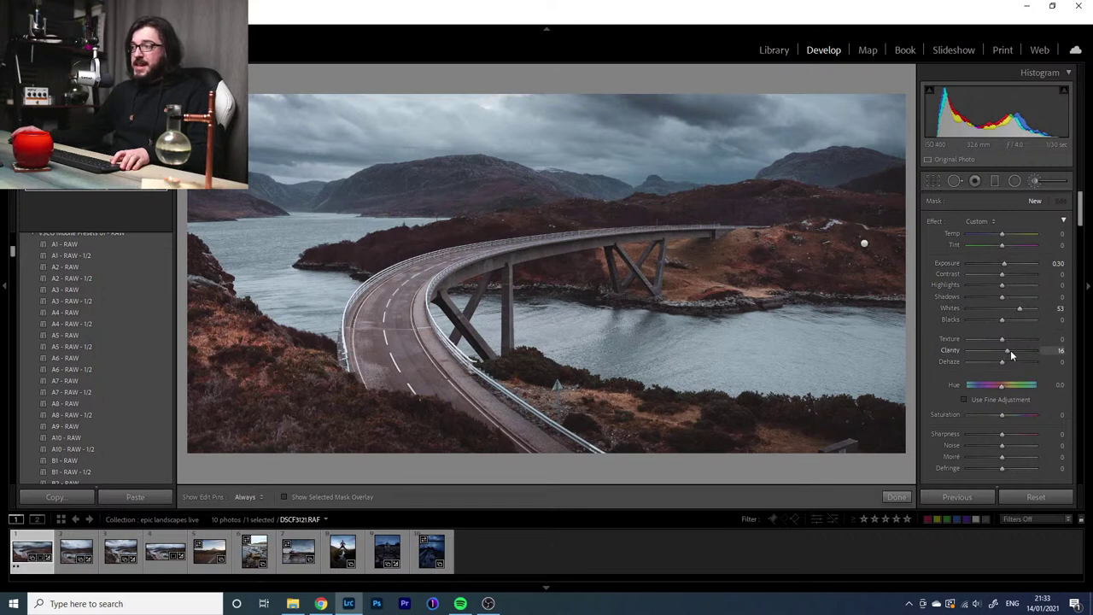
left_click_drag(1010, 350, 1013, 350)
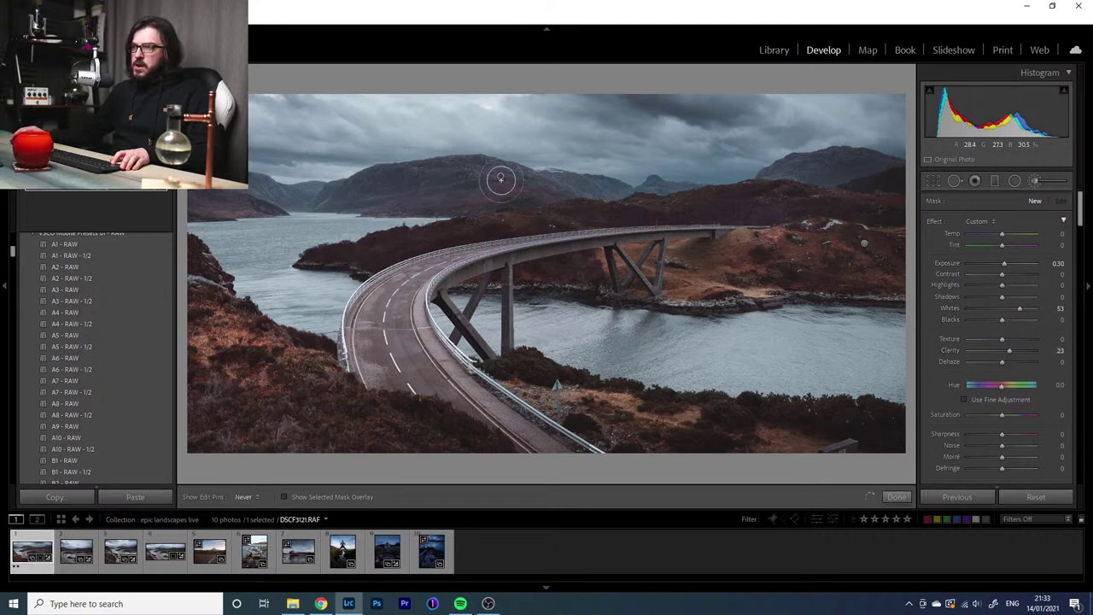
mouse_move(501, 178)
left_mouse_down()
mouse_move(433, 180)
mouse_move(492, 174)
left_mouse_up()
scroll(983, 354, "down", 3)
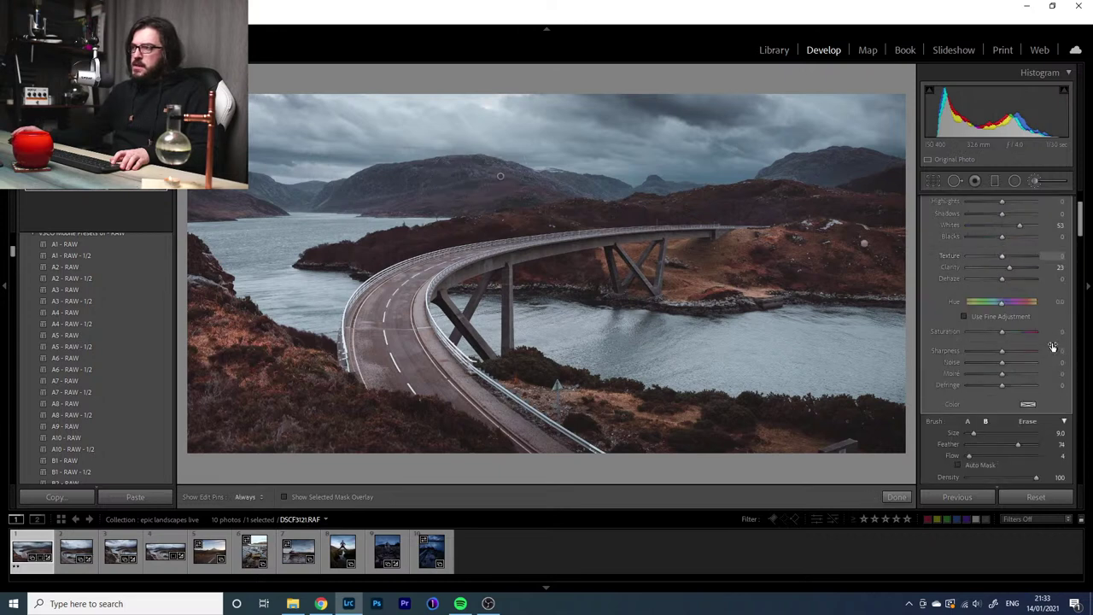
scroll(1053, 346, "down", 3)
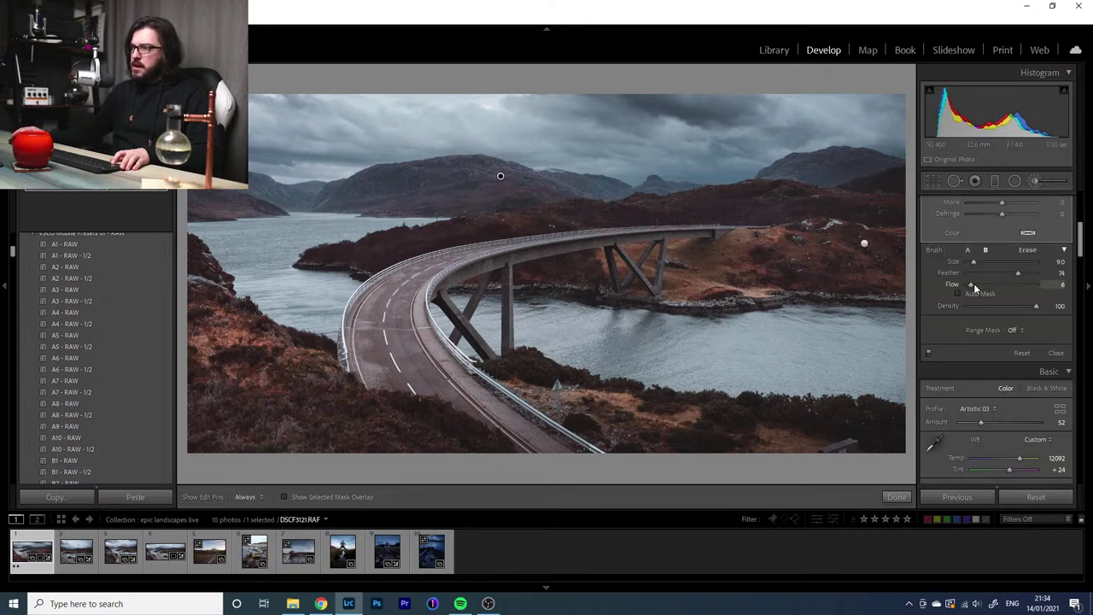
Paint the adjustment across the sky and mountains, toggling it on and off to compare
key("h")
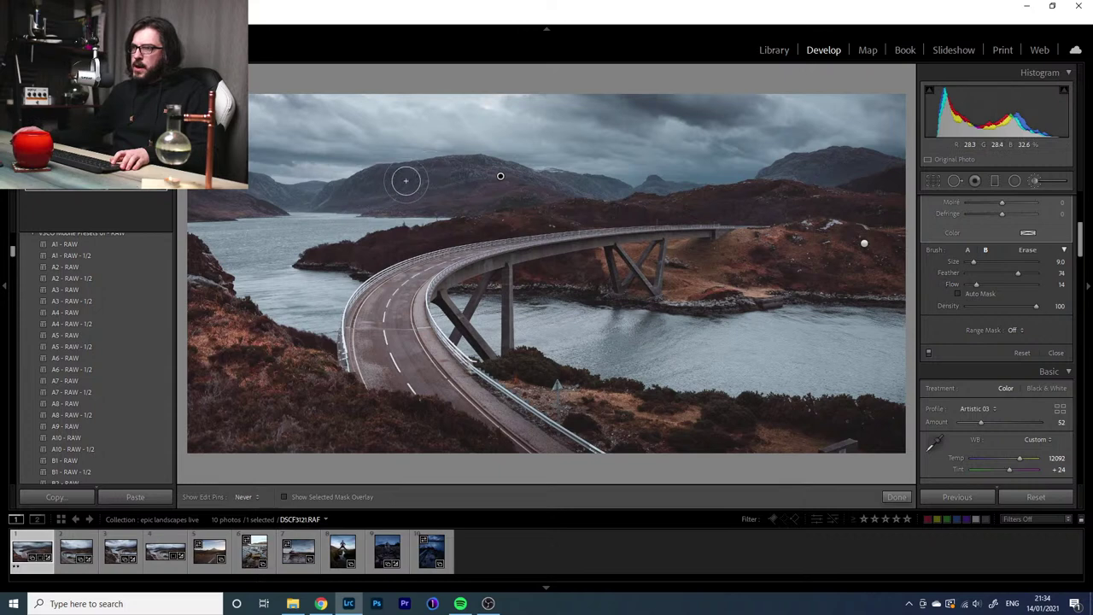
mouse_move(491, 175)
left_mouse_down()
mouse_move(446, 166)
mouse_move(524, 183)
mouse_move(379, 188)
mouse_move(438, 179)
mouse_move(487, 214)
left_mouse_up()
key("h")
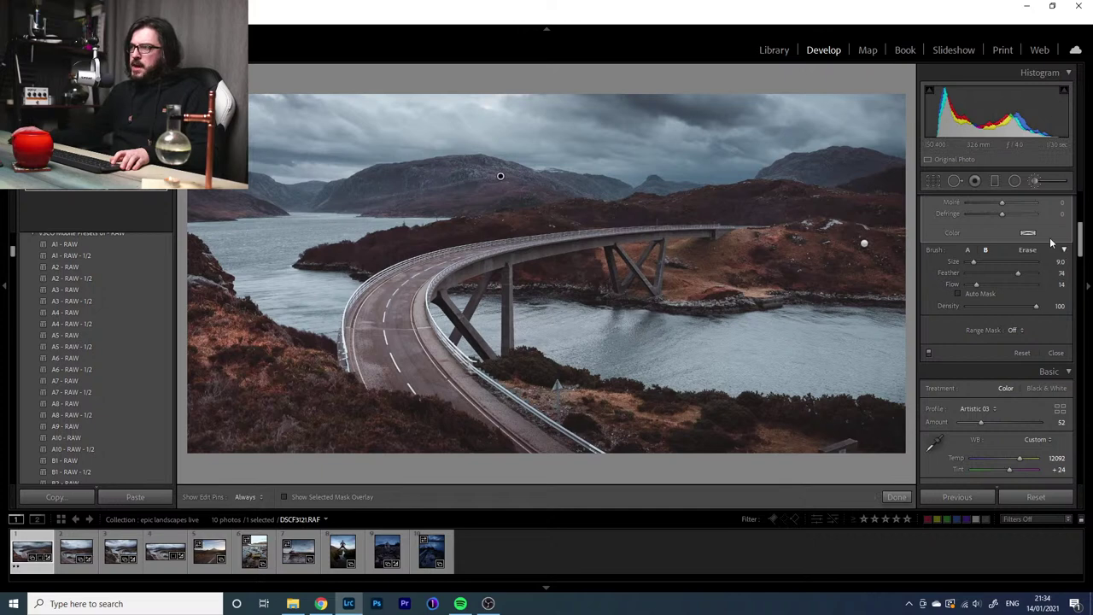
left_click(930, 354)
left_click(930, 354)
left_click(930, 354)
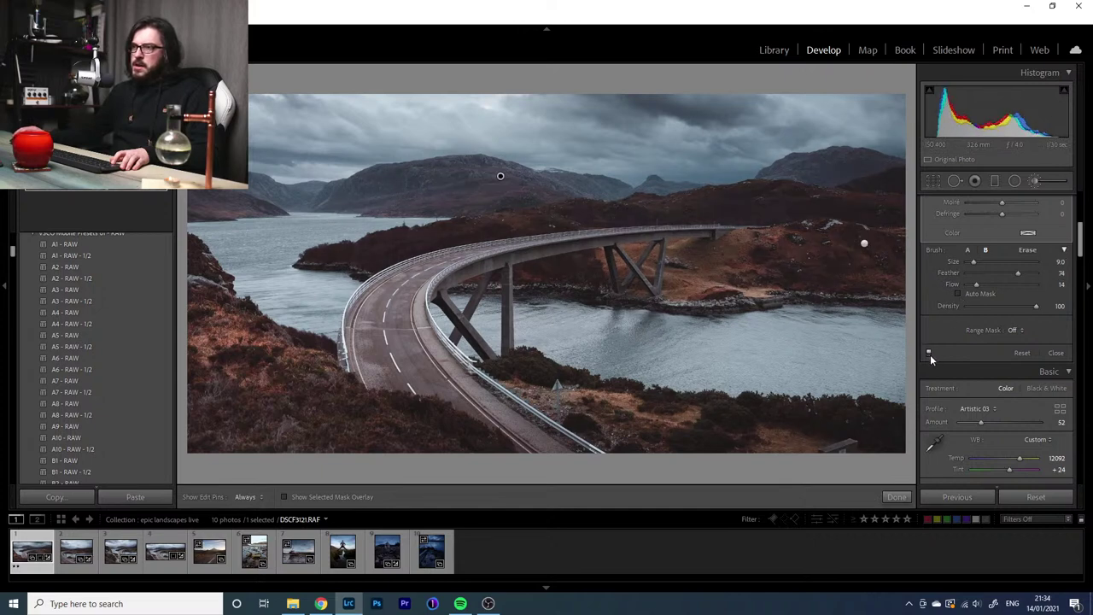
left_click(930, 353)
left_click(930, 354)
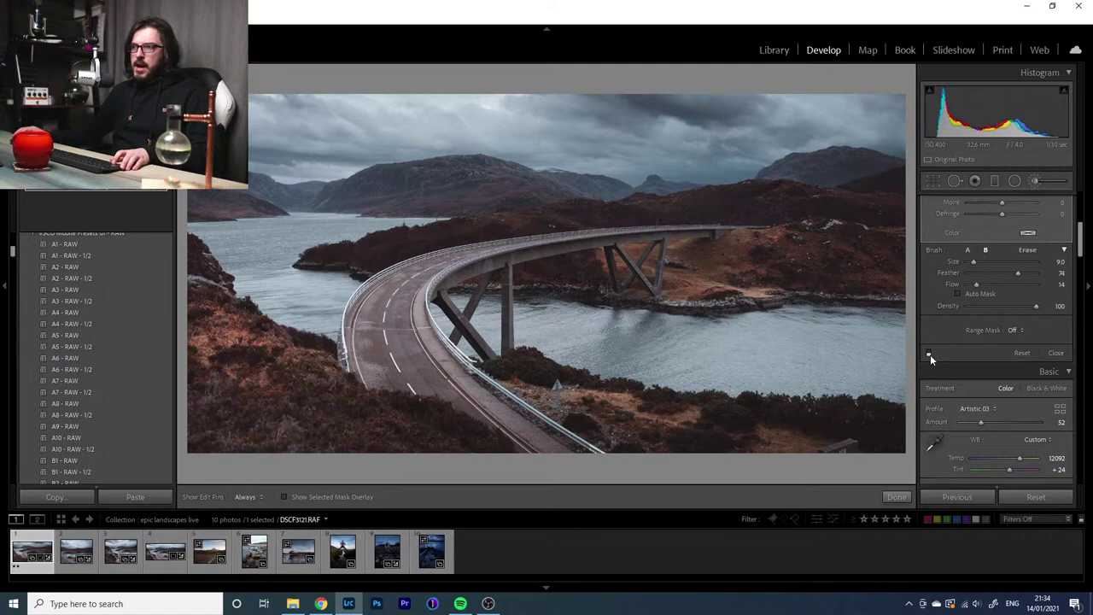
left_click(930, 353)
left_click(930, 354)
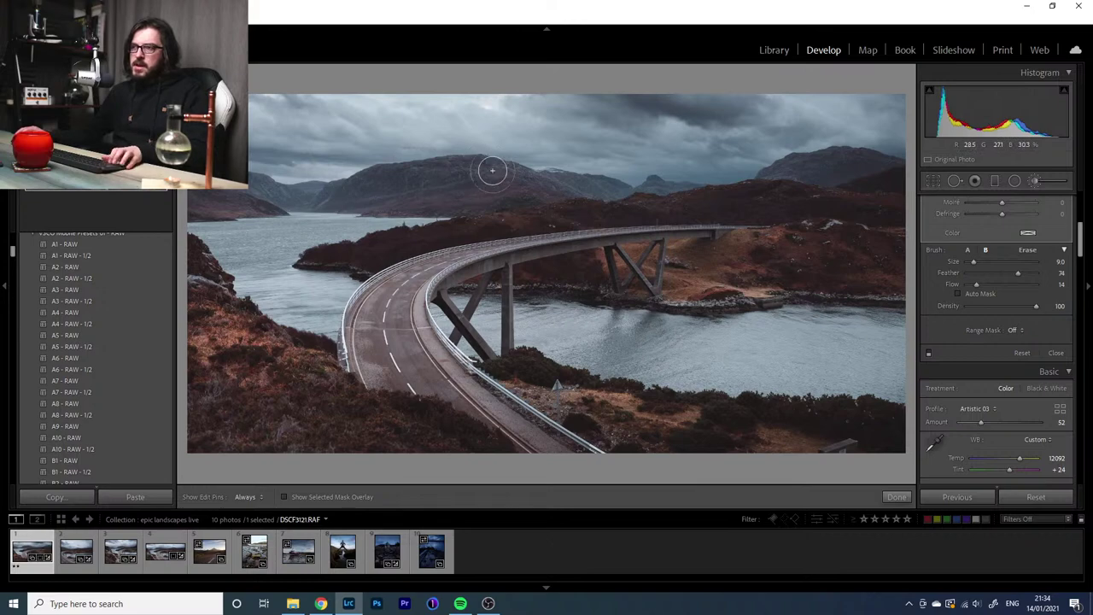
Inspect the brushed hilltop at 1:1, toggling the adjustment, then zoom back to fit
key("z")
left_click_drag(534, 124, 571, 500)
left_click_drag(615, 86, 429, 287)
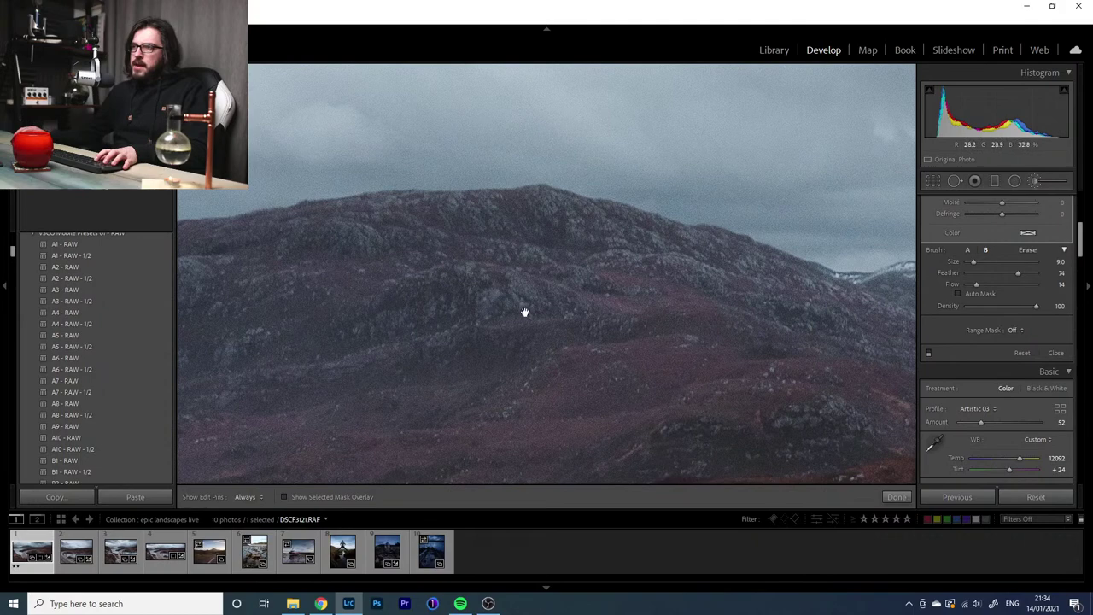
left_click(930, 352)
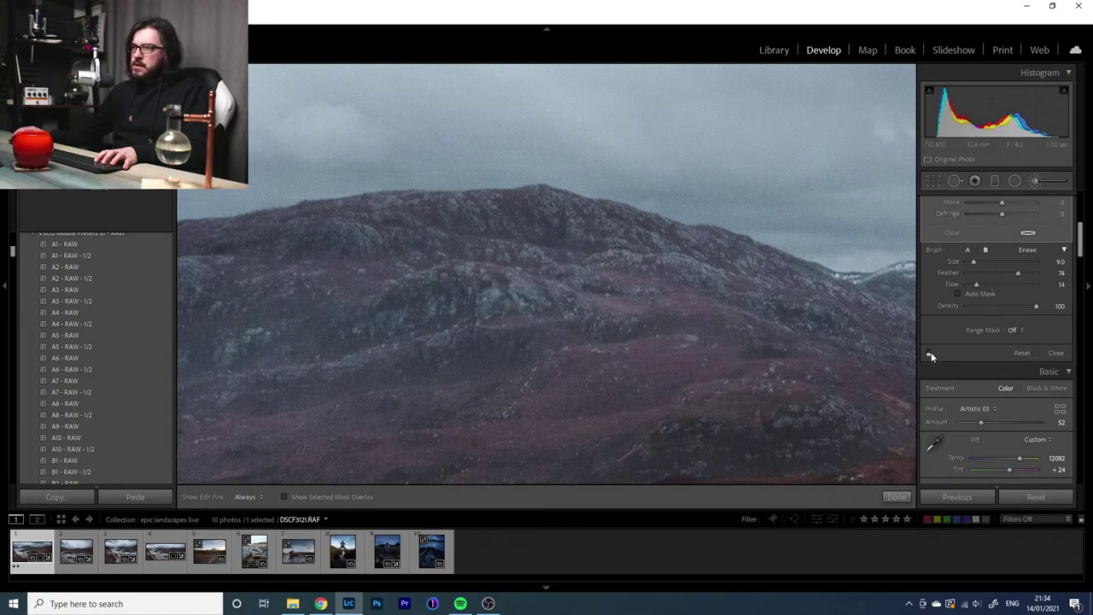
left_click(929, 352)
left_click(930, 353)
left_click(929, 353)
left_click(929, 352)
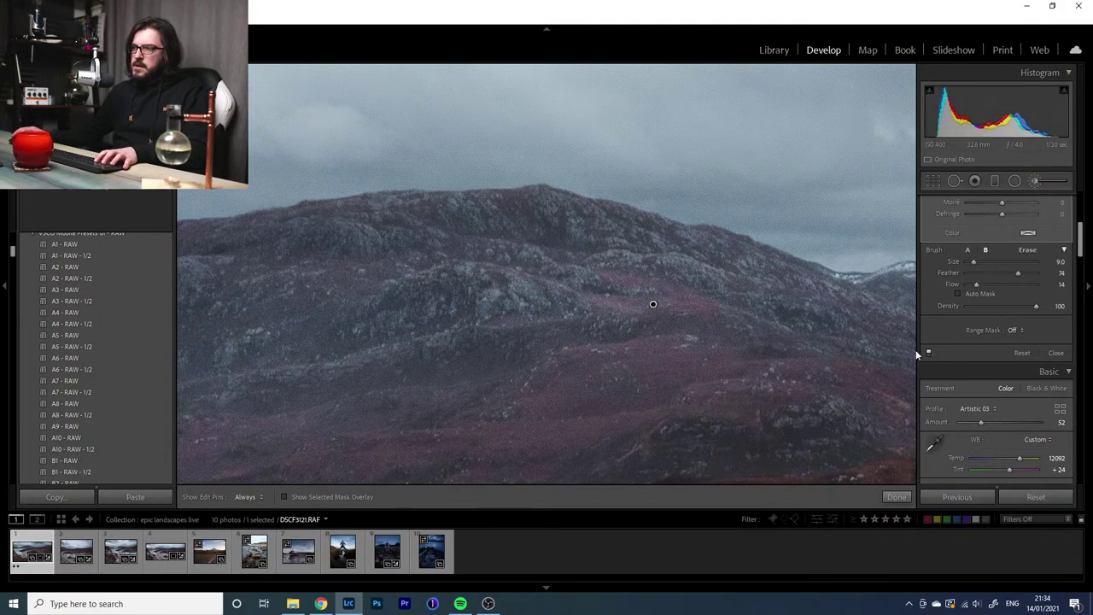
key("h")
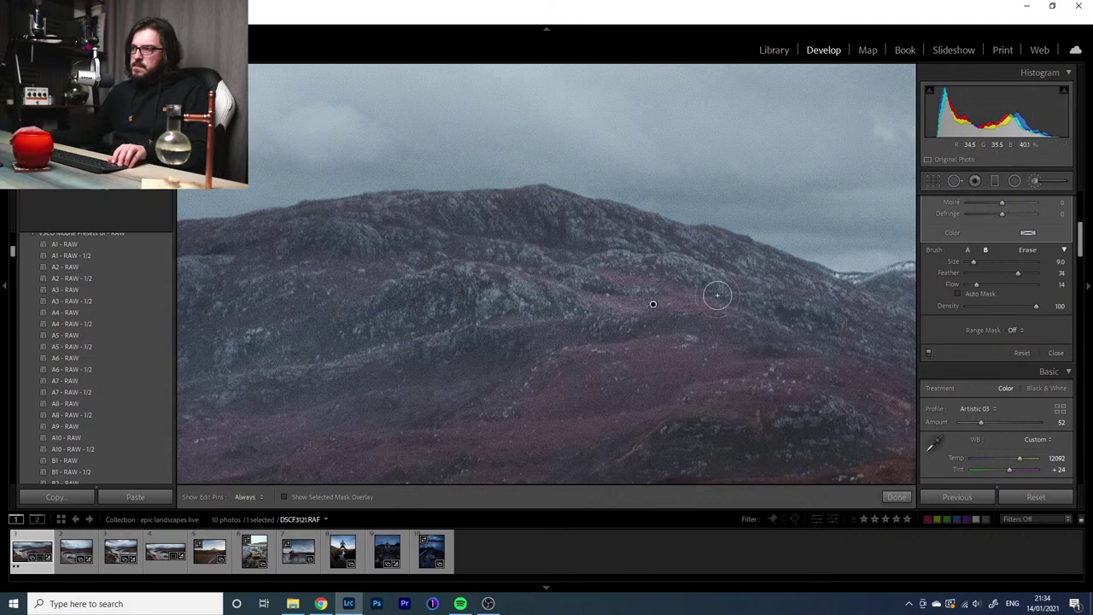
key("h")
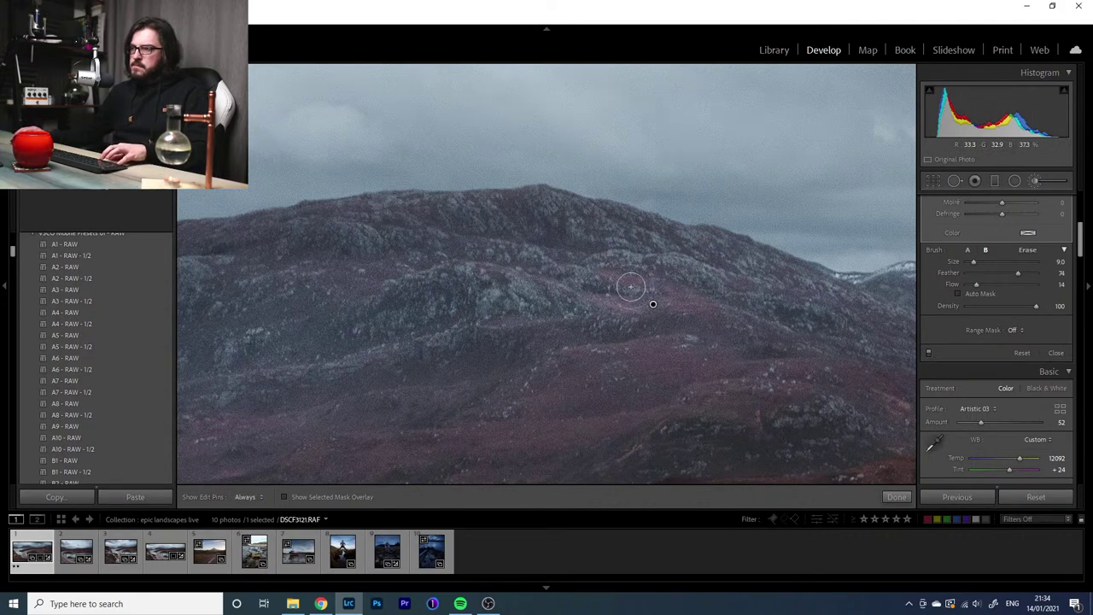
key("z")
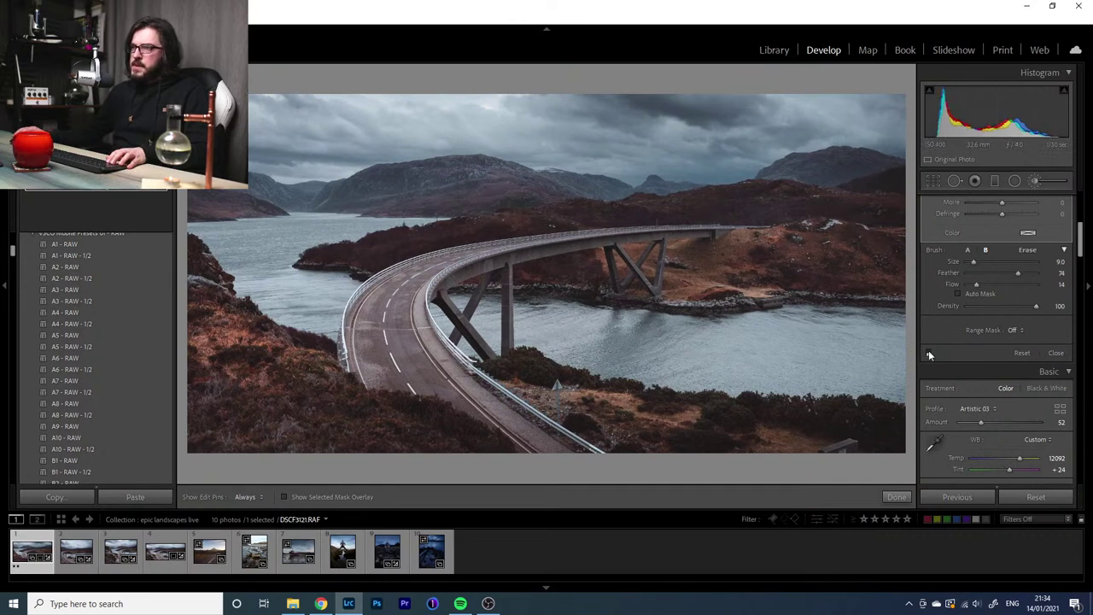
Shrink the brush and enable Show Selected Mask Overlay to see the red mask
key("h")
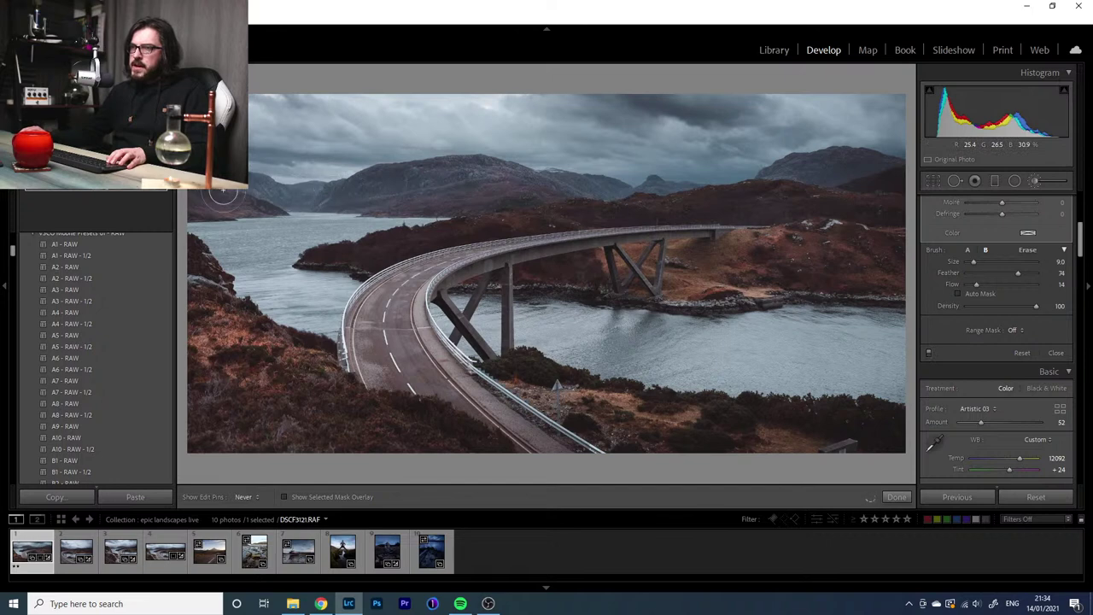
key("h")
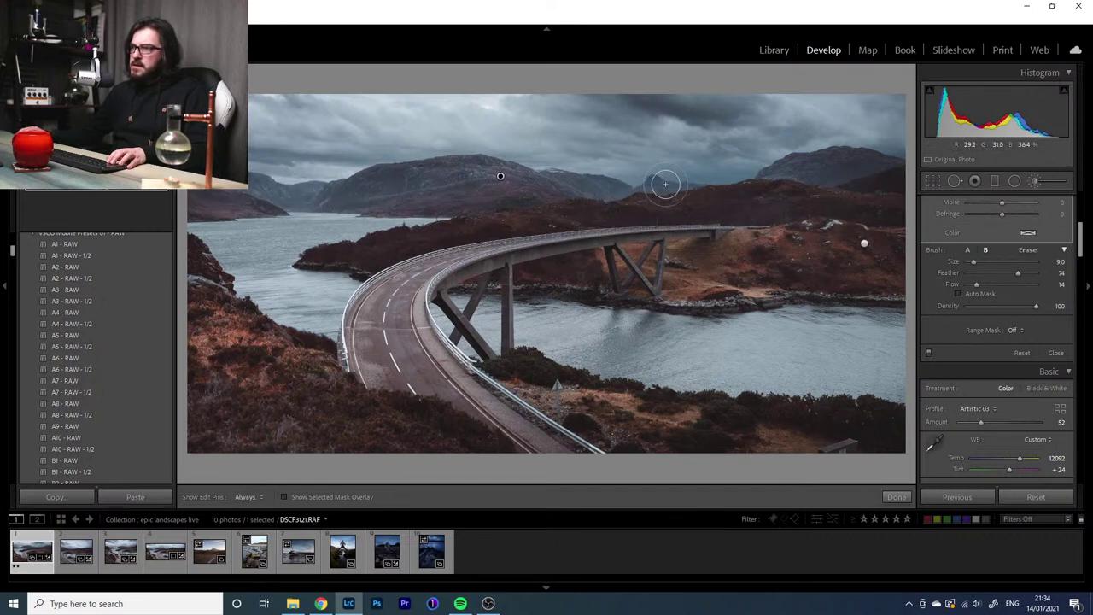
key("h")
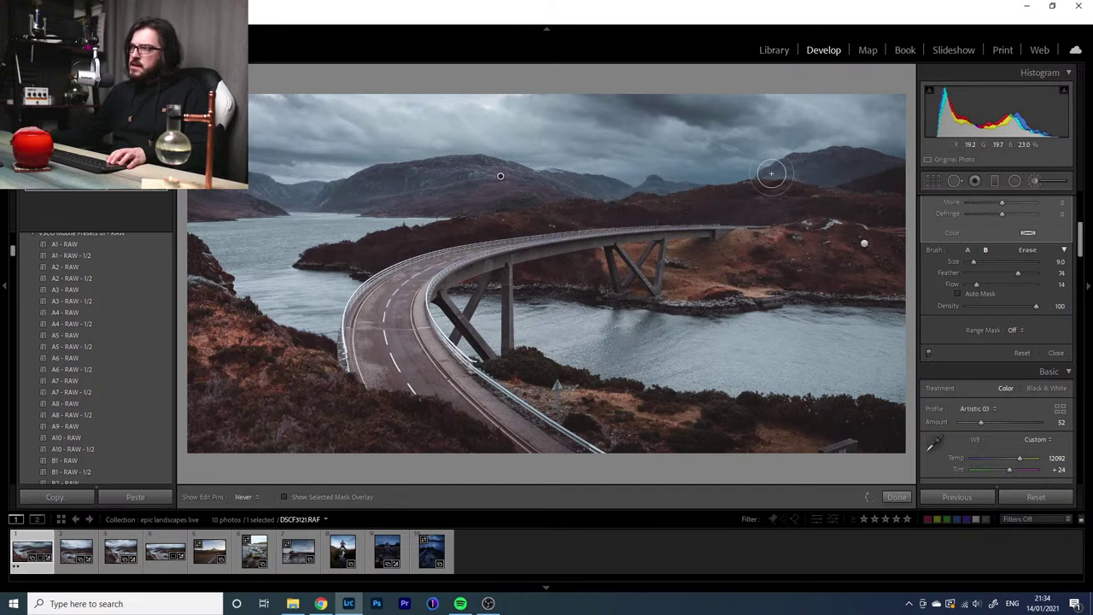
key("h")
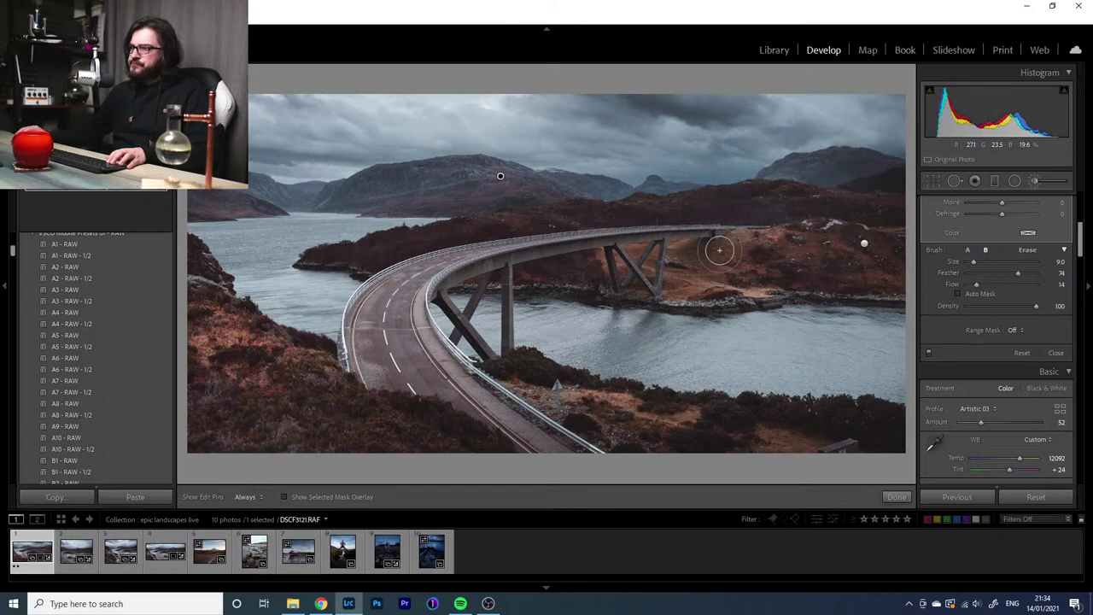
key("bracketleft")
key("h")
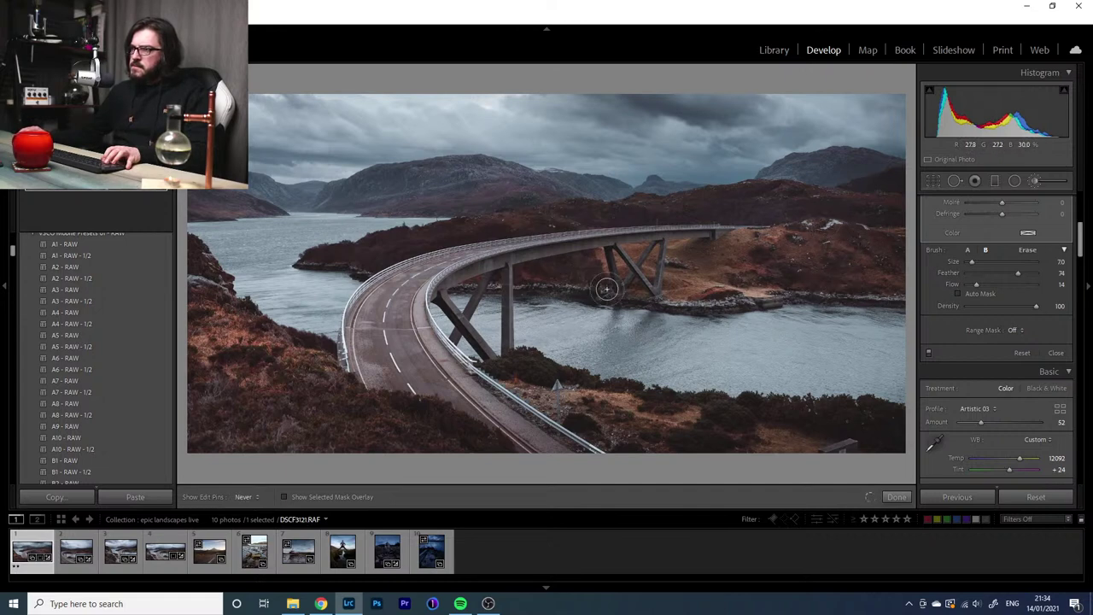
key("h")
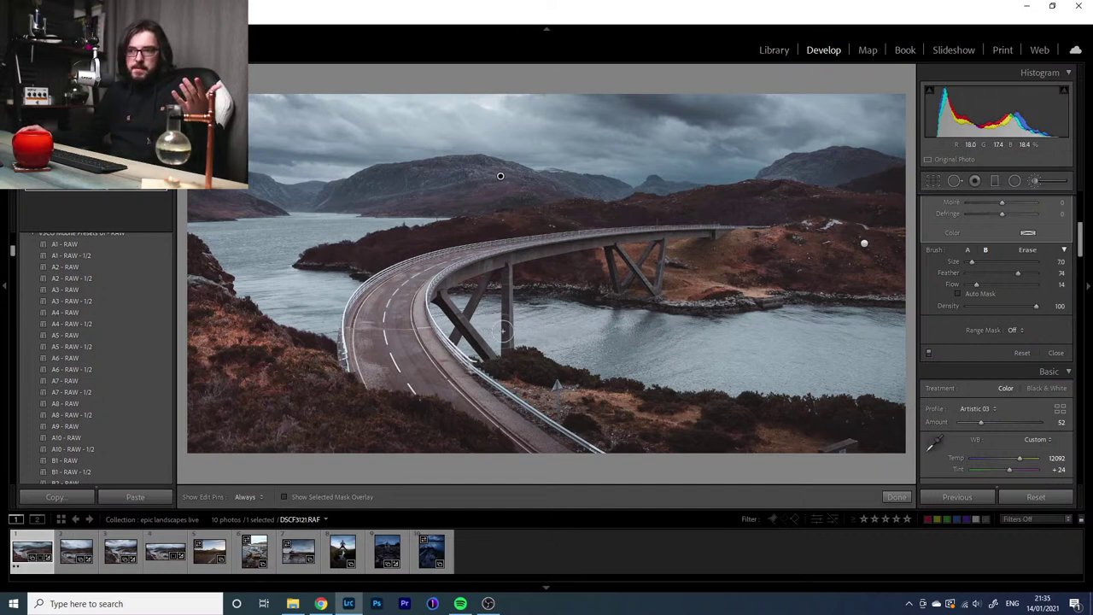
left_click(325, 499)
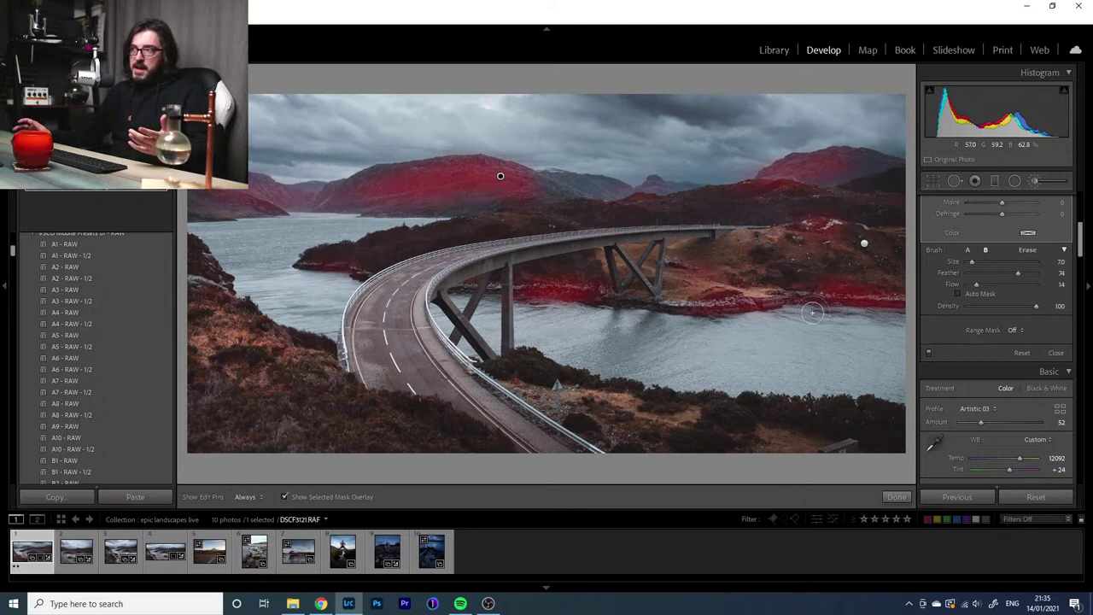
Return the brush from Erase to painting at Size 6.0 and hide the red mask overlay
left_click(1028, 250)
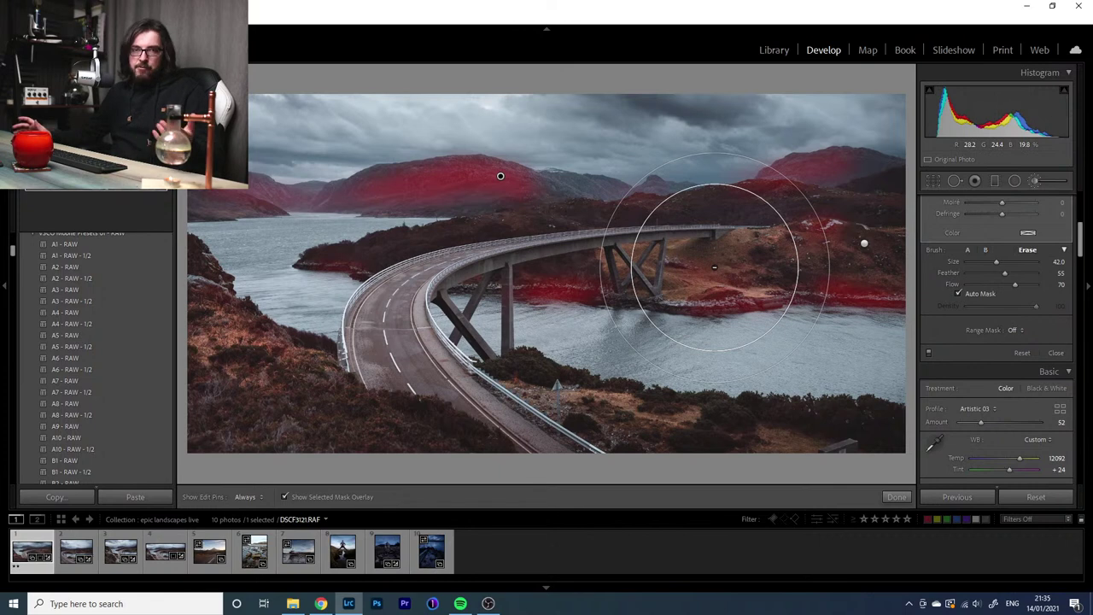
left_click(967, 250)
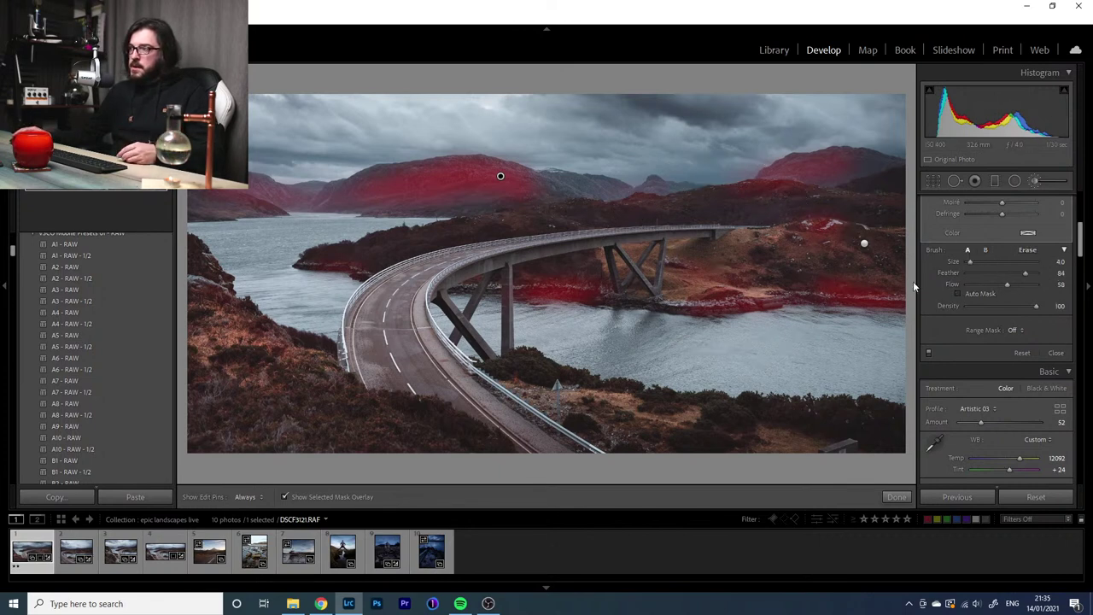
scroll(566, 270, "up", 2)
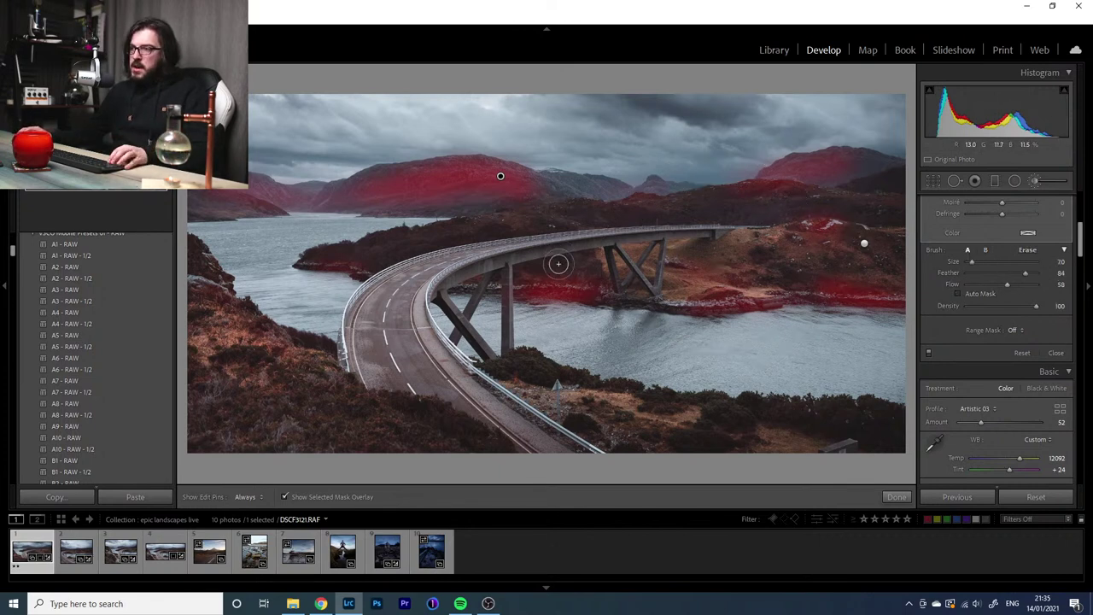
left_click(333, 497)
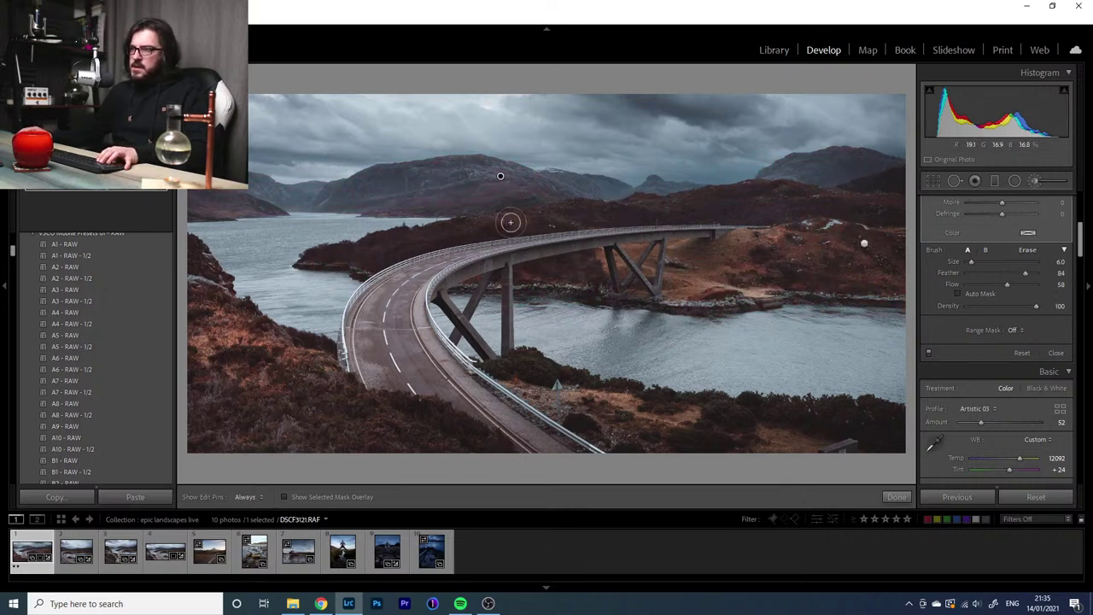
Set the mountain mask to Whites 39, Clarity 13, Highlights 3, Shadows -11 and Exposure 0.10
scroll(1067, 293, "up", 5)
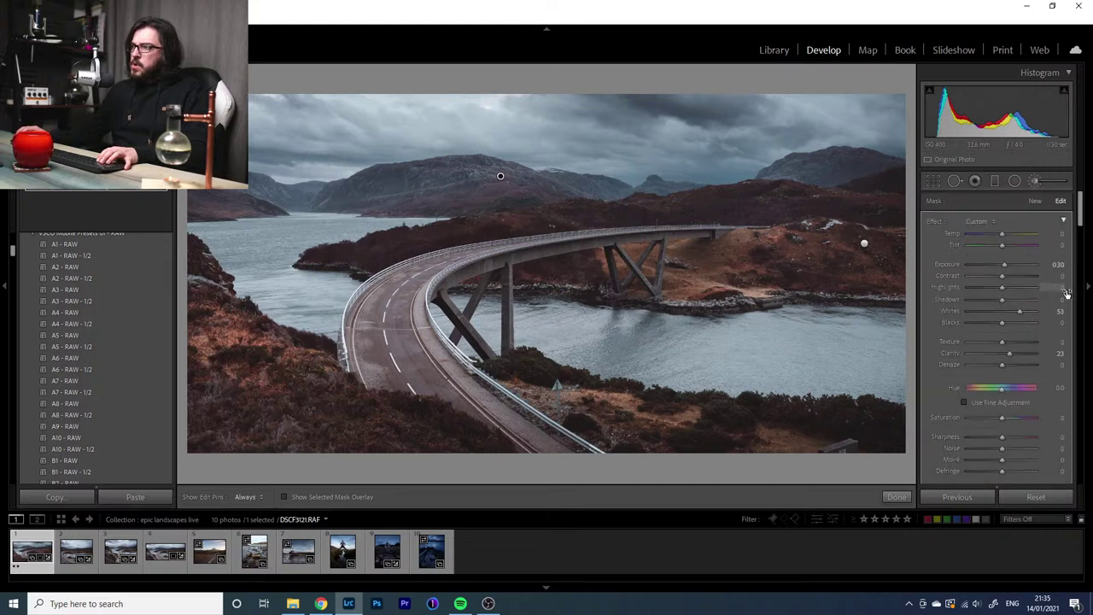
left_click_drag(1021, 311, 1014, 354)
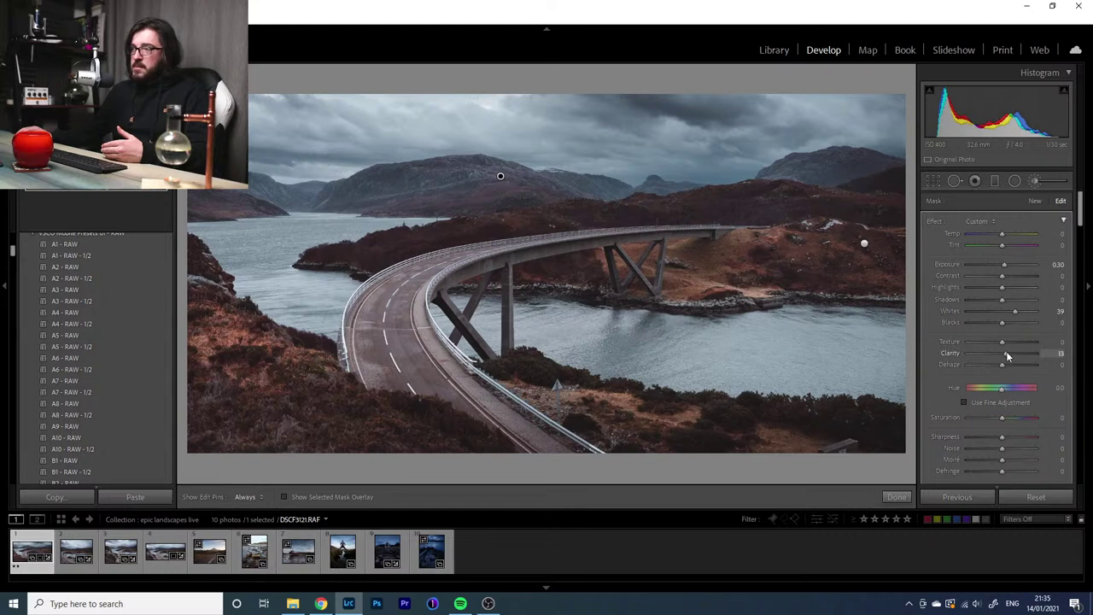
left_click_drag(1008, 287, 1046, 305)
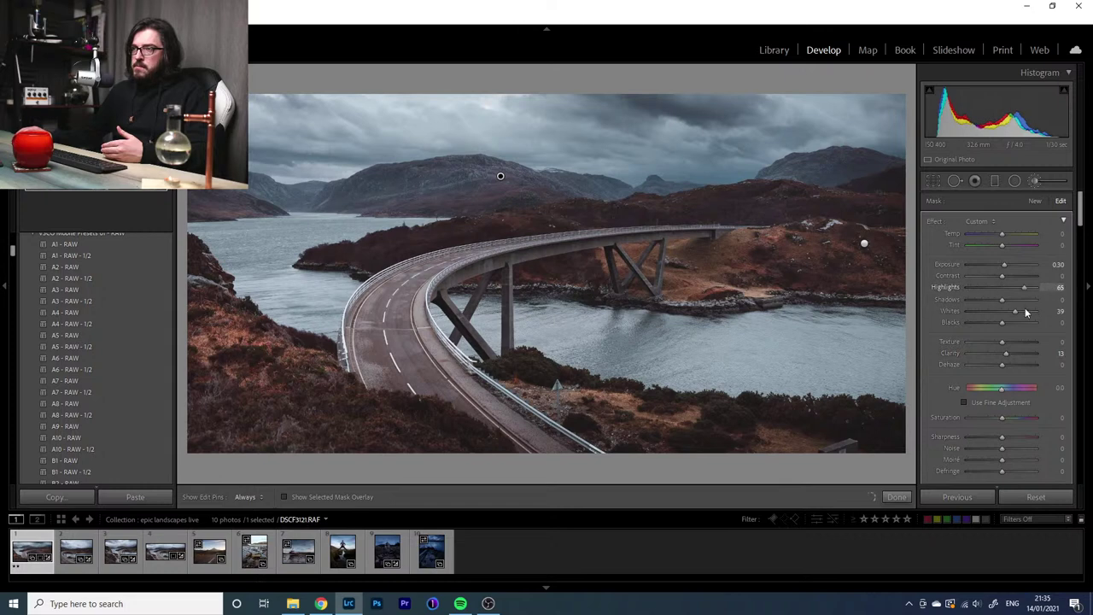
left_click_drag(1007, 316, 1012, 301)
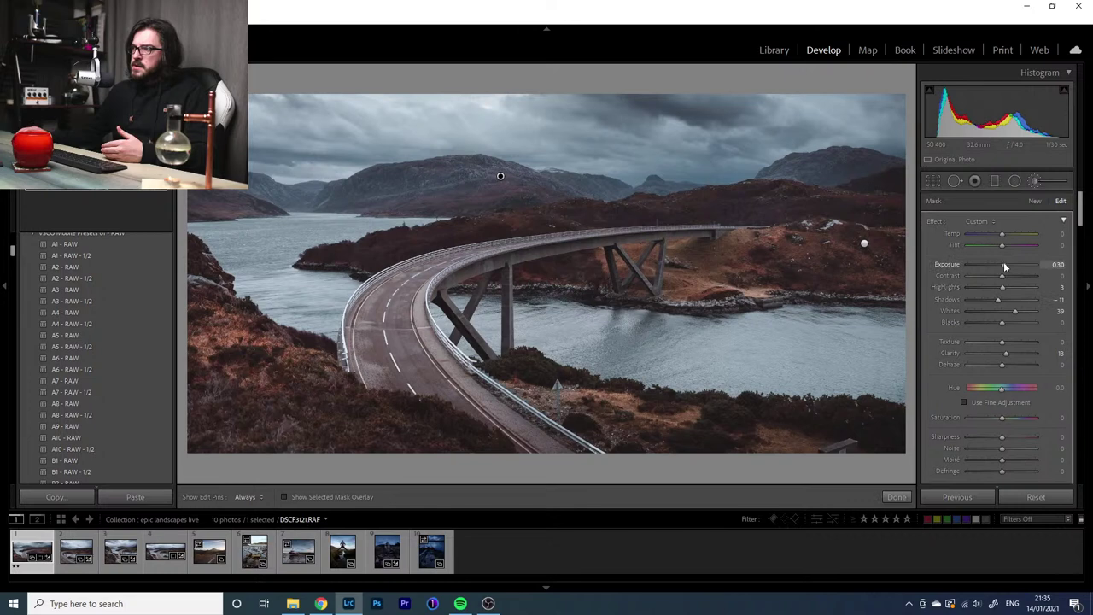
left_click_drag(1004, 263, 1004, 265)
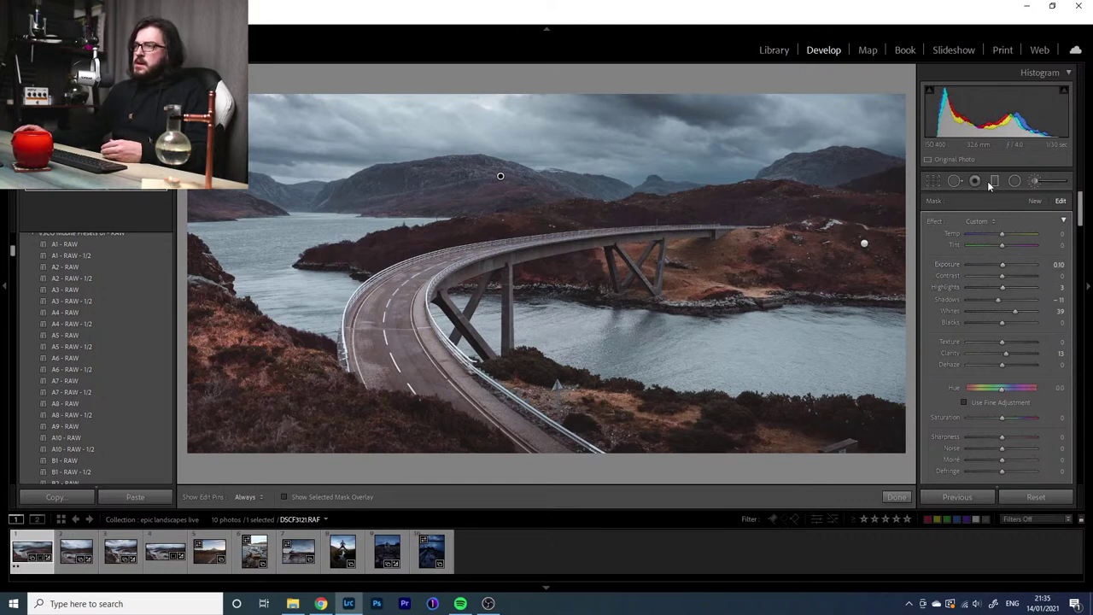
Close the mountain brush mask and compare the edit against the original with \
left_click(1021, 188)
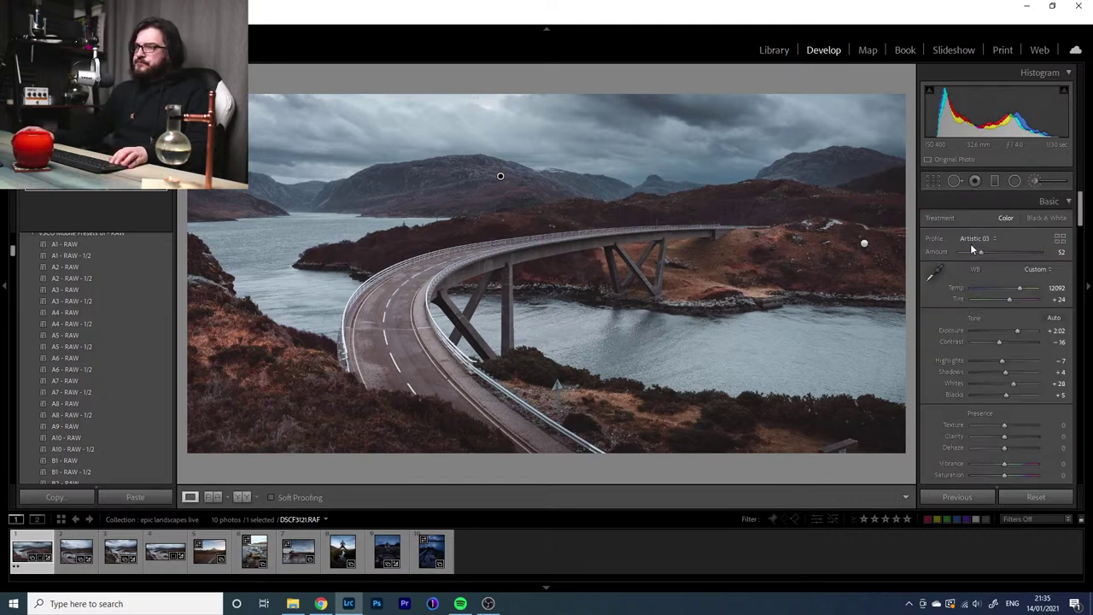
key("backslash")
key("backslash")
key("backslash")
key("backslash")
key("backslash")
key("backslash")
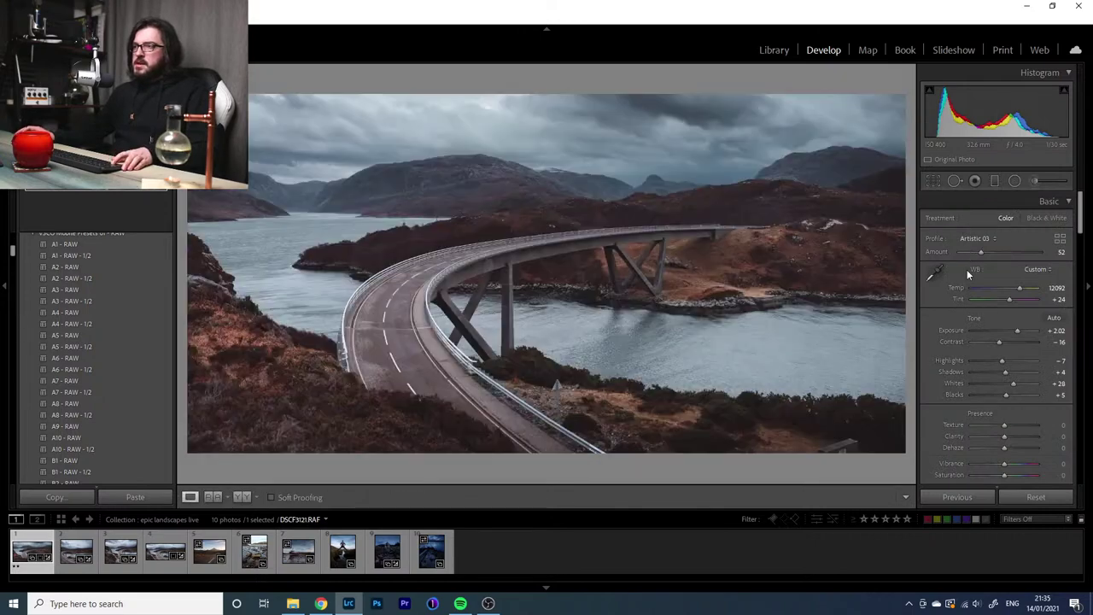
key("backslash")
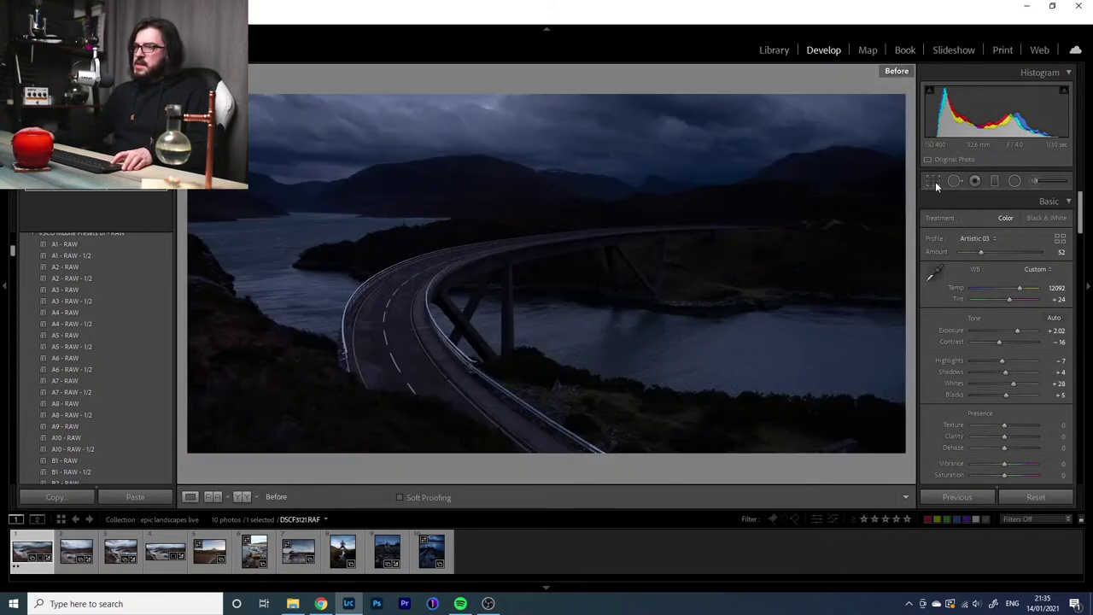
key("backslash")
Reduce the straightening angle to 0.59 and compare before/after again
left_click(935, 181)
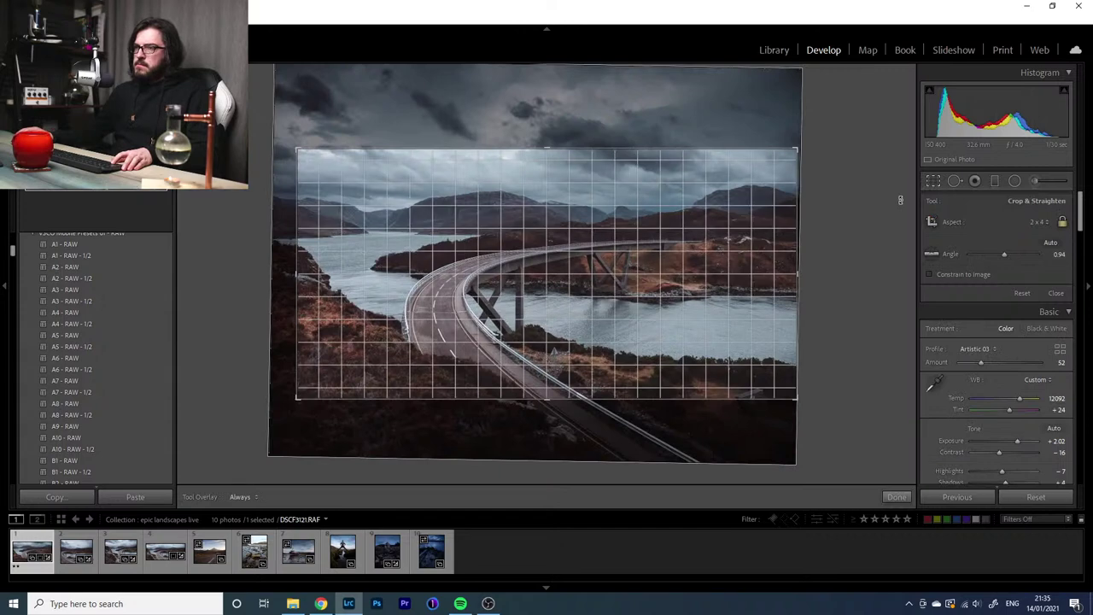
left_click_drag(900, 199, 900, 198)
key("backslash")
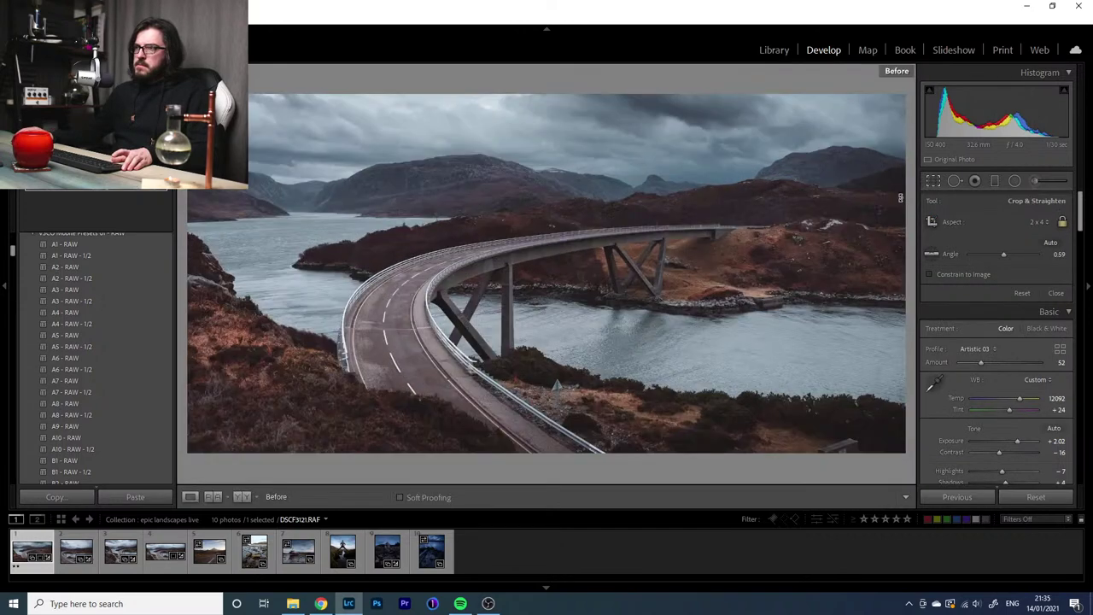
key("backslash")
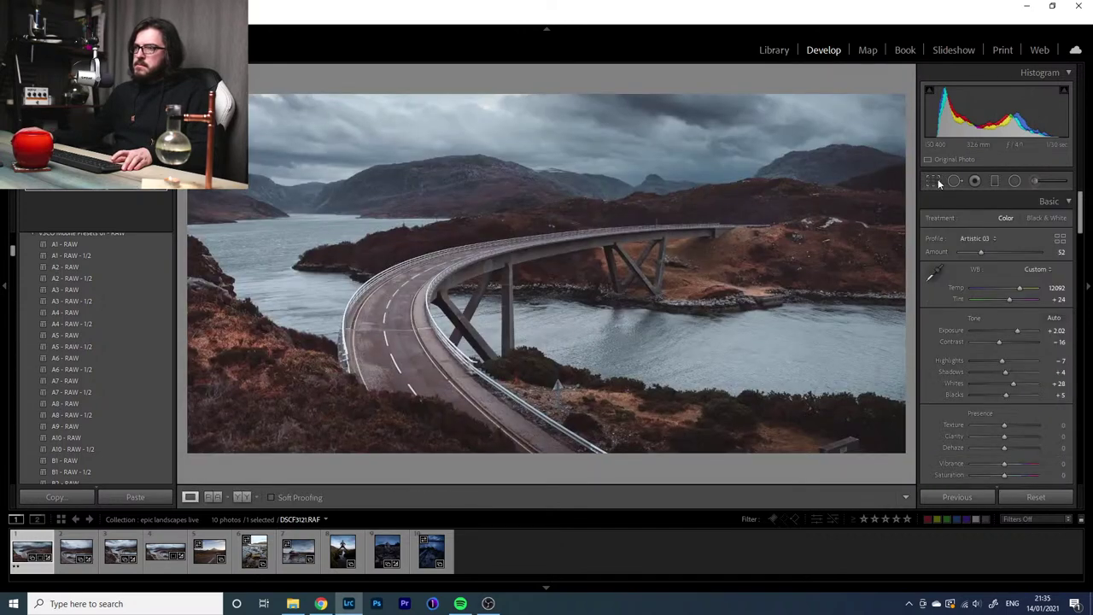
key("backslash")
key("backslash")
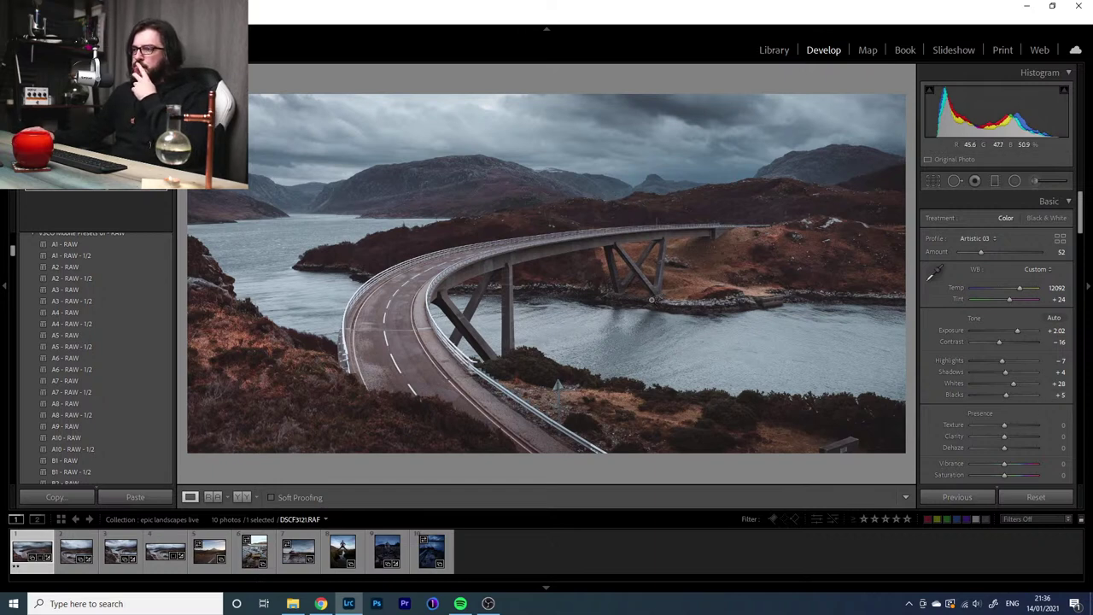
Reopen the Adjustment Brush, select the water pin below the bridge, and lower its Shadows to -75
left_click(1035, 180)
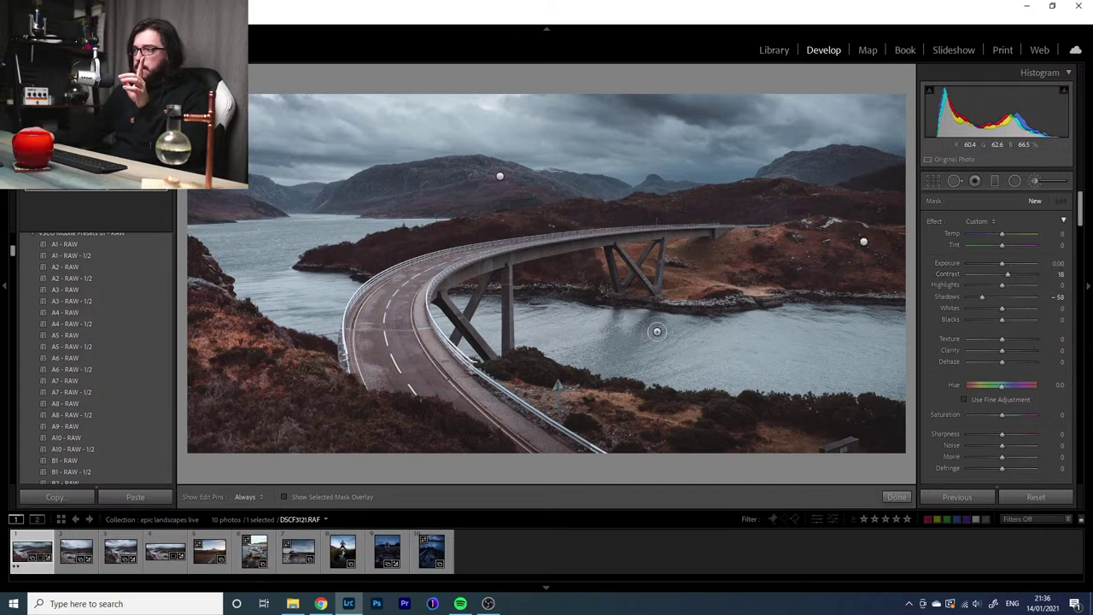
scroll(1051, 434, "down", 5)
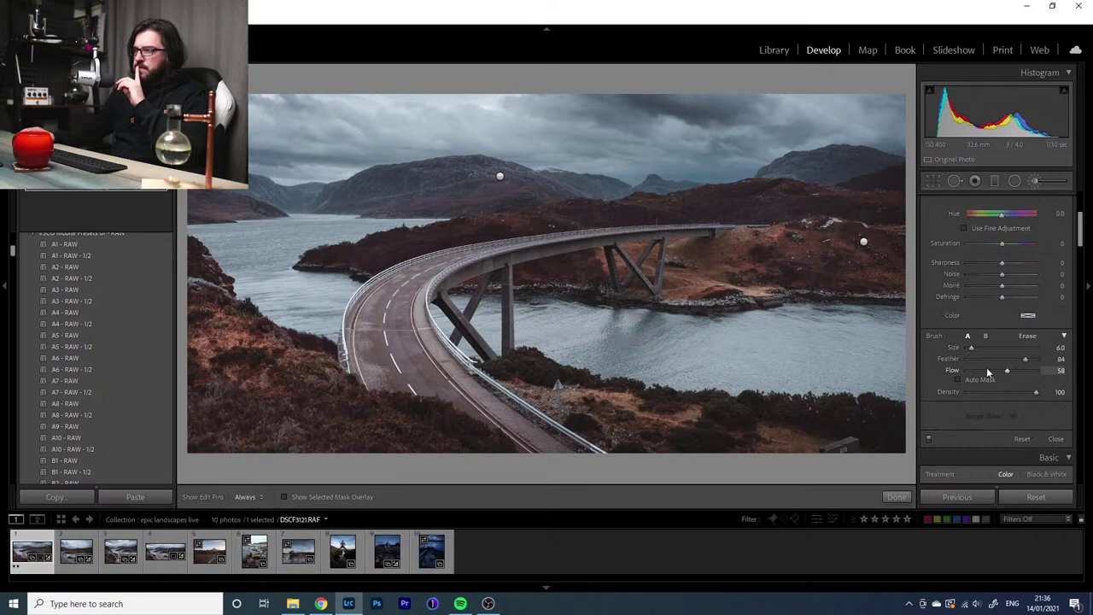
key("h")
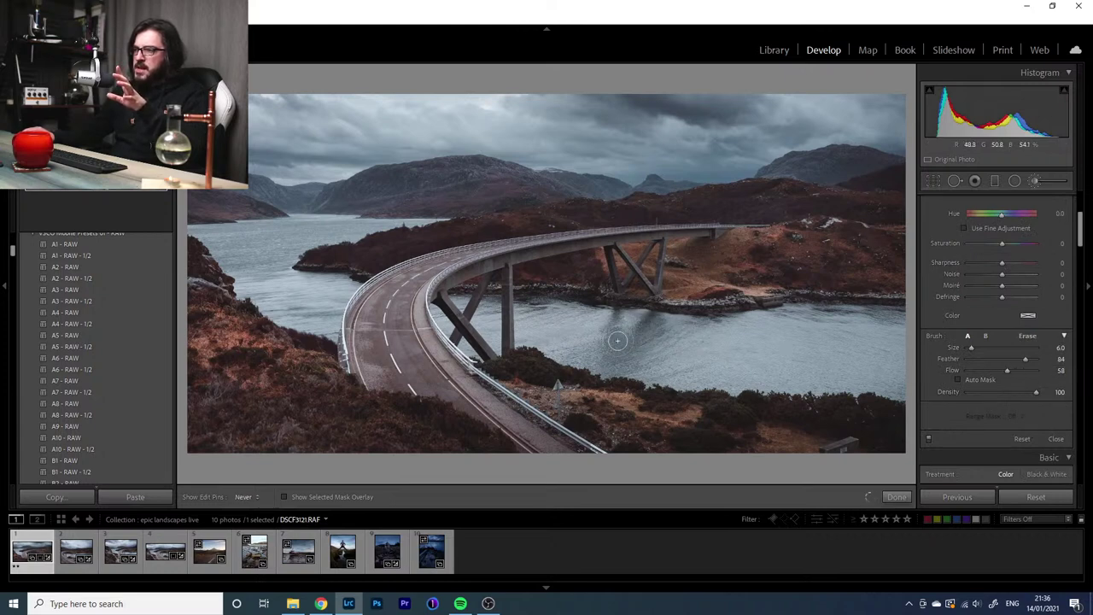
key("h")
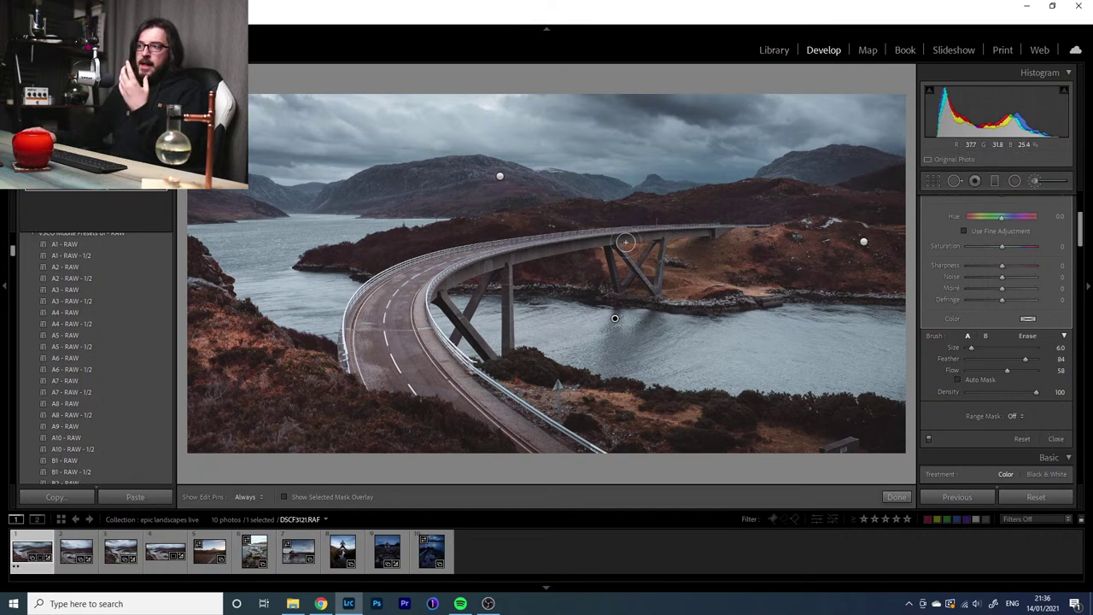
key("h")
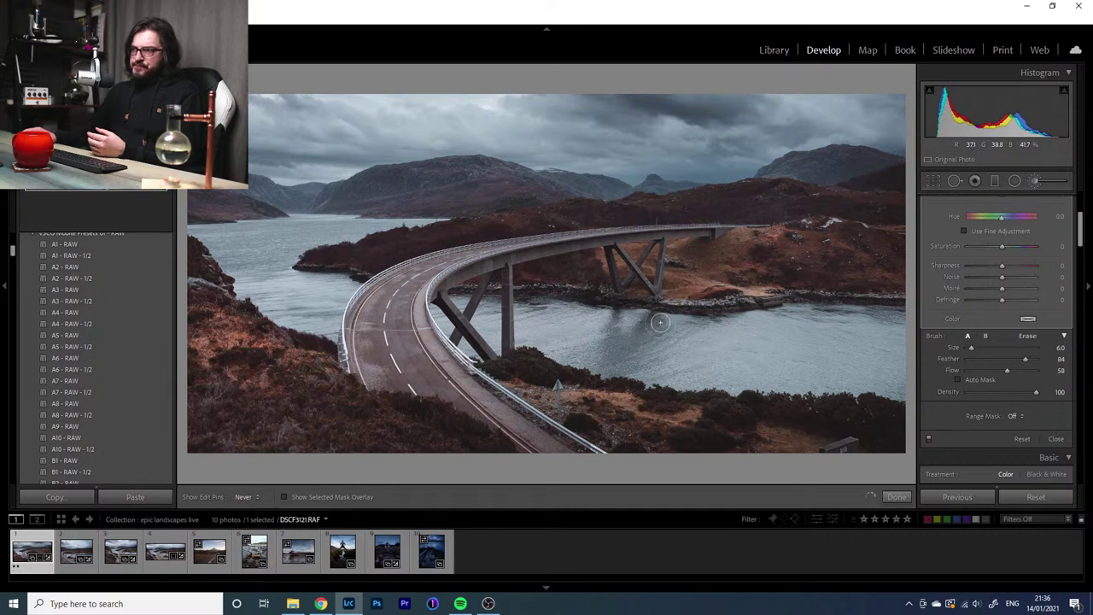
key("h")
scroll(1008, 282, "up", 5)
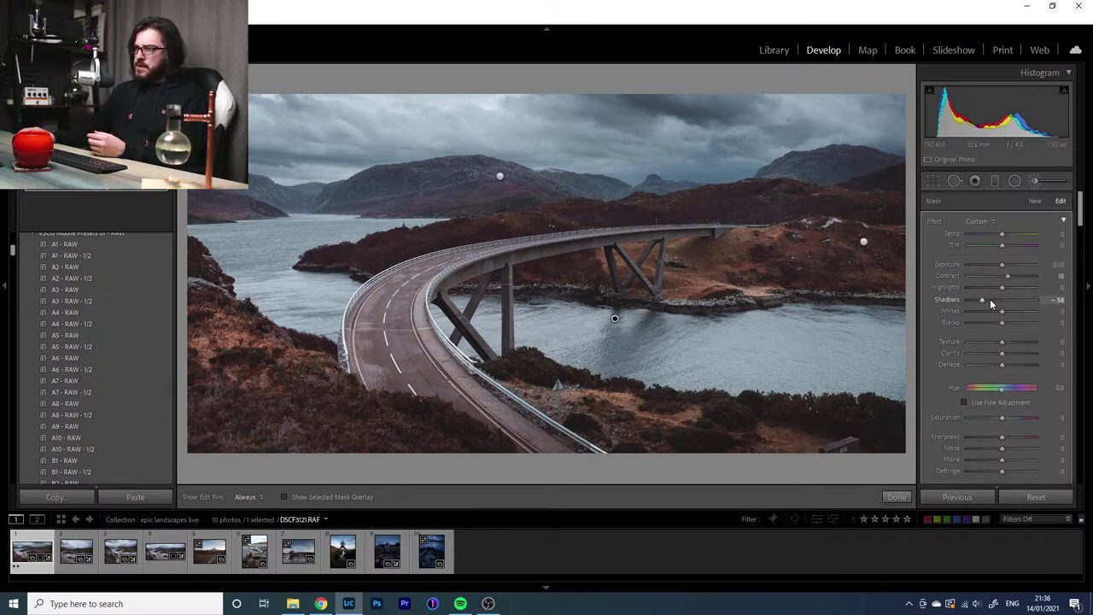
left_click_drag(984, 299, 972, 300)
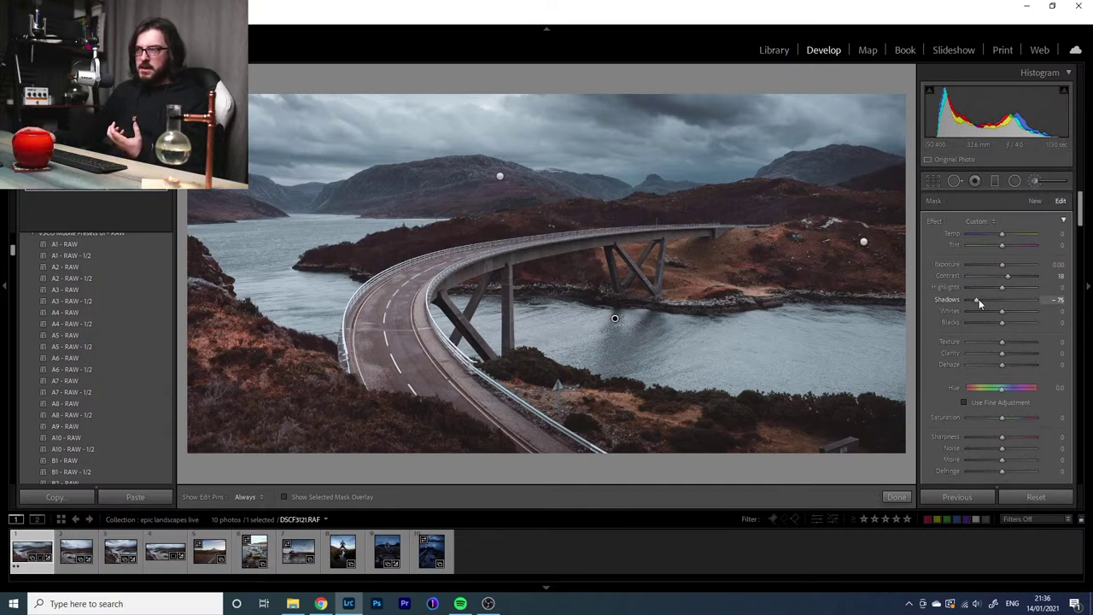
Close the brush and compare the edited photo with the original
left_click(1038, 180)
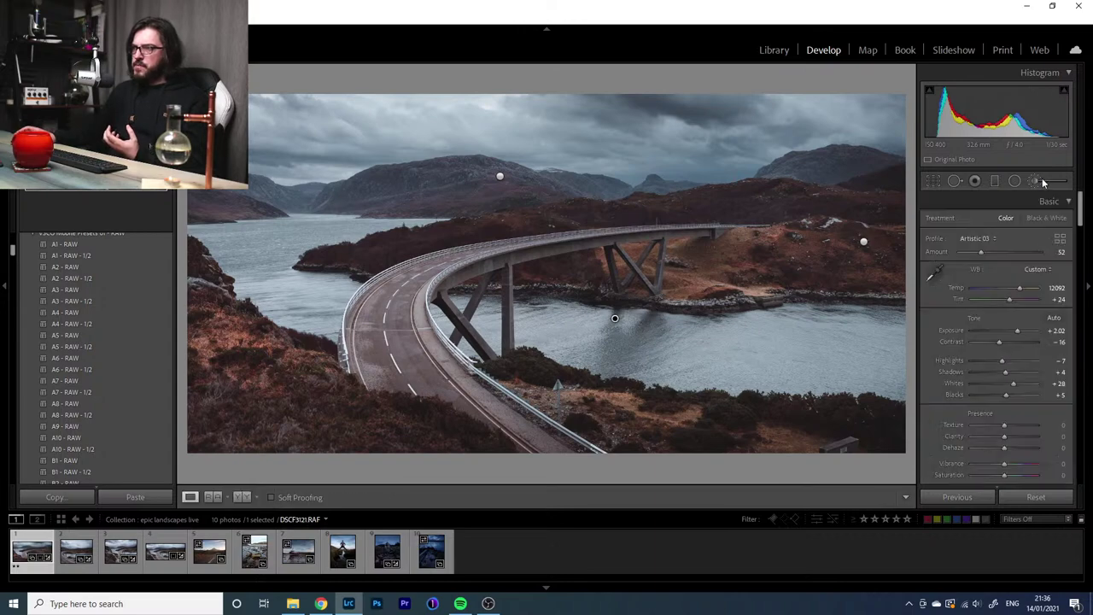
key("backslash")
key("backslash")
key("backslash")
key("backslash")
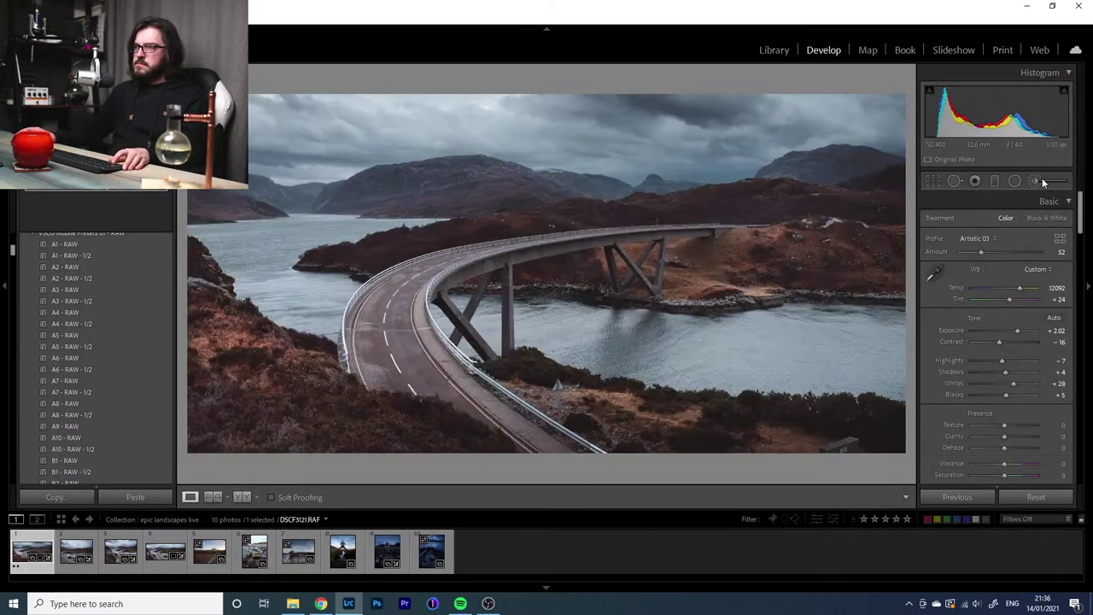
key("backslash")
key("backslash")
key("backslash")
key("backslash")
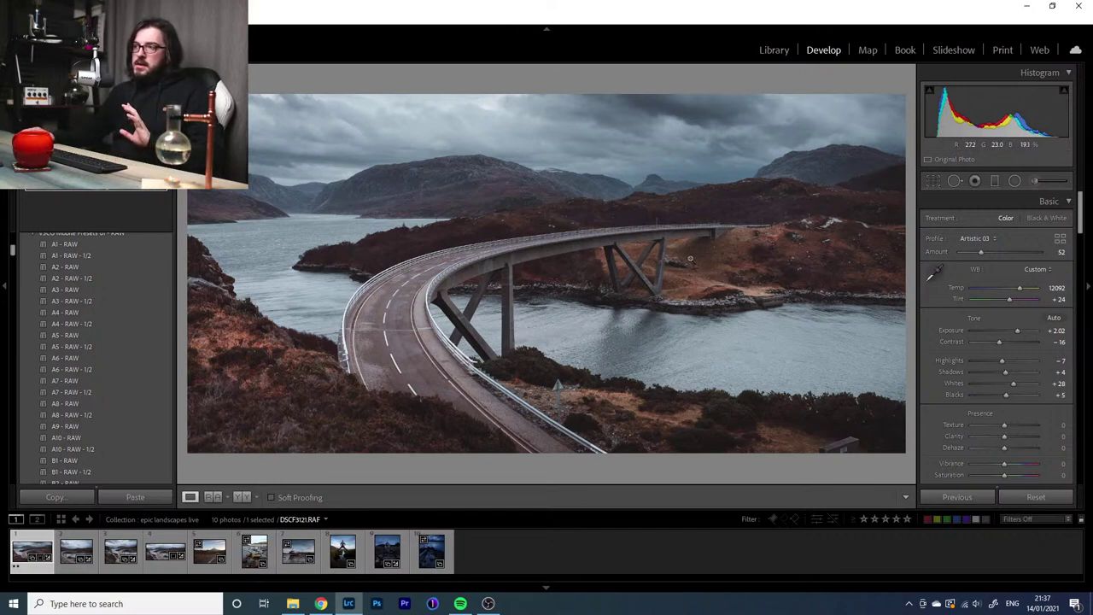
Zoom to 1:1 on the bridge pier base, zoom back out, and start a new Adjustment Brush
left_click(683, 301)
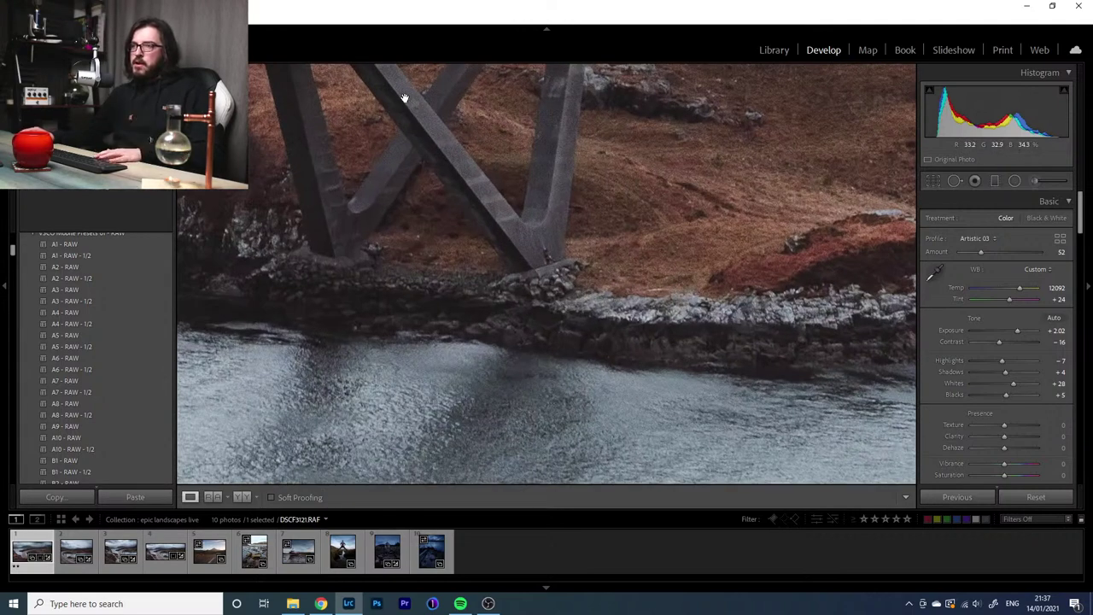
left_click(422, 116)
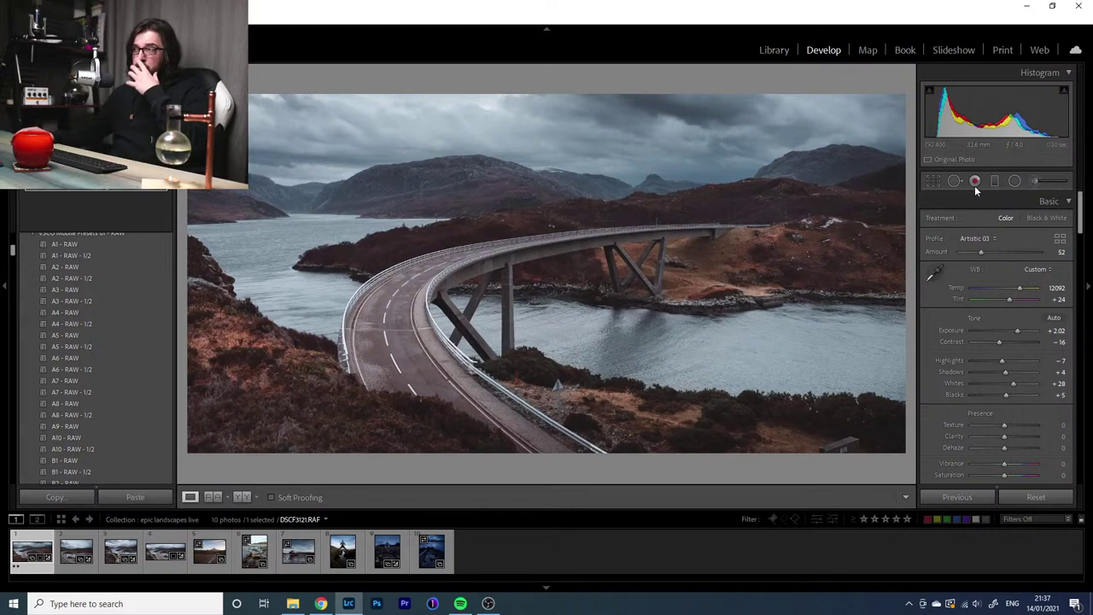
left_click(1033, 180)
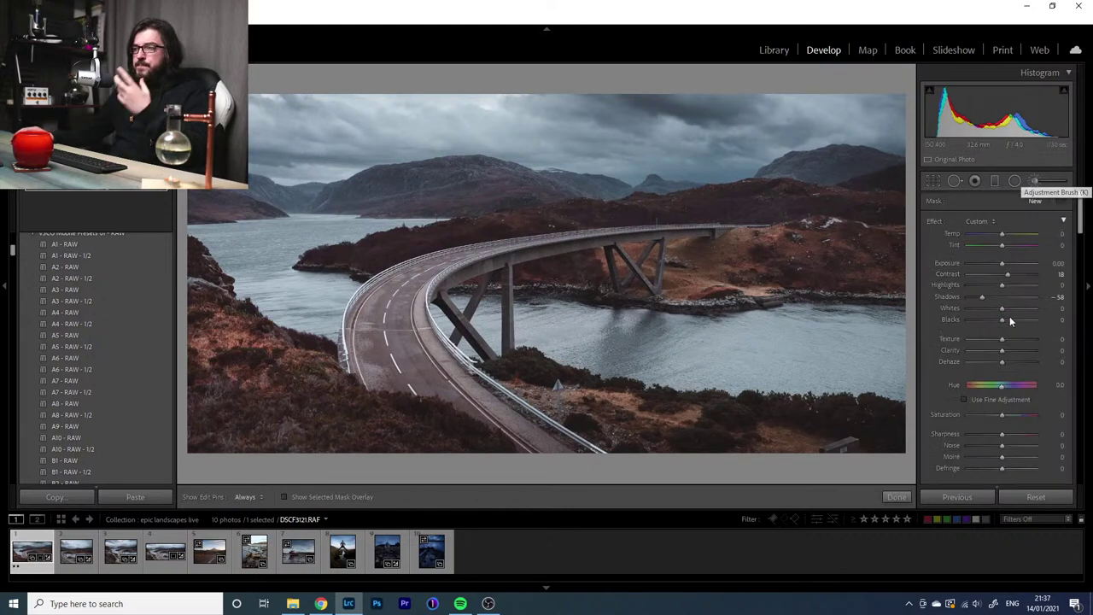
Turn on Auto Mask and Show Selected Mask Overlay for the new brush
scroll(992, 251, "down", 5)
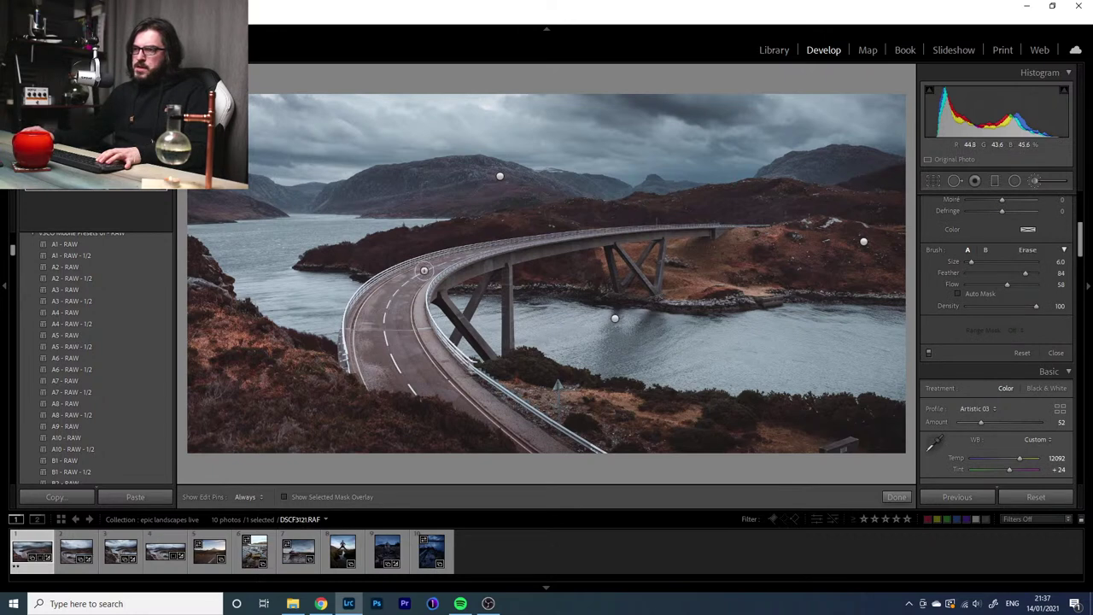
left_click(957, 292)
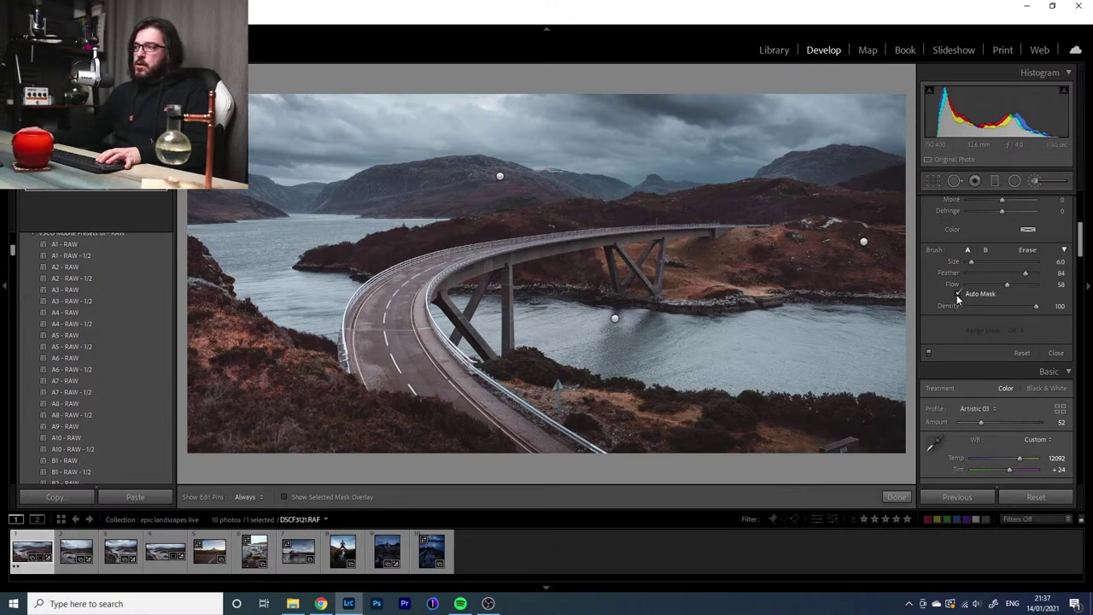
left_click(284, 498)
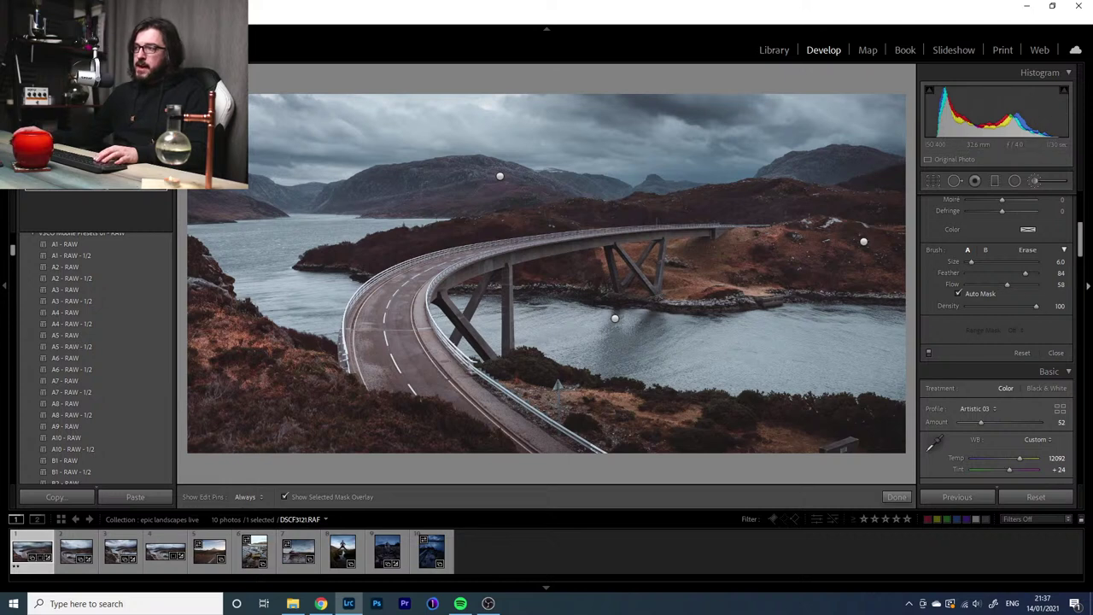
scroll(1000, 288, "up", 3)
scroll(1049, 361, "down", 1)
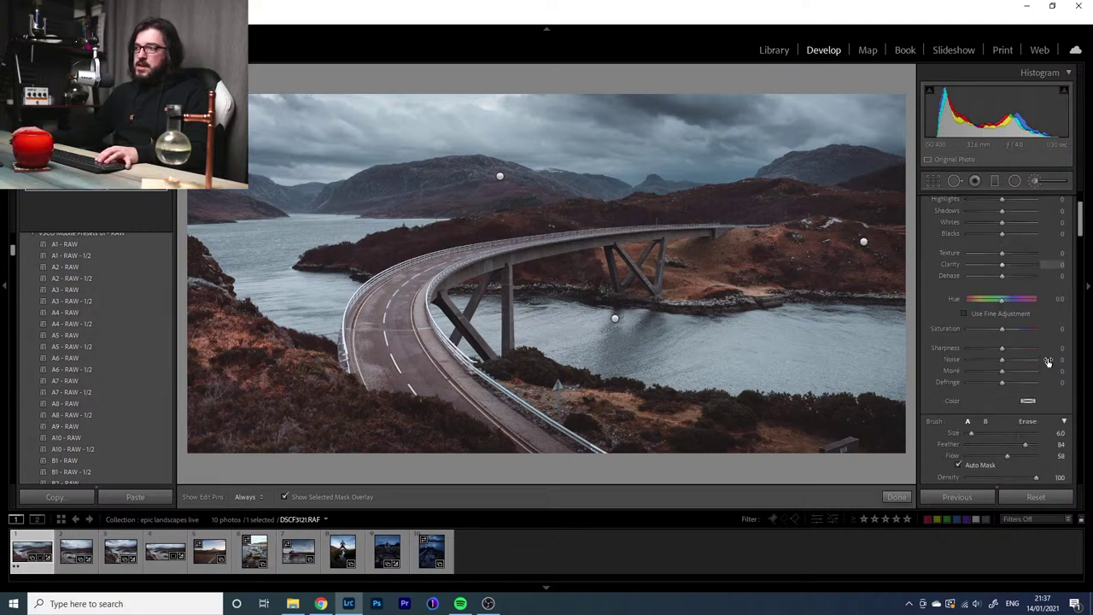
scroll(1049, 360, "down", 2)
Paint the mask along the curved bridge road deck from the foreground to its far end
mouse_move(402, 289)
left_mouse_down()
mouse_move(386, 368)
mouse_move(387, 332)
mouse_move(410, 361)
mouse_move(445, 375)
mouse_move(487, 427)
mouse_move(437, 363)
mouse_move(465, 389)
mouse_move(421, 372)
mouse_move(394, 379)
mouse_move(366, 360)
mouse_move(357, 325)
mouse_move(355, 377)
mouse_move(370, 300)
mouse_move(351, 343)
mouse_move(375, 296)
mouse_move(370, 310)
mouse_move(423, 266)
mouse_move(375, 305)
mouse_move(453, 272)
mouse_move(425, 262)
mouse_move(523, 263)
mouse_move(486, 256)
mouse_move(527, 242)
mouse_move(479, 261)
mouse_move(559, 244)
left_mouse_up()
key("h")
scroll(504, 261, "down", 2)
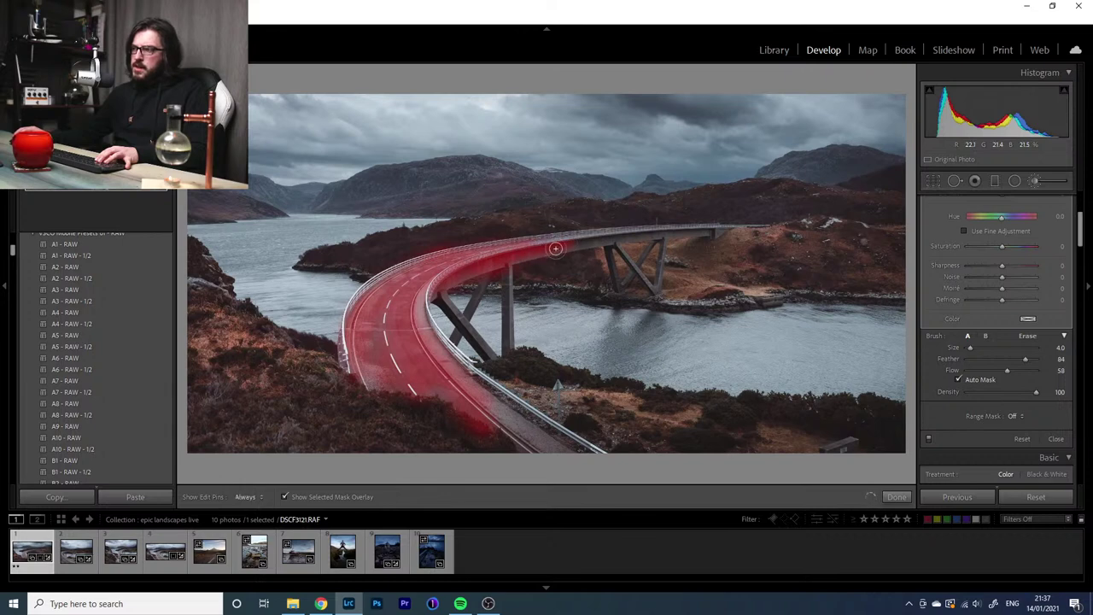
mouse_move(555, 242)
left_mouse_down()
mouse_move(717, 230)
mouse_move(608, 239)
left_mouse_up()
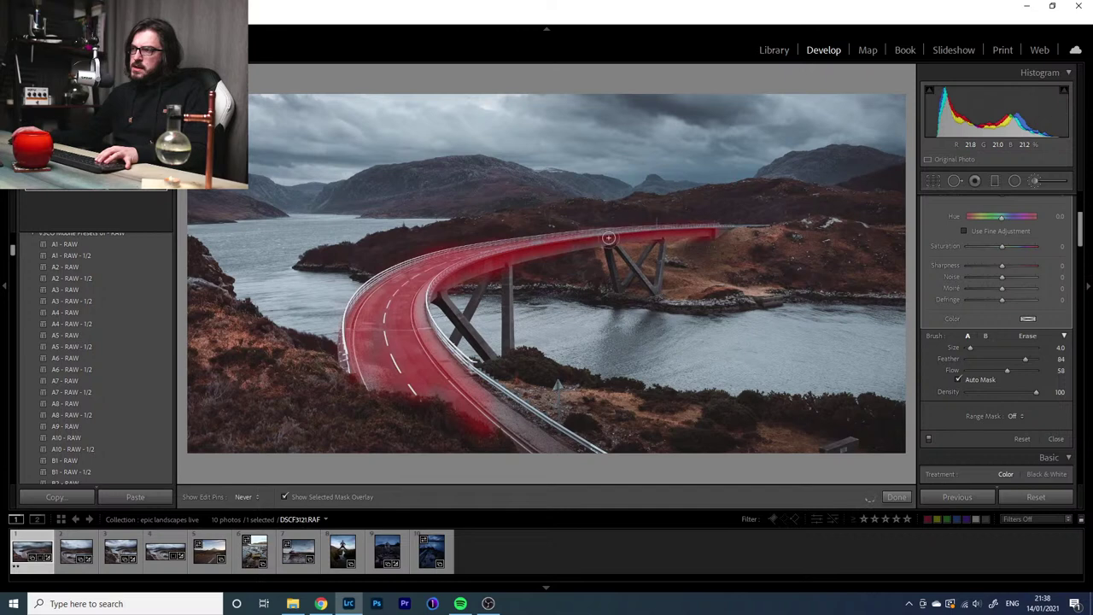
key("h")
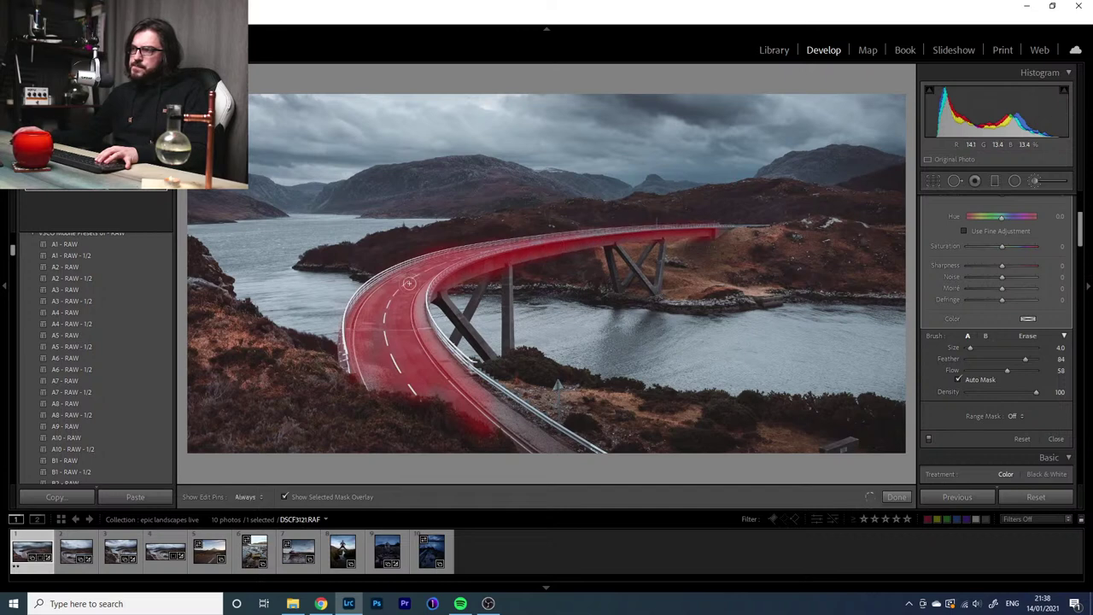
key("h")
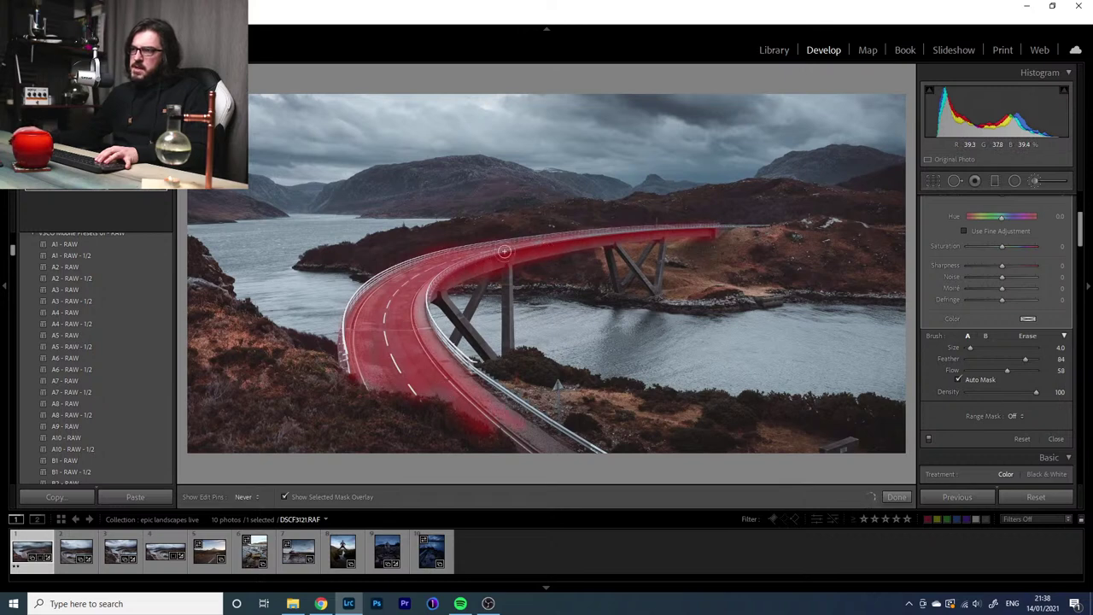
key("h")
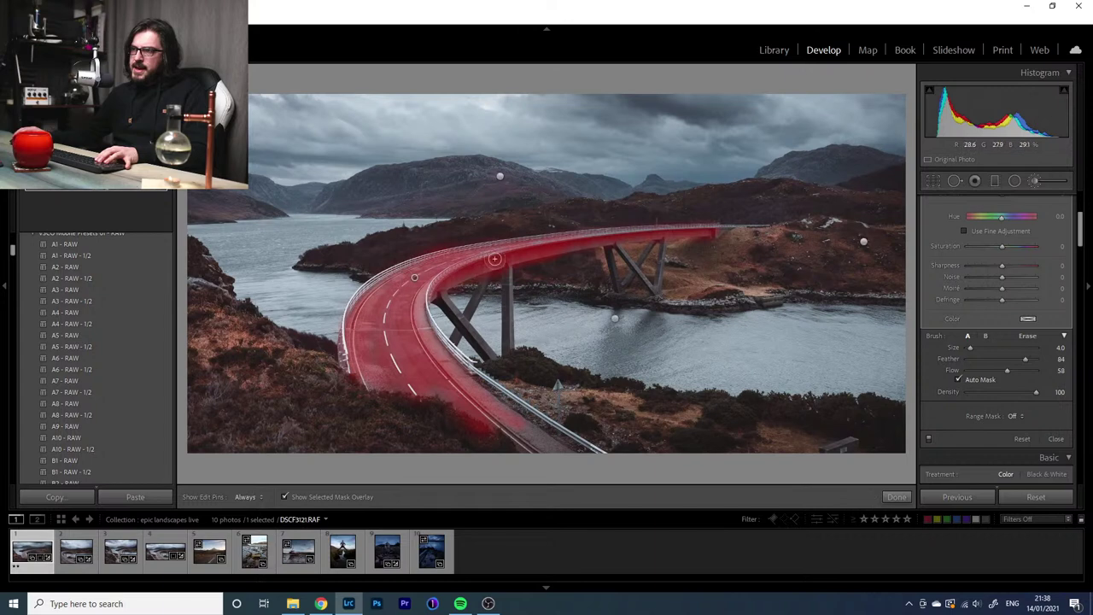
Erase stray mask areas along the deck edges, then close the Adjustment Brush
left_click(1028, 336)
scroll(497, 222, "down", 5)
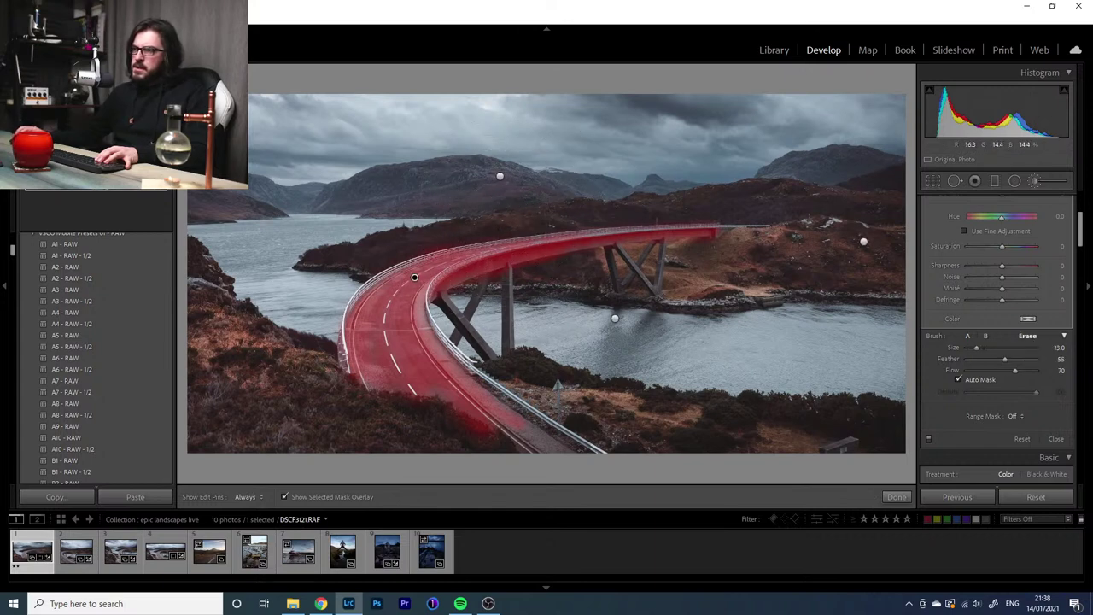
key("h")
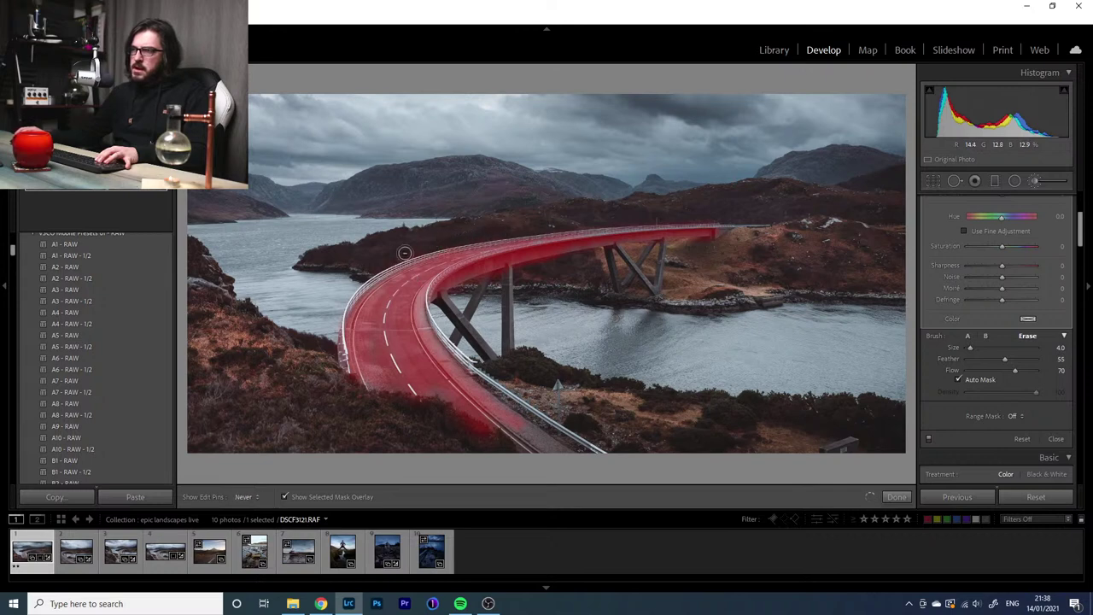
key("h")
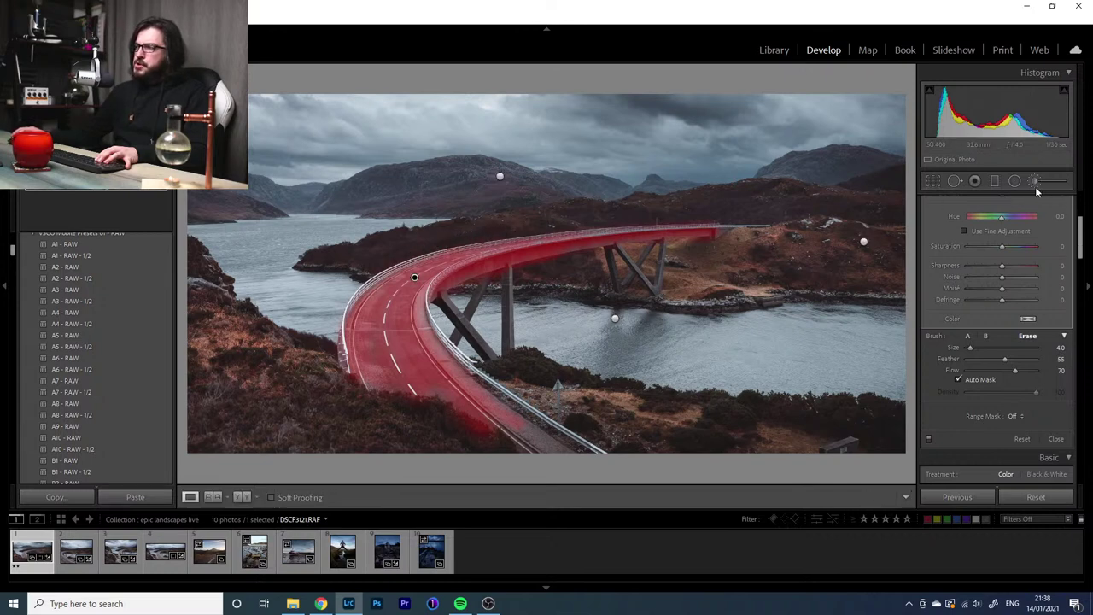
left_click(1034, 182)
Select the bridge mask, hide its overlay, and set Exposure 0.17, Shadows 18, Saturation -28
left_click(1033, 182)
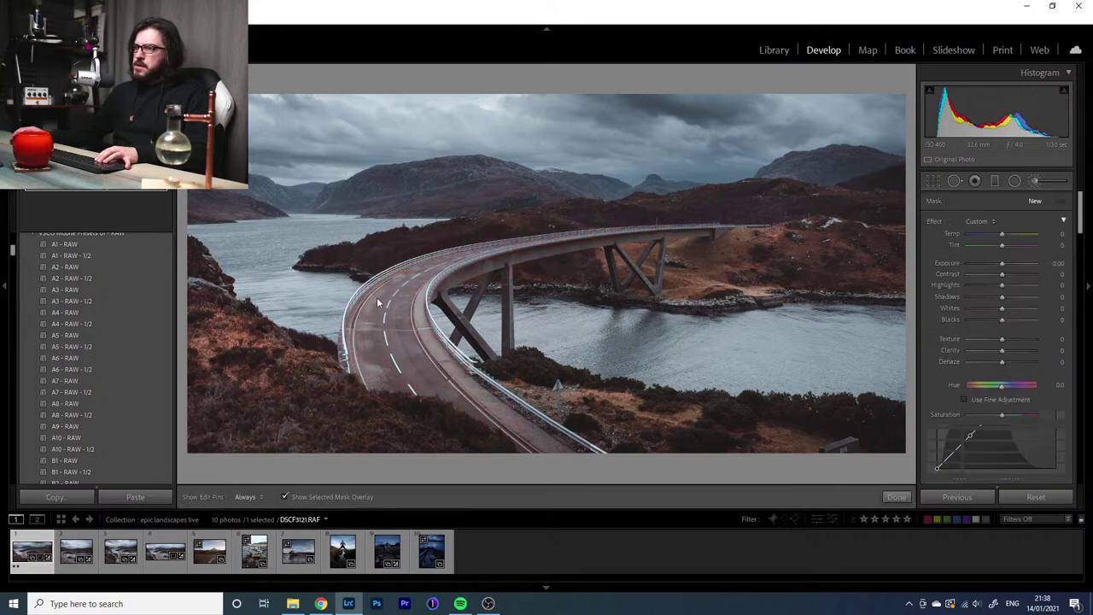
left_click(414, 277)
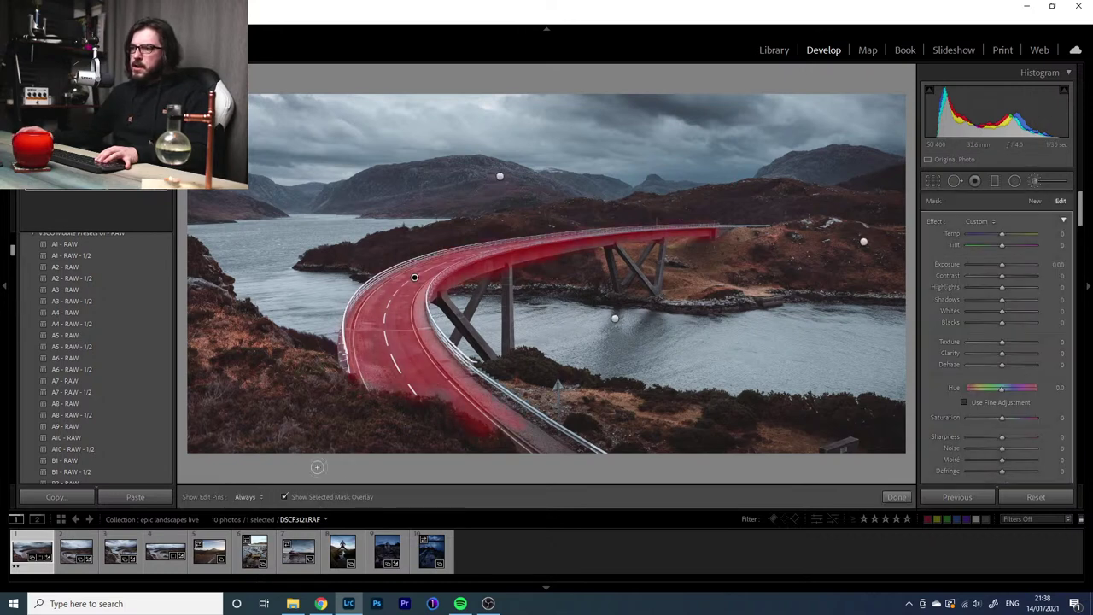
left_click(302, 502)
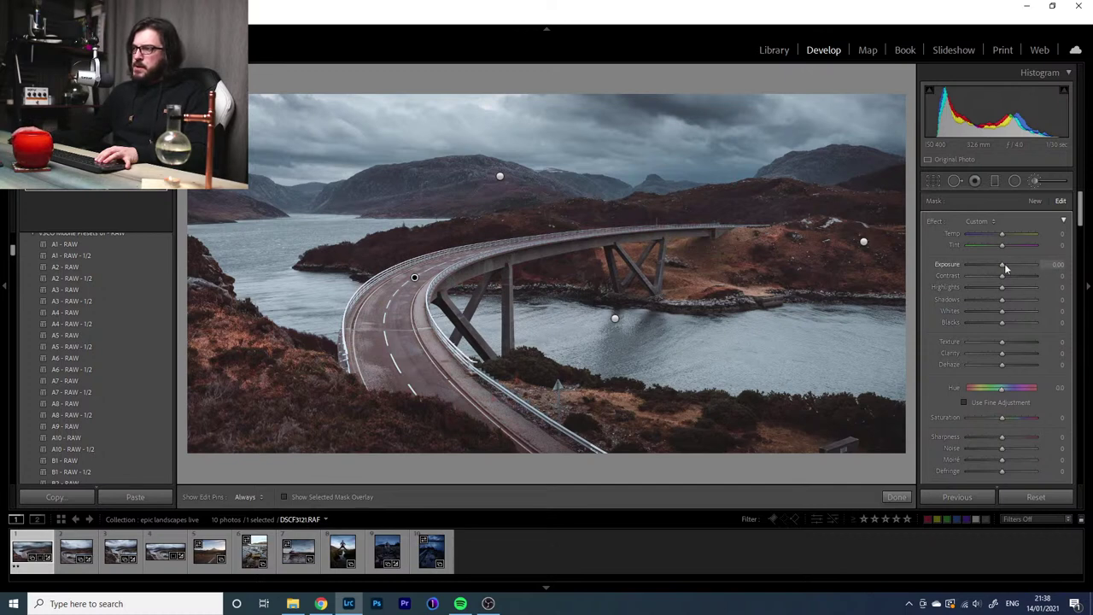
left_click_drag(1004, 263, 1008, 304)
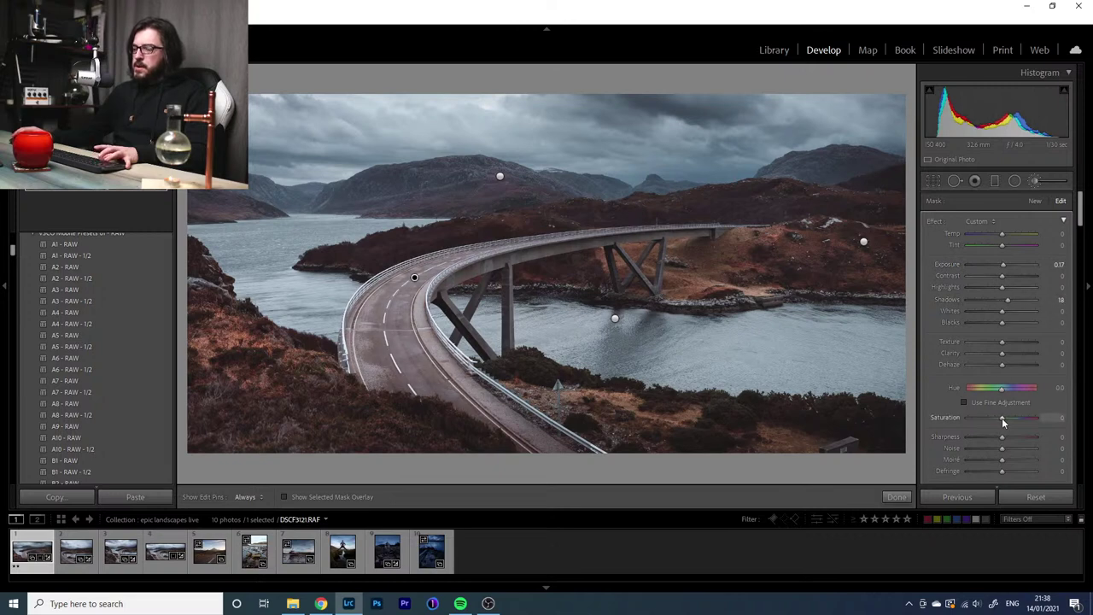
left_click_drag(1002, 418, 995, 420)
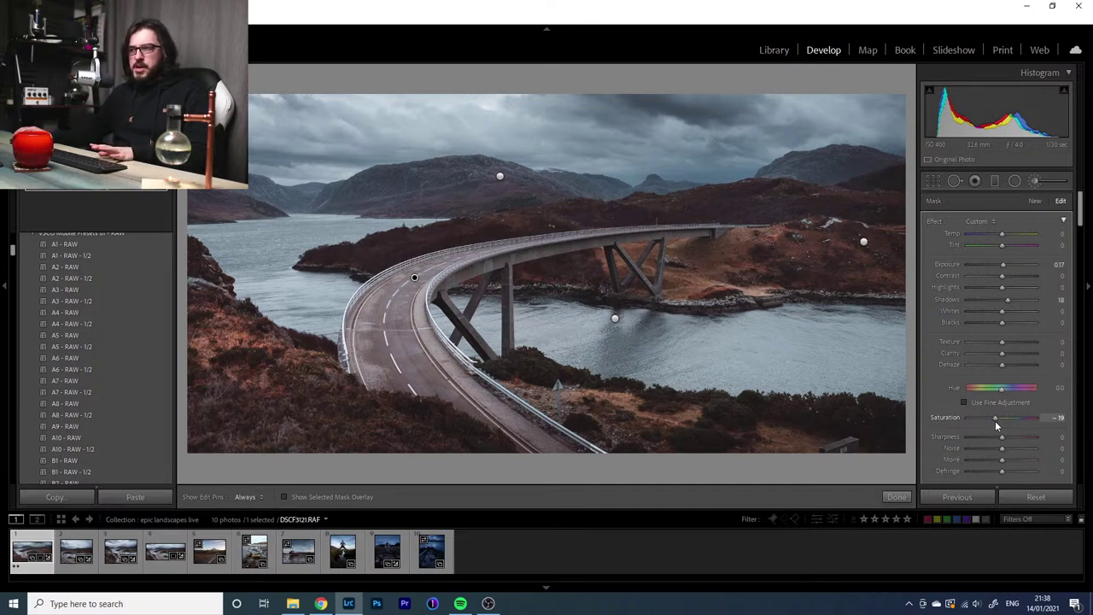
left_click_drag(995, 420, 945, 420)
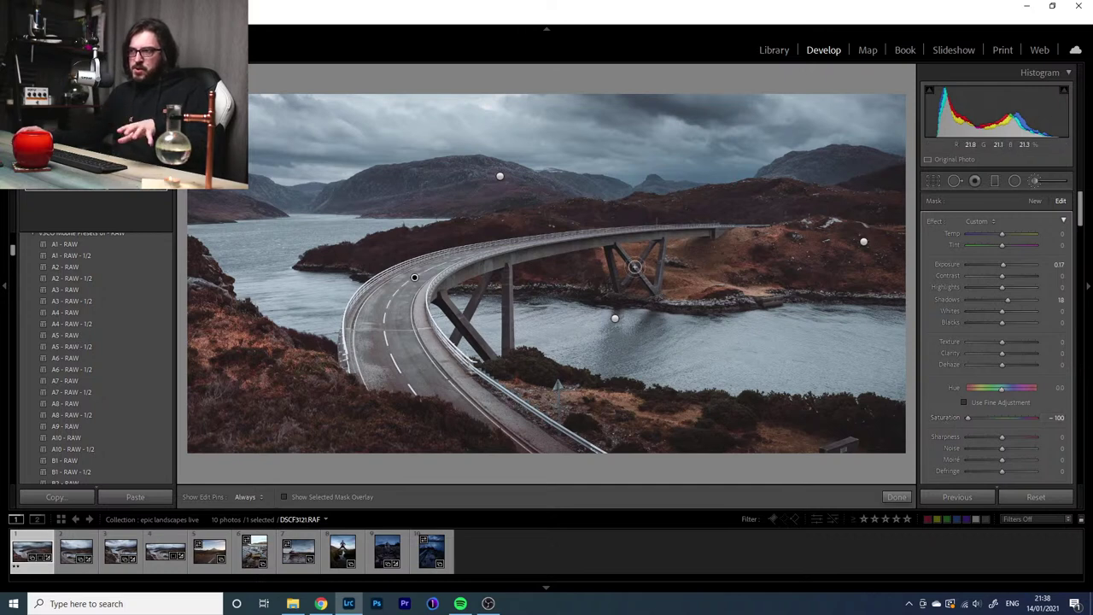
left_click(992, 417)
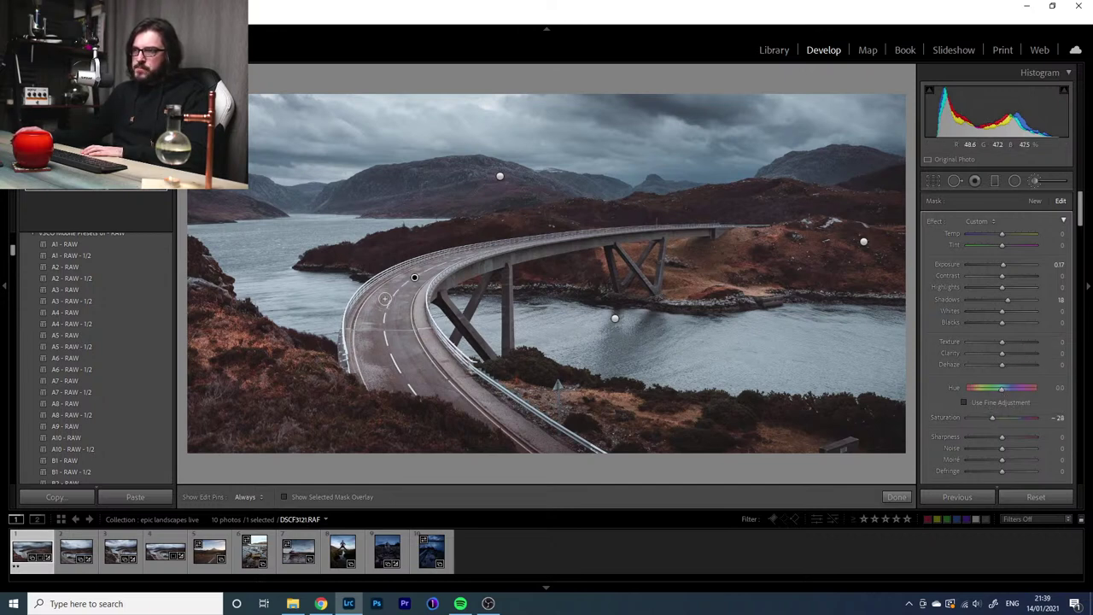
Show the bridge mask as a red overlay with the edit pins hidden
key("h")
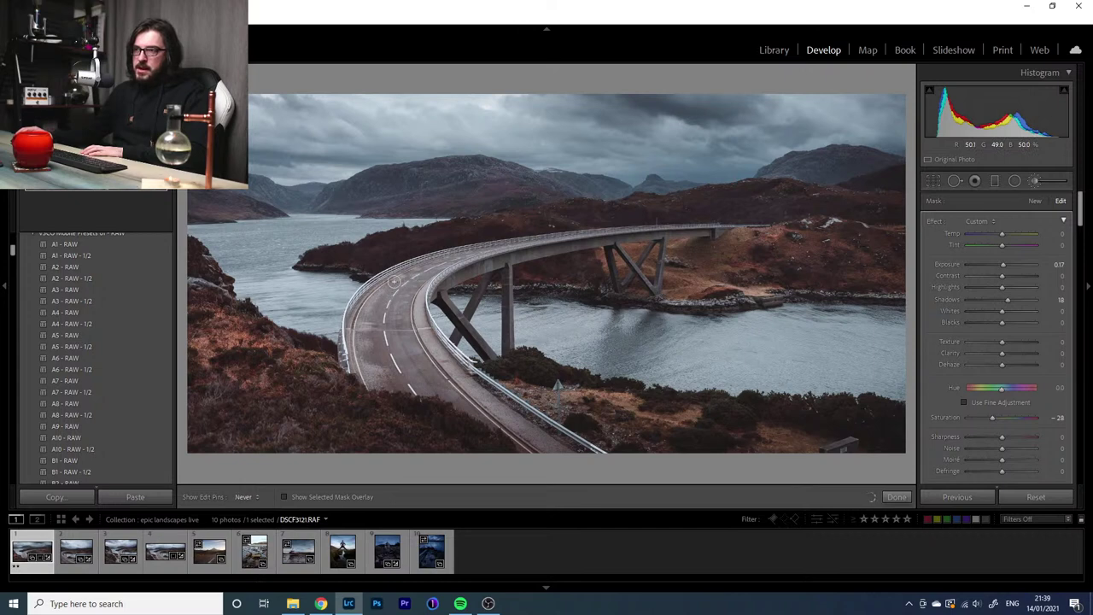
key("h")
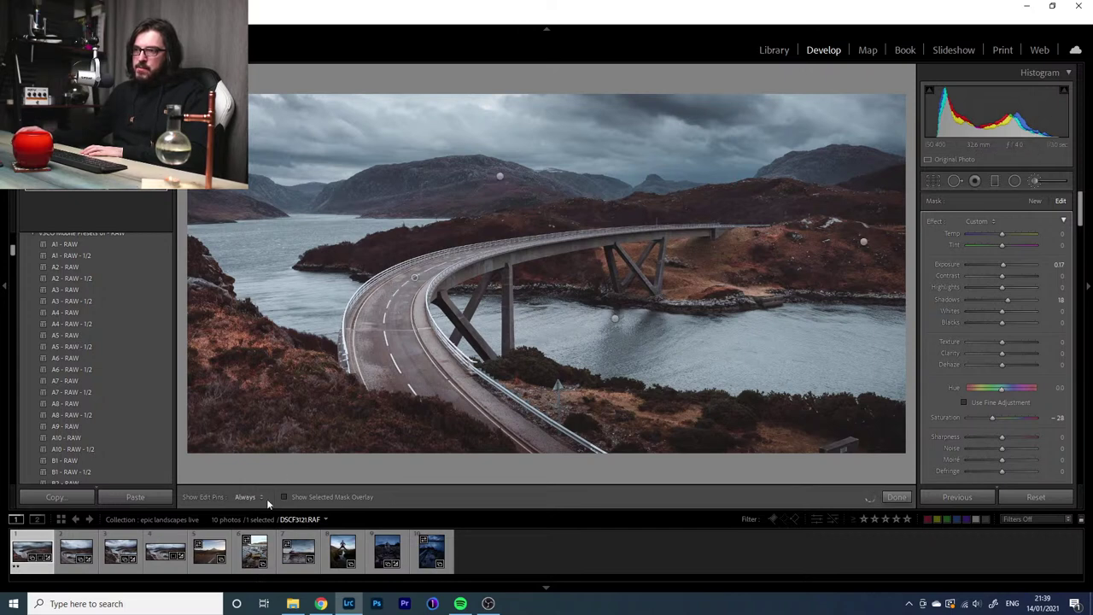
key("o")
key("h")
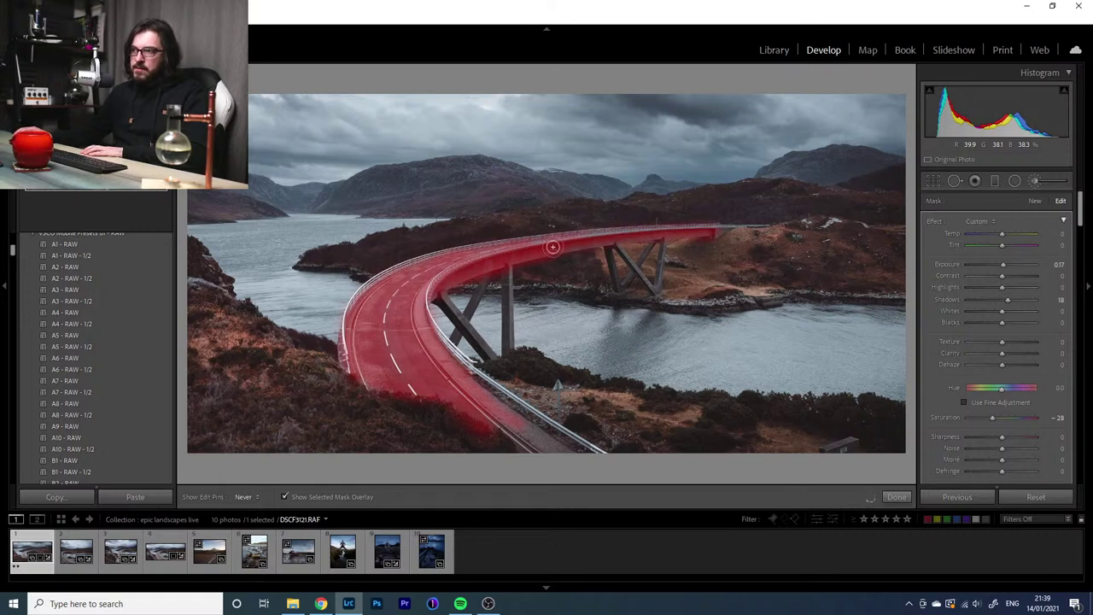
Hide the overlay and try saturation extremes, leaving the bridge mask at Saturation -45
key("h")
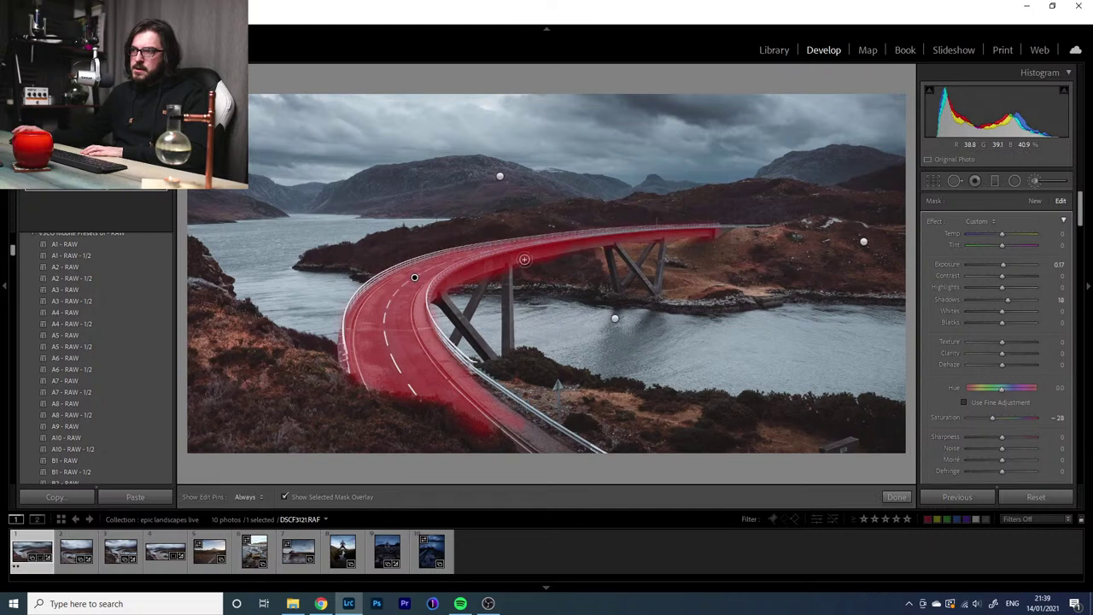
key("h")
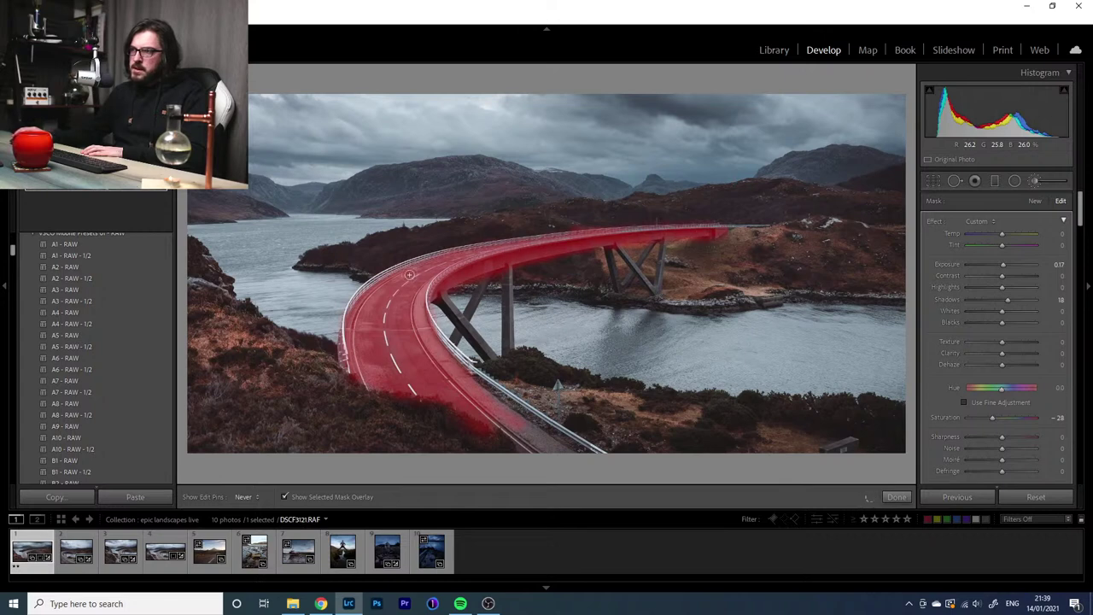
key("h")
left_click(330, 494)
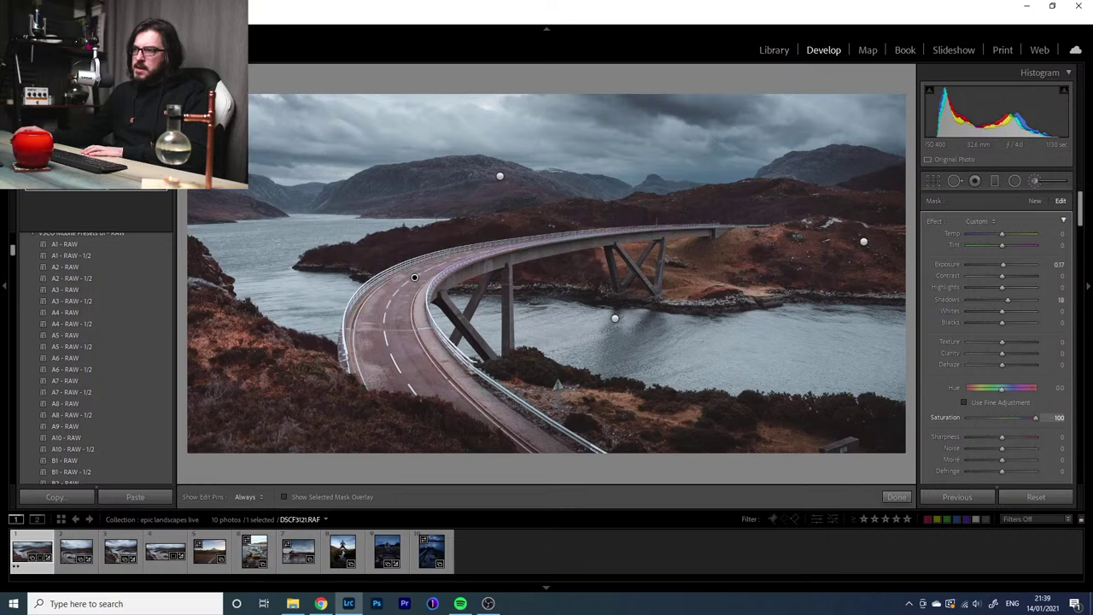
left_click_drag(950, 450, 1029, 453)
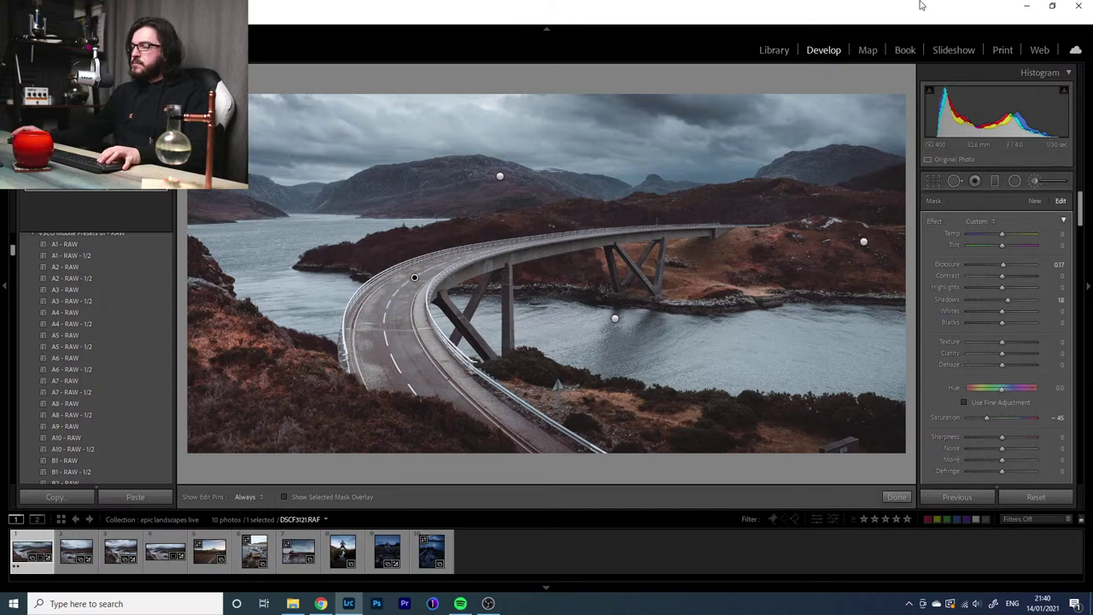
Close the brush, compare before/after, and start a new blank brush mask
left_click(1033, 184)
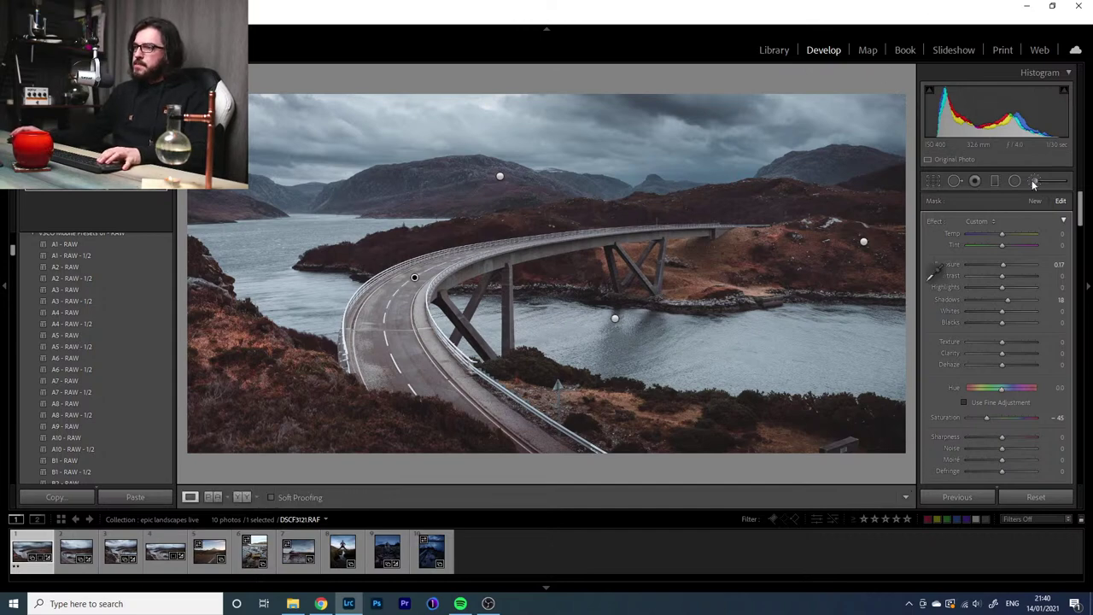
key("backslash")
key("backslash")
key("backslash")
key("backslash")
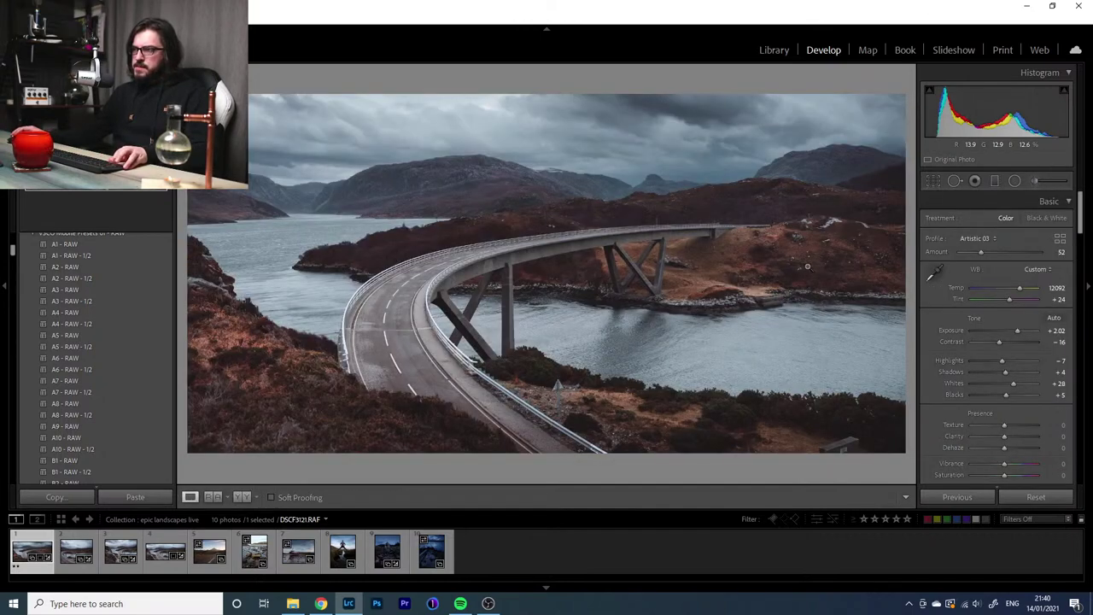
key("backslash")
key("backslash")
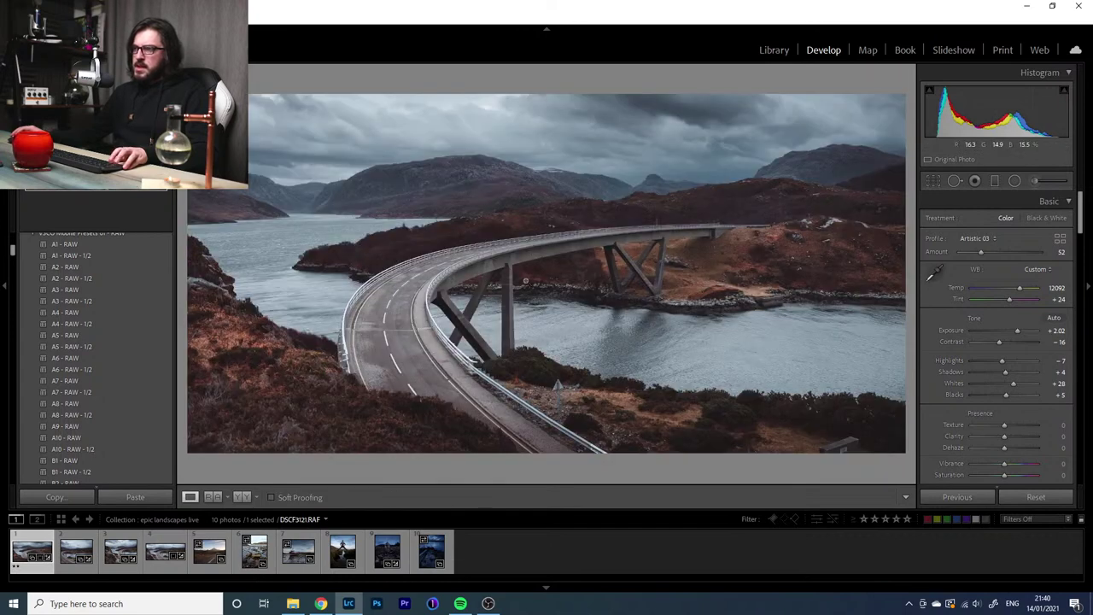
left_click(1030, 179)
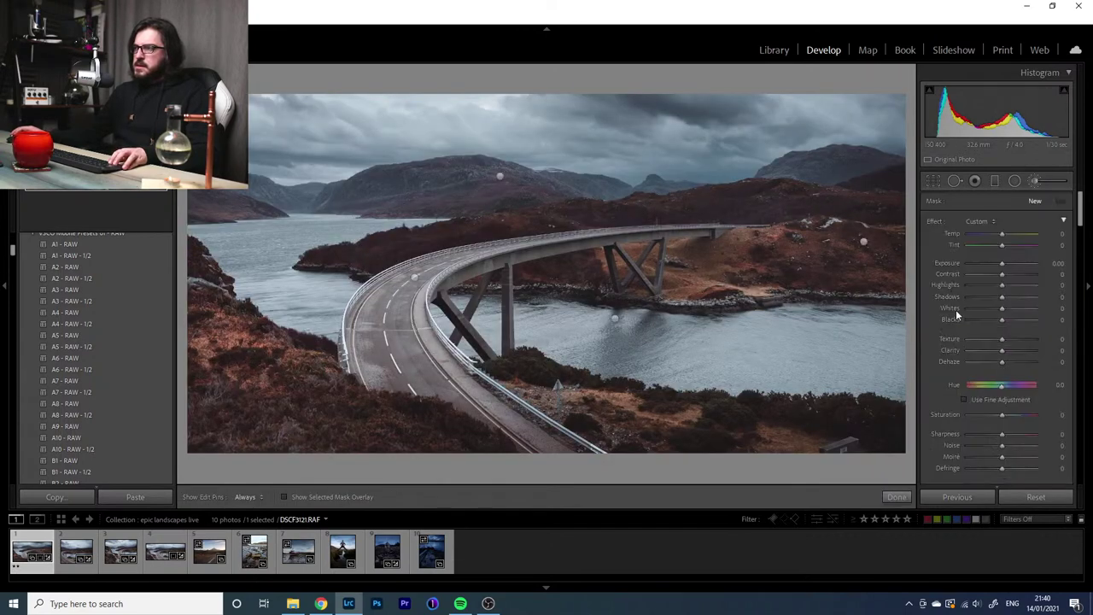
Set the new brush mask's Exposure to 1.38
left_click_drag(1003, 264, 1015, 263)
scroll(982, 291, "down", 5)
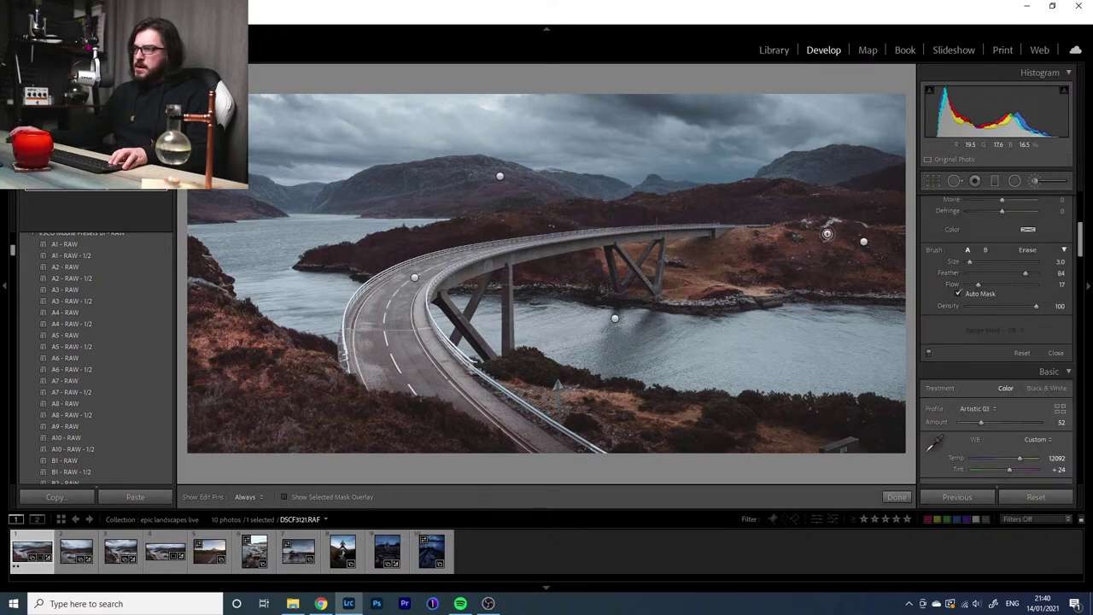
key("h")
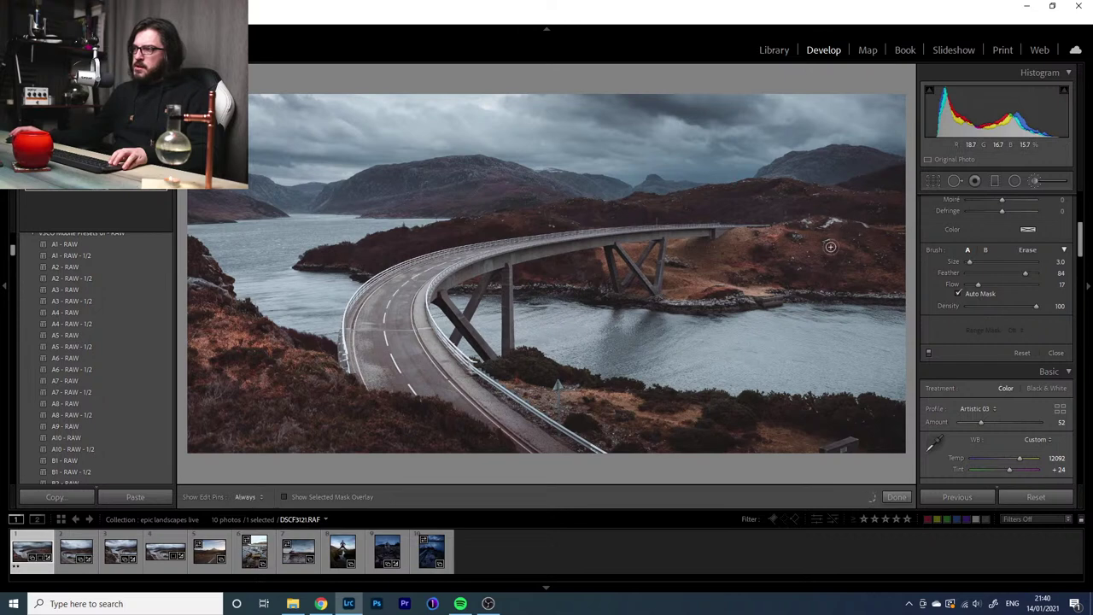
key("h")
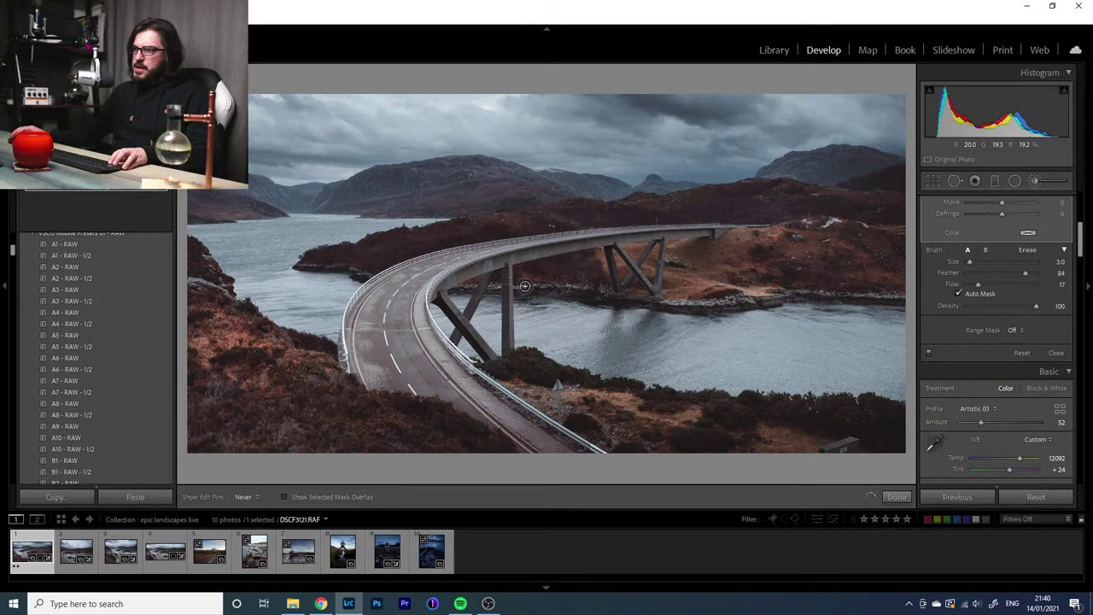
key("h")
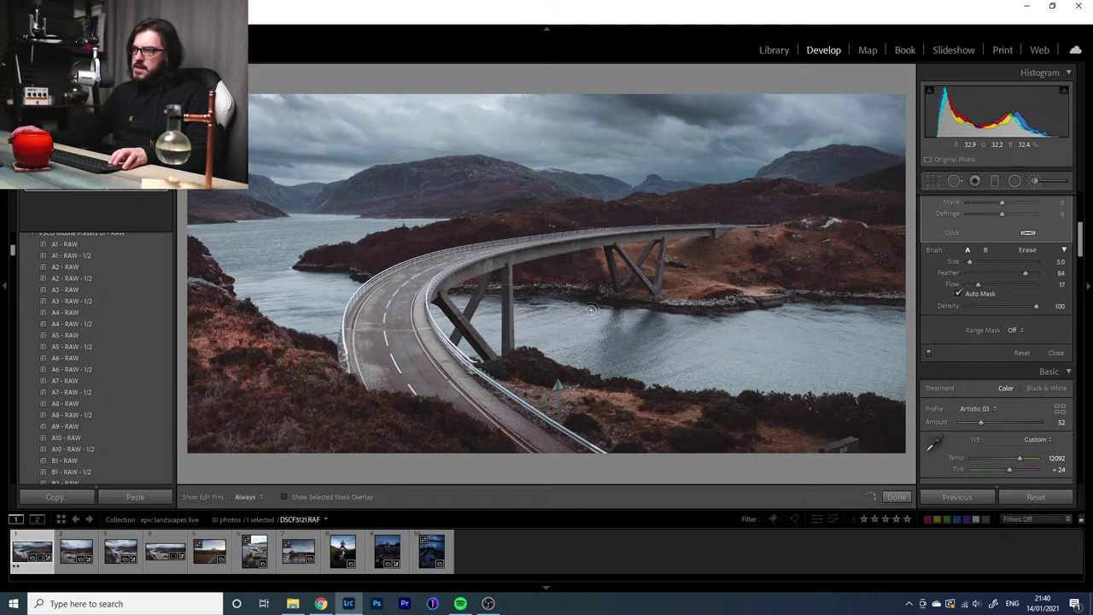
key("h")
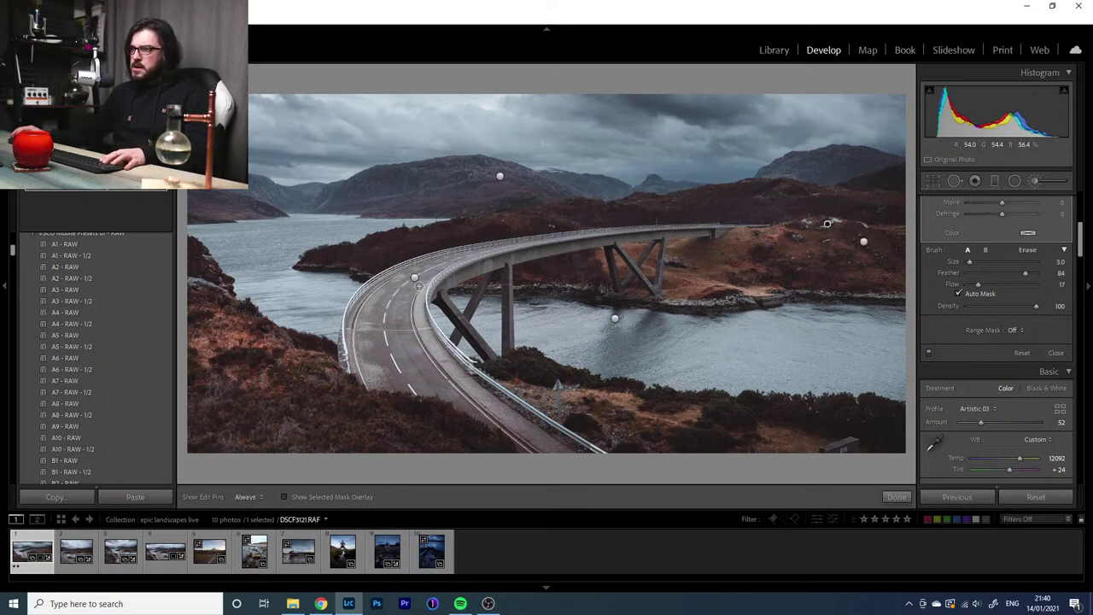
Paint strokes over the landscape and the right-hand hillside near the bridge
mouse_move(746, 234)
left_mouse_down()
mouse_move(705, 260)
mouse_move(623, 239)
left_mouse_up()
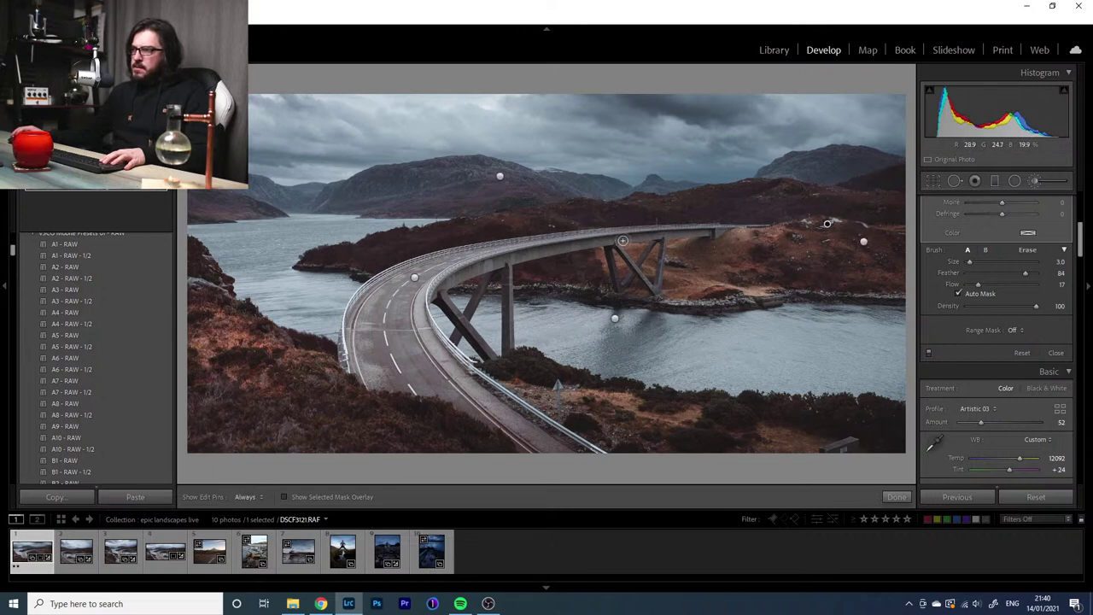
key("h")
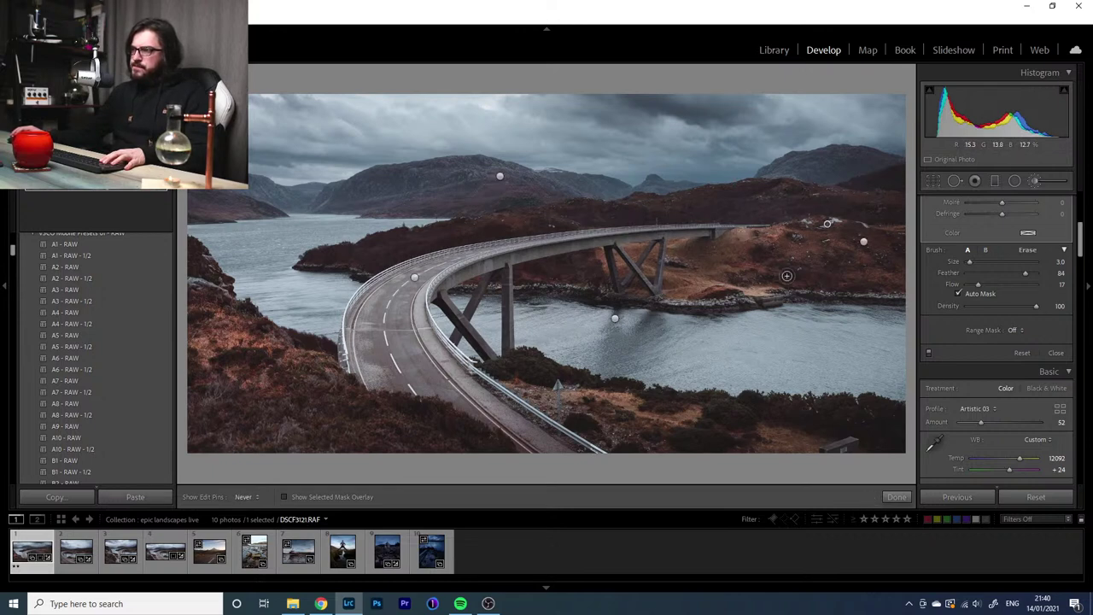
mouse_move(787, 276)
left_mouse_down()
mouse_move(802, 272)
mouse_move(880, 306)
mouse_move(886, 298)
left_mouse_up()
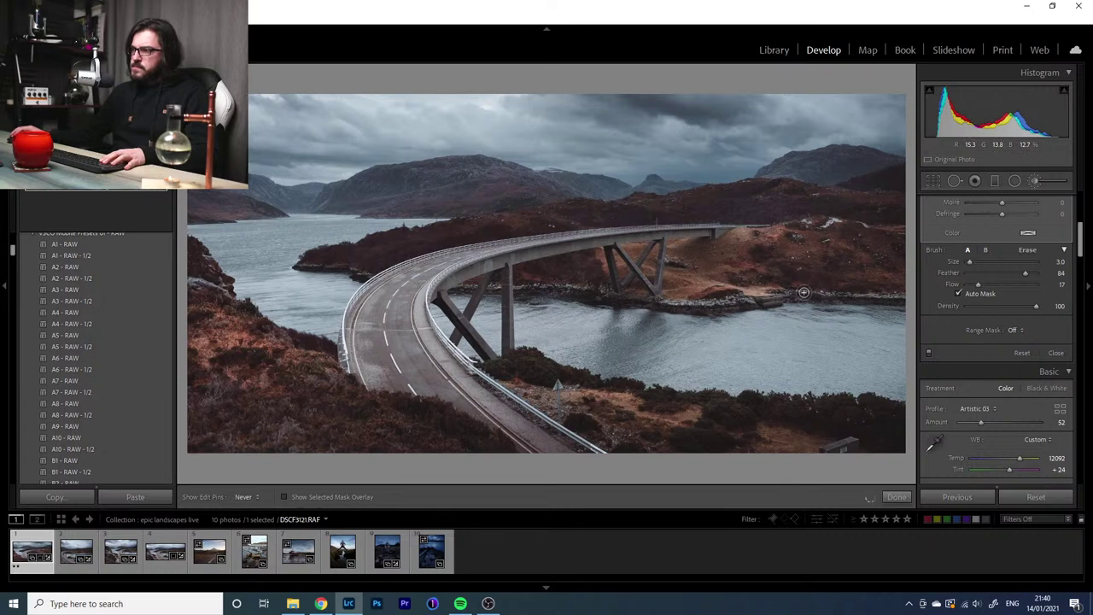
key("h")
Close the Adjustment Brush, compare Before/After with \, and scroll down to Color Grading
left_click(1032, 182)
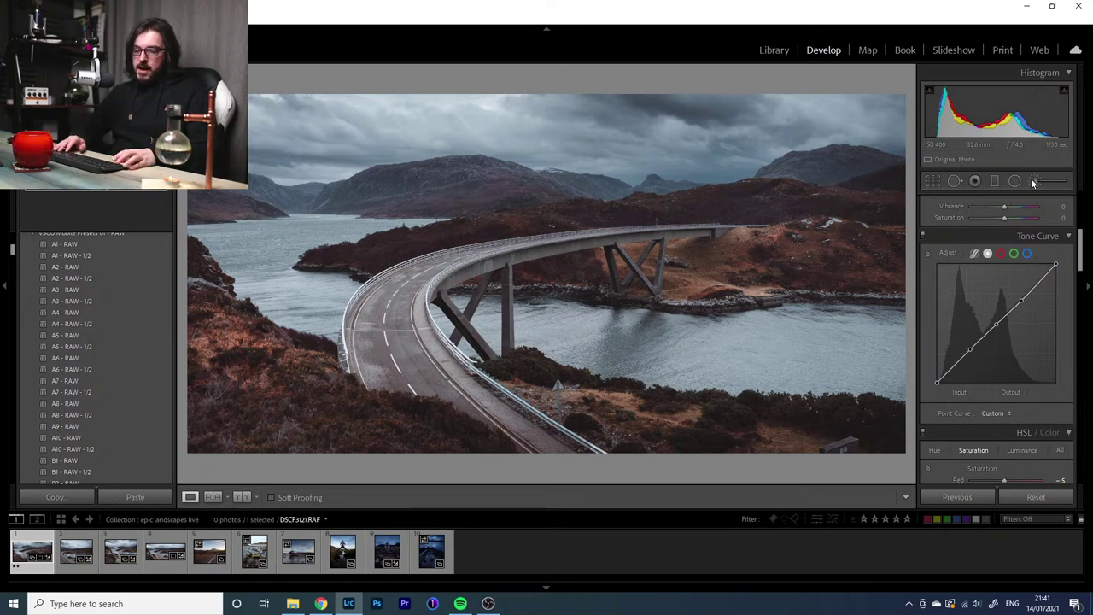
key("backslash")
key("backslash")
key("backslash")
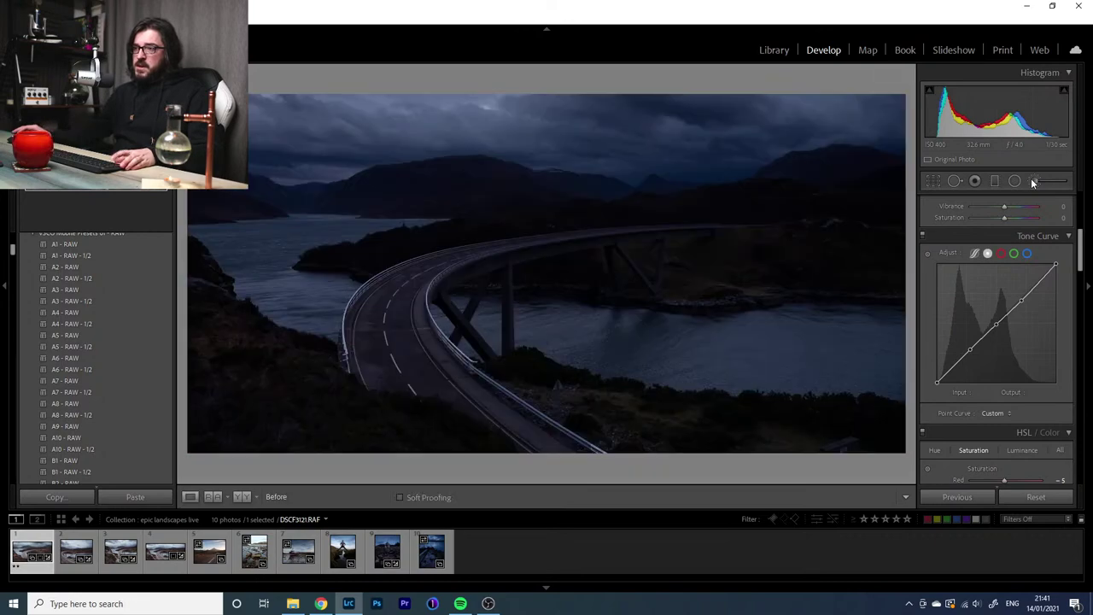
key("backslash")
key("backslash")
key("backslash")
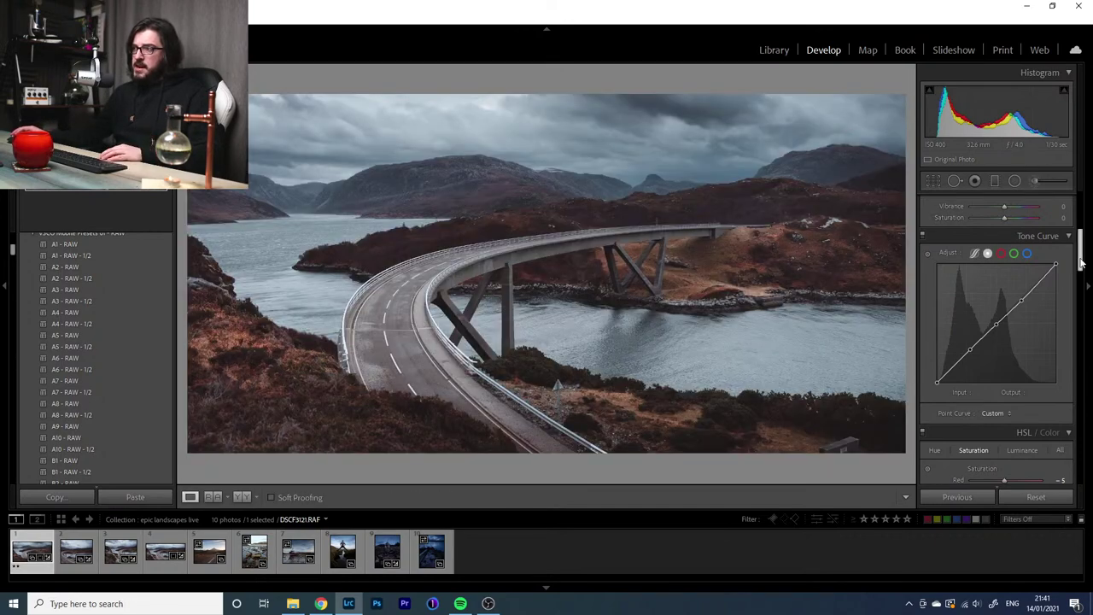
left_click_drag(1080, 263, 1085, 314)
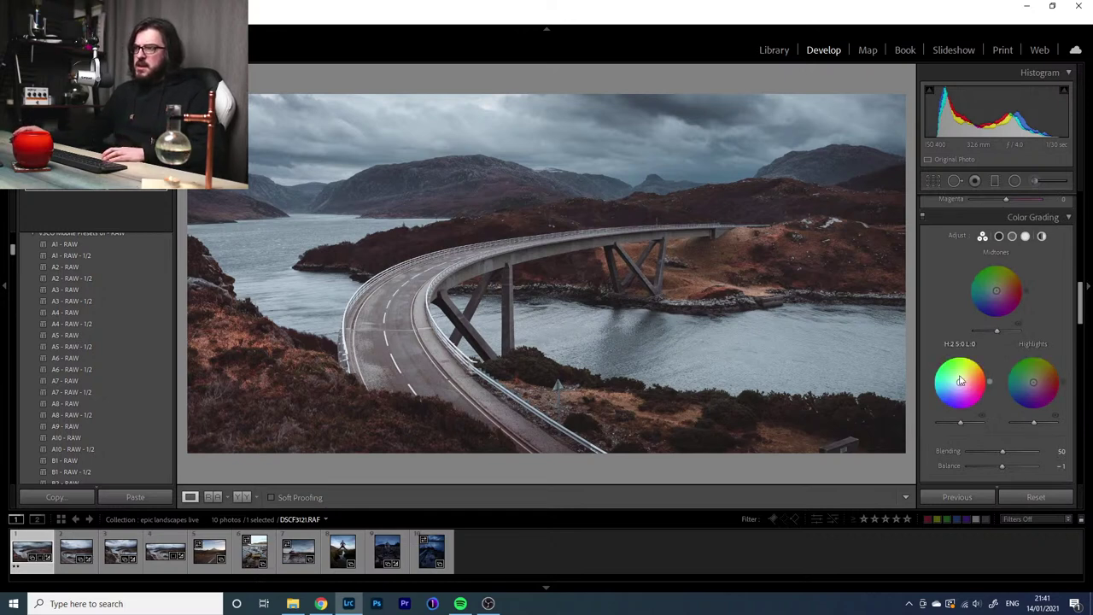
Tint the shadows slightly blue and reset the Midtones wheel back to neutral
left_click_drag(960, 381, 958, 384)
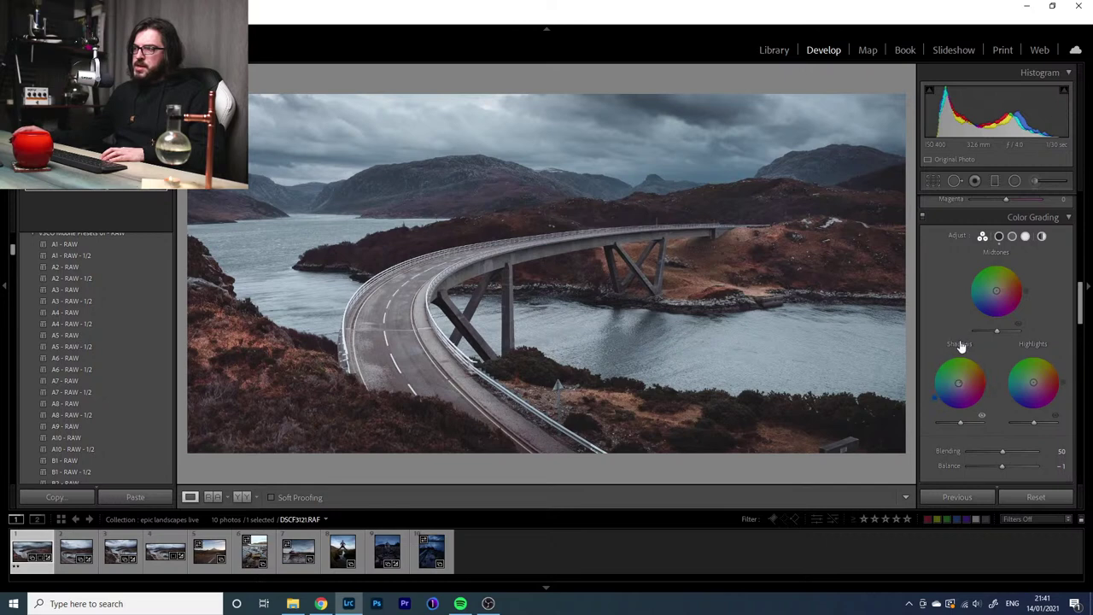
left_click(1012, 238)
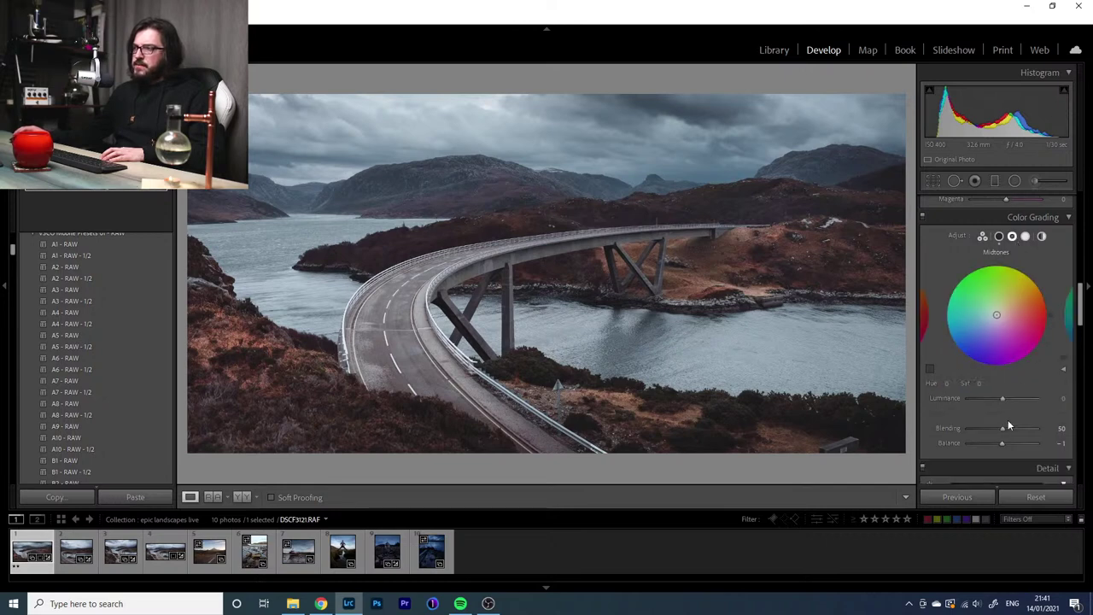
left_click_drag(997, 315, 999, 316)
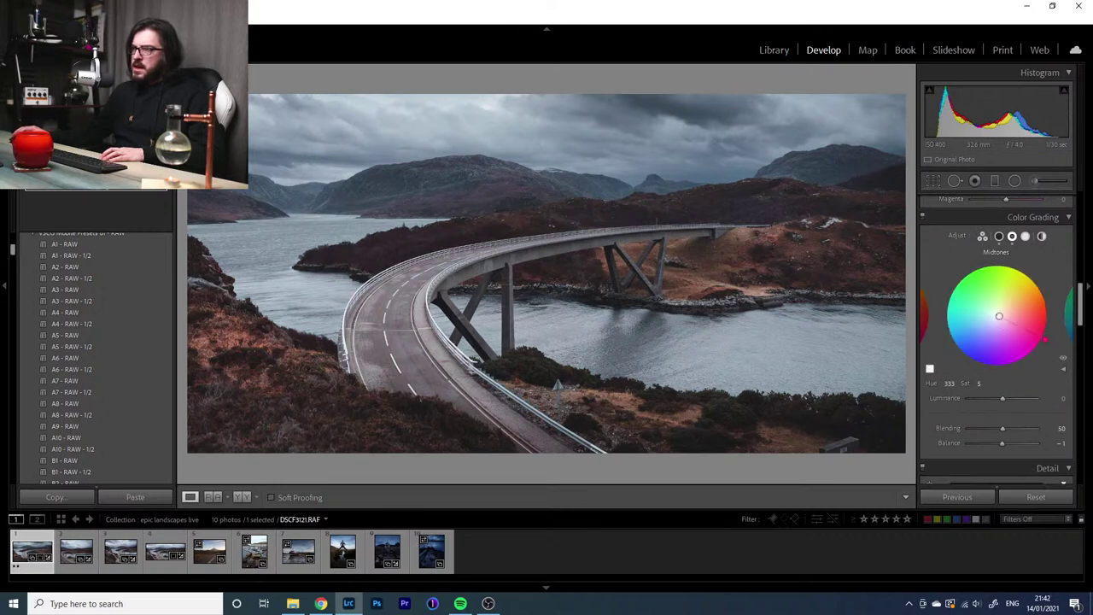
double_click(998, 317)
Set the Highlights wheel to Hue 41, Sat 32 and Shadows to Hue 211, Sat 10
left_click(1025, 236)
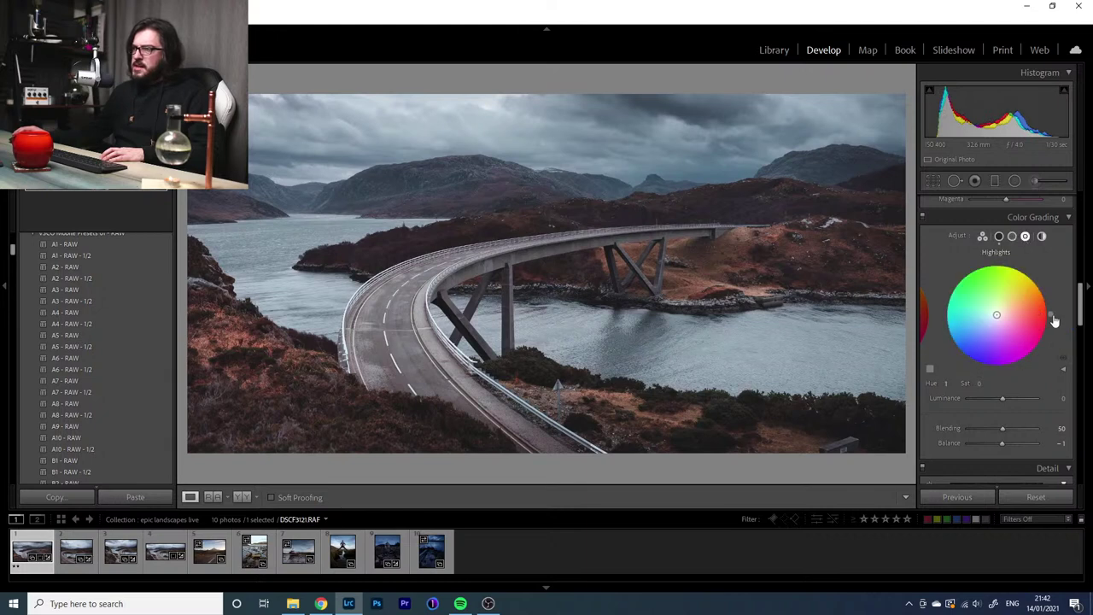
left_click_drag(1053, 319, 1008, 304)
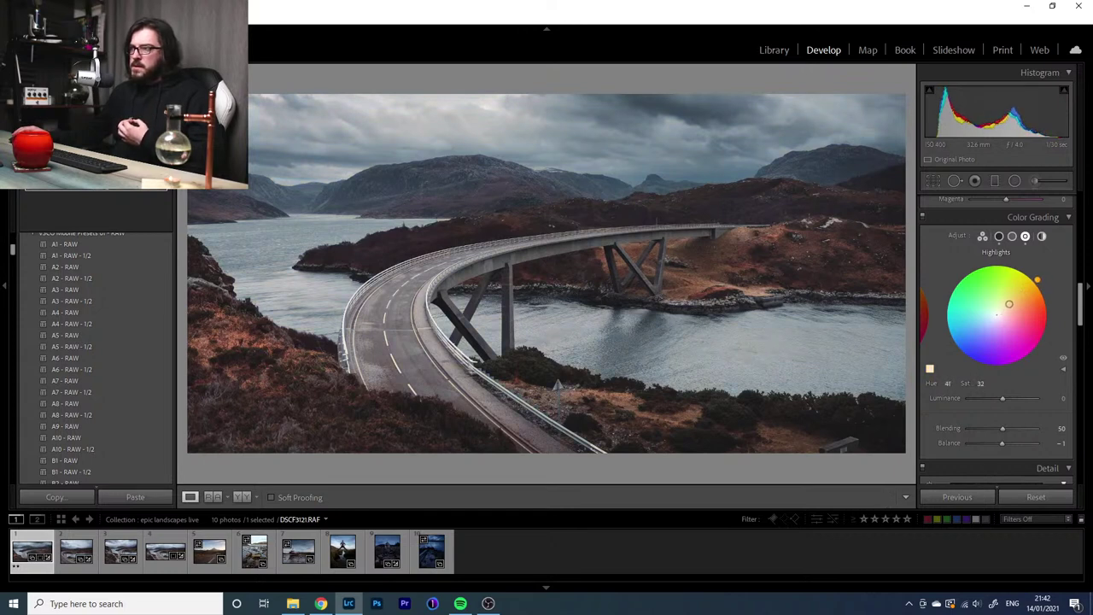
left_click(999, 238)
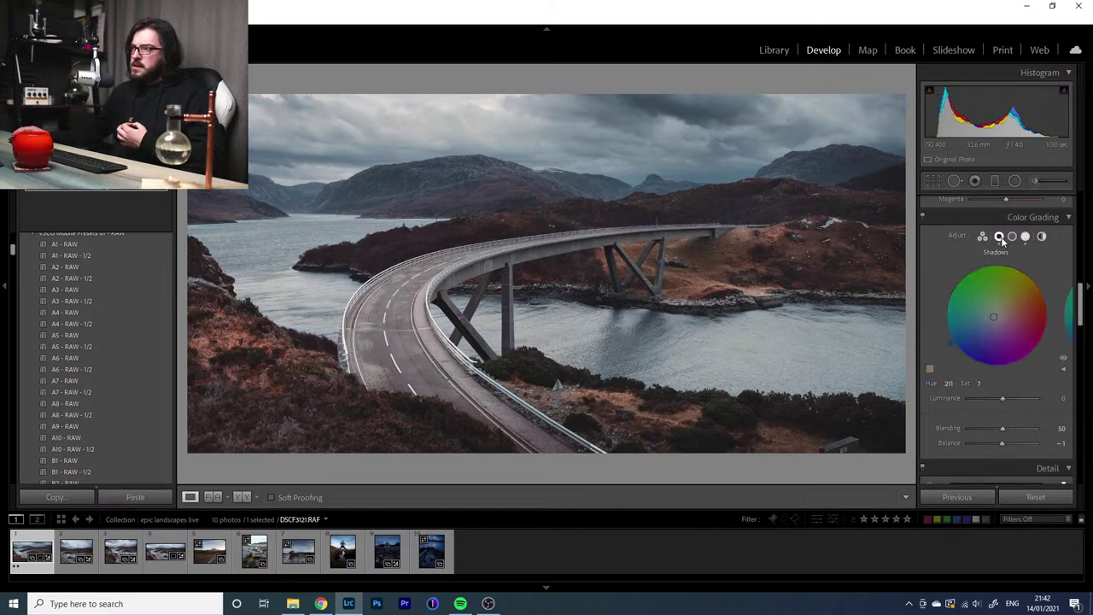
left_click_drag(993, 316, 989, 320)
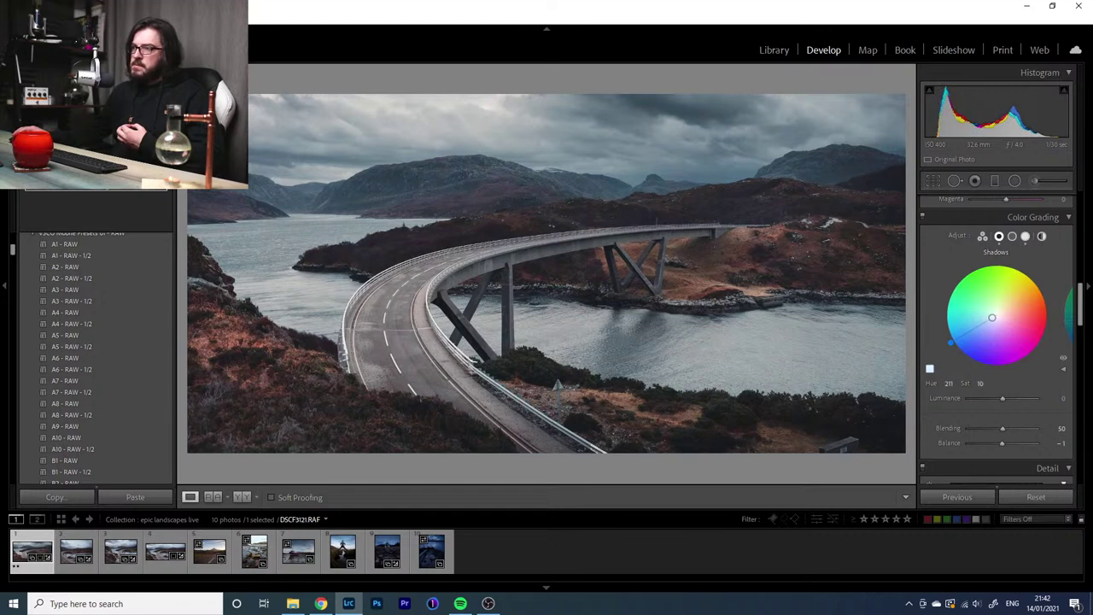
left_click(922, 218)
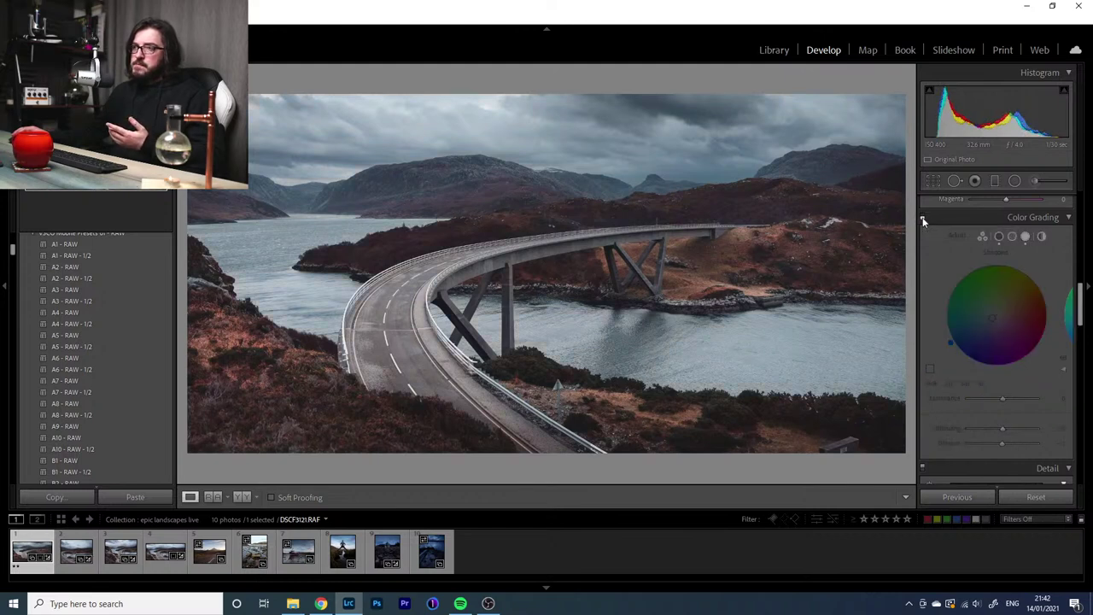
left_click(922, 219)
left_click(922, 217)
left_click(922, 216)
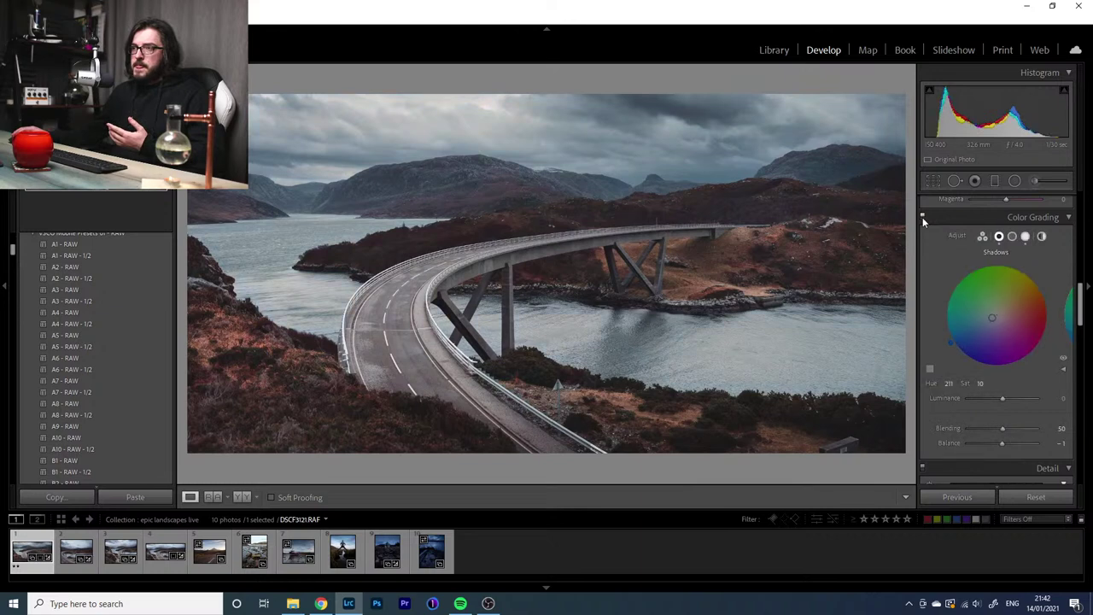
left_click(923, 217)
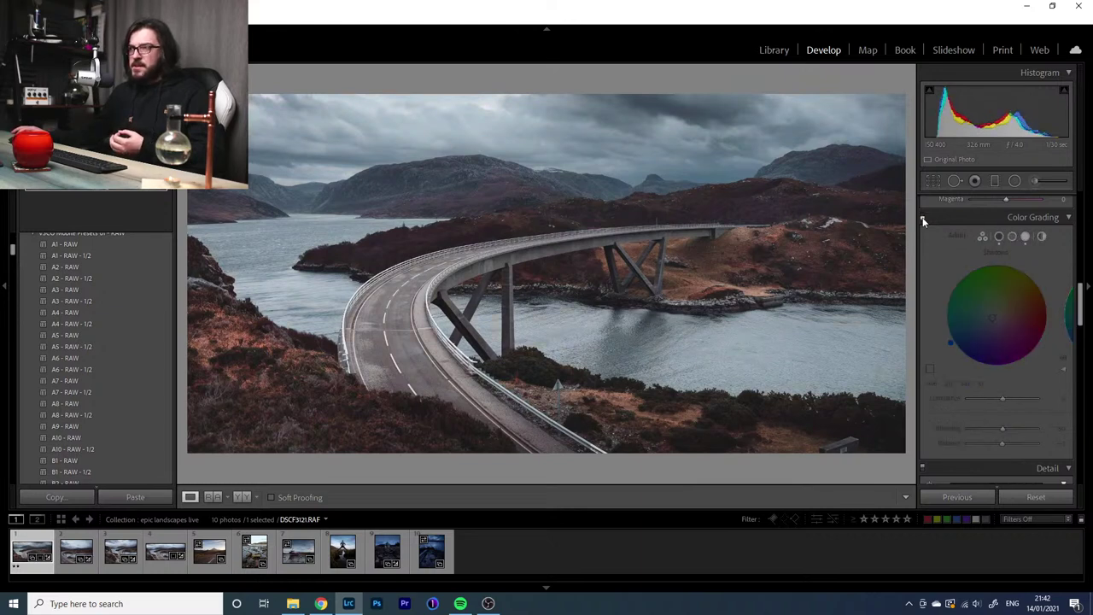
left_click(922, 217)
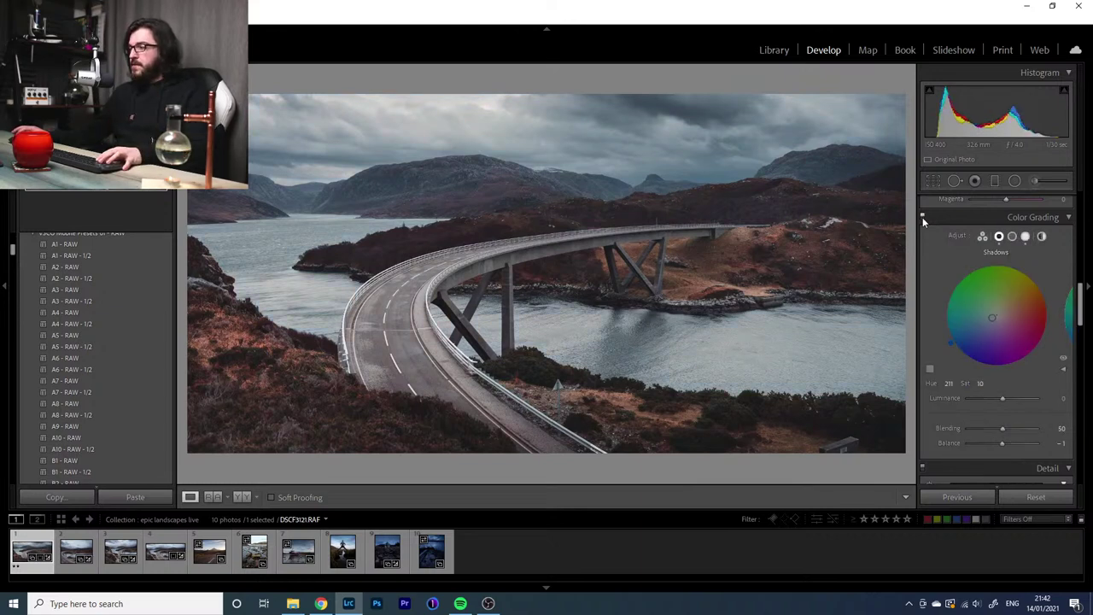
left_click(922, 216)
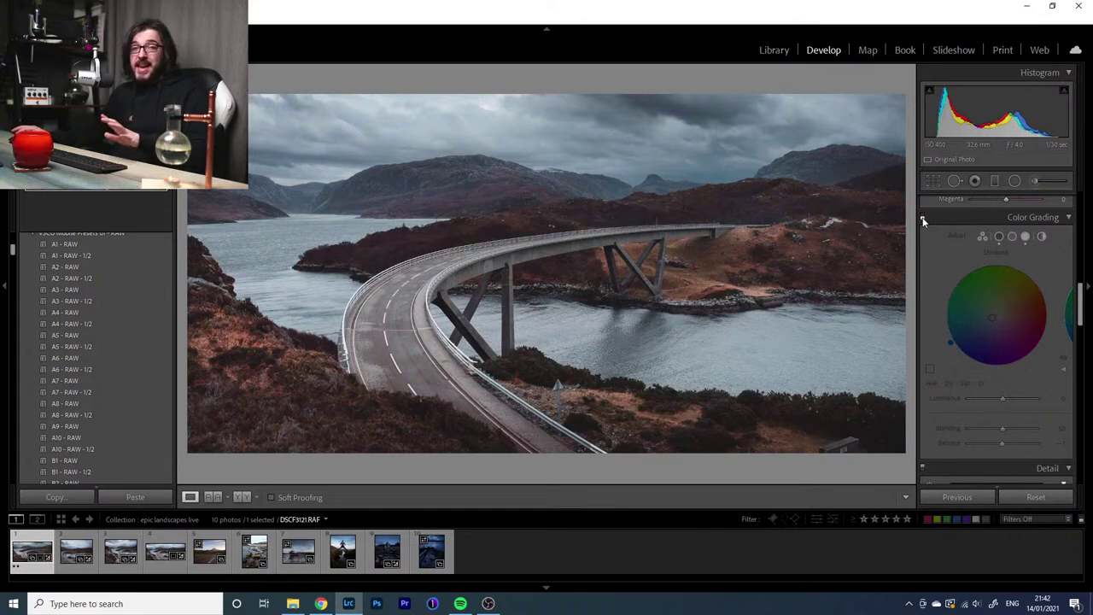
left_click(923, 218)
left_click(922, 217)
left_click(922, 217)
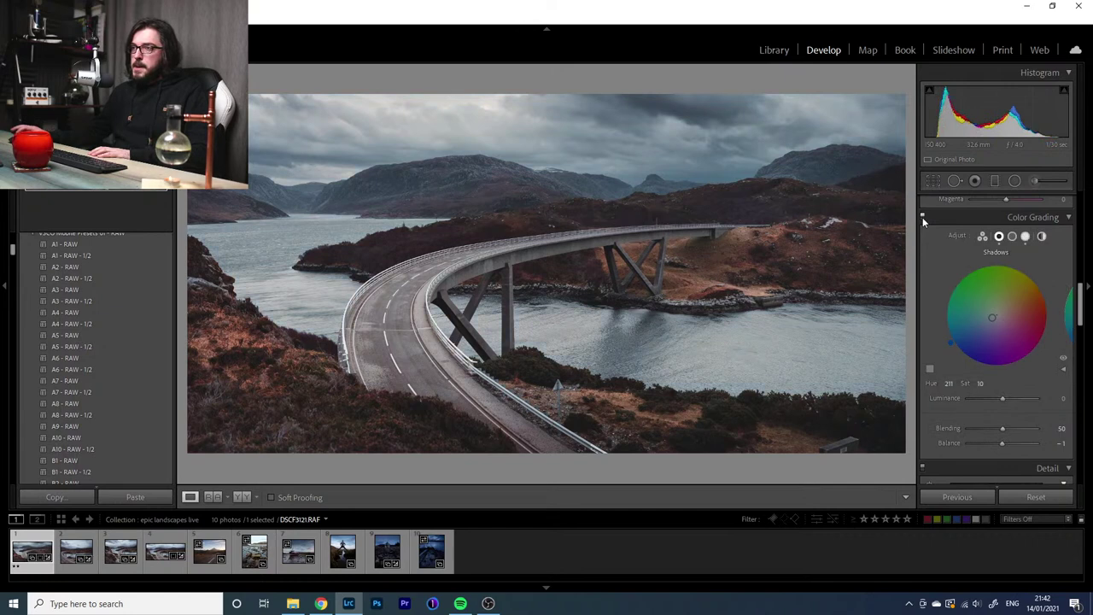
left_click(922, 217)
left_click(922, 218)
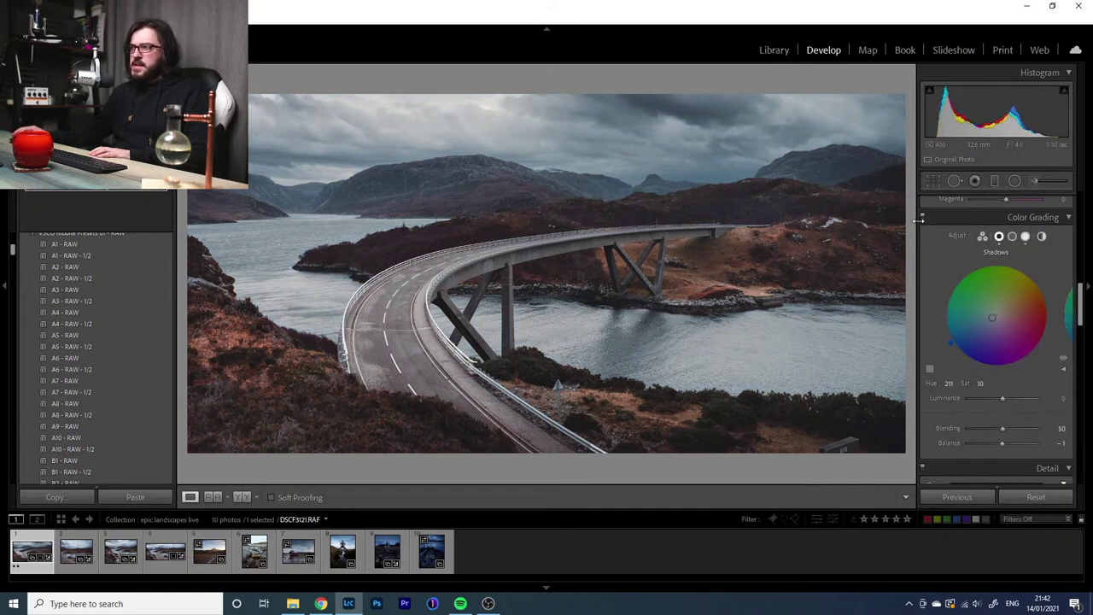
left_click(922, 218)
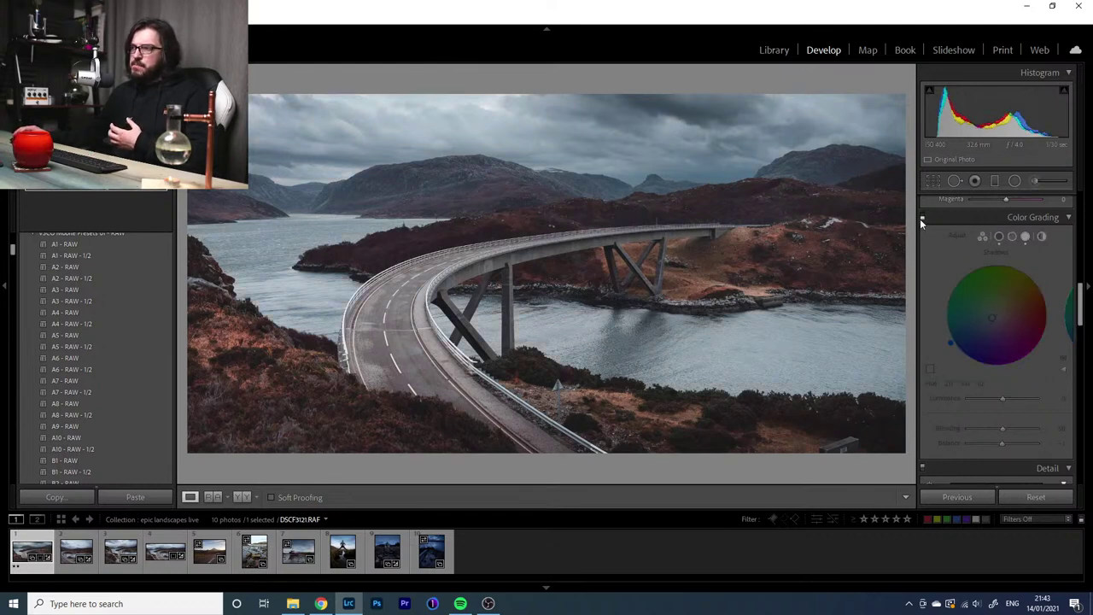
left_click(922, 218)
left_click(921, 218)
left_click(922, 217)
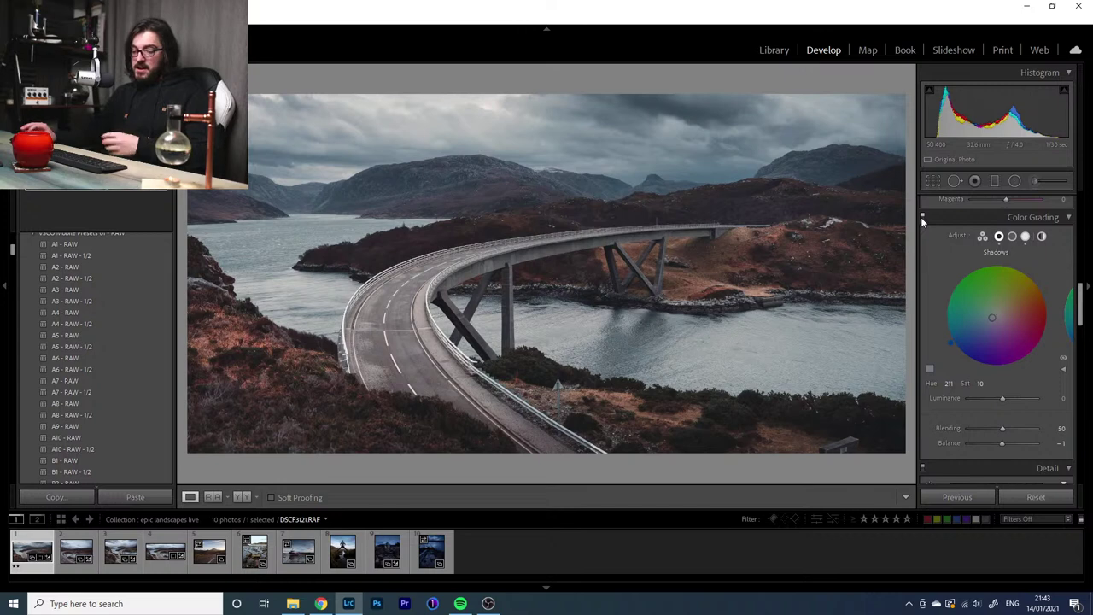
key("i")
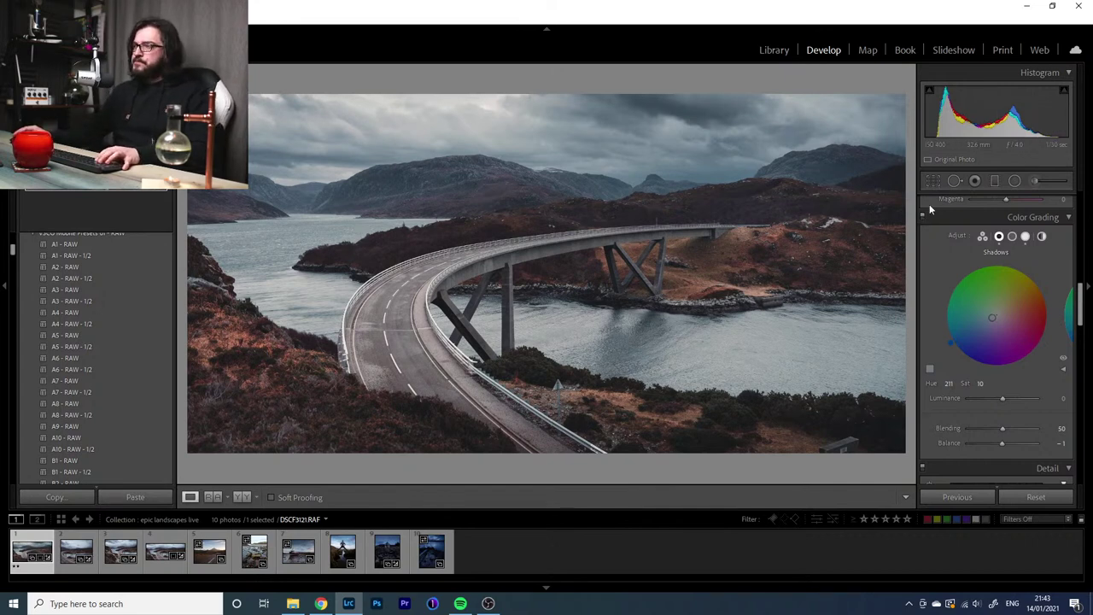
key("backslash")
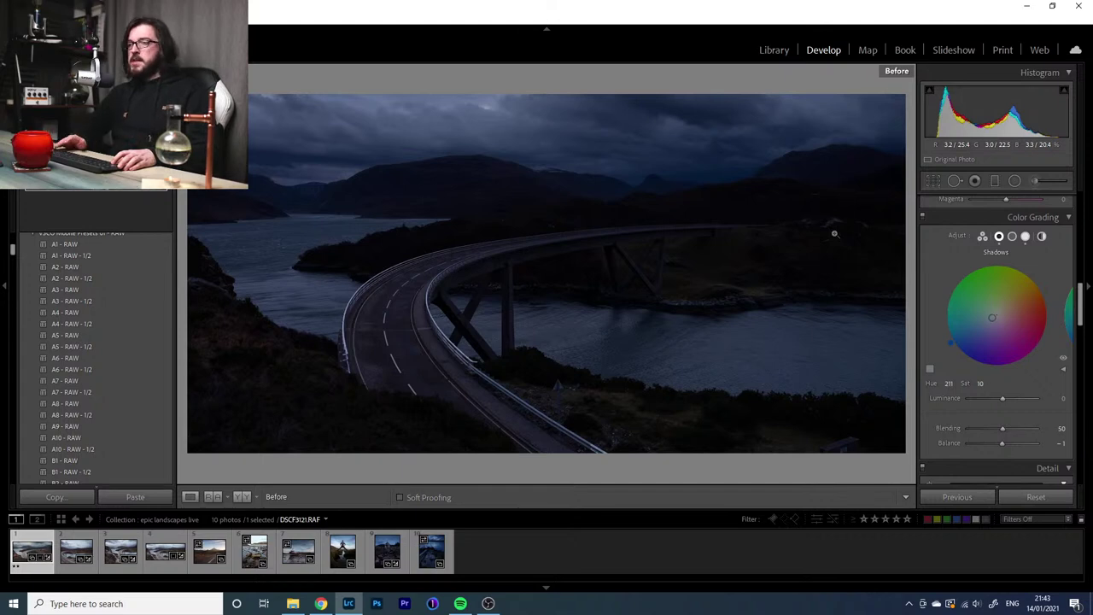
key("backslash")
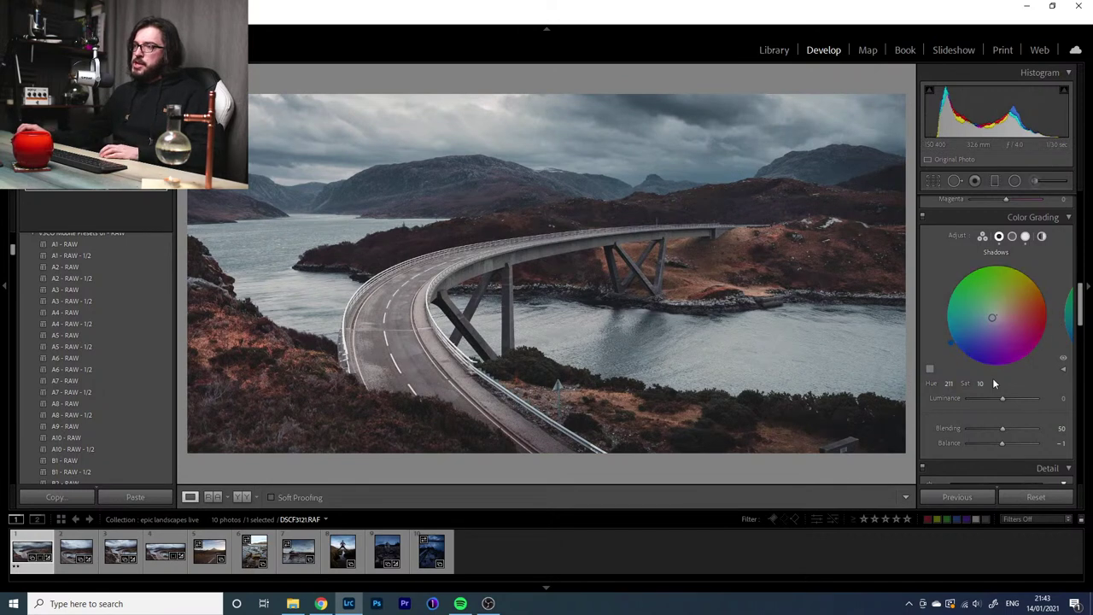
Set Contrast to -7, then toggle Before/After repeatedly to compare with the original
scroll(993, 378, "up", 10)
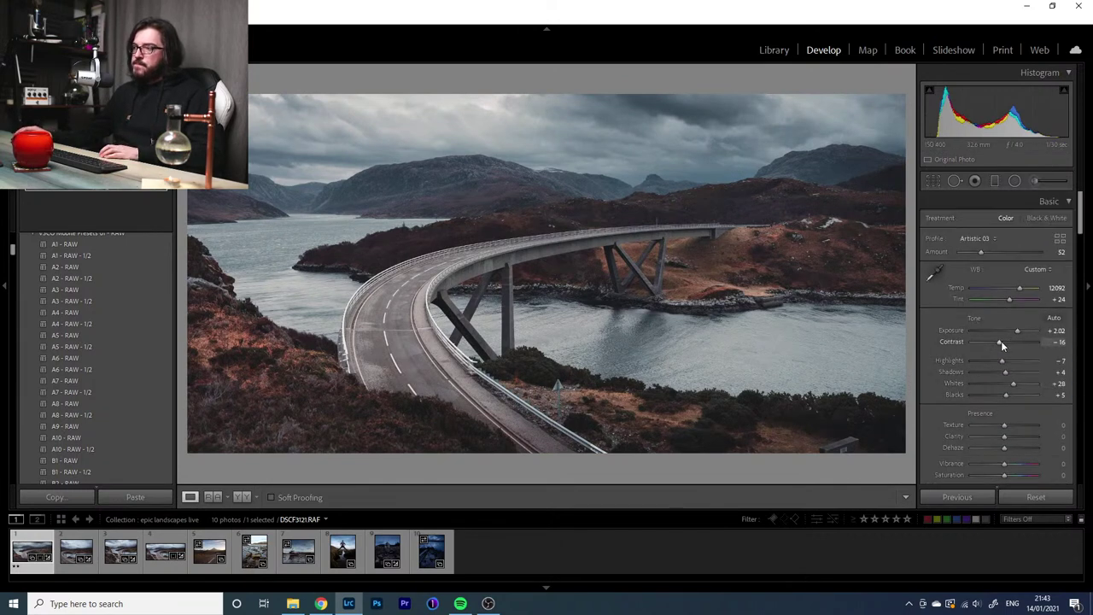
left_click_drag(1001, 340, 1005, 345)
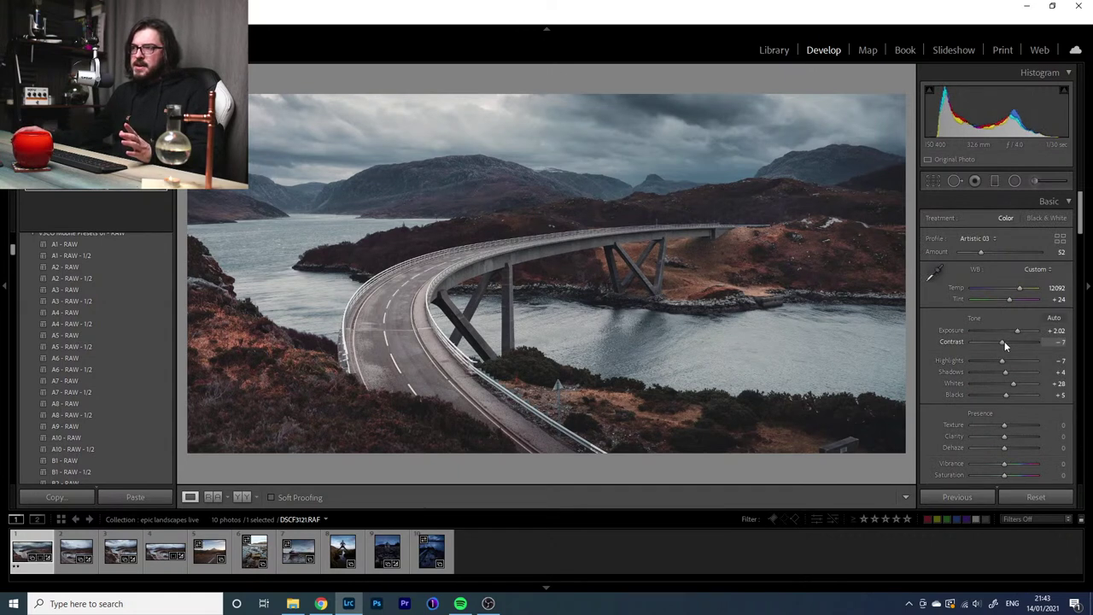
key("backslash")
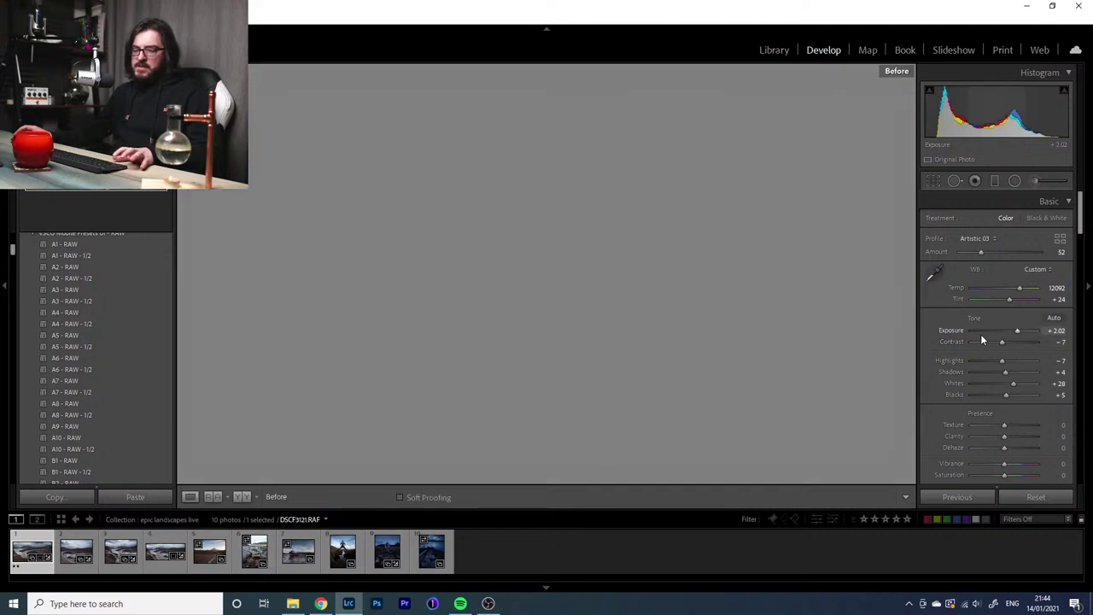
key("backslash")
key("backslash")
key("backslash")
key("backslash")
key("backslash")
key("backslash")
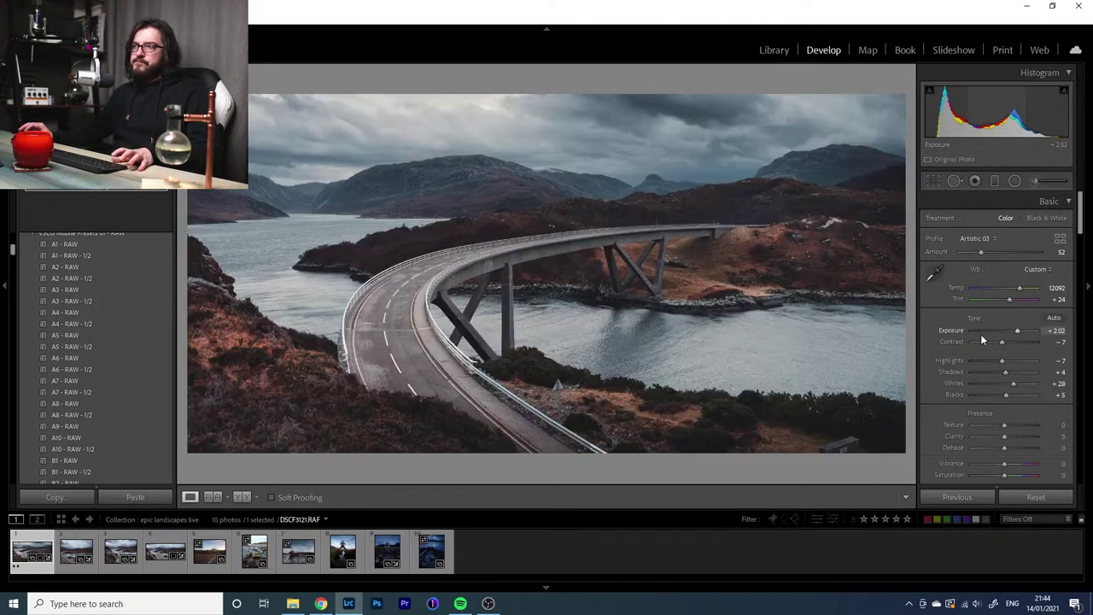
key("backslash")
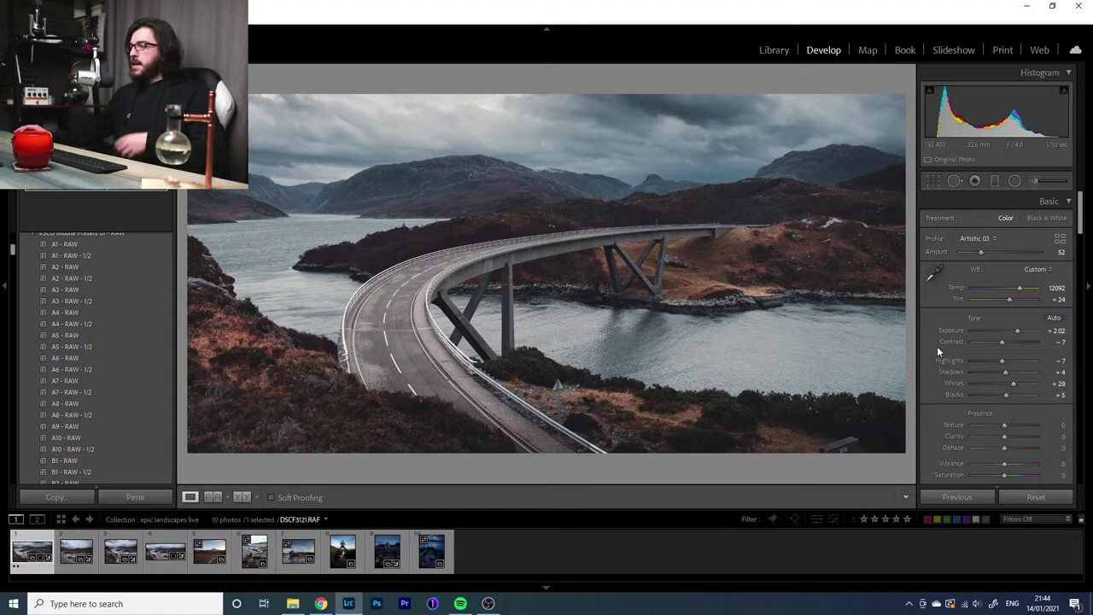
key("backslash")
key("backslash")
key("backslash")
key("backslash")
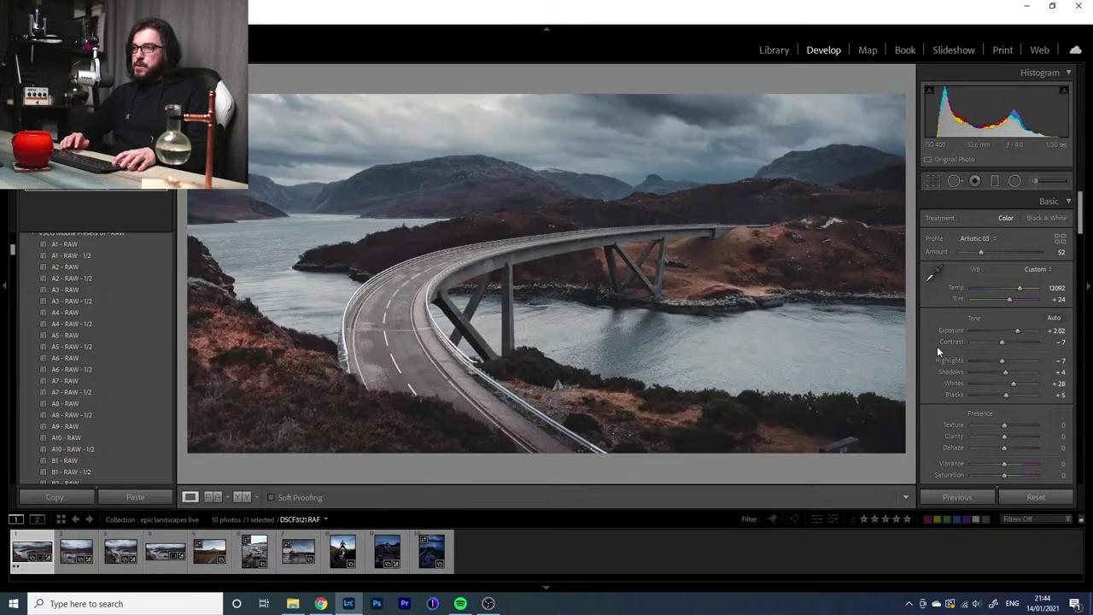
key("backslash")
key("backslash")
key("backslash")
key("backslash")
key("backslash")
key("backslash")
key("backslash")
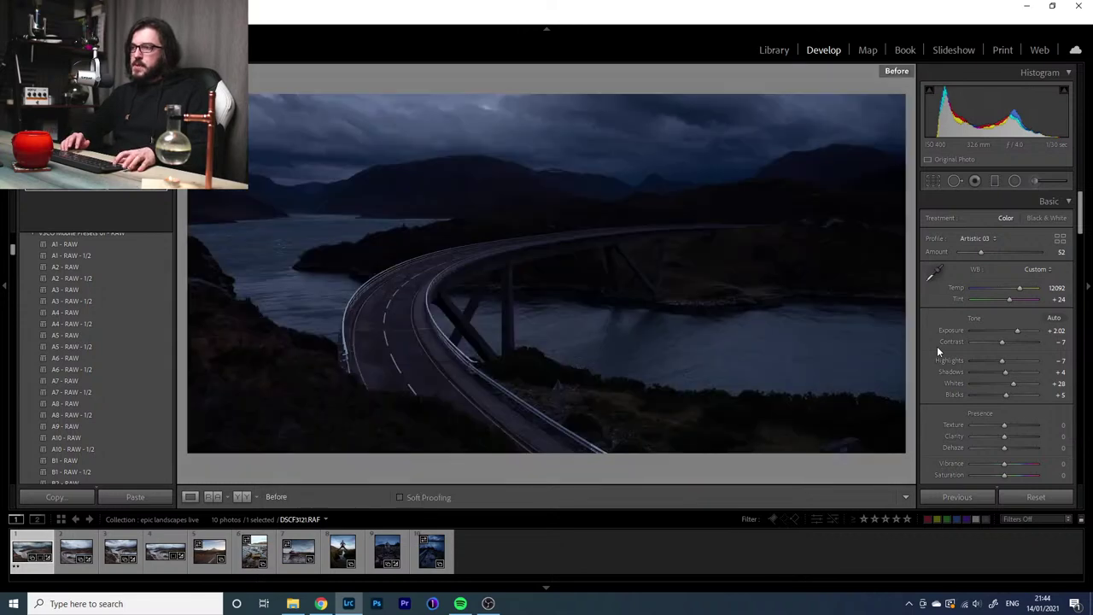
key("backslash")
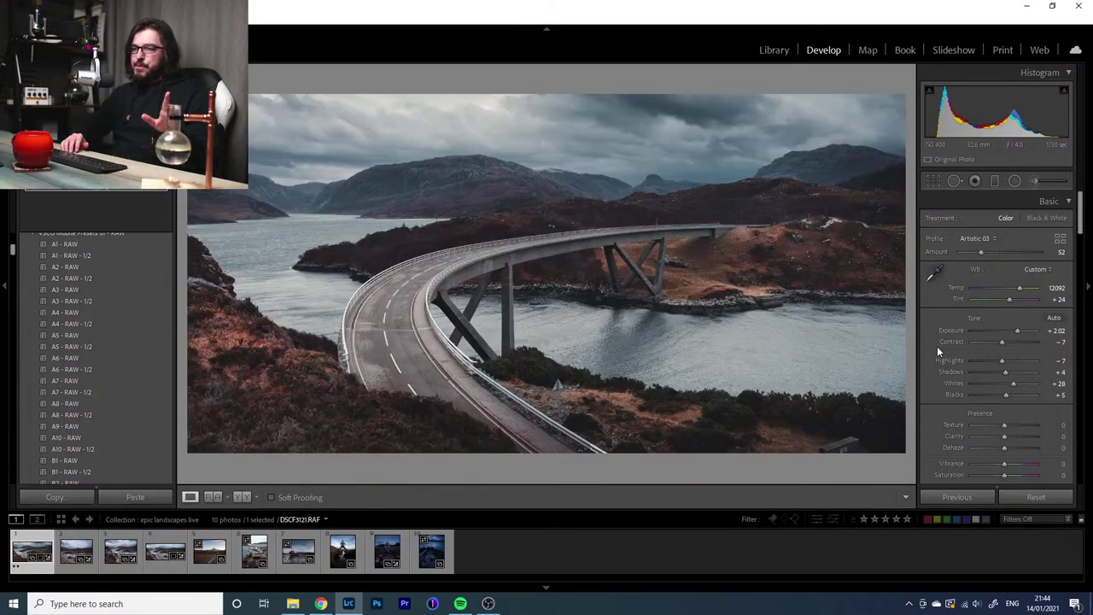
Copy the first bridge photo's develop settings and paste them onto the DSCF3128-Pano-2 panorama
key("Right")
key("Right")
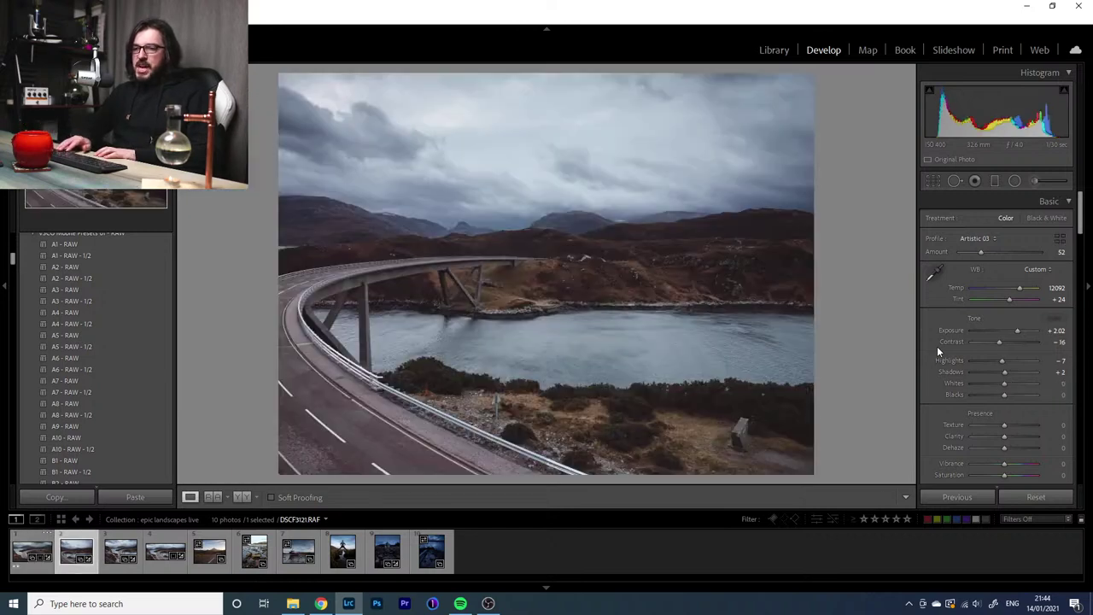
key("Right")
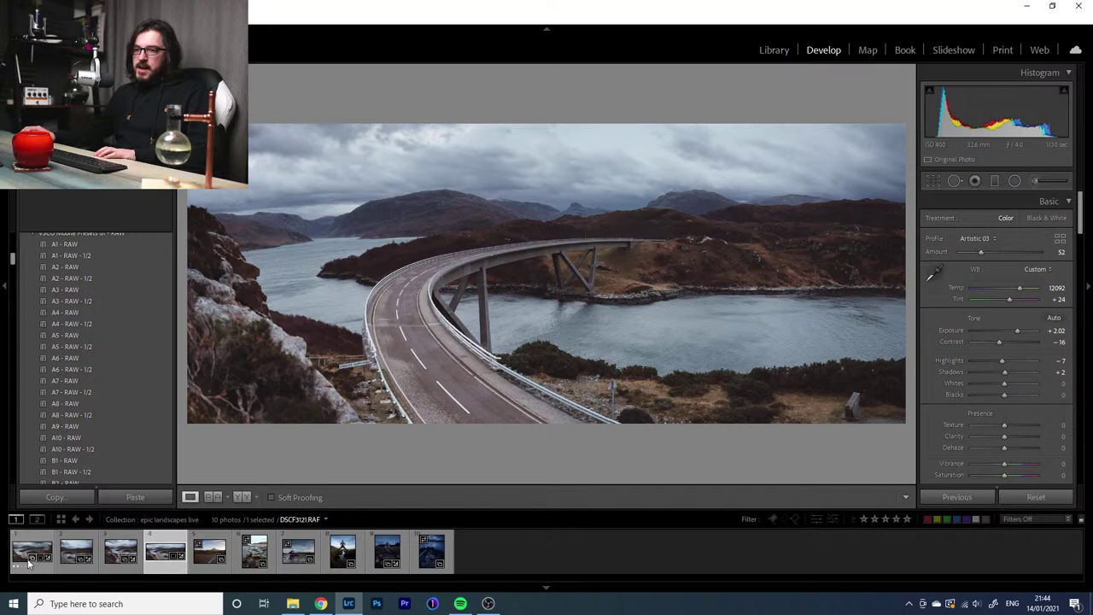
left_click(26, 553)
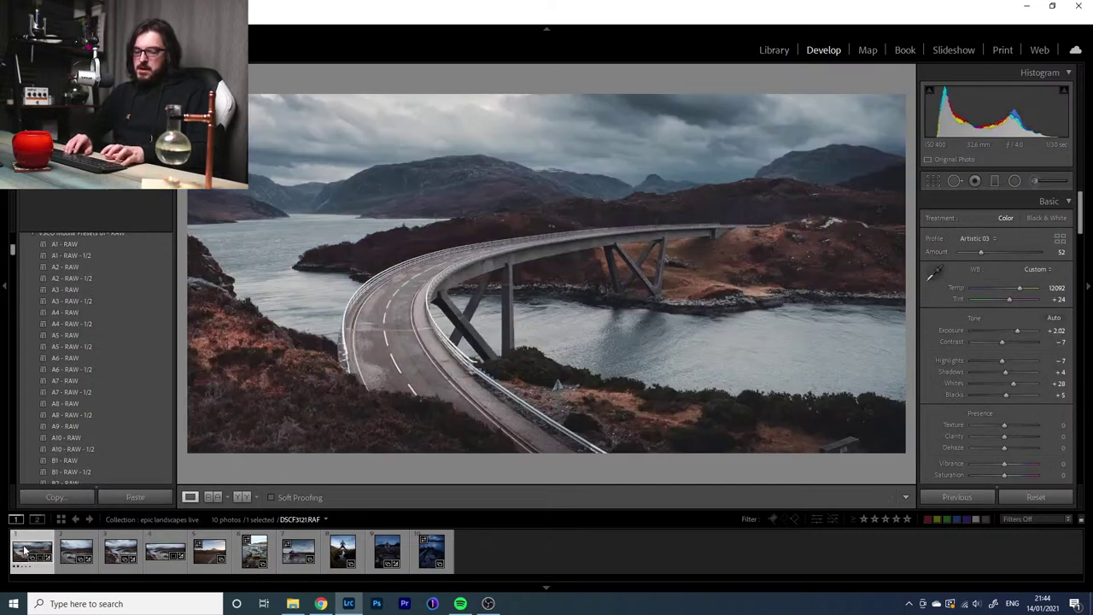
key("ctrl+shift+c")
key("Return")
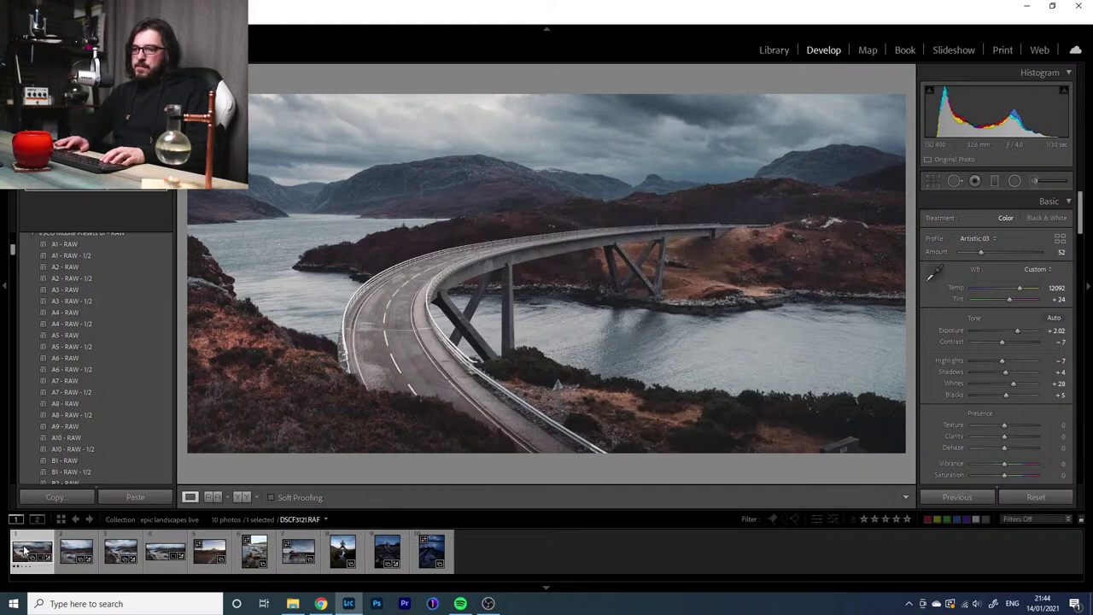
left_click(156, 553)
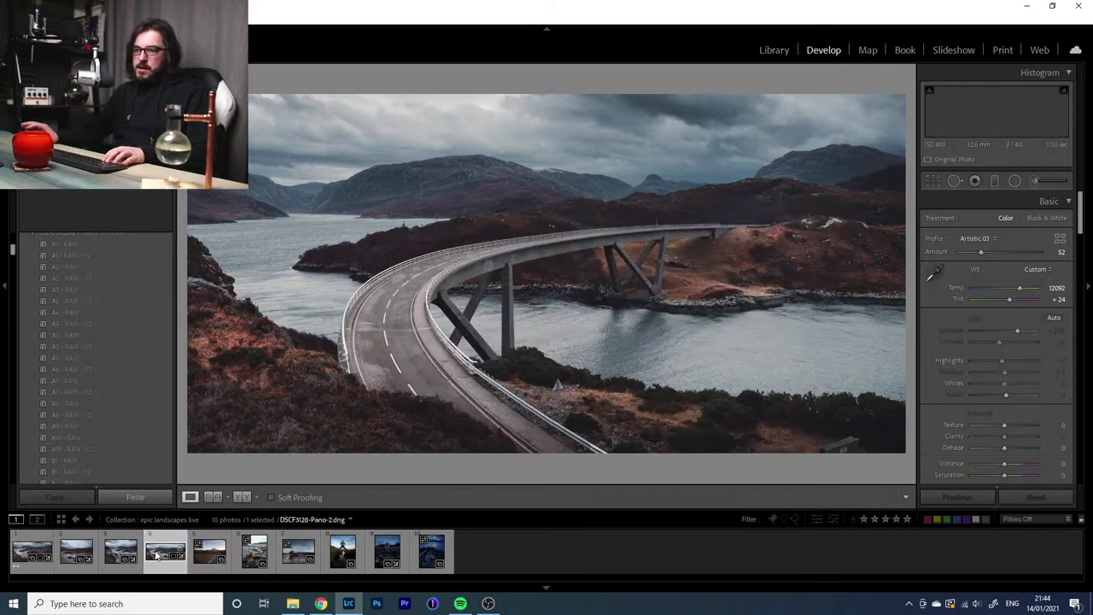
key("ctrl+shift+v")
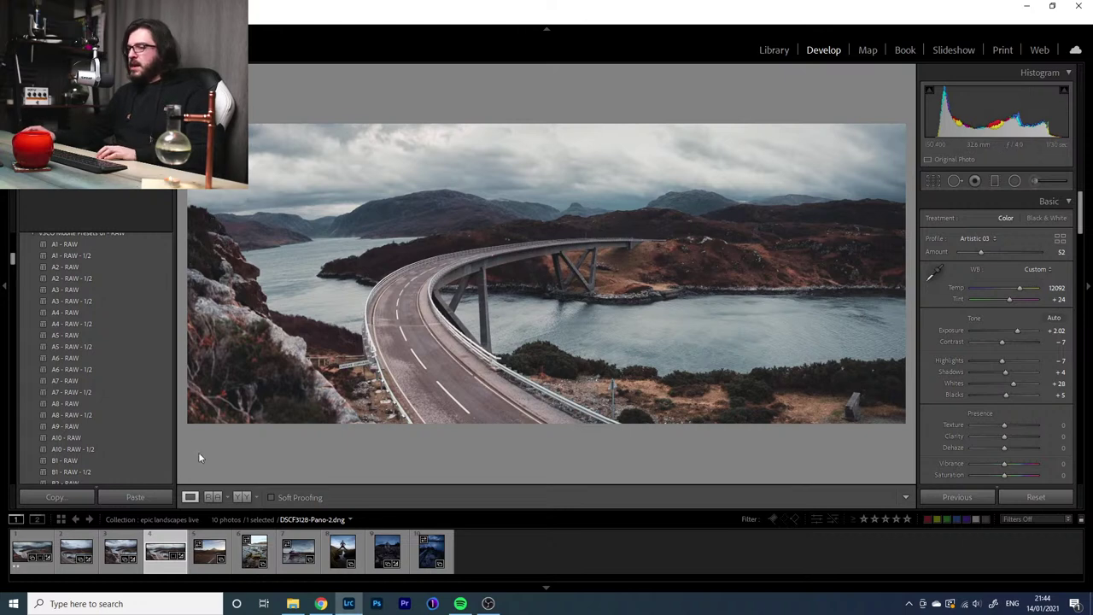
Select the road-and-mountain photo DSCF3420 in the filmstrip after briefly opening the jumping-man shot
left_click(340, 551)
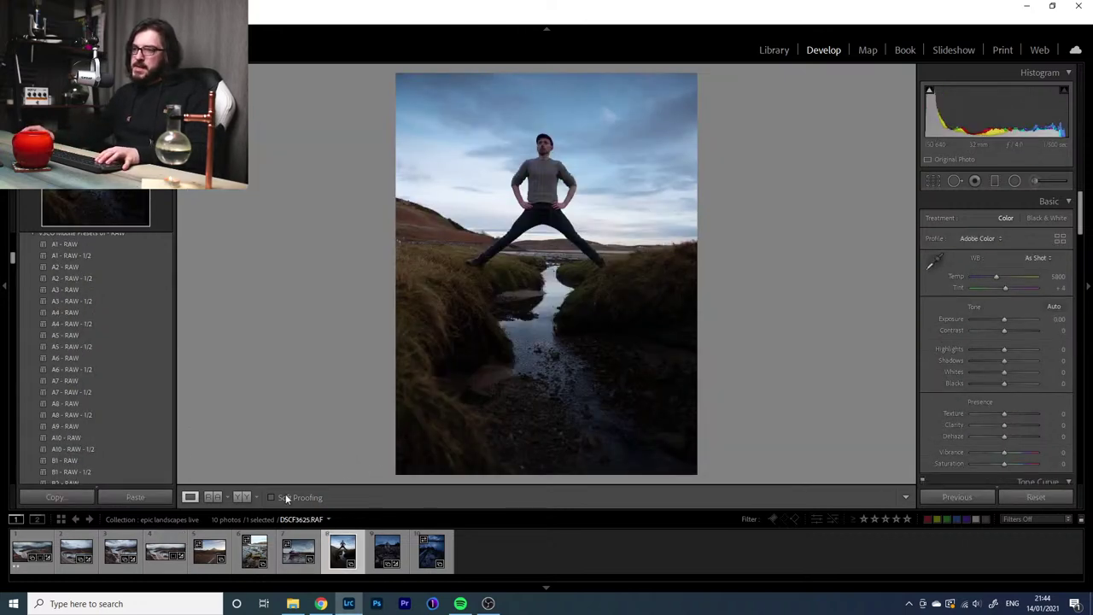
left_click(209, 554)
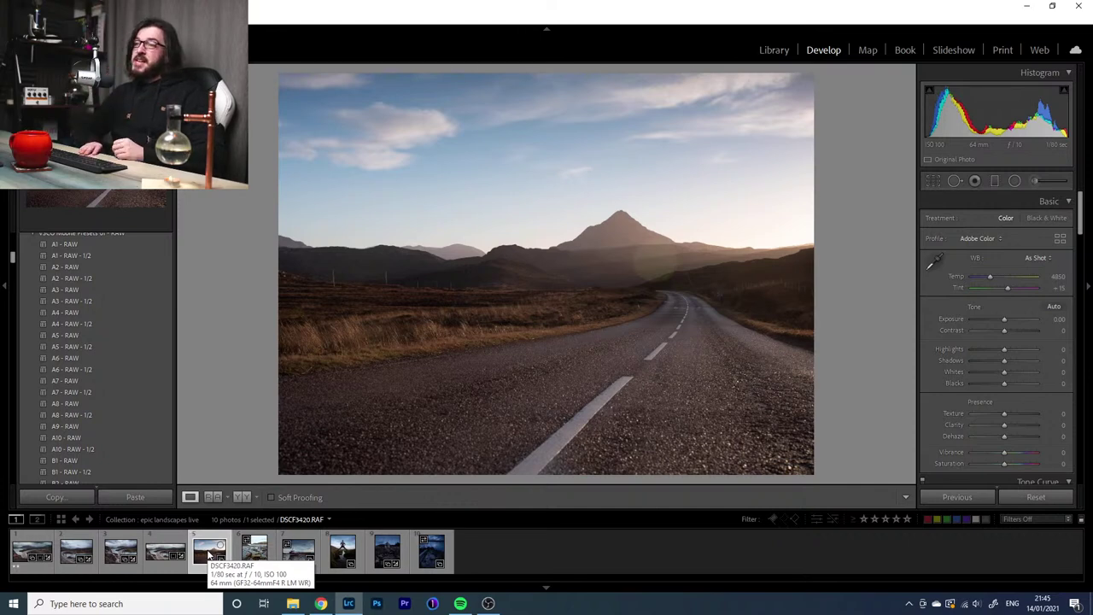
left_click(210, 556)
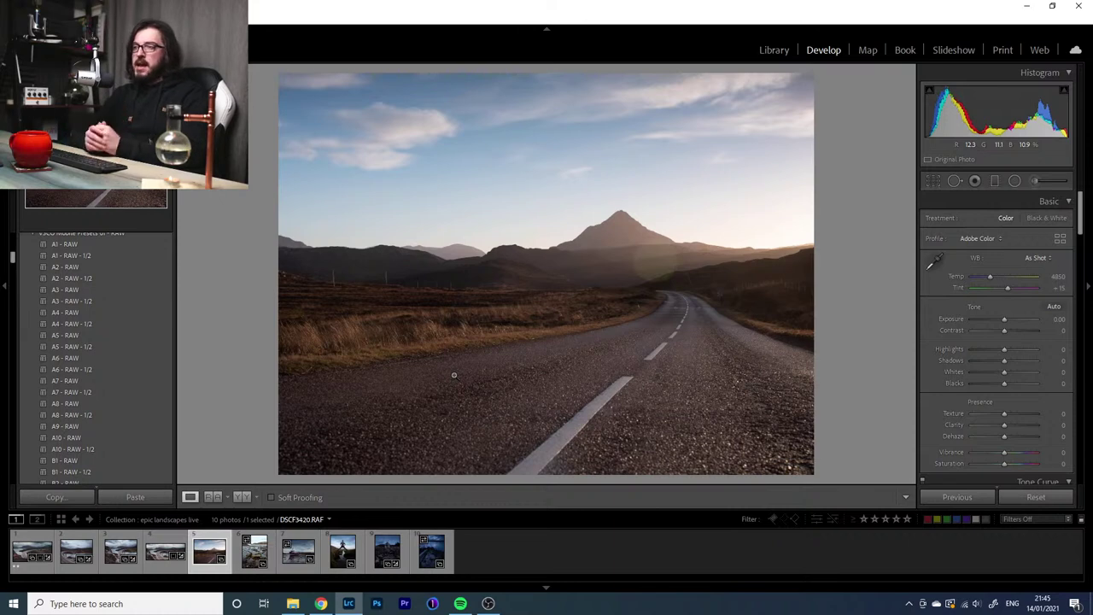
Crop the road photo to 16 x 9, framing the mountain peak and distant road
left_click(930, 181)
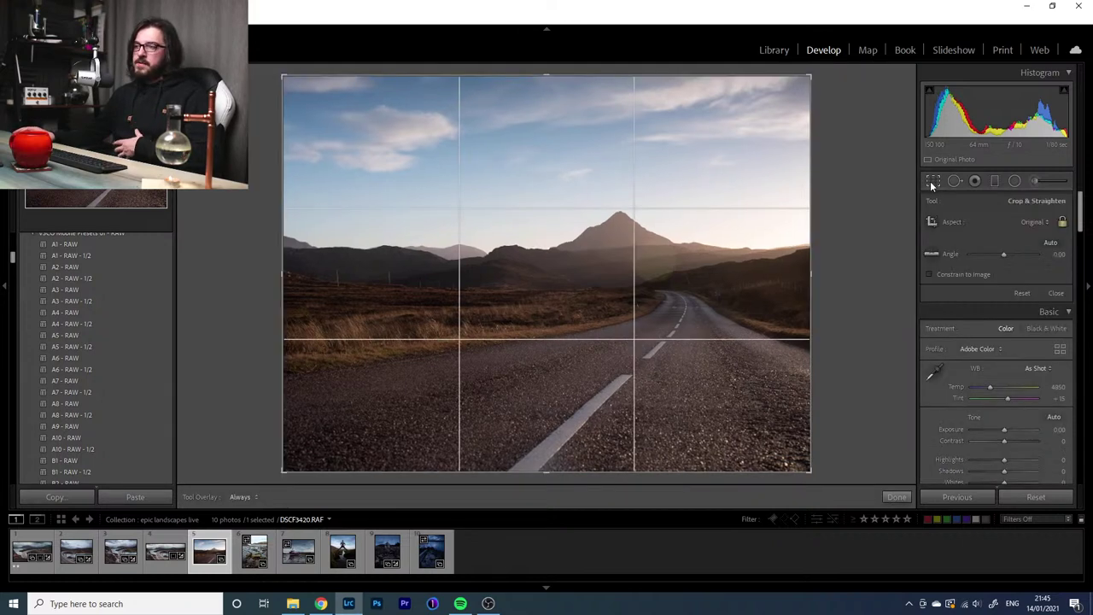
left_click(1034, 222)
left_click(1005, 358)
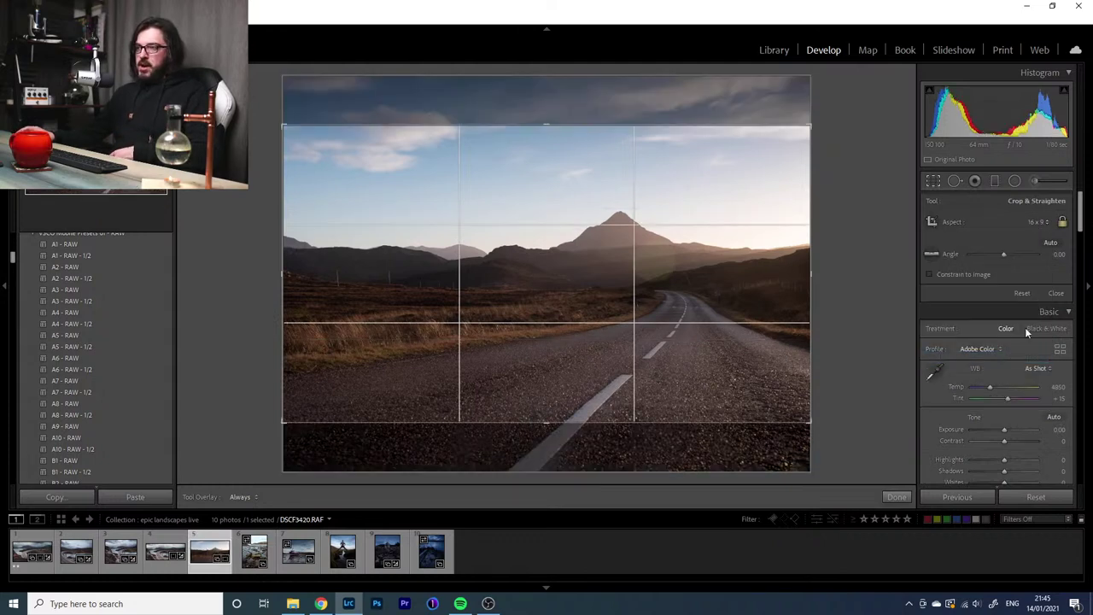
left_click_drag(781, 313, 781, 338)
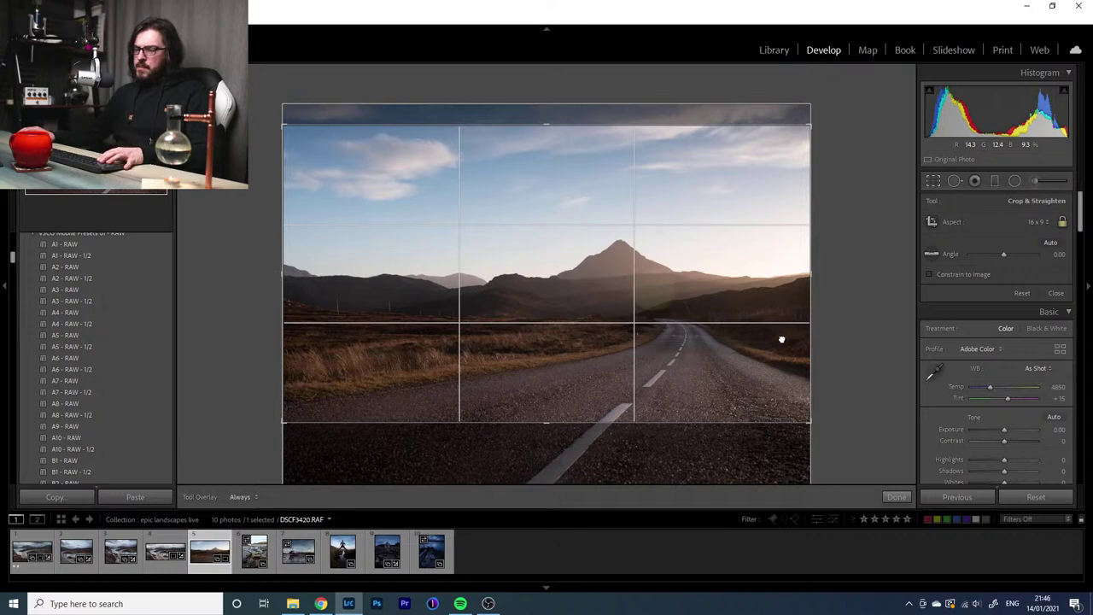
left_click_drag(781, 336, 772, 322)
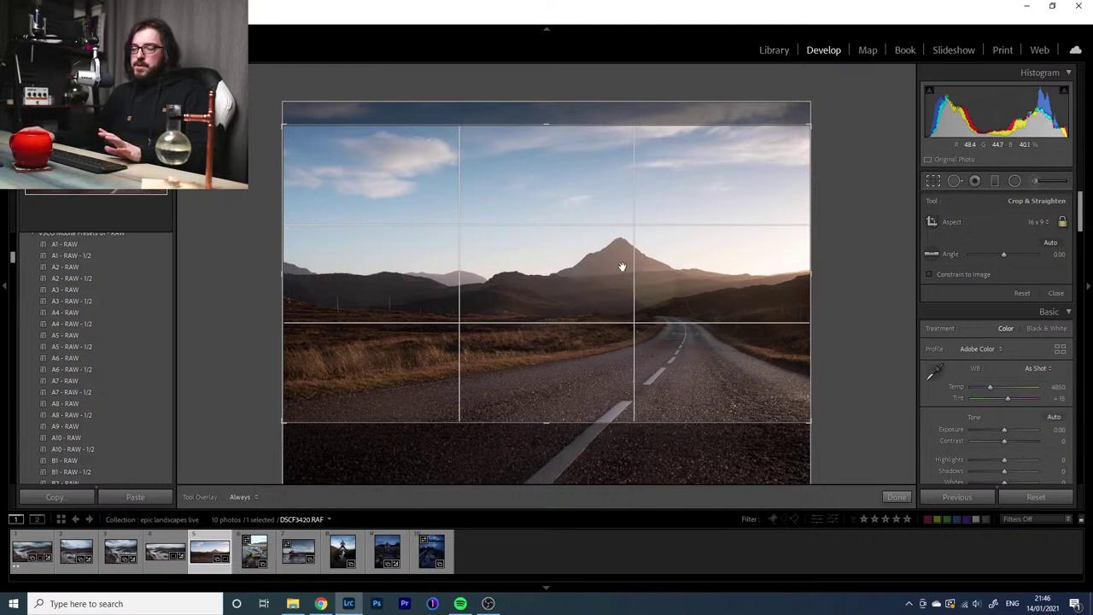
left_click_drag(810, 126, 798, 129)
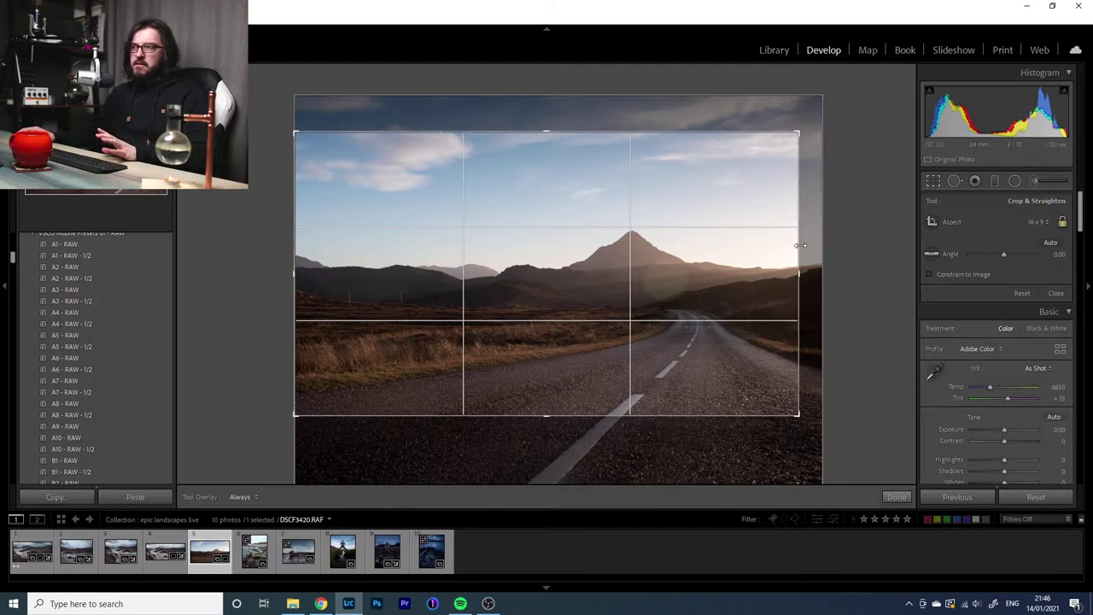
left_click_drag(800, 245, 823, 269)
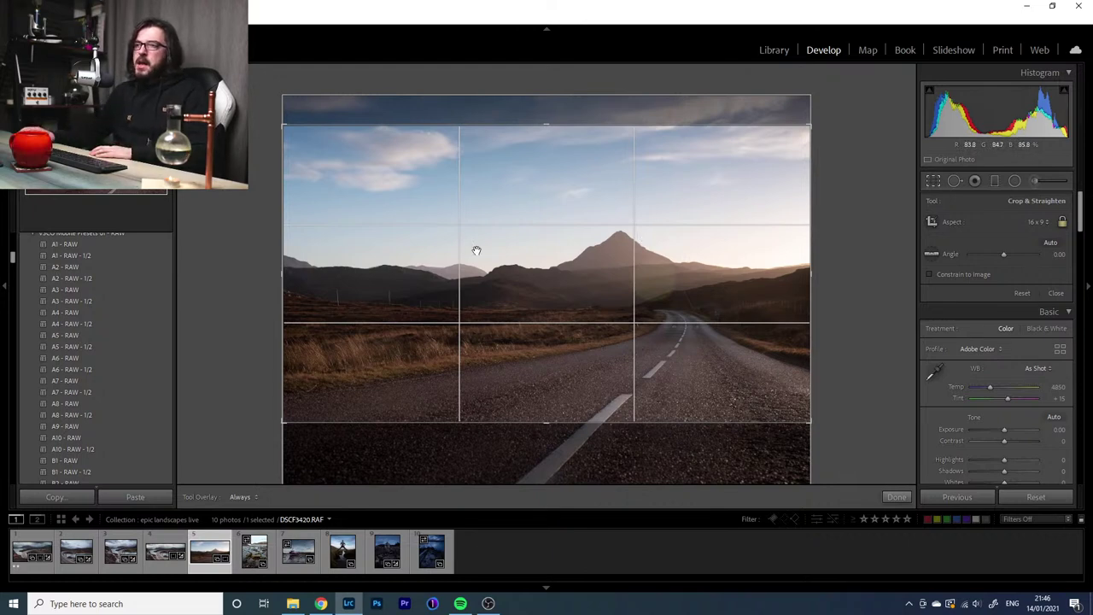
mouse_move(419, 168)
left_mouse_down()
mouse_move(503, 236)
mouse_move(429, 187)
left_mouse_up()
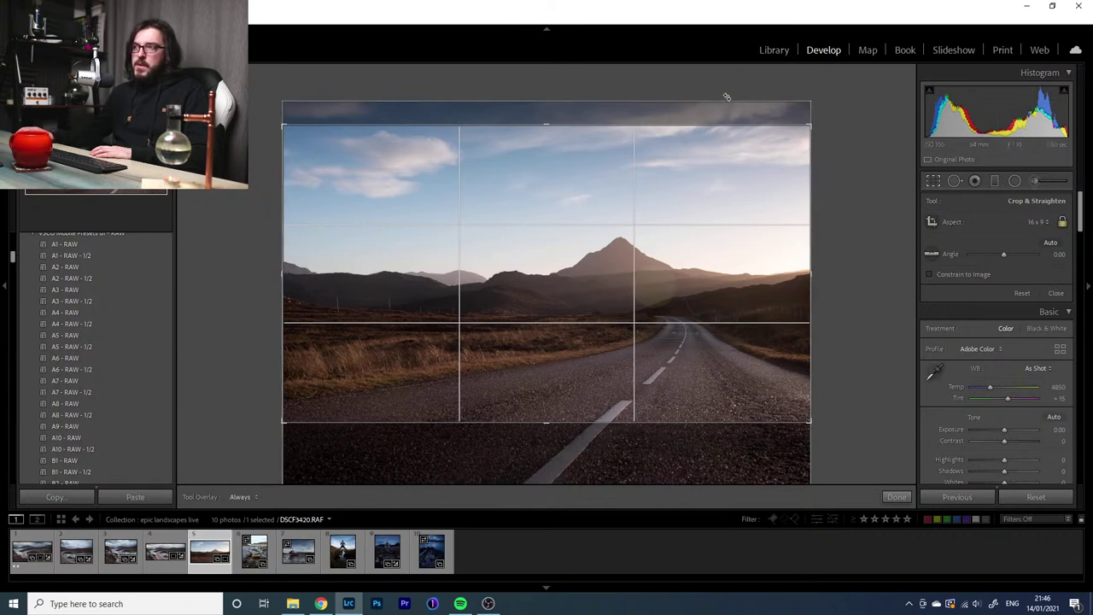
left_click_drag(648, 140, 349, 176)
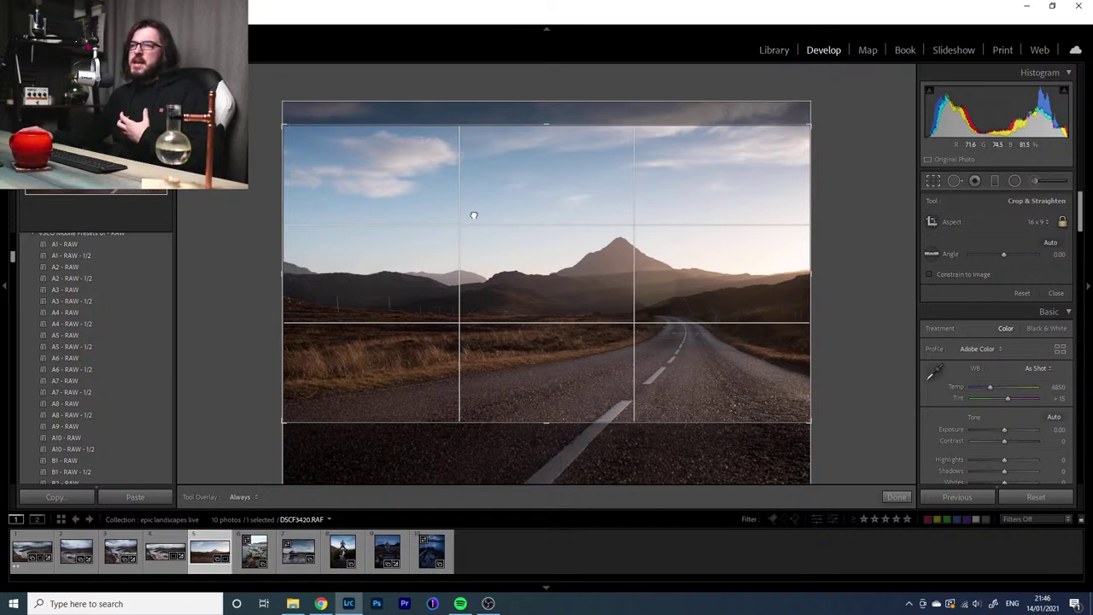
mouse_move(473, 215)
left_mouse_down()
mouse_move(476, 202)
mouse_move(475, 214)
left_mouse_up()
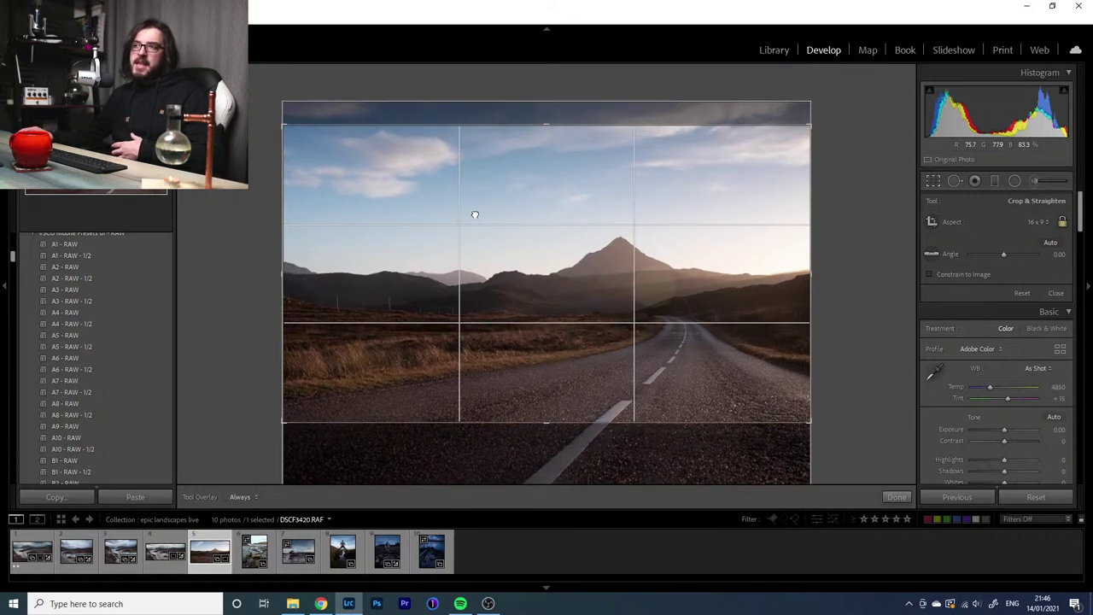
left_click(932, 187)
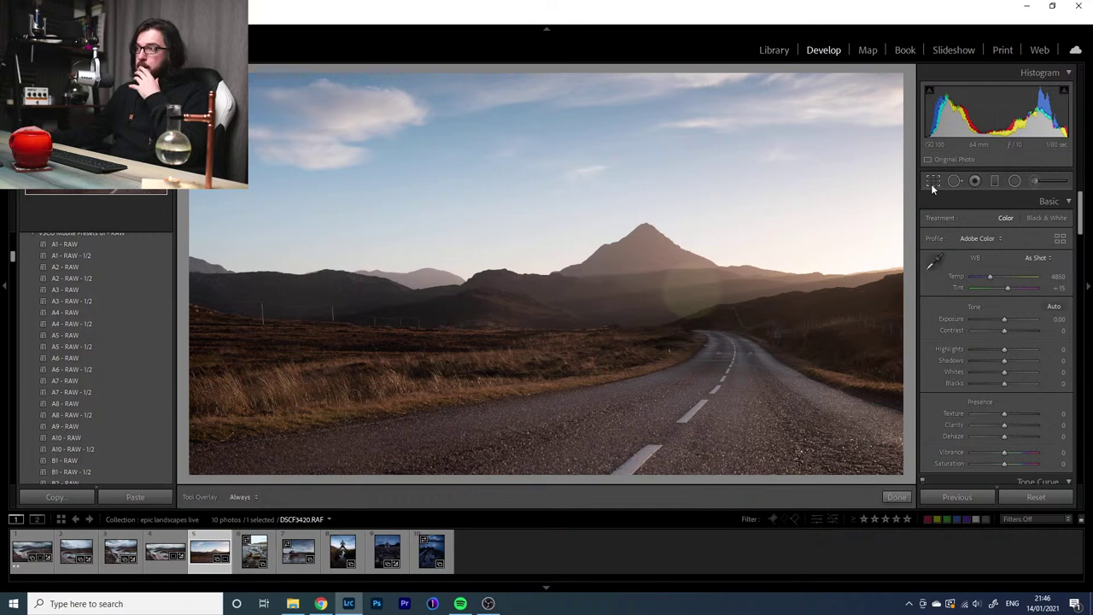
Try a 2 x 4 crop ratio with the photo shifted down and commit it
left_click(932, 187)
left_click(1036, 222)
left_click(994, 403)
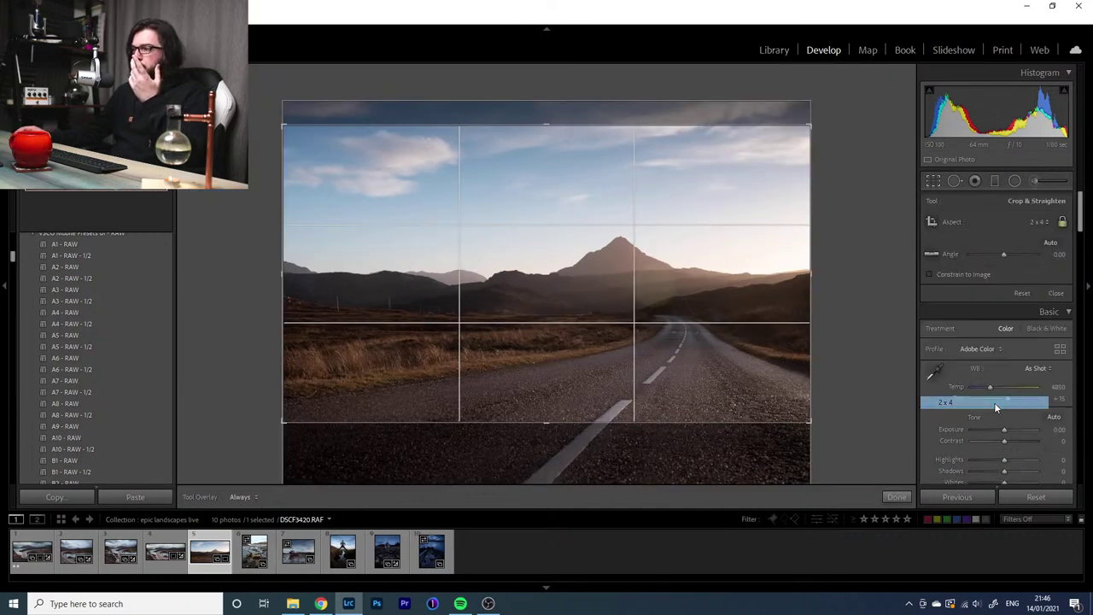
left_click_drag(691, 273, 690, 288)
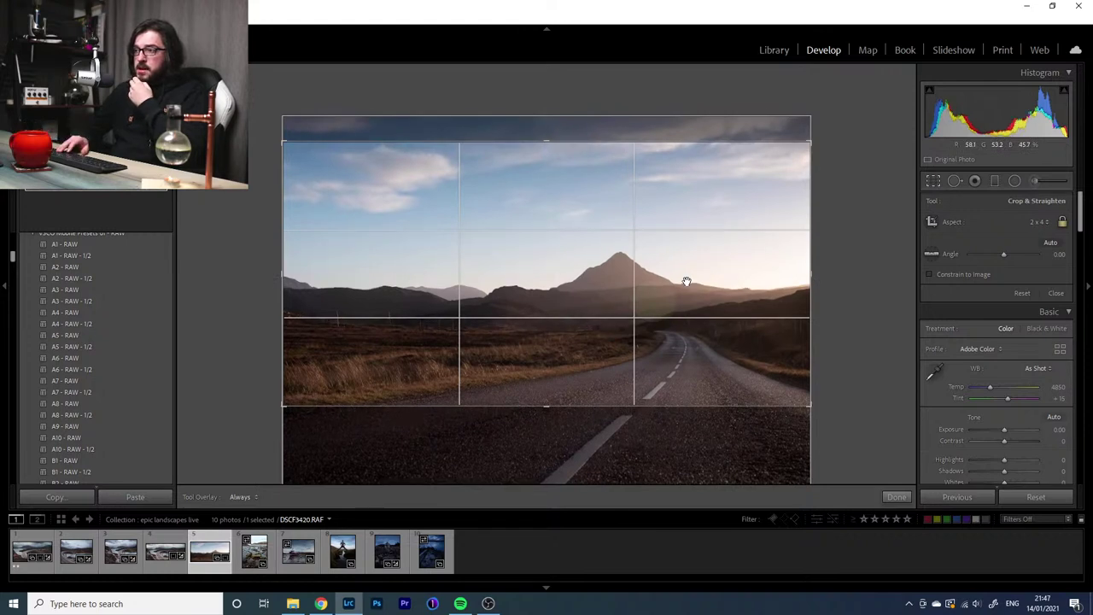
key("Return")
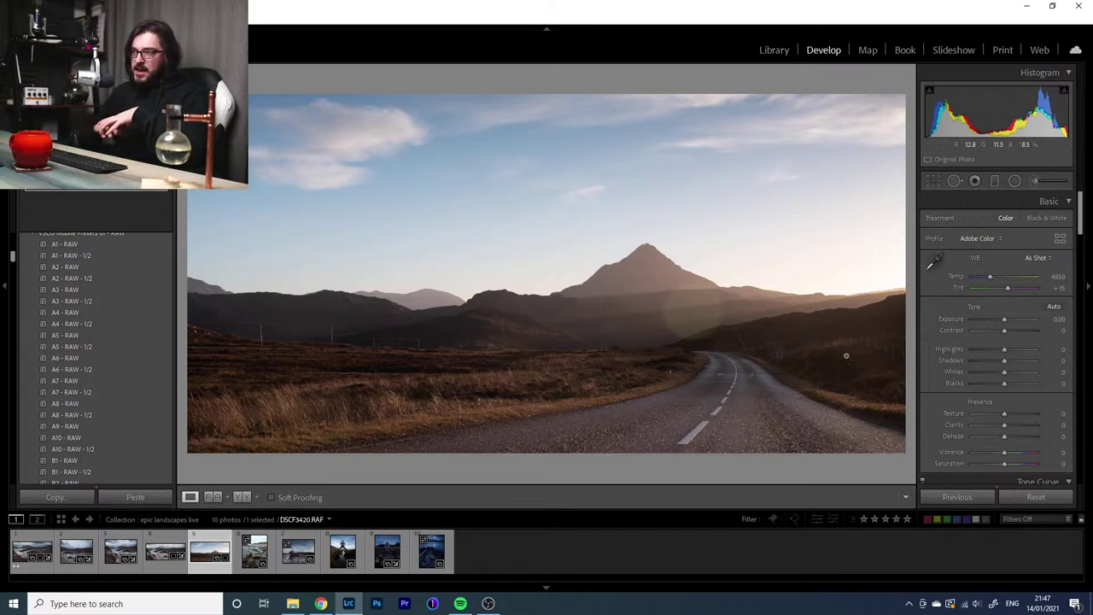
Recrop to a full-width 16 x 9 frame, reposition the photo, and commit
left_click(935, 181)
left_click(1041, 222)
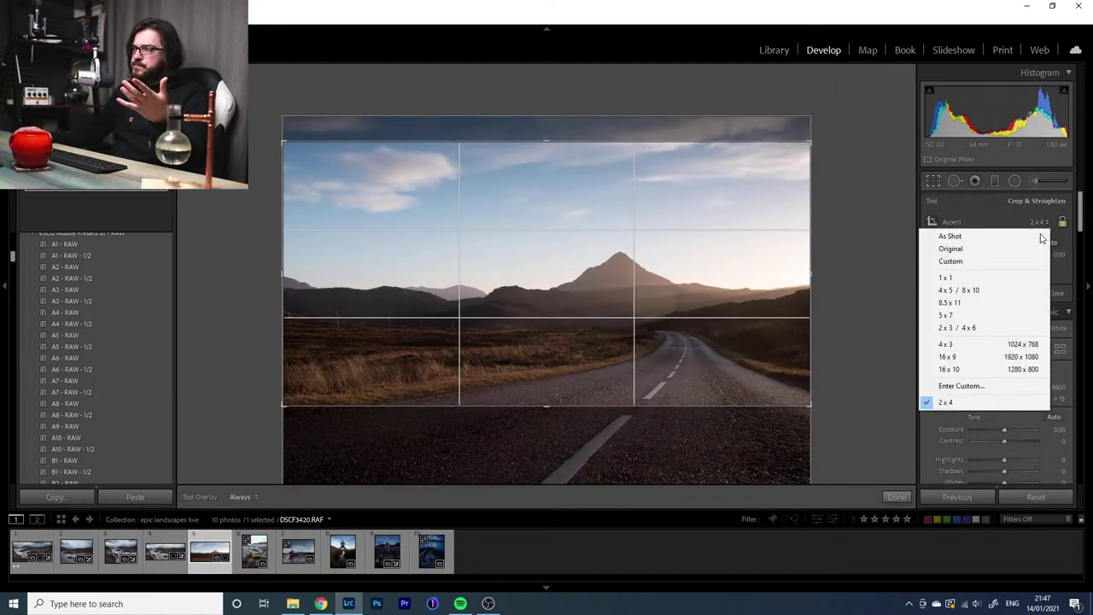
left_click(1001, 356)
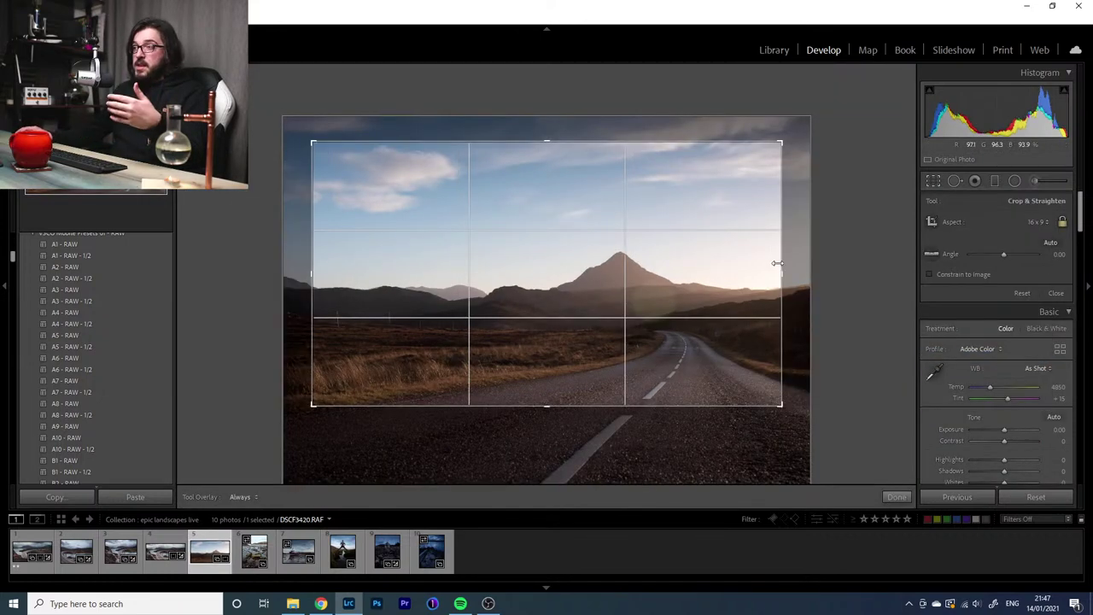
left_click_drag(777, 266, 837, 276)
left_click_drag(298, 269, 244, 275)
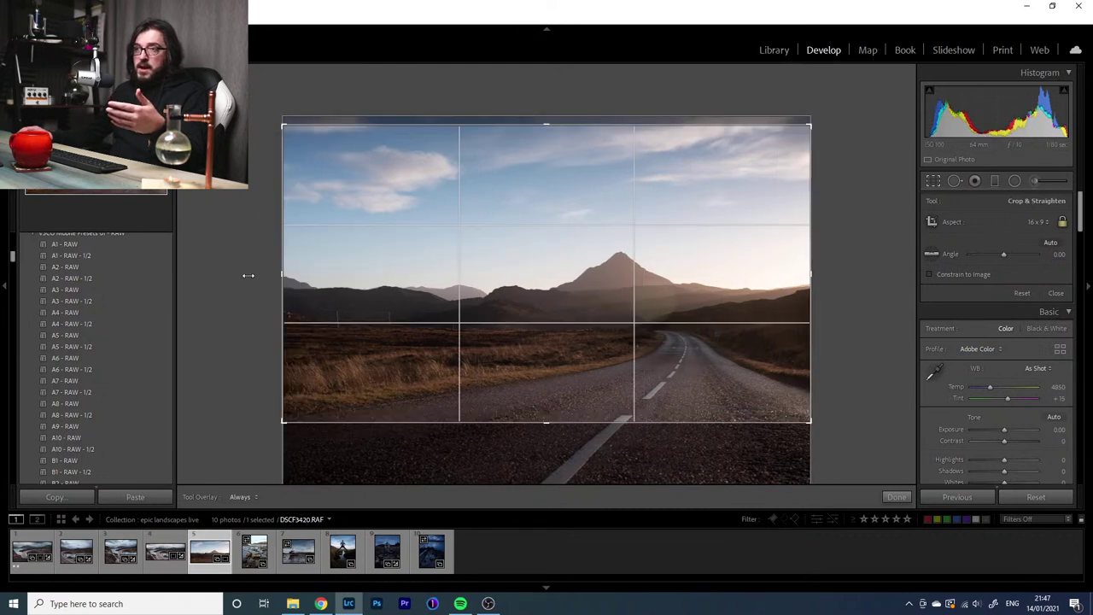
left_click_drag(515, 276, 524, 266)
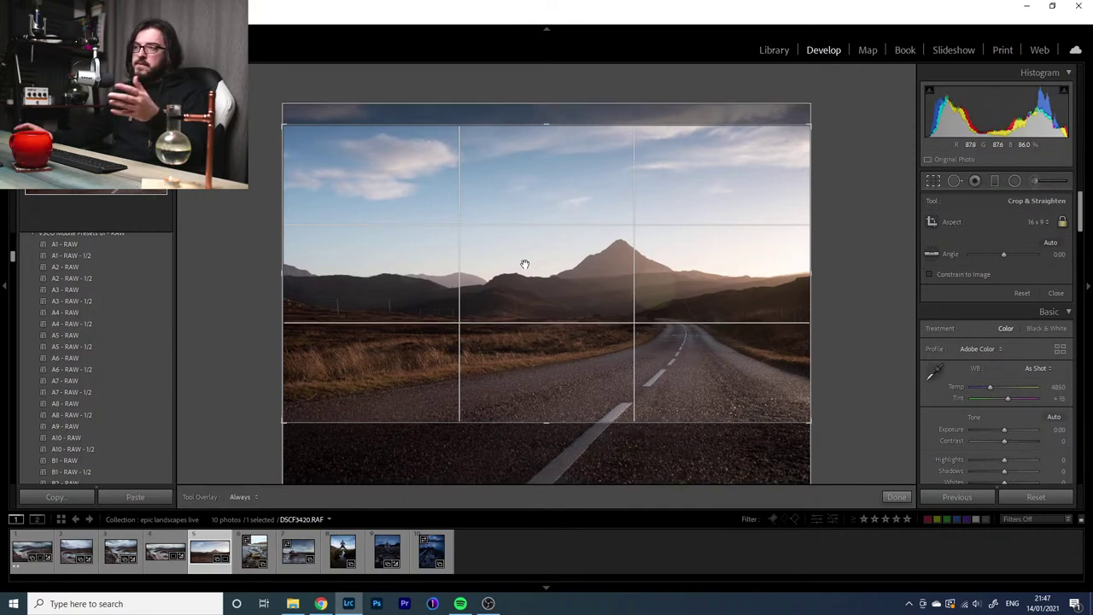
key("Return")
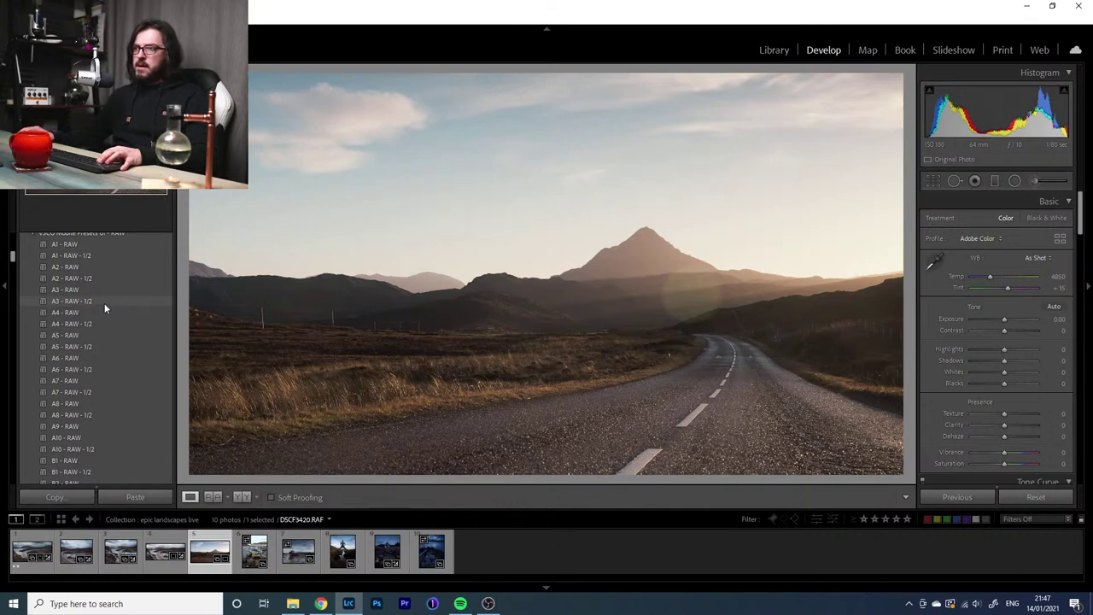
Apply the A3 - RAW - 1/2 preset, switching the profile to Adobe Standard
left_click(104, 302)
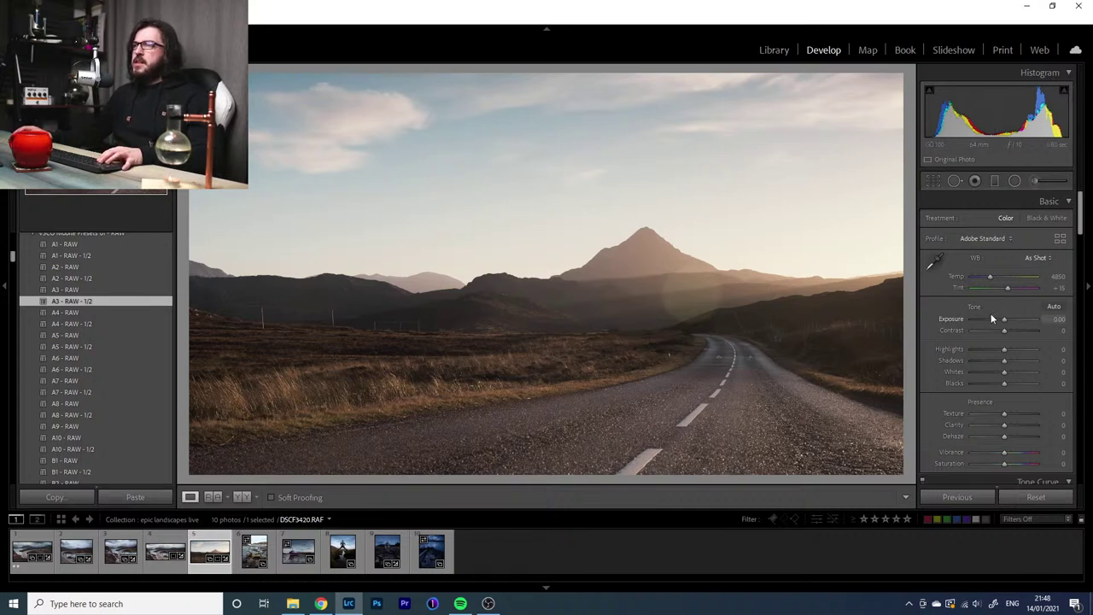
Add a graduated filter over the sky and mountains with Exposure 0, Highlights -16, Clarity 46
left_click(995, 182)
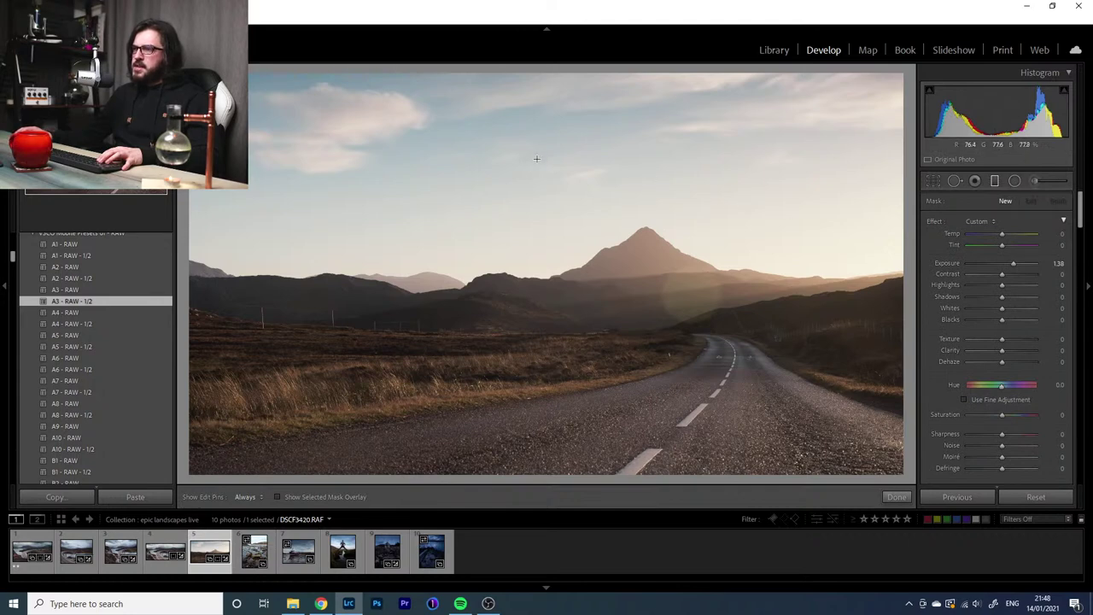
double_click(934, 222)
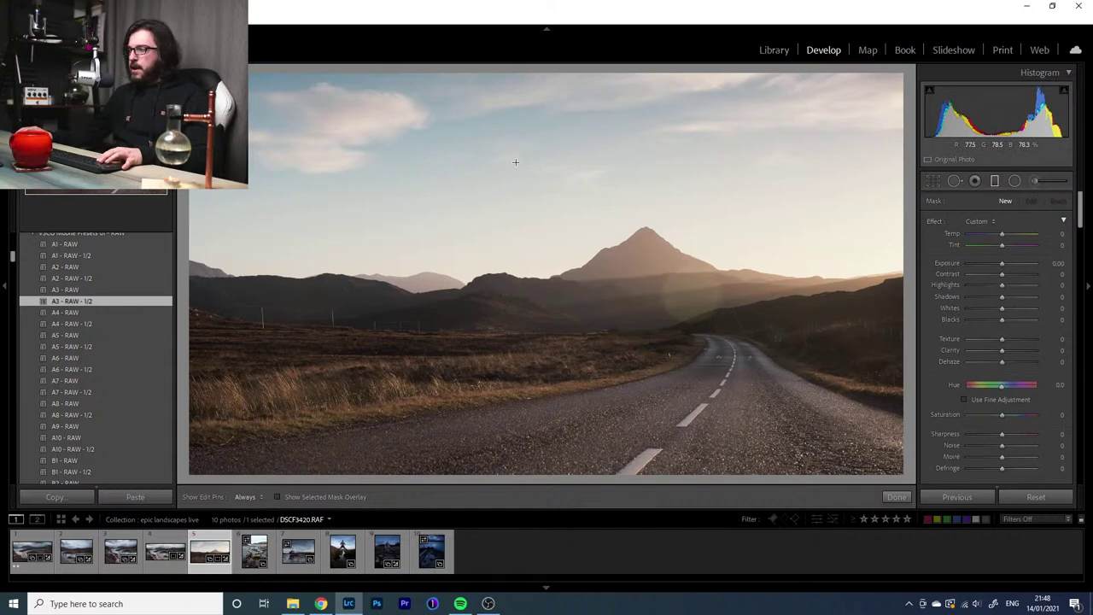
left_click_drag(515, 164, 524, 299)
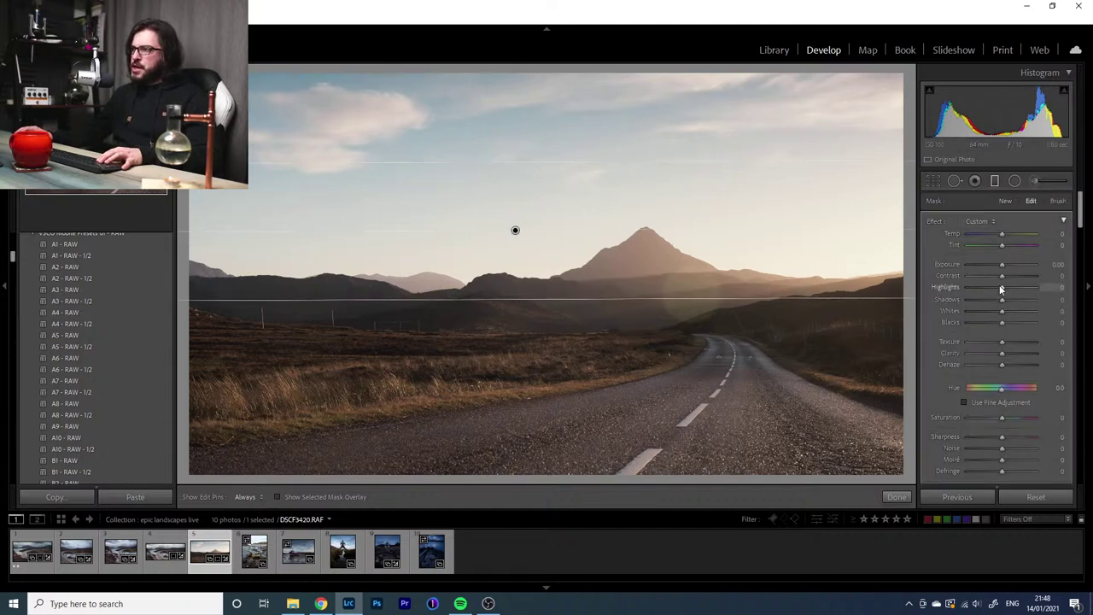
mouse_move(1002, 288)
left_mouse_down()
mouse_move(938, 295)
mouse_move(996, 297)
left_mouse_up()
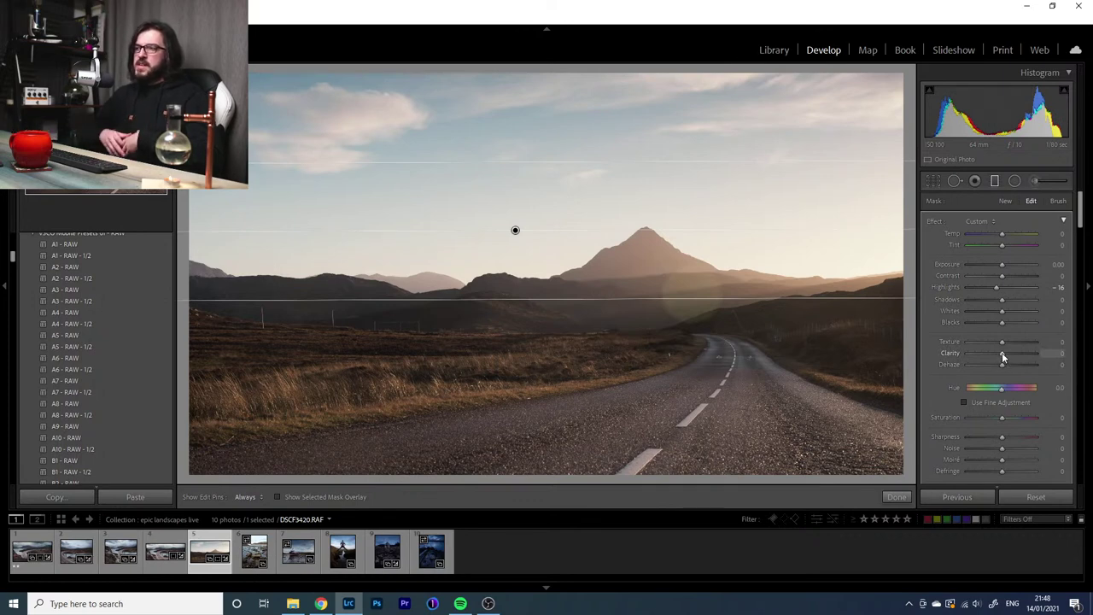
left_click_drag(1003, 354, 1010, 354)
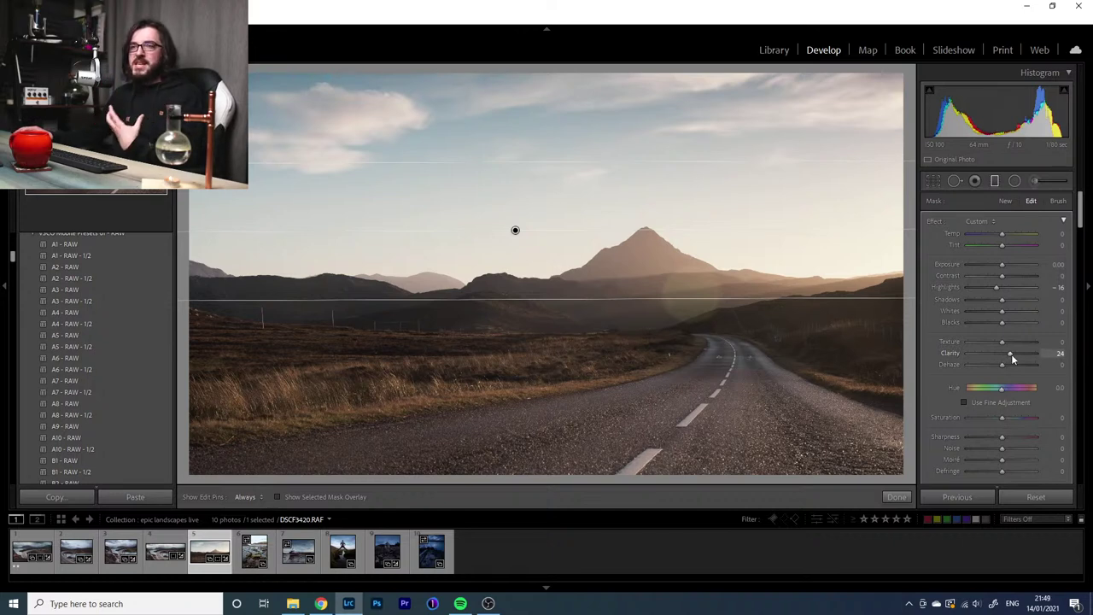
mouse_move(1011, 353)
left_mouse_down()
mouse_move(1041, 361)
mouse_move(1019, 367)
left_mouse_up()
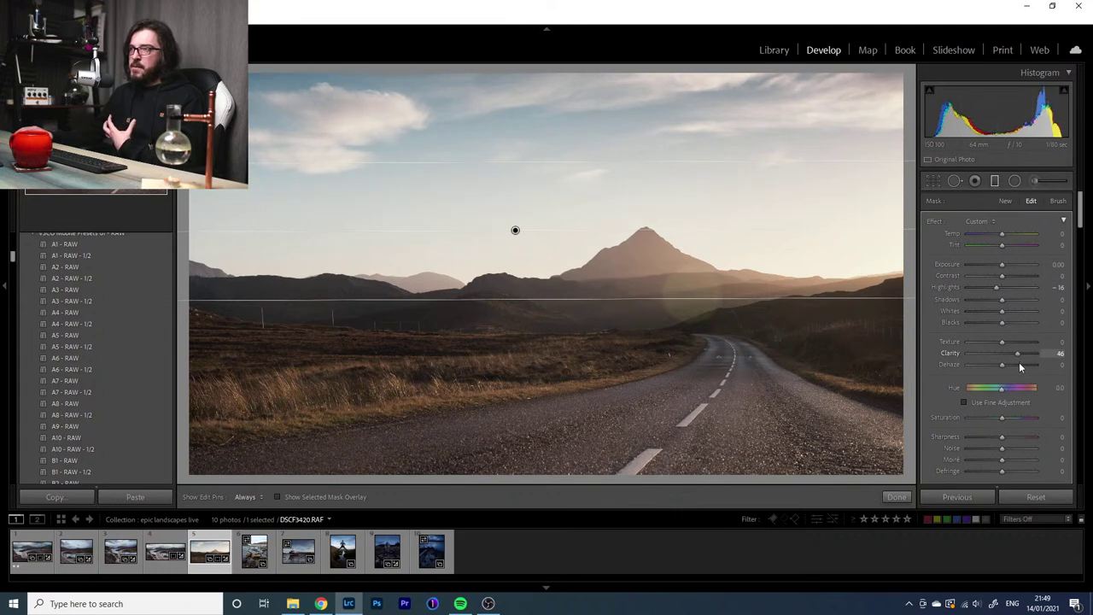
left_click_drag(515, 230, 510, 266)
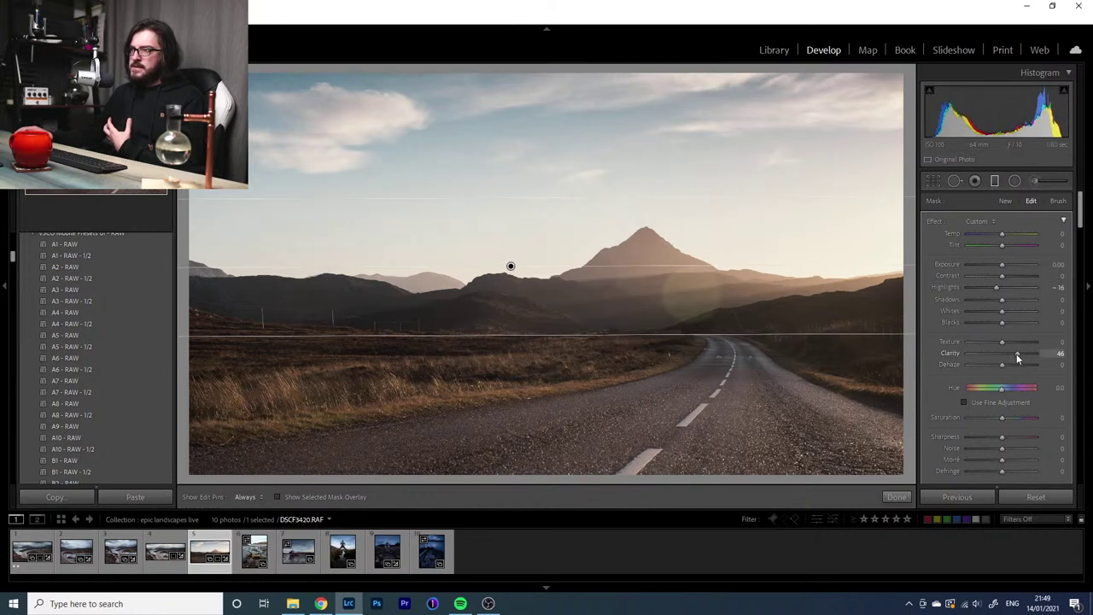
left_click(996, 182)
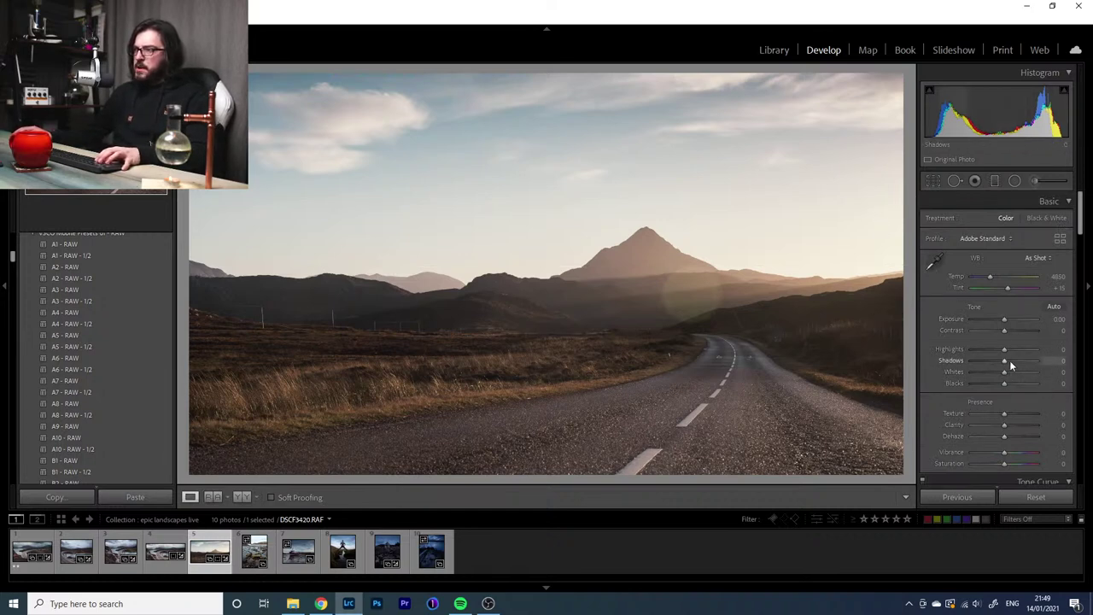
Set the Basic panel's Shadows to +30 and Highlights to -19
left_click_drag(1004, 360, 1019, 367)
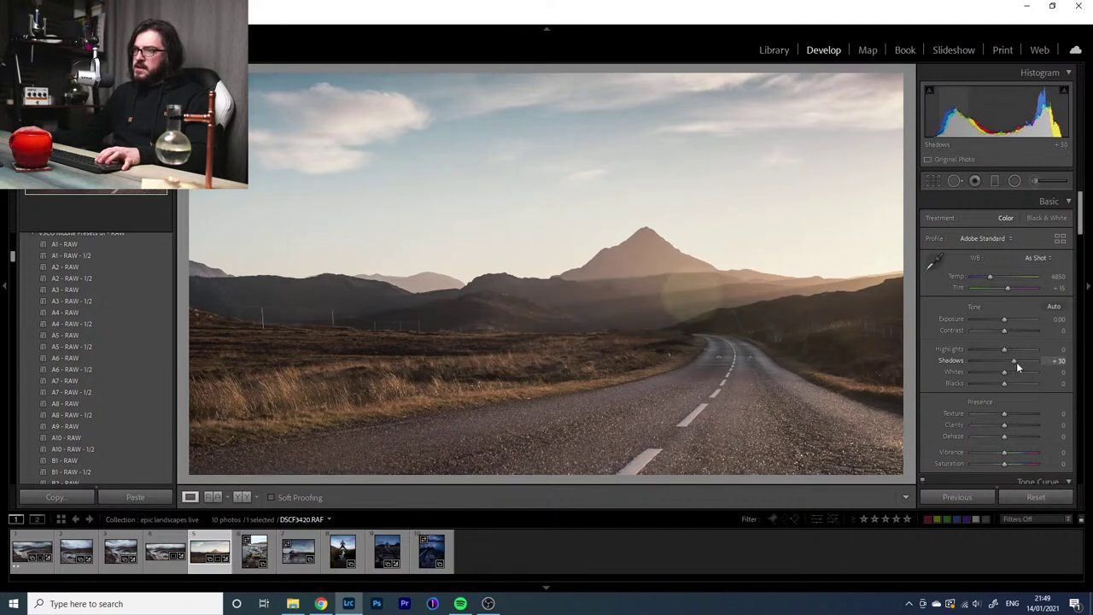
left_click_drag(1005, 349, 998, 351)
left_click_drag(1003, 354, 1000, 353)
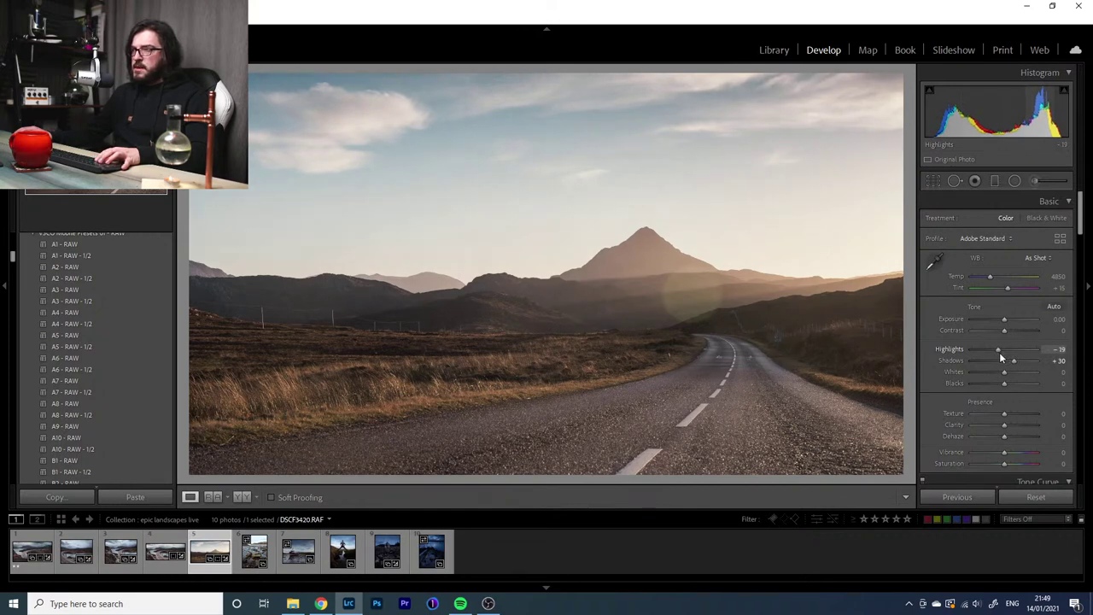
scroll(1062, 305, "down", 2)
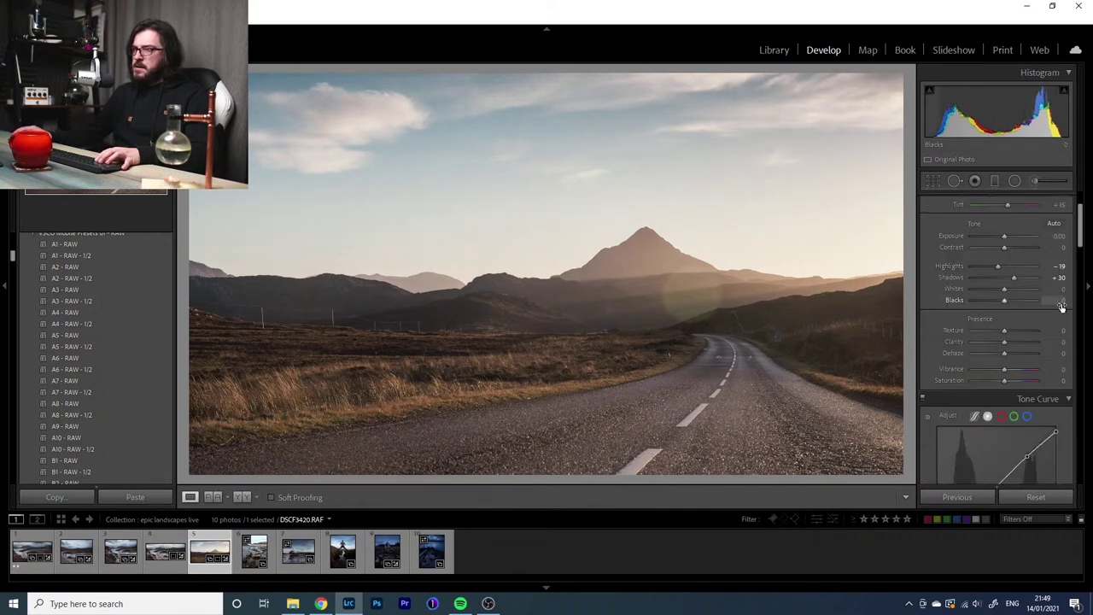
left_click(1079, 265)
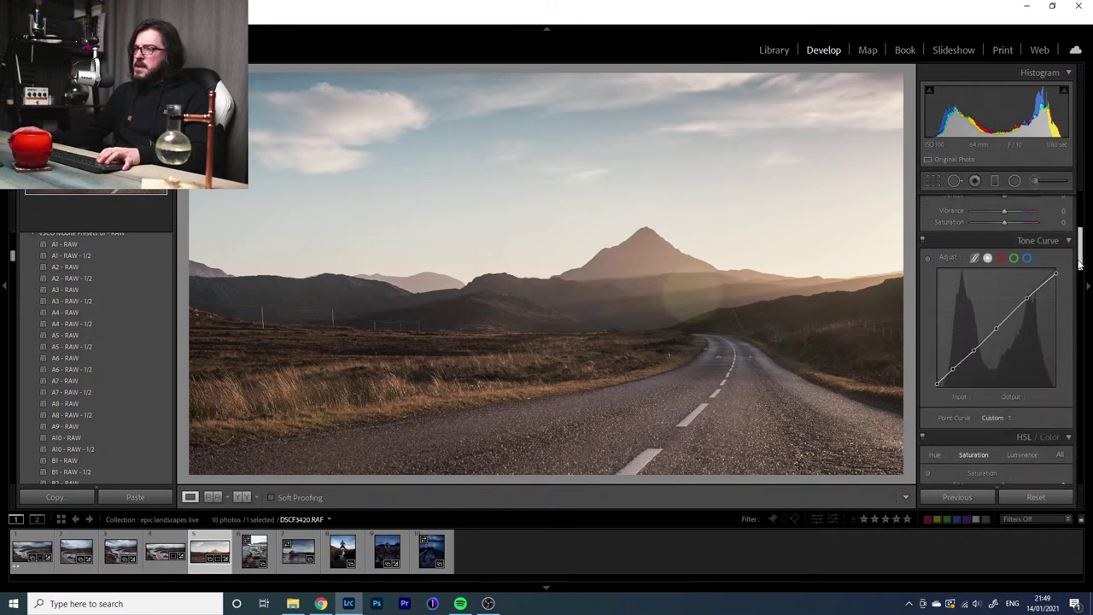
In HSL Hue, set Yellow to -63 and Orange to about -5, pushing the grass red-brown
mouse_move(1078, 265)
left_mouse_down()
mouse_move(1079, 248)
mouse_move(1083, 280)
left_mouse_up()
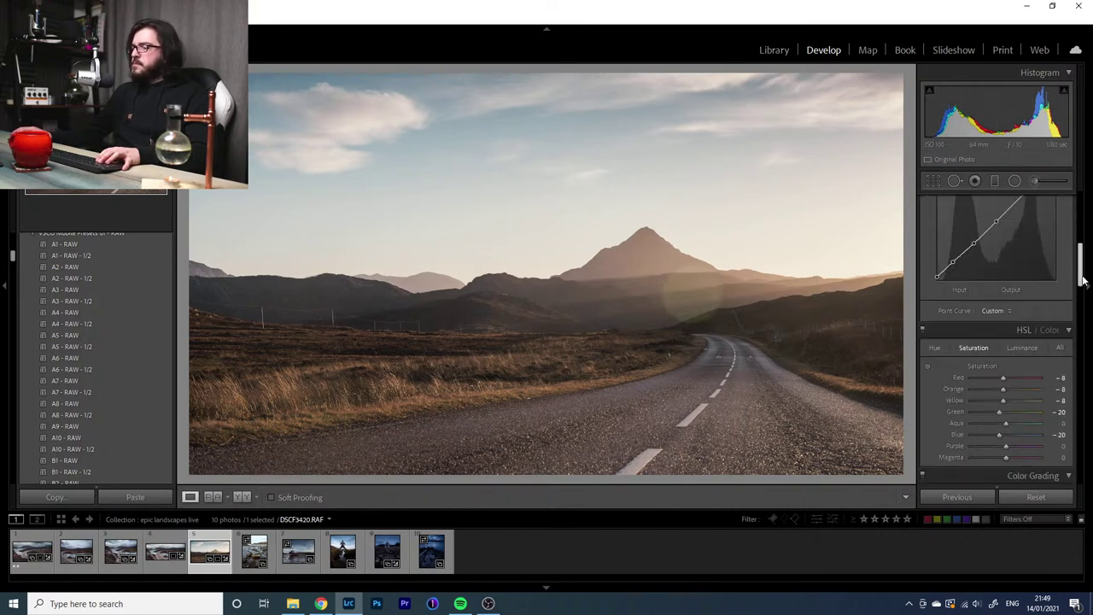
scroll(1083, 280, "down", 2)
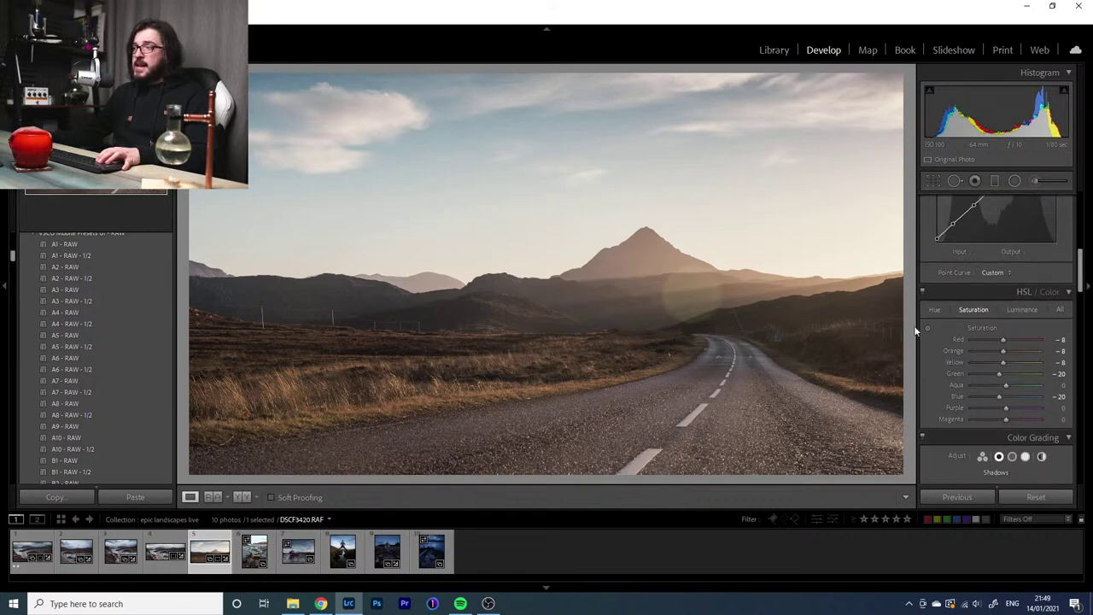
left_click(935, 310)
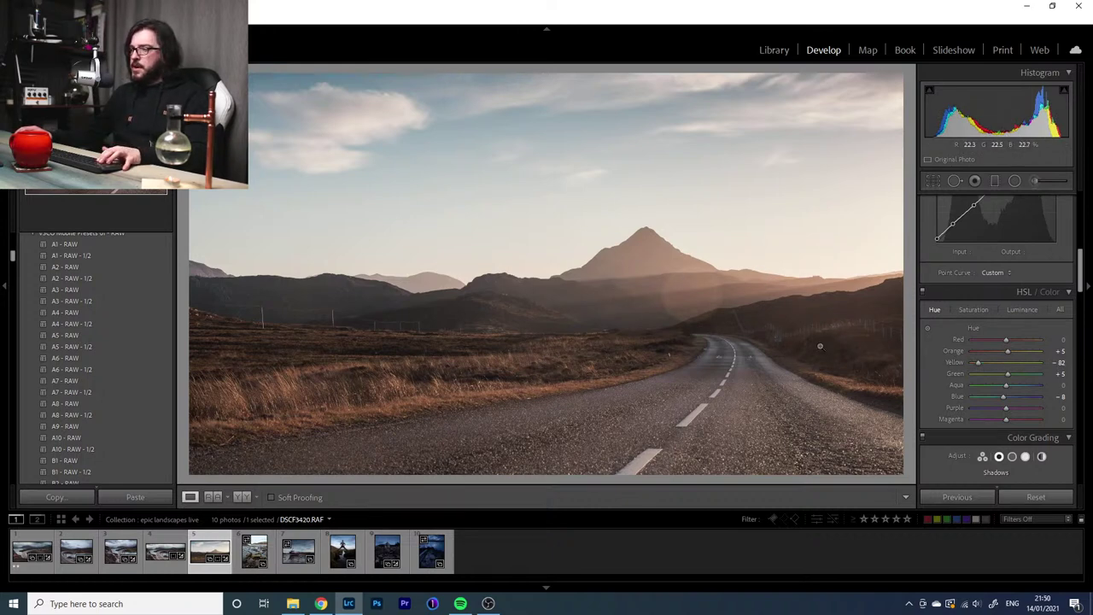
left_click(991, 365)
mouse_move(994, 366)
left_mouse_down()
mouse_move(1006, 365)
mouse_move(983, 368)
left_mouse_up()
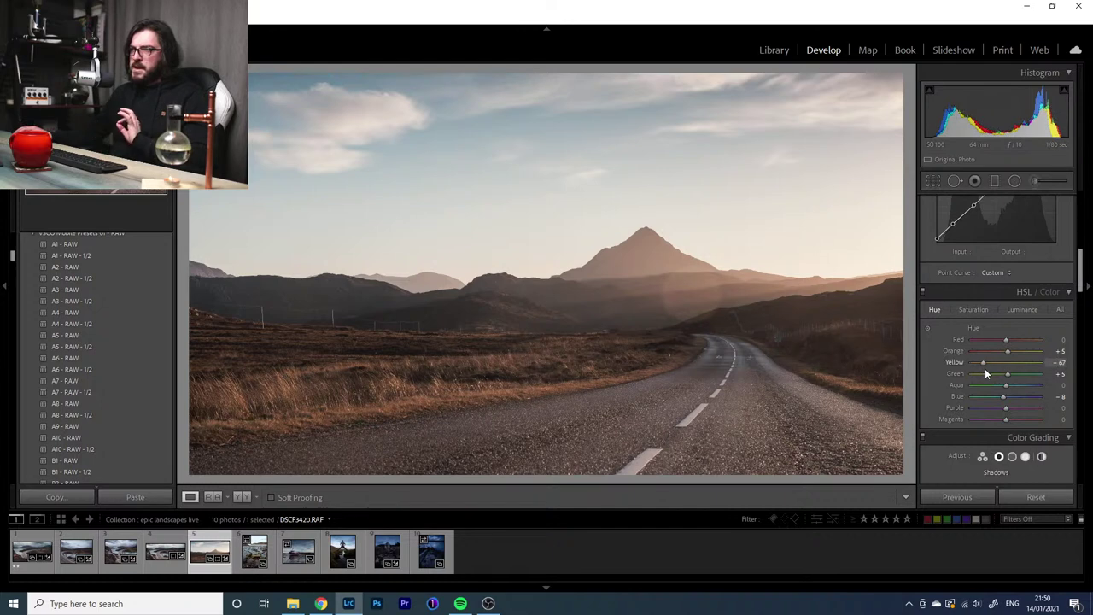
left_click(985, 368)
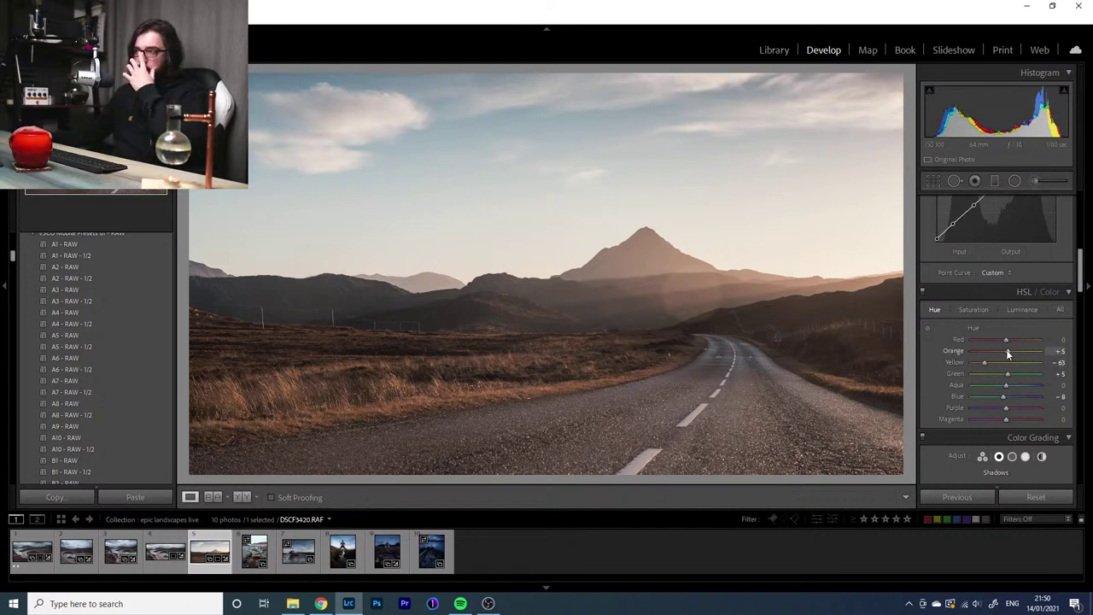
left_click_drag(1007, 353, 1004, 354)
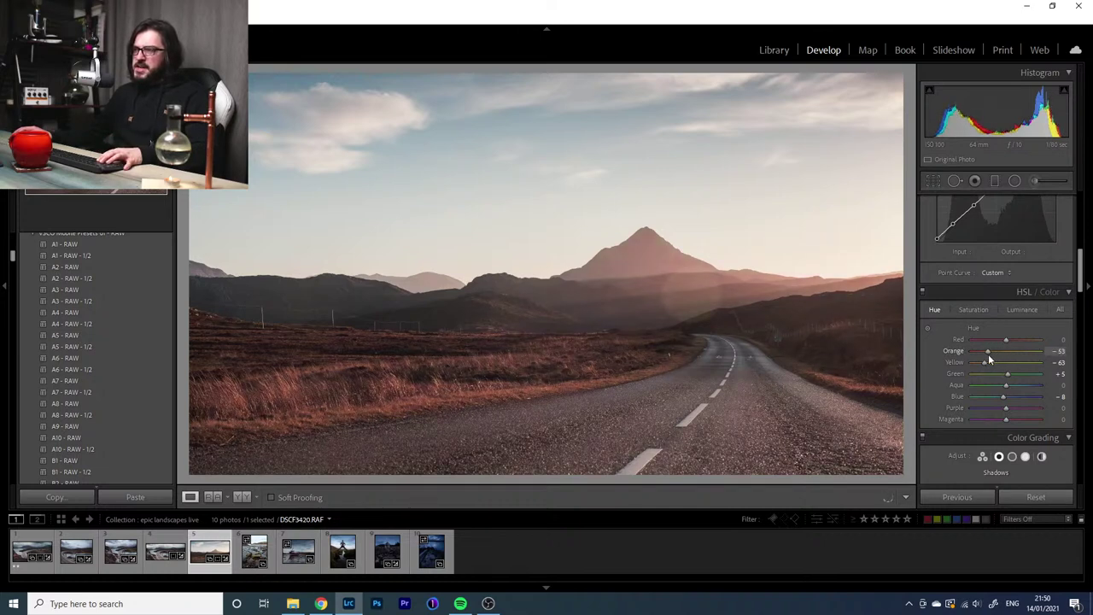
left_click_drag(990, 353, 1005, 353)
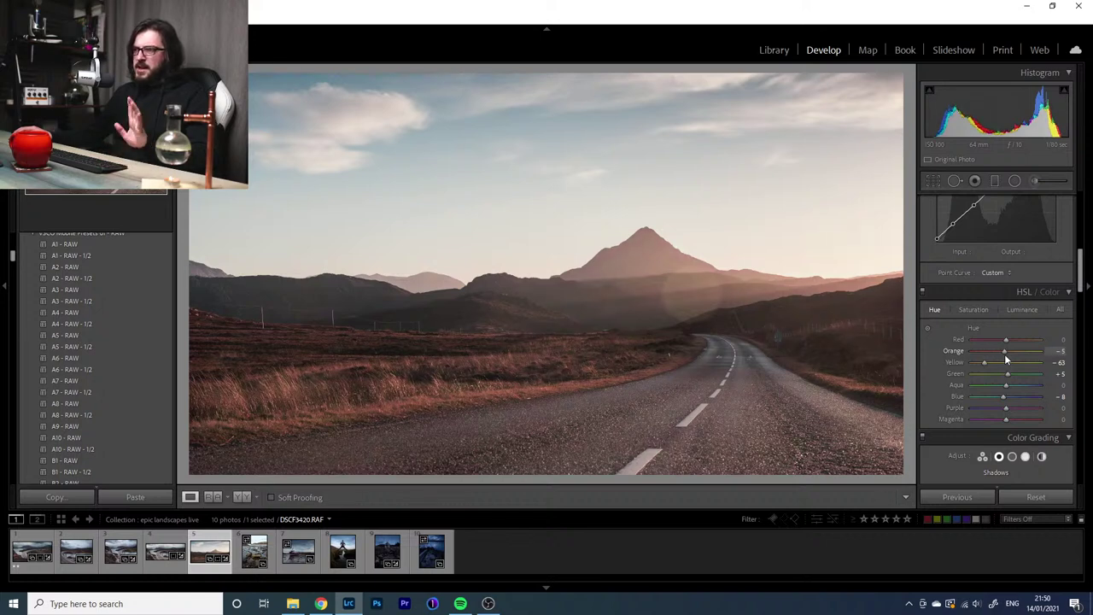
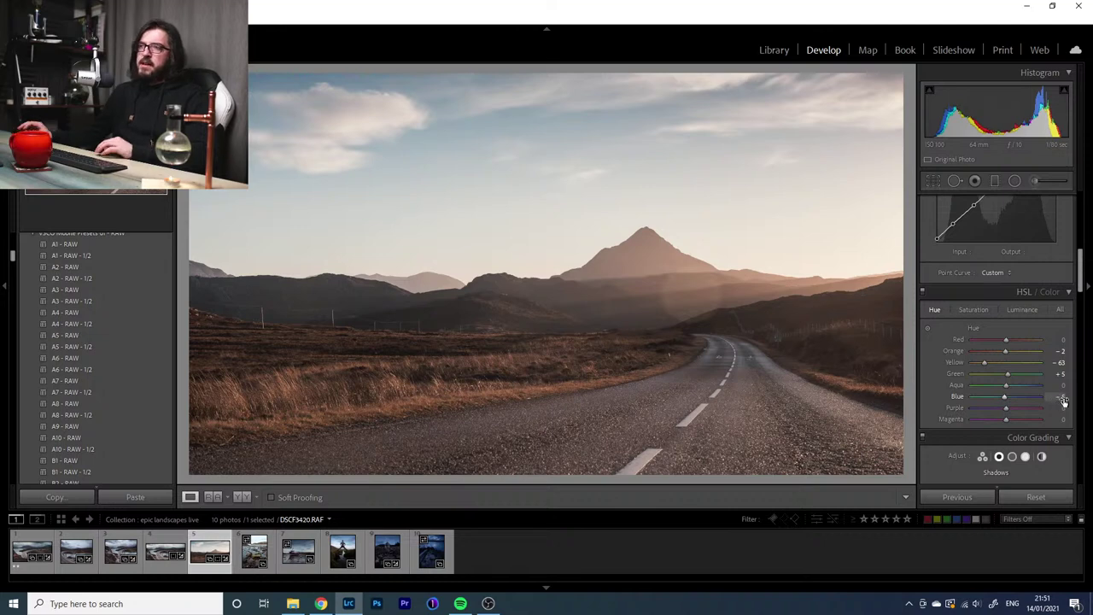
Darken the HSL Luminance Blue to about -30 to deepen the sky, then move to Saturation
left_click(1015, 311)
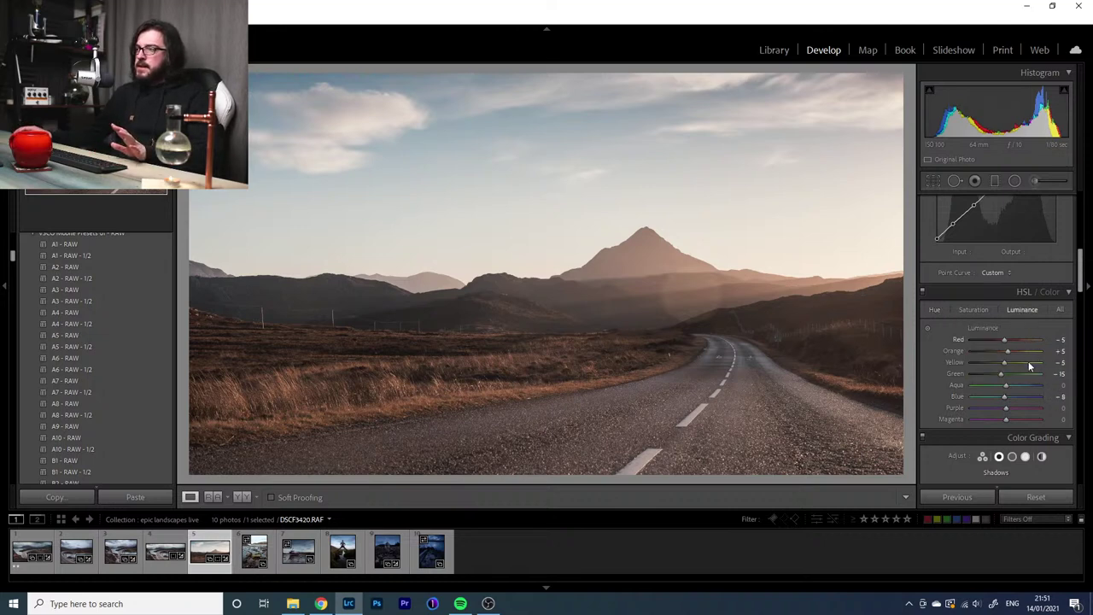
left_click_drag(1004, 397, 998, 405)
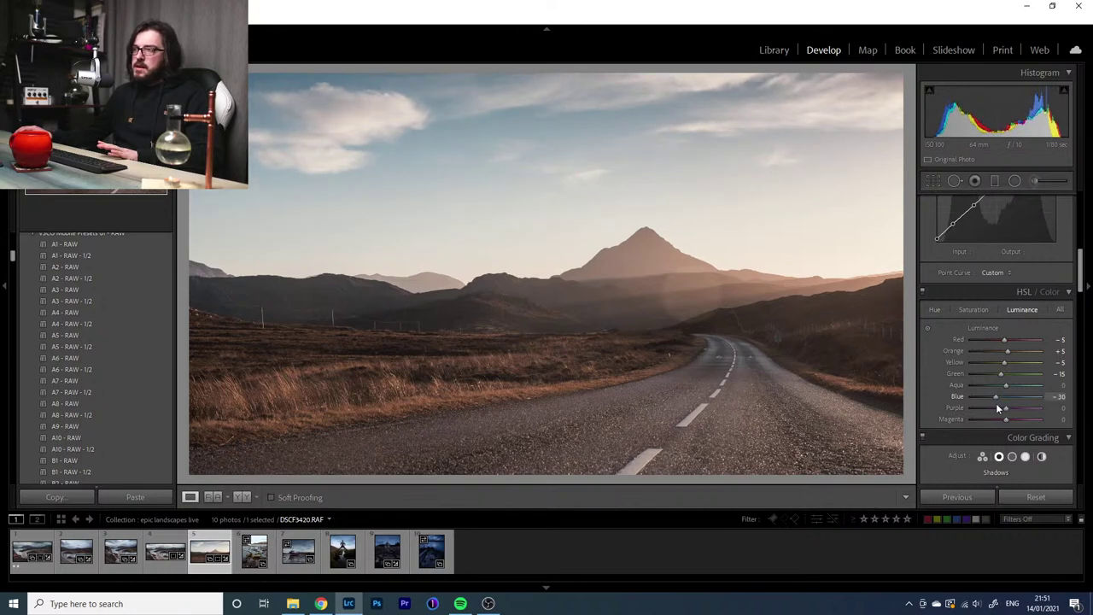
left_click(975, 310)
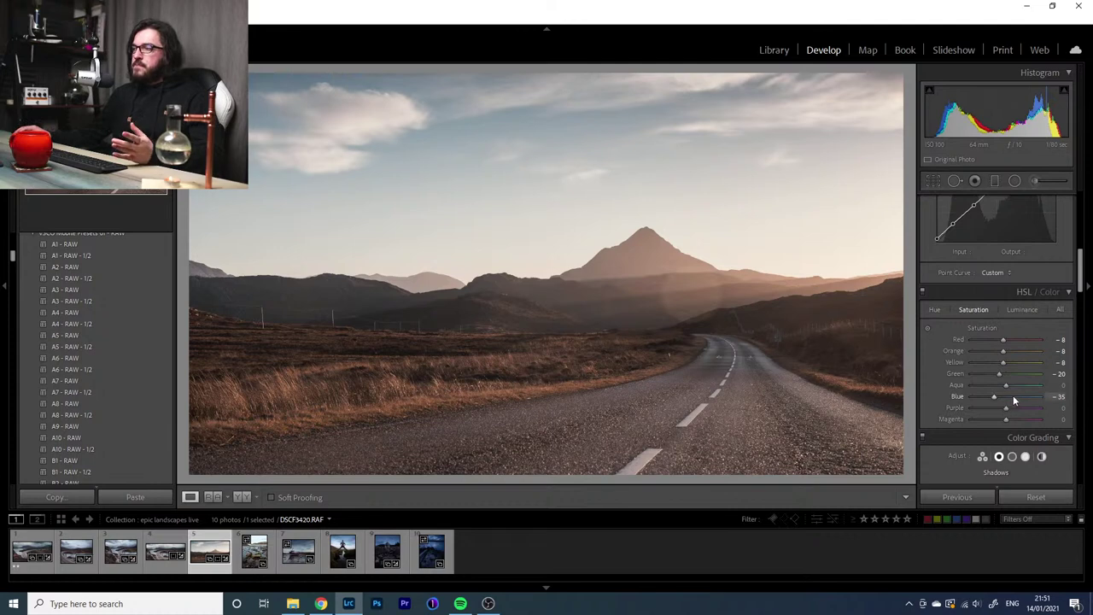
Set HSL Saturation Blue to -28 and Orange to +18
left_click_drag(1013, 397, 1017, 398)
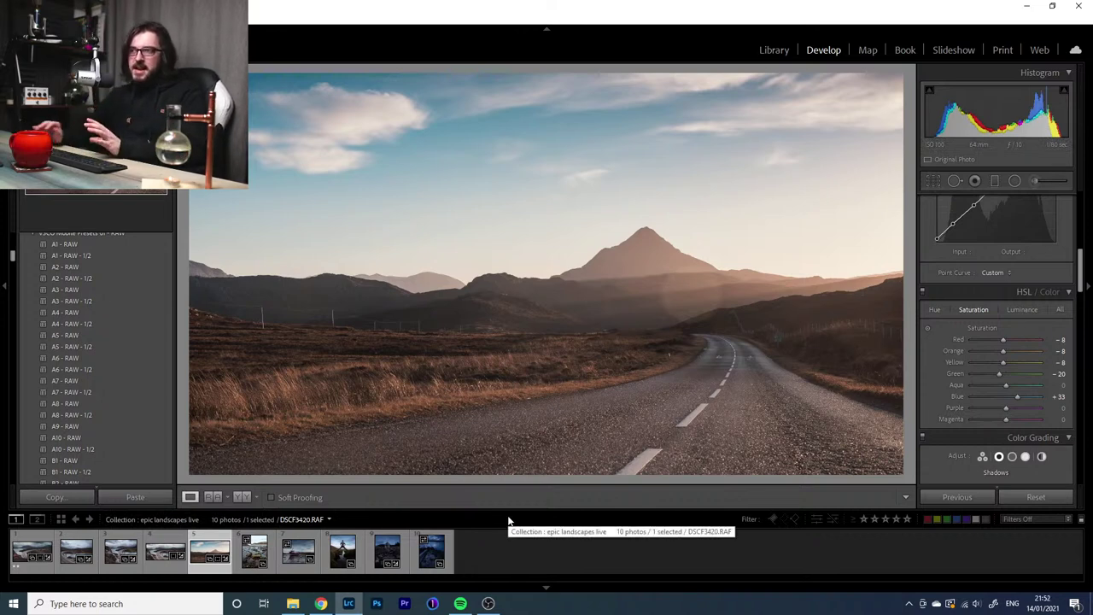
left_click_drag(1017, 396, 993, 399)
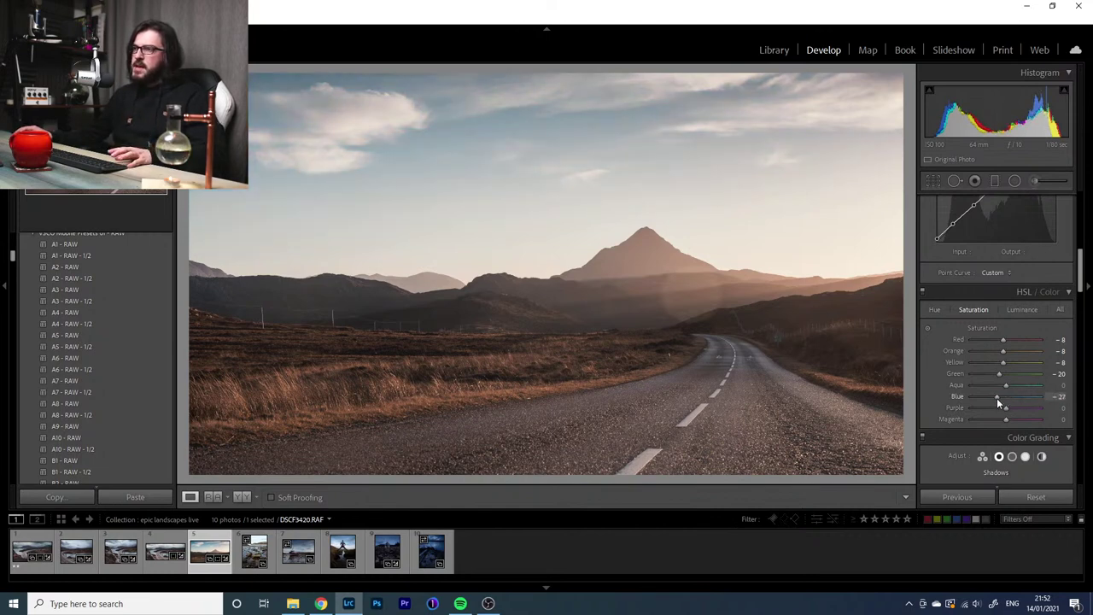
left_click_drag(997, 398, 996, 398)
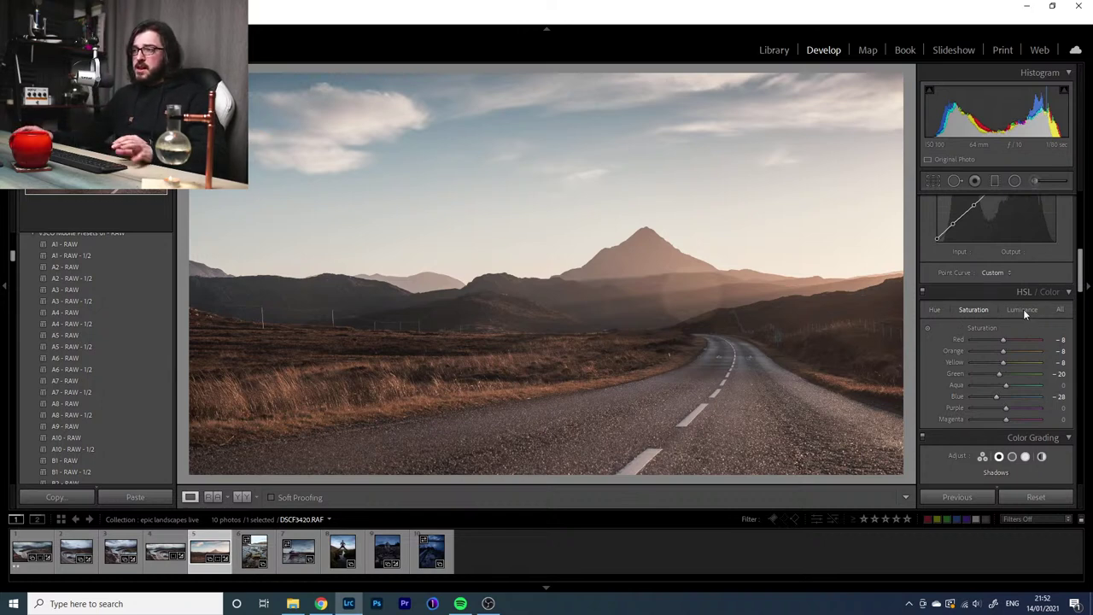
left_click_drag(1006, 353, 1013, 357)
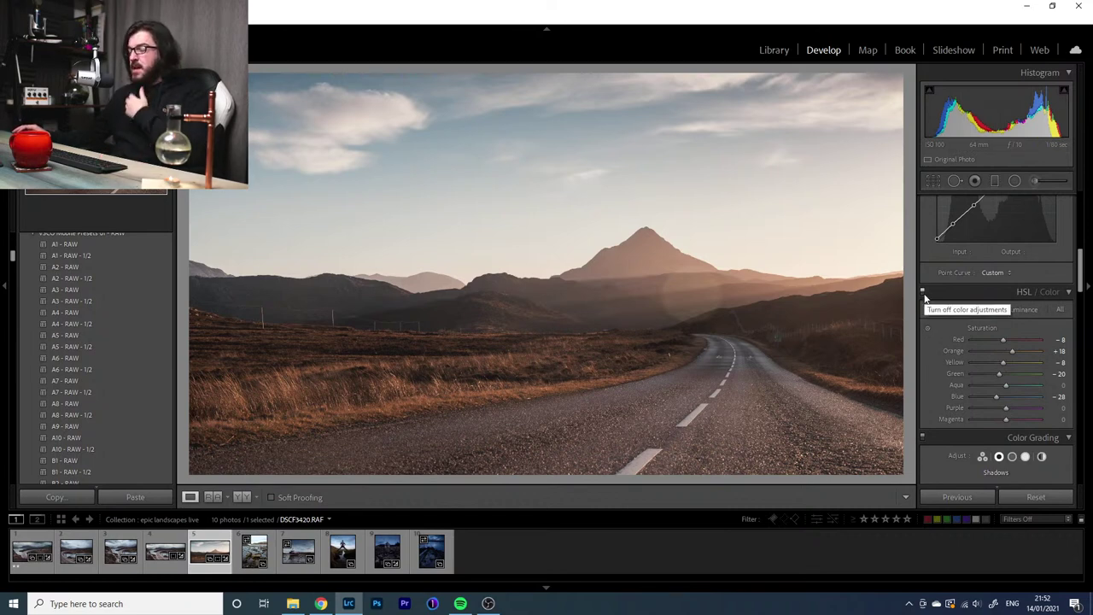
Toggle the HSL panel off and on to compare, leaving the adjustments enabled
left_click(922, 293)
left_click(922, 293)
left_click(922, 293)
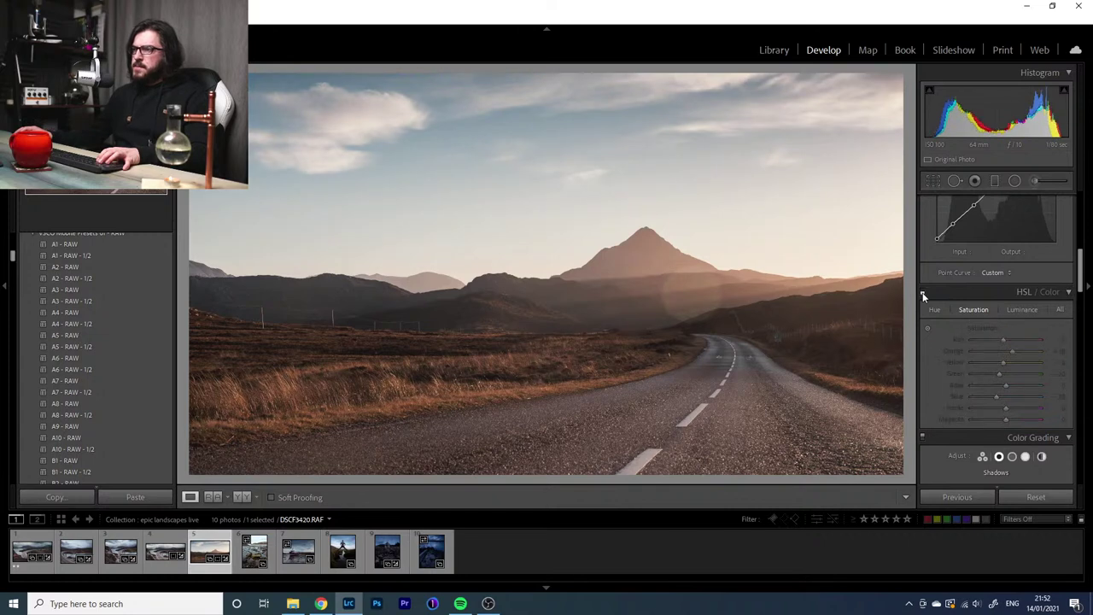
left_click(922, 293)
left_click(922, 293)
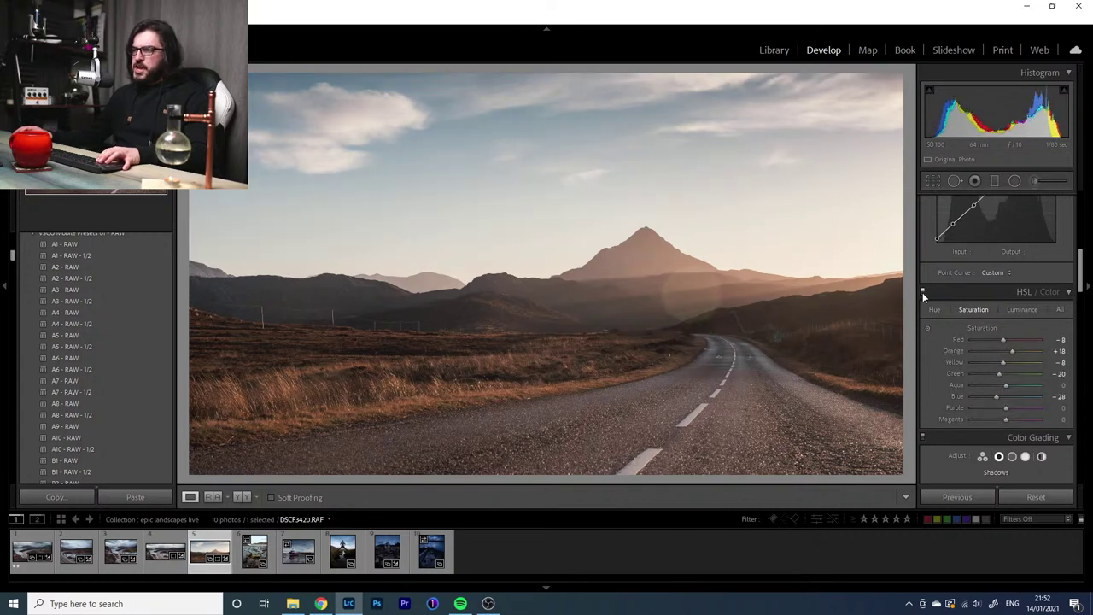
left_click(922, 293)
left_click(922, 293)
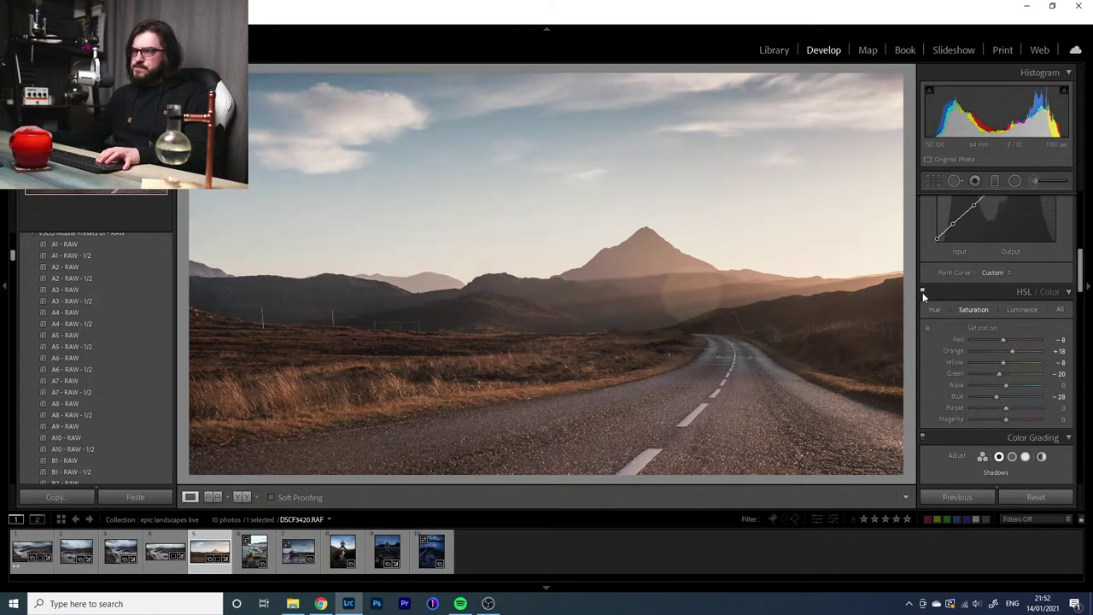
left_click(922, 293)
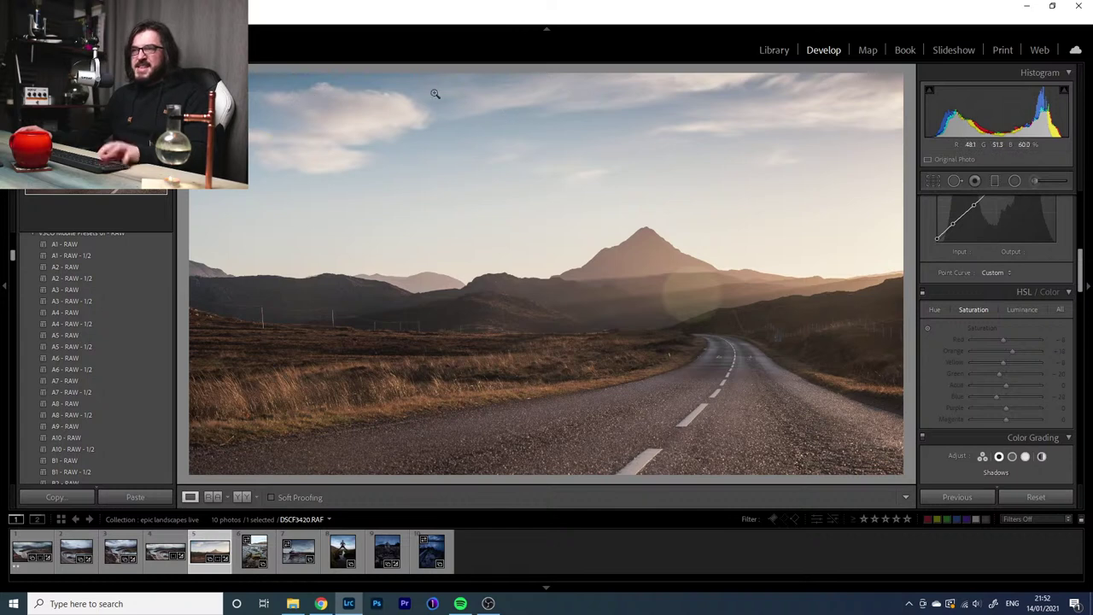
left_click(923, 293)
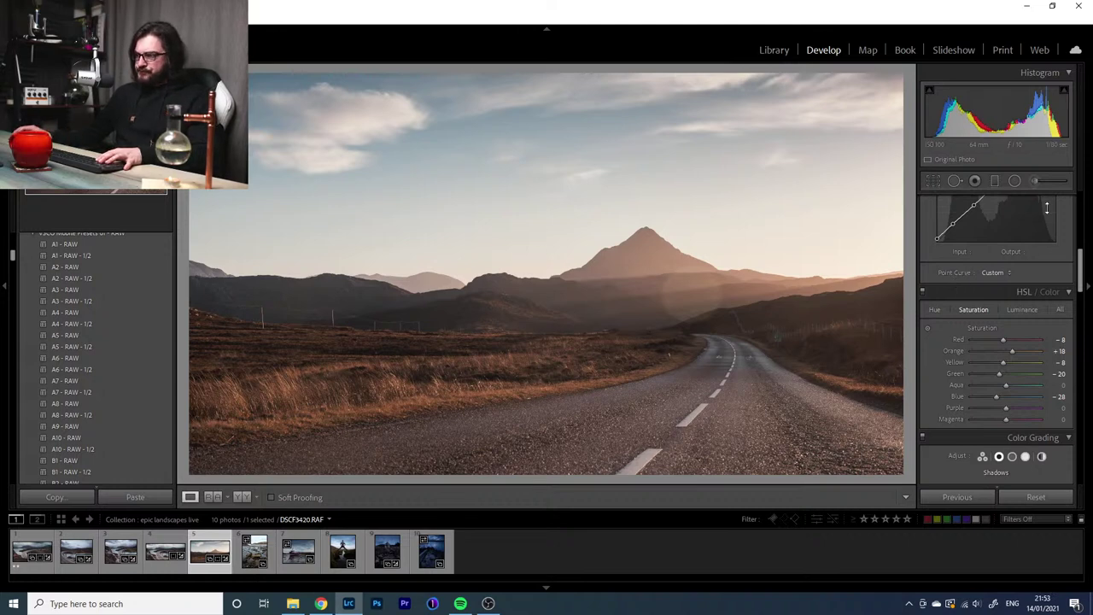
Add a graduated filter up from the foreground road at Exposure -1.04 and adjust its edges
left_click(994, 181)
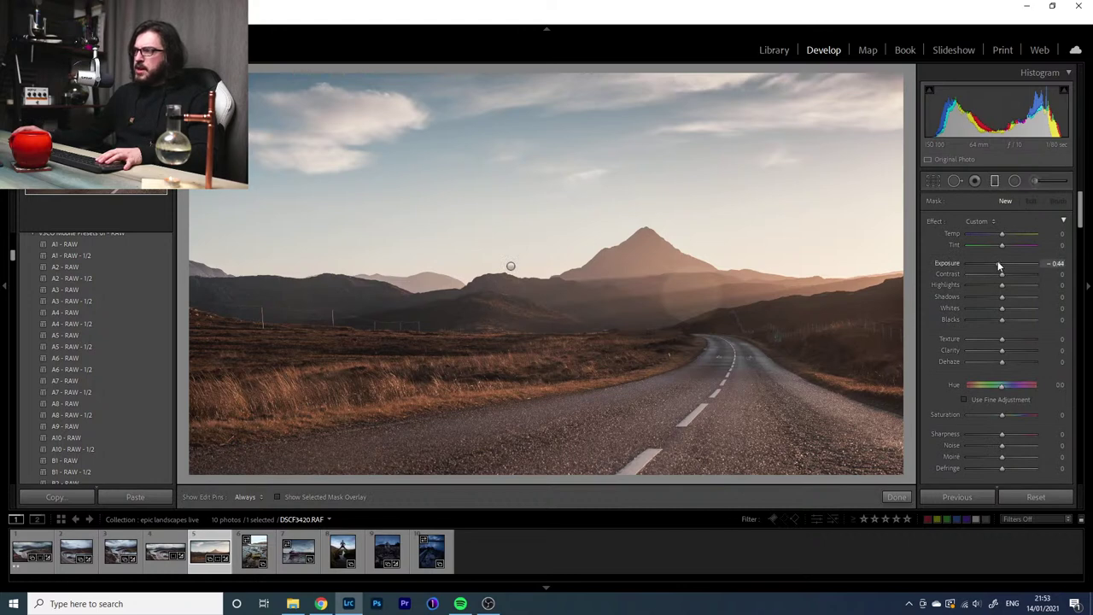
left_click_drag(600, 472, 598, 356)
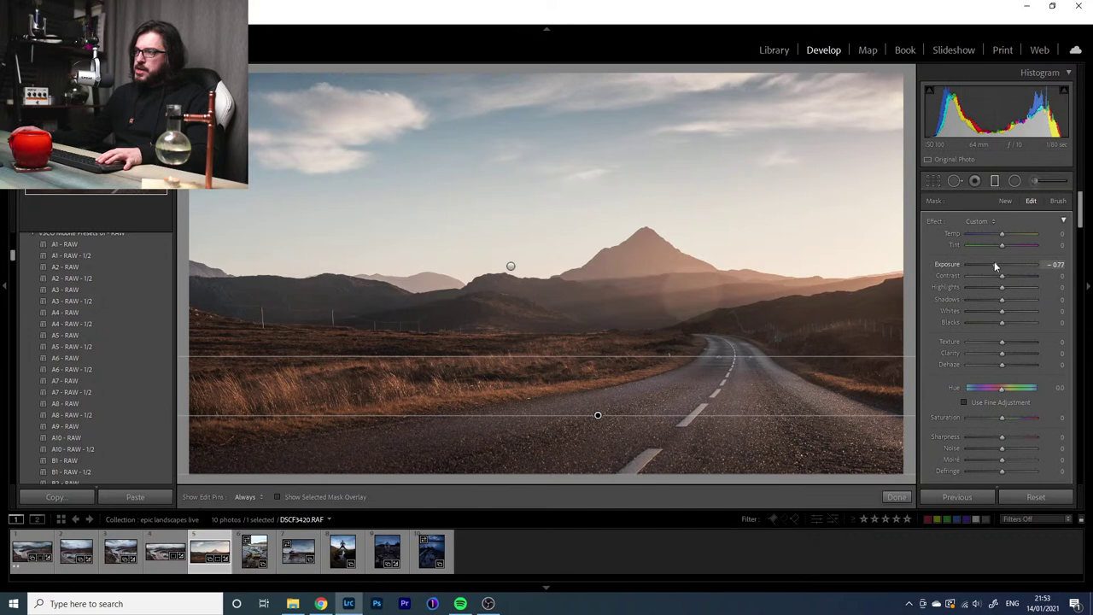
left_click_drag(996, 264, 992, 266)
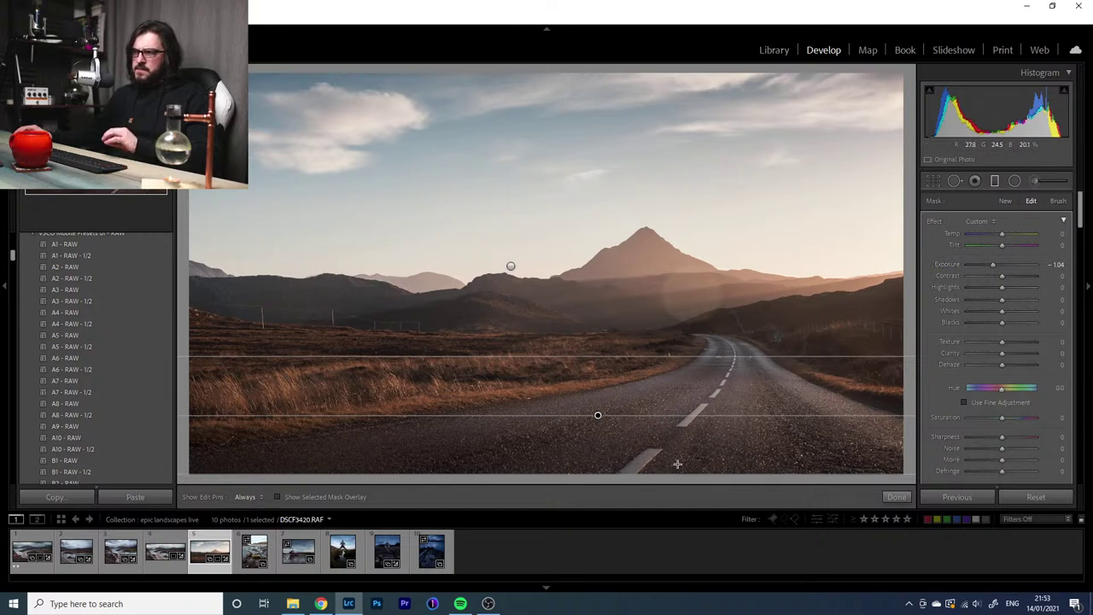
left_click_drag(726, 363, 749, 275)
left_click_drag(613, 284, 617, 268)
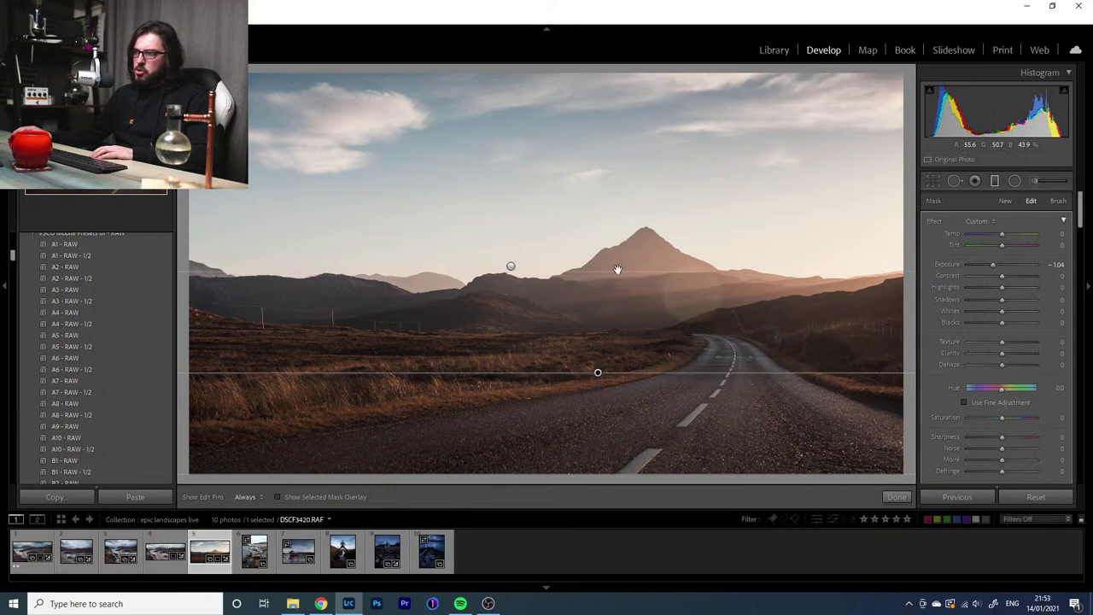
left_click_drag(595, 361, 578, 436)
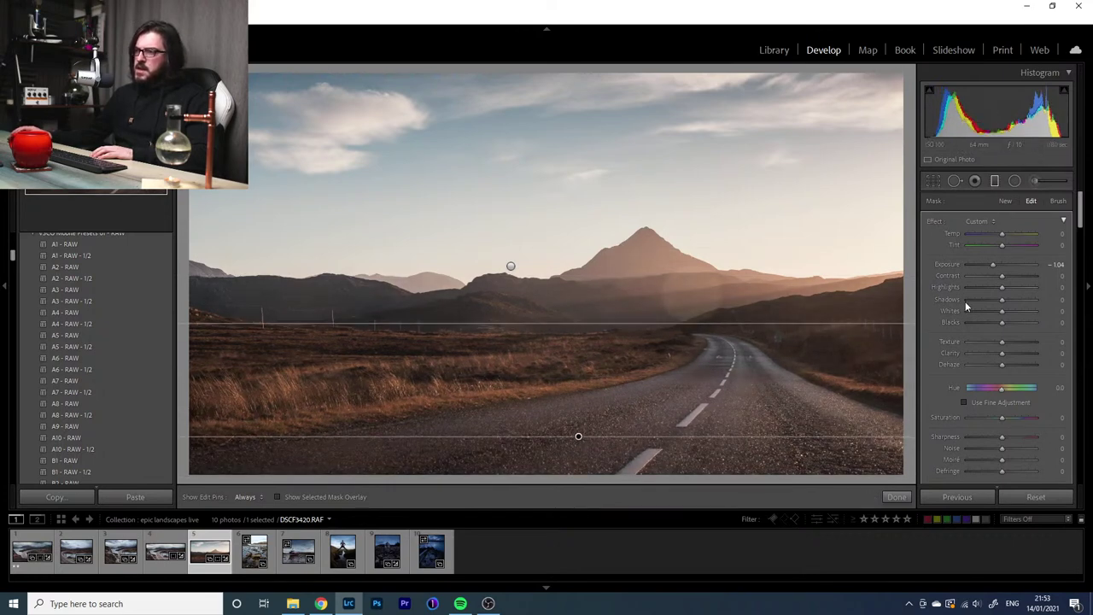
left_click(996, 182)
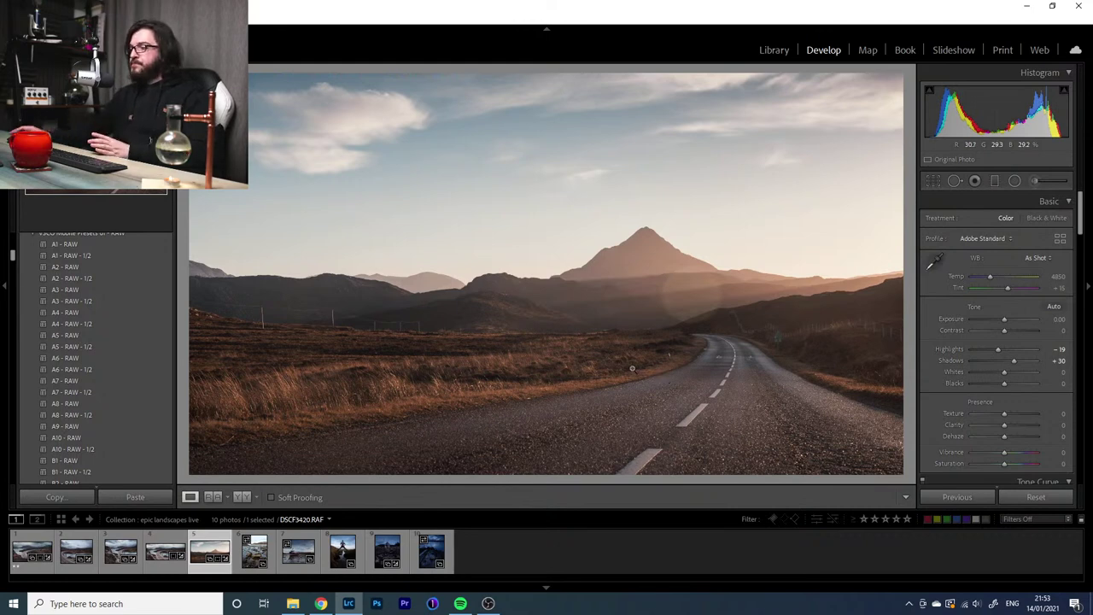
Add a reset radial filter over the distant road bend with Exposure 0.44 and Temp 13
left_click(1014, 180)
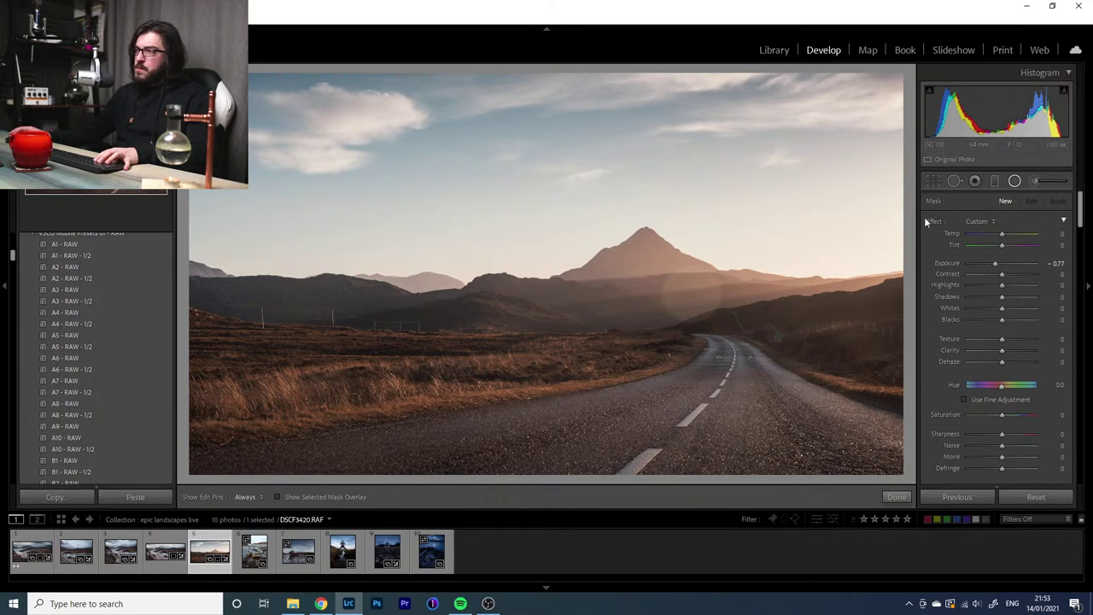
double_click(931, 219)
left_click_drag(720, 358, 775, 405)
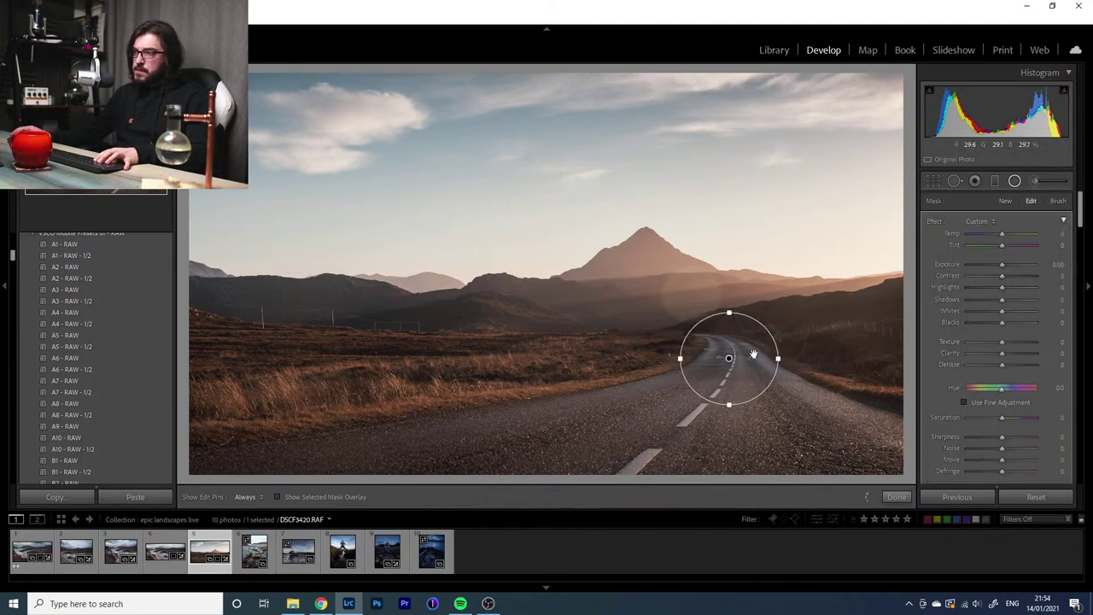
left_click_drag(780, 360, 722, 368)
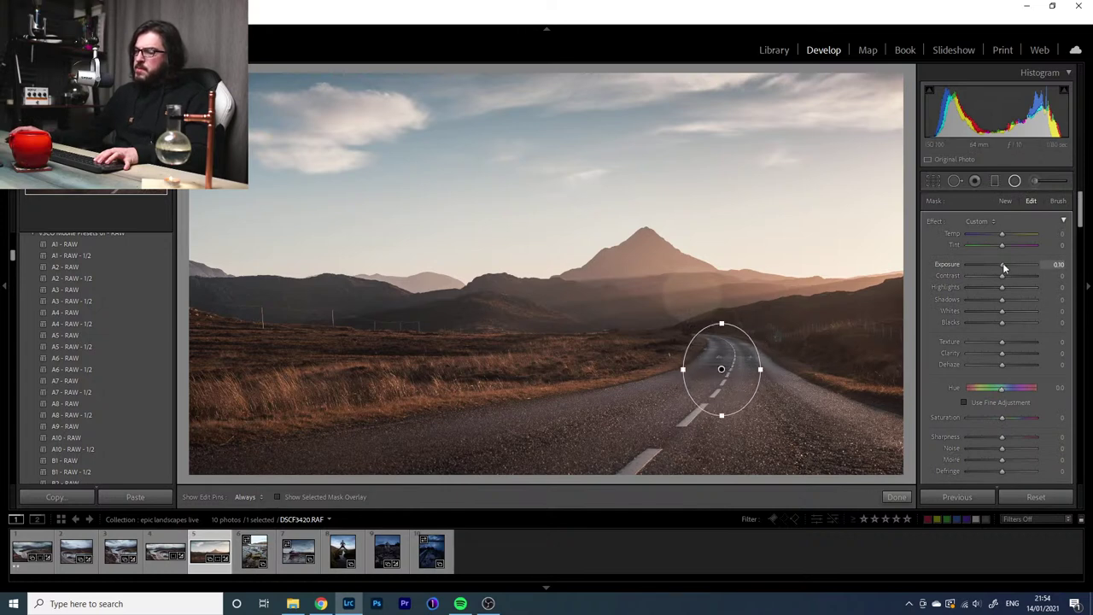
left_click_drag(1003, 267, 1003, 267)
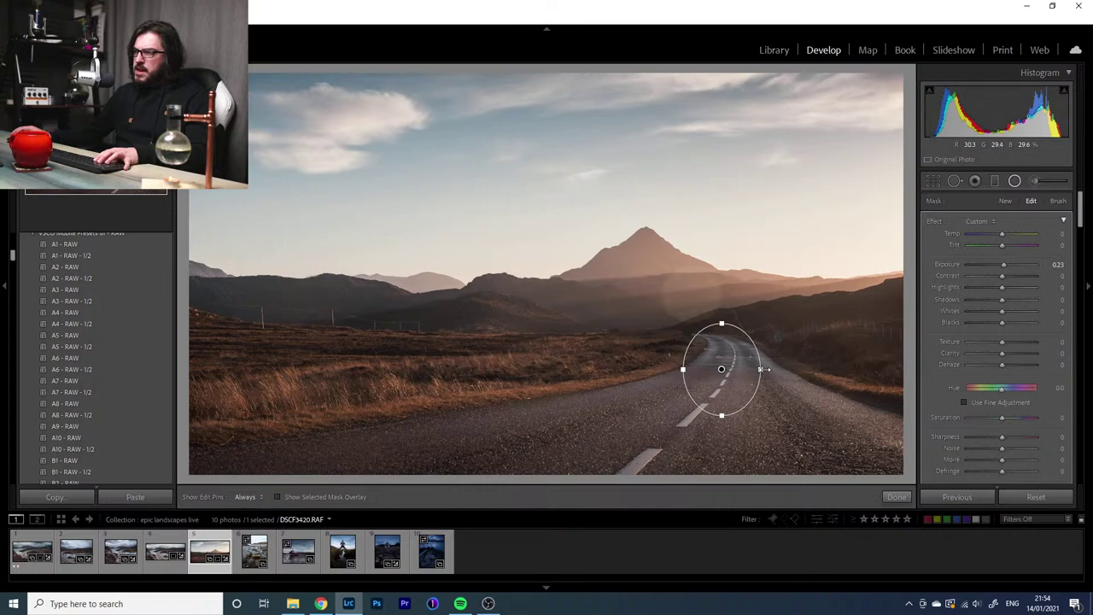
left_click_drag(761, 369, 728, 369)
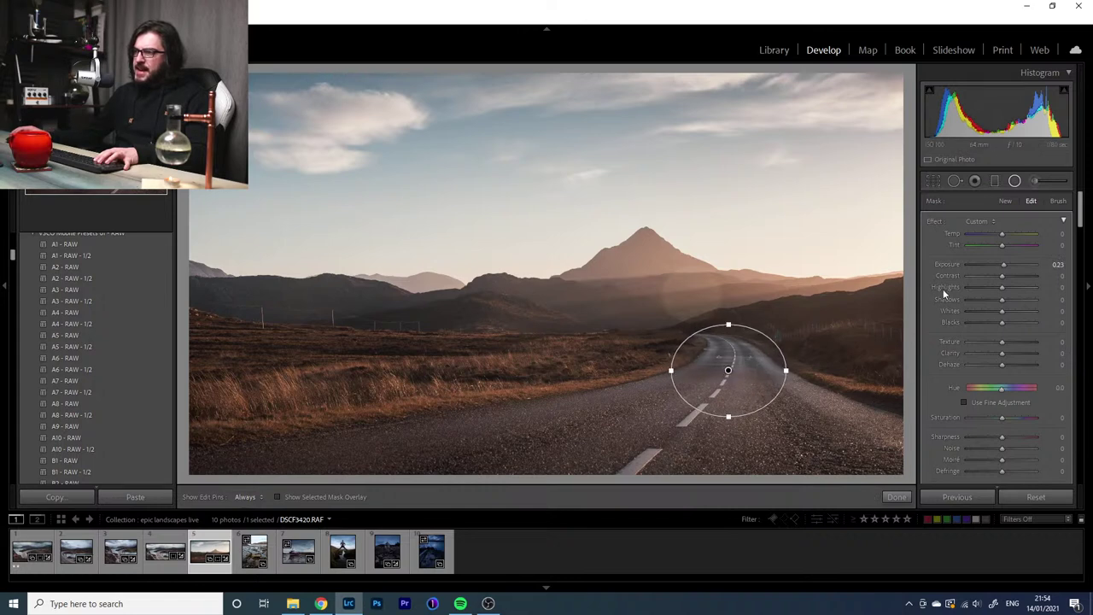
left_click_drag(1005, 265, 1006, 264)
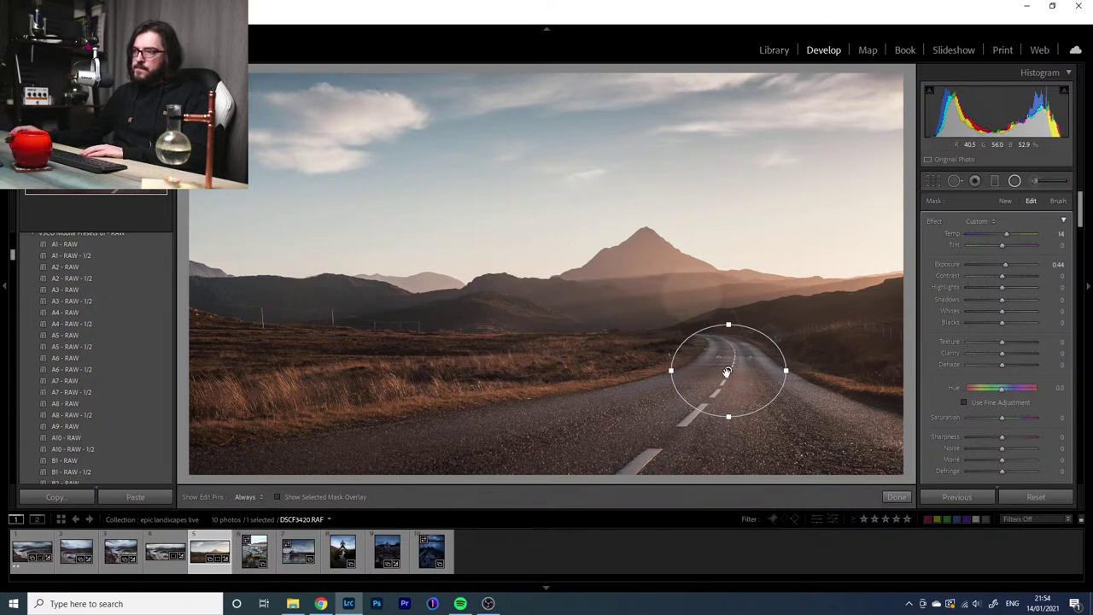
left_click_drag(727, 370, 724, 361)
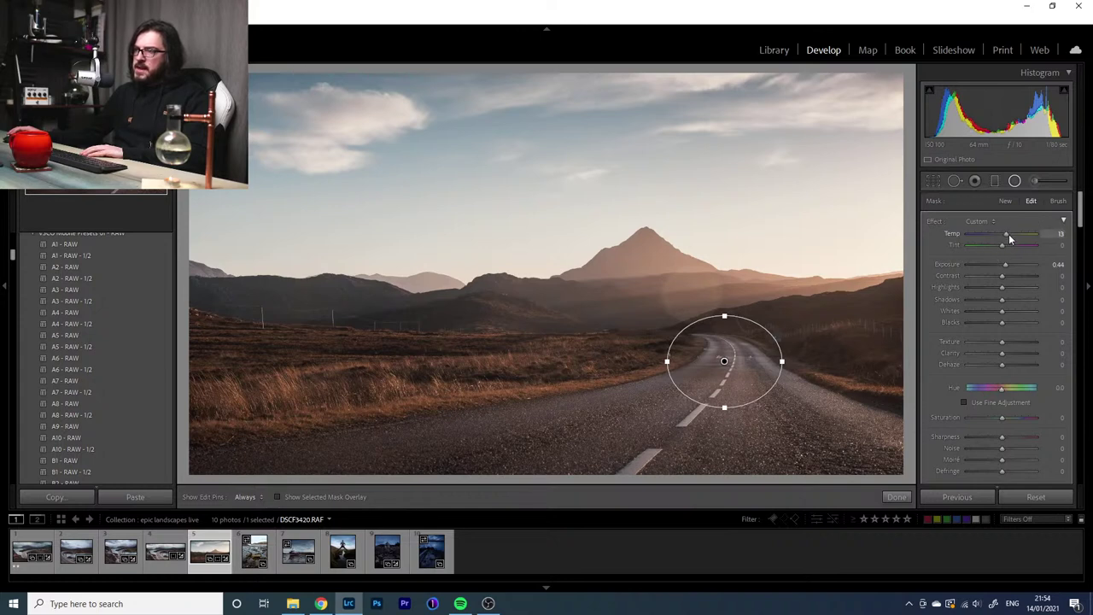
key("Return")
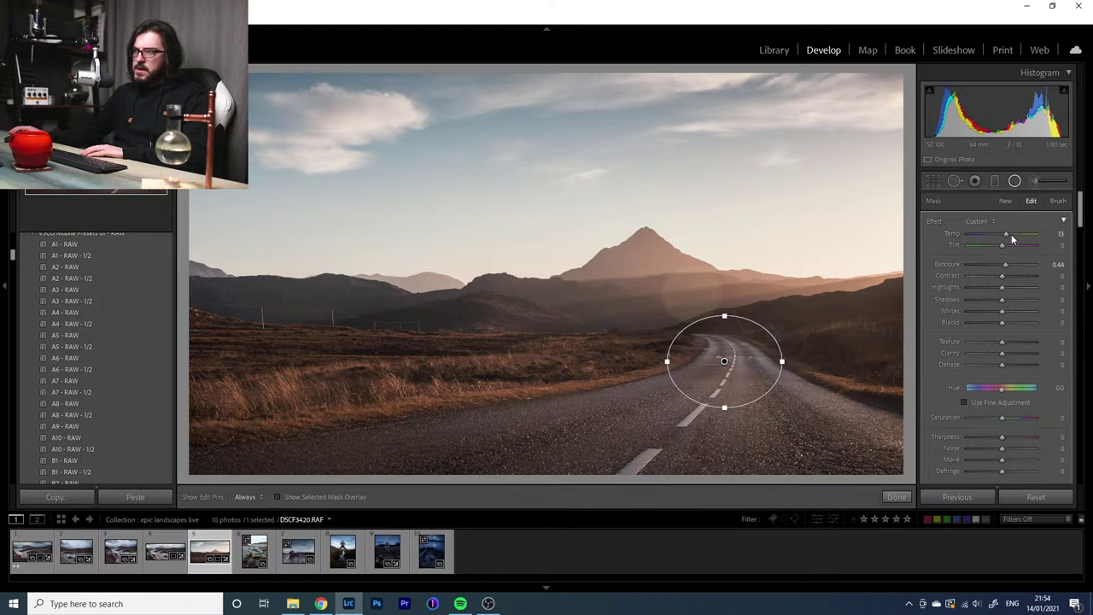
left_click(1017, 181)
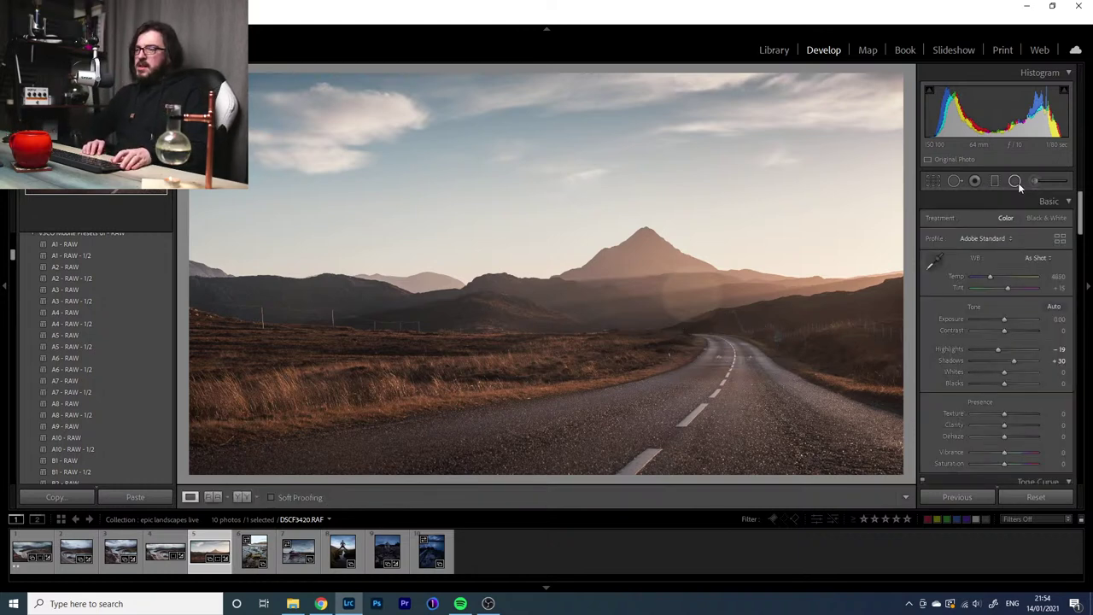
Compare before/after, then paint an Adjustment Brush mask over the road using the overlay
key("backslash")
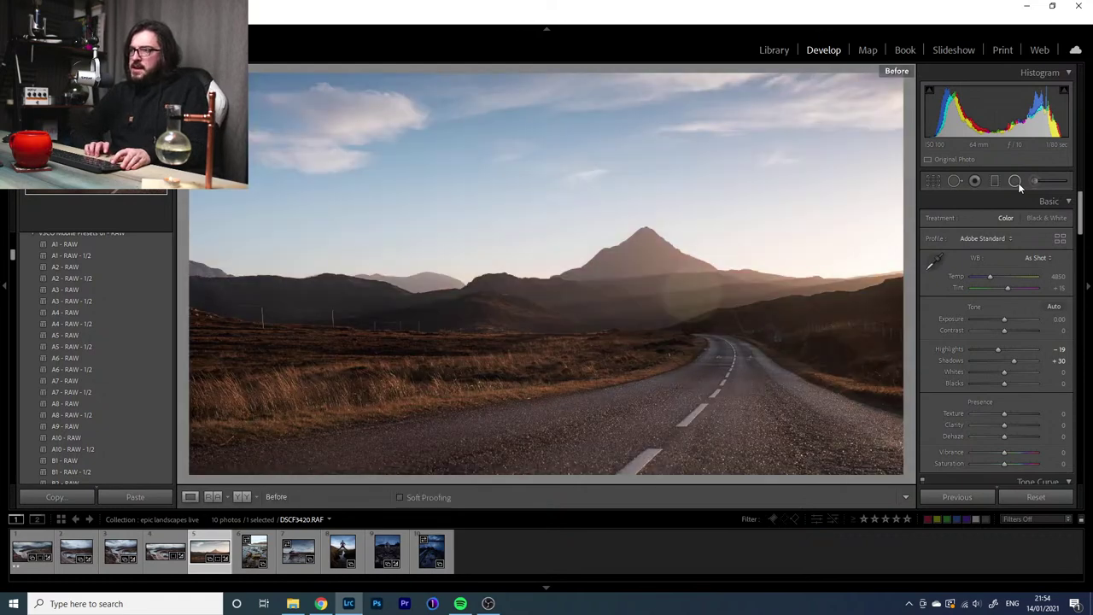
key("backslash")
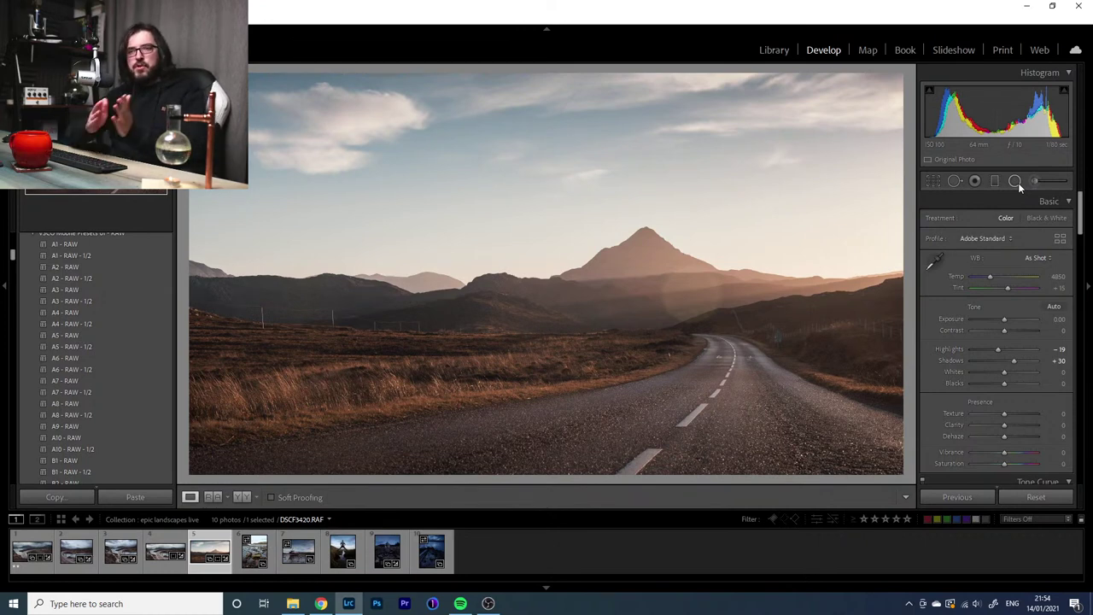
left_click(1017, 182)
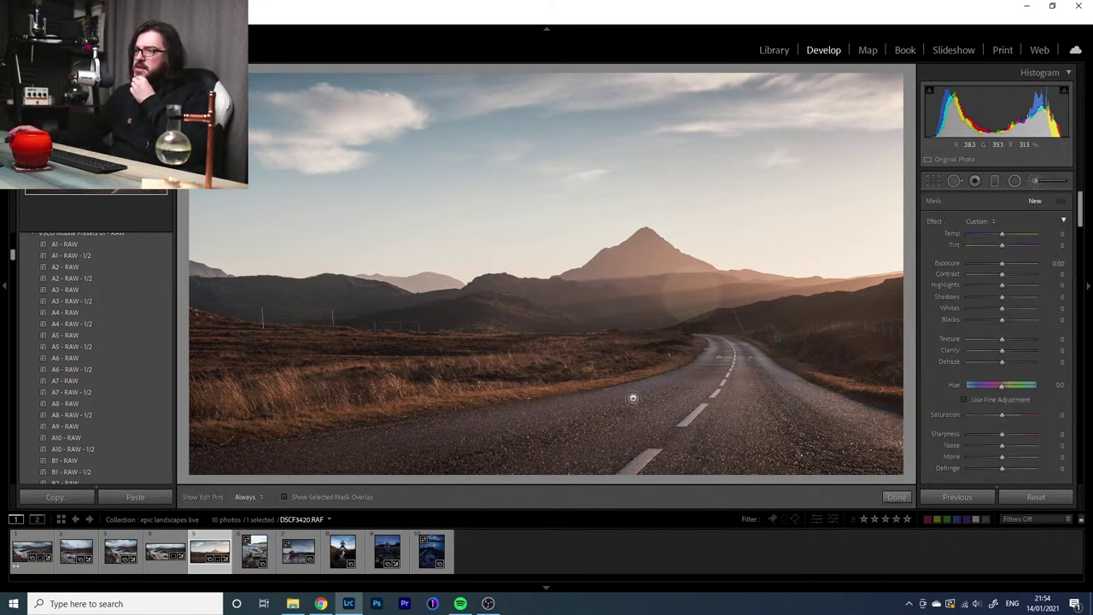
left_click(312, 499)
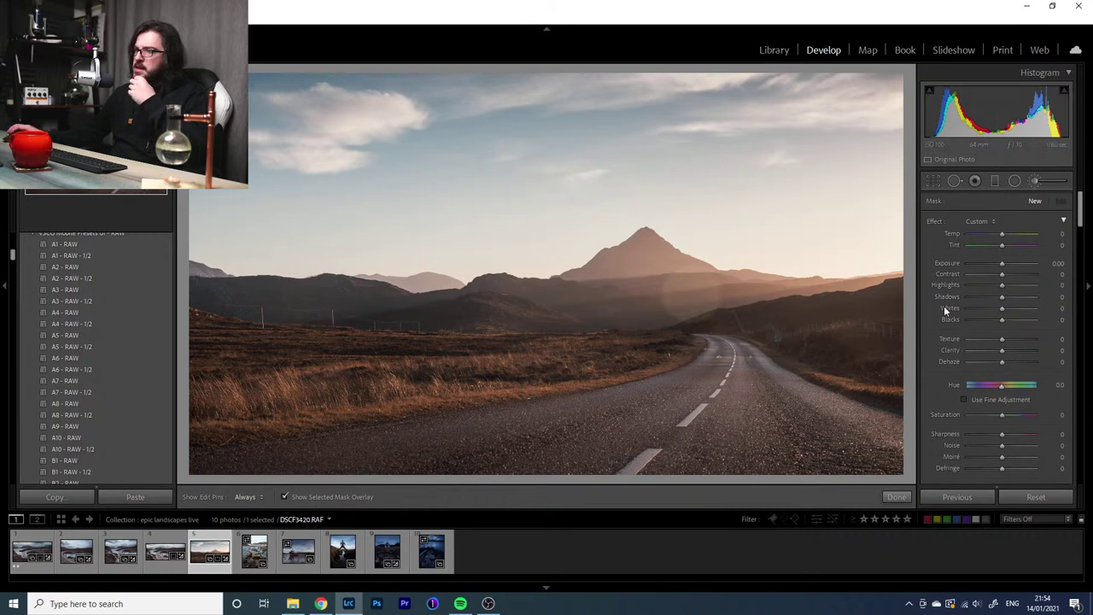
key("h")
mouse_move(737, 390)
left_mouse_down()
mouse_move(673, 415)
mouse_move(716, 347)
mouse_move(746, 382)
mouse_move(713, 339)
mouse_move(718, 358)
mouse_move(761, 361)
mouse_move(865, 438)
mouse_move(703, 353)
mouse_move(763, 453)
mouse_move(773, 438)
mouse_move(715, 393)
mouse_move(744, 405)
mouse_move(717, 431)
left_mouse_up()
mouse_move(586, 472)
left_mouse_down()
mouse_move(661, 420)
mouse_move(559, 428)
mouse_move(665, 404)
mouse_move(534, 409)
mouse_move(724, 380)
mouse_move(726, 357)
mouse_move(796, 452)
mouse_move(790, 412)
mouse_move(681, 436)
mouse_move(651, 464)
mouse_move(614, 473)
mouse_move(513, 453)
mouse_move(582, 446)
mouse_move(510, 437)
mouse_move(538, 423)
mouse_move(430, 431)
mouse_move(638, 389)
mouse_move(602, 409)
mouse_move(720, 351)
left_mouse_up()
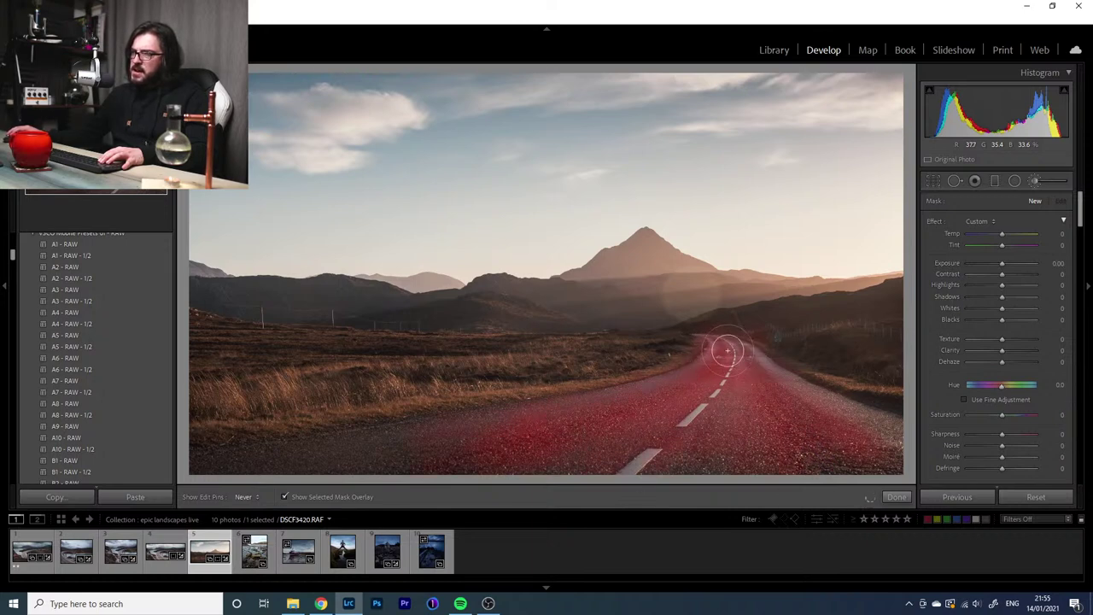
left_click(310, 498)
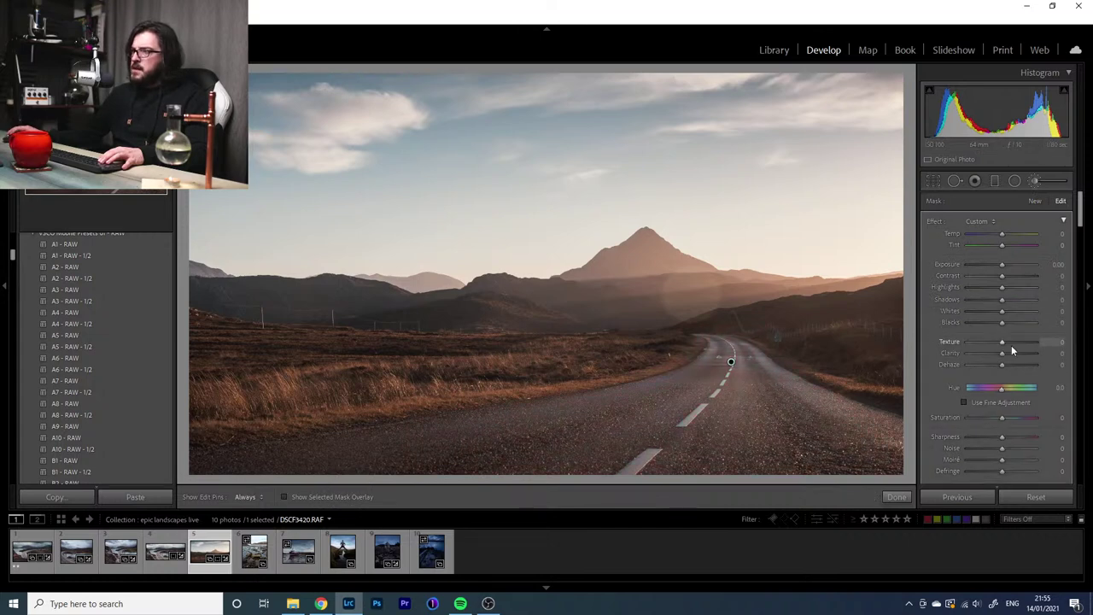
Give the road mask Whites 16 and Clarity 33, then show the before view
left_click_drag(1009, 315, 1014, 315)
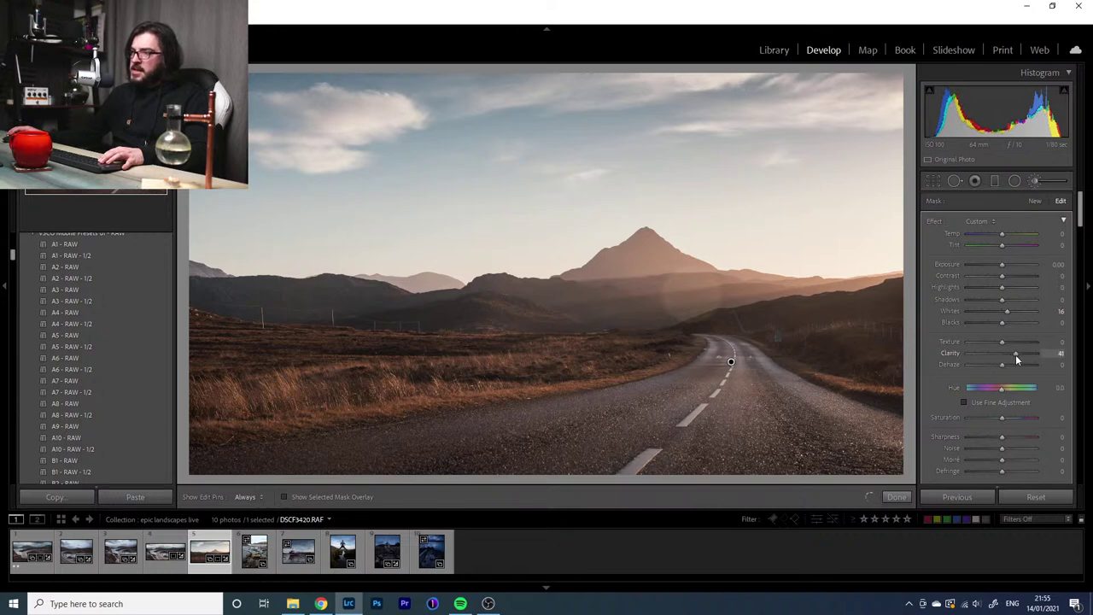
left_click_drag(1015, 354, 1013, 354)
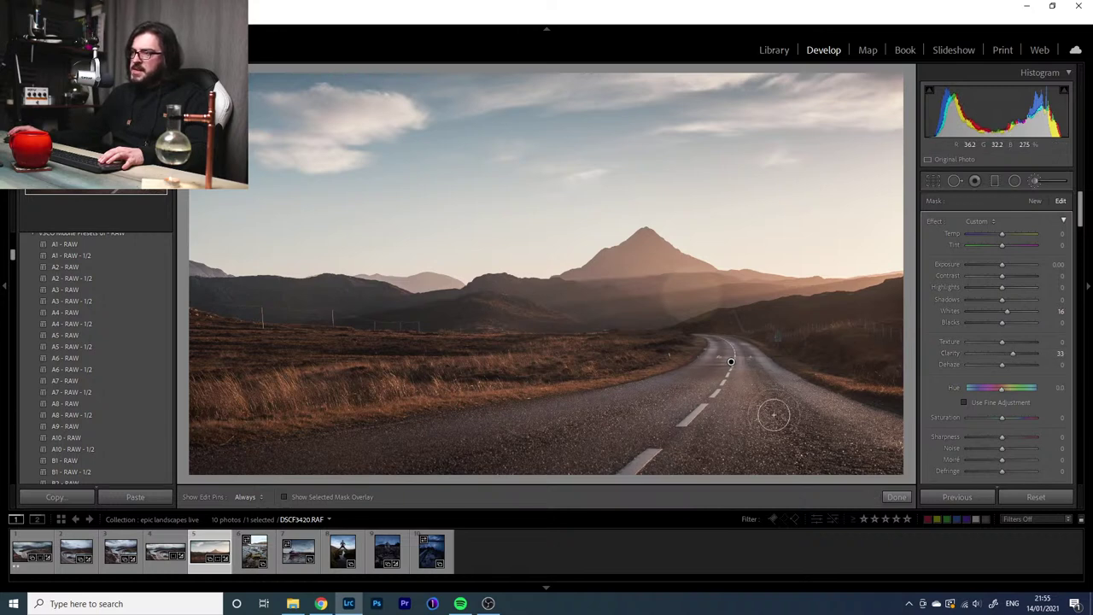
left_click(1015, 354)
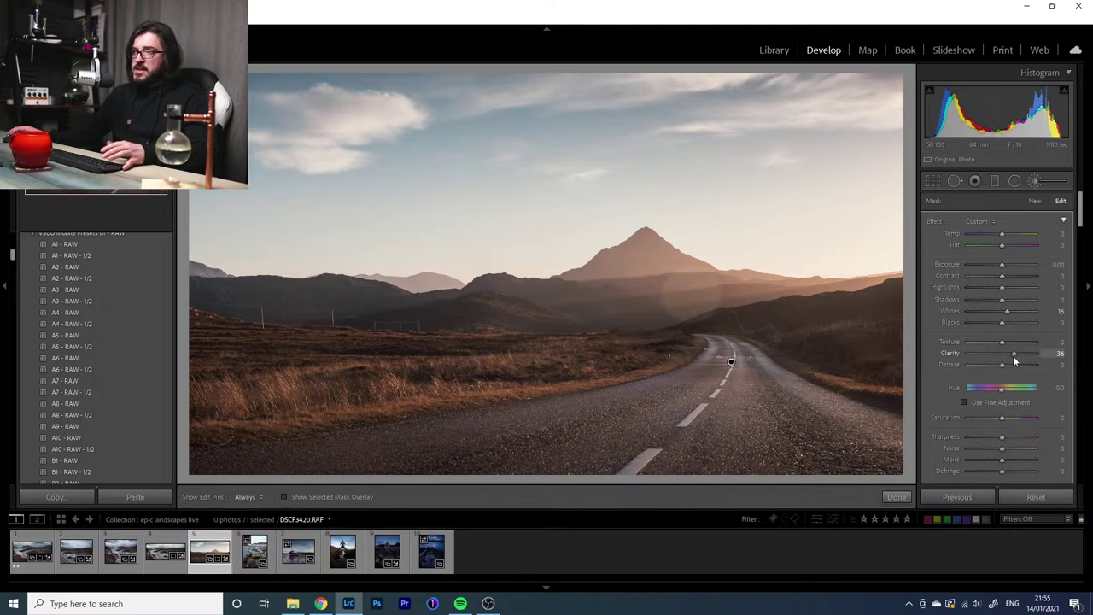
mouse_move(1014, 356)
left_mouse_down()
mouse_move(998, 359)
mouse_move(1018, 367)
left_mouse_up()
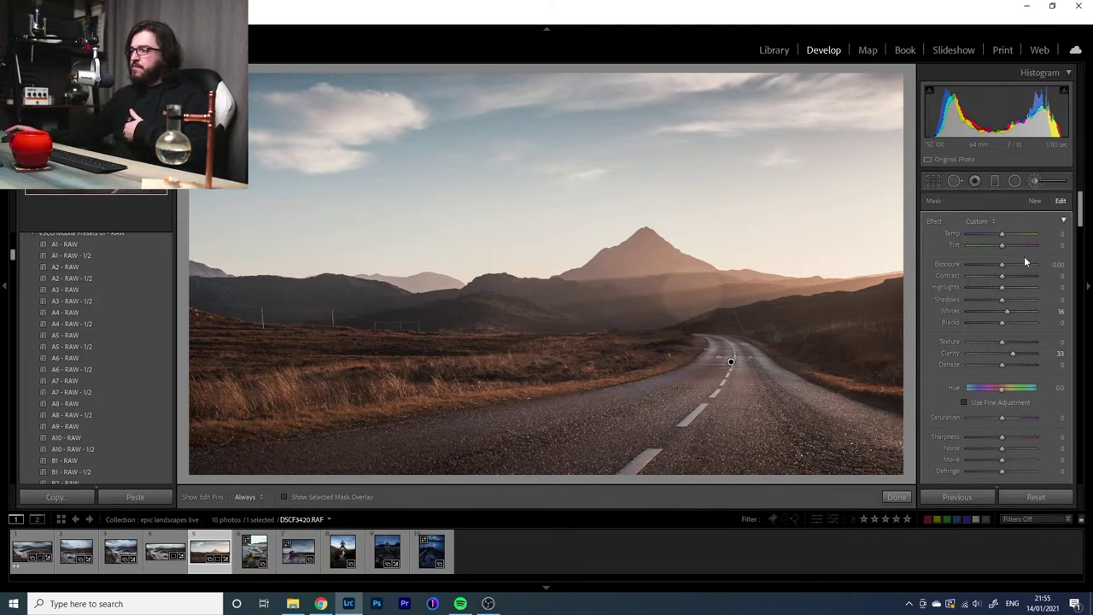
left_click(1037, 181)
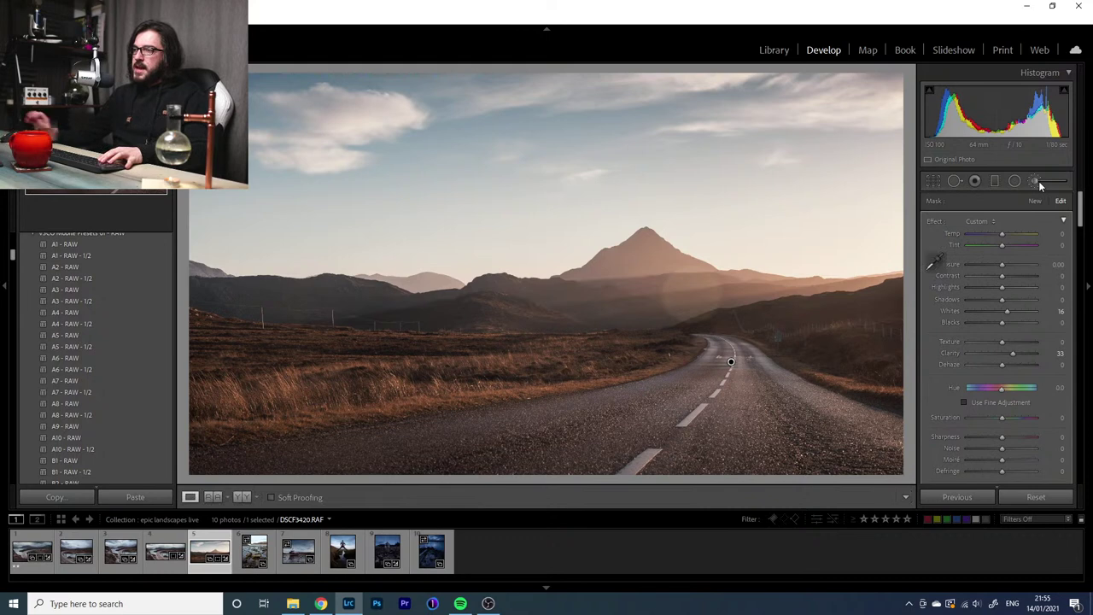
key("backslash")
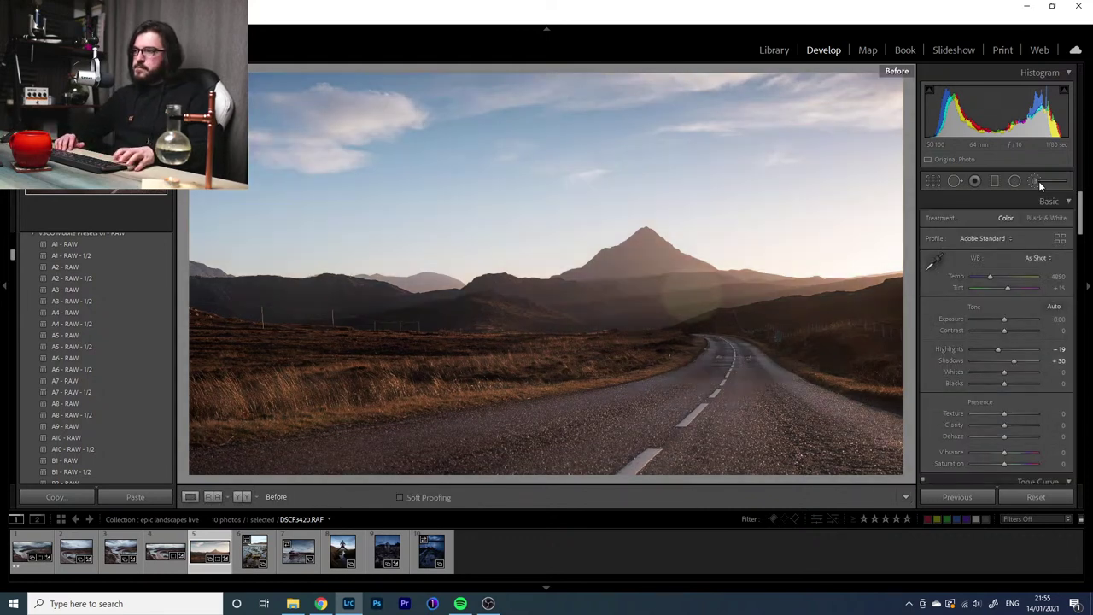
key("backslash")
key("backslash")
key("backslash")
key("backslash")
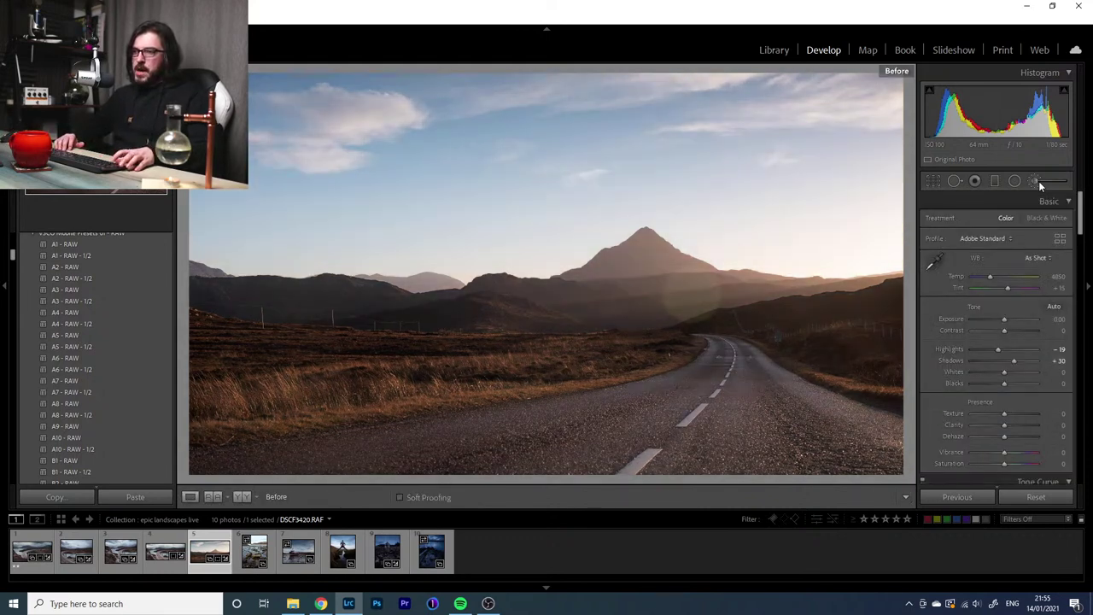
key("backslash")
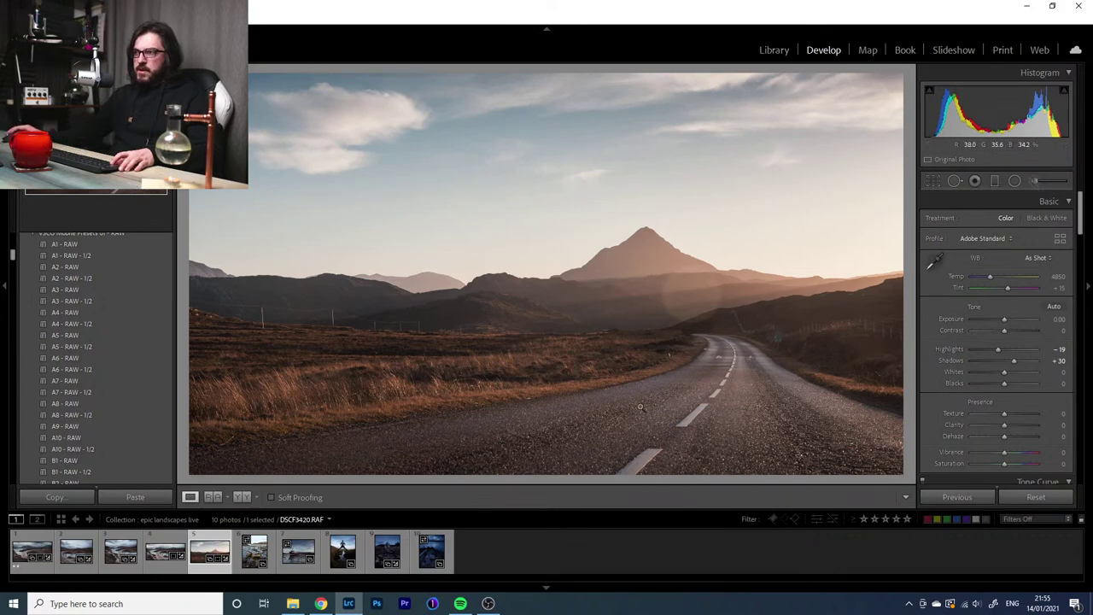
left_click(678, 303)
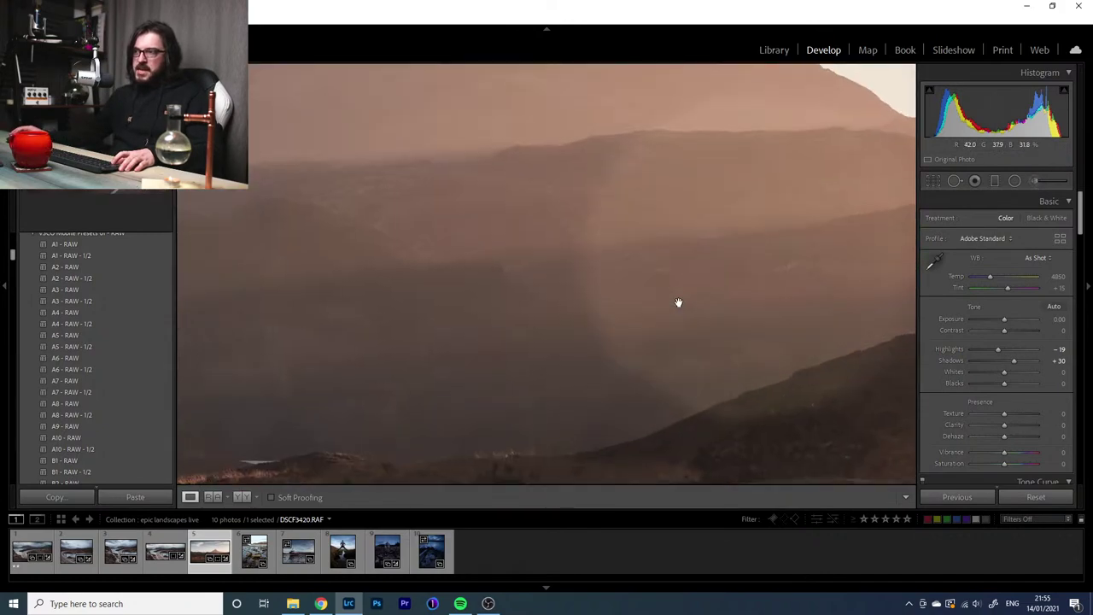
left_click(752, 249)
left_click_drag(733, 270, 459, 154)
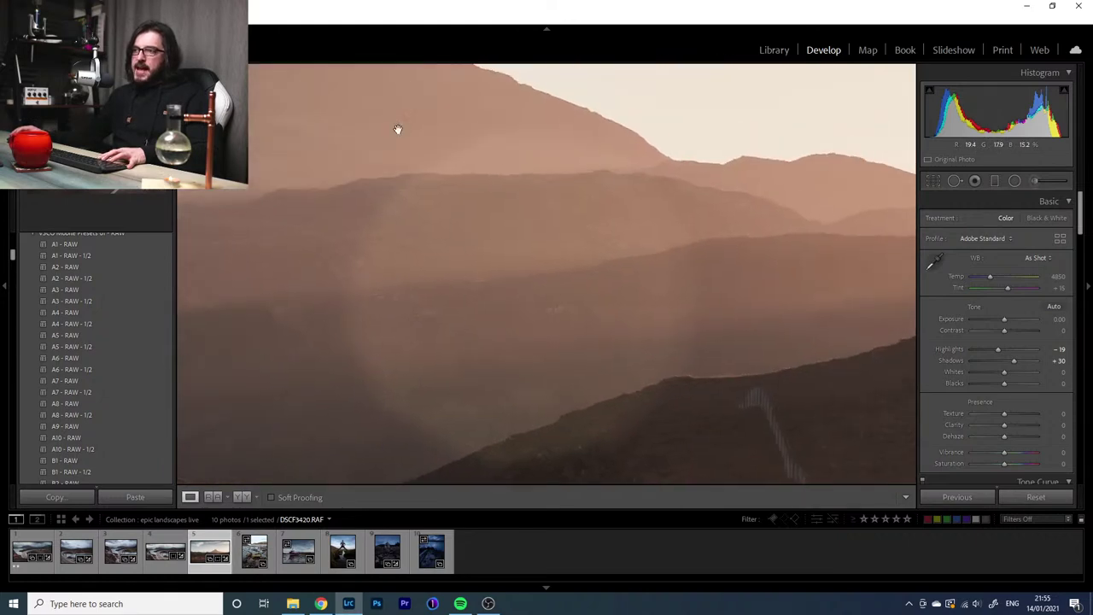
left_click(587, 348)
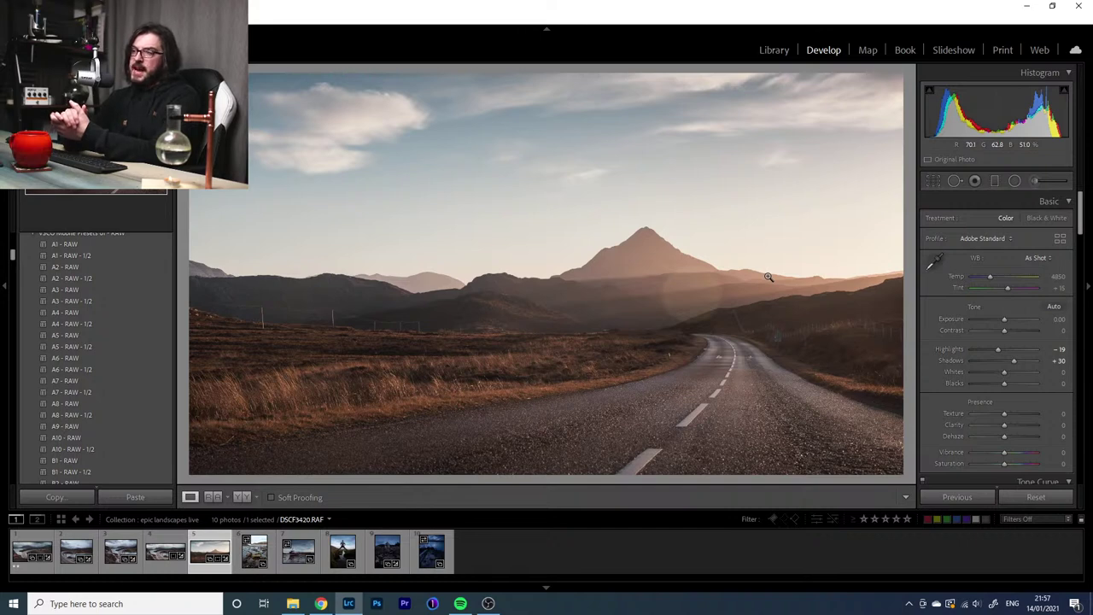
Send the photo to Photoshop 2021 via Edit In from the context menu
right_click(582, 260)
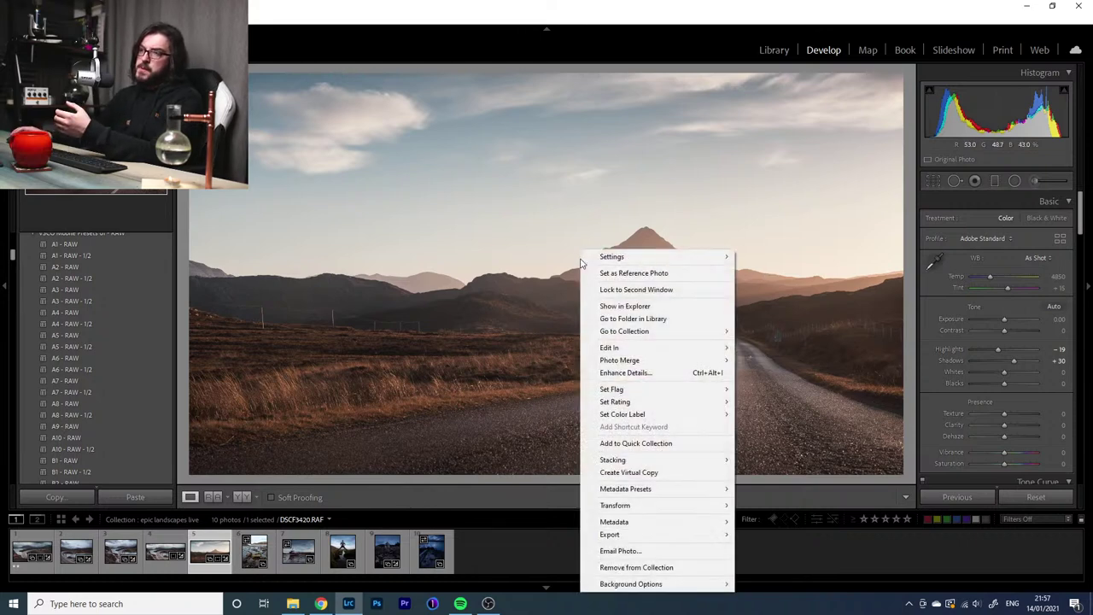
mouse_move(707, 350)
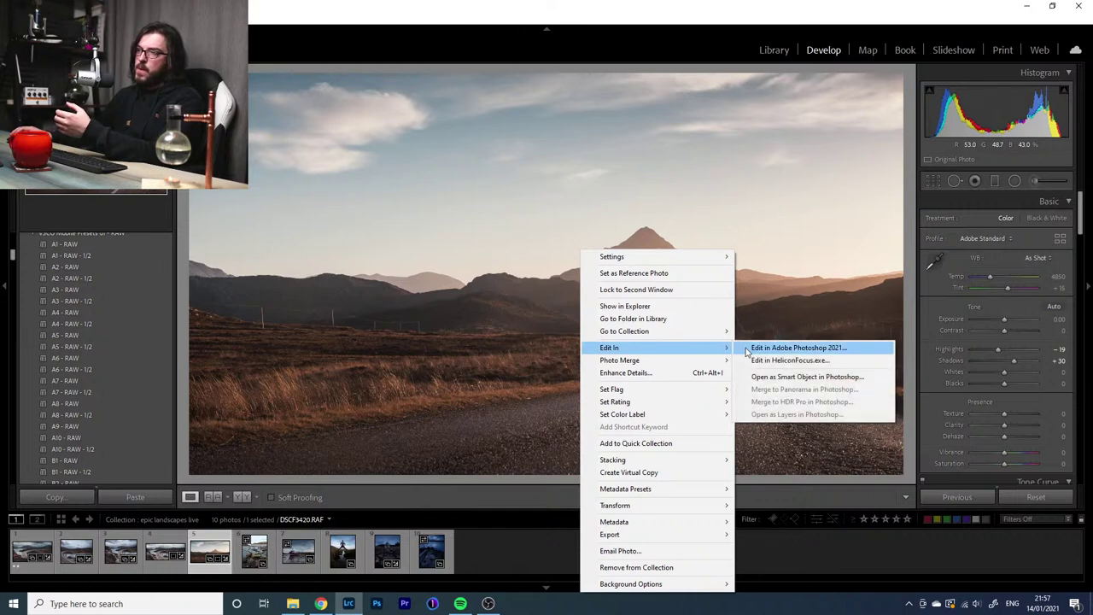
left_click(746, 350)
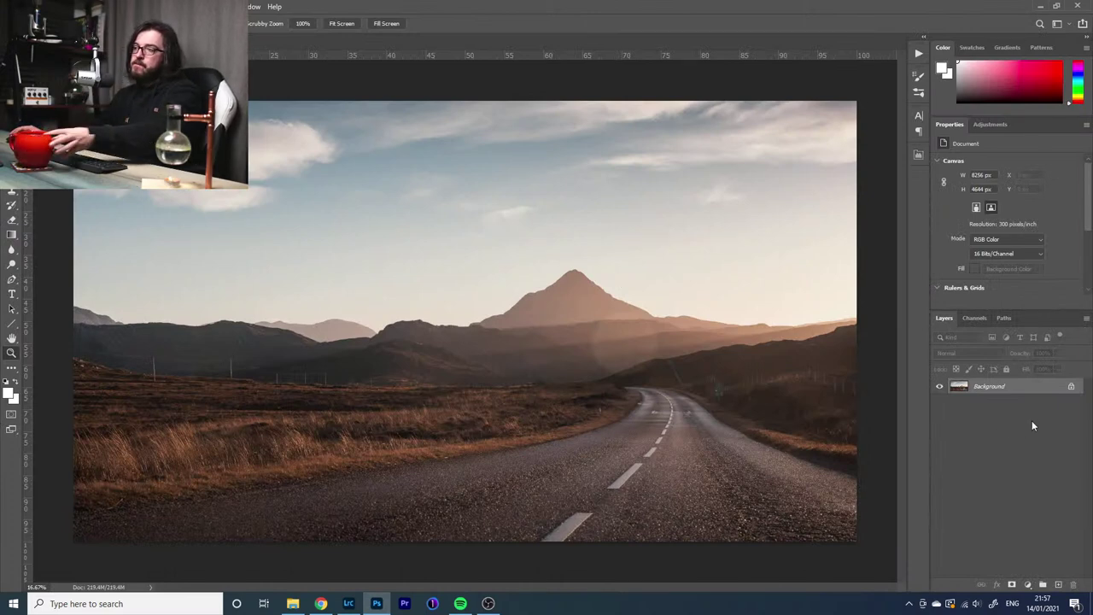
Duplicate the Background layer, try a 109 px Spot Healing stroke on the haze, and undo it
left_click_drag(1057, 583, 1057, 583)
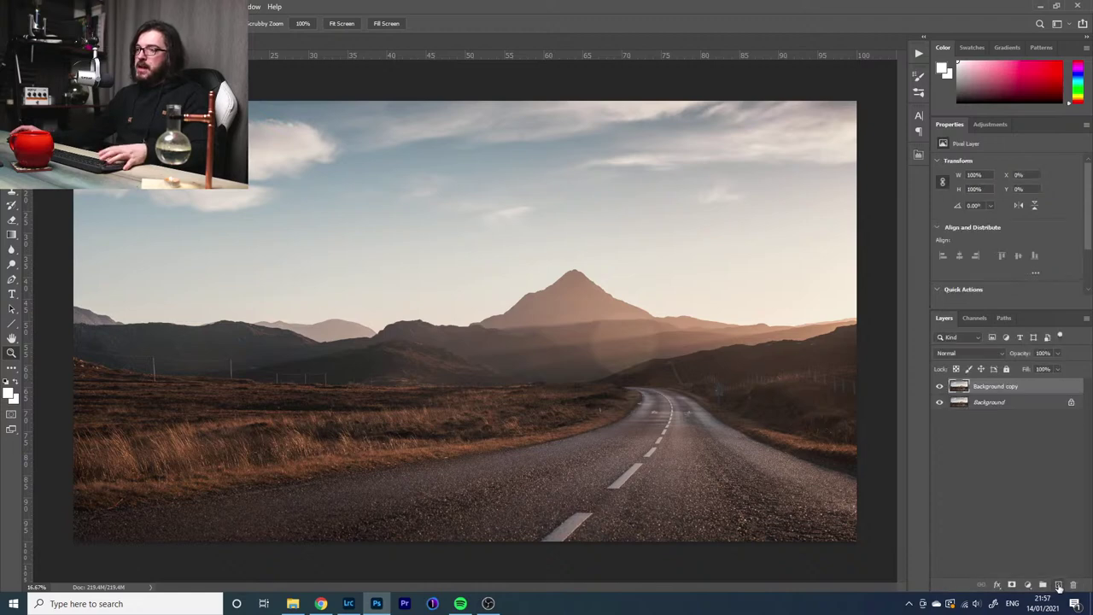
left_click(635, 346)
left_click(636, 346)
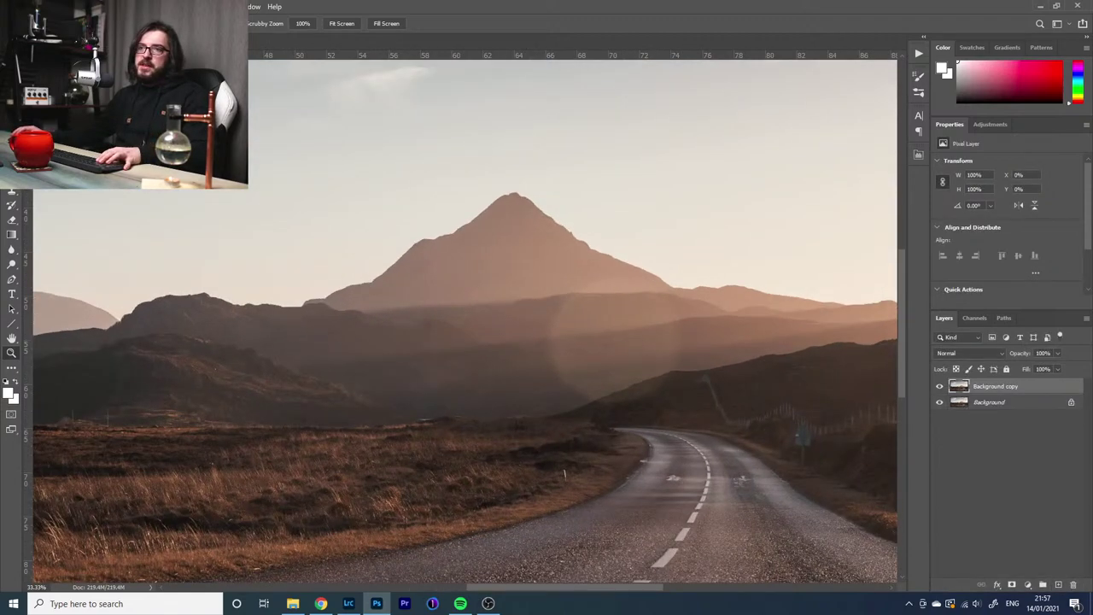
key("j")
right_click(551, 377)
left_click(626, 401)
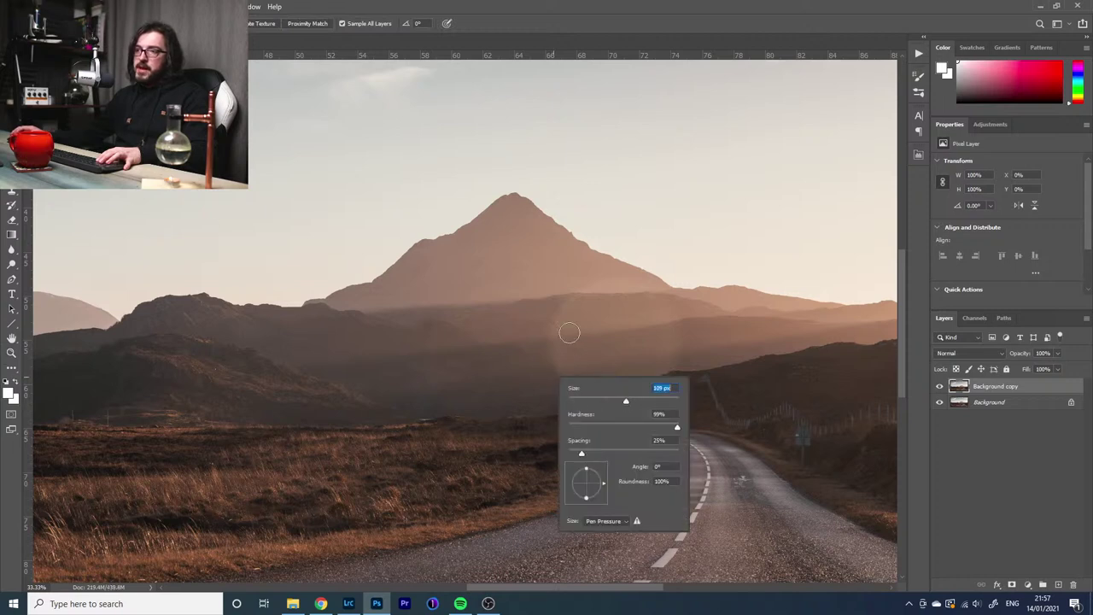
mouse_move(552, 326)
left_mouse_down()
mouse_move(590, 392)
mouse_move(640, 392)
mouse_move(668, 352)
mouse_move(661, 302)
mouse_move(594, 291)
mouse_move(568, 304)
mouse_move(555, 343)
mouse_move(603, 380)
mouse_move(641, 362)
mouse_move(650, 326)
mouse_move(614, 306)
mouse_move(581, 325)
mouse_move(598, 361)
mouse_move(633, 344)
mouse_move(601, 324)
mouse_move(605, 353)
mouse_move(594, 348)
mouse_move(612, 369)
mouse_move(654, 317)
left_mouse_up()
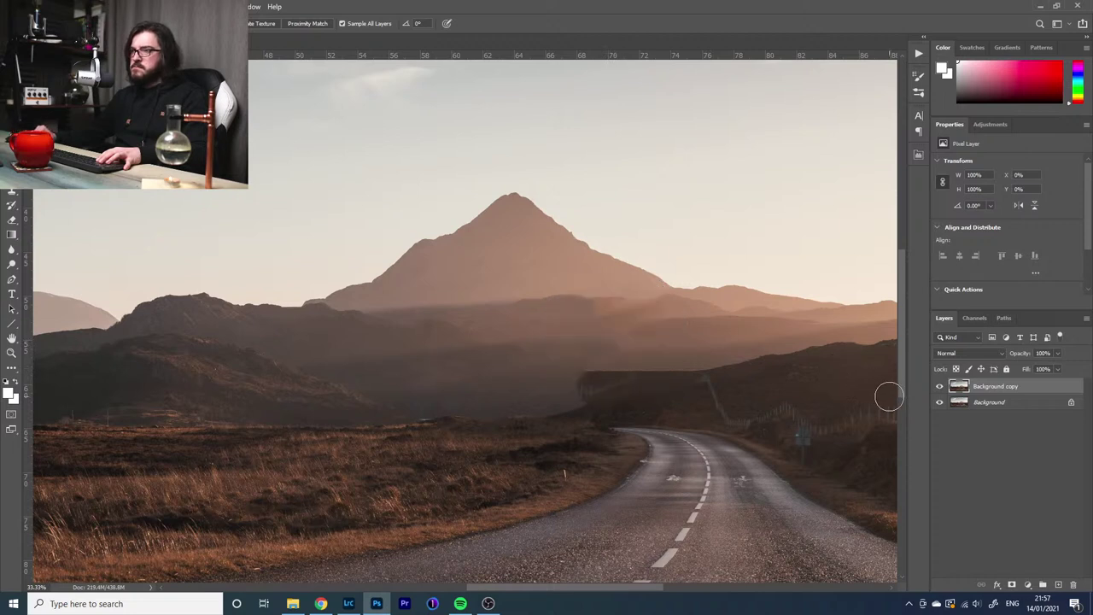
key("ctrl+z")
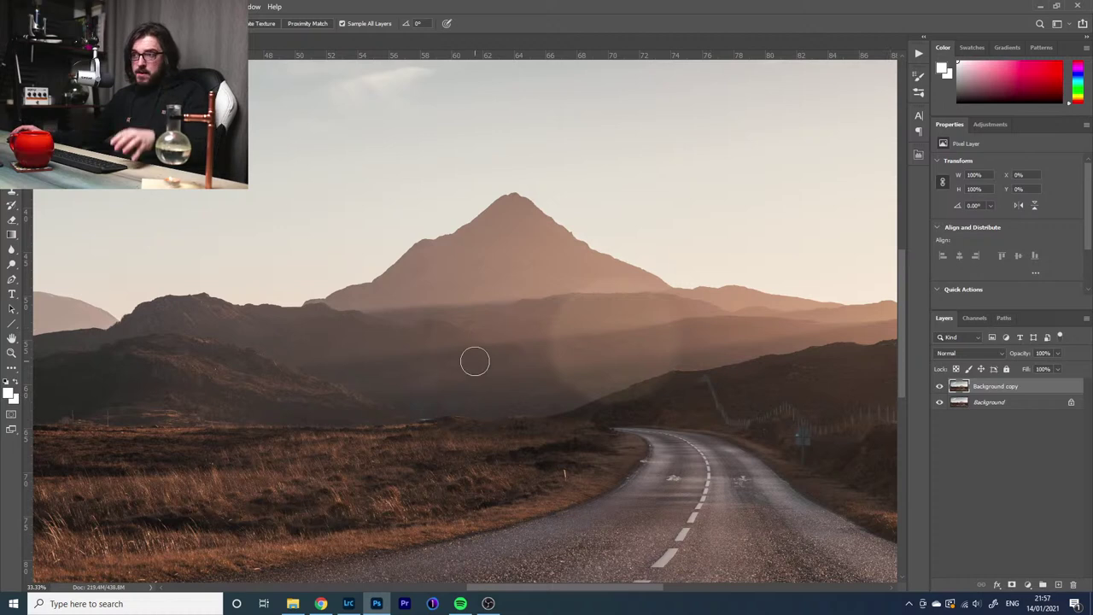
Clone-stamp clean hillside over the flare haze at the mountain base, then fit the view to screen
key("s")
right_click(551, 380)
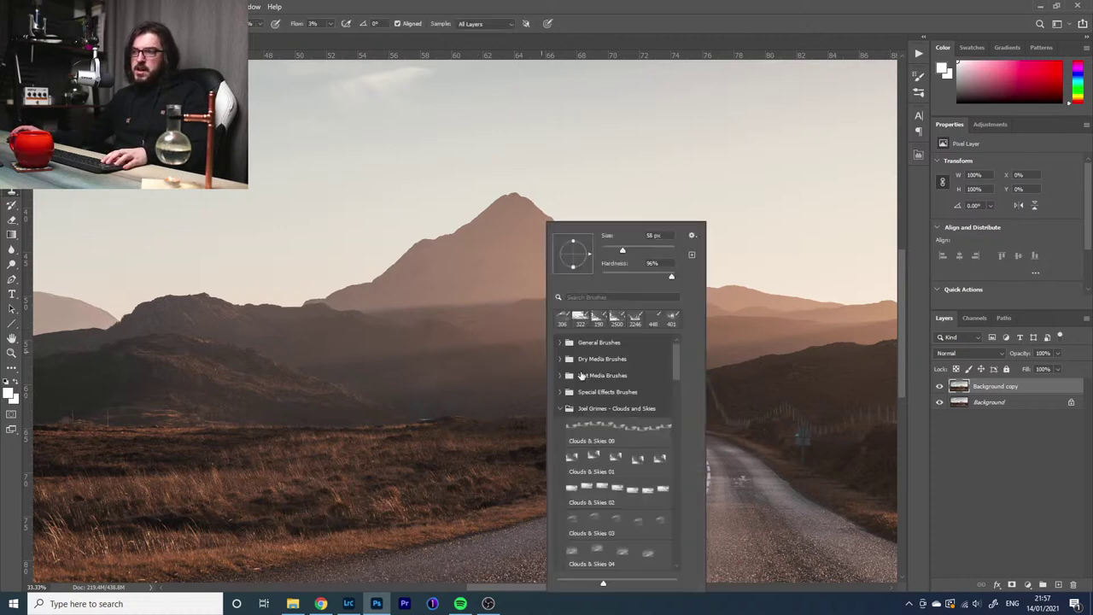
left_click_drag(625, 240, 646, 248)
key("Return")
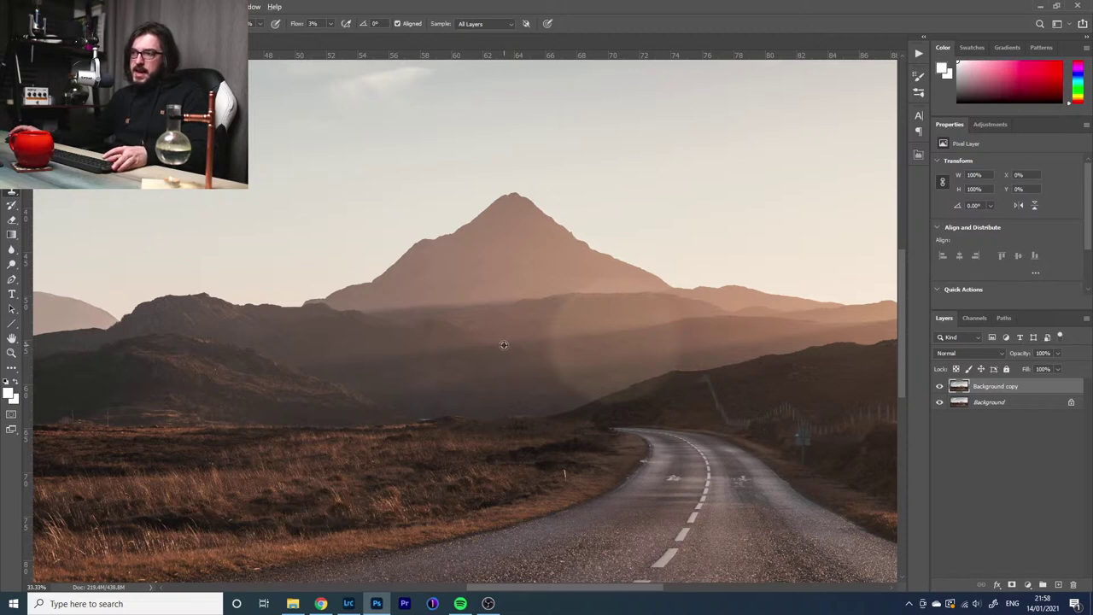
mouse_move(555, 339)
left_mouse_down()
mouse_move(545, 357)
mouse_move(555, 361)
mouse_move(565, 330)
mouse_move(517, 373)
mouse_move(478, 356)
left_mouse_up()
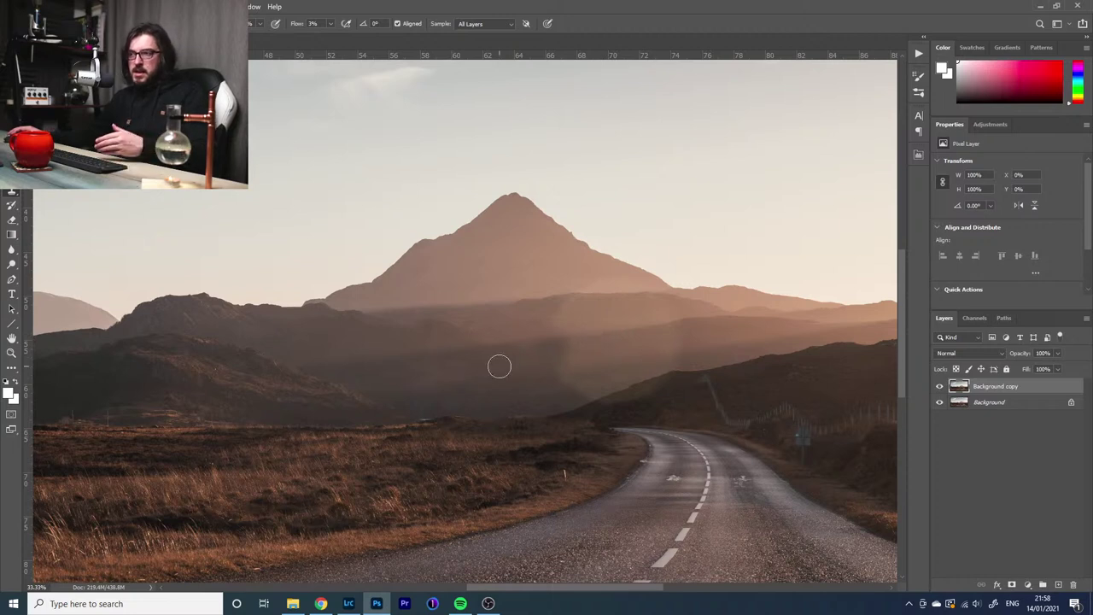
mouse_move(564, 344)
left_mouse_down()
mouse_move(559, 379)
mouse_move(571, 355)
mouse_move(569, 382)
mouse_move(584, 384)
mouse_move(570, 381)
mouse_move(558, 347)
mouse_move(555, 297)
mouse_move(586, 385)
left_mouse_up()
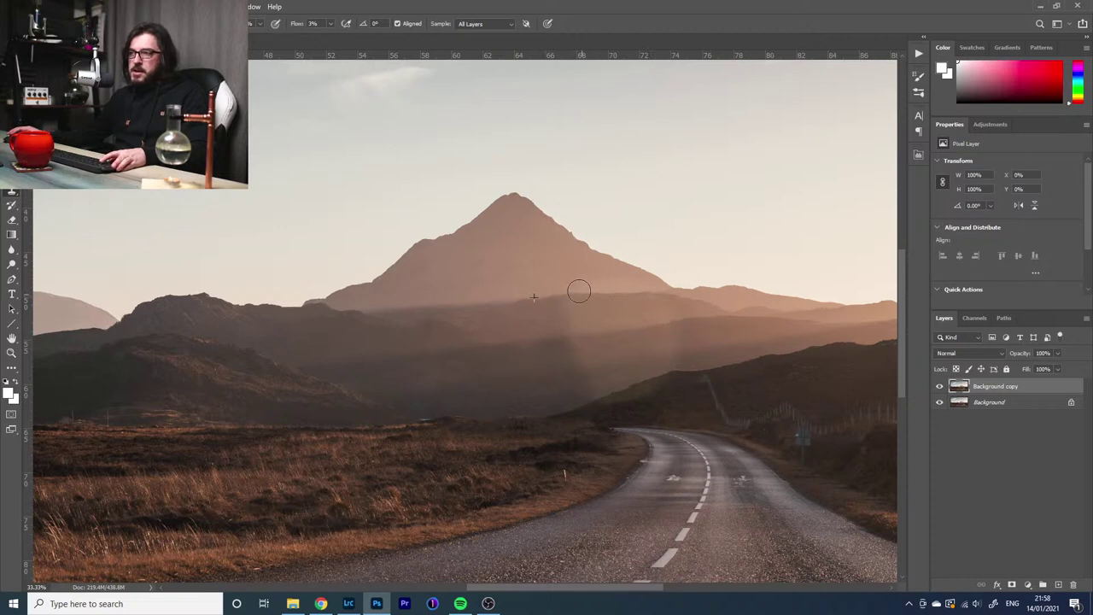
mouse_move(573, 299)
left_mouse_down()
mouse_move(608, 291)
mouse_move(593, 292)
mouse_move(572, 339)
left_mouse_up()
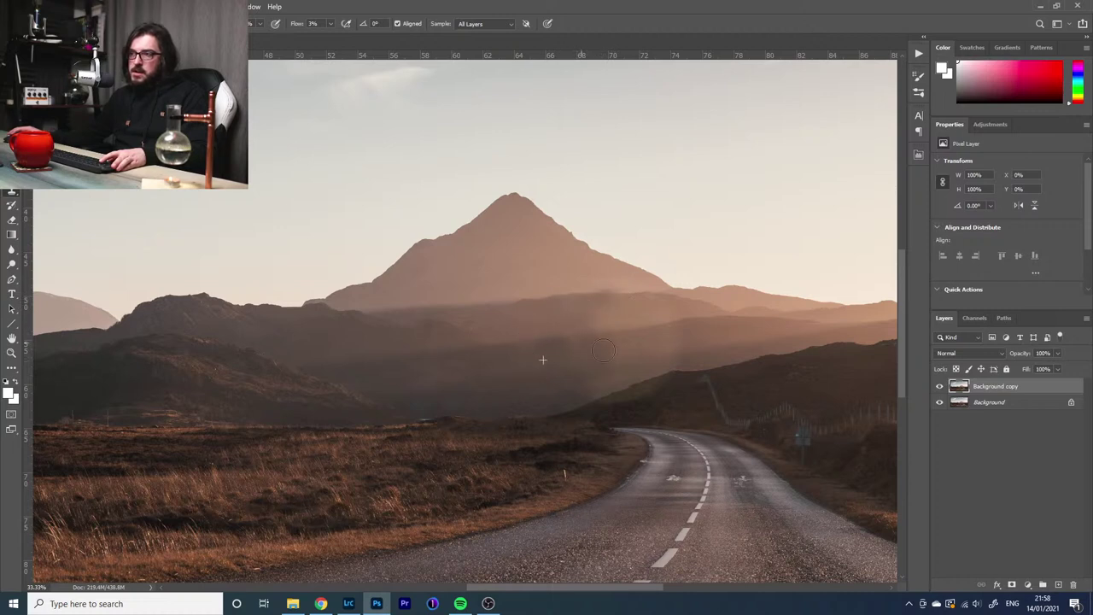
mouse_move(591, 350)
left_mouse_down()
mouse_move(620, 334)
mouse_move(605, 311)
mouse_move(597, 340)
left_mouse_up()
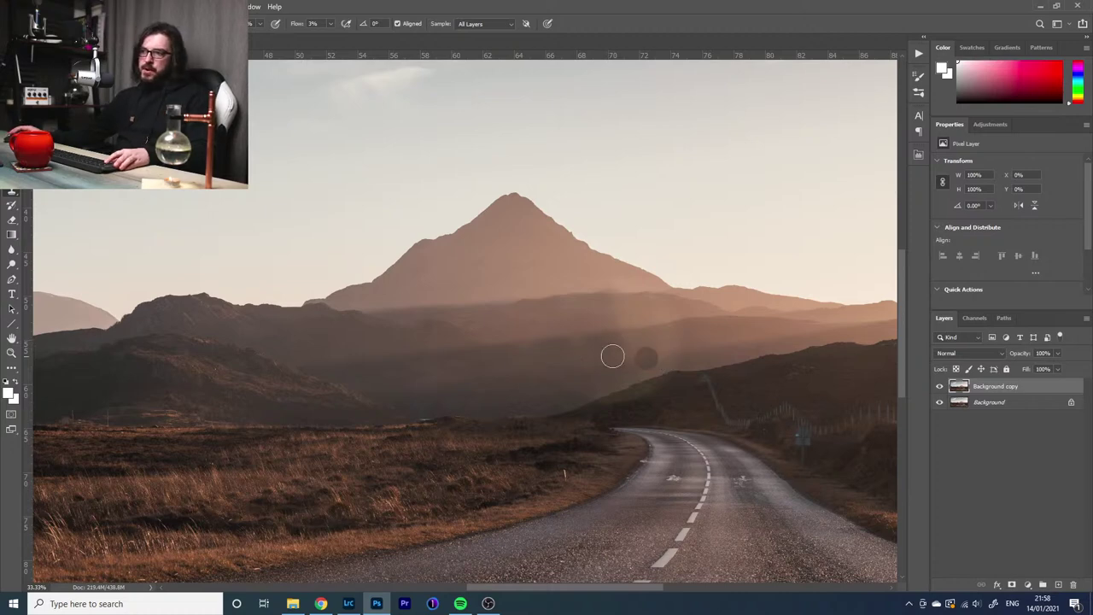
key("z")
right_click(521, 333)
left_click(547, 349)
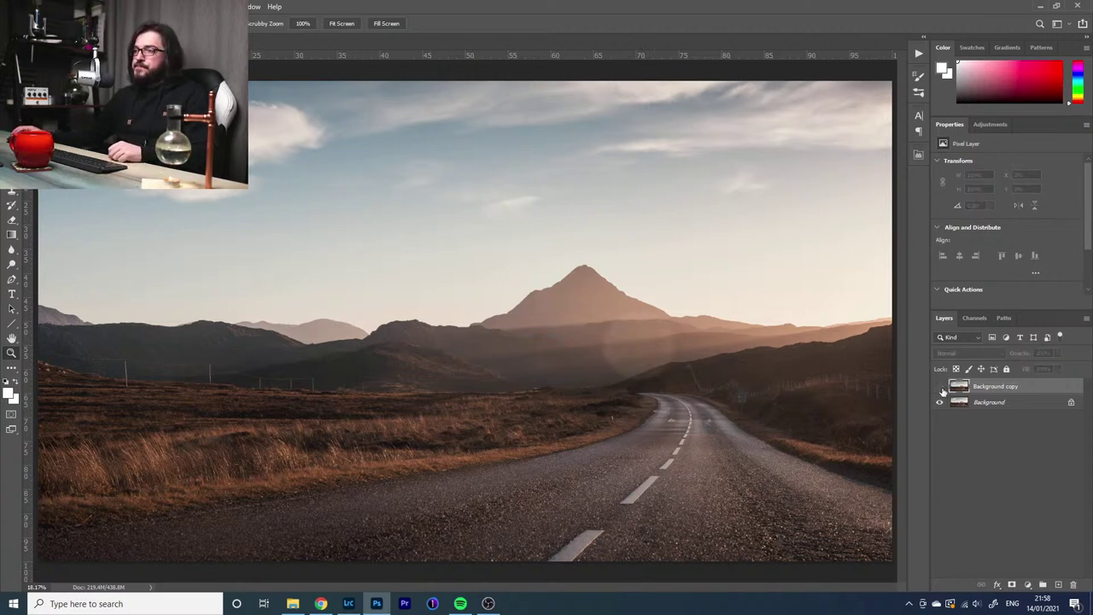
Hide the Background copy to compare, select the Background layer, and open the Filter menu
left_click(625, 345)
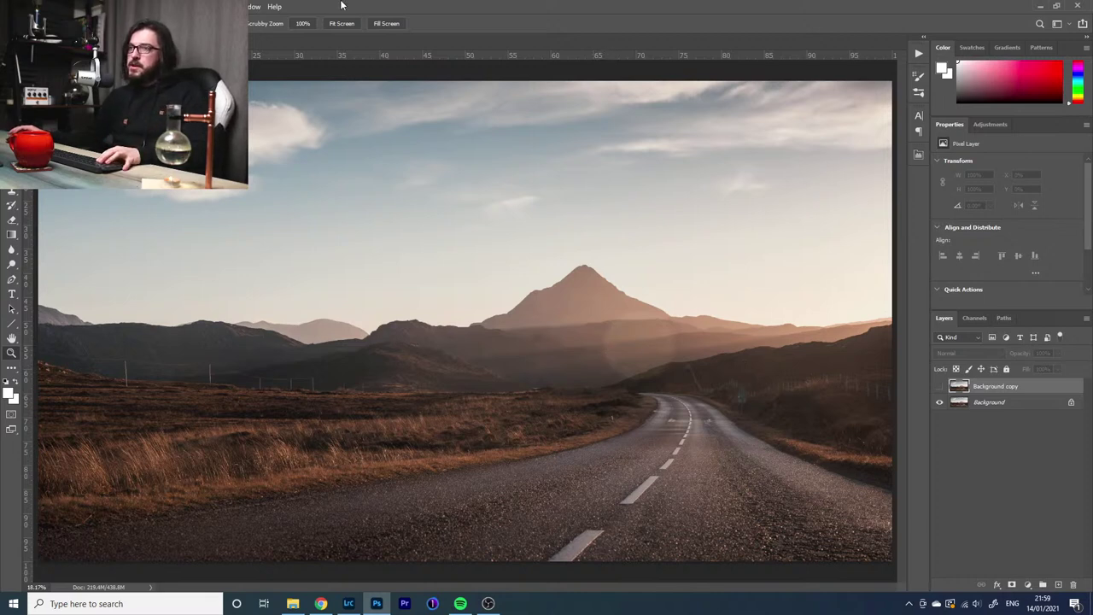
left_click(1001, 404)
key("alt+t")
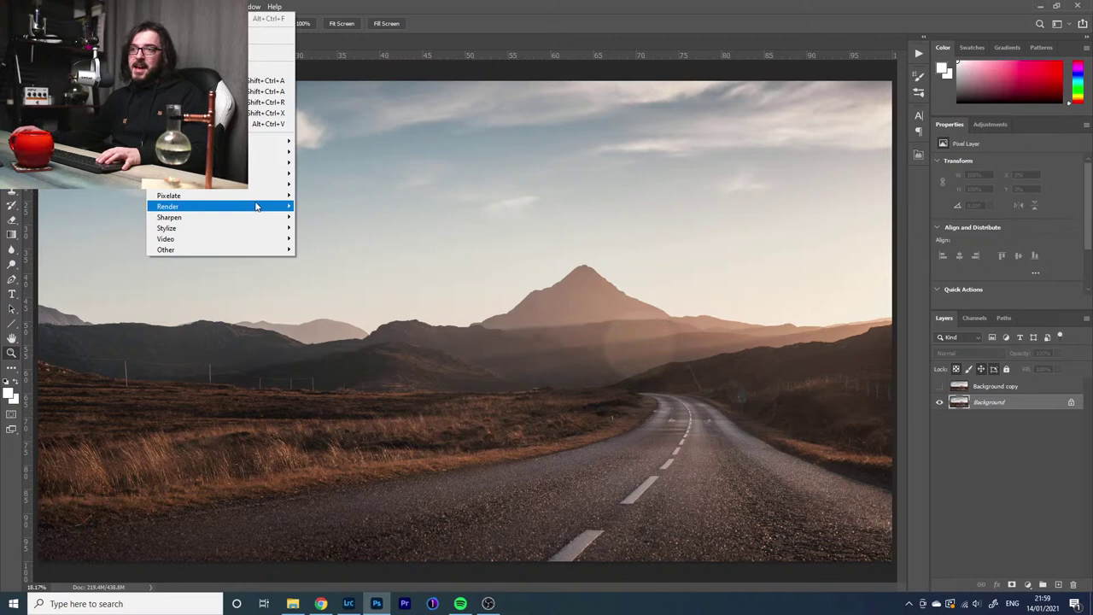
mouse_move(274, 206)
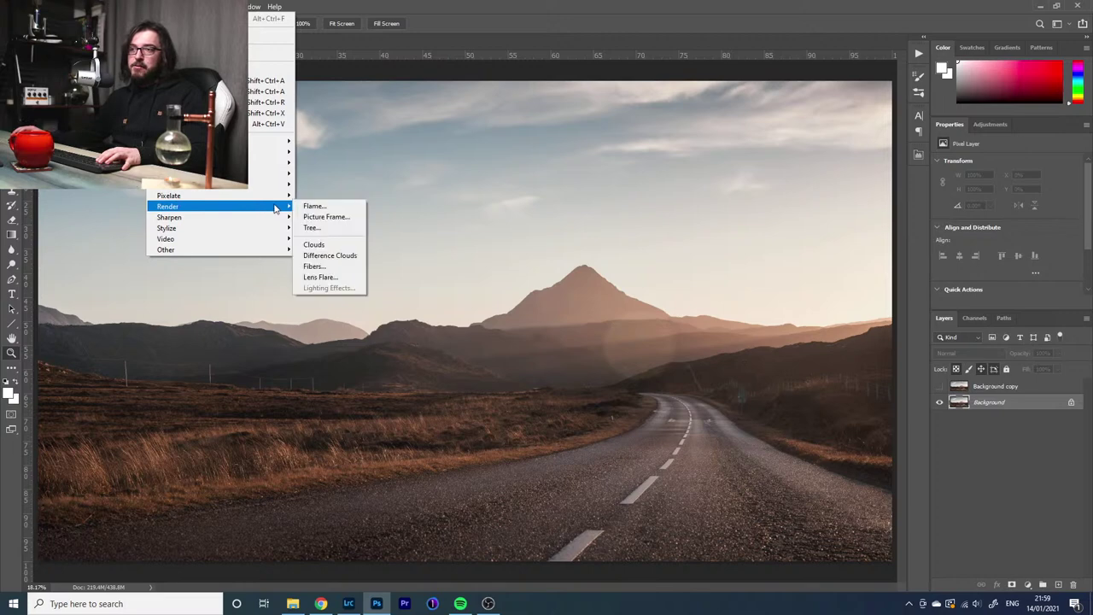
left_click(357, 279)
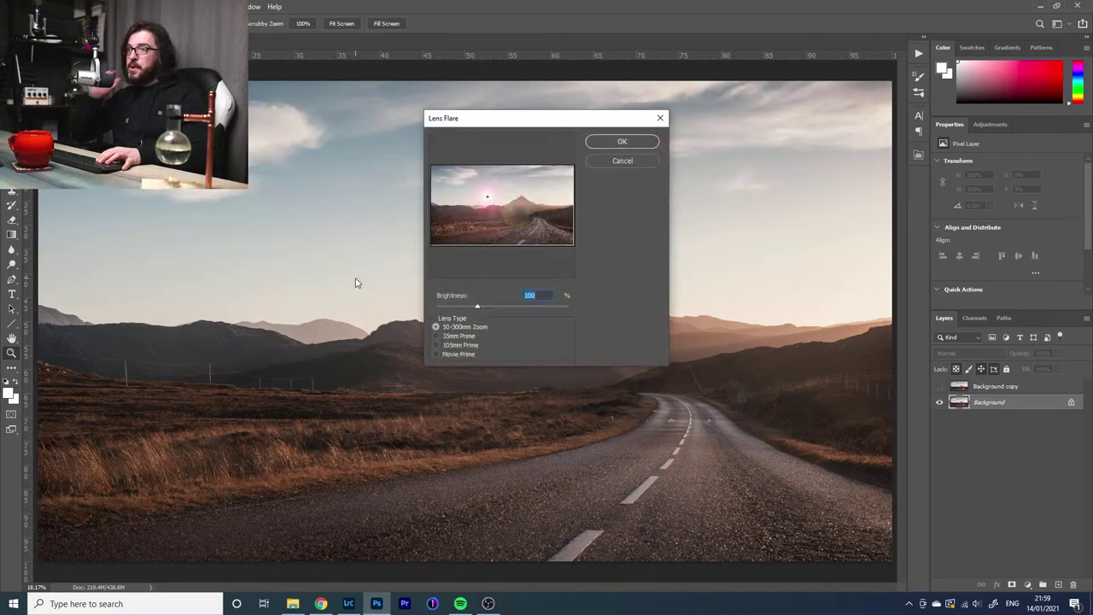
left_click(507, 201)
left_click_drag(533, 205, 562, 201)
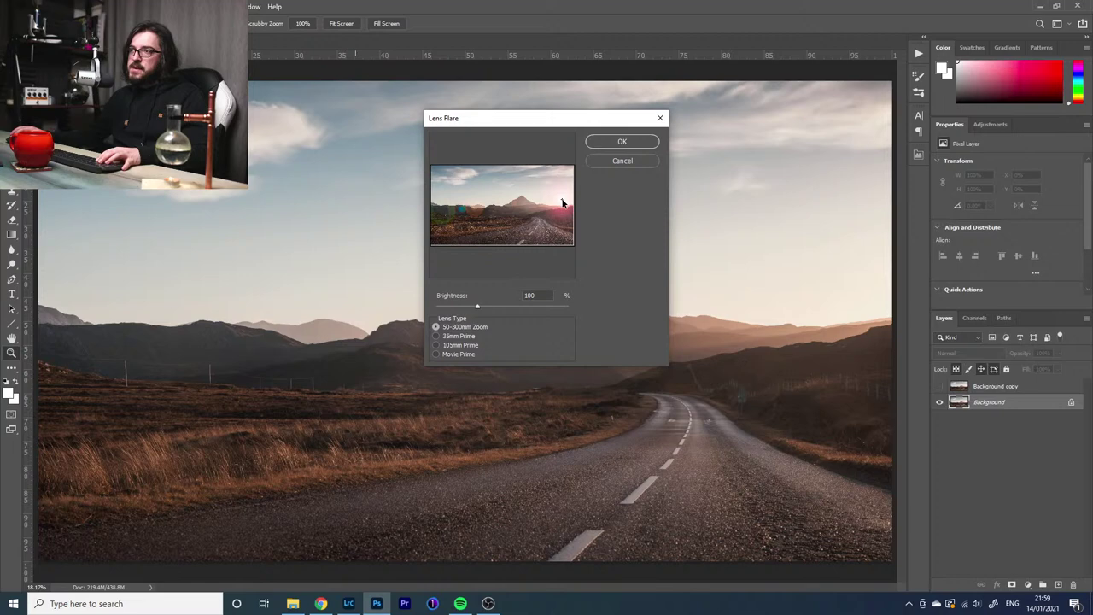
left_click(462, 336)
left_click(463, 345)
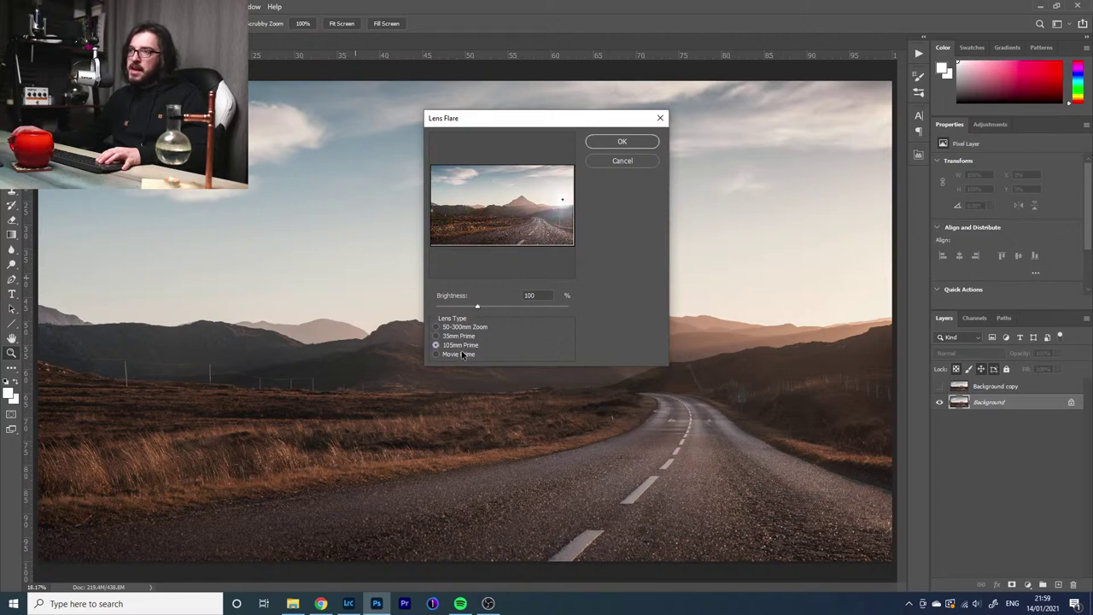
left_click(462, 355)
left_click(464, 344)
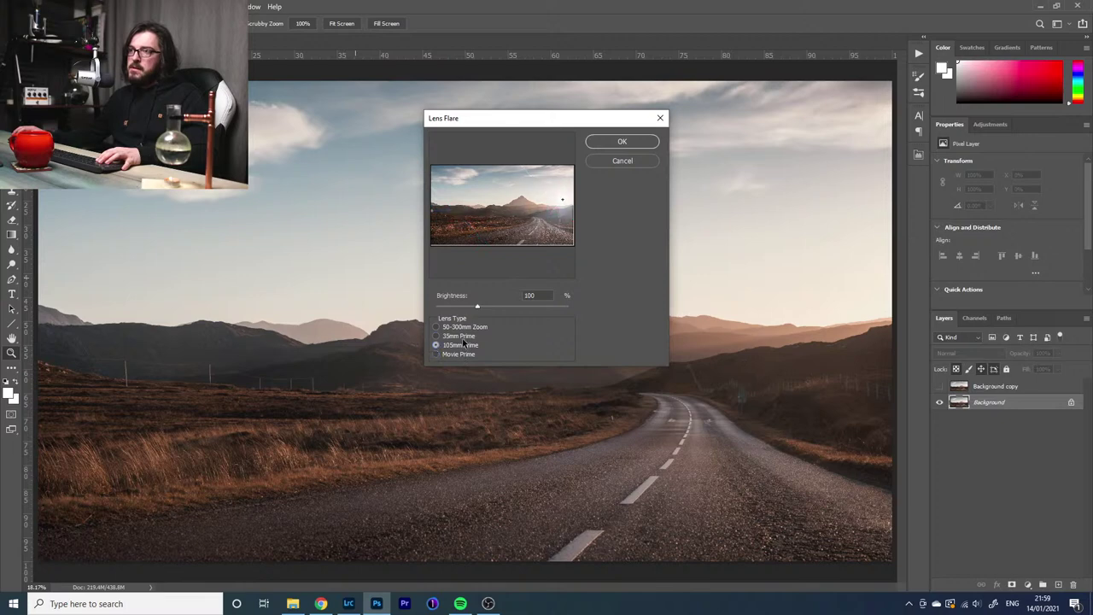
left_click(468, 327)
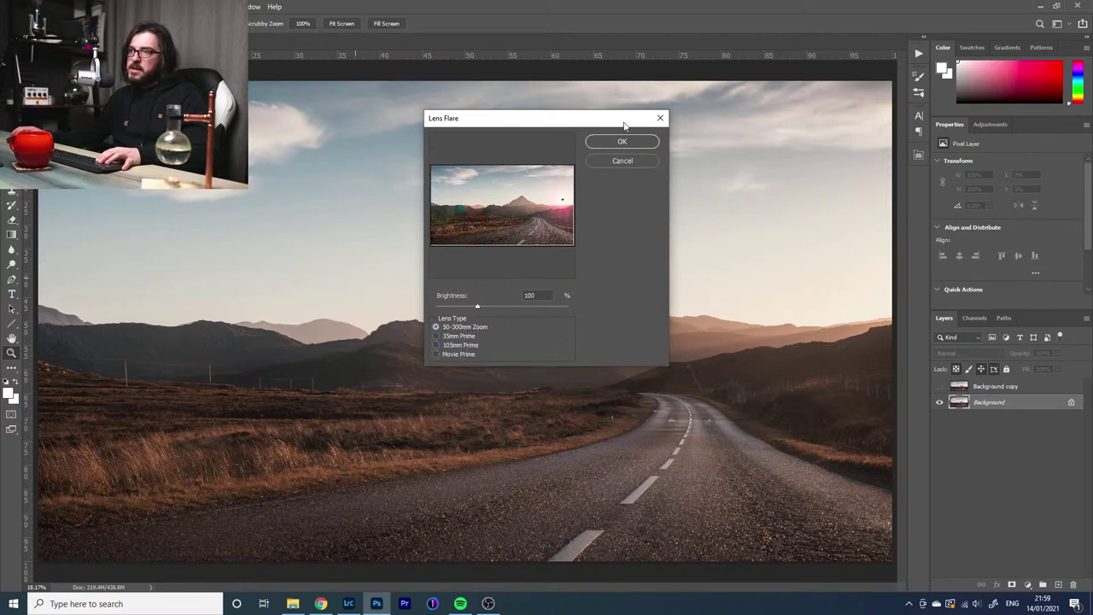
left_click_drag(476, 309, 454, 313)
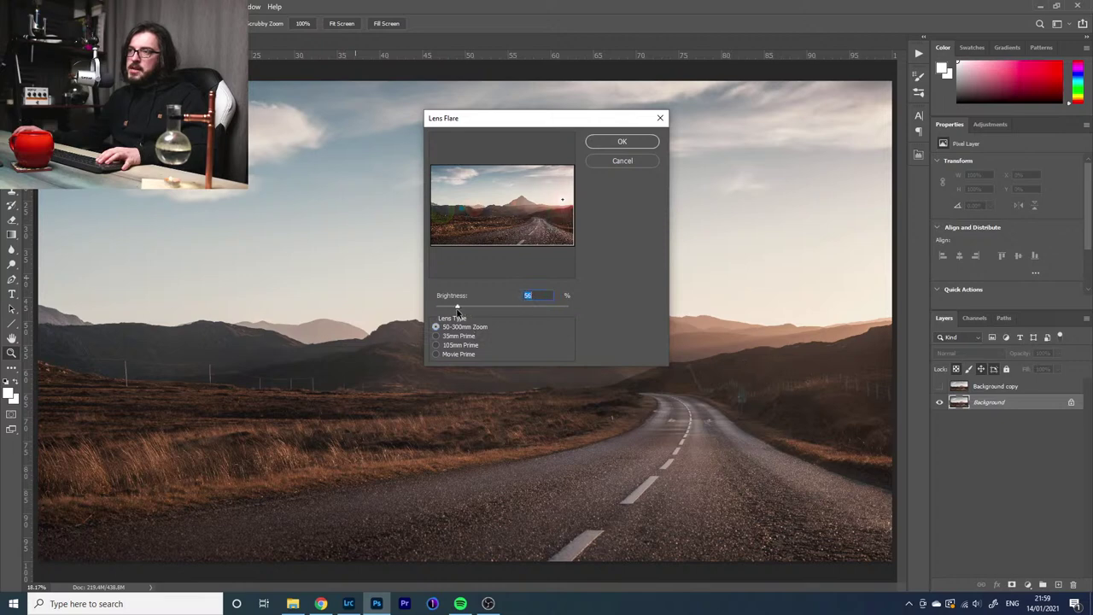
left_click(633, 139)
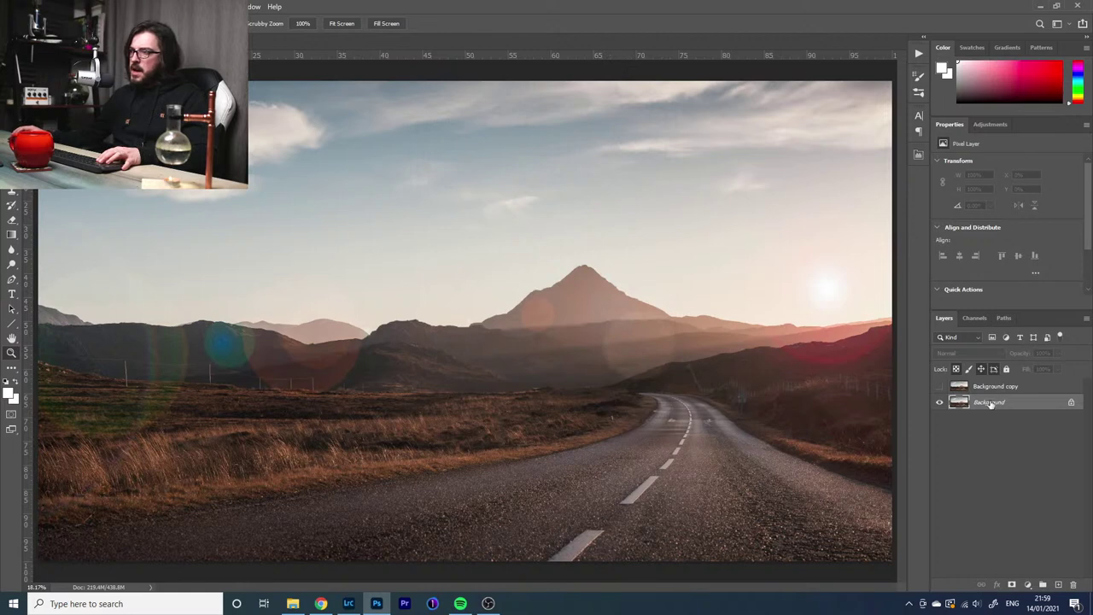
key("ctrl+z")
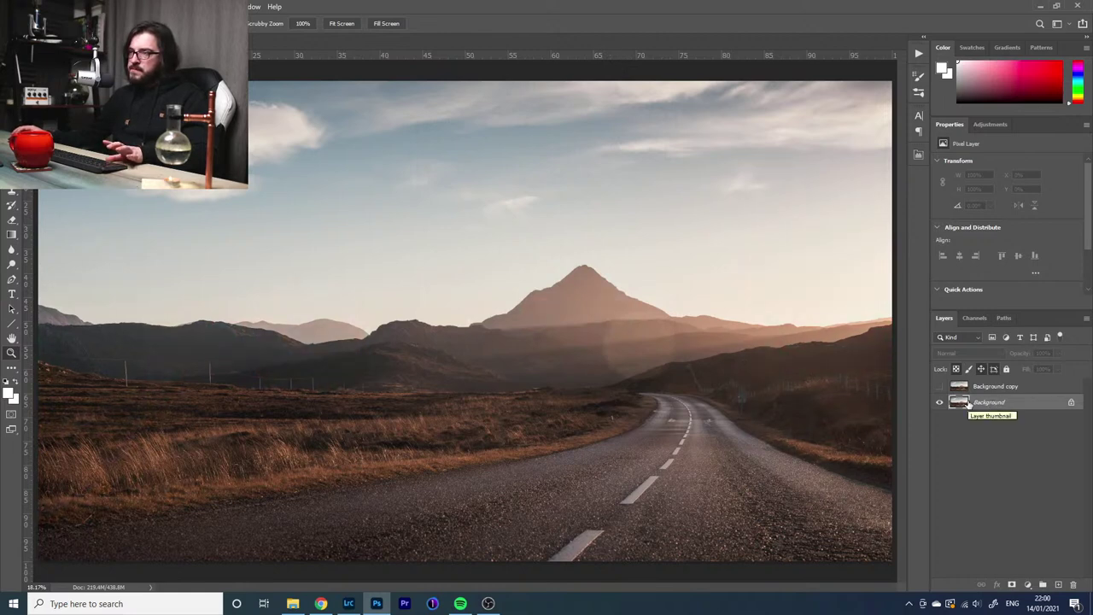
Add empty Layer 1 and attempt a lens flare on it, dismissing the error
left_click(1059, 584)
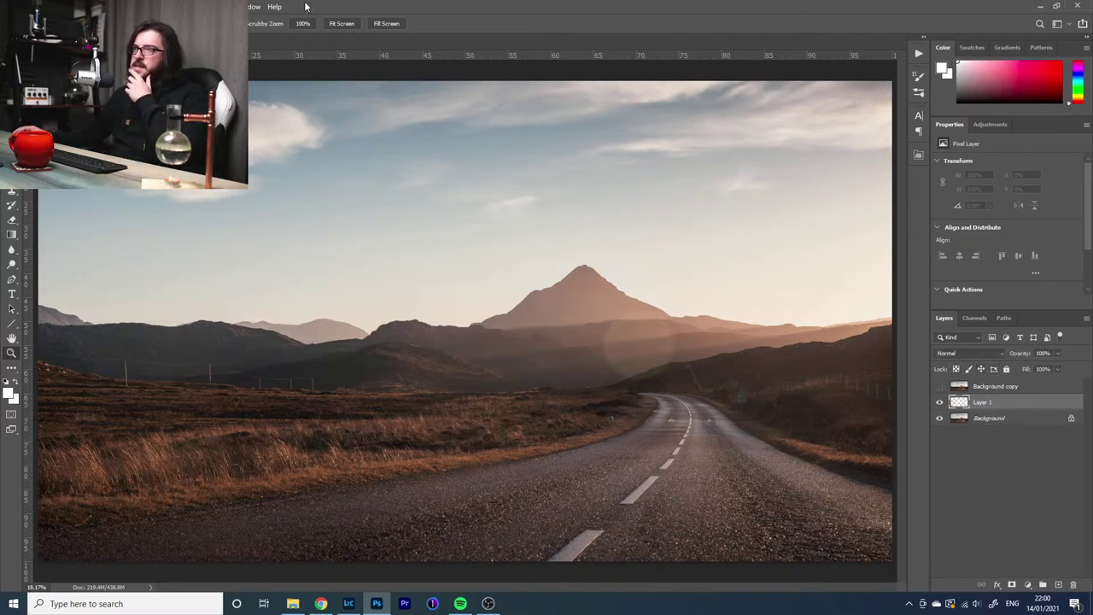
left_click(177, 7)
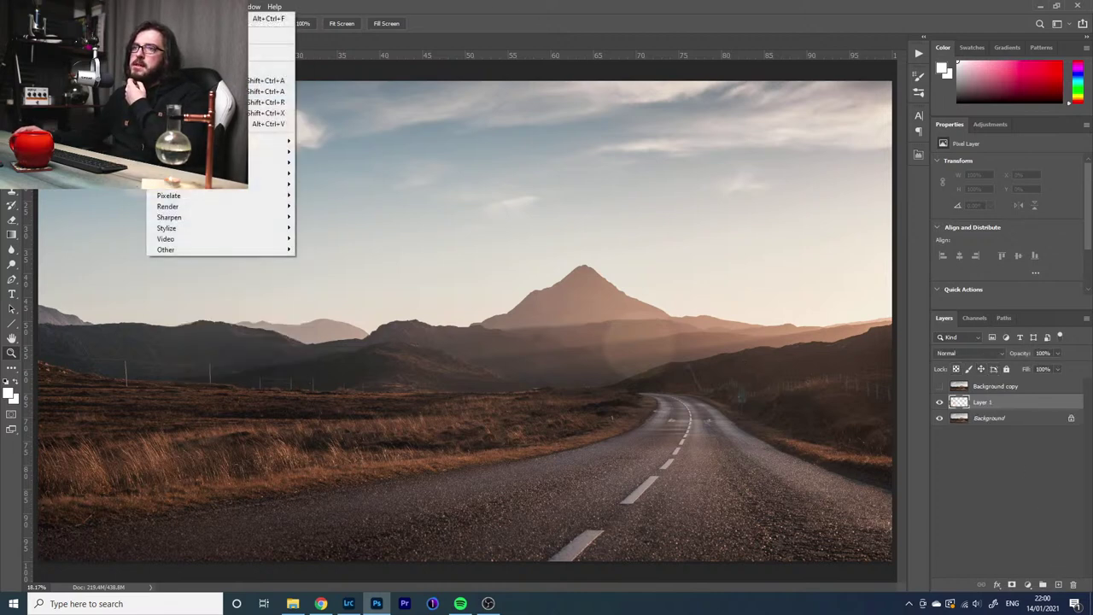
left_click(335, 289)
left_click(531, 224)
scroll(529, 220, "up", 2)
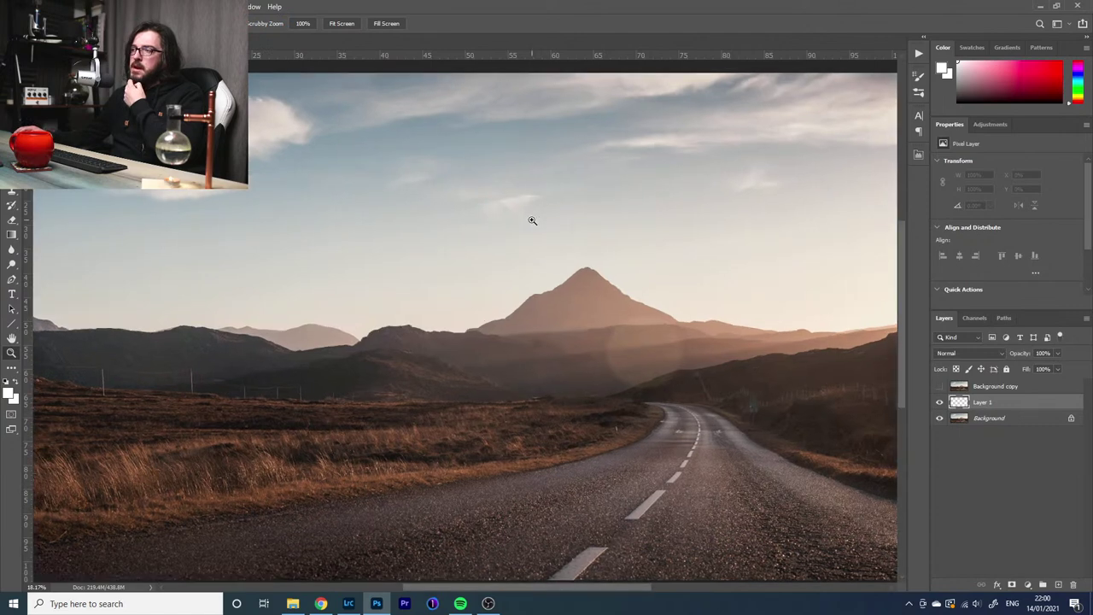
Duplicate Background as Background copy 2, reapply Lens Flare to it, and zoom out
left_click_drag(977, 422, 1059, 584)
left_click(182, 6)
left_click(222, 19)
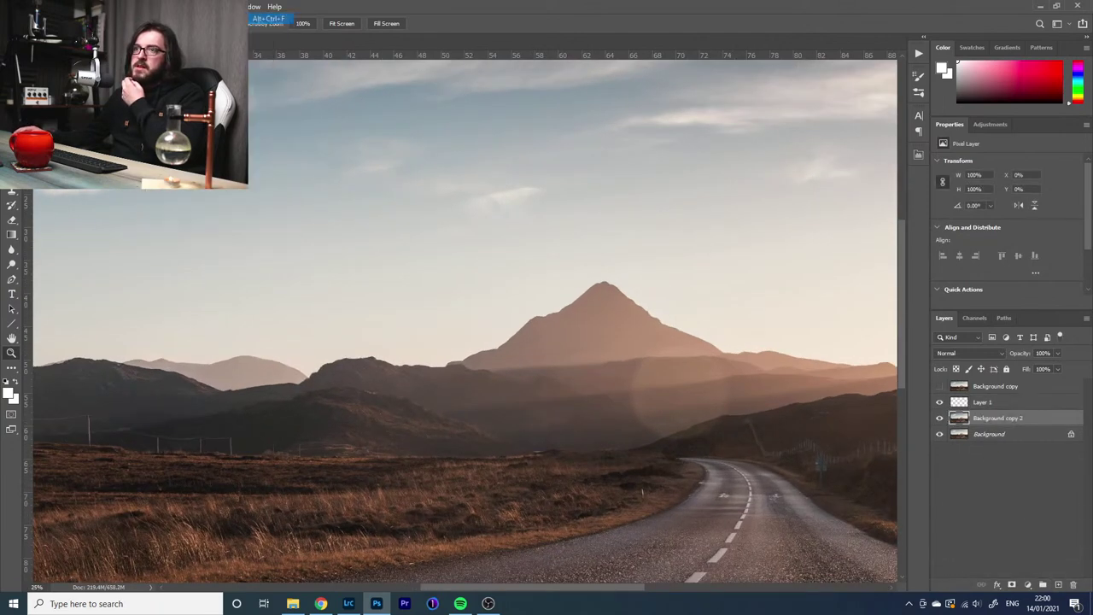
right_click(267, 423)
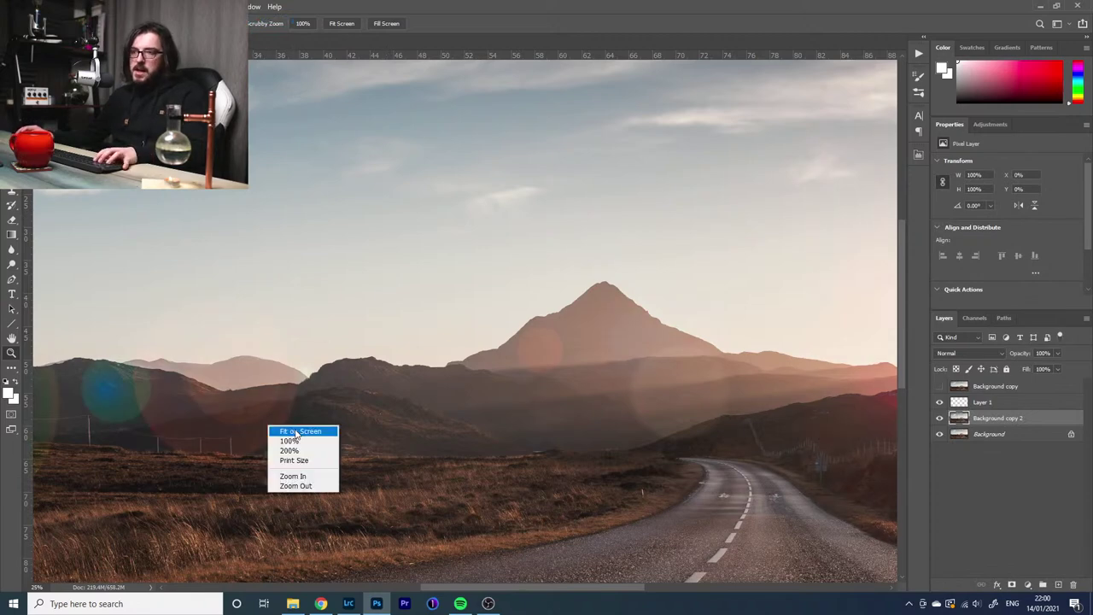
left_click(295, 486)
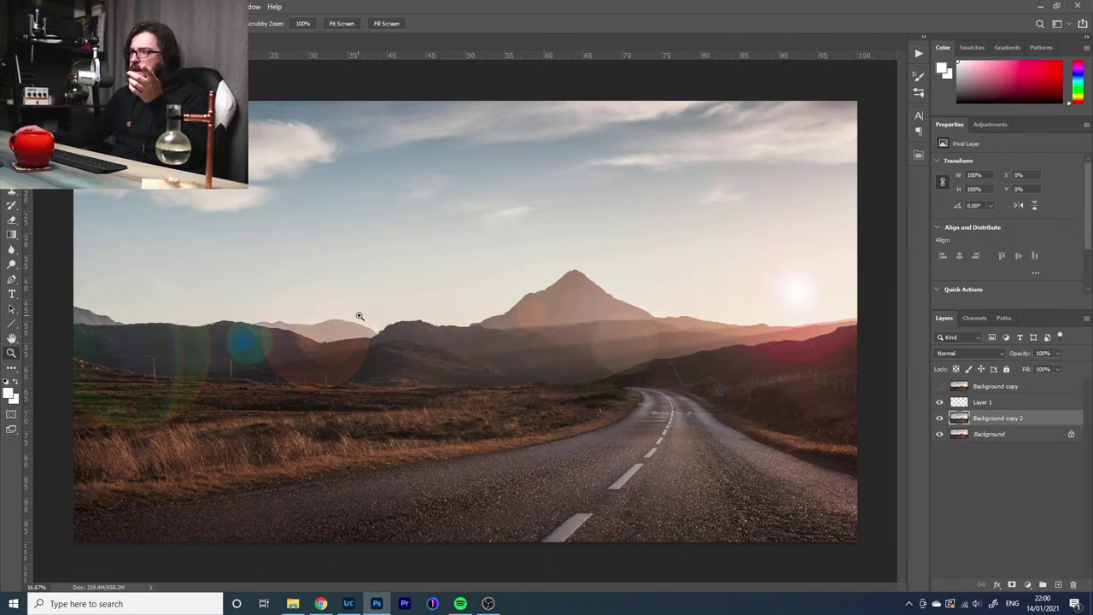
Add a white layer mask to Background copy 2 and switch to the Brush tool
left_click(1012, 584)
key("b")
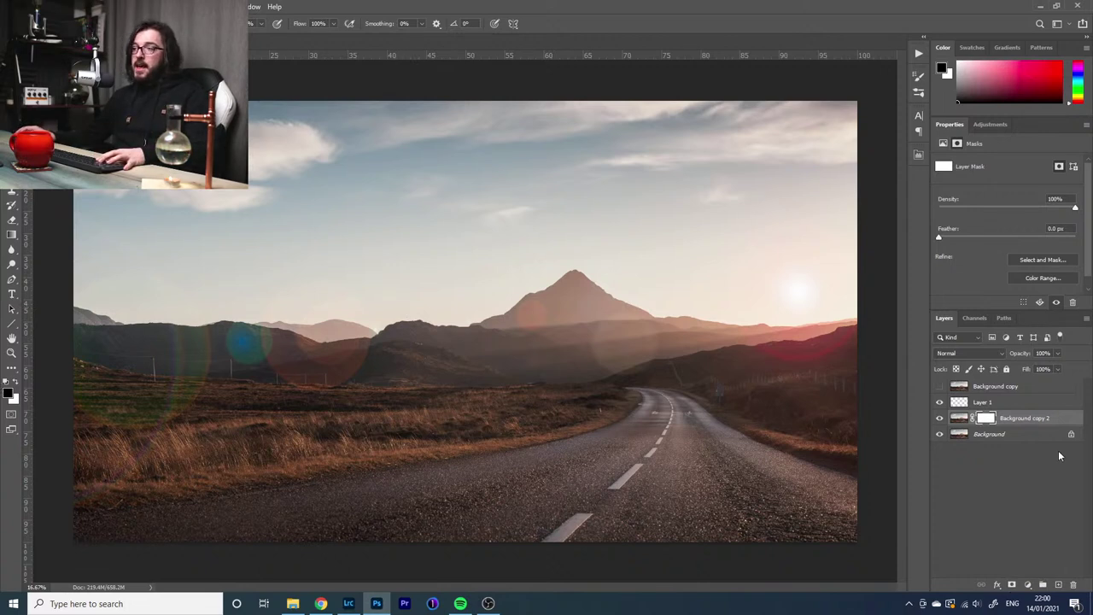
With a hard round brush, paint black on the mask over the right-side red glow and sun
right_click(431, 362)
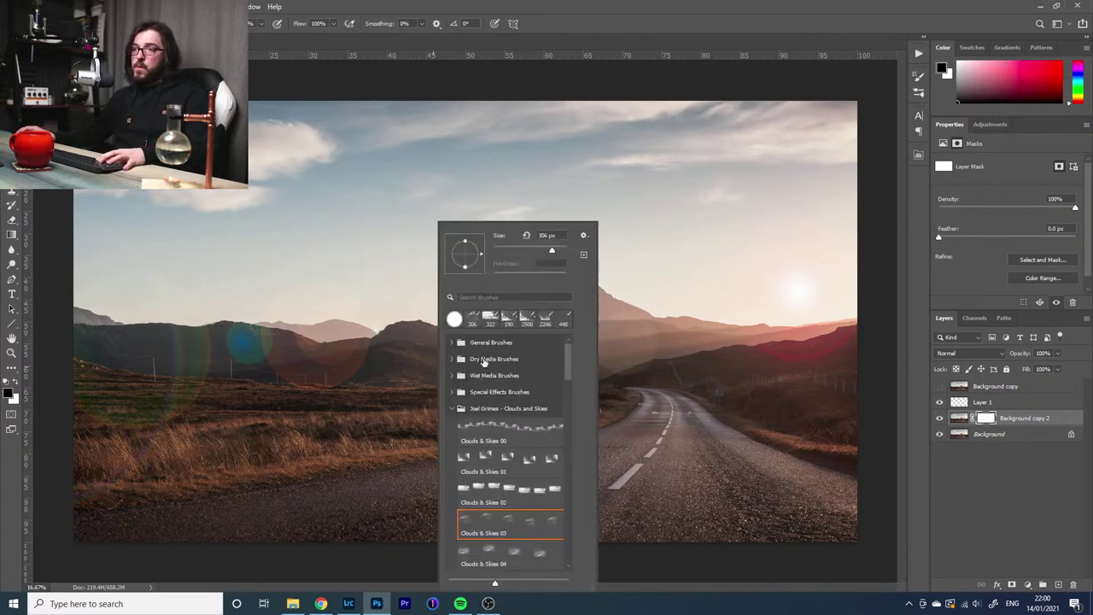
left_click(453, 319)
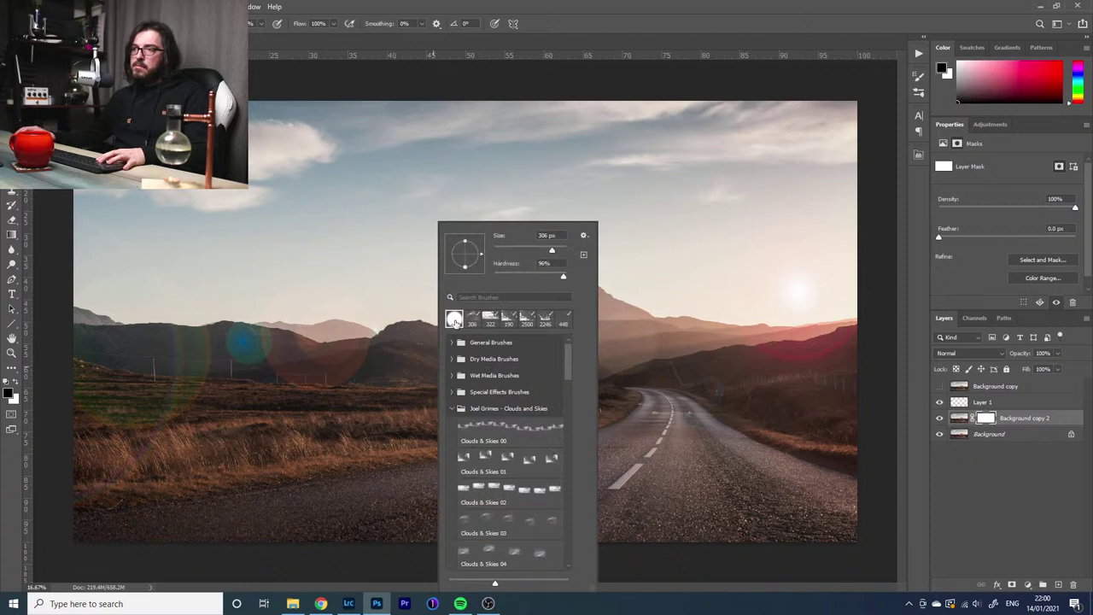
left_click(382, 6)
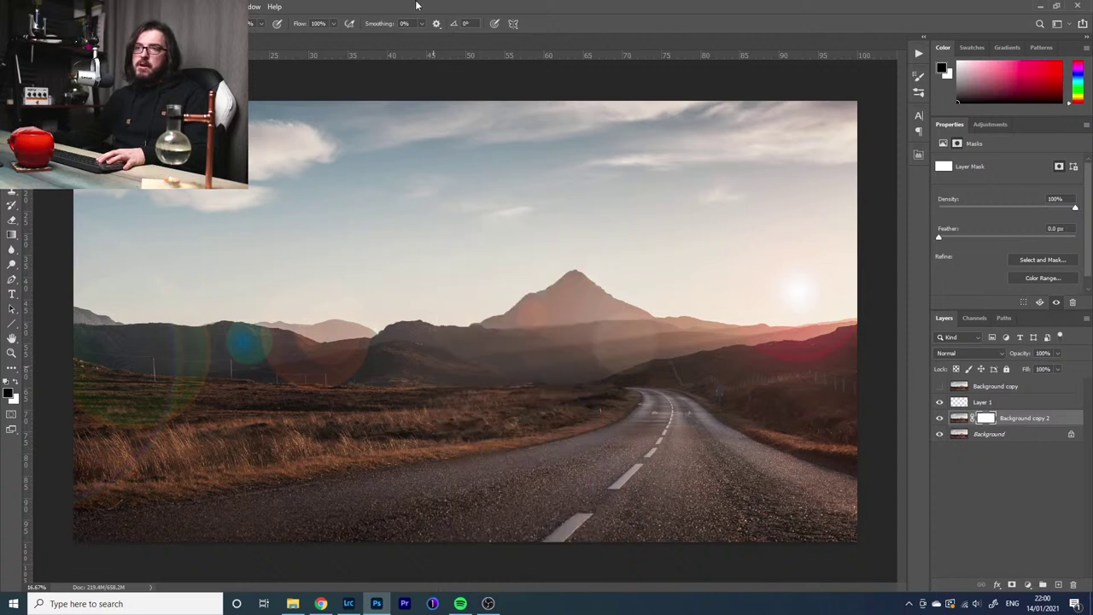
mouse_move(744, 344)
left_mouse_down()
mouse_move(837, 351)
mouse_move(763, 318)
mouse_move(799, 291)
left_mouse_up()
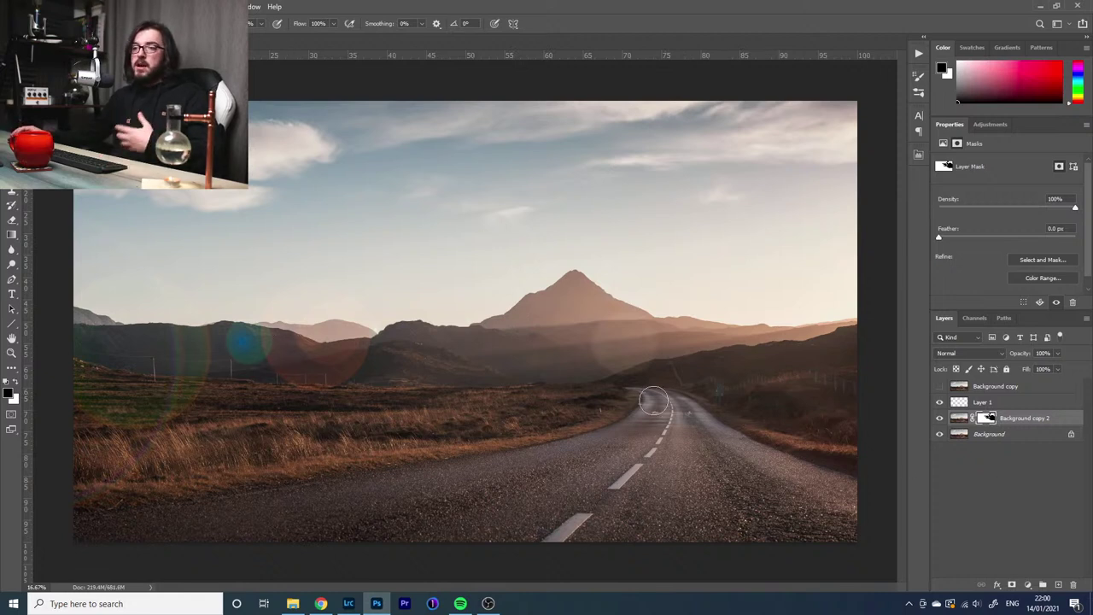
Add Layer 2 above Background and fill it with black
left_click(998, 436)
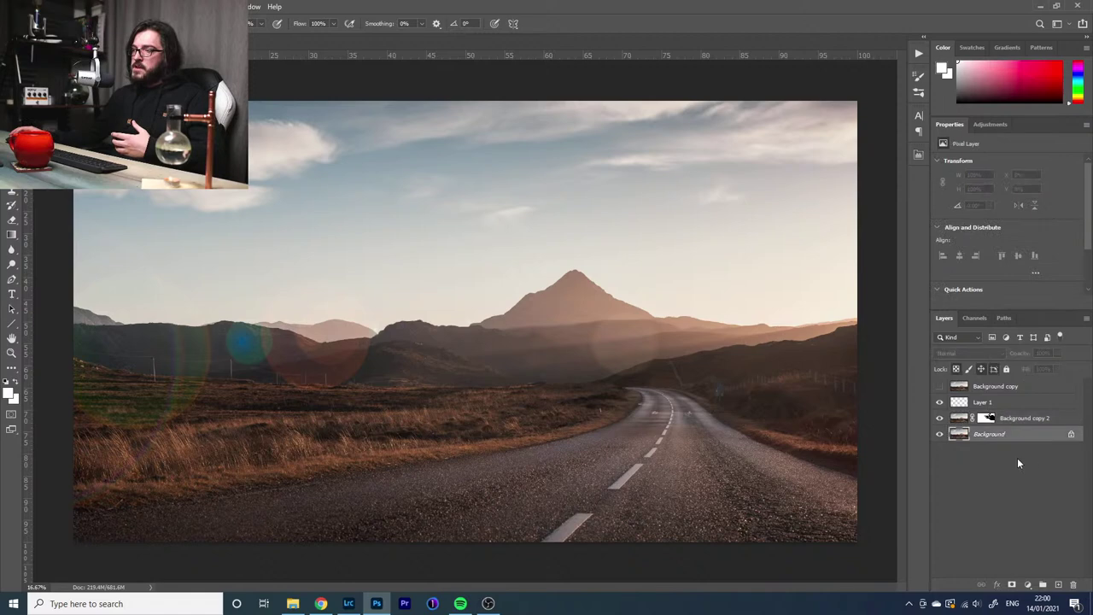
left_click(1059, 584)
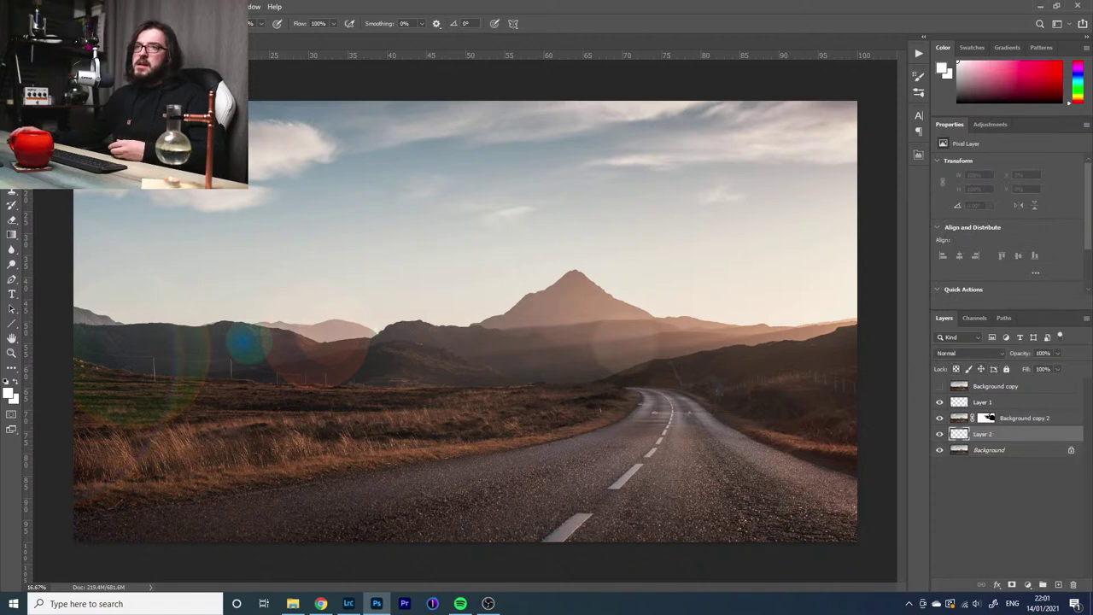
key("alt+e")
left_click(83, 185)
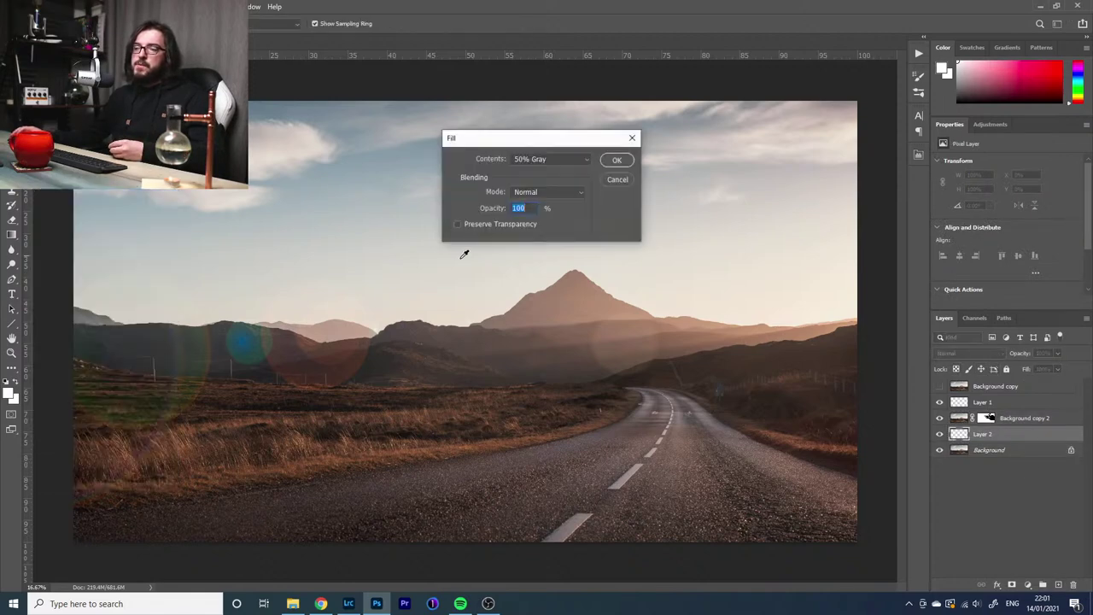
left_click(558, 159)
left_click(547, 247)
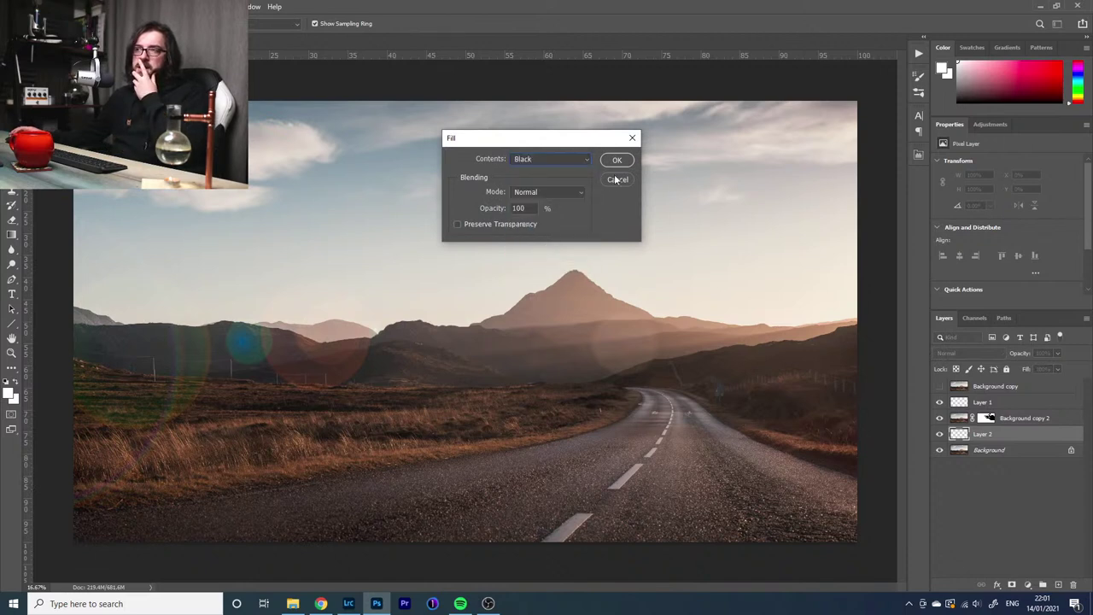
left_click(621, 162)
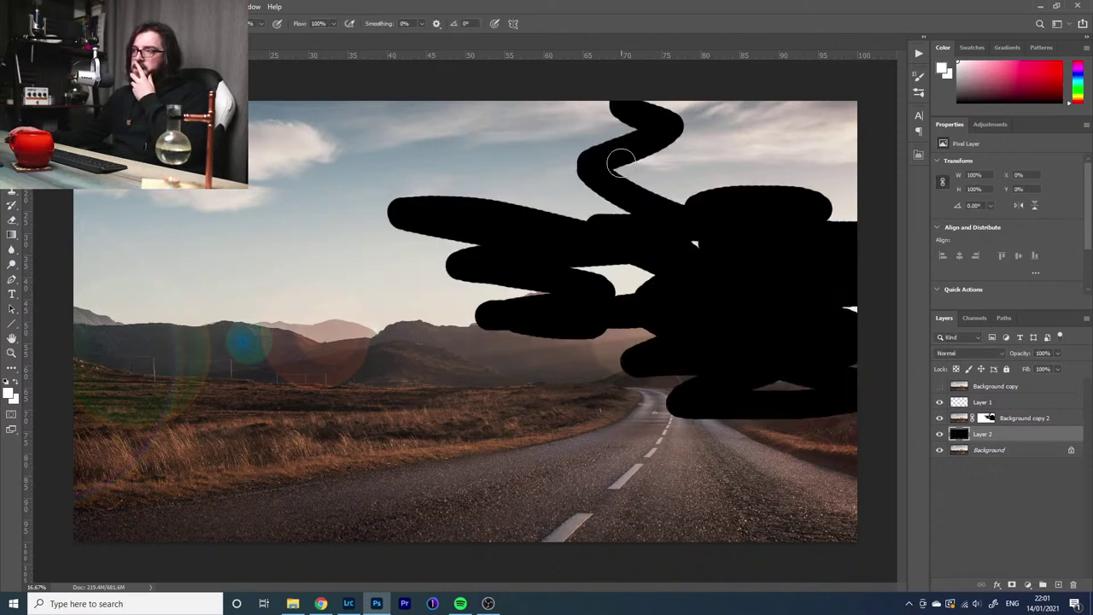
Undo the black fill, add Layer 3, and hide the Background copy 2 flare layer
key("ctrl+z")
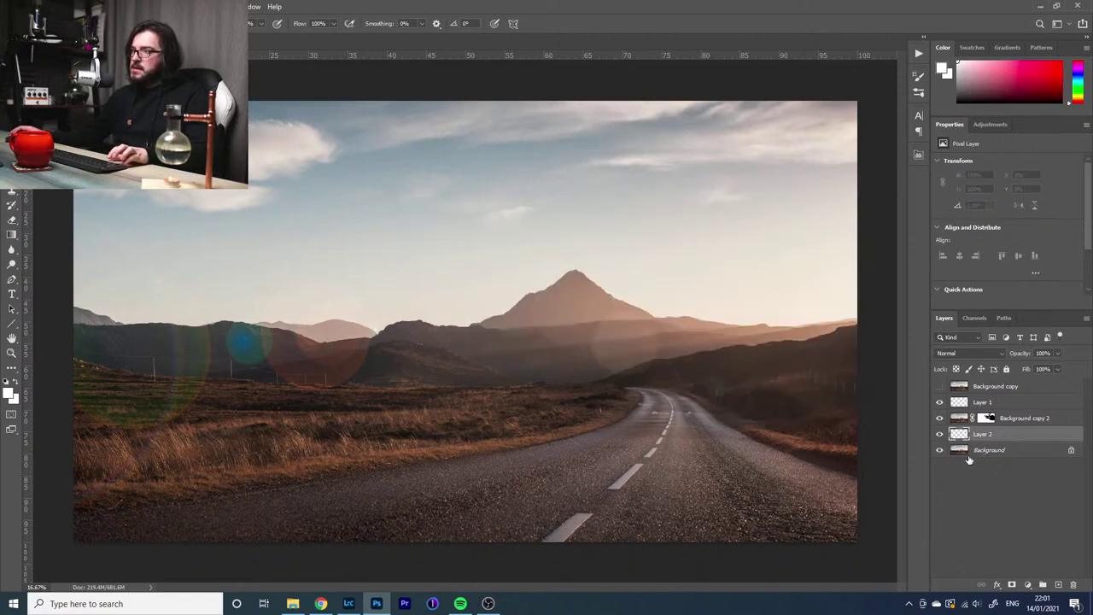
left_click(965, 451)
key("ctrl+shift+alt+n")
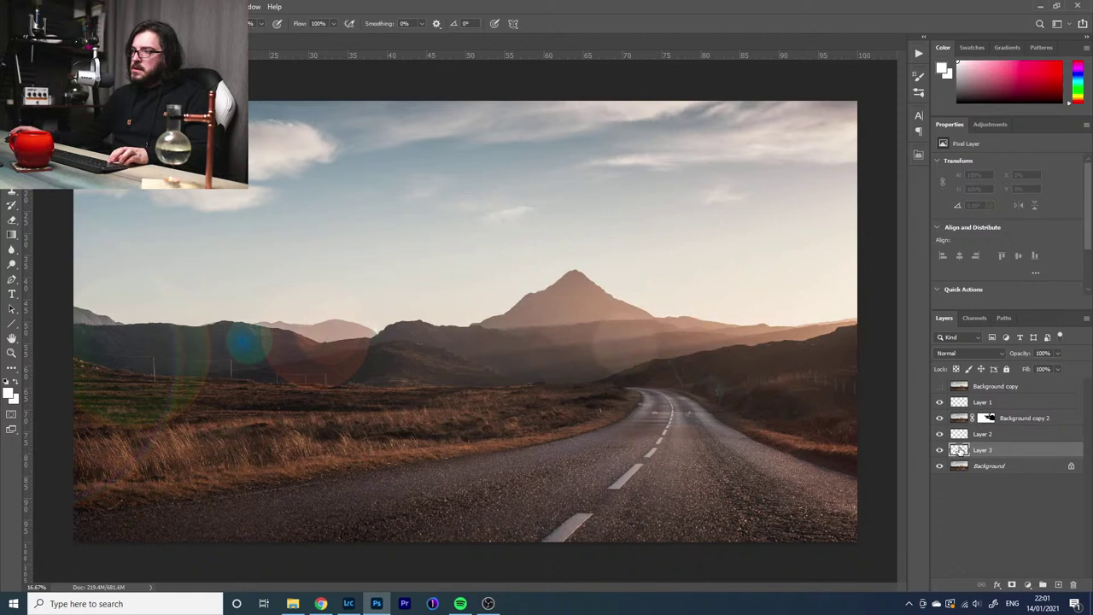
left_click(939, 418)
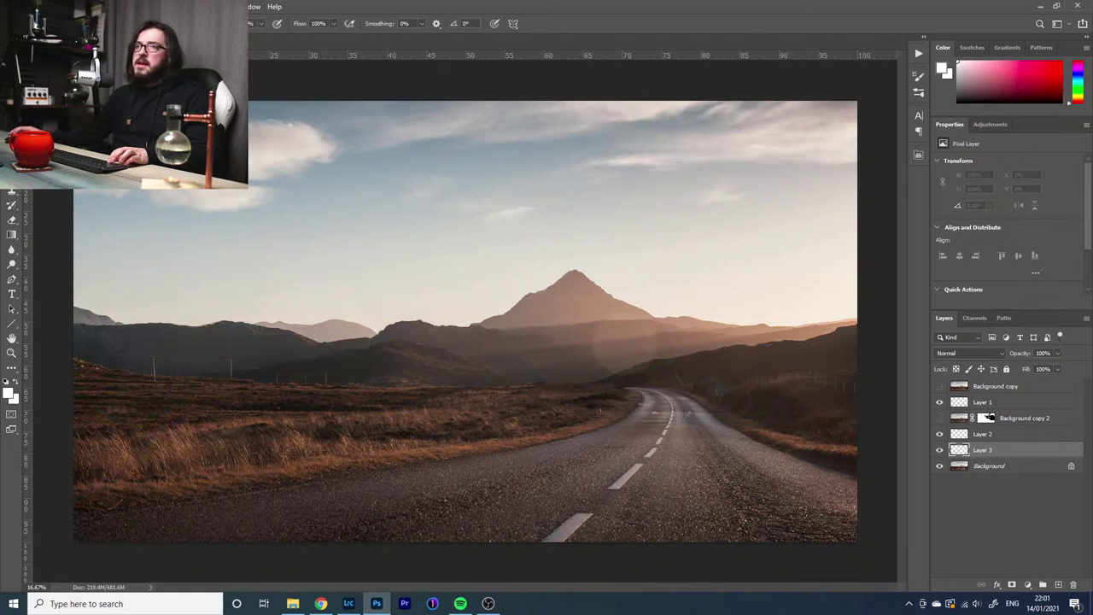
Fill Layer 3 with black
left_click(159, 6)
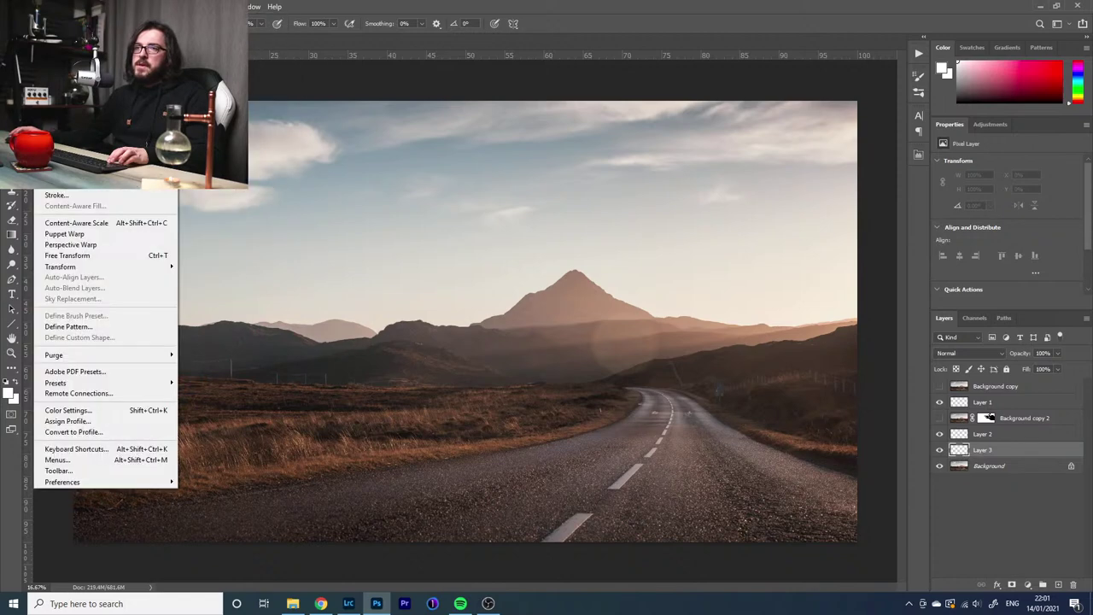
left_click(56, 183)
key("Return")
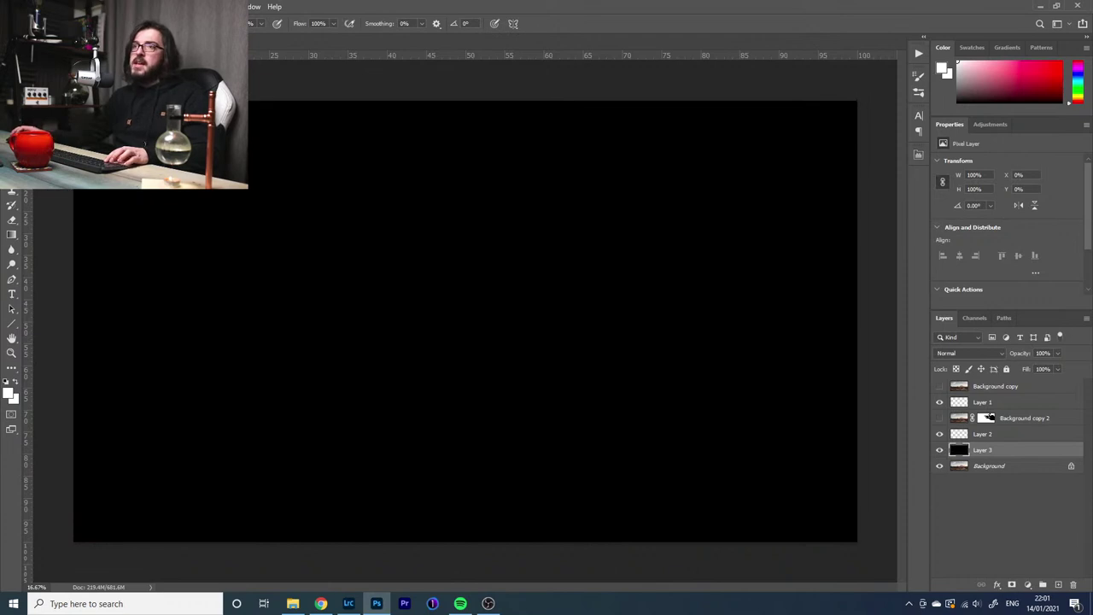
Reapply the Lens Flare filter on the black Layer 3
left_click(159, 7)
left_click(197, 17)
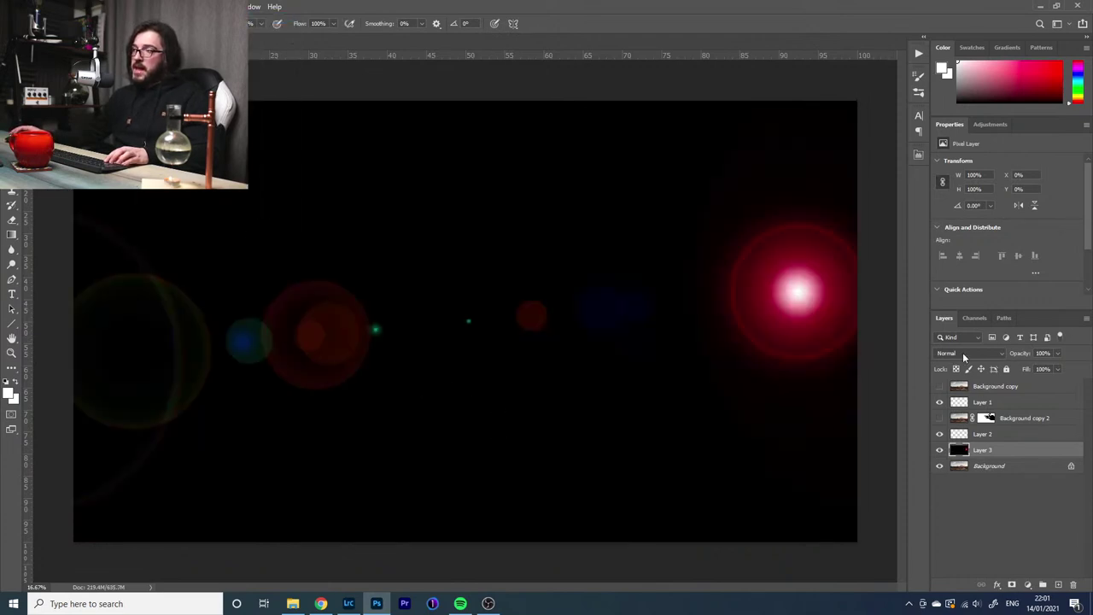
left_click(963, 351)
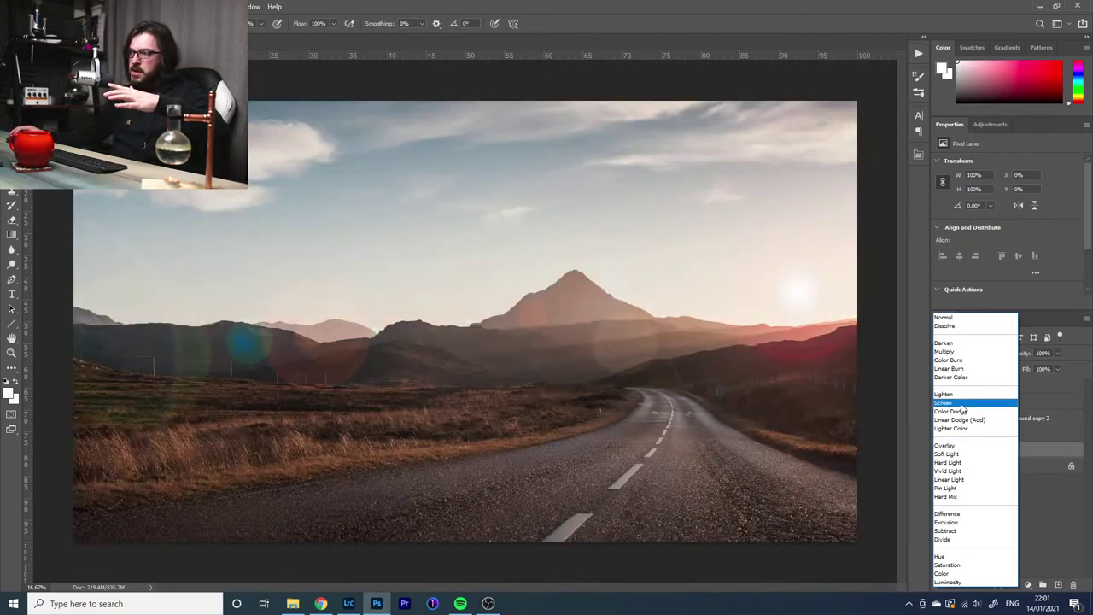
Set Layer 3 to Screen, add a layer mask, and paint out the right-side flare and sun
left_click(963, 404)
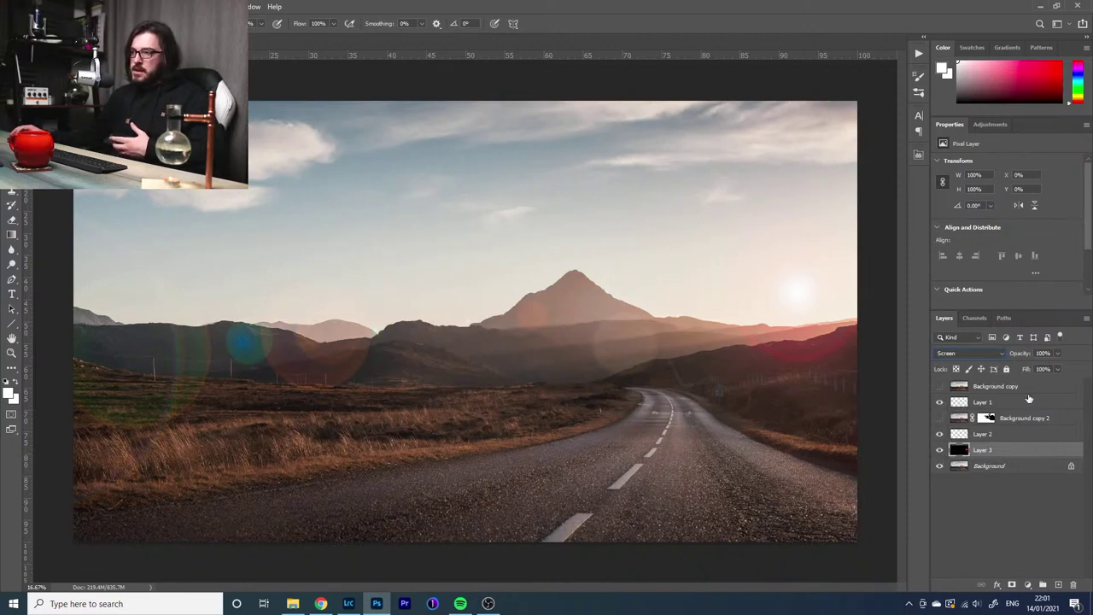
left_click(1011, 586)
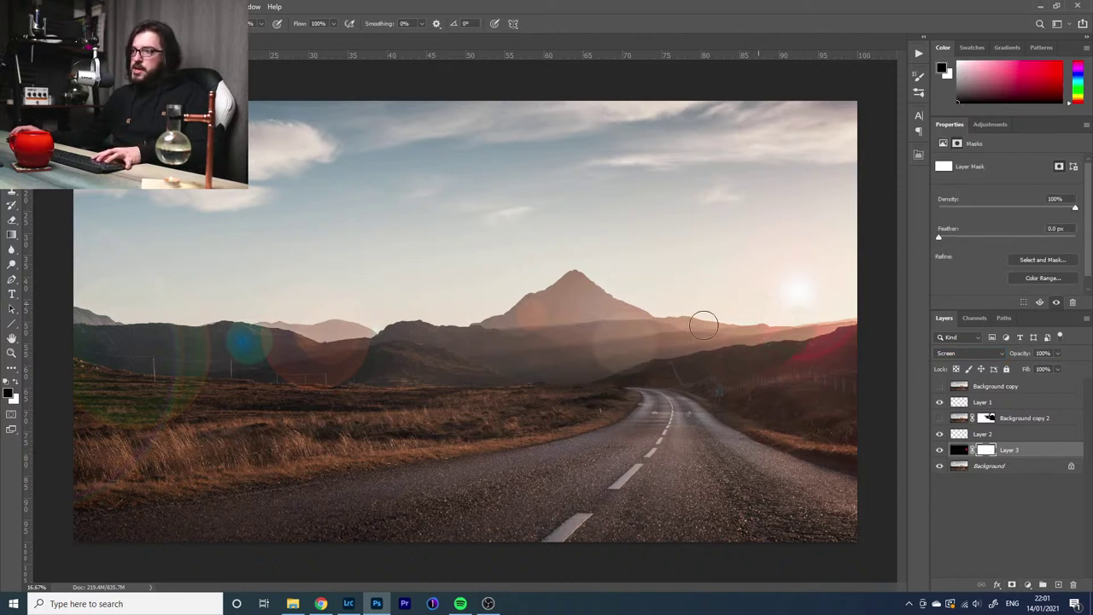
mouse_move(681, 381)
left_mouse_down()
mouse_move(859, 352)
mouse_move(772, 314)
mouse_move(720, 307)
mouse_move(851, 273)
left_mouse_up()
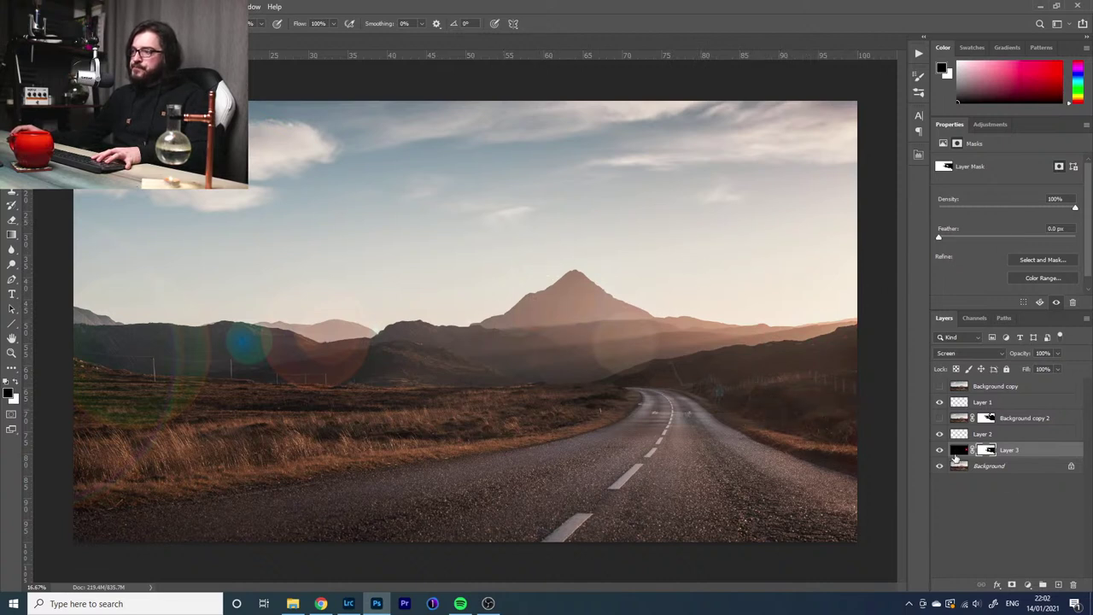
left_click(958, 451)
Apply a 29.1-pixel Gaussian Blur to Layer 3 and lower its opacity to 51%
left_click(161, 7)
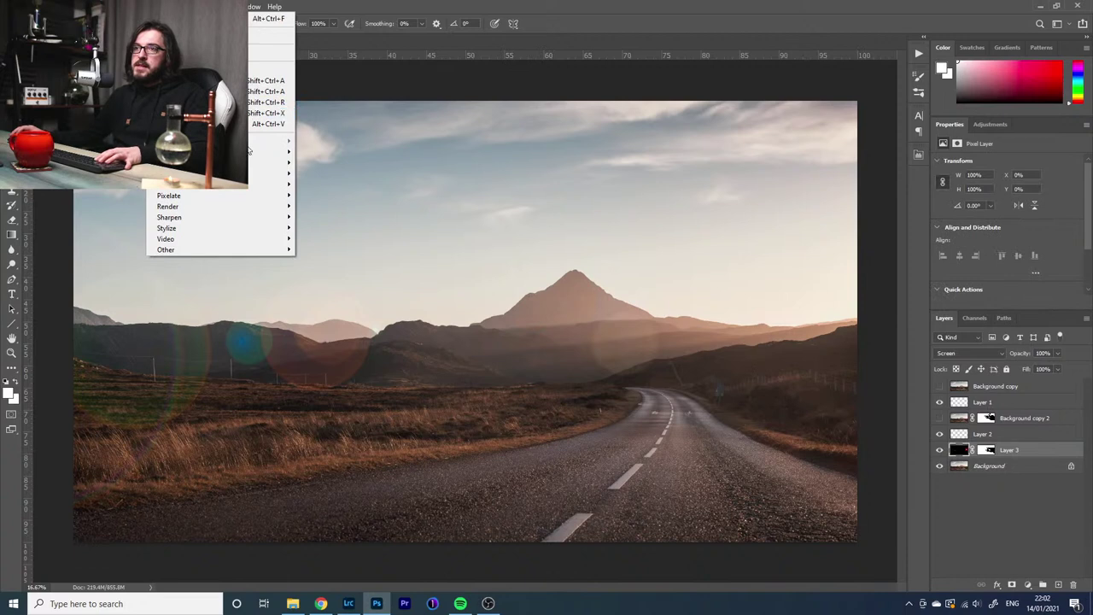
mouse_move(256, 152)
left_click(350, 195)
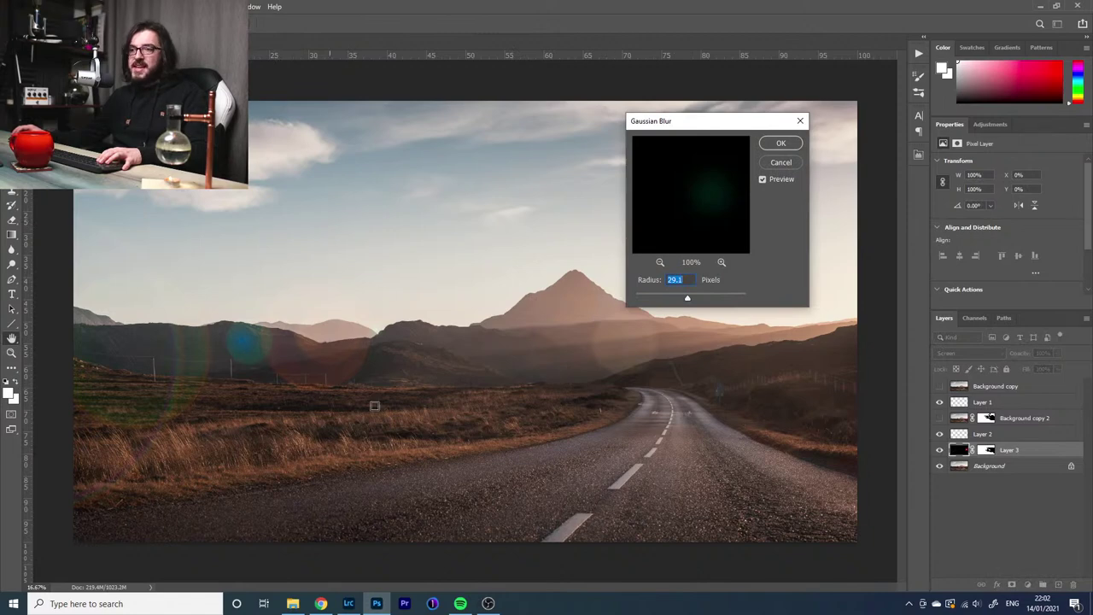
left_click(781, 143)
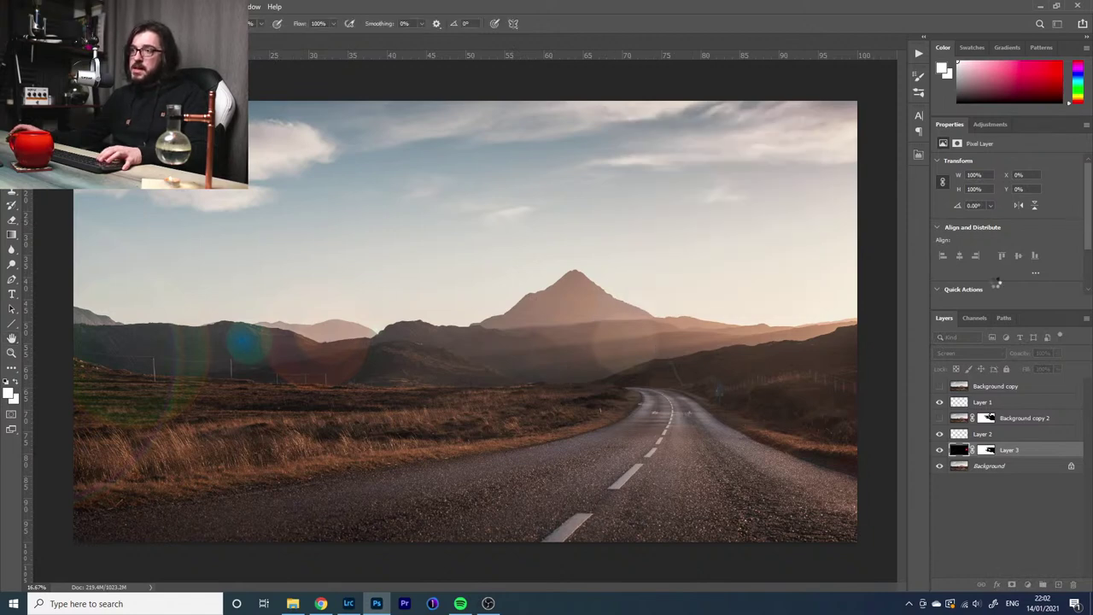
left_click_drag(1059, 354, 1059, 359)
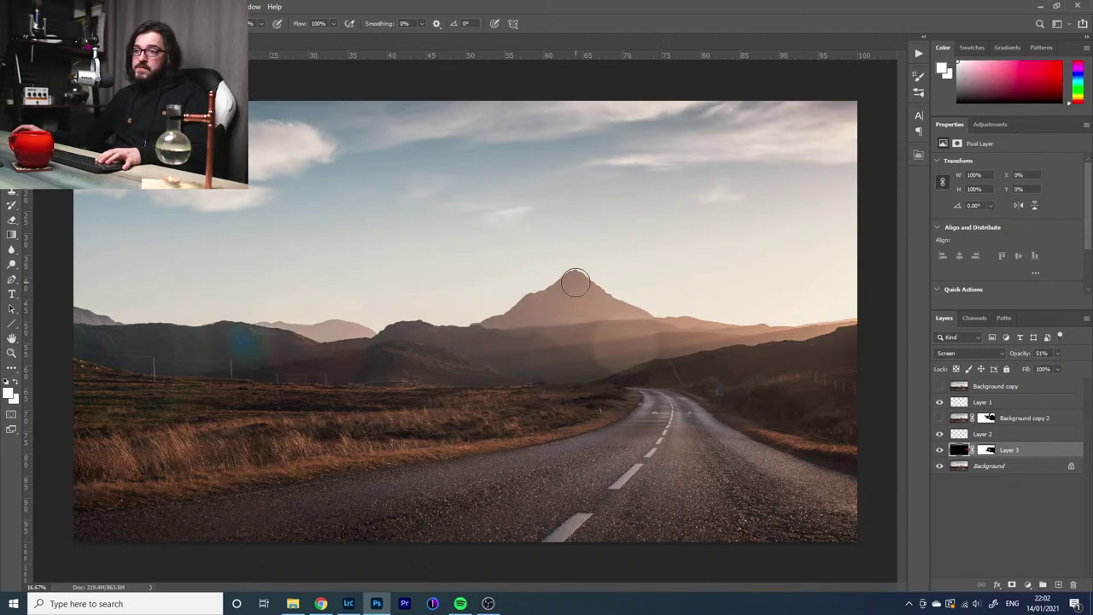
Back in Lightroom, set the road landscape's Whites to +14 and Blacks to -23
left_click(349, 604)
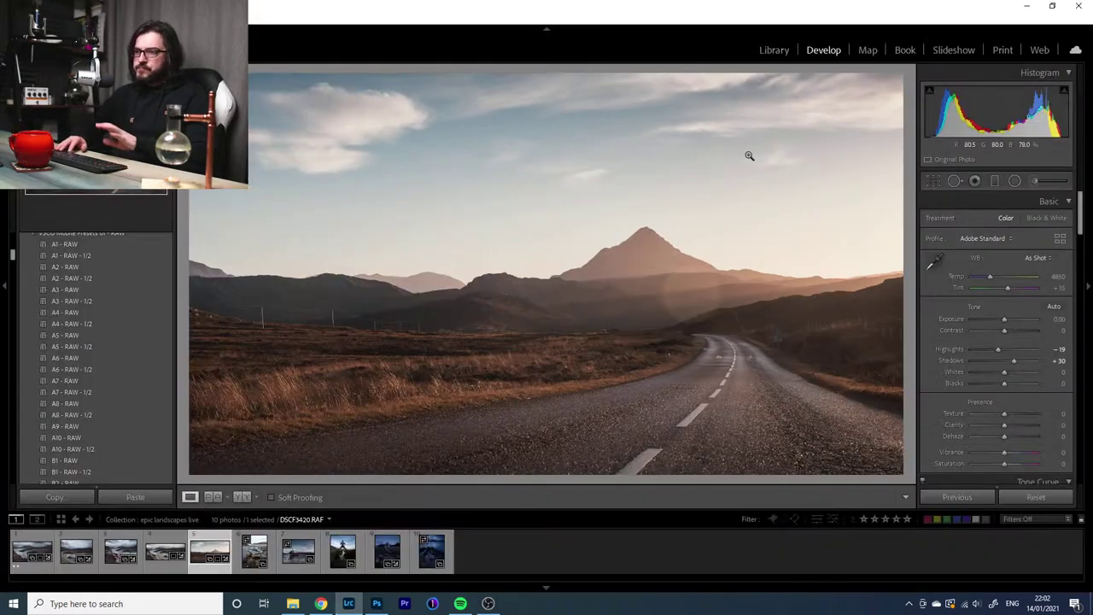
mouse_move(1005, 373)
left_mouse_down()
mouse_move(1014, 378)
mouse_move(1007, 373)
left_mouse_up()
left_click_drag(1008, 372, 1010, 376)
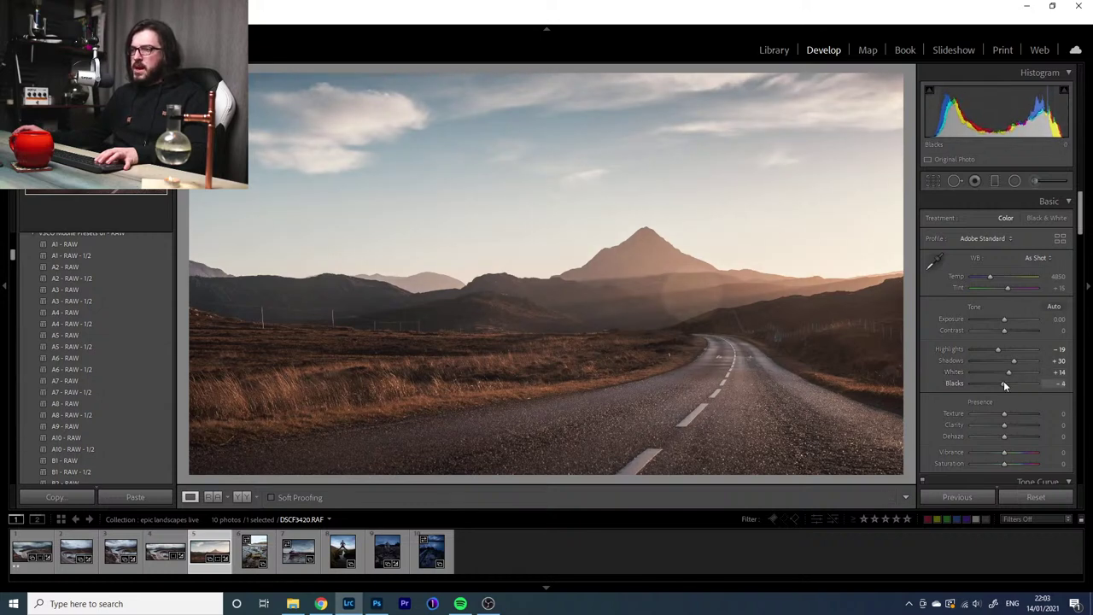
left_click_drag(1003, 384, 999, 386)
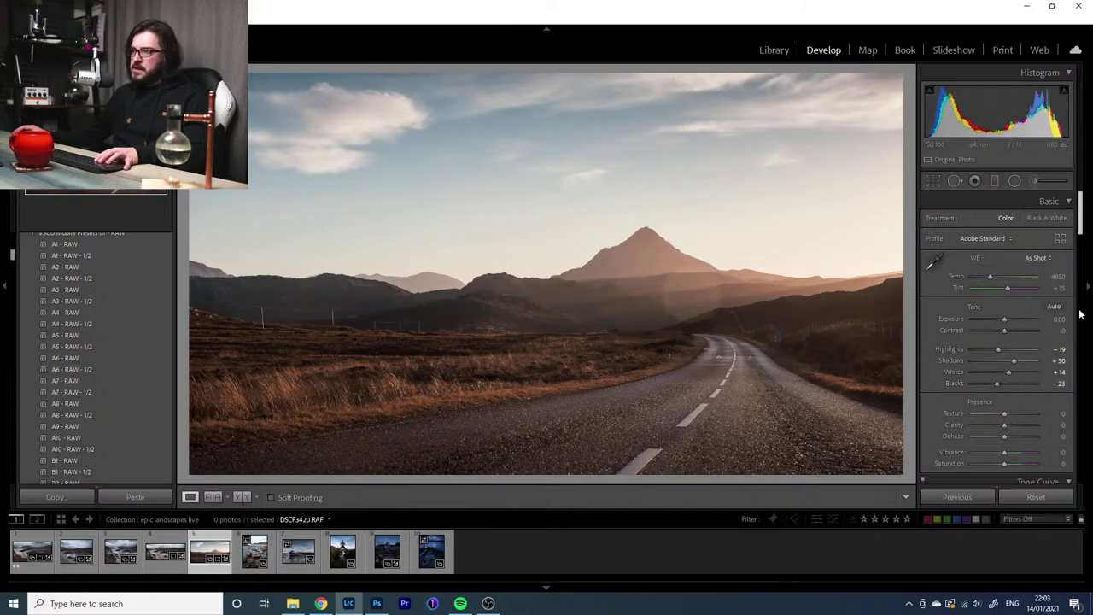
left_click_drag(1080, 218, 1080, 268)
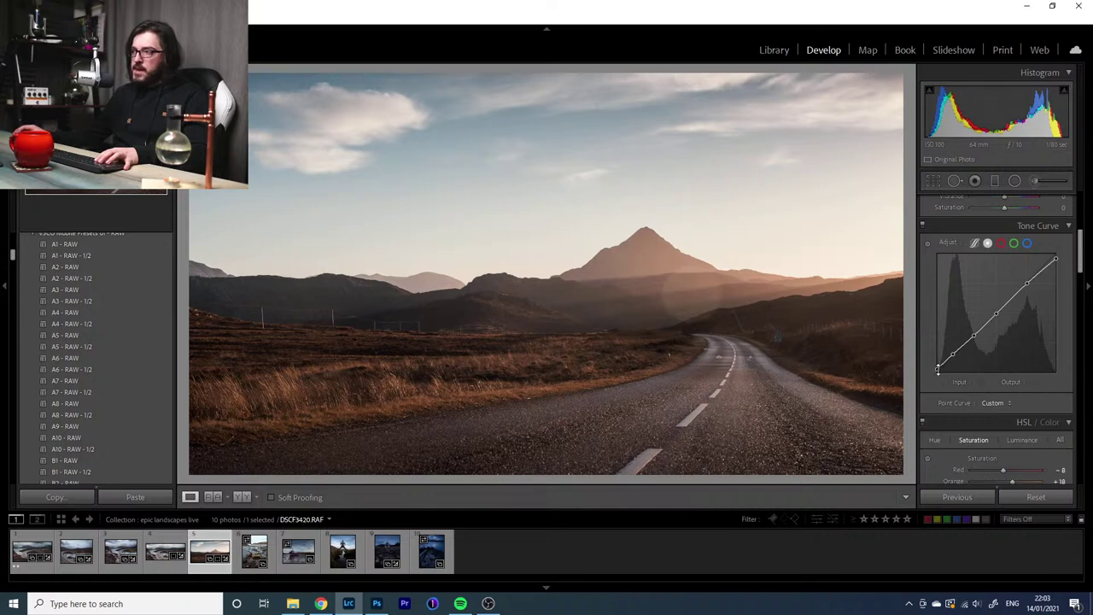
Lift the point curve's black end to Input 16, Output 24 to fade the blacks
mouse_move(937, 368)
left_mouse_down()
mouse_move(932, 359)
mouse_move(937, 371)
left_mouse_up()
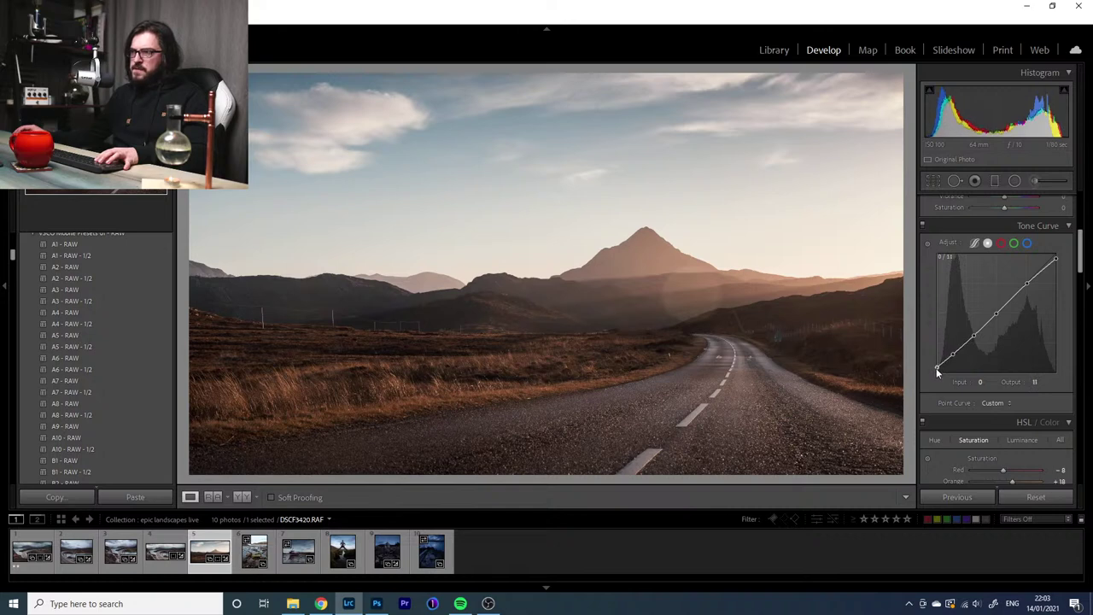
left_click(976, 243)
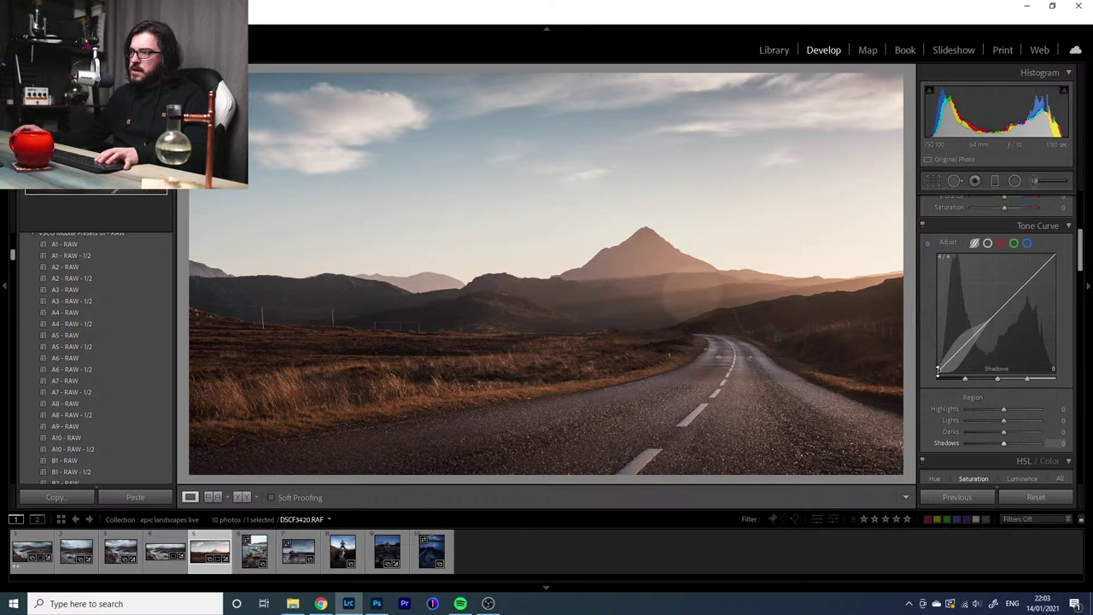
left_click_drag(938, 372, 939, 352)
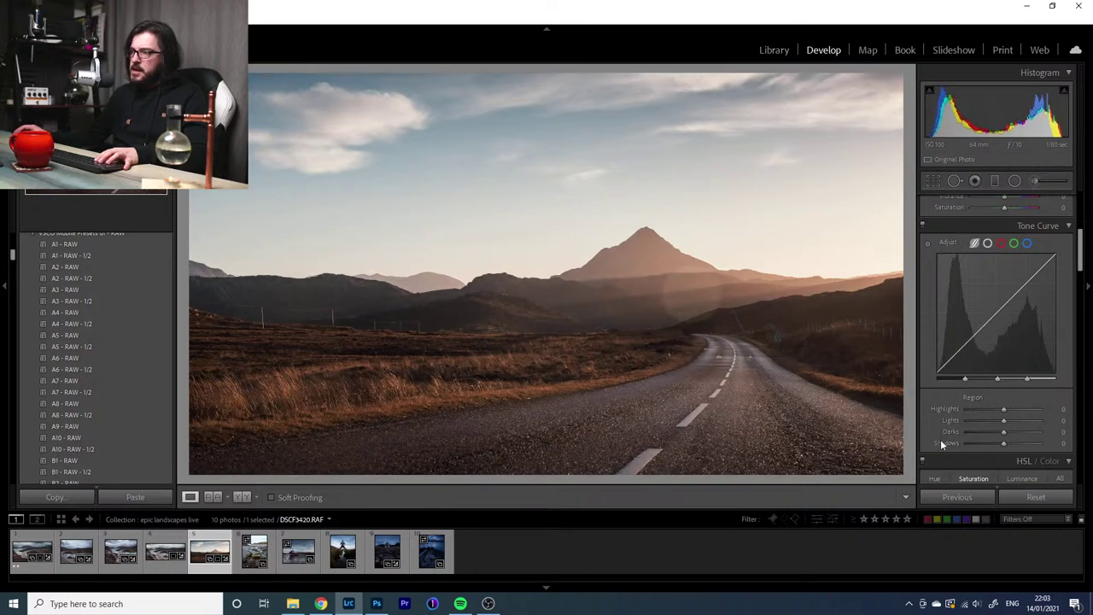
left_click(987, 245)
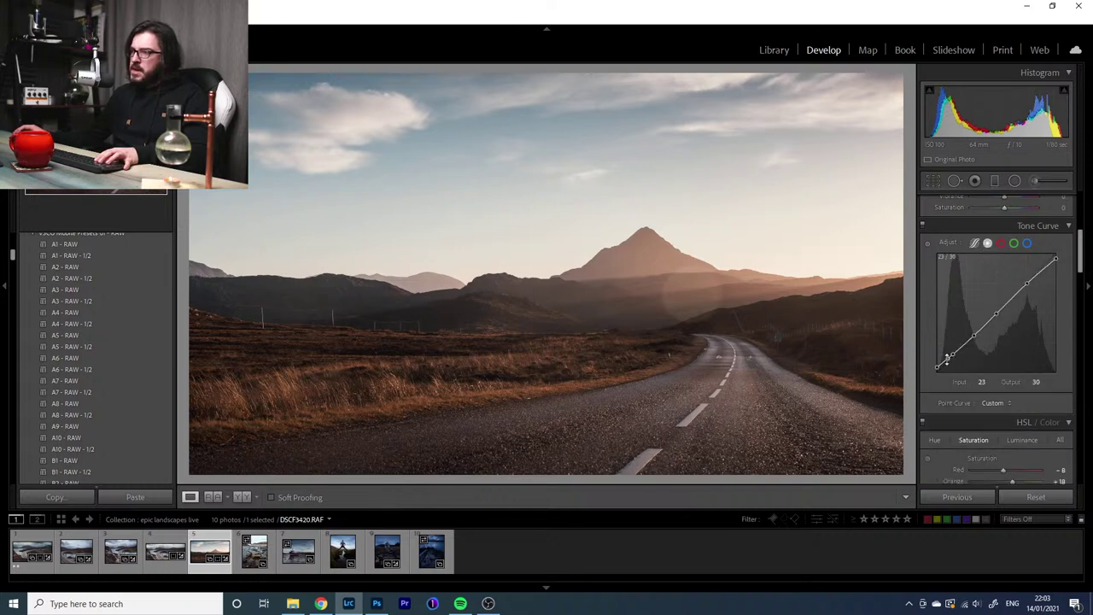
mouse_move(939, 369)
left_mouse_down()
mouse_move(936, 360)
mouse_move(944, 365)
left_mouse_up()
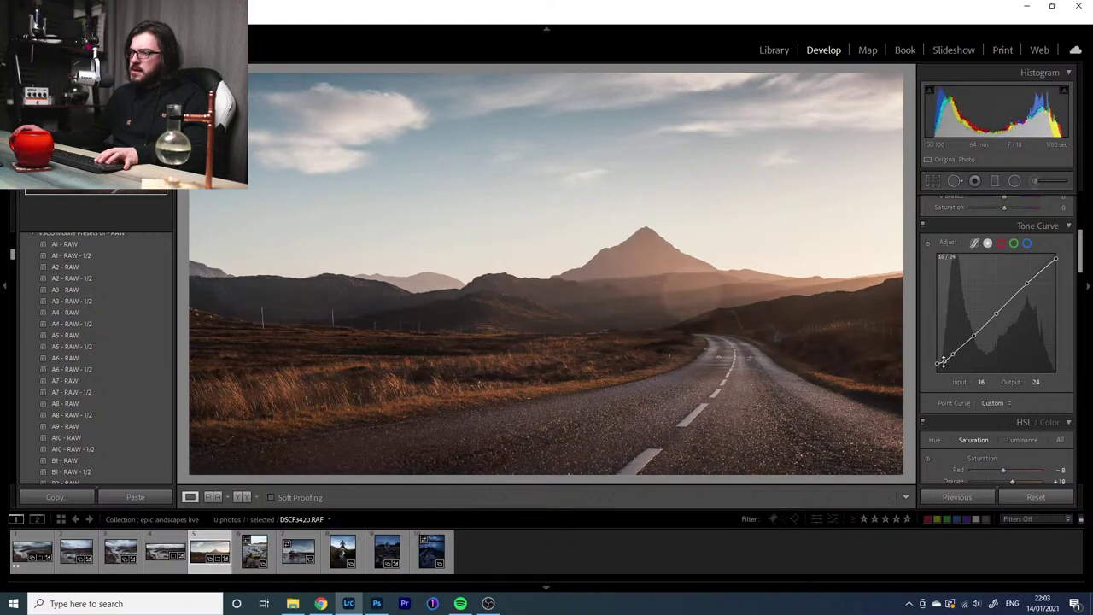
left_click(922, 226)
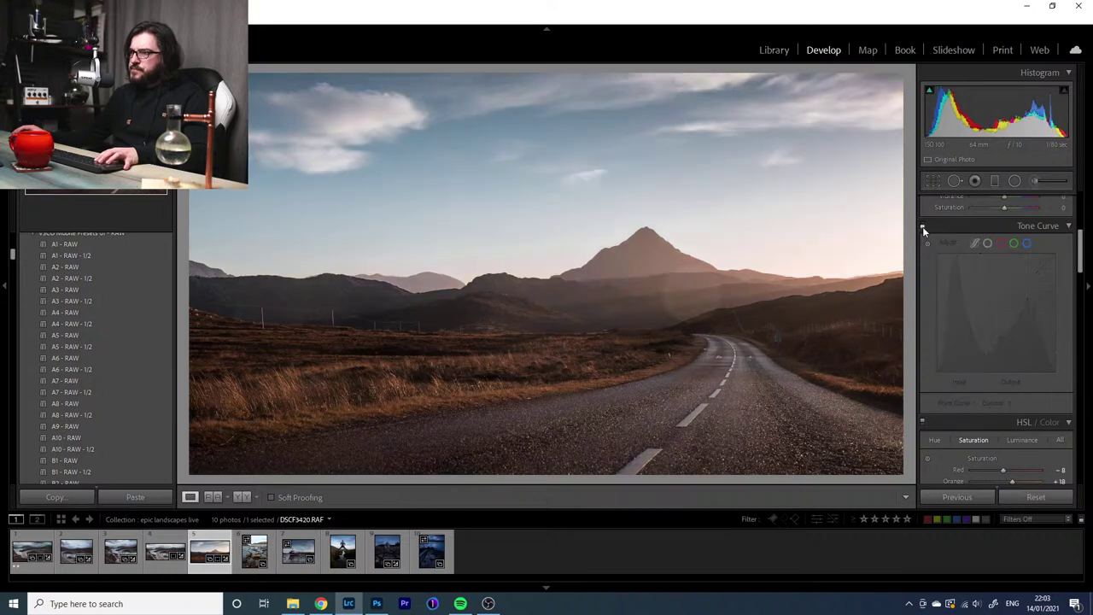
left_click(923, 226)
left_click(922, 227)
left_click(922, 226)
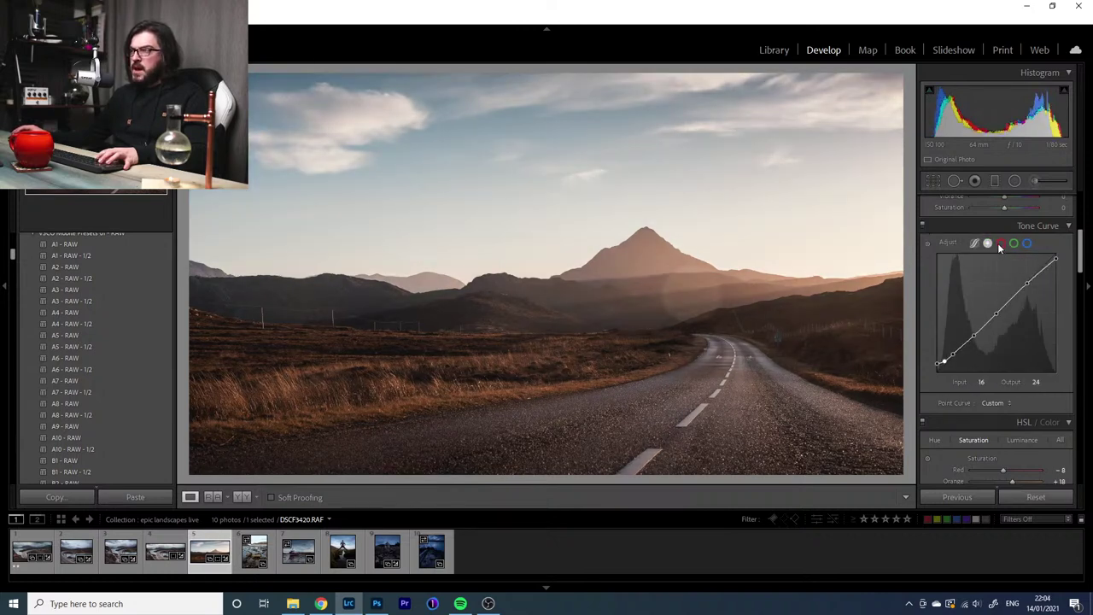
left_click(775, 322)
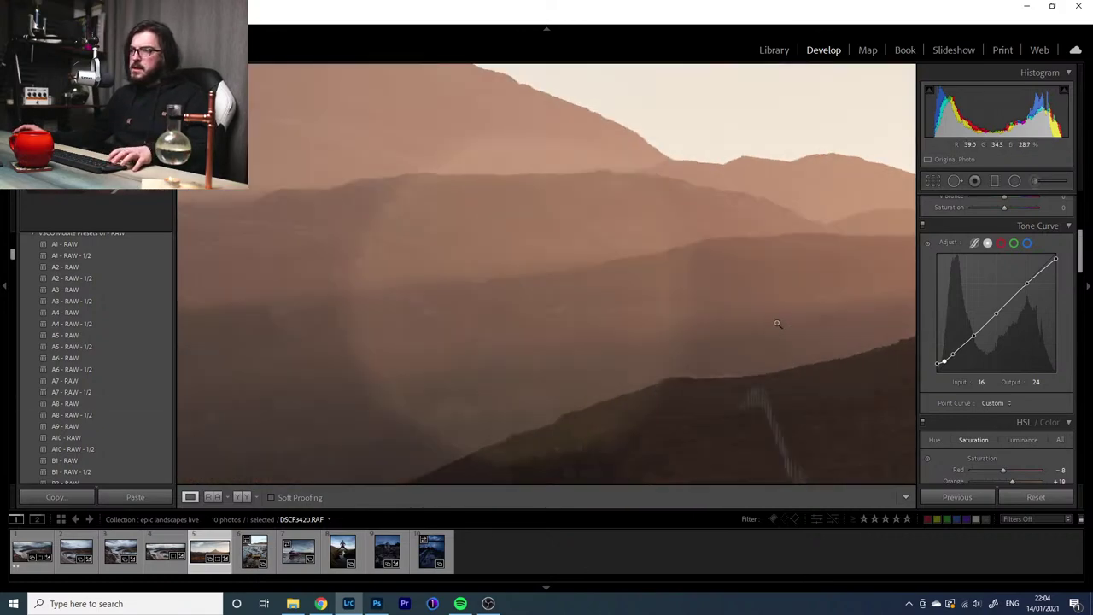
left_click(775, 322)
key("backslash")
key("backslash")
key("backslash")
key("backslash")
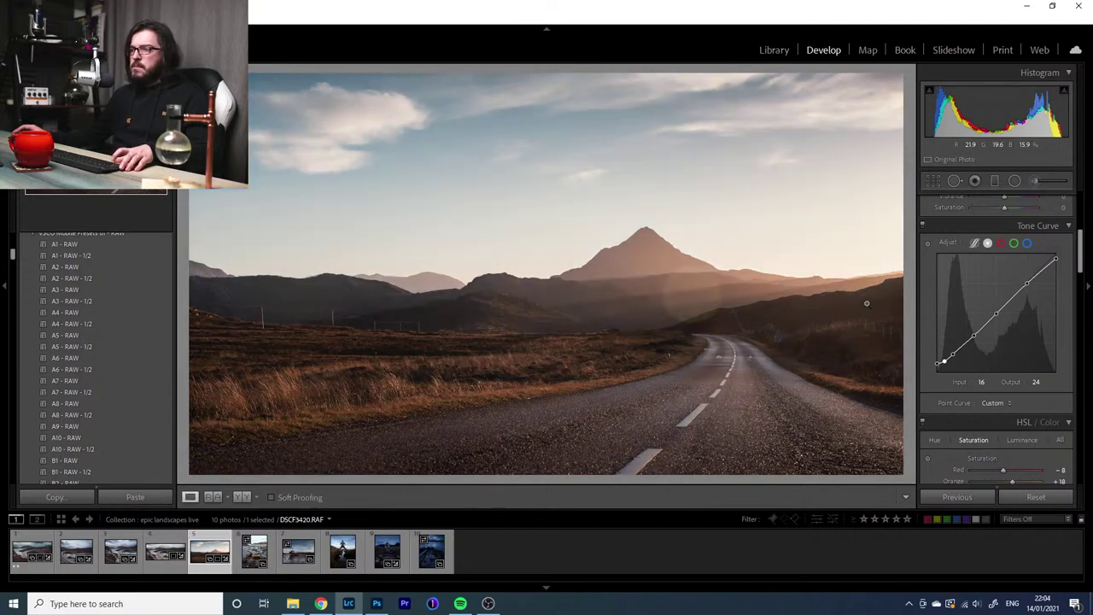
key("backslash")
key("backslash")
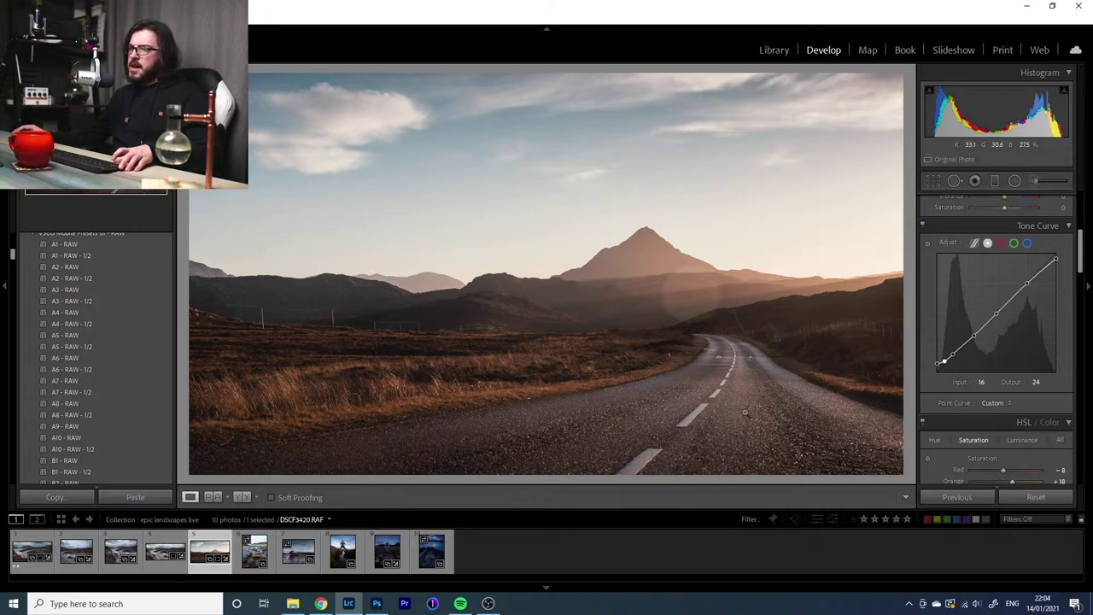
key("backslash")
key("backslash")
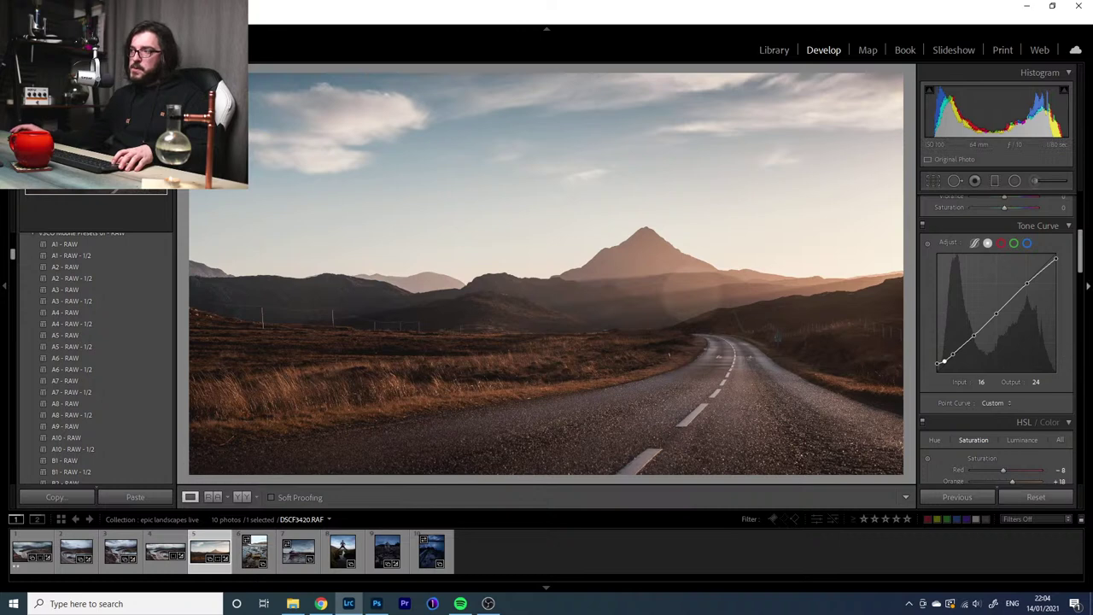
scroll(1041, 406, "down", 2)
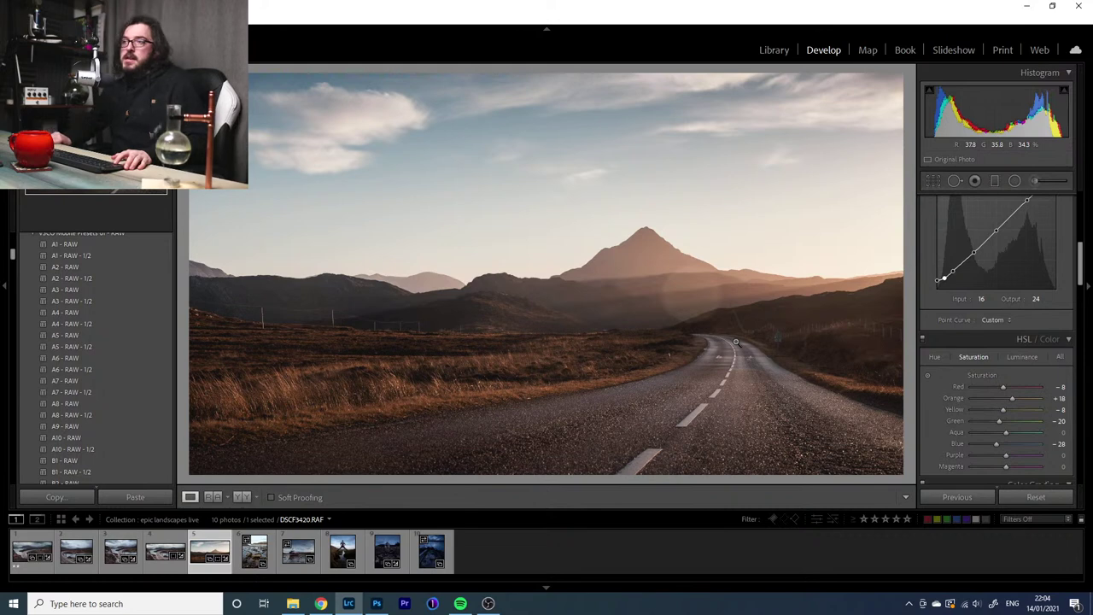
key("backslash")
key("backslash")
key("backslash")
key("backslash")
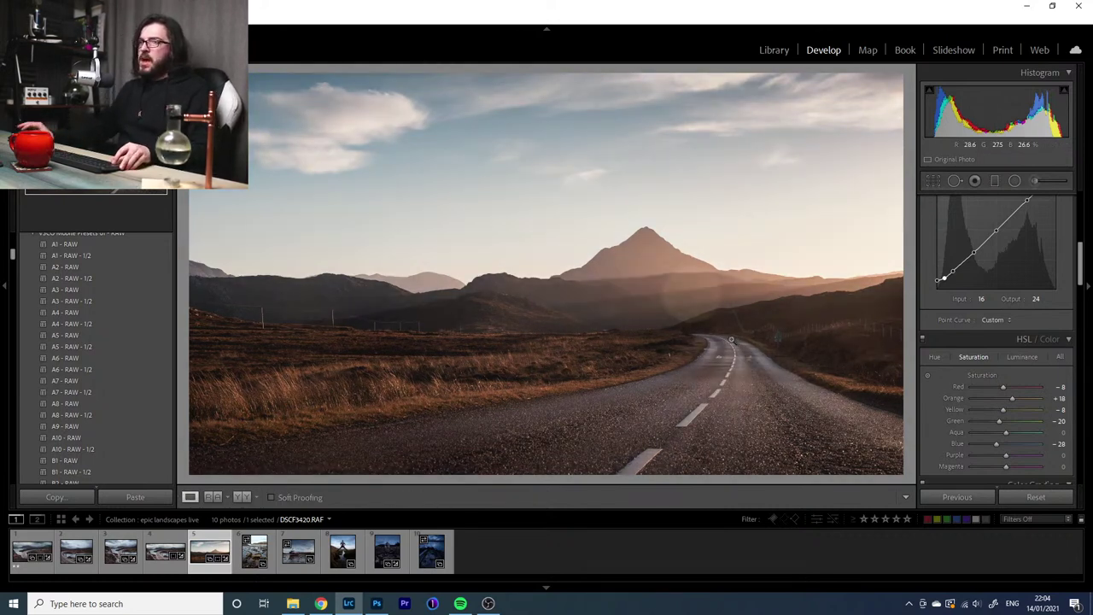
key("backslash")
key("backslash")
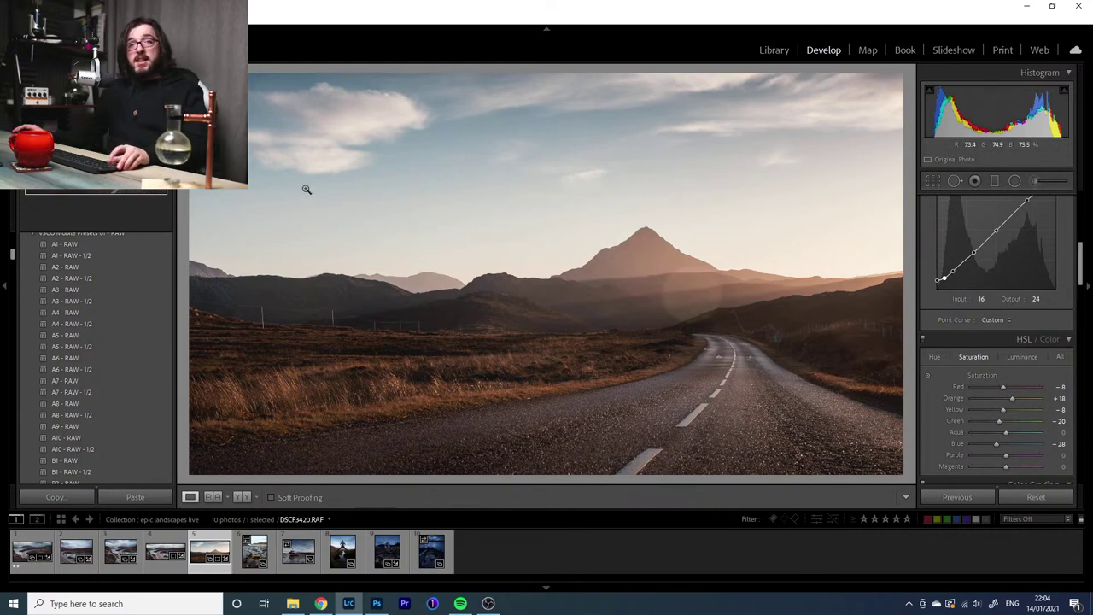
key("backslash")
key("backslash")
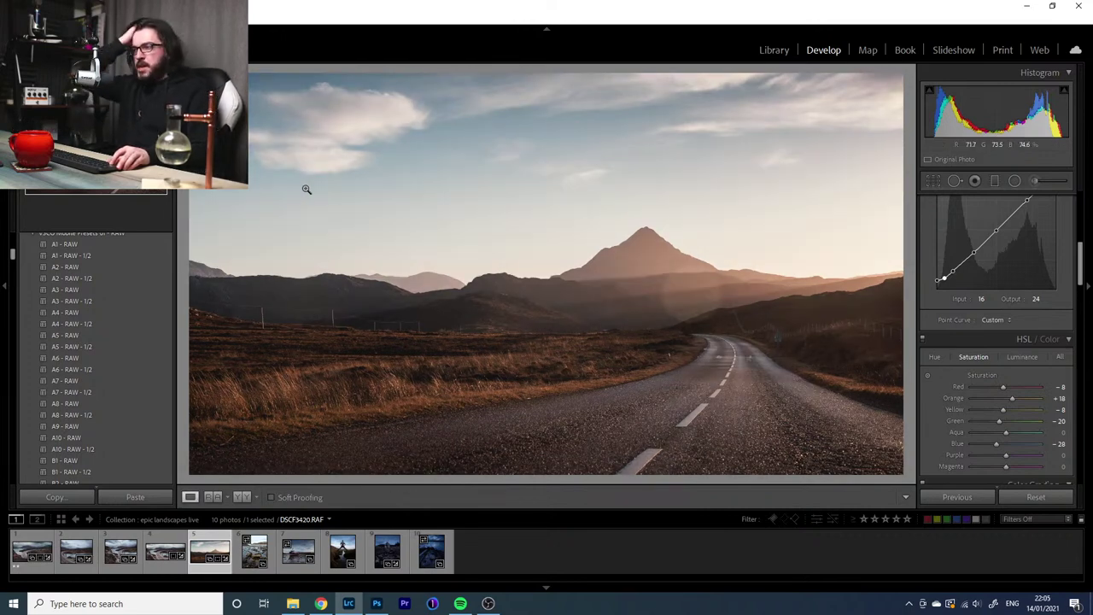
key("backslash")
key("backslash")
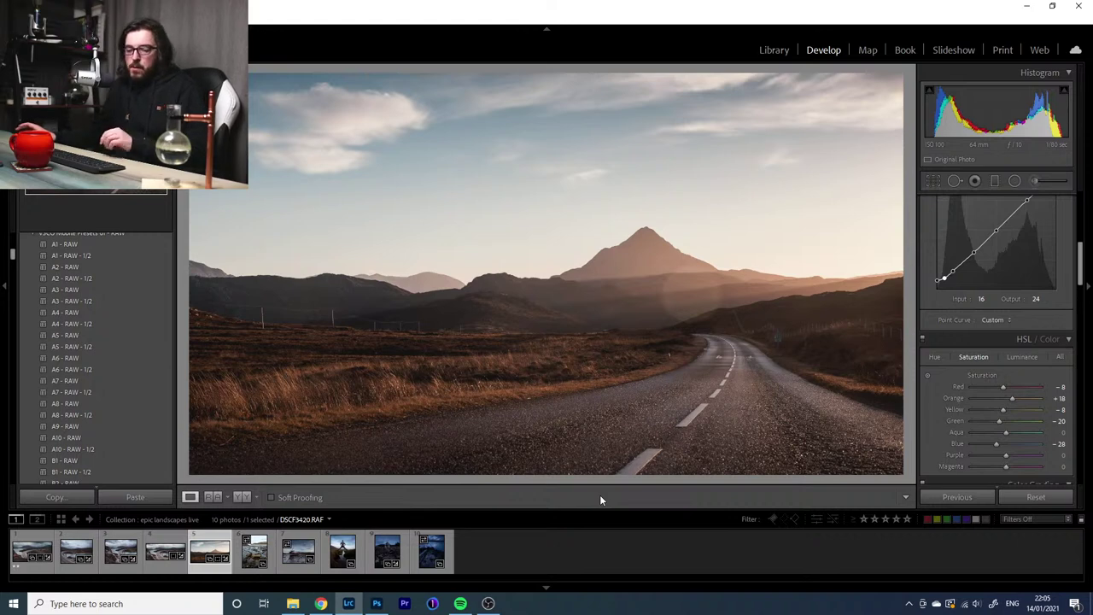
key("backslash")
key("backslash")
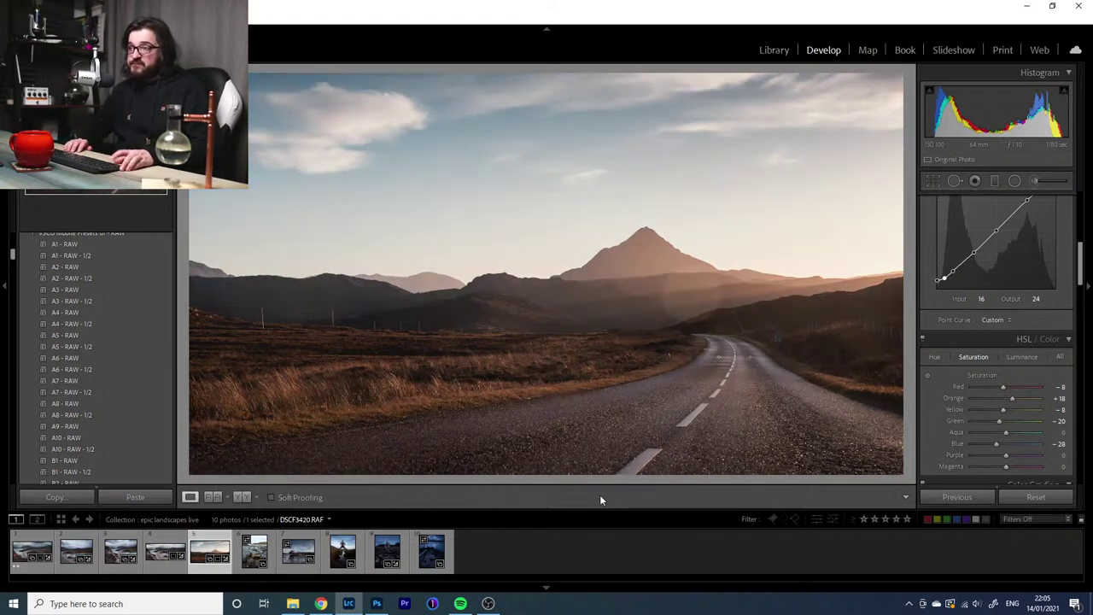
key("backslash")
key("backslash")
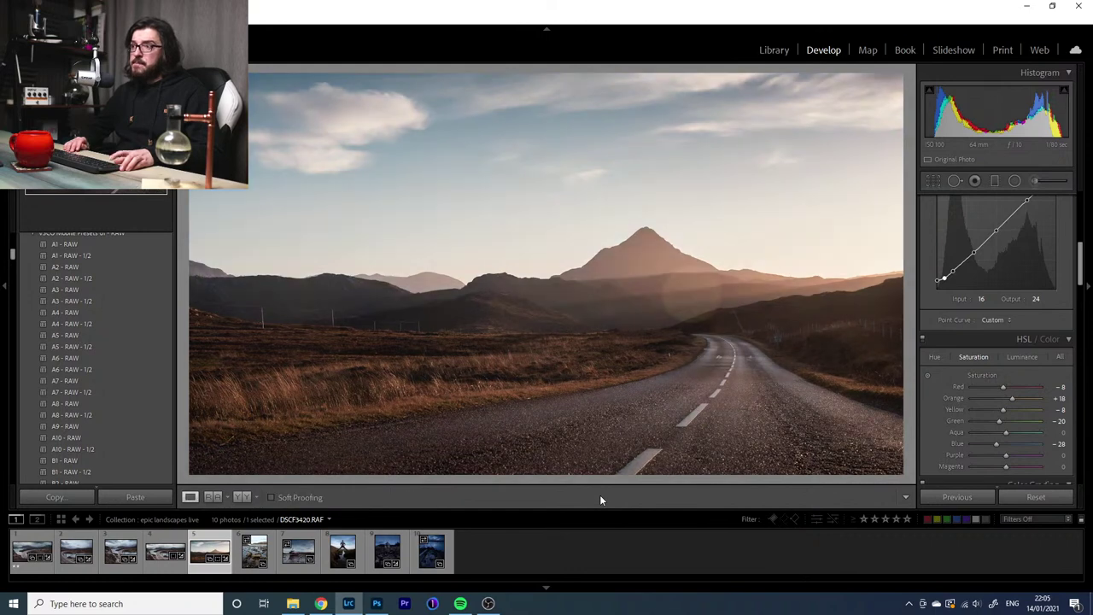
key("backslash")
key("backslash")
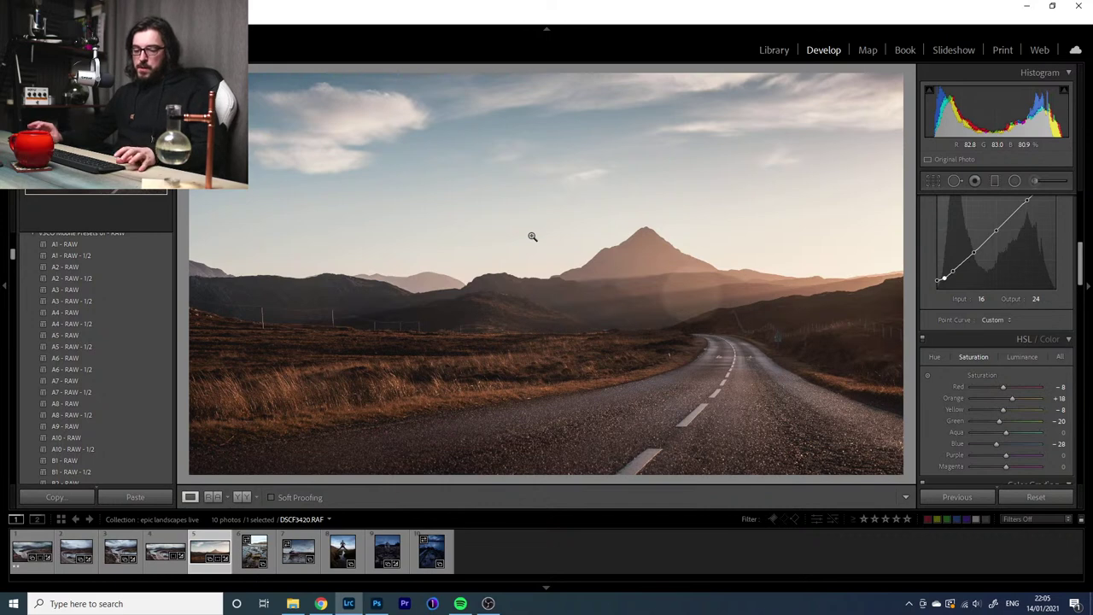
key("backslash")
key("backslash")
key("backslash")
key("backslash")
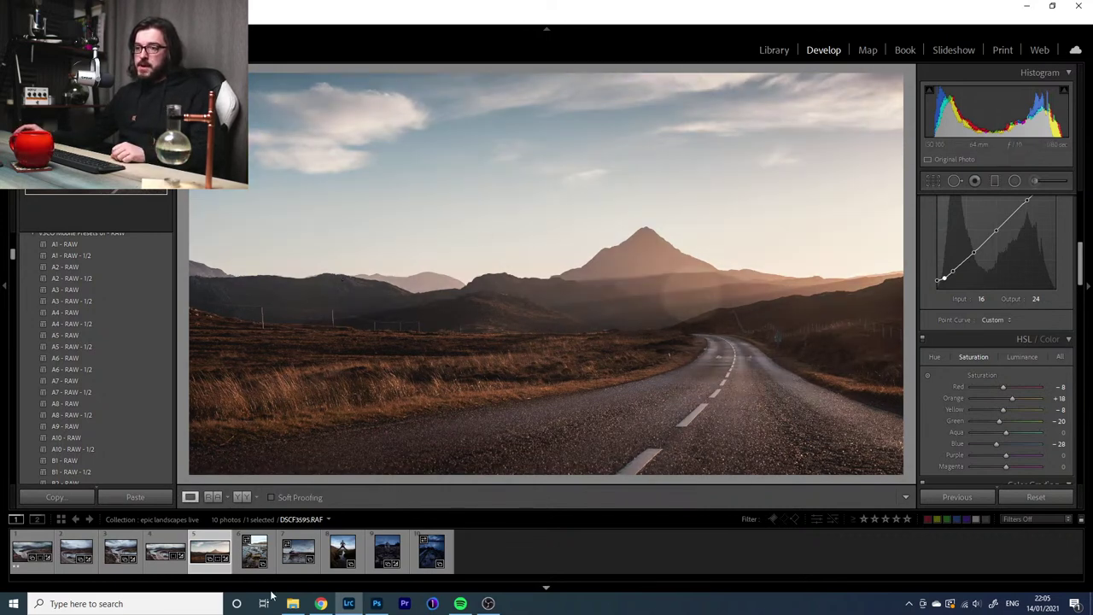
Open the sixth filmstrip photo, the rocky beach, and start the Crop & Straighten tool
left_click(246, 555)
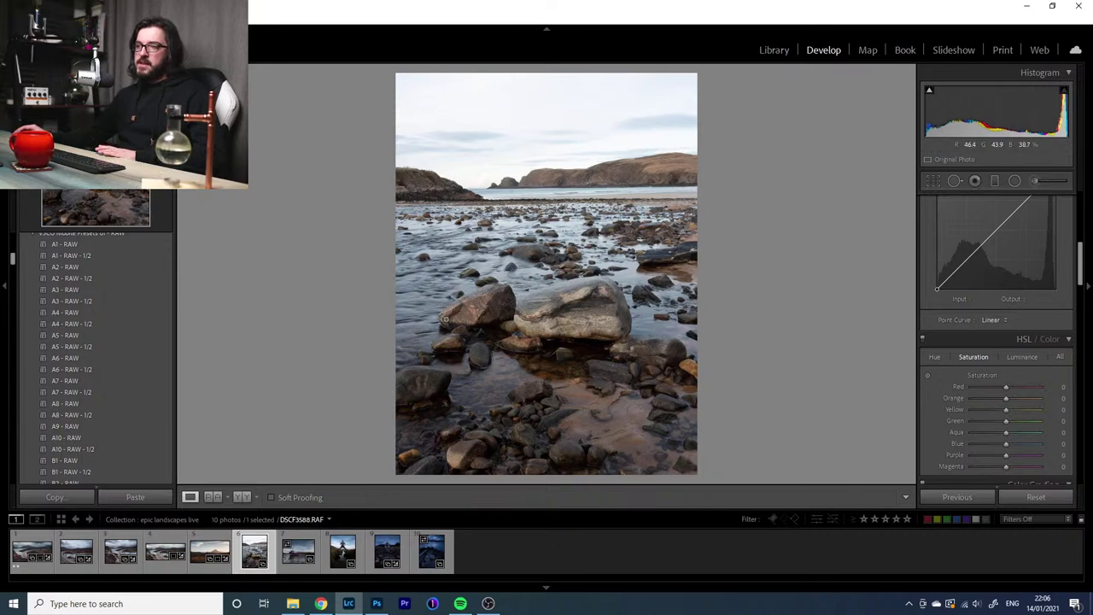
left_click(939, 181)
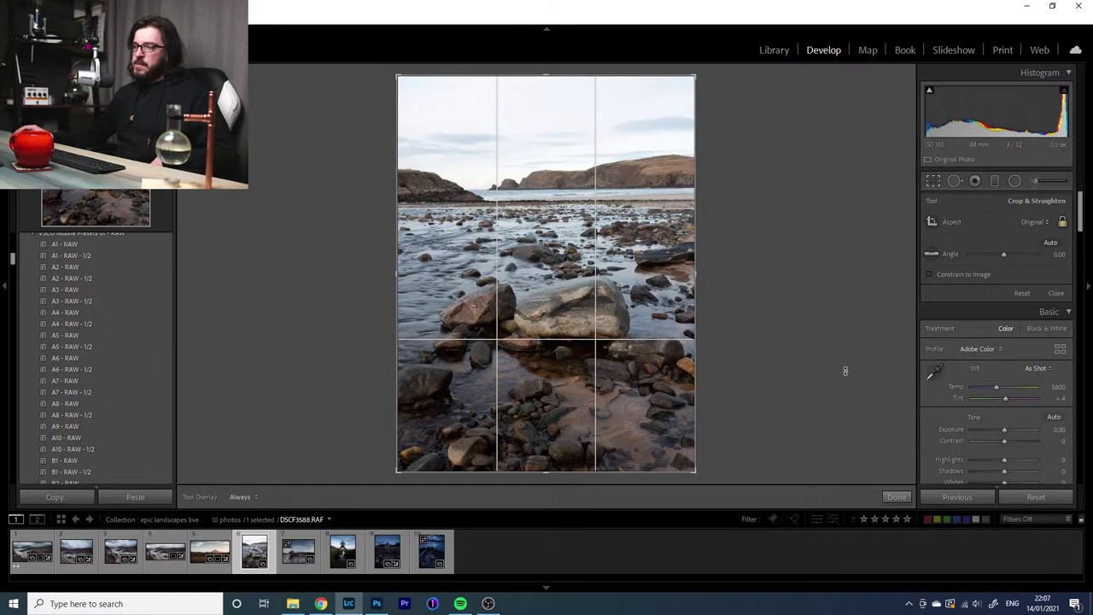
Crop the beach photo to 1 x 1, reframe it, and rotate slightly to level the horizon
left_click(1035, 224)
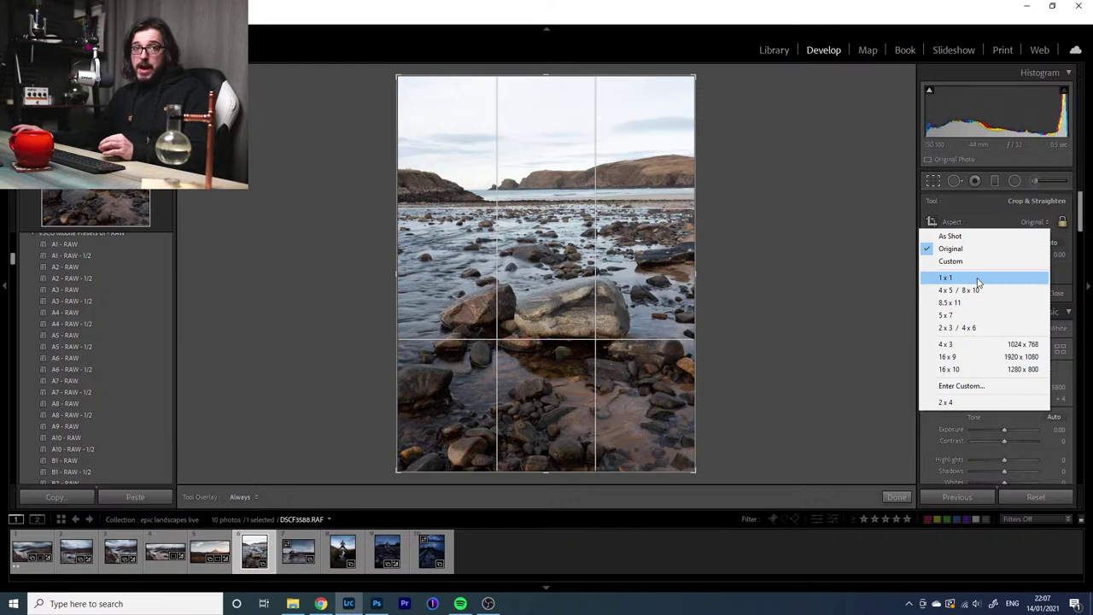
left_click(979, 279)
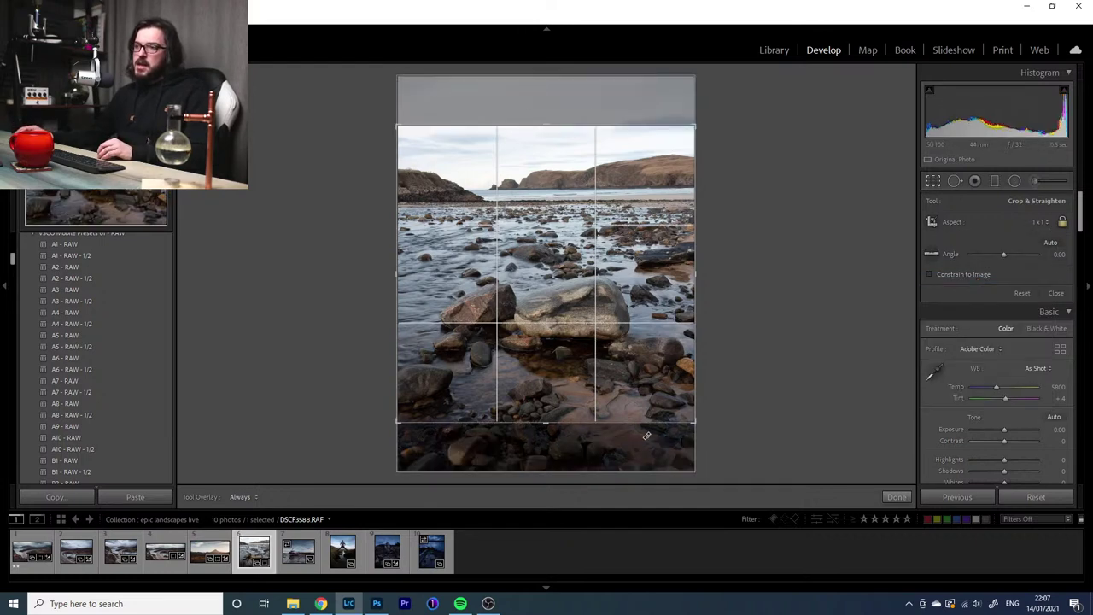
left_click_drag(558, 314, 580, 353)
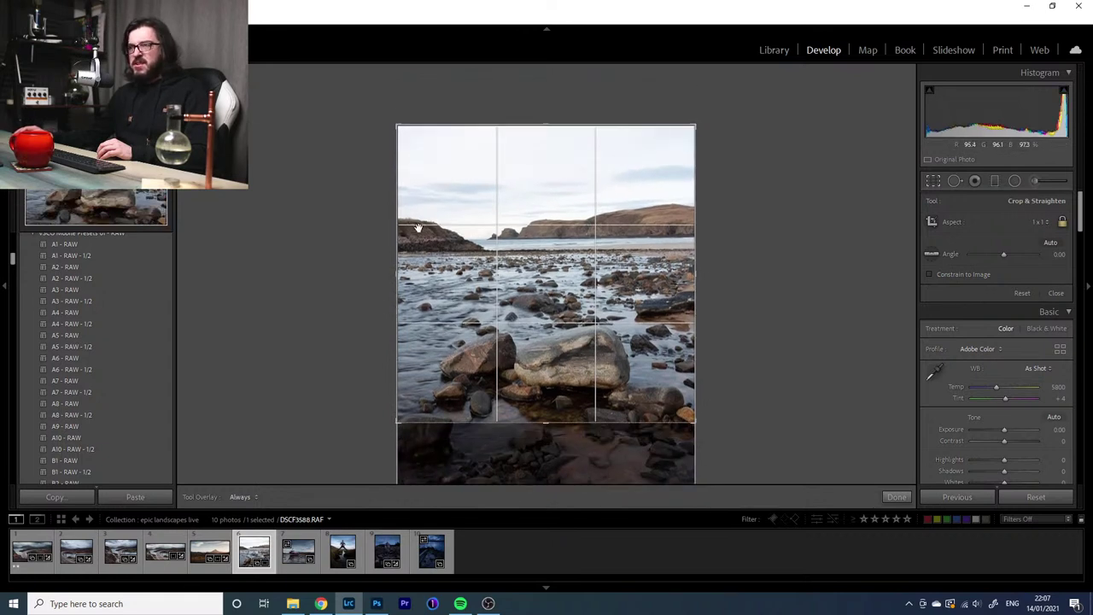
left_click_drag(620, 295, 621, 234)
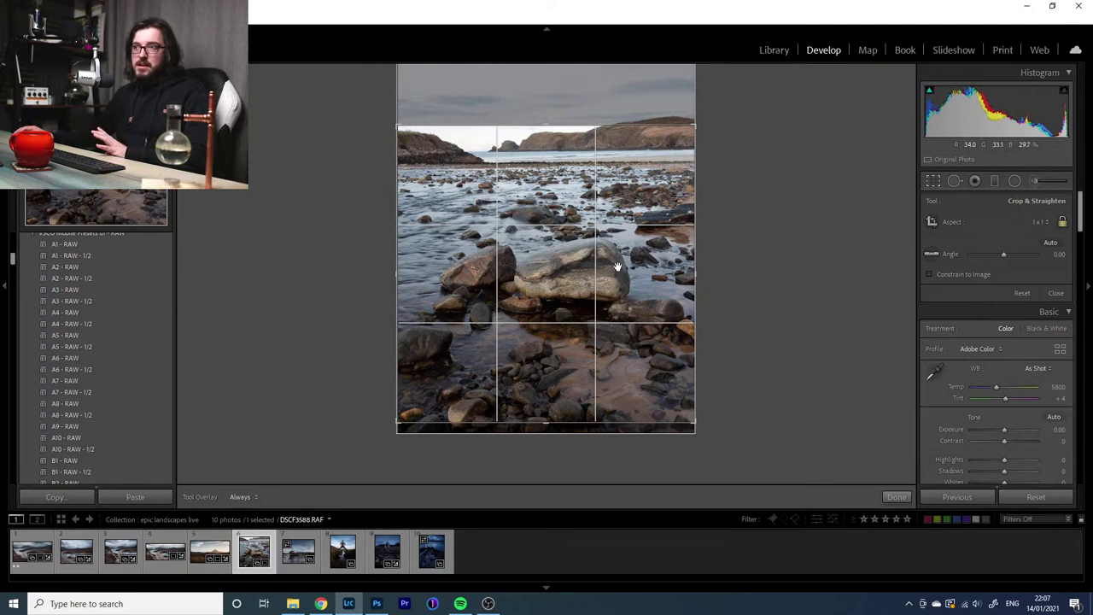
left_click_drag(607, 307, 606, 333)
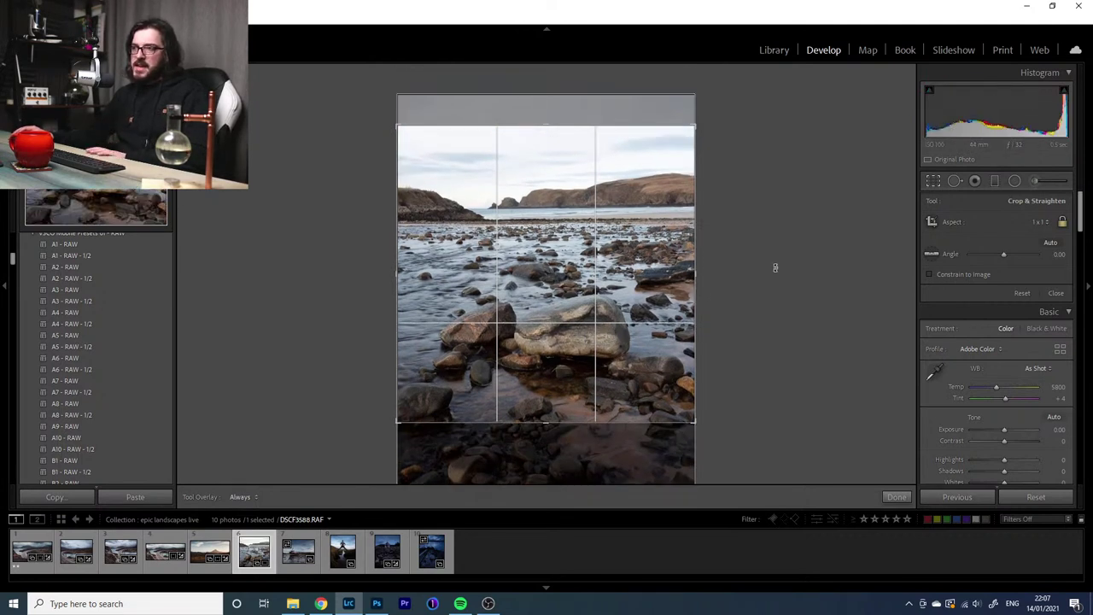
left_click_drag(774, 268, 773, 273)
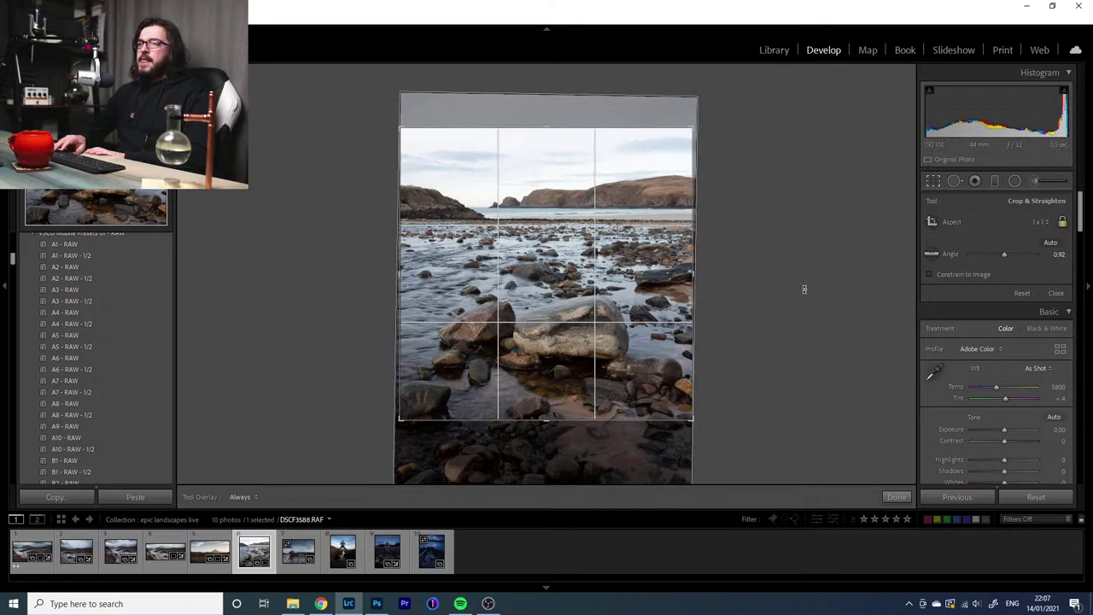
key("Return")
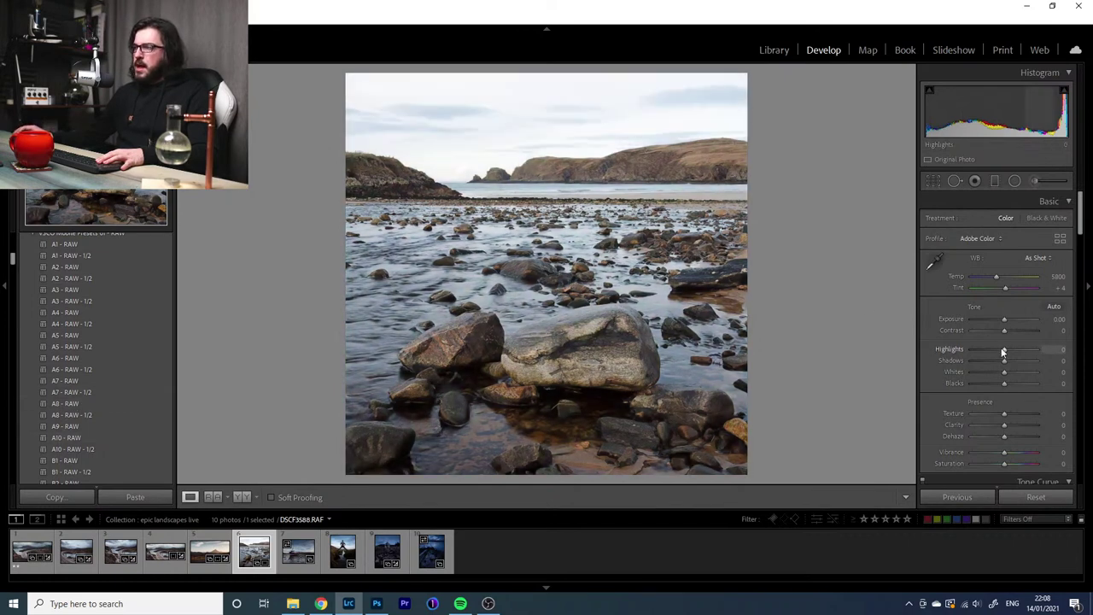
Set Highlights to -93 and Shadows to +19
mouse_move(1004, 350)
left_mouse_down()
mouse_move(960, 352)
mouse_move(1032, 367)
mouse_move(954, 368)
mouse_move(1004, 372)
left_mouse_up()
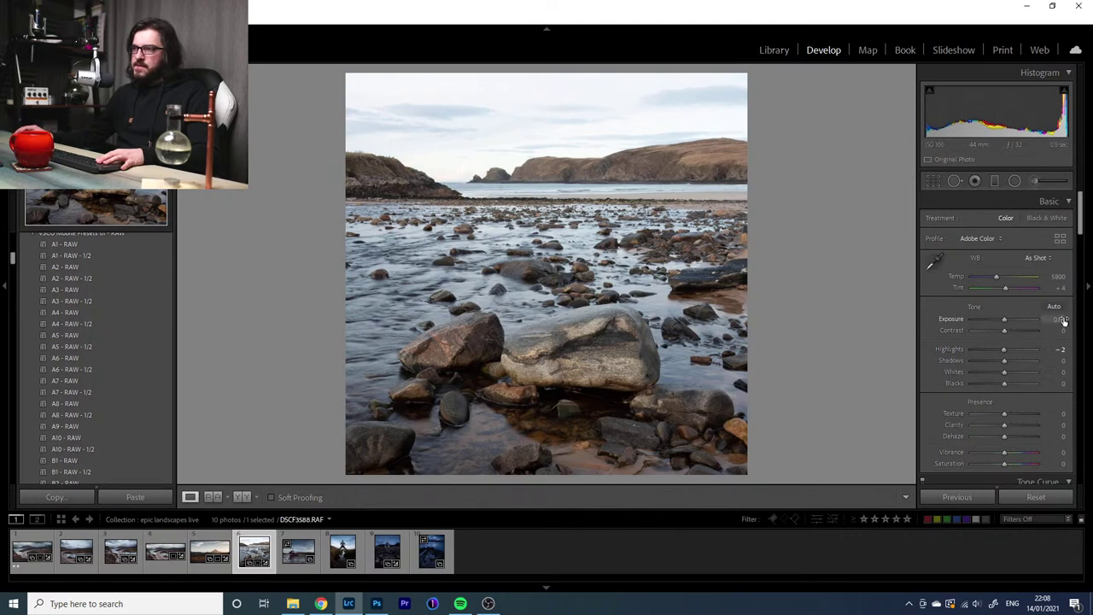
left_click_drag(1004, 350, 975, 353)
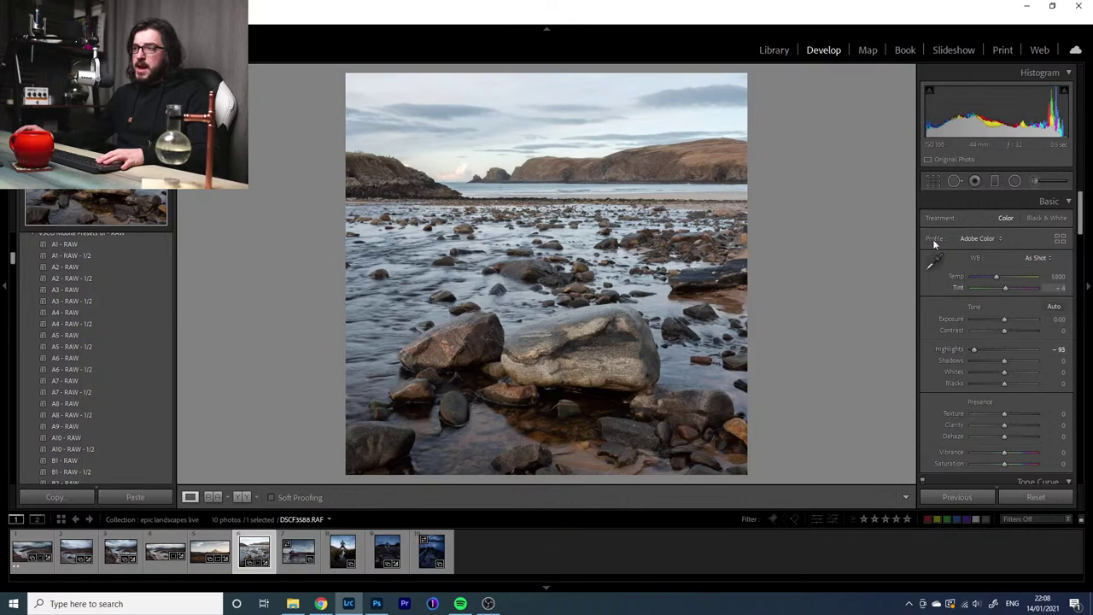
left_click_drag(1007, 362, 1010, 361)
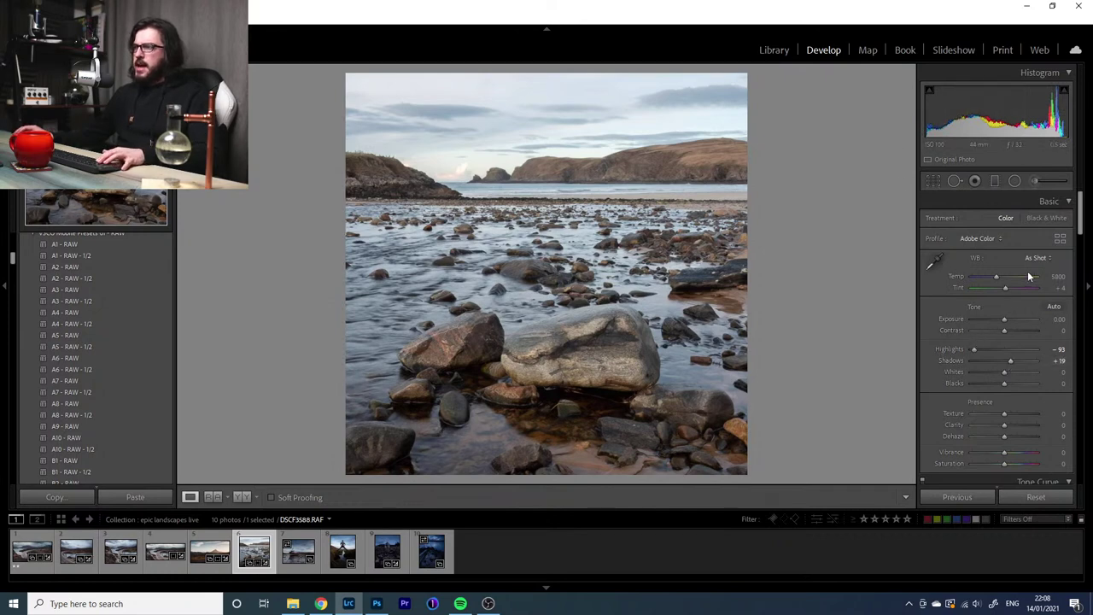
Set white balance to 6035 Temp and +5 Tint, then compare before and after
left_click_drag(999, 276, 1000, 278)
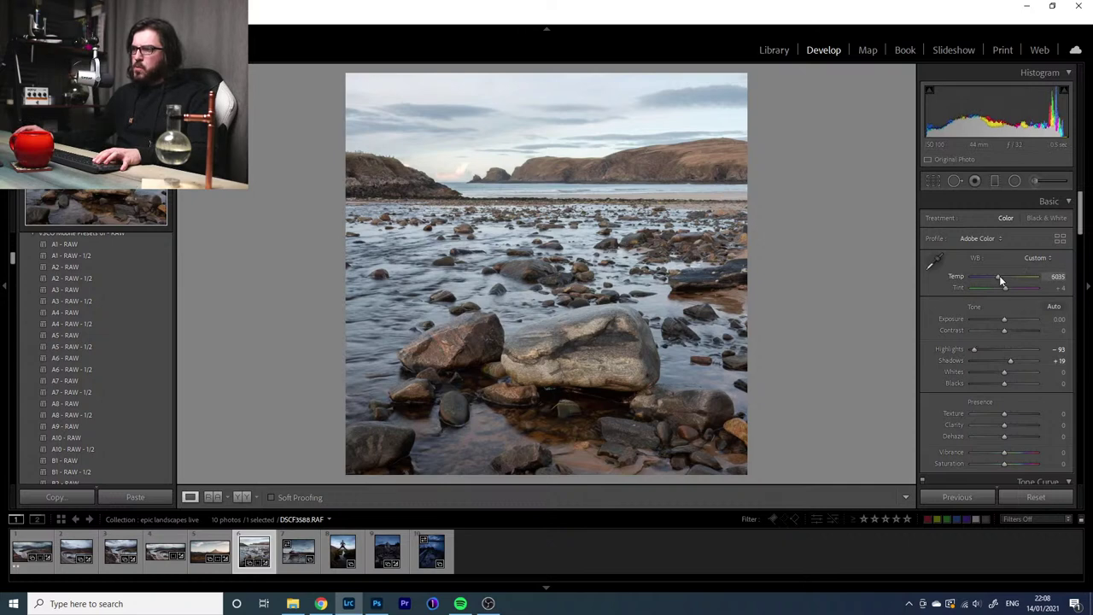
left_click_drag(1003, 288, 1003, 289)
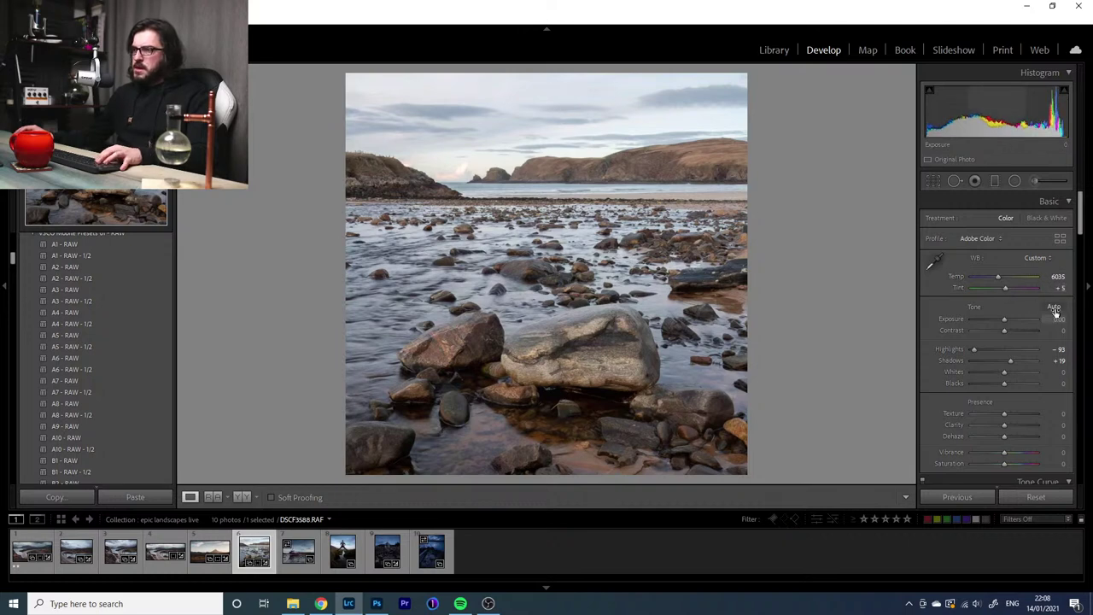
key("backslash")
key("backslash")
key("backslash")
key("backslash")
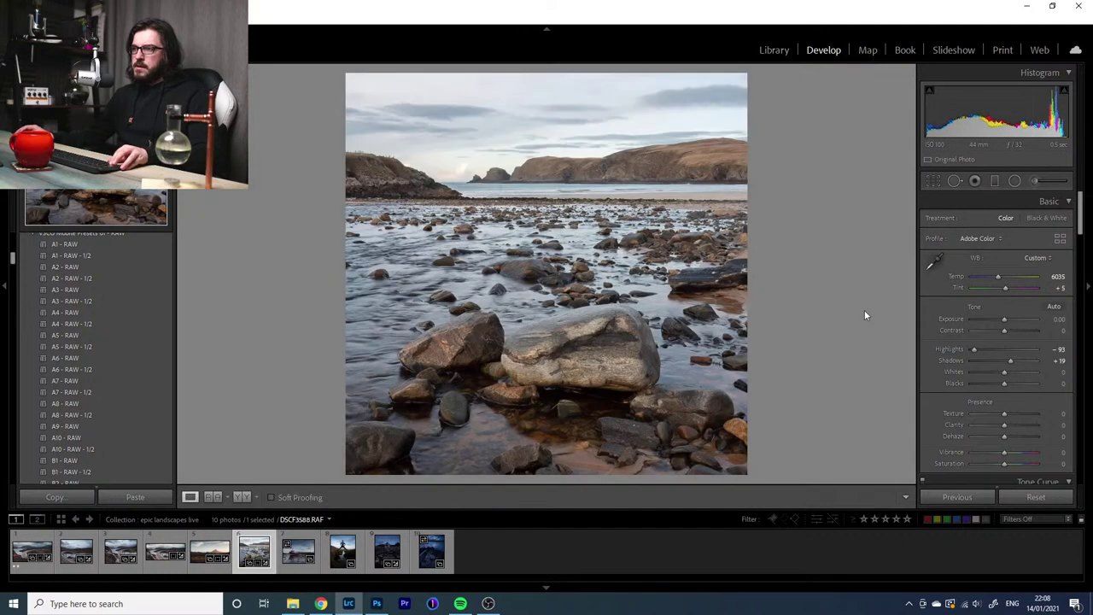
key("backslash")
key("backslash")
key("backslash")
key("backslash")
key("backslash")
key("backslash")
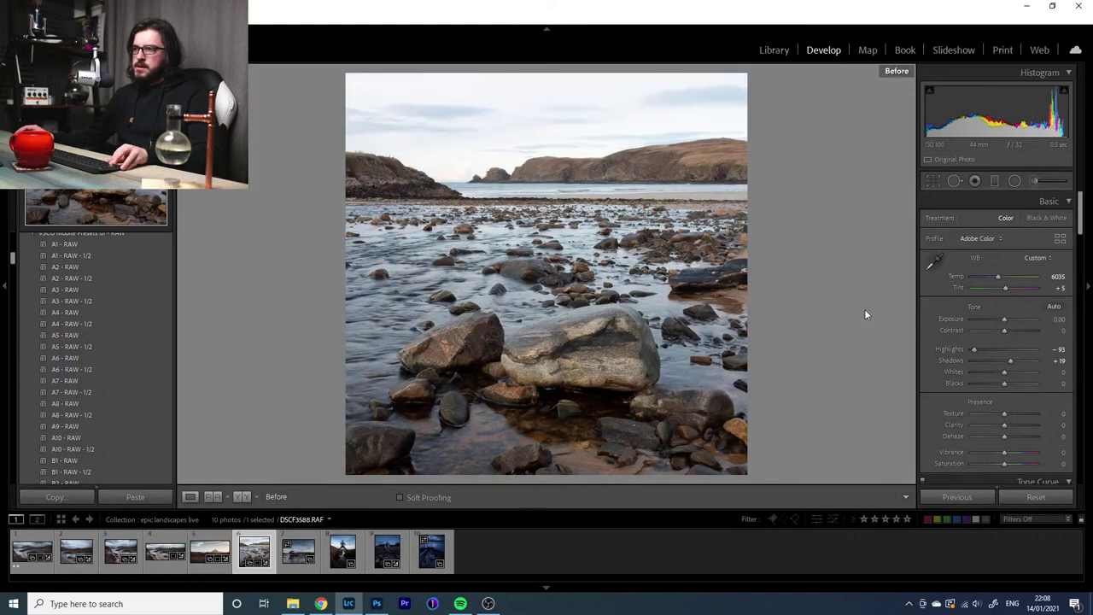
key("backslash")
key("backslash")
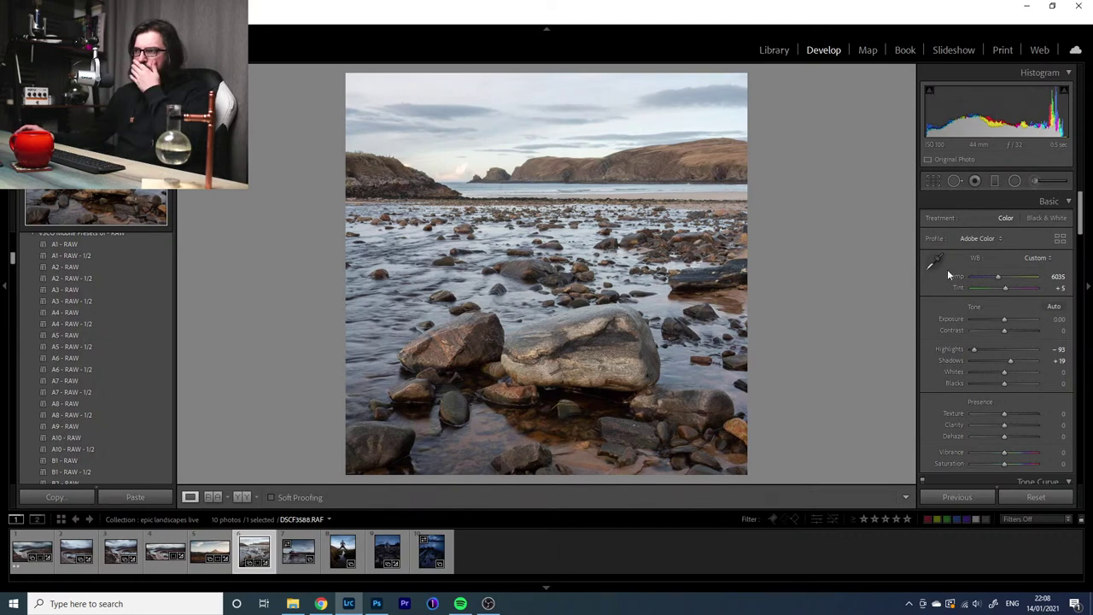
Darken the sky with a graduated filter from the top and add contrast to it
left_click(995, 181)
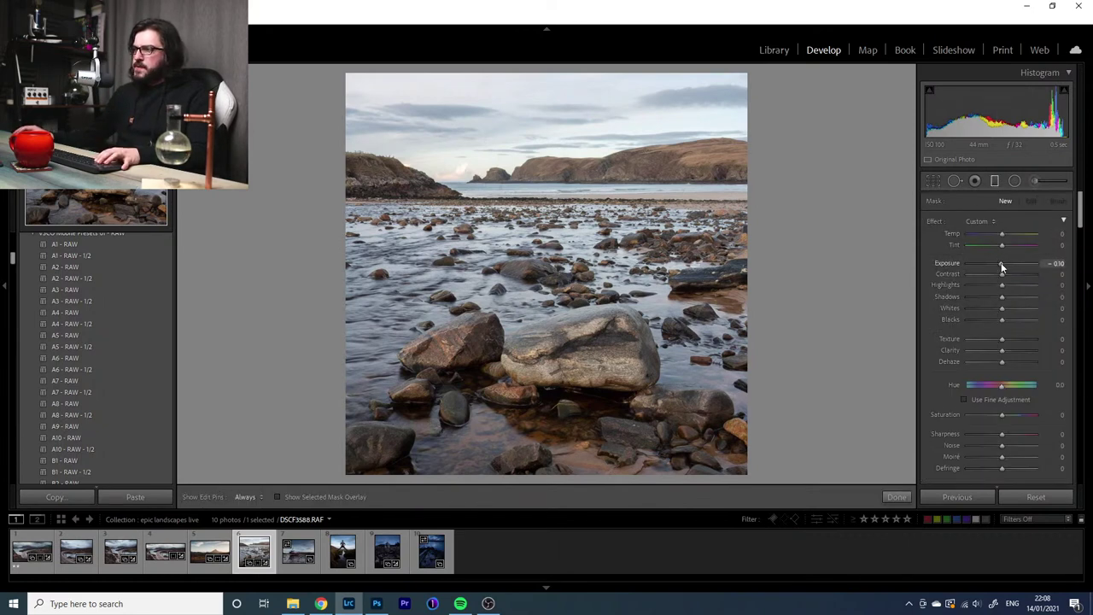
left_click_drag(546, 74, 795, 170)
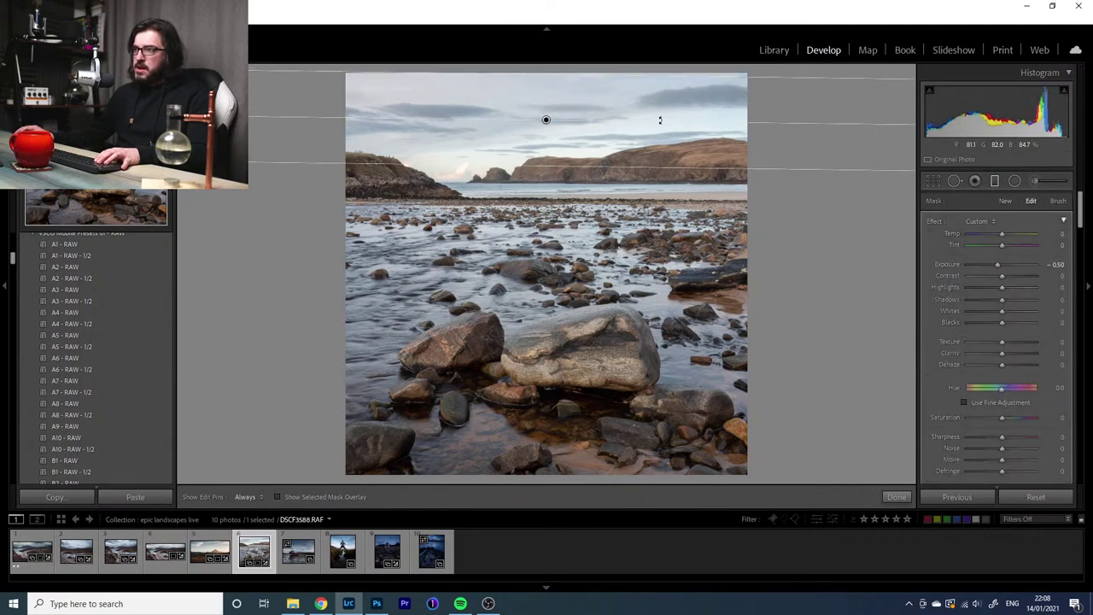
left_click_drag(1001, 276, 1006, 277)
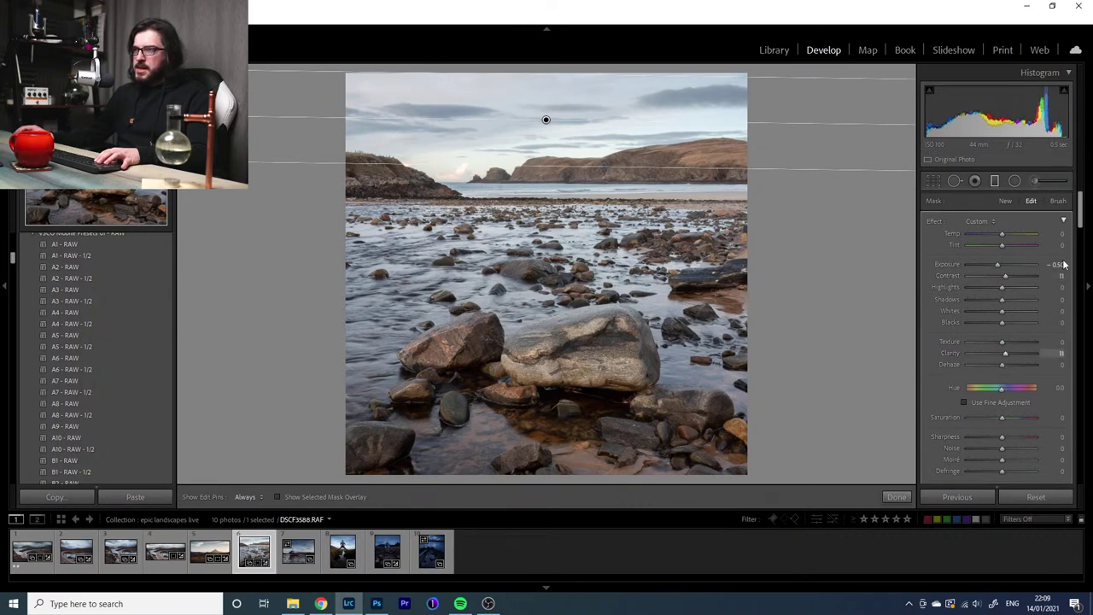
Add a second graduated filter darkening the bottom foreground, levelled with a longer upward transition
left_click(1005, 205)
left_click_drag(541, 440, 540, 393)
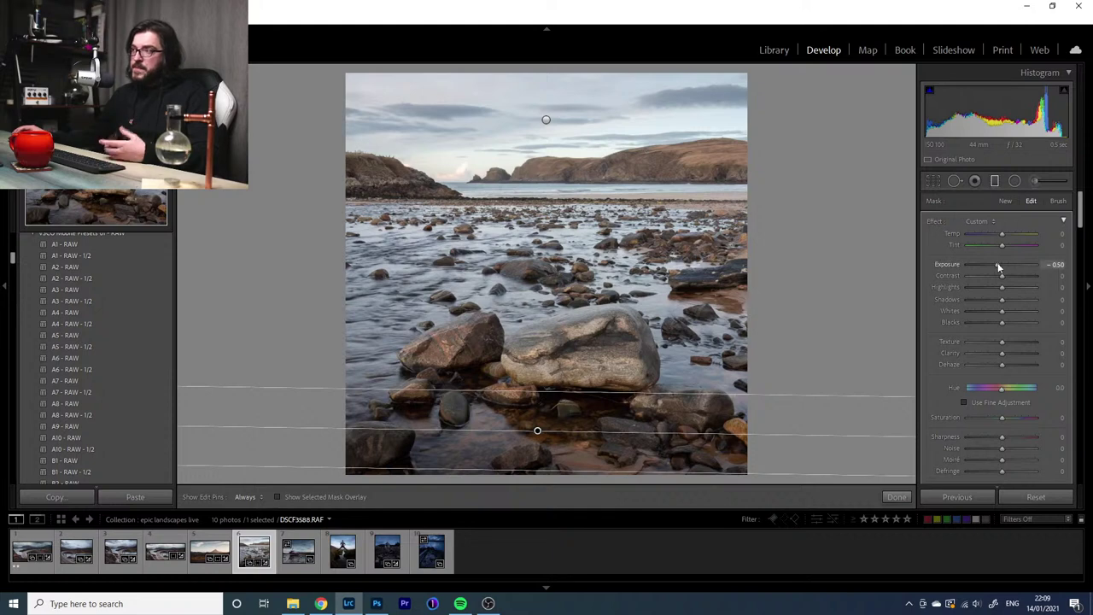
left_click_drag(996, 263, 993, 264)
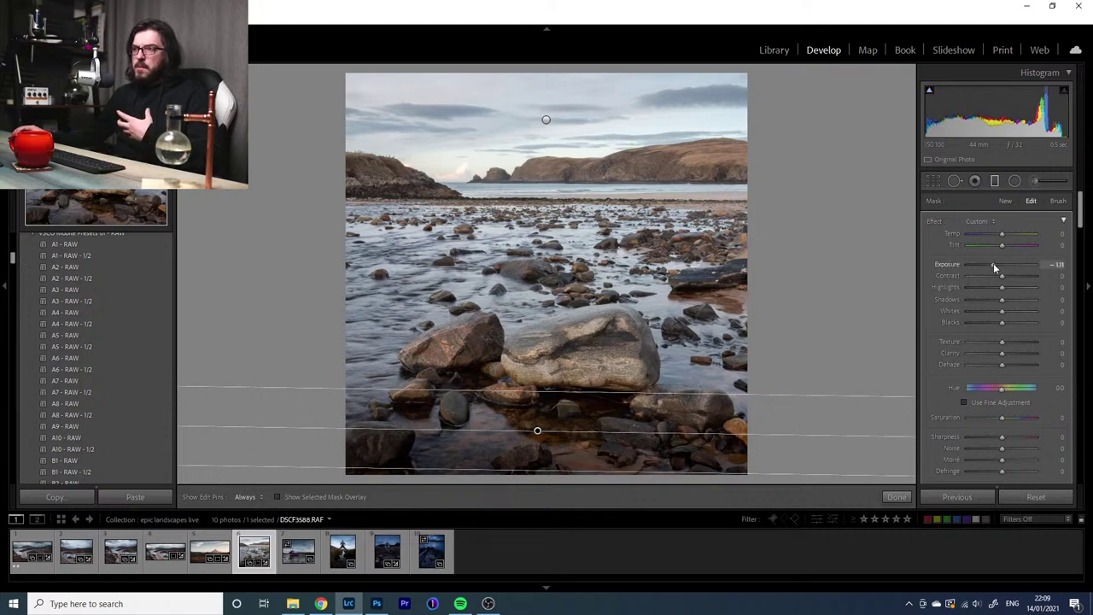
left_click_drag(749, 432, 748, 426)
left_click_drag(692, 390, 703, 357)
left_click(996, 181)
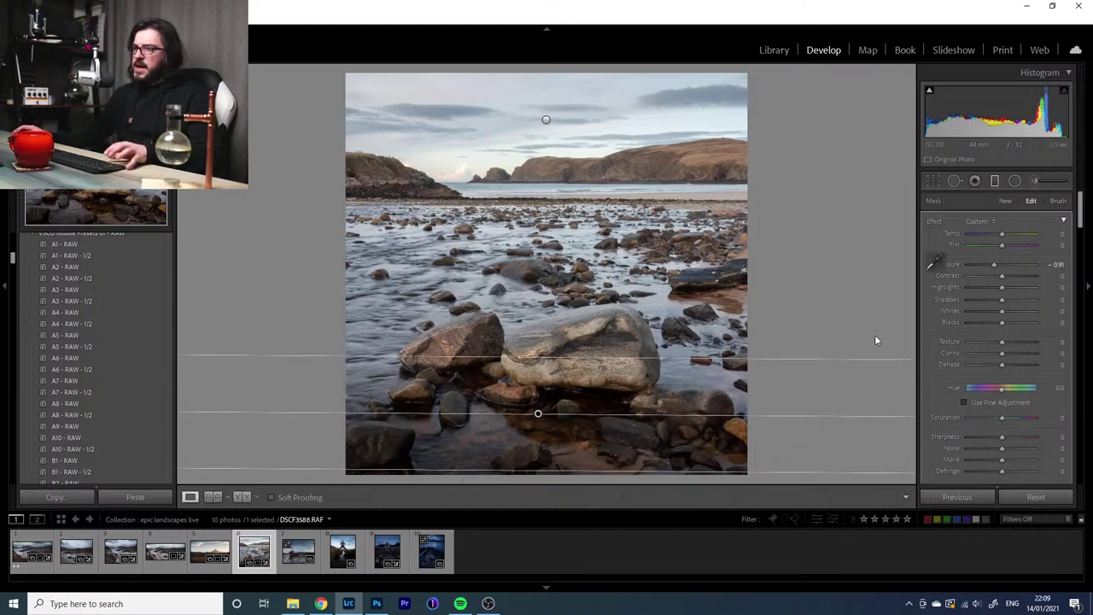
Compare with the original, then set a +0.37 exposure brush and toggle edit pins to check it
key("backslash")
key("backslash")
key("backslash")
key("backslash")
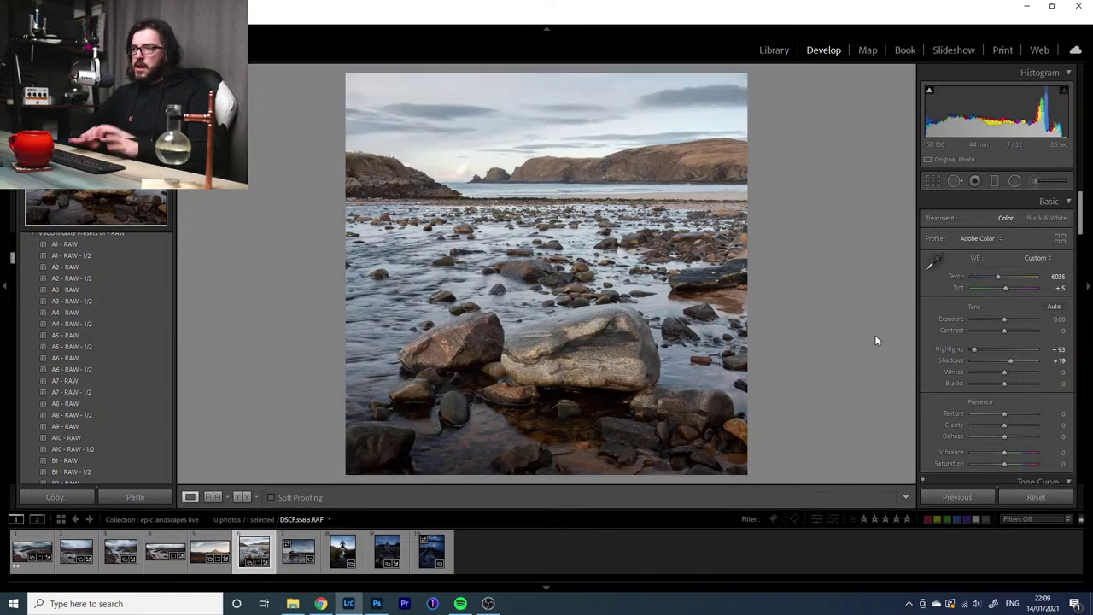
left_click(1034, 181)
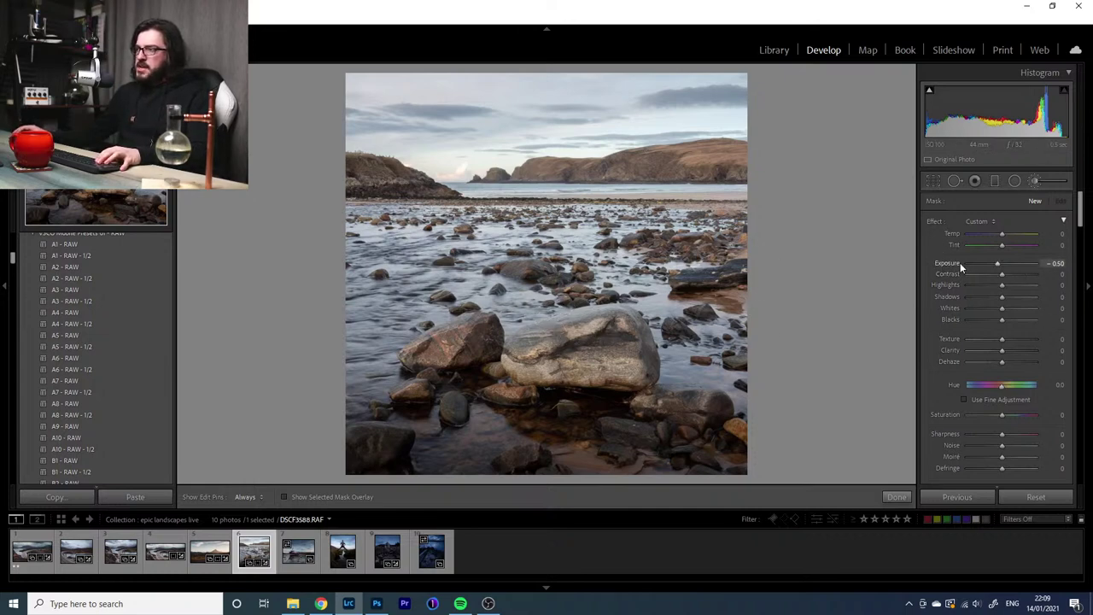
left_click_drag(997, 263, 1005, 262)
key("h")
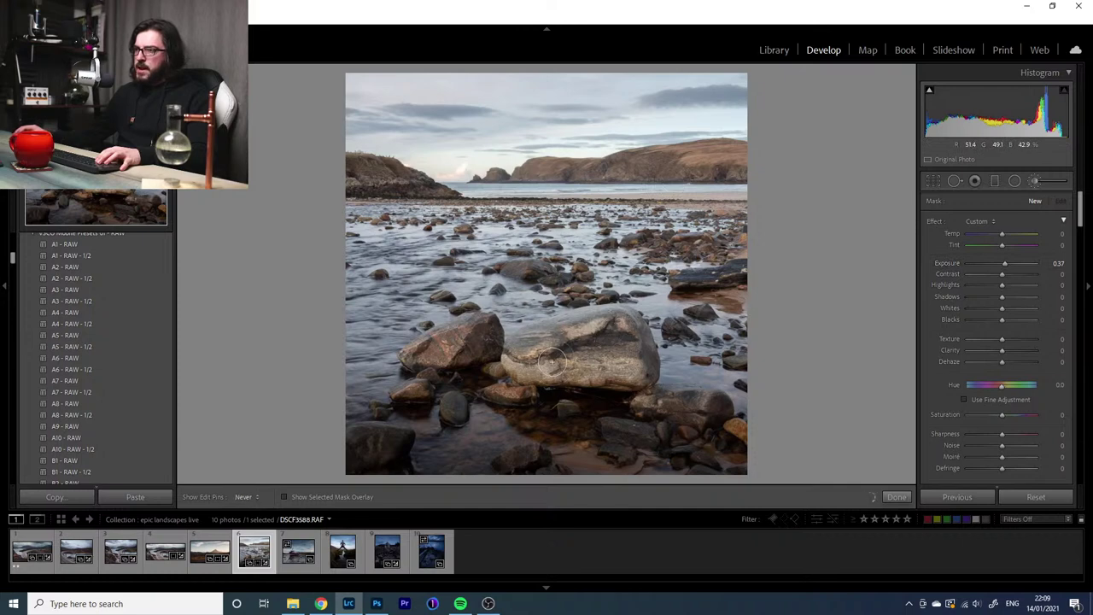
key("h")
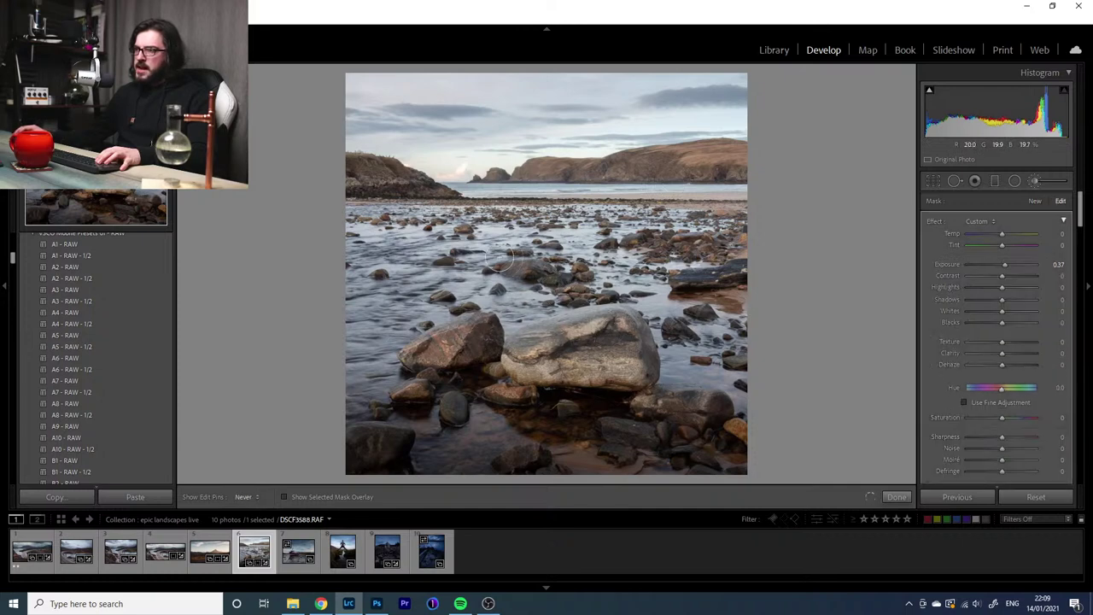
key("h")
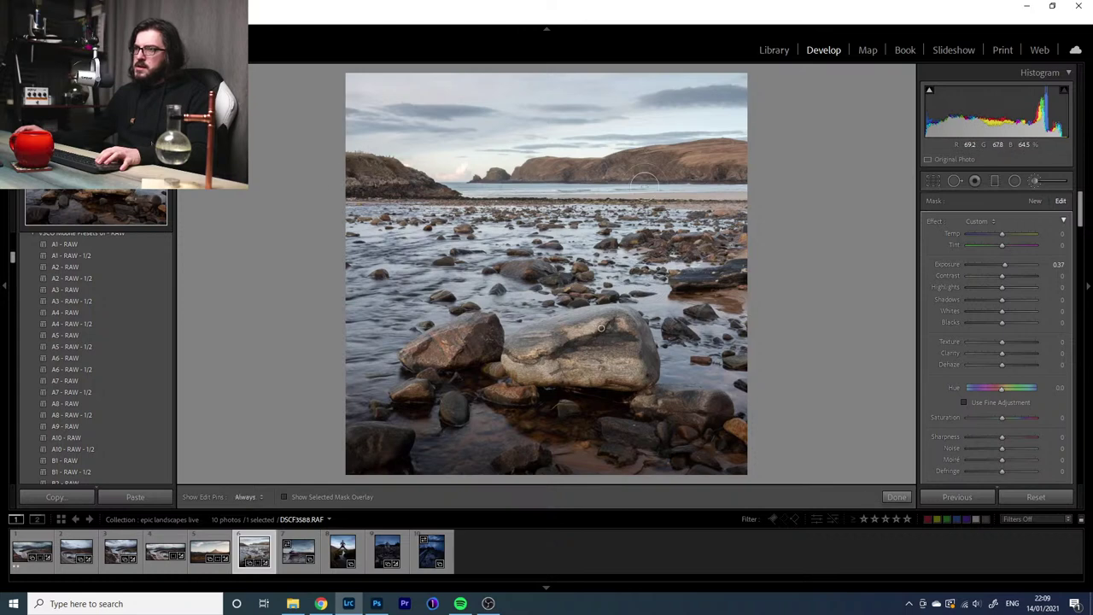
Close the brush, then set HSL Hue Yellow to -18 and Orange to -8
key("h")
left_click(1033, 180)
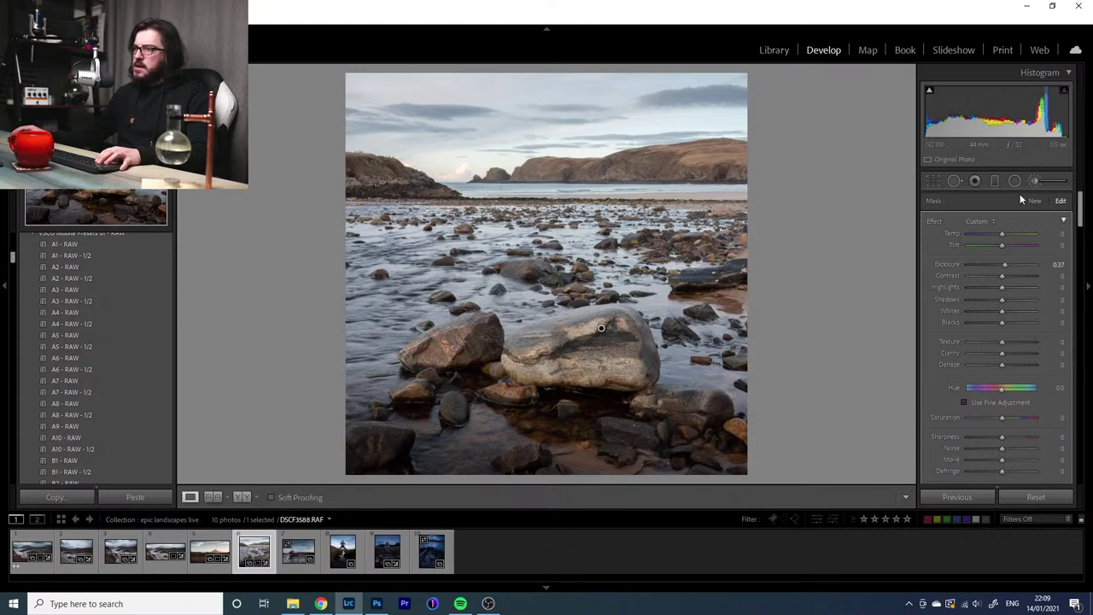
scroll(1007, 362, "down", 8)
scroll(1057, 362, "down", 3)
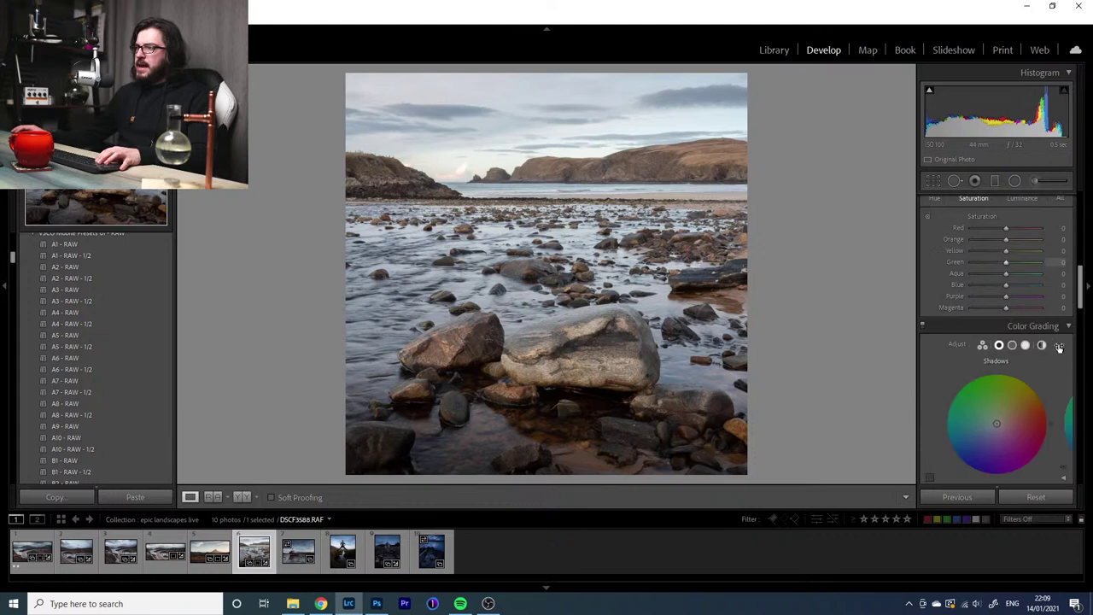
left_click(934, 198)
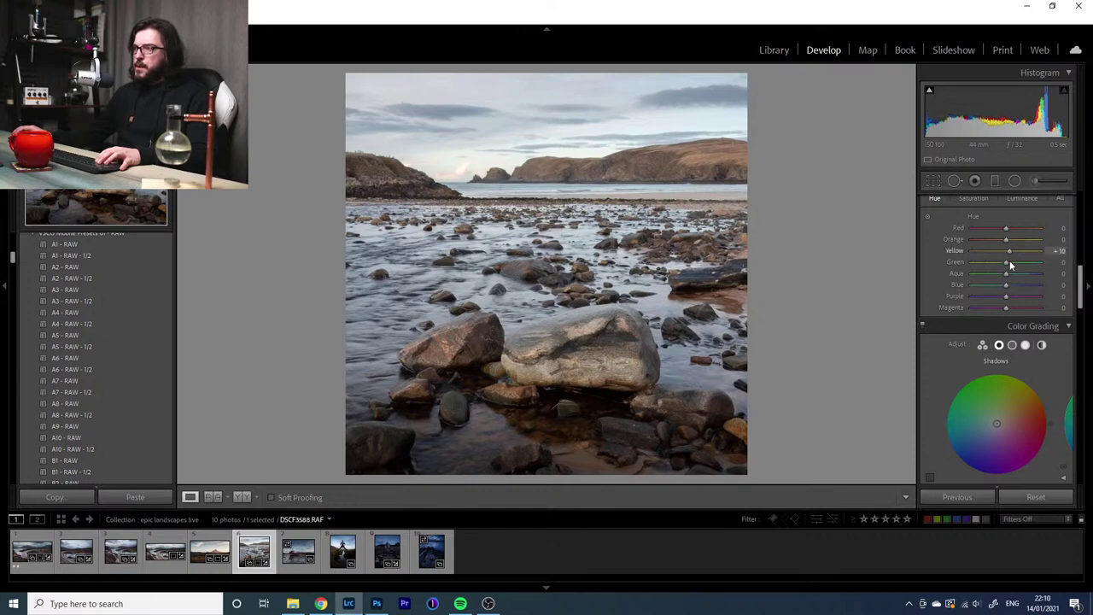
left_click_drag(1009, 264, 1001, 267)
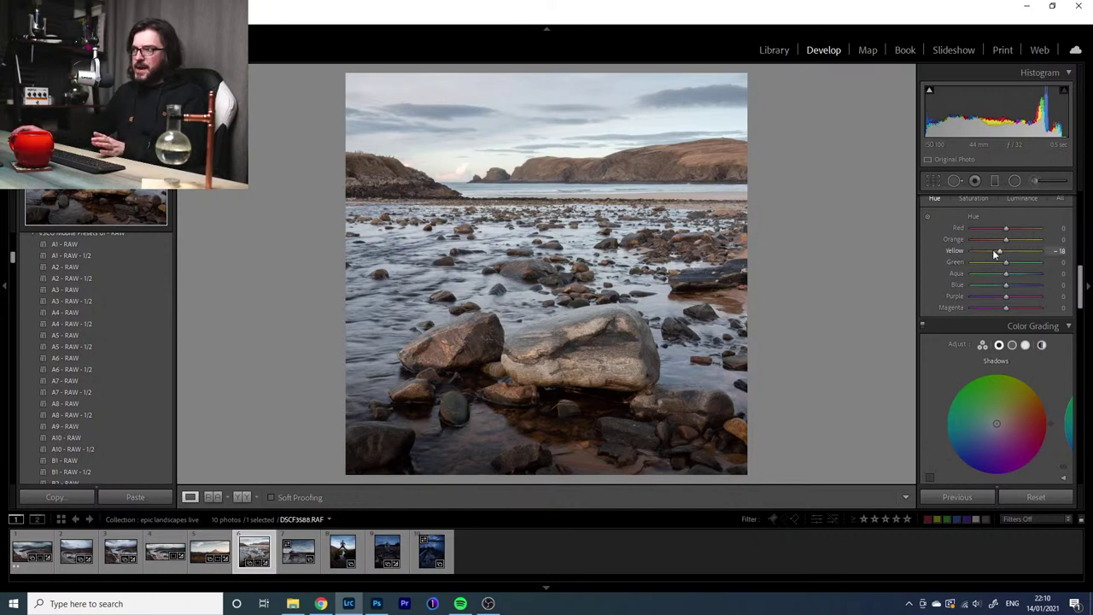
mouse_move(1007, 239)
left_mouse_down()
mouse_move(998, 245)
mouse_move(1007, 245)
left_mouse_up()
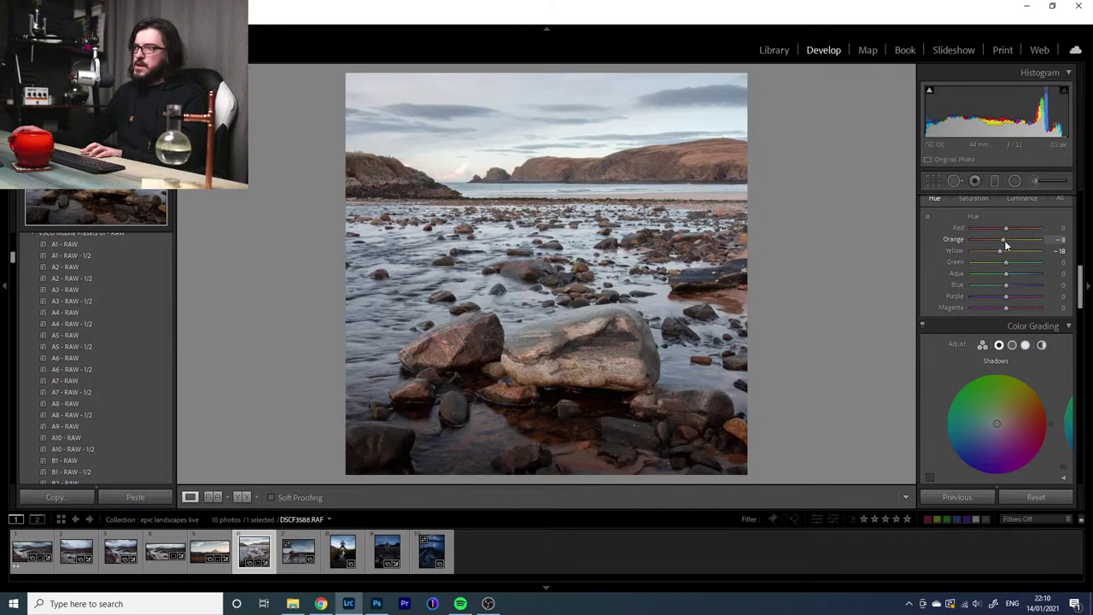
Set Luminance Orange to +12, Yellow to +10 and Blue to -20
left_click(1021, 197)
mouse_move(1006, 240)
left_mouse_down()
mouse_move(1029, 245)
mouse_move(1010, 243)
left_mouse_up()
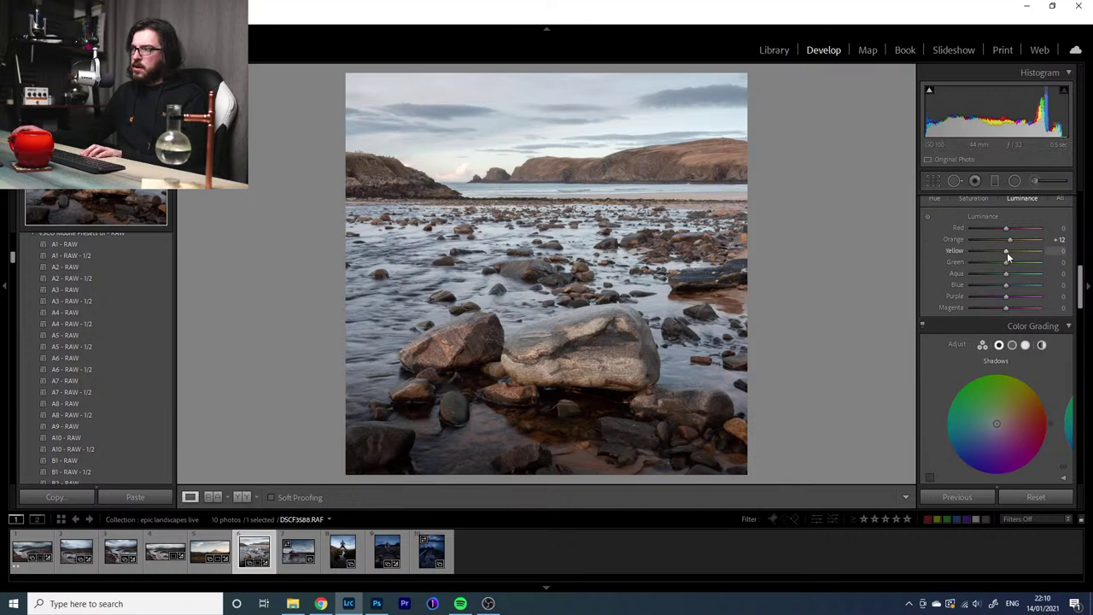
mouse_move(1007, 254)
left_mouse_down()
mouse_move(1028, 254)
mouse_move(996, 268)
left_mouse_up()
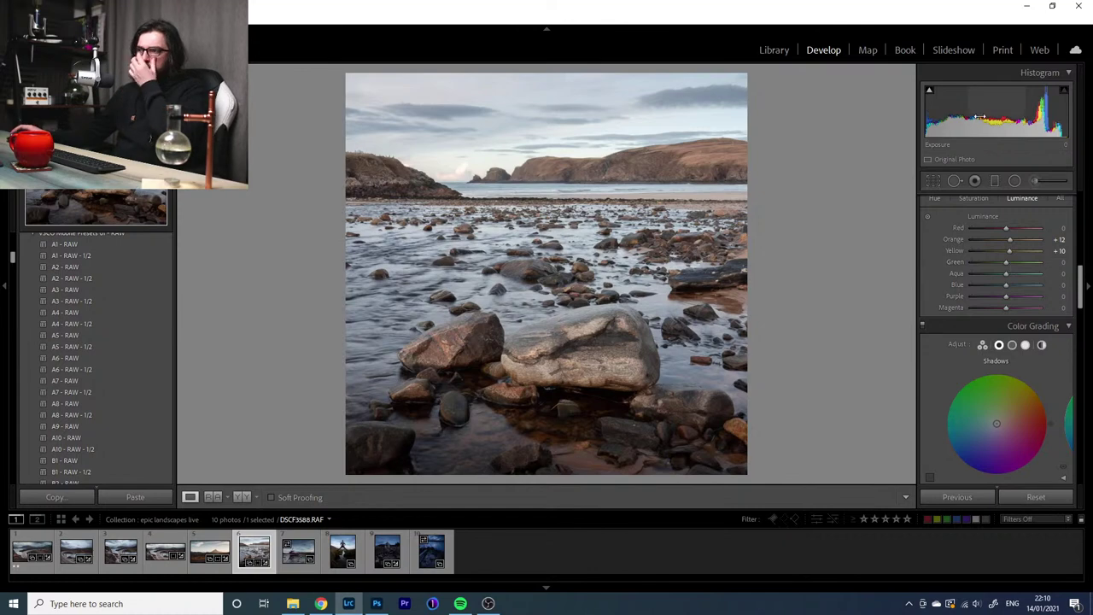
mouse_move(1008, 284)
left_mouse_down()
mouse_move(986, 285)
mouse_move(1007, 289)
left_mouse_up()
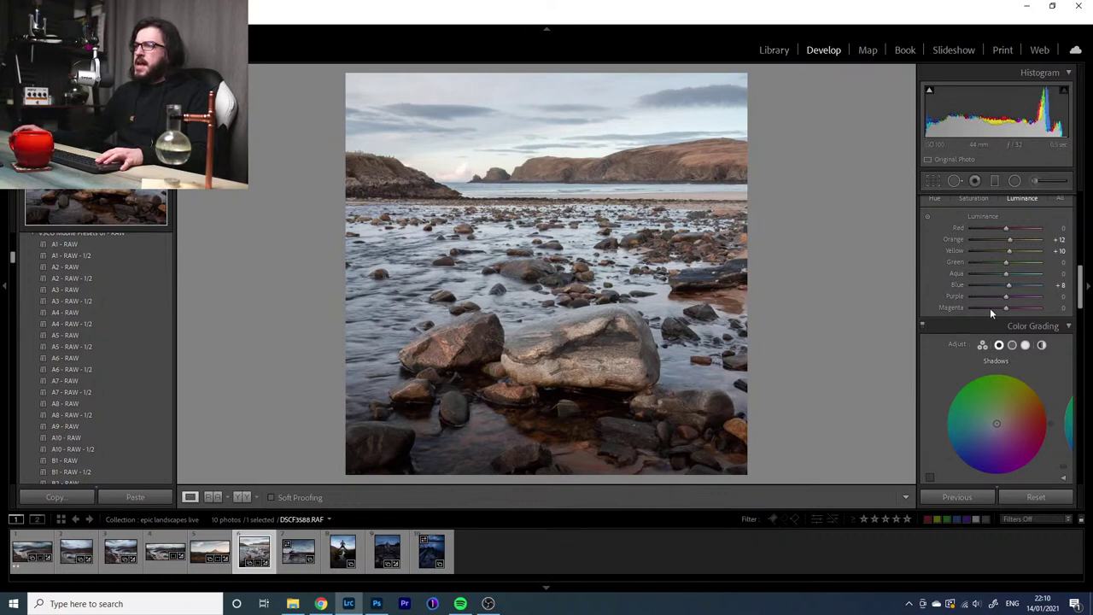
mouse_move(1008, 286)
left_mouse_down()
mouse_move(988, 284)
mouse_move(998, 283)
left_mouse_up()
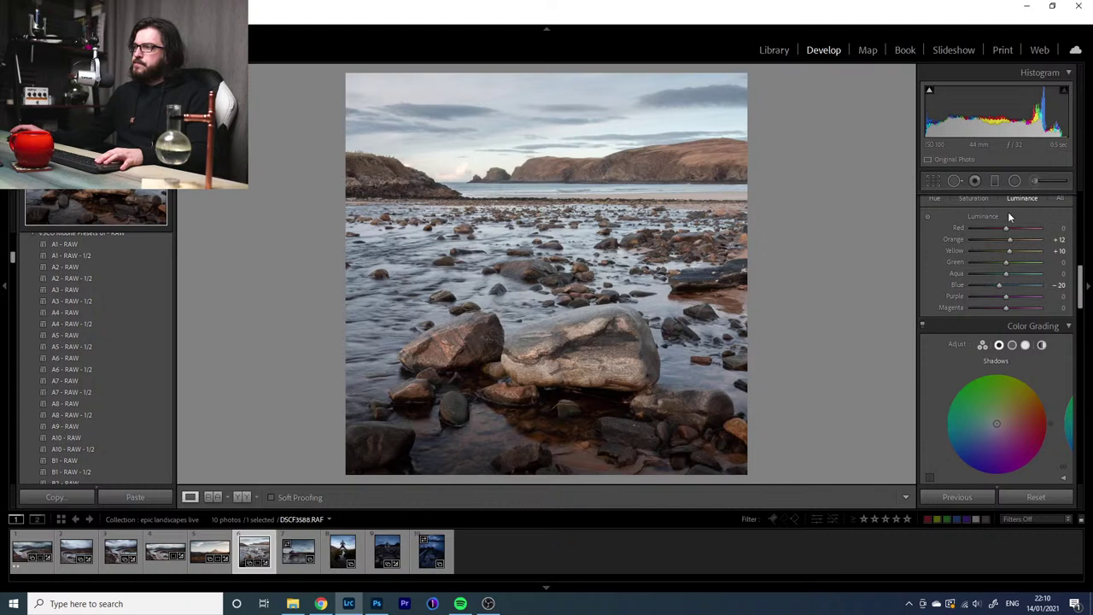
Set Saturation Orange to +12 and Yellow to -23
left_click(973, 198)
mouse_move(1006, 239)
left_mouse_down()
mouse_move(1016, 240)
mouse_move(994, 253)
left_mouse_up()
left_click(1013, 252)
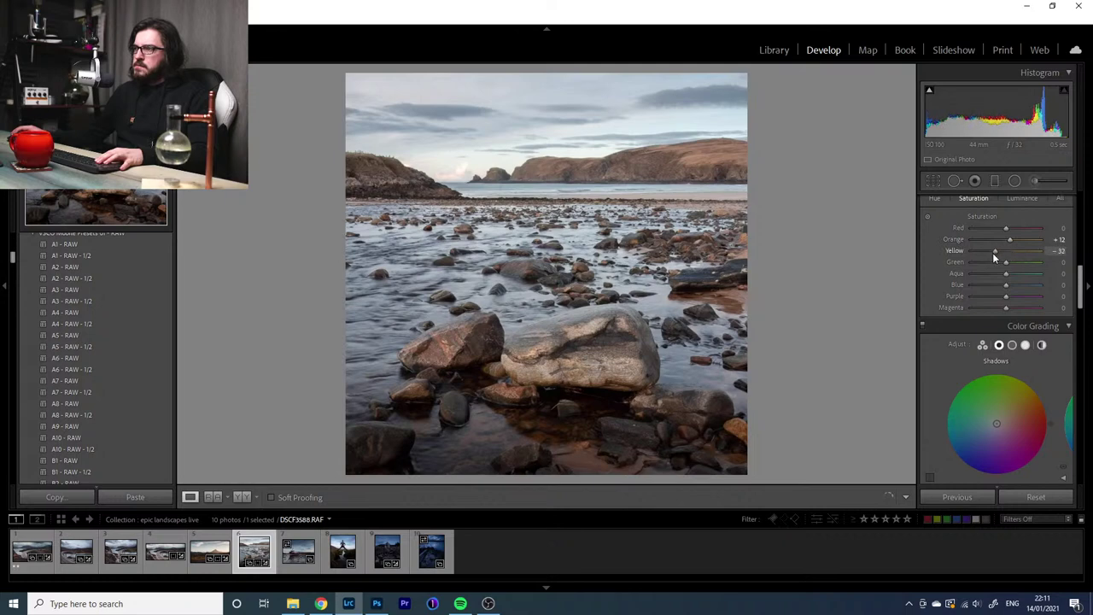
left_click_drag(993, 252, 998, 258)
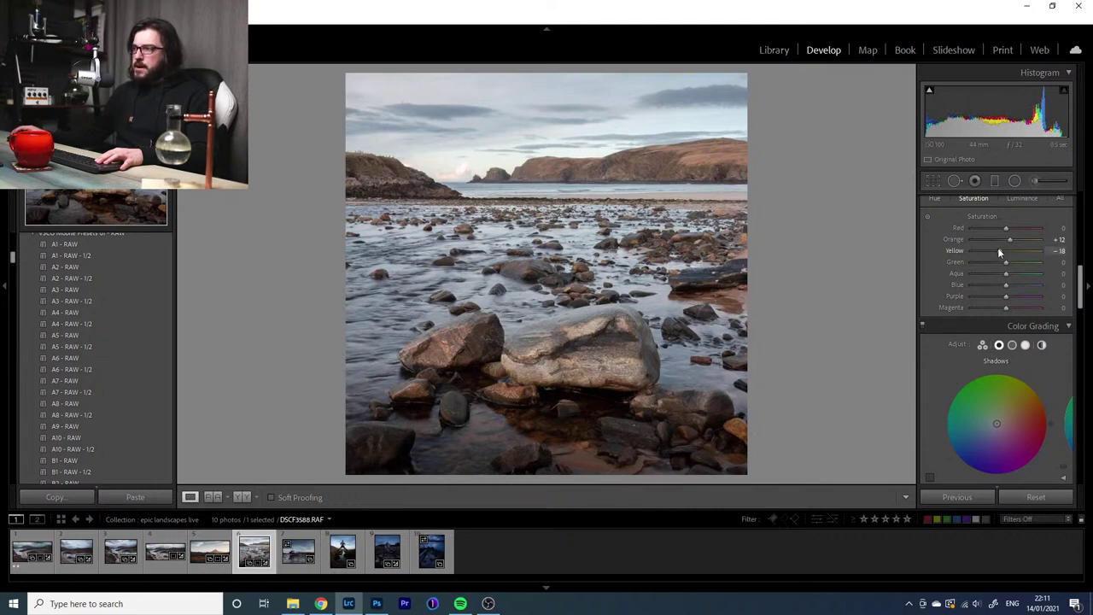
left_click_drag(999, 249, 996, 249)
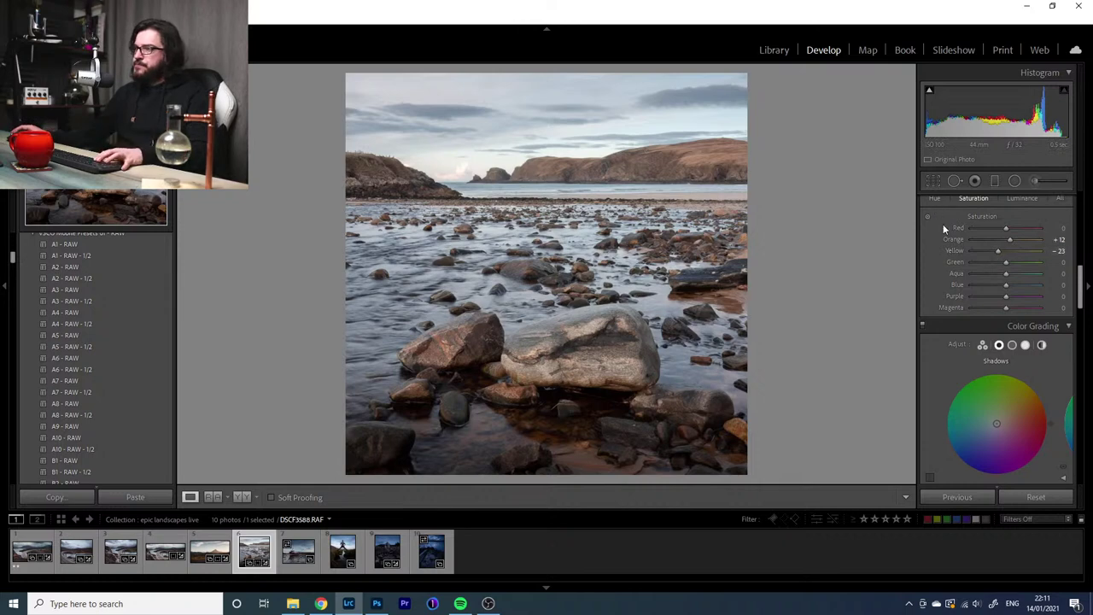
Warm the Color Grading highlights to hue 39, saturation 13
scroll(926, 289, "up", 2)
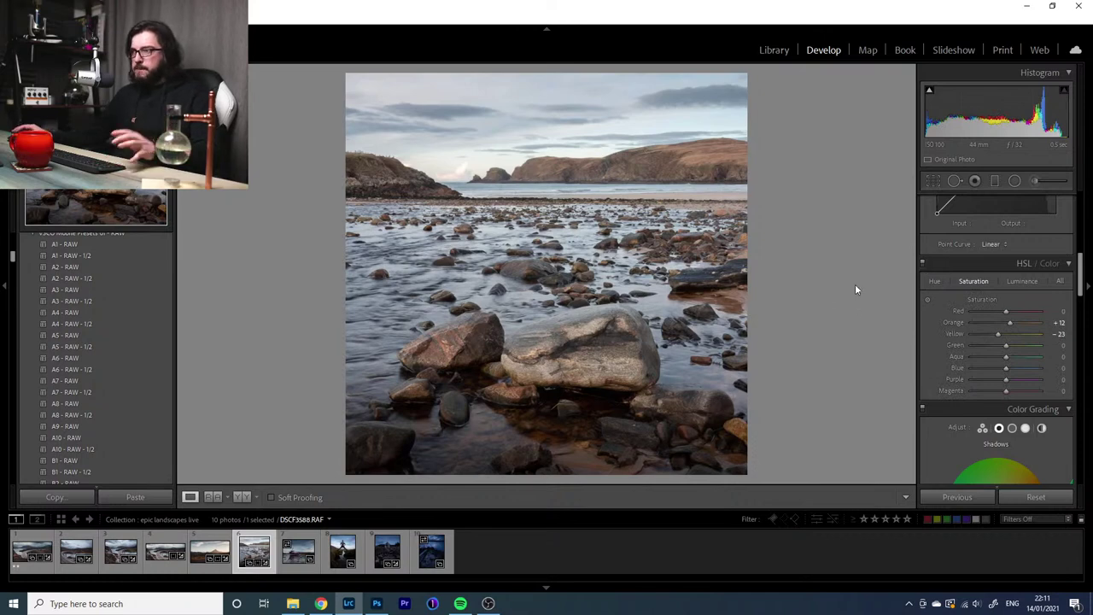
scroll(965, 392, "down", 4)
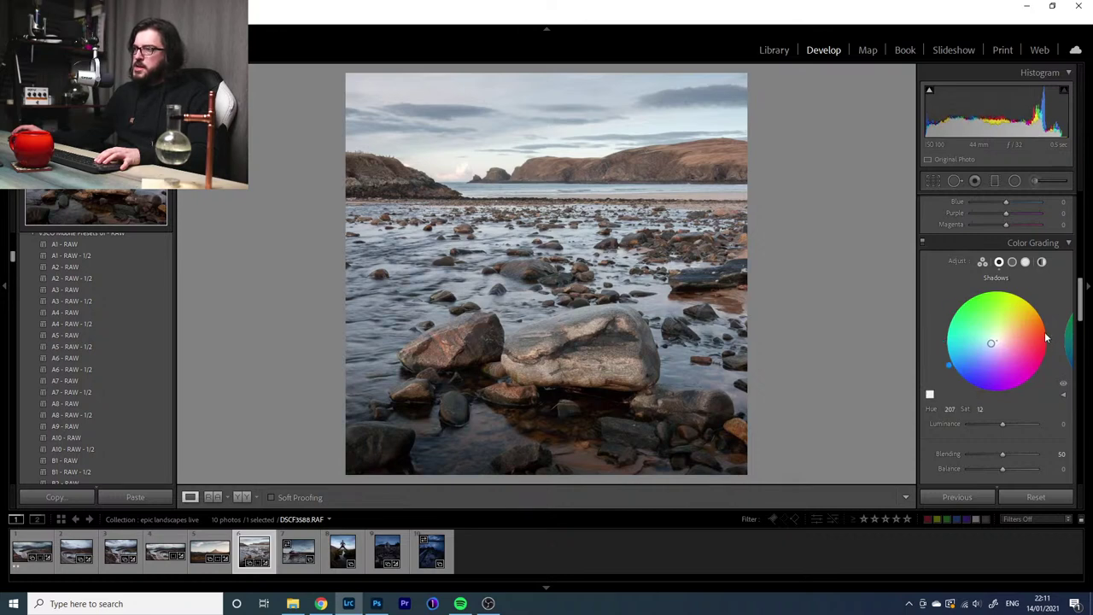
left_click(1026, 261)
left_click_drag(996, 344, 1005, 334)
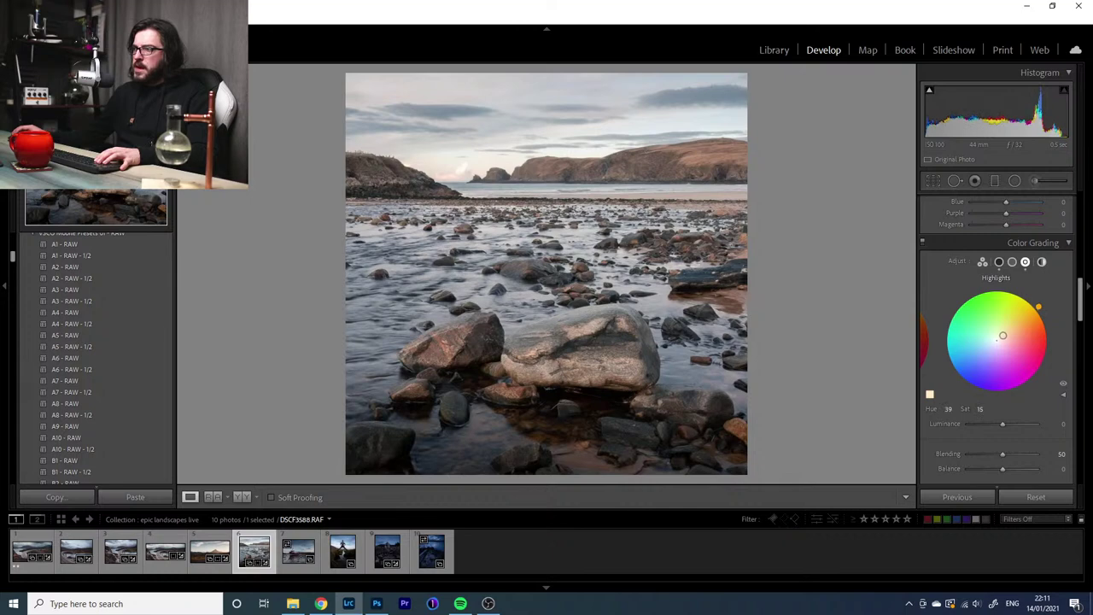
Toggle colour grading off and on twice to compare its effect
left_click(922, 244)
left_click(922, 243)
left_click(922, 243)
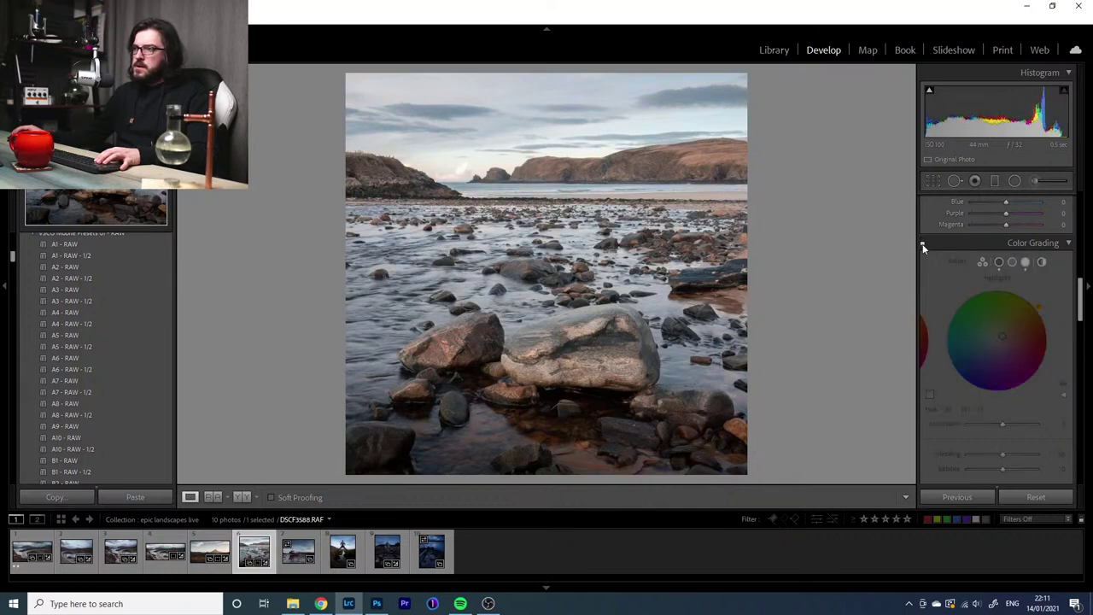
left_click(922, 244)
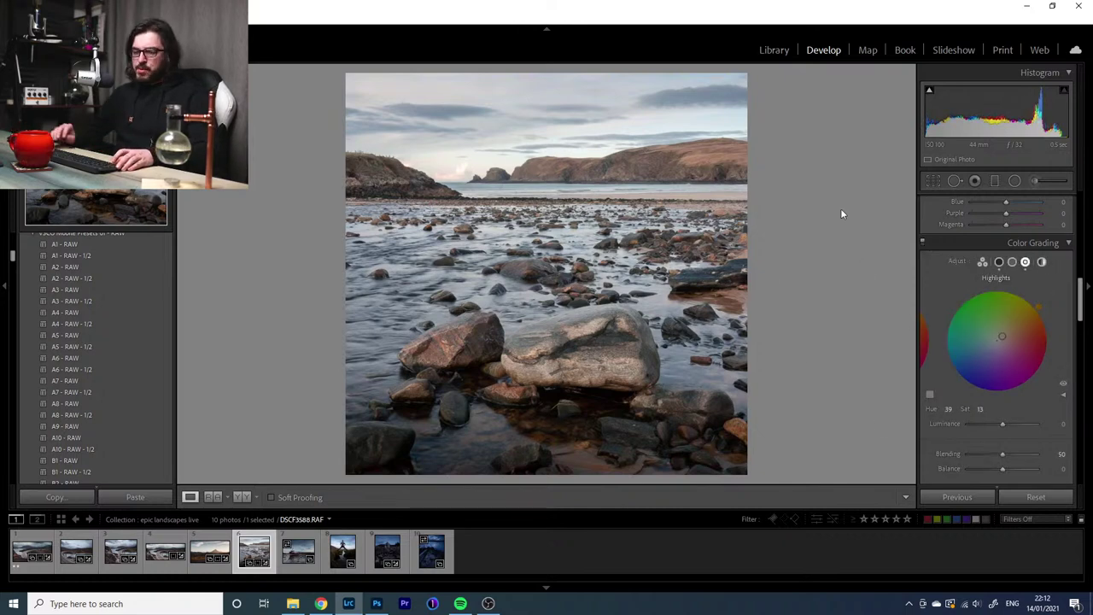
Flip between before and after views to compare the edited photo with the original
key("backslash")
key("backslash")
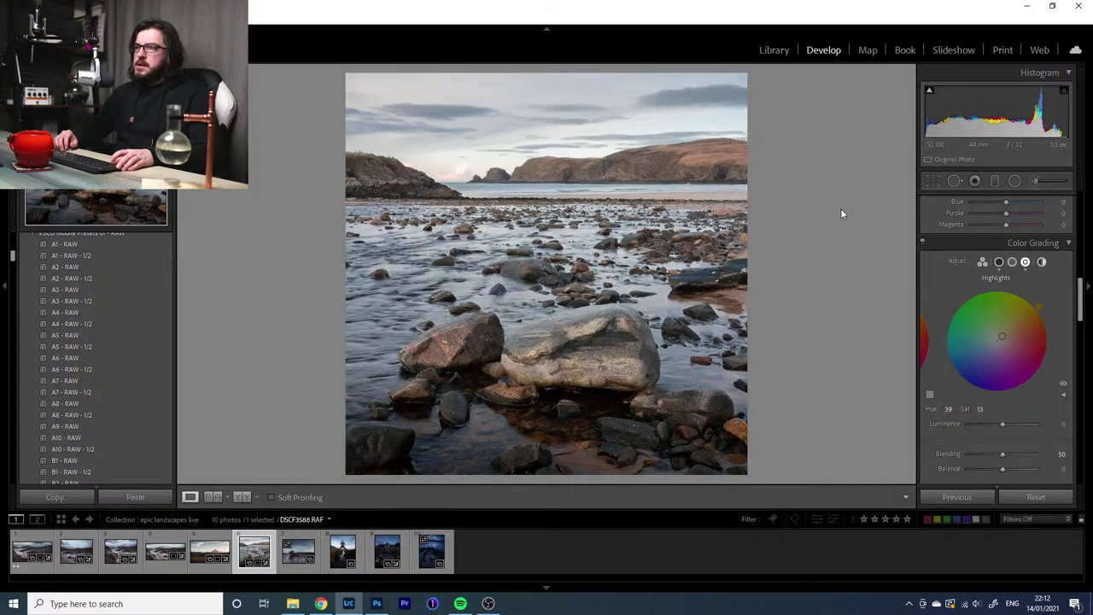
key("backslash")
key("backslash")
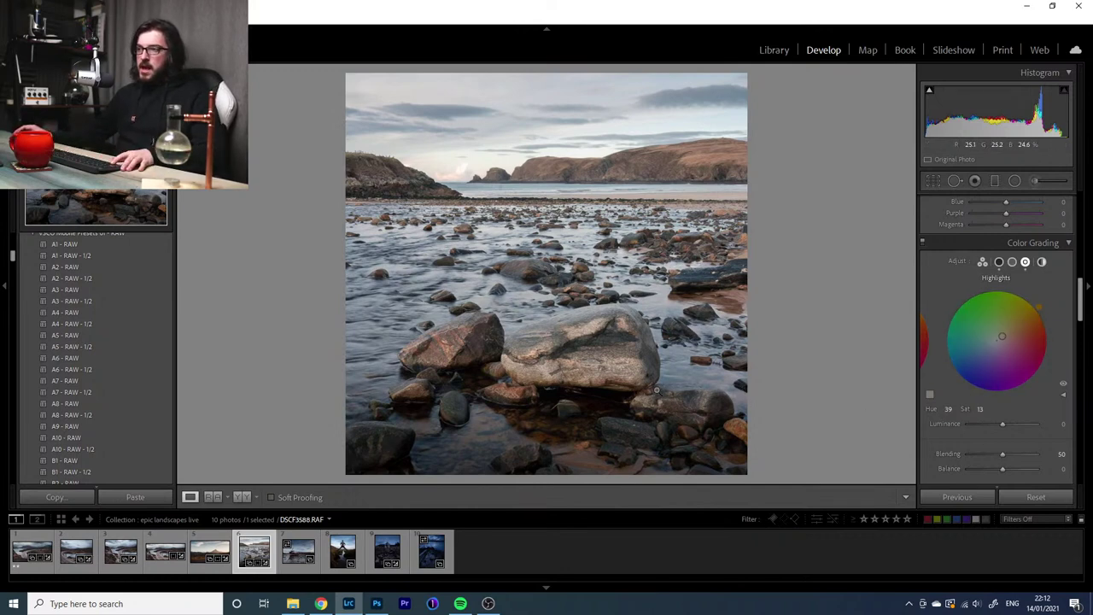
key("backslash")
key("backslash")
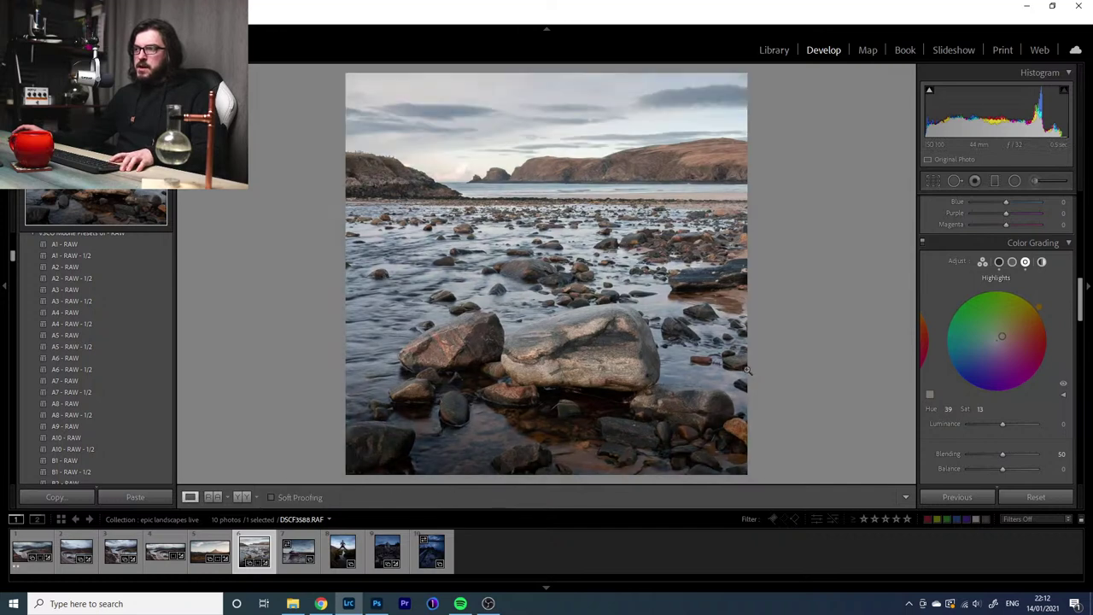
Create a virtual copy of the photo from the filmstrip thumbnail's context menu
right_click(244, 553)
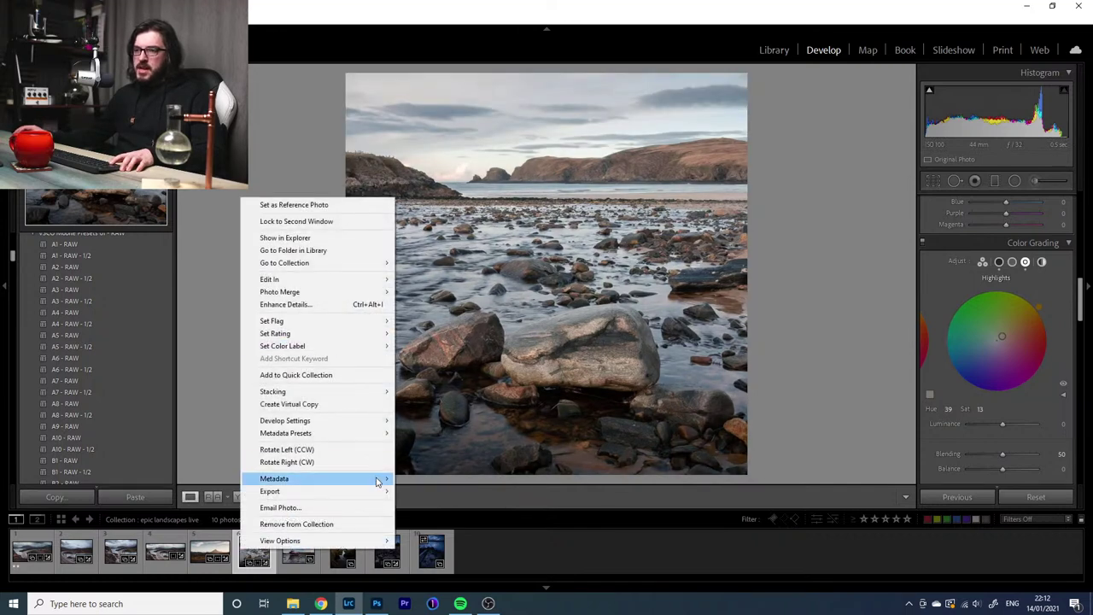
mouse_move(377, 483)
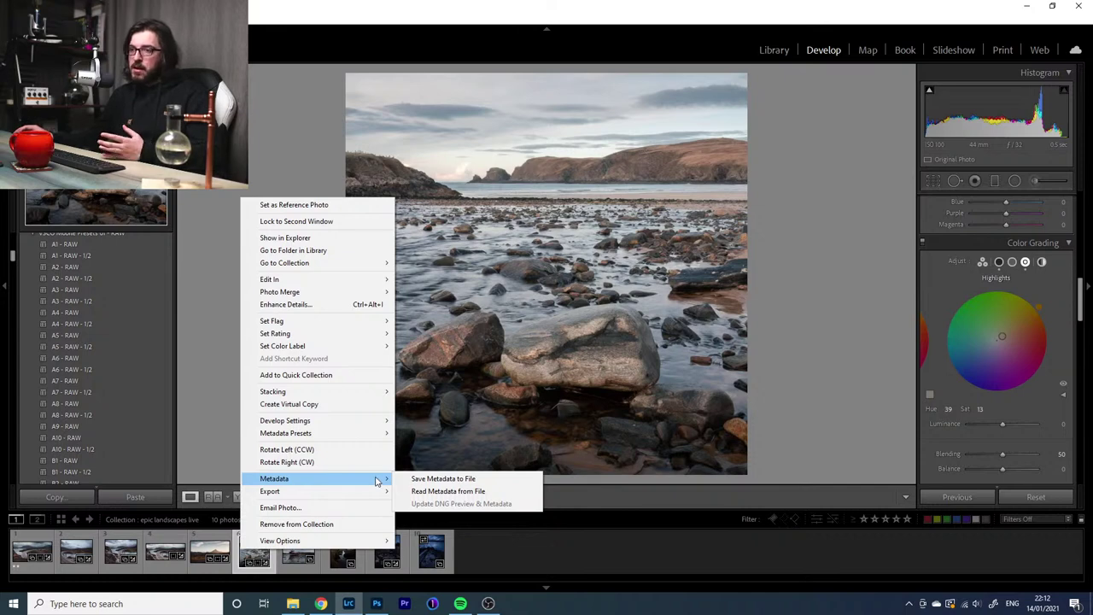
mouse_move(342, 420)
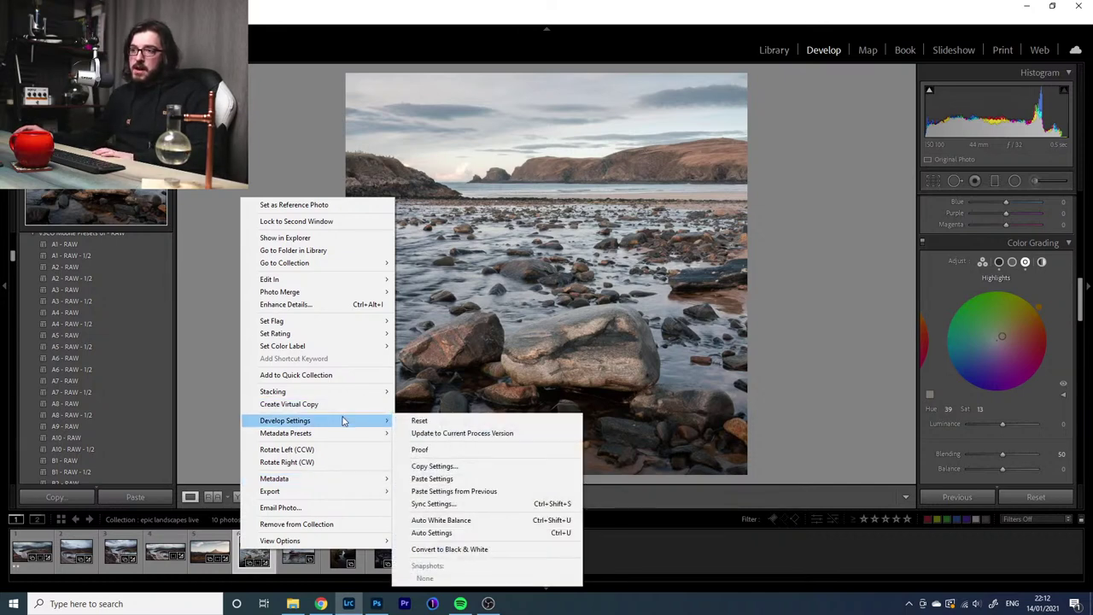
mouse_move(325, 294)
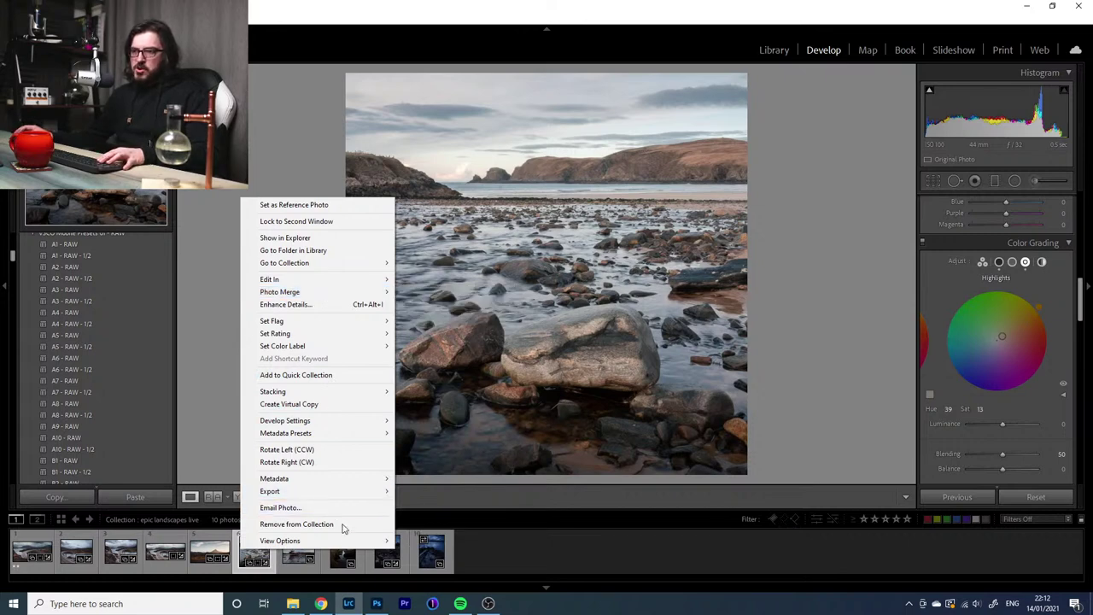
left_click(361, 403)
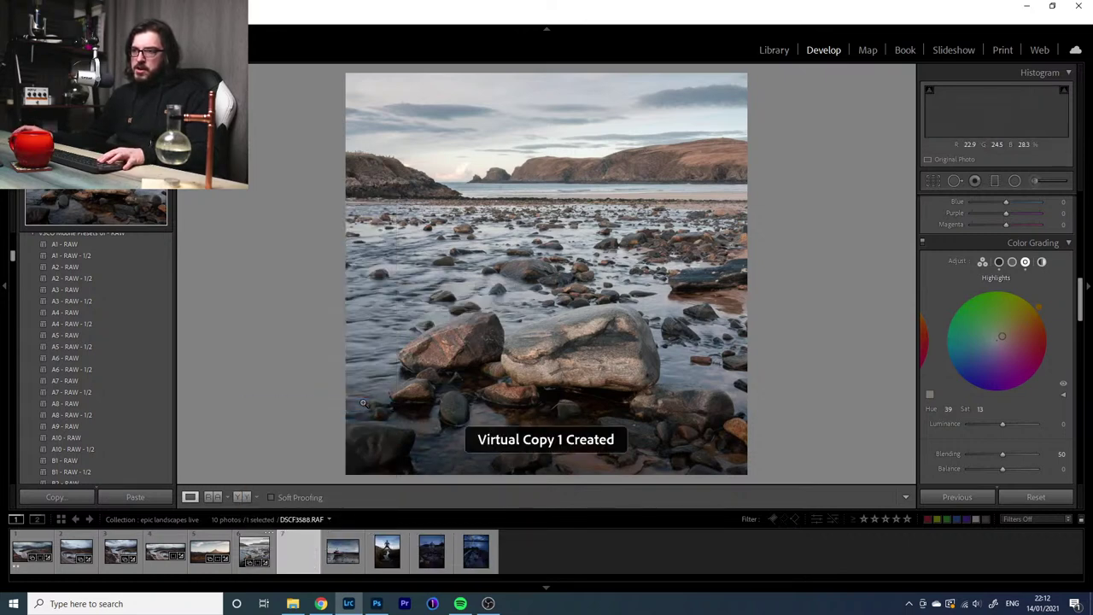
Reset all edits on the virtual copy, then flip between it and the square-cropped original
right_click(252, 553)
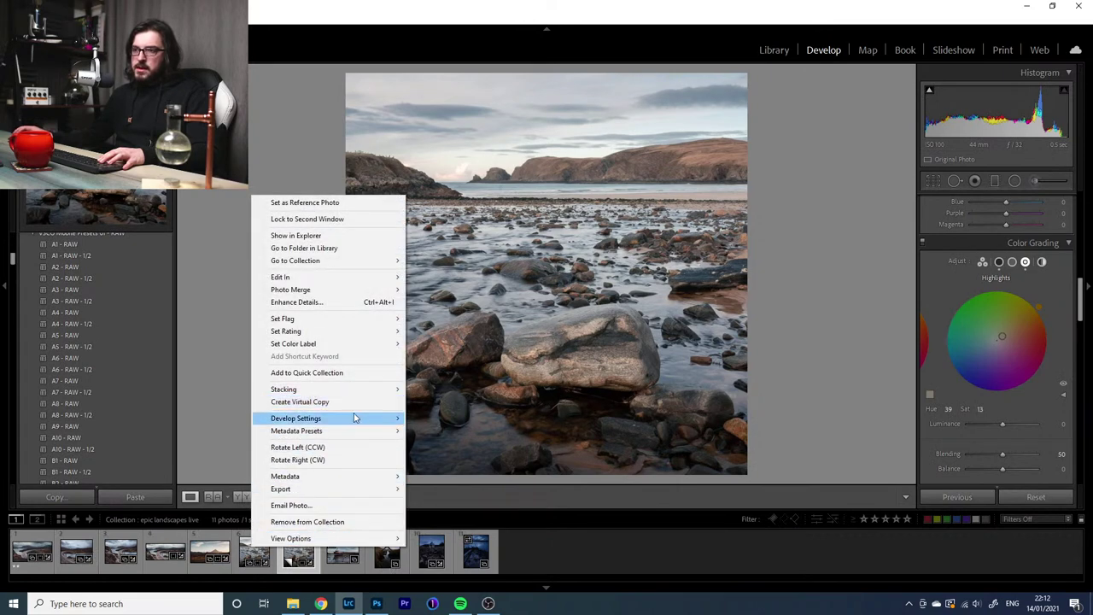
left_click(423, 417)
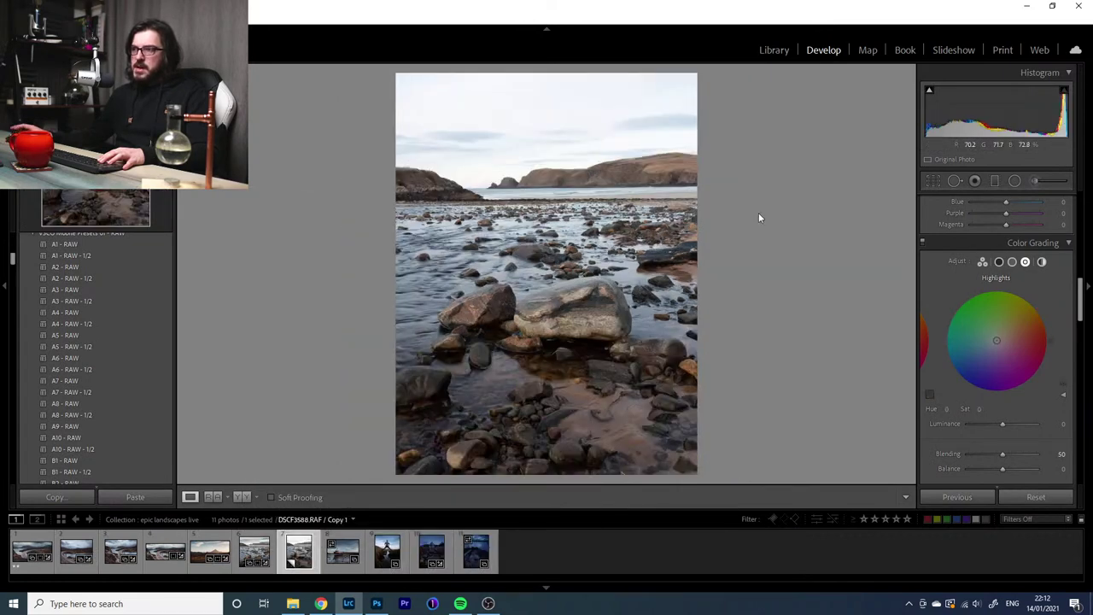
key("Right")
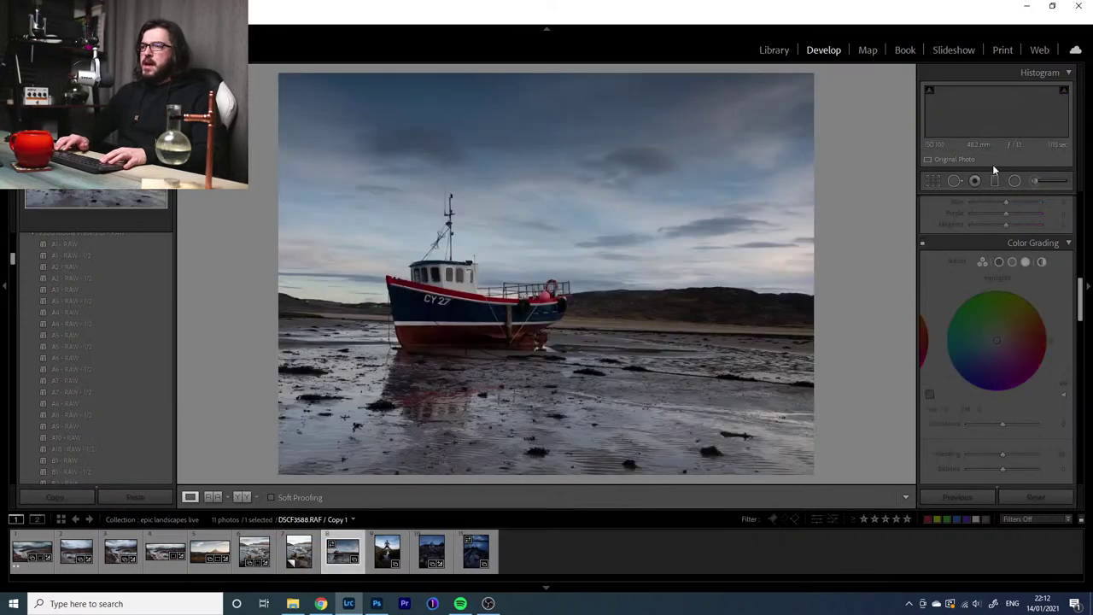
key("Left")
key("Left")
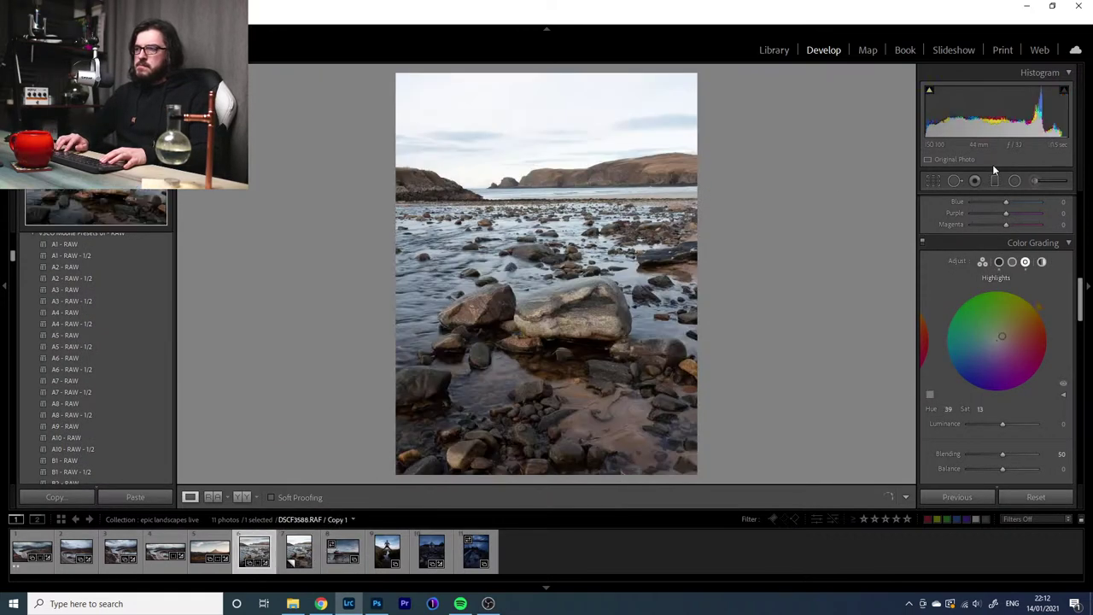
key("Right")
key("Left")
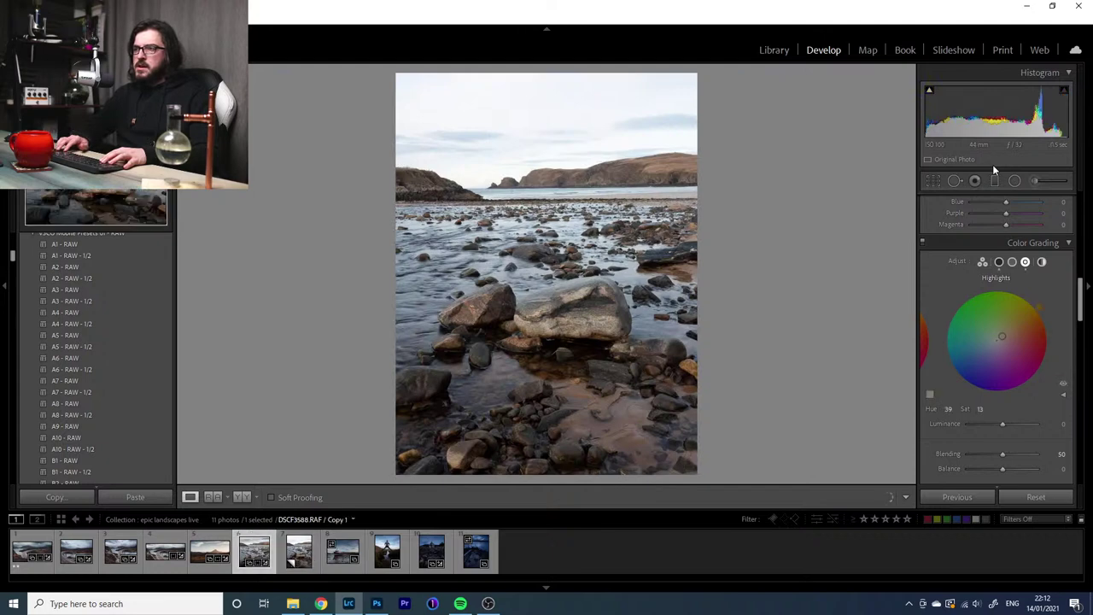
key("Right")
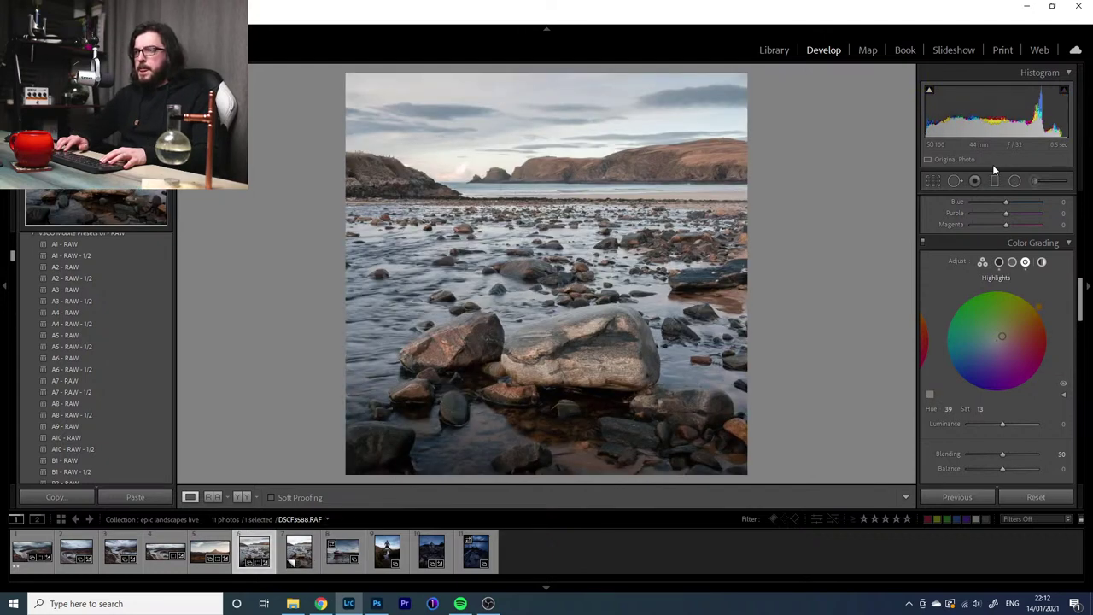
key("Left")
key("Right")
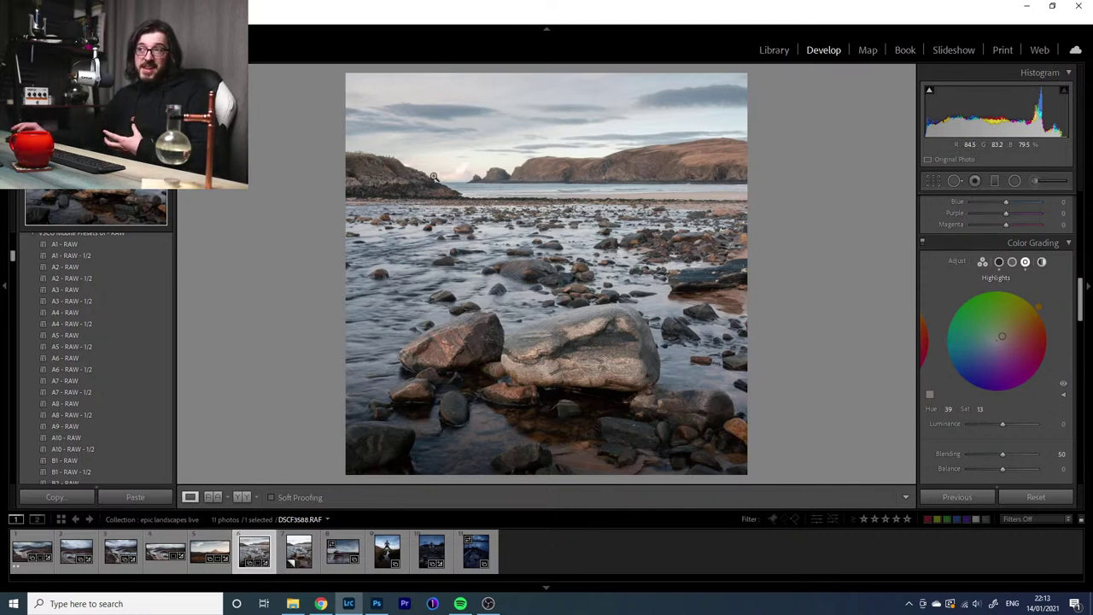
key("Right")
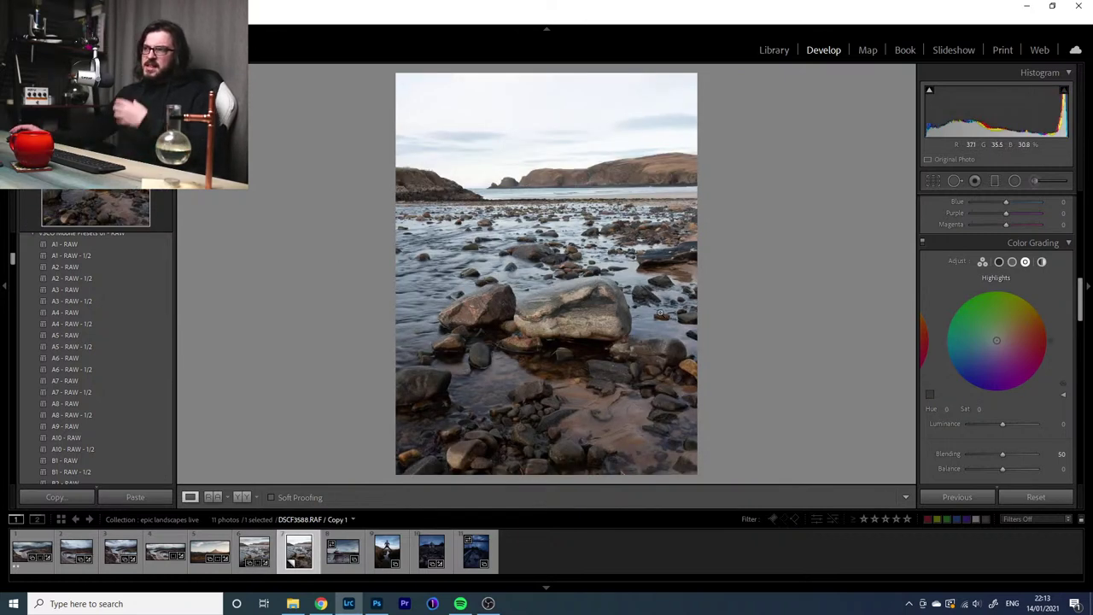
Recrop the rocks photo to 4 x 5 / 8 x 10, taking in more sky, and compare with the original
left_click(256, 557)
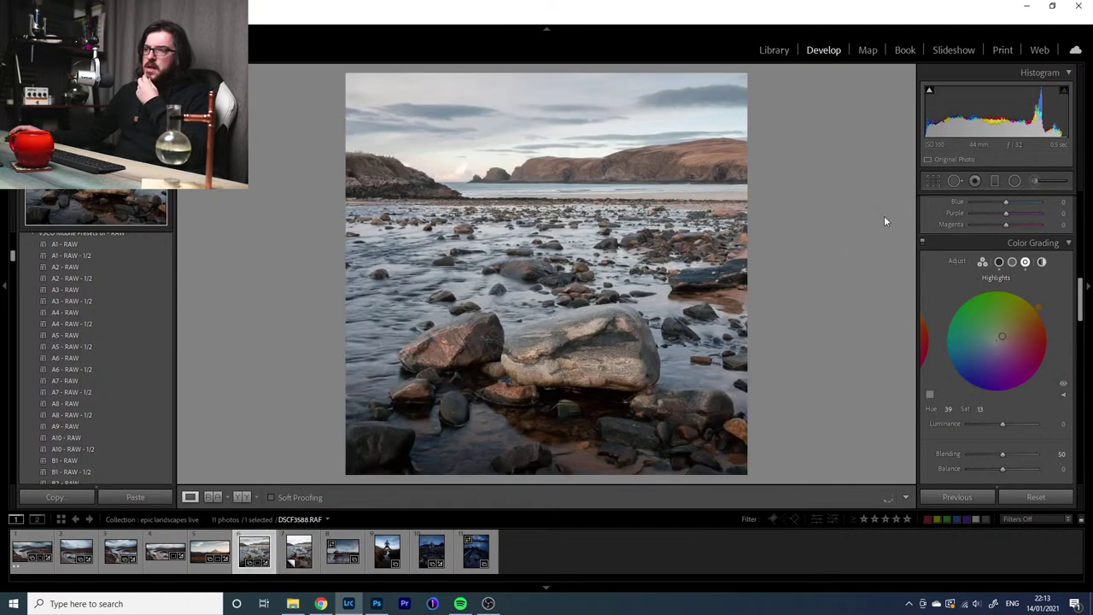
left_click(932, 181)
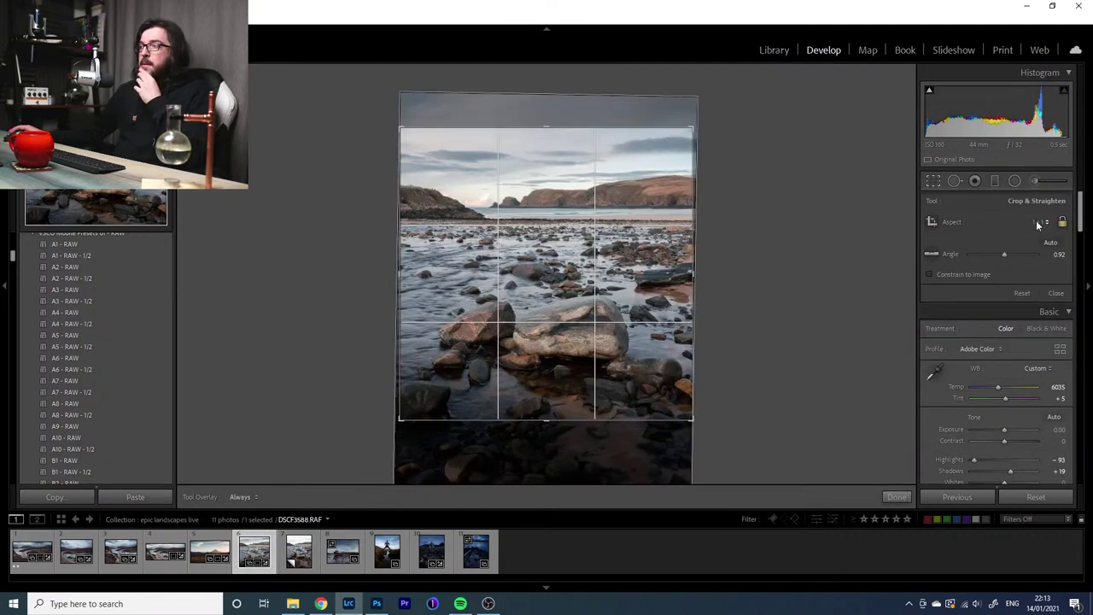
left_click(1040, 223)
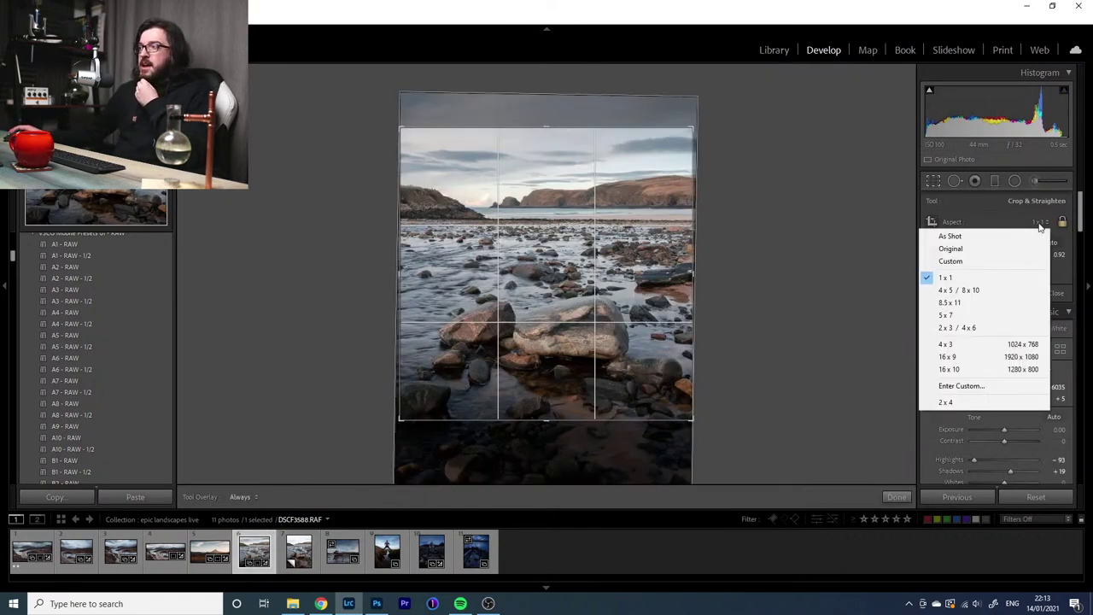
left_click(965, 289)
left_click_drag(546, 127, 542, 117)
left_click_drag(546, 202, 550, 203)
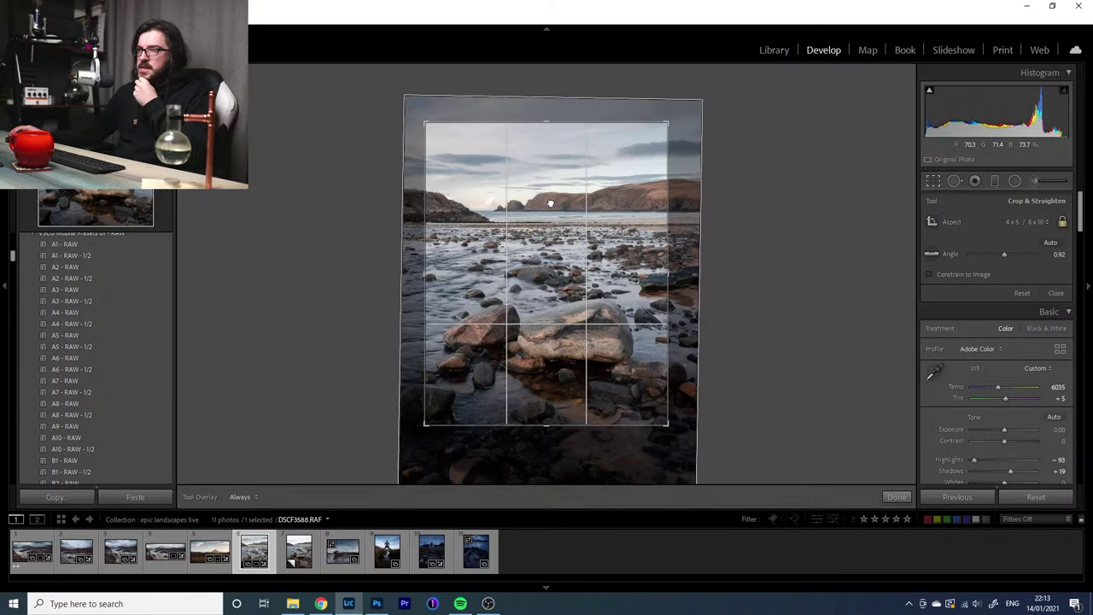
key("Return")
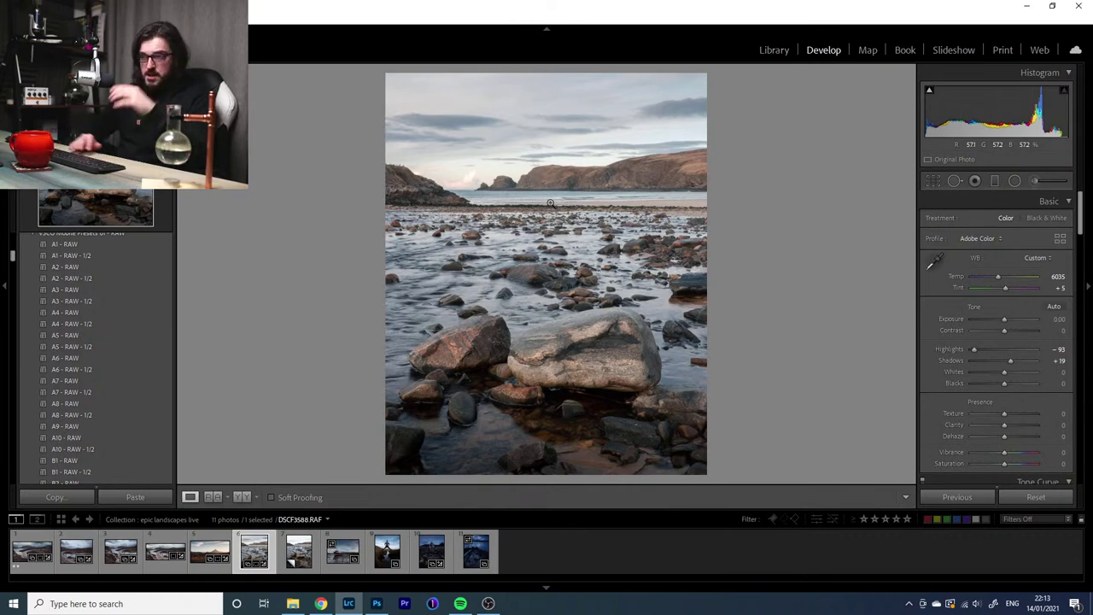
key("backslash")
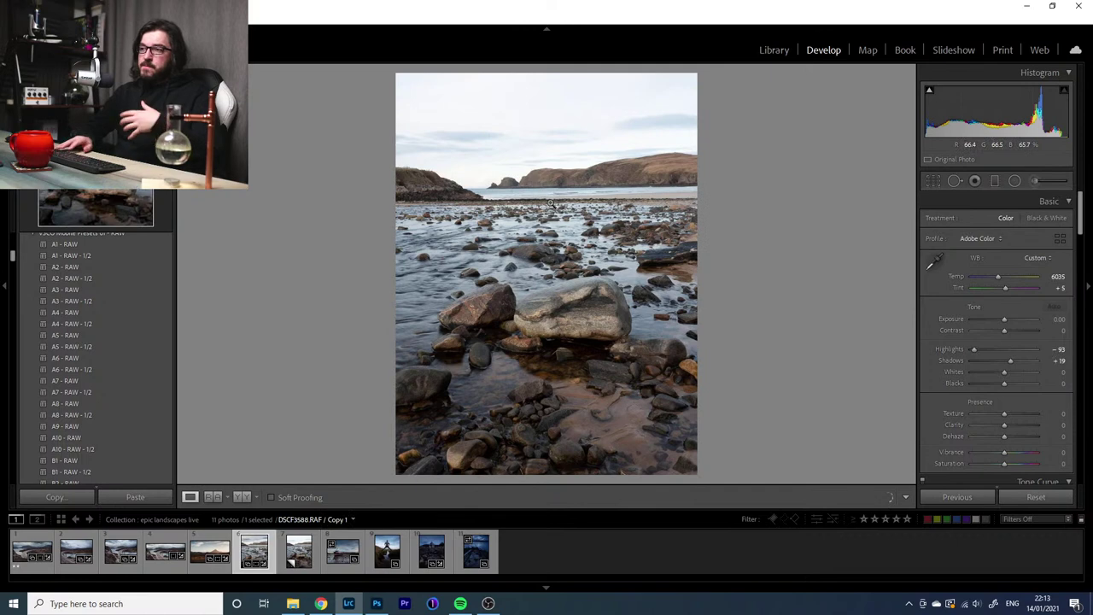
key("backslash")
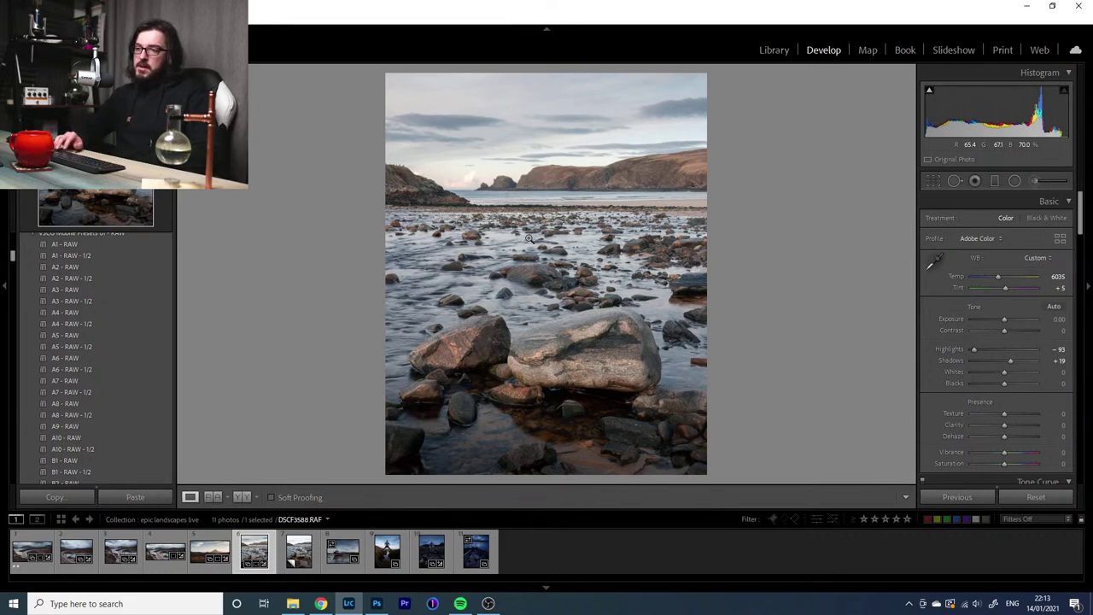
Select DSCF3625 and raise Exposure to +1.14 and Shadows to +26
left_click(387, 552)
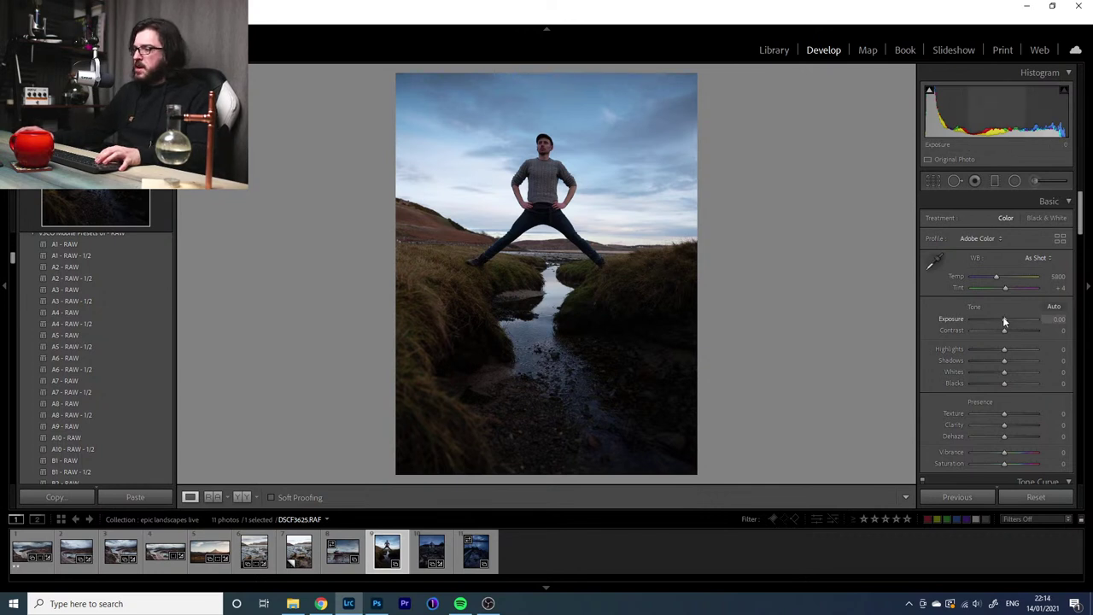
left_click_drag(1004, 319, 1013, 365)
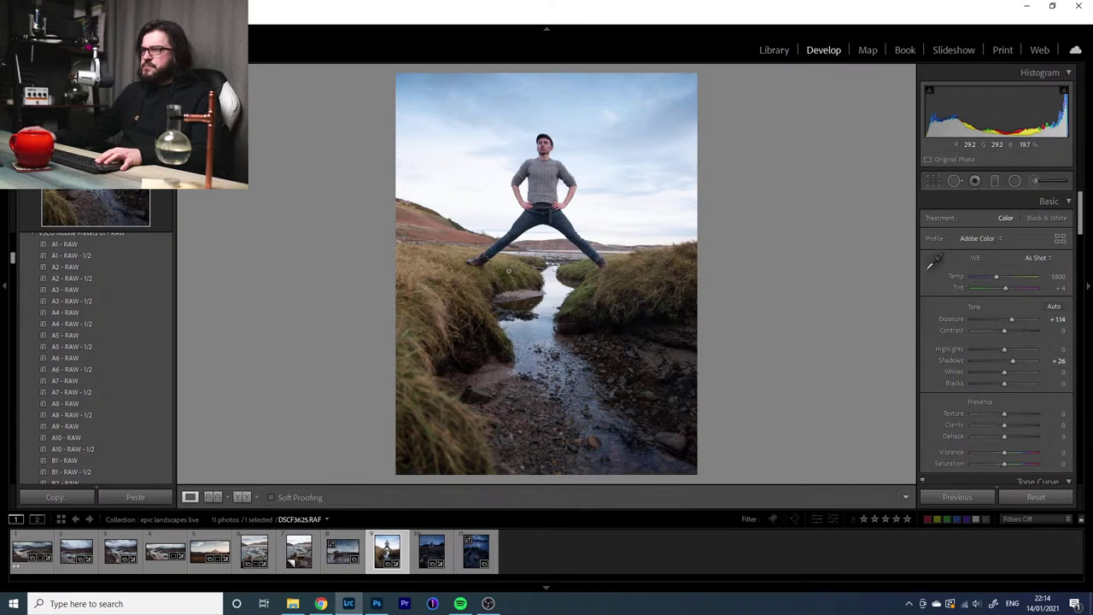
left_click(933, 180)
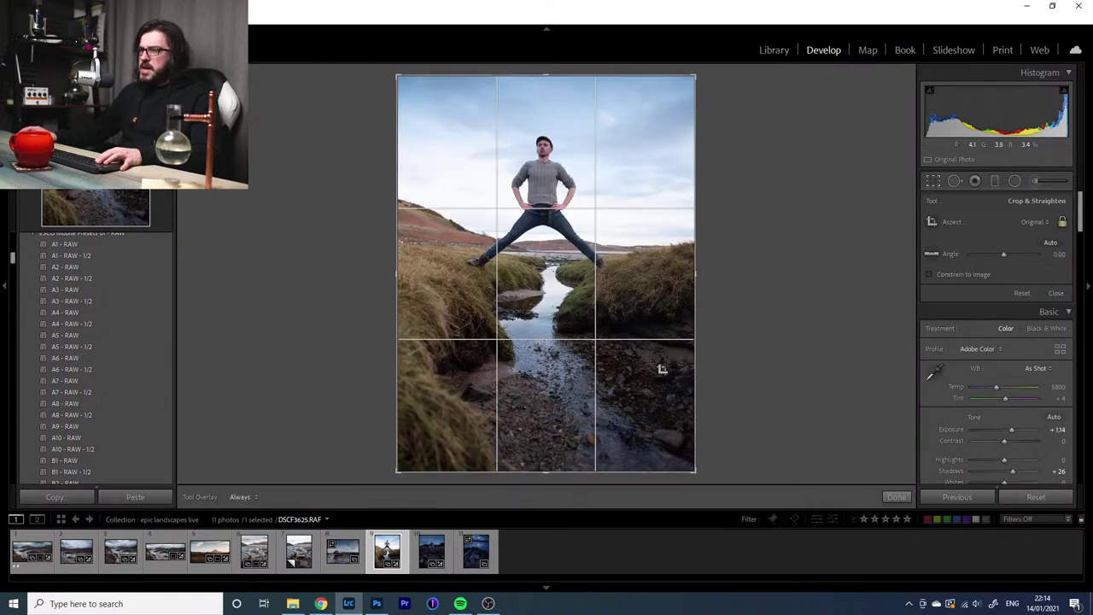
Crop the jumping-man photo to 4 x 5 with a raised bottom edge and slight straightening
left_click(1038, 223)
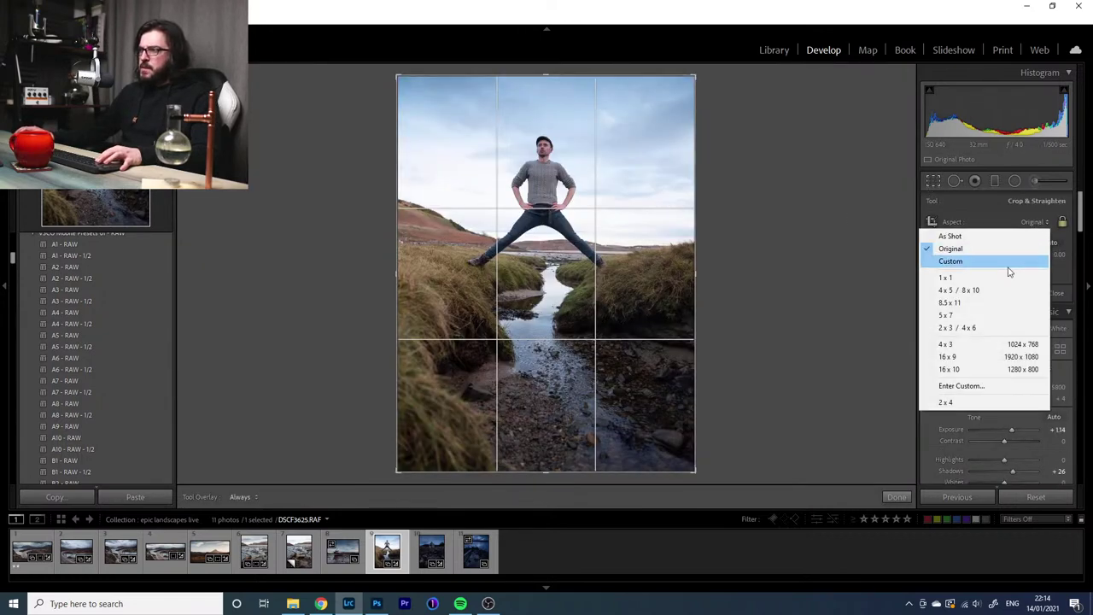
left_click(996, 292)
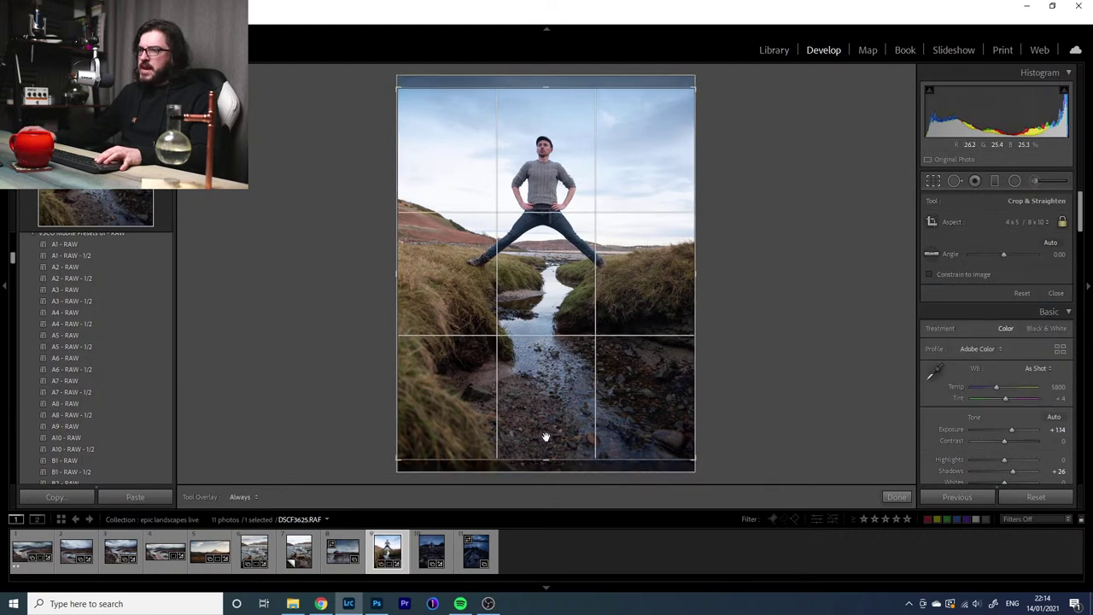
left_click_drag(546, 468, 561, 384)
left_click(529, 405)
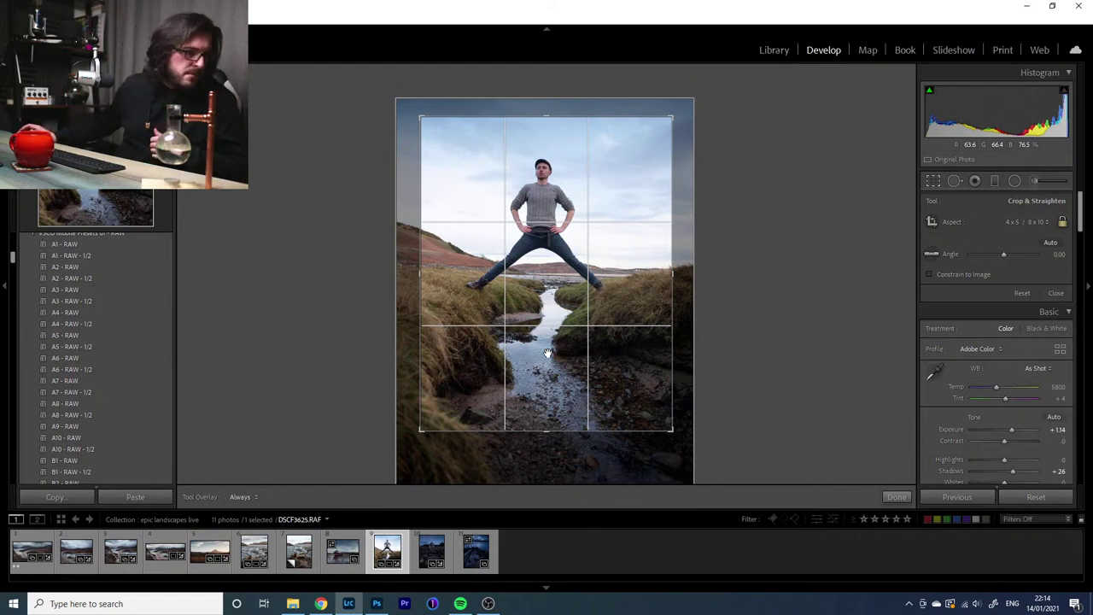
left_click_drag(744, 324, 756, 319)
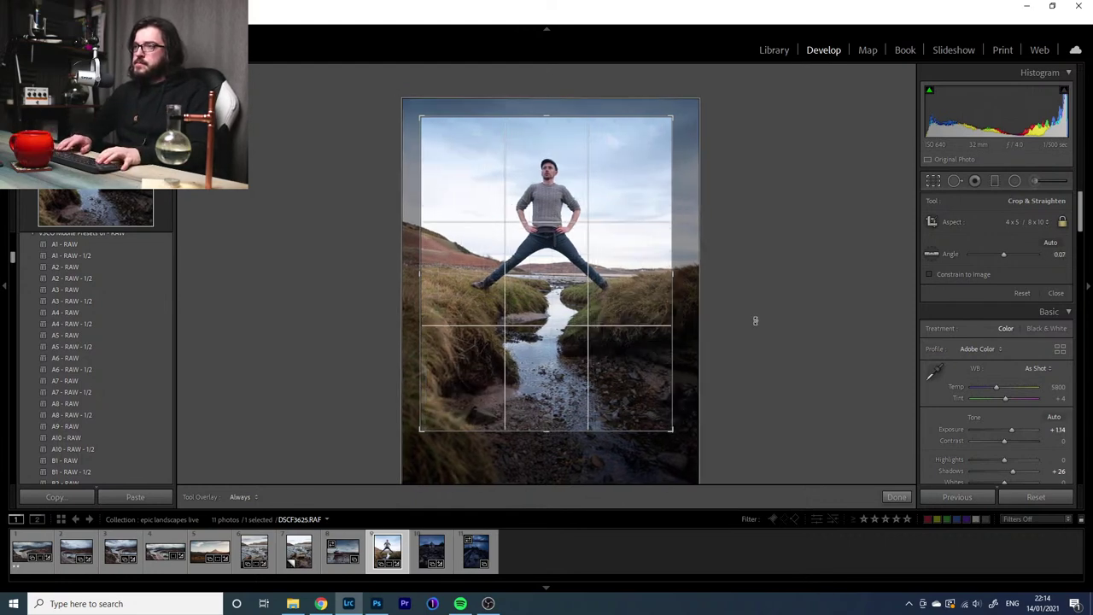
key("Return")
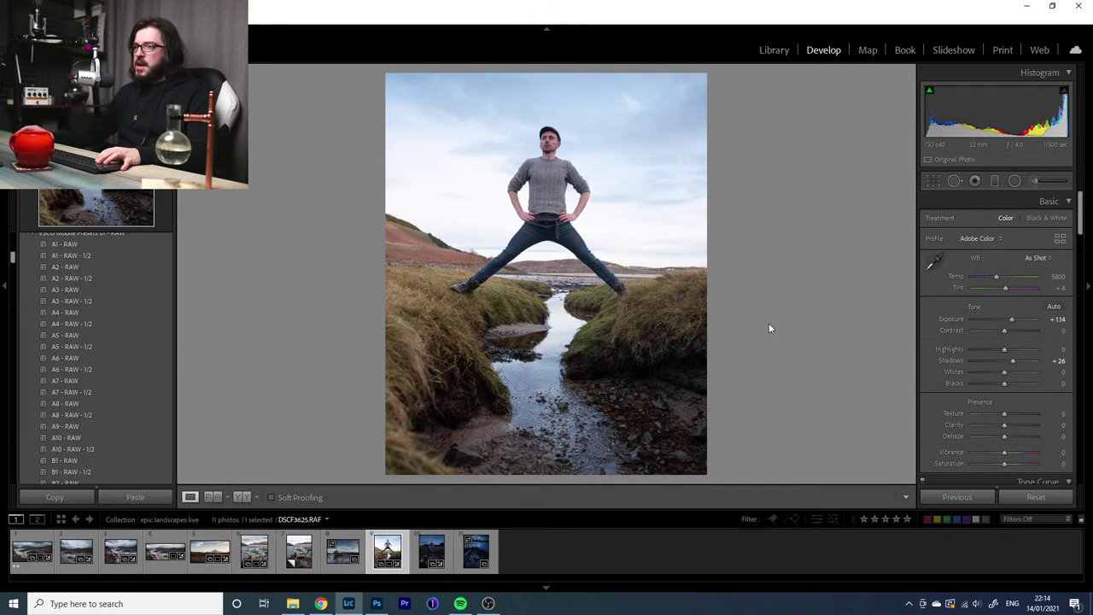
Lower Highlights to -67 and warm Temp to 6035, then compare before and after
left_click_drag(1004, 350, 979, 351)
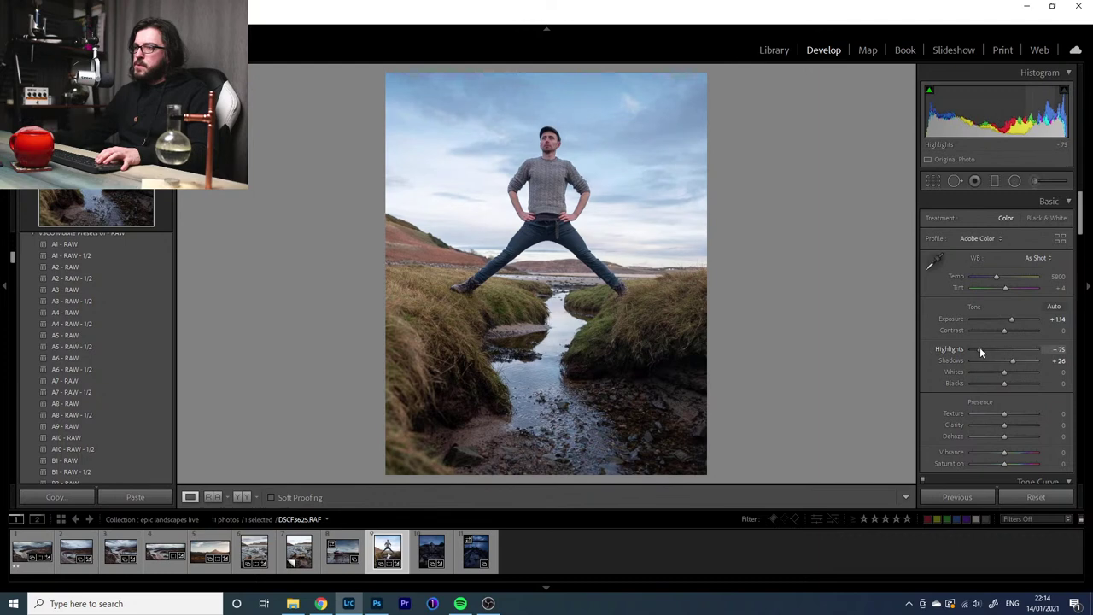
left_click_drag(980, 349, 982, 349)
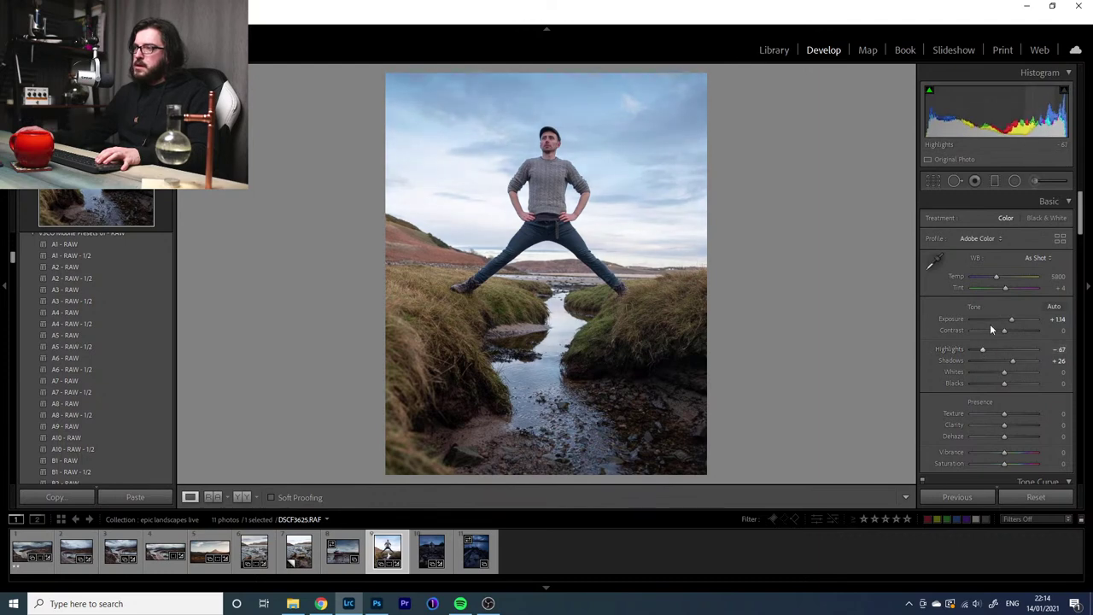
left_click_drag(996, 276, 1006, 289)
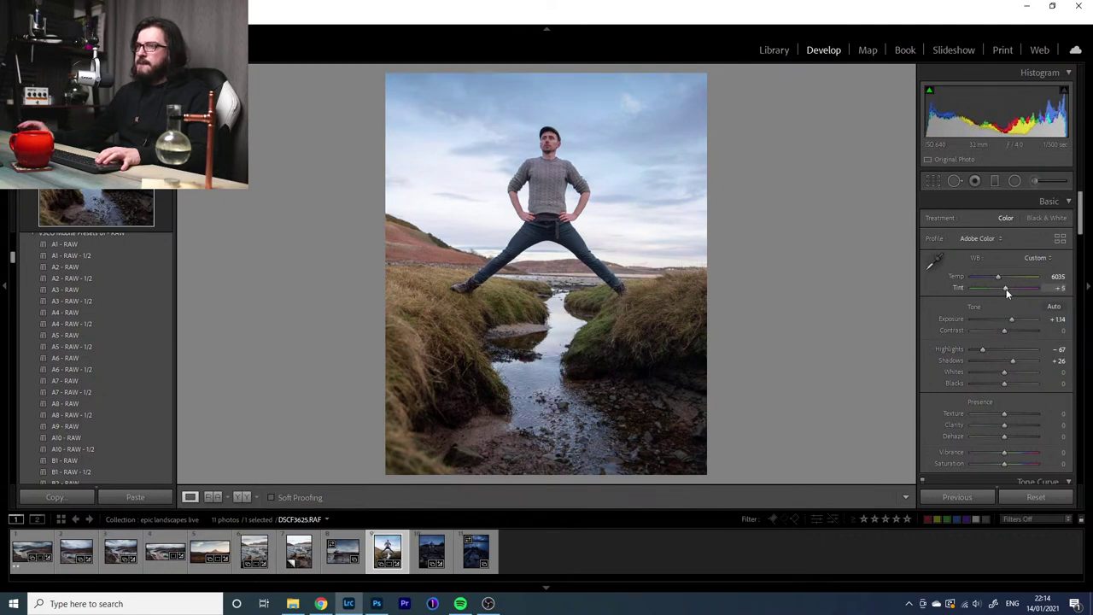
key("backslash")
key("backslash")
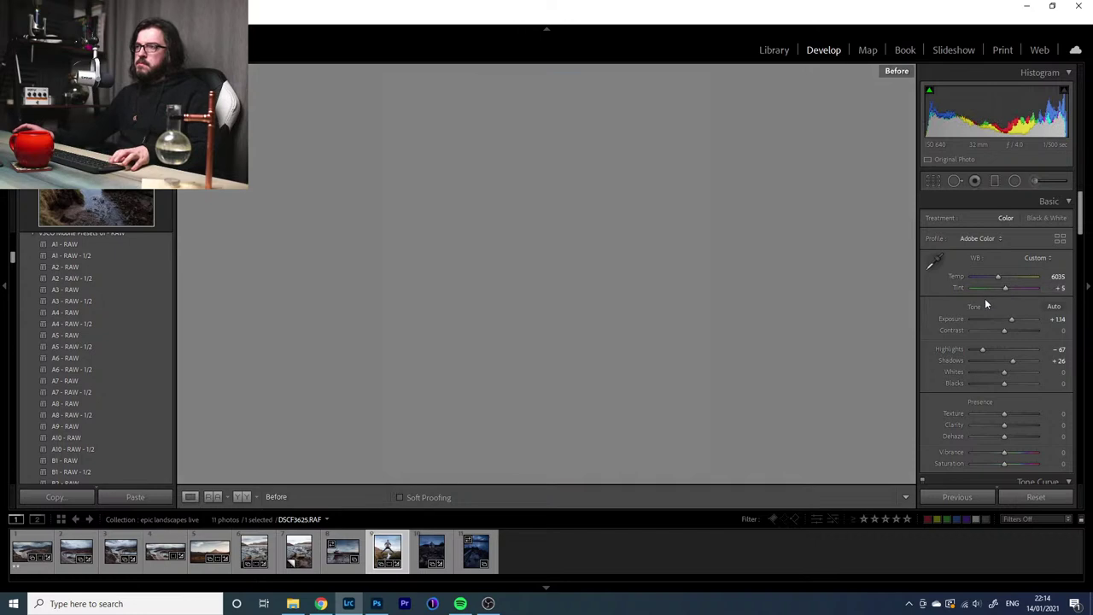
key("backslash")
key("backslash")
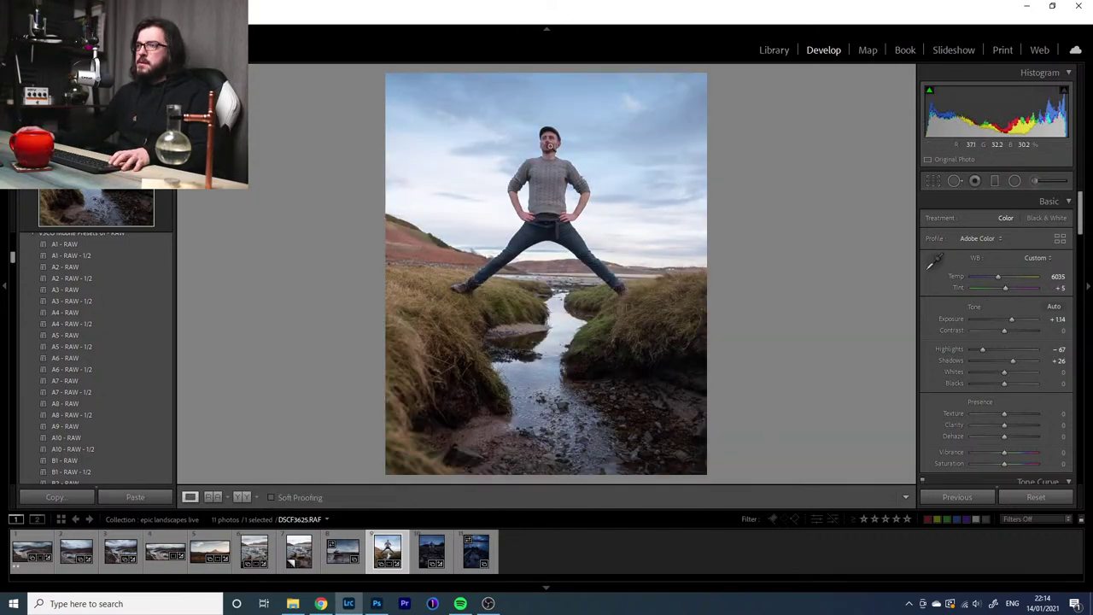
Paint a brightening brush mask over the man's face and chest with the mask overlay shown
left_click(1042, 183)
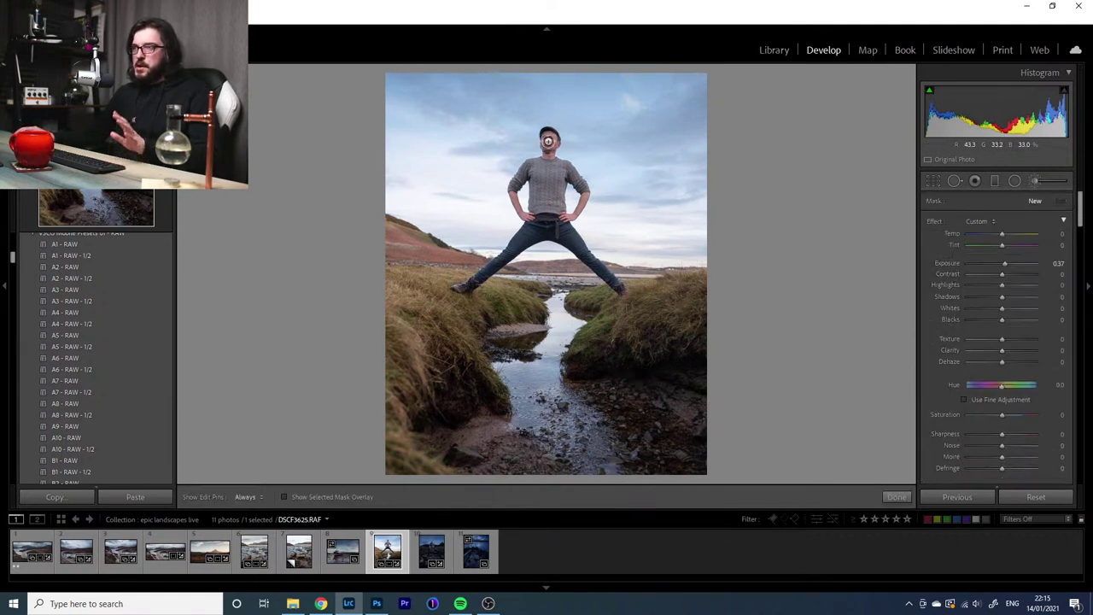
left_click(330, 496)
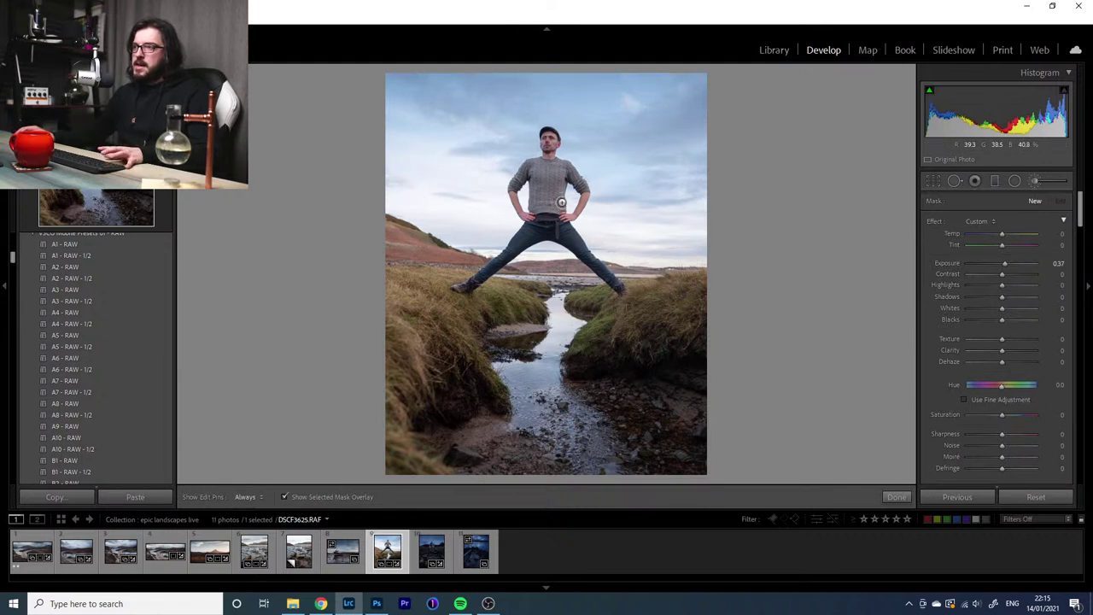
key("h")
left_click(550, 142)
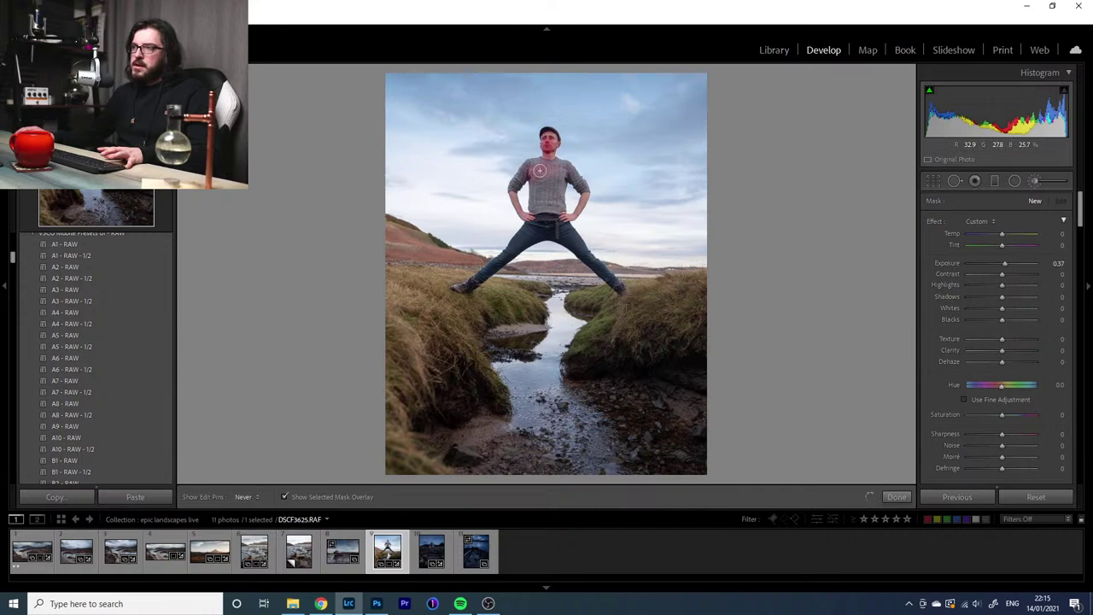
mouse_move(540, 170)
left_mouse_down()
mouse_move(541, 207)
mouse_move(555, 161)
mouse_move(578, 182)
left_mouse_up()
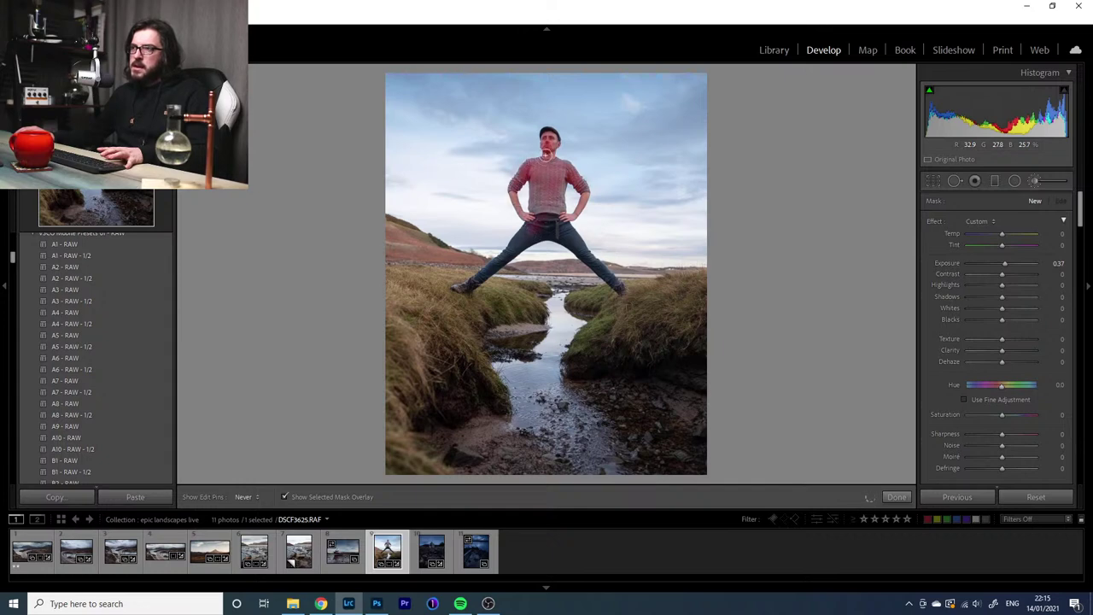
Zoom in on the man and uncheck Auto Mask in the brush settings
key("z")
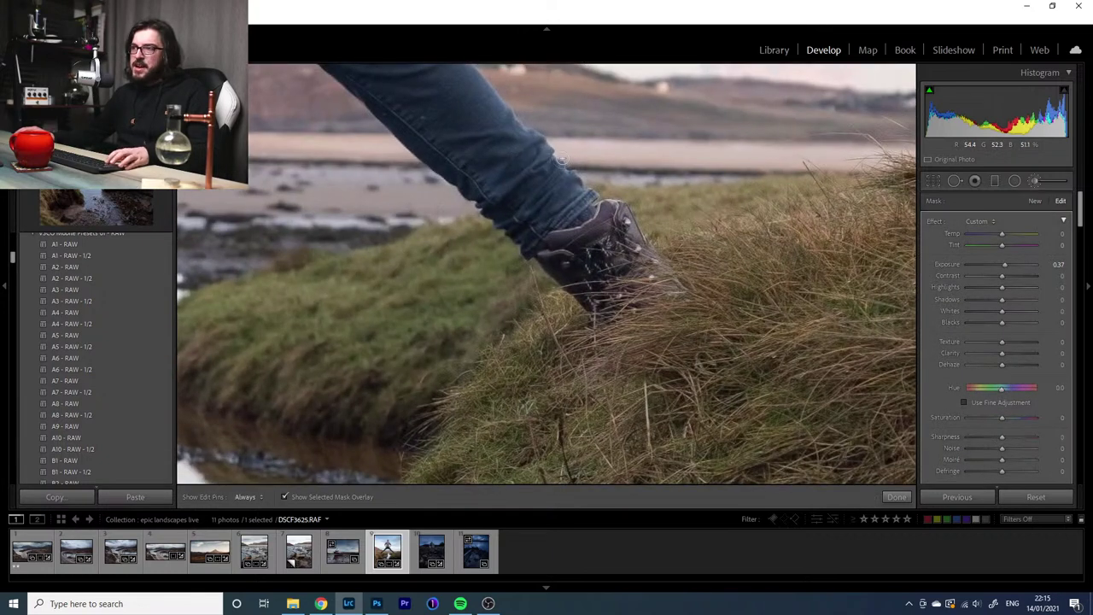
left_click_drag(497, 142, 429, 361)
scroll(606, 274, "up", 15)
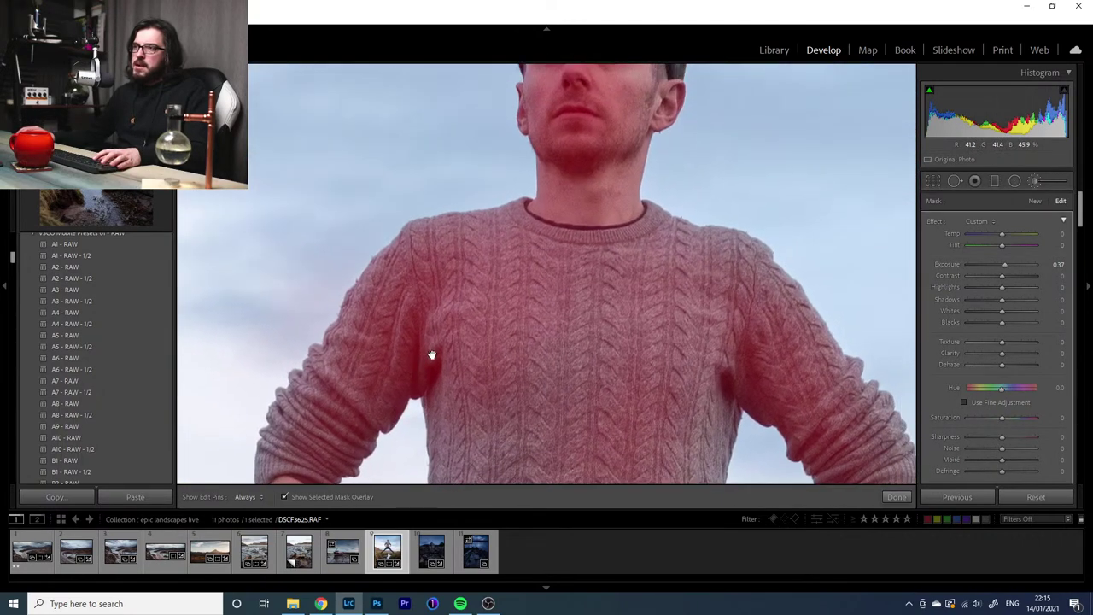
scroll(1039, 415, "down", 5)
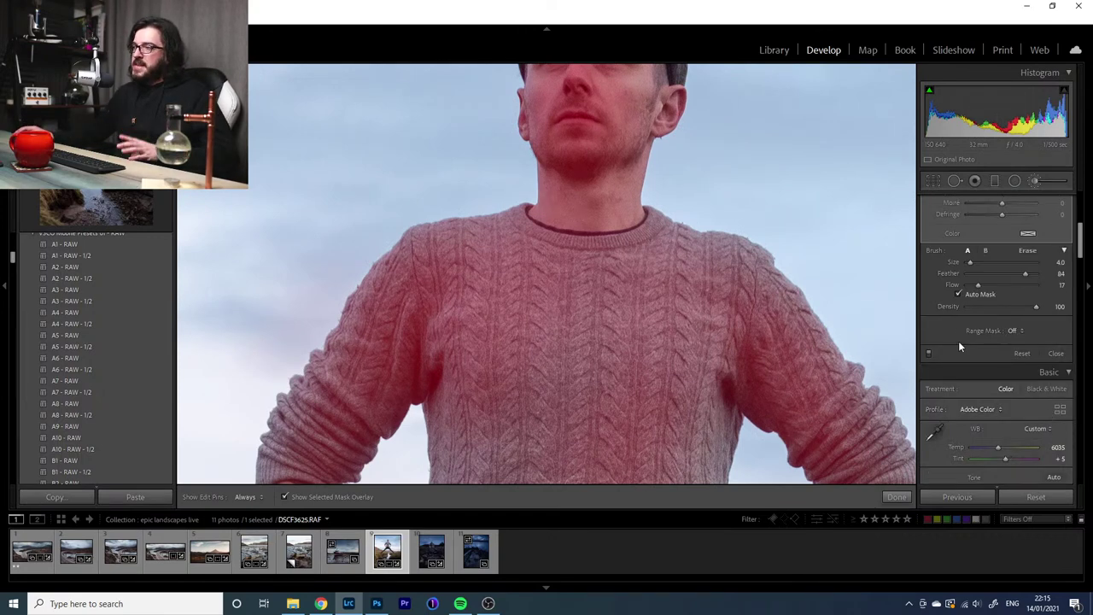
left_click(969, 296)
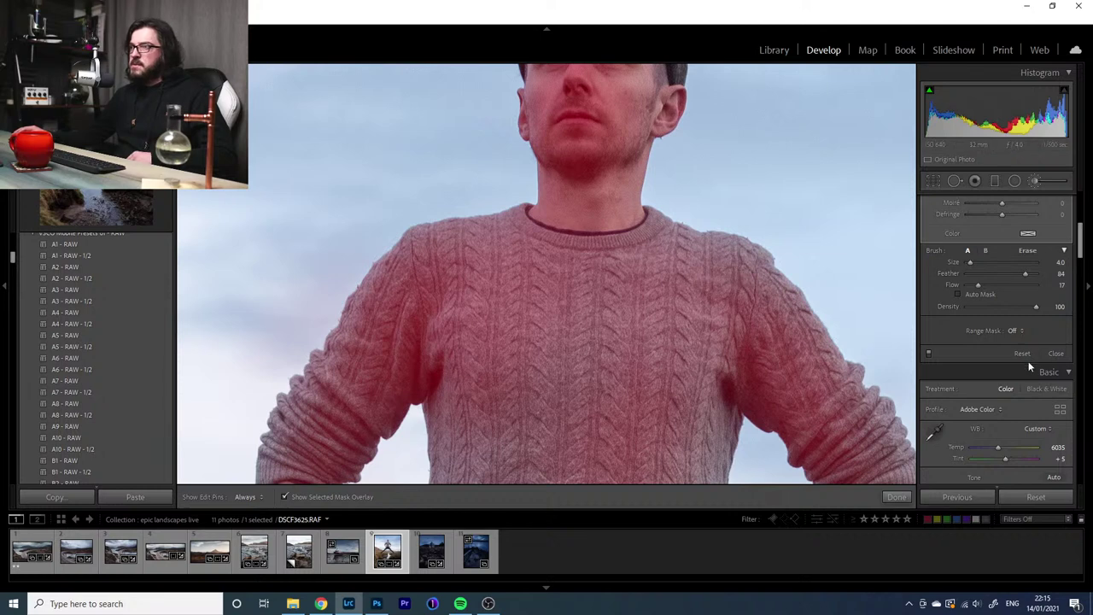
Switch the brush's Range Mask to Luminance, preview it, and set the range to 0/88
left_click(1014, 332)
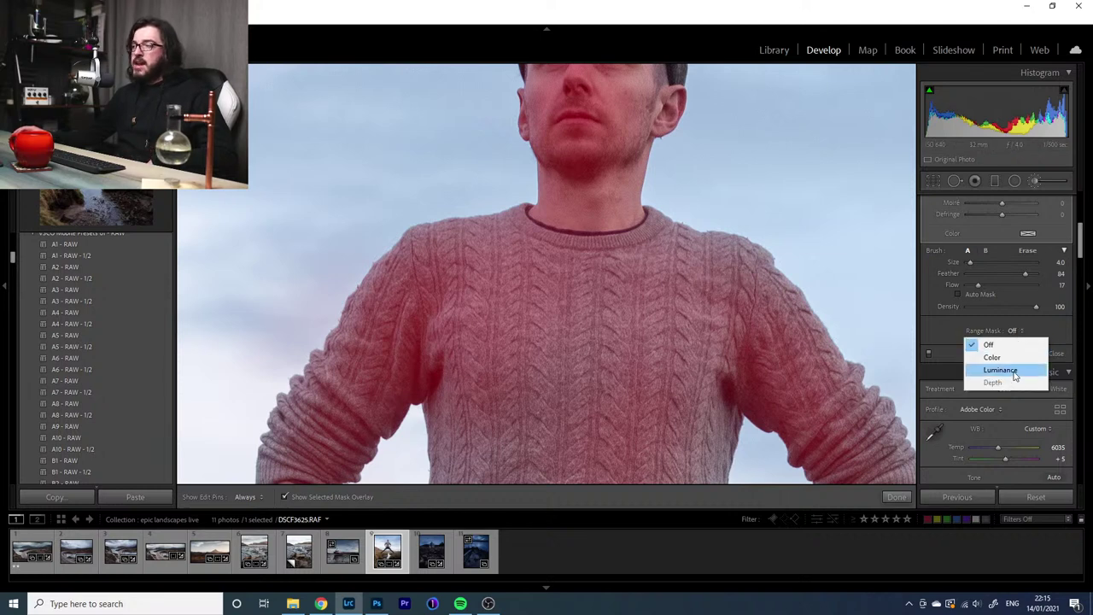
left_click(1014, 371)
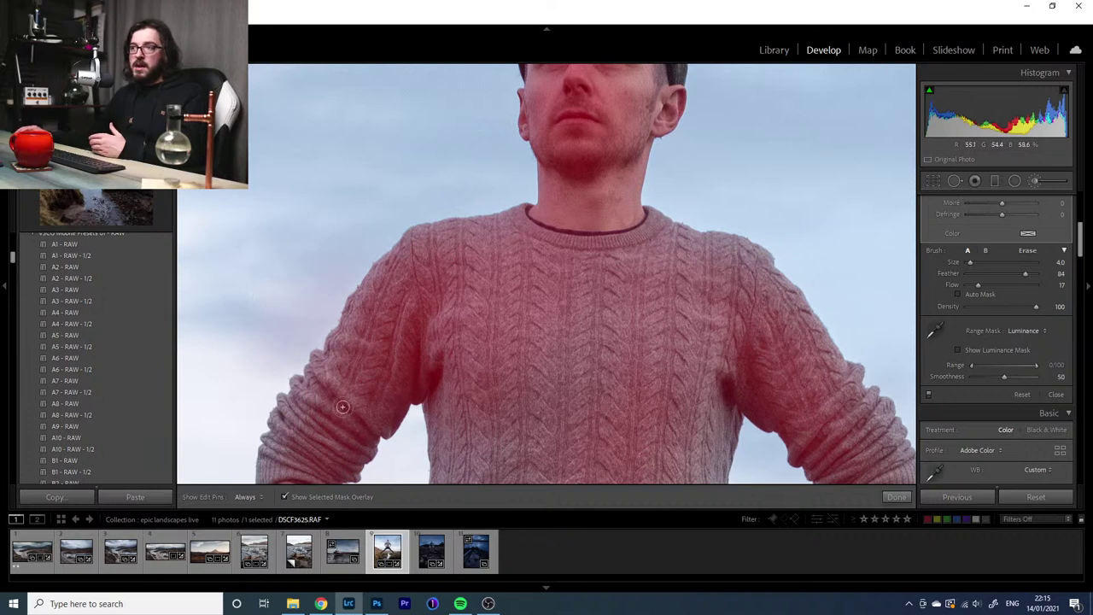
left_click(972, 350)
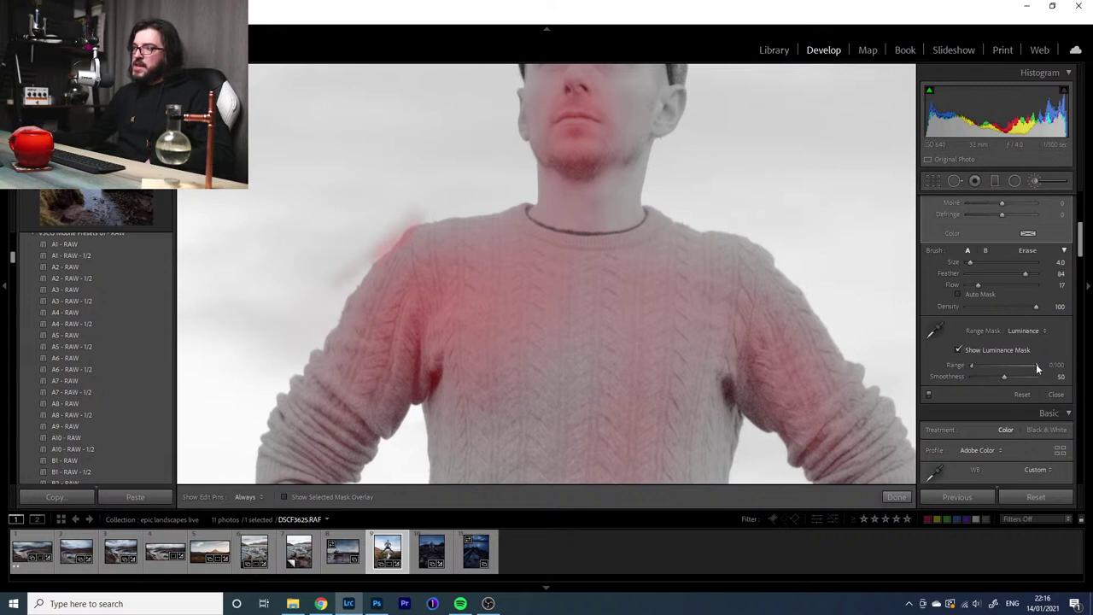
left_click_drag(1038, 367, 1023, 375)
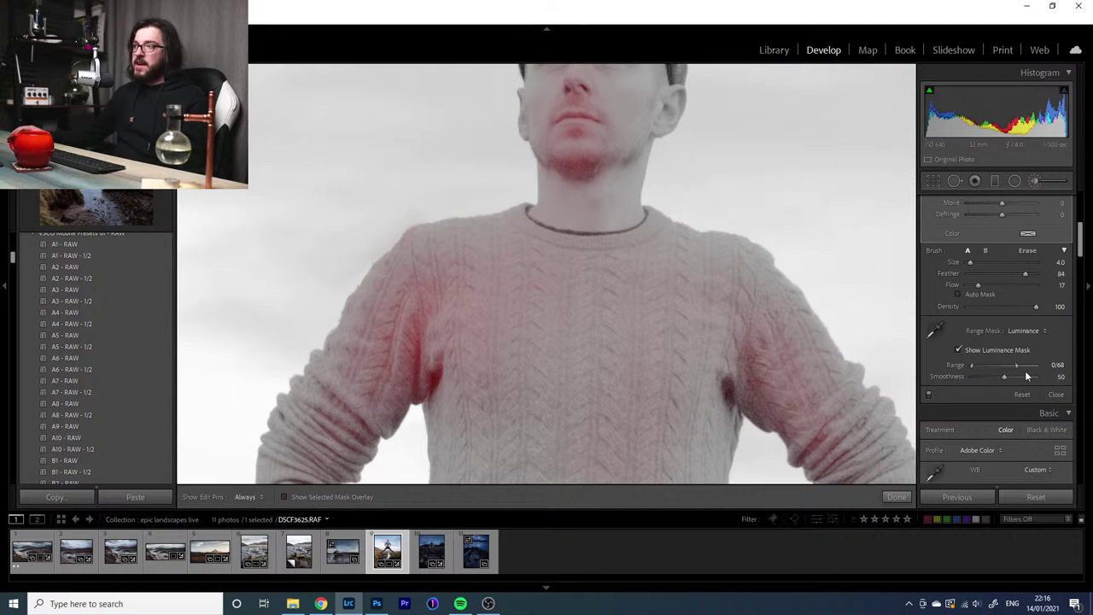
mouse_move(1022, 367)
left_mouse_down()
mouse_move(1034, 369)
mouse_move(1010, 367)
left_mouse_up()
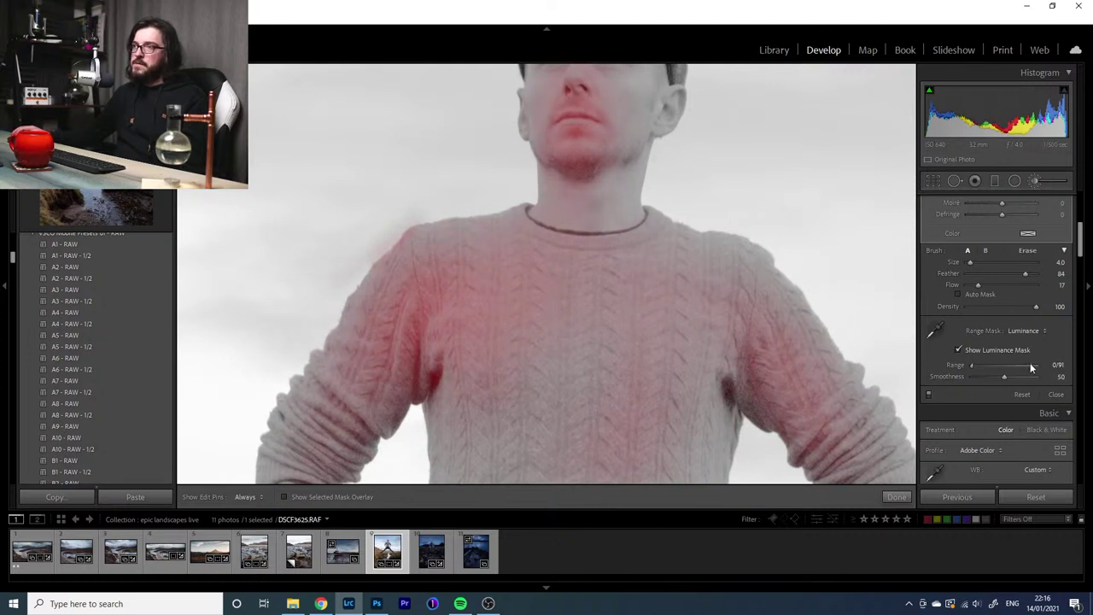
left_click_drag(1031, 367, 1037, 365)
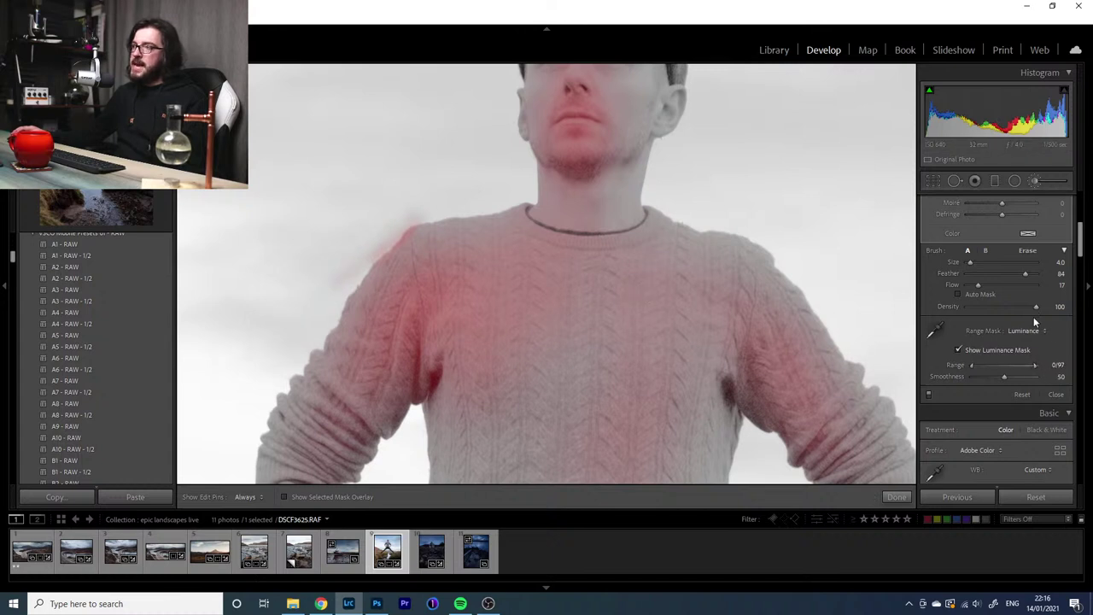
left_click_drag(1036, 366, 1034, 368)
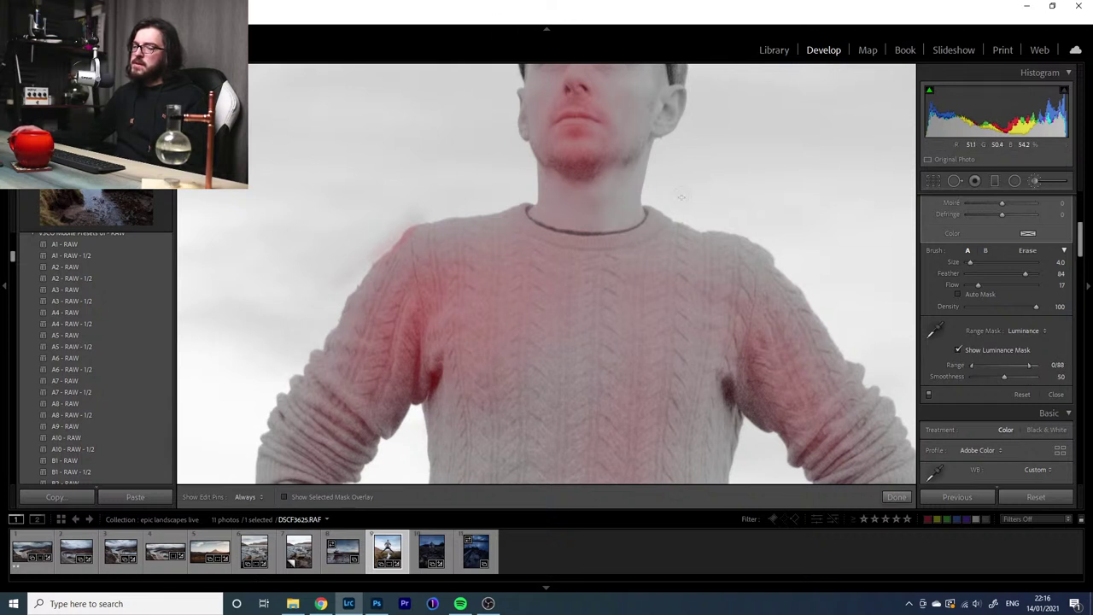
Paint the mask over the man's face with brush size 13, then hide the luminance preview
left_click_drag(607, 139, 576, 285)
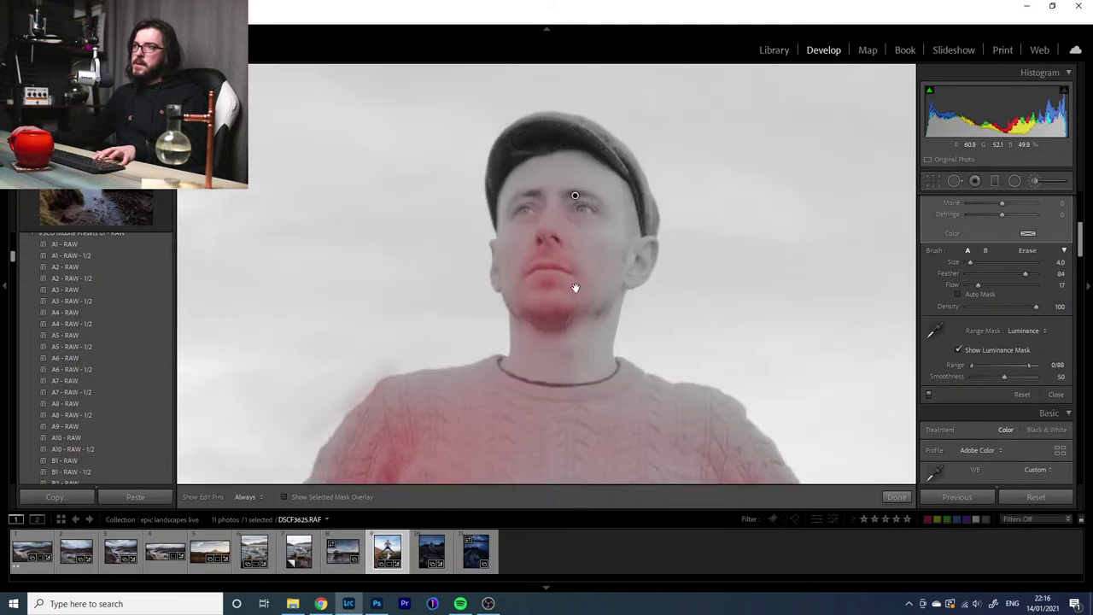
key("h")
scroll(564, 293, "up", 5)
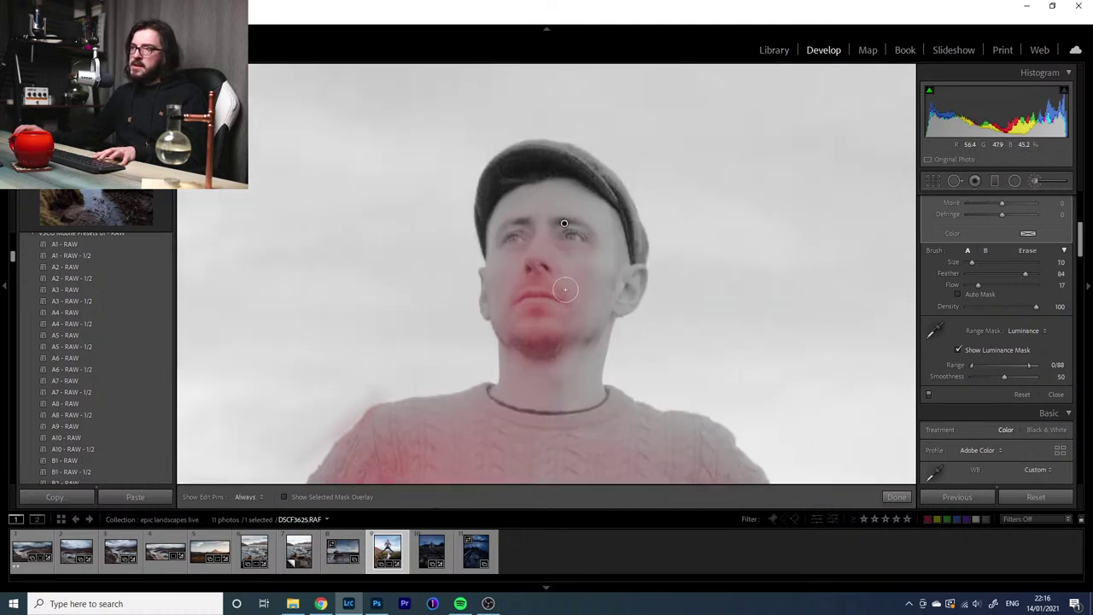
mouse_move(563, 294)
left_mouse_down()
mouse_move(567, 236)
mouse_move(549, 208)
mouse_move(529, 202)
mouse_move(534, 256)
mouse_move(528, 227)
mouse_move(509, 301)
mouse_move(510, 263)
mouse_move(518, 342)
mouse_move(515, 297)
mouse_move(575, 236)
mouse_move(615, 227)
mouse_move(603, 217)
mouse_move(630, 247)
mouse_move(584, 286)
mouse_move(553, 402)
mouse_move(540, 208)
mouse_move(600, 274)
mouse_move(580, 303)
left_mouse_up()
key("h")
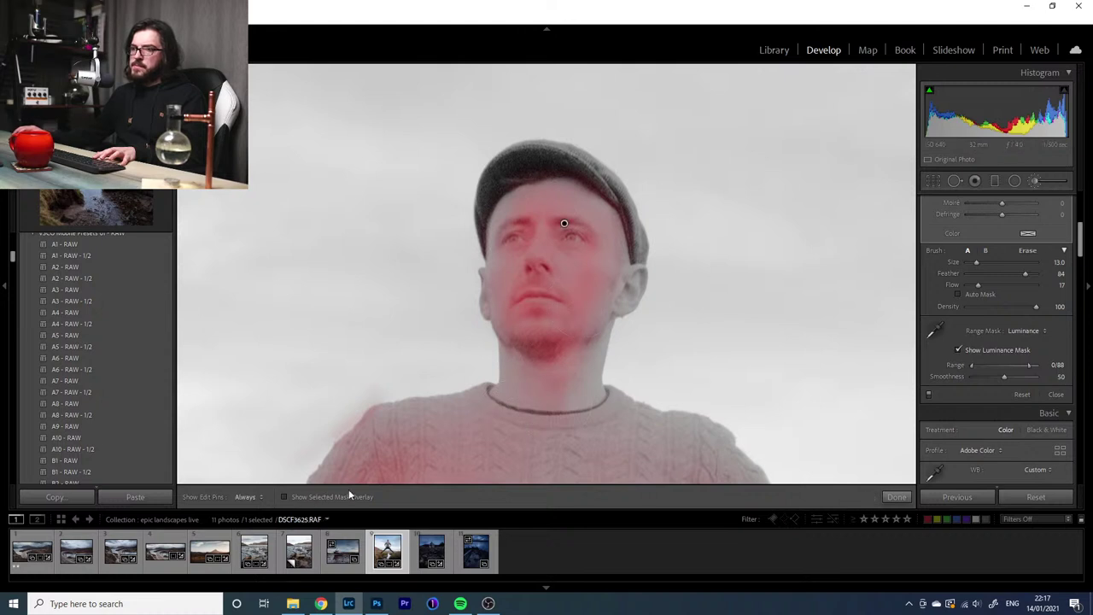
left_click(973, 350)
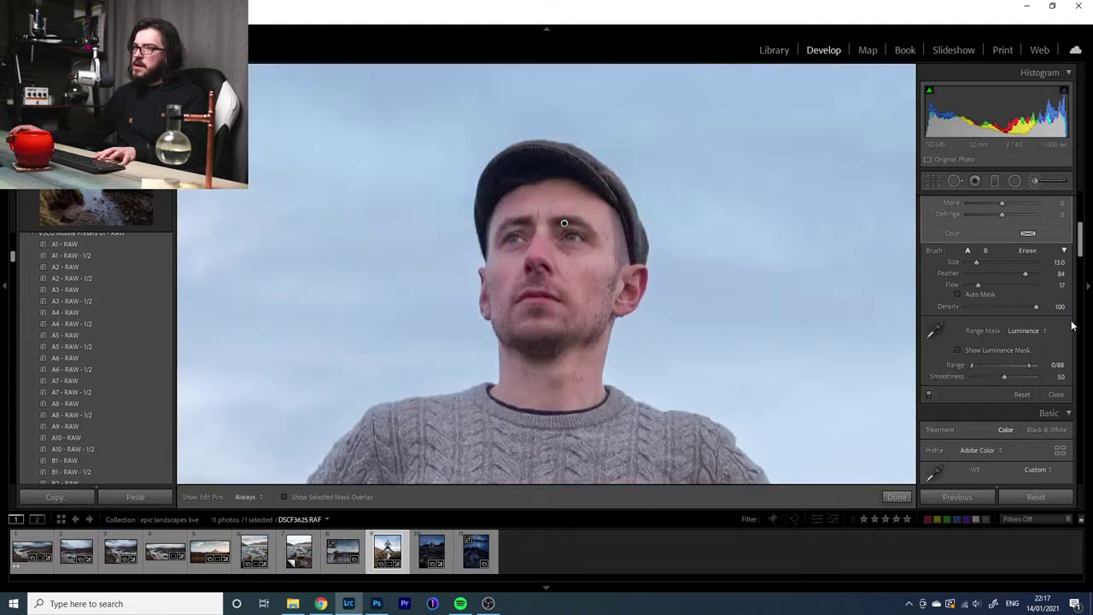
Raise the brushed area's Exposure to 0.64, lower its Shadows, and finish the brush edit
scroll(1072, 327, "up", 5)
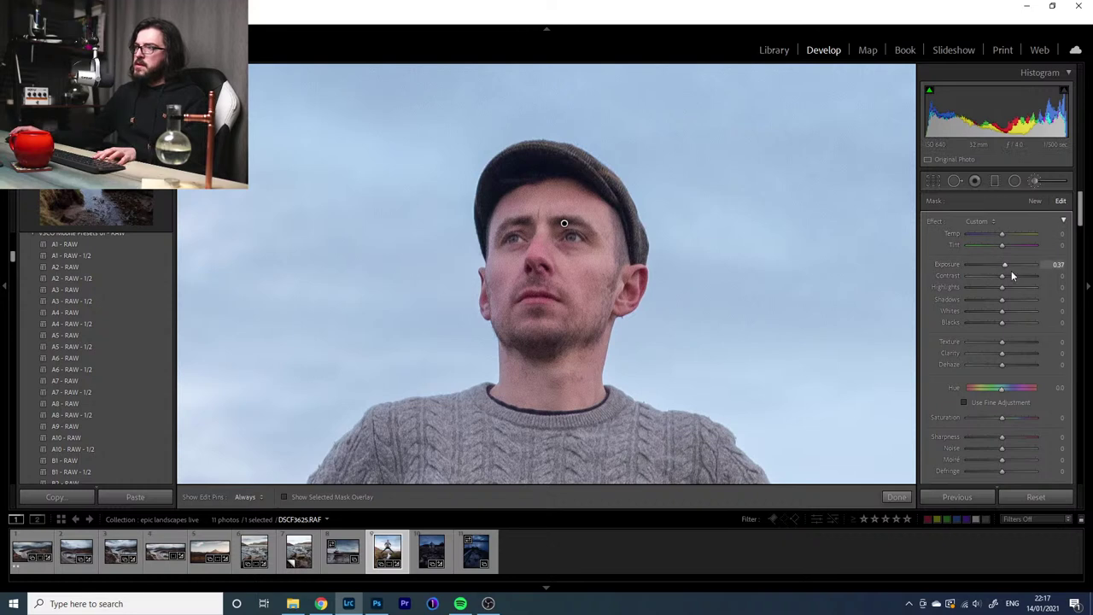
left_click_drag(1005, 264, 1008, 263)
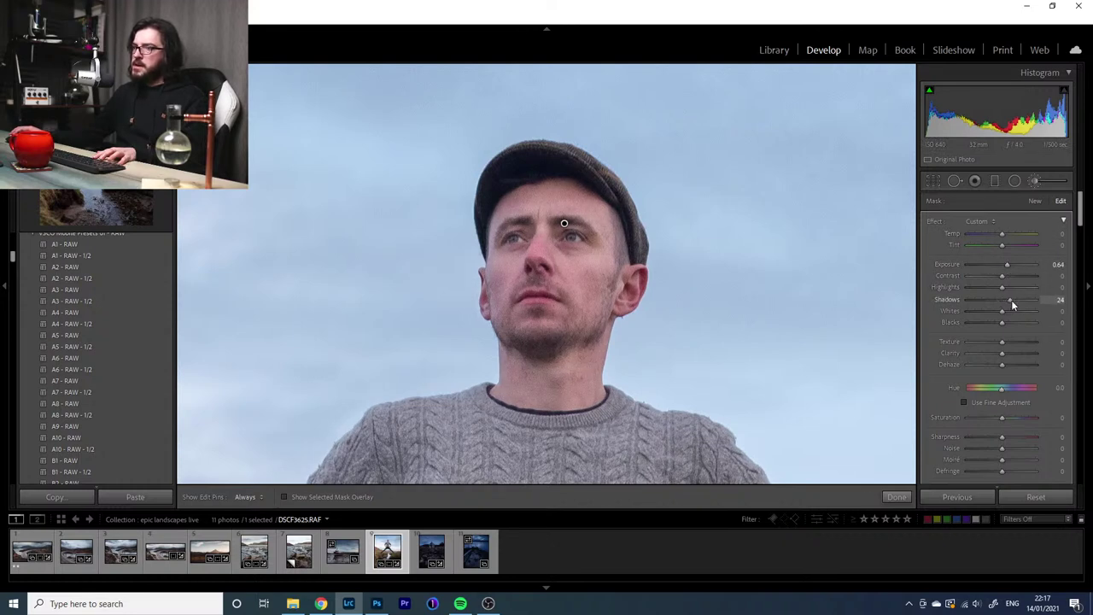
left_click_drag(1018, 302, 1005, 304)
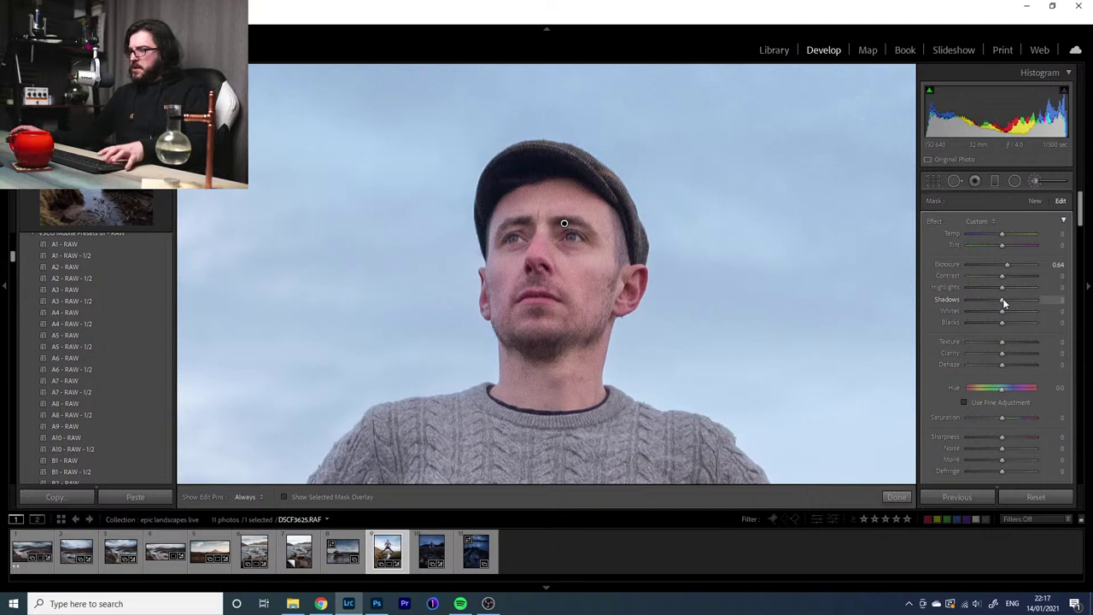
left_click(1035, 181)
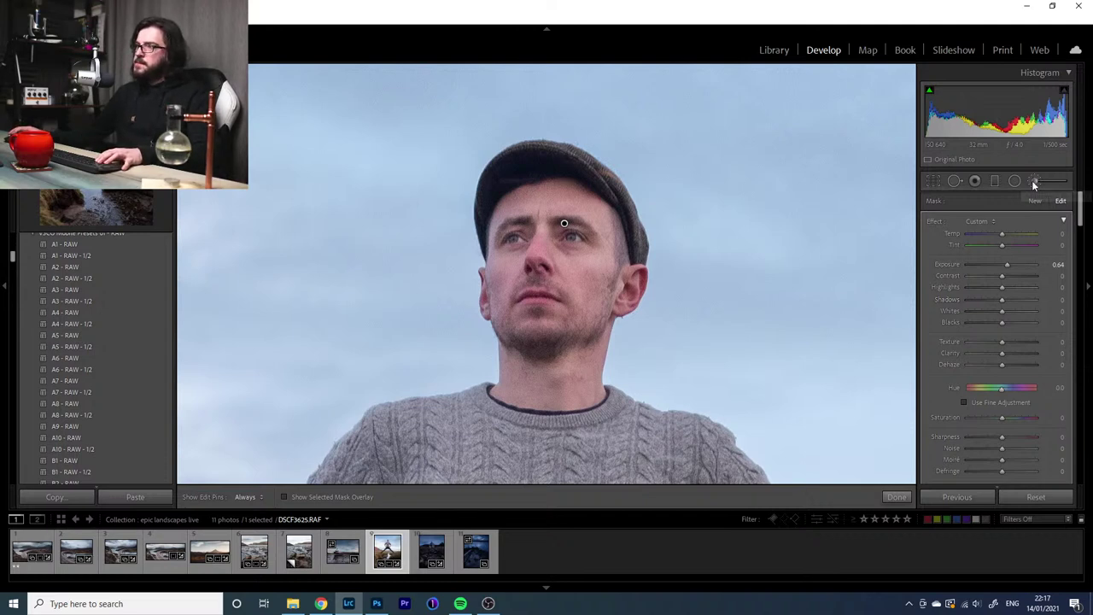
Zoom to fit, check the man's face close up, and compare Before/After views
left_click(699, 320)
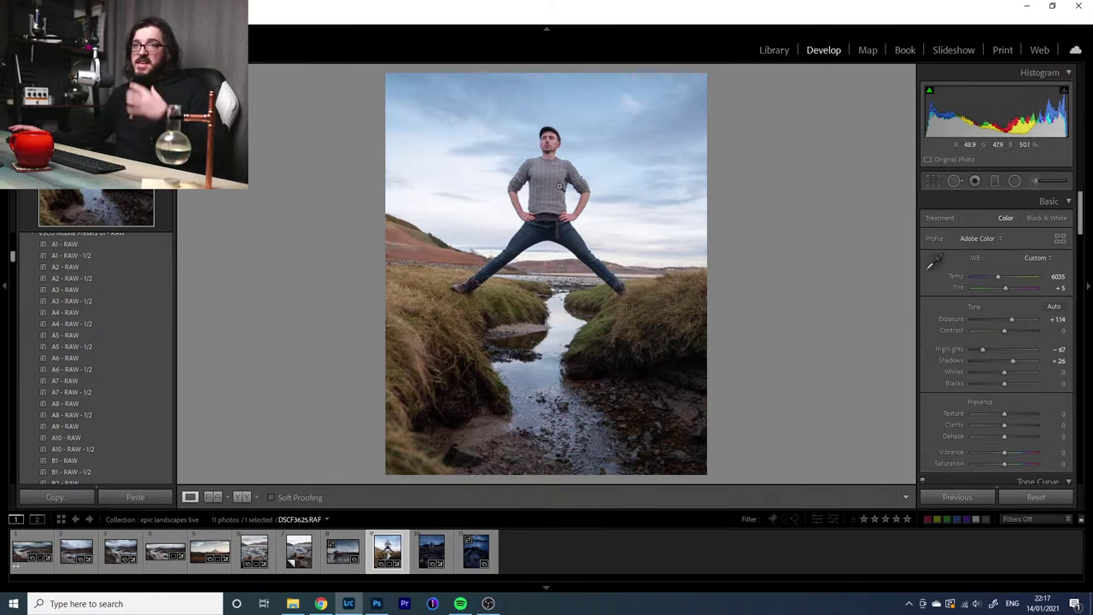
left_click(544, 155)
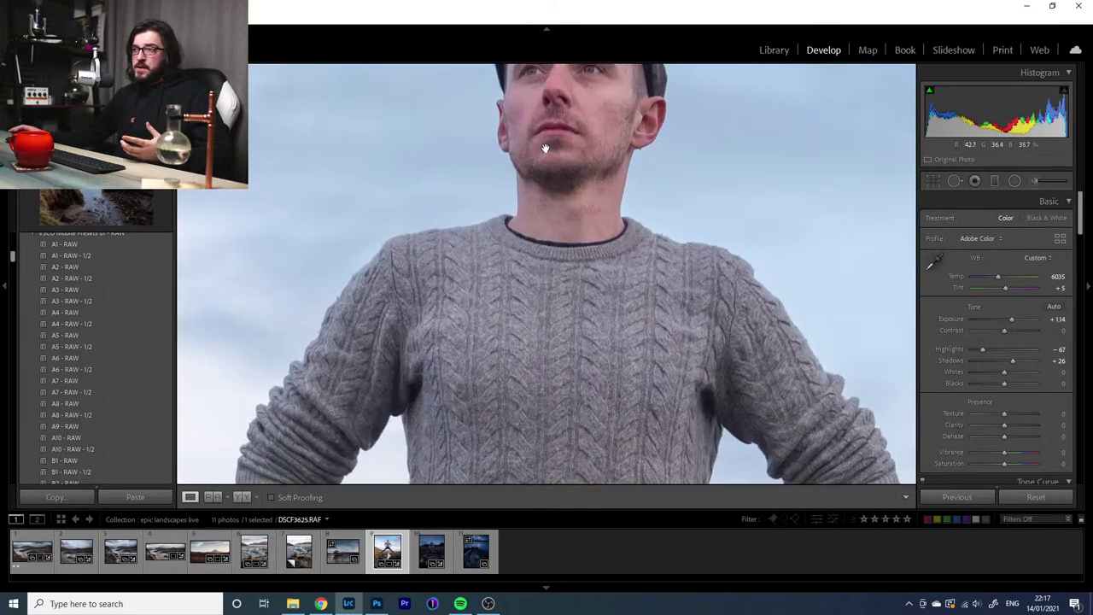
left_click(574, 186)
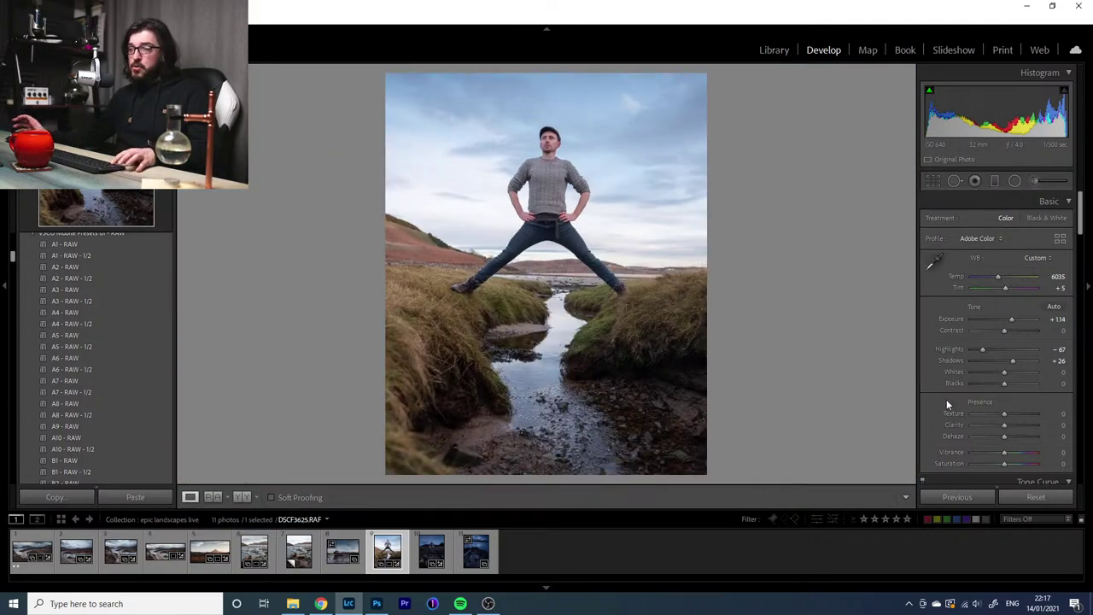
key("backslash")
key("backslash")
key("backslash")
key("backslash")
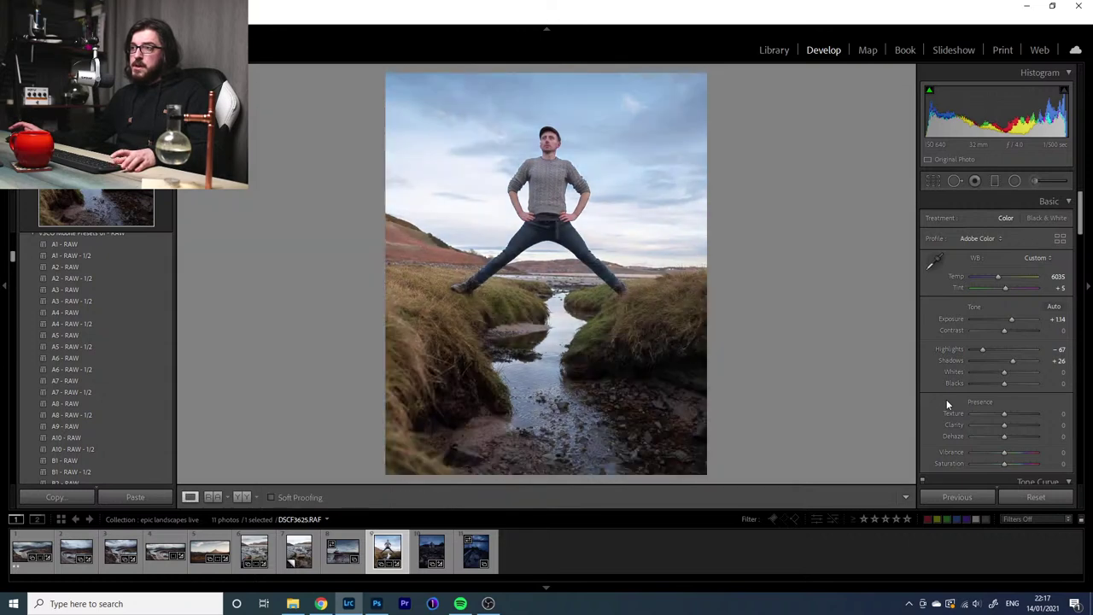
key("backslash")
key("backslash")
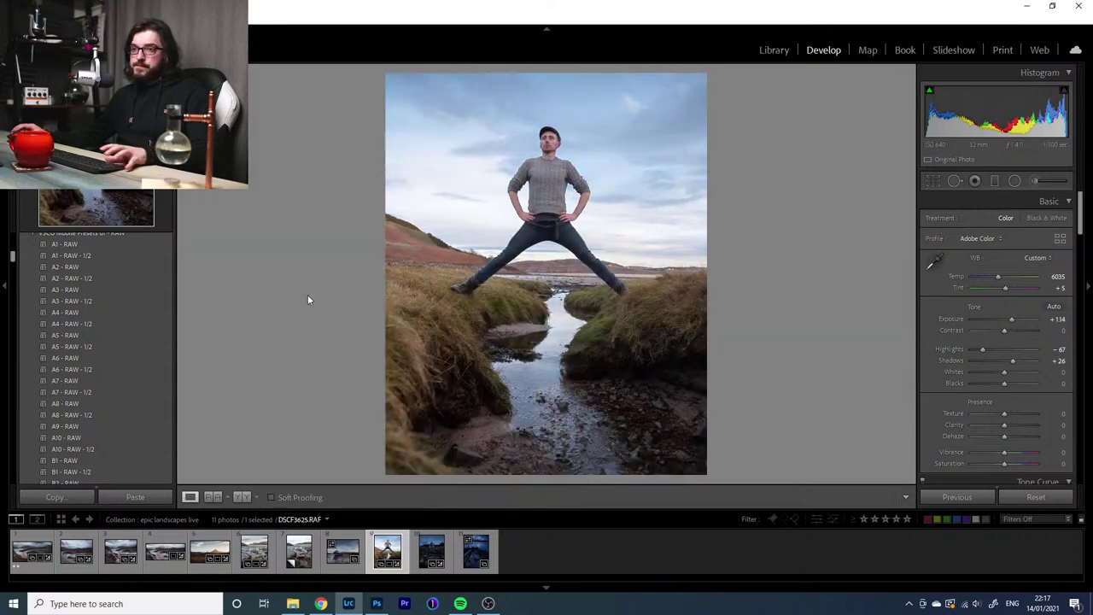
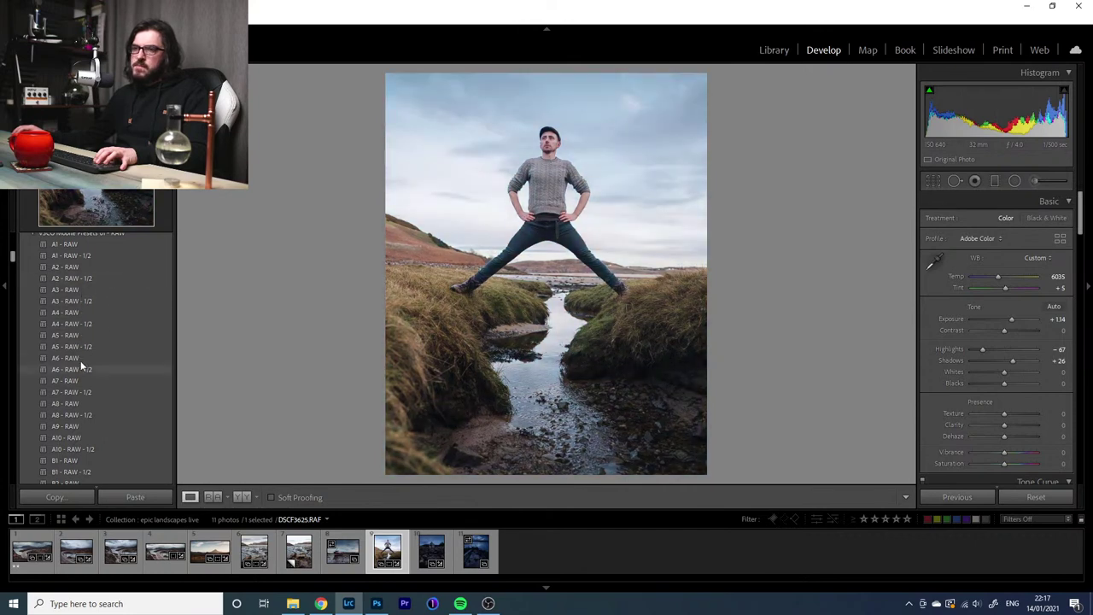
Apply the A6 - RAW - 1/2 preset, then set Contrast to -9 and Orange saturation to -2
left_click(81, 369)
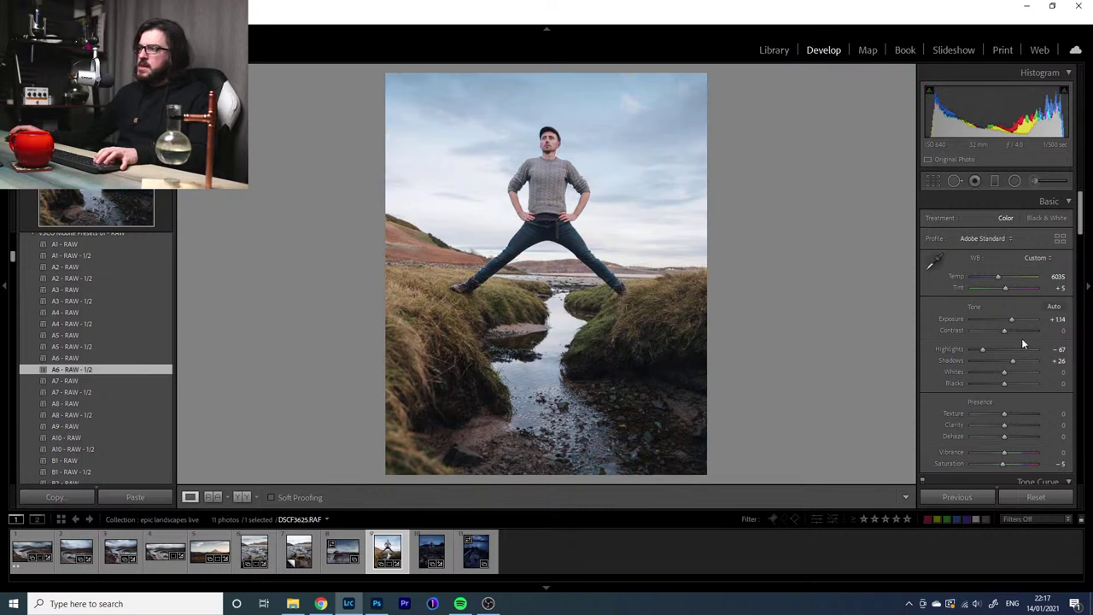
left_click_drag(1004, 332, 1003, 332)
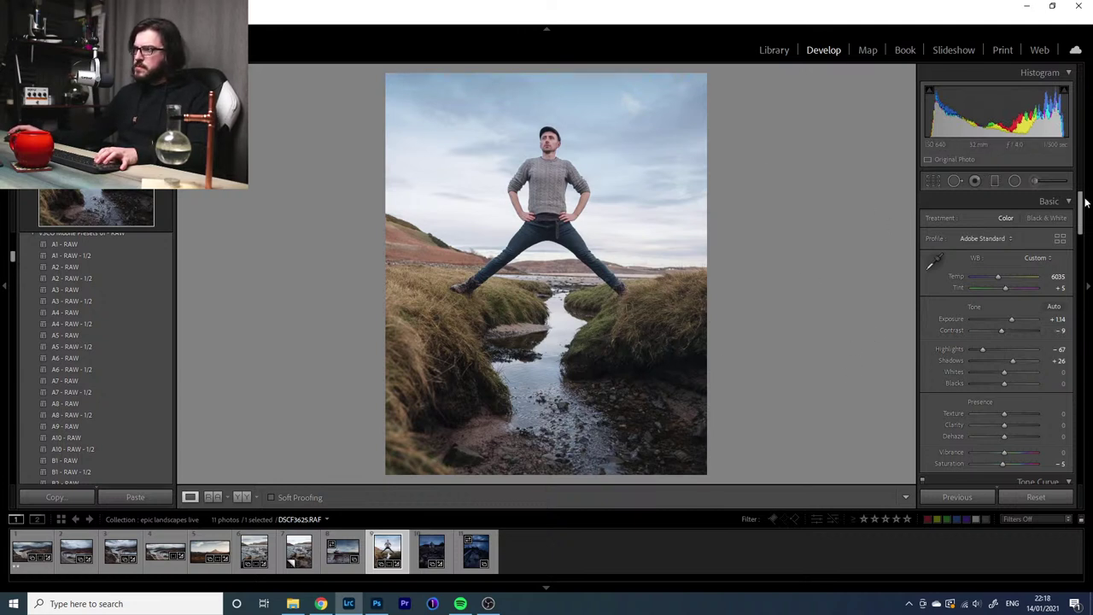
left_click_drag(1080, 203, 1079, 273)
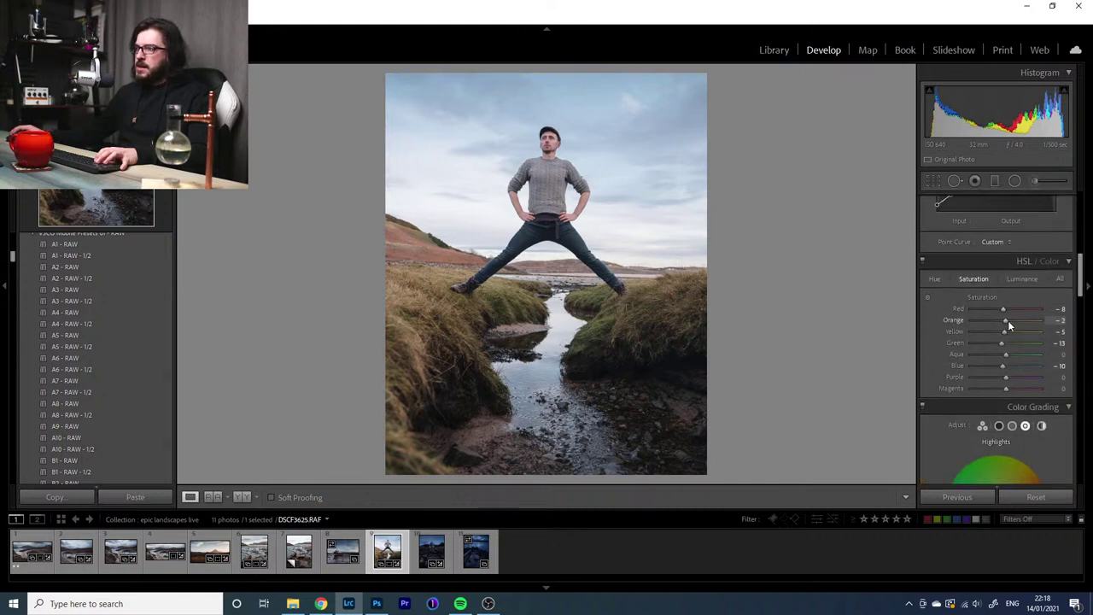
Zoom to 1:1 on the man's face and briefly max Red saturation to reveal red areas
scroll(996, 322, "up", 3)
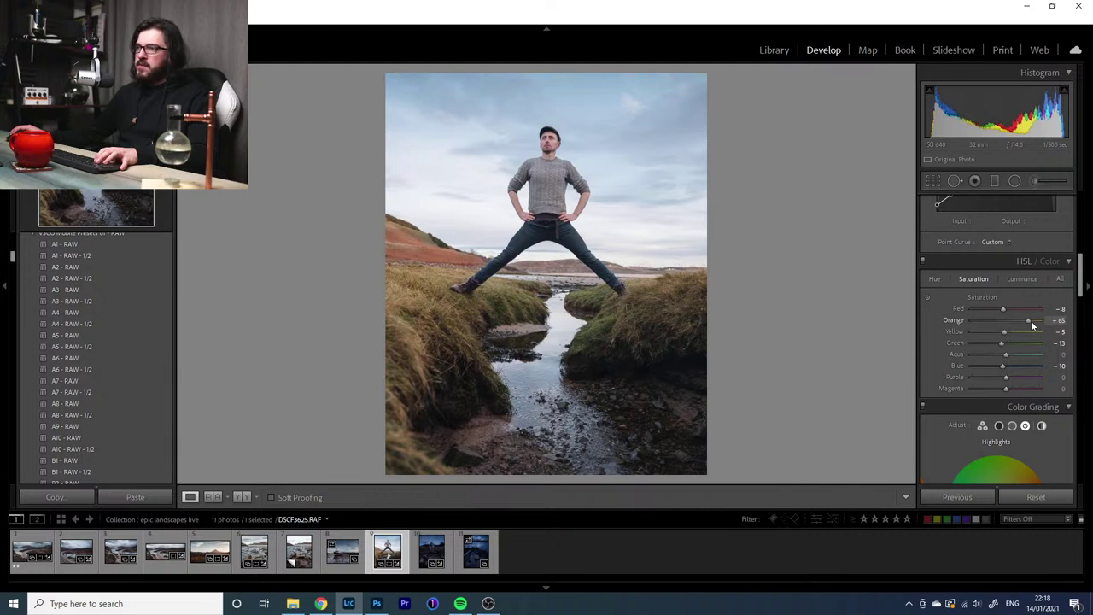
scroll(1006, 322, "down", 2)
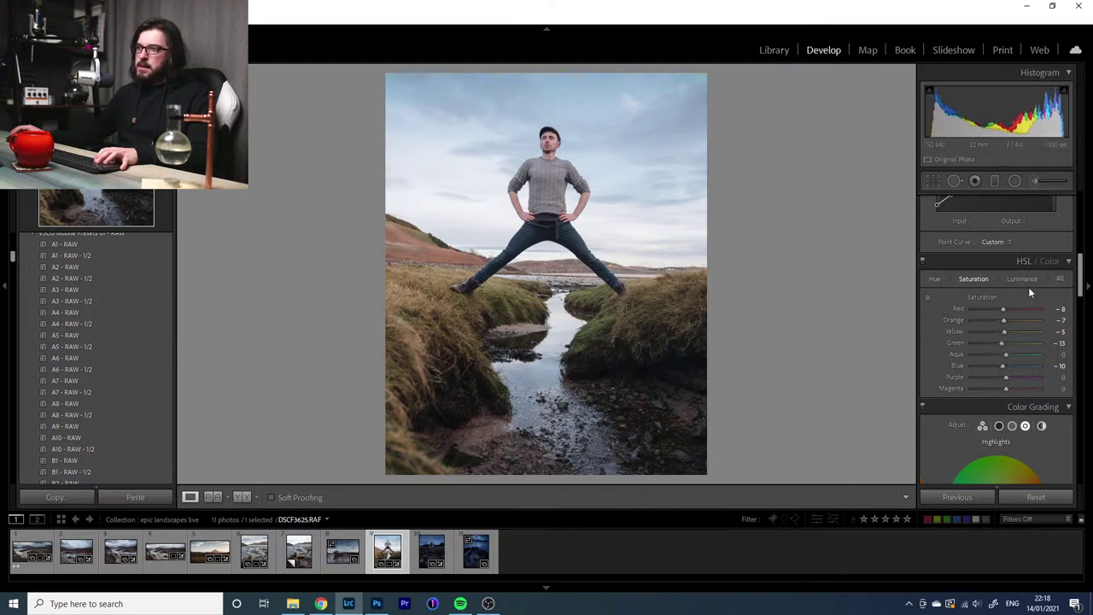
scroll(1004, 314, "down", 1)
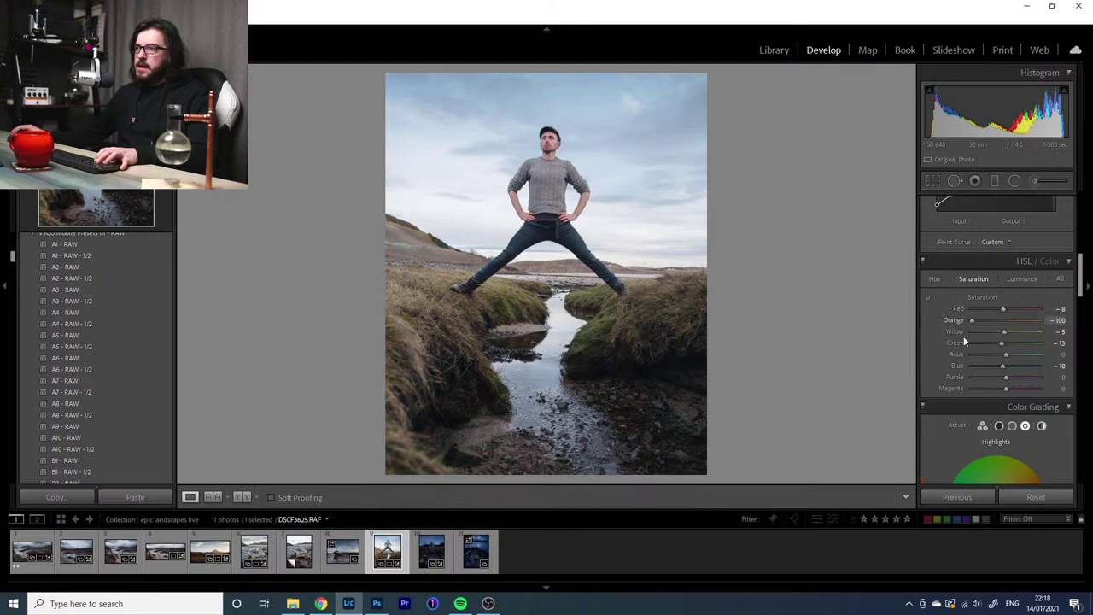
type("0")
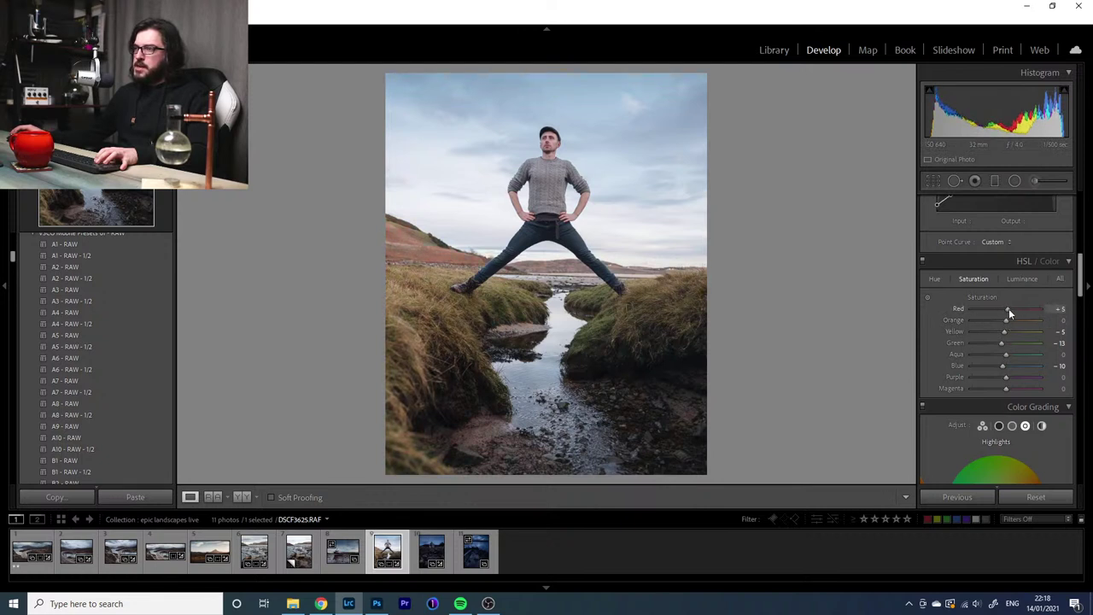
scroll(1008, 308, "up", 3)
left_click(543, 134)
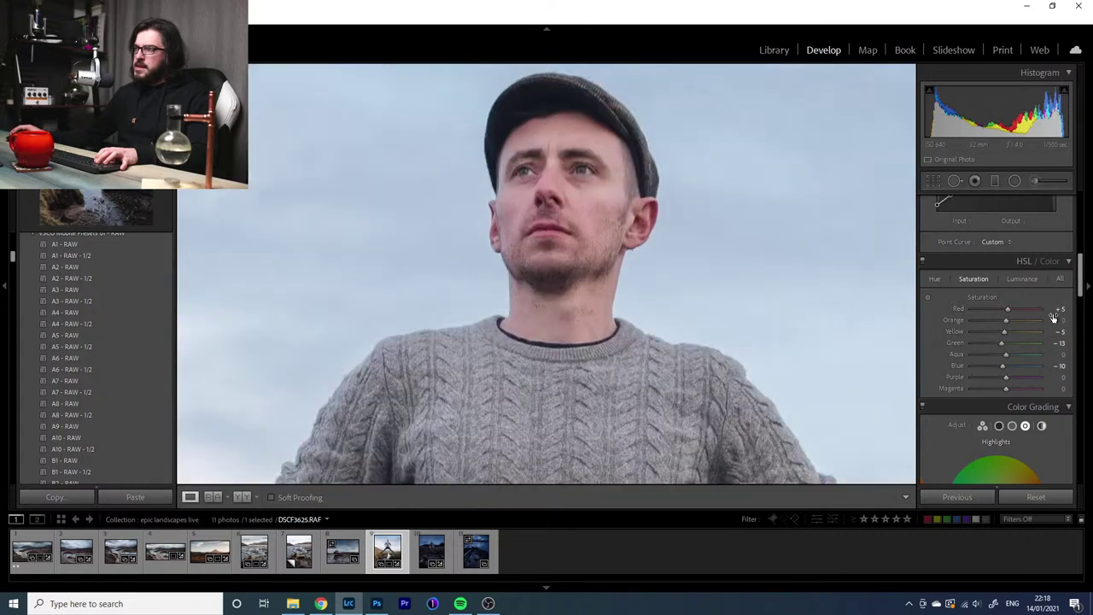
left_click_drag(924, 307, 1079, 336)
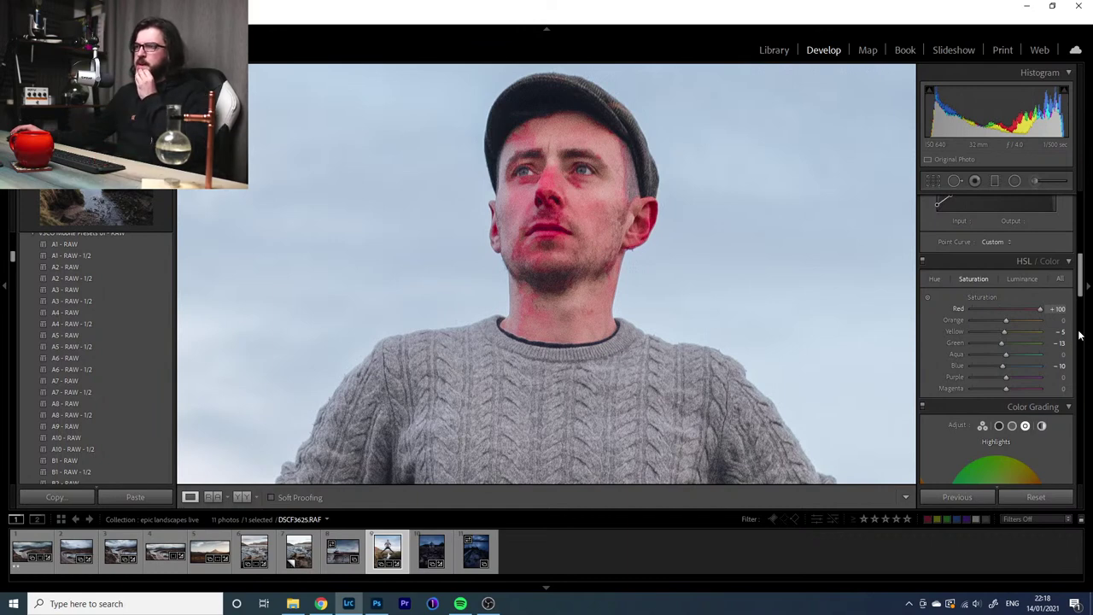
left_click_drag(1040, 309, 1007, 320)
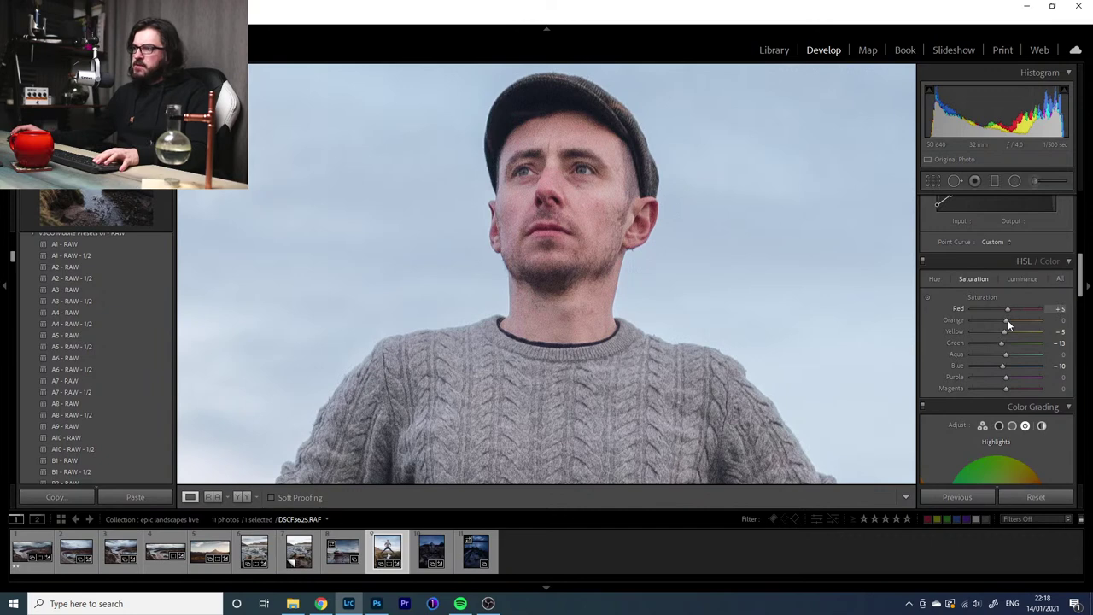
Set Red hue to +37 and Red luminance to -3, then return to the full photo
left_click(934, 279)
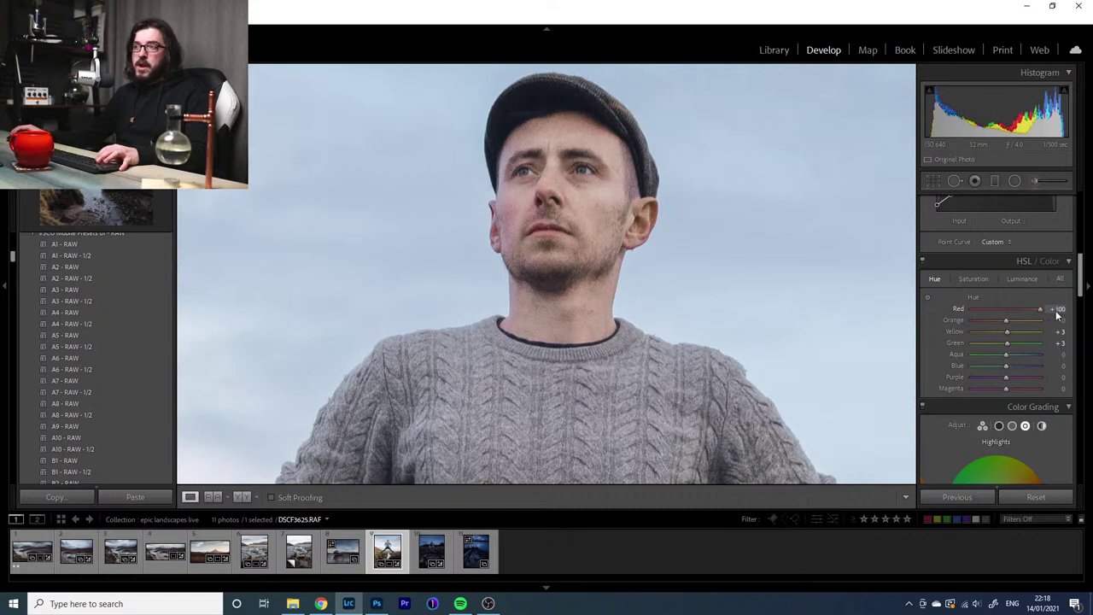
left_click_drag(1056, 316, 1019, 309)
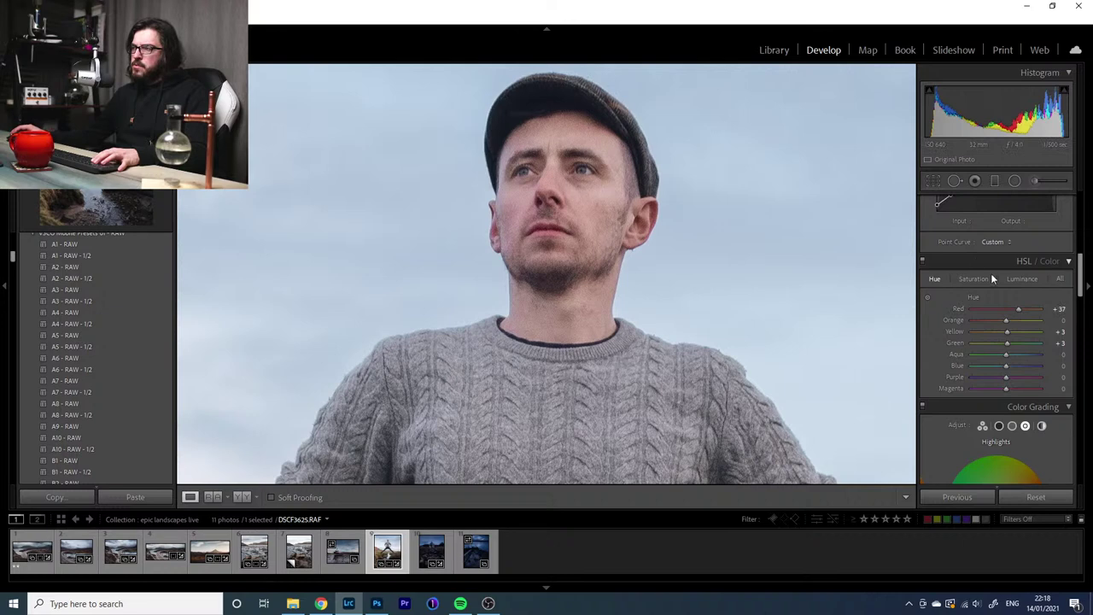
left_click(1021, 283)
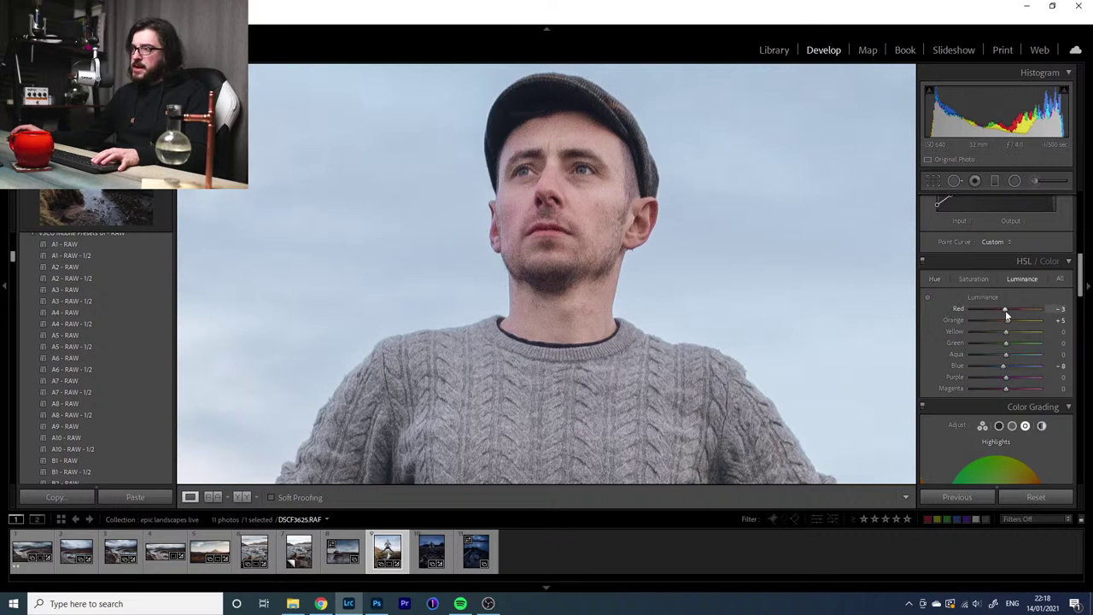
left_click_drag(1005, 309, 1016, 312)
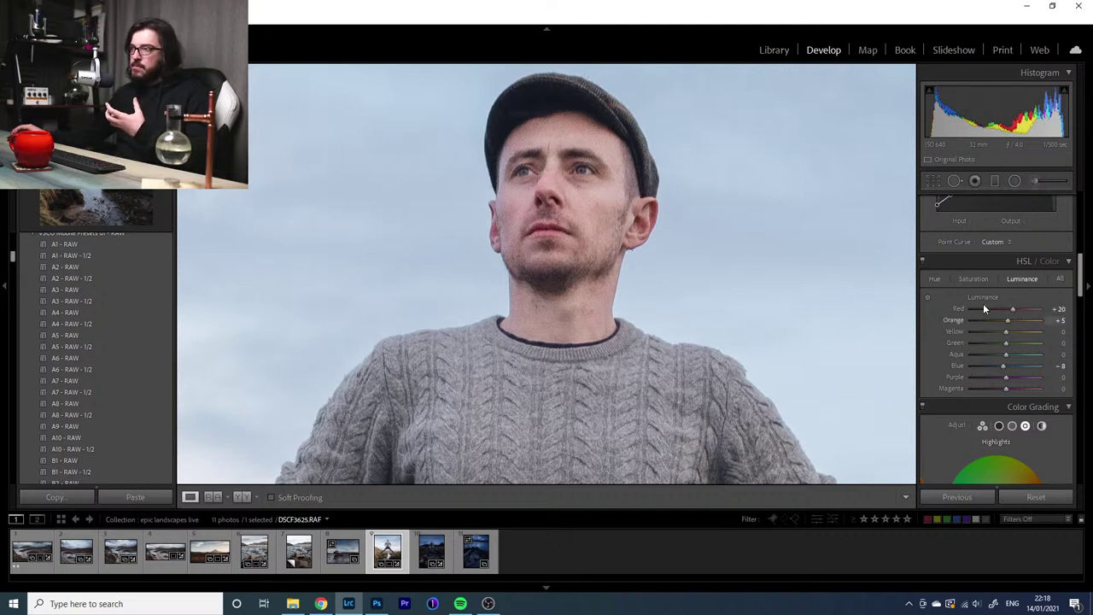
left_click(709, 276)
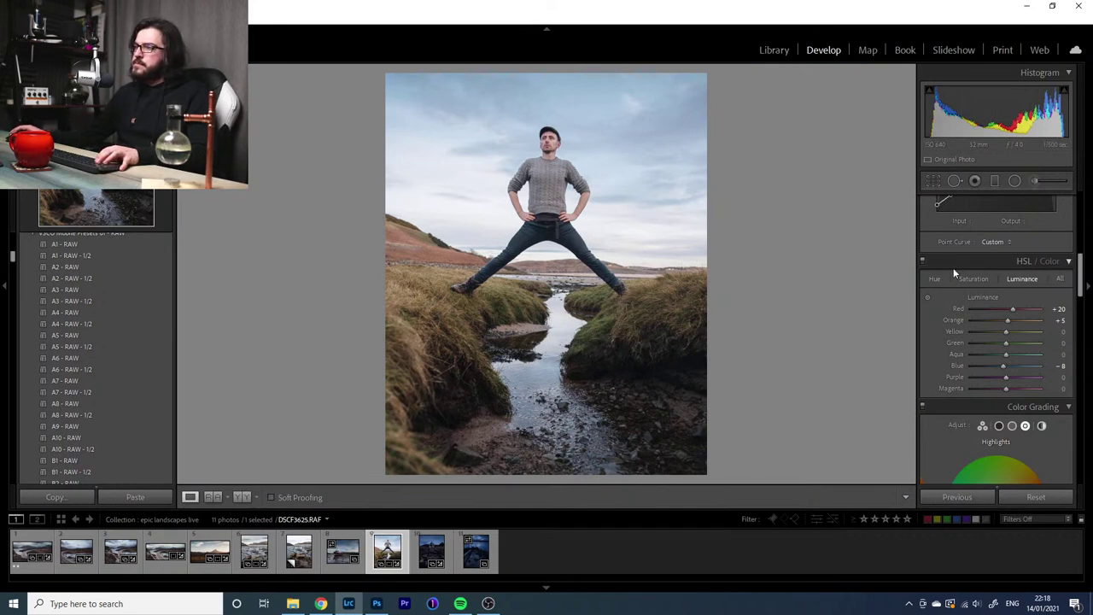
mouse_move(1011, 309)
left_mouse_down()
mouse_move(963, 311)
mouse_move(1004, 314)
left_mouse_up()
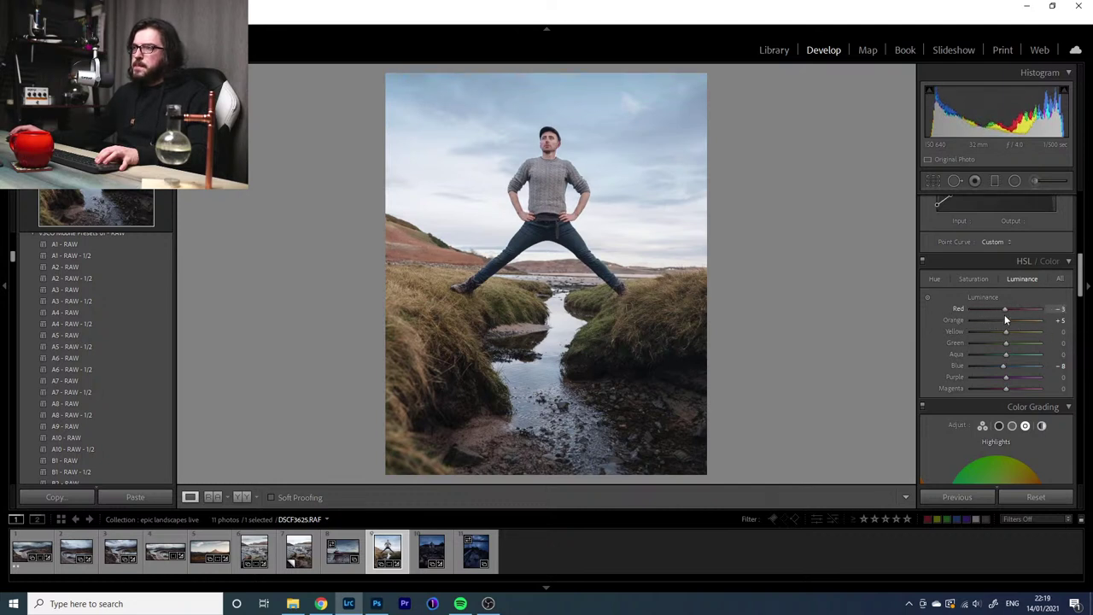
Compare HSL on and off, brighten Blue luminance slightly and lower Blue saturation
left_click(924, 262)
left_click(924, 261)
left_click(924, 261)
left_click(924, 261)
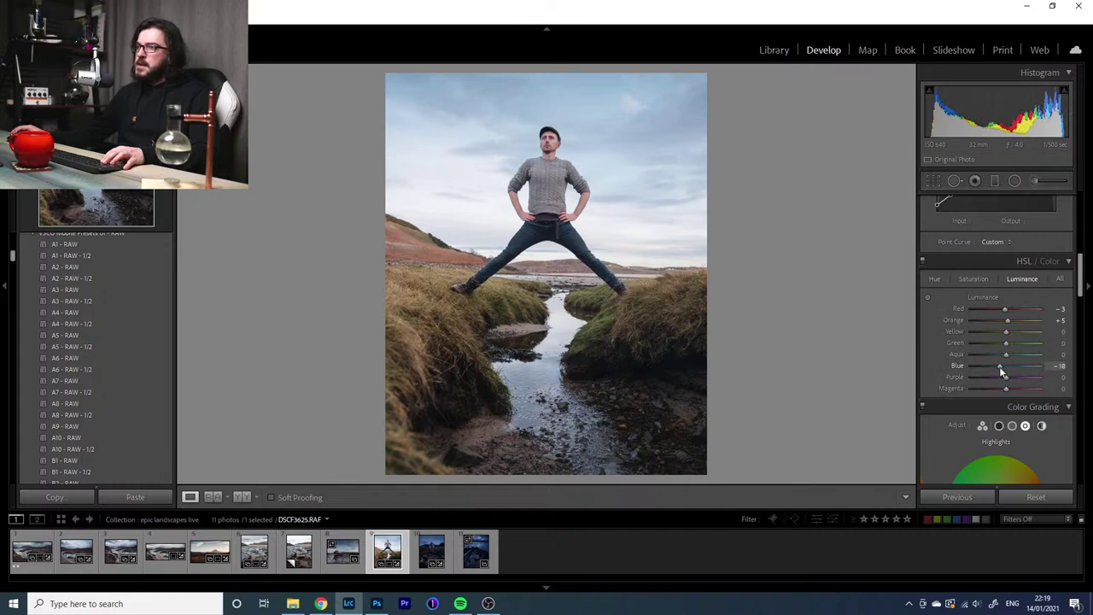
left_click_drag(999, 367, 996, 366)
left_click(971, 278)
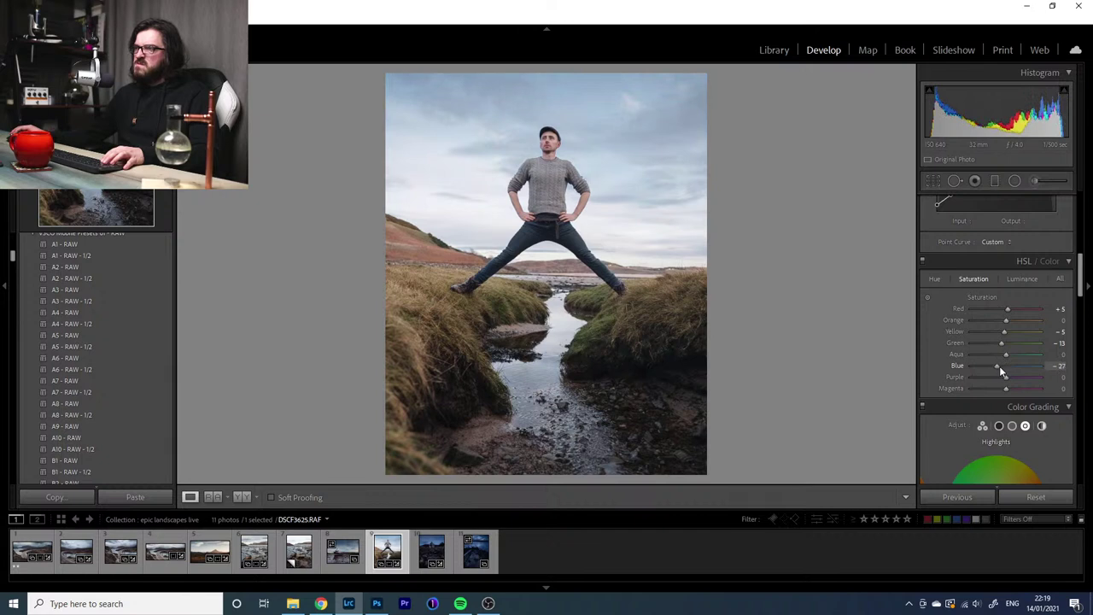
left_click_drag(1000, 365, 1002, 365)
Set Green hue to -10, tweak the Orange and Yellow hues, and compare before and after
left_click(935, 279)
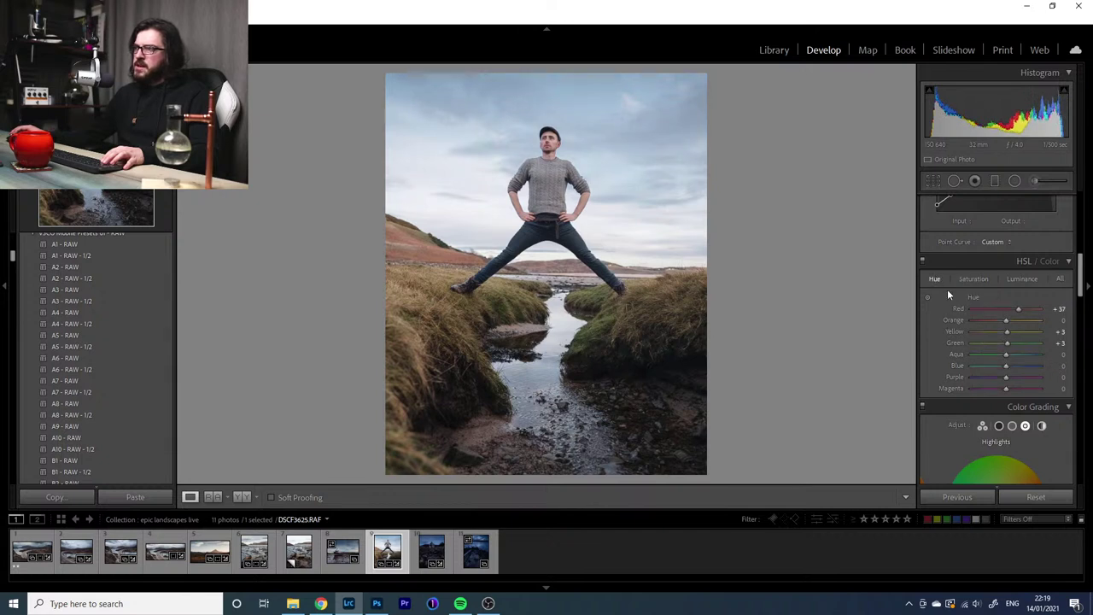
mouse_move(1009, 343)
left_mouse_down()
mouse_move(1005, 356)
mouse_move(998, 339)
left_mouse_up()
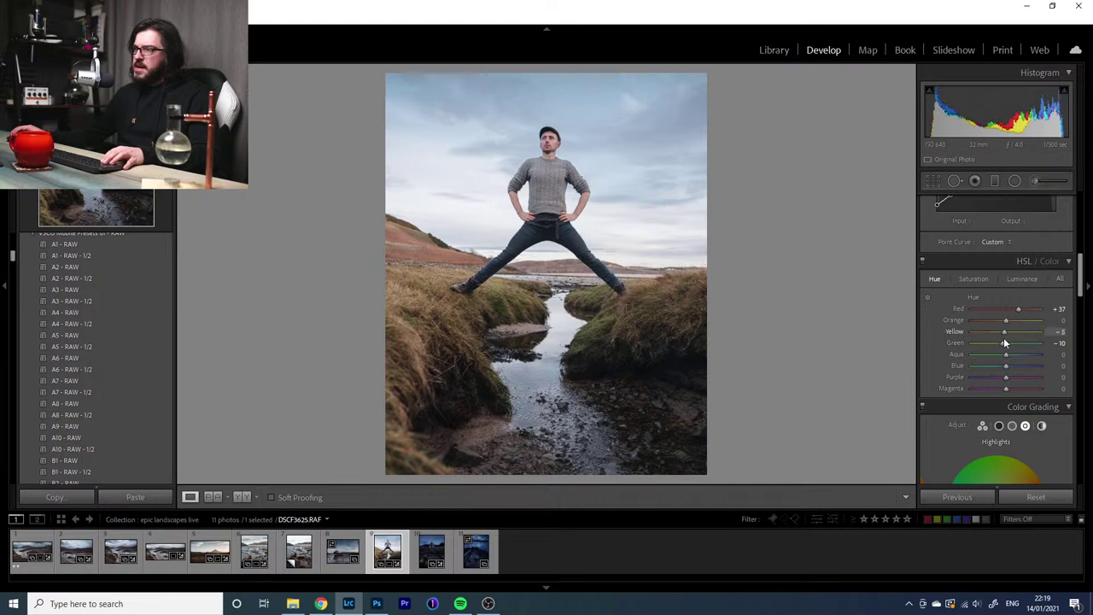
mouse_move(1006, 319)
left_mouse_down()
mouse_move(990, 322)
mouse_move(1007, 326)
left_mouse_up()
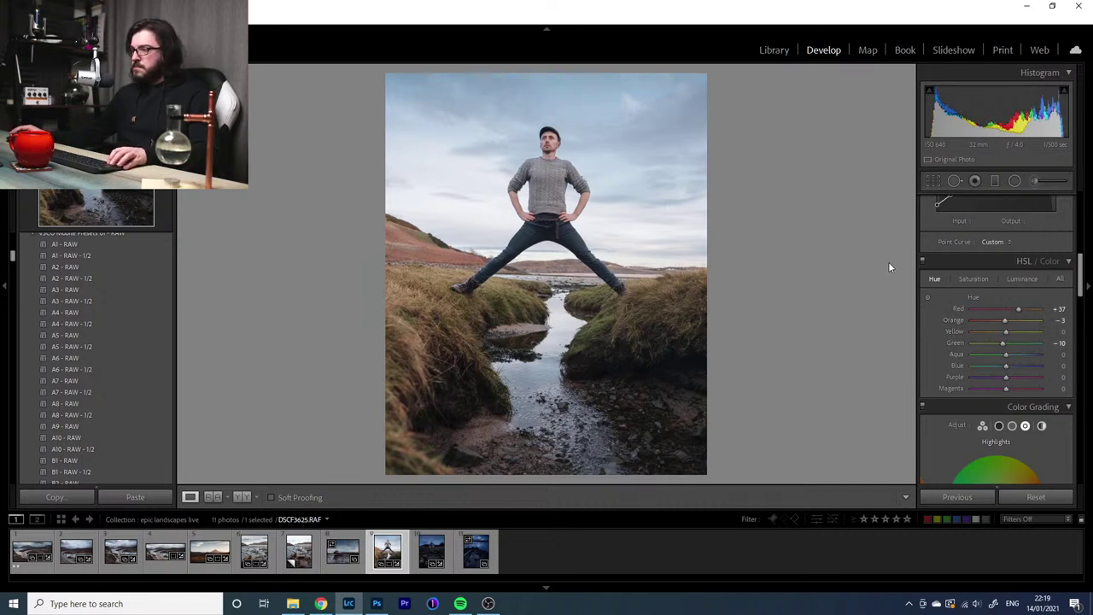
left_click(922, 260)
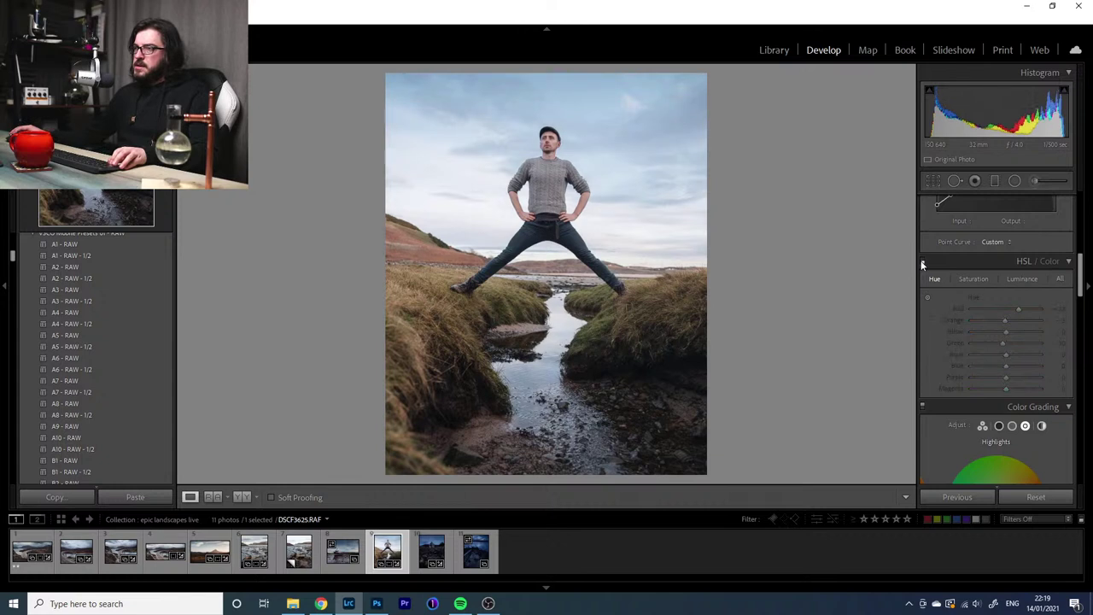
left_click(922, 260)
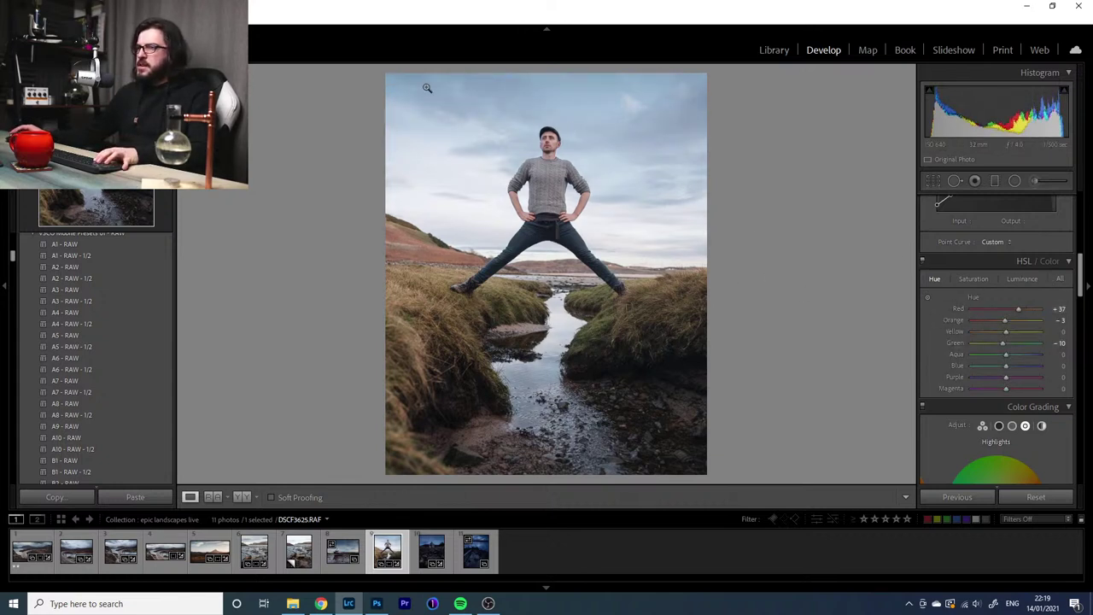
left_click(1020, 278)
Darken Yellow, Orange and Green luminance, checking the hillside up close
left_click_drag(1008, 335, 996, 334)
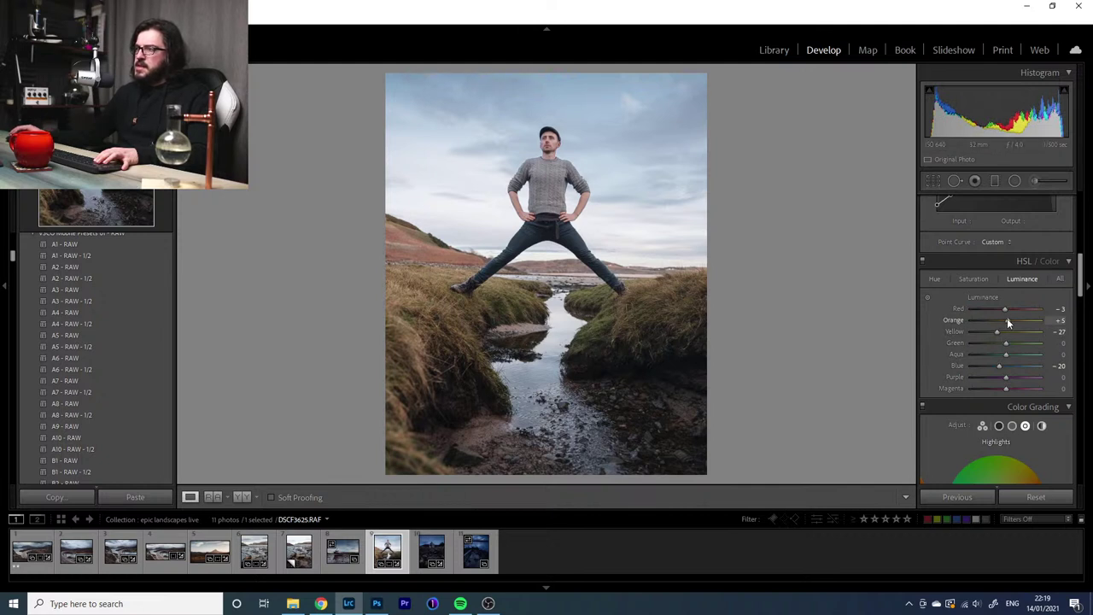
mouse_move(1007, 318)
left_mouse_down()
mouse_move(987, 323)
mouse_move(1000, 324)
left_mouse_up()
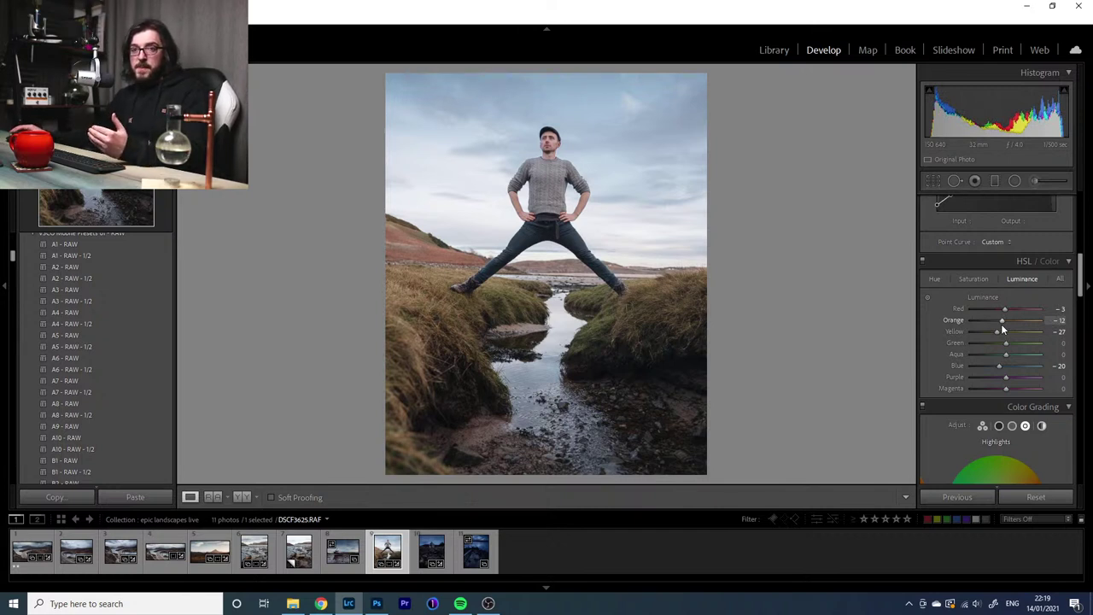
left_click(442, 259)
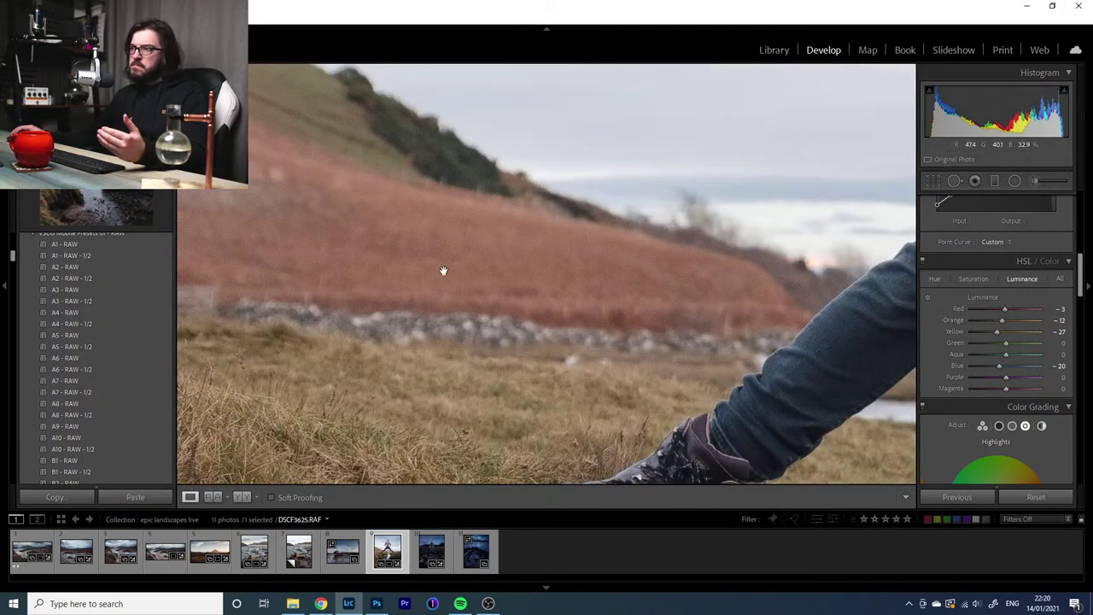
left_click(383, 247)
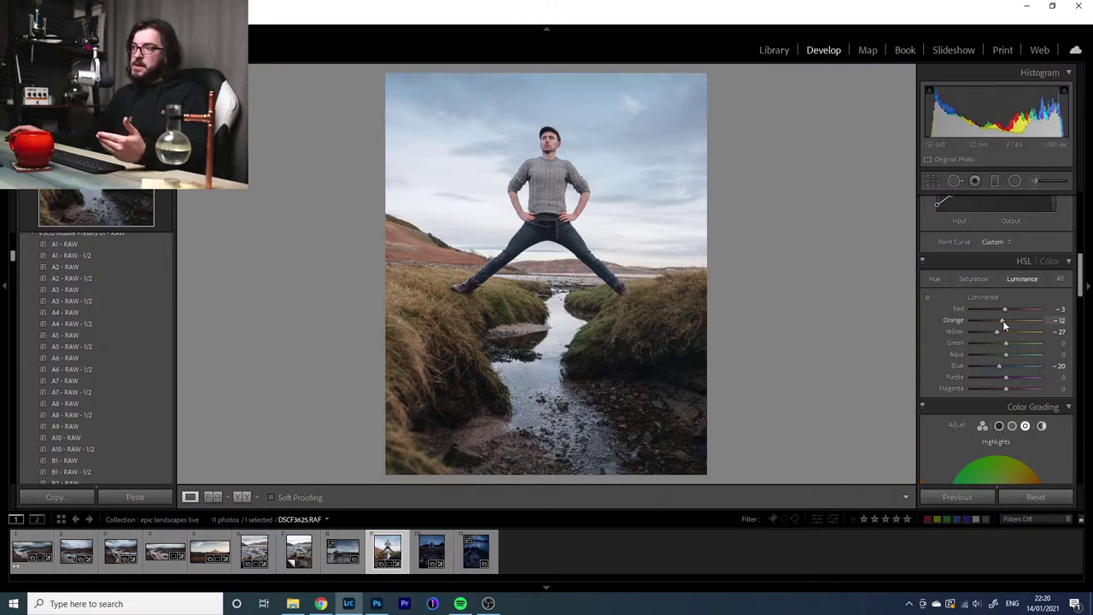
mouse_move(1002, 321)
left_mouse_down()
mouse_move(1023, 323)
mouse_move(995, 336)
left_mouse_up()
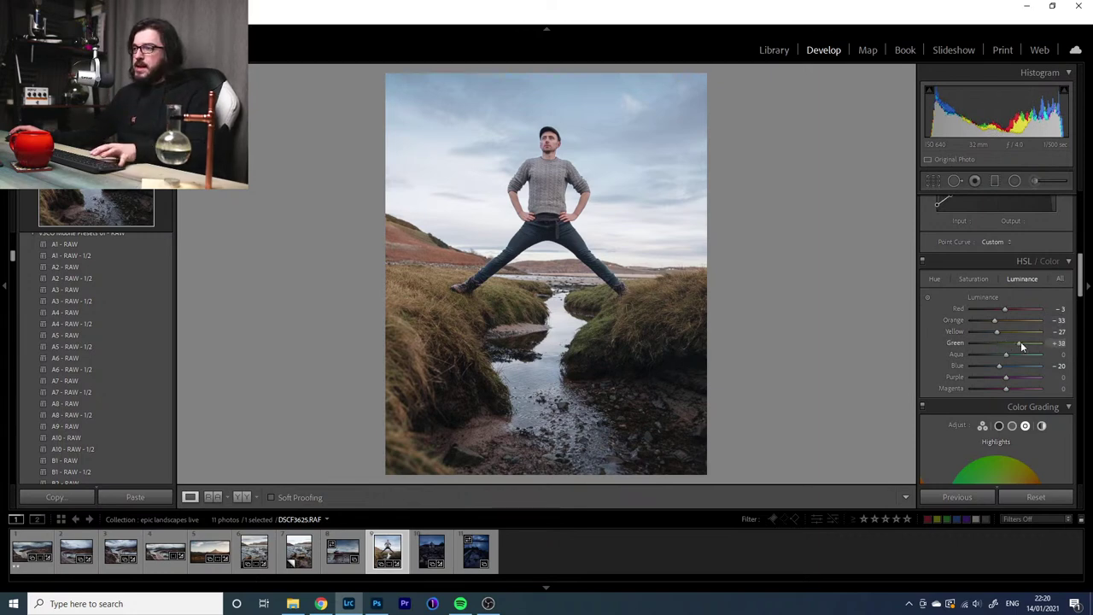
left_click_drag(1027, 348, 985, 378)
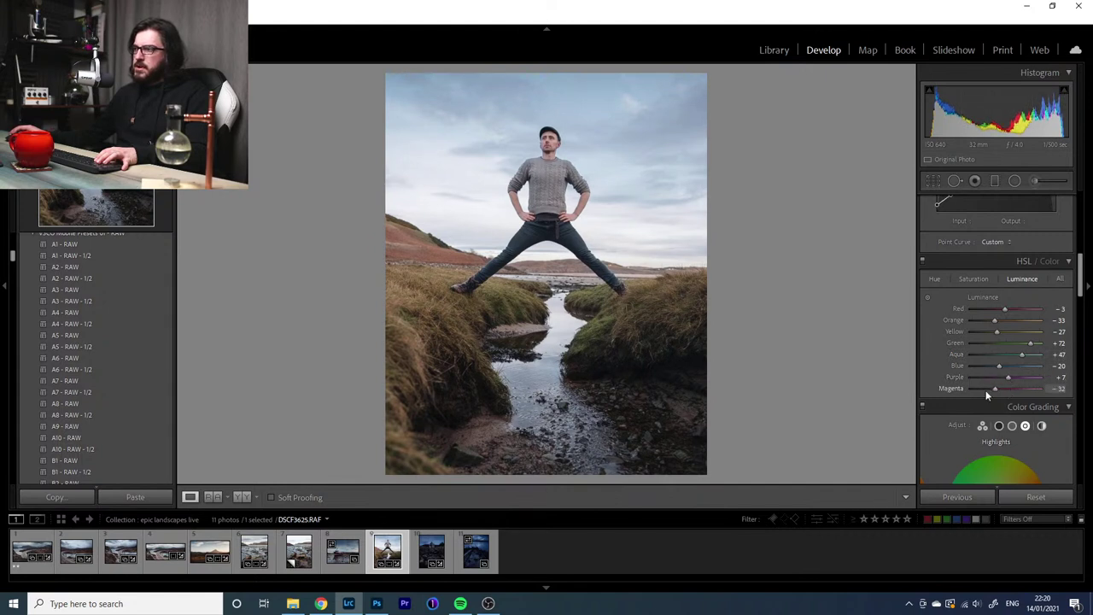
Set Magenta luminance to -5 and Purple luminance to +35, inspecting the man's head zoomed in
mouse_move(1007, 390)
left_mouse_down()
mouse_move(997, 390)
mouse_move(1035, 390)
mouse_move(991, 392)
mouse_move(1005, 392)
left_mouse_up()
left_click(568, 139)
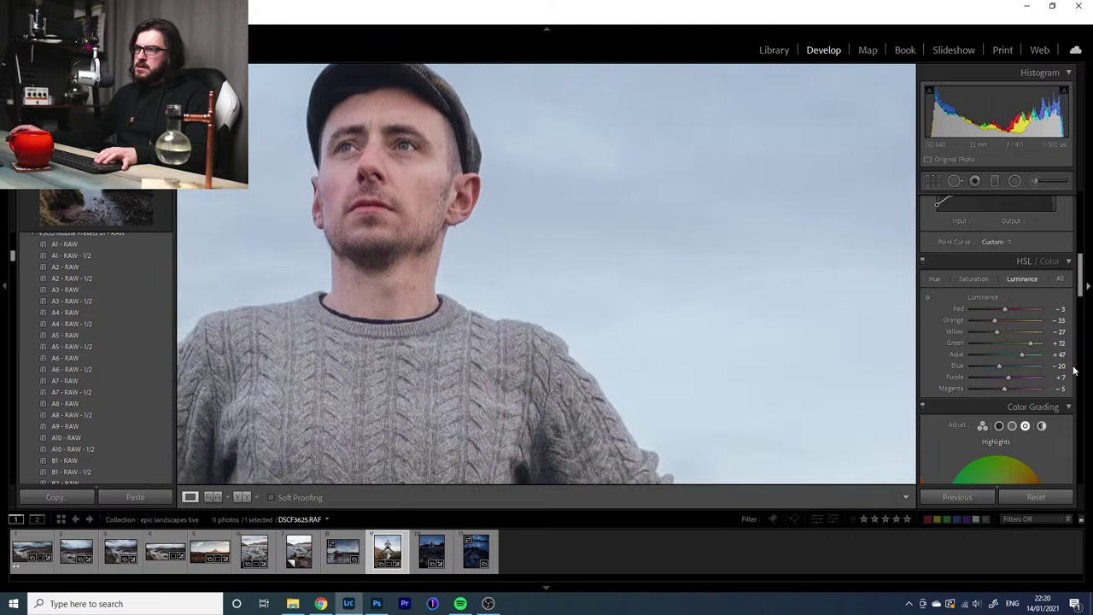
mouse_move(1009, 377)
left_mouse_down()
mouse_move(1022, 379)
mouse_move(994, 380)
mouse_move(1026, 382)
mouse_move(1017, 384)
left_mouse_up()
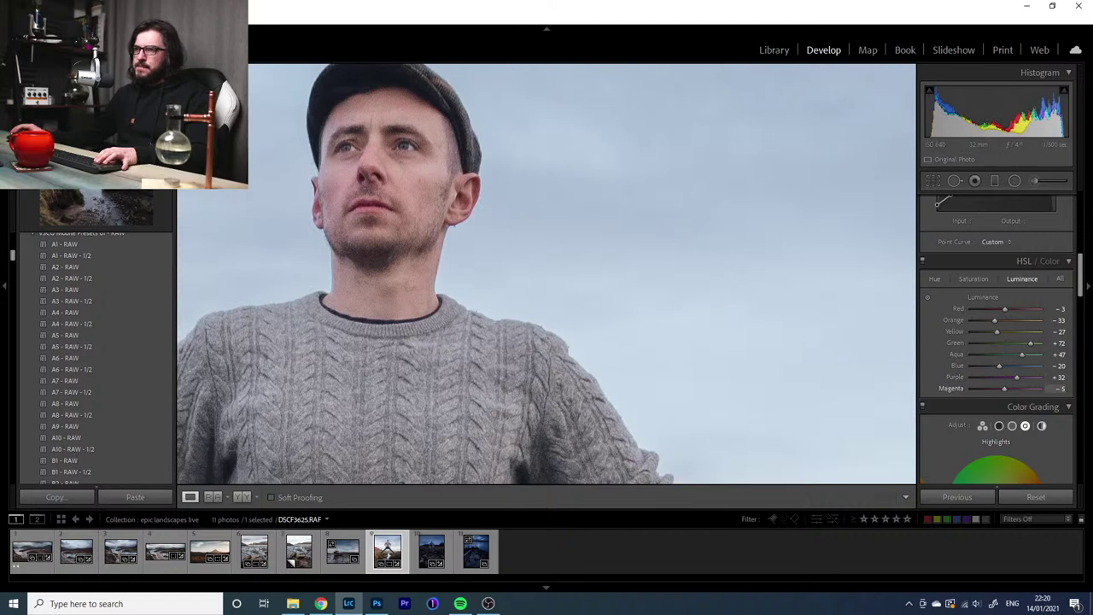
left_click_drag(1016, 378, 940, 384)
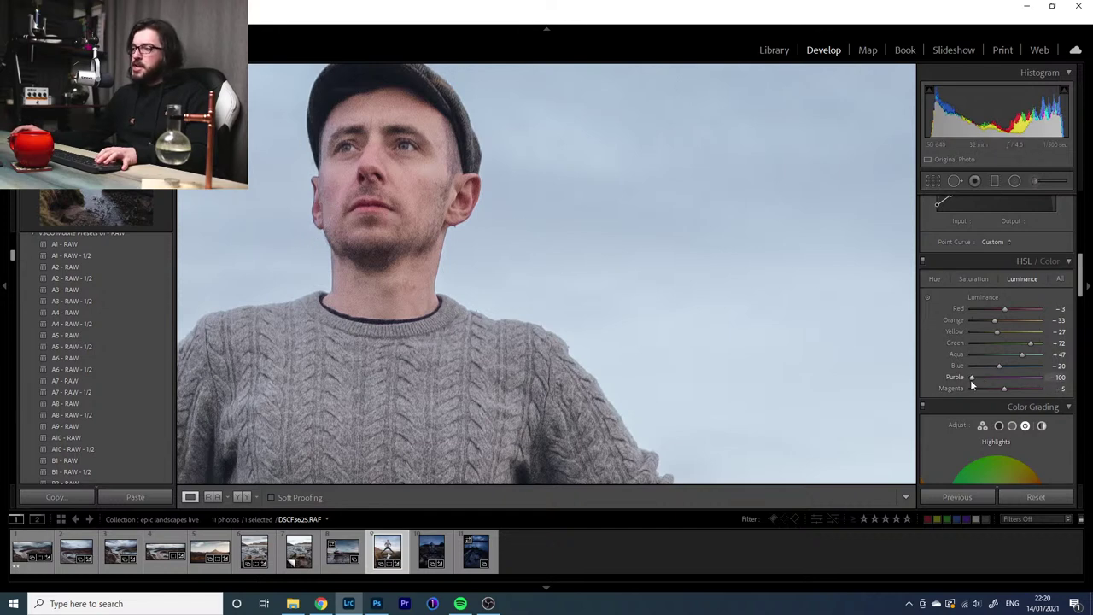
left_click_drag(972, 377, 1017, 387)
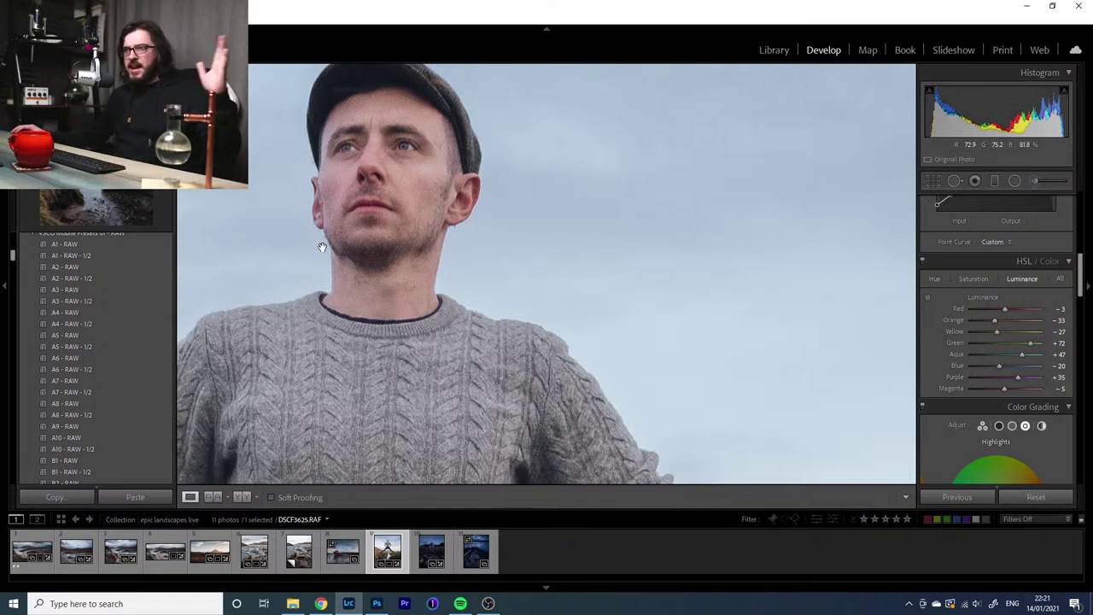
left_click(386, 245)
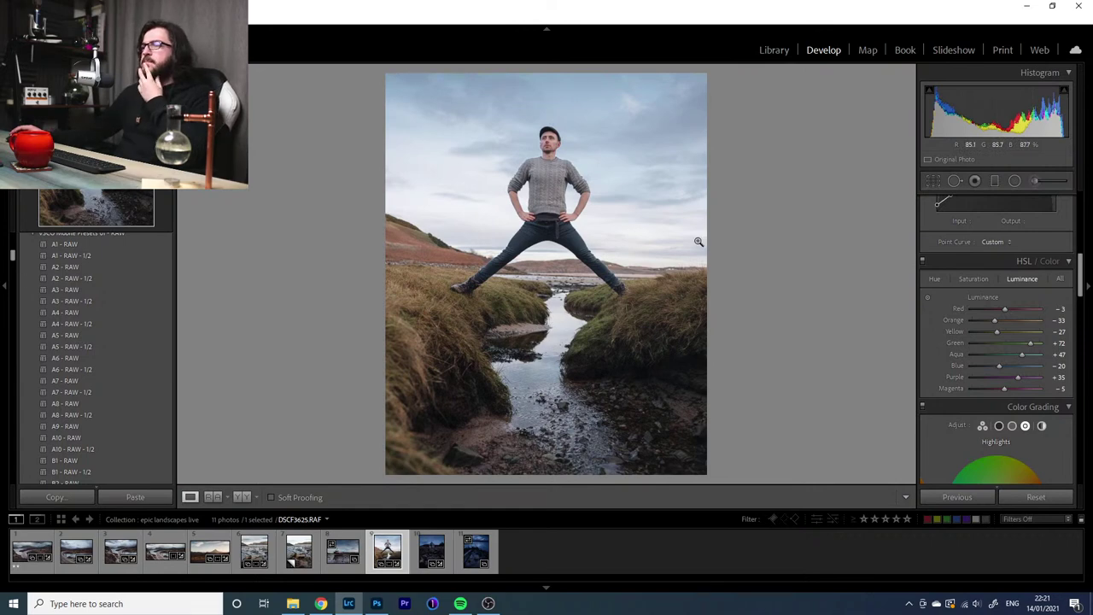
Crop to a 1 x 1 square with the man centred and a -0.10 straightening angle
left_click(932, 179)
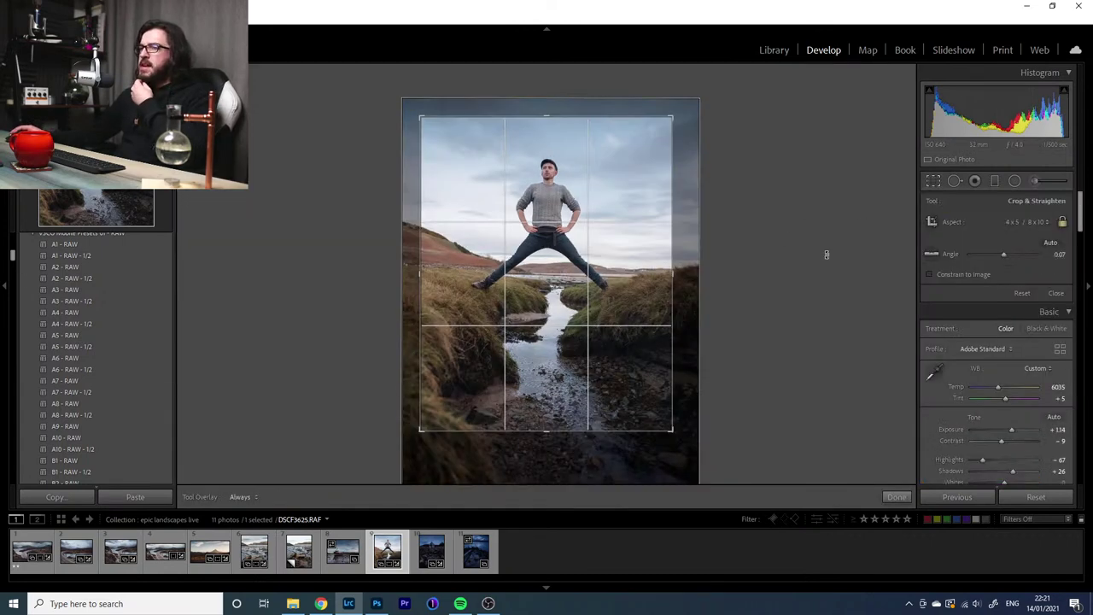
left_click(1013, 221)
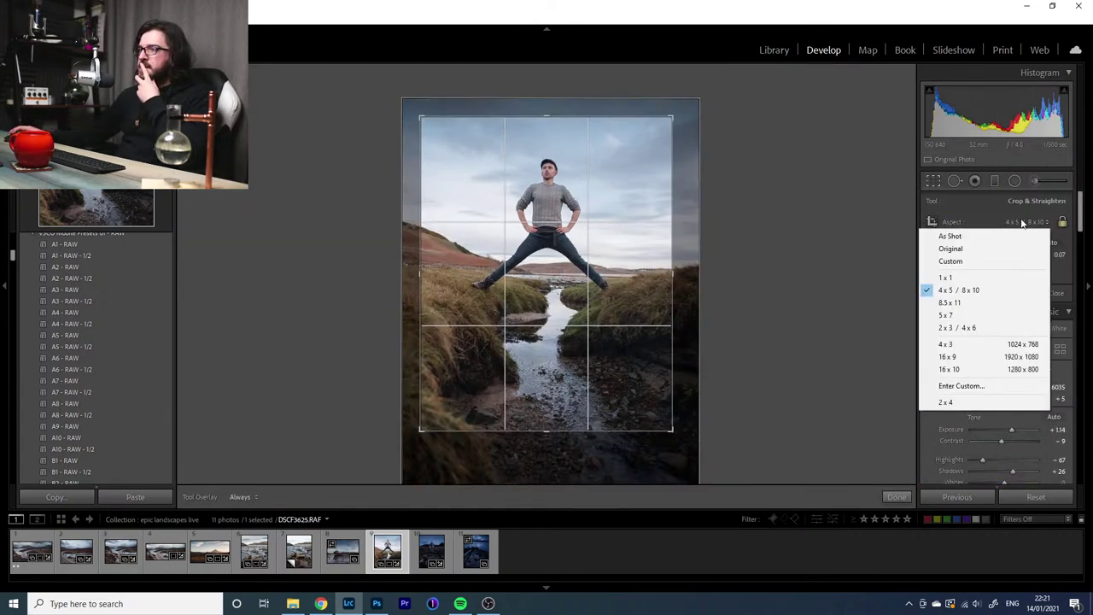
left_click(968, 275)
left_click_drag(595, 273, 592, 285)
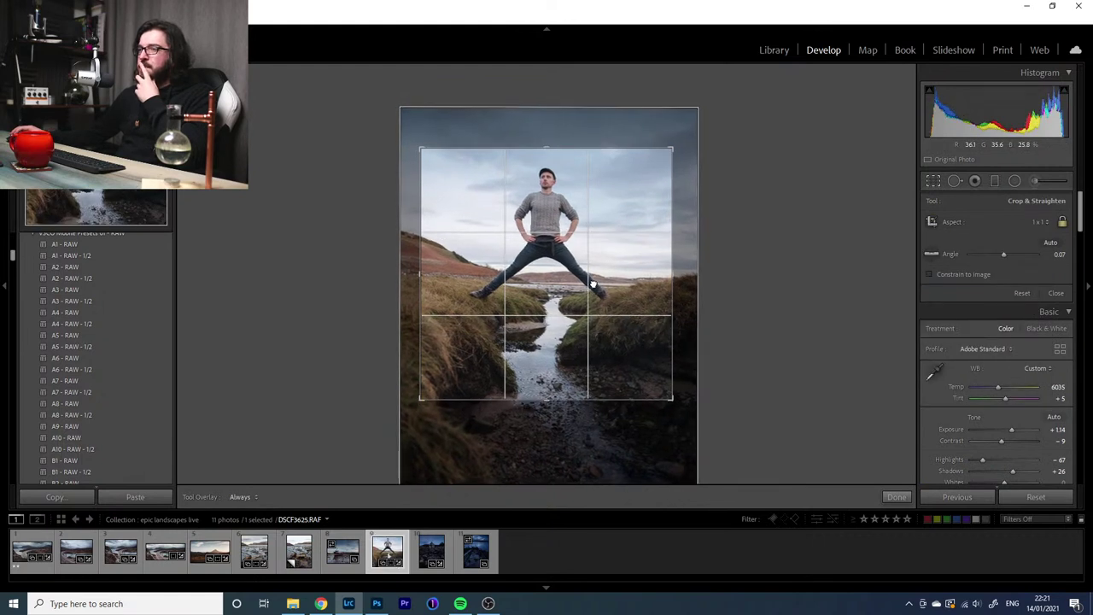
left_click_drag(742, 285, 763, 283)
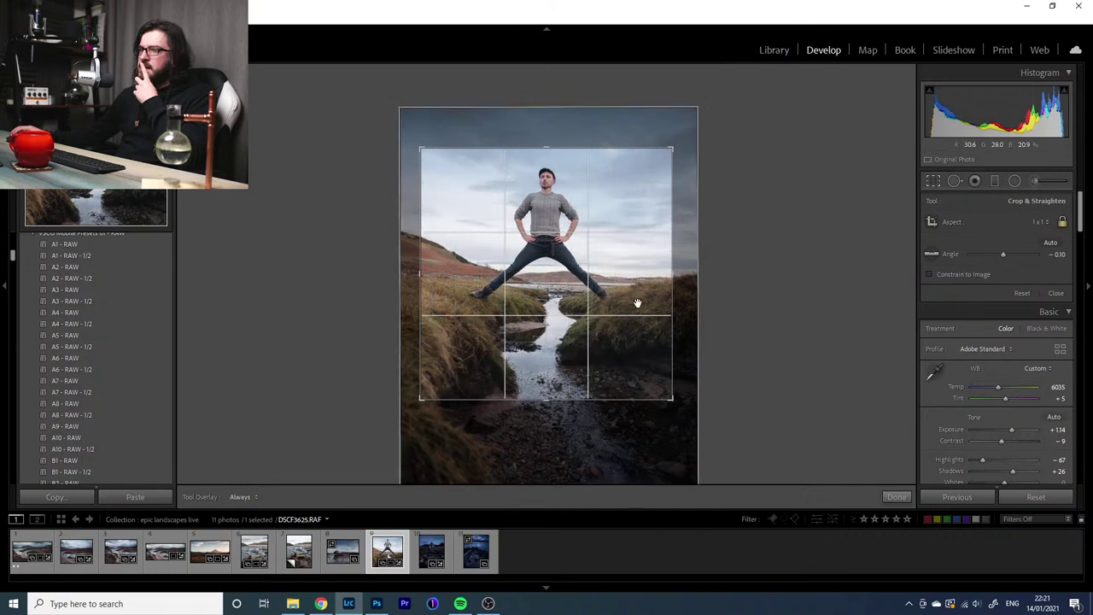
left_click_drag(633, 307, 632, 309)
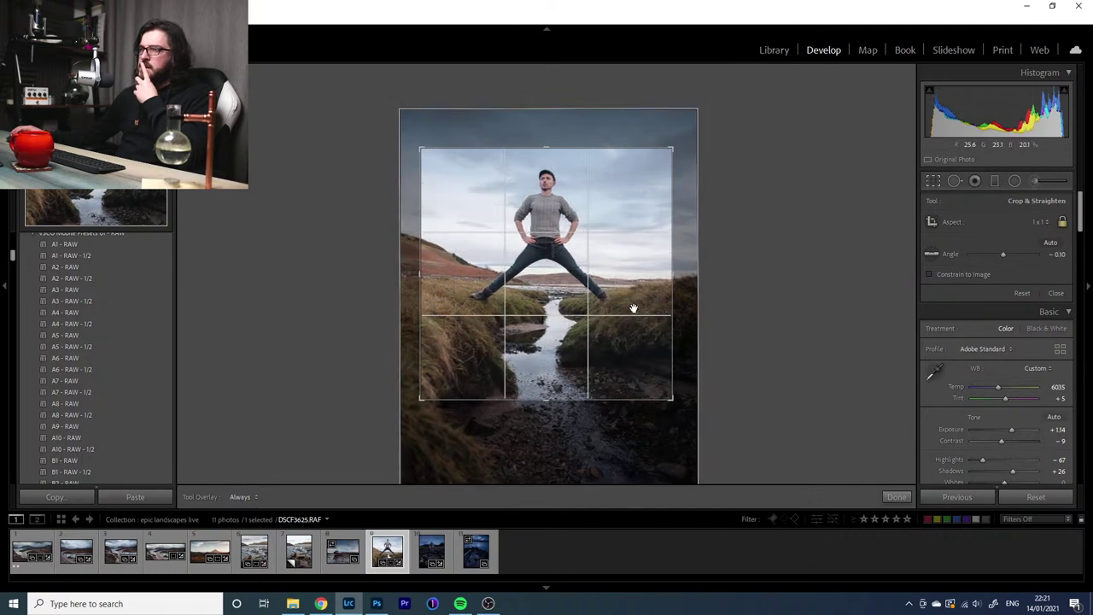
key("Return")
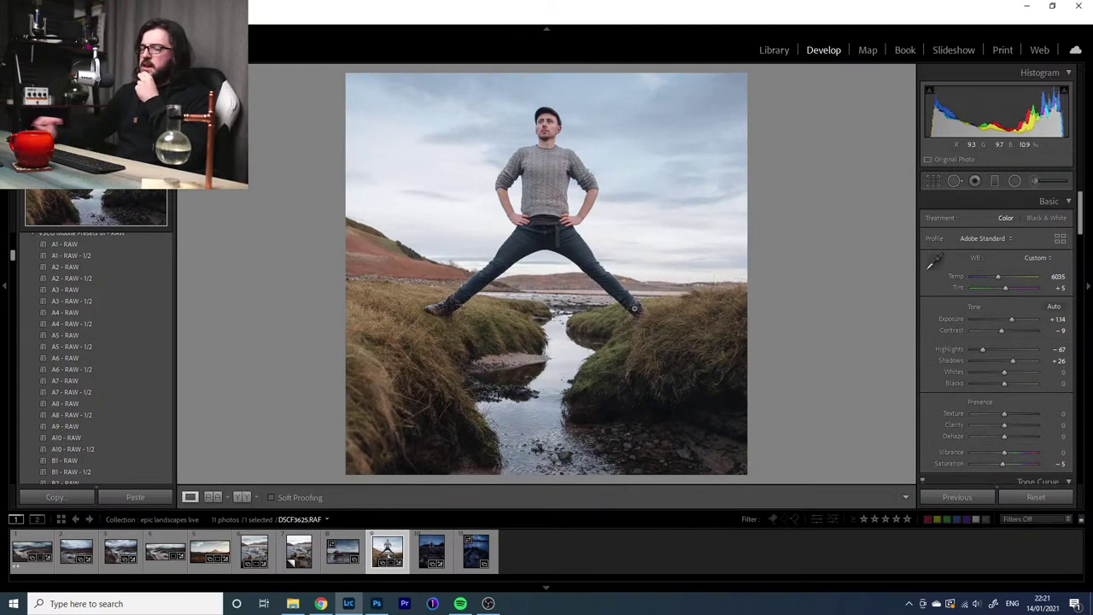
Paint a +0.37 exposure brush over the right-hand grass bank and compare before/after
left_click(1040, 182)
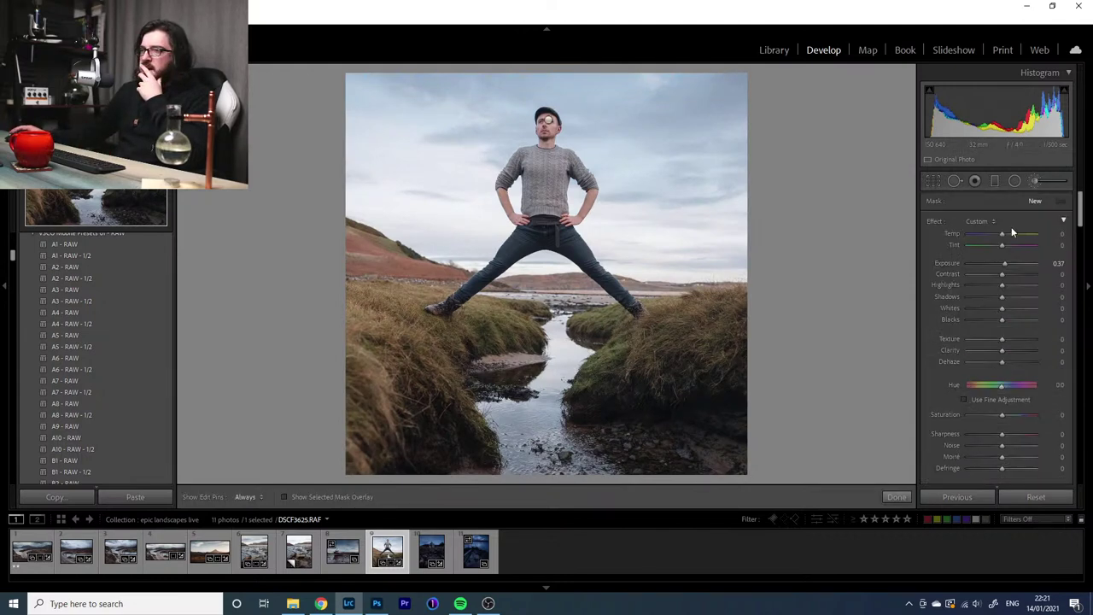
key("h")
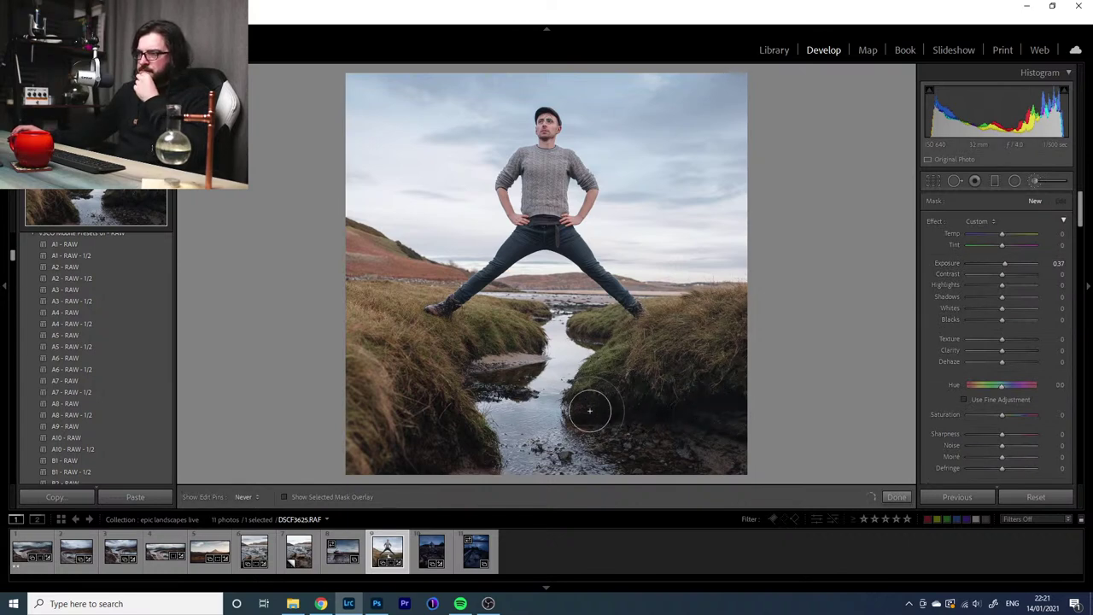
key("h")
left_click_drag(651, 389, 703, 361)
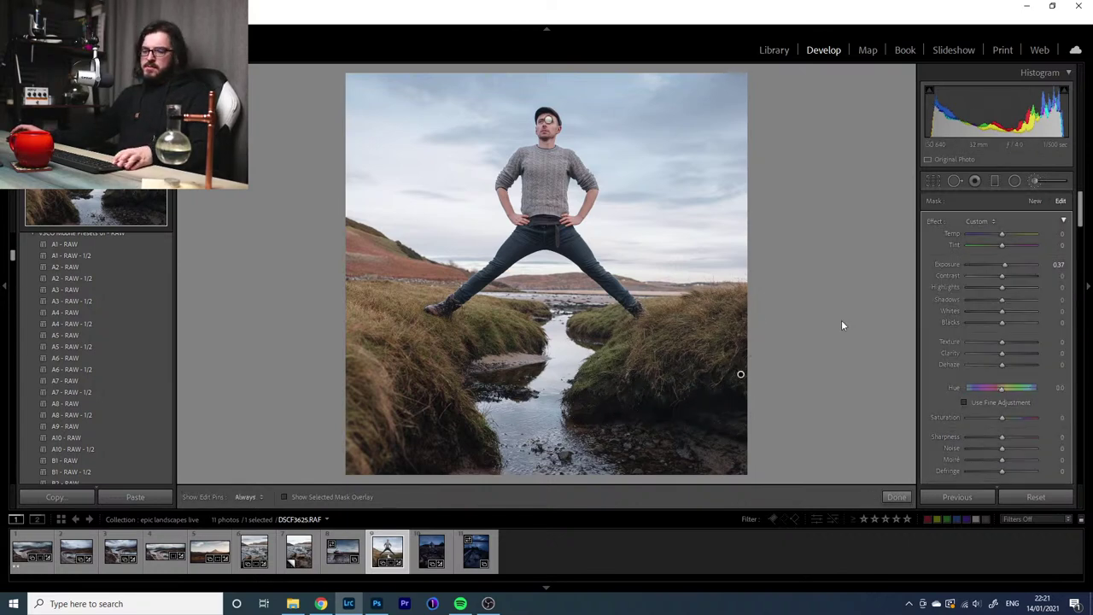
key("backslash")
key("backslash")
key("backslash")
key("backslash")
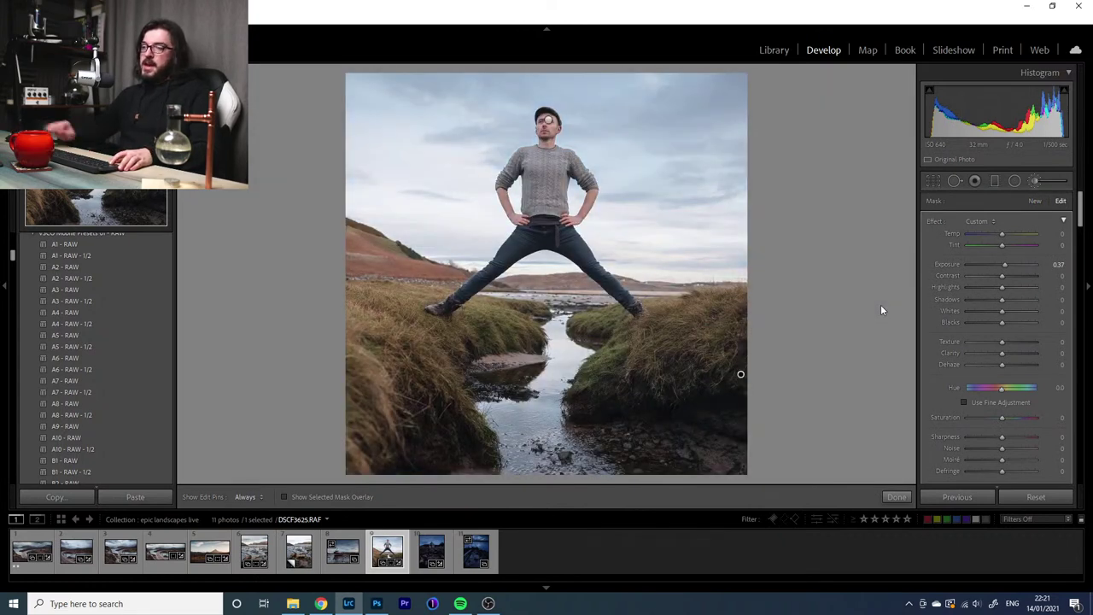
left_click(1044, 180)
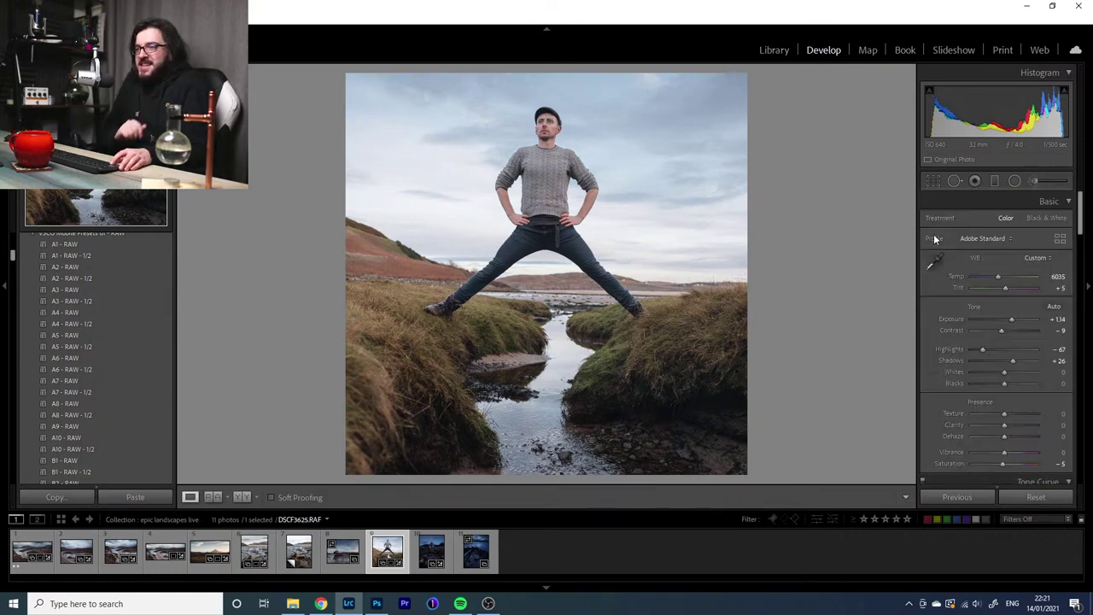
key("backslash")
key("backslash")
key("backslash")
key("backslash")
key("backslash")
key("backslash")
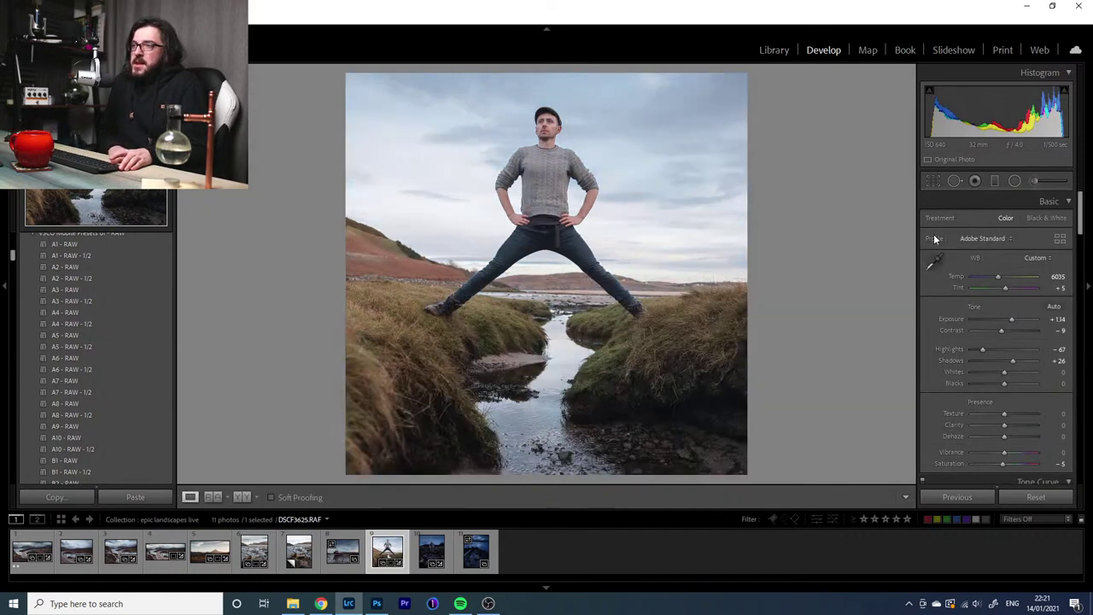
key("backslash")
key("backslash")
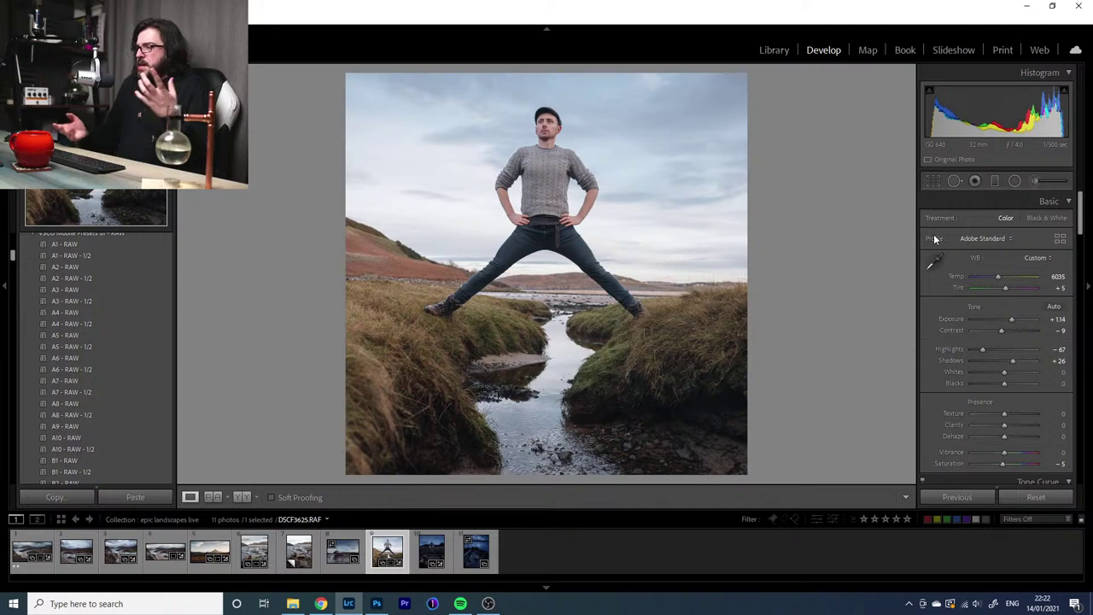
Check the square portrait at 1:1 and in Before/After, then open the barn-among-rocks photo
left_click(540, 116)
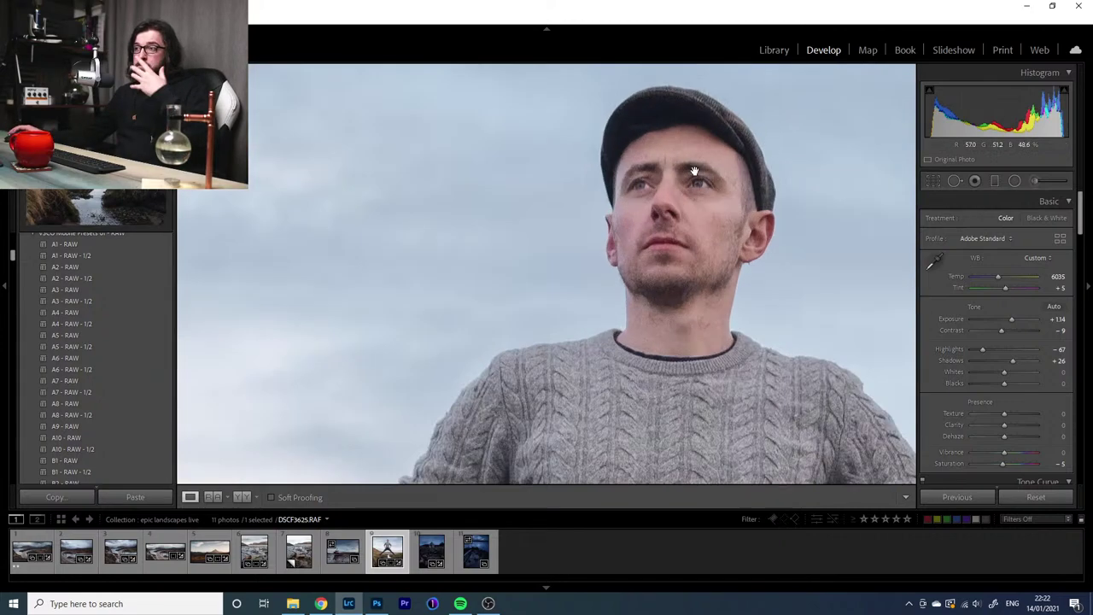
left_click(679, 290)
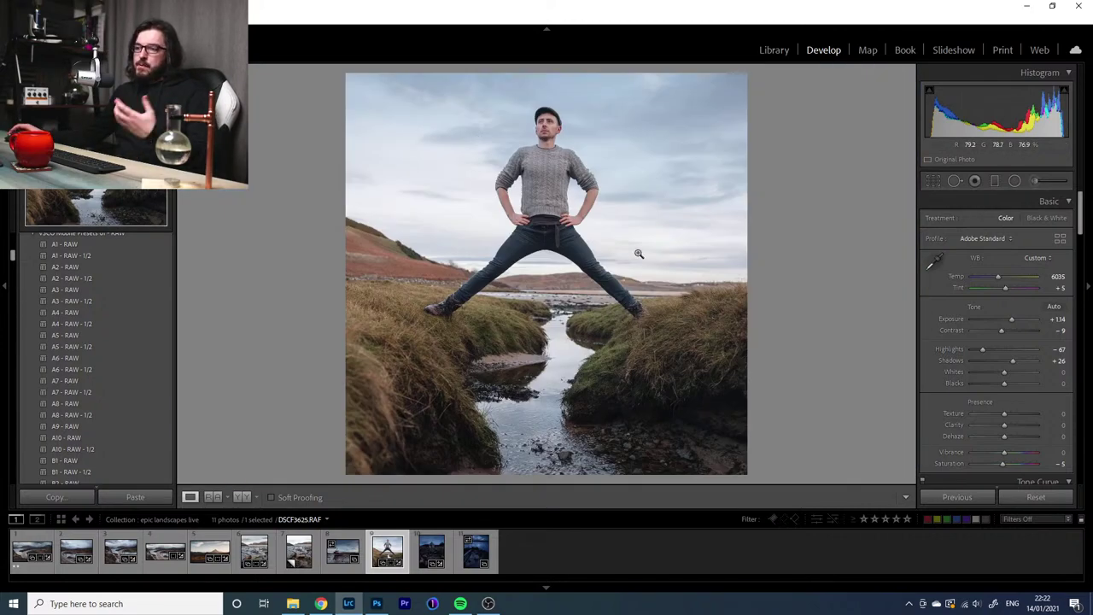
key("backslash")
key("backslash")
key("backslash")
key("backslash")
key("backslash")
key("backslash")
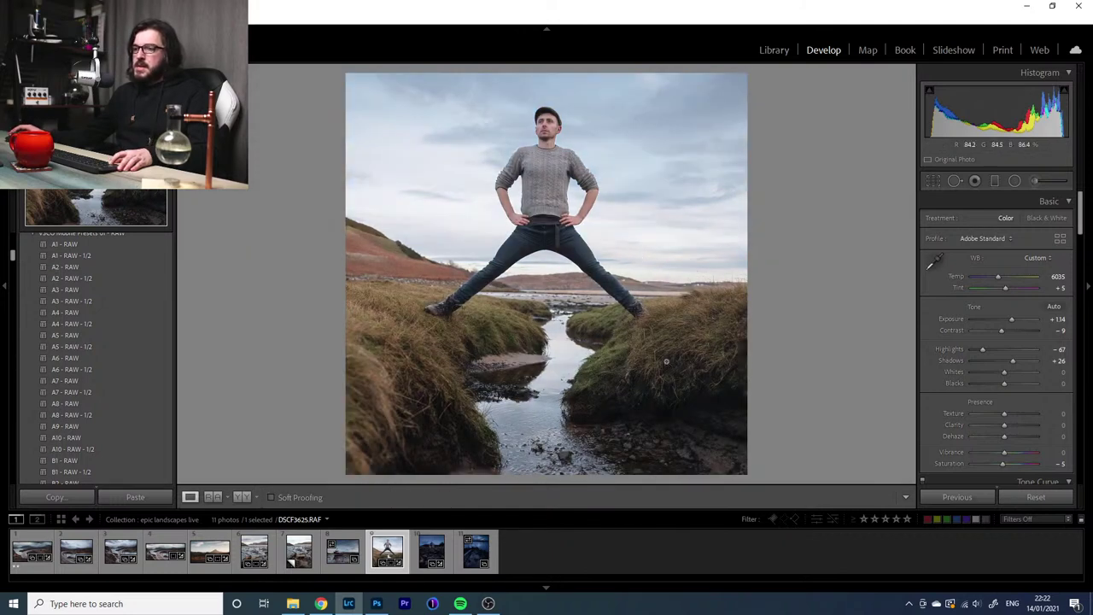
left_click(434, 553)
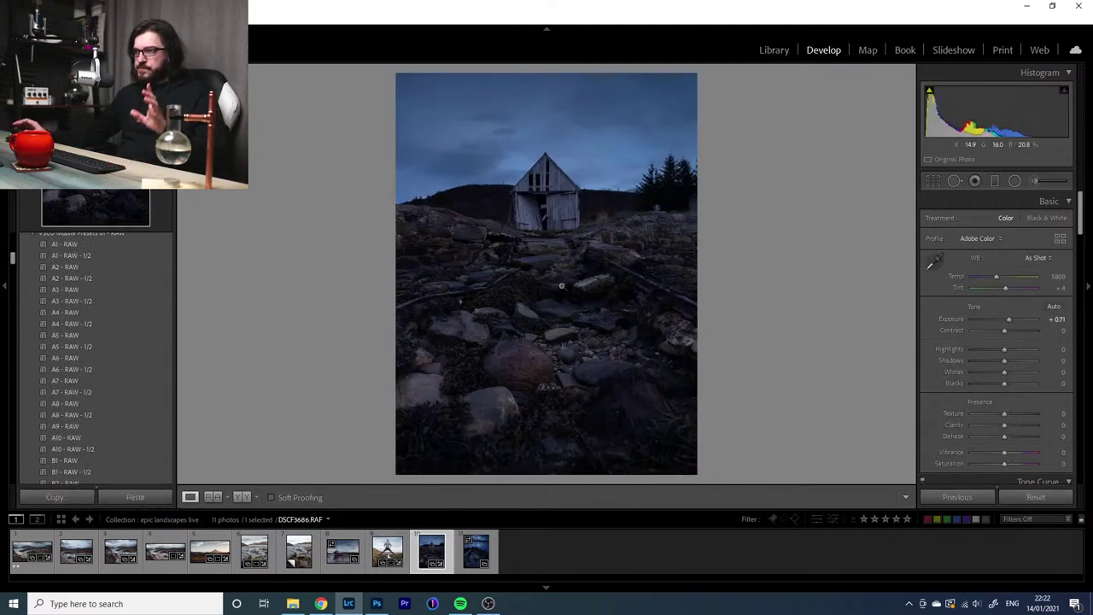
Raise the barn photo's Exposure to +2.19, with Highlights at -2 and Whites at +30
left_click(474, 556)
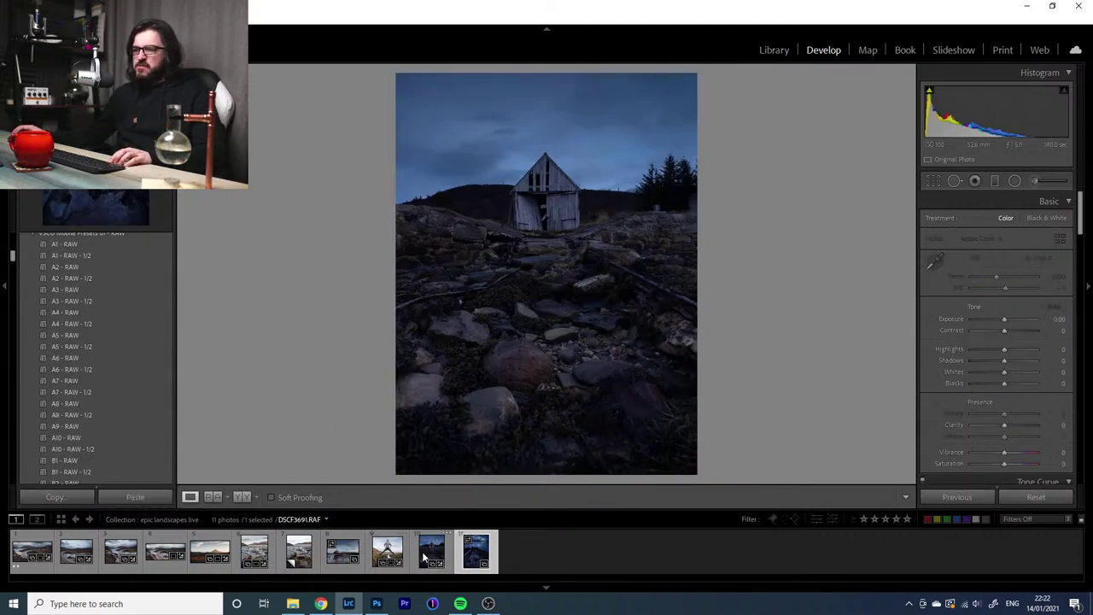
left_click(428, 556)
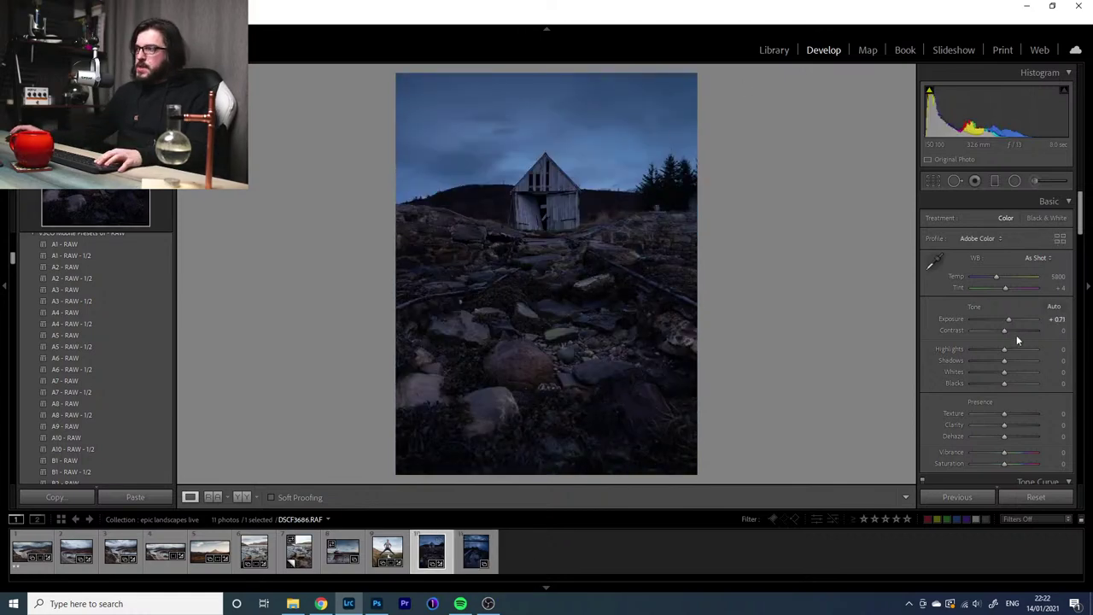
left_click_drag(1011, 319, 1018, 319)
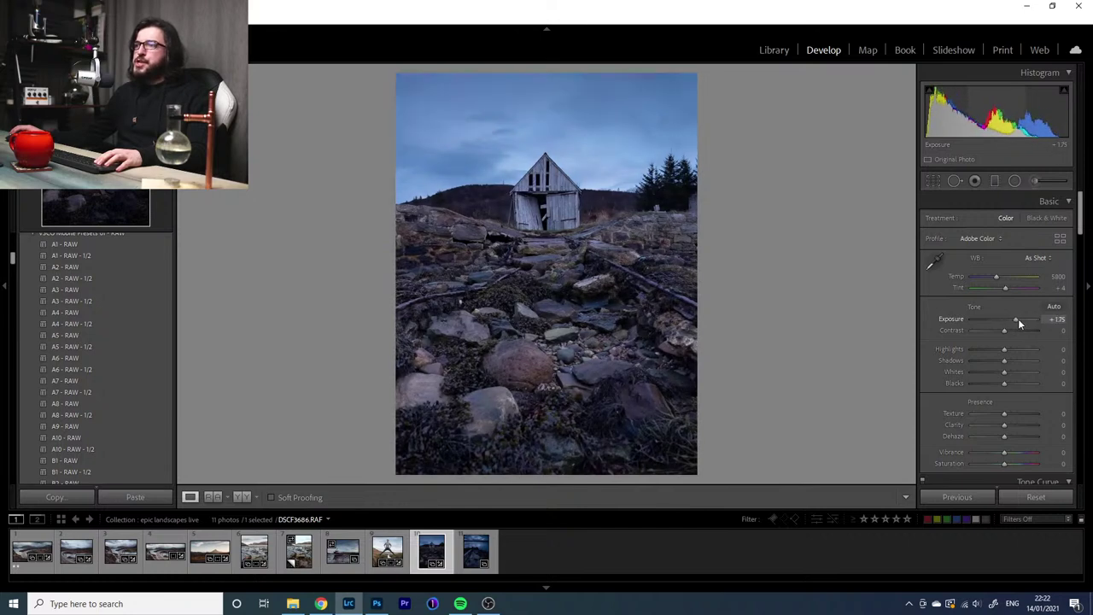
double_click(947, 319)
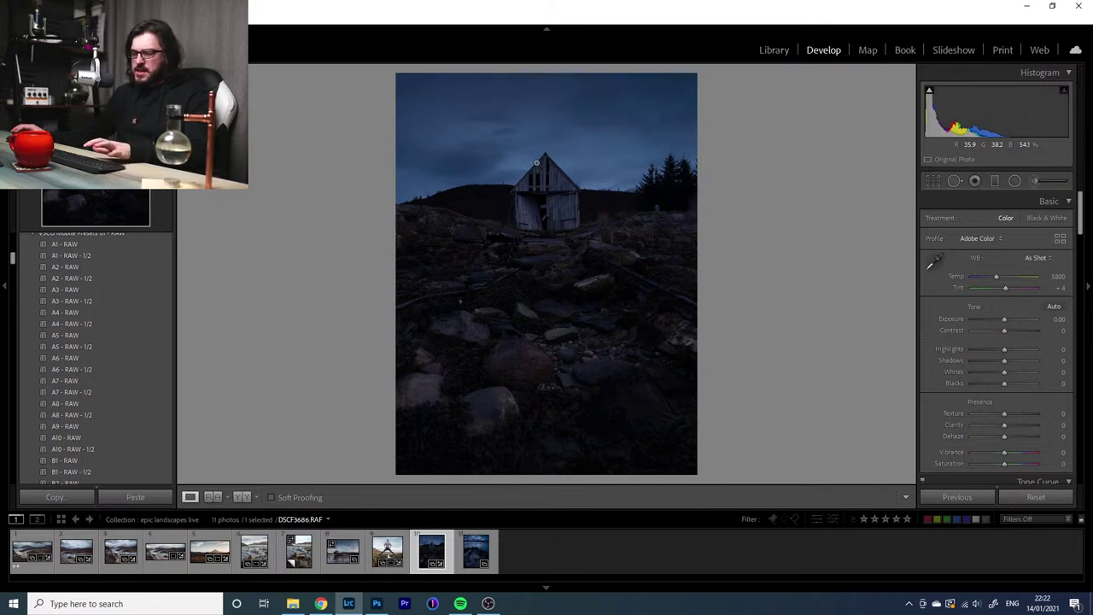
key("i")
key("i")
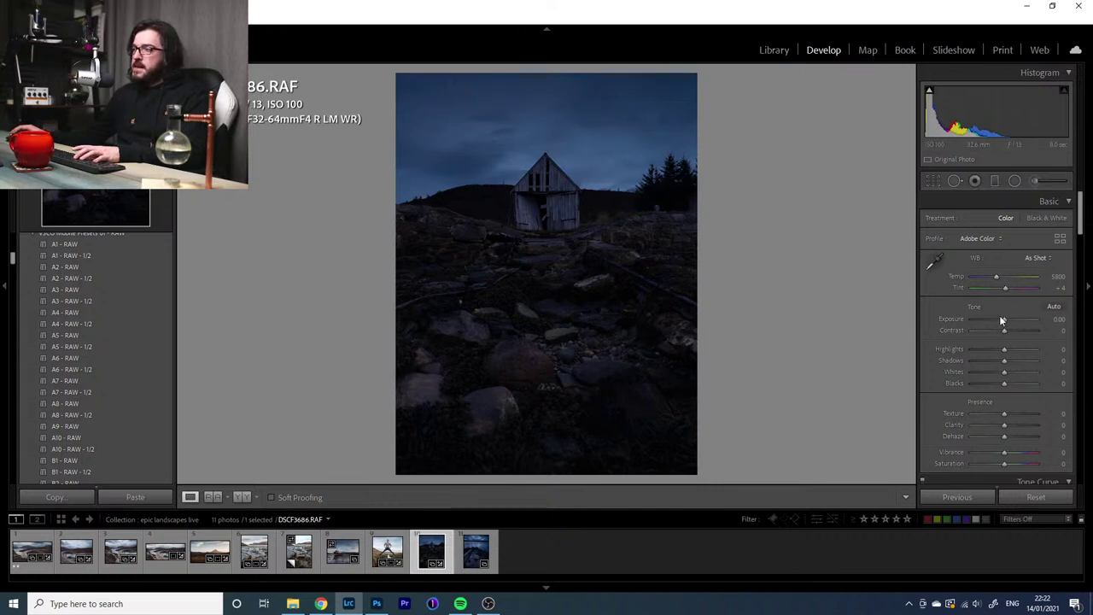
left_click_drag(1002, 319, 1019, 319)
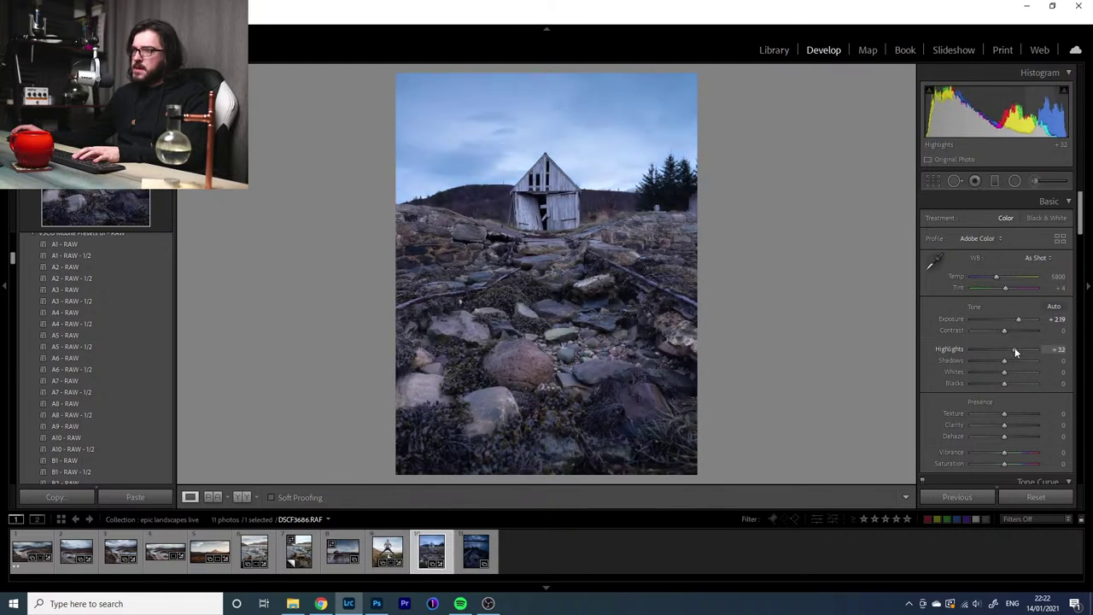
left_click_drag(1005, 350, 1016, 377)
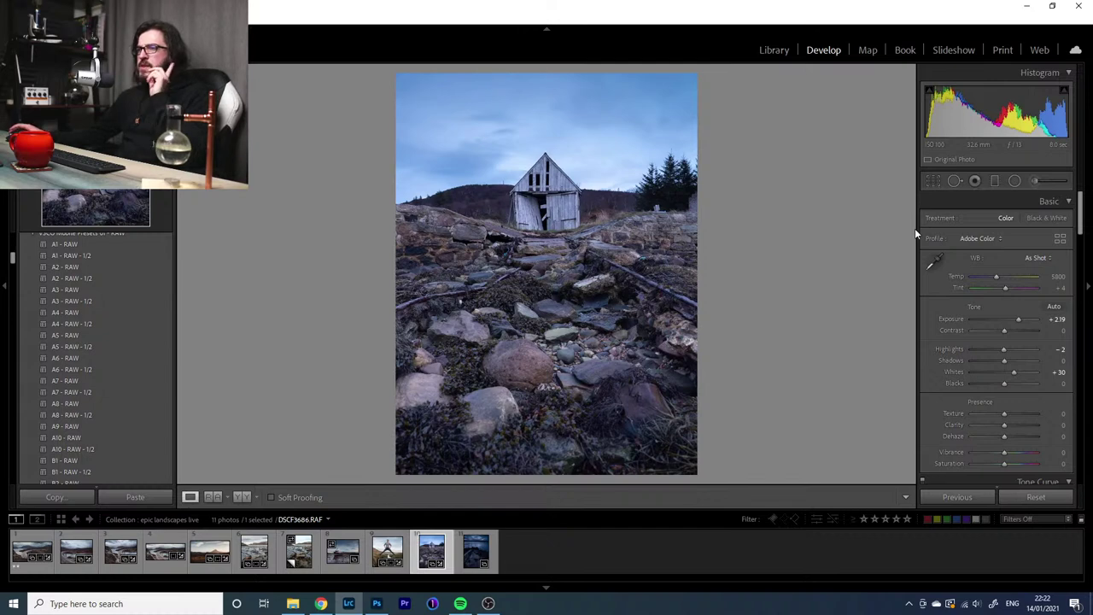
Crop the barn photo to a 4 x 5 / 8 x 10 ratio, shrinking and repositioning the frame
left_click(933, 180)
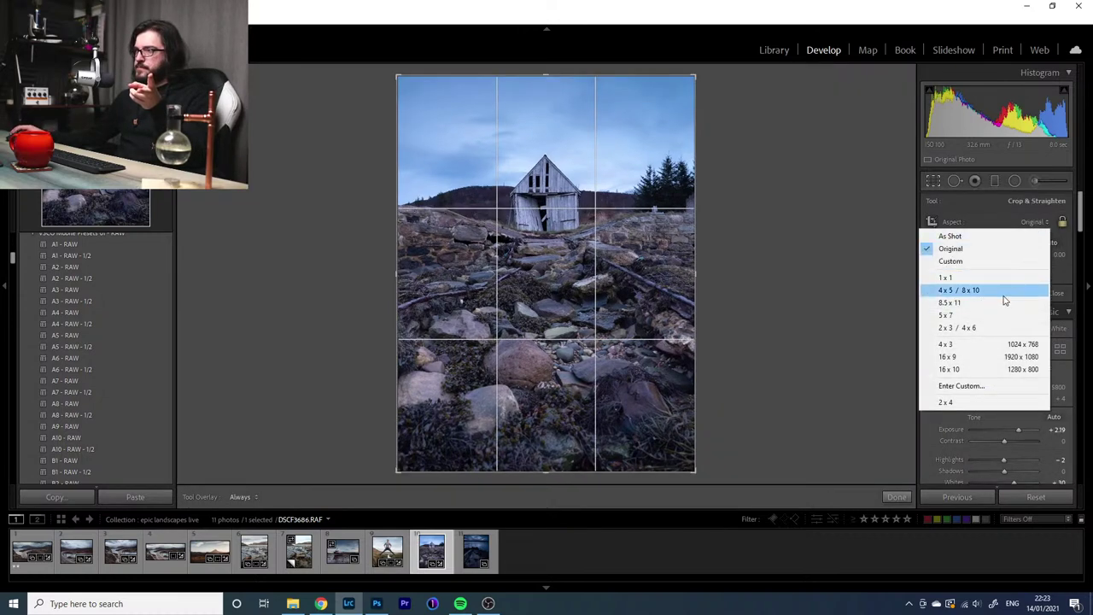
left_click(1006, 296)
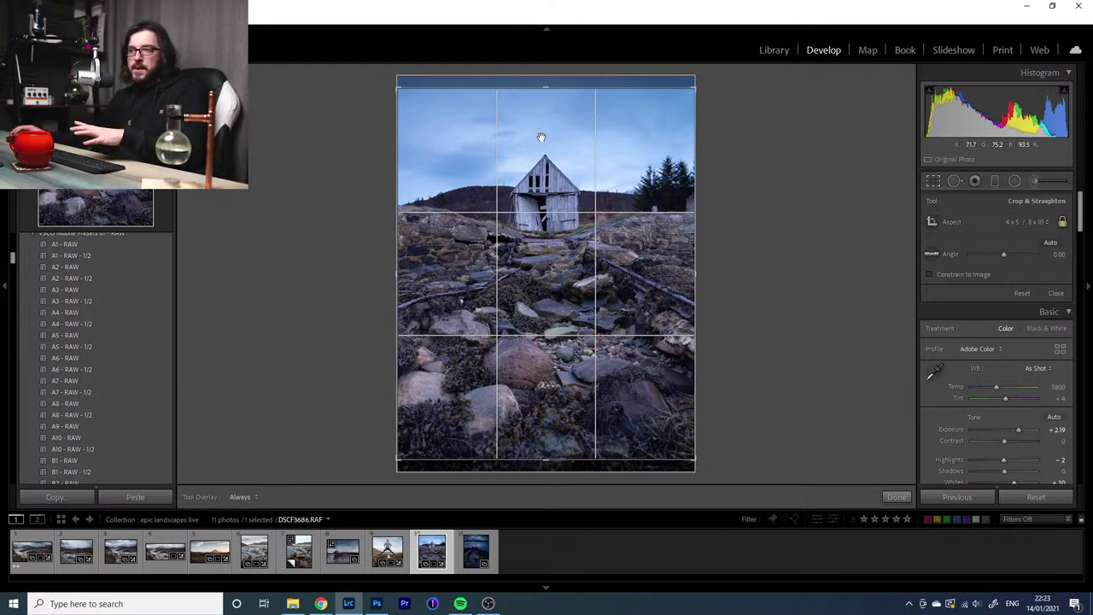
left_click_drag(541, 87, 543, 112)
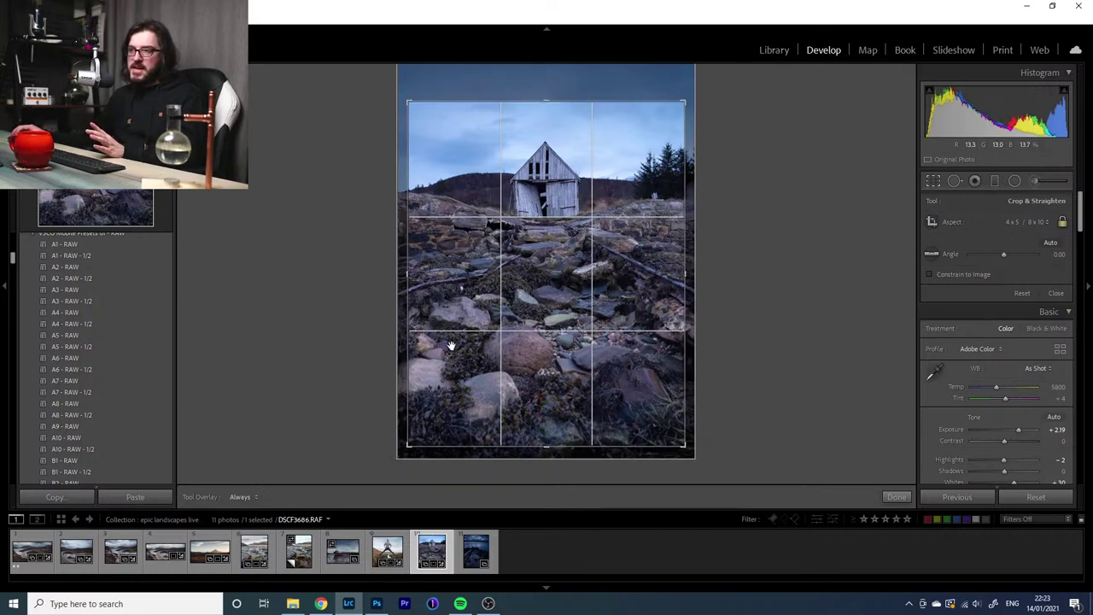
left_click_drag(537, 310, 536, 312)
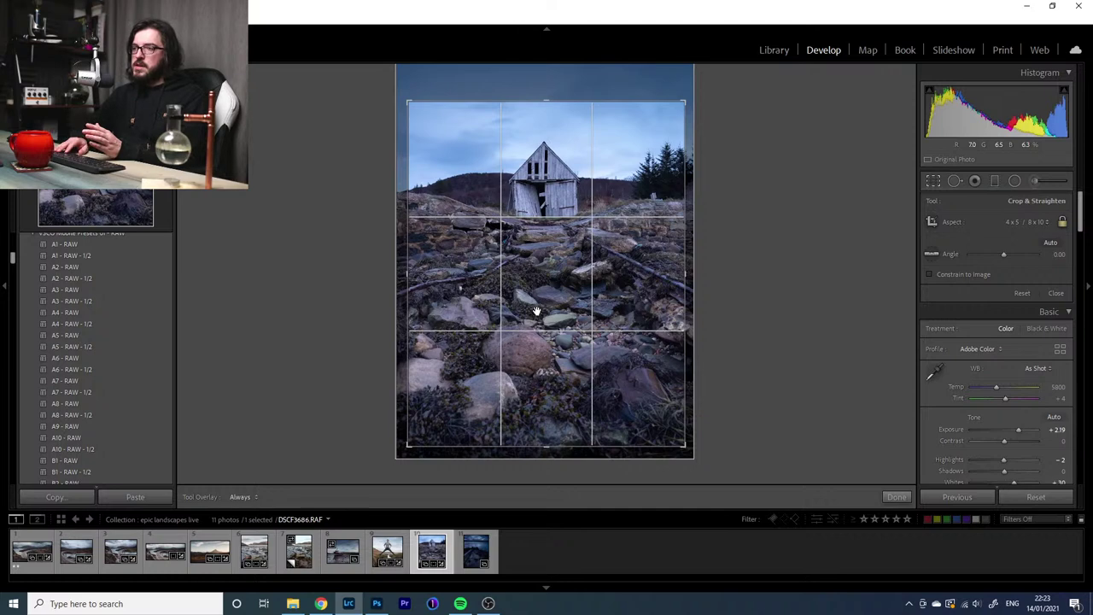
key("Return")
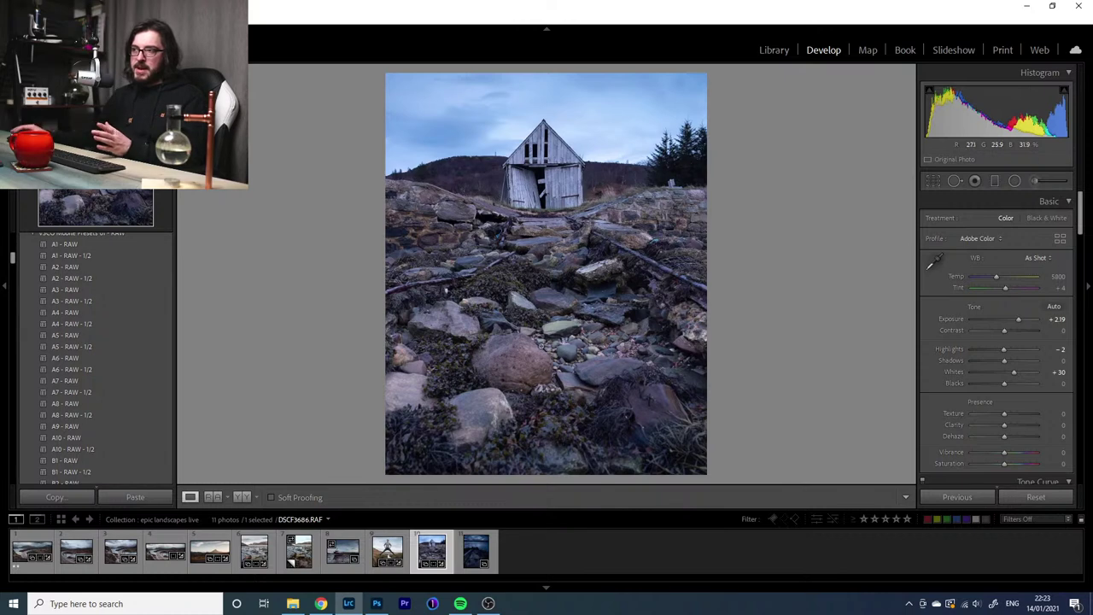
Tighten the 4 x 5 crop from the bottom, then enlarge it to include more rocks and sky
left_click(954, 180)
left_click_drag(550, 453, 563, 395)
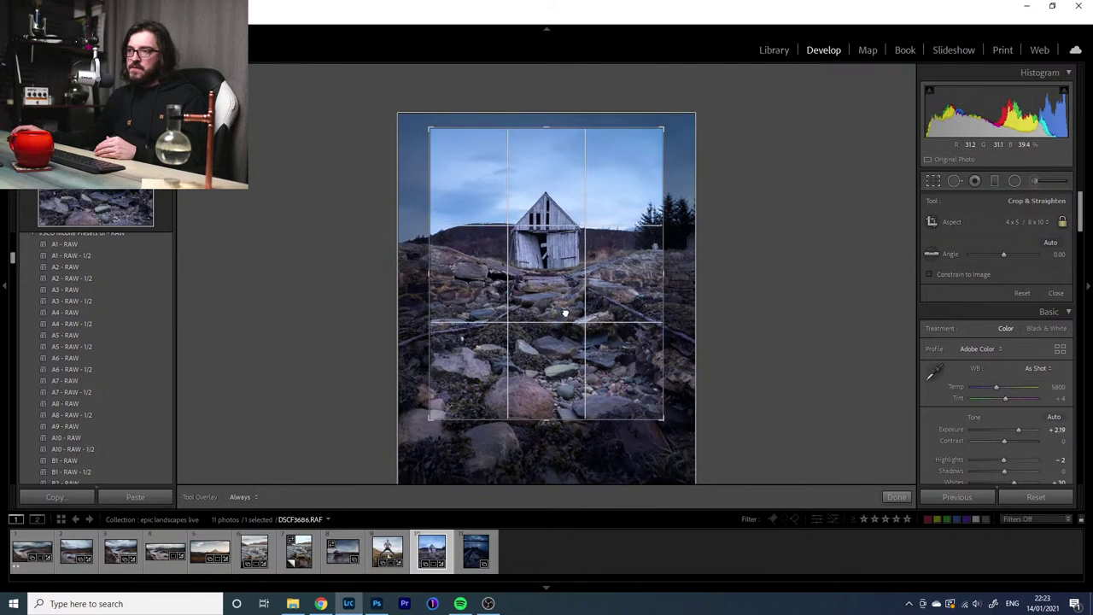
left_click_drag(564, 313, 562, 314)
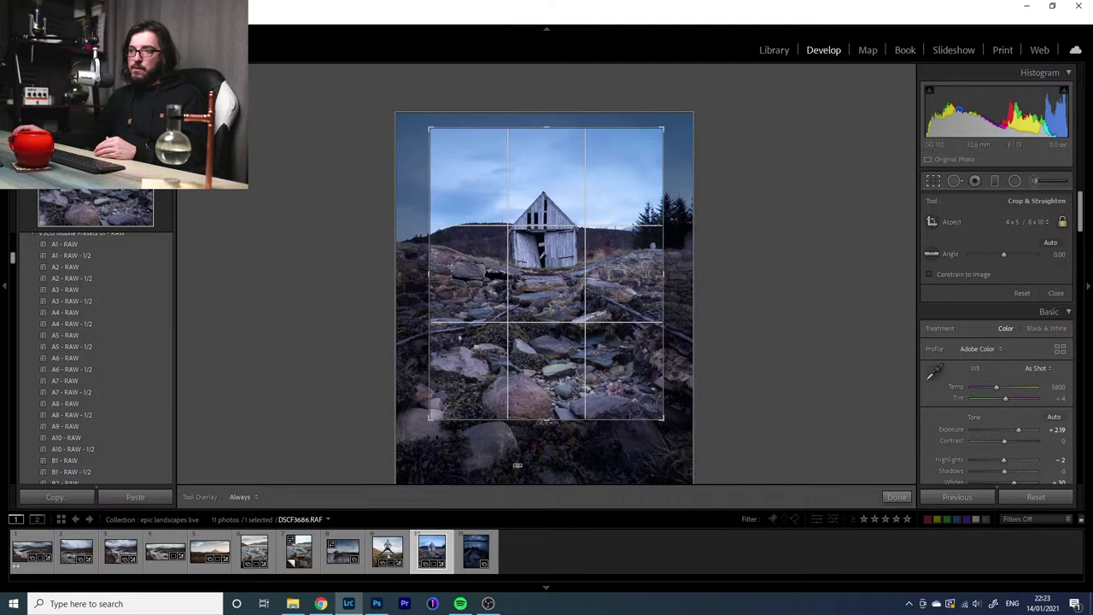
key("Return")
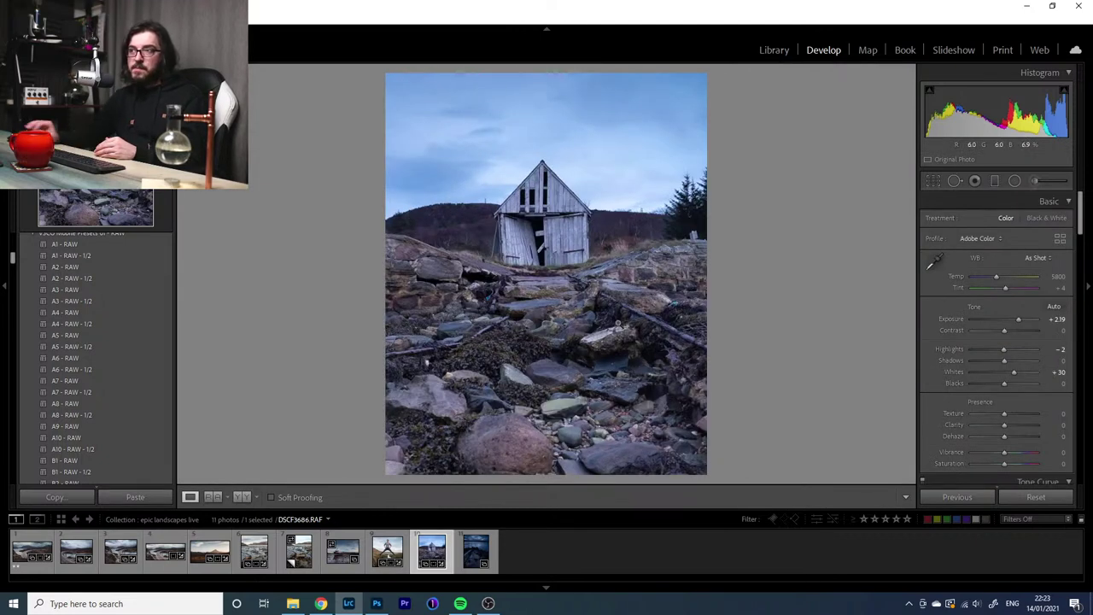
key("r")
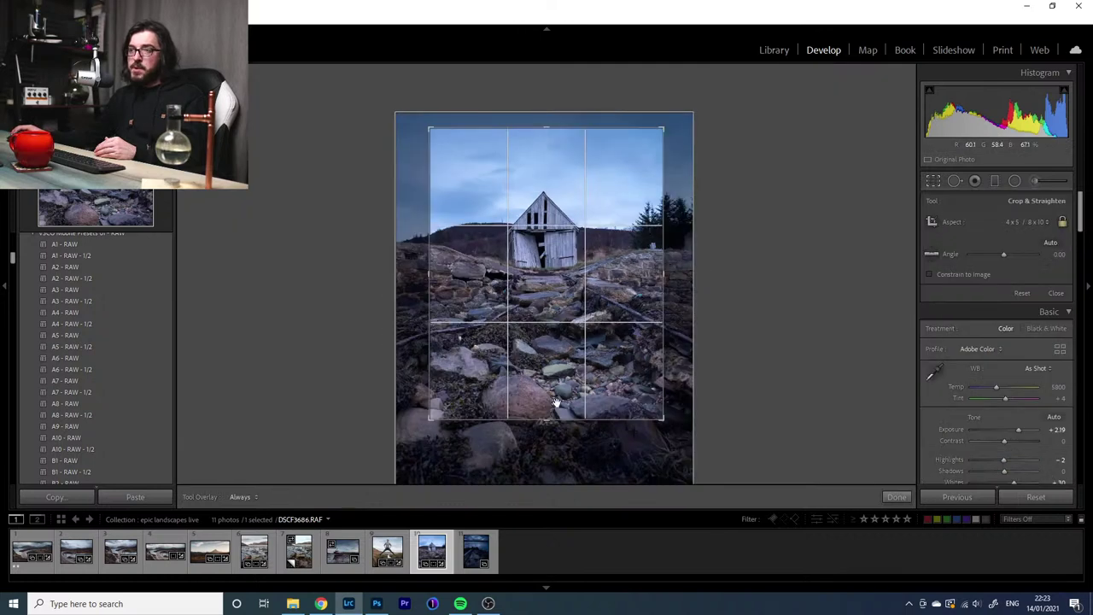
left_click_drag(556, 401, 539, 378)
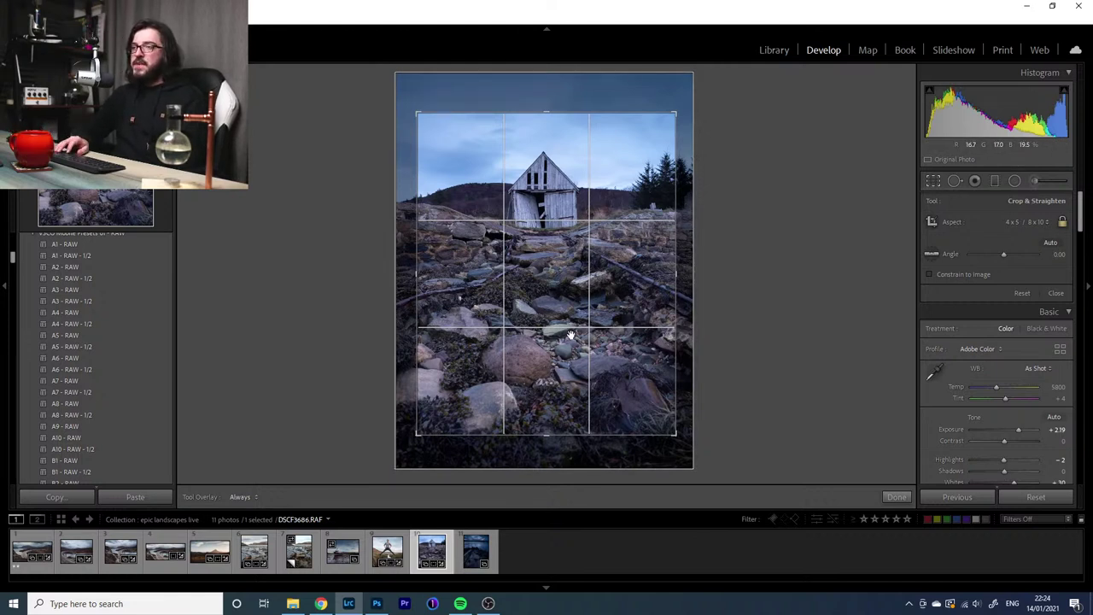
key("Return")
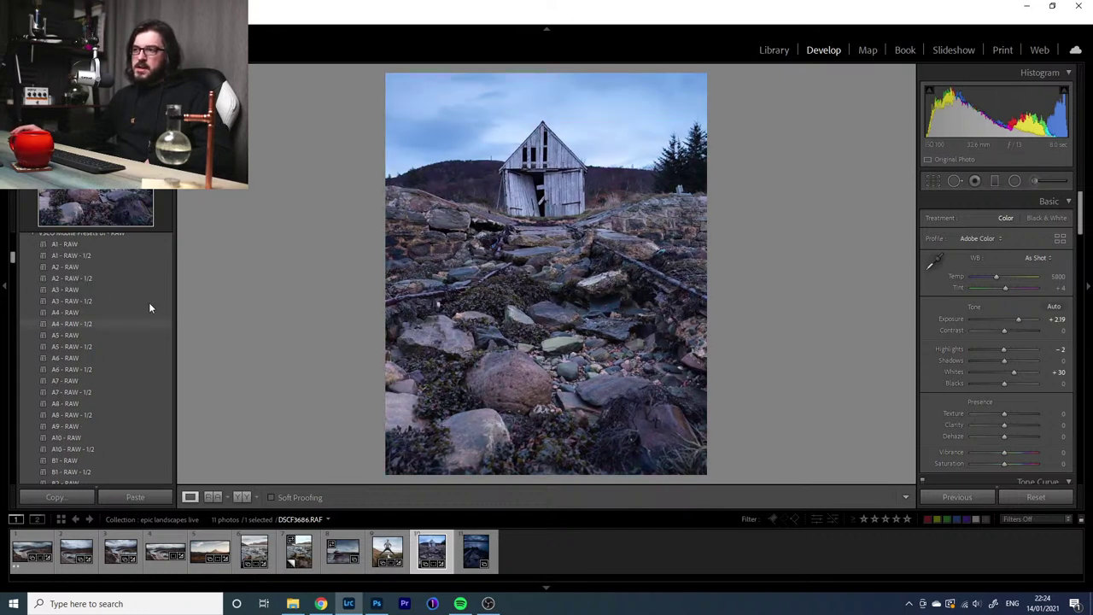
Convert the barn photo to black and white with the B5 - RAW - 1/2 preset
scroll(127, 361, "down", 3)
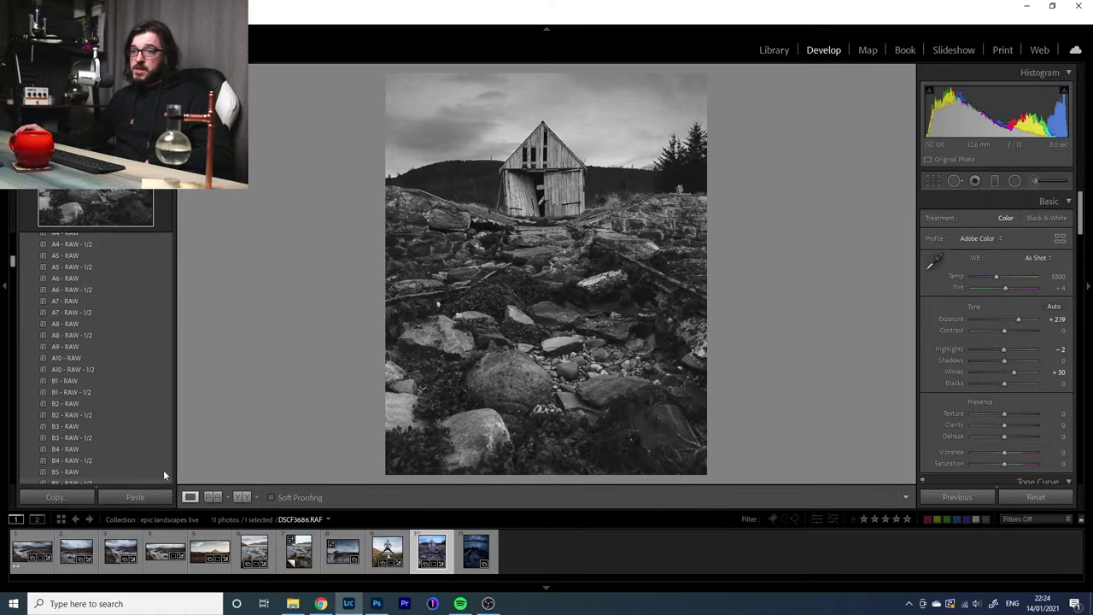
scroll(103, 401, "down", 3)
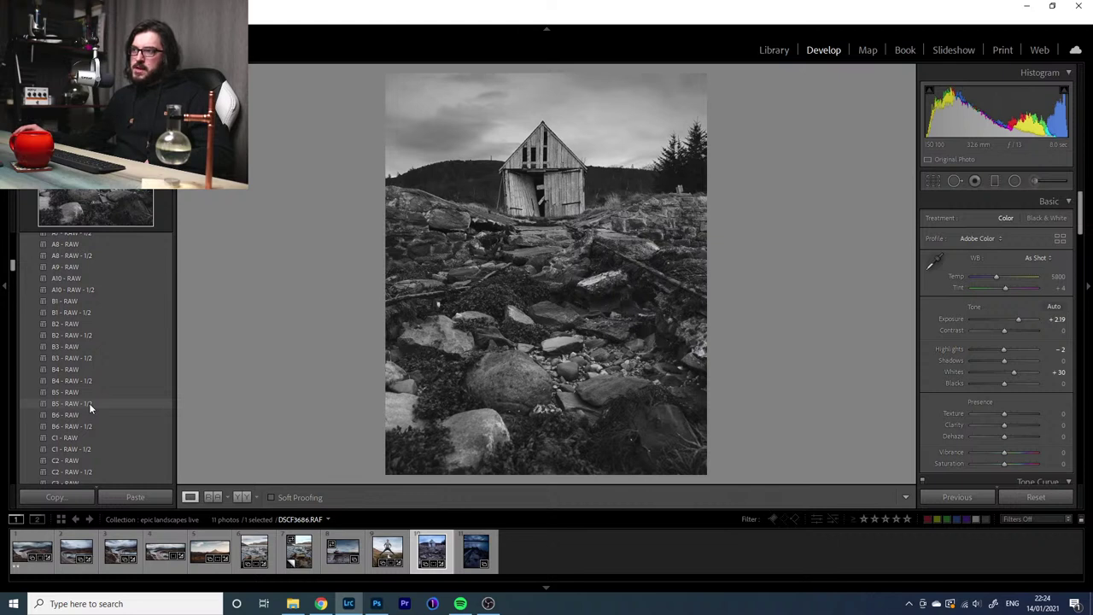
left_click(89, 403)
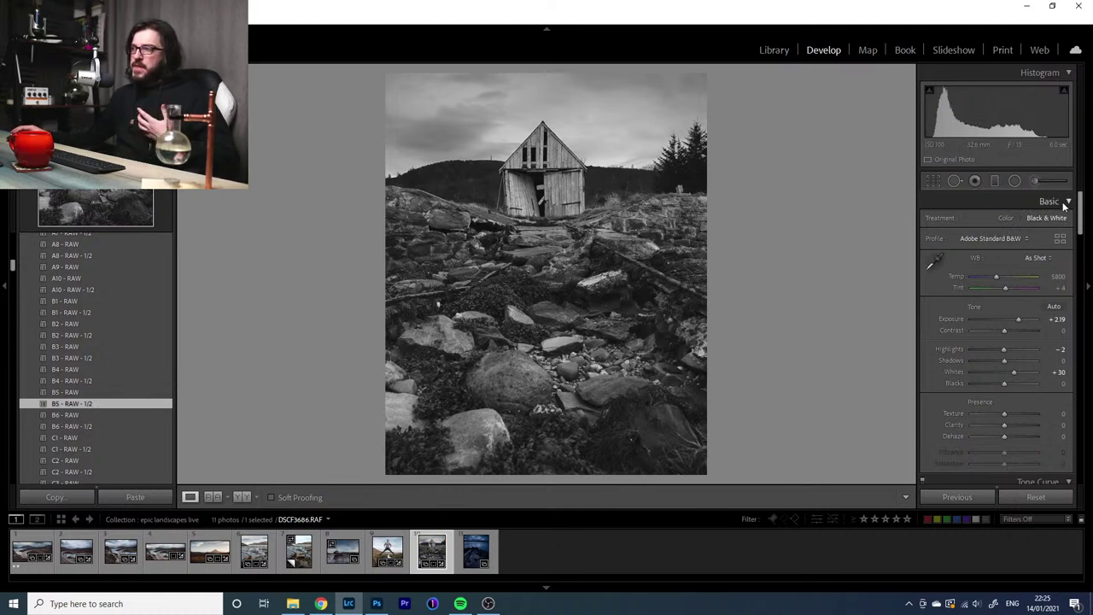
Paint a +0.77 exposure Adjustment Brush over the foreground rocks
left_click(1034, 182)
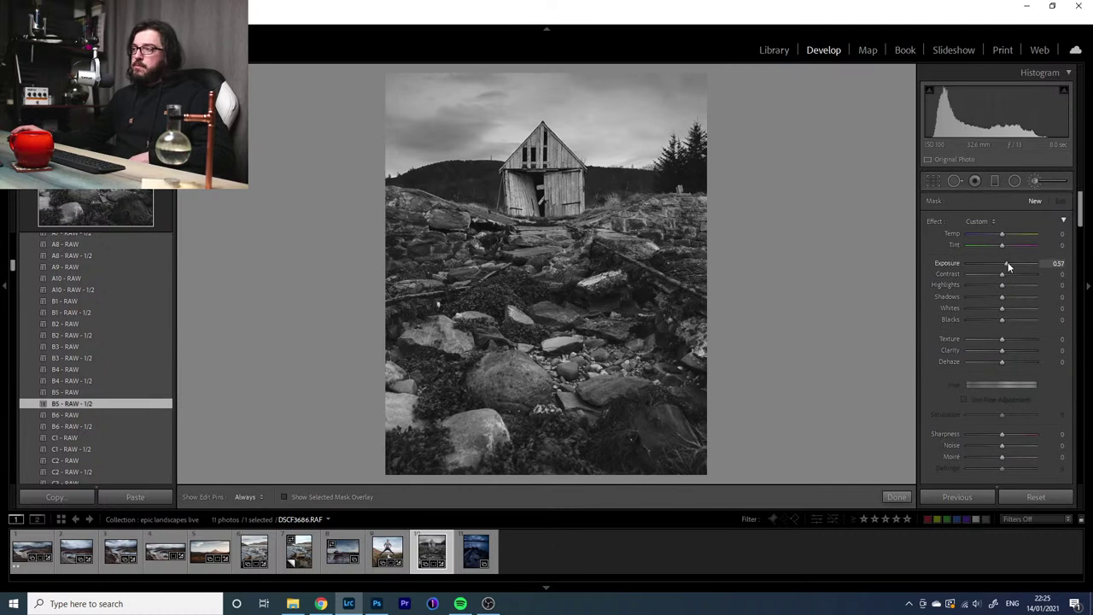
left_click_drag(1008, 262, 1011, 262)
key("h")
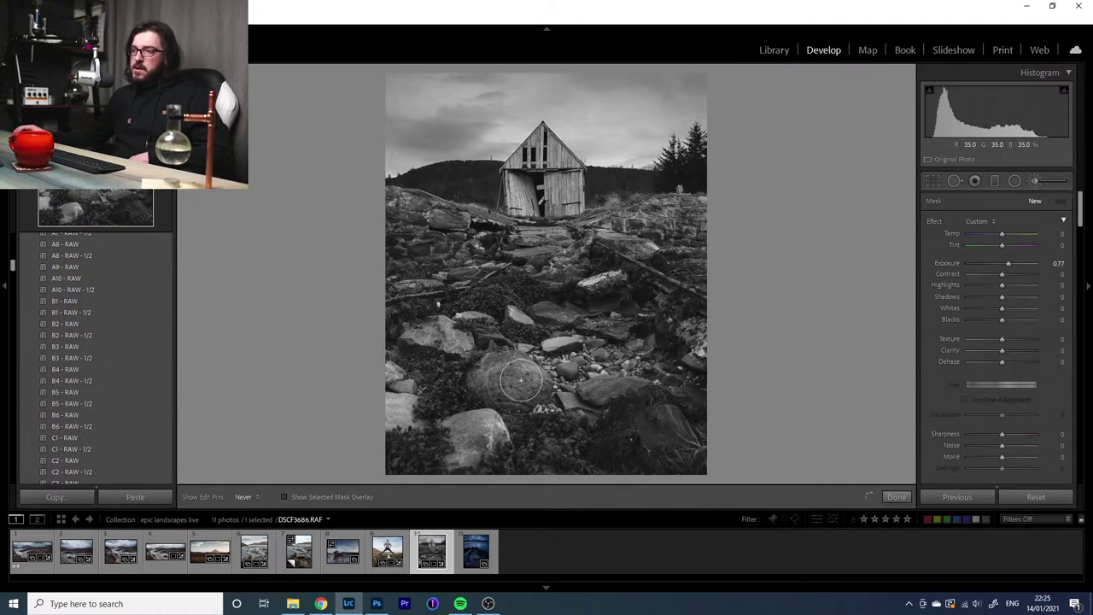
mouse_move(484, 379)
left_mouse_down()
mouse_move(486, 428)
mouse_move(462, 440)
left_mouse_up()
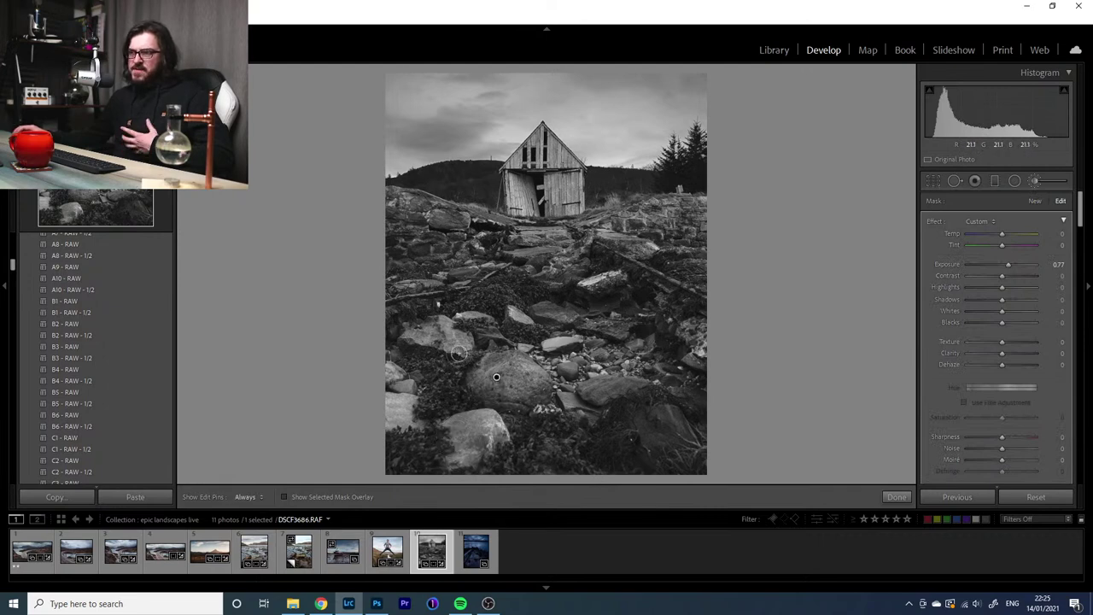
Toggle the edit pins and compare the brushed result with the original photo
key("h")
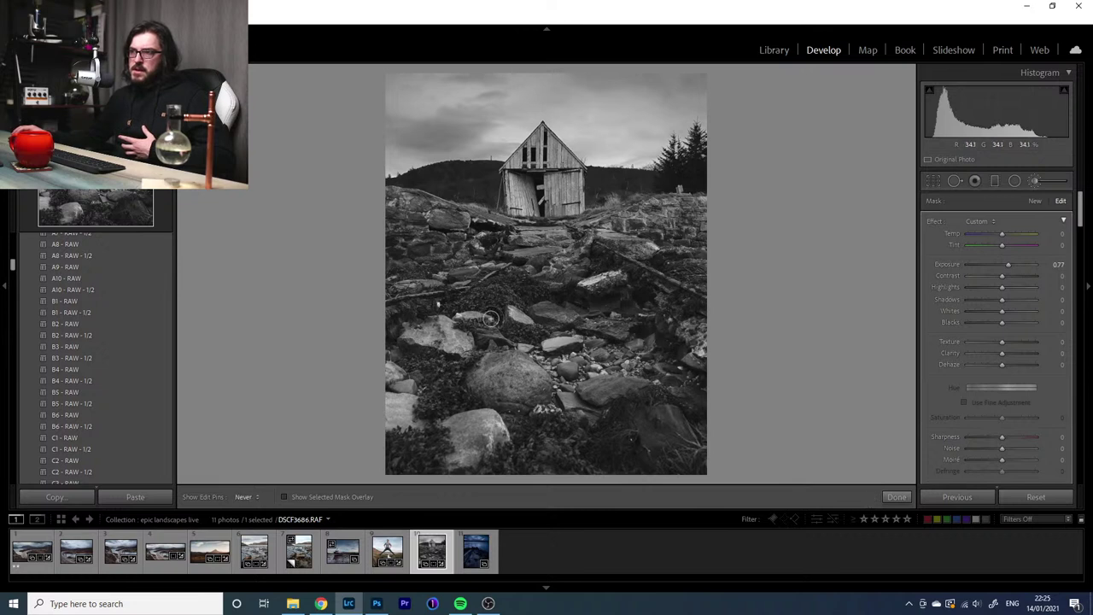
key("h")
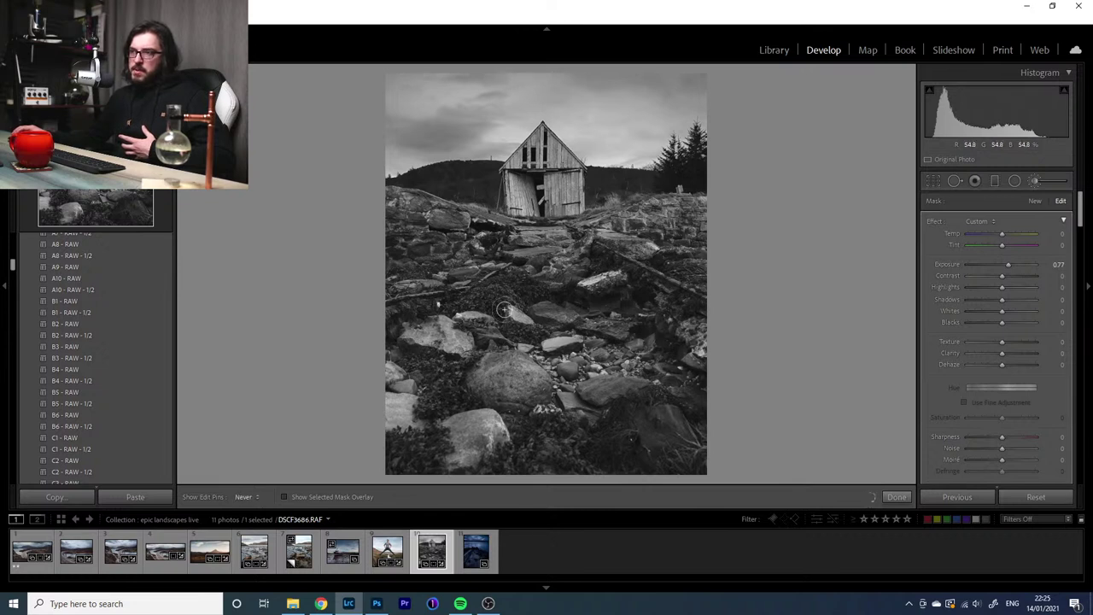
key("h")
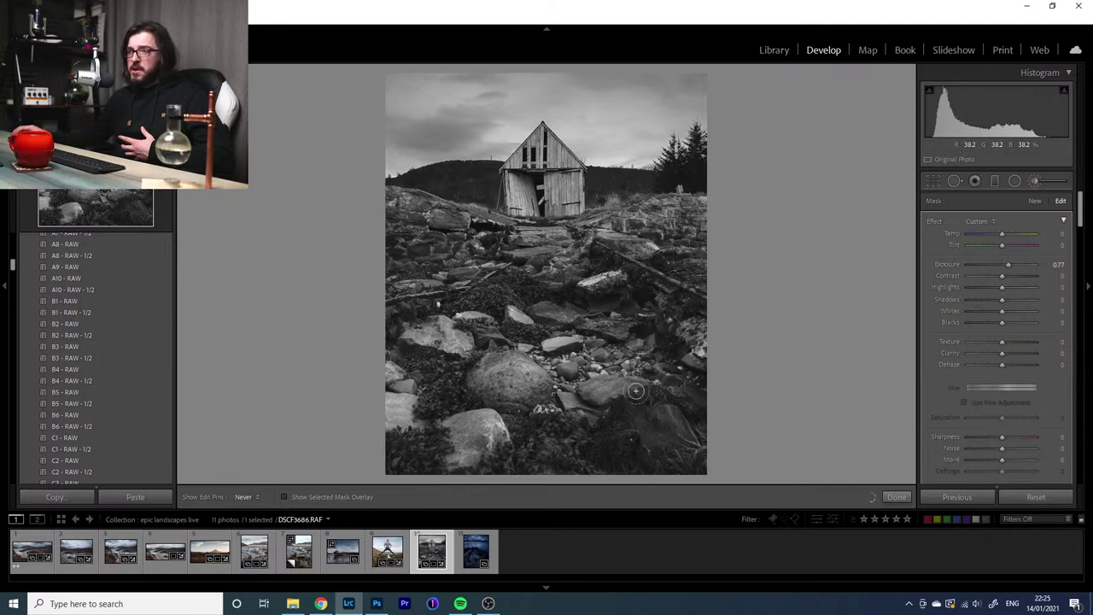
key("h")
key("h")
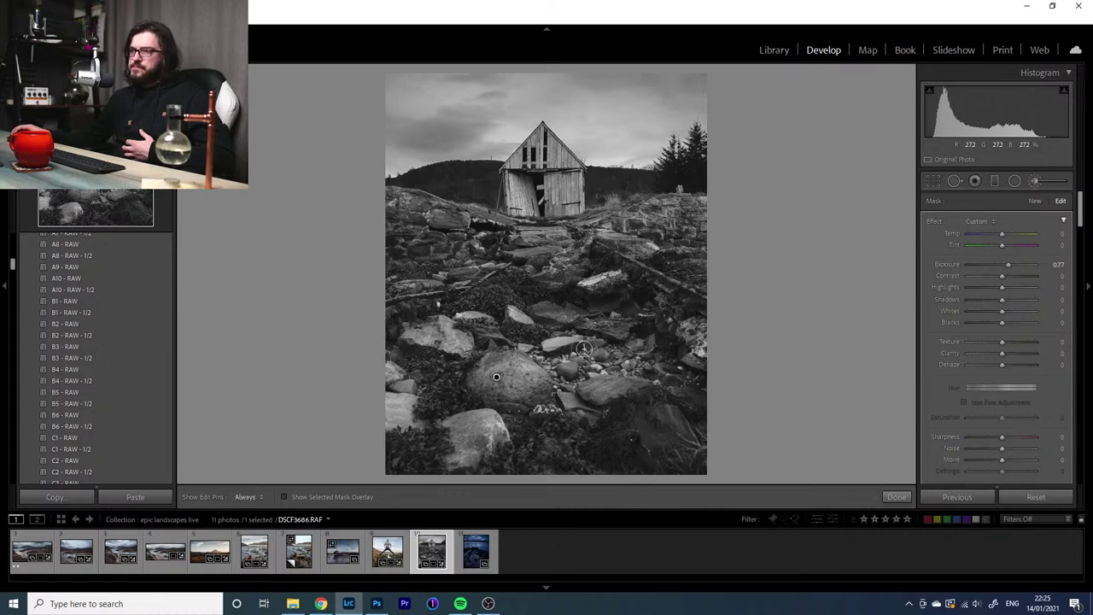
key("h")
key("backslash")
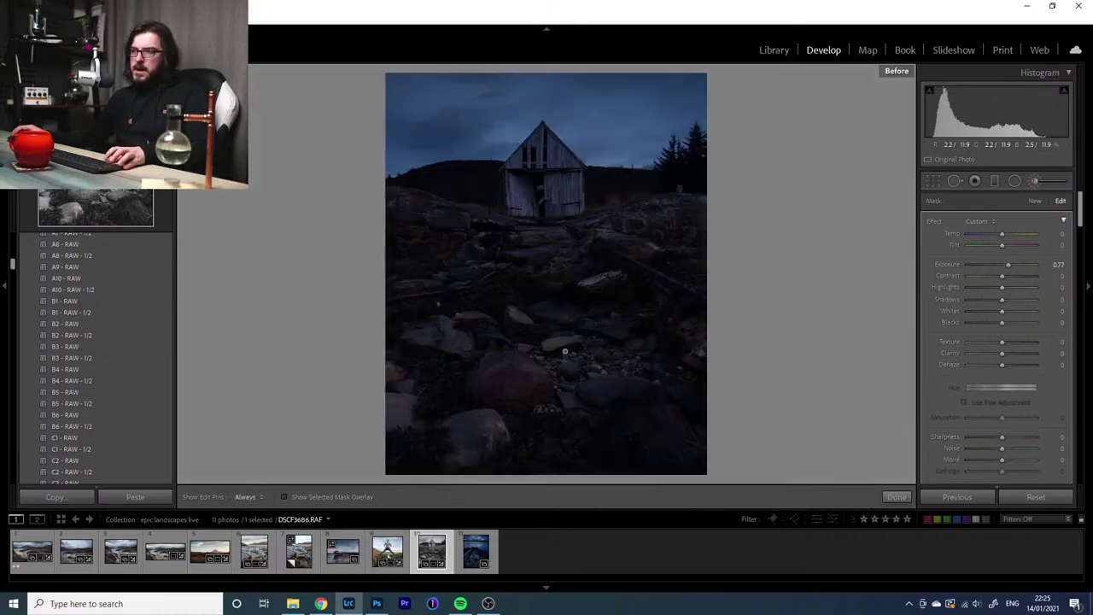
key("backslash")
key("backslash")
key("backslash")
Inspect the brushed rocks close up, then close the brush and fit the whole photo
key("z")
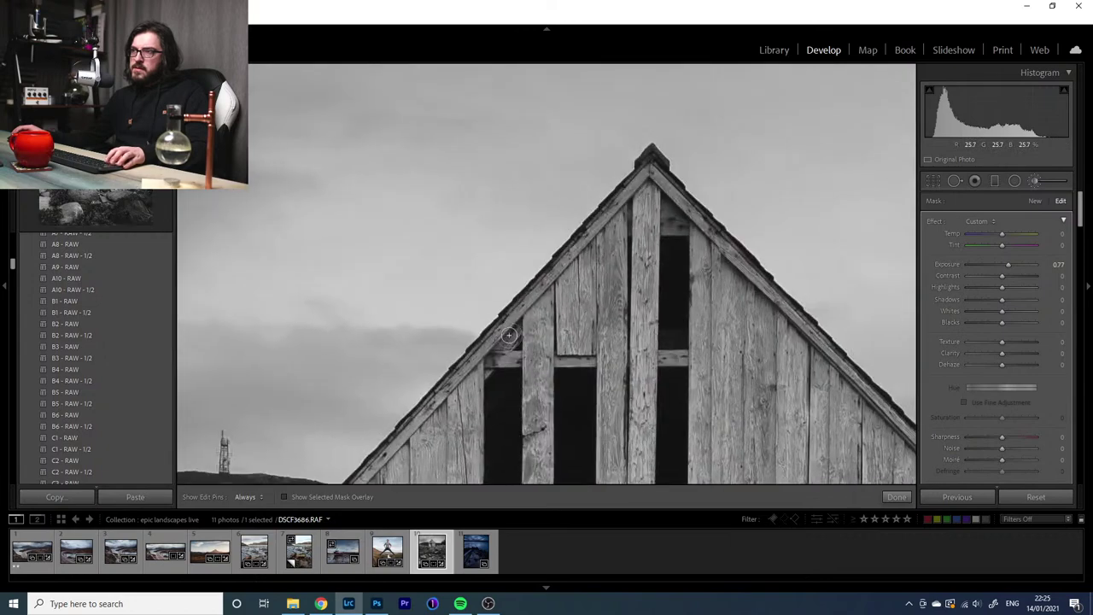
left_click_drag(514, 398, 521, 152)
key("z")
key("z")
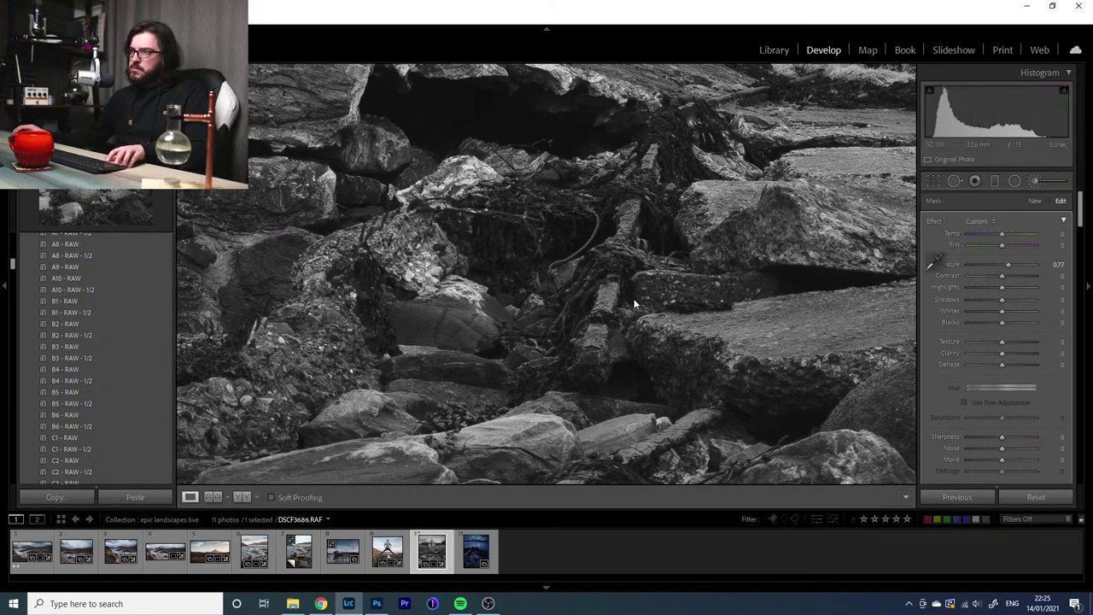
left_click(1035, 183)
key("ctrl+minus")
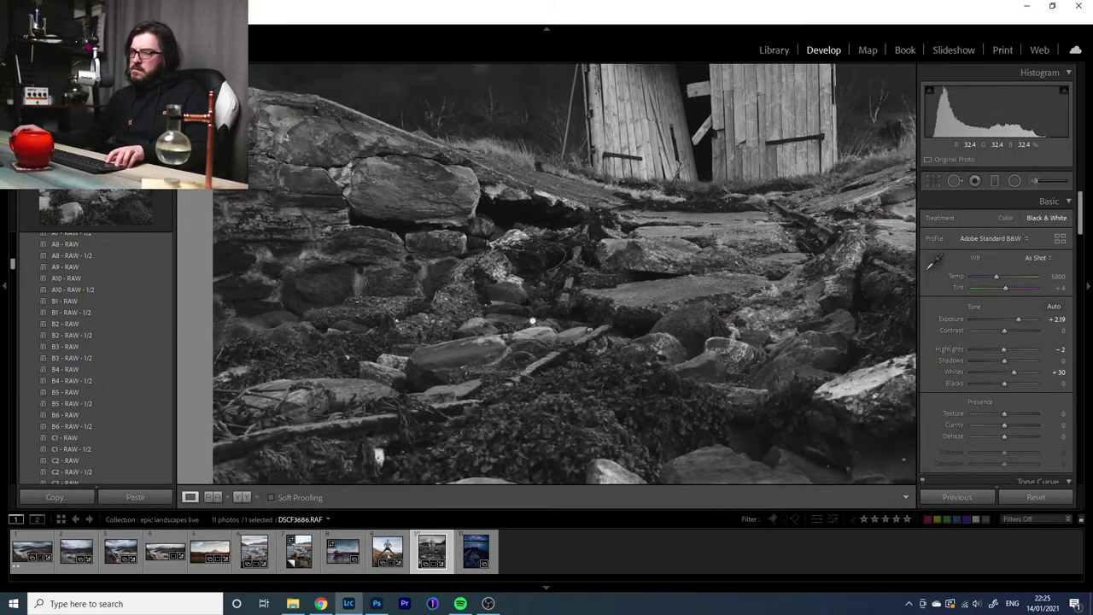
key("ctrl+minus")
left_click(534, 386)
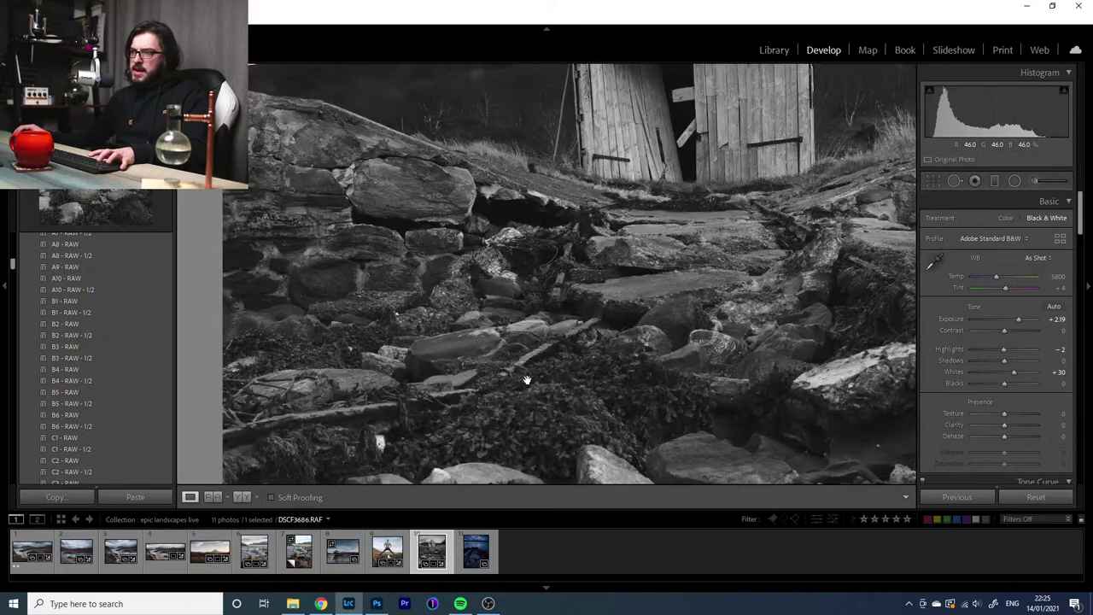
Reopen the Adjustment Brush and check its effect on the large round rock up close
left_click(1035, 180)
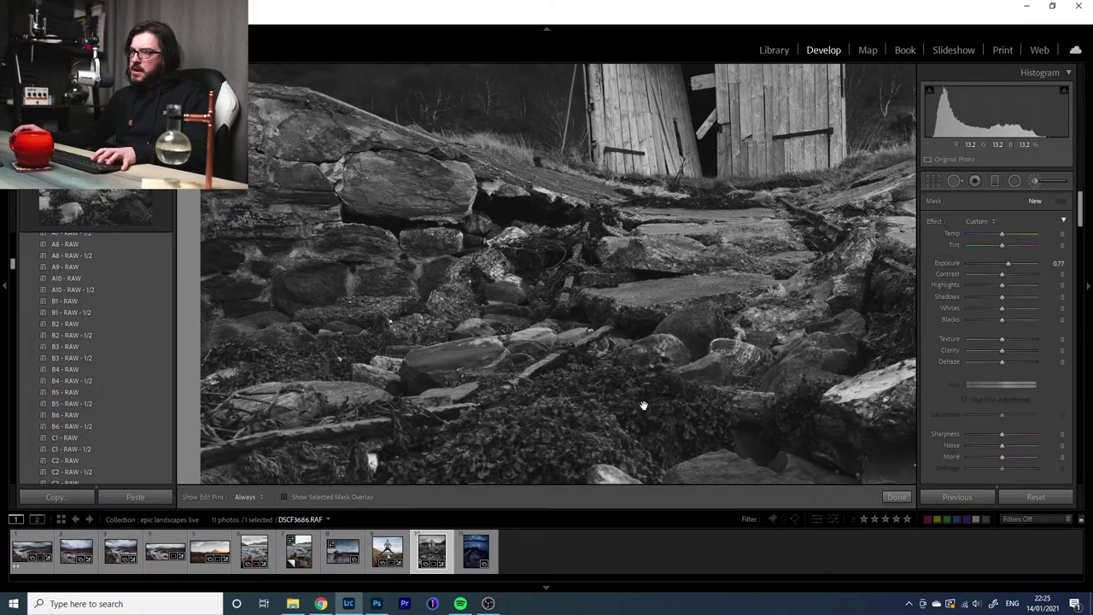
left_click(605, 136)
left_click(565, 409)
left_click_drag(526, 425, 565, 158)
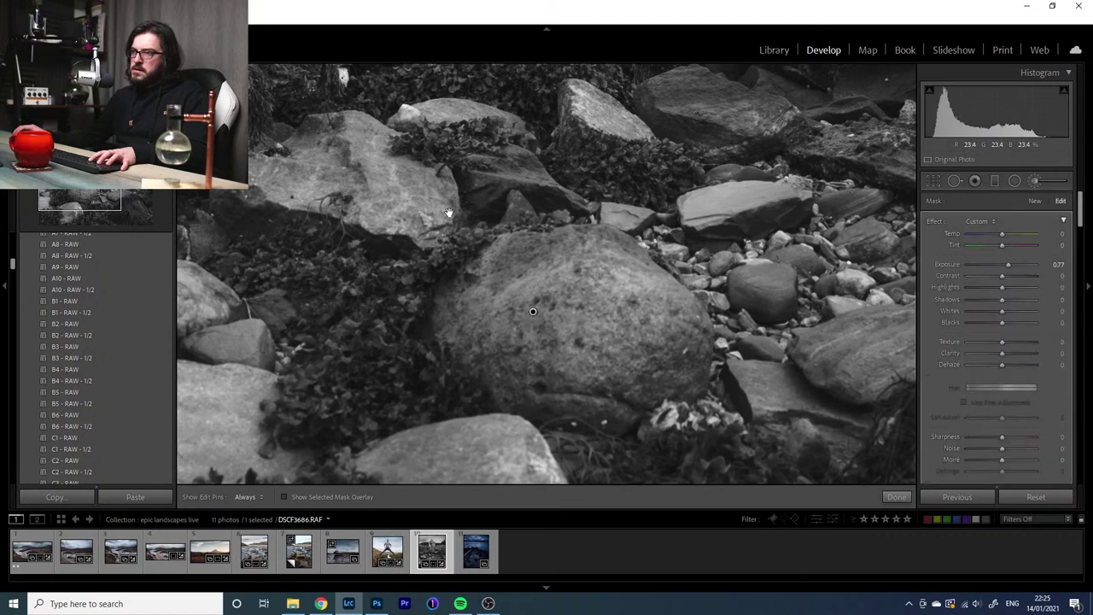
left_click_drag(542, 310, 422, 390)
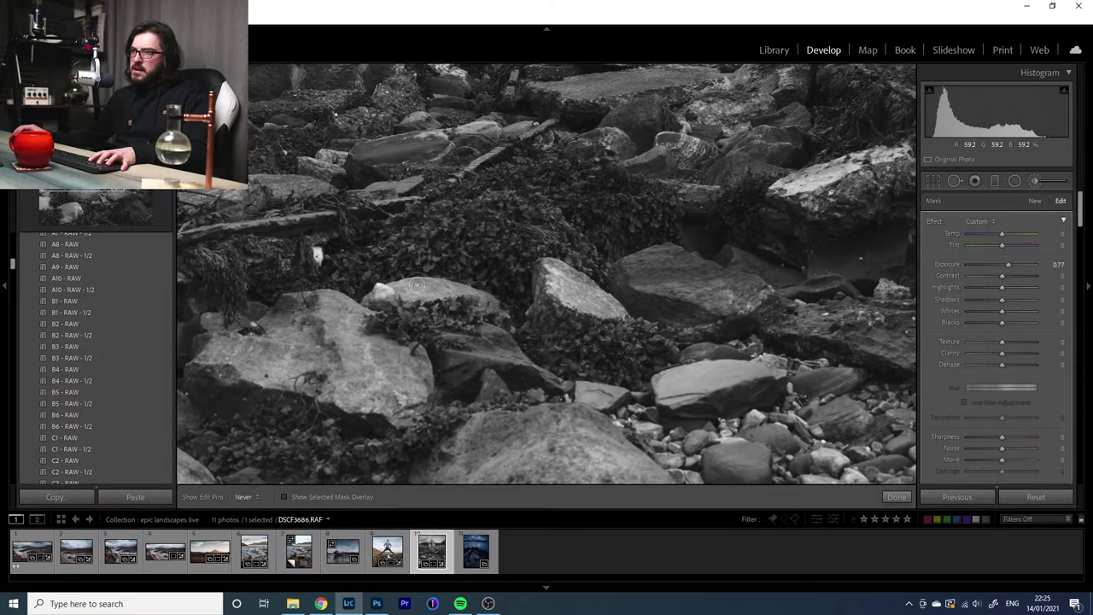
key("h")
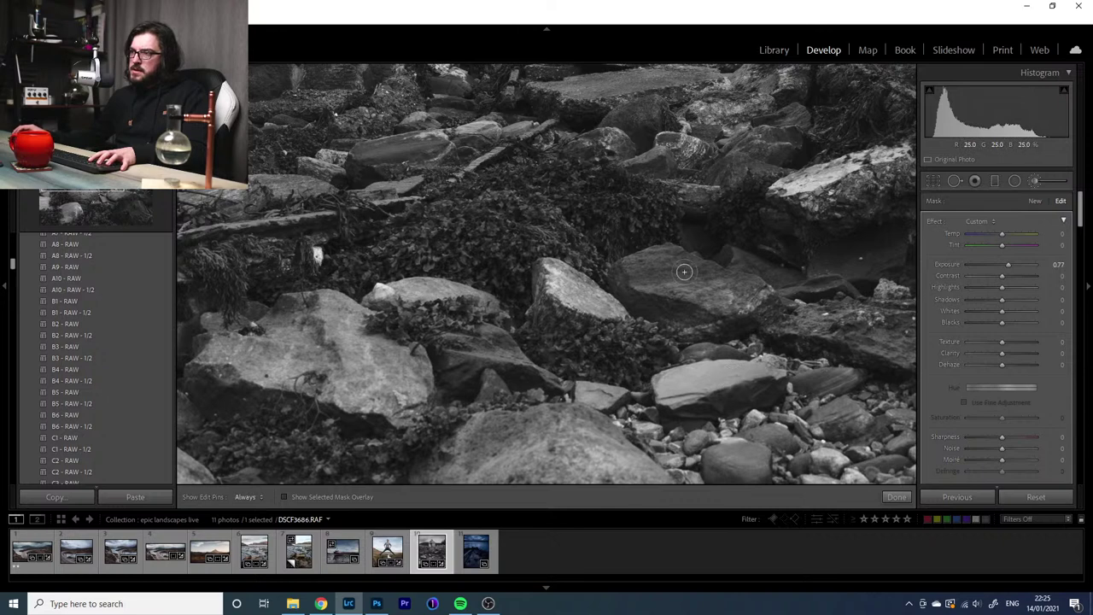
key("h")
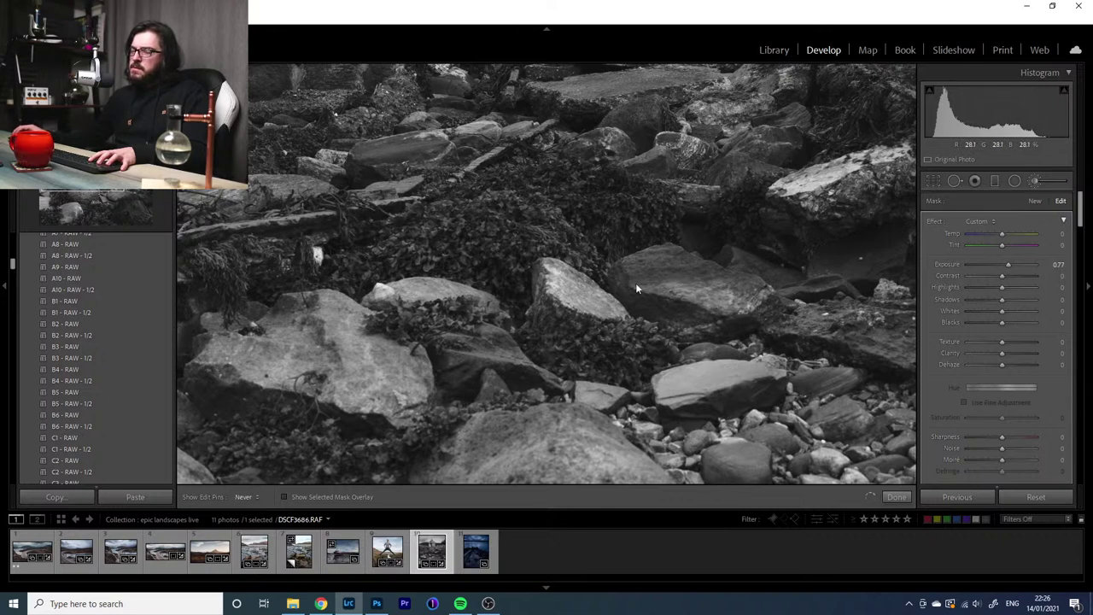
Examine other parts of the lower rocks close up, toggling edit pins to judge the brushing
key("z")
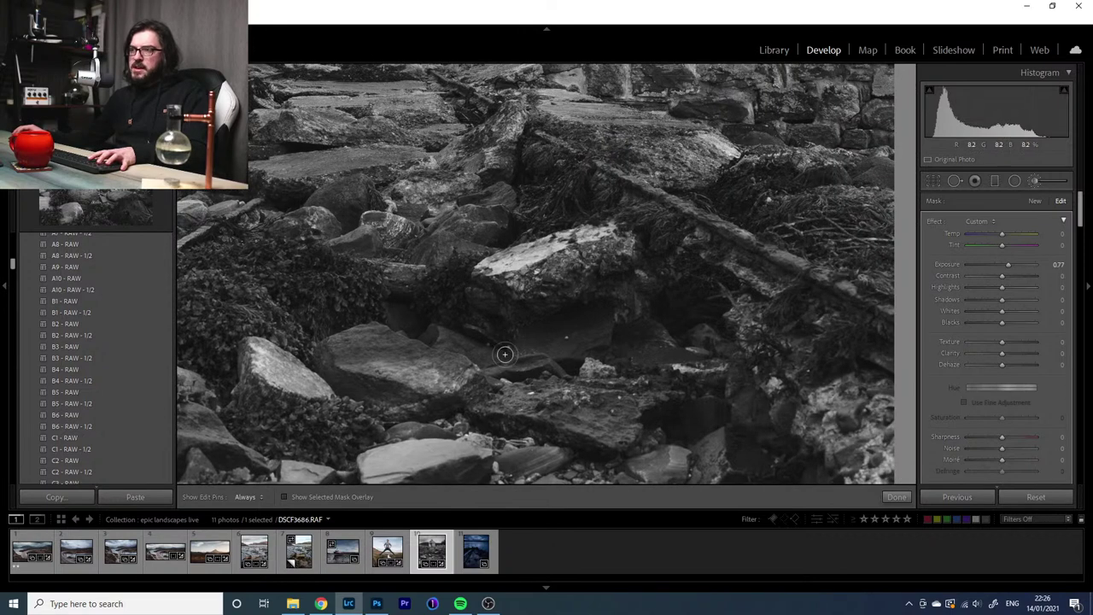
key("h")
key("h")
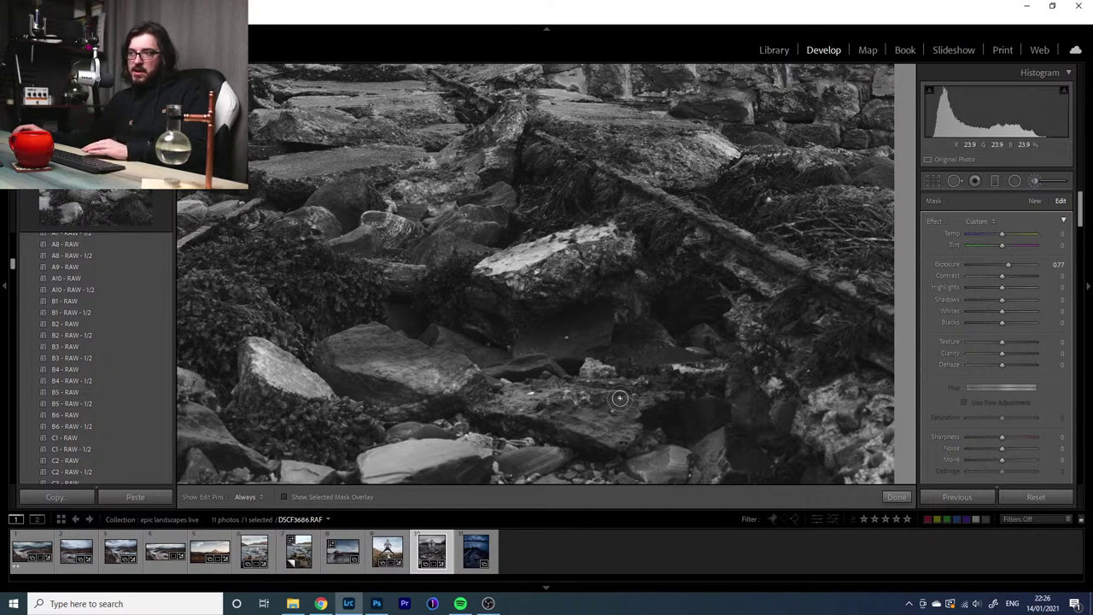
key("h")
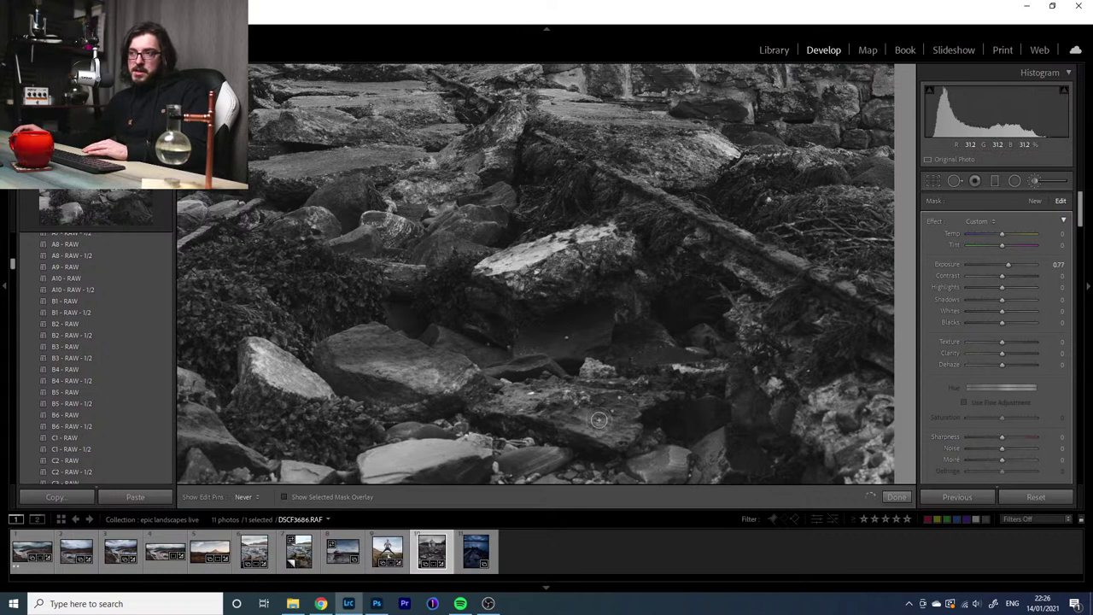
left_click(664, 415)
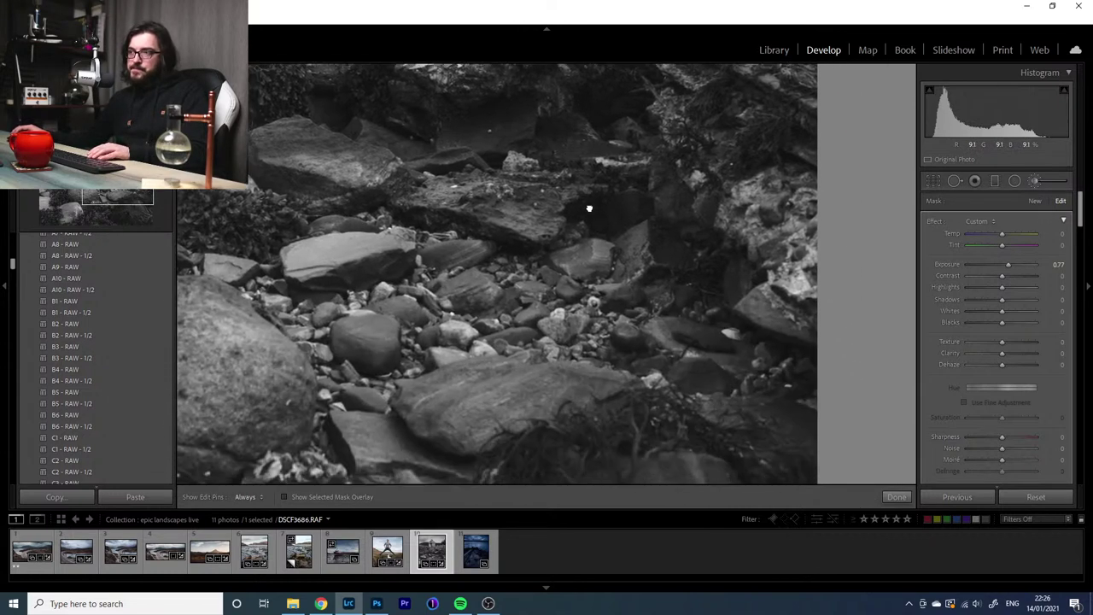
key("h")
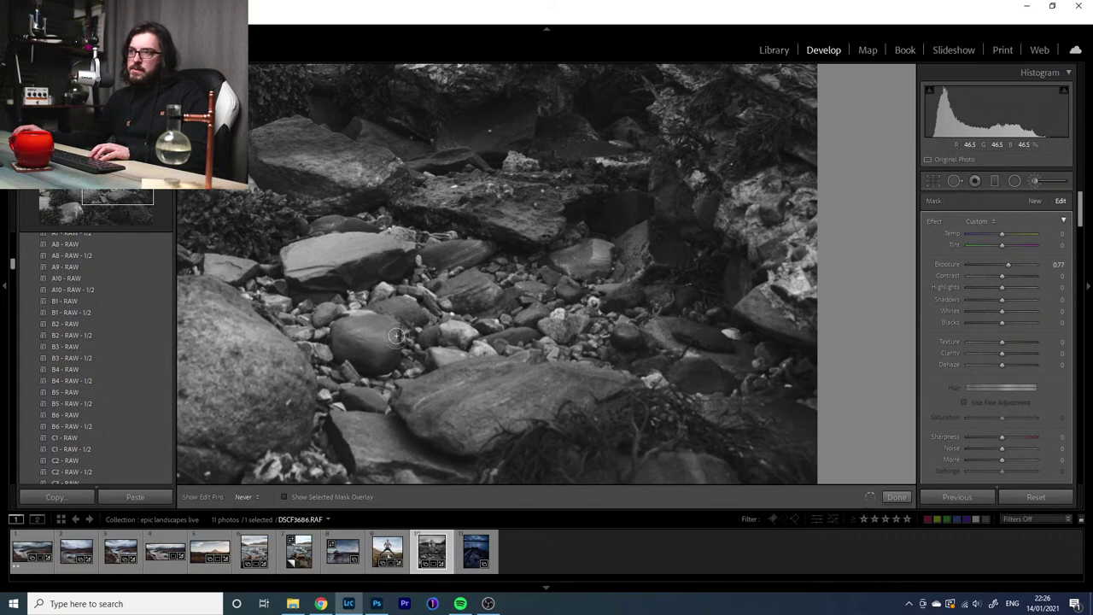
key("h")
scroll(1038, 371, "down", 4)
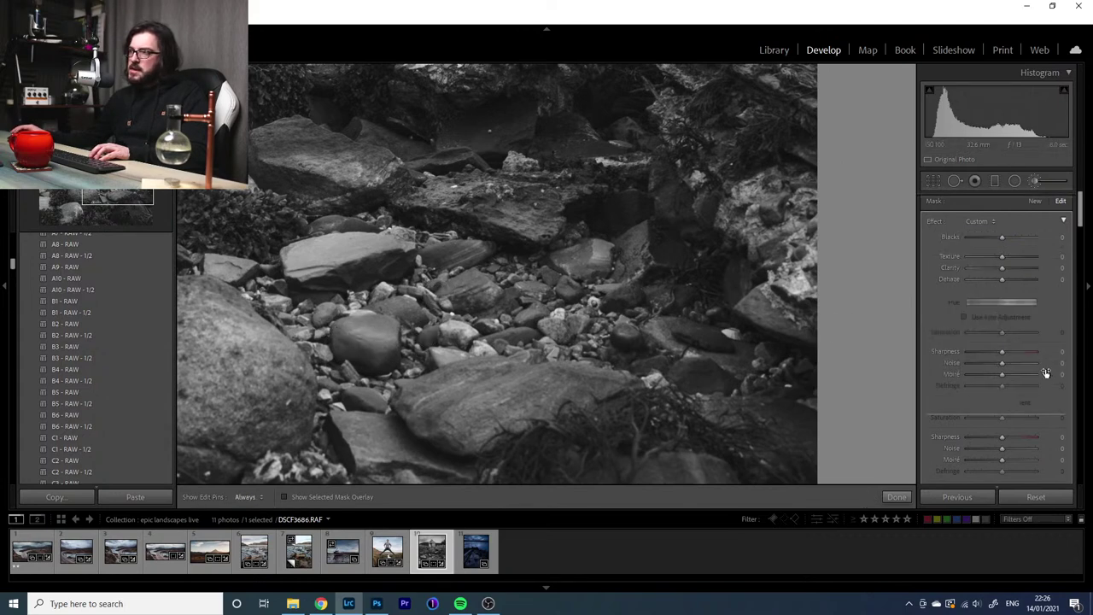
scroll(990, 363, "up", 4)
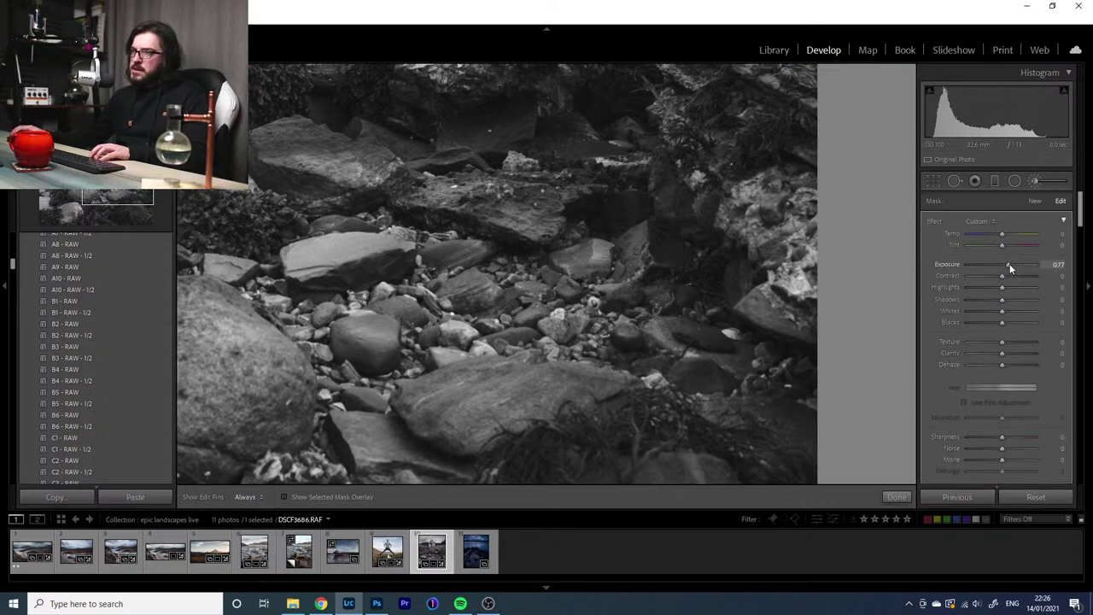
key("h")
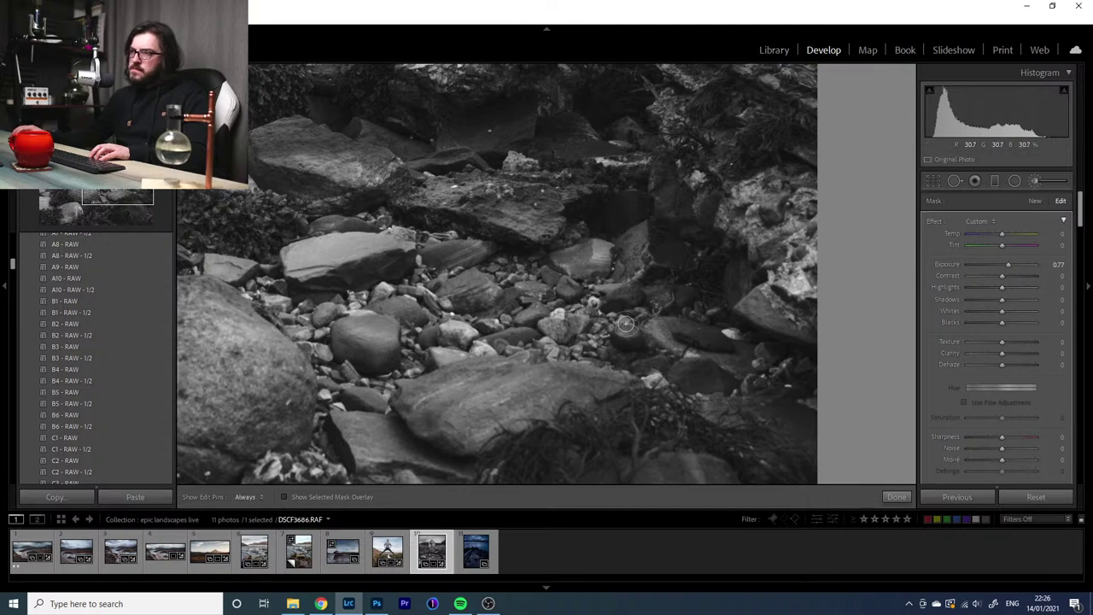
key("h")
key("h")
Pan to the log among the rocks and paint +0.77 exposure brightening along it
key("z")
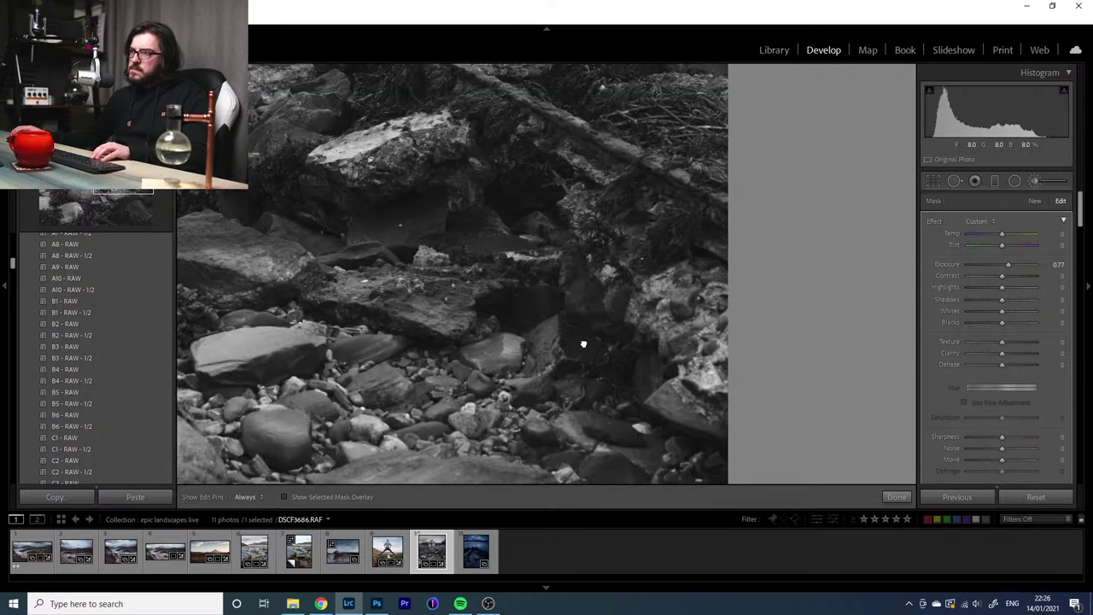
left_click_drag(581, 344, 532, 373)
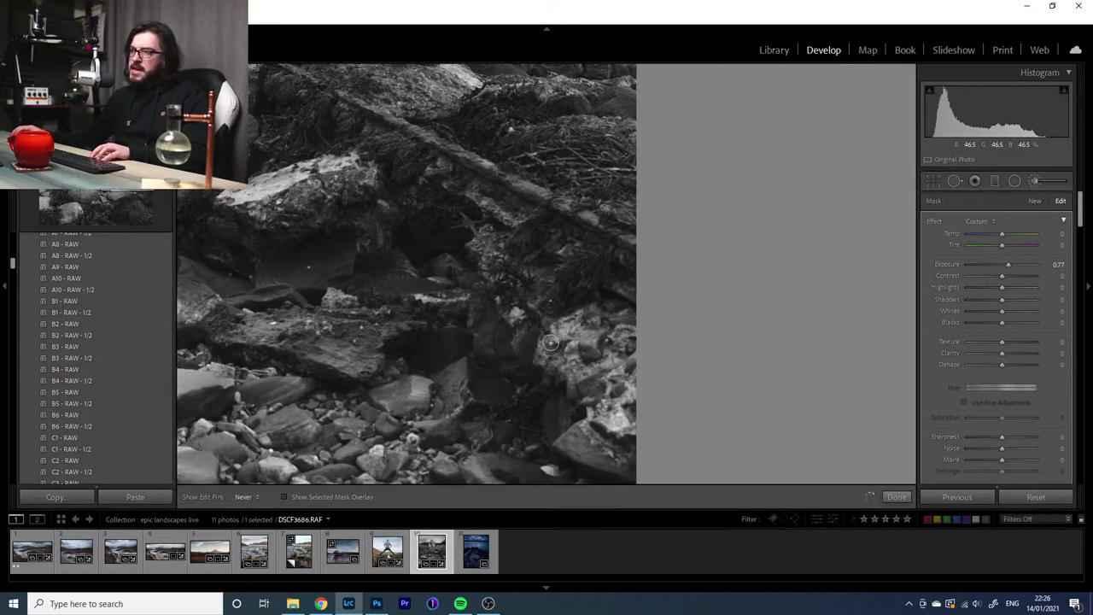
key("h")
left_click_drag(398, 236, 533, 382)
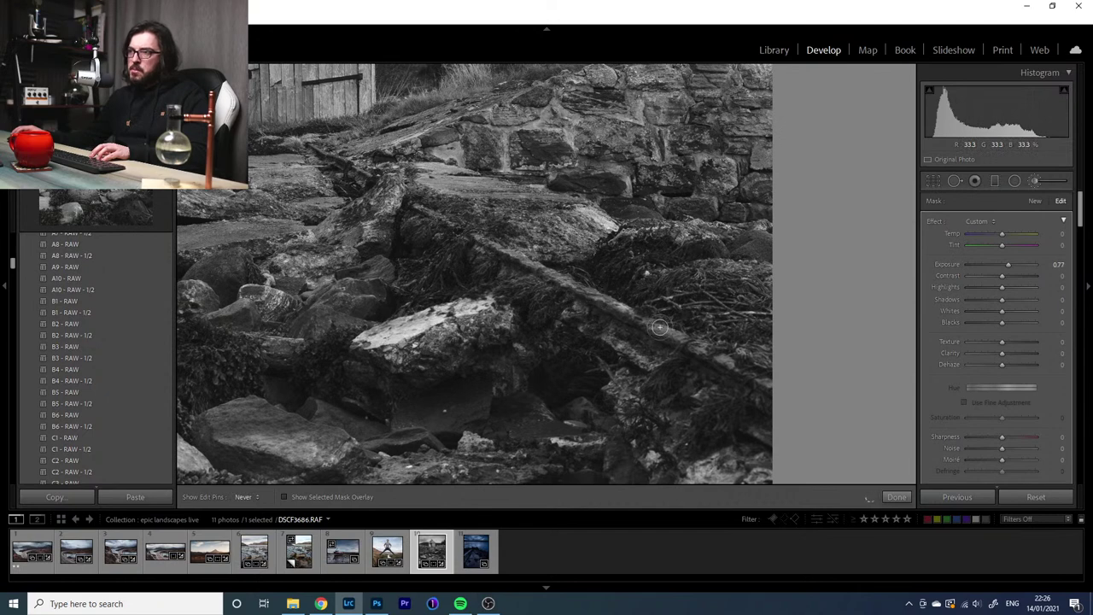
mouse_move(669, 335)
left_mouse_down()
mouse_move(506, 263)
mouse_move(754, 376)
left_mouse_up()
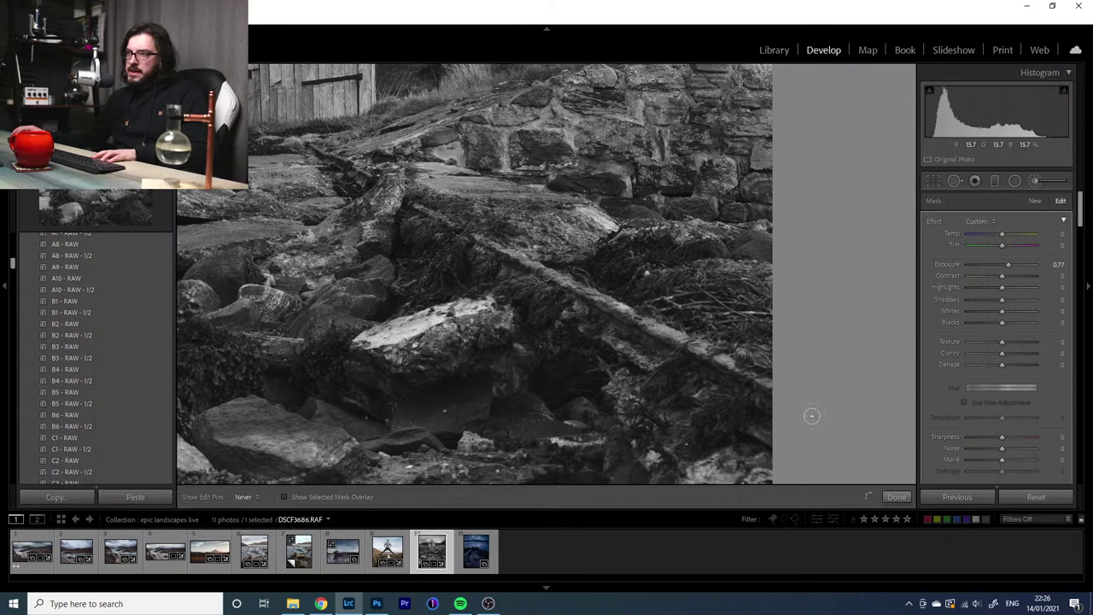
key("z")
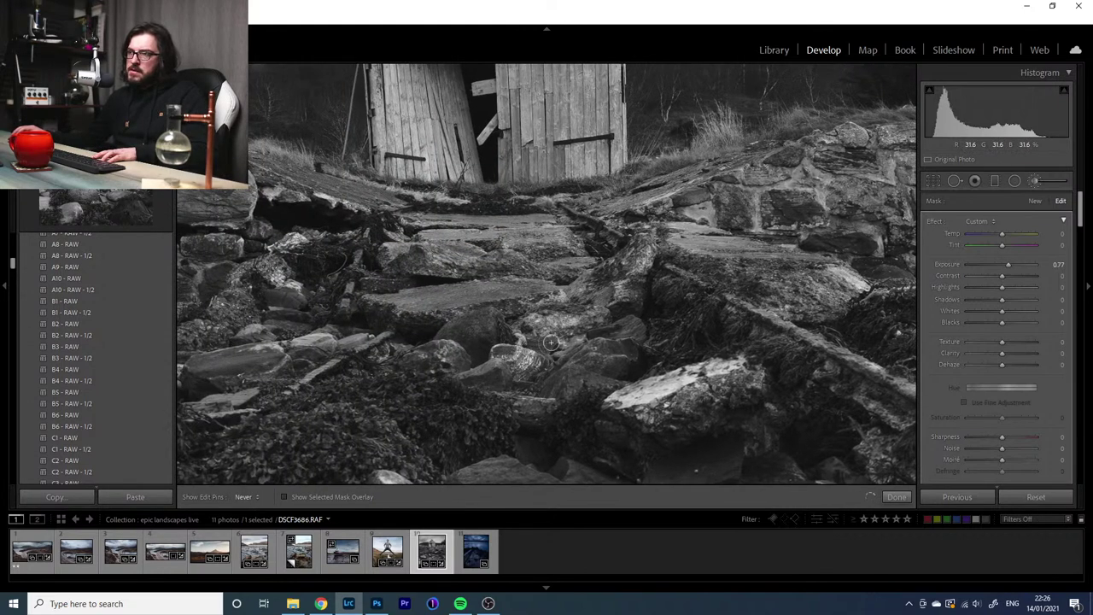
Examine the brushed seaweed-covered rocks at 1:1, toggling the edit pins
key("z")
key("h")
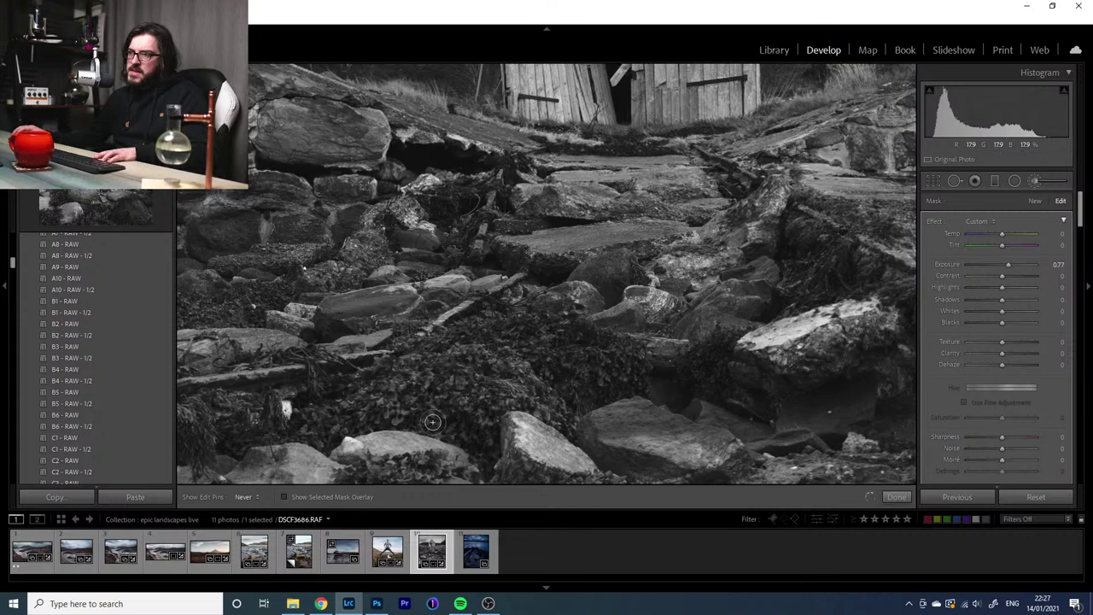
key("z")
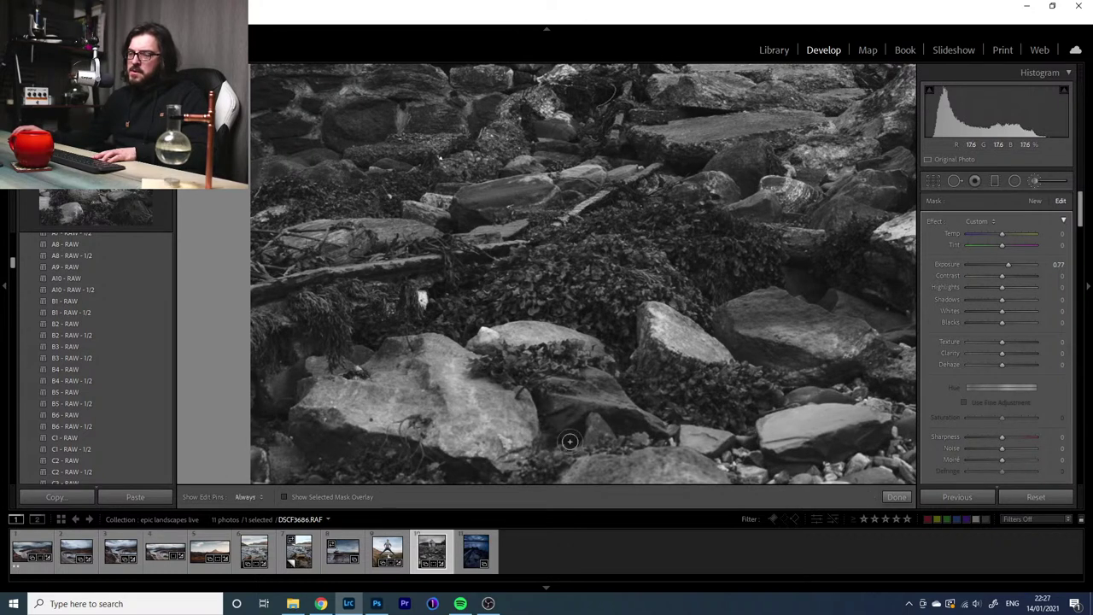
left_click_drag(565, 439, 559, 314)
key("h")
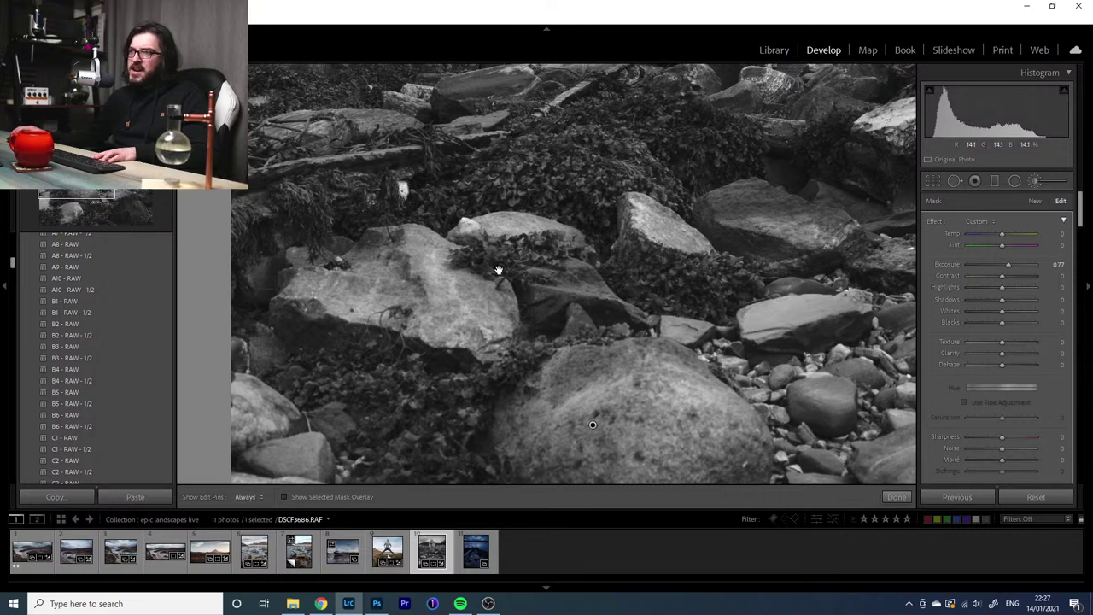
Inspect the barn and stone wall up close, then return to the whole-photo view
left_click_drag(499, 271, 378, 419)
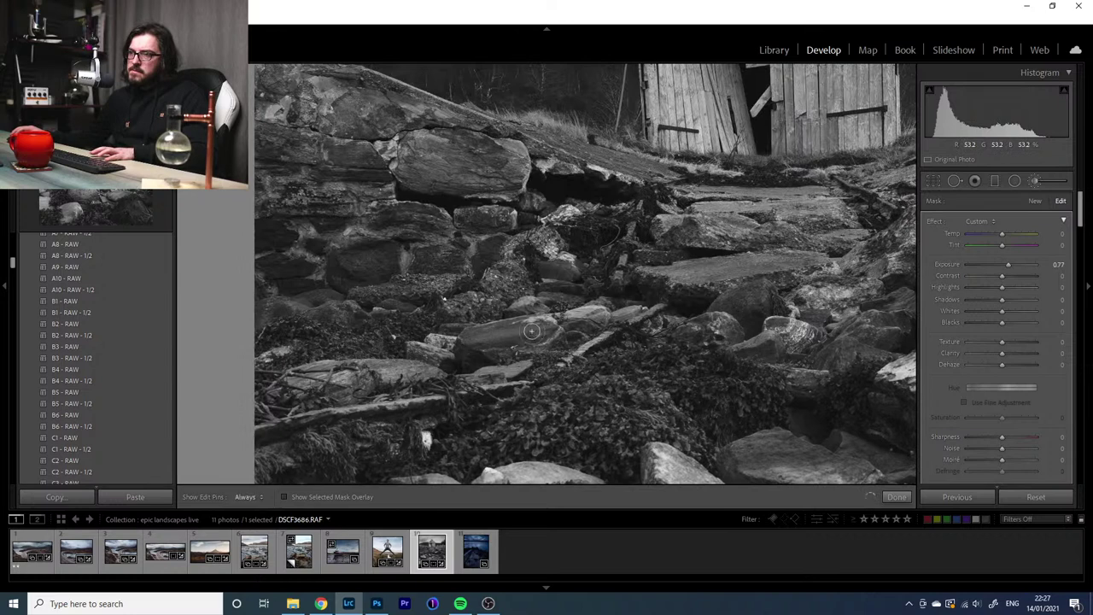
key("h")
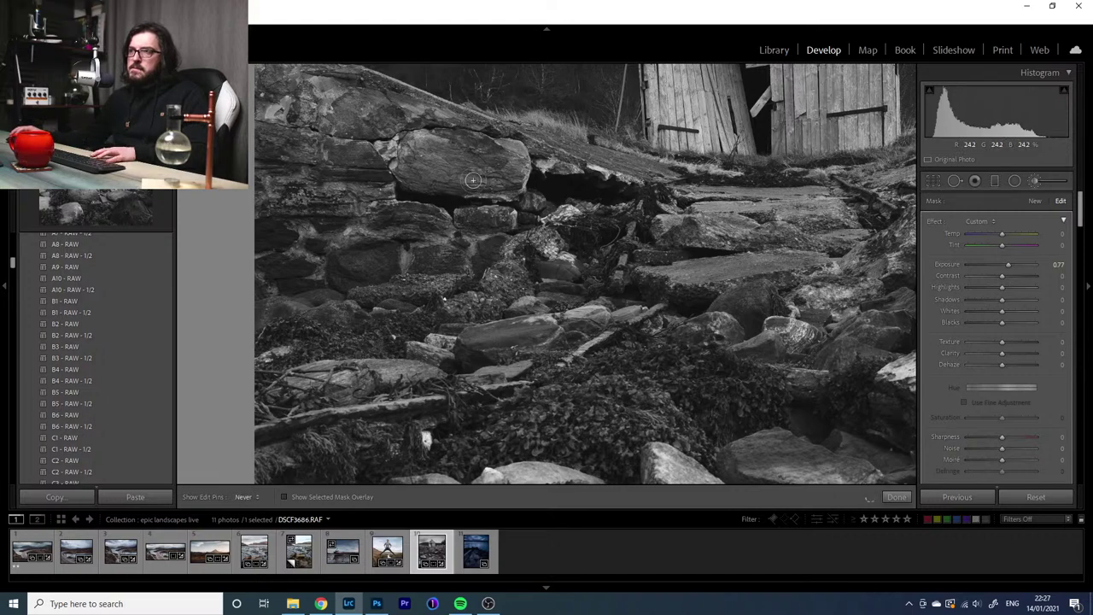
left_click(731, 81)
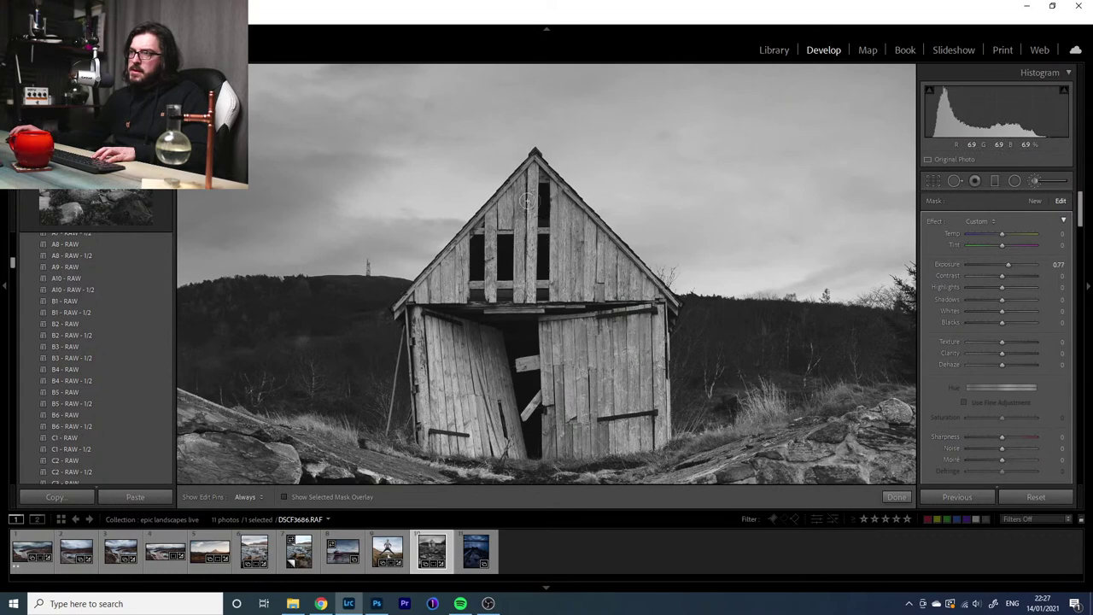
key("h")
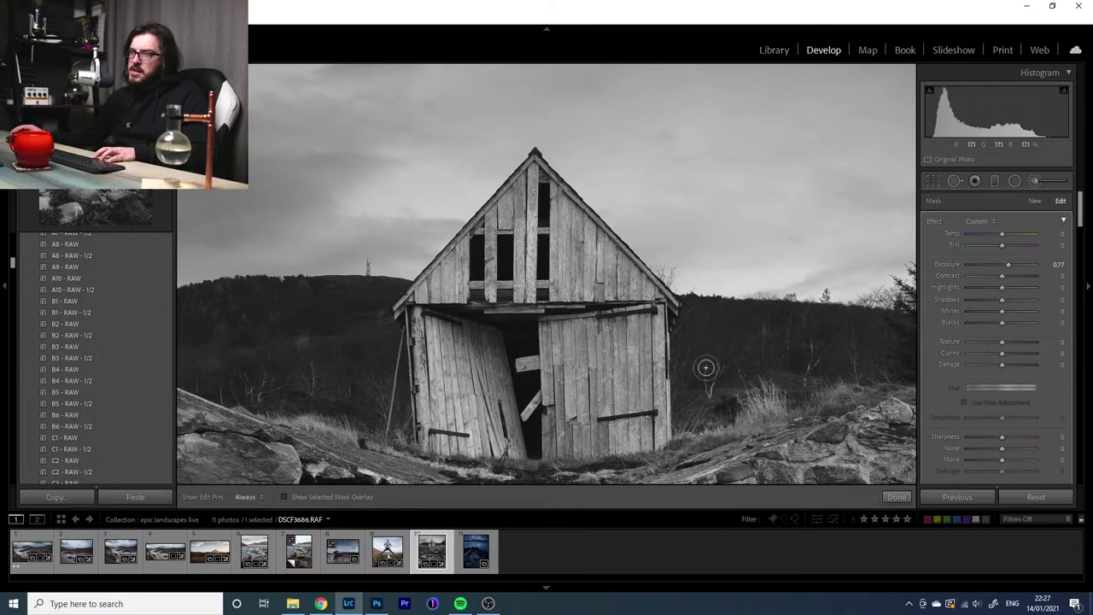
key("h")
key("z")
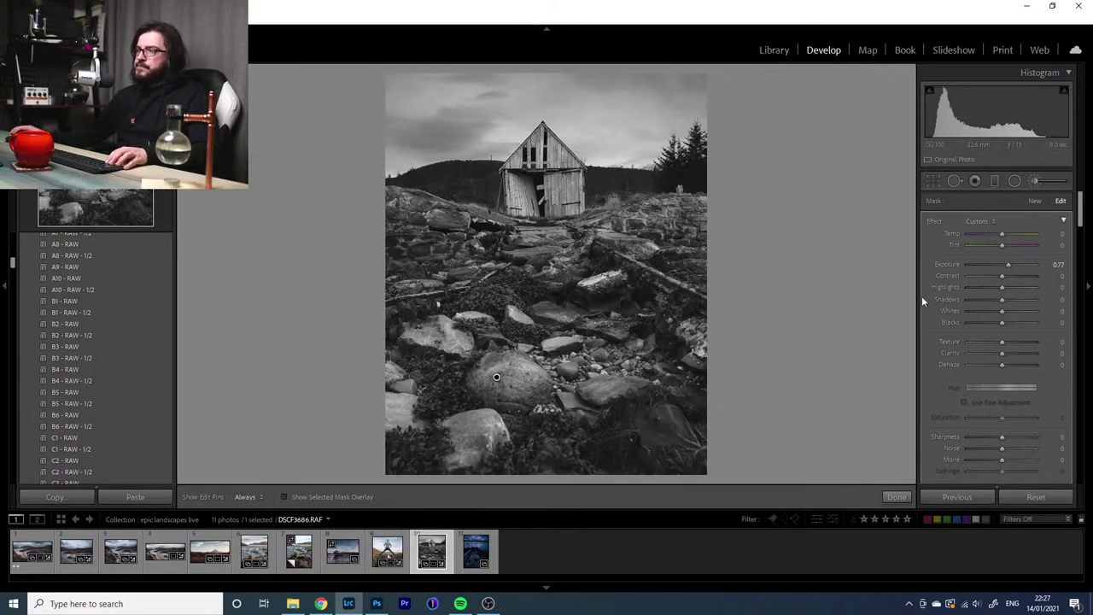
Add a graduated filter dragged down from the top to darken the sky above the barn
scroll(931, 306, "down", 3)
scroll(948, 402, "down", 5)
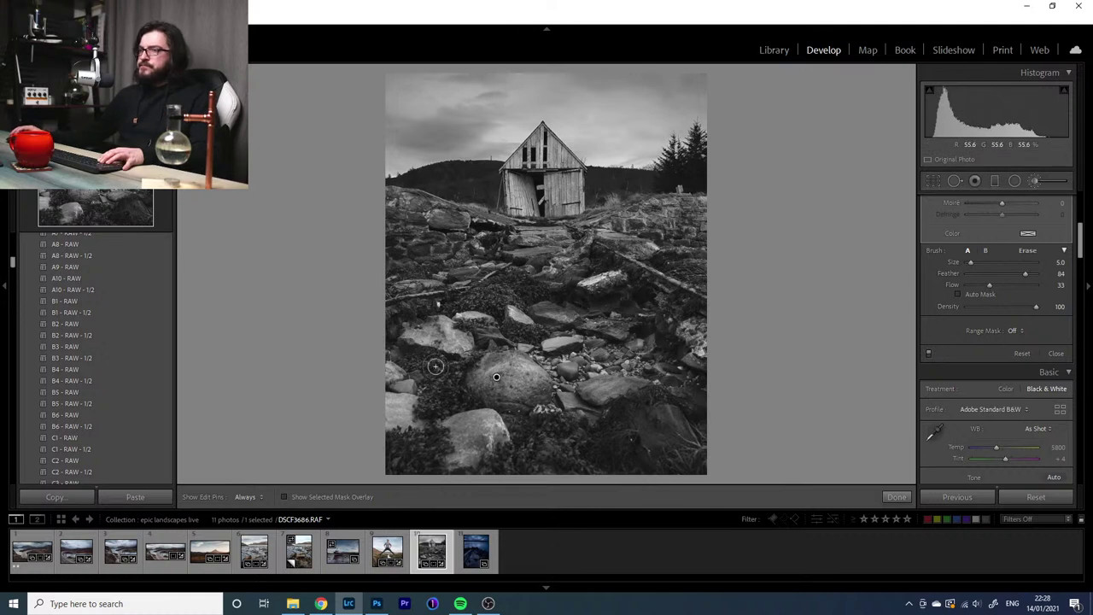
scroll(1039, 375, "up", 5)
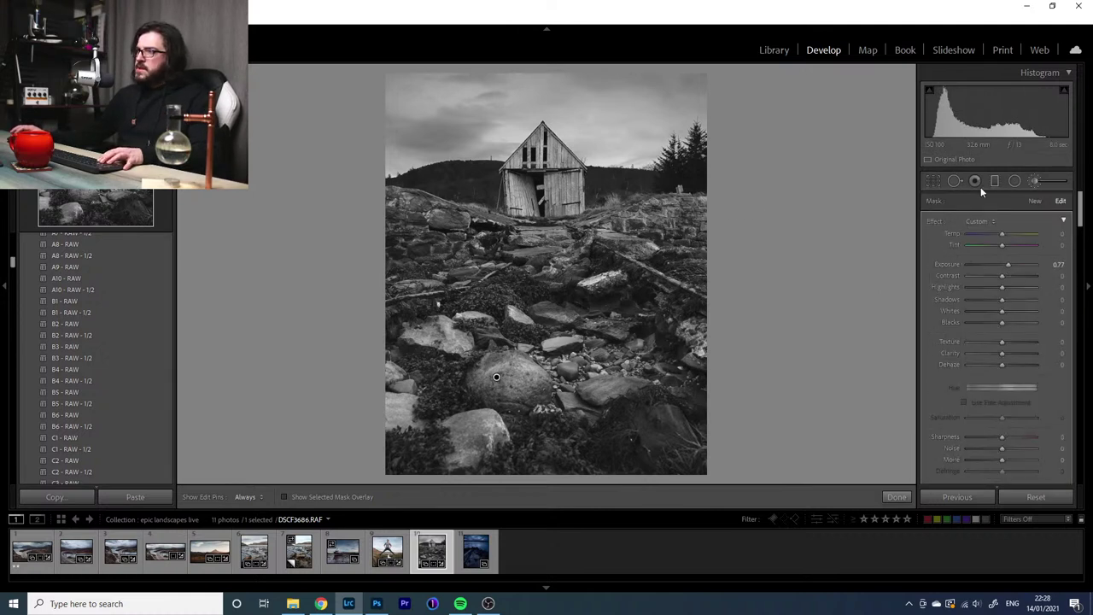
key("Escape")
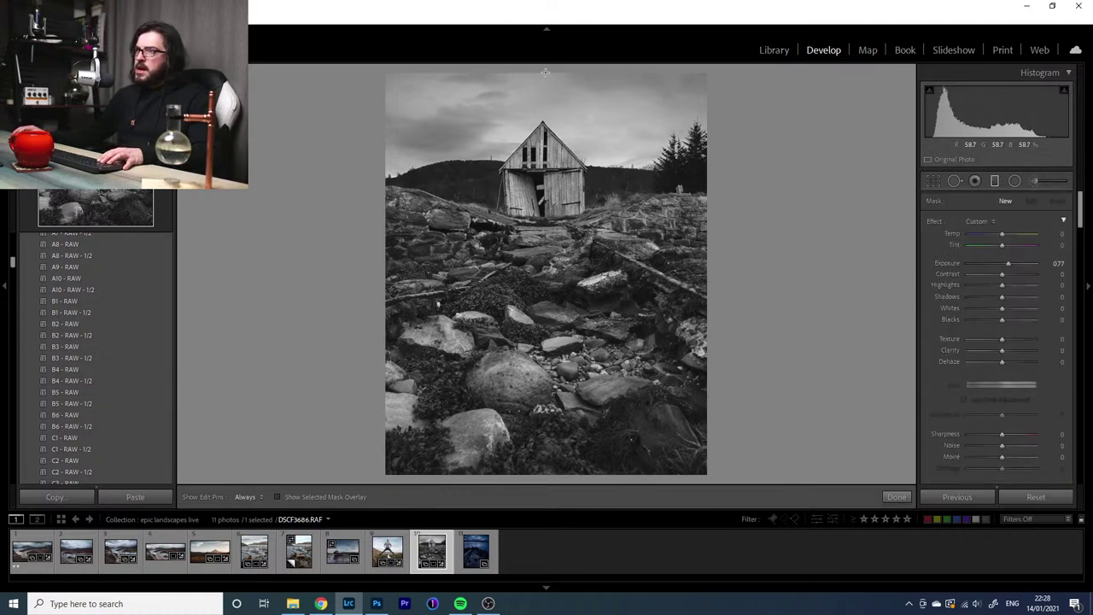
left_click(993, 263)
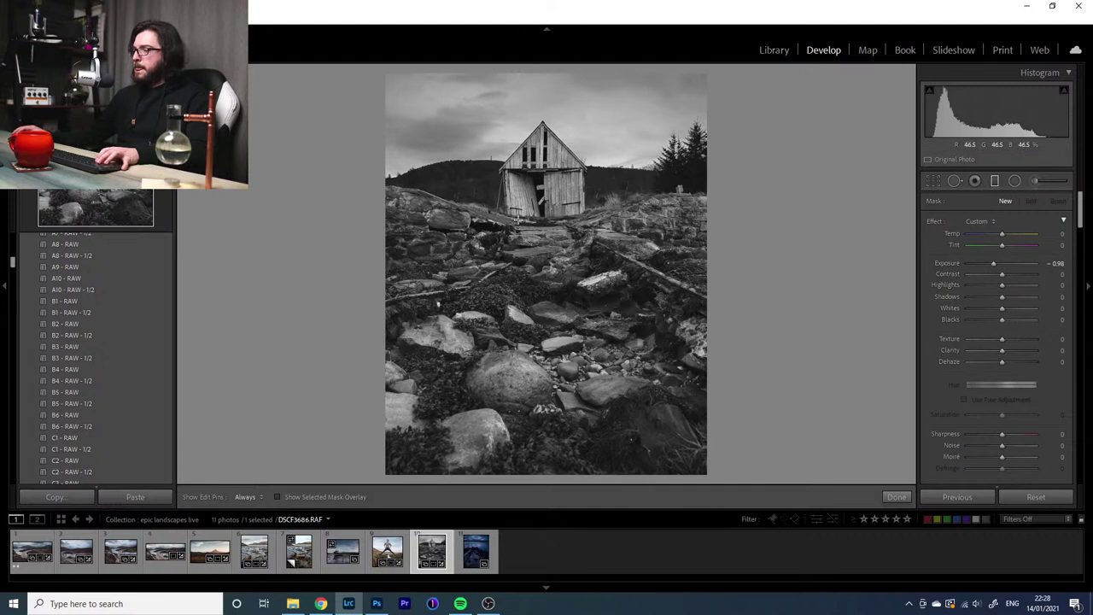
left_click_drag(542, 69, 536, 176)
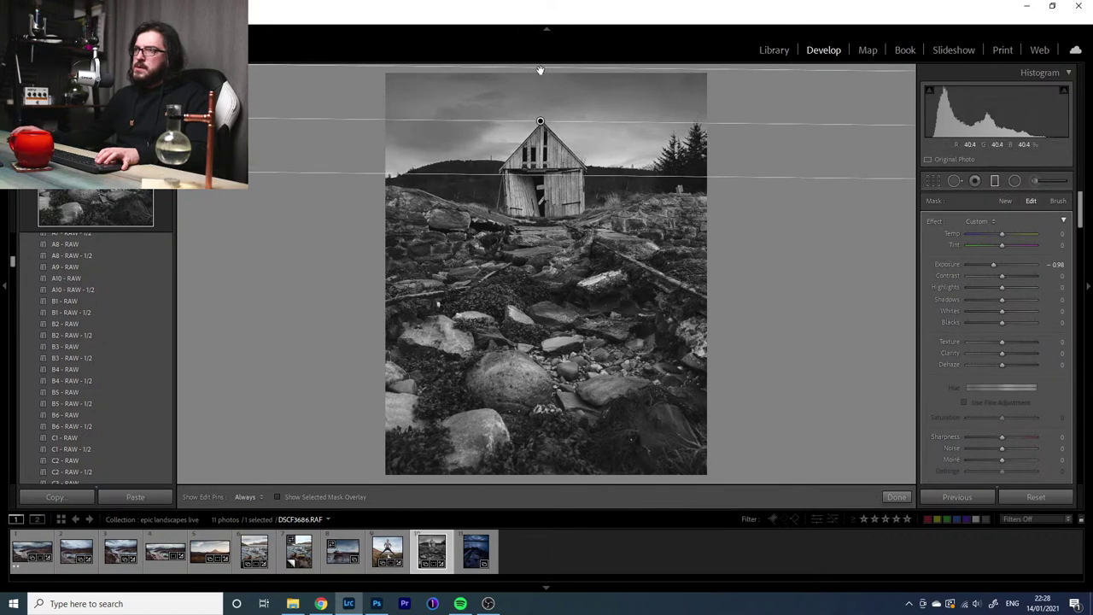
left_click_drag(540, 70, 539, 127)
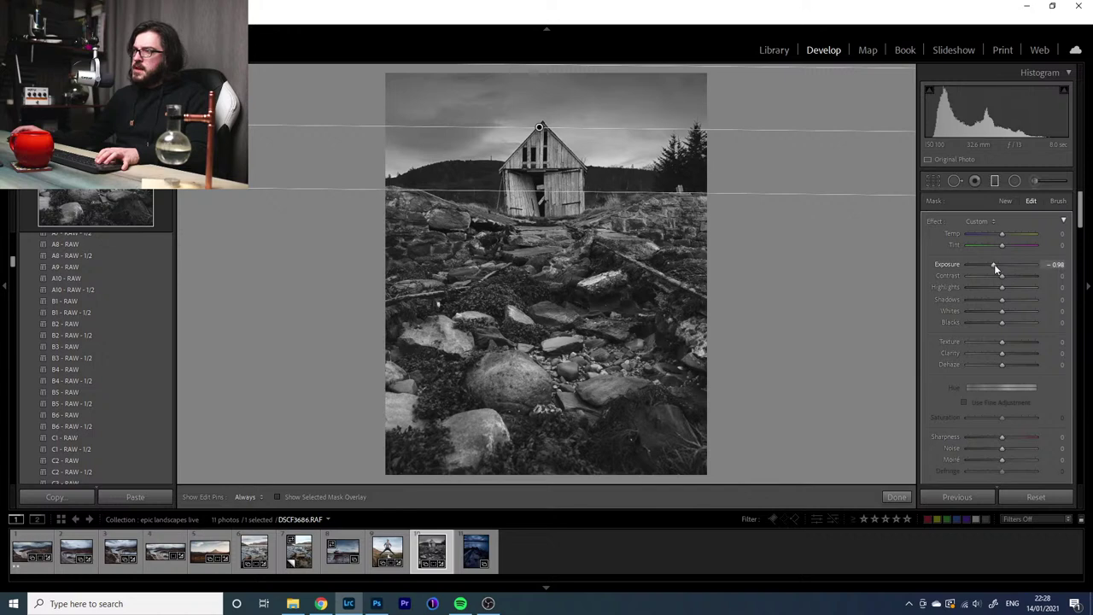
Set the sky filter to -1.45 exposure, clarity 58 and contrast about 9
left_click_drag(994, 264, 991, 264)
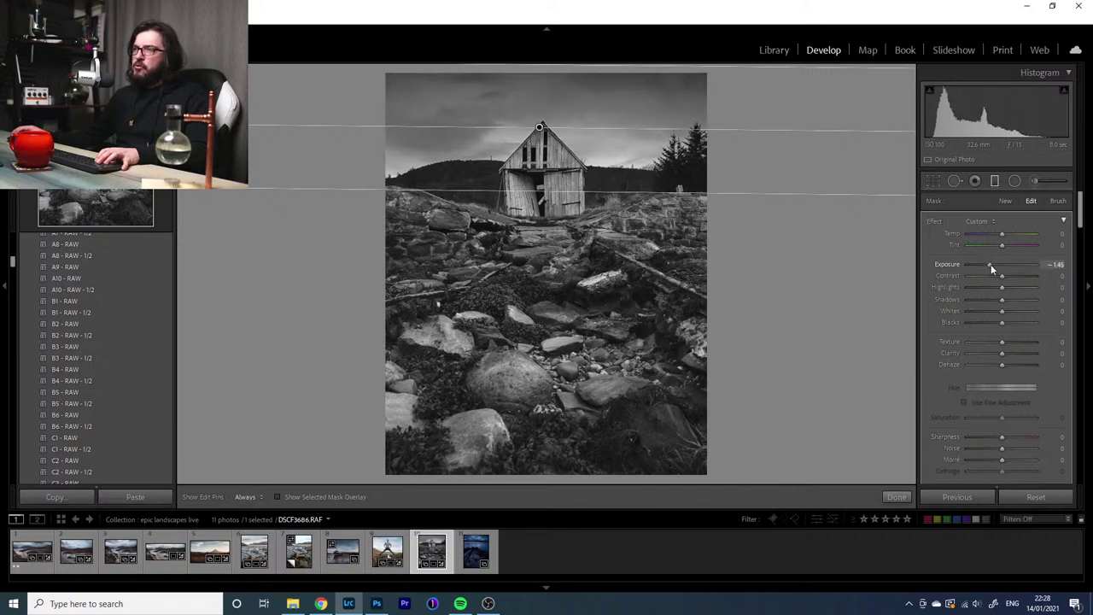
left_click(1018, 354)
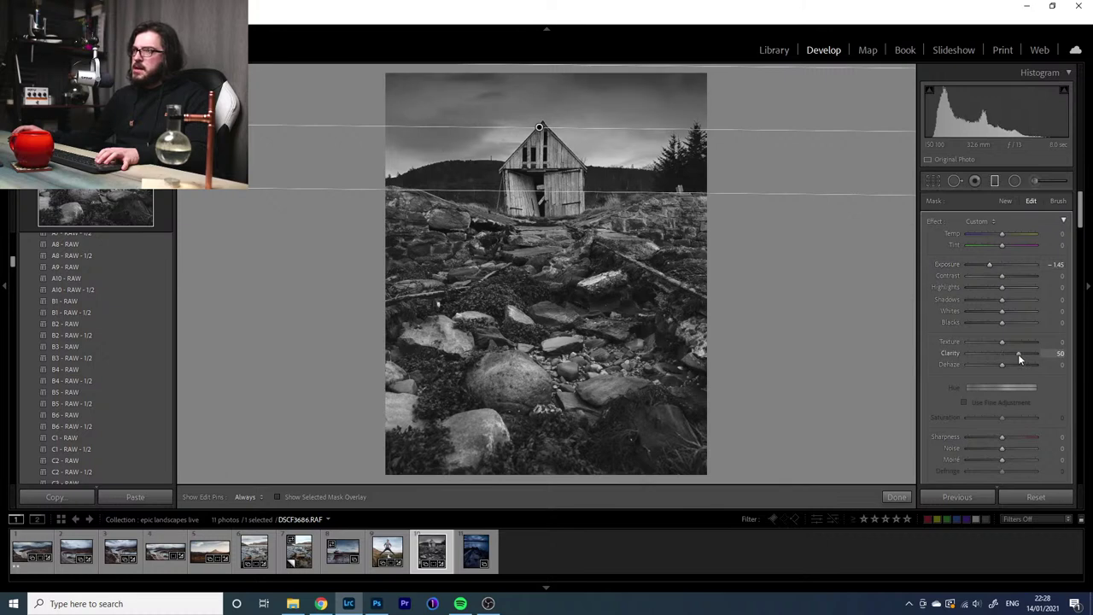
left_click_drag(1016, 355, 1022, 356)
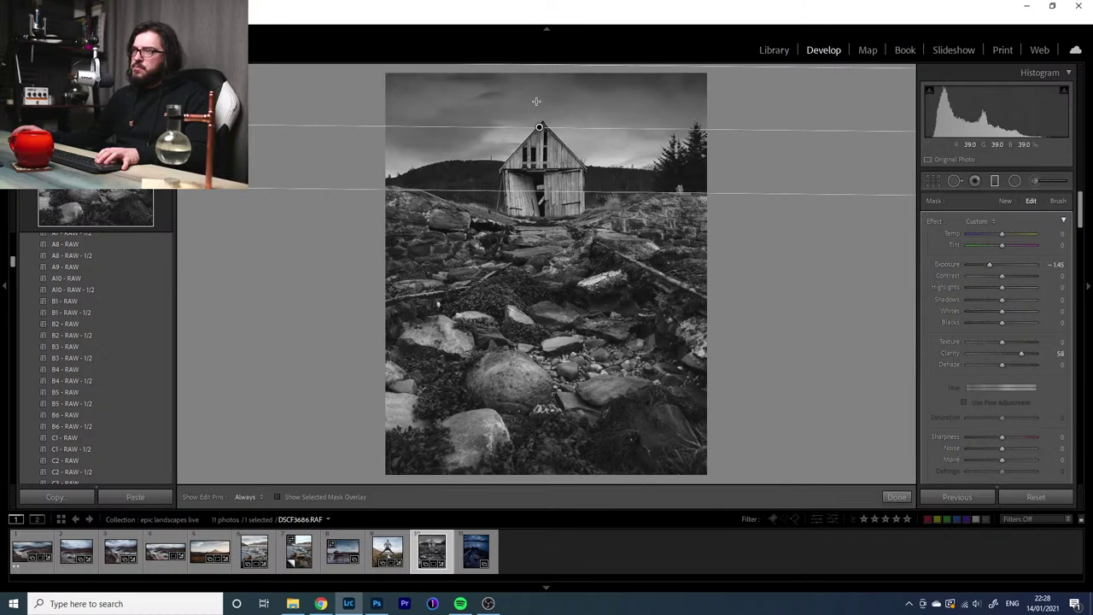
mouse_move(1013, 276)
left_mouse_down()
mouse_move(1027, 278)
mouse_move(1004, 280)
left_mouse_up()
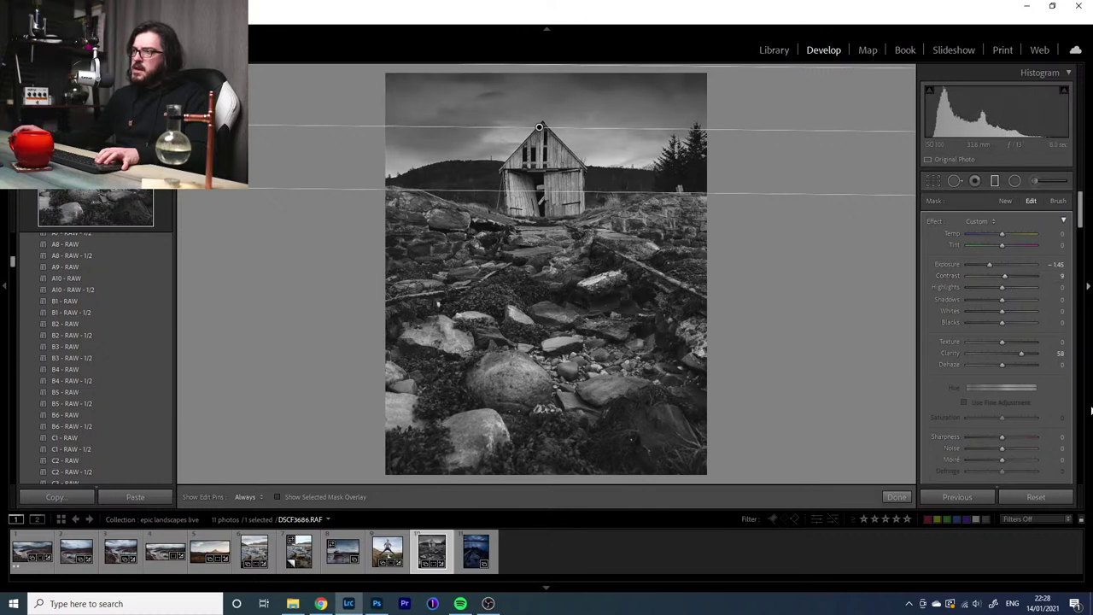
scroll(1029, 342, "down", 4)
Give the sky filter a Luminance range mask excluding the brightest tones, then close the filter
left_click(1015, 344)
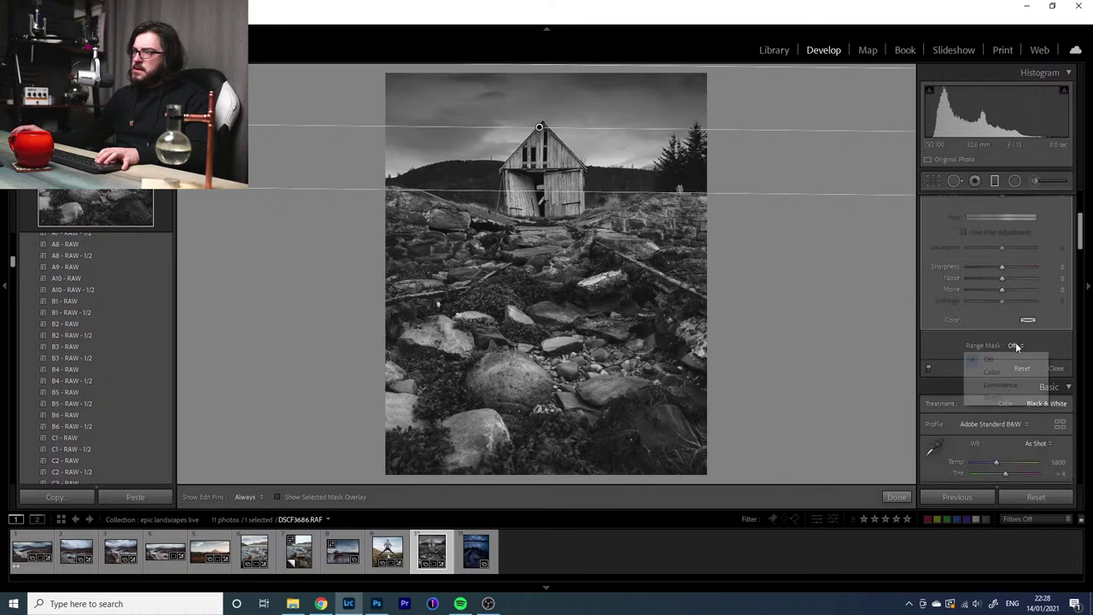
left_click(1001, 386)
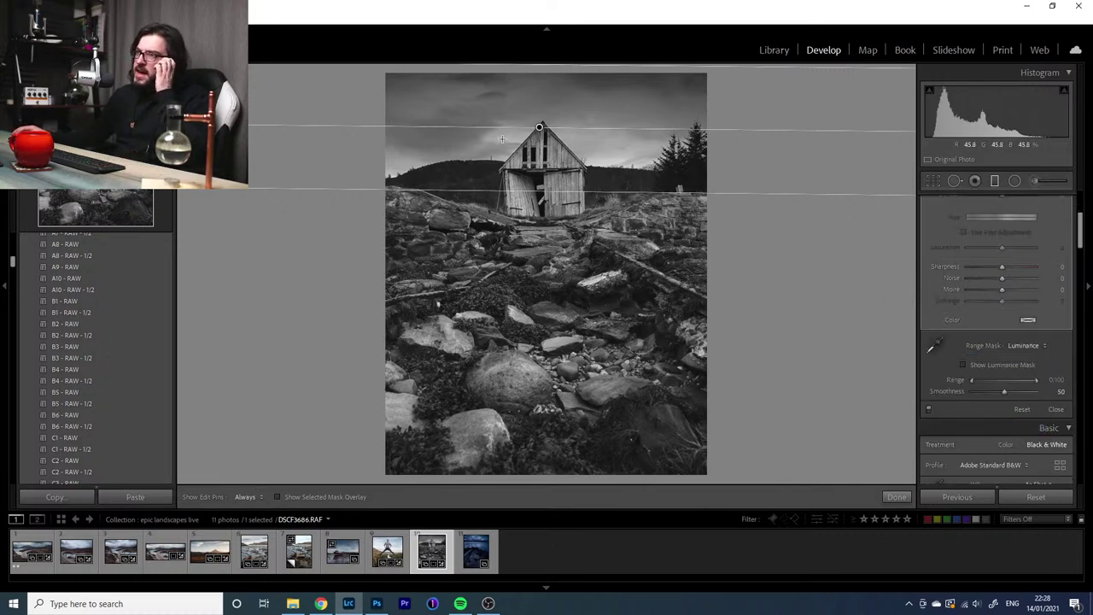
left_click(996, 365)
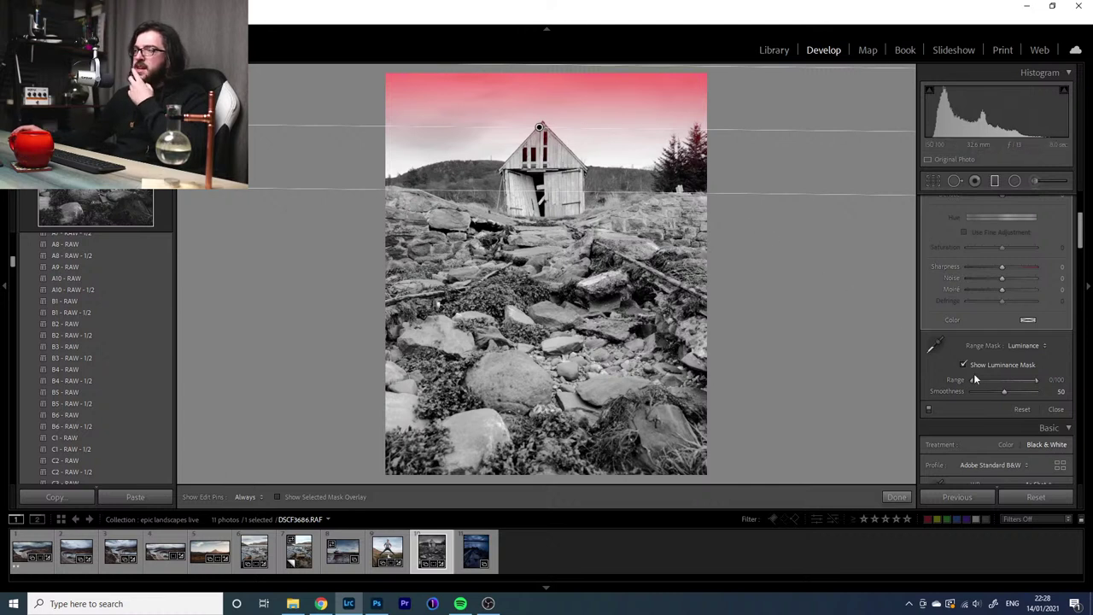
left_click_drag(1037, 379, 1038, 386)
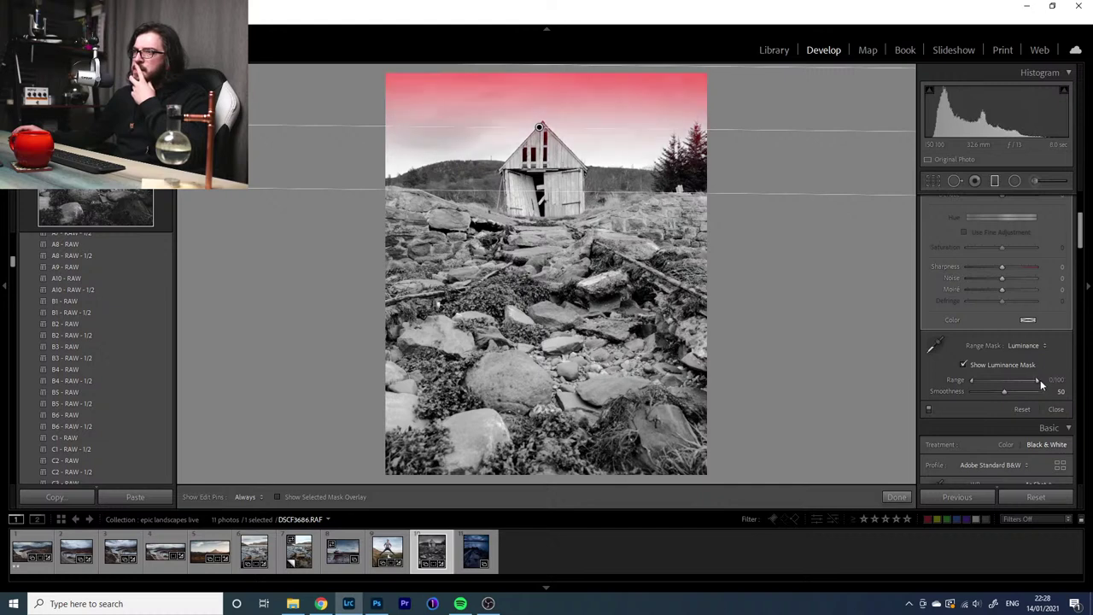
left_click(977, 365)
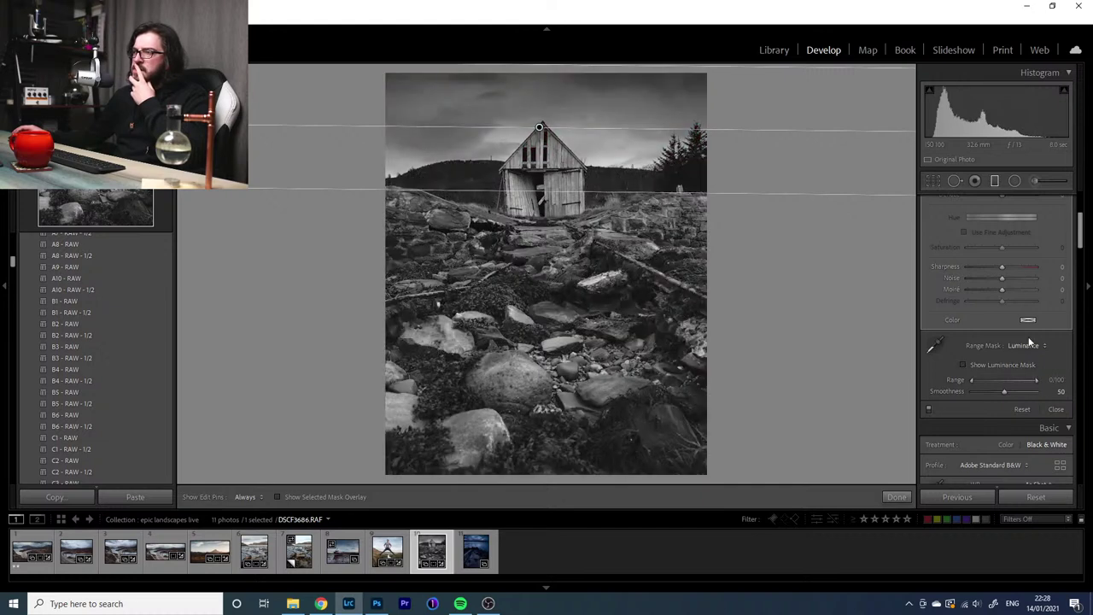
left_click(995, 180)
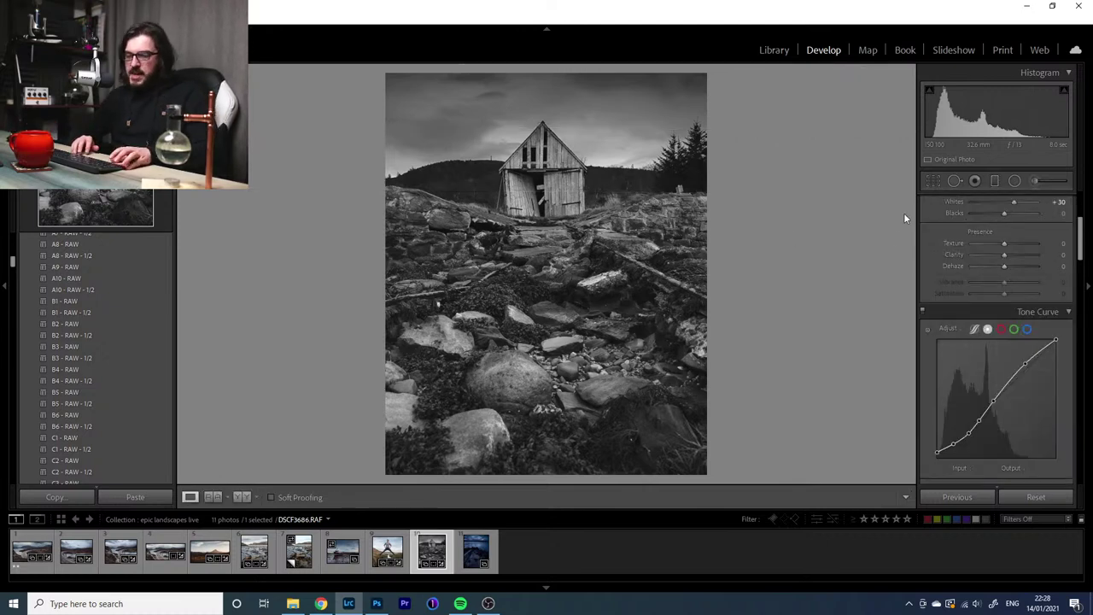
Compare Before/After, raise global Whites to +46 and try Clarity at +28
key("backslash")
key("backslash")
key("backslash")
key("backslash")
key("backslash")
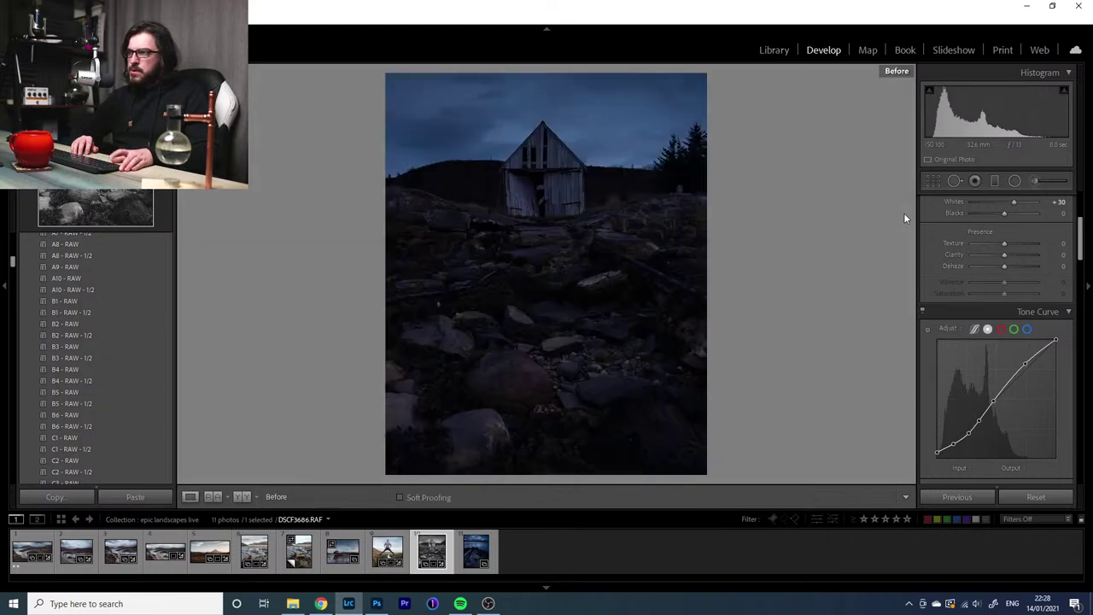
key("backslash")
key("backslash")
key("backslash")
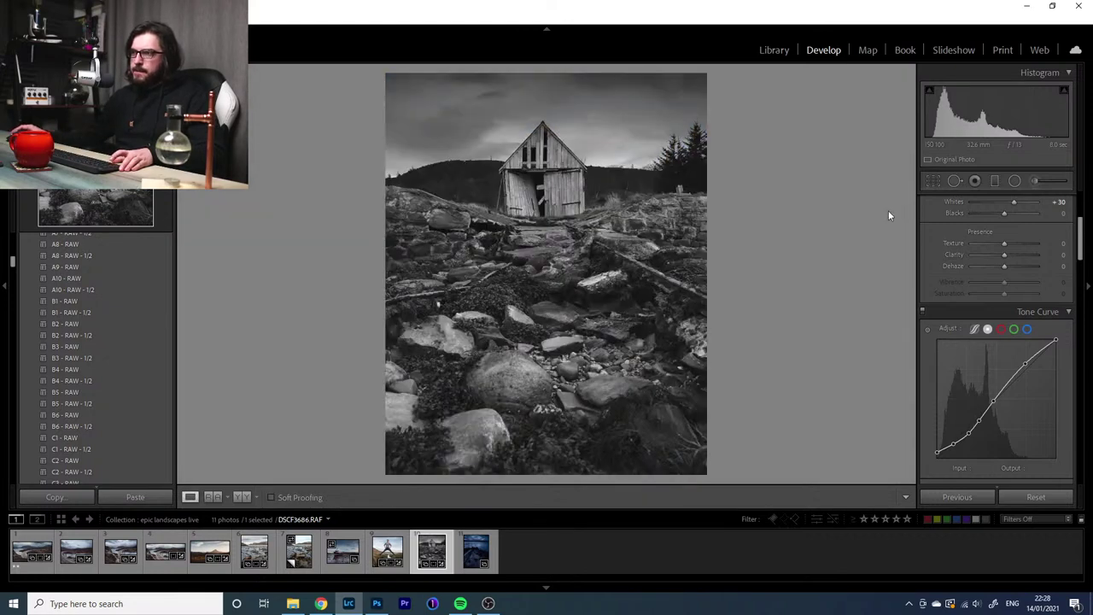
key("backslash")
key("backslash")
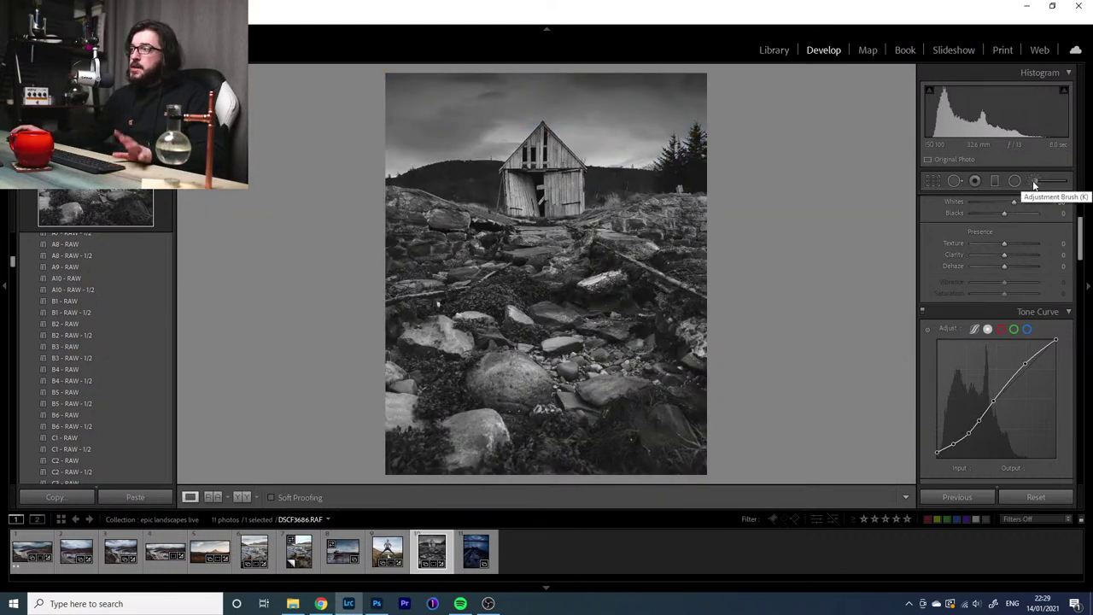
scroll(982, 274, "up", 3)
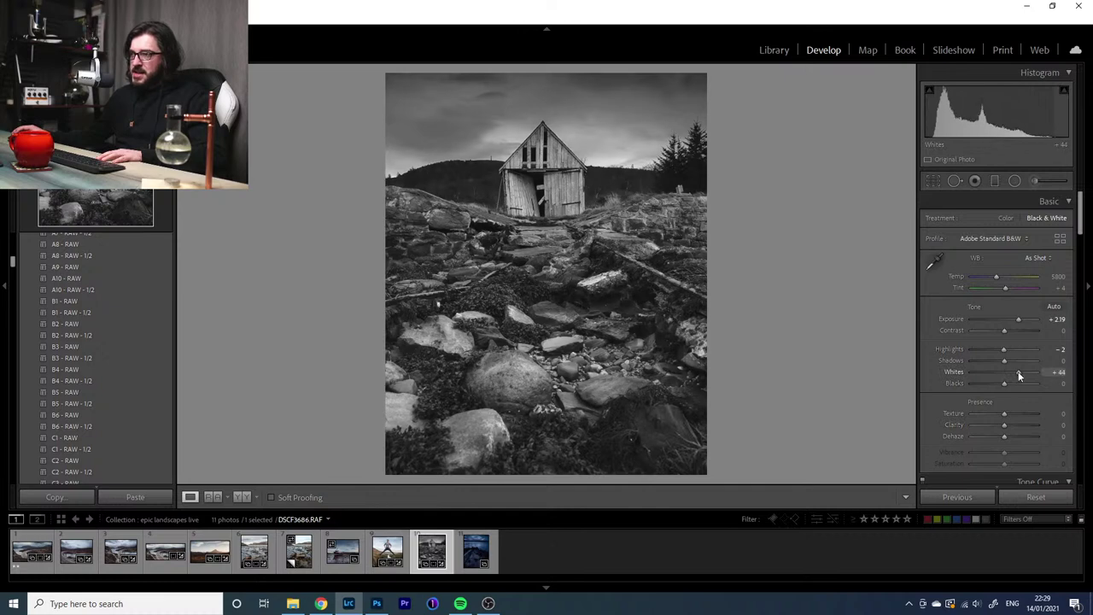
left_click_drag(1014, 374, 1019, 378)
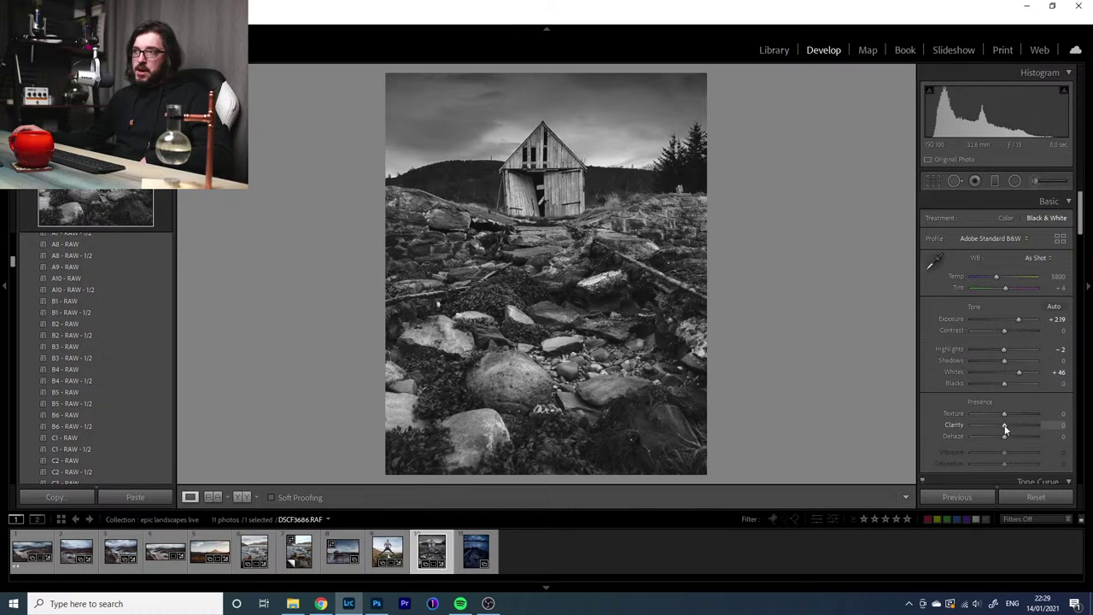
left_click_drag(1009, 426, 1013, 426)
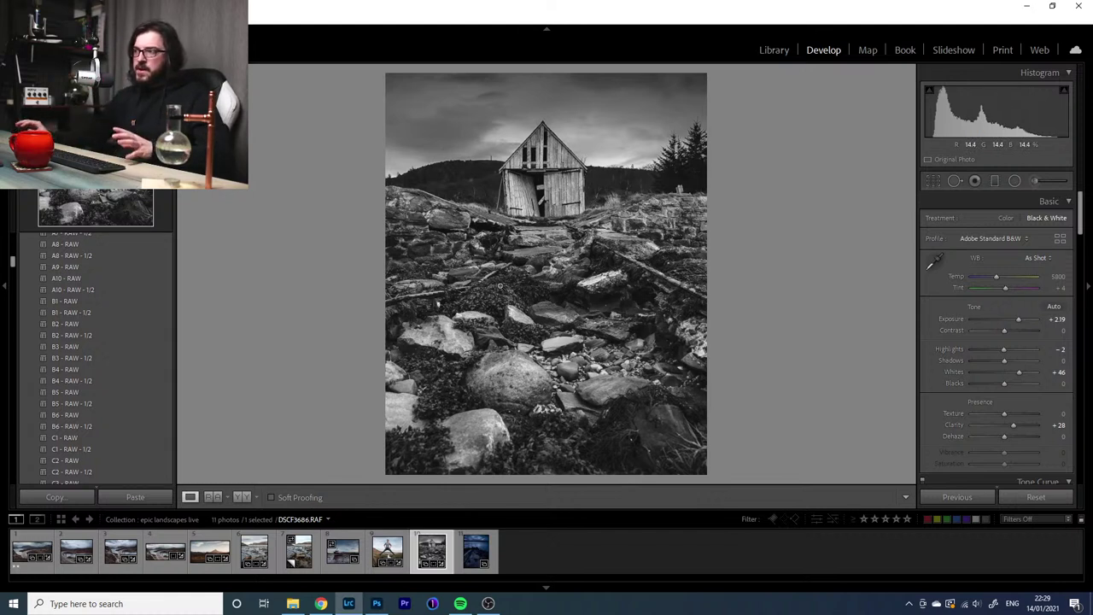
Reset global Clarity to 0 and brush clarity 46 onto a foreground rock
double_click(960, 425)
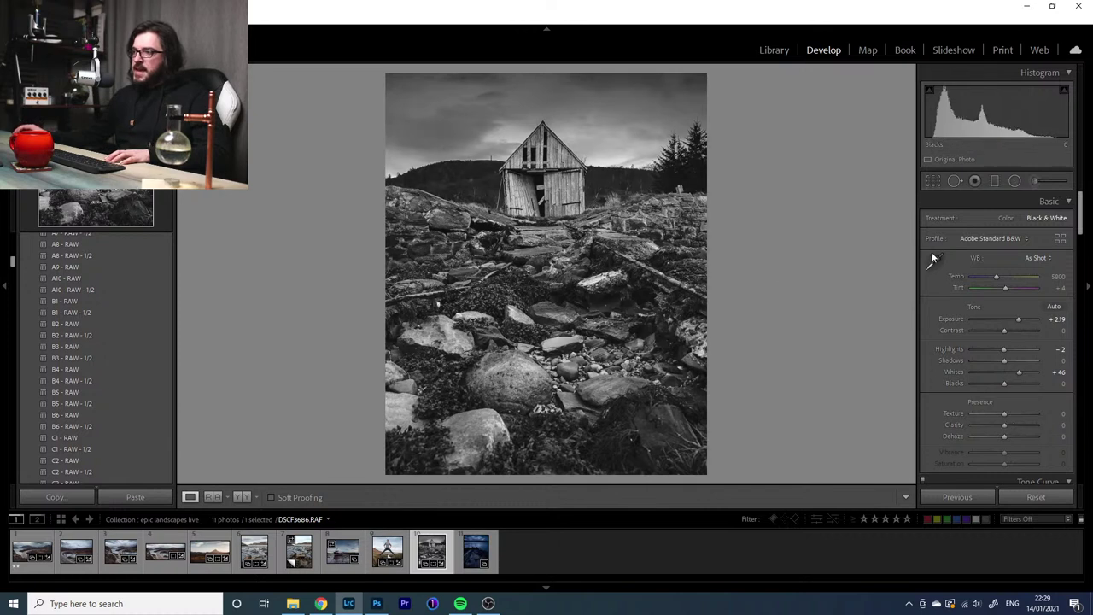
left_click(1035, 183)
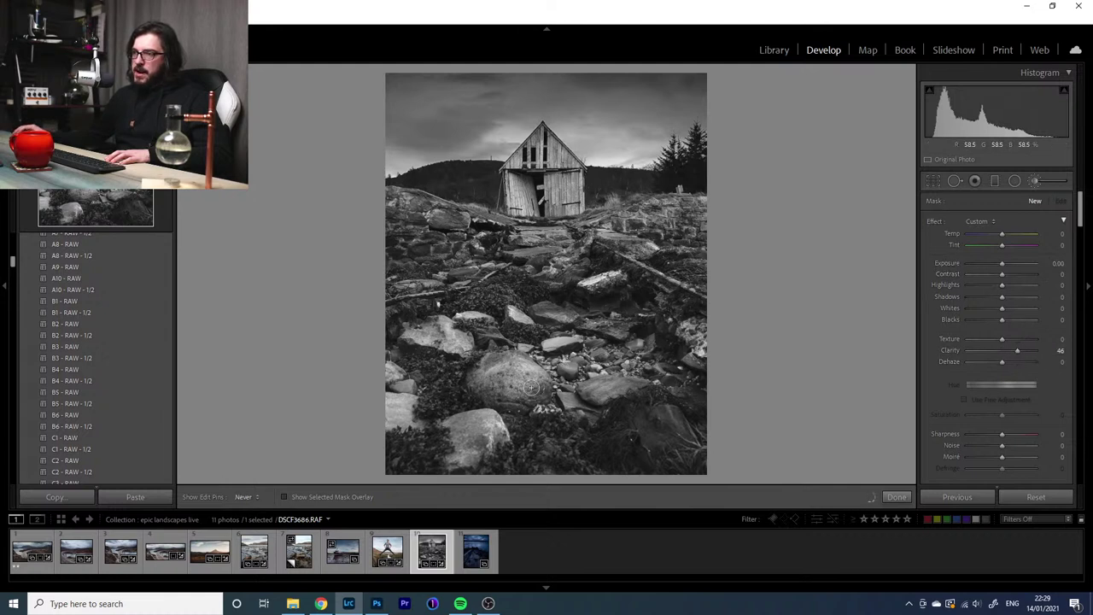
left_click_drag(436, 345, 430, 330)
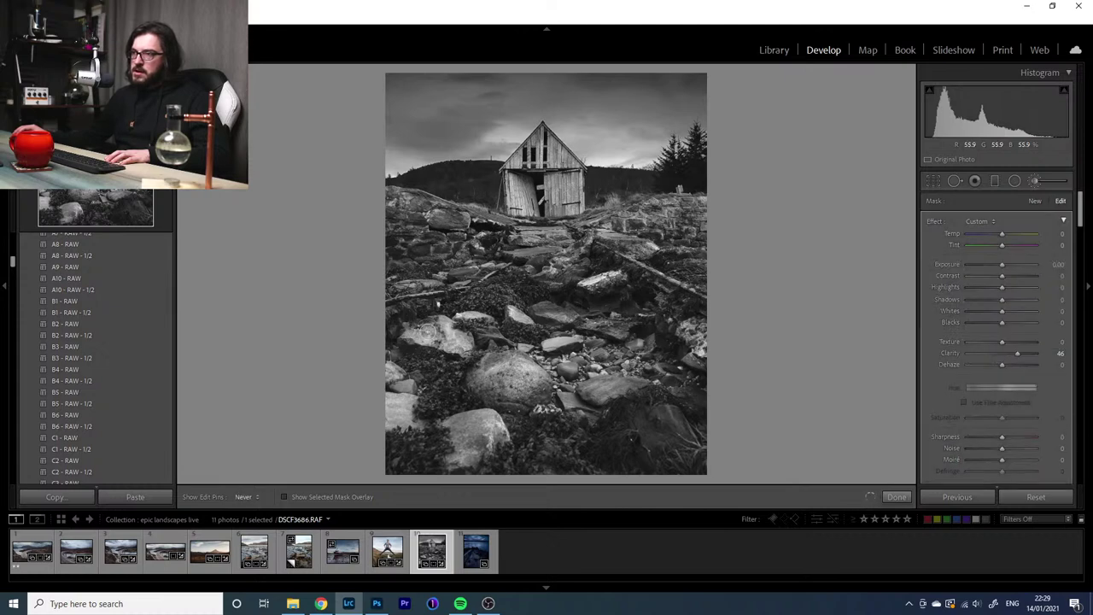
key("h")
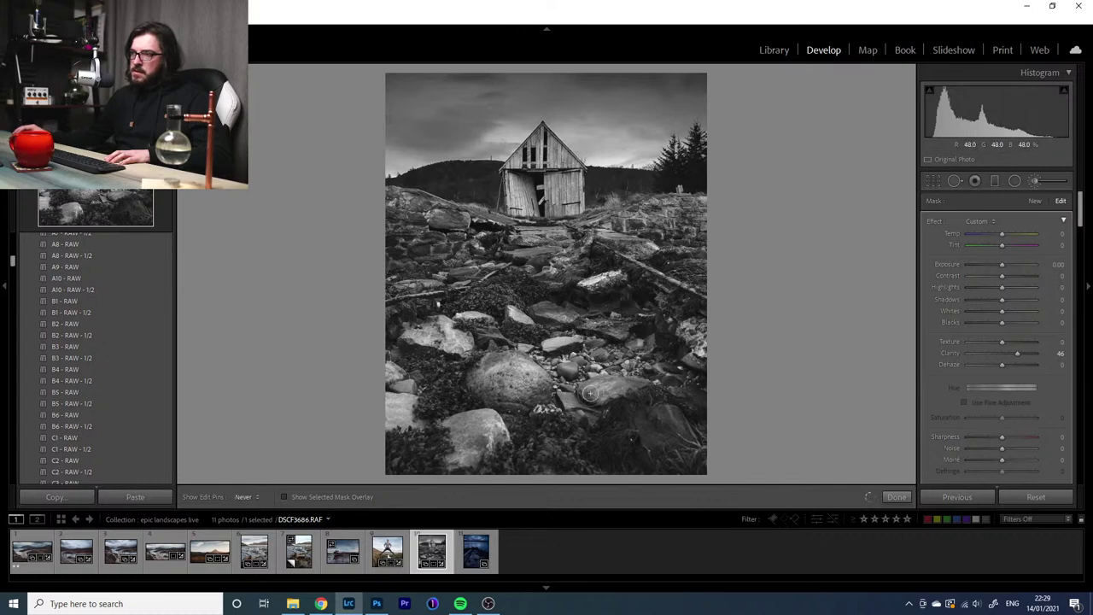
key("h")
Brush clarity over the barn's doors and gable using the mask overlay, then fine-tune the amount
key("z")
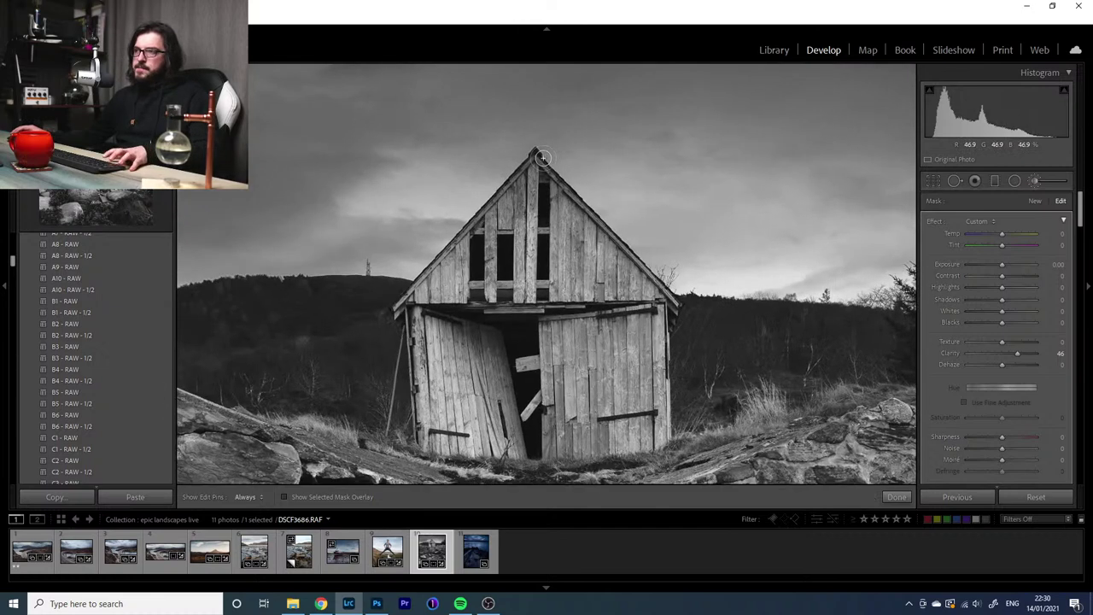
key("h")
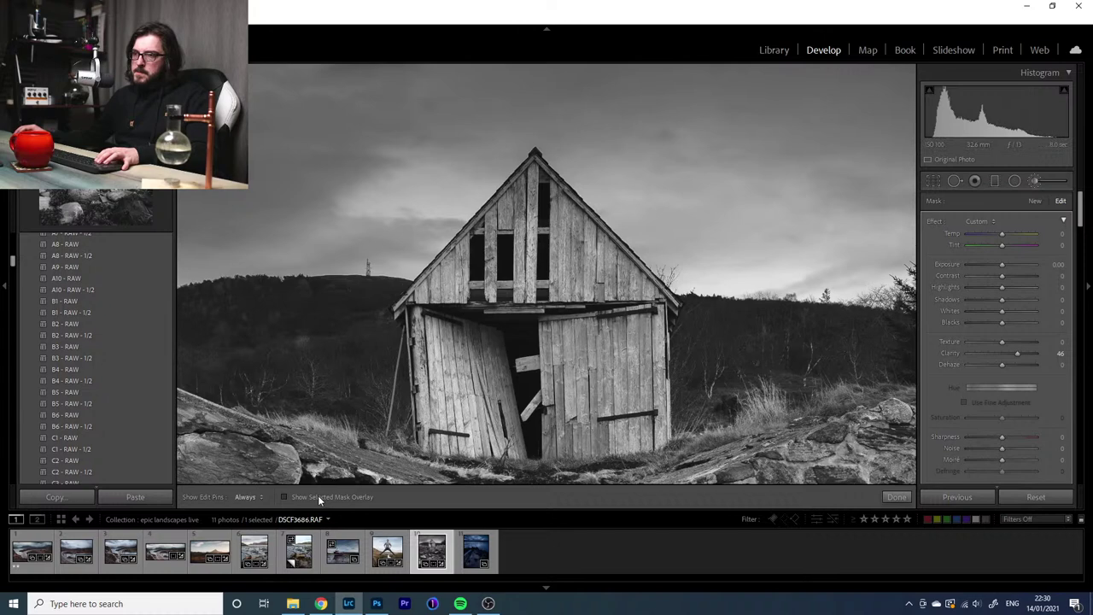
left_click(318, 496)
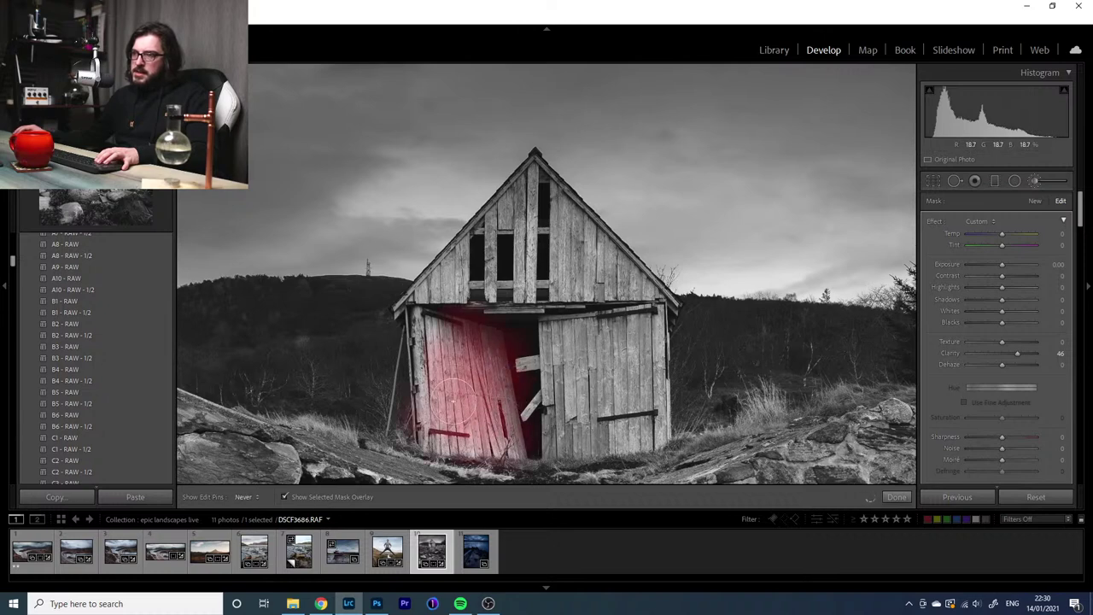
mouse_move(465, 273)
left_mouse_down()
mouse_move(533, 218)
mouse_move(512, 207)
mouse_move(547, 254)
mouse_move(589, 248)
mouse_move(568, 275)
mouse_move(496, 280)
mouse_move(586, 298)
mouse_move(508, 218)
mouse_move(518, 220)
mouse_move(527, 185)
mouse_move(549, 265)
mouse_move(632, 351)
mouse_move(601, 366)
mouse_move(581, 441)
mouse_move(572, 440)
mouse_move(536, 346)
mouse_move(565, 373)
mouse_move(575, 348)
mouse_move(564, 267)
mouse_move(535, 180)
mouse_move(620, 301)
mouse_move(637, 379)
mouse_move(634, 369)
mouse_move(540, 436)
left_mouse_up()
left_click(284, 497)
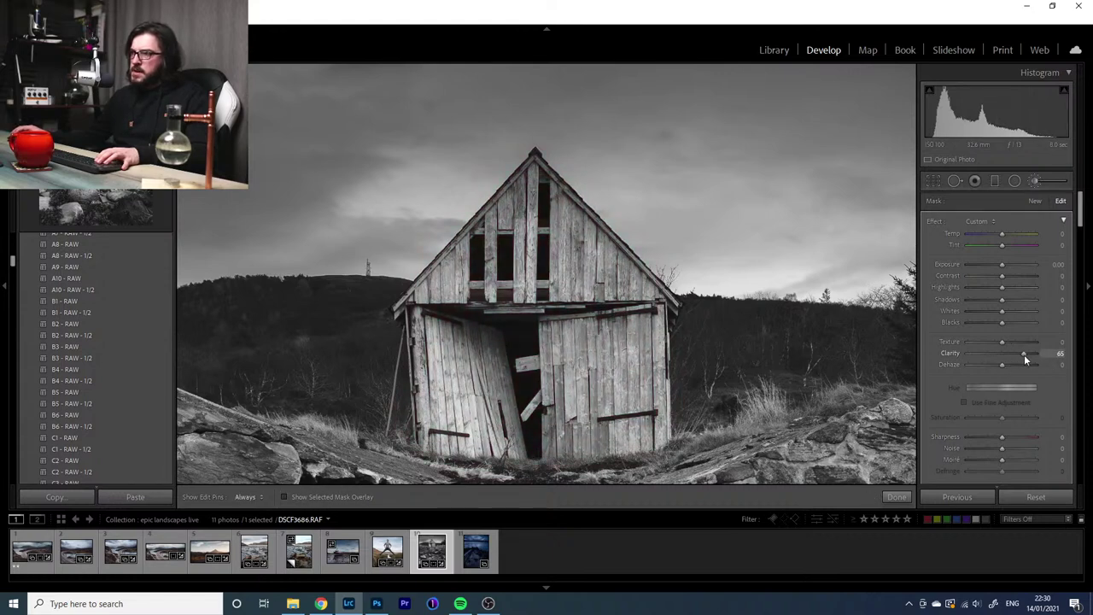
mouse_move(1024, 355)
left_mouse_down()
mouse_move(998, 353)
mouse_move(1021, 359)
mouse_move(1007, 358)
left_mouse_up()
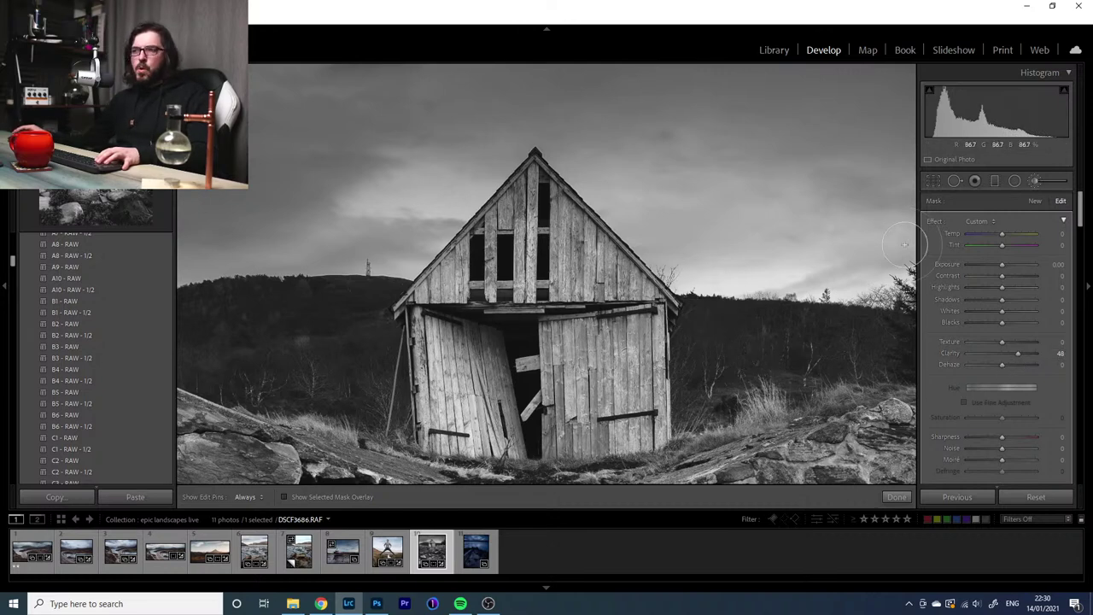
left_click(1034, 182)
left_click(611, 277)
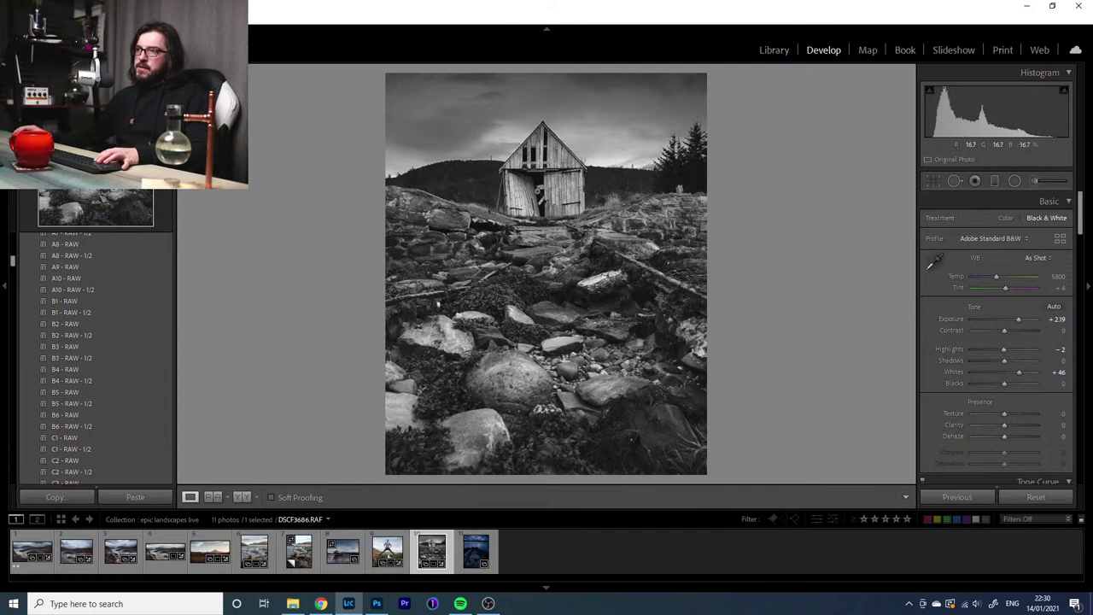
Start a new brush with clarity reset to 0 and paint -0.77 exposure over rocks and hills
left_click(1036, 180)
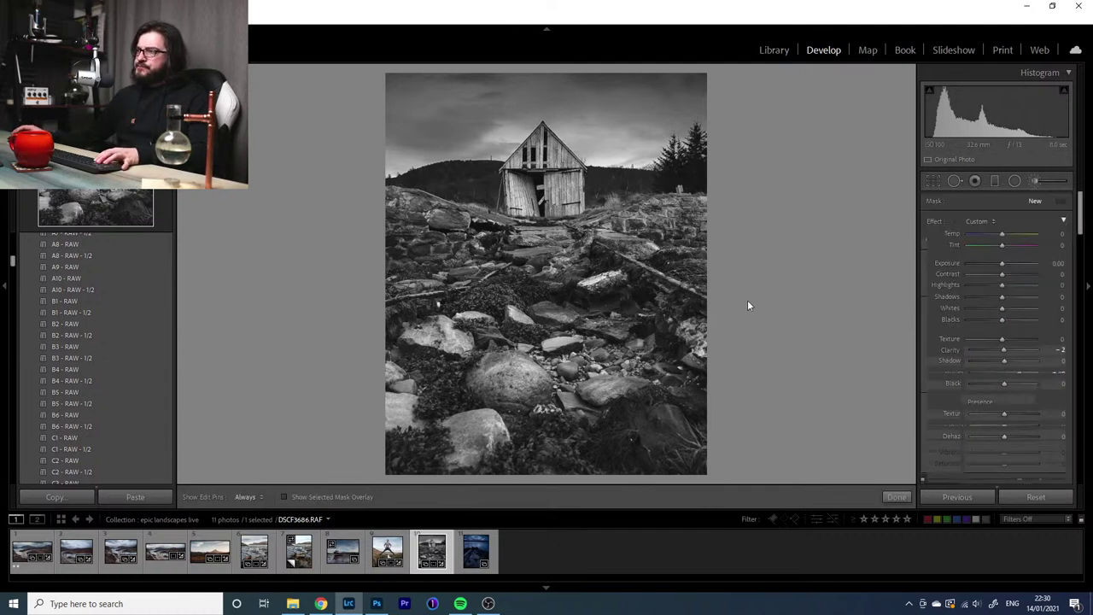
double_click(947, 350)
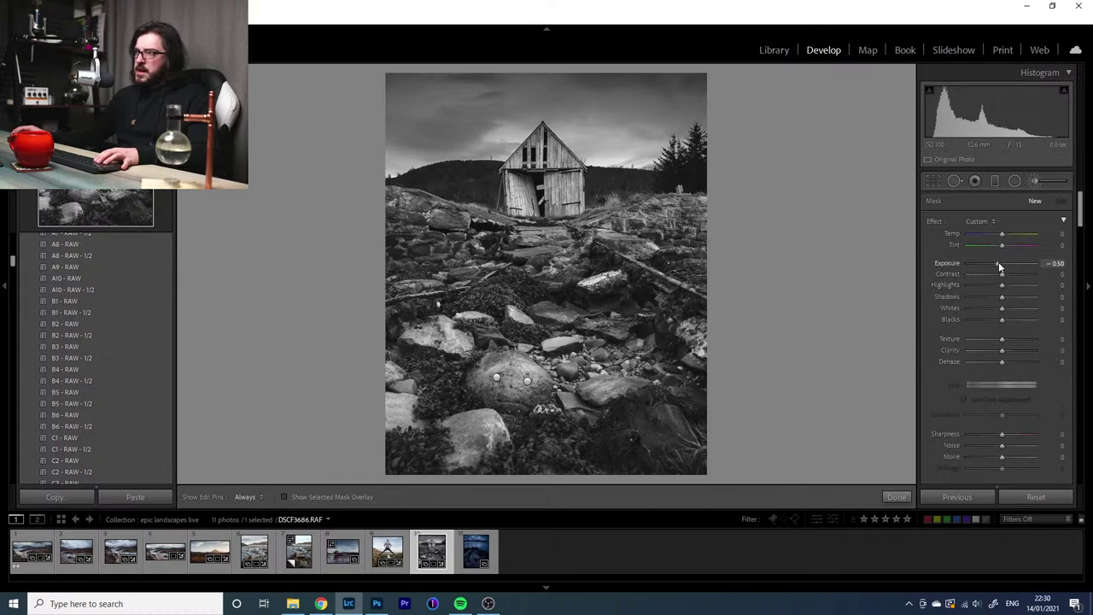
key("h")
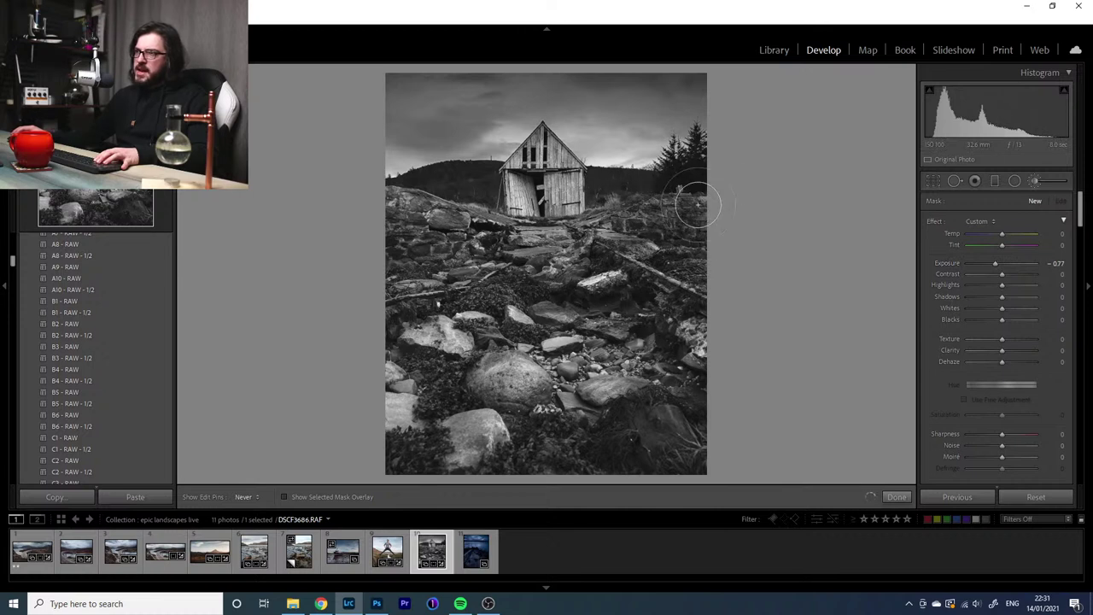
mouse_move(354, 244)
left_mouse_down()
mouse_move(436, 226)
mouse_move(364, 193)
mouse_move(435, 198)
mouse_move(358, 188)
mouse_move(453, 201)
mouse_move(381, 258)
mouse_move(438, 278)
left_mouse_up()
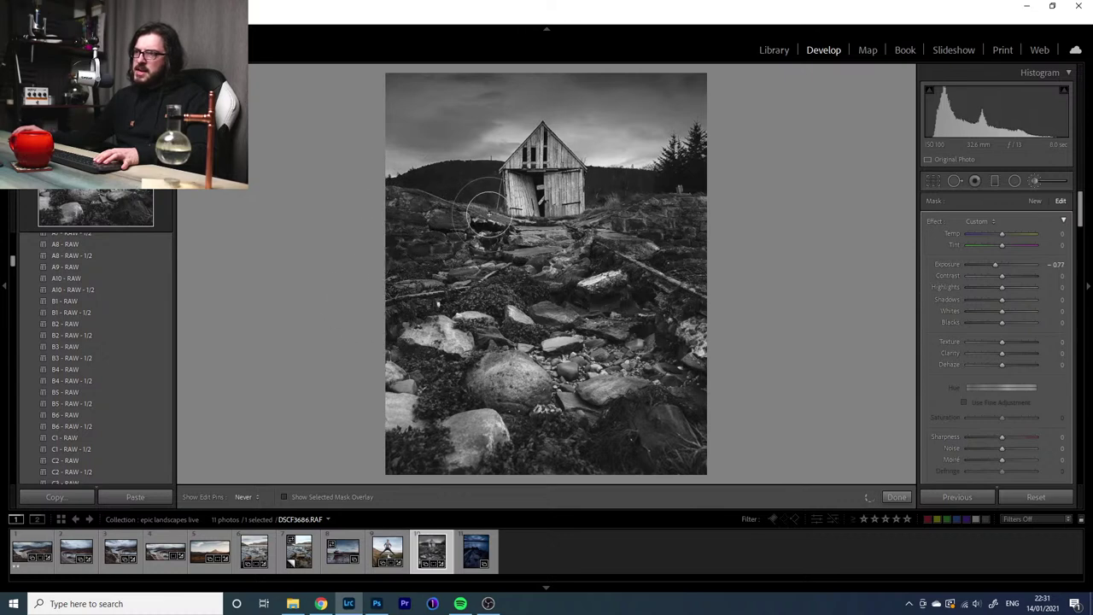
key("h")
key("h")
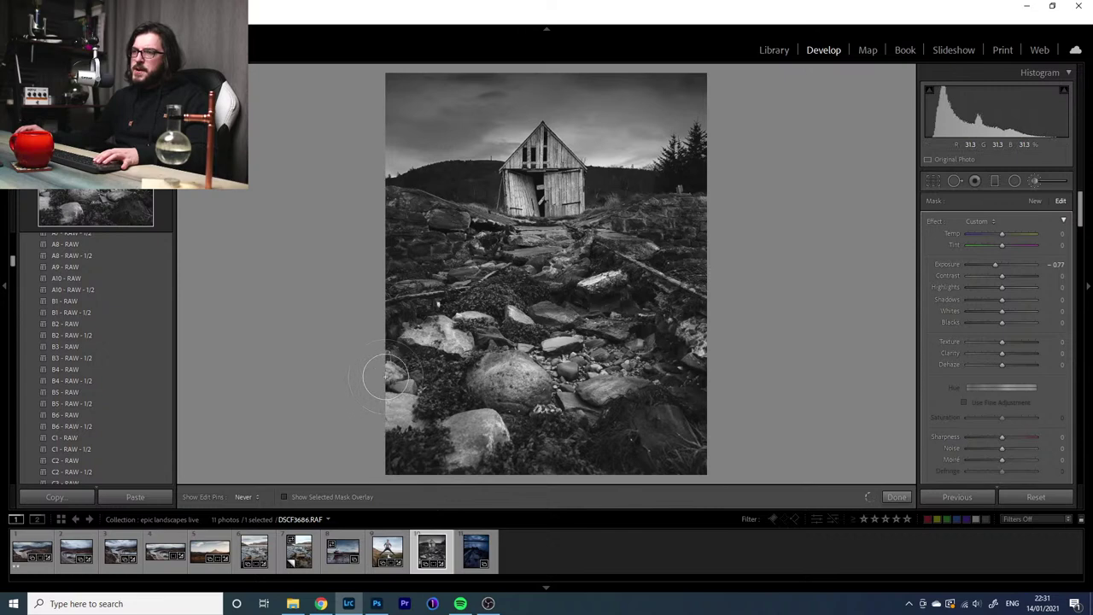
key("h")
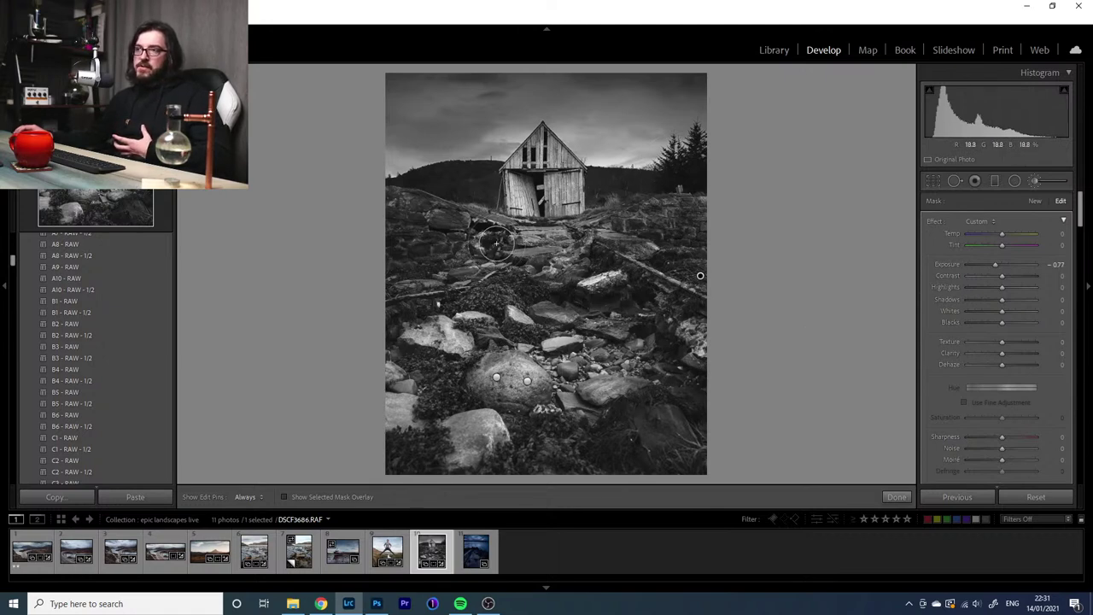
key("h")
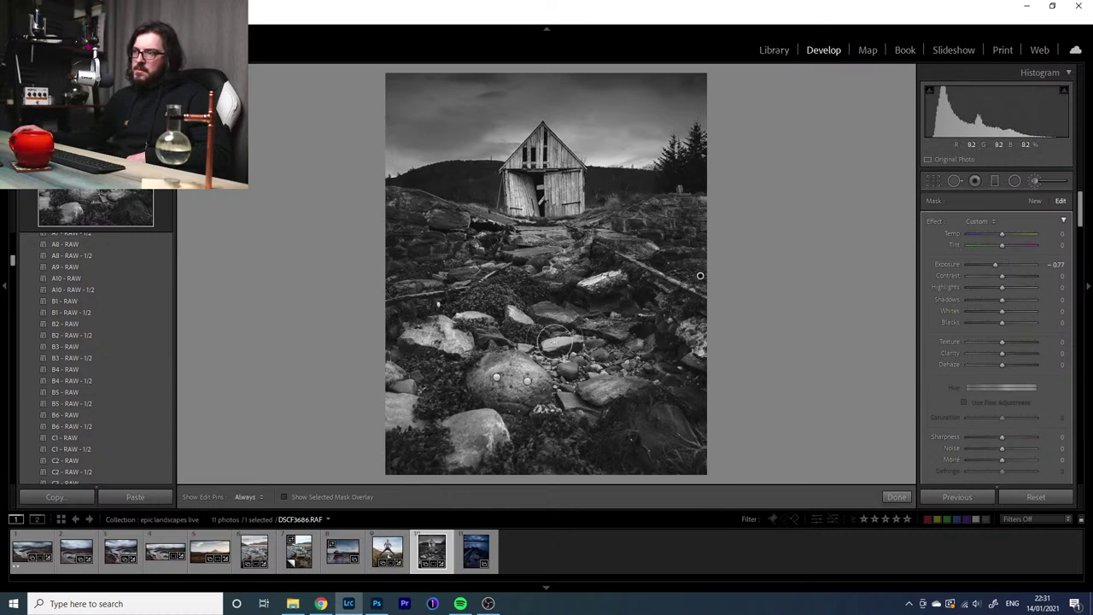
key("h")
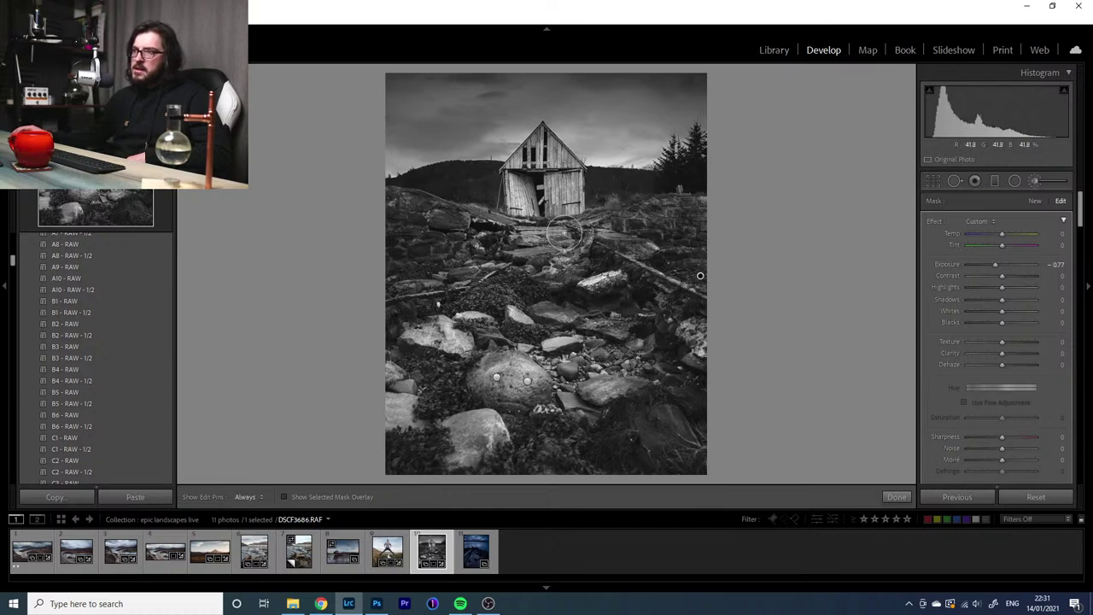
key("h")
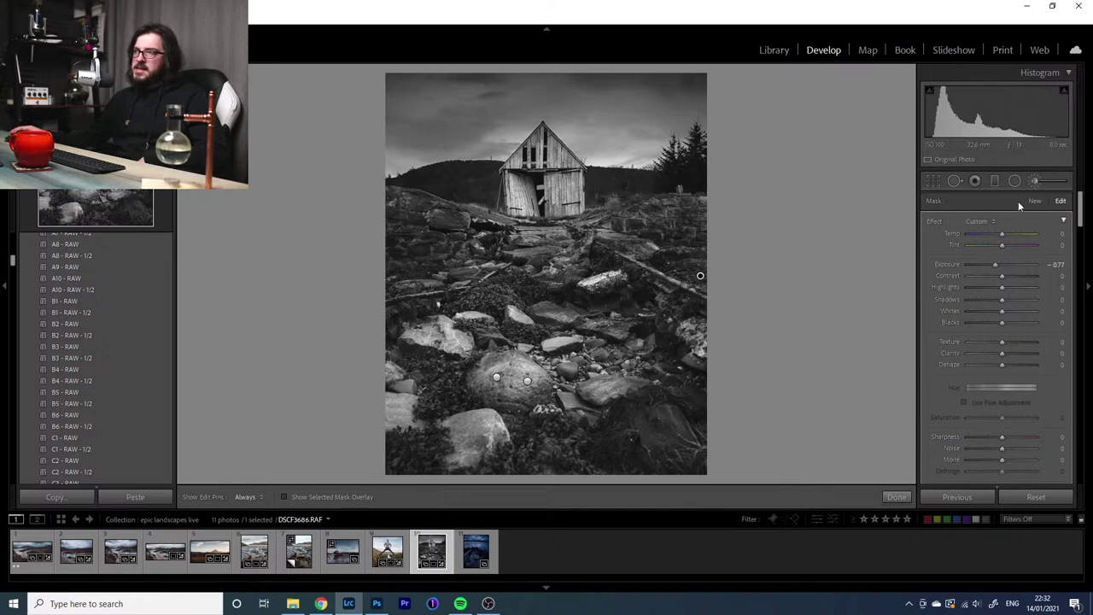
Toggle the brush adjustments off and on repeatedly to compare the darkening
left_click(1035, 180)
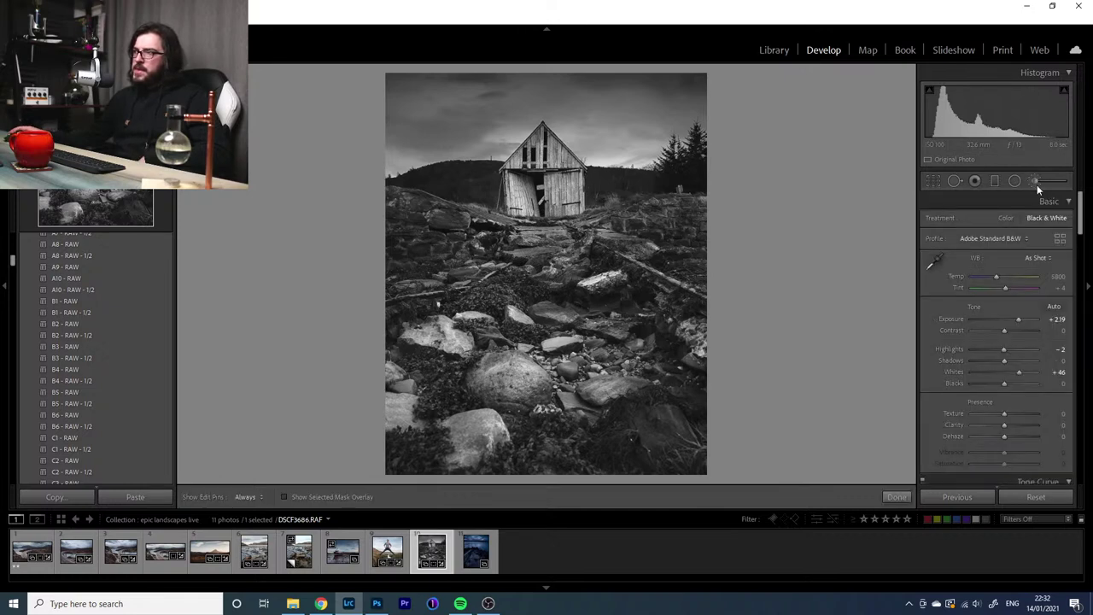
left_click(1037, 184)
scroll(1038, 317, "down", 3)
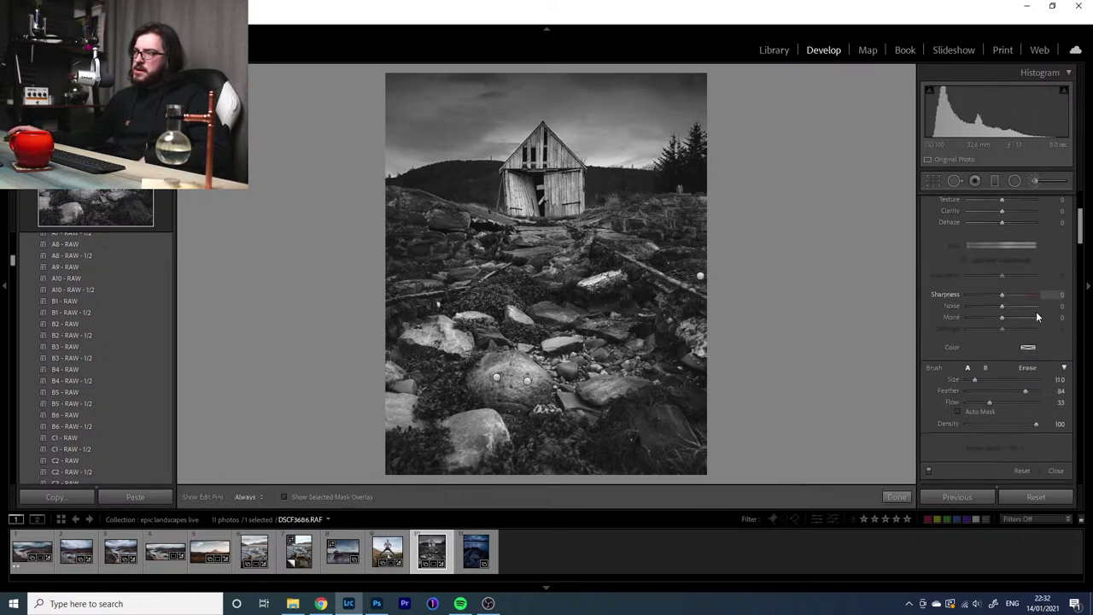
left_click(928, 470)
left_click(928, 470)
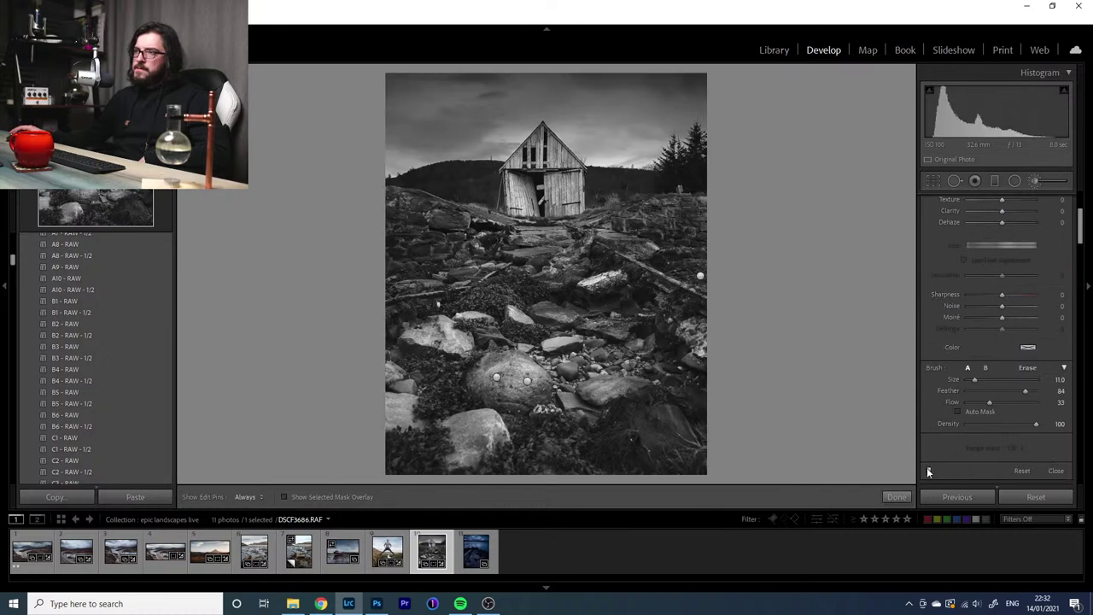
left_click(928, 470)
left_click(929, 470)
left_click(928, 469)
left_click(929, 470)
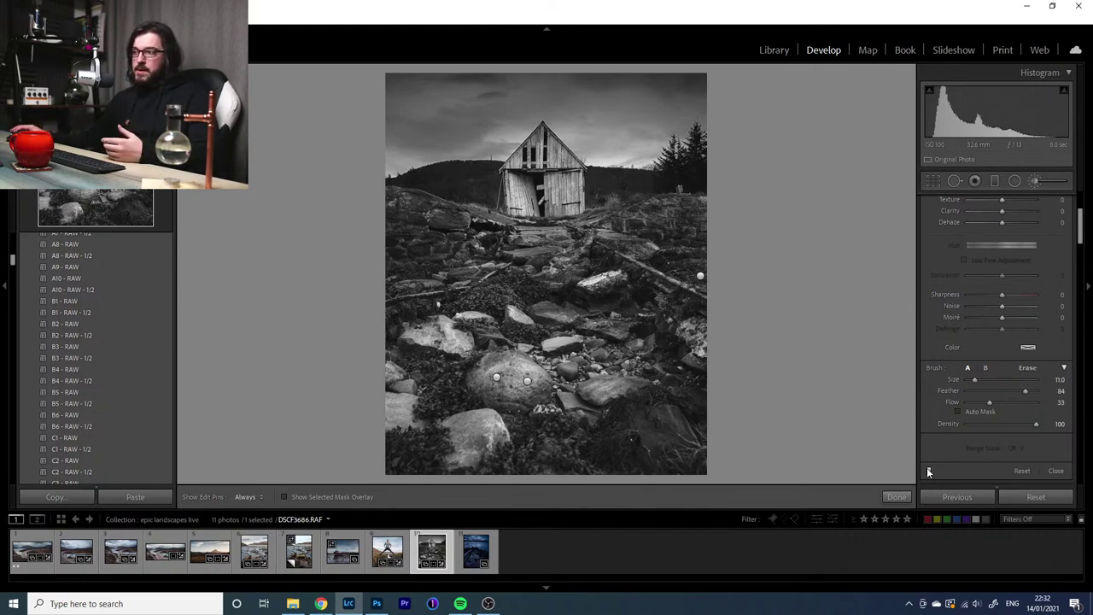
left_click(929, 469)
left_click(928, 470)
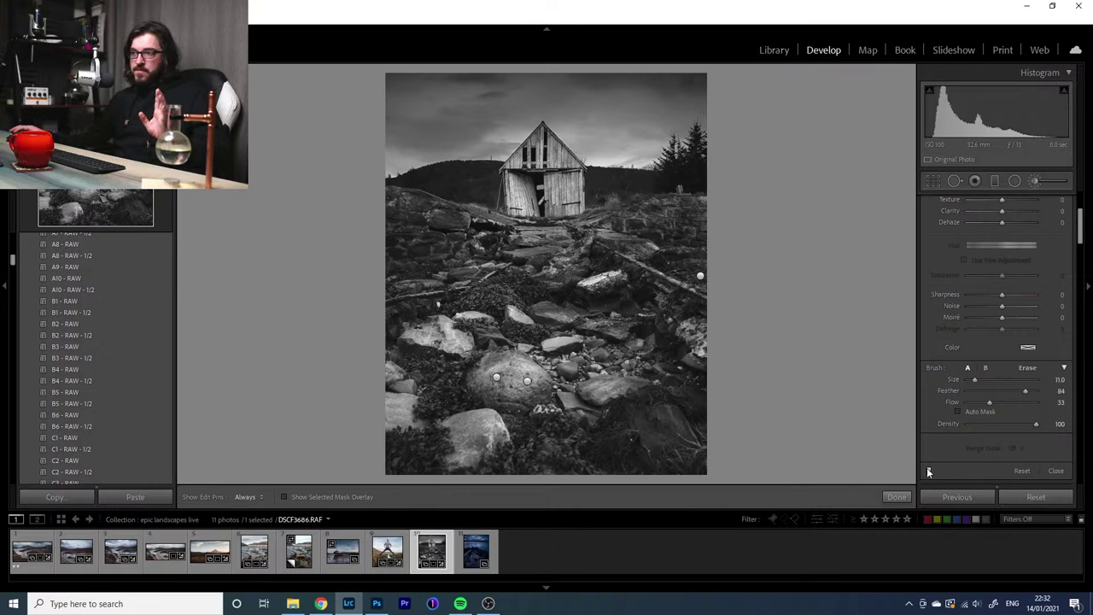
left_click(928, 469)
left_click(928, 469)
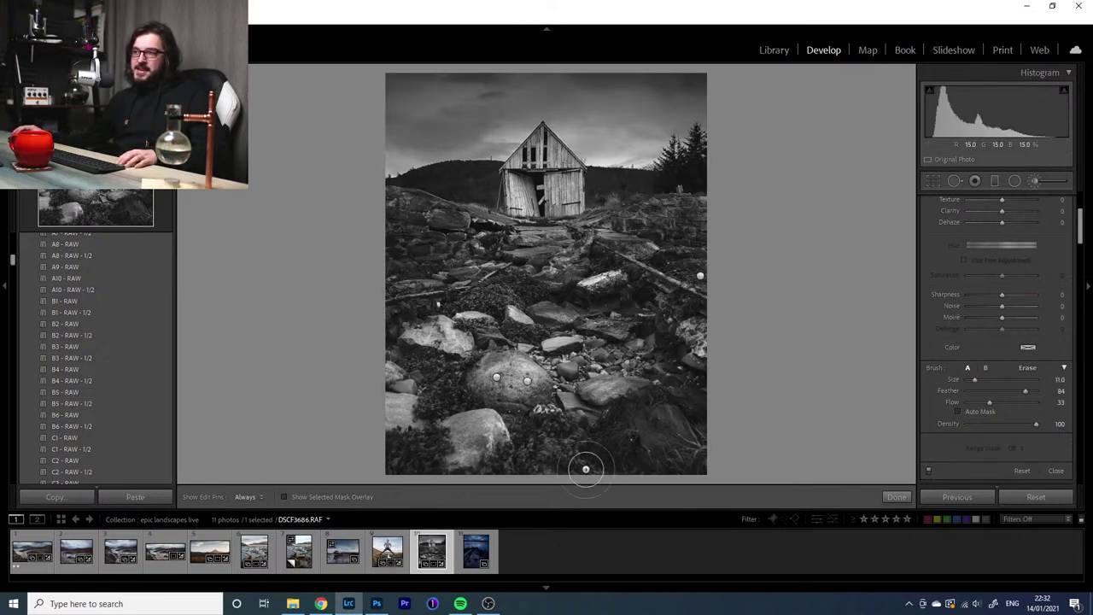
Close the brush tool keeping its edits, and inspect the rocks and barn at 1:1
key("z")
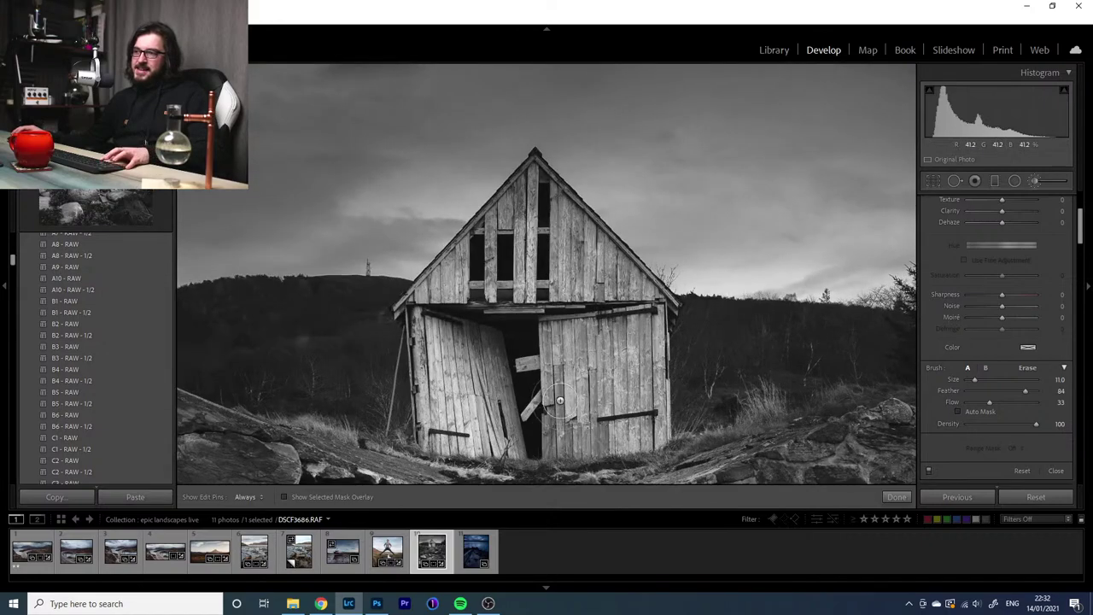
left_click_drag(562, 371, 679, 2)
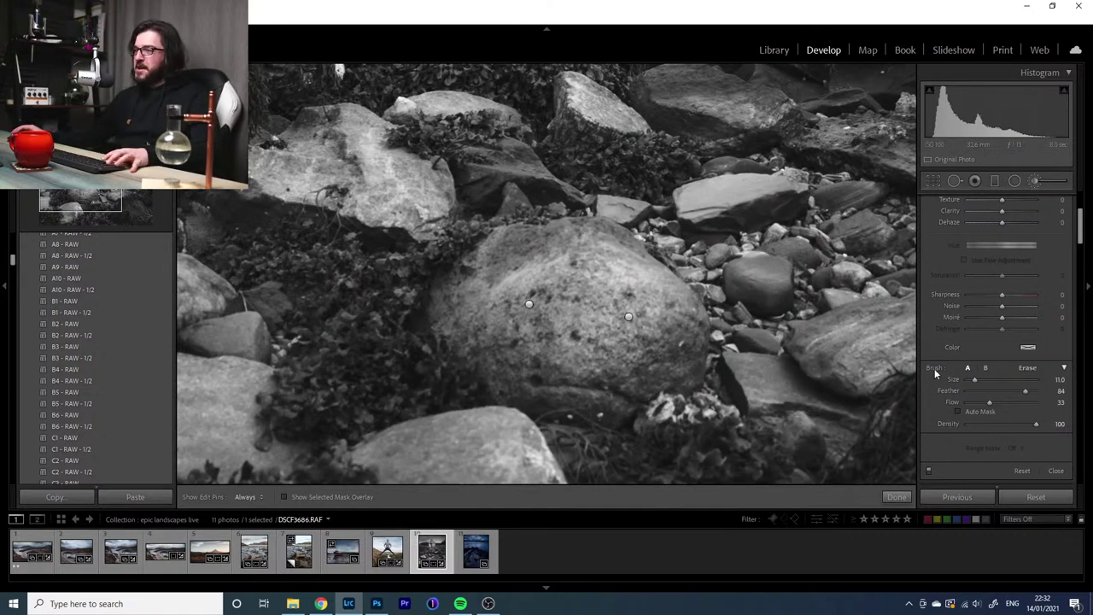
left_click(1034, 182)
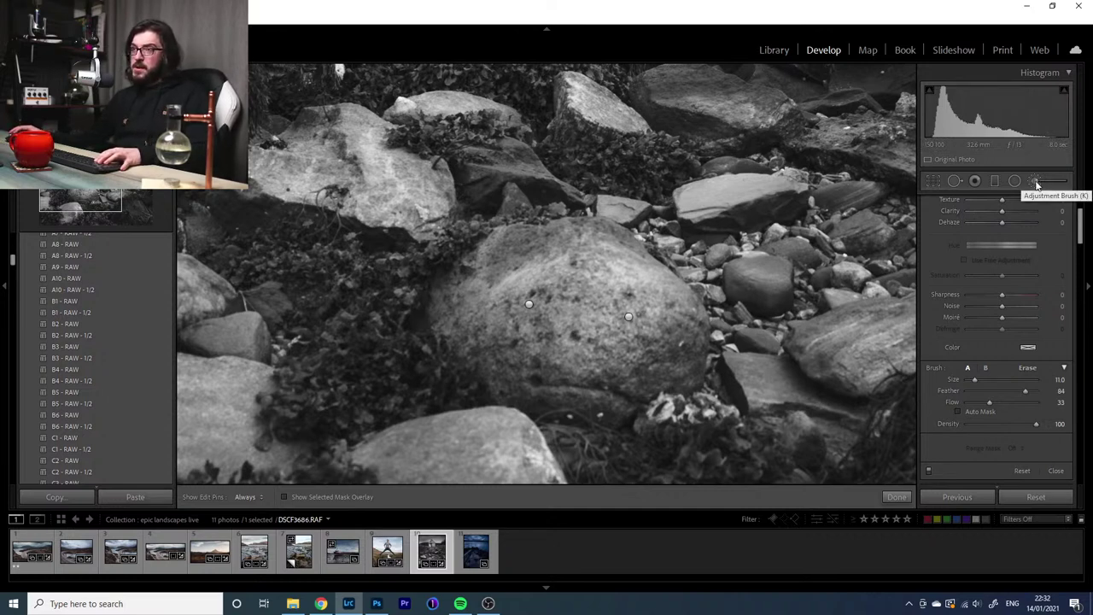
left_click(540, 262)
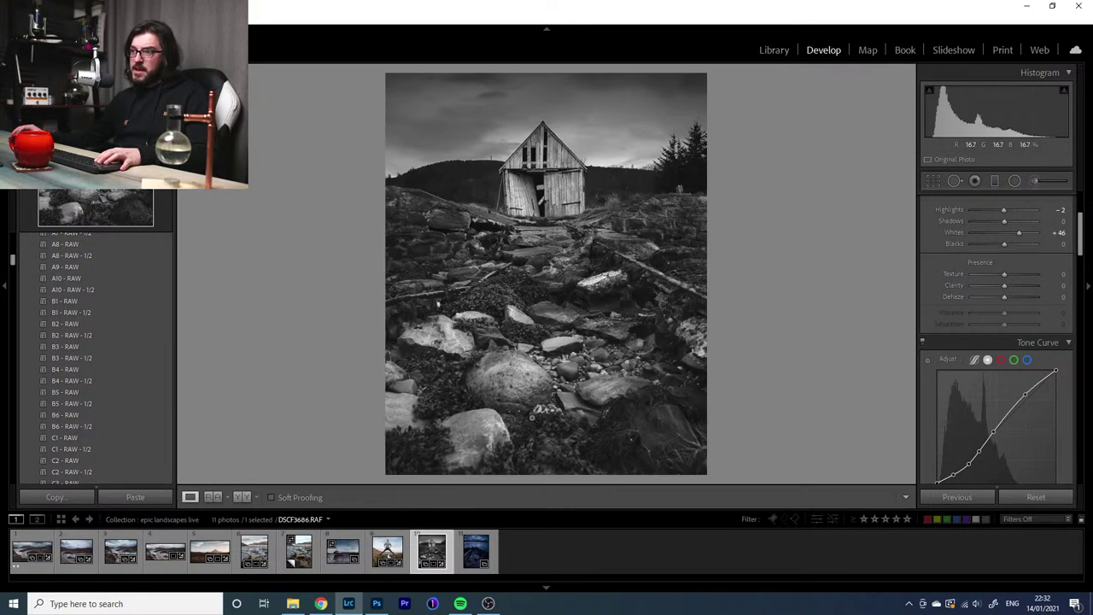
left_click(509, 391)
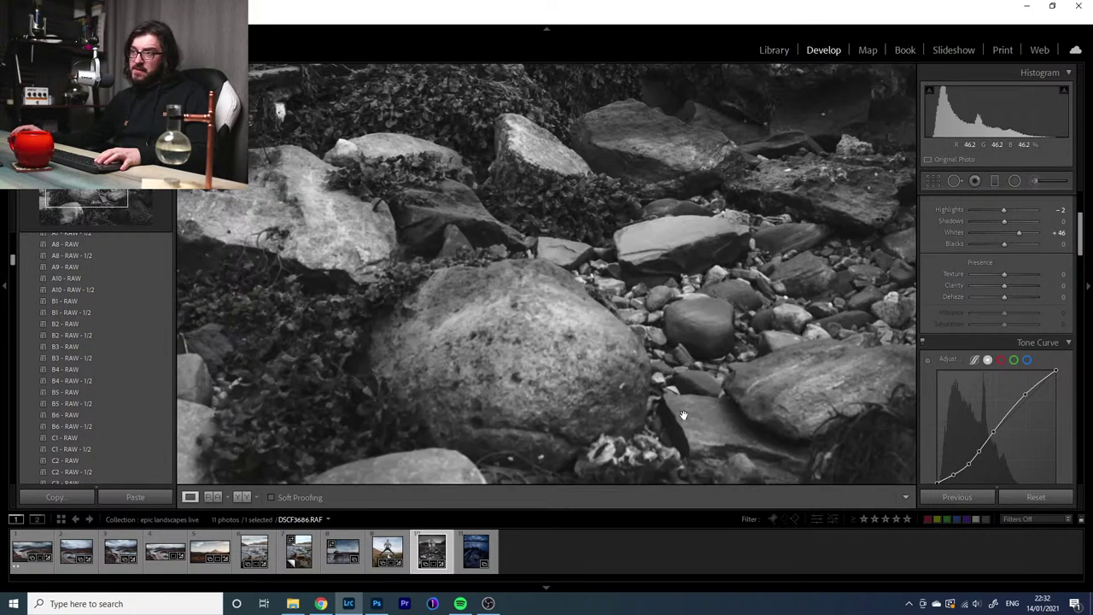
left_click_drag(683, 415, 677, 341)
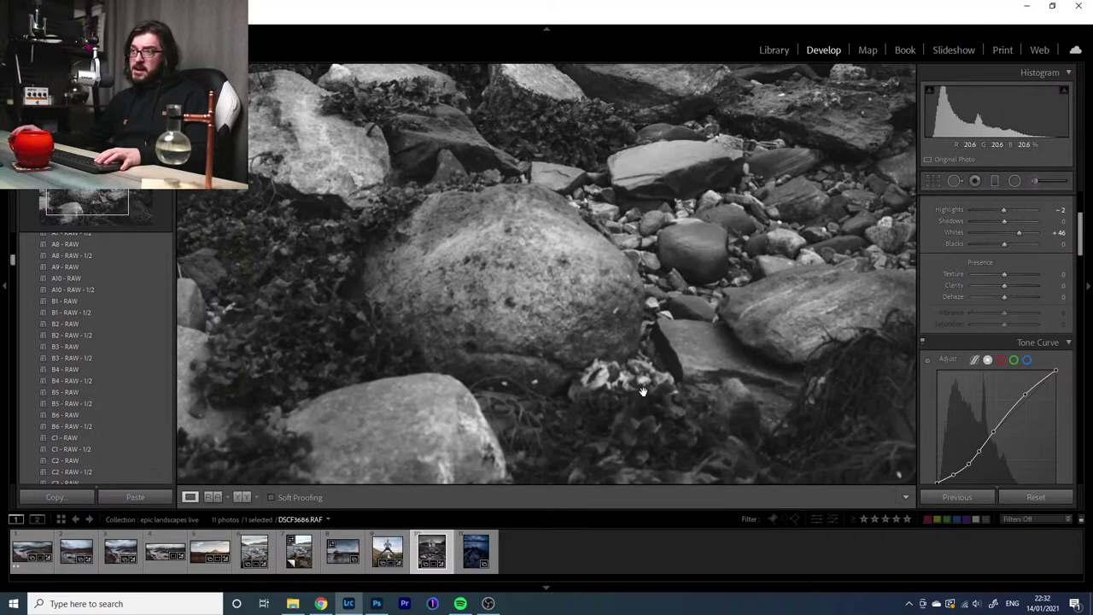
left_click(728, 315)
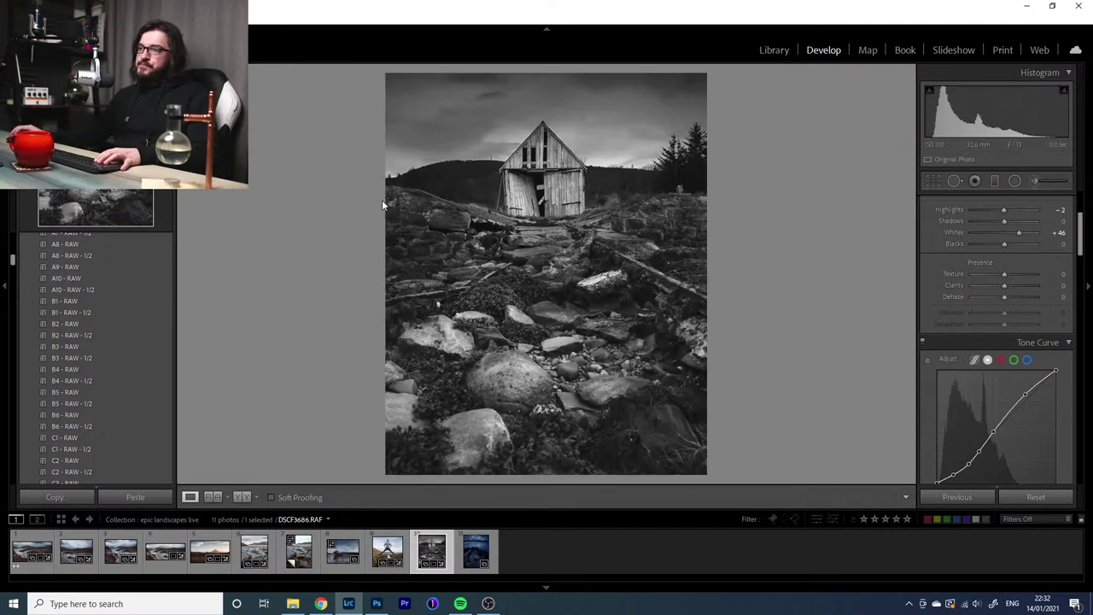
left_click(546, 170)
Reopen the Adjustment Brush on the whole photo, check its pins, and tweak the brush exposure
left_click(554, 184)
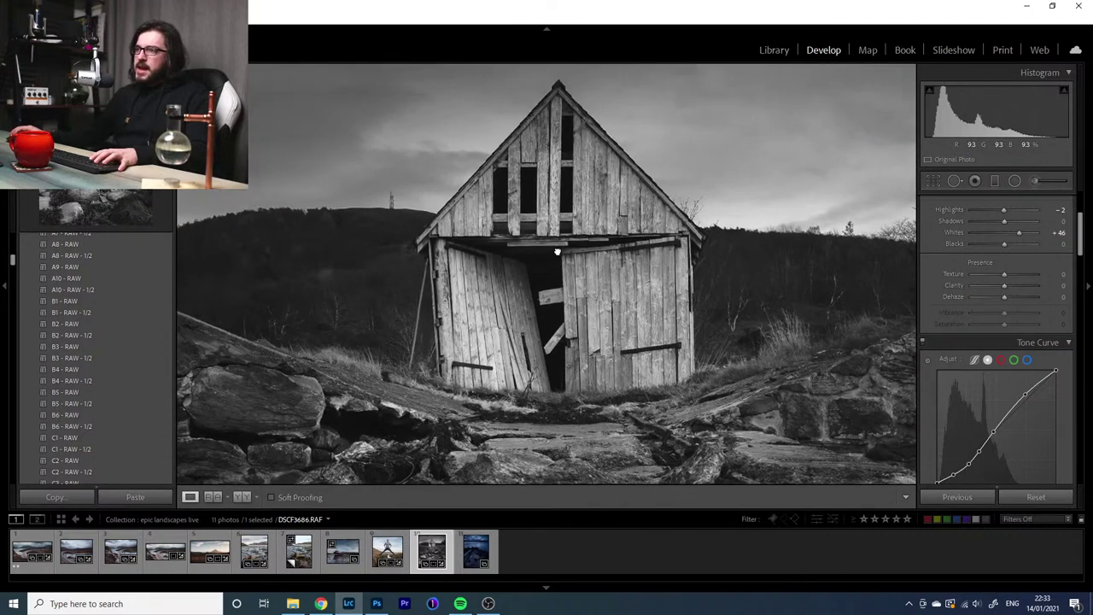
left_click(1036, 181)
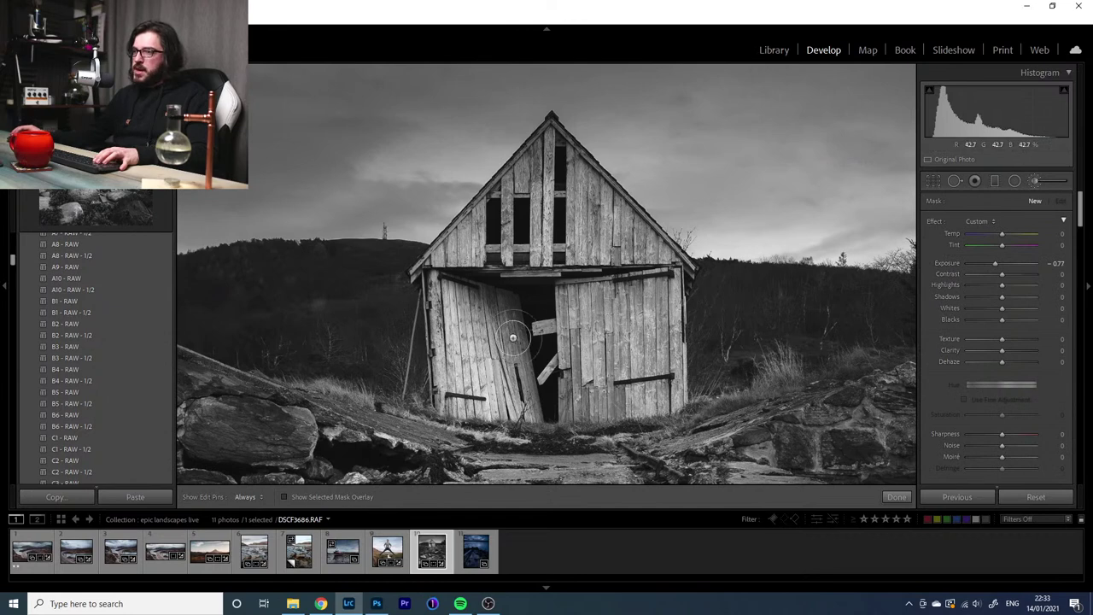
key("h")
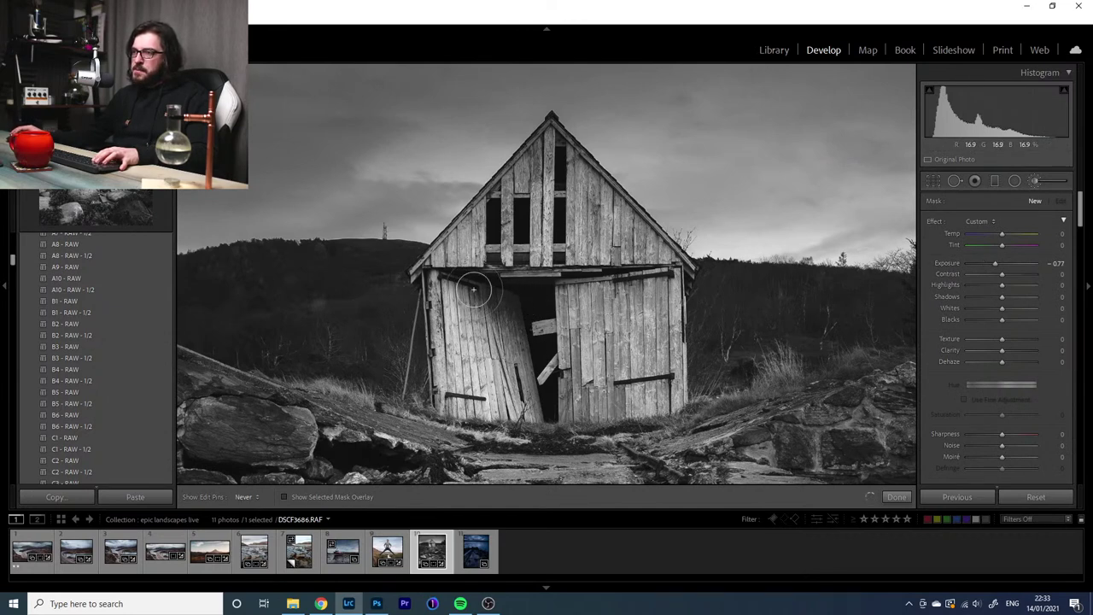
key("h")
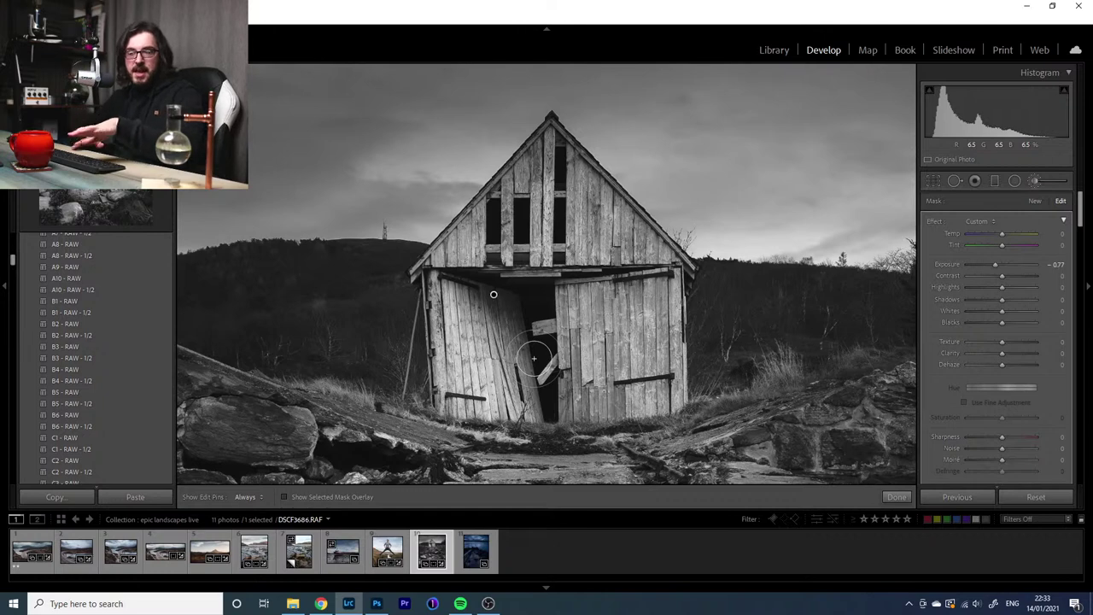
key("h")
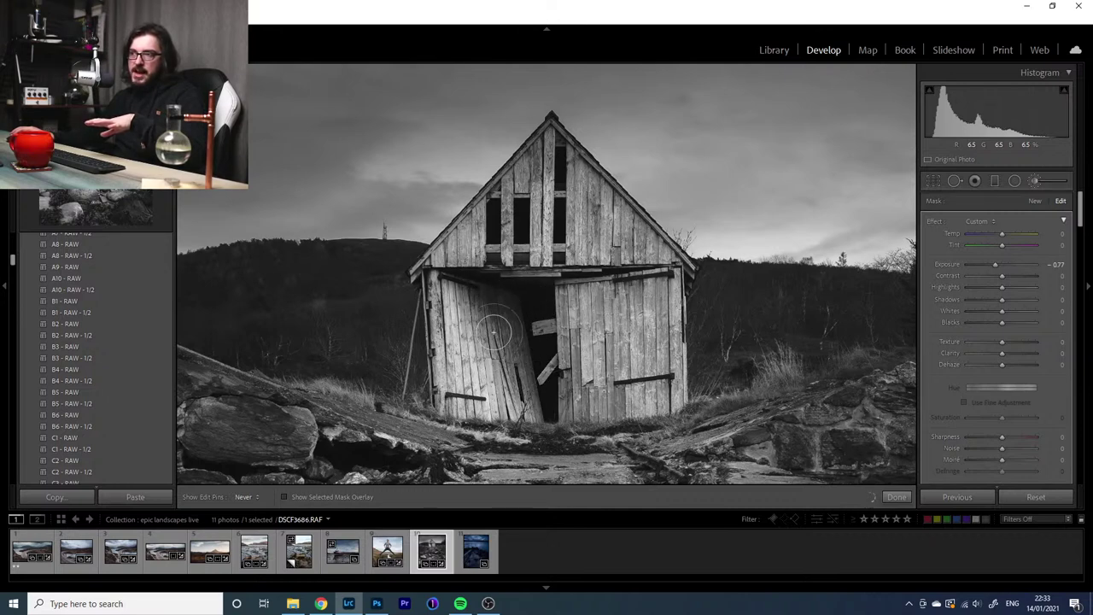
key("h")
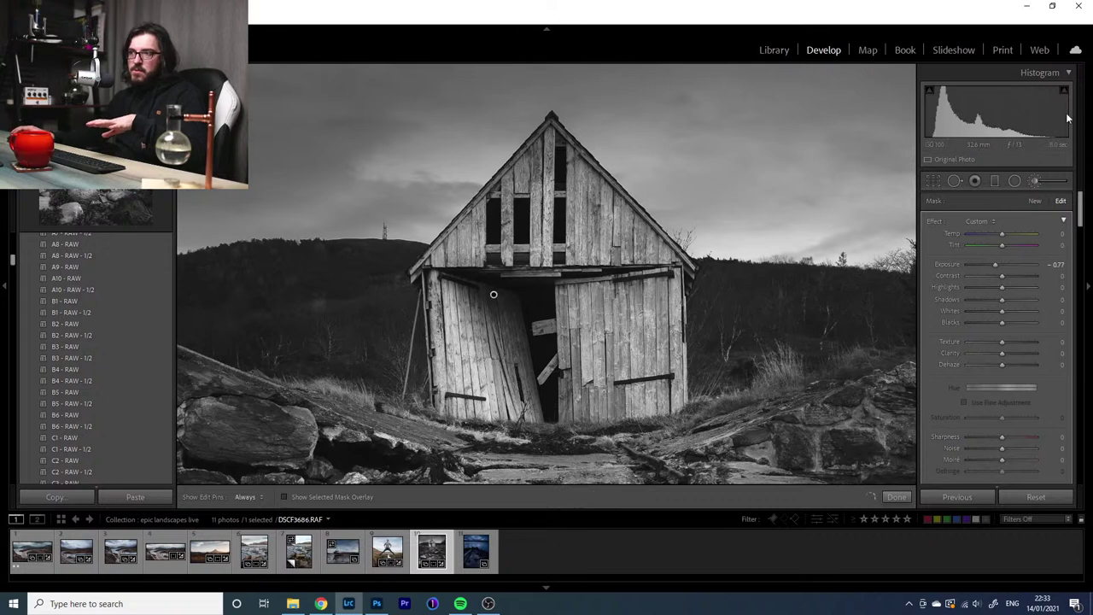
left_click_drag(1001, 267, 996, 266)
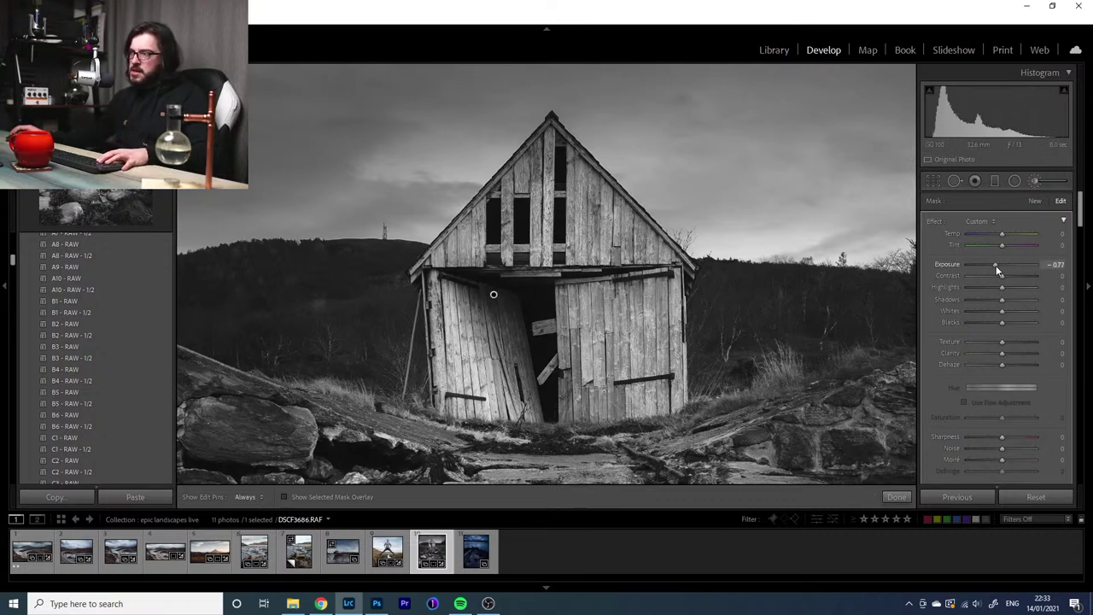
Start a new brush at +0.50 exposure and +14 whites, and paint over the barn's gable
left_click(1035, 201)
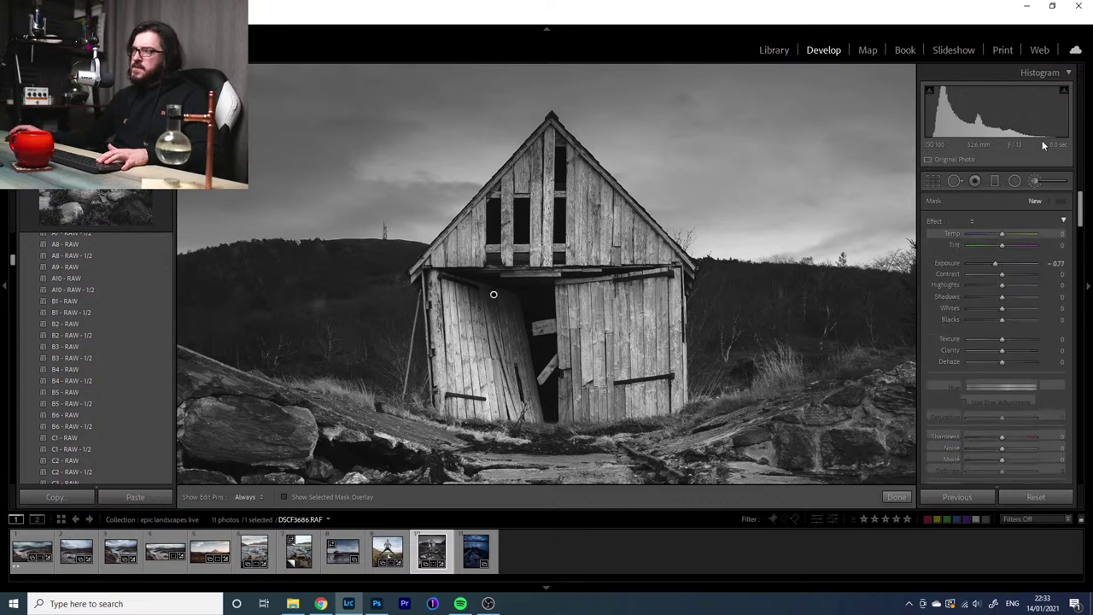
left_click_drag(996, 264, 1006, 266)
left_click_drag(1002, 308, 1007, 308)
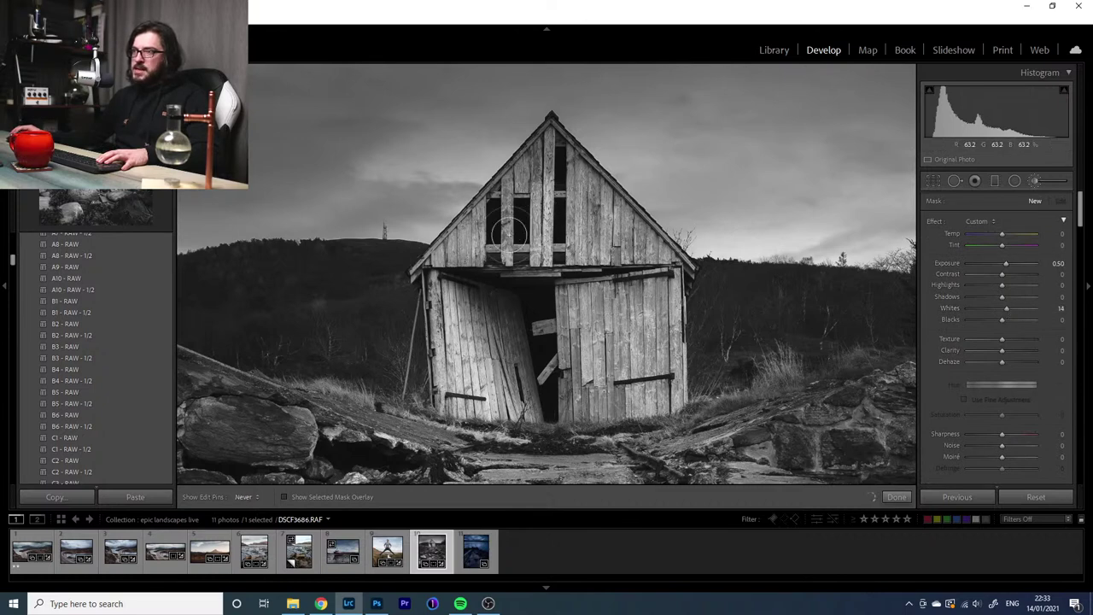
left_click_drag(552, 205, 518, 205)
Show edit pins always and the mask overlay, extend the mask up to the gable peak, then hide the overlay
key("h")
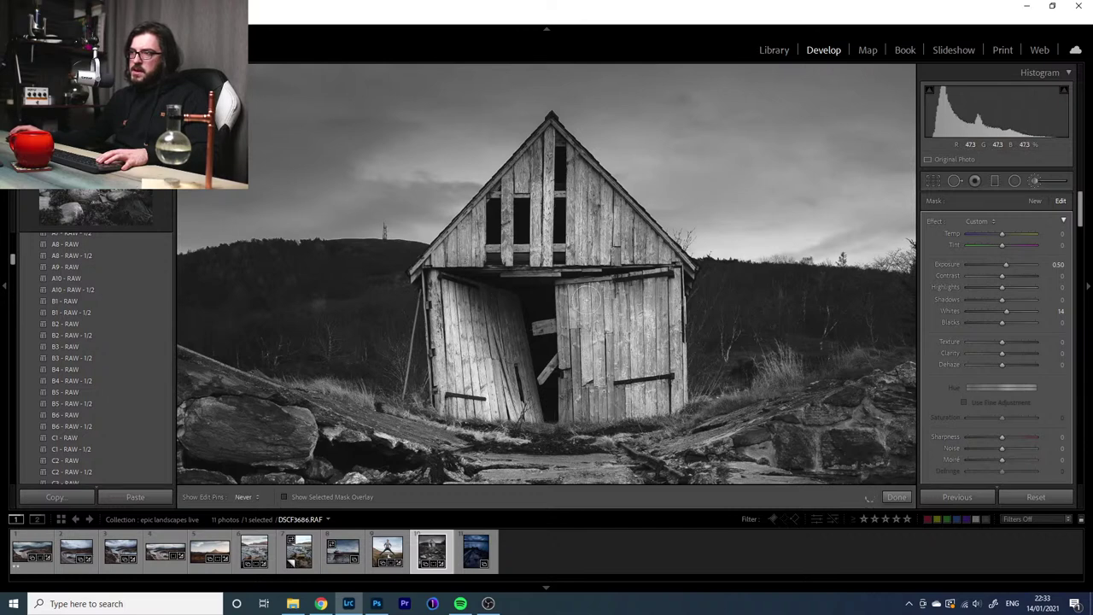
key("h")
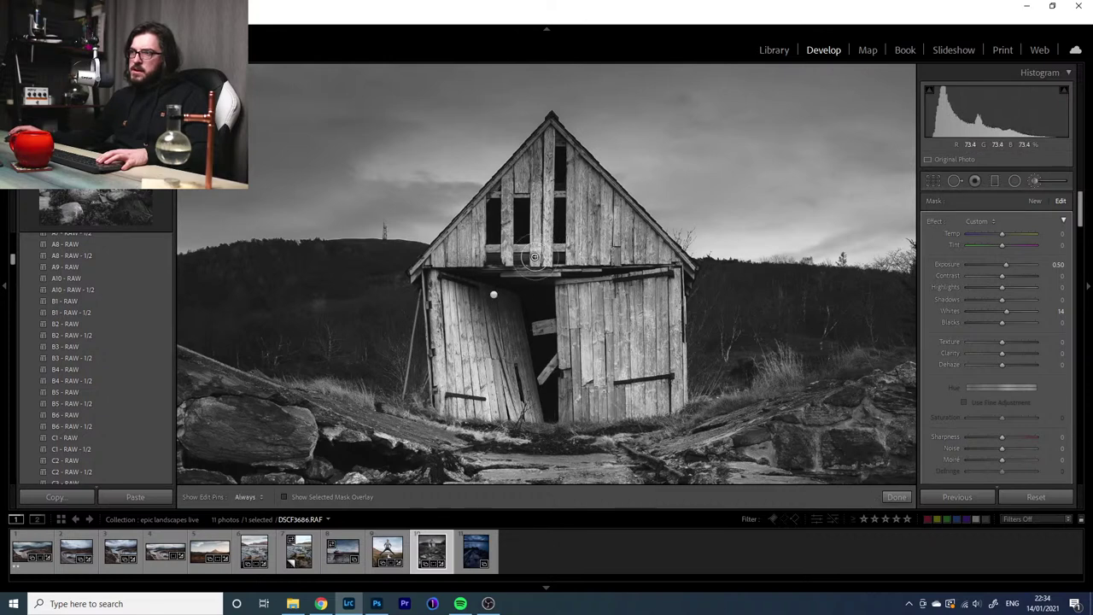
key("o")
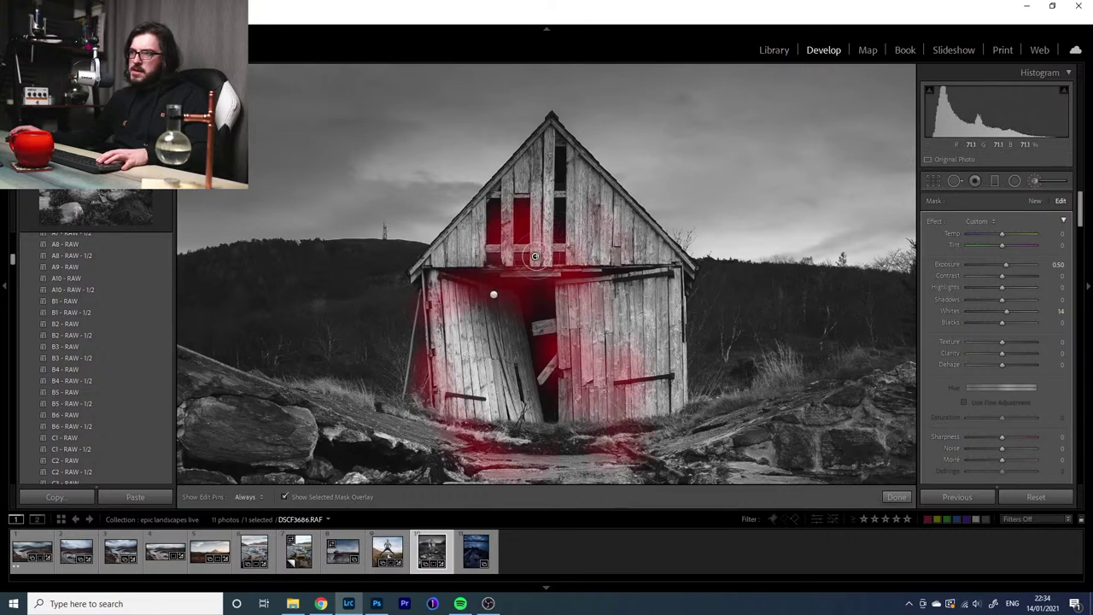
mouse_move(534, 256)
left_mouse_down()
mouse_move(546, 202)
mouse_move(543, 229)
mouse_move(547, 216)
left_mouse_up()
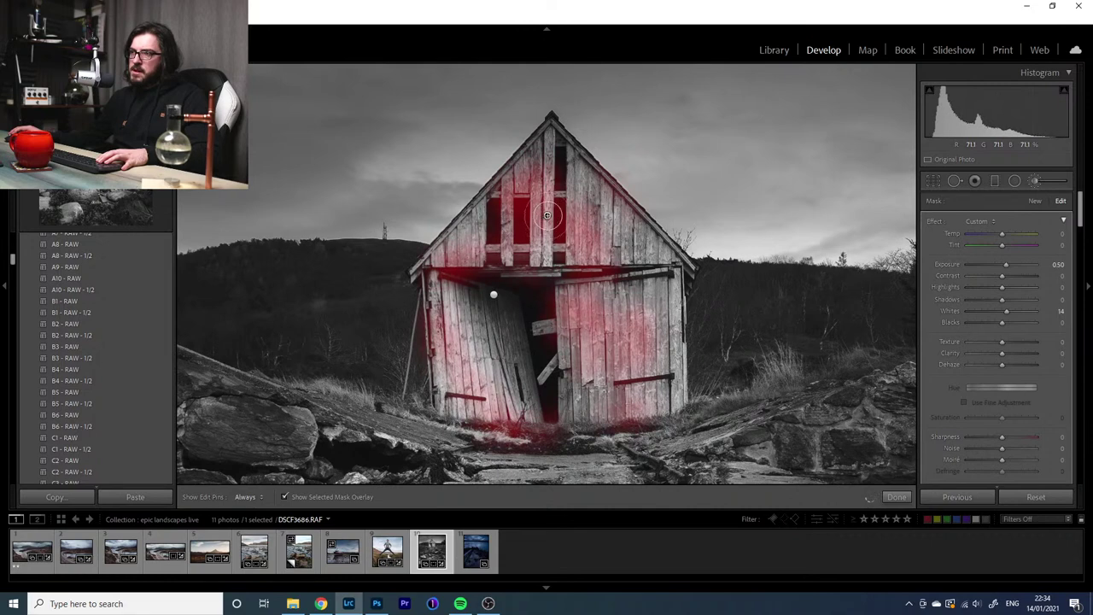
left_click(321, 497)
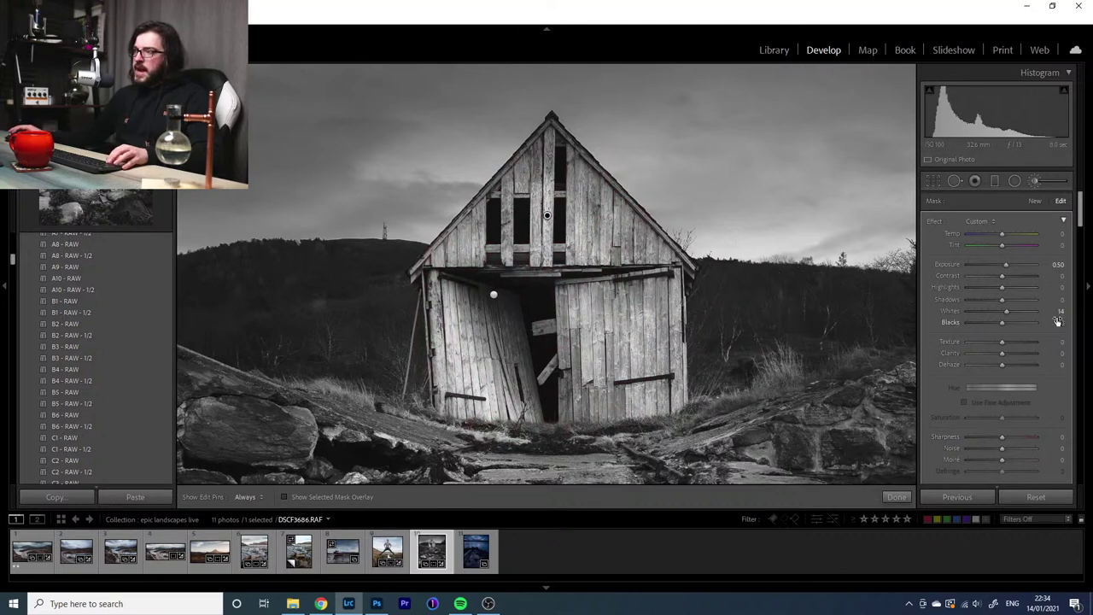
scroll(1049, 330, "down", 5)
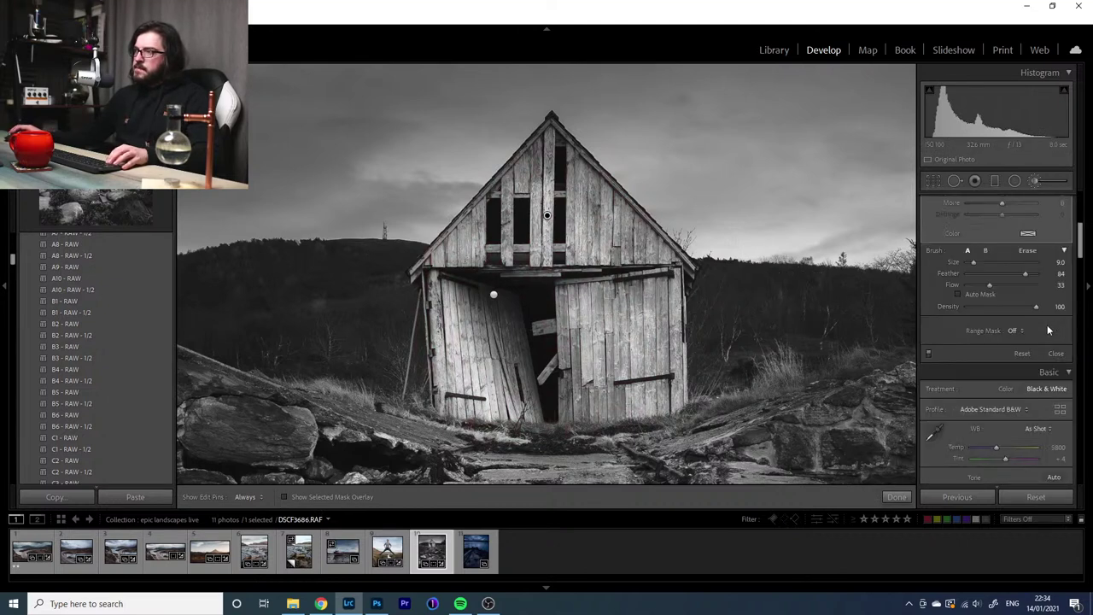
left_click(927, 353)
left_click(927, 353)
left_click(928, 352)
left_click(927, 353)
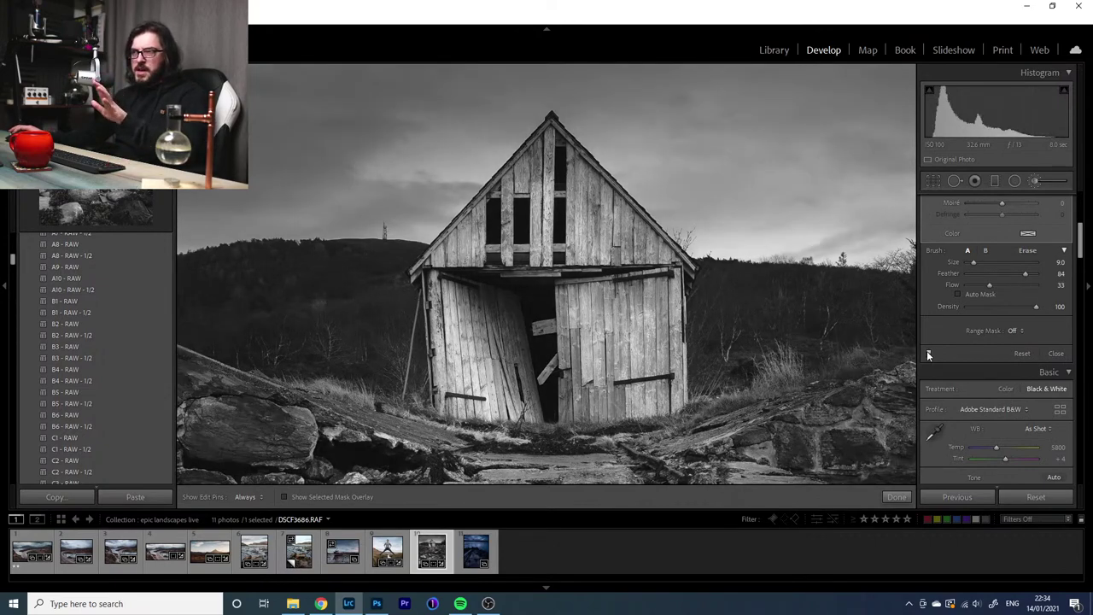
left_click(927, 352)
left_click(927, 353)
left_click(927, 353)
left_click(928, 353)
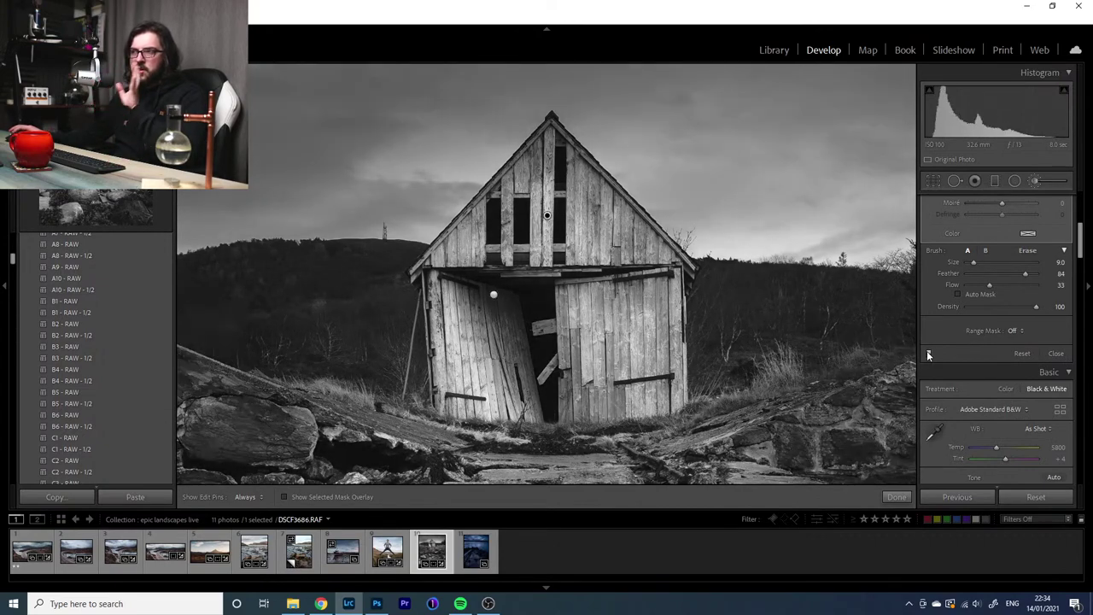
key("z")
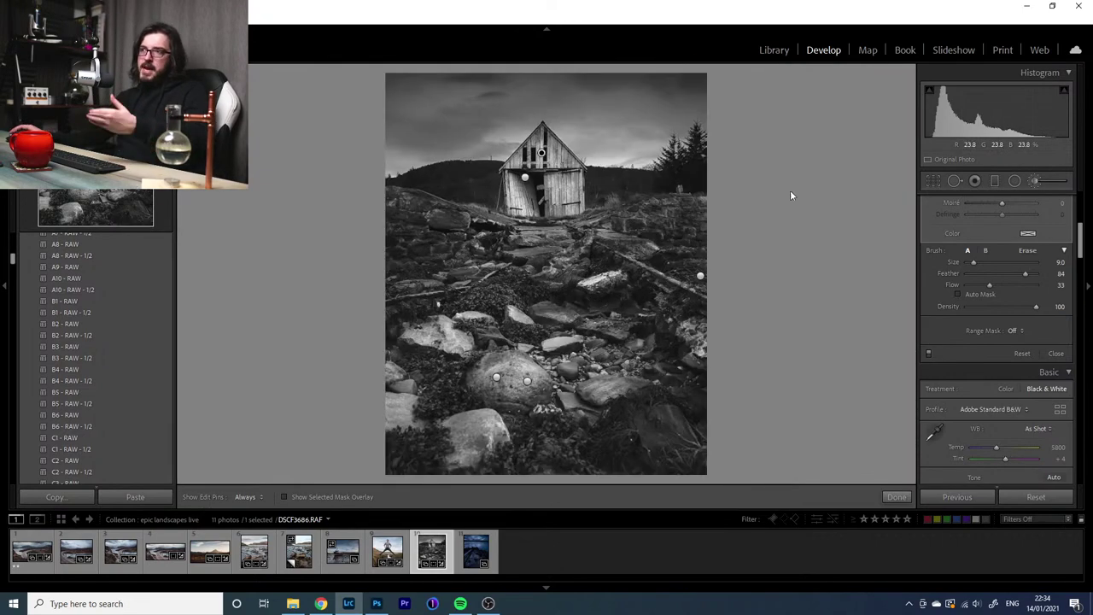
left_click(928, 352)
left_click(928, 353)
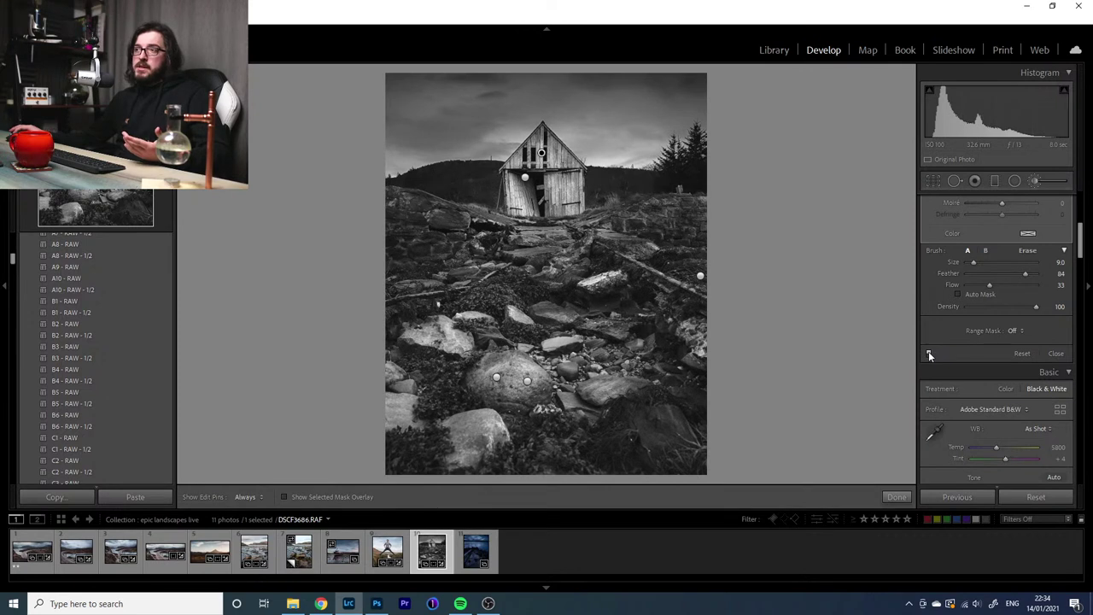
left_click(929, 353)
left_click(929, 353)
left_click(928, 353)
left_click(928, 352)
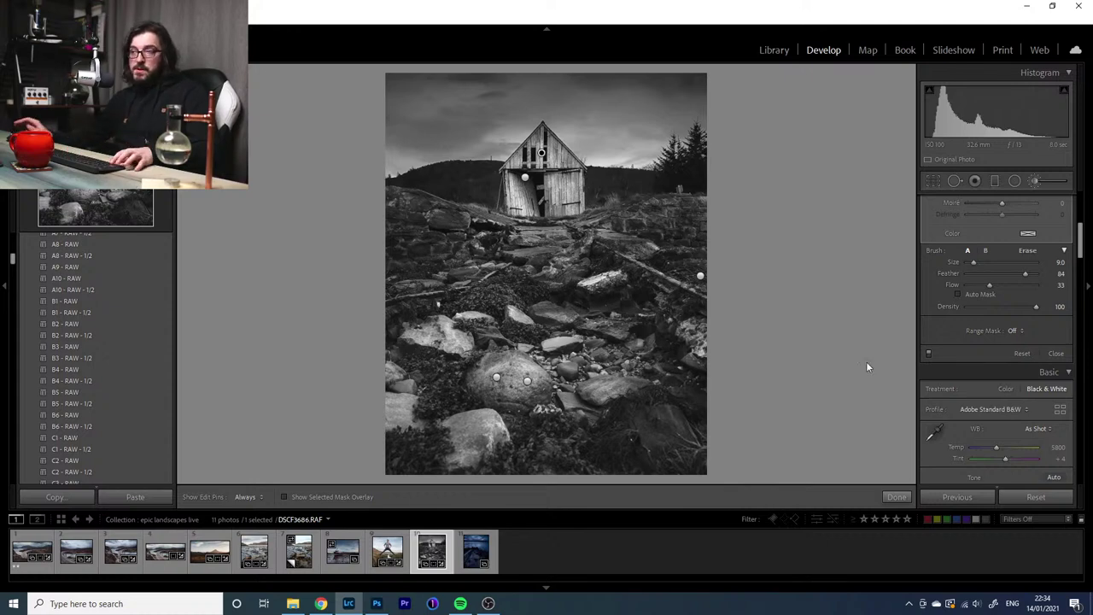
scroll(1030, 361, "up", 5)
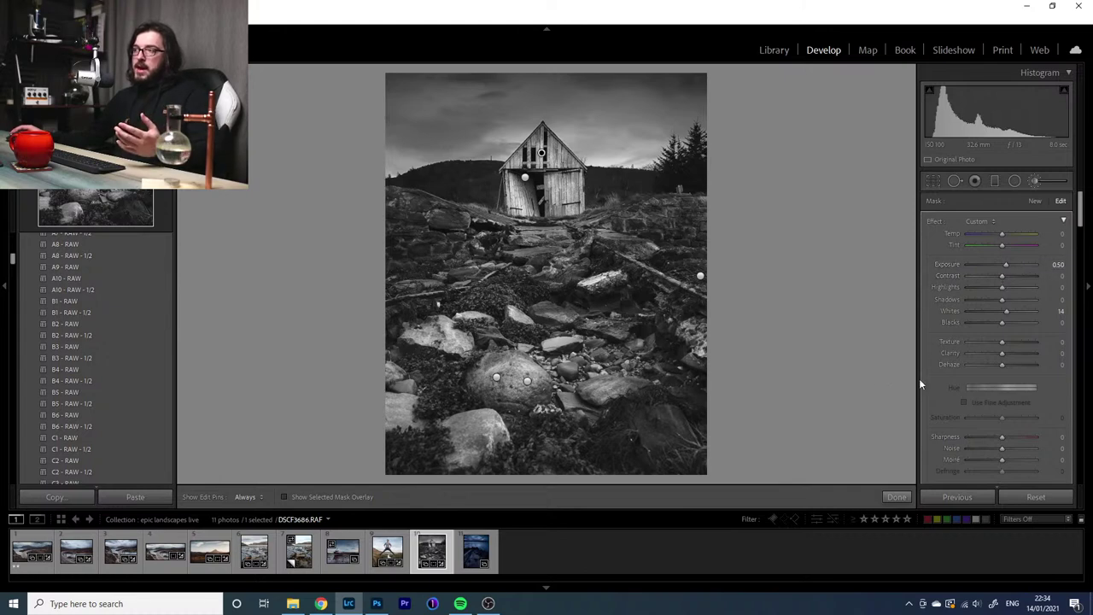
Close the brush, set Shadows to +5, compare with the original, then open the boat photo
left_click(1035, 181)
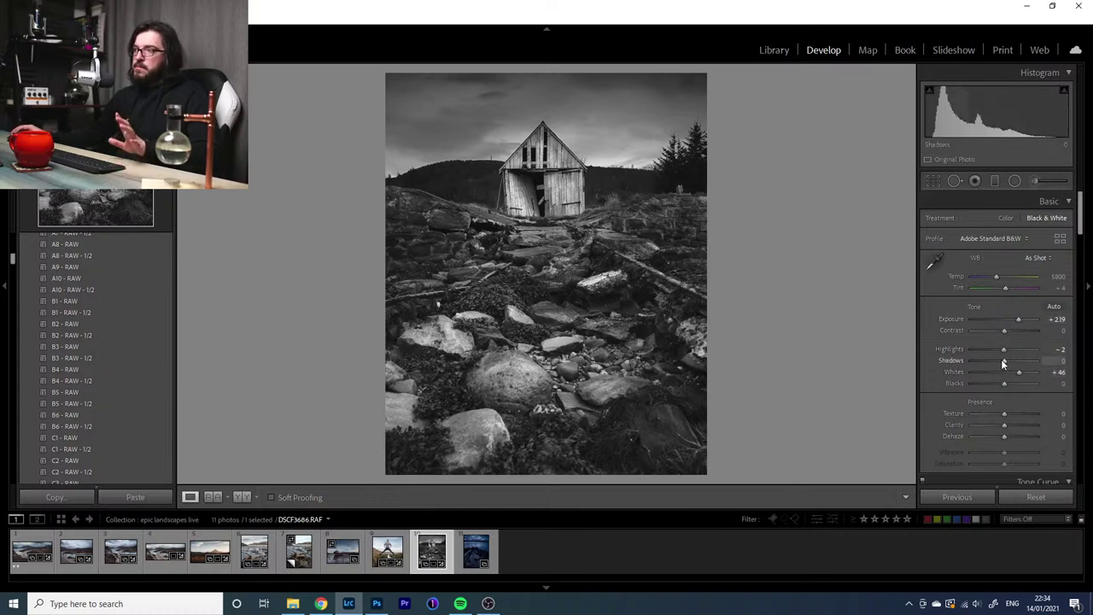
left_click_drag(1003, 362, 1023, 373)
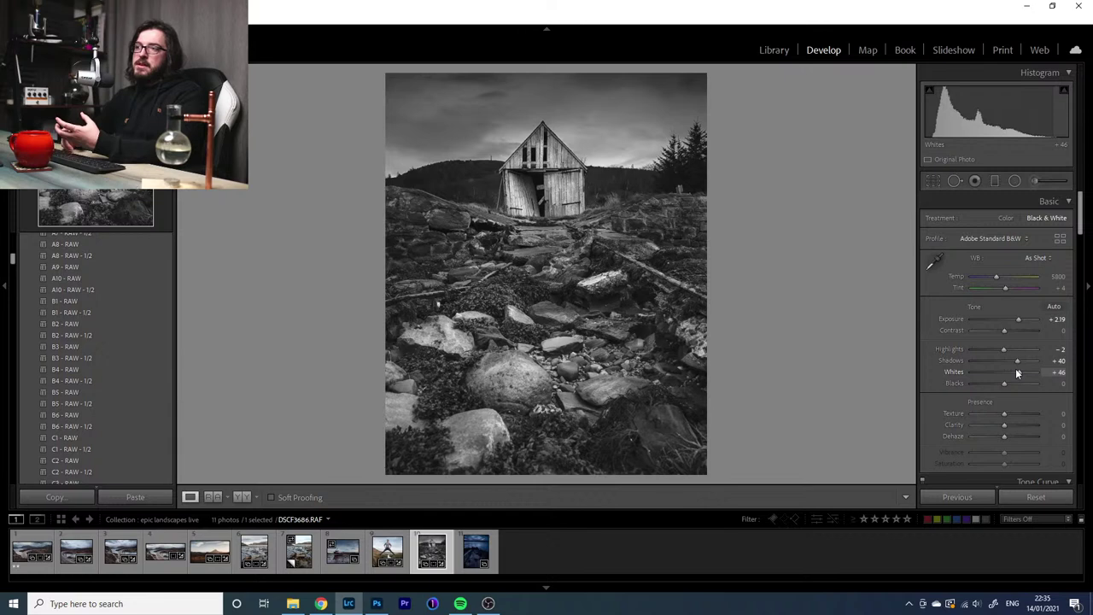
left_click_drag(1009, 364, 1006, 359)
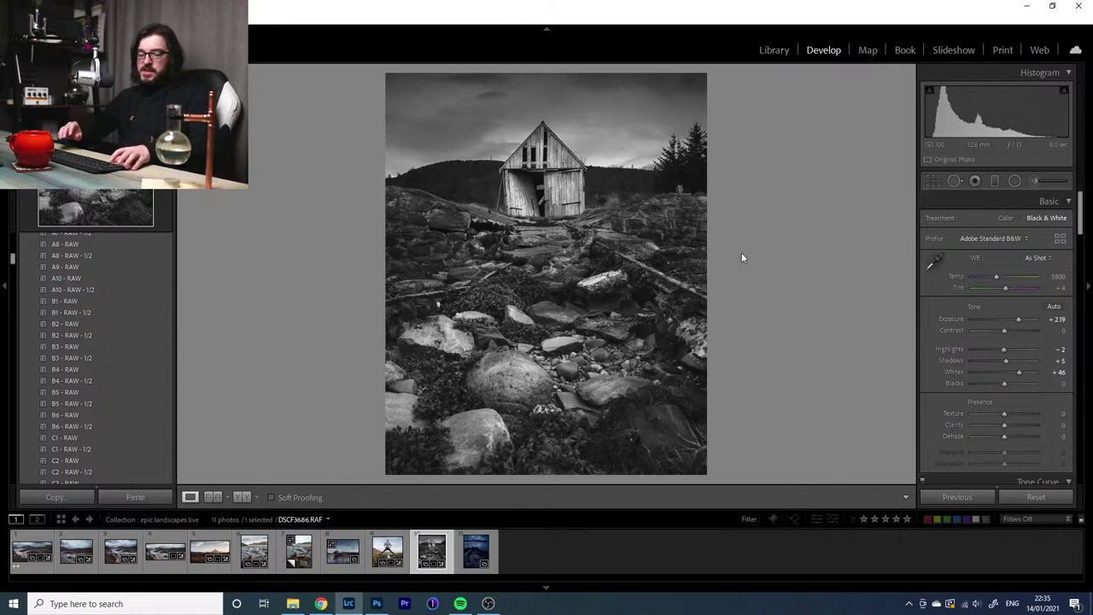
key("backslash")
key("backslash")
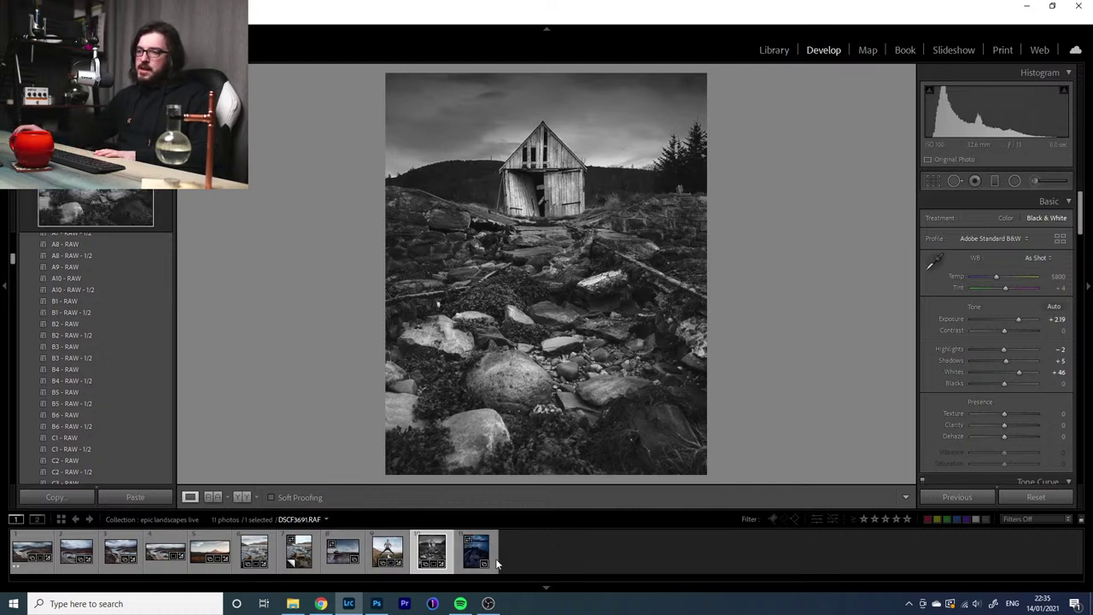
left_click(343, 551)
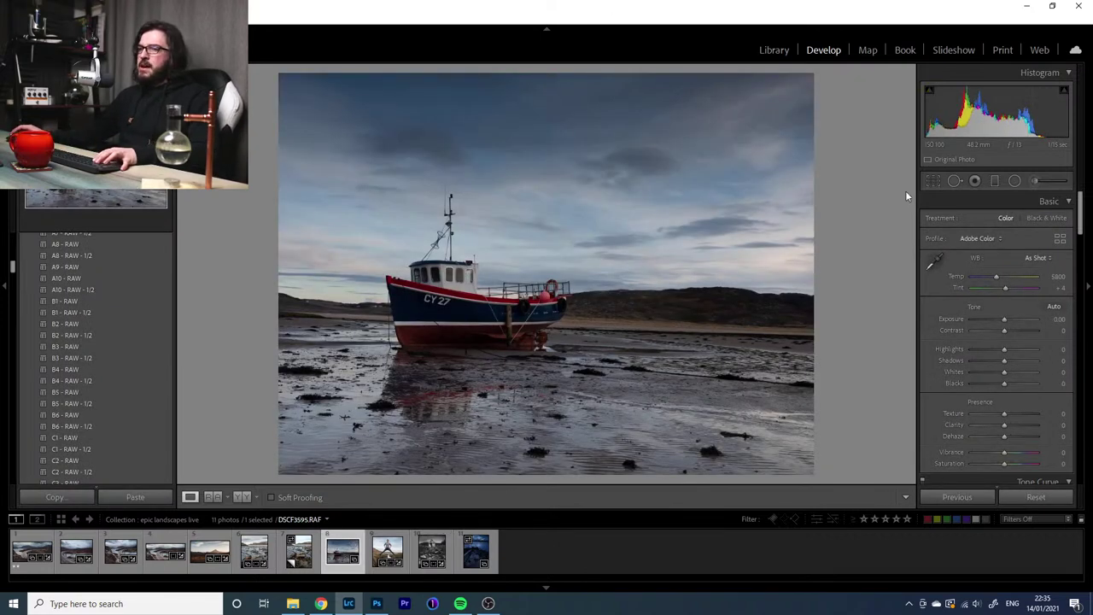
Level the boat photo's horizon at a -2.14° straightening angle, checking against the grid, and commit it
left_click(933, 180)
left_click_drag(874, 200, 879, 189)
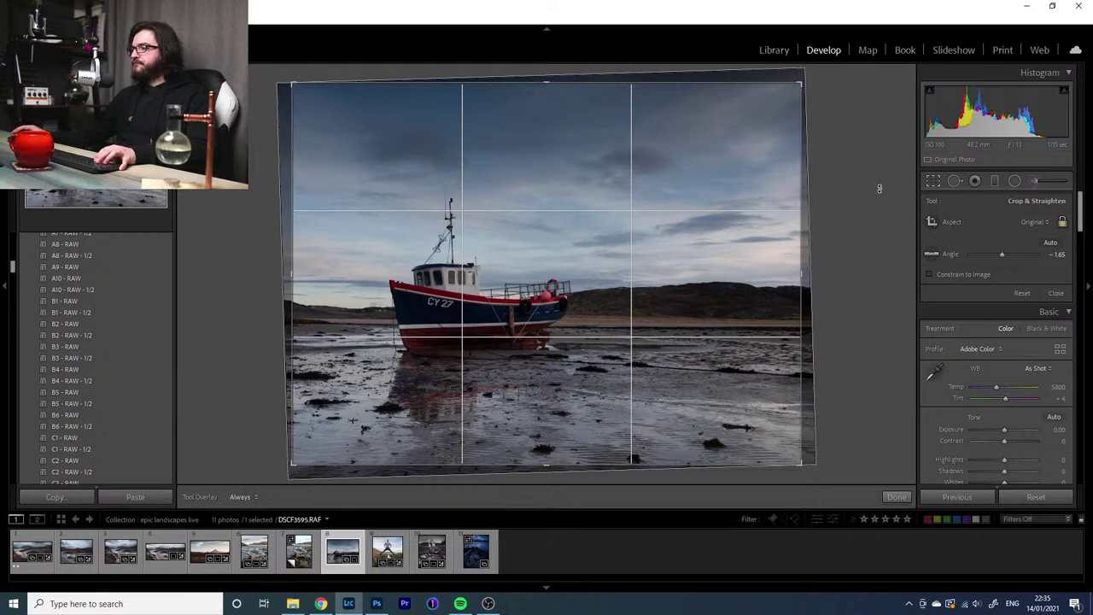
left_click(871, 216)
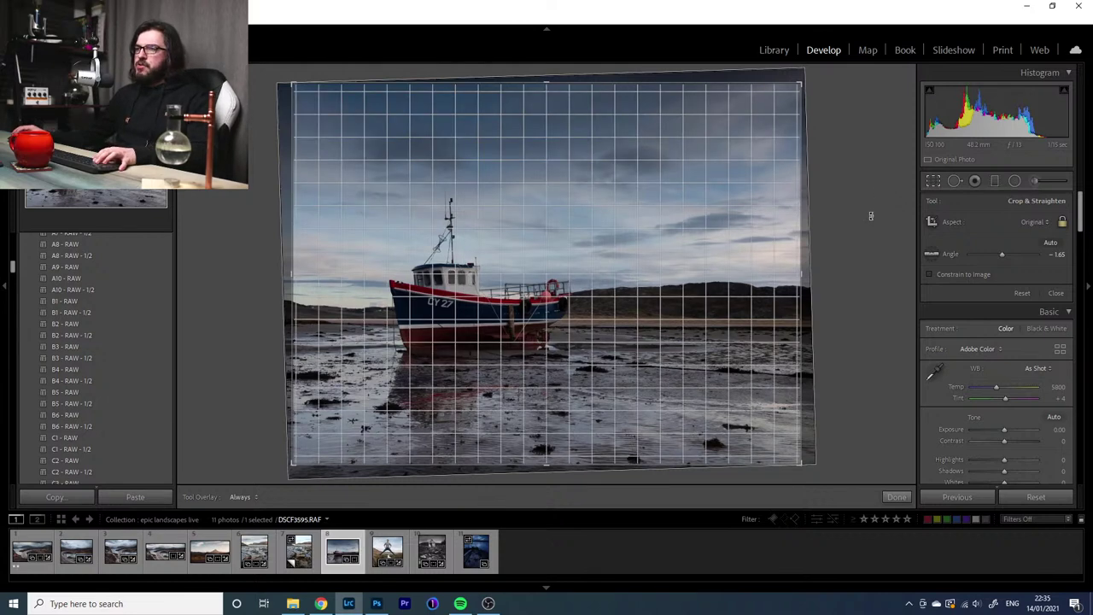
double_click(620, 377)
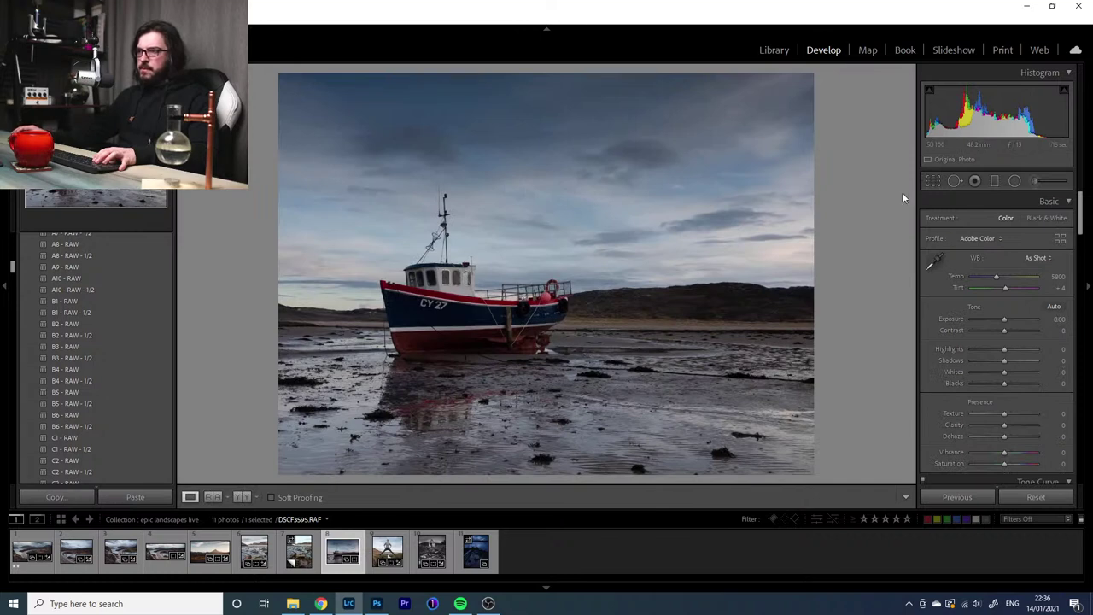
left_click(933, 181)
left_click_drag(886, 203, 879, 202)
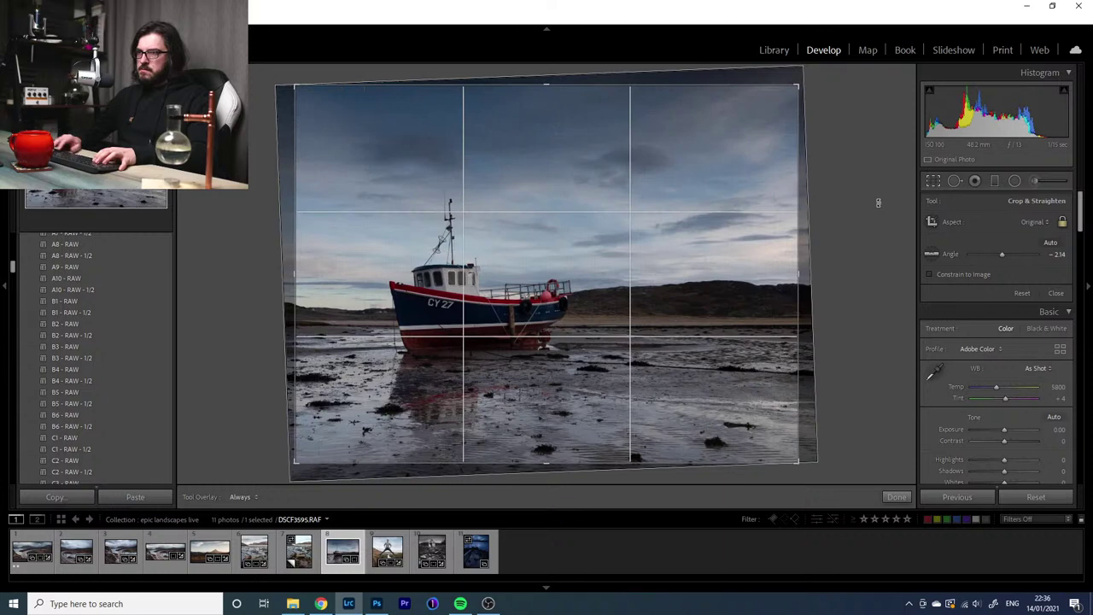
key("Return")
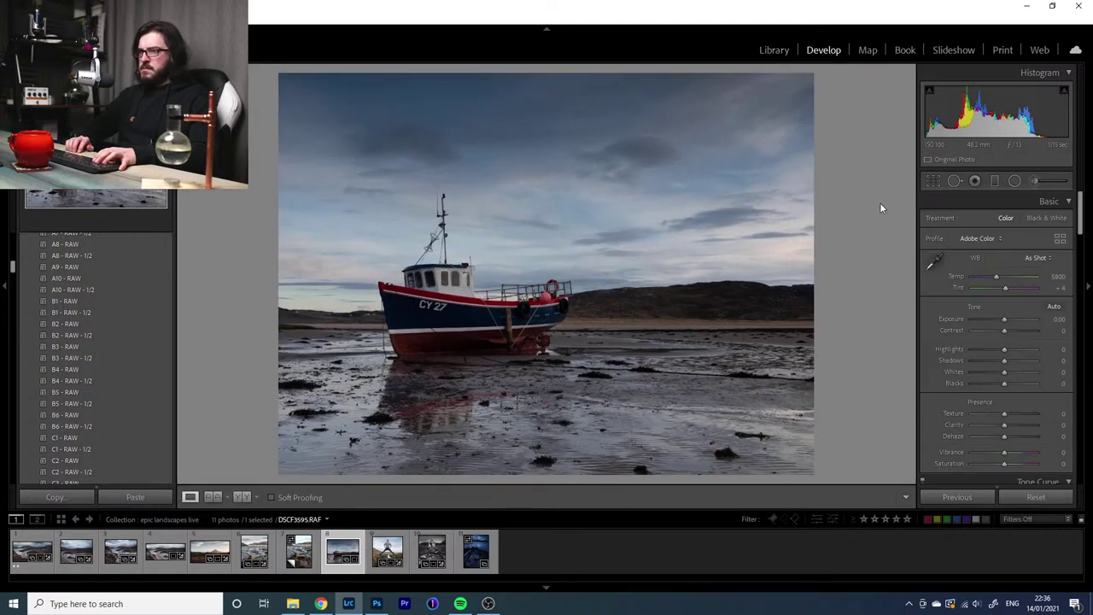
left_click(928, 187)
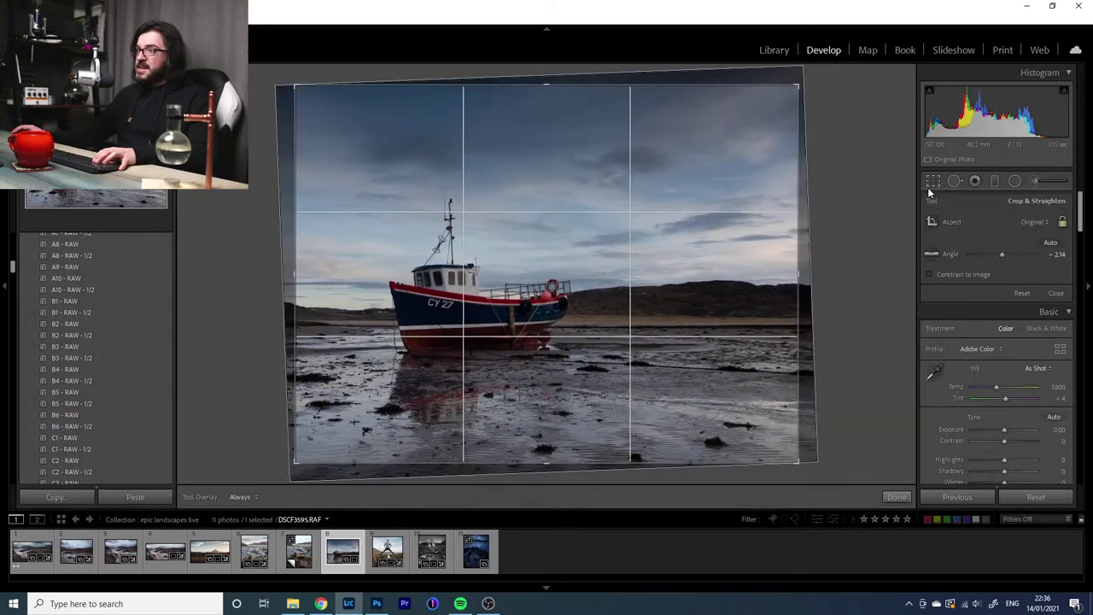
Try 5 x 7, 4 x 3, 16 x 9, 4 x 5 and Original crop ratios on the boat photo
left_click(1036, 222)
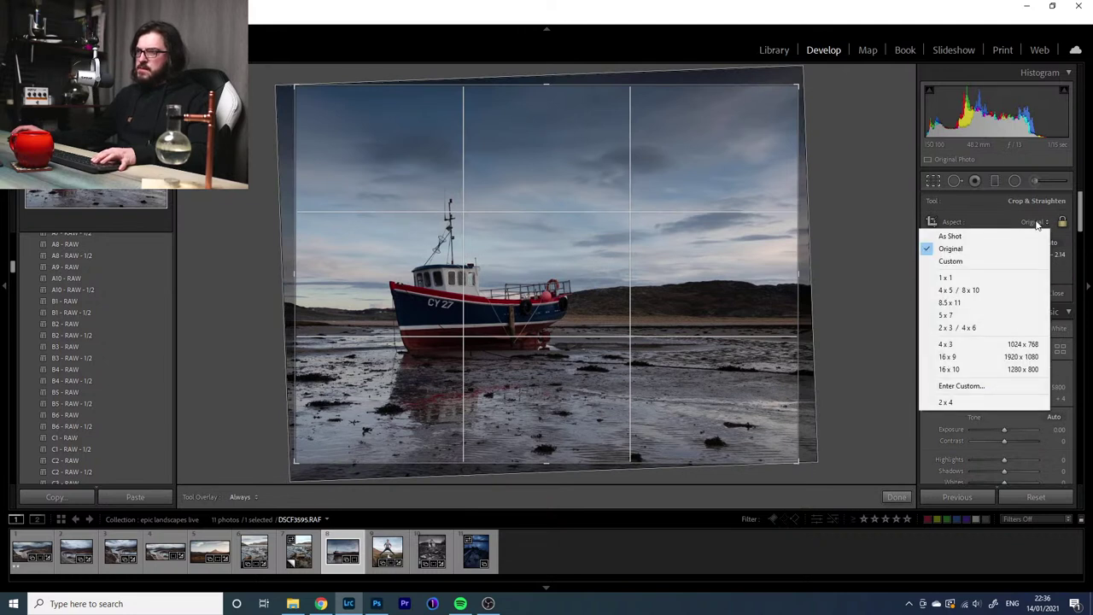
left_click(991, 316)
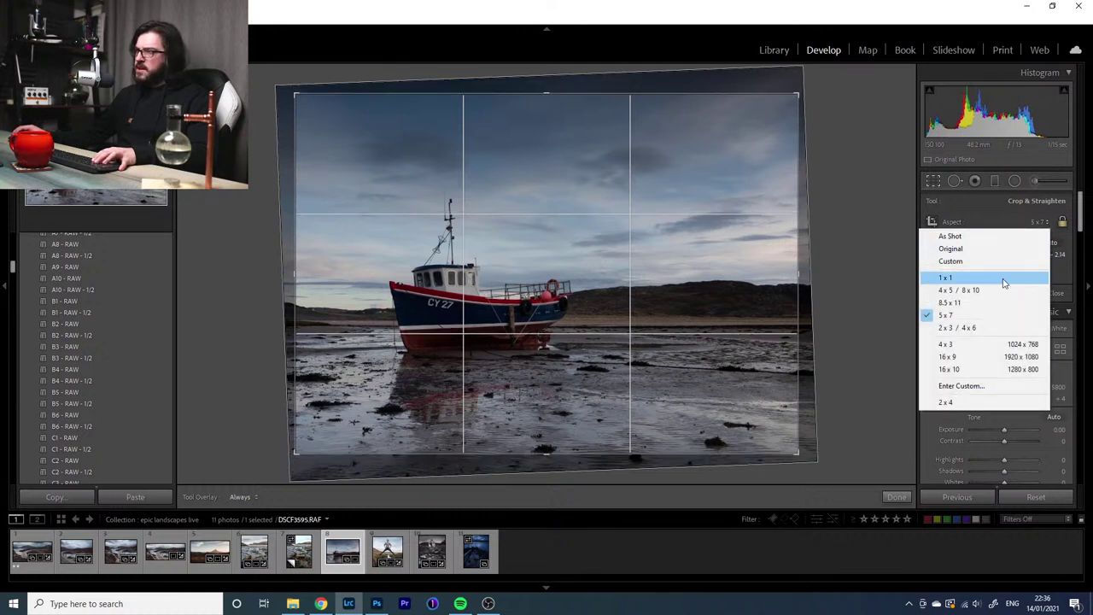
left_click(995, 343)
left_click(1043, 223)
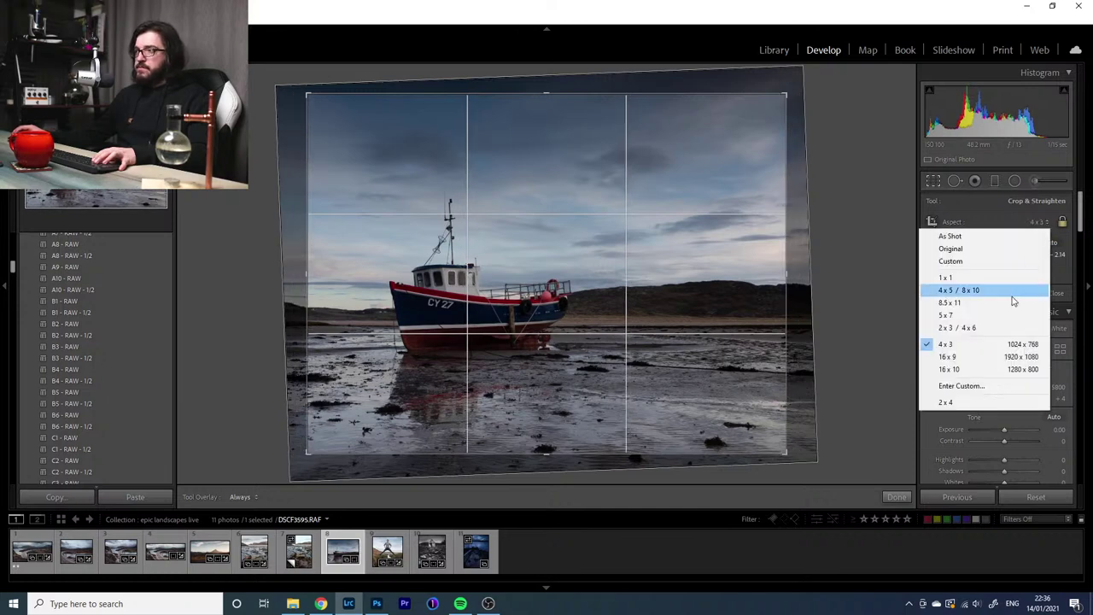
left_click(991, 358)
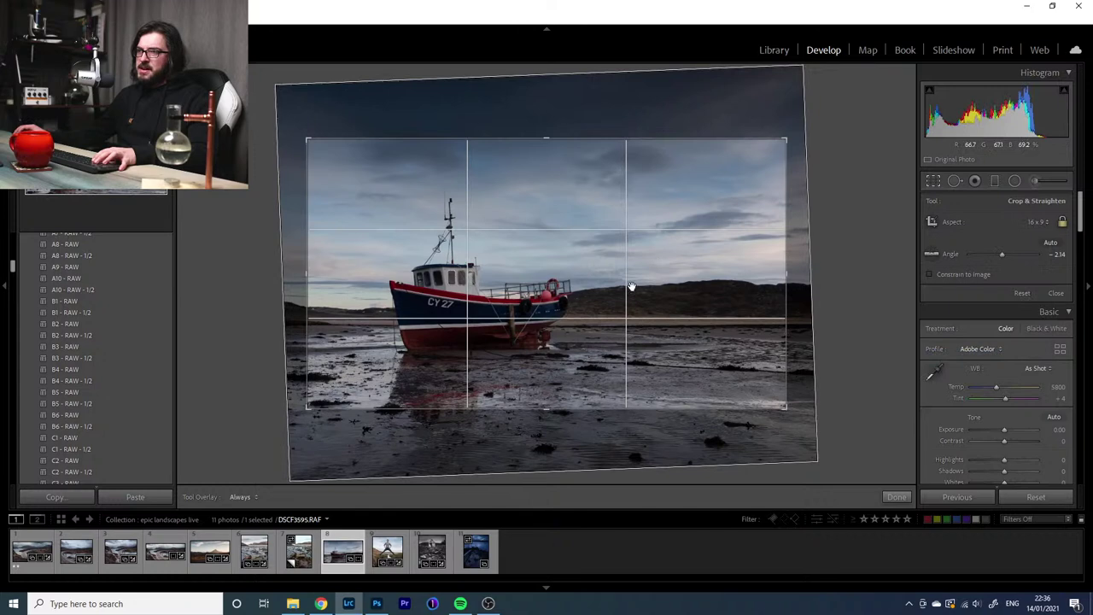
left_click_drag(545, 408, 540, 453)
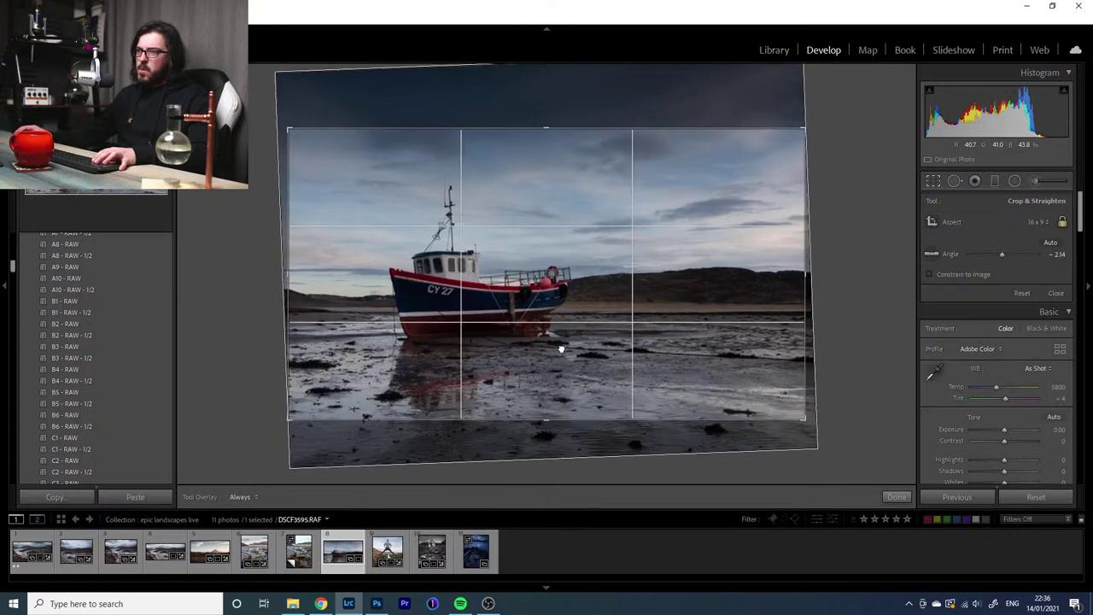
left_click(1043, 223)
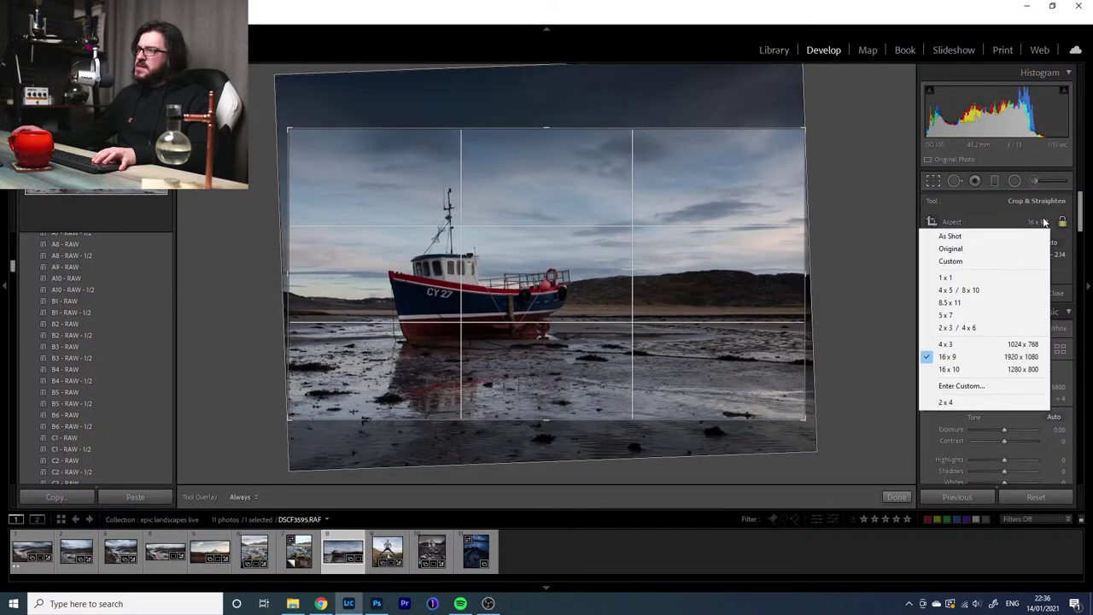
left_click(1003, 290)
left_click(1037, 222)
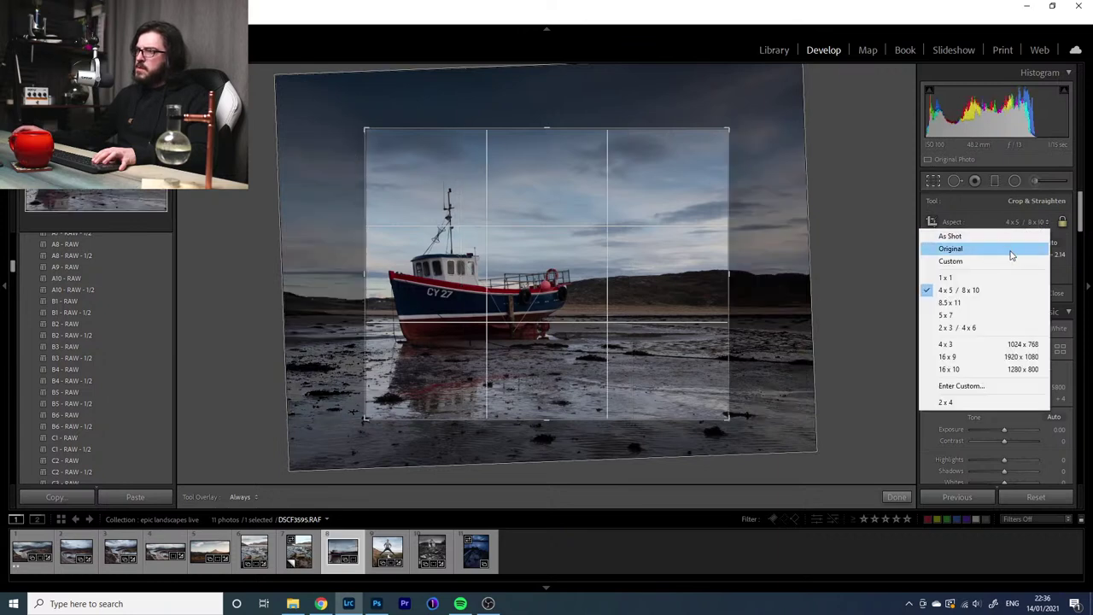
left_click(1014, 248)
Settle on a 2 x 3 / 4 x 6 crop and shift the photo upward inside the frame
left_click(1036, 222)
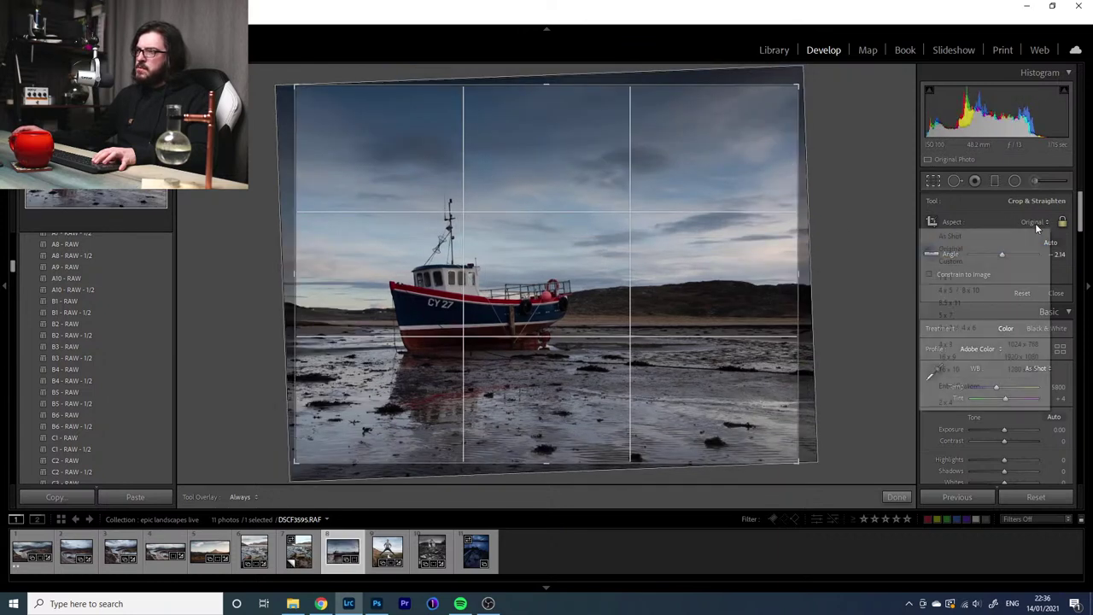
left_click(1001, 343)
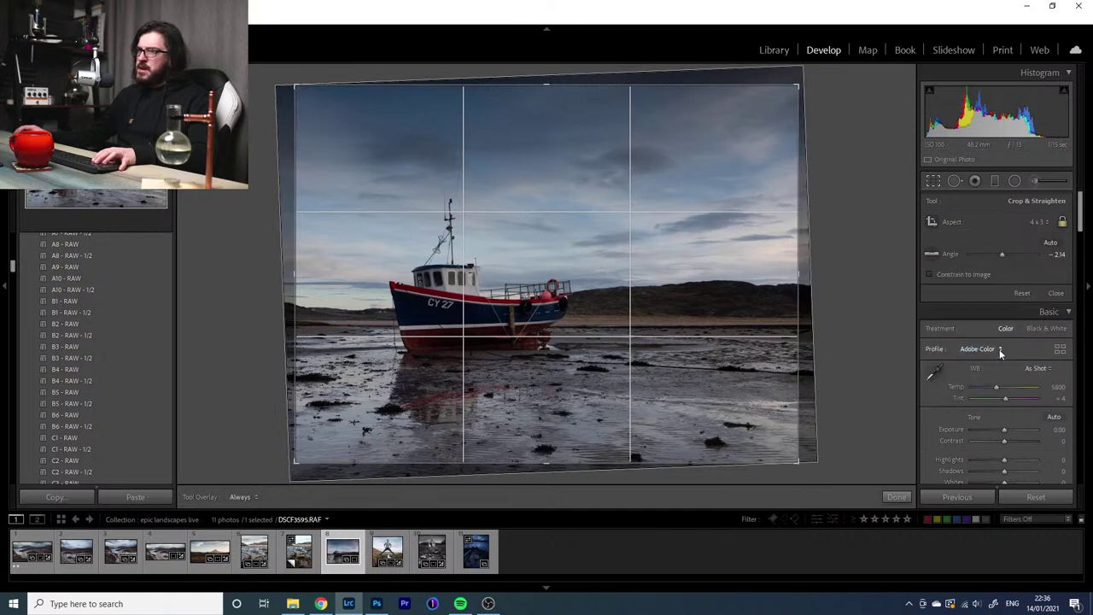
left_click(1044, 222)
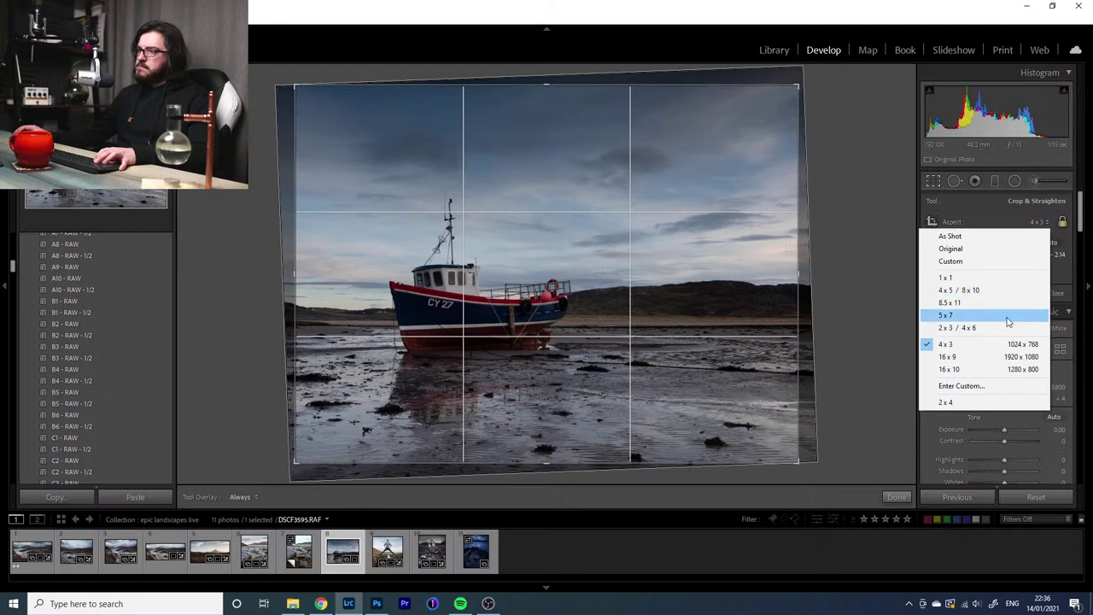
left_click(1008, 316)
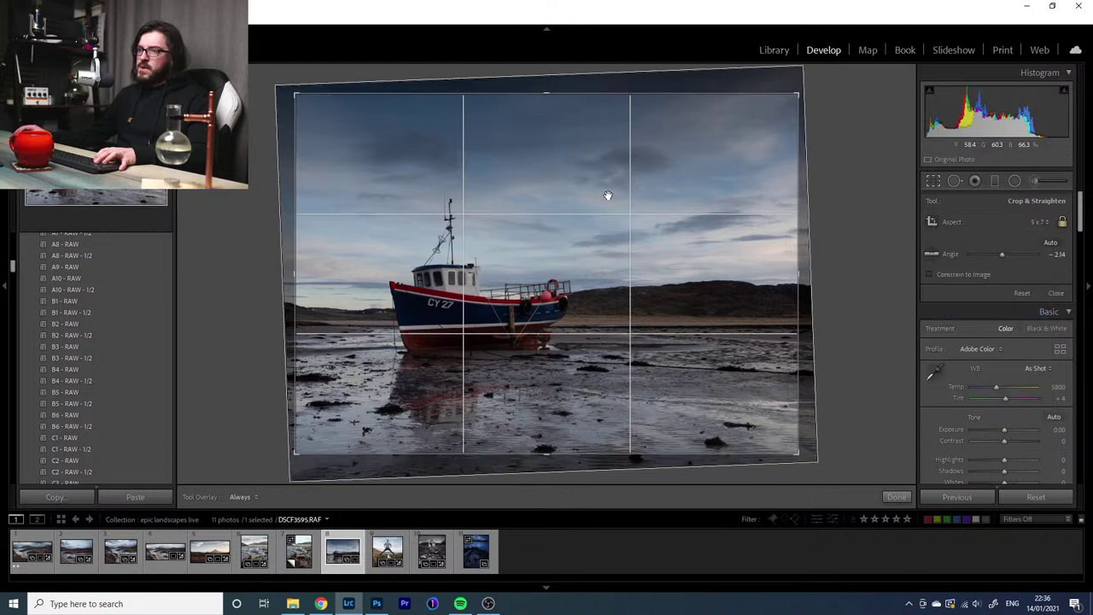
left_click(1030, 222)
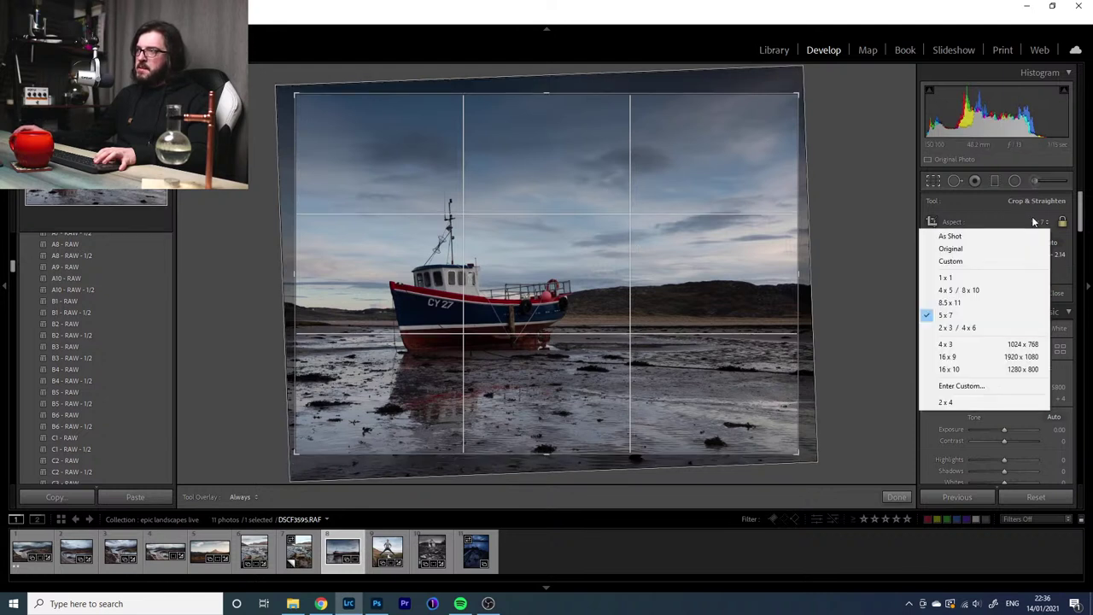
left_click(1004, 326)
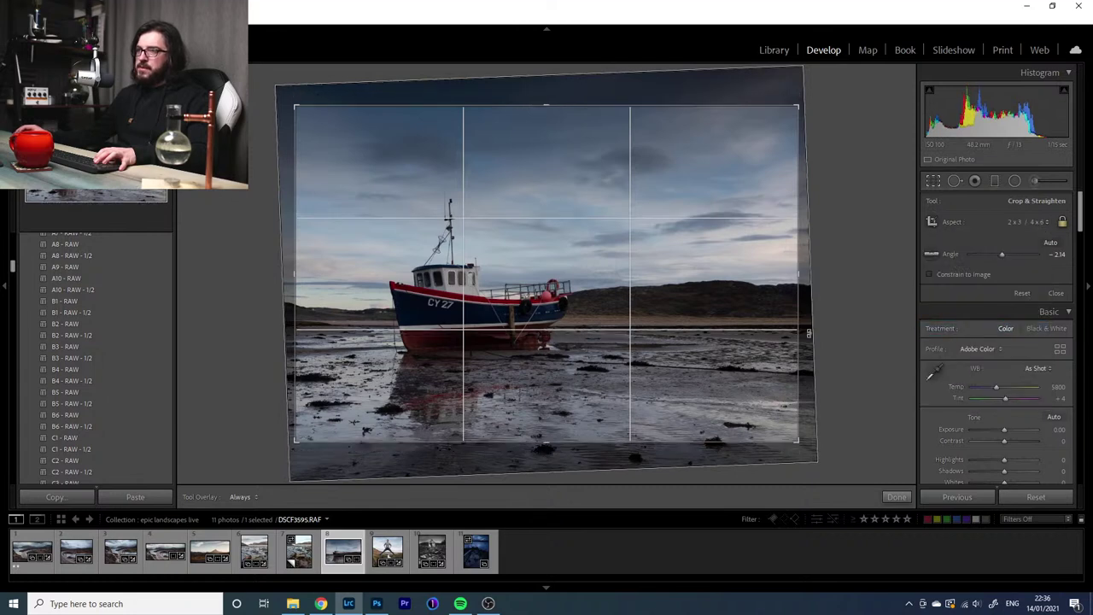
left_click_drag(740, 325, 741, 309)
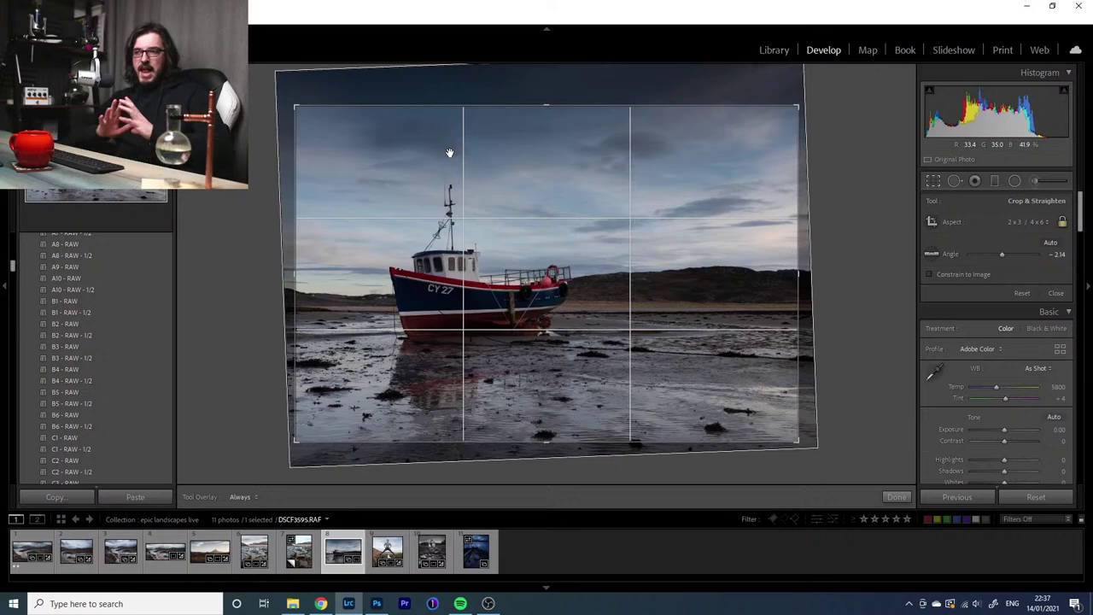
Commit the 2 x 3 crop, then view the first filmstrip photo and return to the boat
key("v")
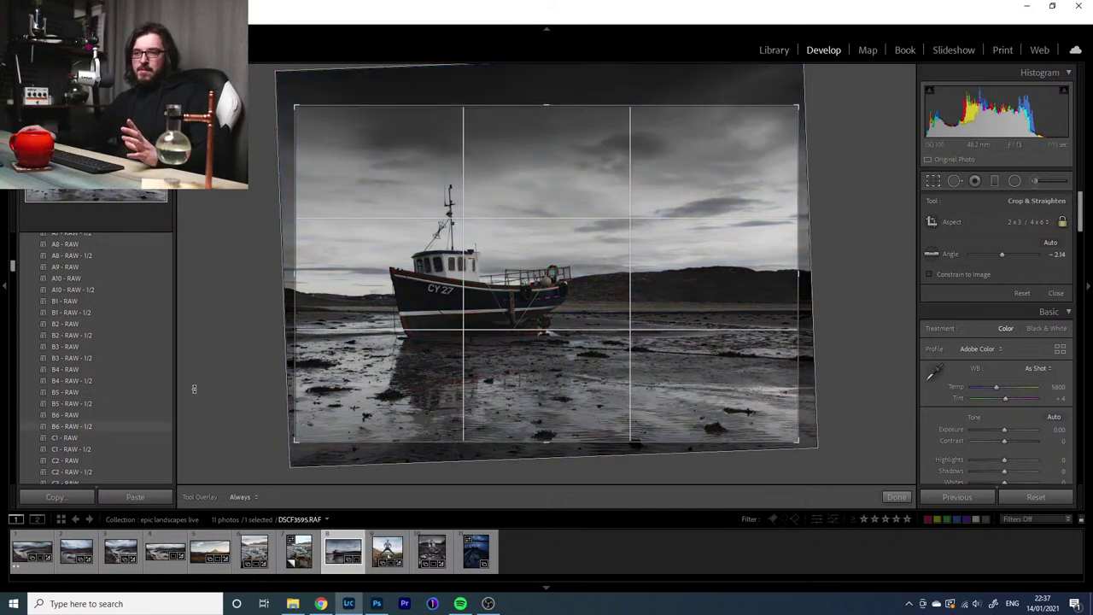
key("v")
key("Return")
left_click(21, 550)
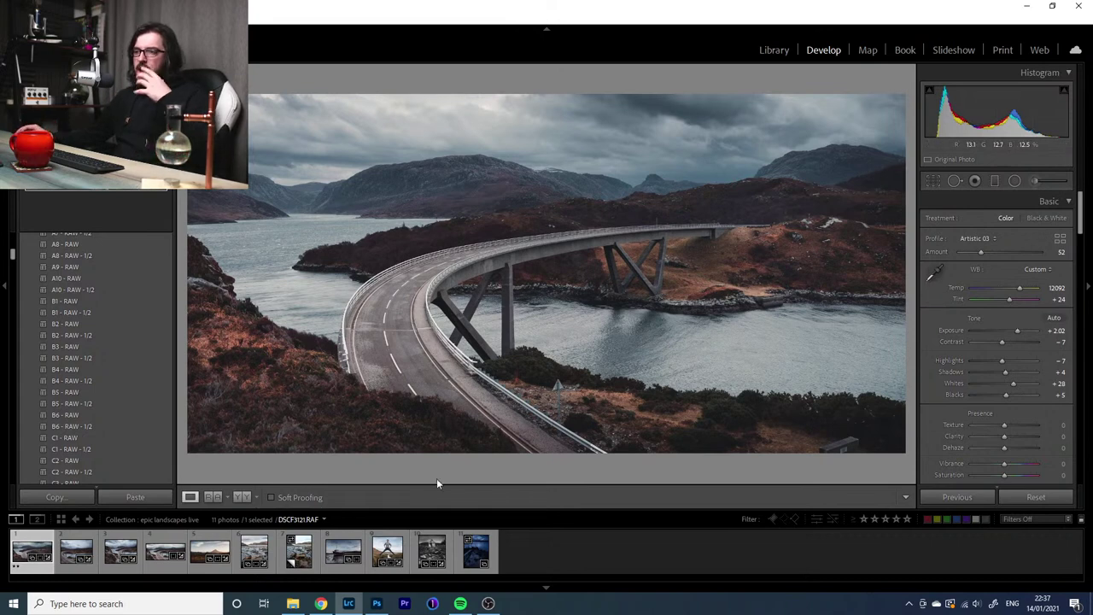
left_click(342, 553)
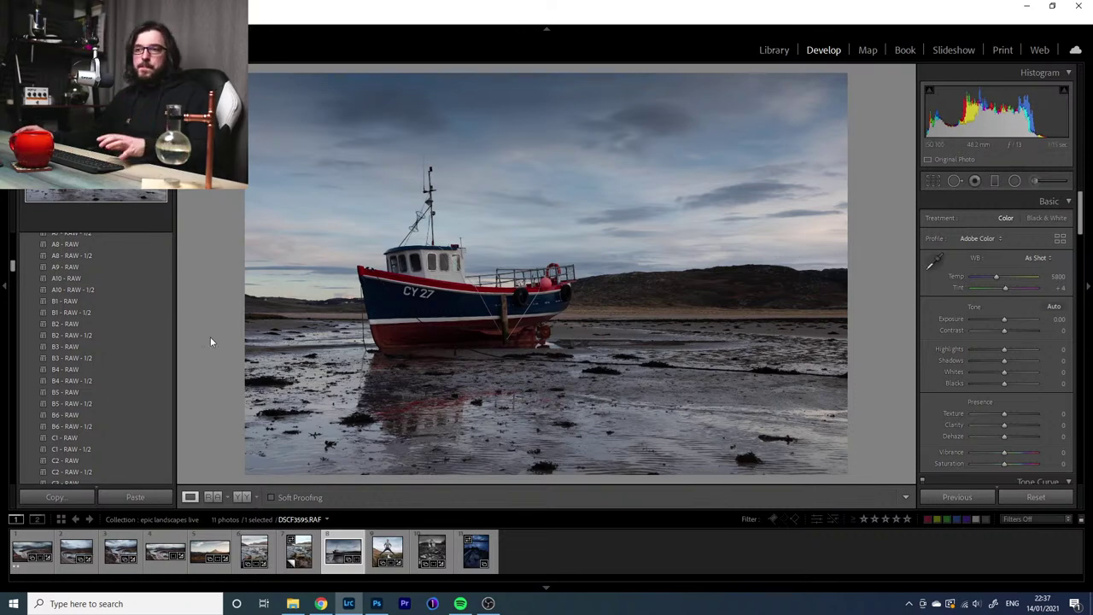
Set Exposure to +0.53 and Highlights to -68 in the Basic panel
scroll(160, 457, "up", 3)
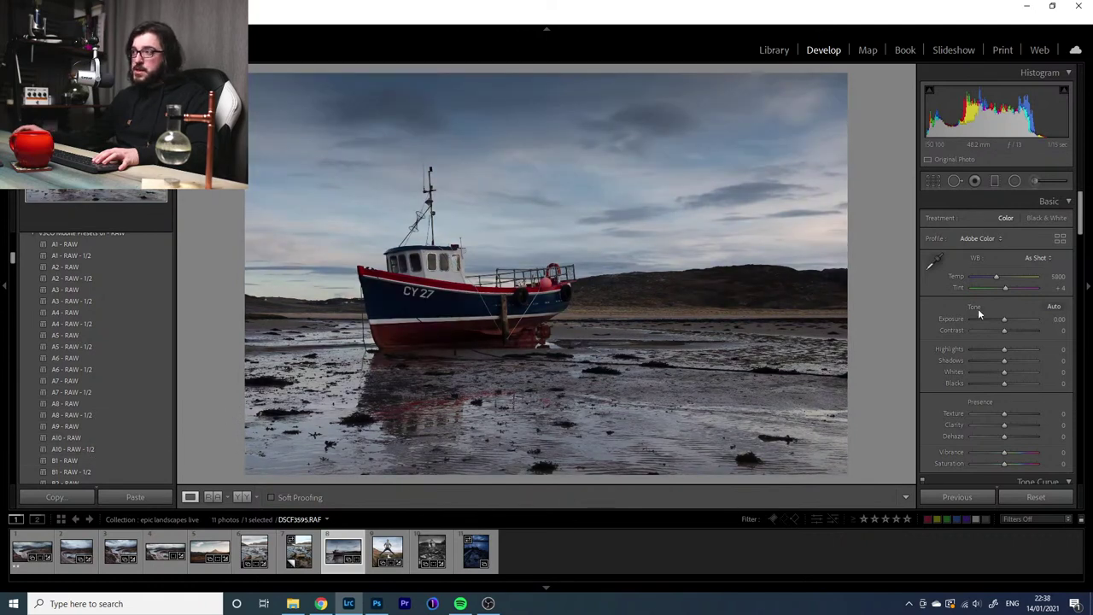
left_click_drag(1004, 318, 982, 353)
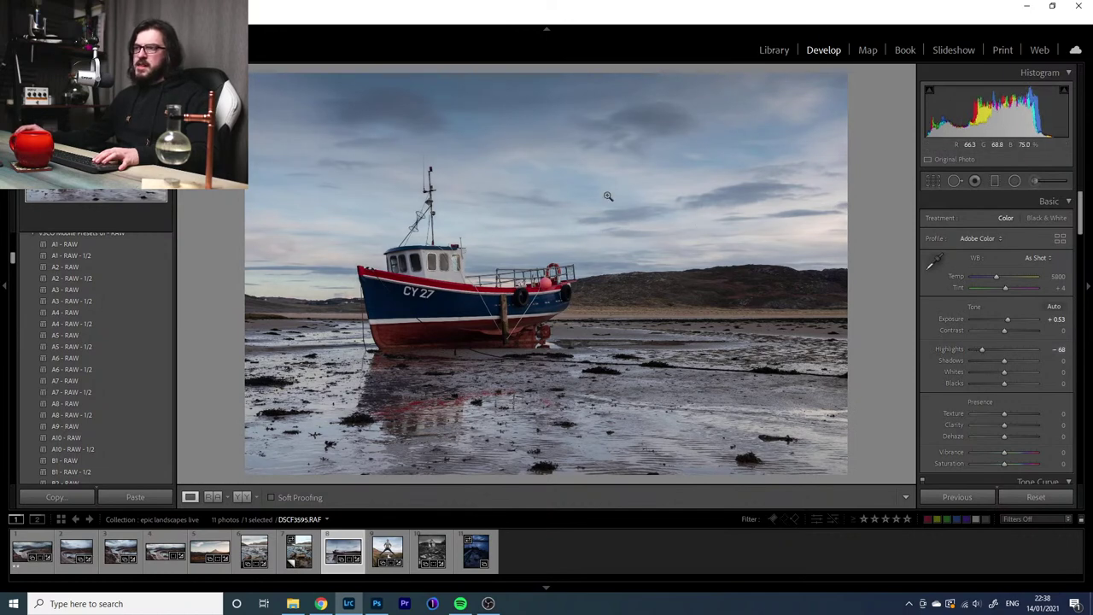
Try a graduated filter rising from the photo's bottom, darken it, then delete it and hide the pins
left_click(996, 182)
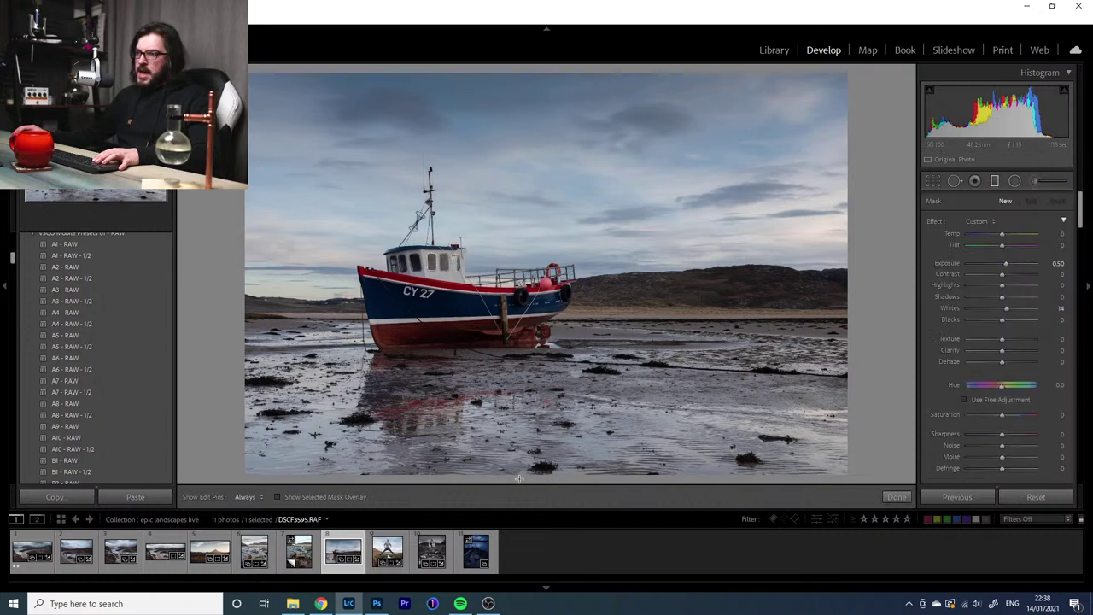
left_click_drag(515, 475, 516, 333)
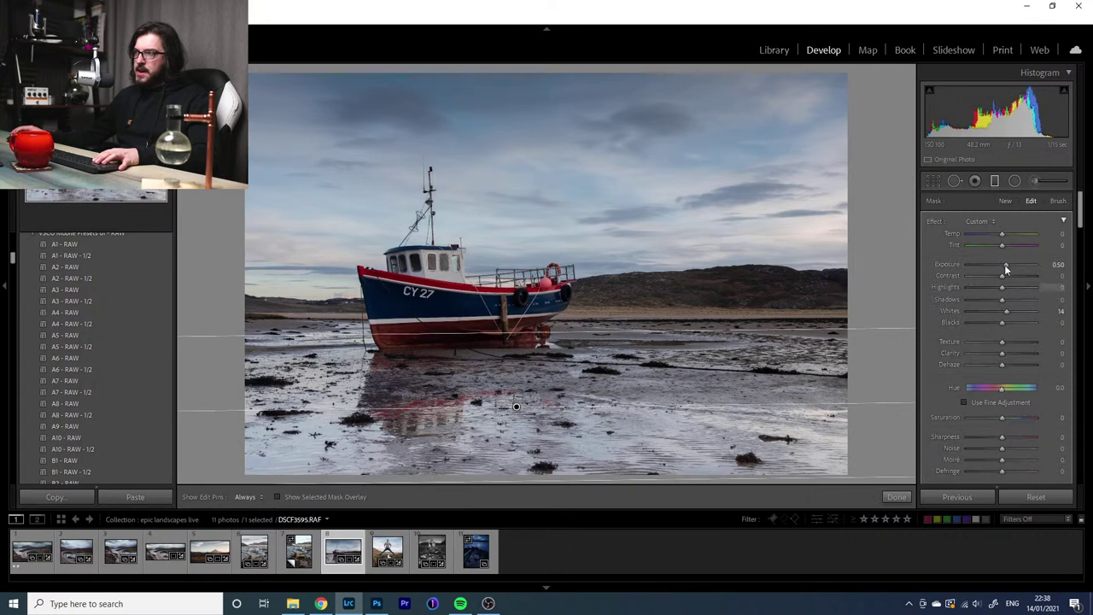
double_click(934, 224)
left_click_drag(1002, 263, 995, 264)
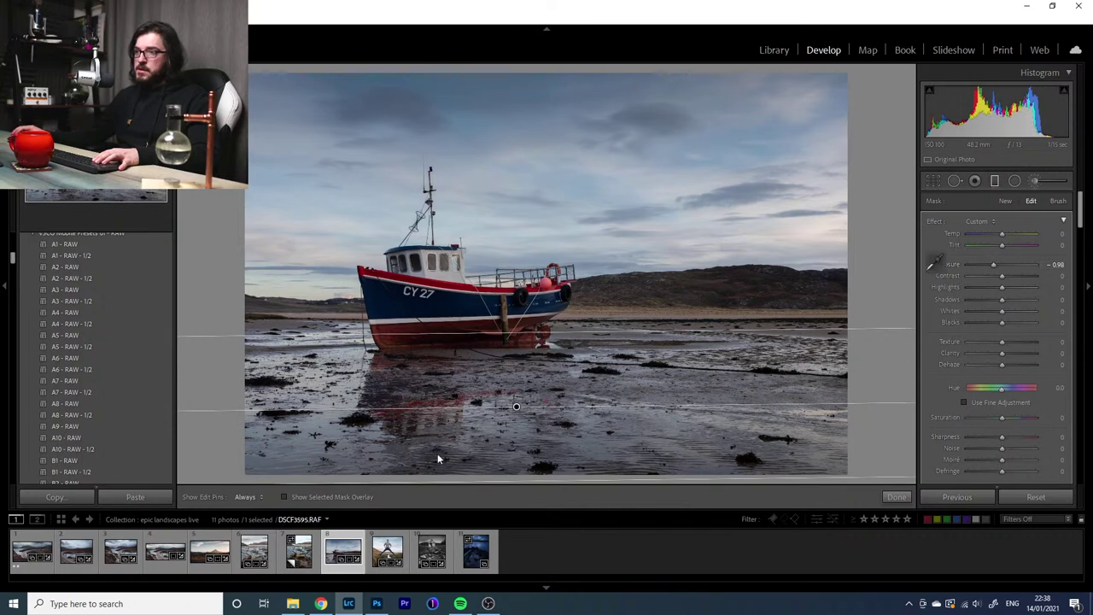
key("Delete")
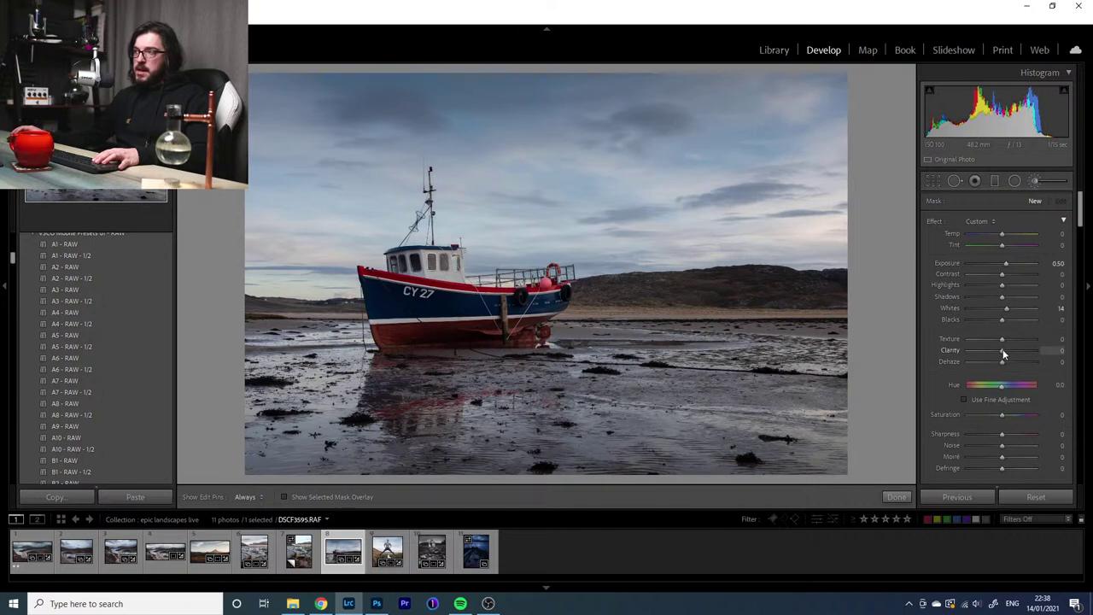
key("h")
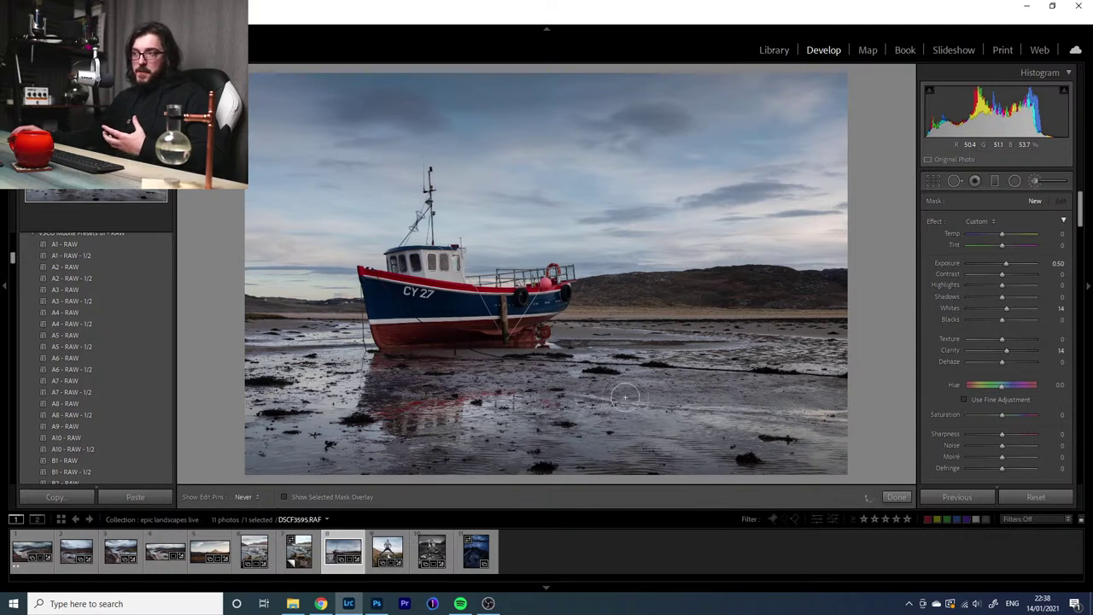
Brush over the boat's reflection and tune it to +0.64 exposure, +23 highlights, +31 whites, +11 clarity
left_click_drag(468, 411, 523, 408)
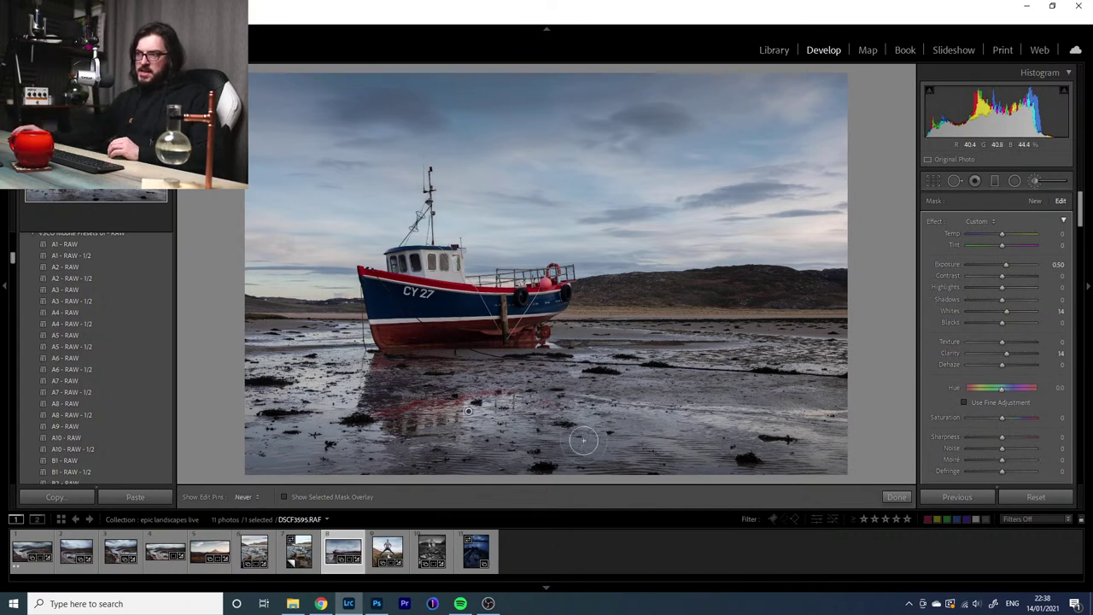
key("h")
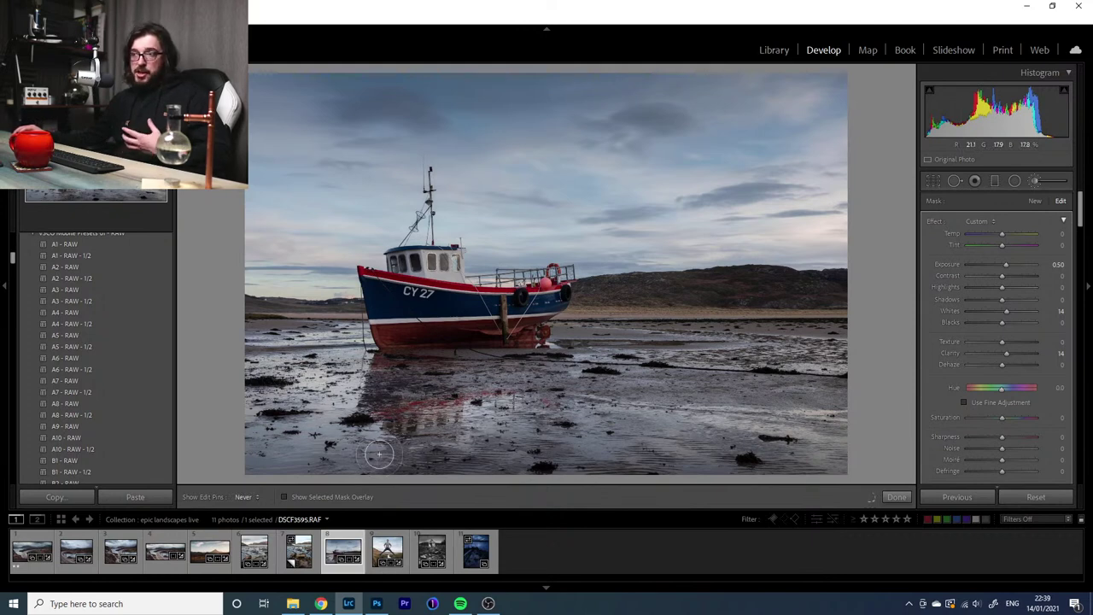
key("h")
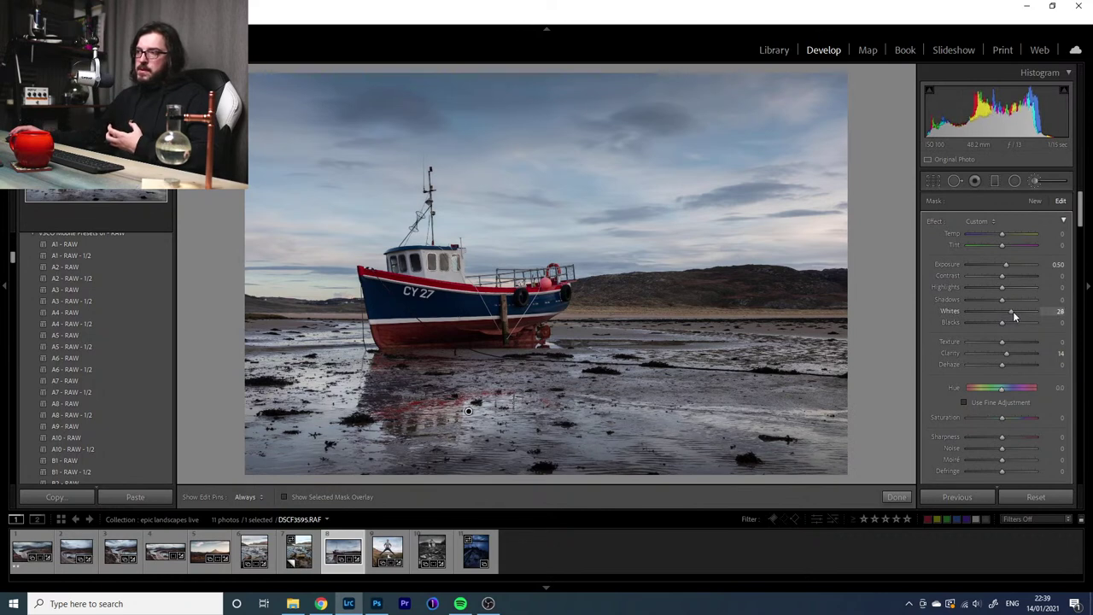
left_click_drag(1017, 310, 1012, 313)
left_click_drag(1007, 352, 1006, 355)
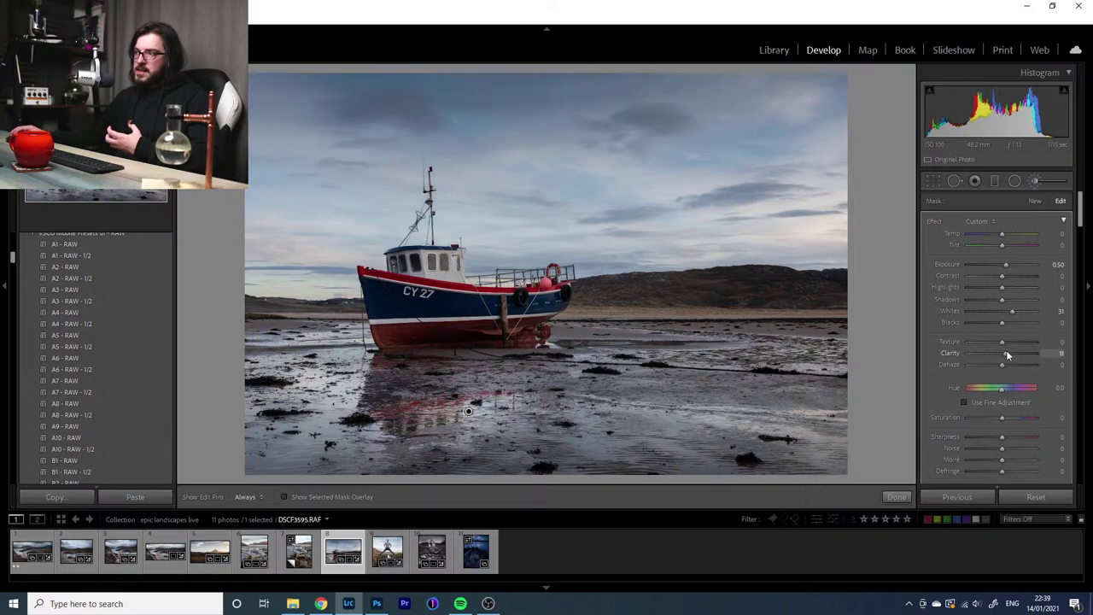
left_click_drag(1004, 289, 1008, 263)
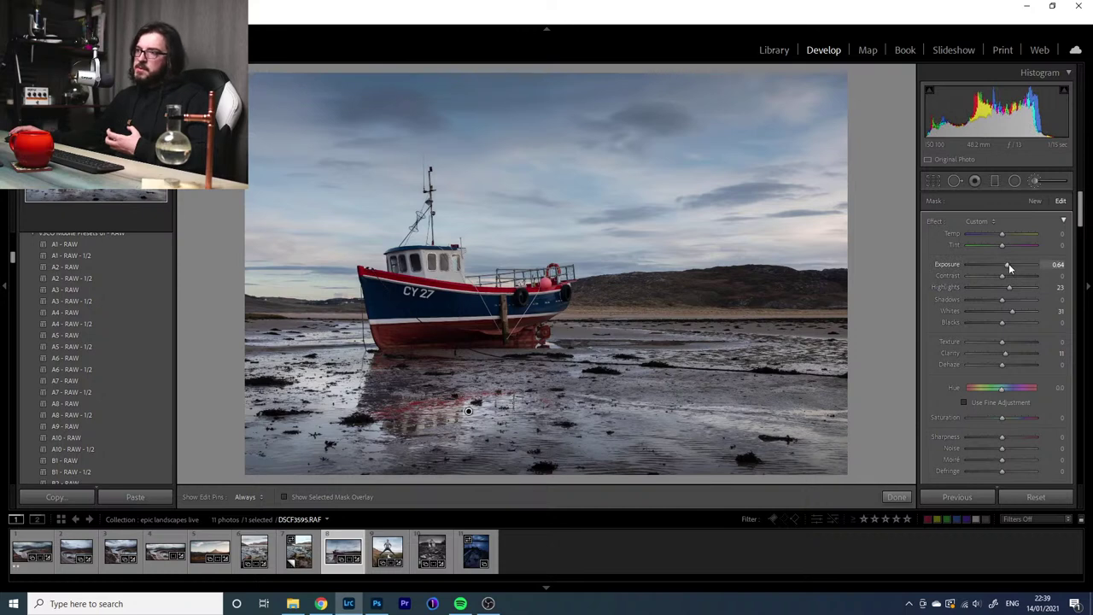
scroll(1051, 351, "down", 2)
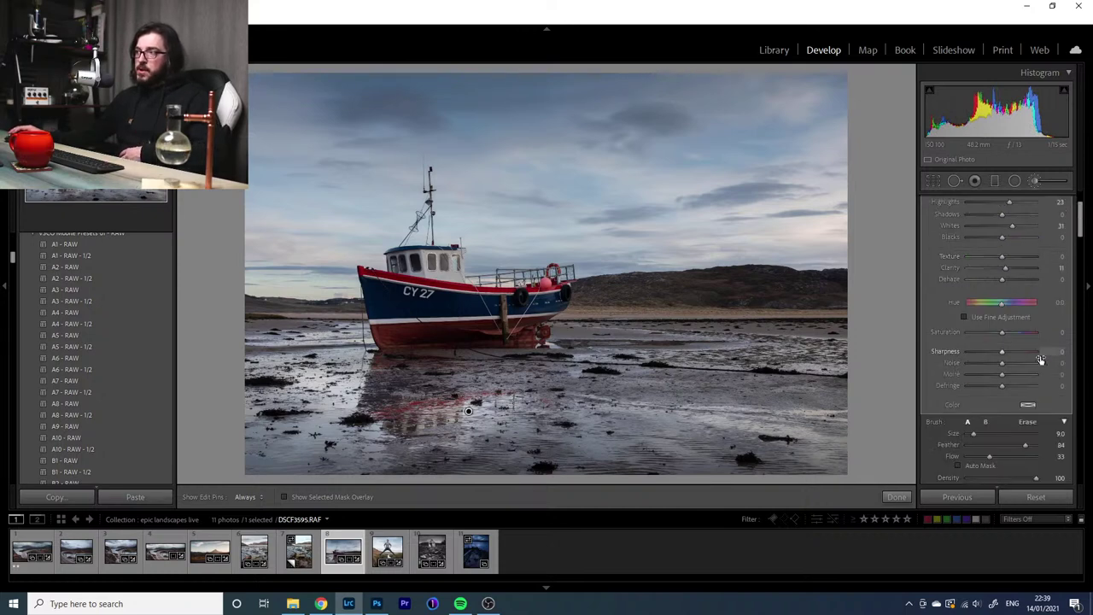
scroll(946, 446, "down", 2)
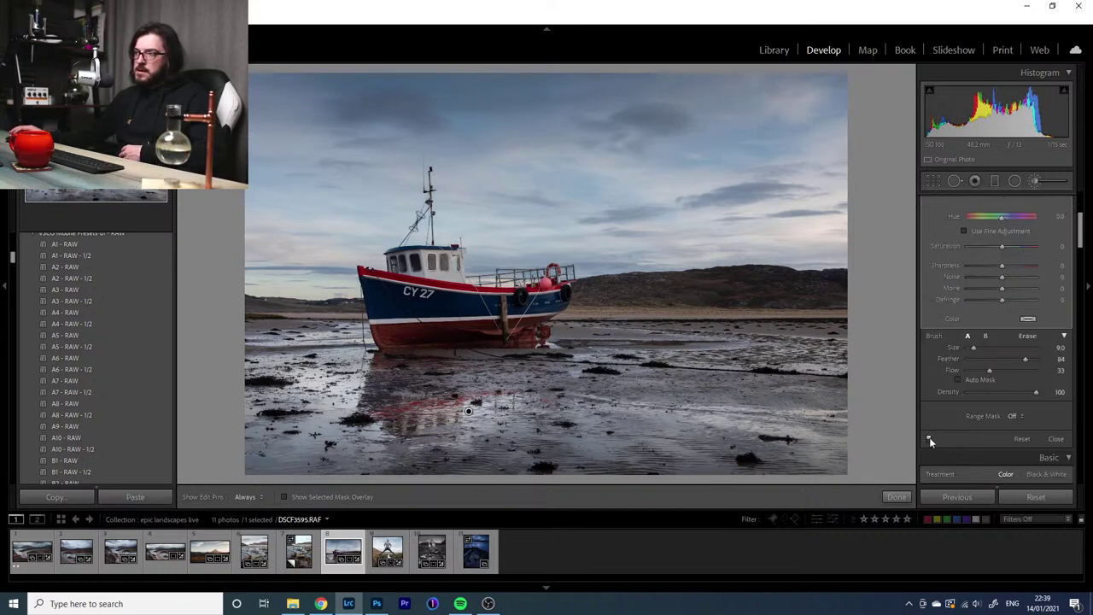
Toggle the brush adjustment off and on to compare before and after, ending with it on
left_click(929, 439)
left_click(929, 440)
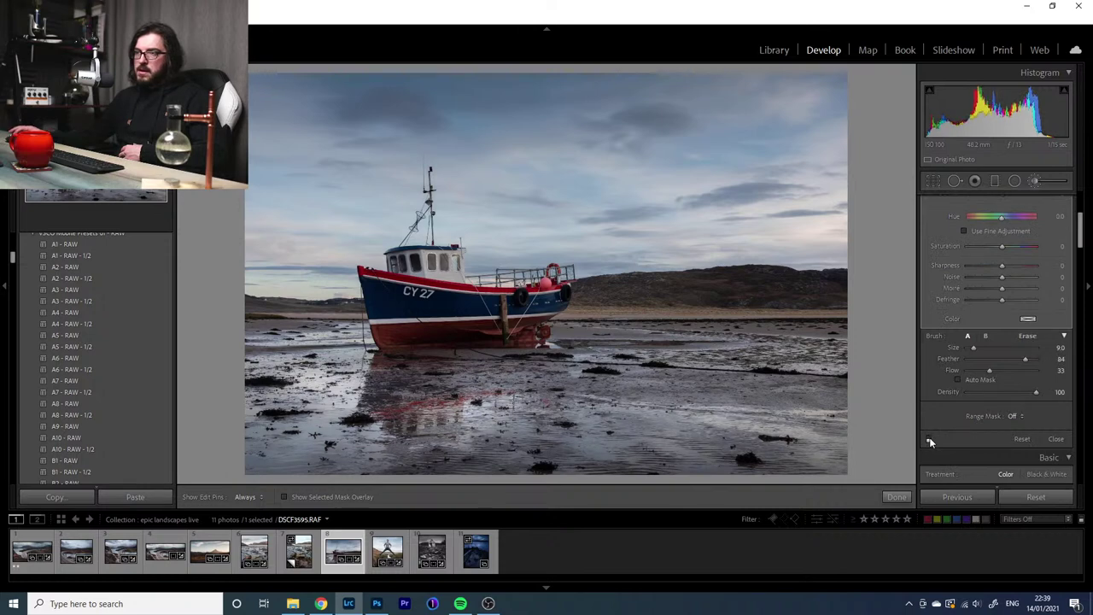
left_click(929, 440)
left_click(929, 439)
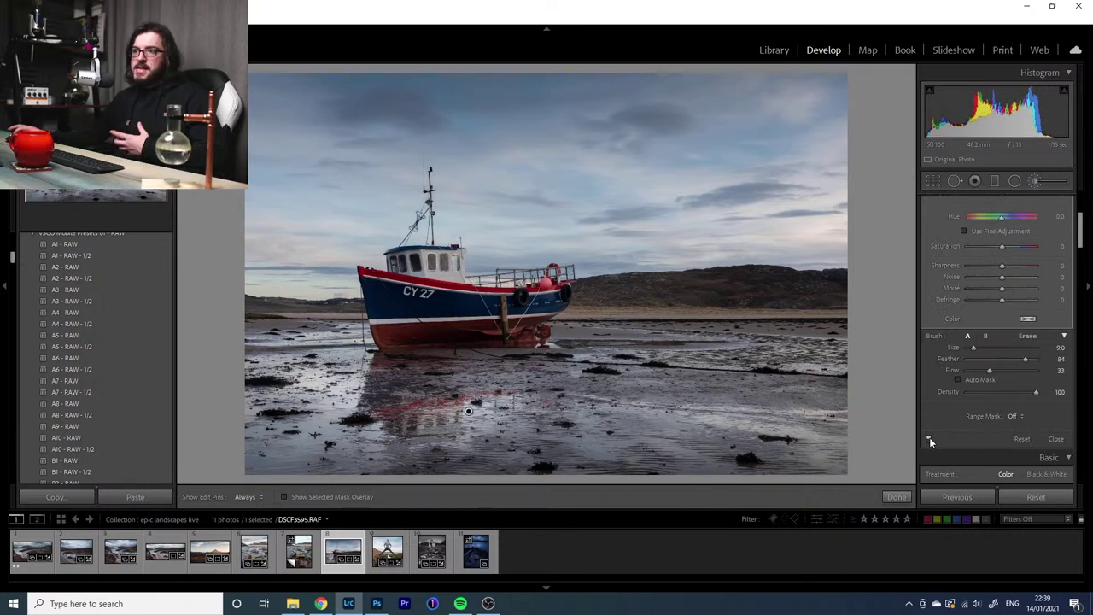
left_click(929, 439)
left_click(929, 439)
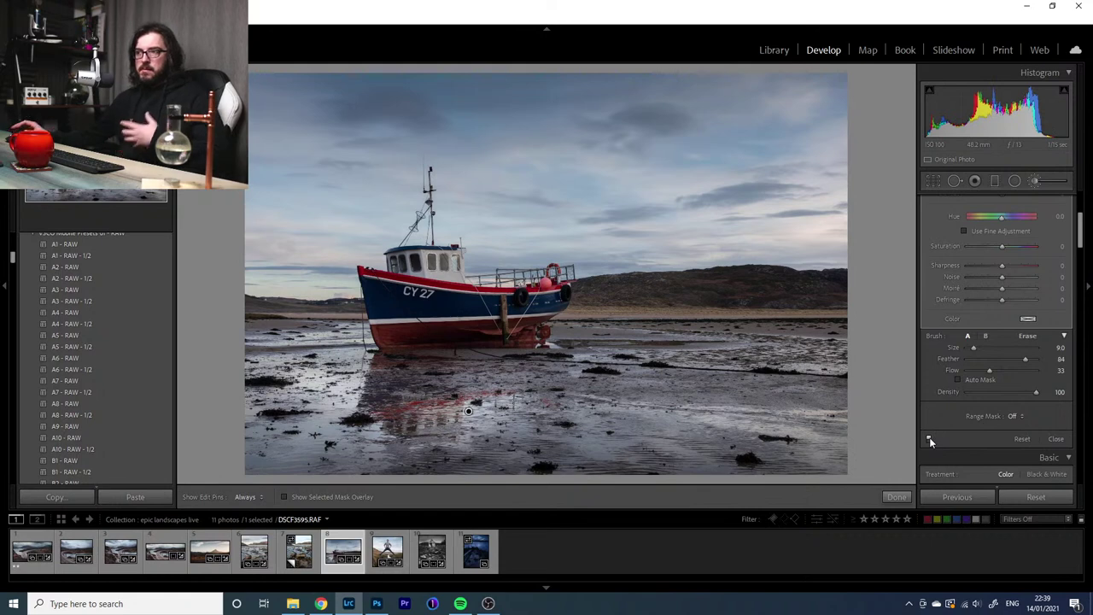
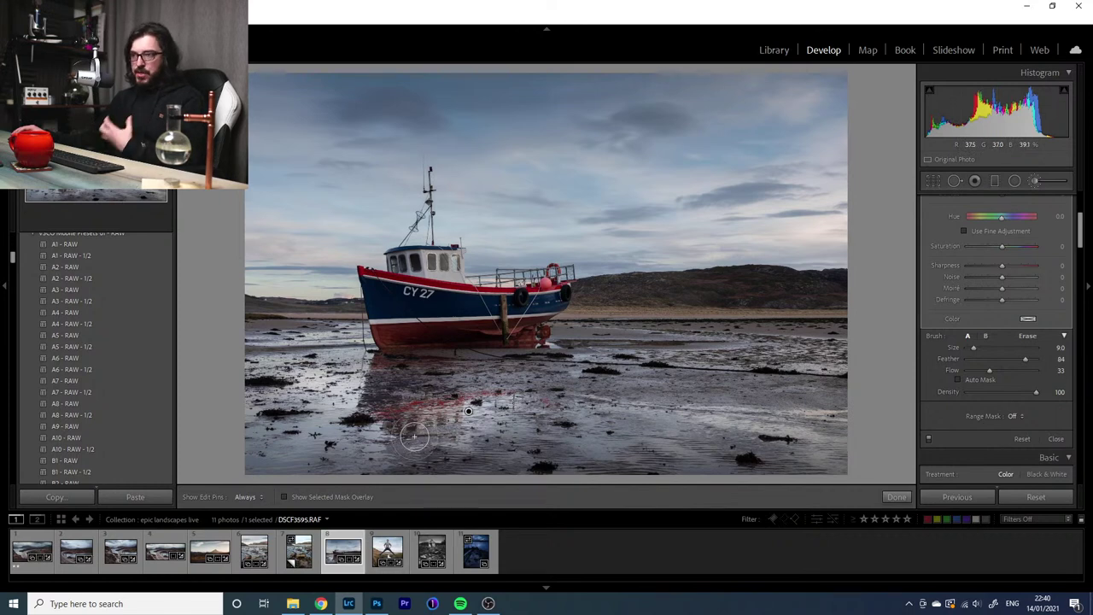
Drag a graduated filter down across the sky and give it Contrast 24, Clarity 70, Highlights -14
left_click(996, 182)
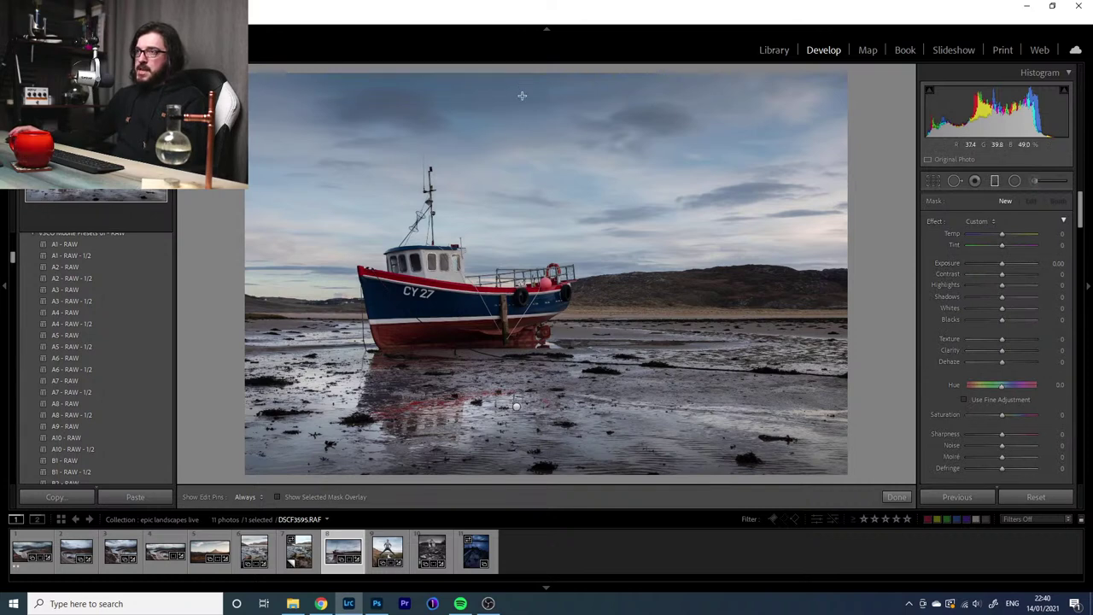
left_click_drag(521, 96, 514, 216)
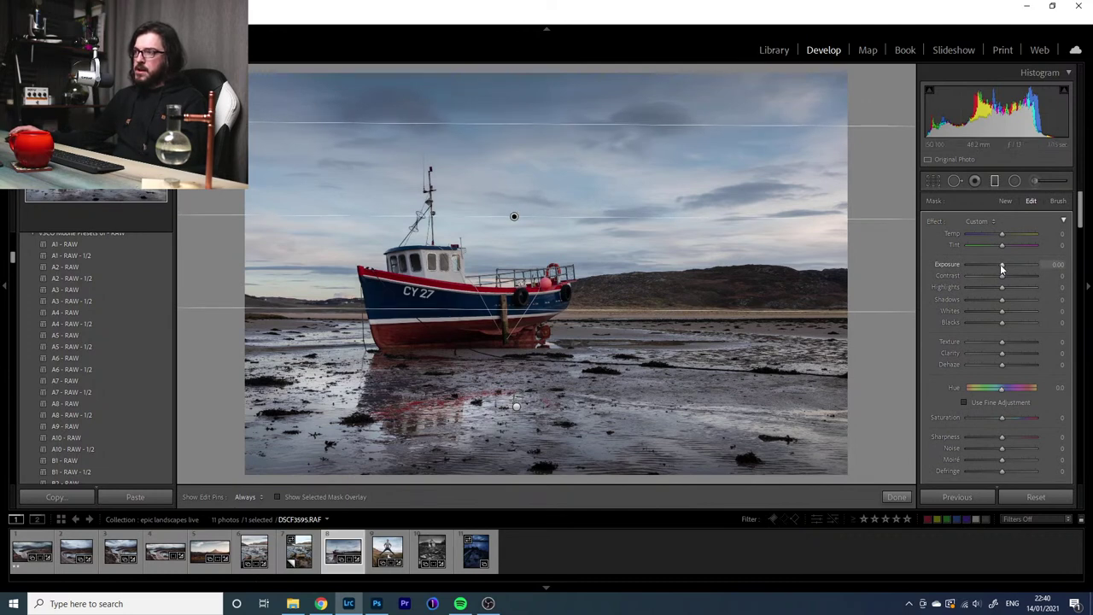
left_click_drag(1002, 276, 1013, 279)
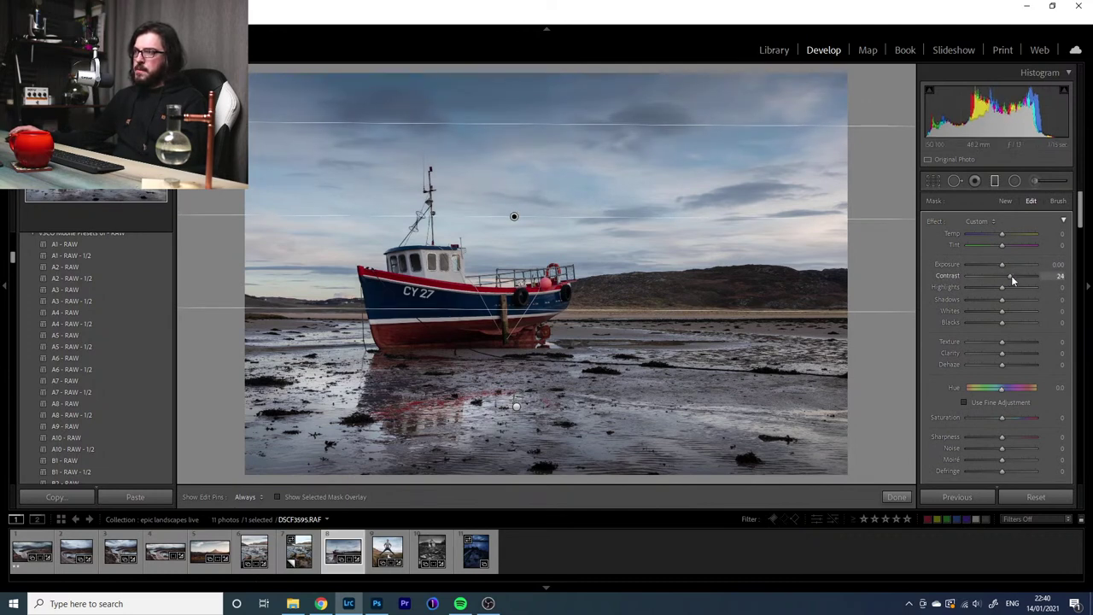
left_click_drag(1002, 353, 1028, 364)
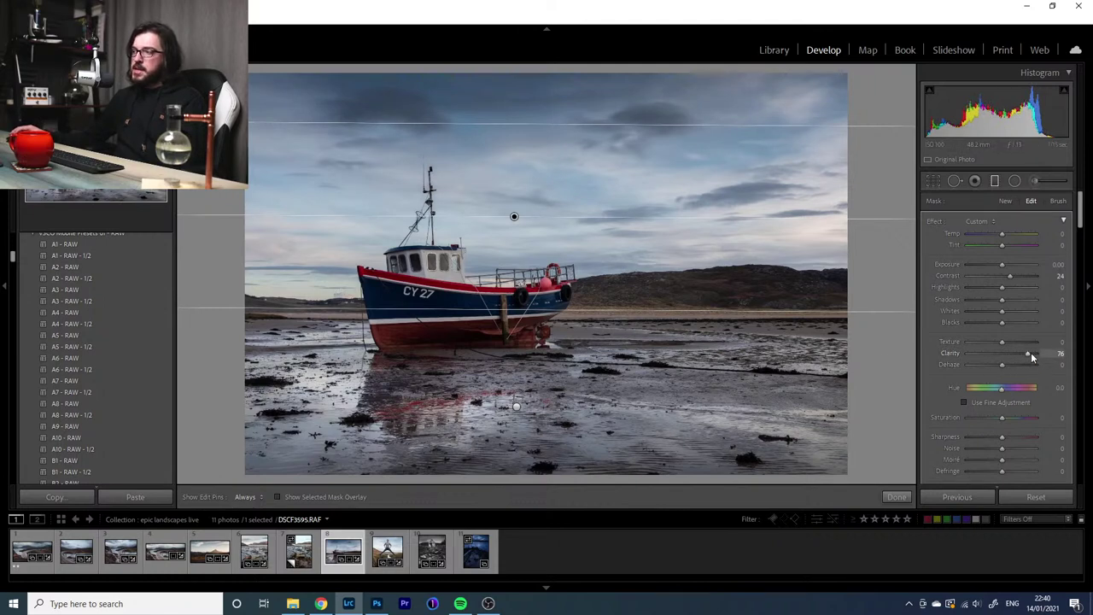
mouse_move(1031, 352)
left_mouse_down()
mouse_move(1040, 355)
mouse_move(1004, 357)
mouse_move(1042, 360)
mouse_move(1013, 362)
mouse_move(1035, 362)
mouse_move(1016, 364)
mouse_move(1029, 369)
left_mouse_up()
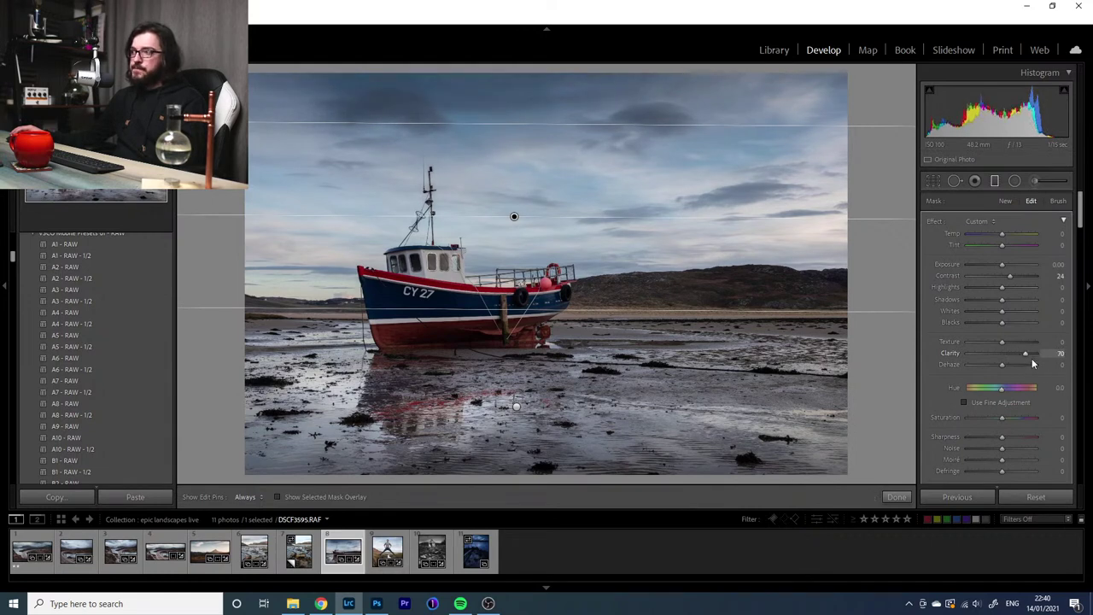
mouse_move(1004, 289)
left_mouse_down()
mouse_move(986, 289)
mouse_move(999, 289)
left_mouse_up()
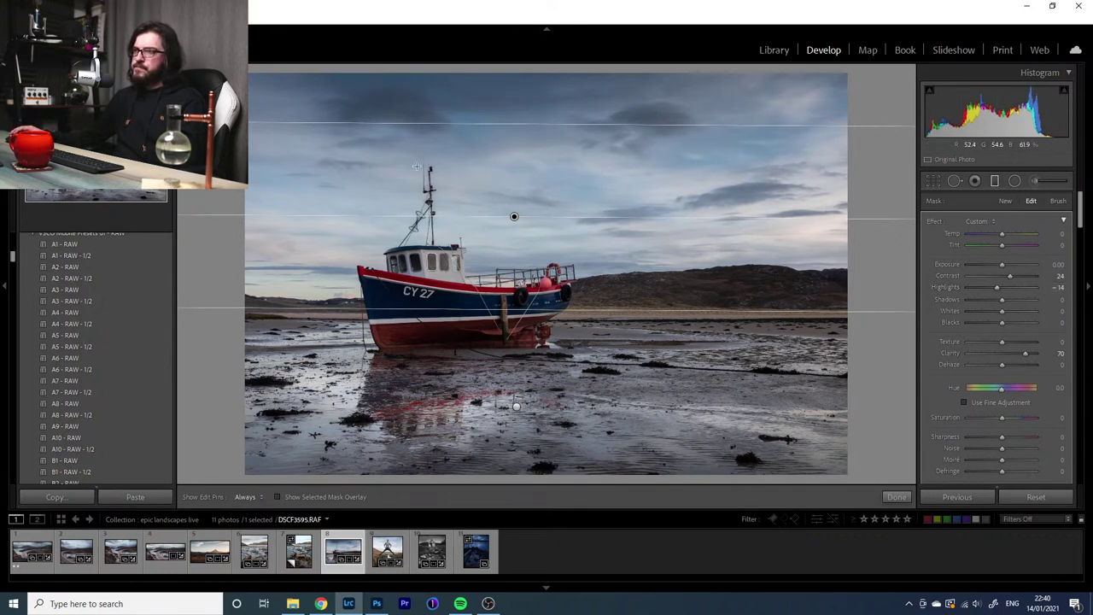
Zoom to 1:1 on the cabin and mast, and settle the filter's Clarity at 68 after trying 100
key("z")
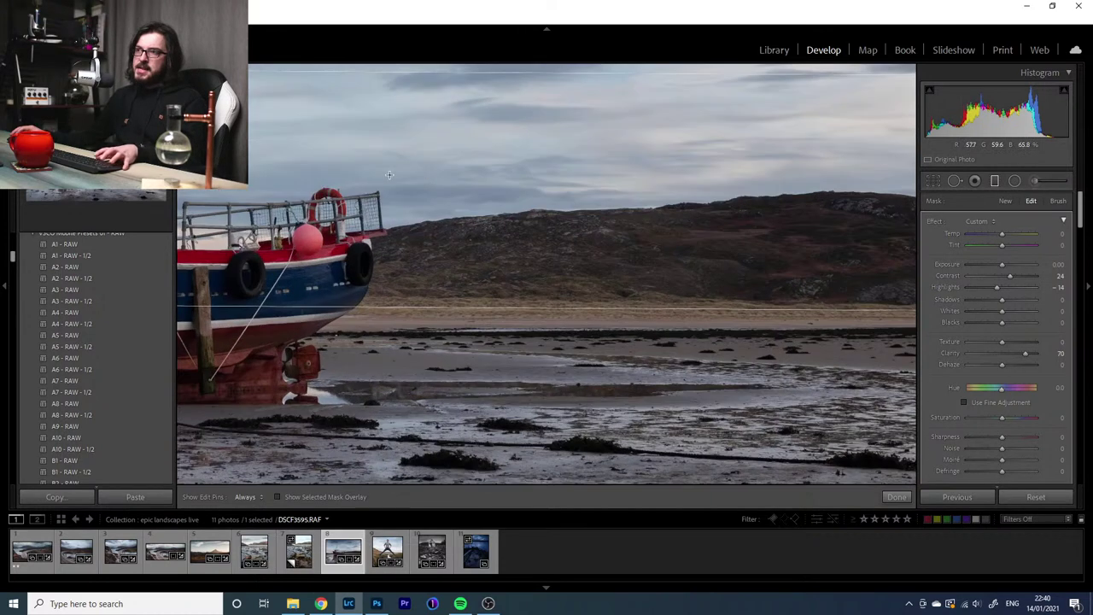
left_click_drag(381, 175, 773, 409)
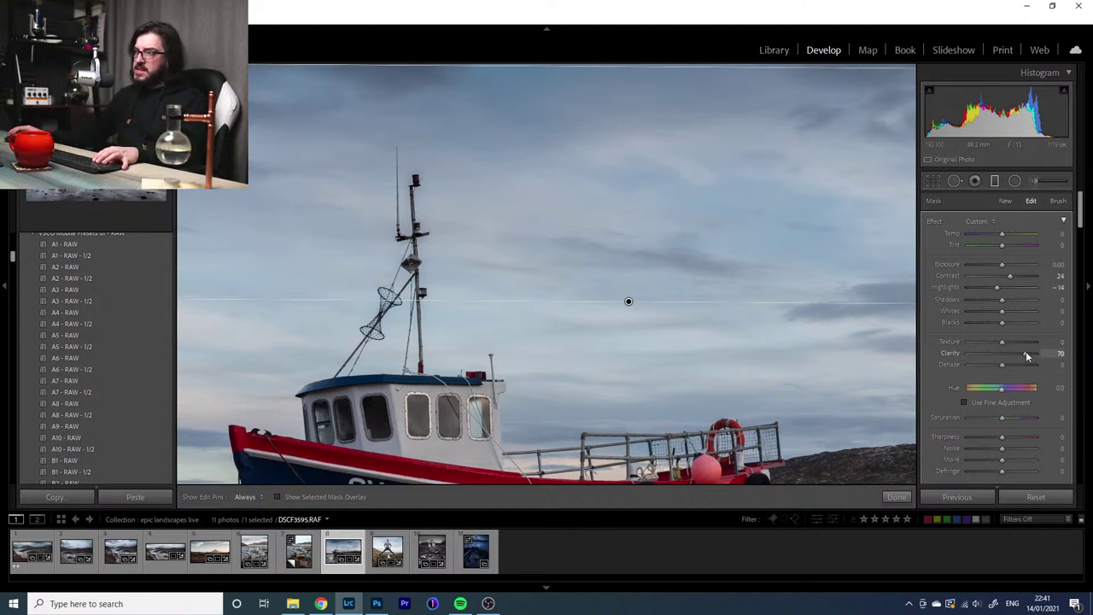
left_click_drag(1025, 351, 1049, 368)
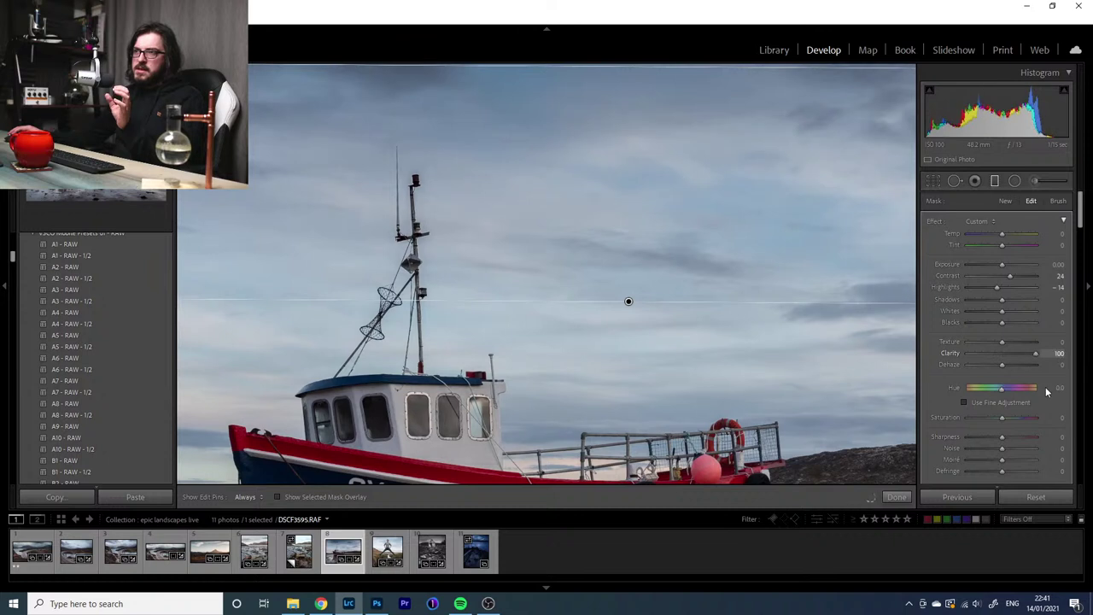
left_click_drag(1047, 392, 1027, 395)
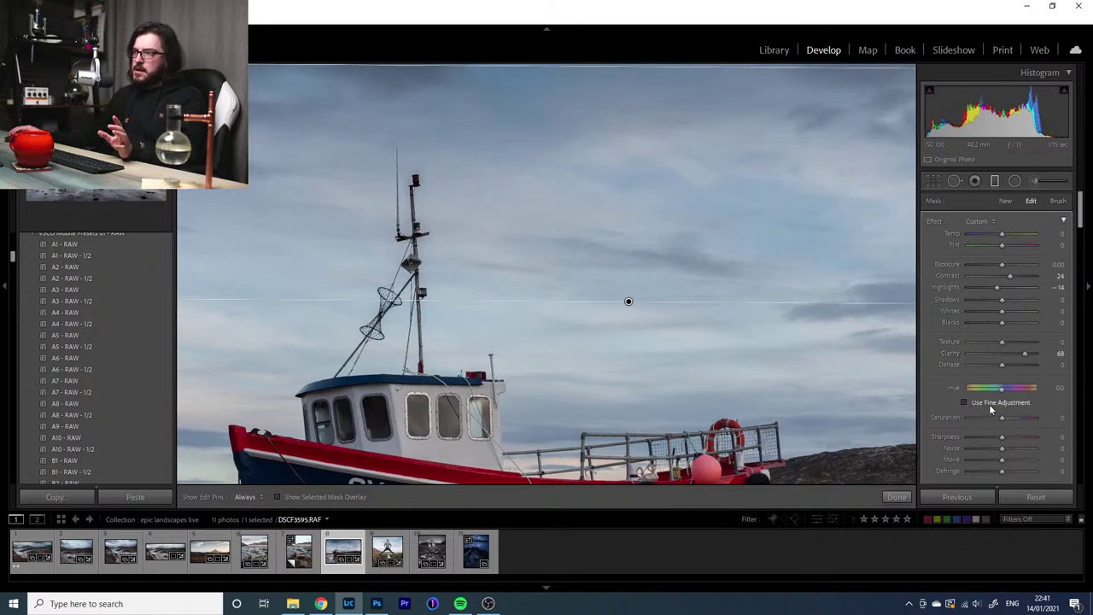
scroll(1040, 408, "down", 3)
left_click(1015, 431)
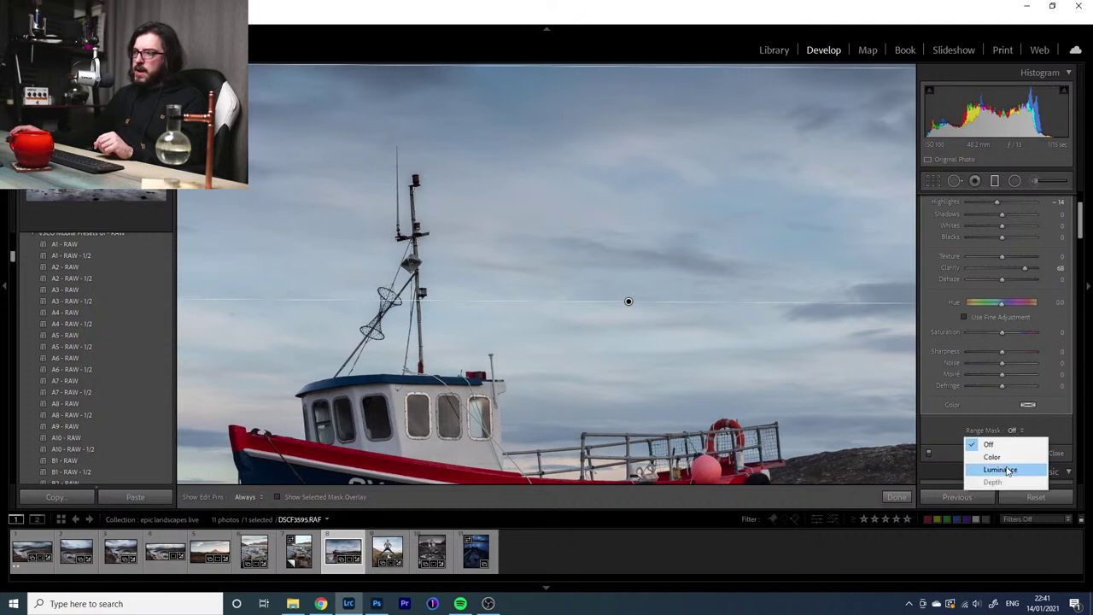
Limit the sky filter with a Luminance range mask of 30/100 and Clarity 58, then zoom out
left_click(1006, 468)
left_click(964, 449)
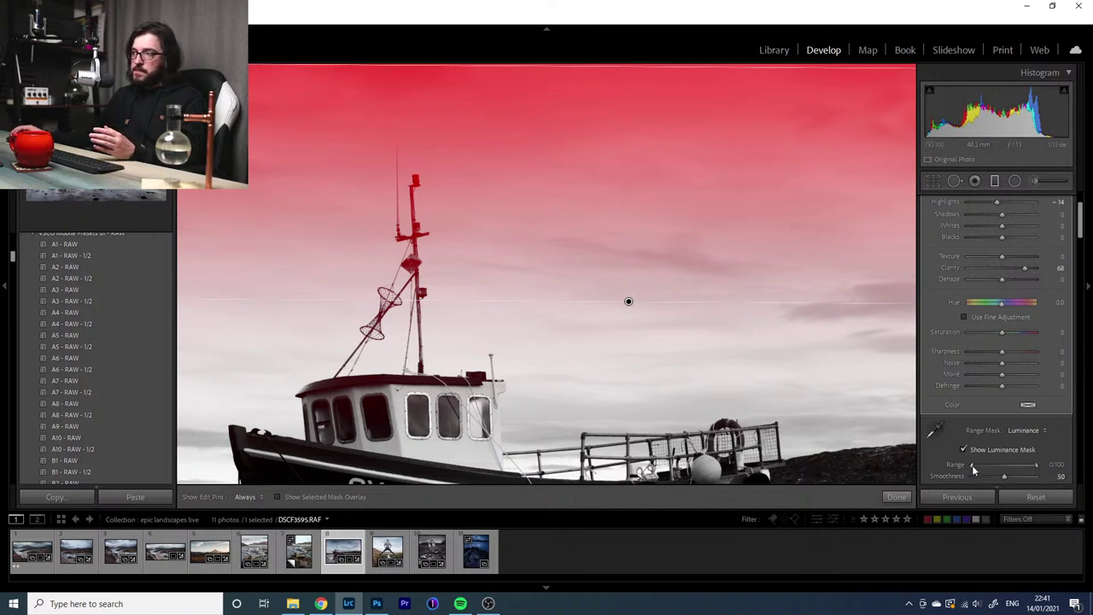
left_click_drag(972, 467, 991, 468)
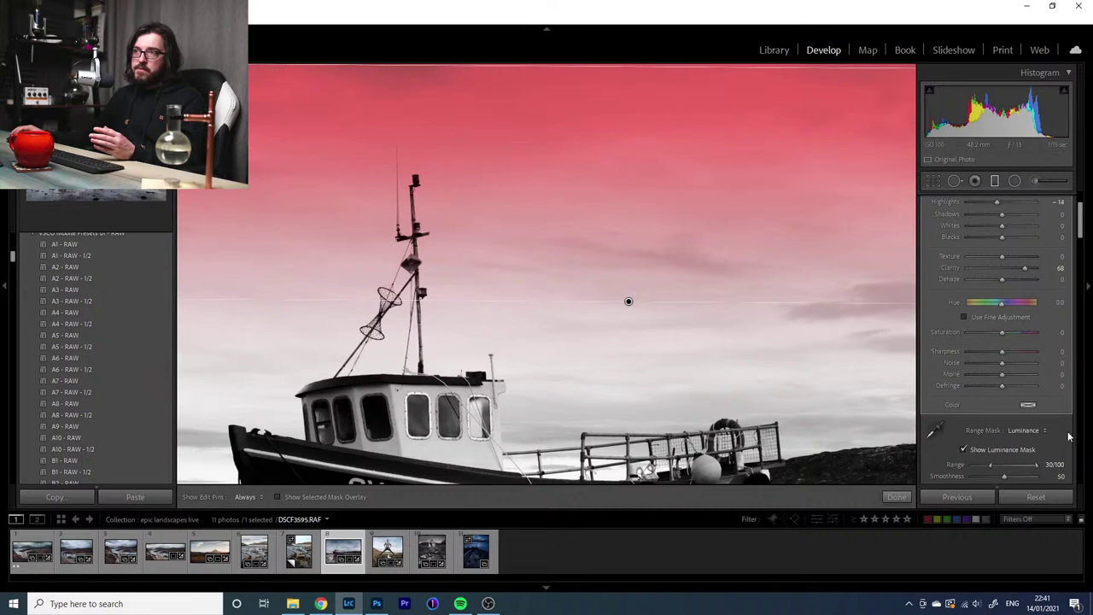
left_click(1014, 452)
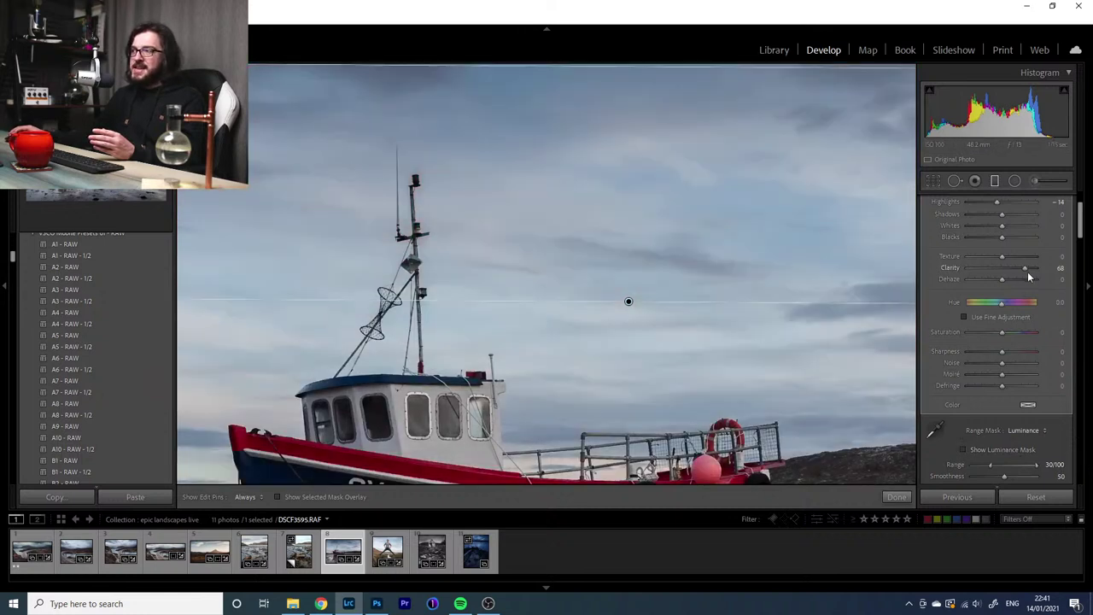
mouse_move(1024, 268)
left_mouse_down()
mouse_move(1011, 268)
mouse_move(1025, 282)
left_mouse_up()
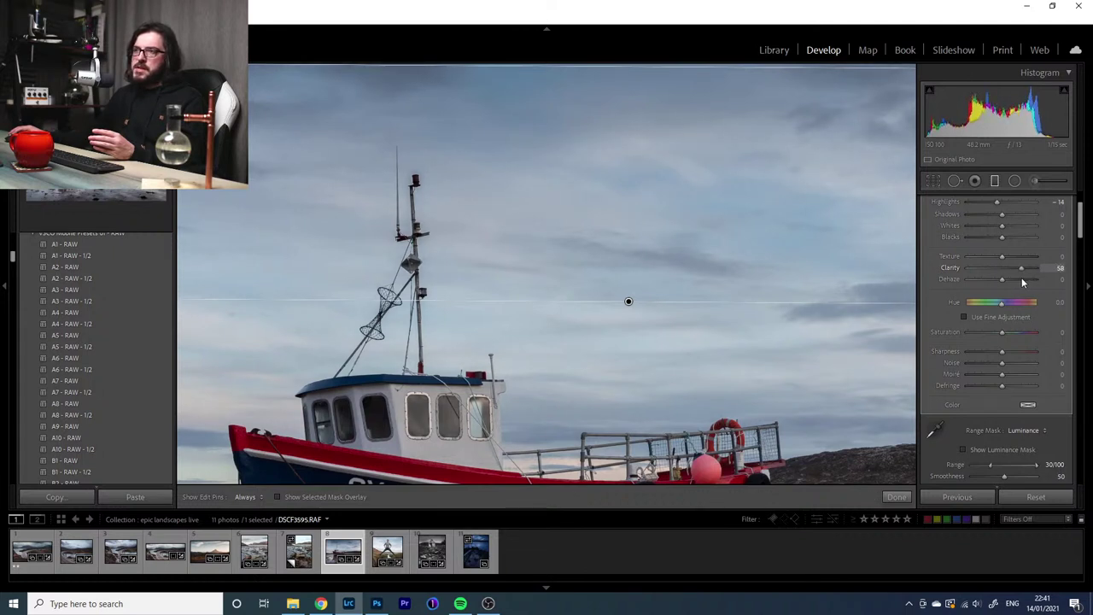
left_click(995, 181)
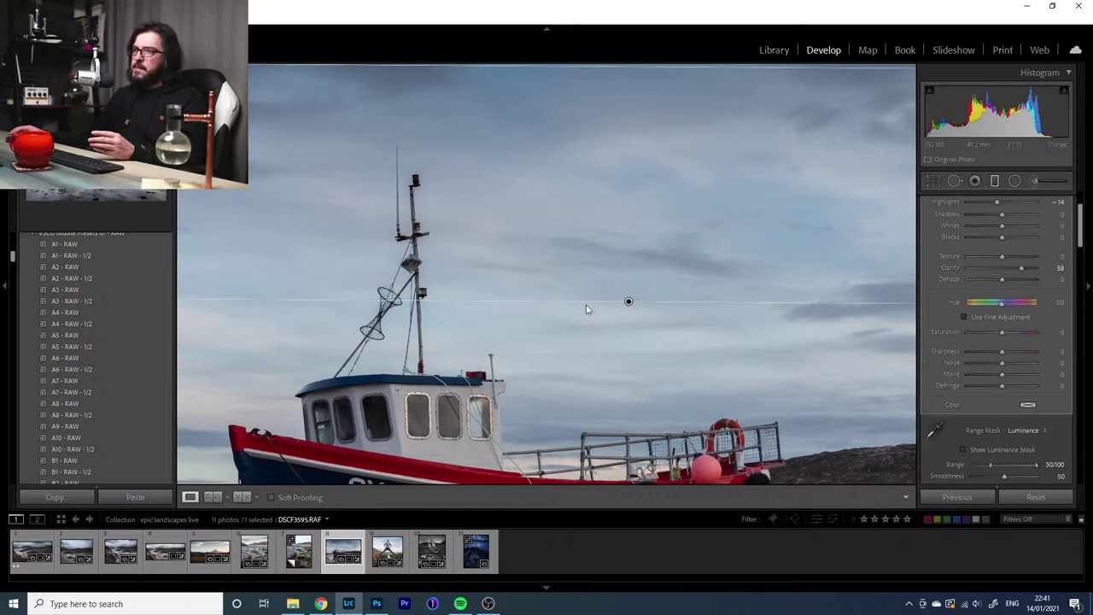
left_click(470, 269)
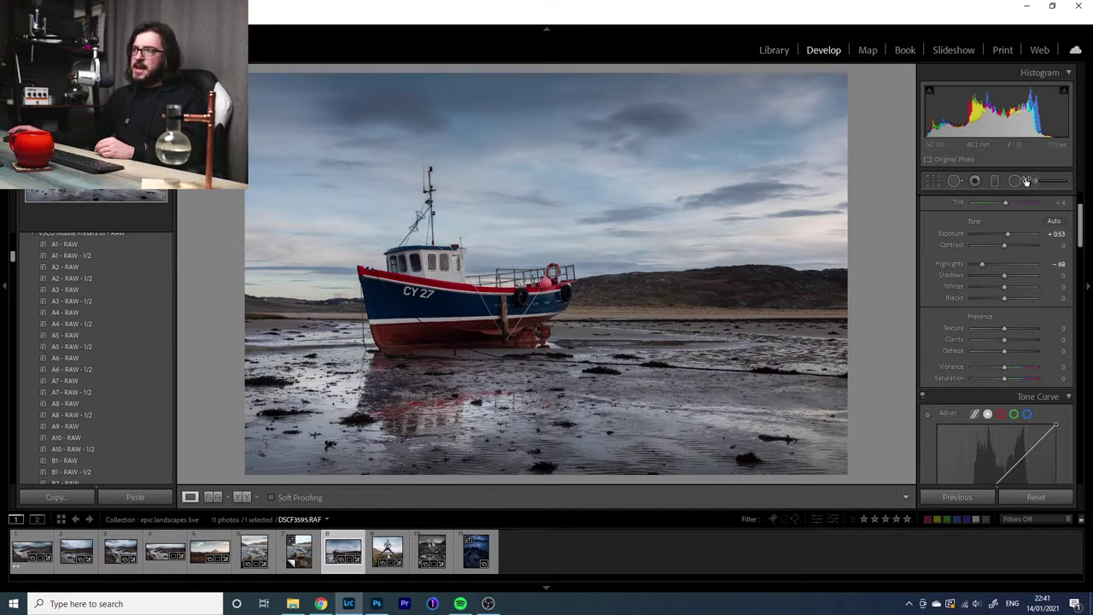
Select the sky graduated filter's pin and nudge its position and edges slightly
left_click(995, 181)
left_click(514, 215)
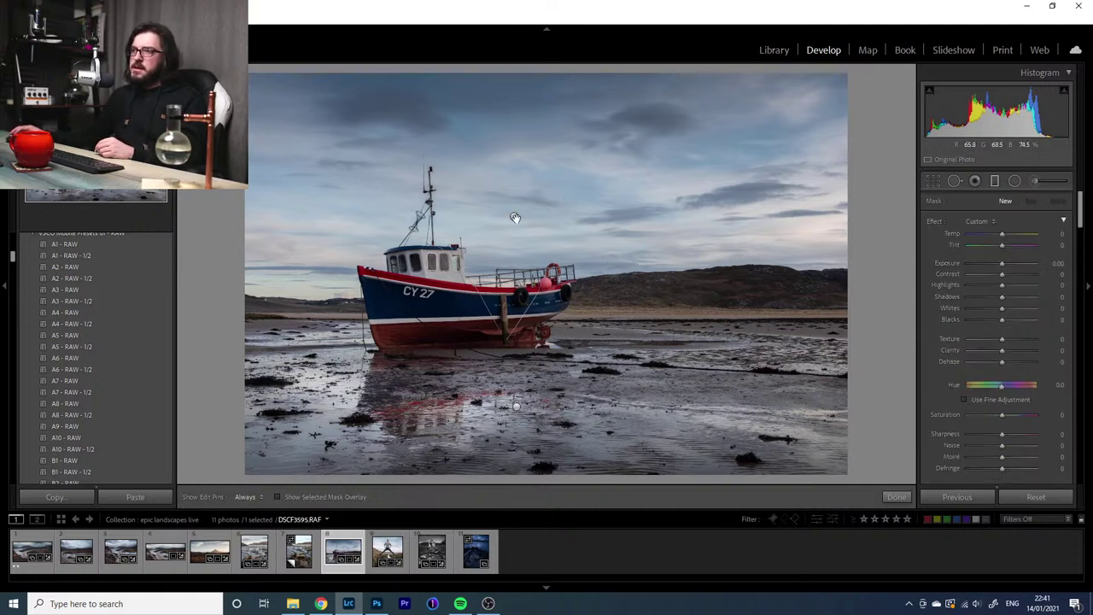
left_click_drag(514, 218, 518, 172)
left_click_drag(521, 267, 521, 270)
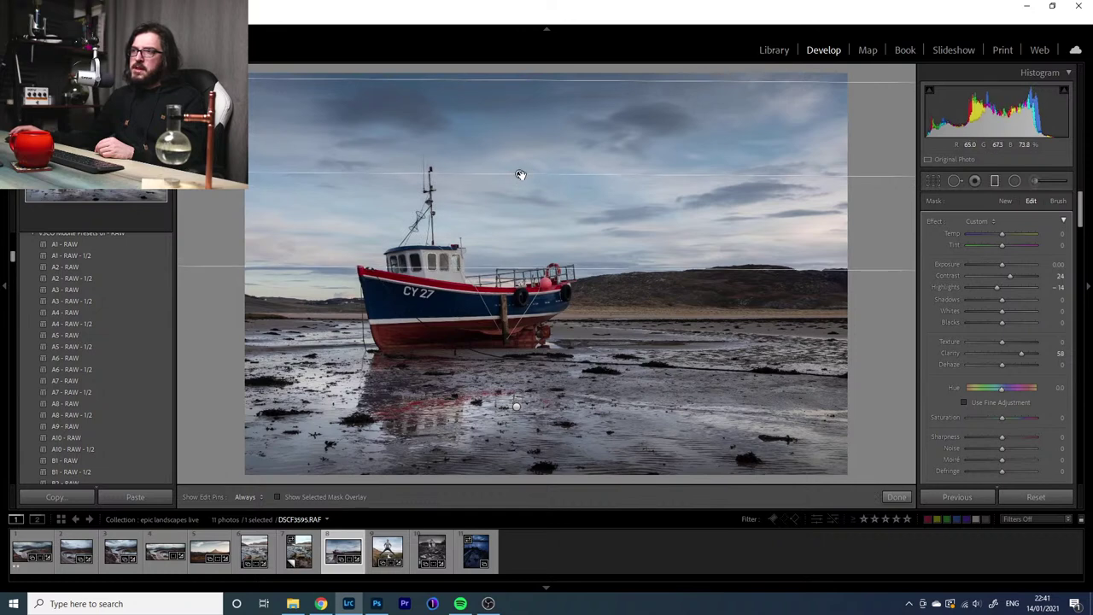
mouse_move(521, 175)
left_mouse_down()
mouse_move(530, 146)
mouse_move(522, 170)
left_mouse_up()
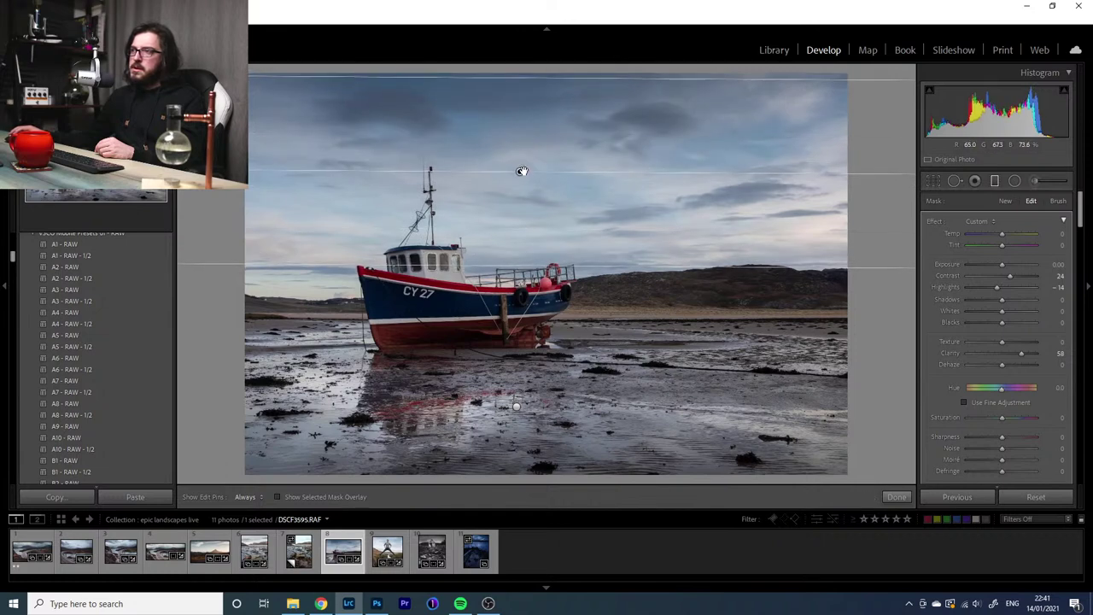
left_click(995, 182)
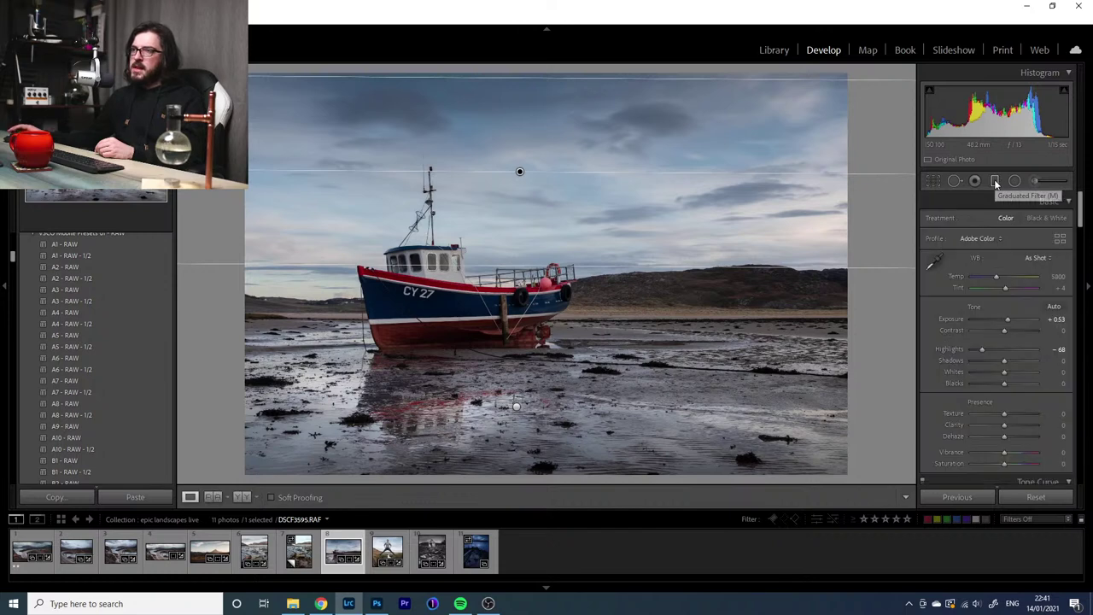
Zoom in on the mast and select the sky filter's pin for editing again
left_click(434, 170)
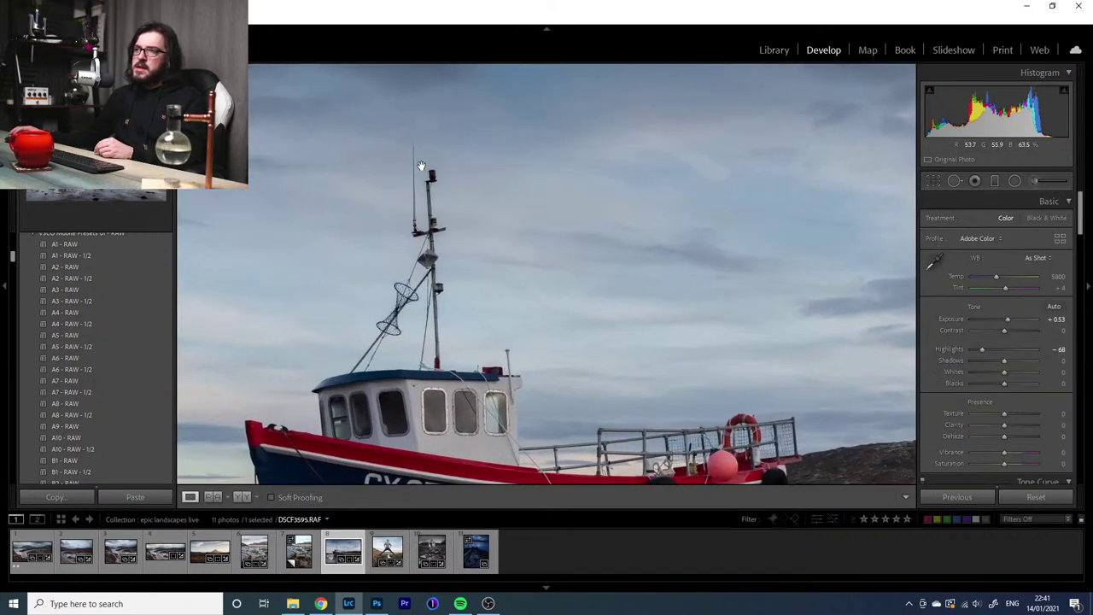
left_click(995, 181)
left_click_drag(660, 182, 696, 162)
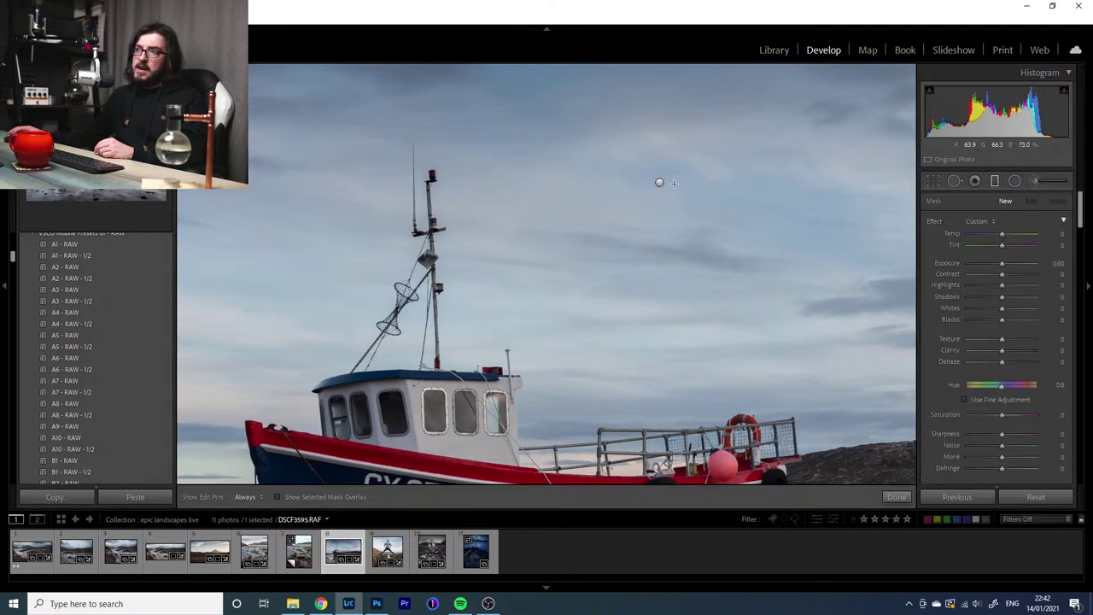
left_click(659, 182)
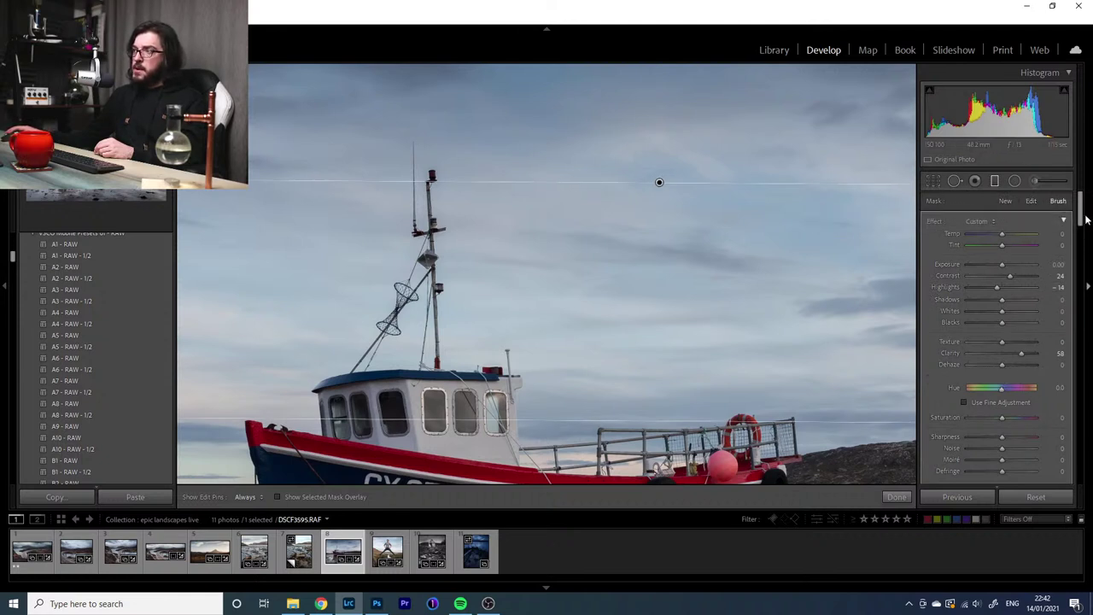
Set the filter's brush size to 26 and feather to 100
left_click_drag(1081, 218, 1081, 239)
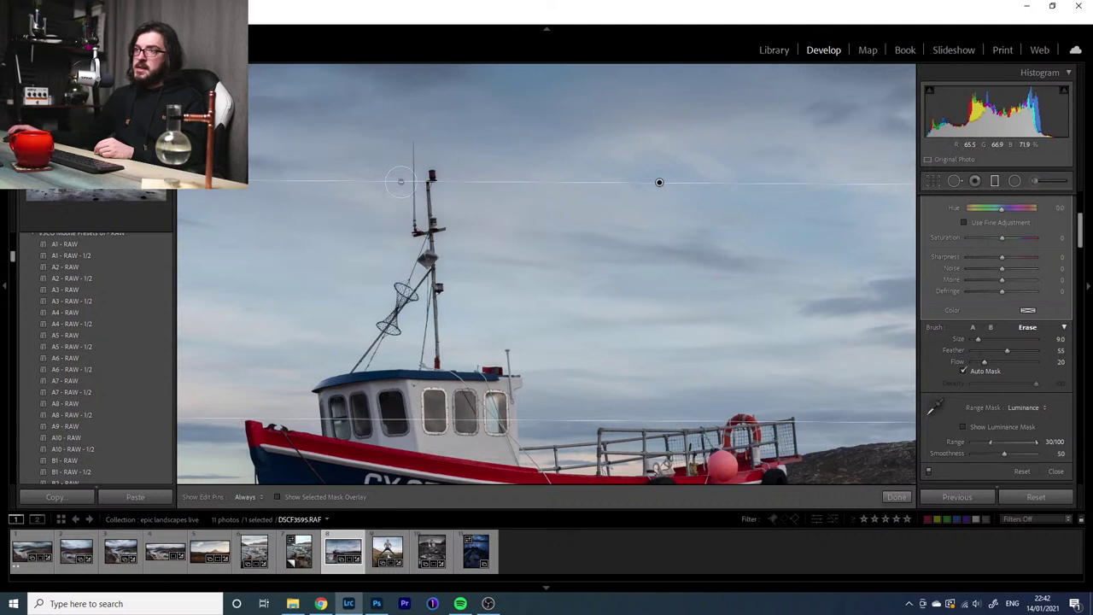
key("bracketright")
key("bracketright")
key("bracketright")
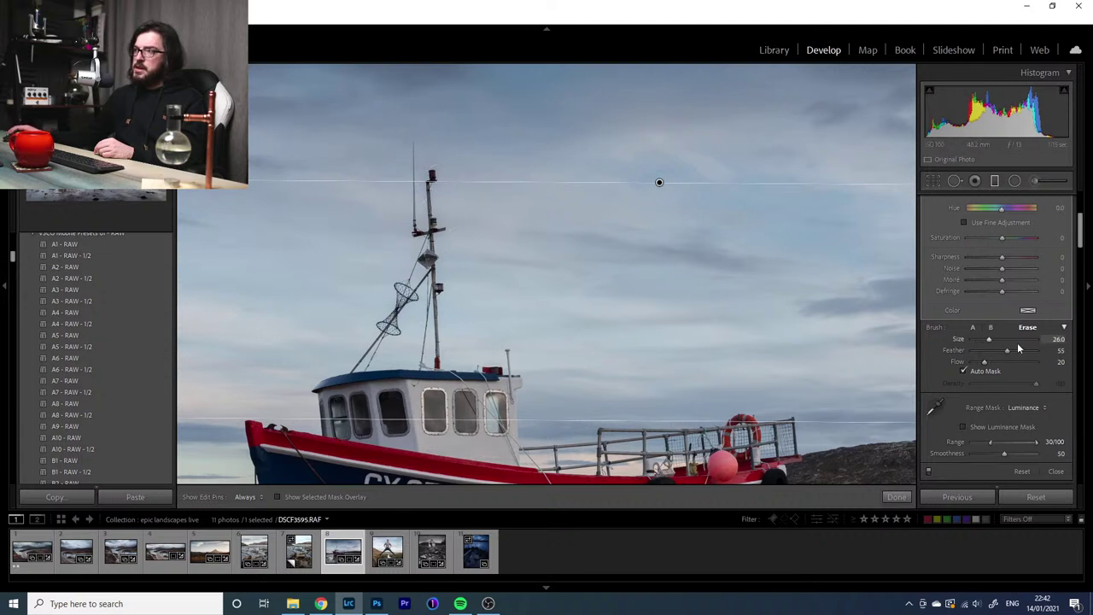
left_click_drag(1018, 348, 1037, 350)
Check the sky mask overlay, close the graduated filter, and return to the full-photo view
key("h")
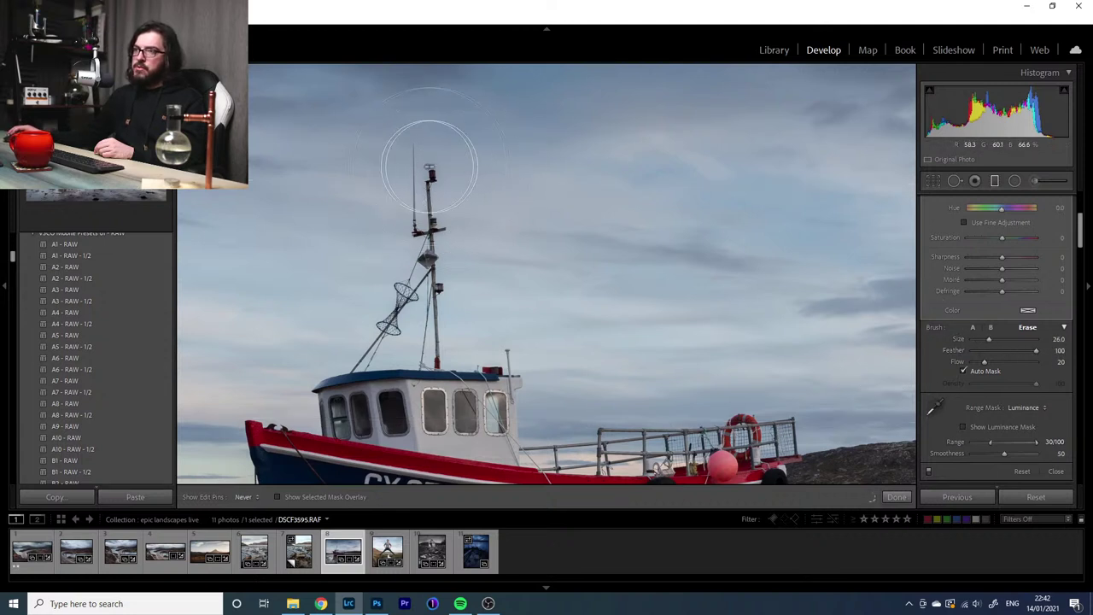
key("h")
left_click(331, 499)
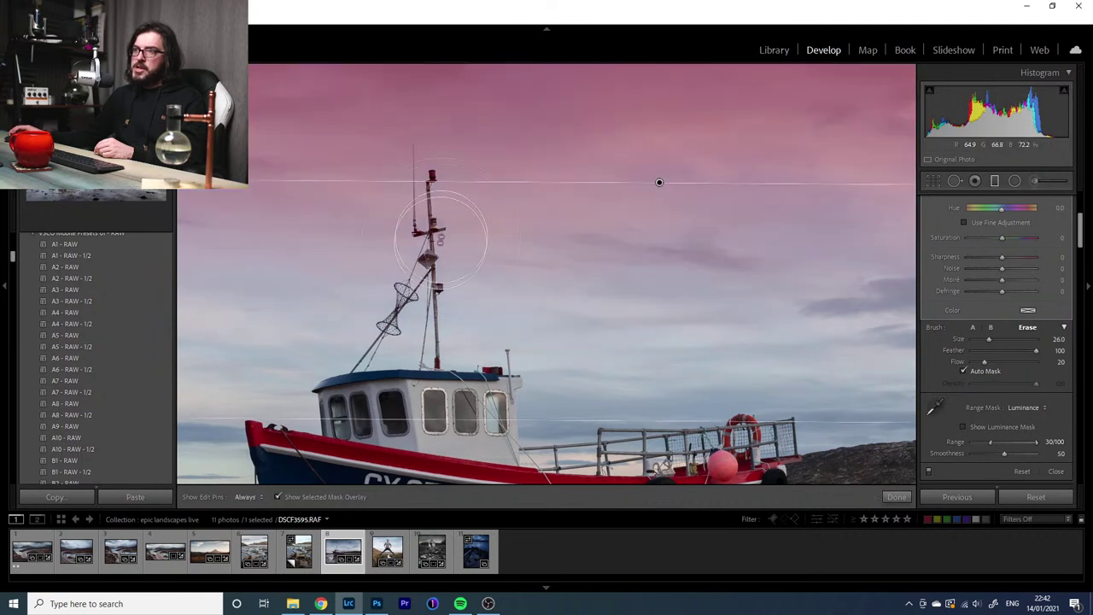
key("h")
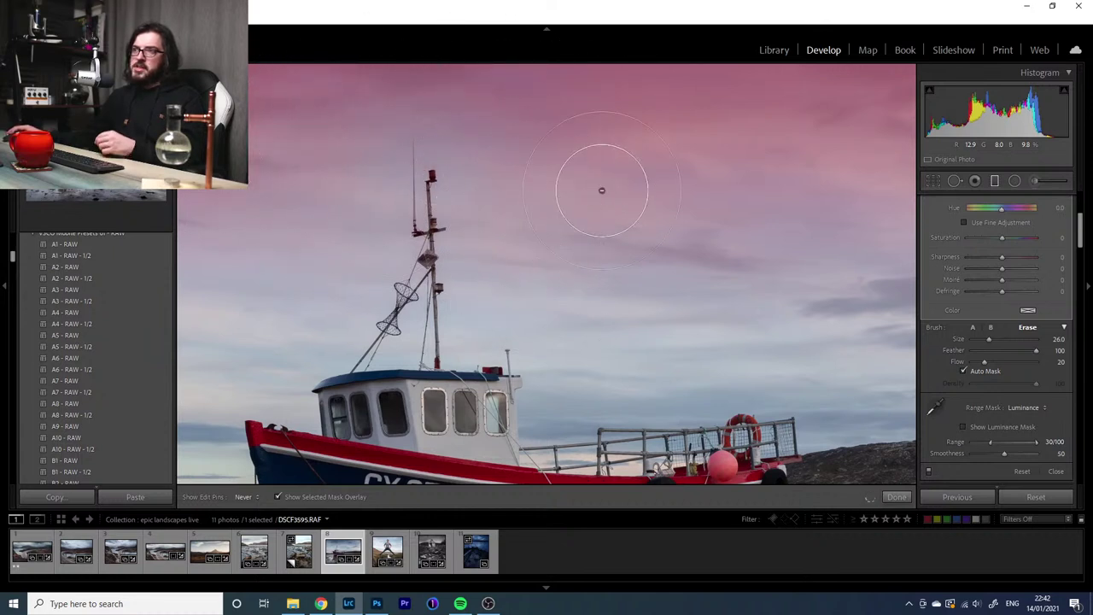
key("h")
left_click(342, 502)
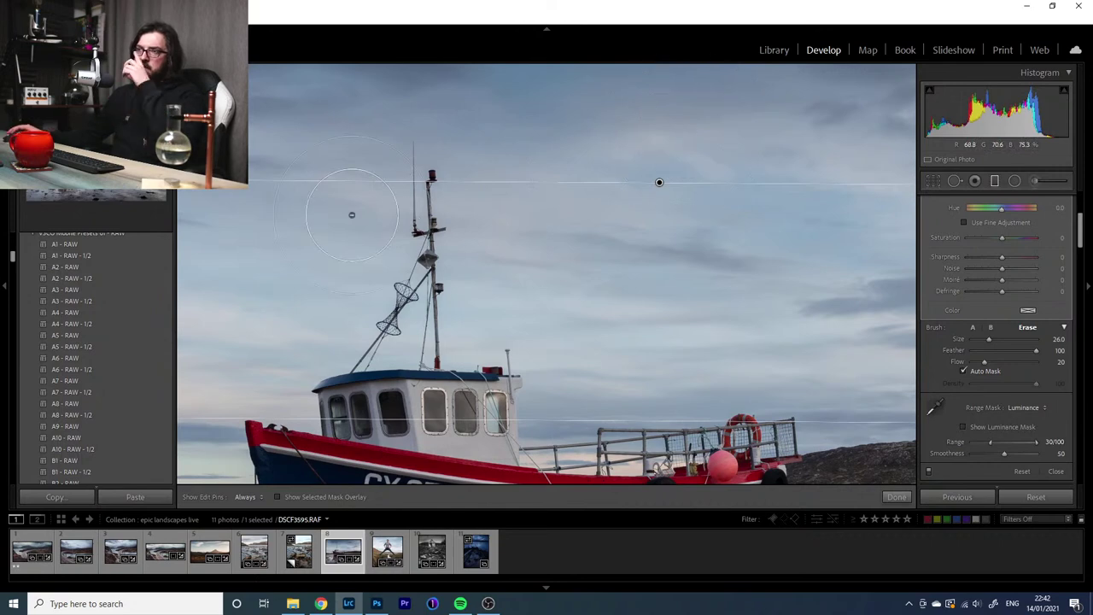
left_click(996, 181)
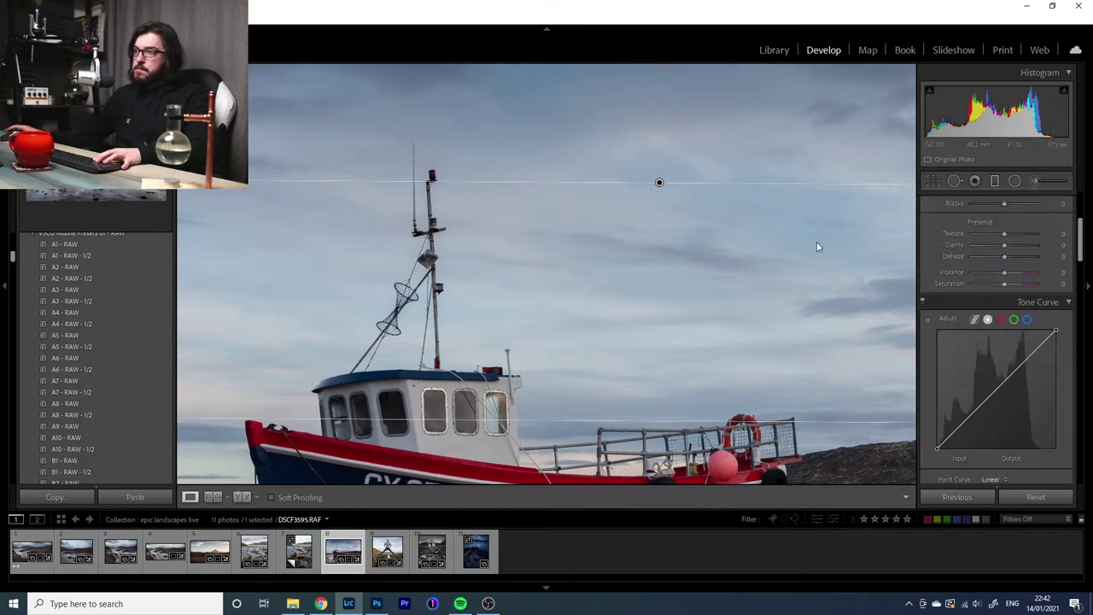
left_click(515, 293)
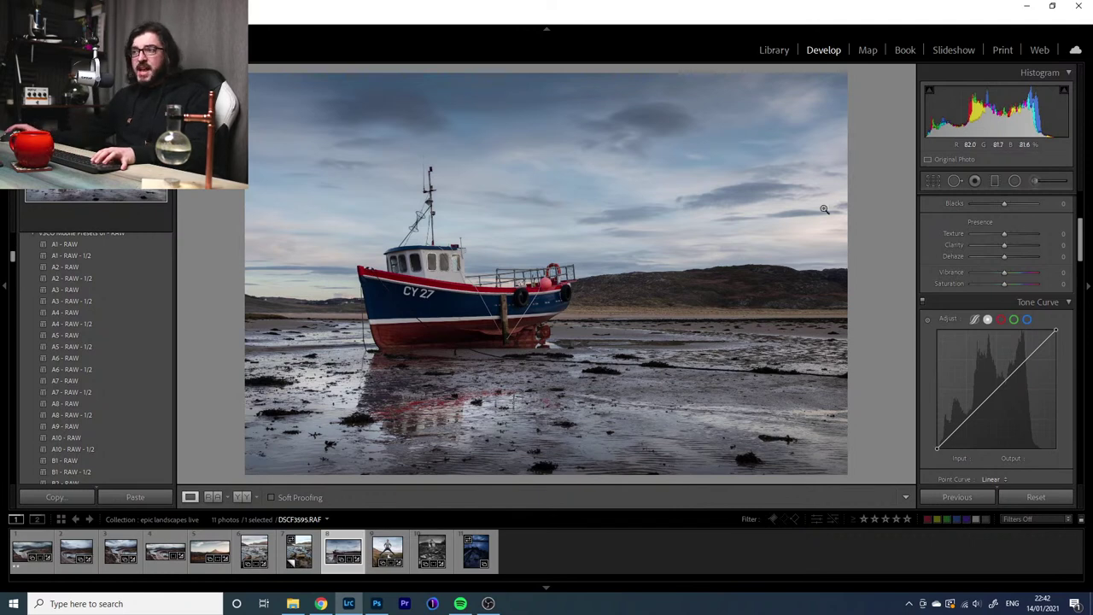
In the Basic panel, set Temp to 6035 and Tint to +24
scroll(1001, 398, "up", 4)
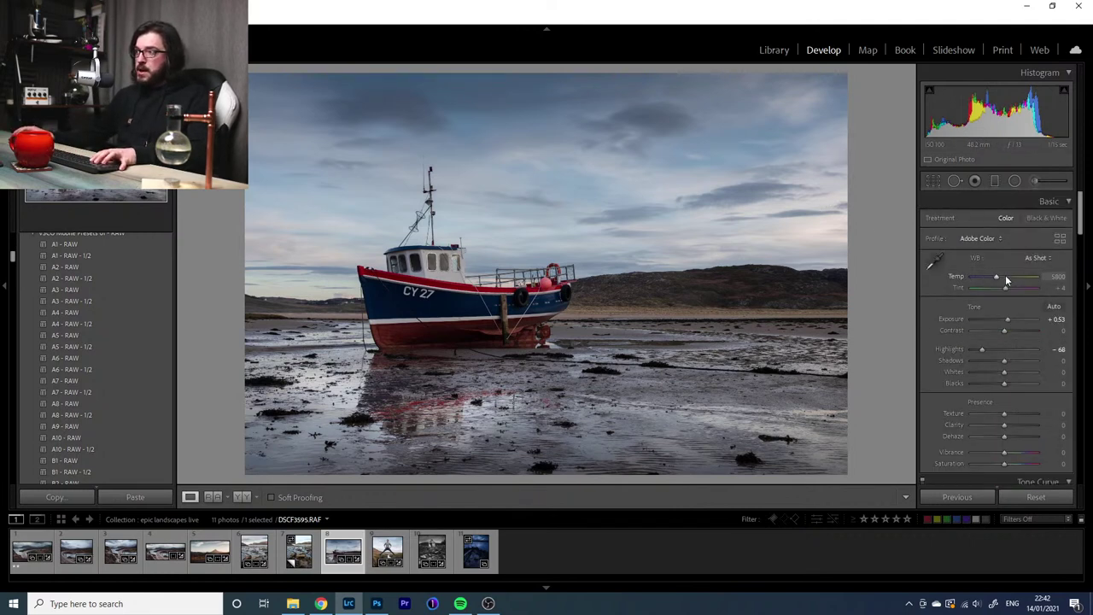
left_click_drag(999, 280, 994, 281)
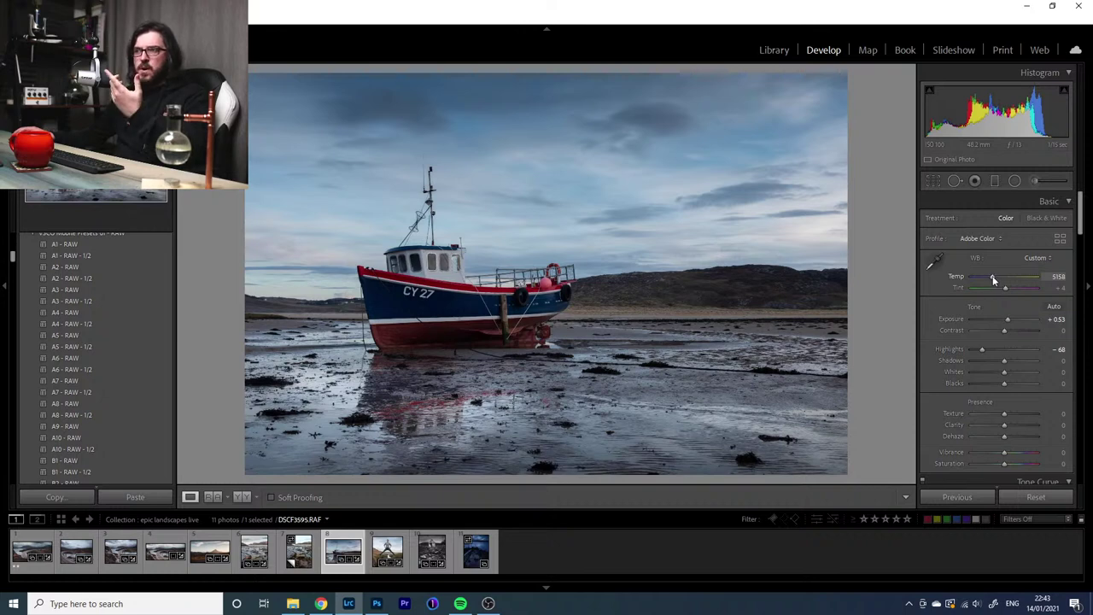
left_click_drag(1005, 288, 1011, 287)
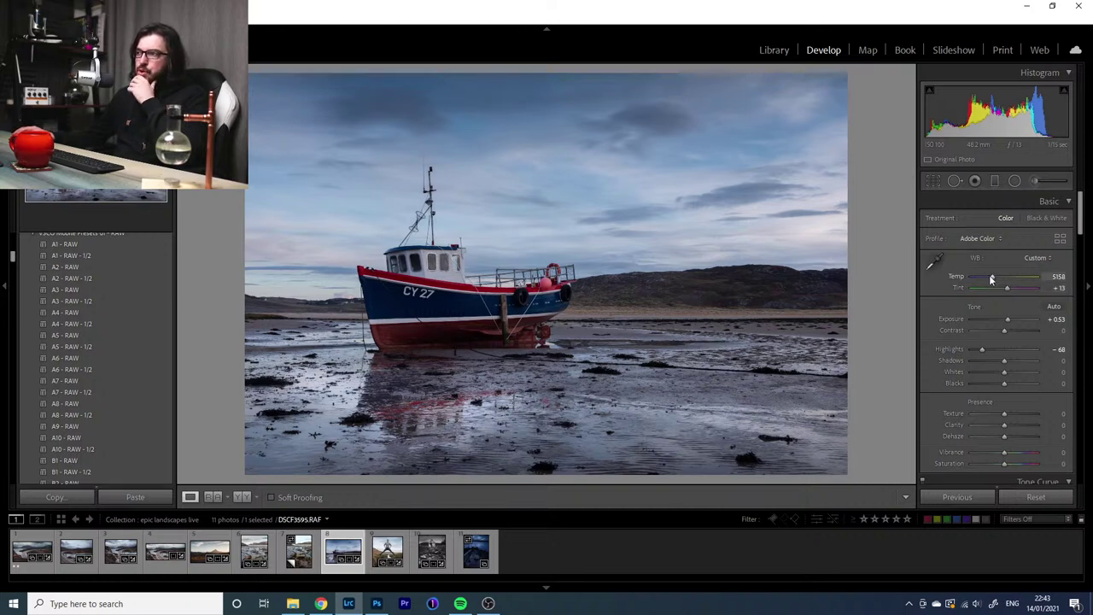
left_click_drag(993, 281, 1011, 291)
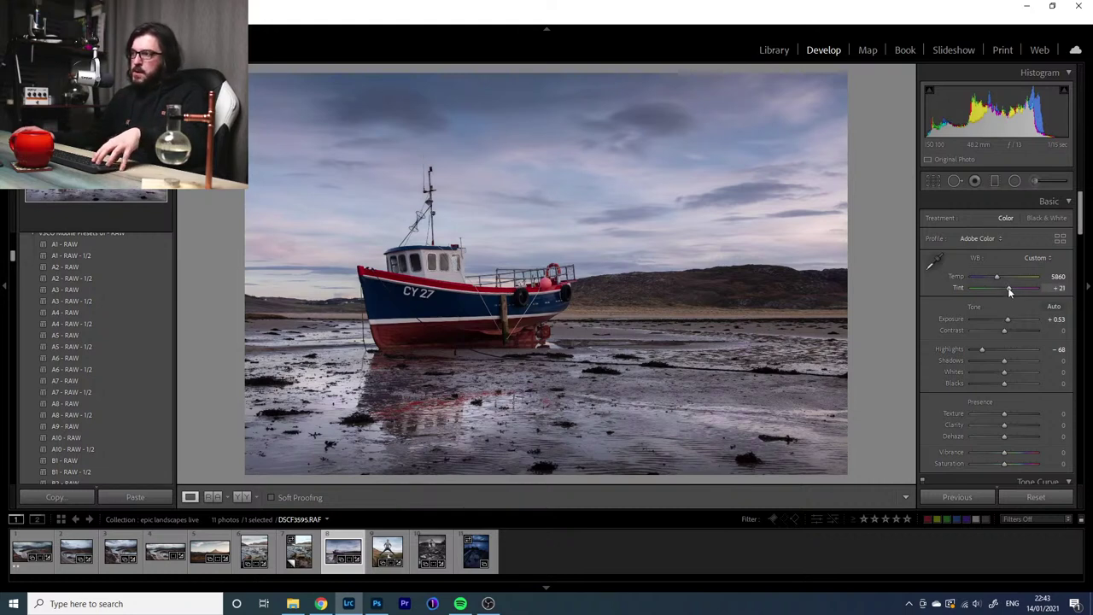
mouse_move(1007, 288)
left_mouse_down()
mouse_move(991, 275)
mouse_move(1008, 288)
left_mouse_up()
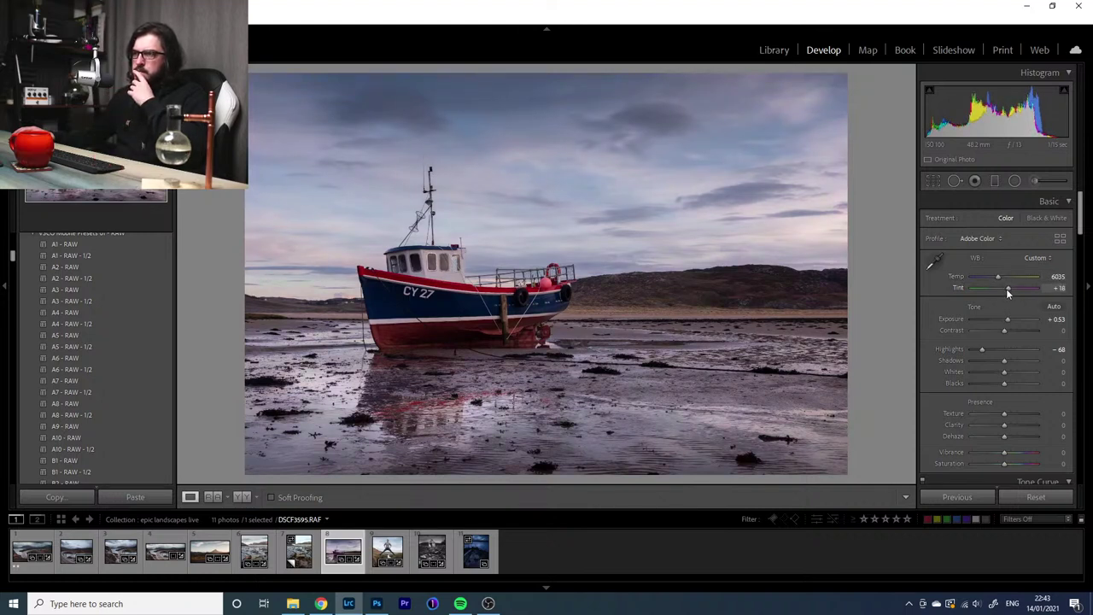
left_click_drag(1008, 289, 1009, 289)
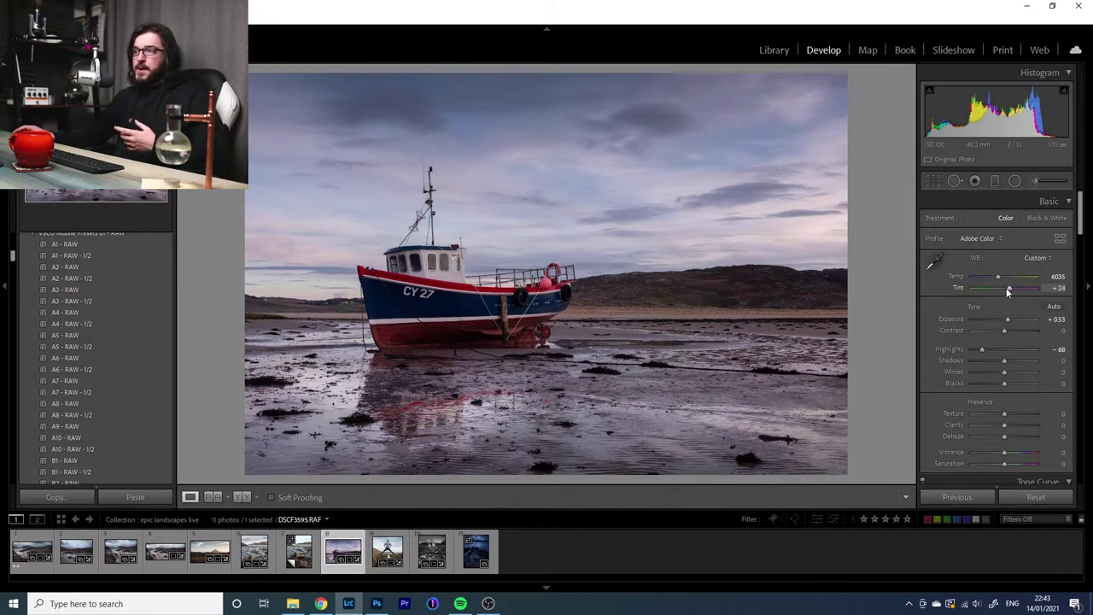
Raise Whites to +11, try Shadows +18 then reset to 0, and add Dehaze +4
scroll(1040, 398, "down", 2)
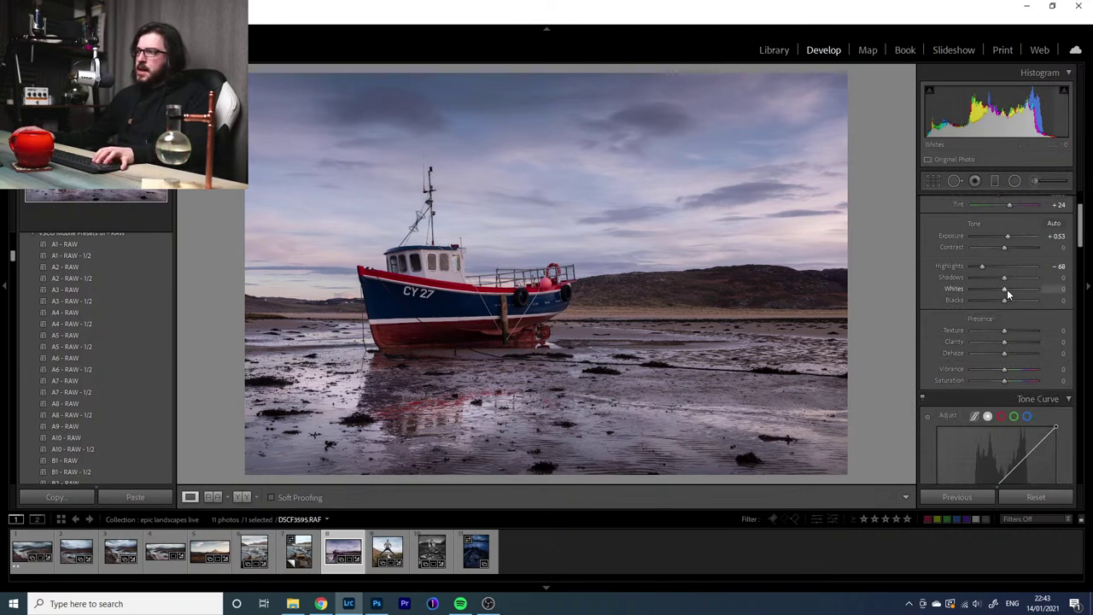
left_click_drag(1007, 289, 1010, 290)
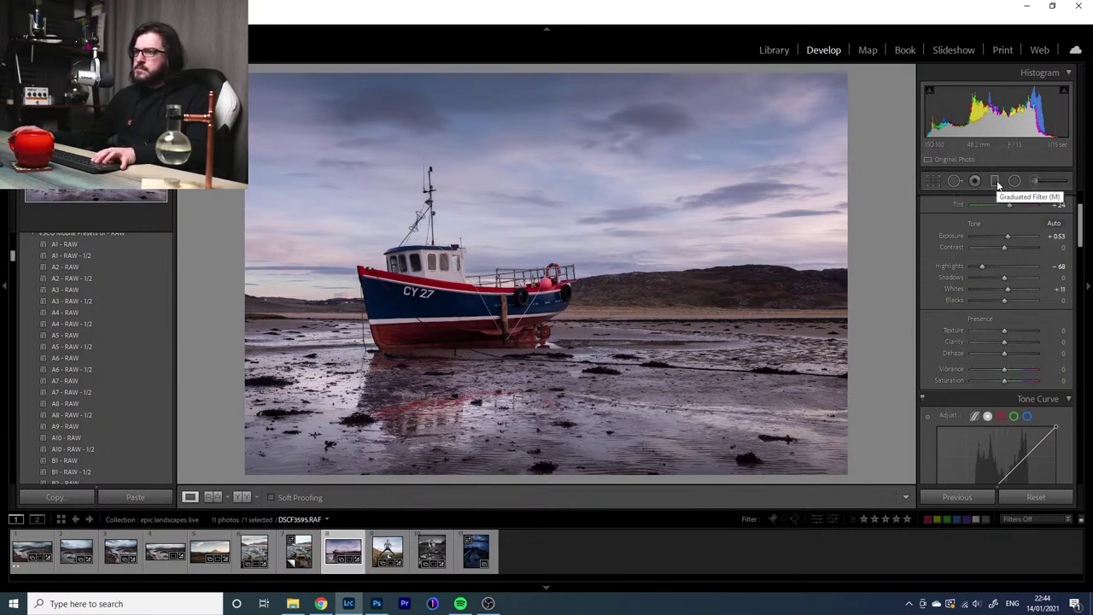
left_click_drag(1004, 279, 1010, 282)
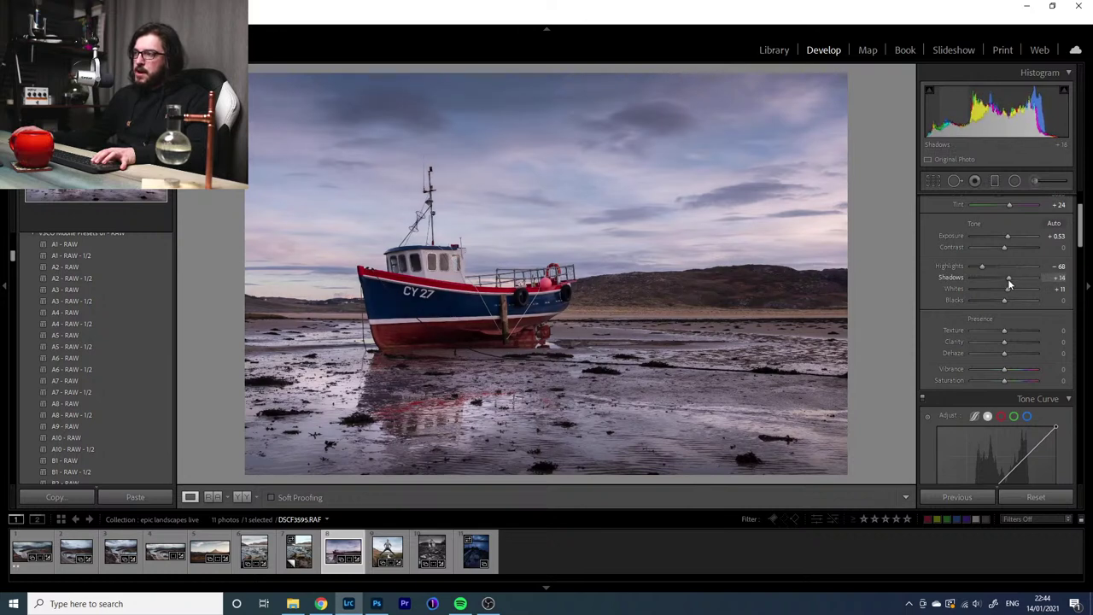
double_click(1008, 279)
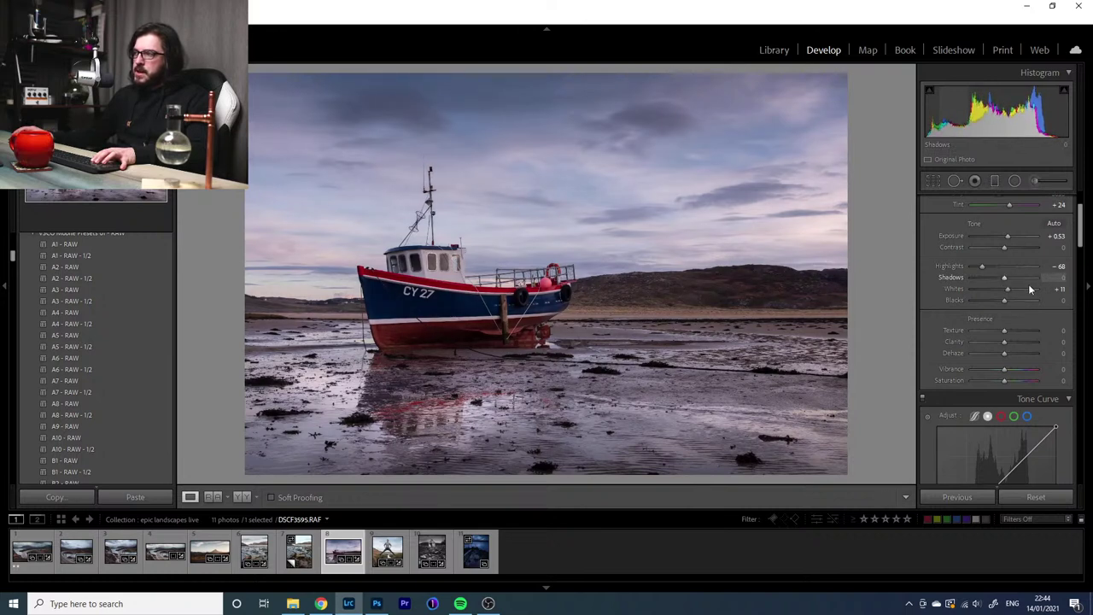
scroll(1071, 254, "down", 2)
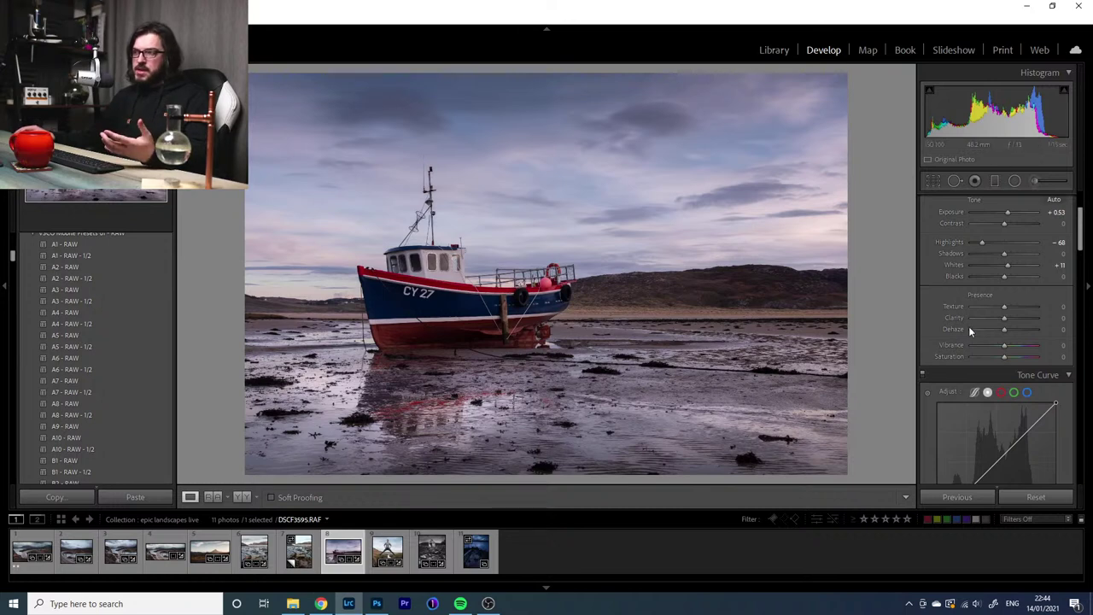
left_click_drag(1004, 330, 1006, 335)
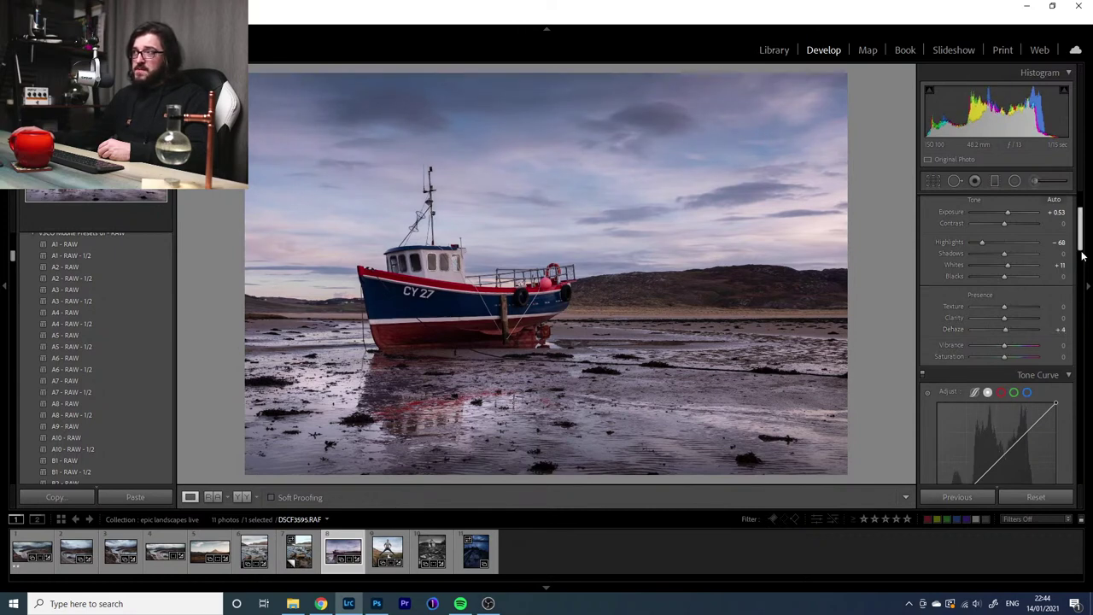
scroll(1080, 253, "down", 2)
scroll(1080, 254, "down", 1)
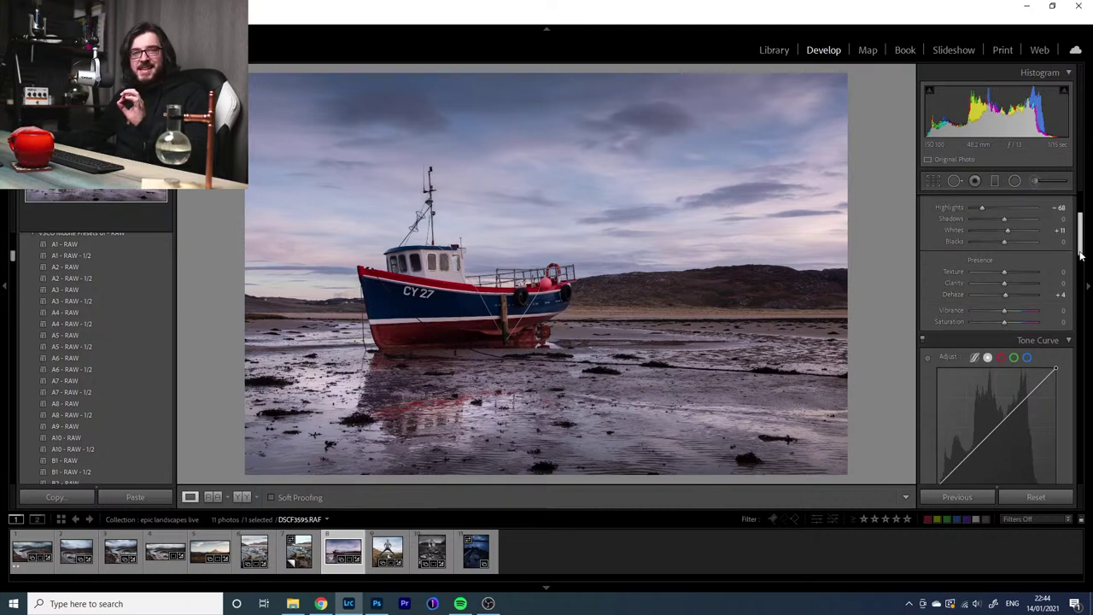
key("backslash")
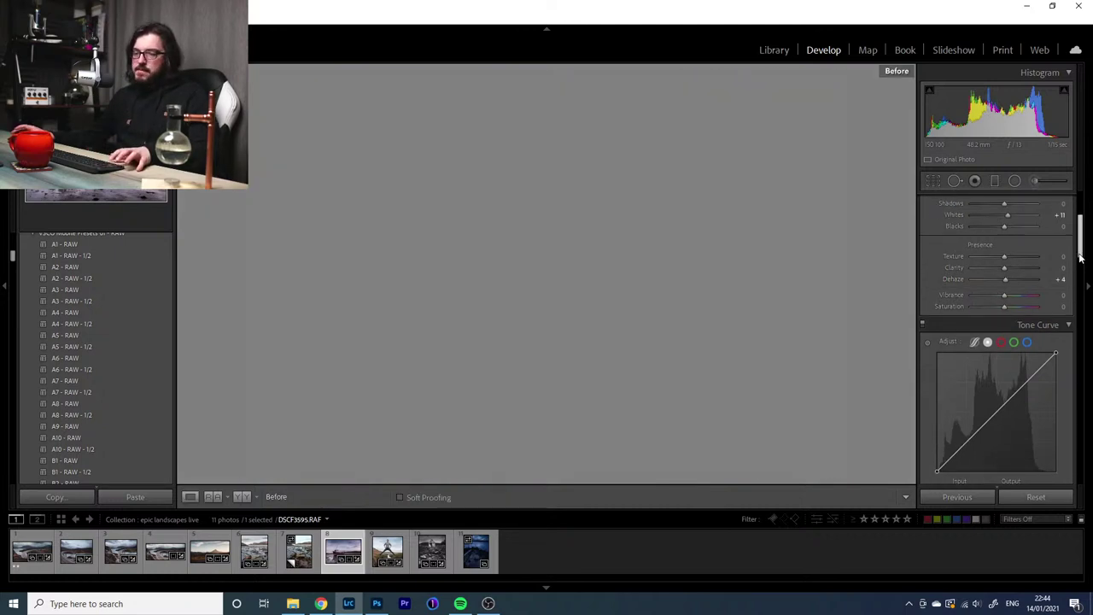
key("backslash")
key("backslash")
key("backslash")
key("backslash")
key("backslash")
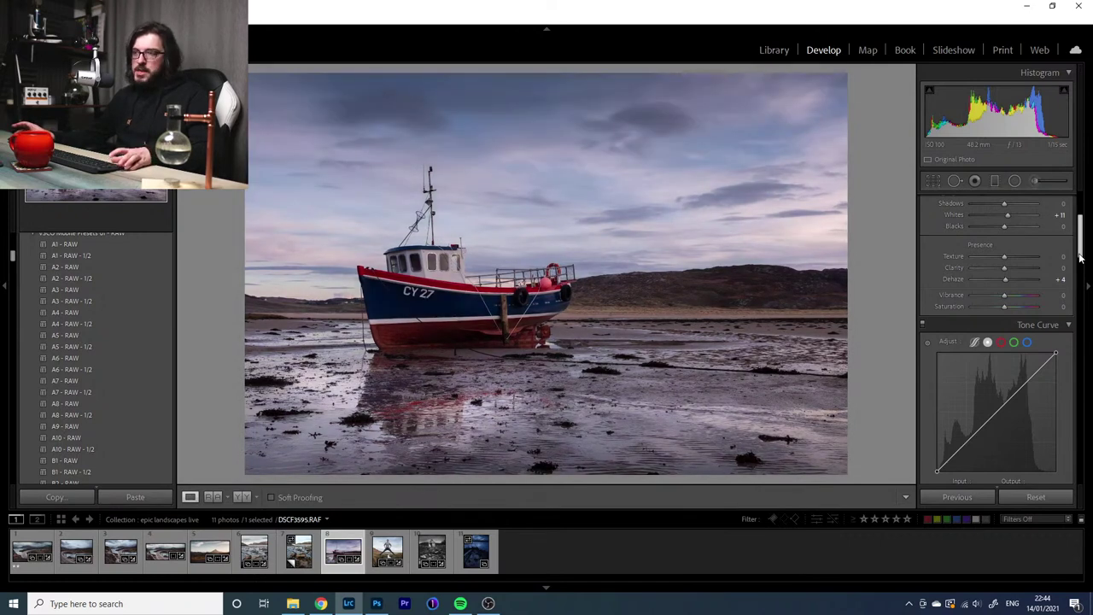
key("backslash")
key("backslash")
key("backslash")
key("backslash")
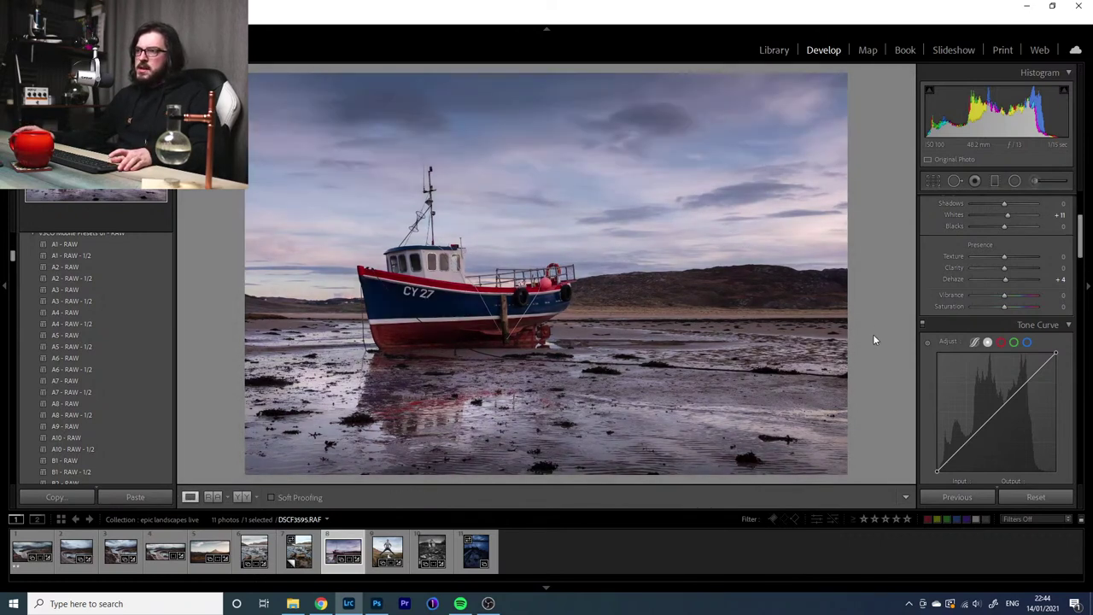
key("backslash")
key("backslash")
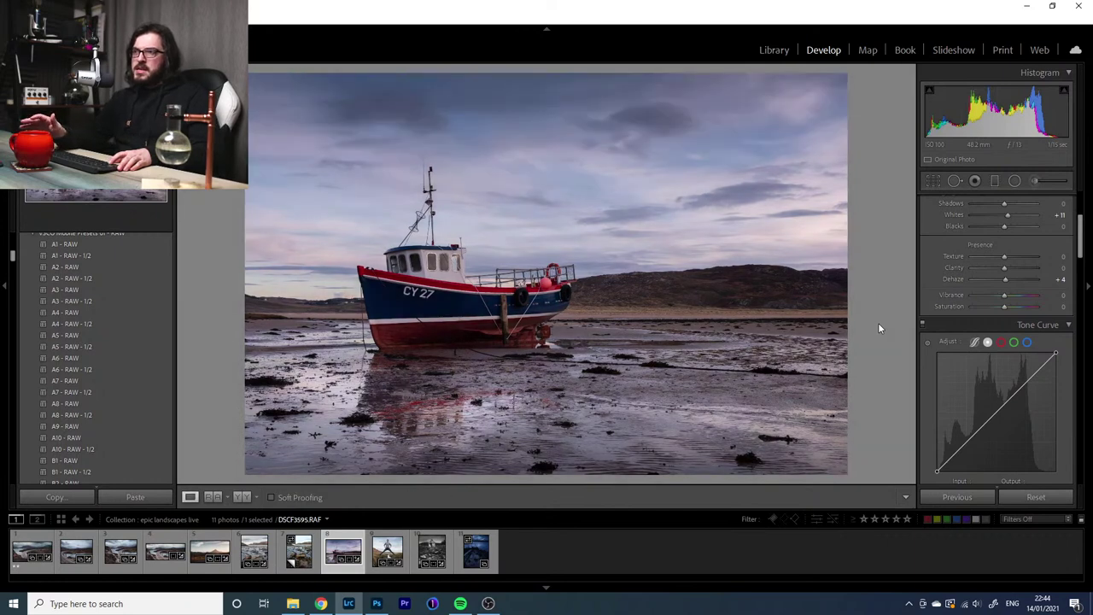
key("backslash")
key("backslash")
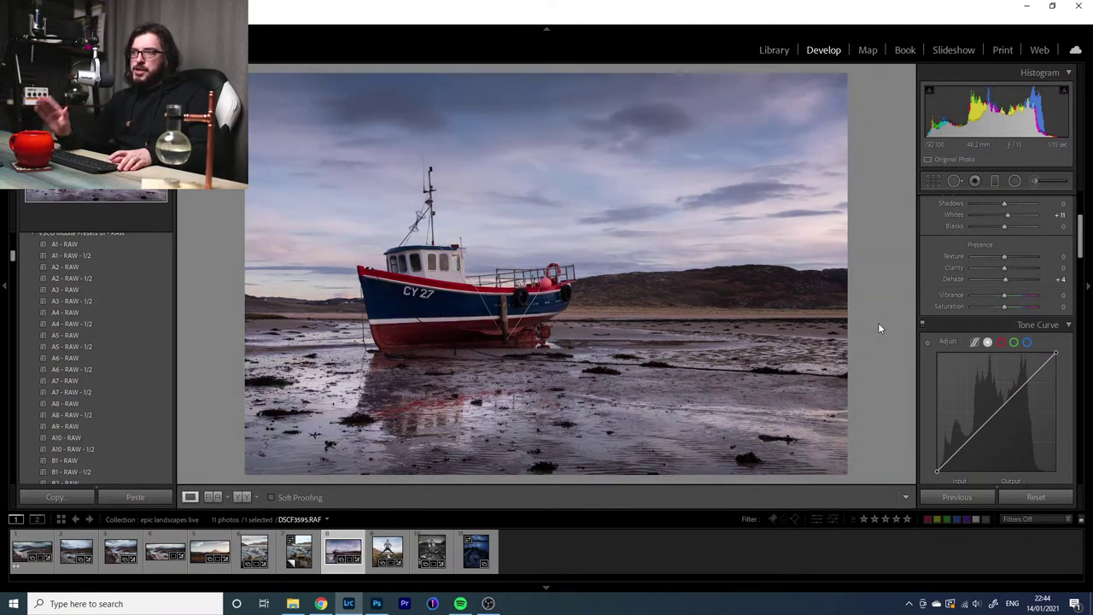
key("backslash")
key("backslash")
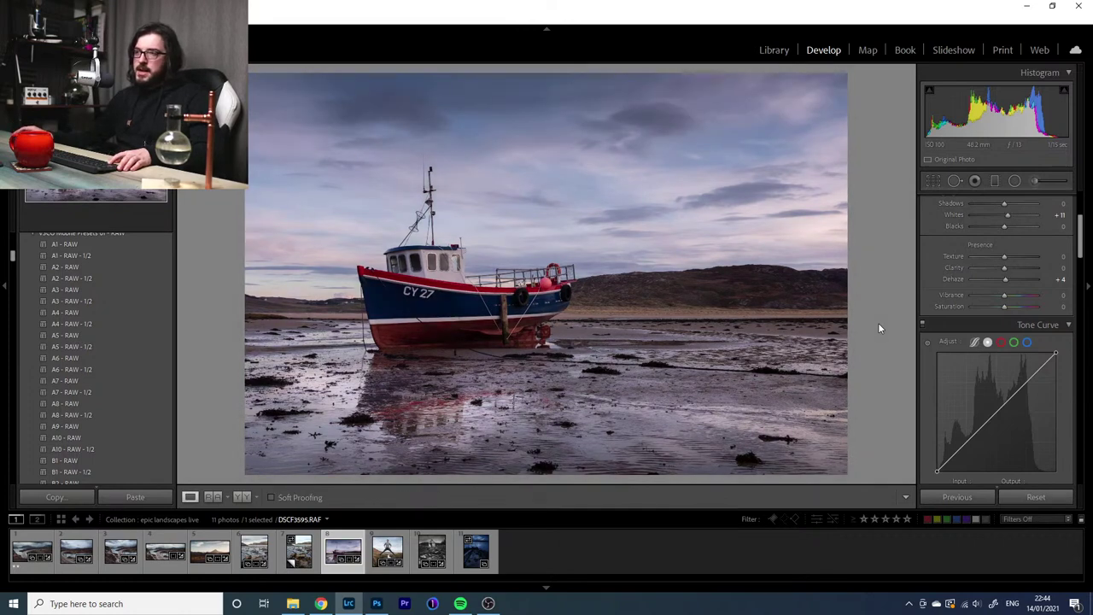
key("backslash")
key("backslash")
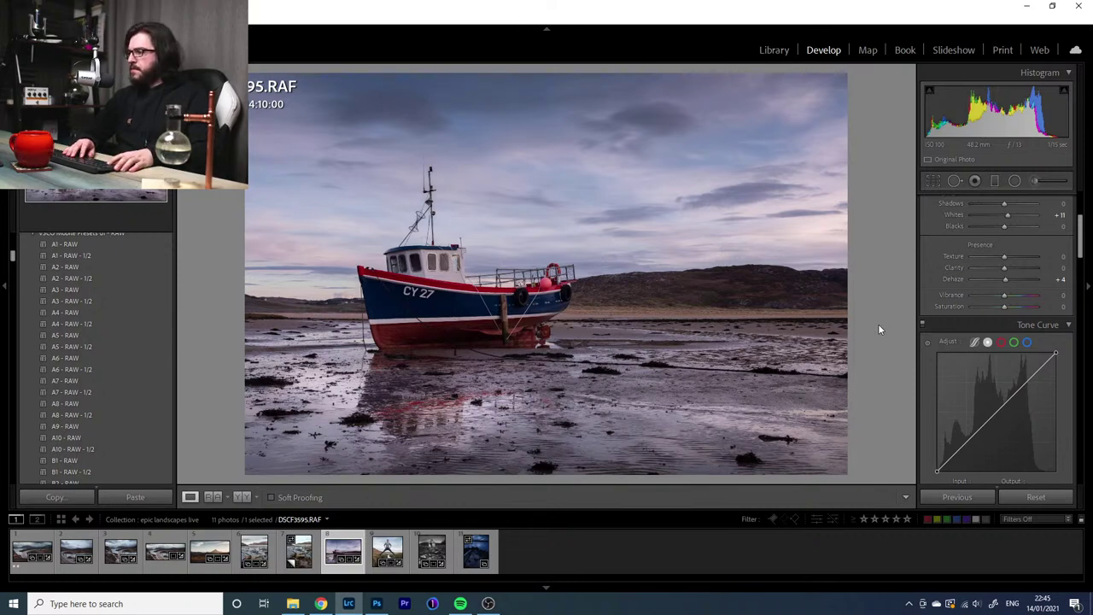
key("i")
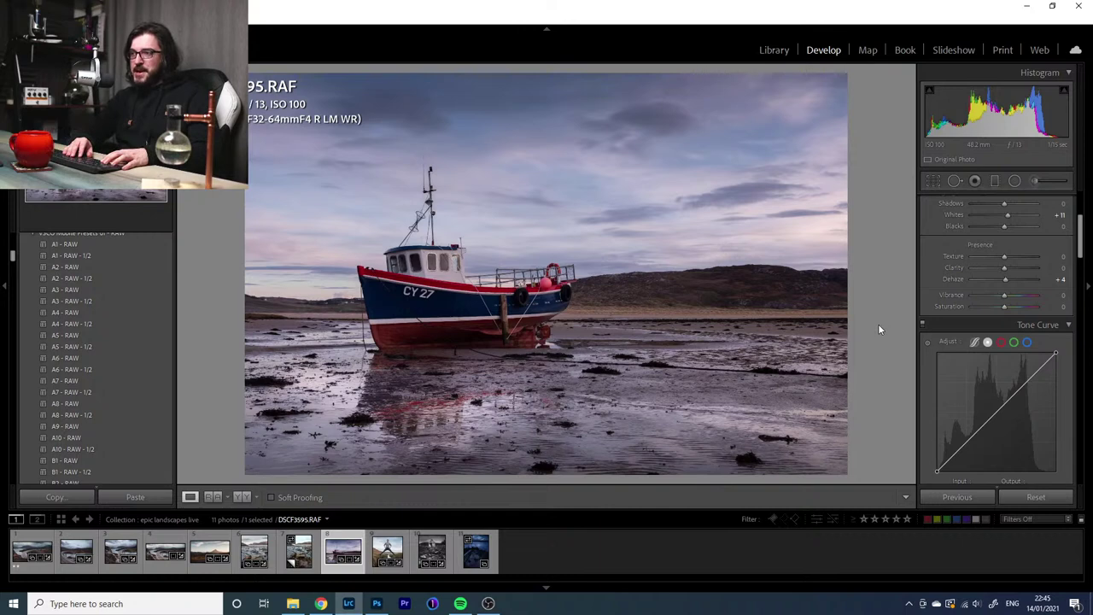
key("i")
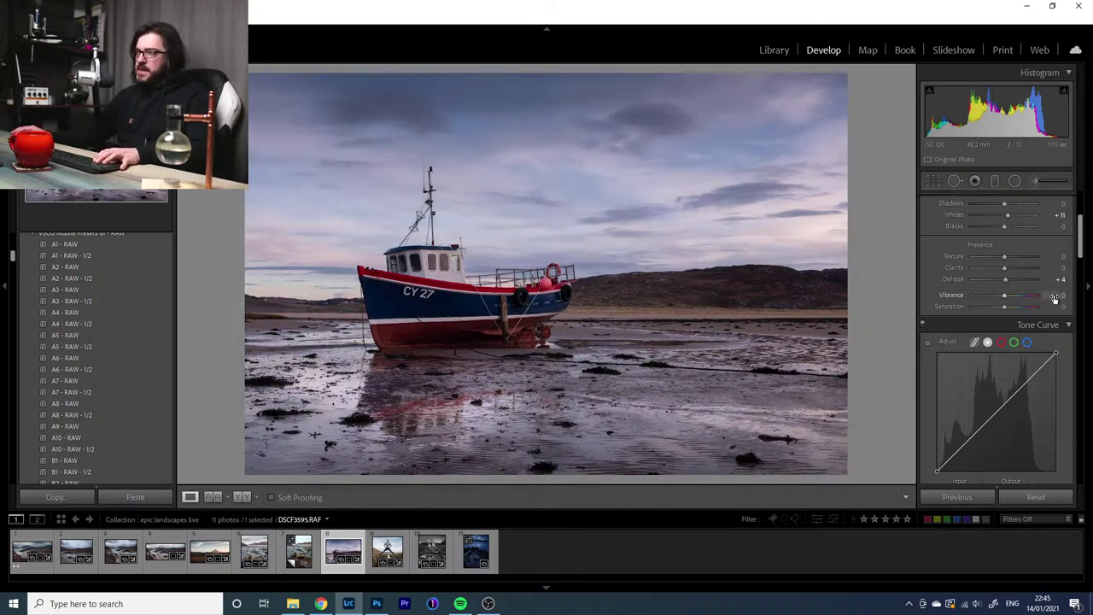
Set the HSL Hue of Orange to -15 and Yellow to -2
left_click_drag(1081, 253, 1081, 267)
scroll(949, 288, "down", 5)
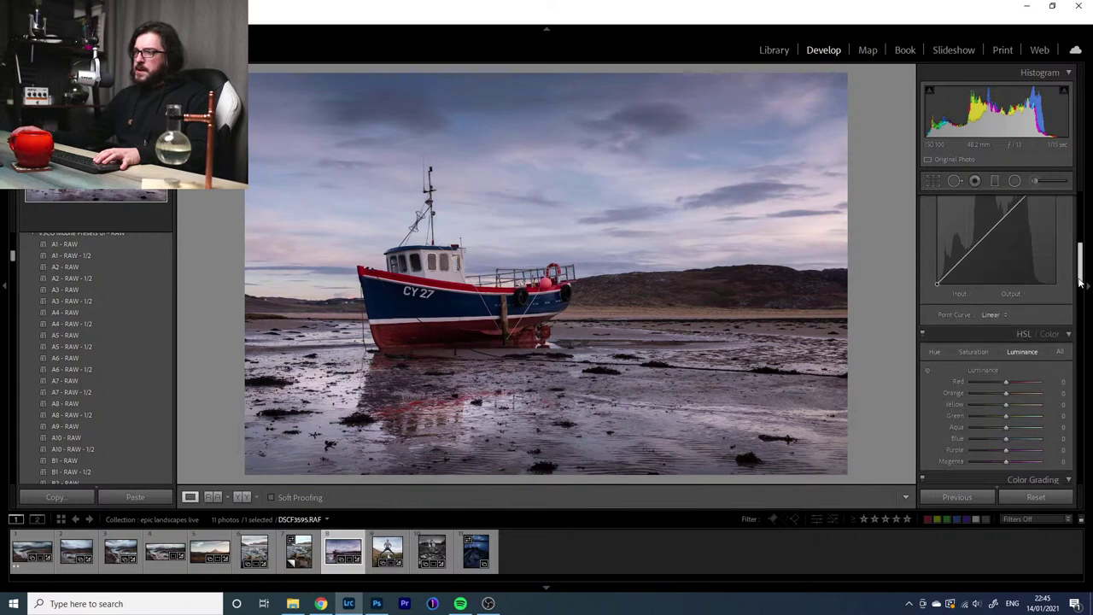
left_click(936, 274)
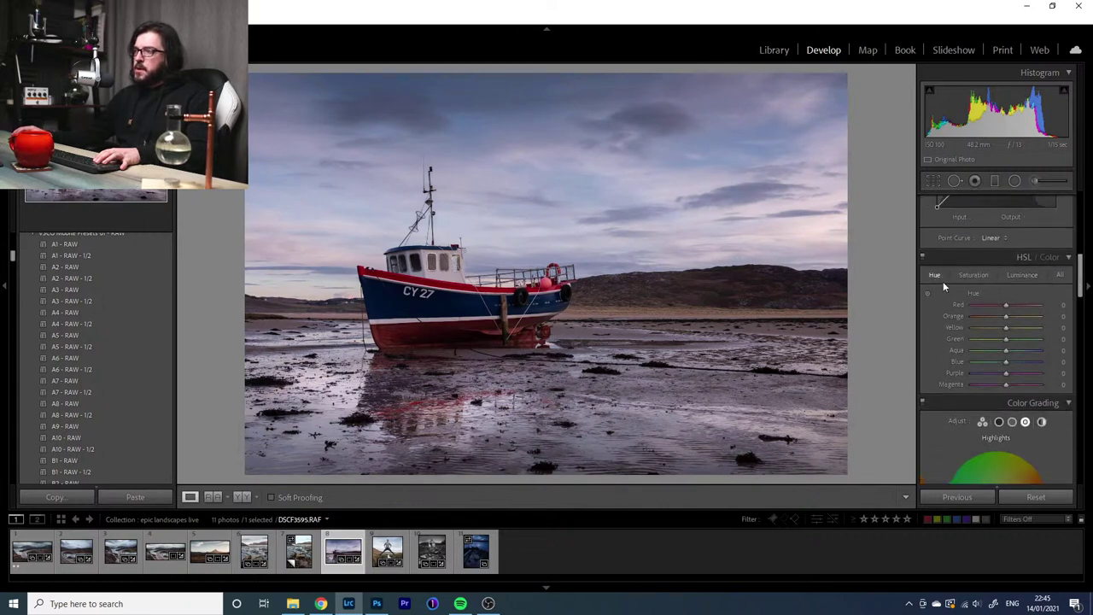
left_click_drag(1007, 331, 1056, 343)
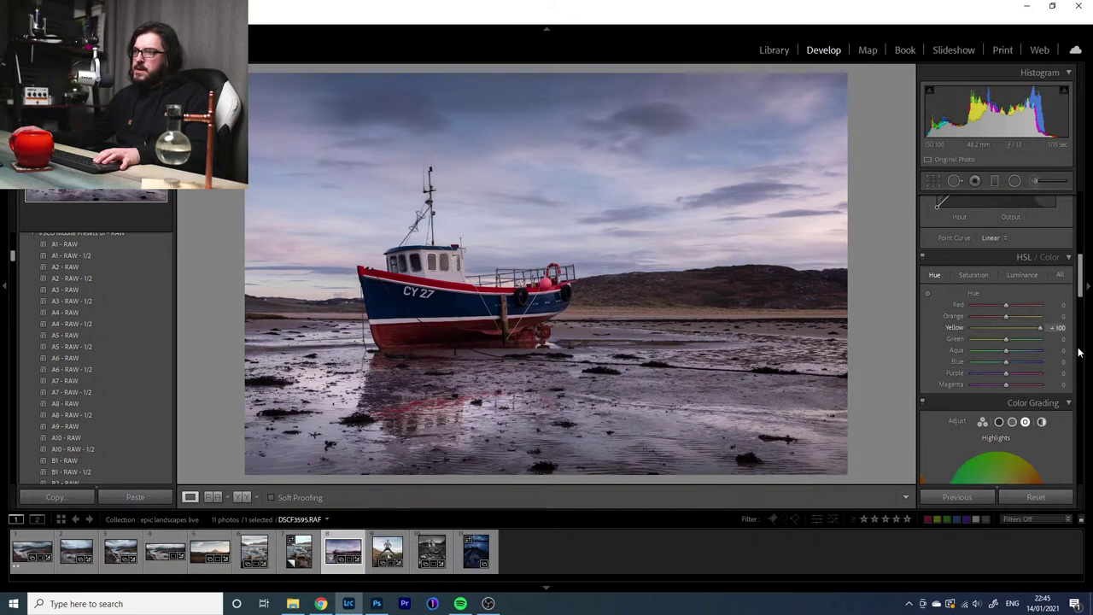
left_click(1005, 327)
mouse_move(1009, 317)
left_mouse_down()
mouse_move(987, 316)
mouse_move(1004, 320)
left_mouse_up()
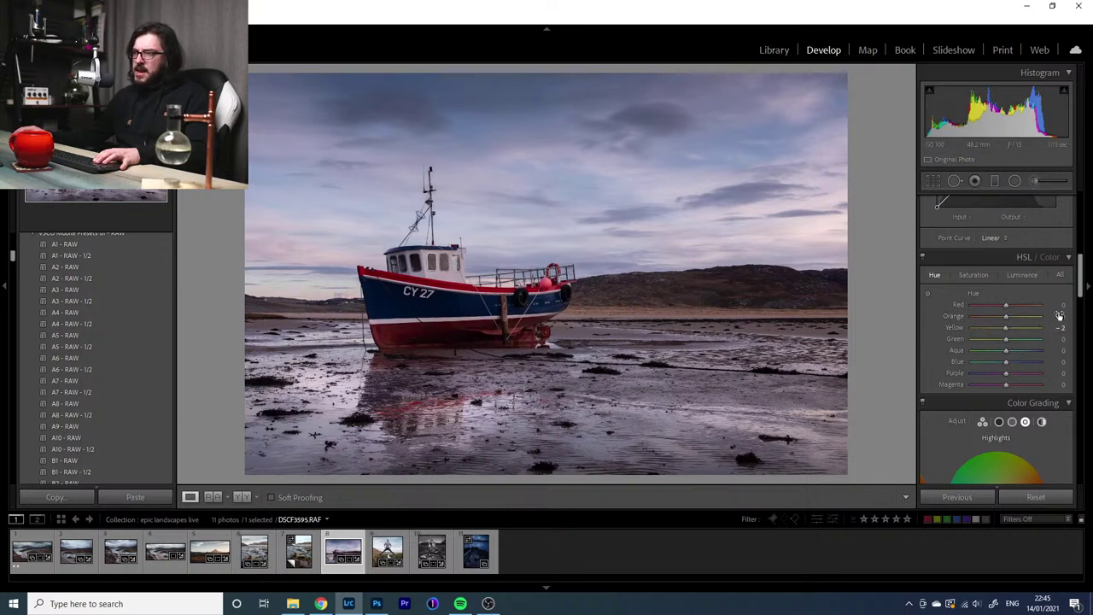
double_click(1006, 316)
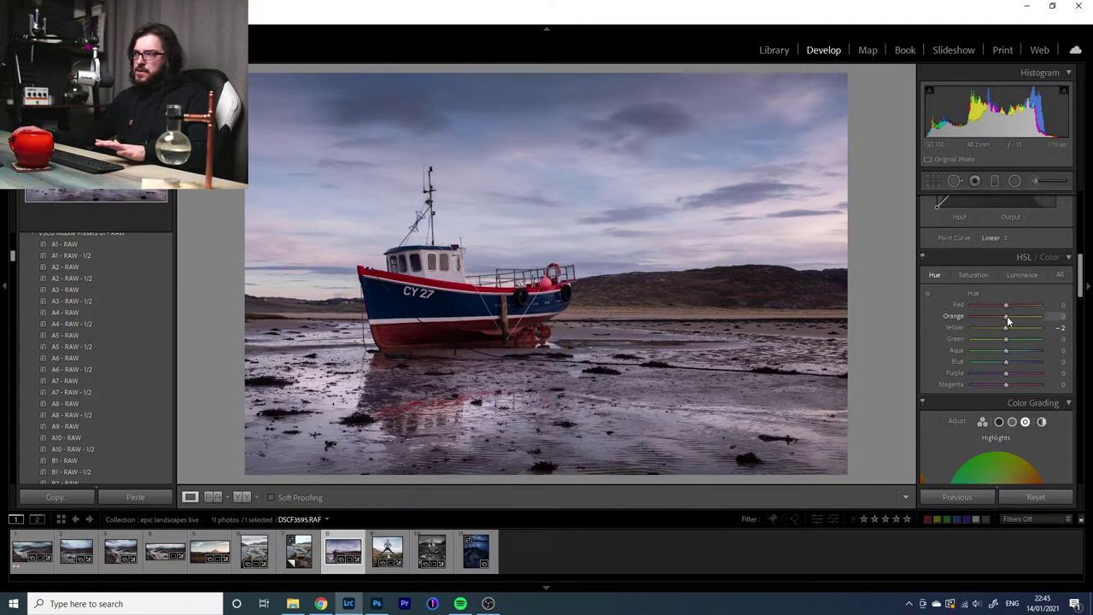
mouse_move(1007, 316)
left_mouse_down()
mouse_move(977, 316)
mouse_move(1002, 316)
left_mouse_up()
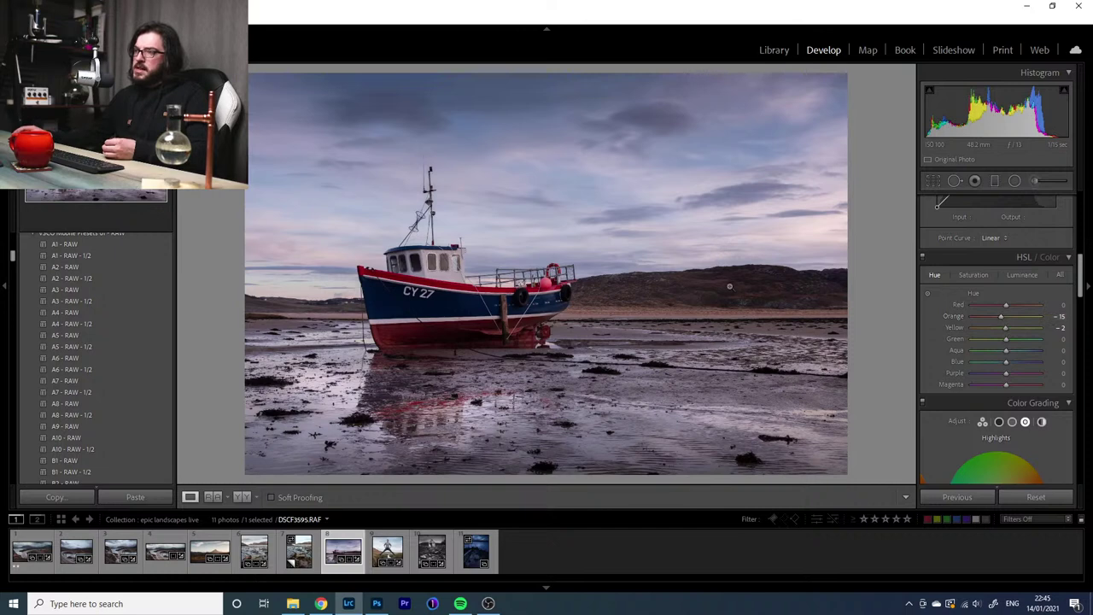
Toggle HSL off and on to compare, then set Orange luminance to +23
left_click(922, 257)
left_click(923, 257)
left_click(922, 257)
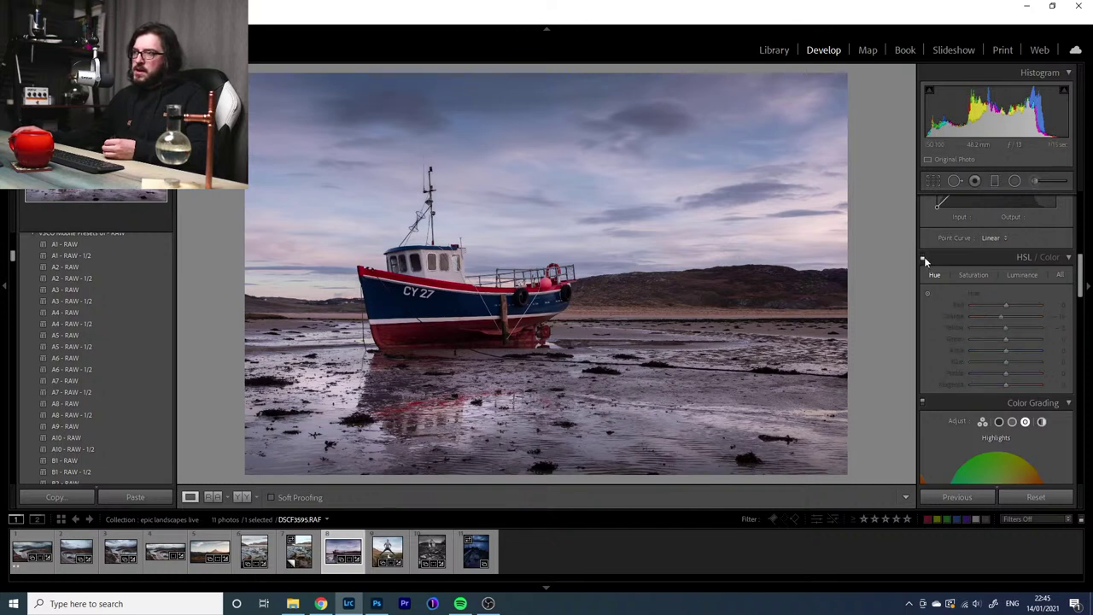
left_click(922, 257)
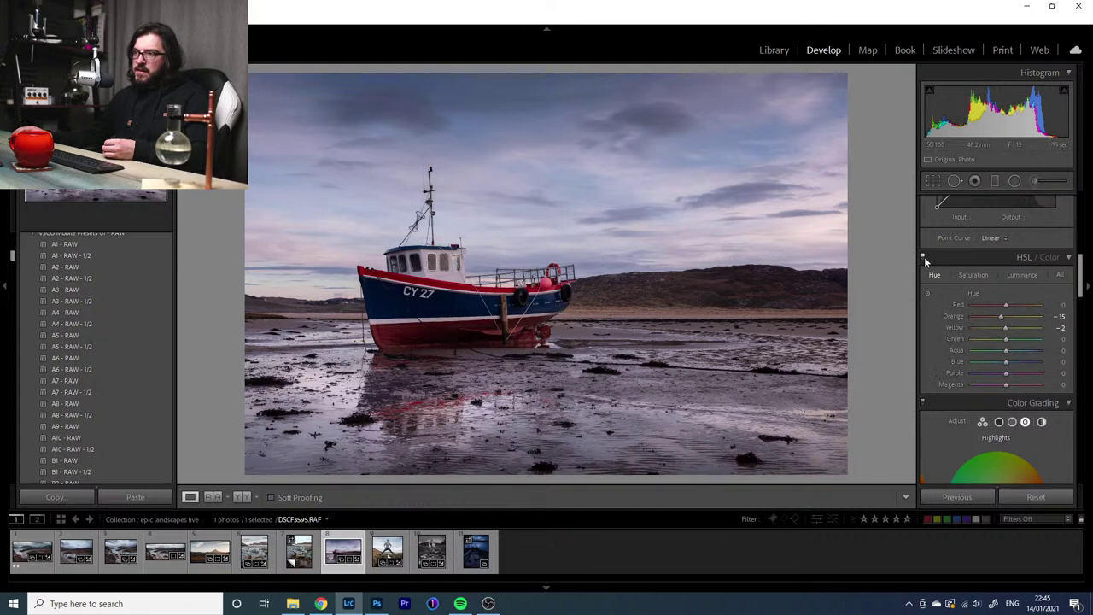
left_click(1012, 274)
mouse_move(1005, 317)
left_mouse_down()
mouse_move(1025, 320)
mouse_move(1003, 317)
mouse_move(1013, 318)
left_mouse_up()
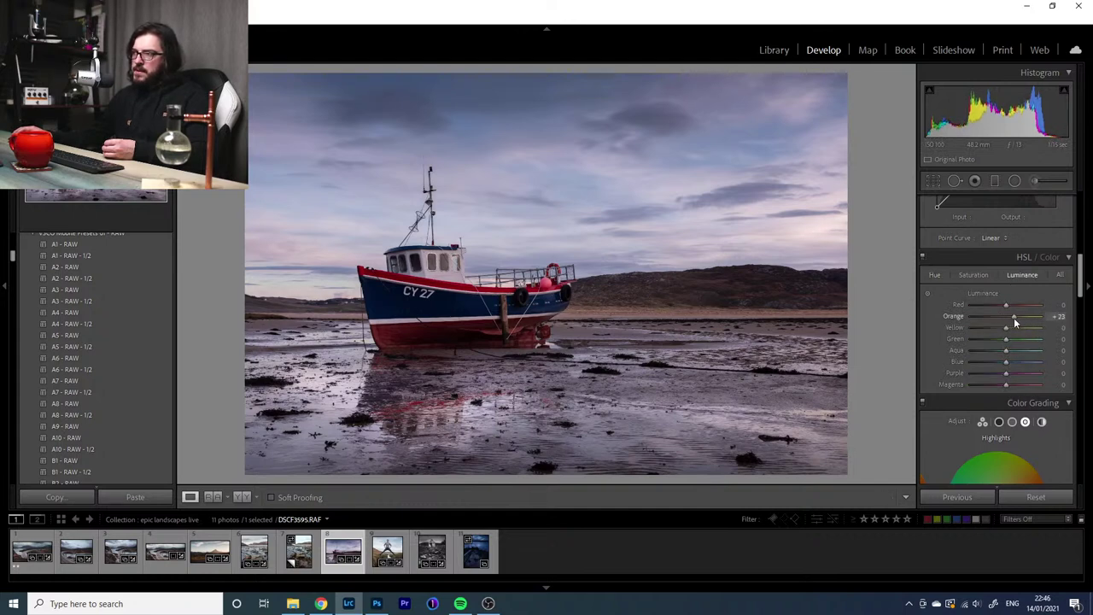
Set the HSL Hue of Purple to +38 and Magenta to -2
left_click(935, 274)
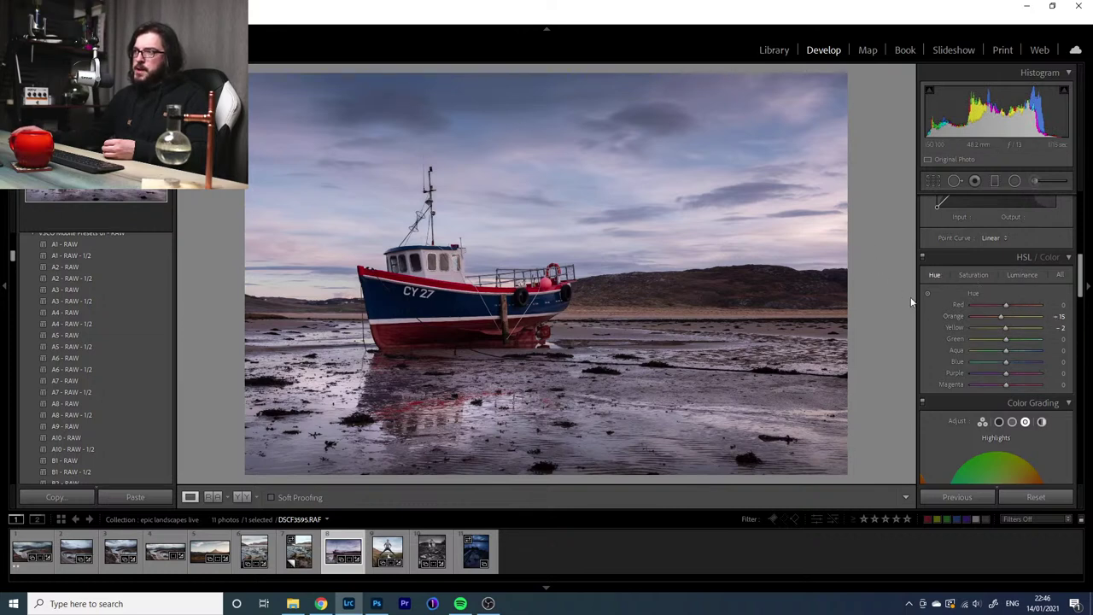
mouse_move(1006, 373)
left_mouse_down()
mouse_move(979, 380)
mouse_move(1046, 378)
mouse_move(1006, 384)
mouse_move(1018, 384)
left_mouse_up()
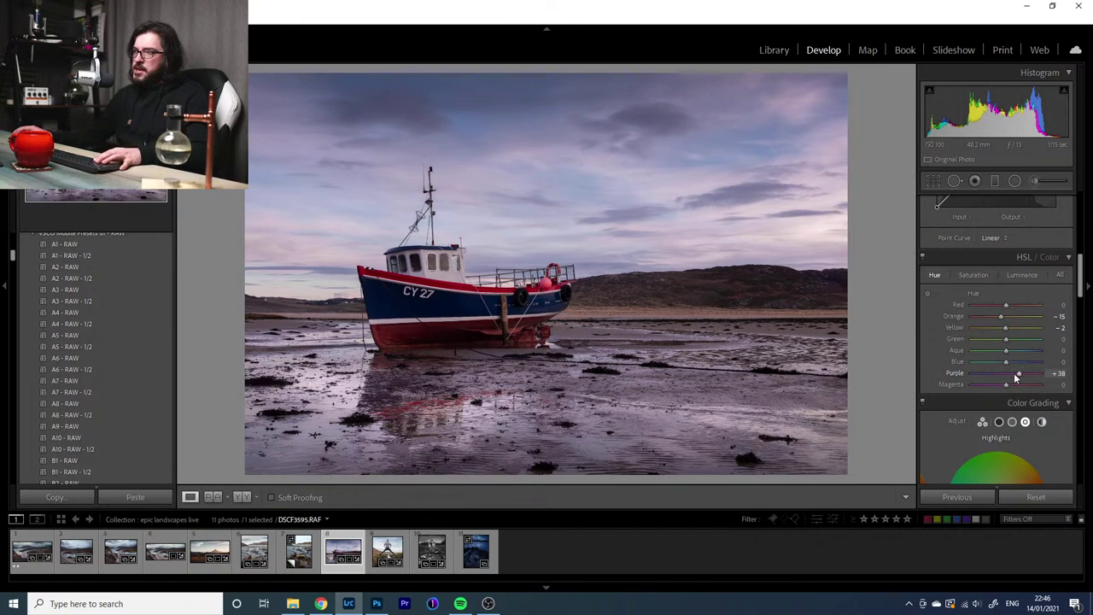
left_click_drag(1006, 385, 1013, 404)
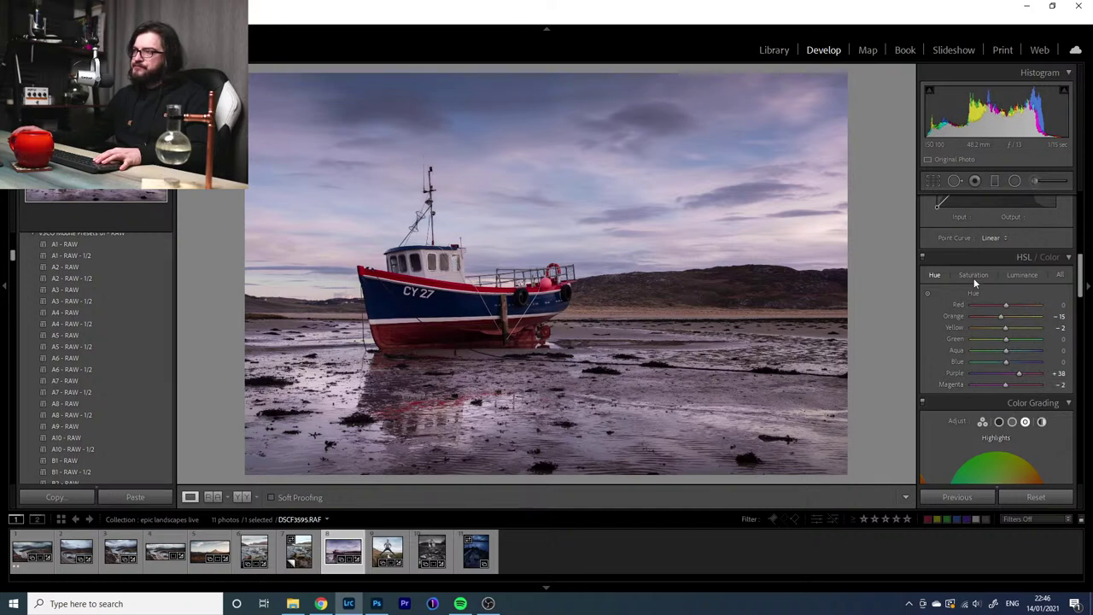
Darken Purple luminance to -33 and Blue to -25, raise Purple saturation to +20, then compare with HSL off
left_click(1020, 275)
left_click_drag(1009, 375, 996, 375)
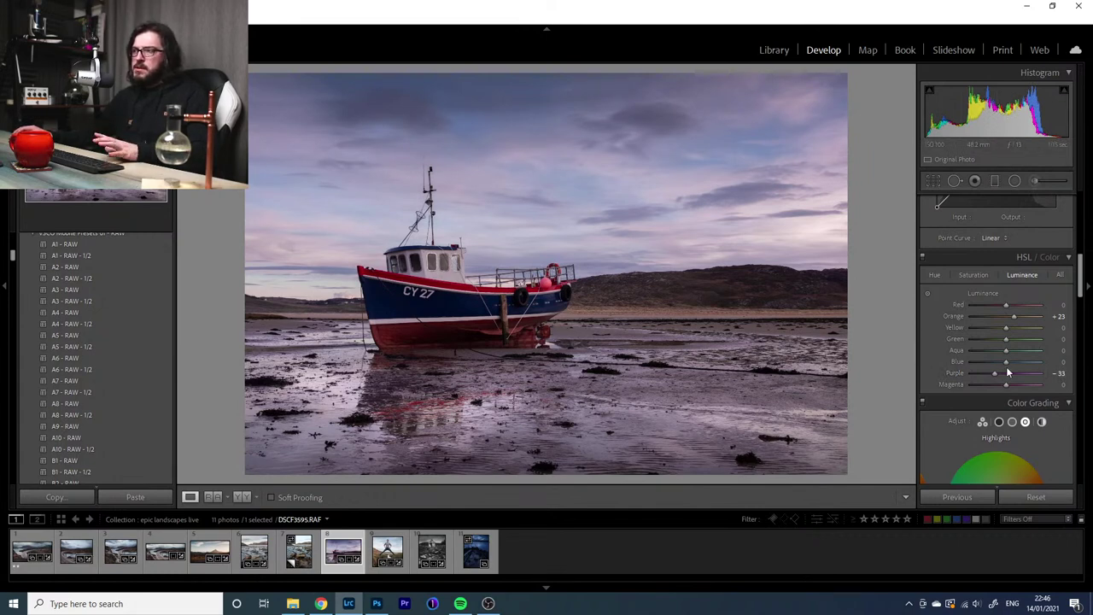
left_click_drag(1006, 361, 998, 363)
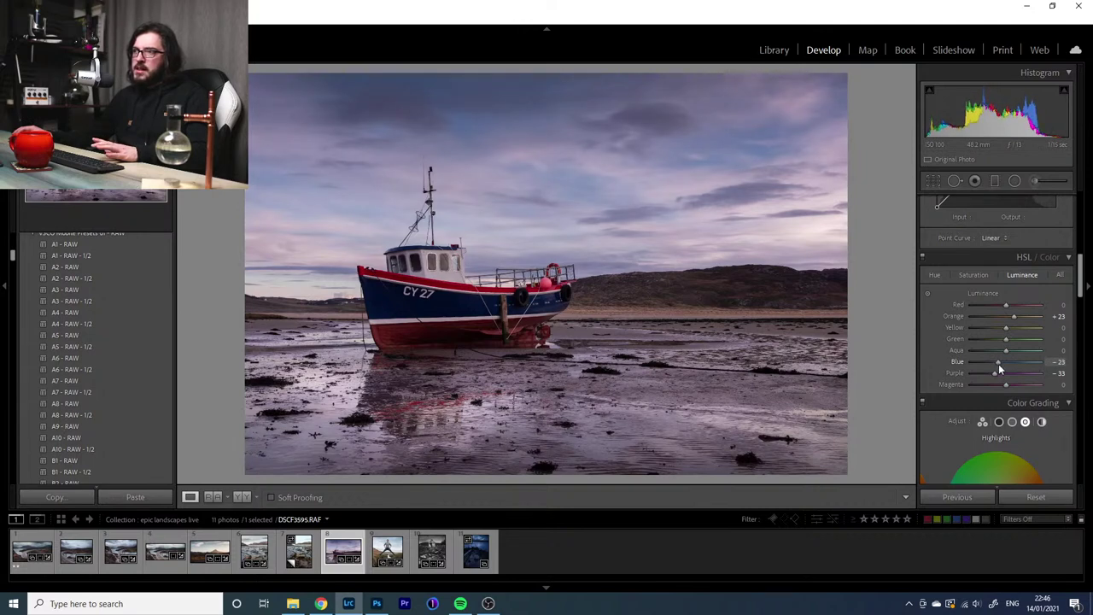
left_click(965, 274)
left_click_drag(1005, 374, 1022, 376)
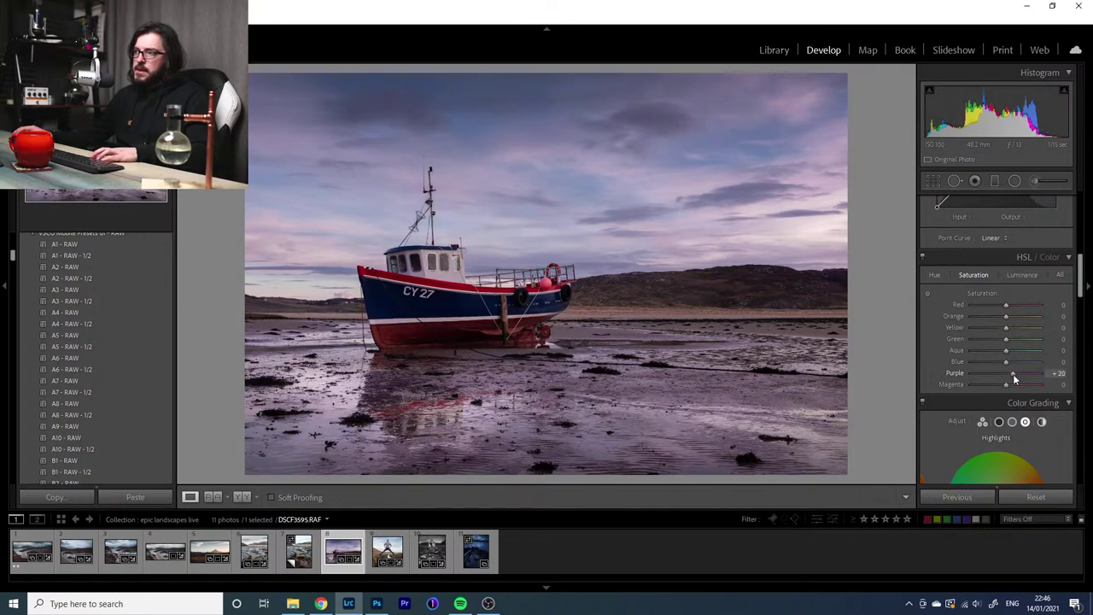
left_click(922, 257)
left_click(923, 257)
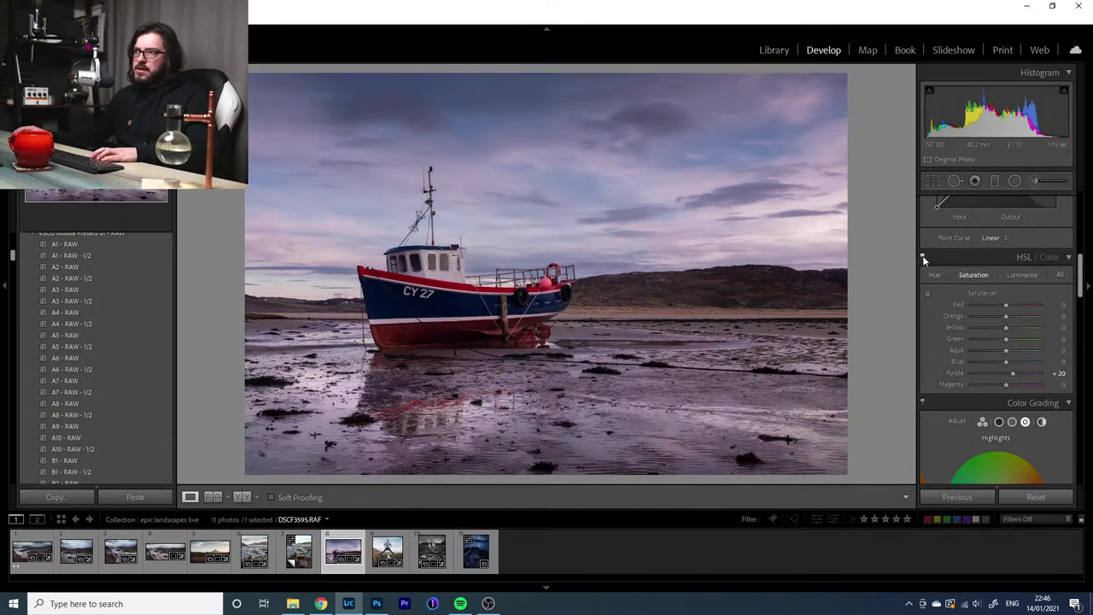
left_click(922, 257)
left_click(923, 257)
left_click(922, 257)
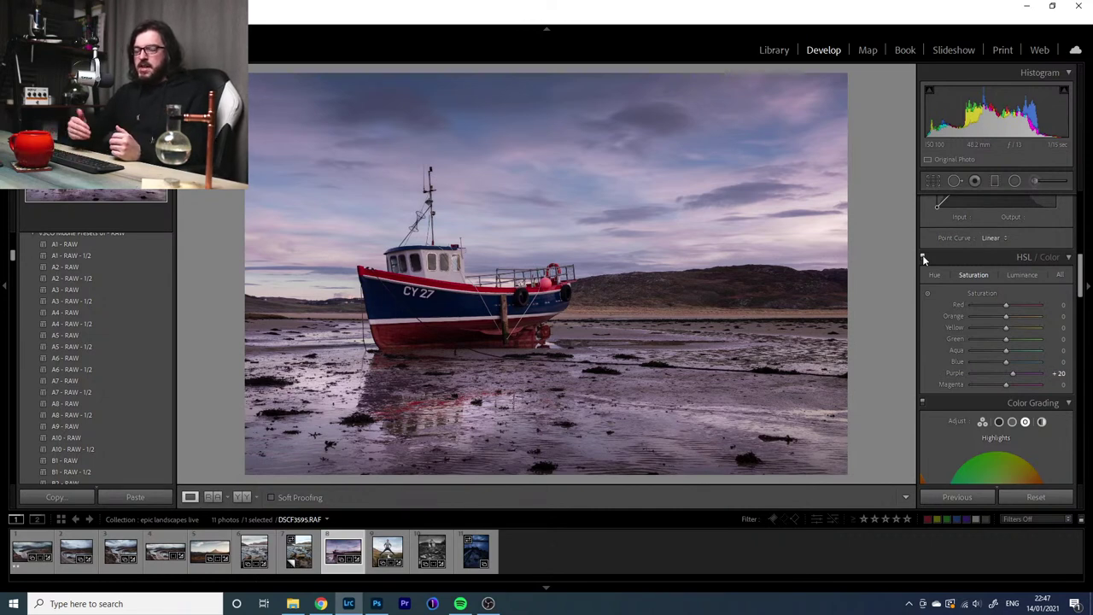
key("i")
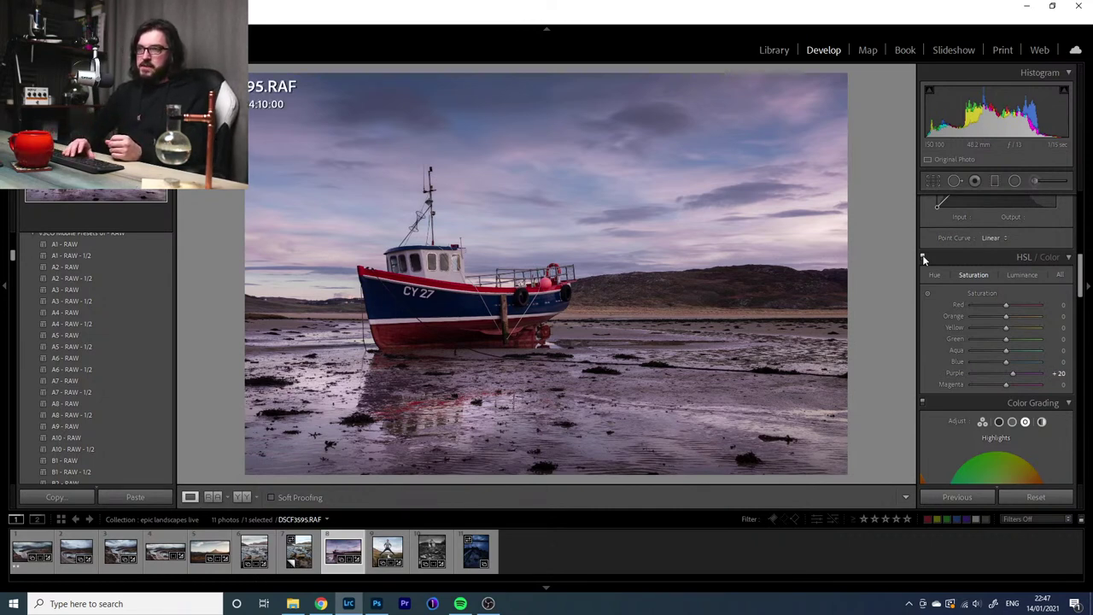
key("i")
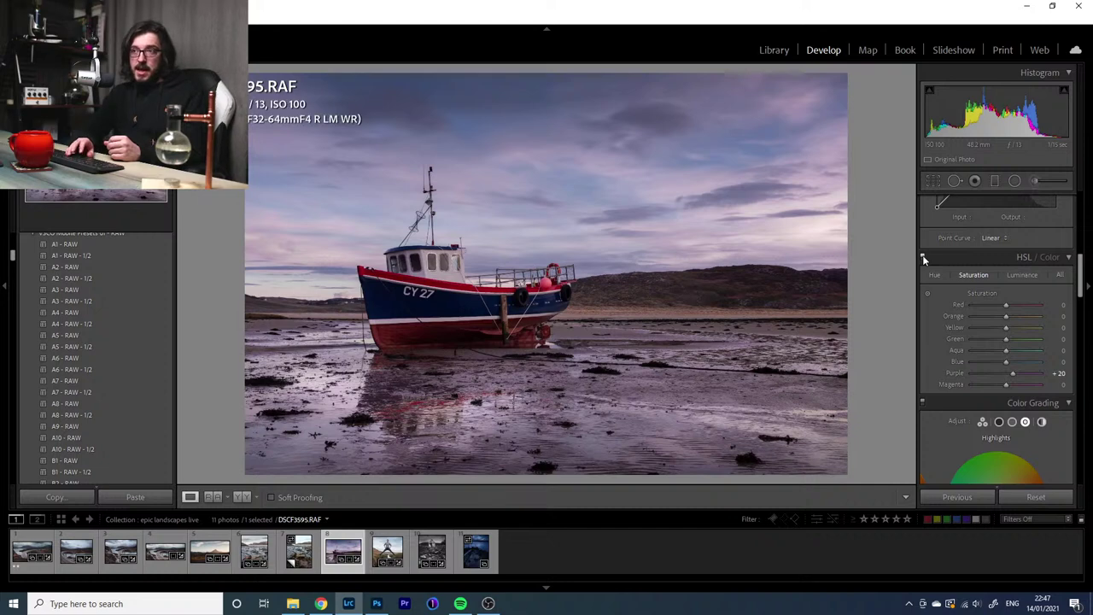
key("i")
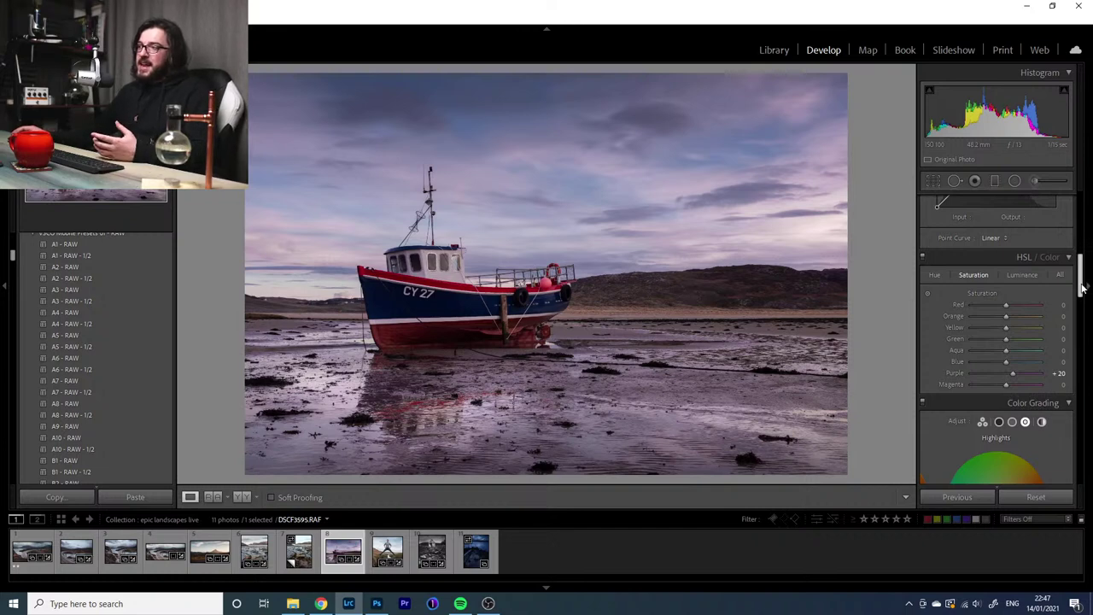
left_click_drag(1081, 289, 1081, 317)
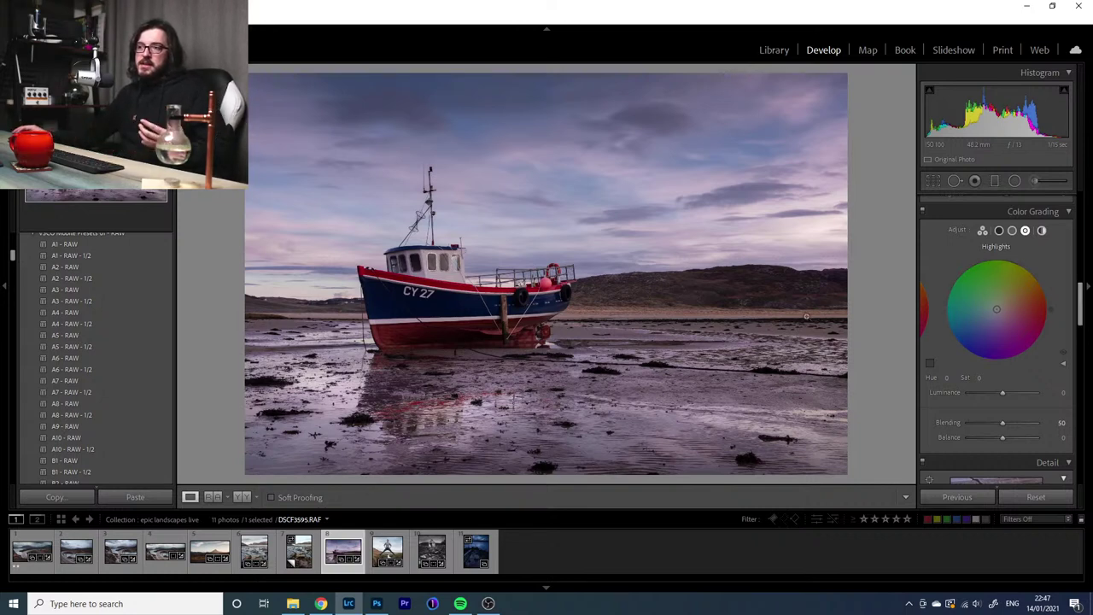
Start a new Adjustment Brush mask on the boat photo with all effects at 0
scroll(943, 426, "up", 6)
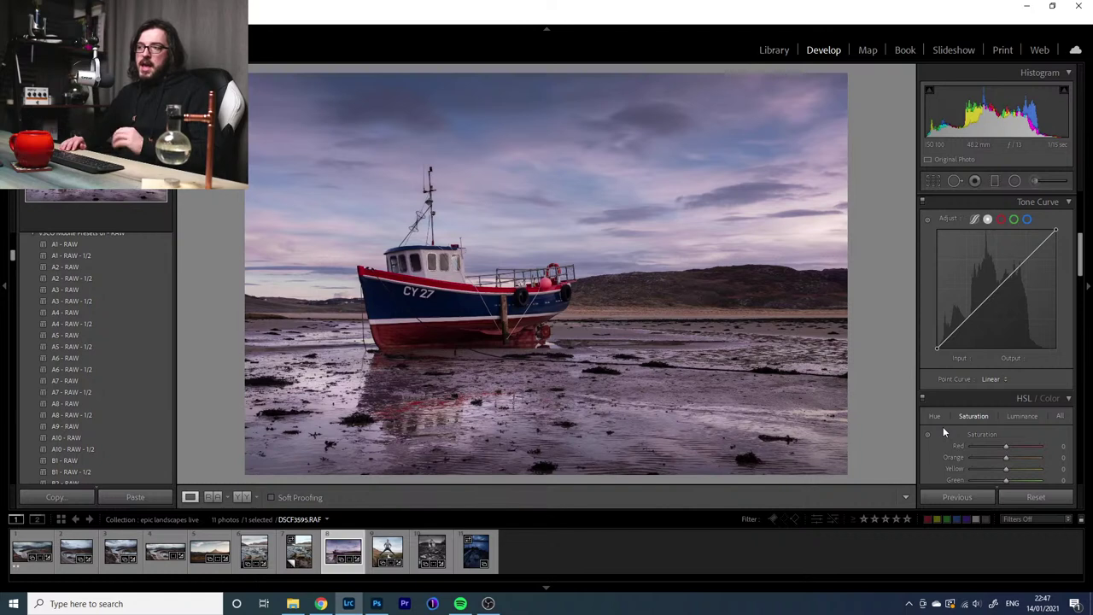
scroll(969, 356, "up", 4)
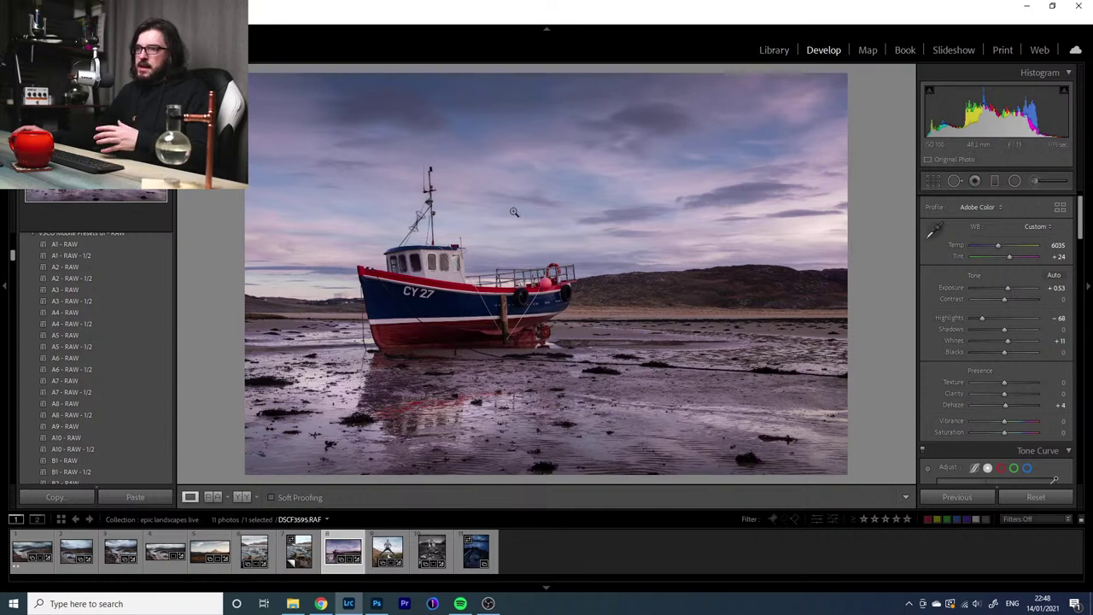
left_click(1035, 182)
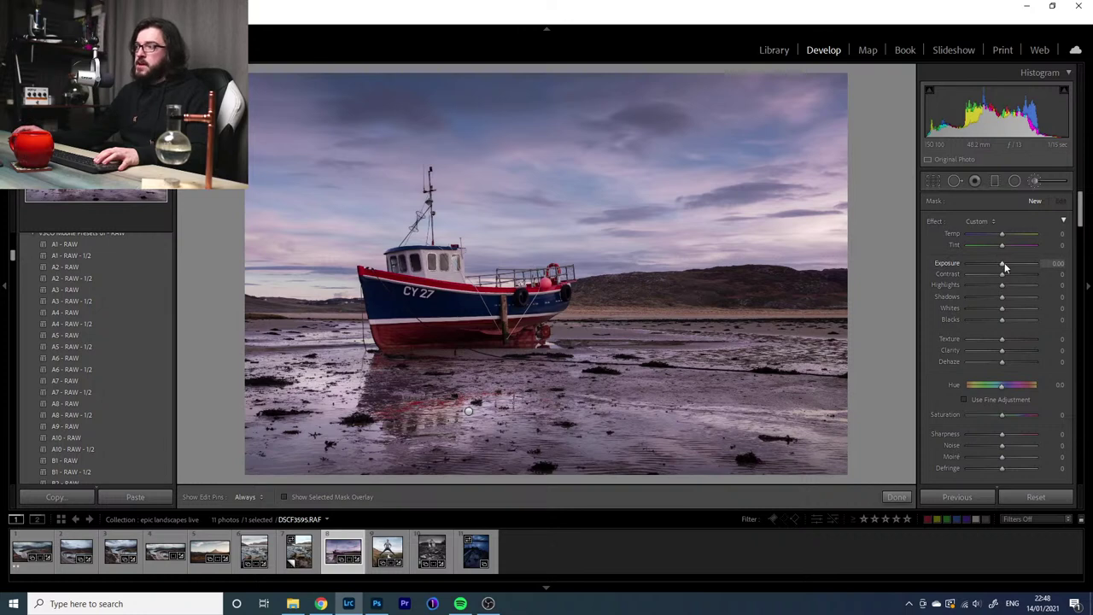
Set the brush exposure to 0.57 and paint the brightening over the boat
left_click_drag(1001, 261, 1006, 262)
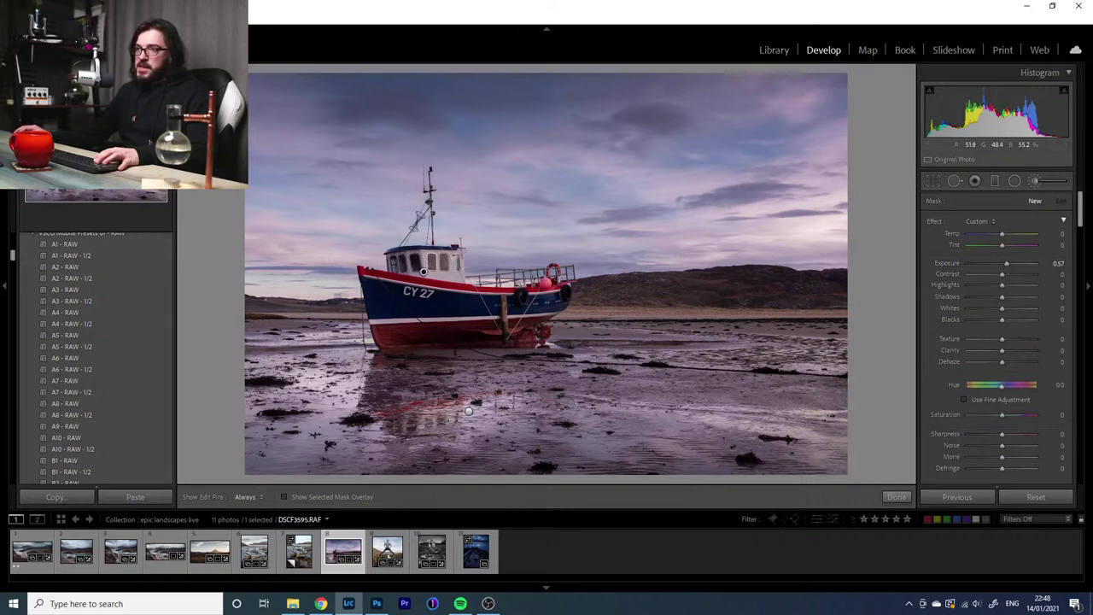
key("h")
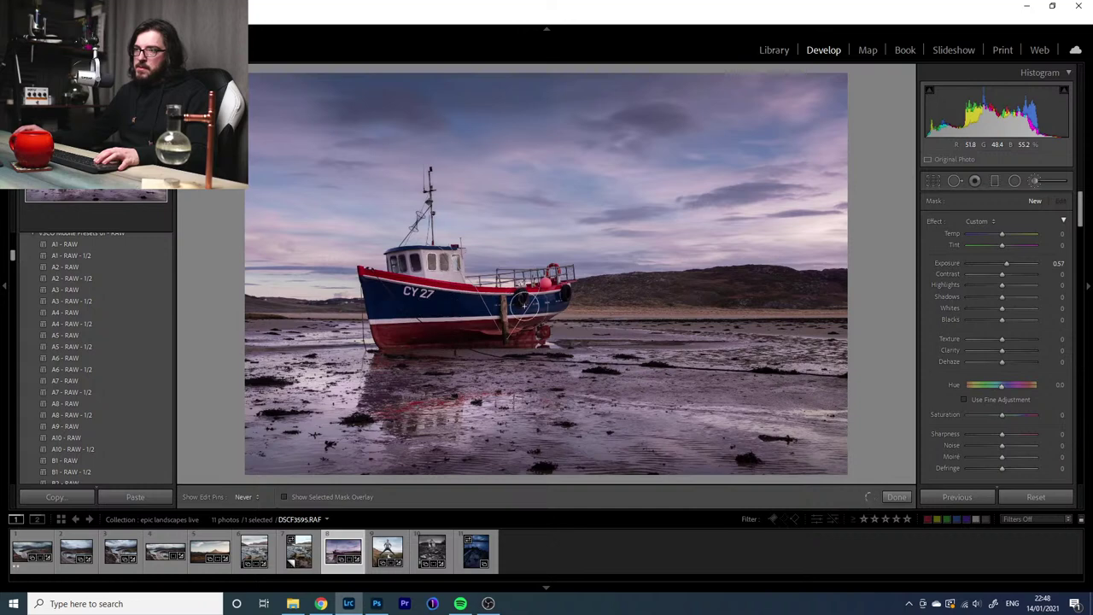
key("h")
left_click_drag(423, 410, 423, 411)
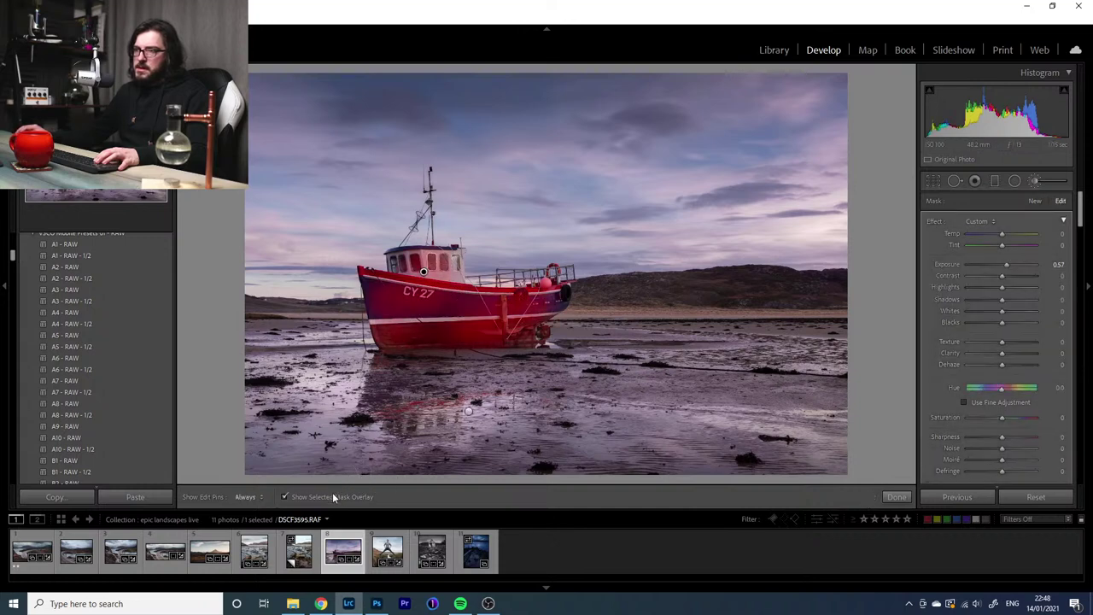
Refine the boat brush to Exposure 0.91, Whites 21, Clarity 8, with darker shadows
left_click_drag(1006, 264, 1011, 267)
mouse_move(1002, 310)
left_mouse_down()
mouse_move(989, 311)
mouse_move(1006, 312)
left_mouse_up()
mouse_move(1002, 352)
left_mouse_down()
mouse_move(1013, 358)
mouse_move(1003, 358)
left_mouse_up()
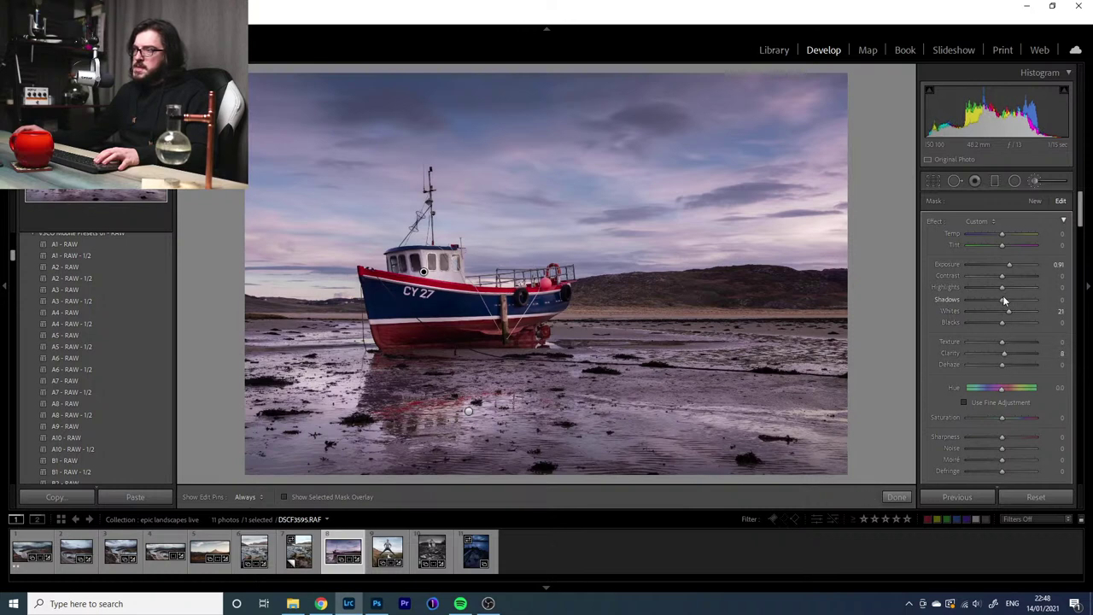
left_click_drag(1002, 296, 1013, 300)
key("h")
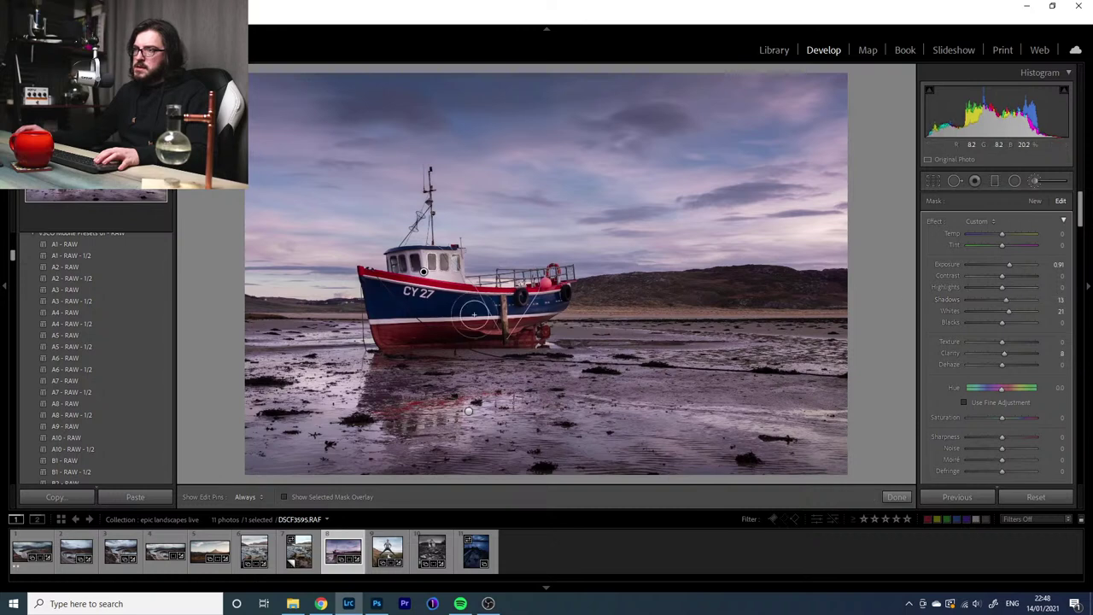
key("h")
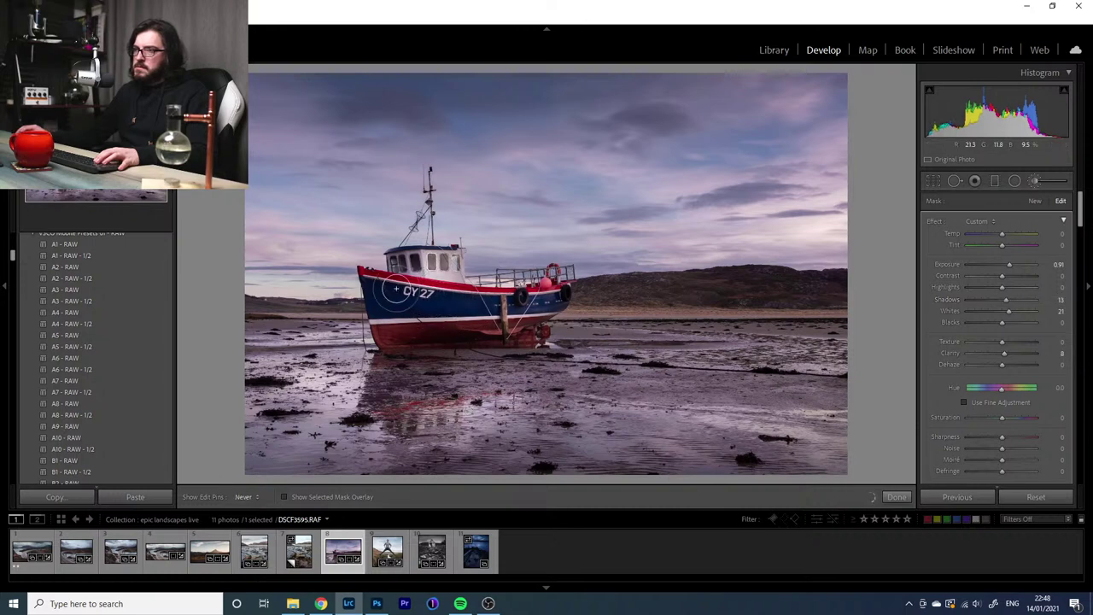
key("h")
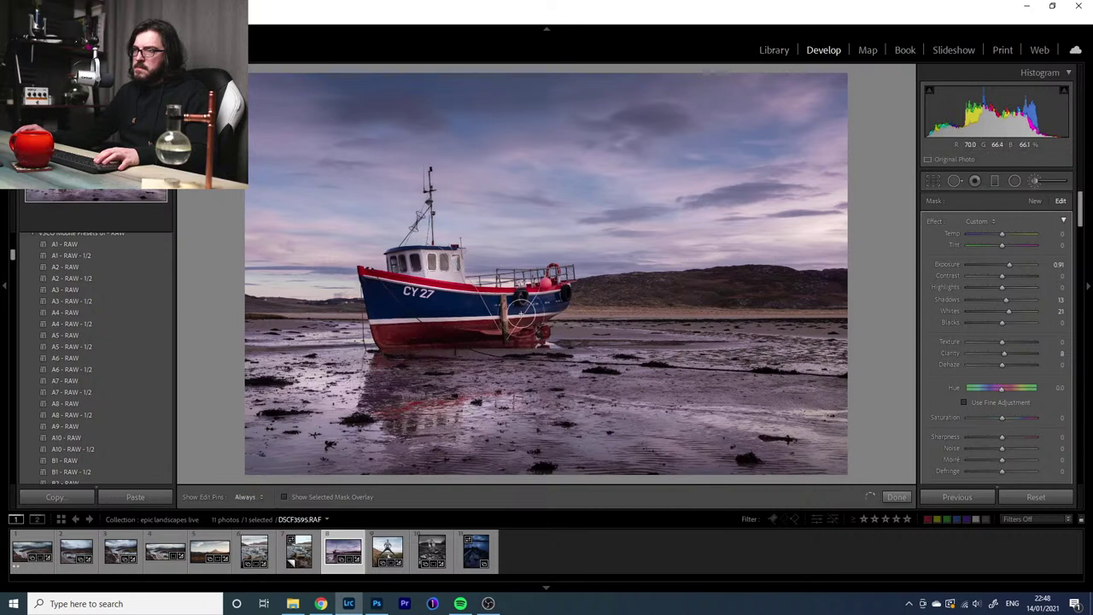
key("h")
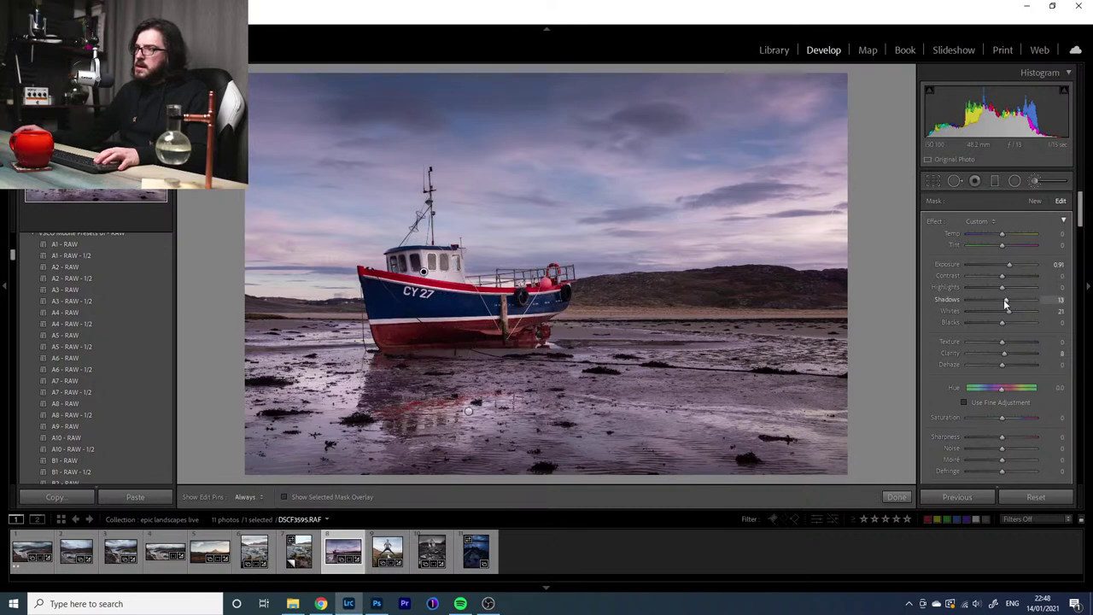
left_click_drag(1000, 304, 995, 306)
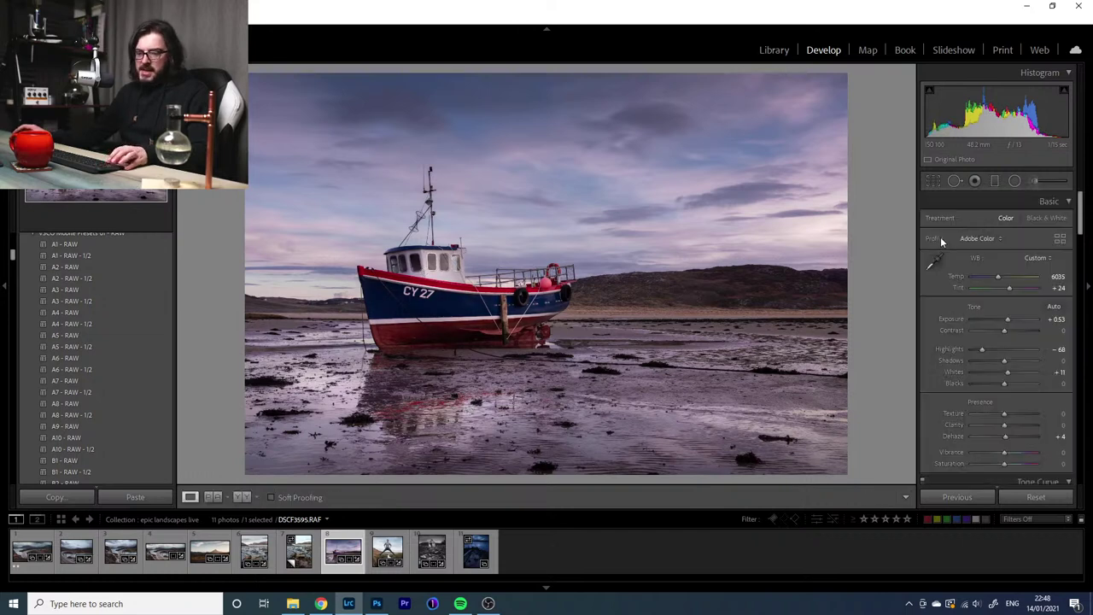
Finish the brush mask and compare the Before and After versions of the photo
key("backslash")
key("backslash")
key("backslash")
key("backslash")
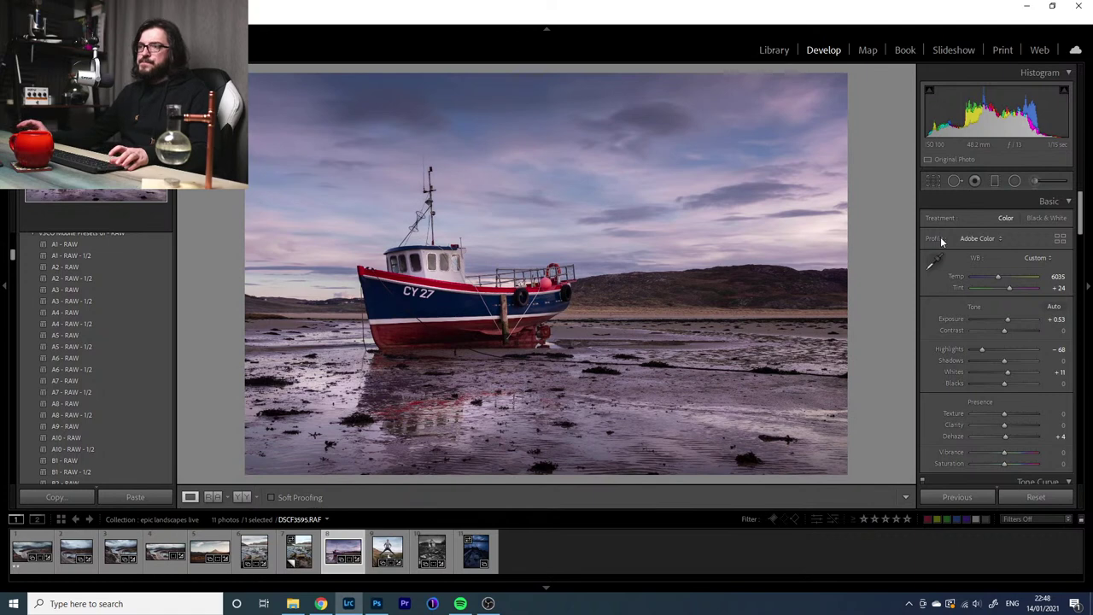
key("backslash")
key("backslash")
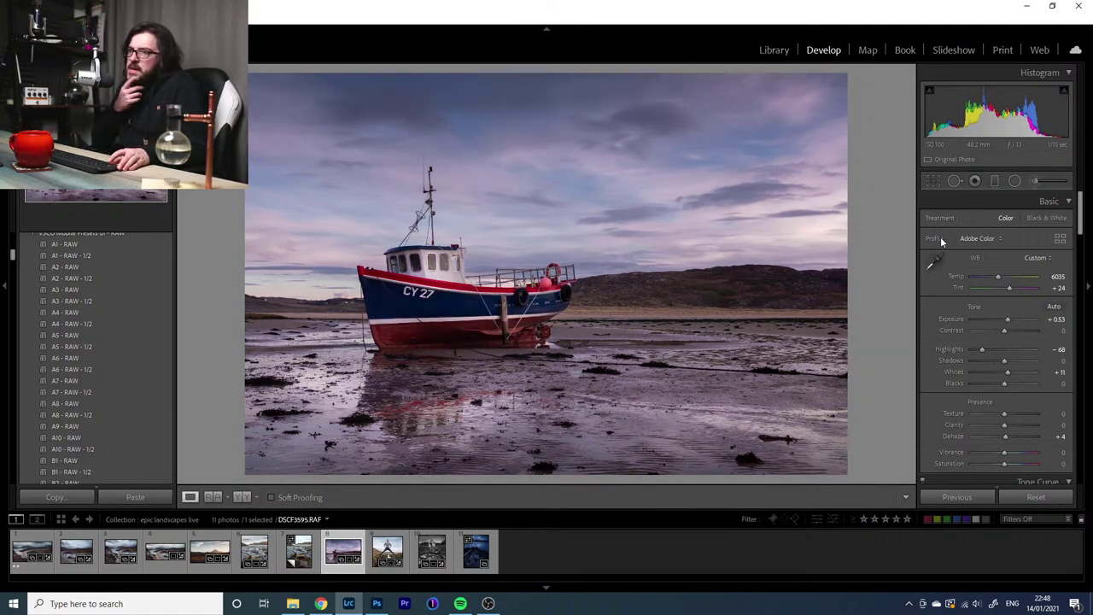
key("backslash")
key("backslash")
key("backslash")
key("backslash")
key("backslash")
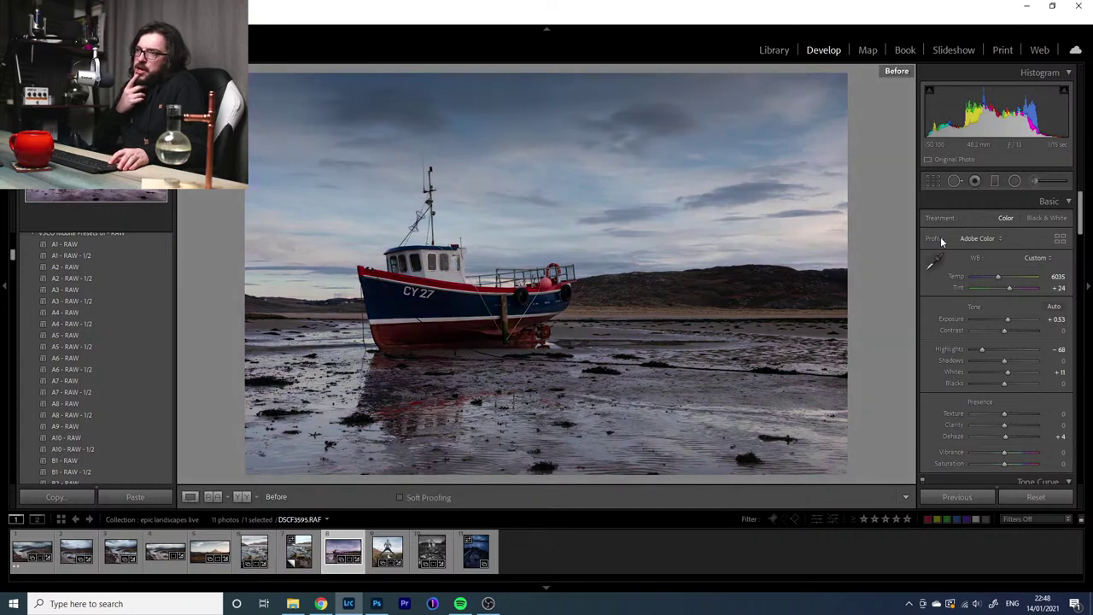
key("backslash")
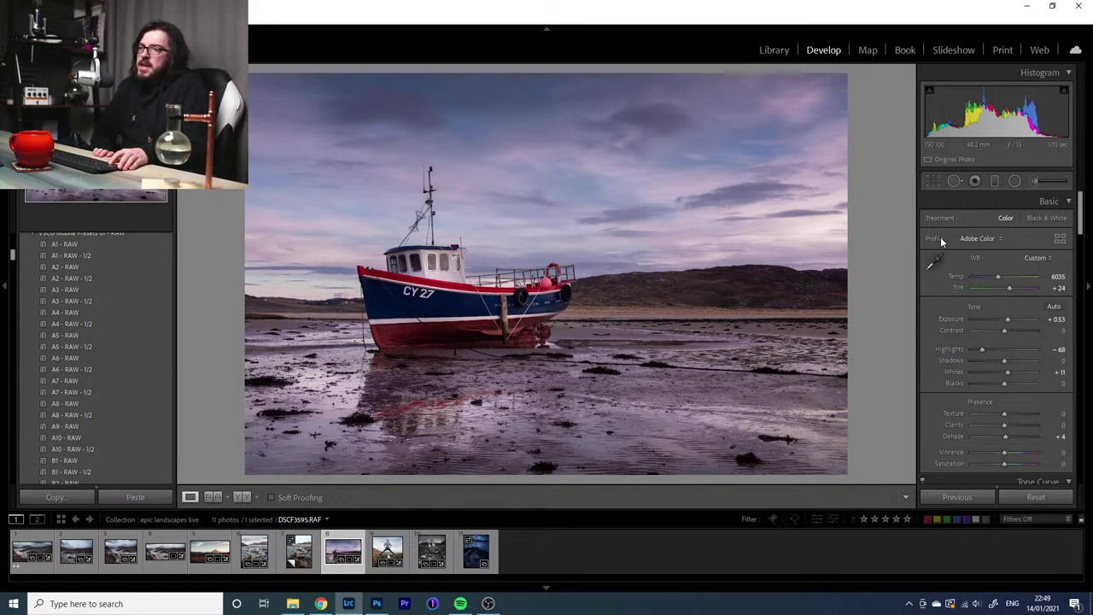
key("backslash")
key("backslash")
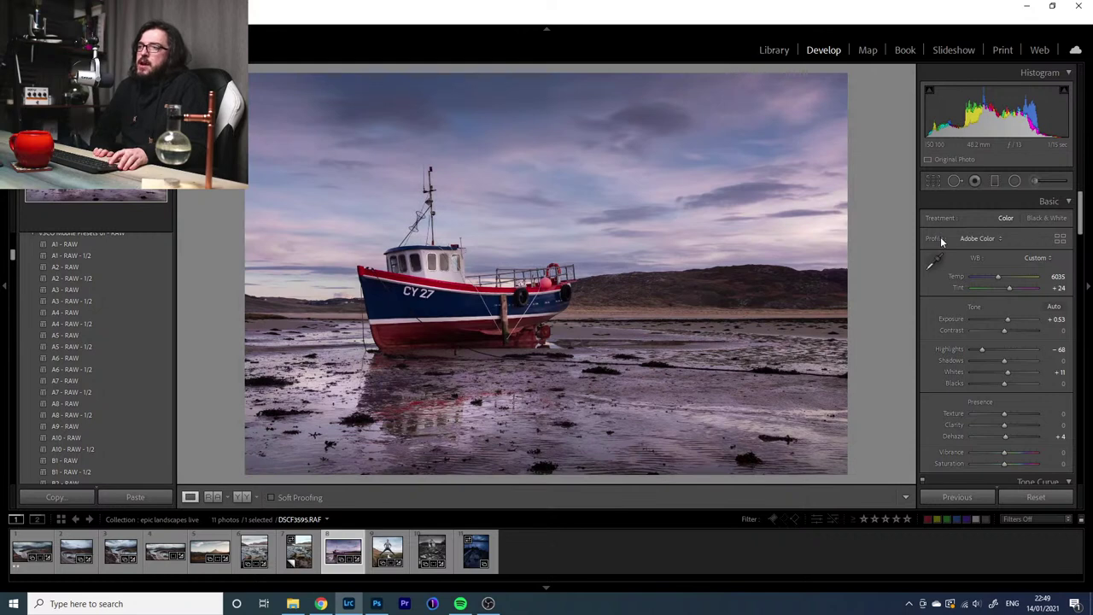
key("backslash")
key("backslash")
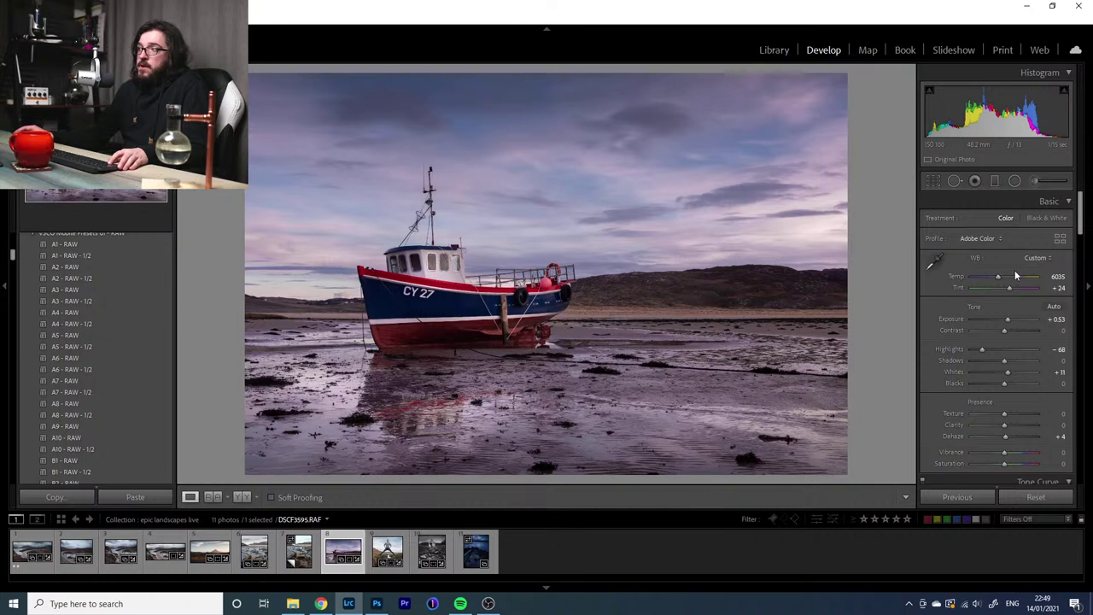
Warm Temp to 7175, undo the vibrance/saturation trial, and lower Tint to +18
mouse_move(998, 275)
left_mouse_down()
mouse_move(989, 280)
mouse_move(1009, 281)
mouse_move(1005, 289)
left_mouse_up()
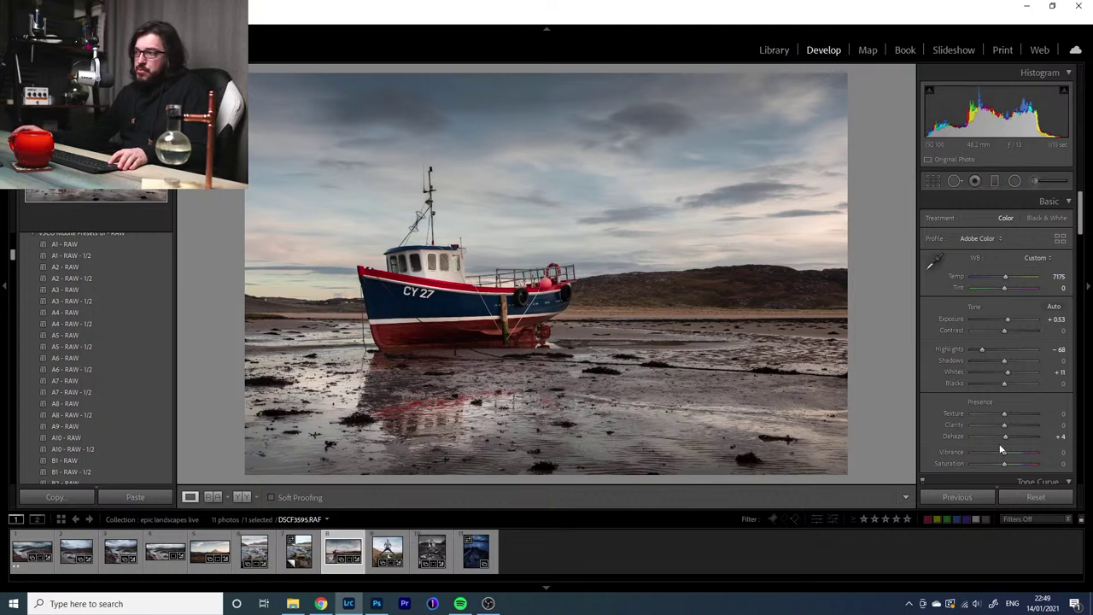
mouse_move(1004, 453)
left_mouse_down()
mouse_move(992, 451)
mouse_move(1014, 466)
left_mouse_up()
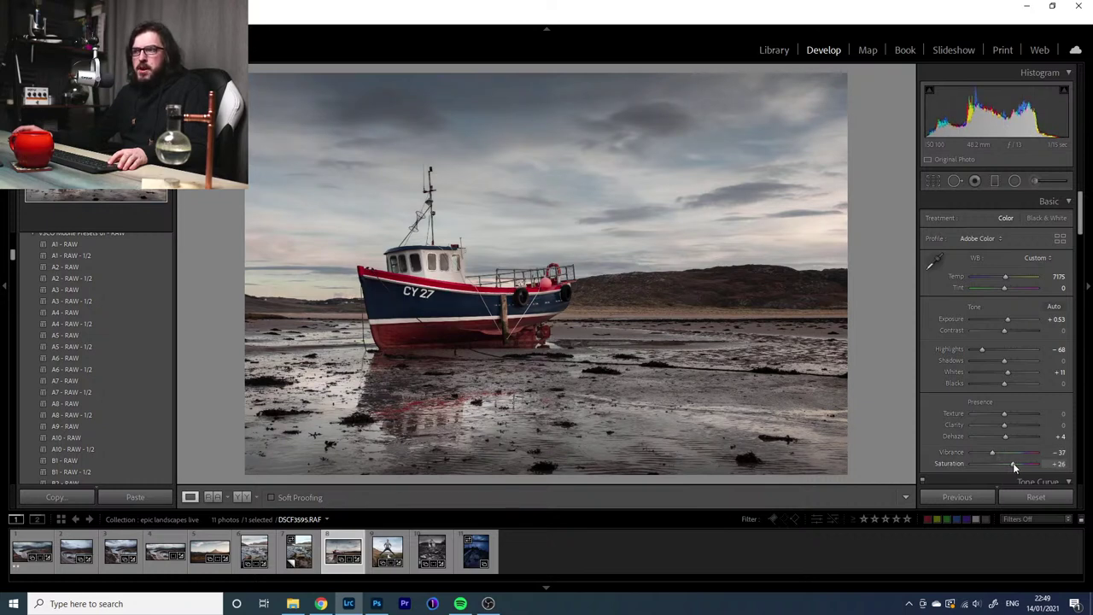
key("ctrl+z")
key("ctrl+z")
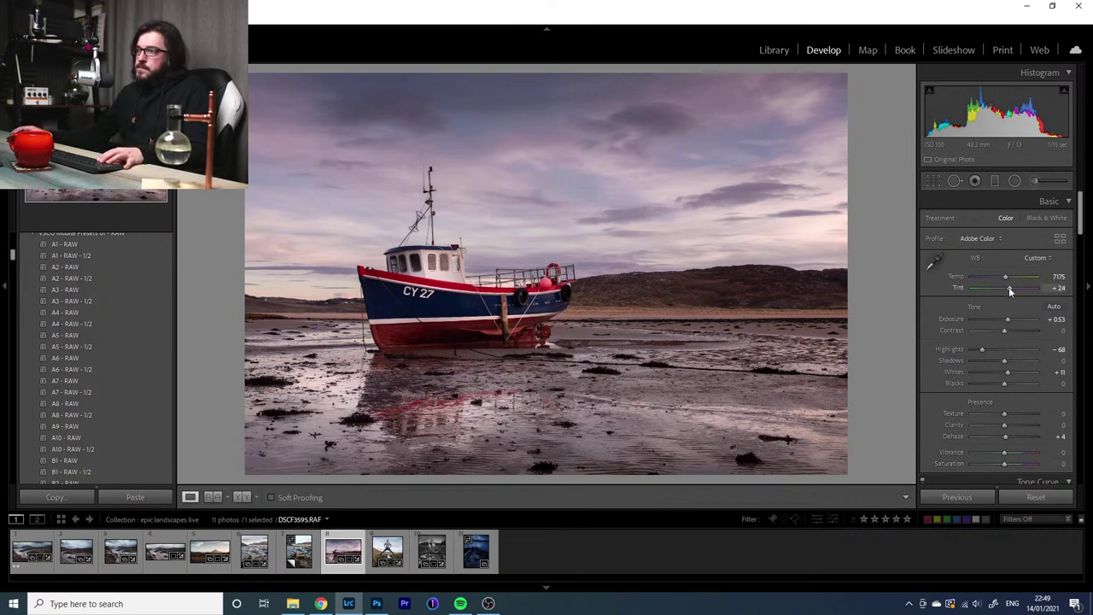
left_click_drag(1008, 287, 1008, 287)
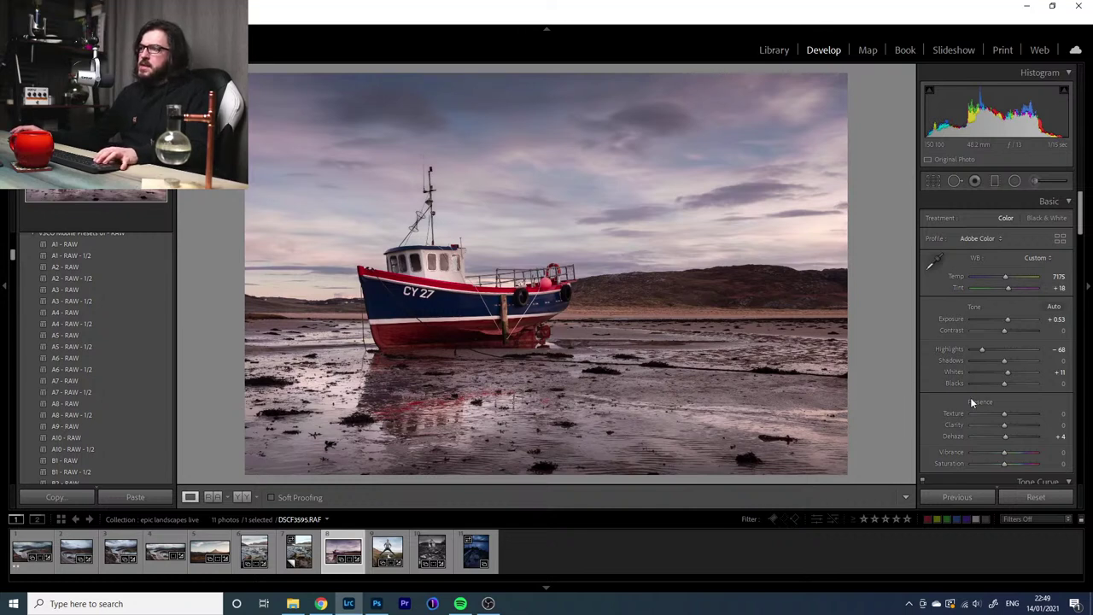
scroll(974, 392, "down", 2)
Tint the Color Grading shadows with a slight magenta cast
scroll(964, 382, "down", 10)
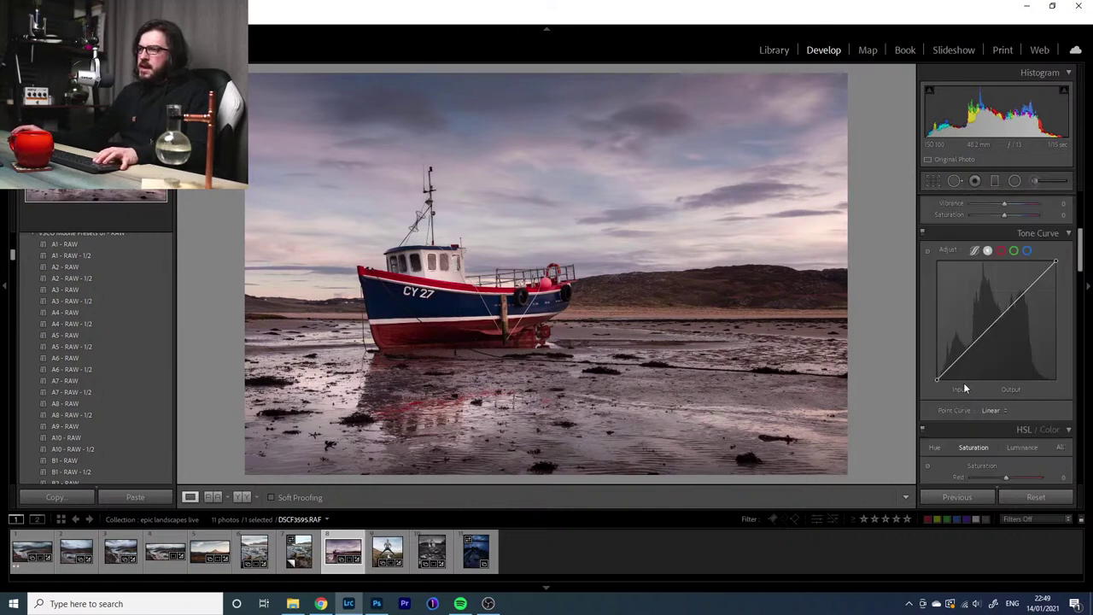
scroll(930, 396, "down", 2)
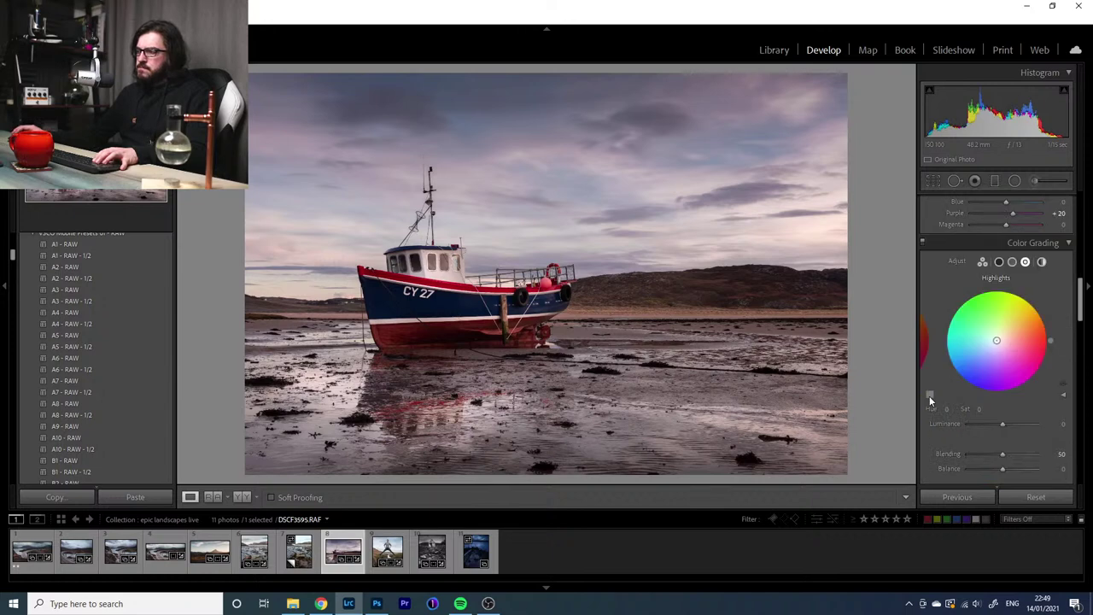
scroll(929, 398, "up", 2)
left_click(1026, 345)
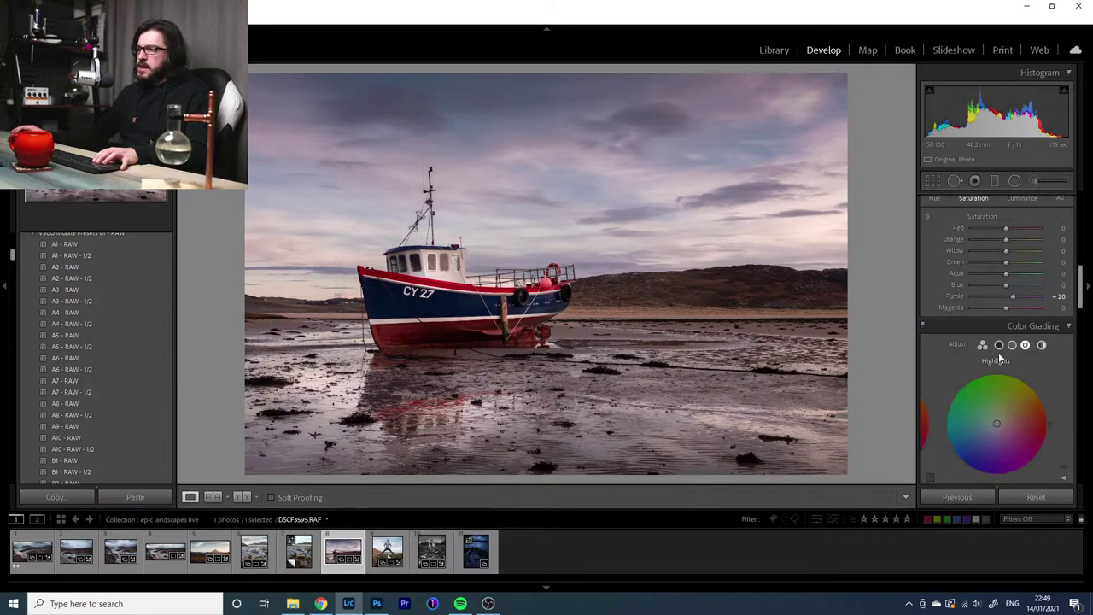
left_click(999, 345)
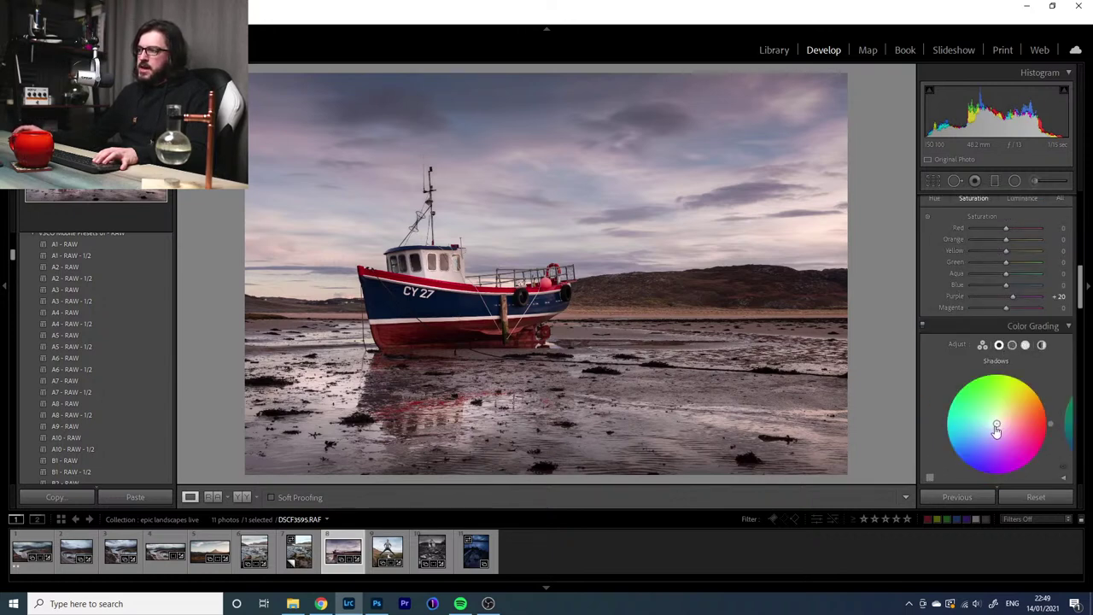
left_click_drag(996, 423, 995, 430)
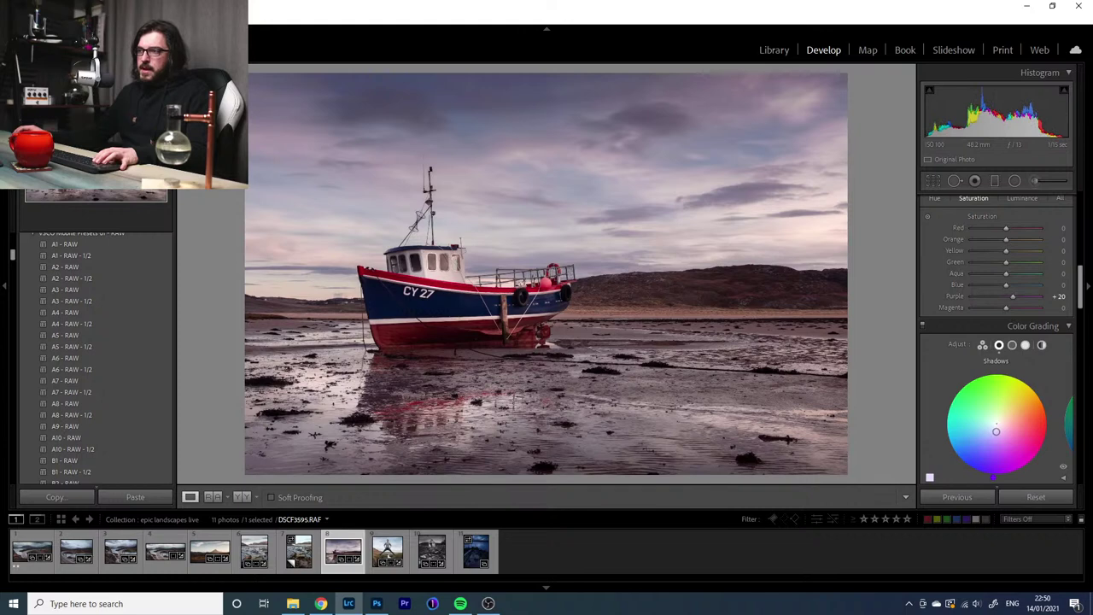
left_click_drag(996, 430, 994, 435)
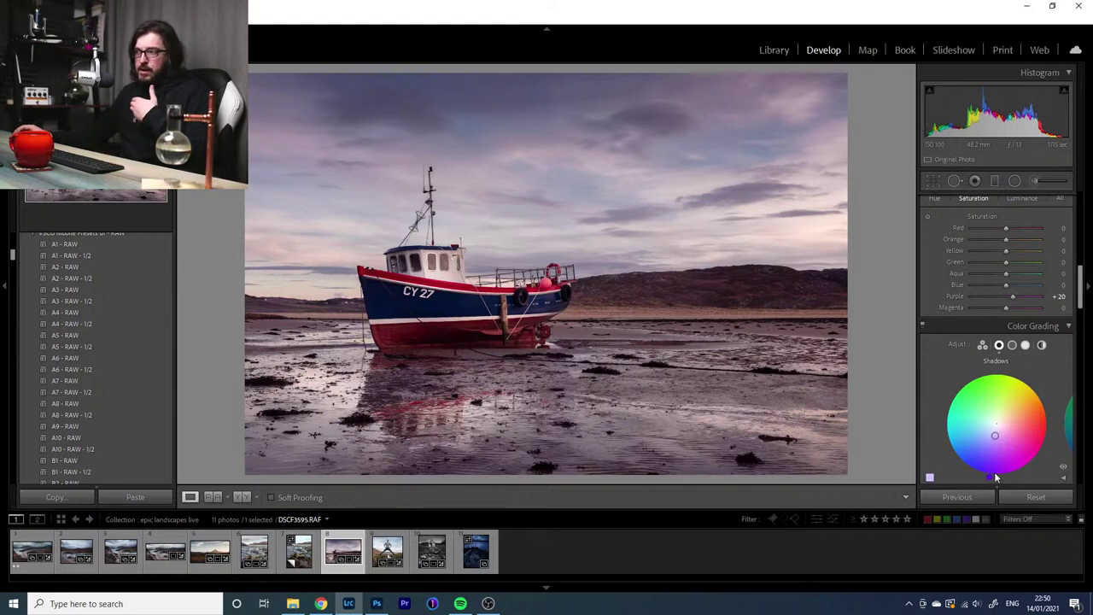
left_click_drag(995, 436, 986, 428)
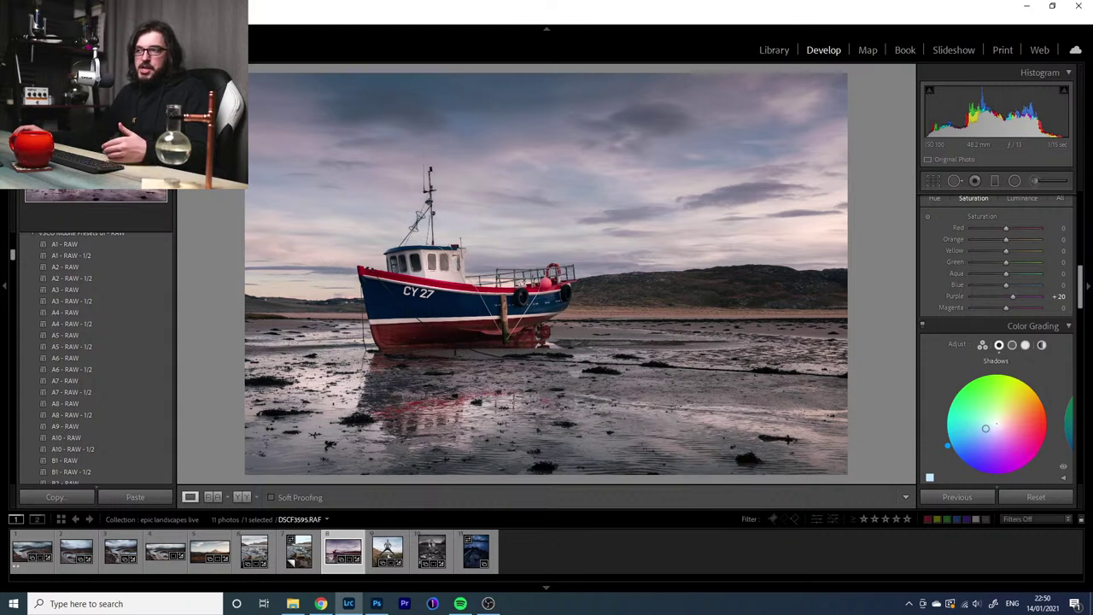
left_click_drag(985, 428, 994, 436)
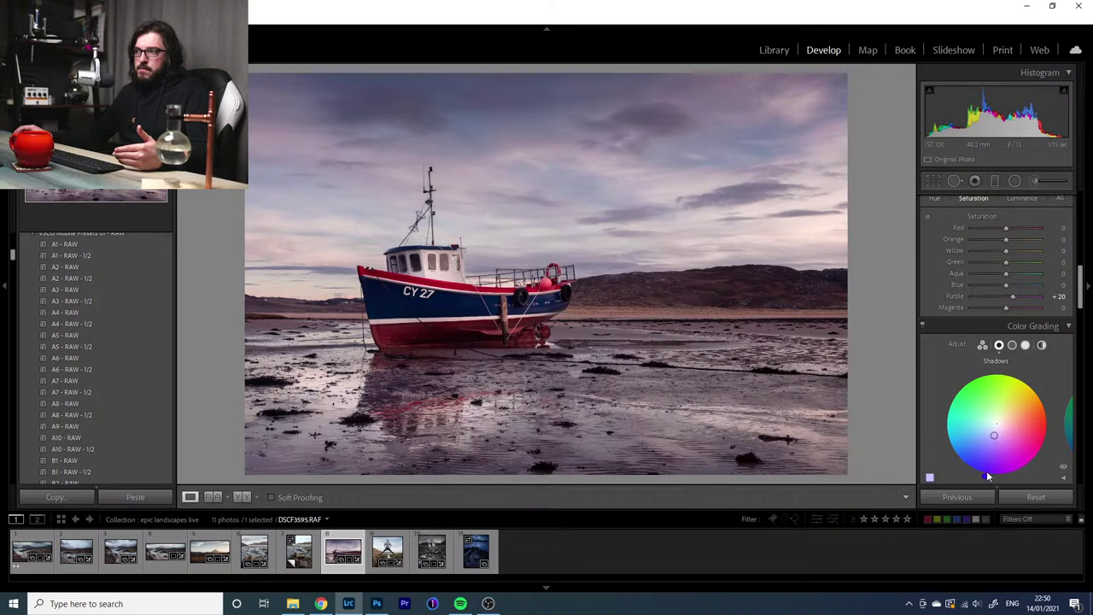
Grade highlights warm orange (Hue 35, Sat 14), Luminance -12, Blending 58, Balance +7
left_click(1026, 346)
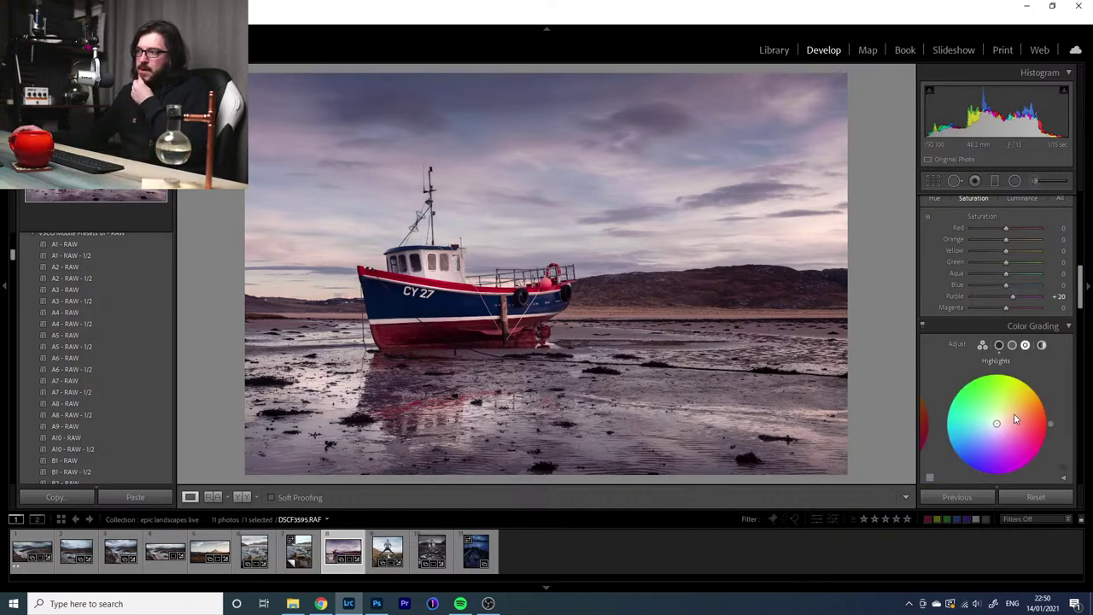
left_click_drag(1053, 431, 1004, 423)
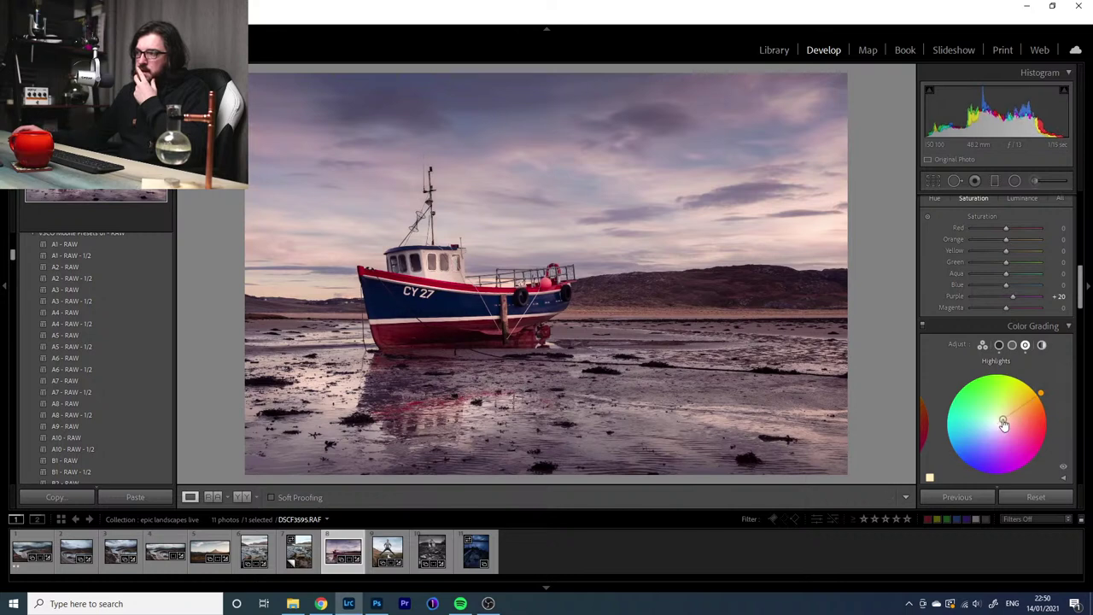
scroll(1064, 389, "down", 2)
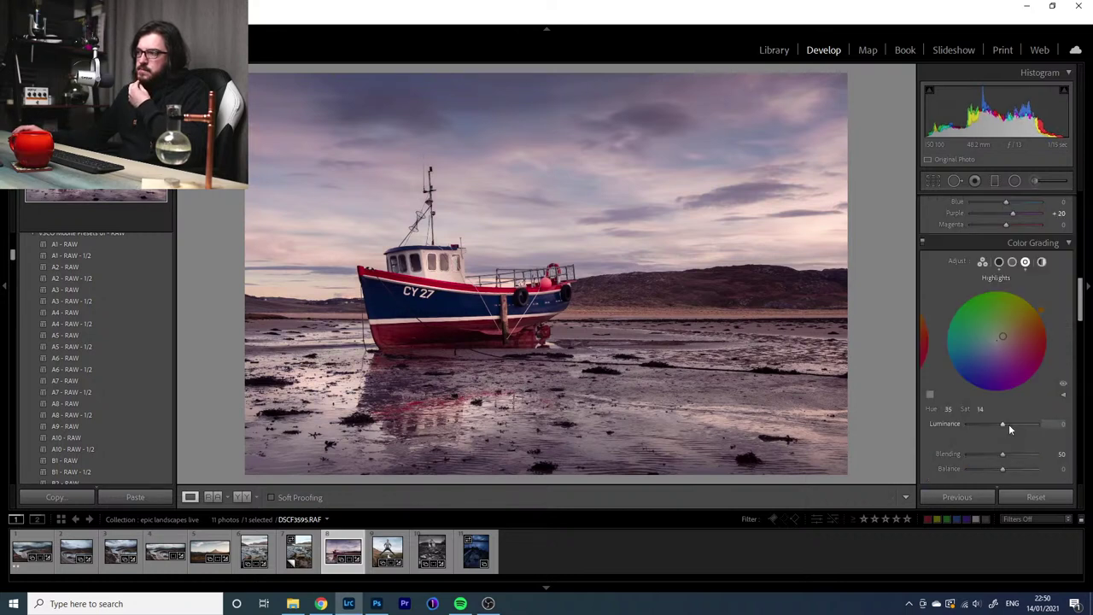
left_click_drag(983, 425, 1006, 469)
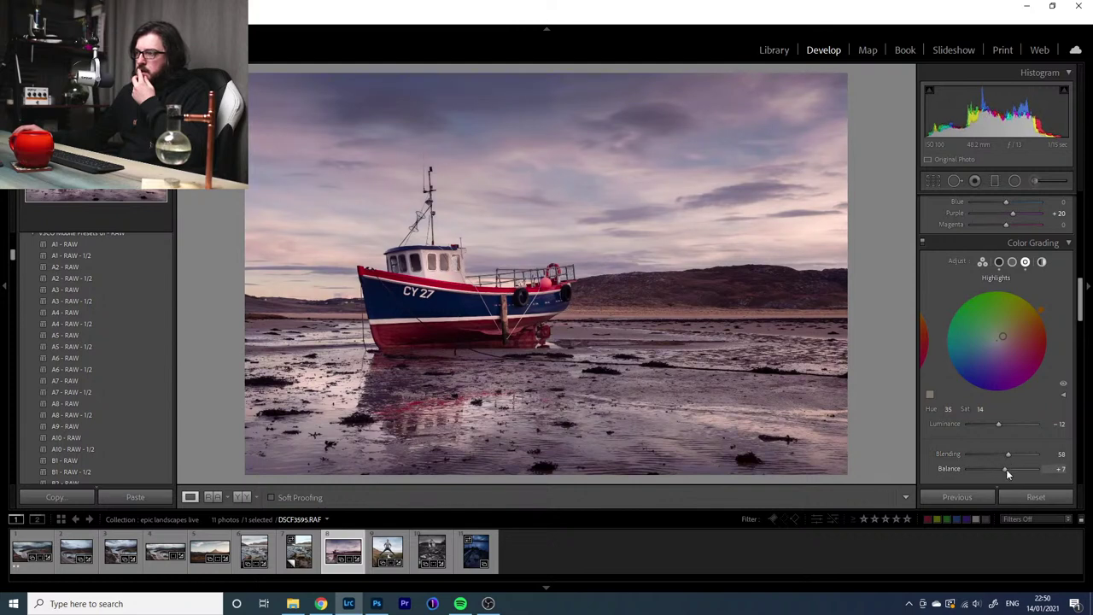
left_click(922, 244)
left_click(922, 243)
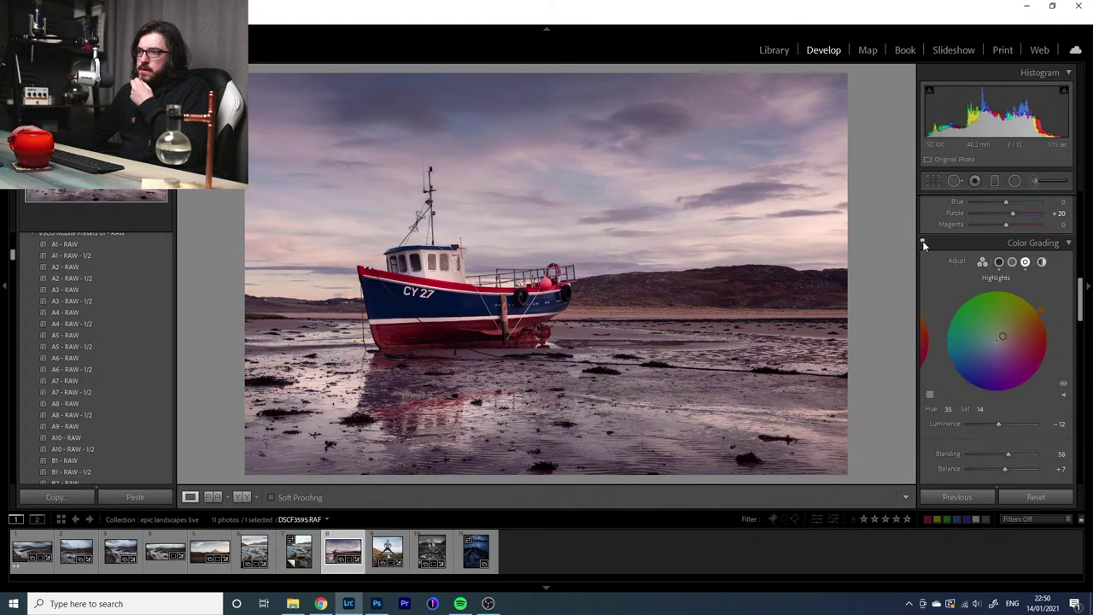
left_click(923, 244)
left_click(922, 244)
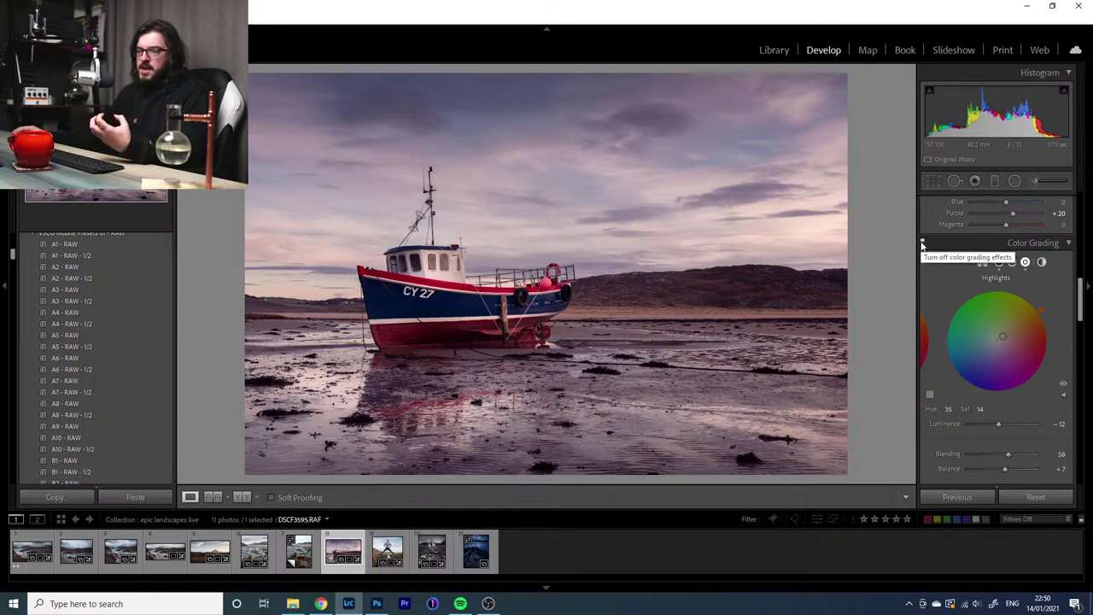
left_click(922, 245)
left_click(922, 246)
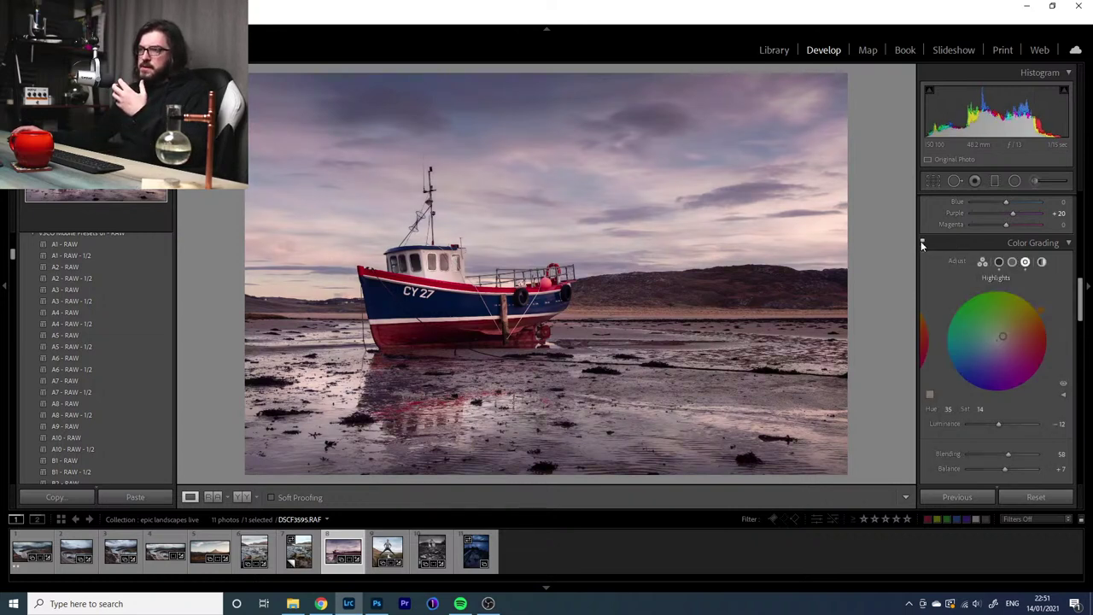
left_click(922, 245)
left_click(922, 245)
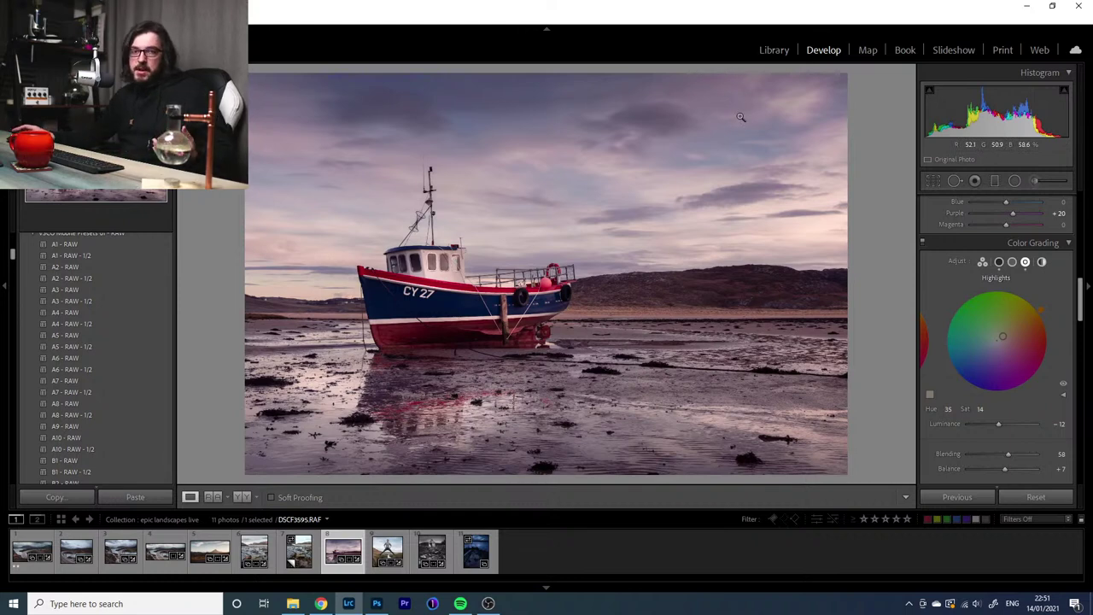
Switch to the Library and open the Porsche Scotland 18 collection
key("backslash")
left_click(774, 50)
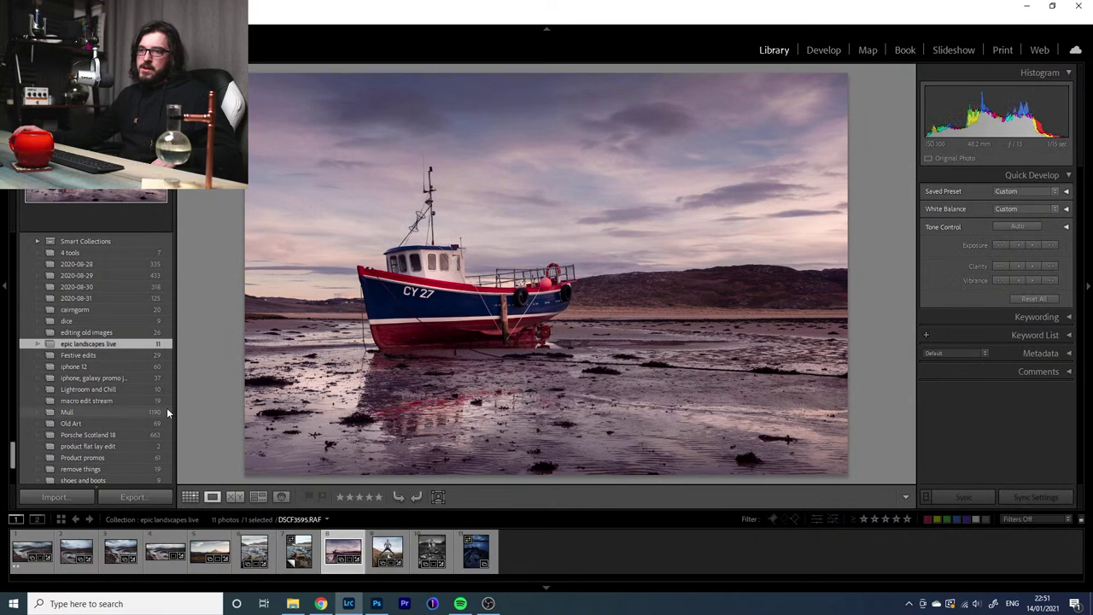
left_click(95, 437)
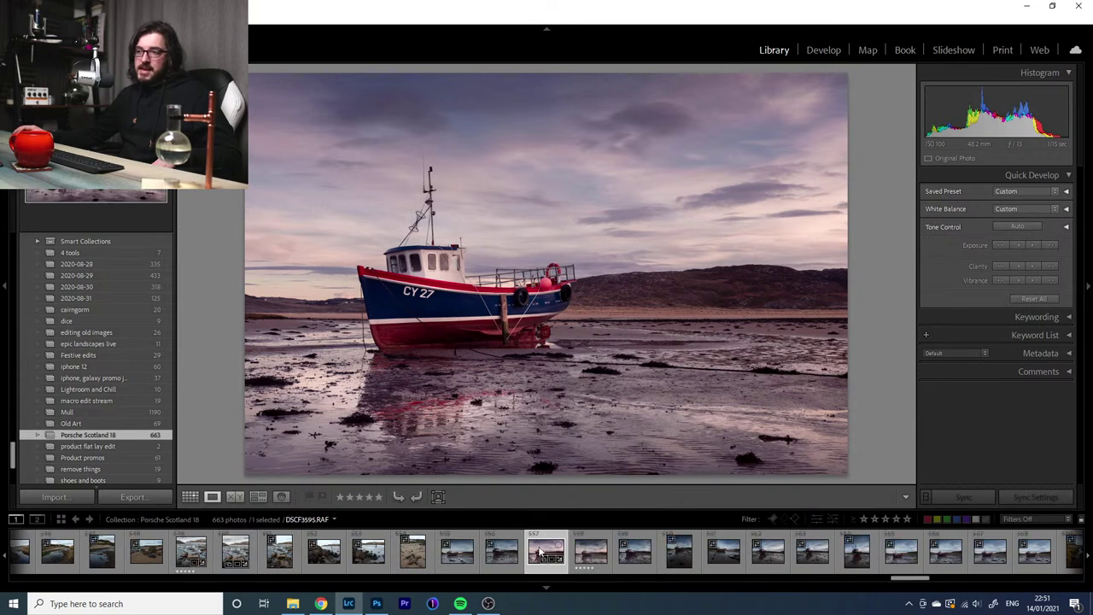
Step through the neighbouring boat shots, then reselect the edited DSCF3595 photo
key("Left")
key("Left")
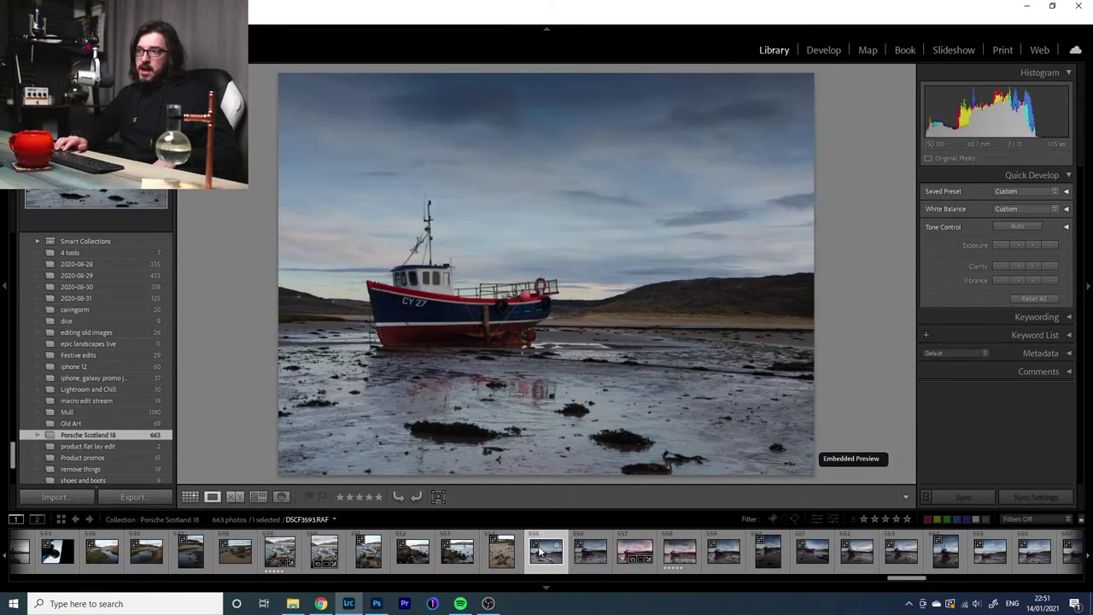
key("Right")
key("Right")
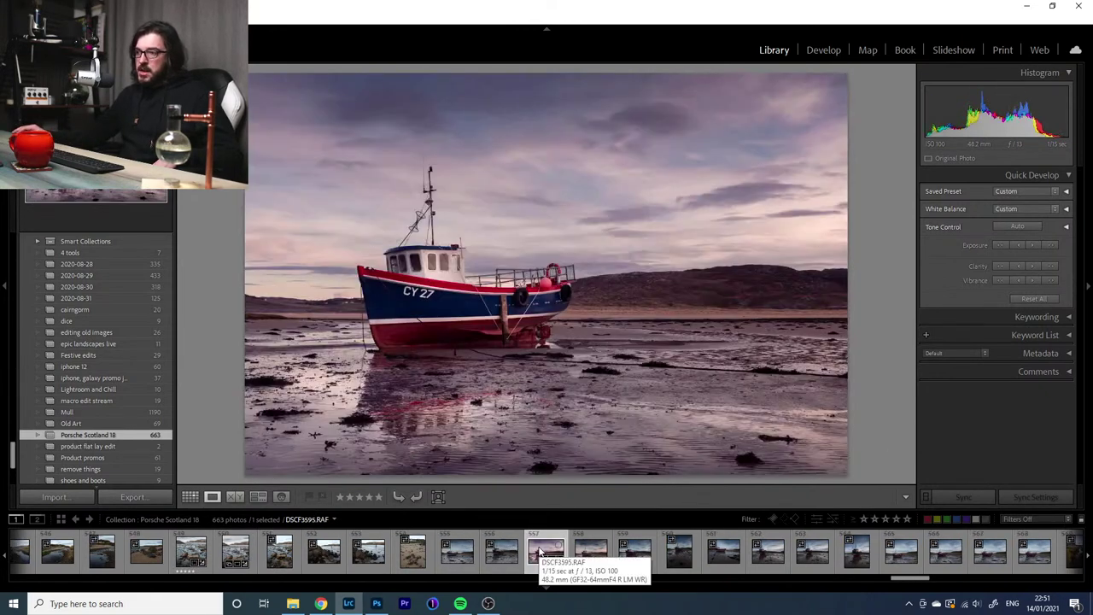
key("Right")
key("Right")
key("Right")
key("Right")
key("Right")
key("Right")
key("Right")
key("Right")
key("Right")
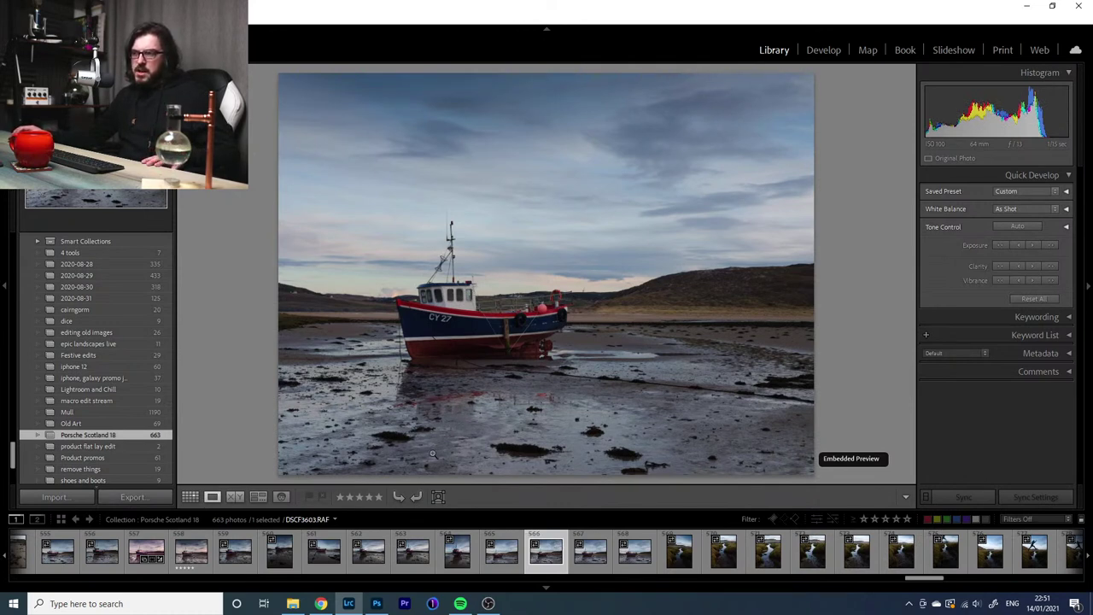
scroll(671, 551, "down", 10)
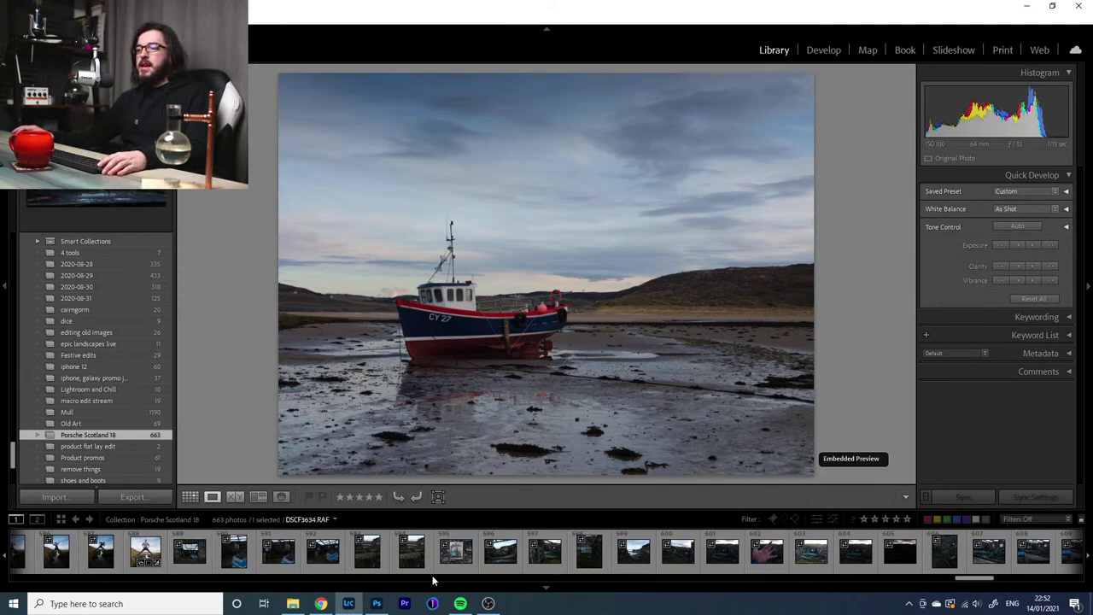
scroll(386, 582, "up", 12)
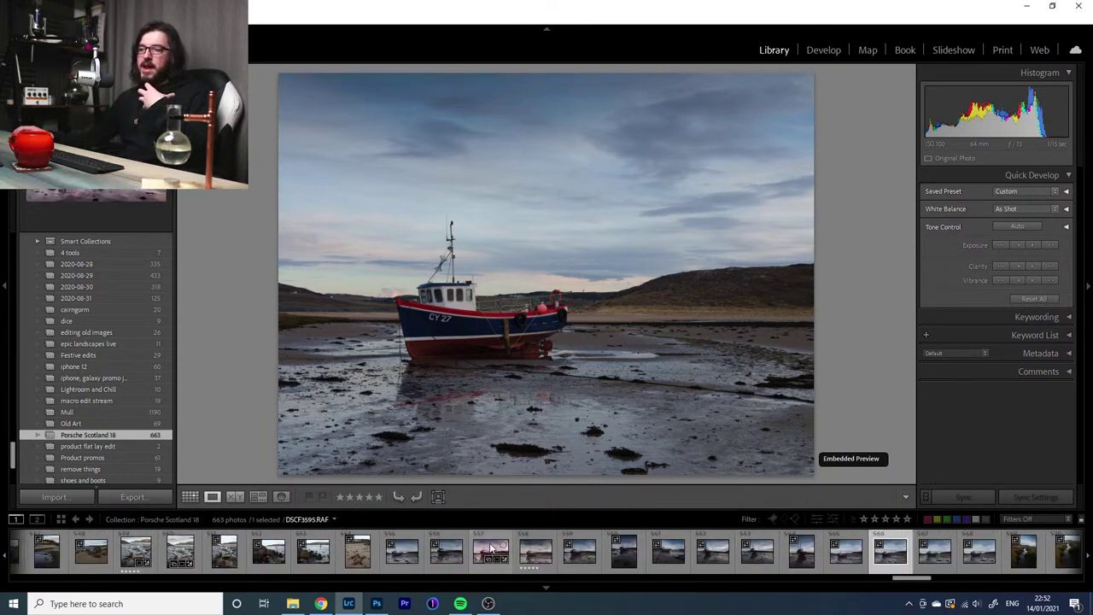
left_click(492, 549)
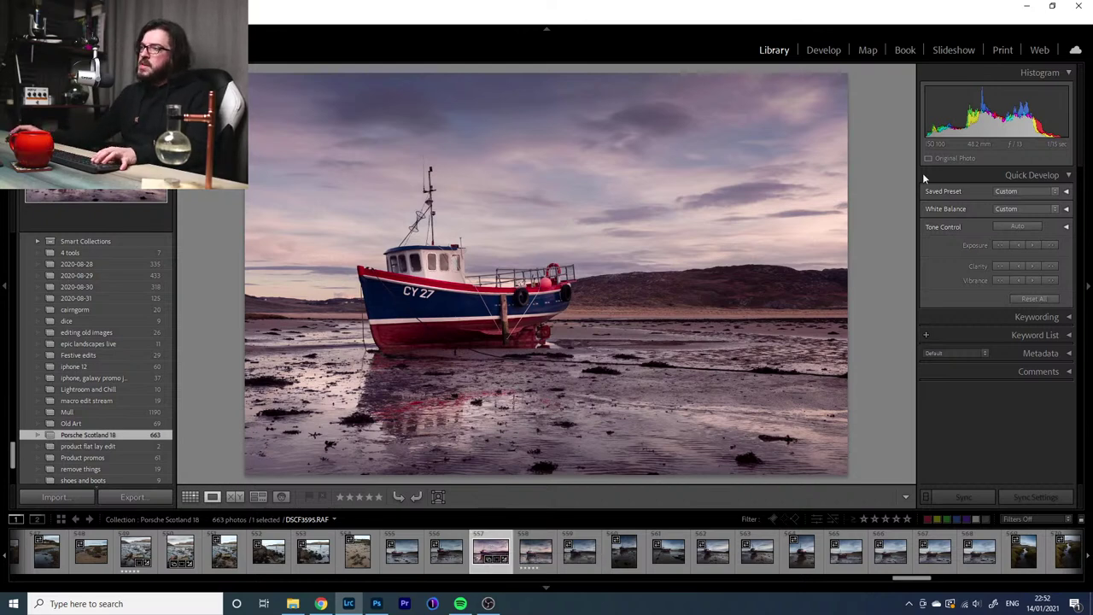
Lower the foreground graduated filter's Exposure to about -2.12 and tilt it up to the right
left_click(824, 50)
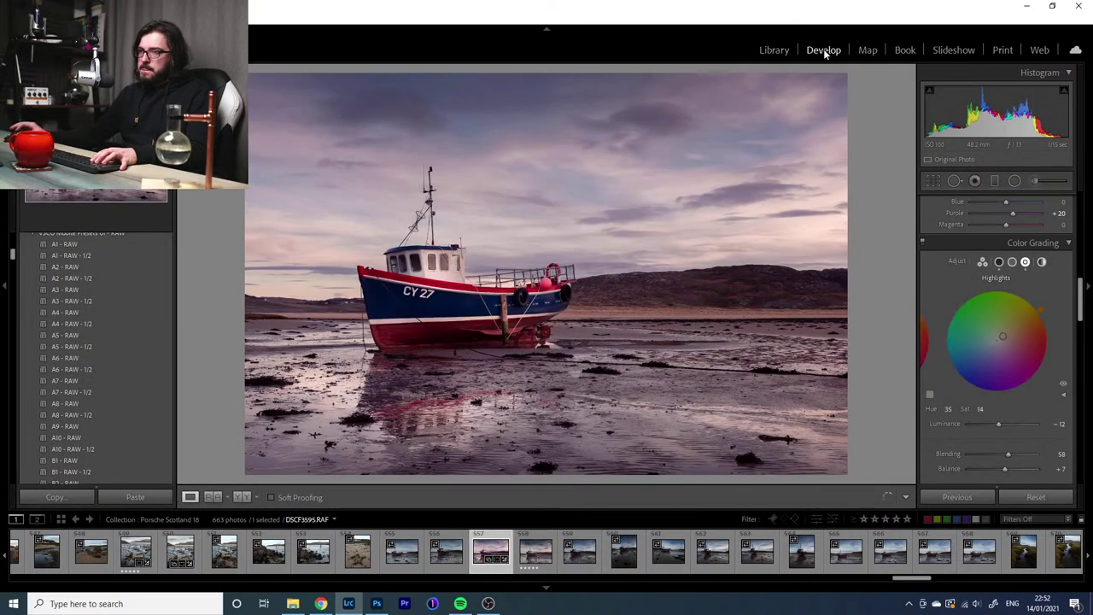
left_click(996, 180)
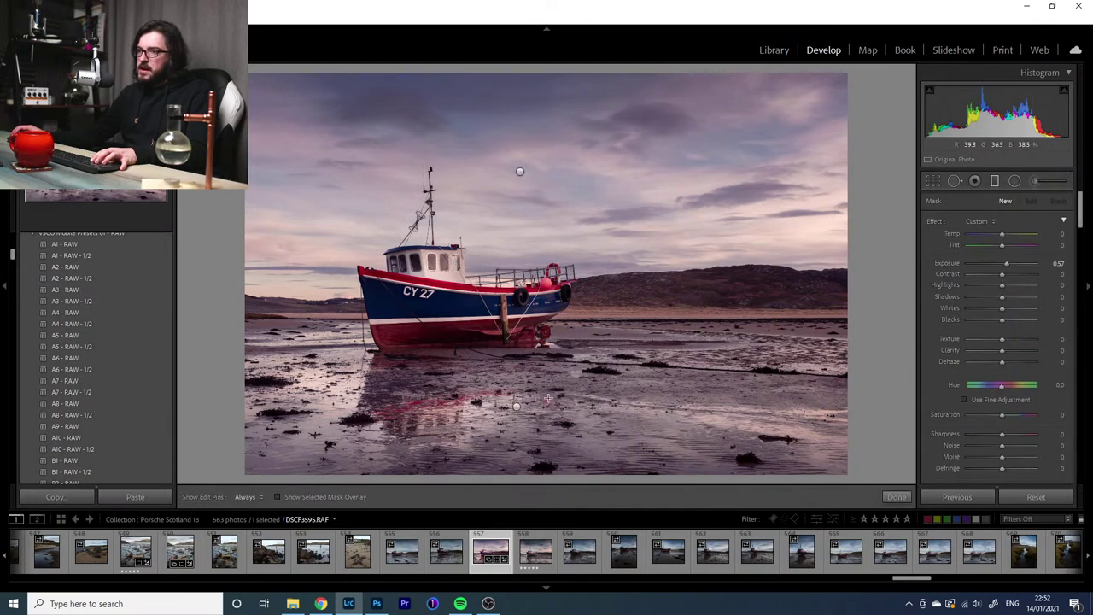
left_click(517, 407)
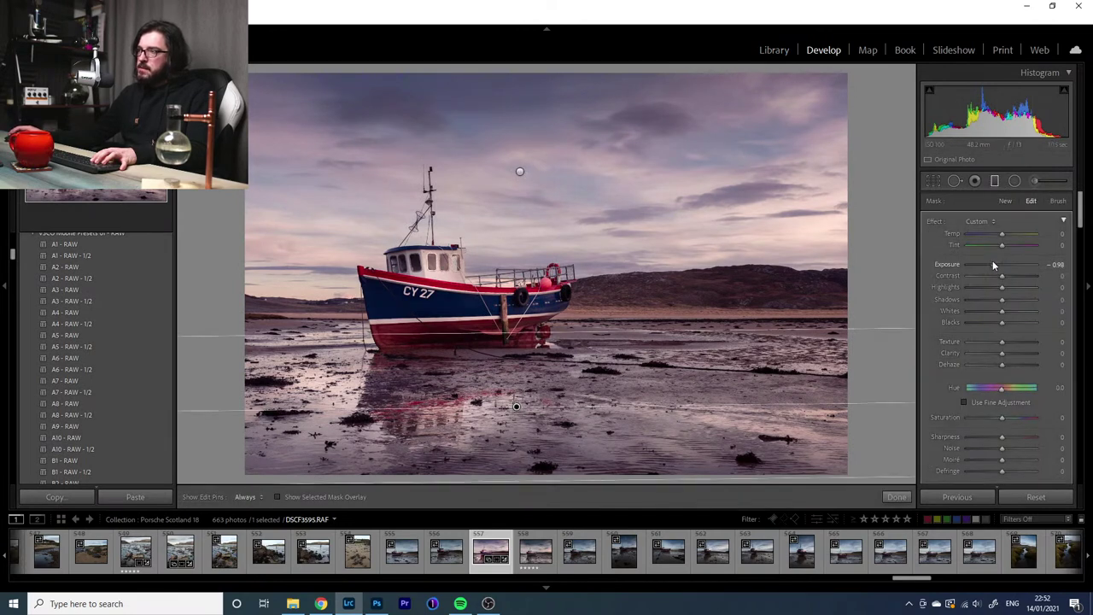
left_click_drag(993, 264, 982, 263)
left_click_drag(862, 405, 861, 399)
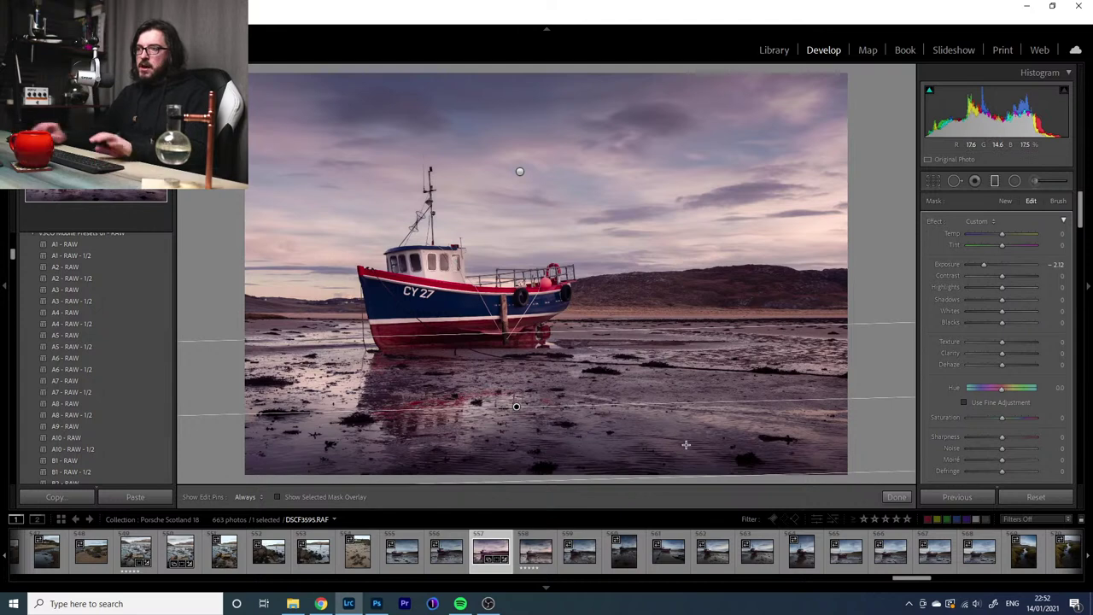
left_click(994, 180)
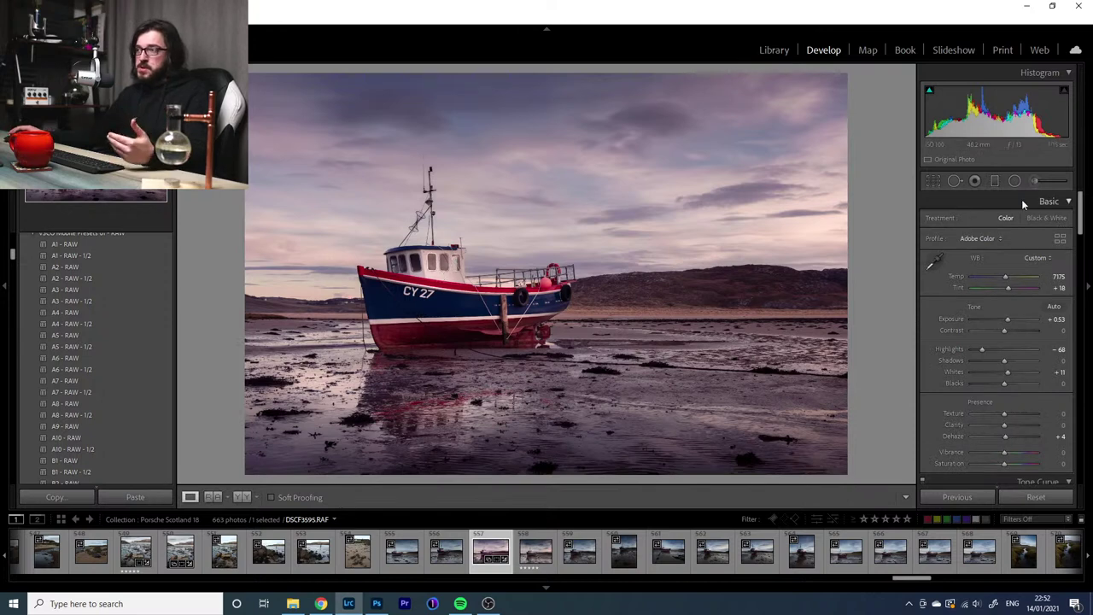
Raise the exposure of the reflection-and-mud brush, checking its coverage with the red mask overlay
left_click(1033, 181)
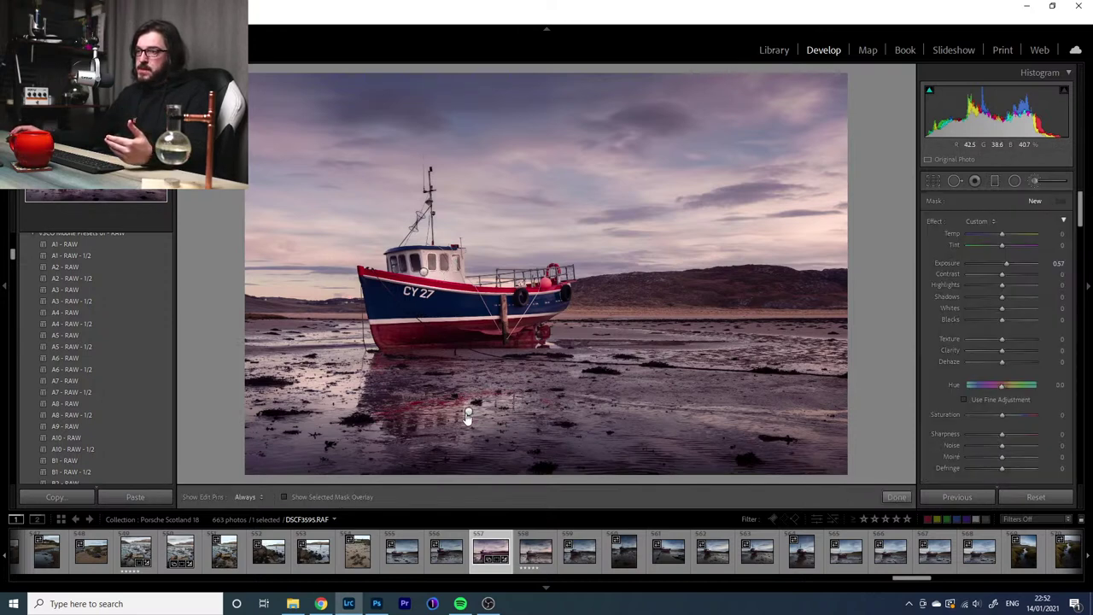
left_click_drag(1002, 264, 1012, 264)
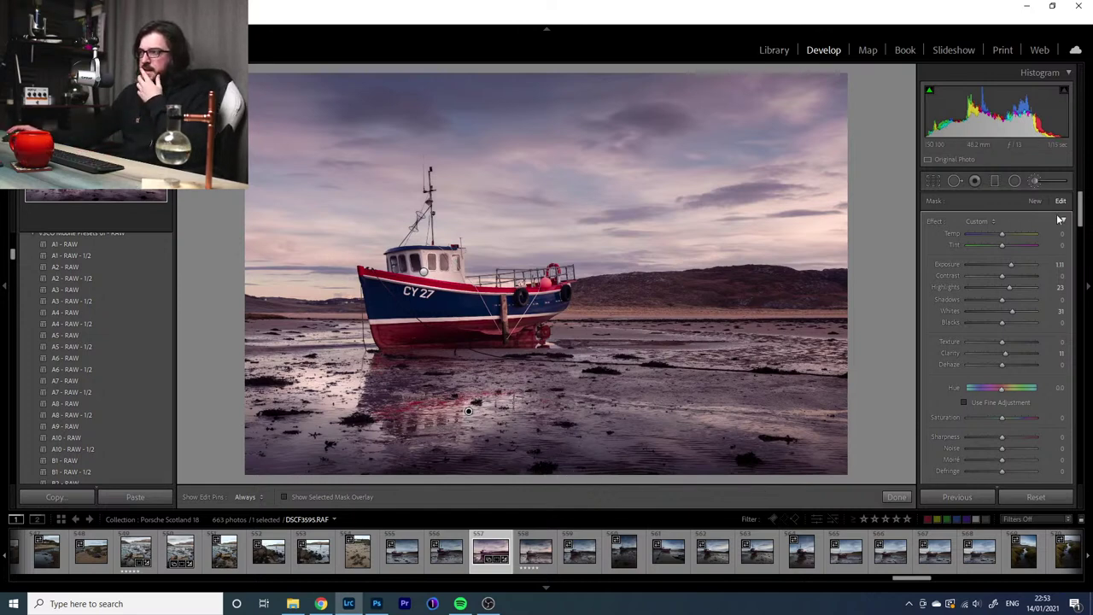
scroll(1081, 220, "down", 2)
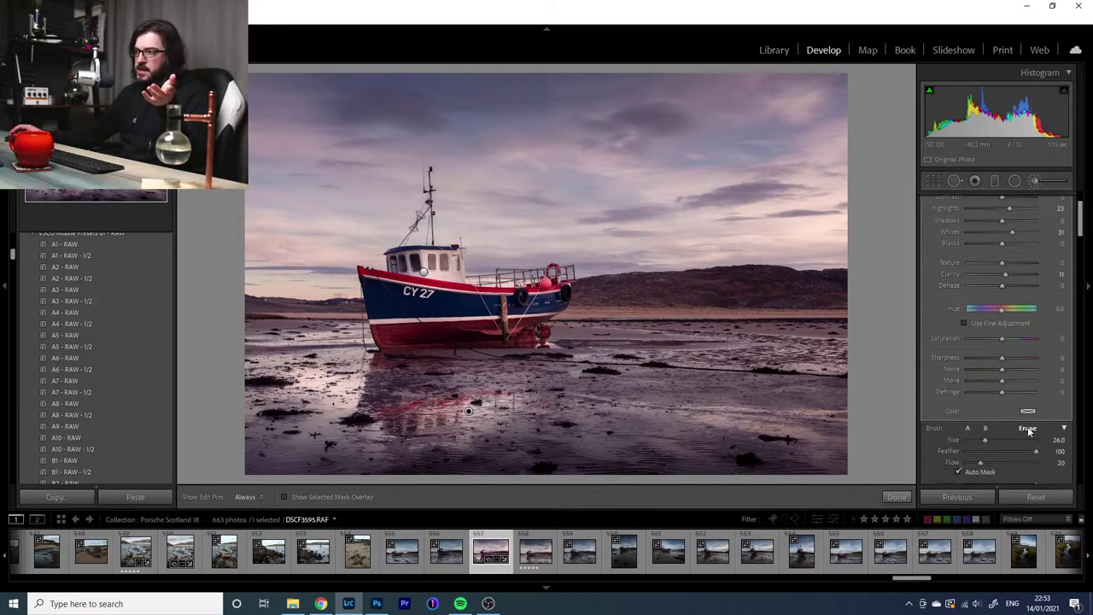
left_click(317, 498)
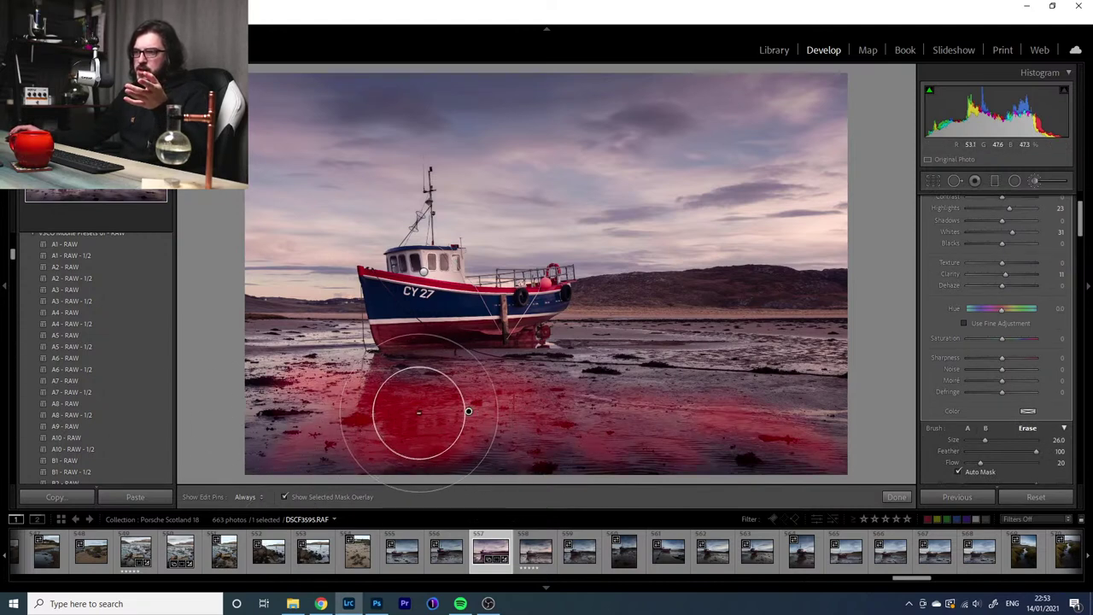
key("h")
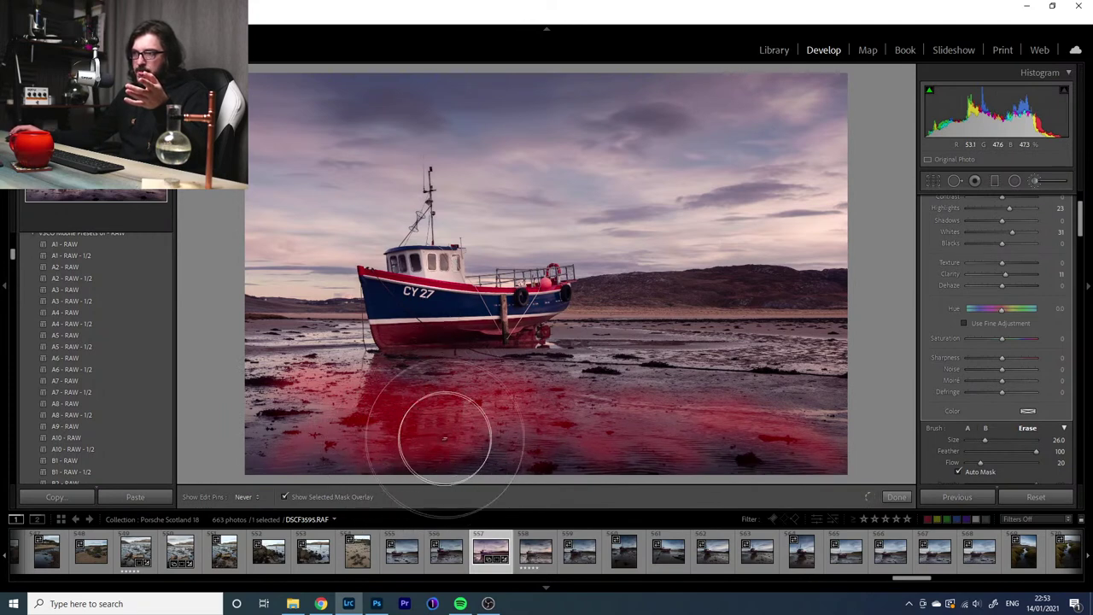
key("h")
left_click(358, 495)
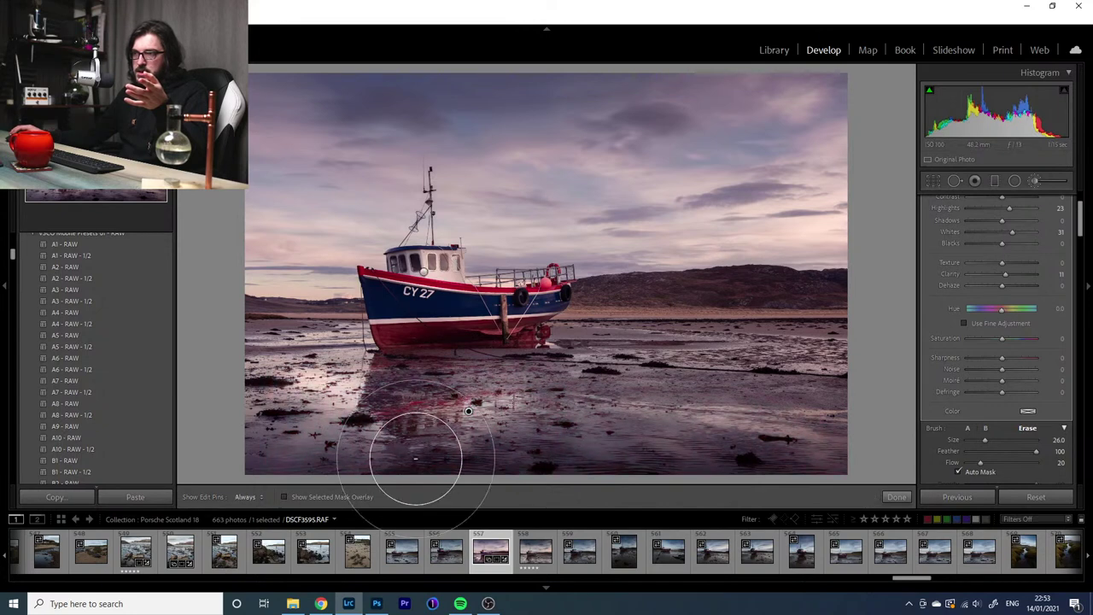
key("h")
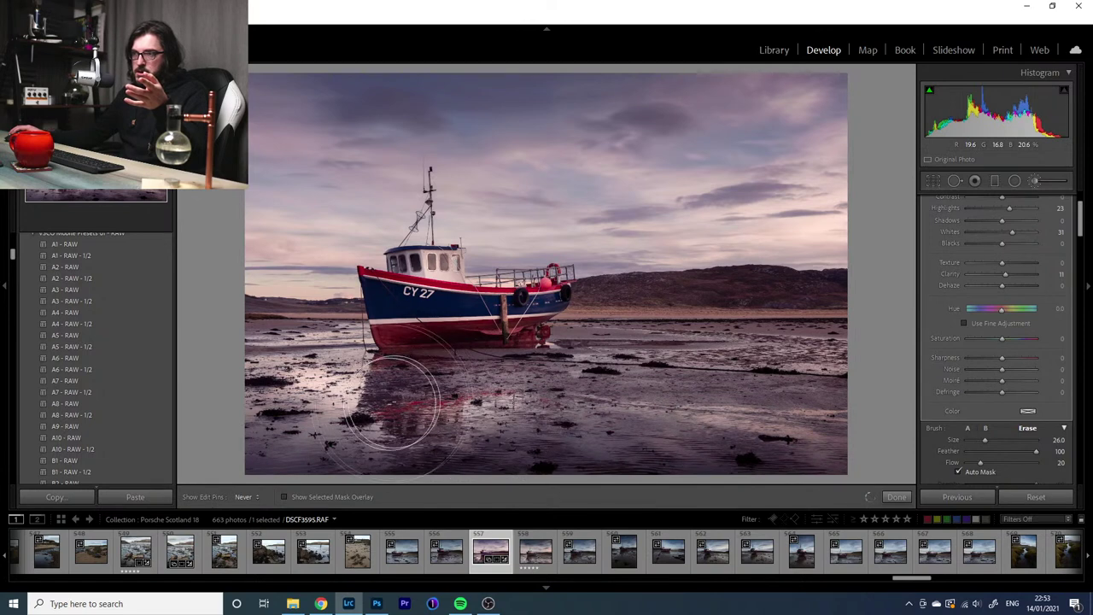
key("h")
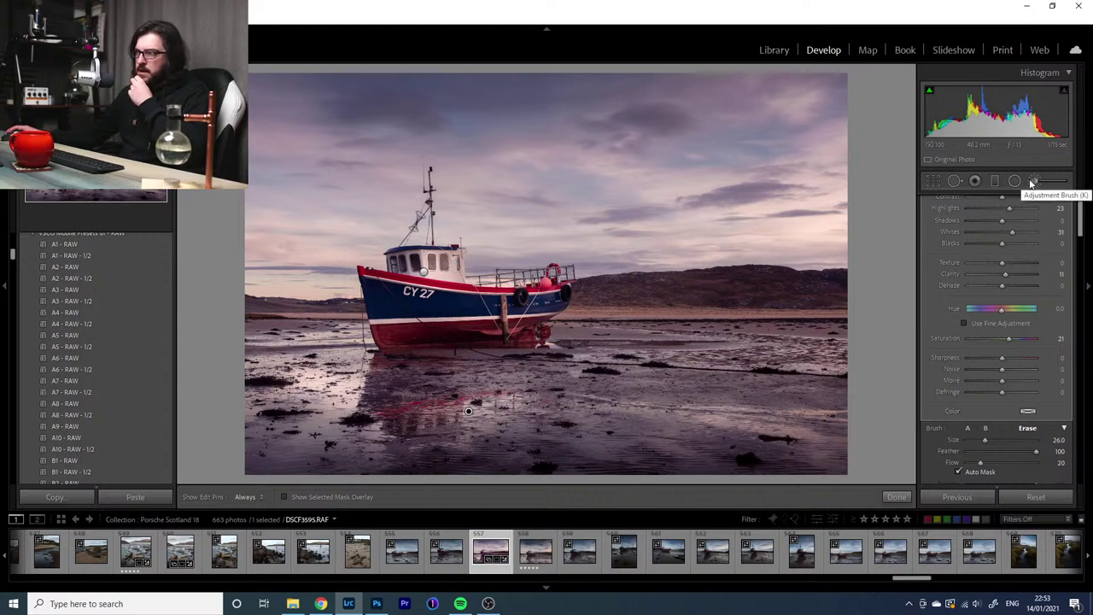
left_click(1032, 182)
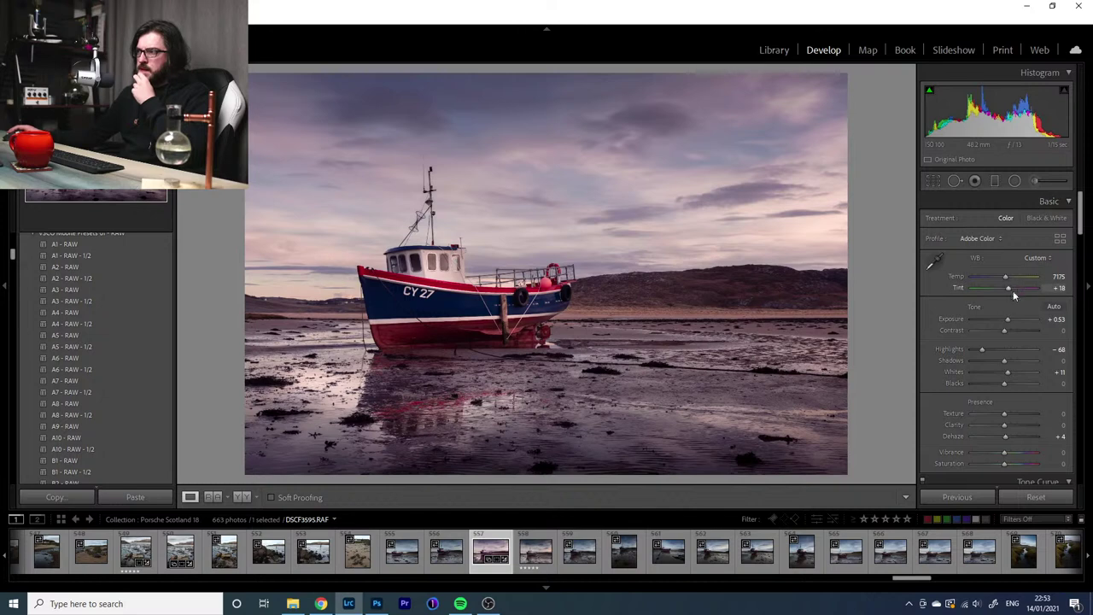
Retune the existing brush mask's clarity and exposure to 0.57, then reopen the Adjustment Brush
left_click(1035, 181)
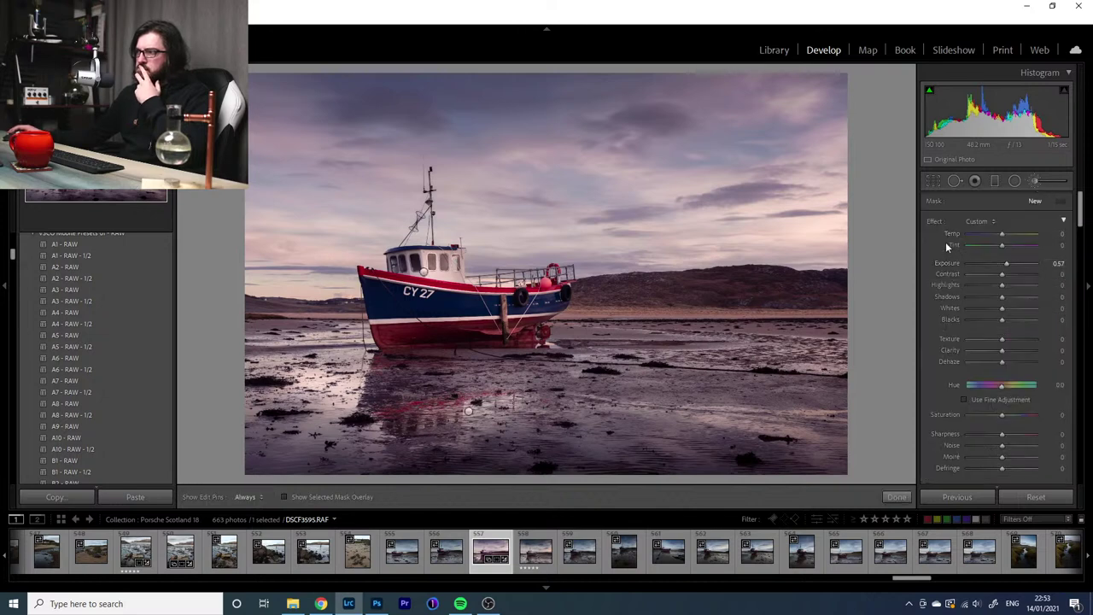
key("h")
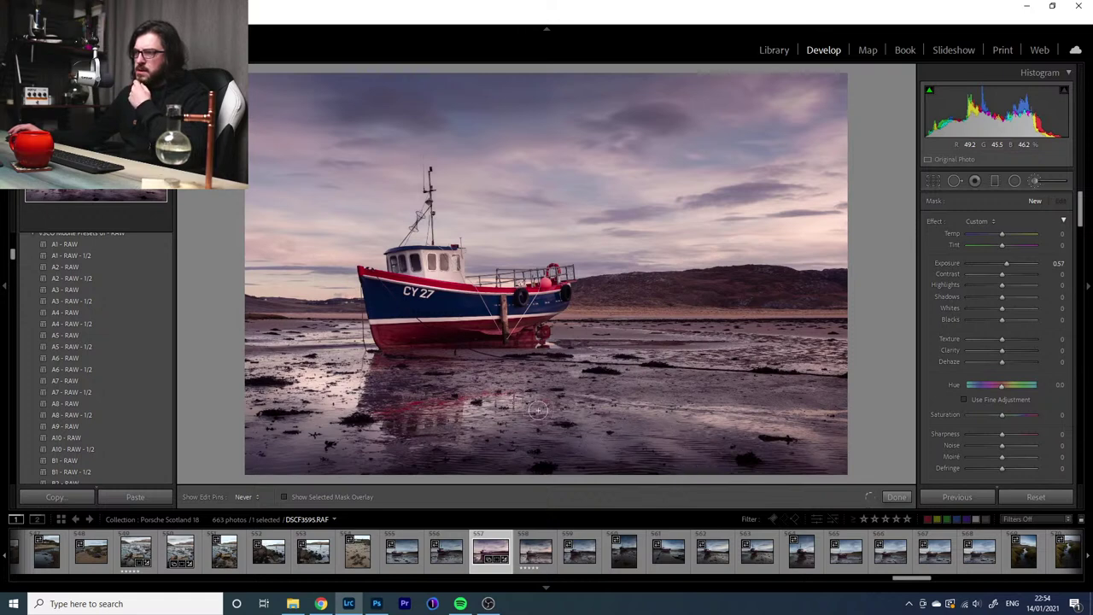
left_click(733, 413)
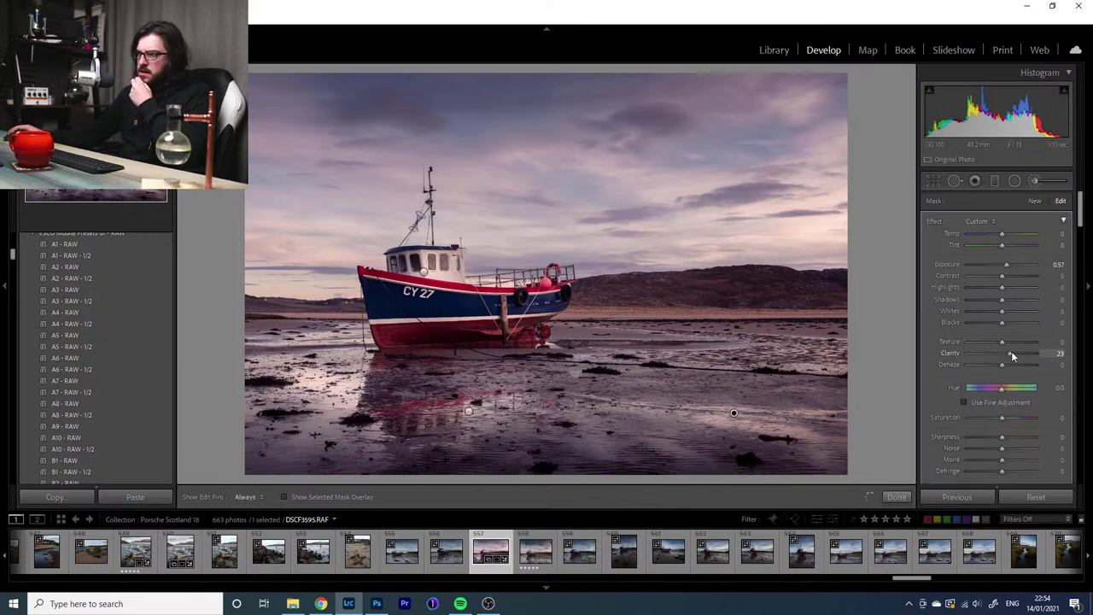
left_click_drag(1014, 353, 1005, 352)
left_click_drag(1006, 265, 1003, 270)
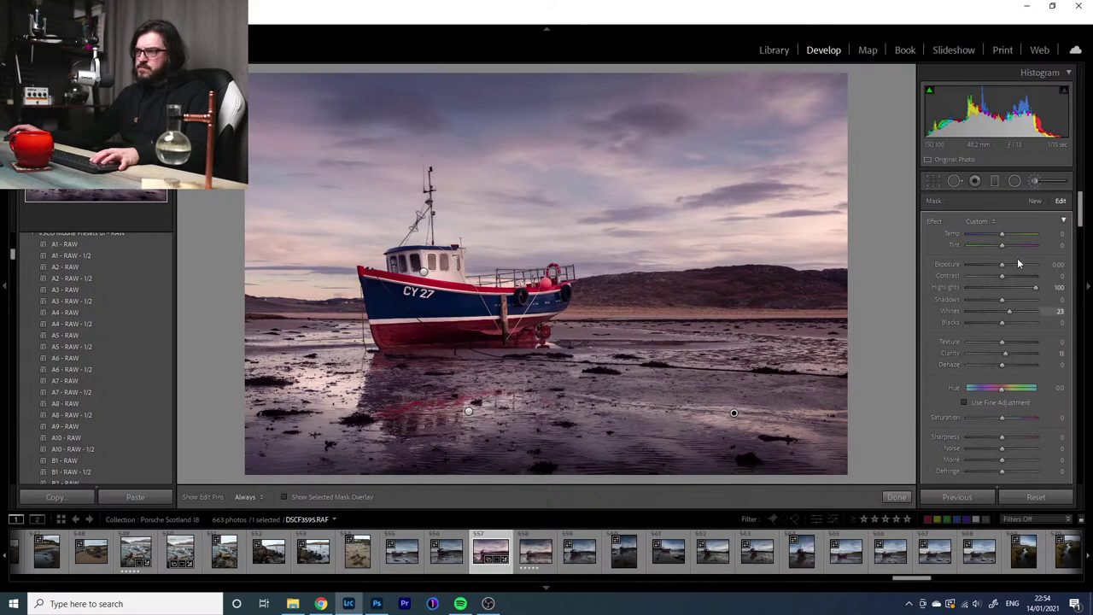
left_click(1033, 182)
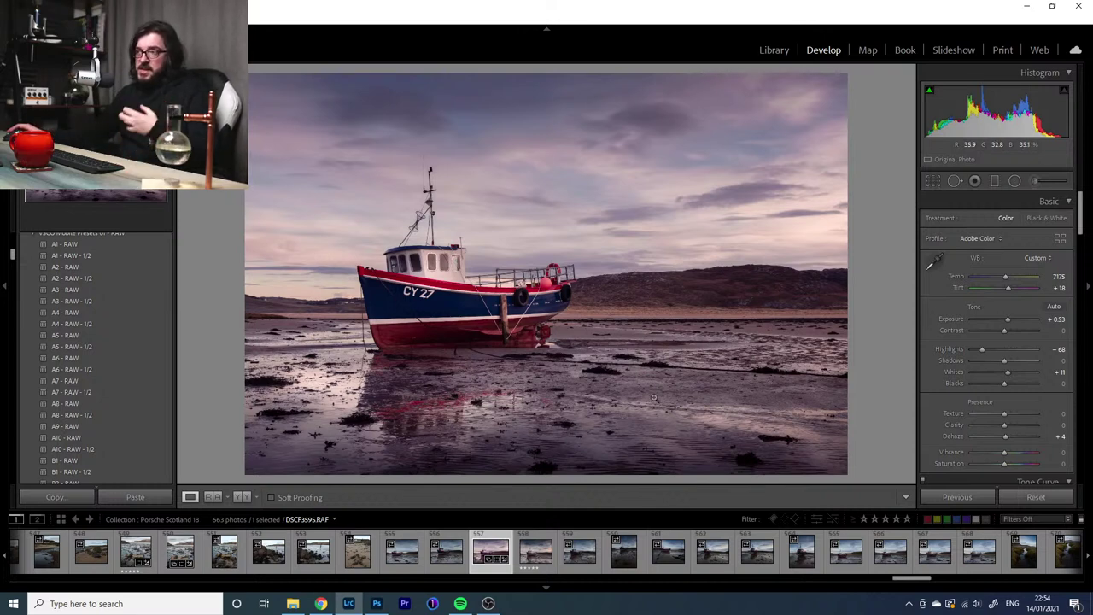
left_click(1036, 180)
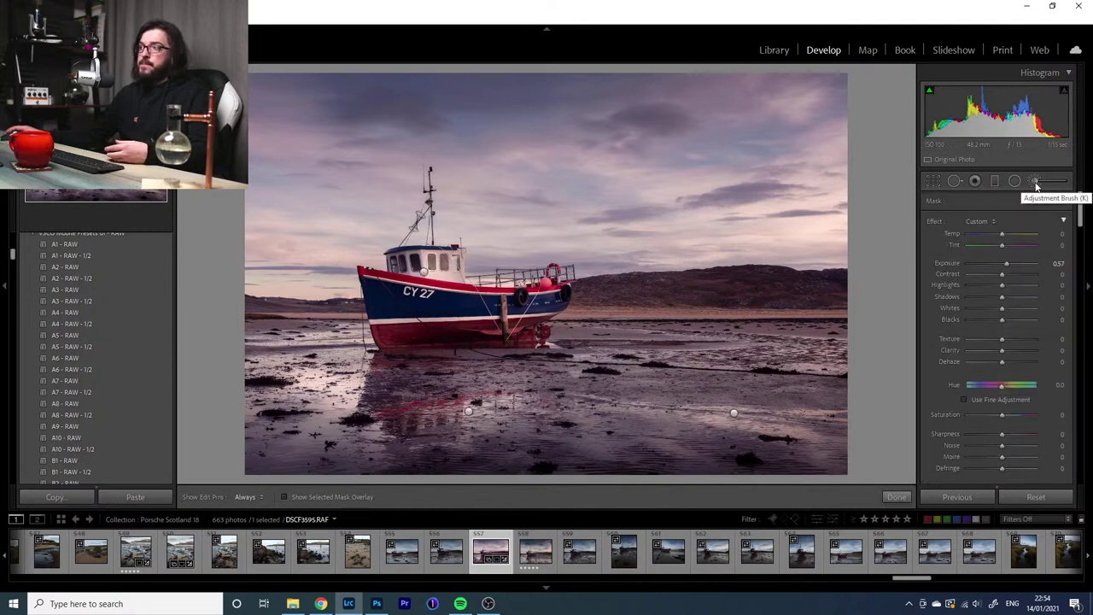
Draw a radial filter ellipse around the boat with its exposure reset to zero
left_click(995, 181)
left_click(1035, 181)
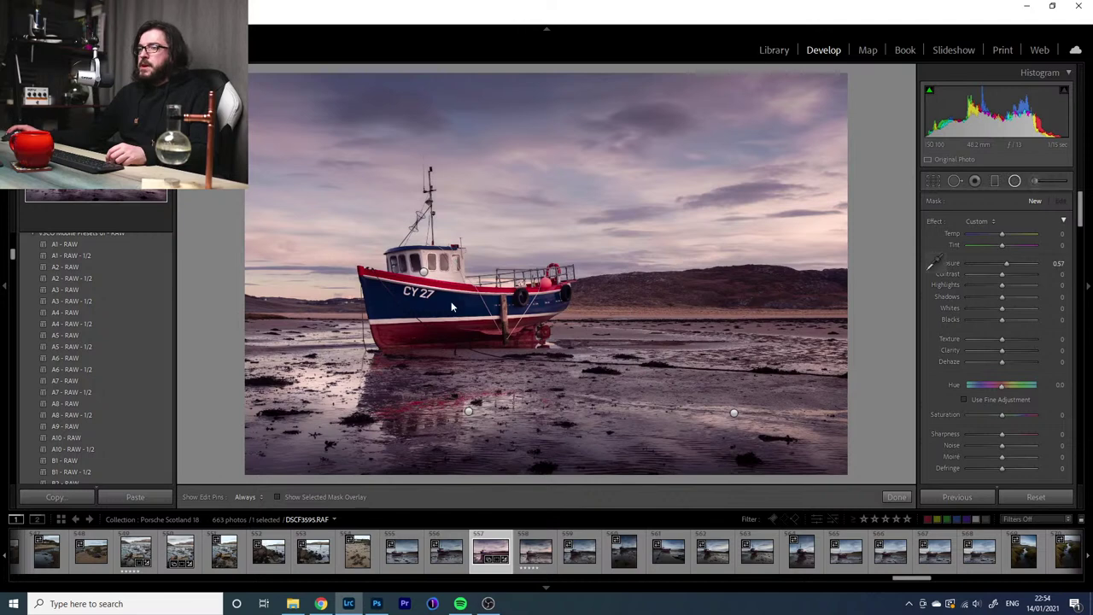
left_click(1014, 181)
double_click(945, 265)
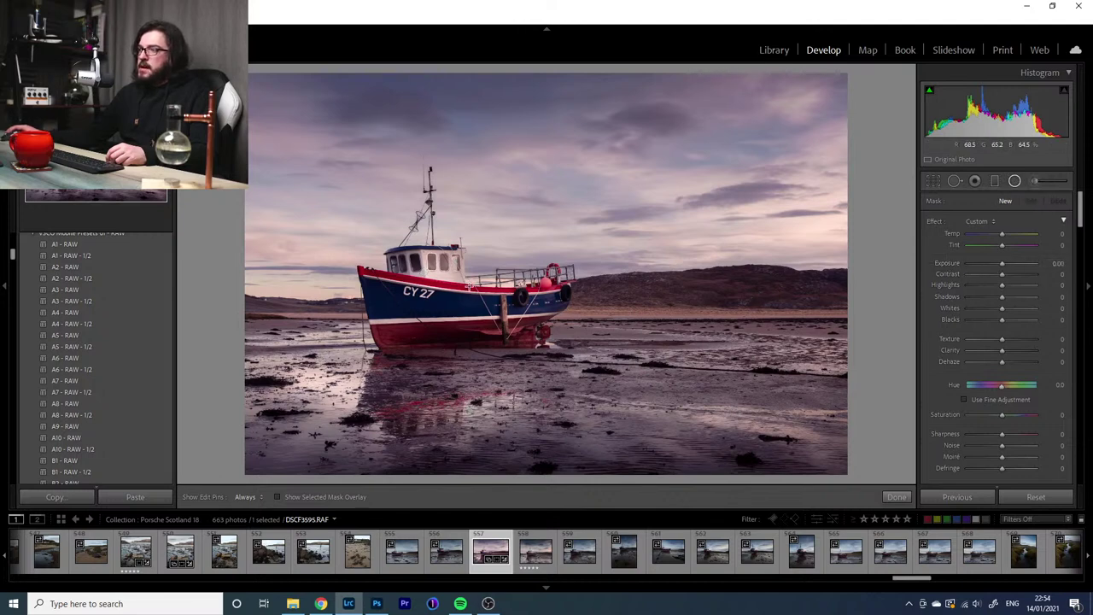
left_click_drag(455, 303, 662, 379)
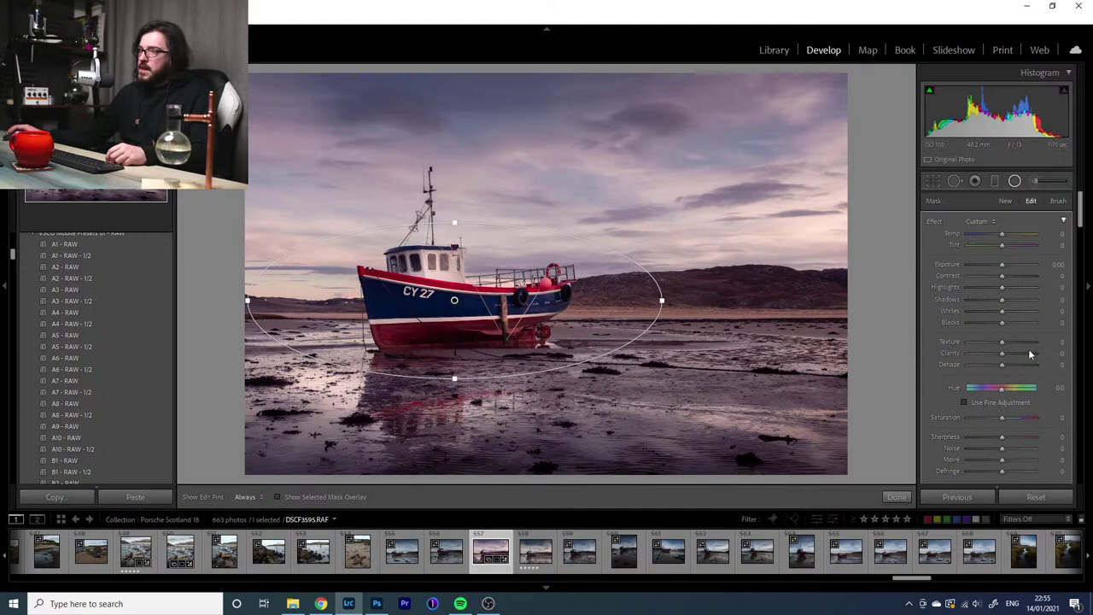
scroll(1028, 348, "down", 5)
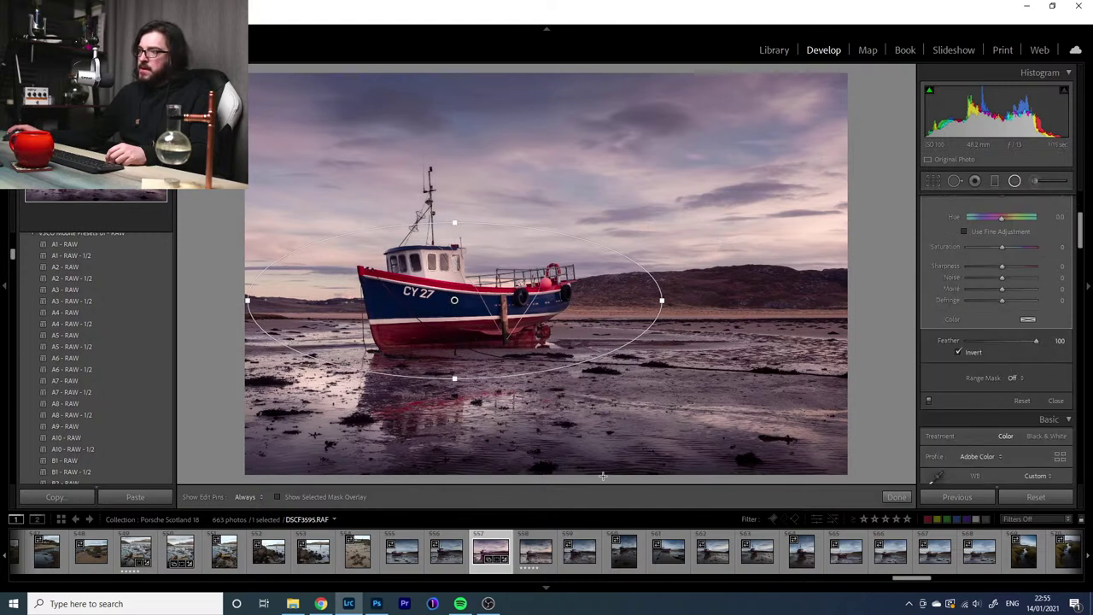
left_click(323, 495)
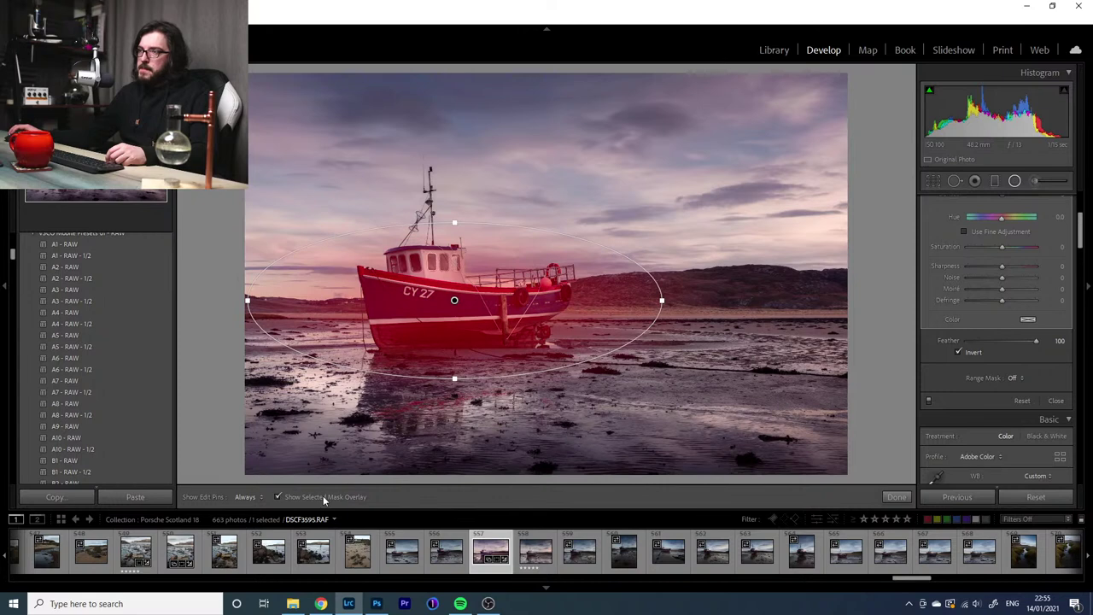
left_click(323, 495)
scroll(1038, 352, "up", 5)
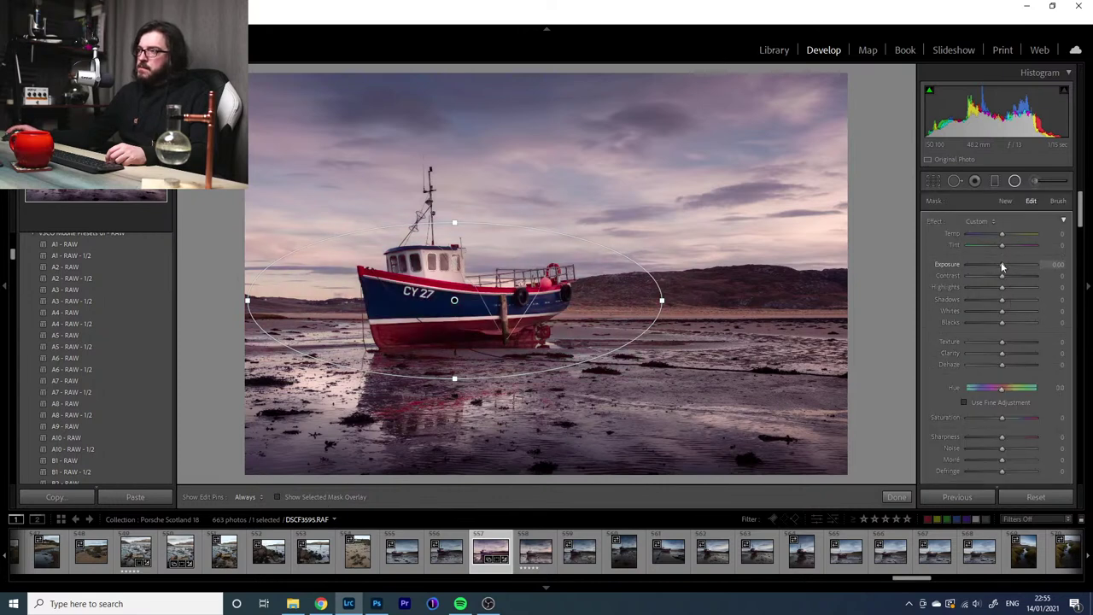
Raise the radial filter's Exposure to 0.50 and restrict it with a 0/55 Luminance range mask
left_click_drag(1003, 267, 1005, 264)
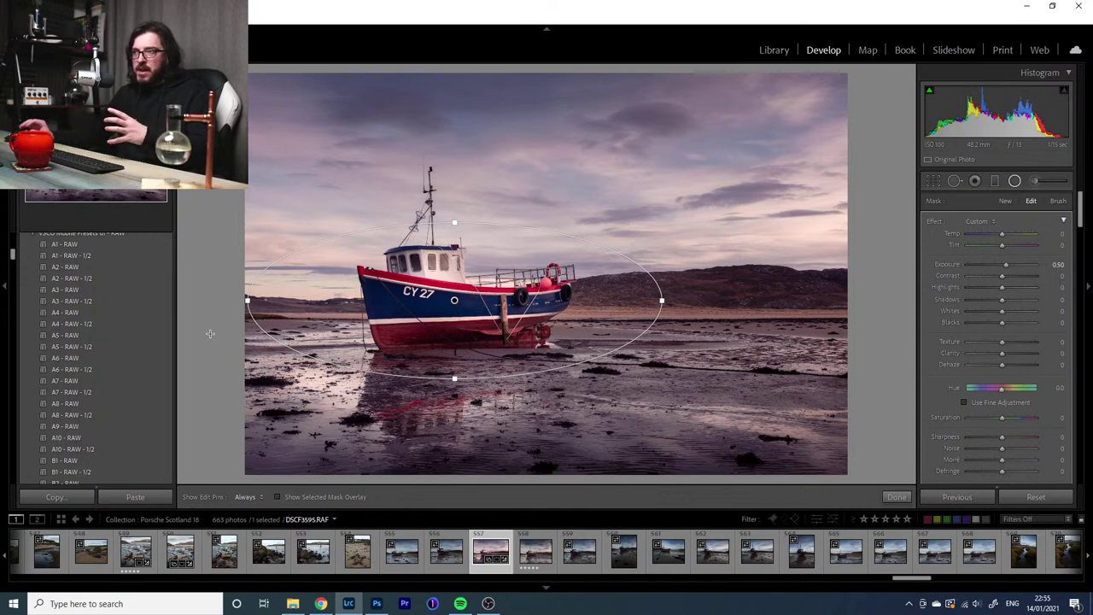
scroll(1072, 426, "down", 4)
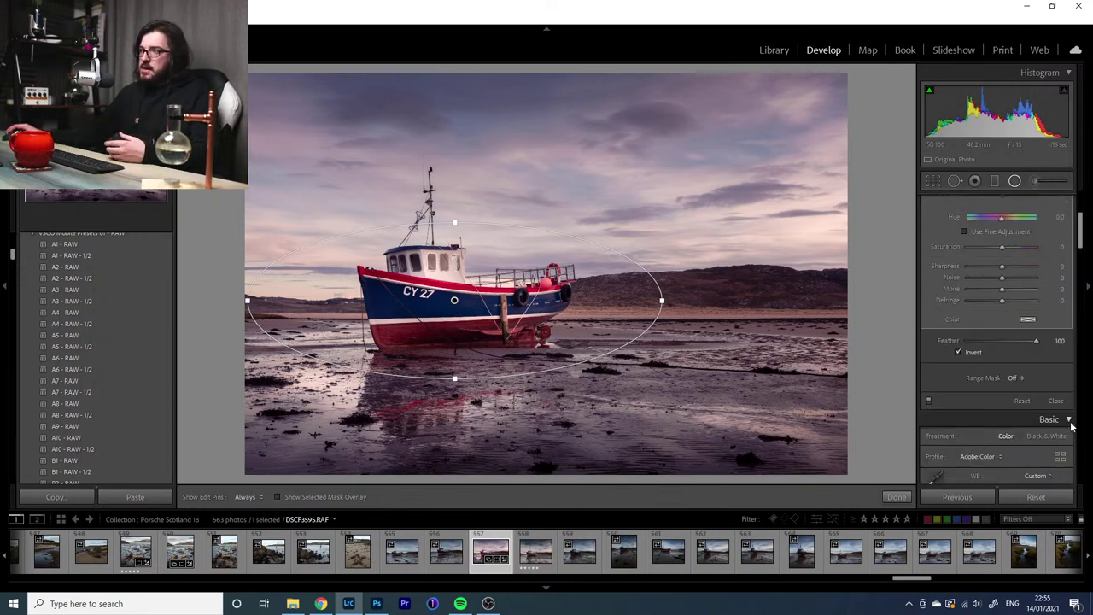
left_click(1012, 378)
left_click(1016, 416)
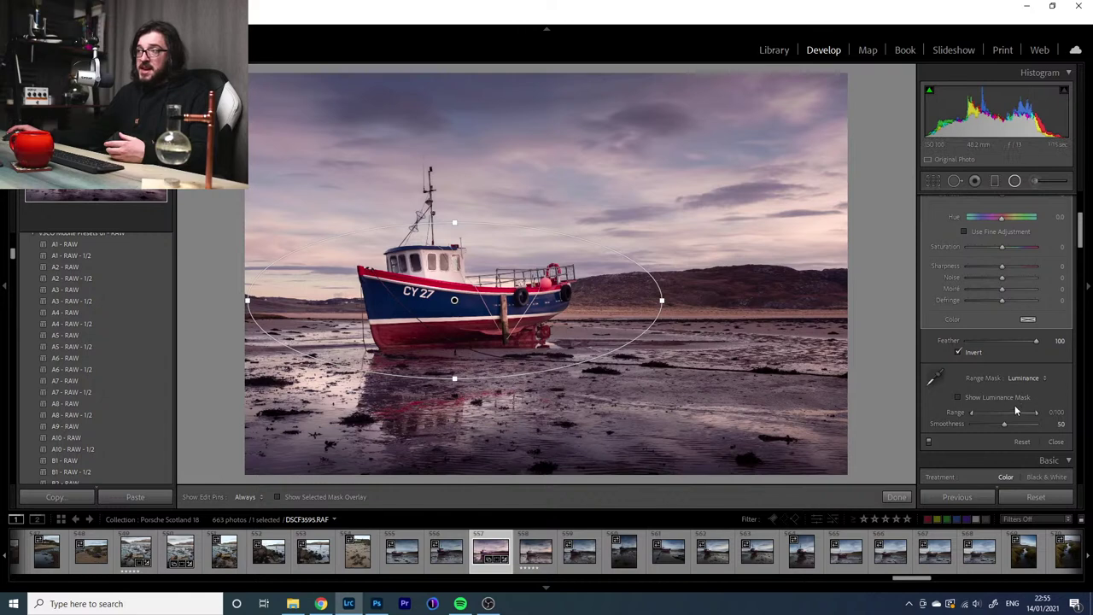
mouse_move(1023, 412)
left_mouse_down()
mouse_move(1042, 423)
mouse_move(1008, 417)
left_mouse_up()
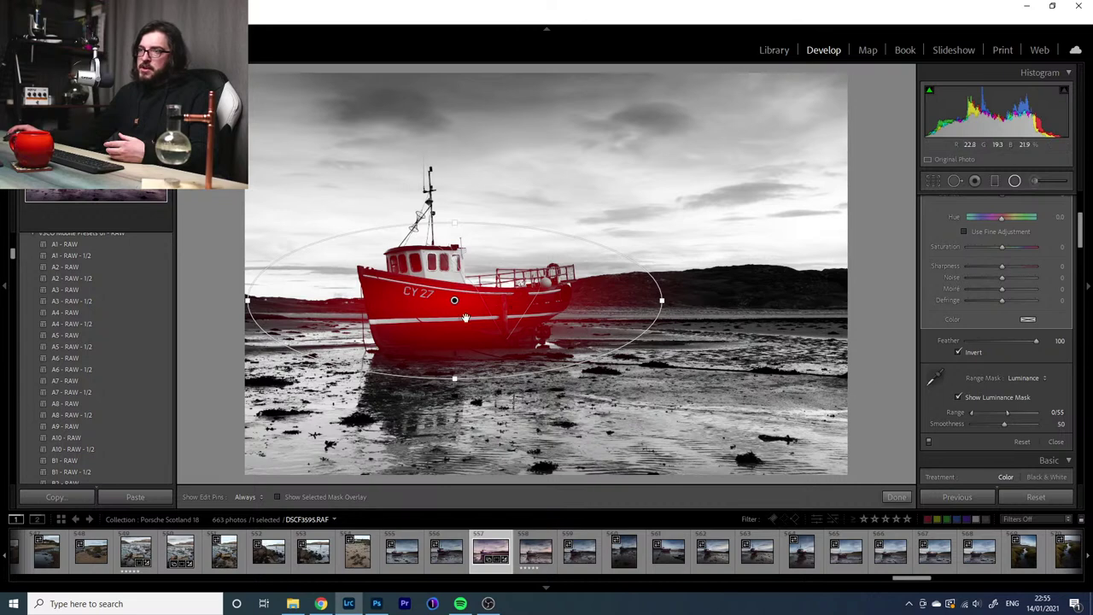
left_click(1015, 181)
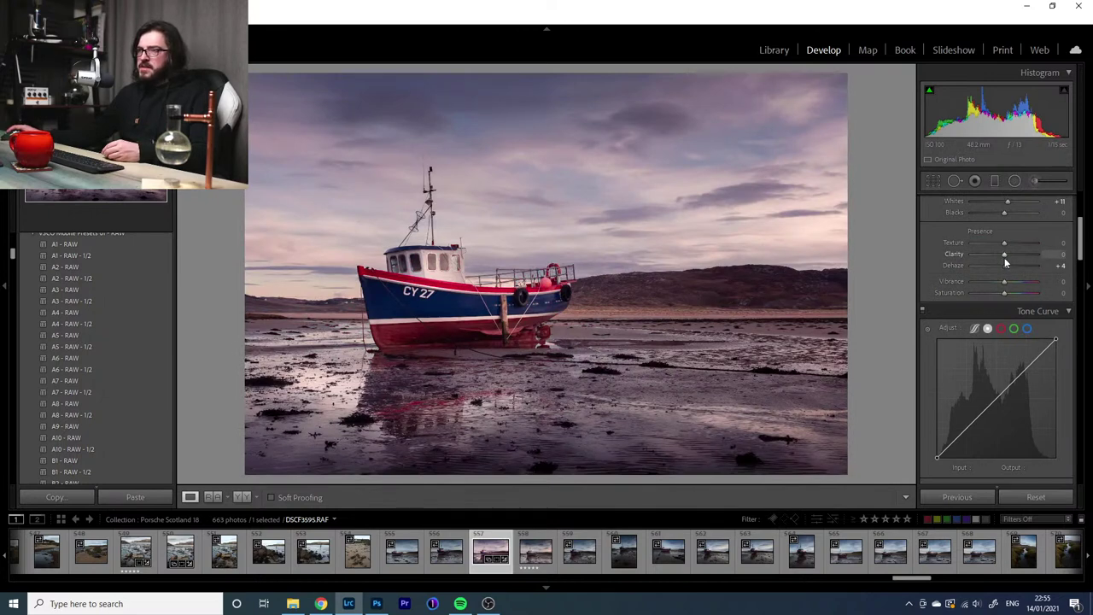
scroll(1008, 258, "up", 4)
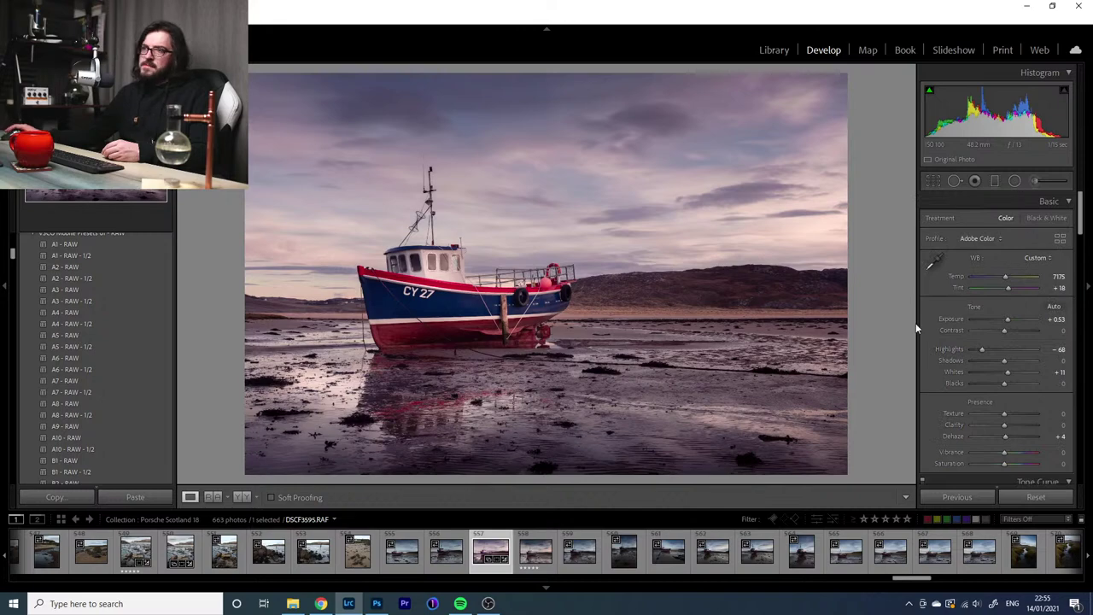
key("backslash")
key("backslash")
key("backslash")
key("backslash")
key("backslash")
key("backslash")
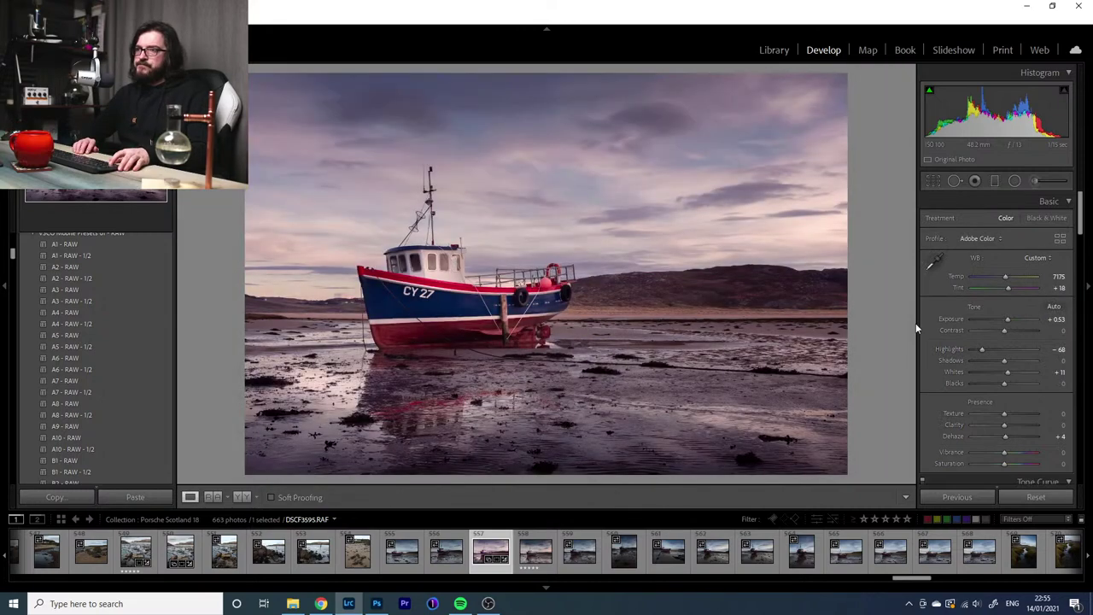
key("backslash")
key("backslash")
key("backslash")
key("backslash")
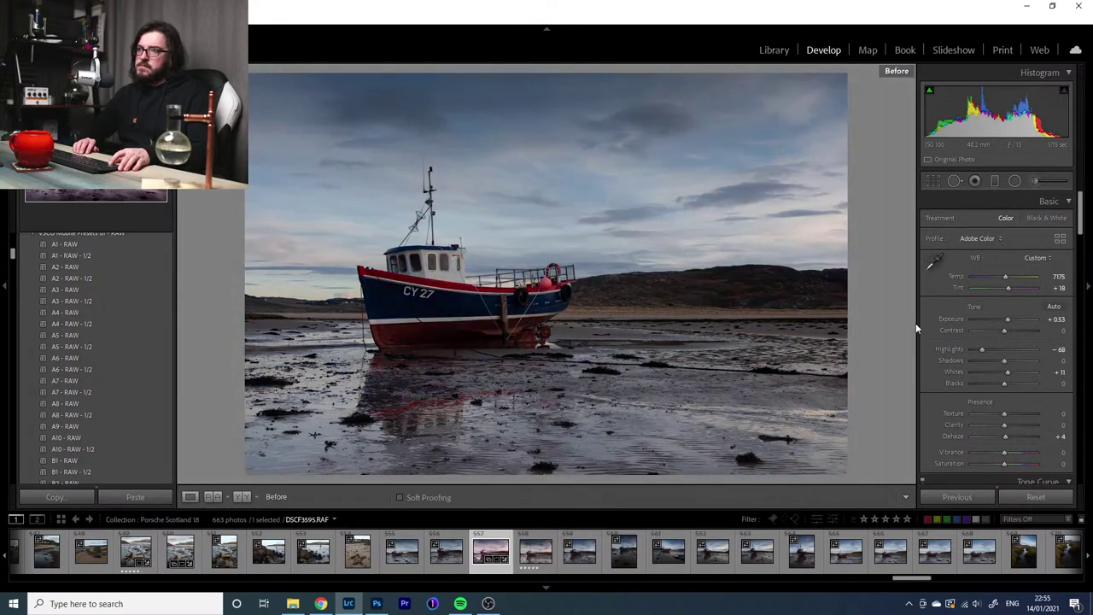
key("backslash")
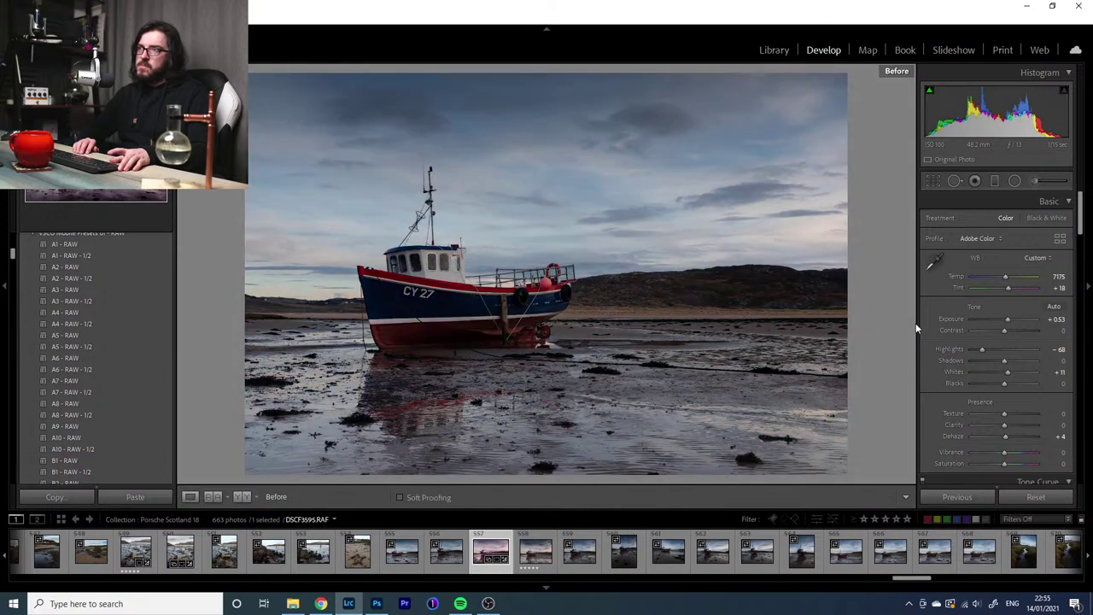
key("backslash")
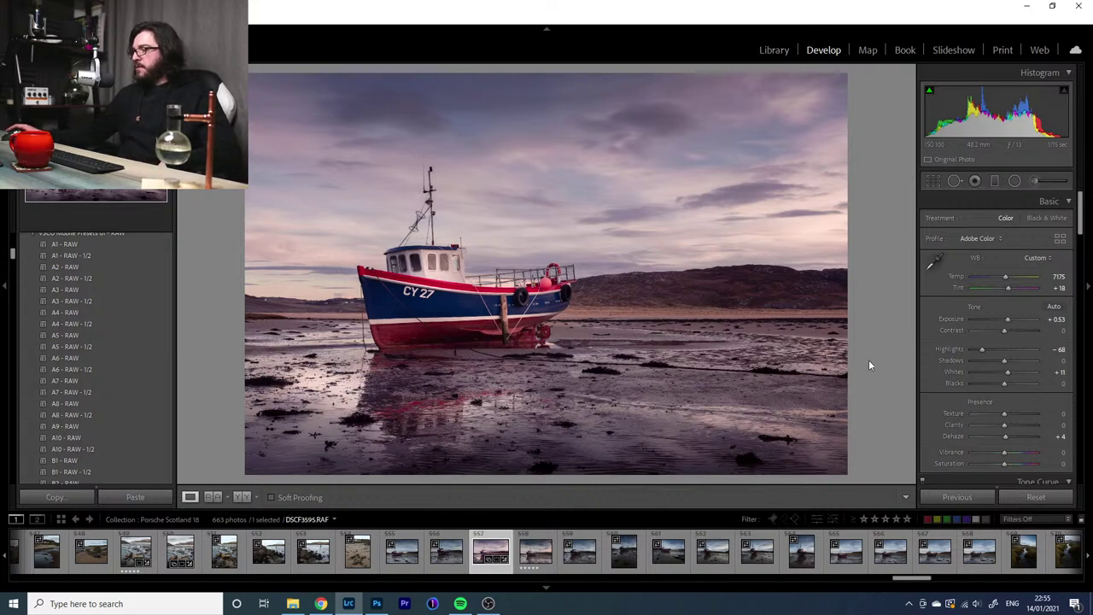
Try a 2 x 4 crop with the photo shifted upward and apply it
left_click(933, 181)
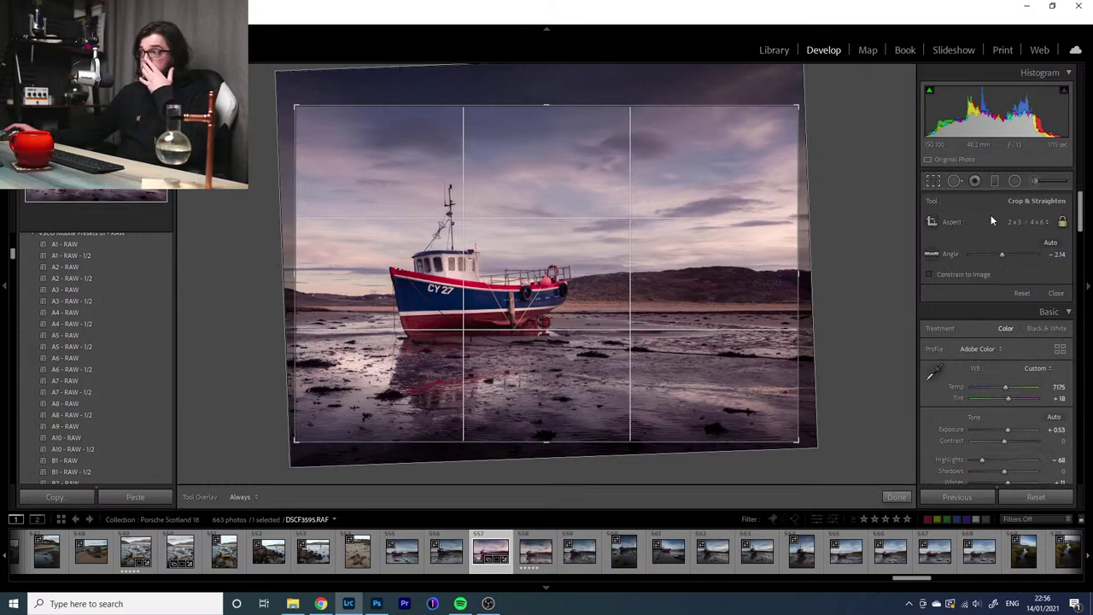
left_click(1042, 222)
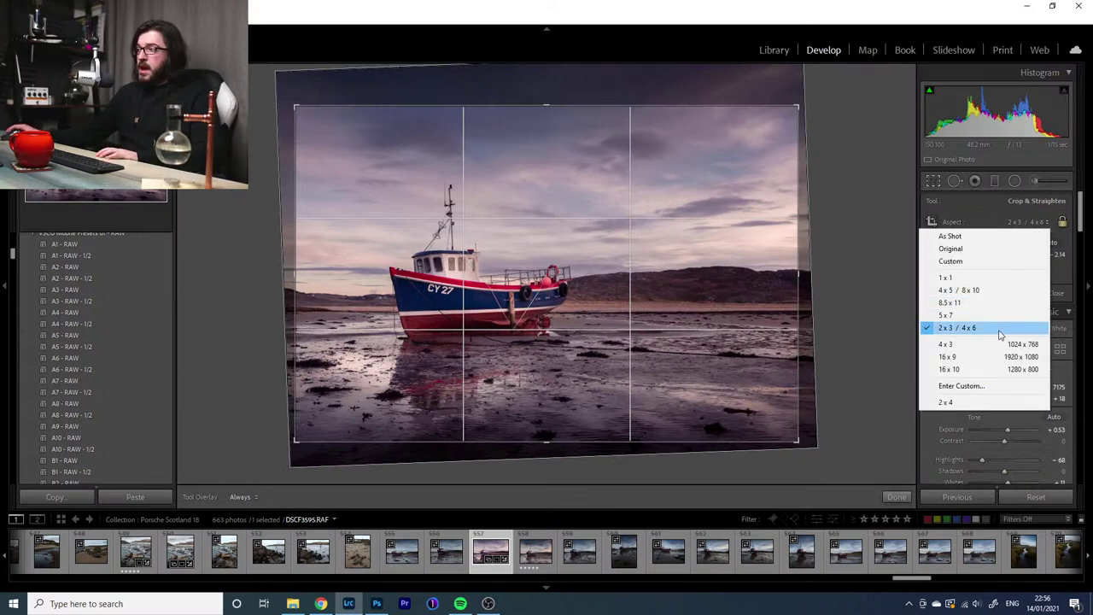
left_click(981, 408)
left_click_drag(732, 256, 731, 237)
key("Return")
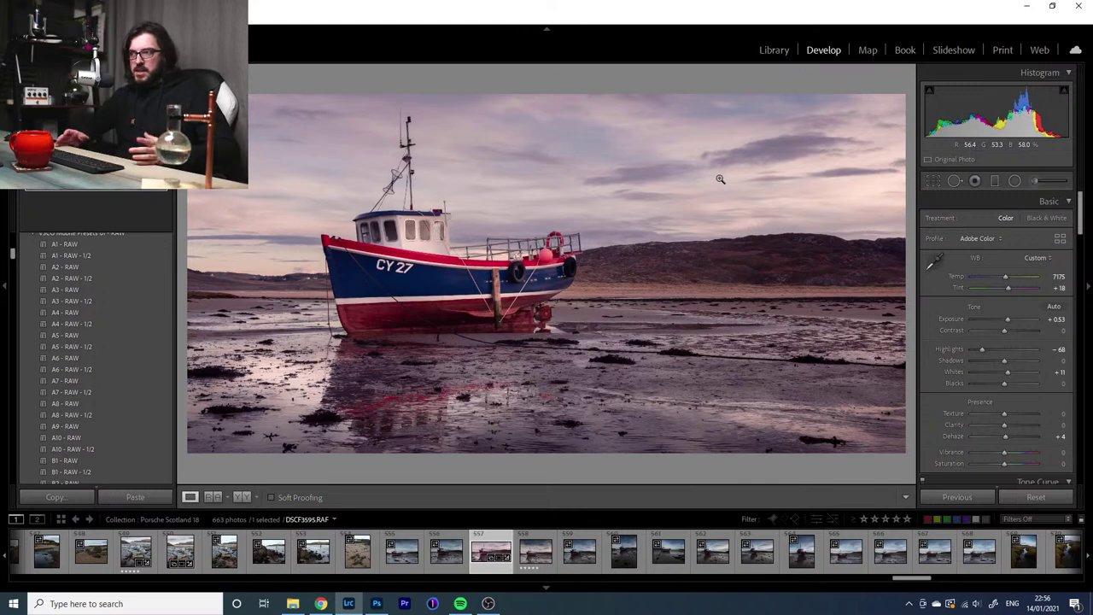
Try a 4 x 3 crop, undo it, and move the boat and horizon higher in the frame
left_click(932, 183)
left_click(1038, 221)
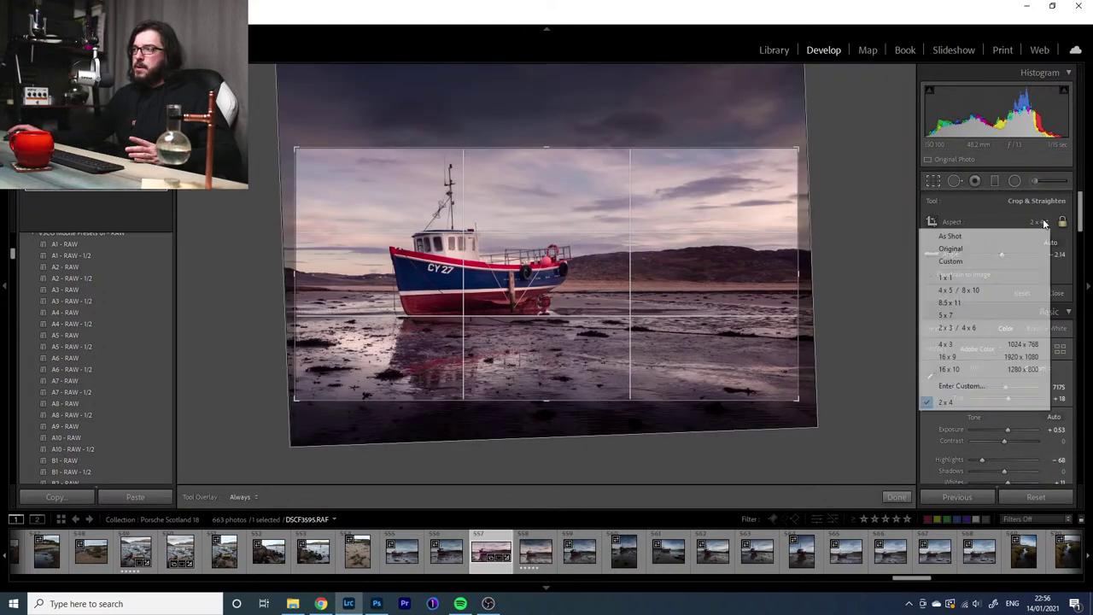
left_click(989, 345)
left_click_drag(547, 148, 546, 101)
key("Return")
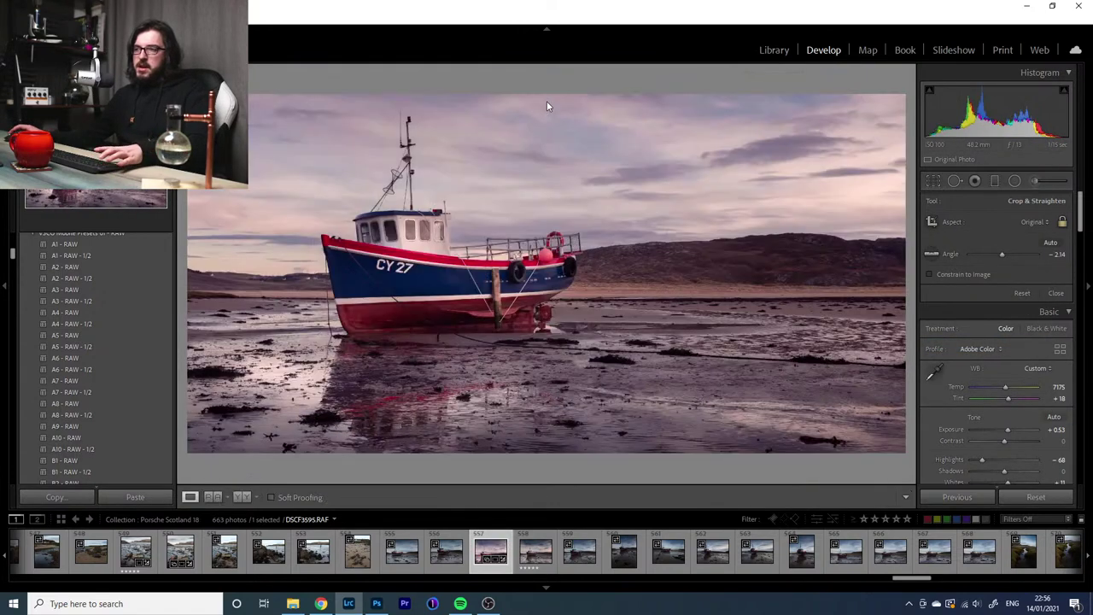
key("ctrl+z")
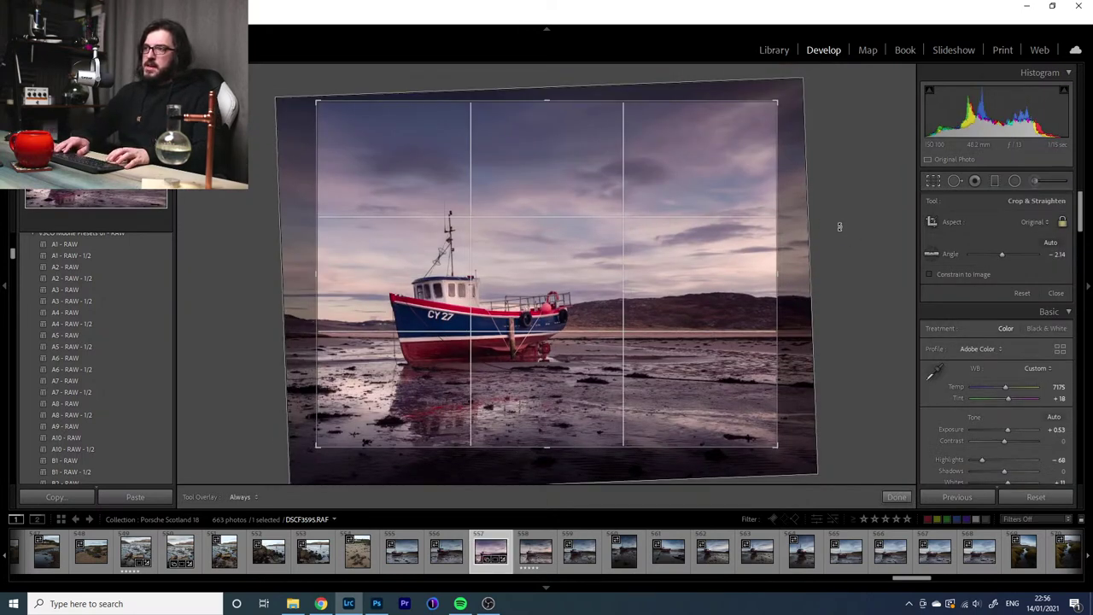
key("Return")
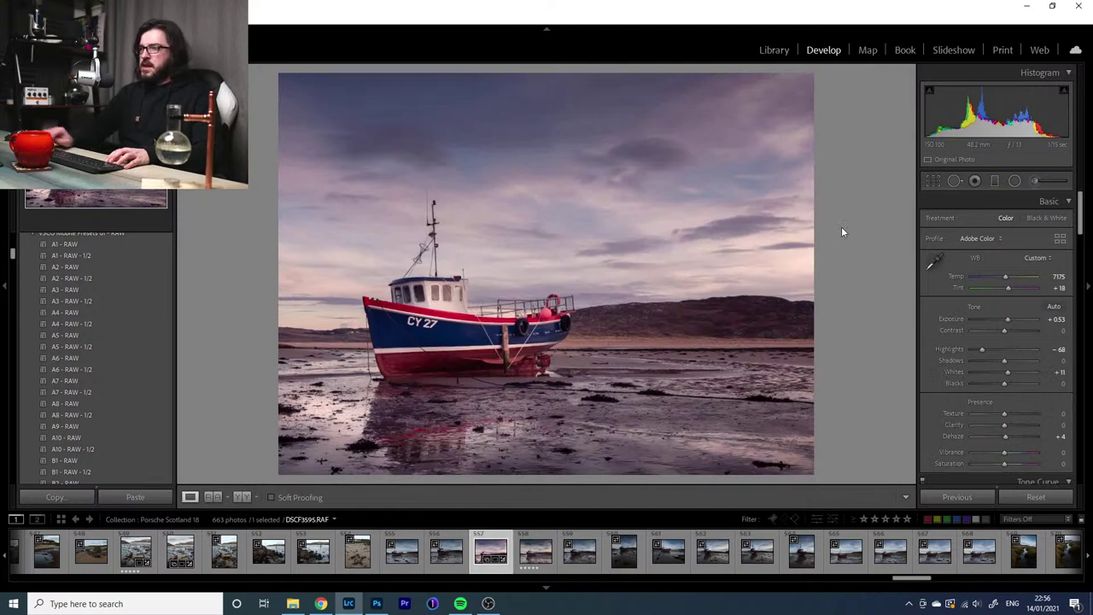
key("r")
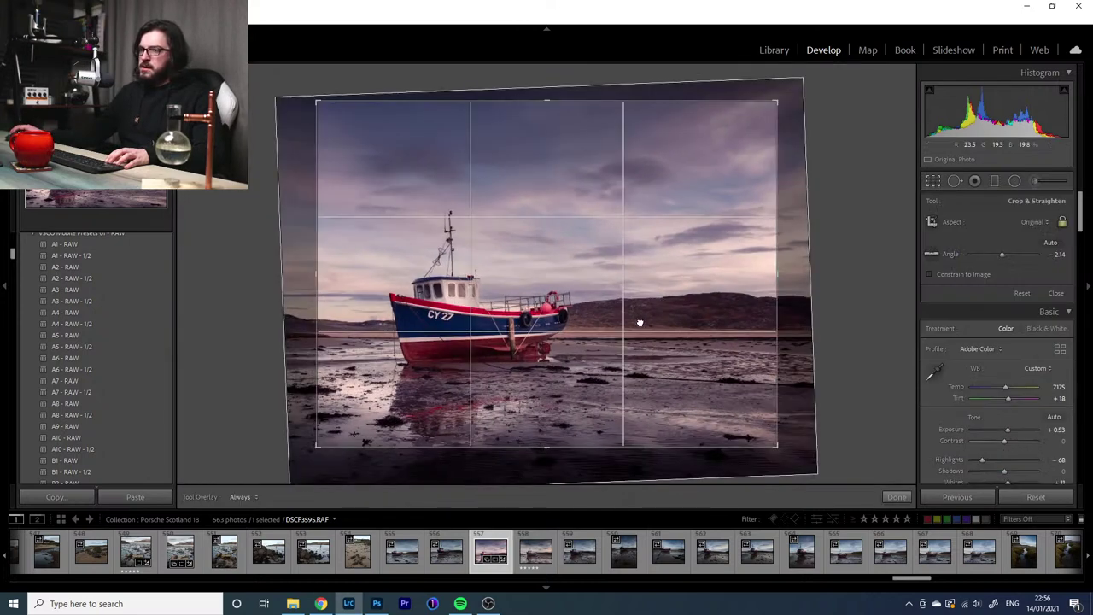
left_click_drag(640, 323, 636, 295)
Commit the boat photo's final crop and switch to the Porsche photo DSCF3551.tif
key("r")
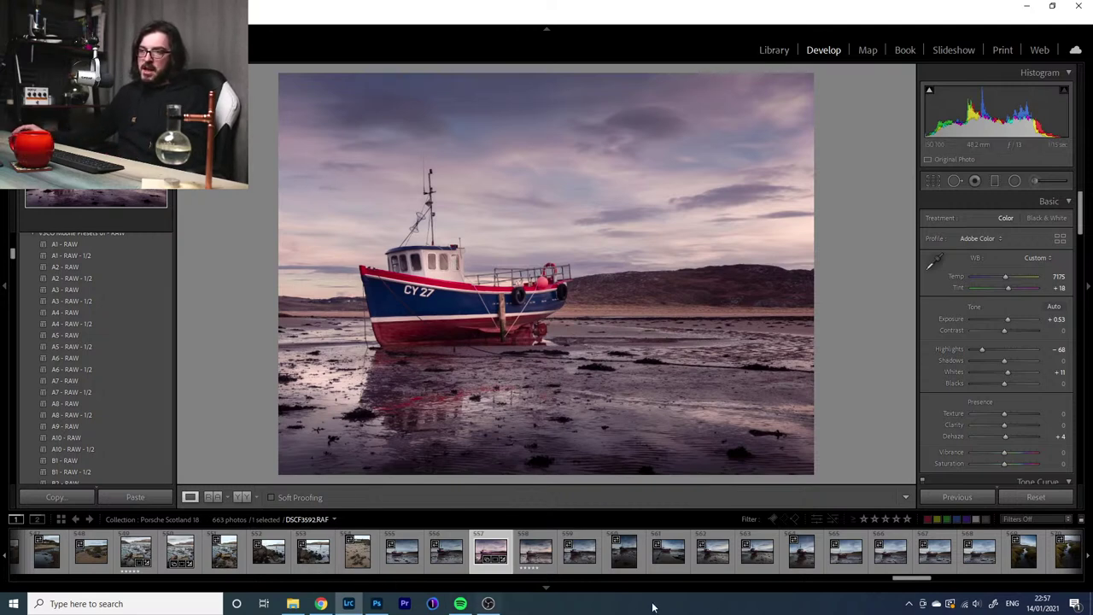
left_click_drag(925, 581, 872, 582)
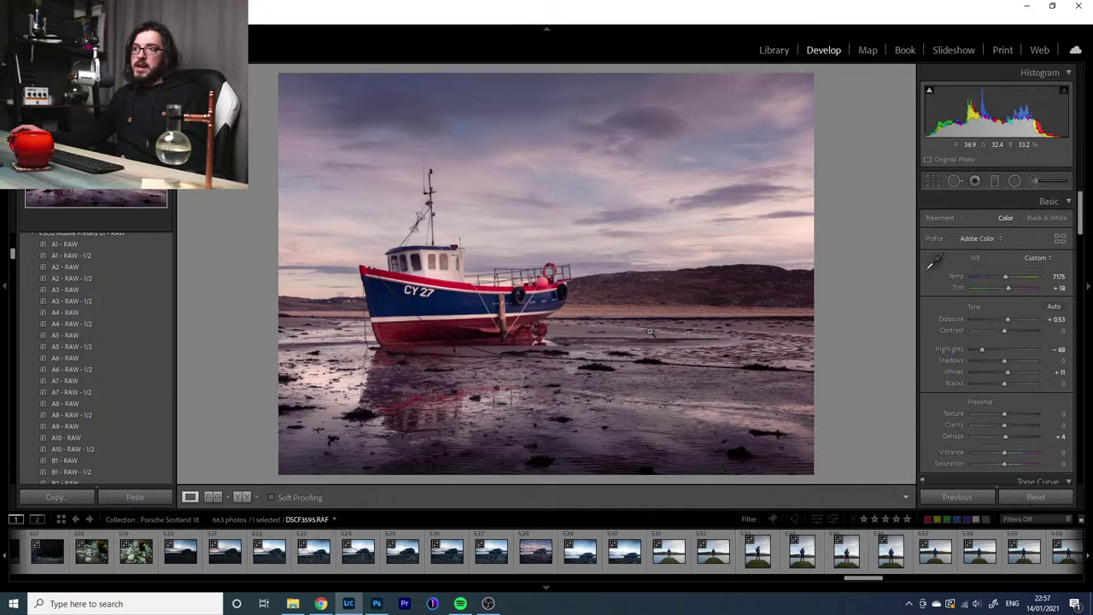
left_click(527, 557)
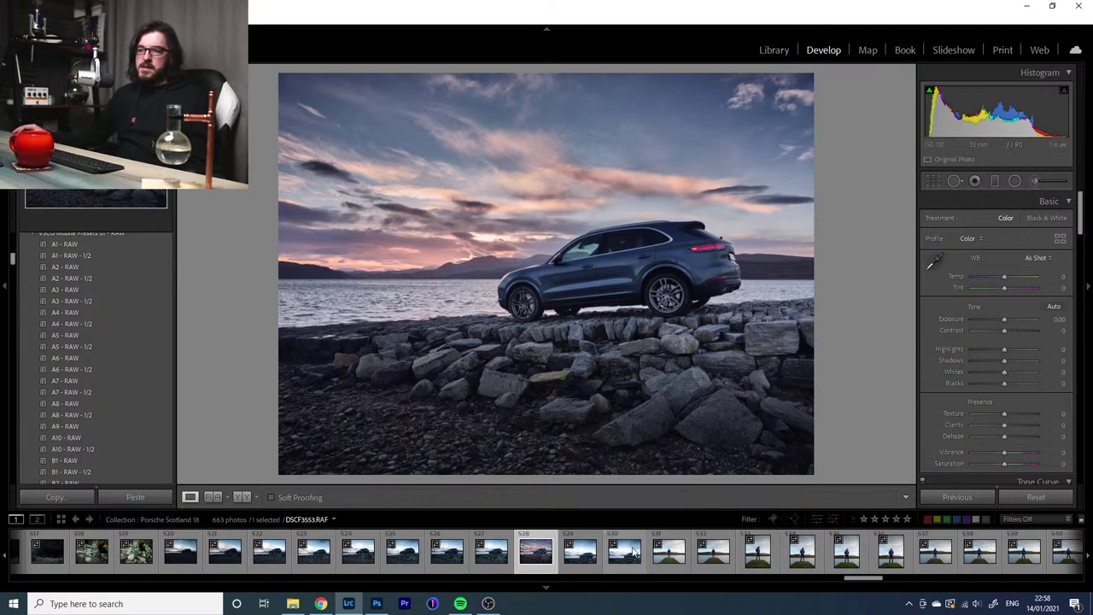
Open the beached boat photo, then load the 11-photo 'epic landscapes live' collection for editing
scroll(634, 553, "down", 5)
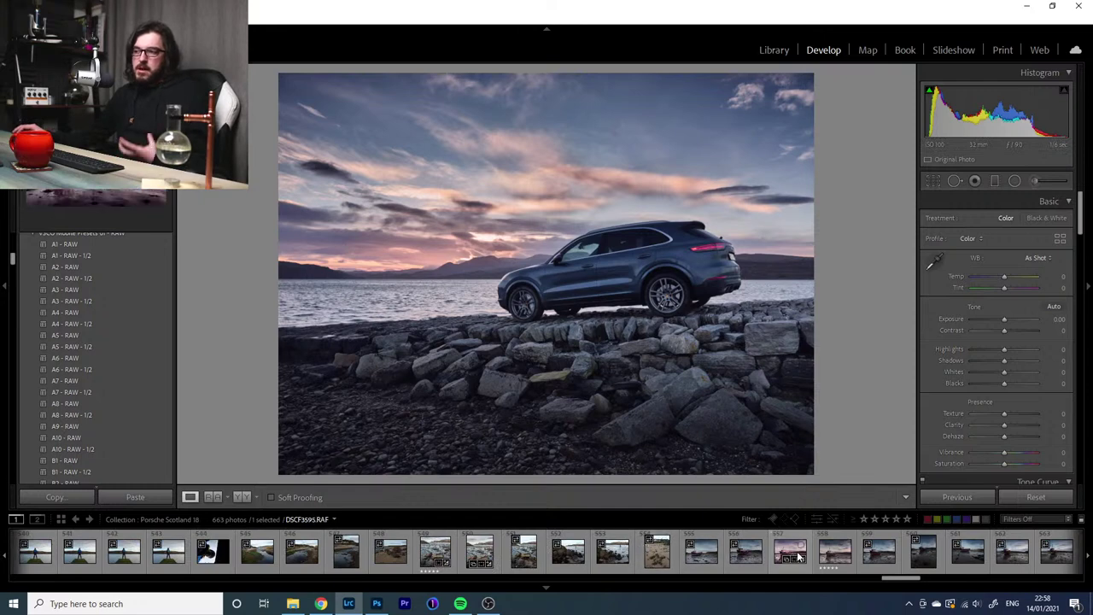
left_click(797, 555)
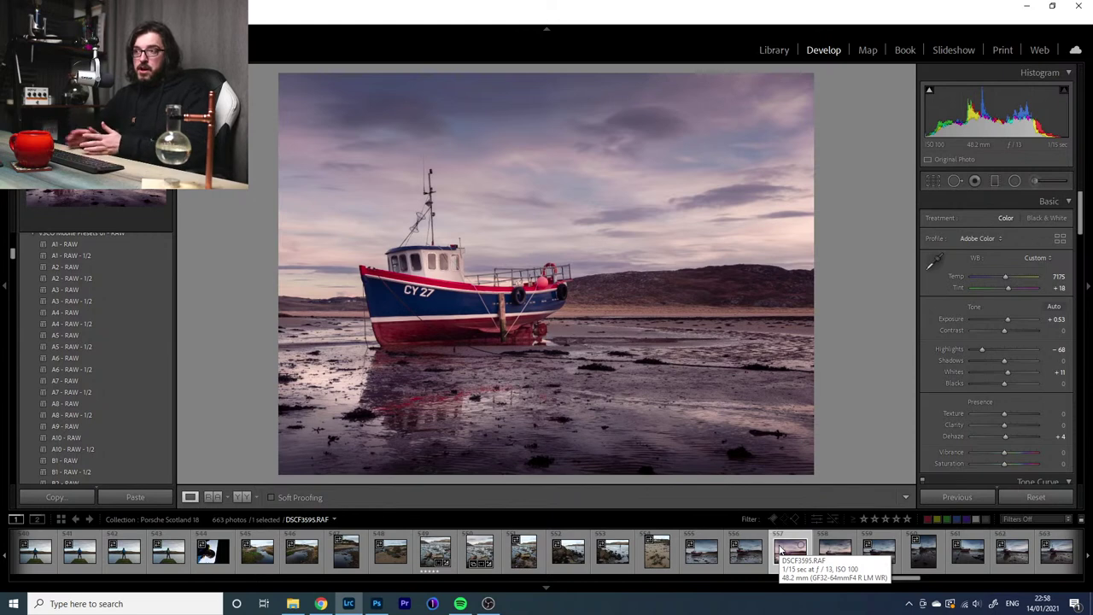
left_click(774, 51)
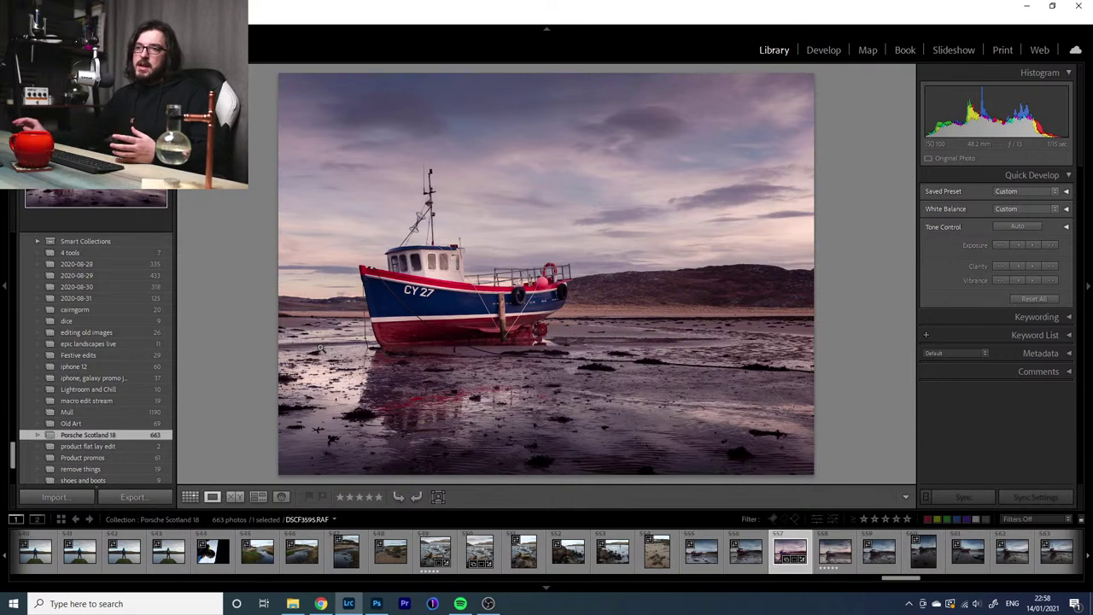
left_click(125, 390)
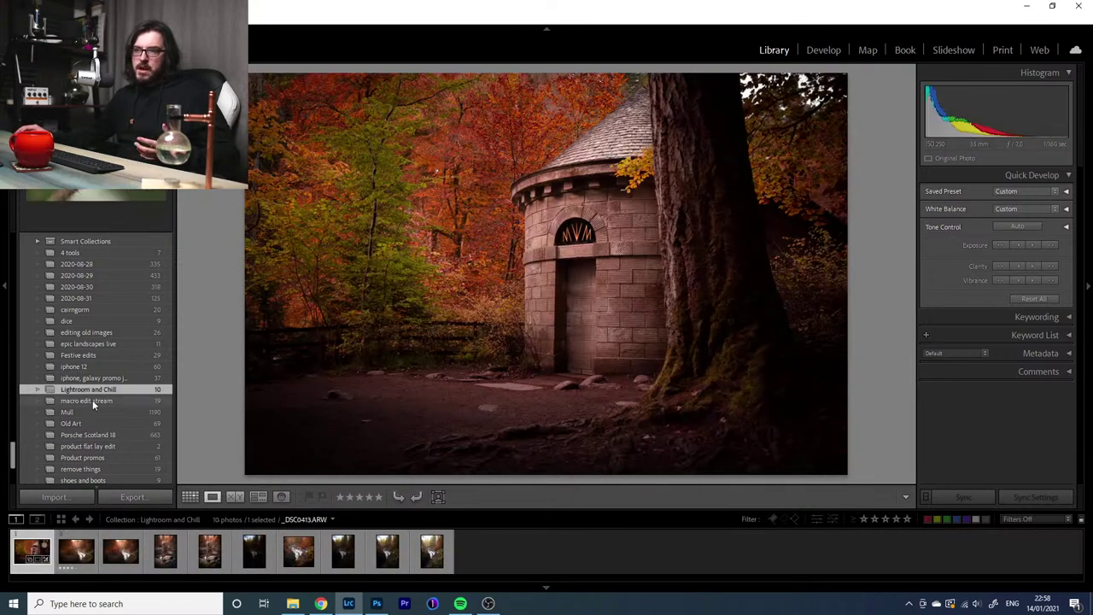
left_click(89, 346)
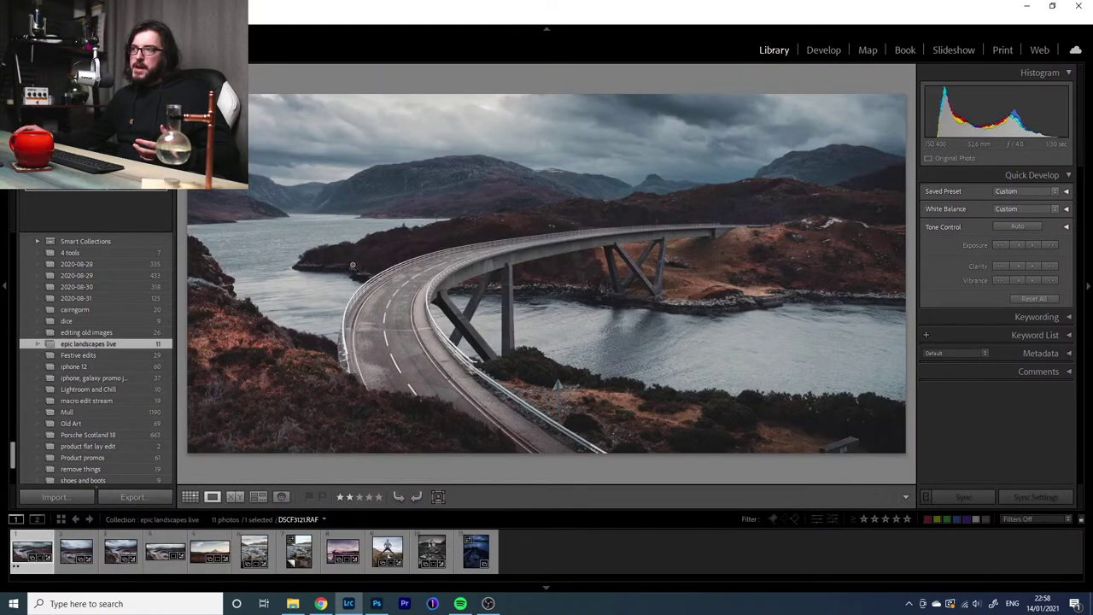
left_click(821, 50)
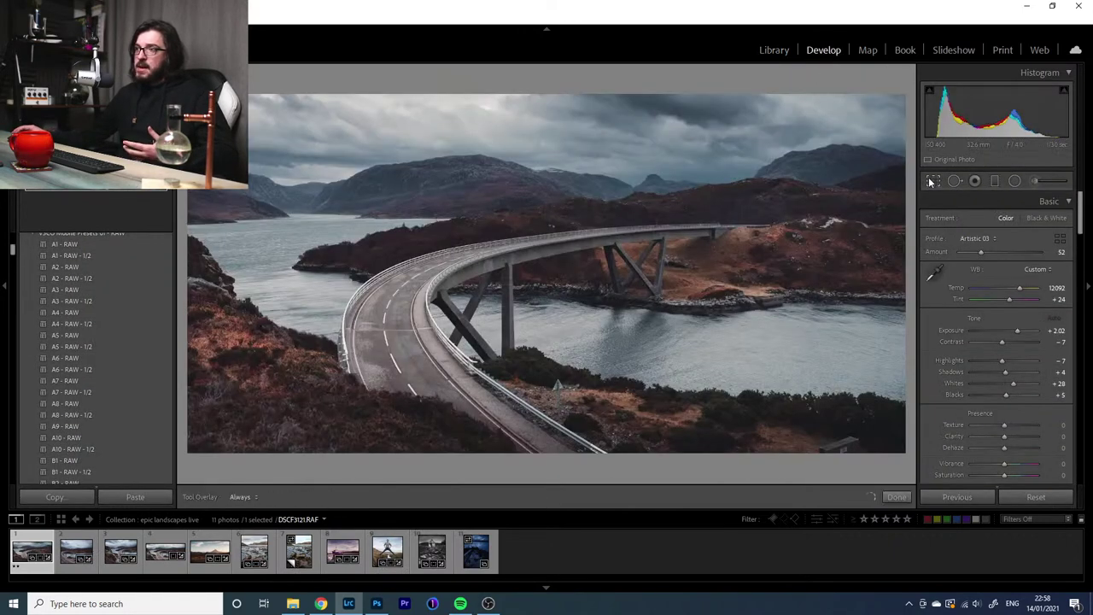
left_click(933, 181)
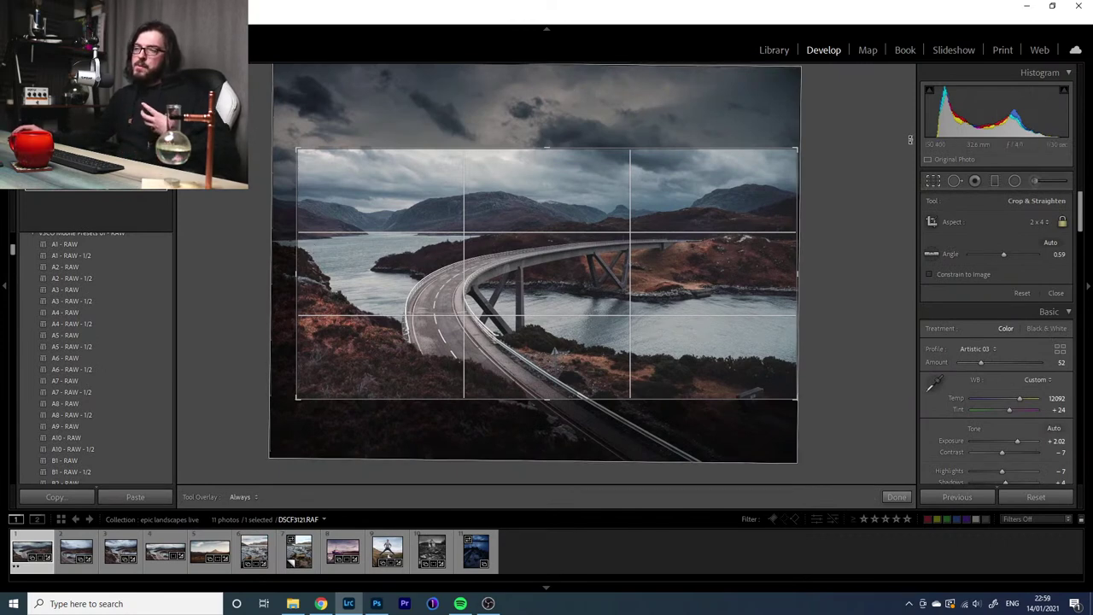
left_click(934, 181)
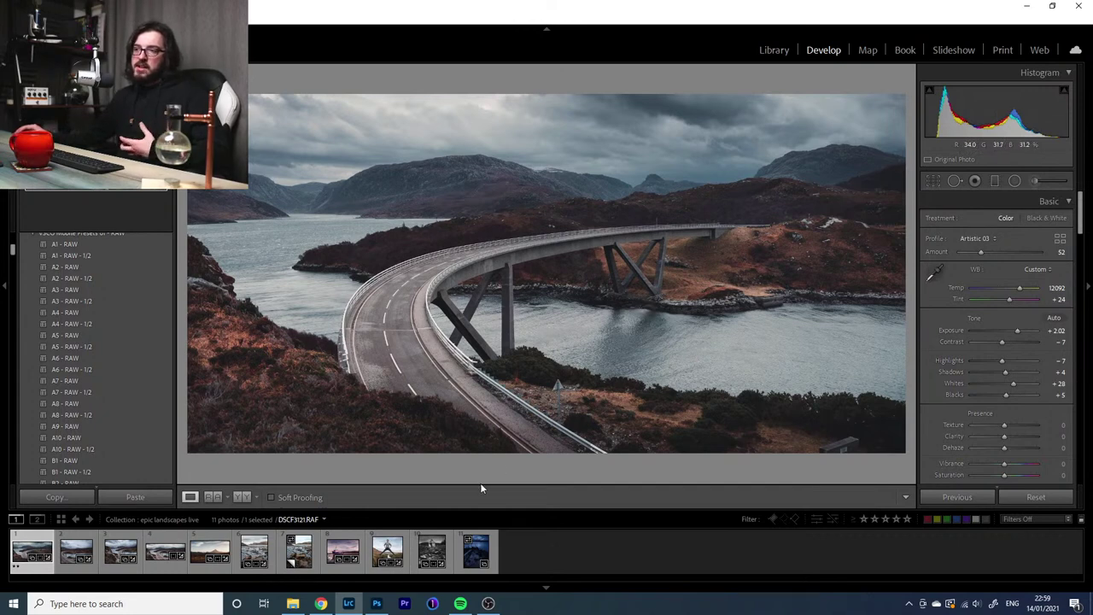
left_click(339, 547)
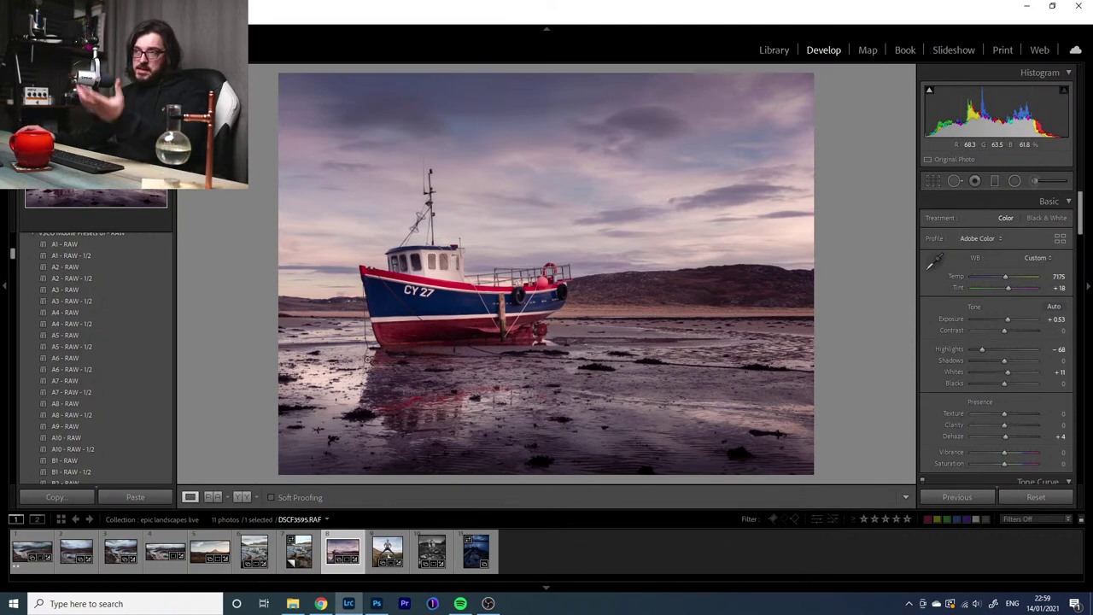
left_click(18, 553)
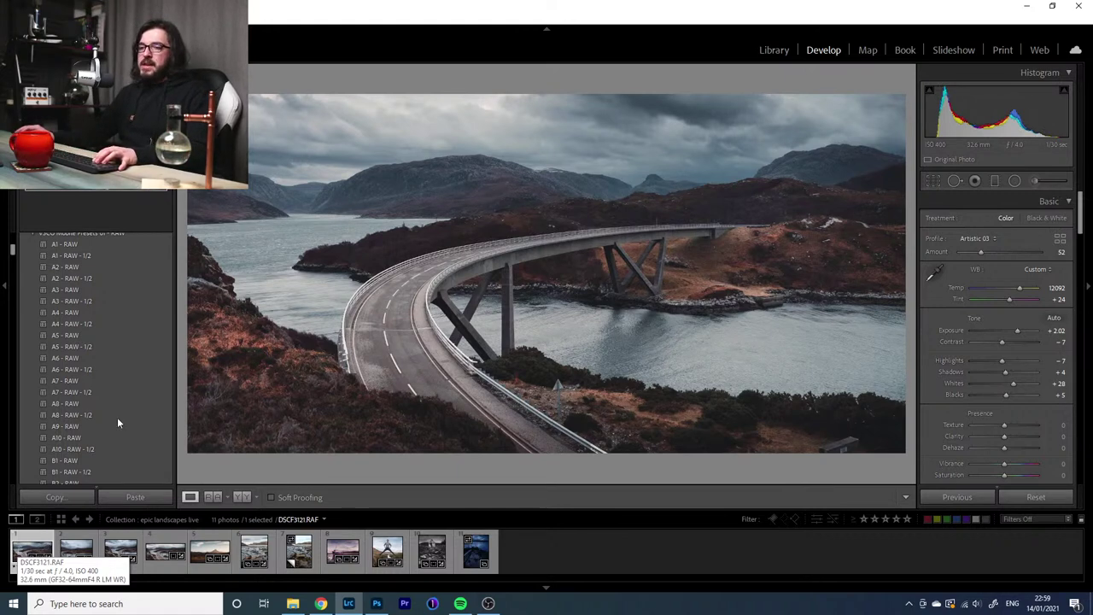
Compare the bridge photo Before/After, then open the mountain road photo DSCF3420.RAF
key("backslash")
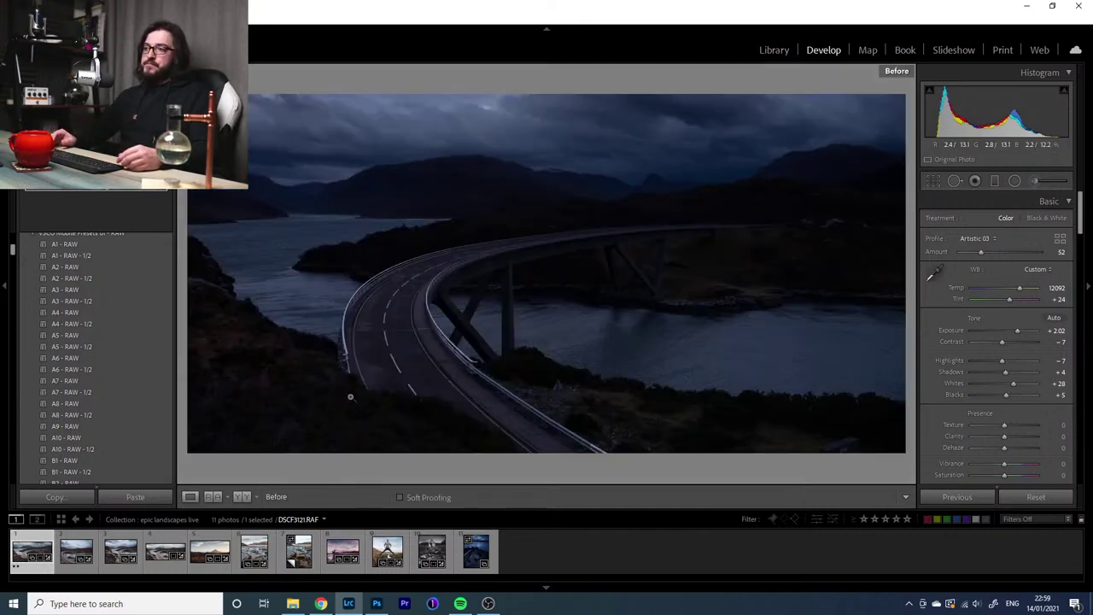
key("backslash")
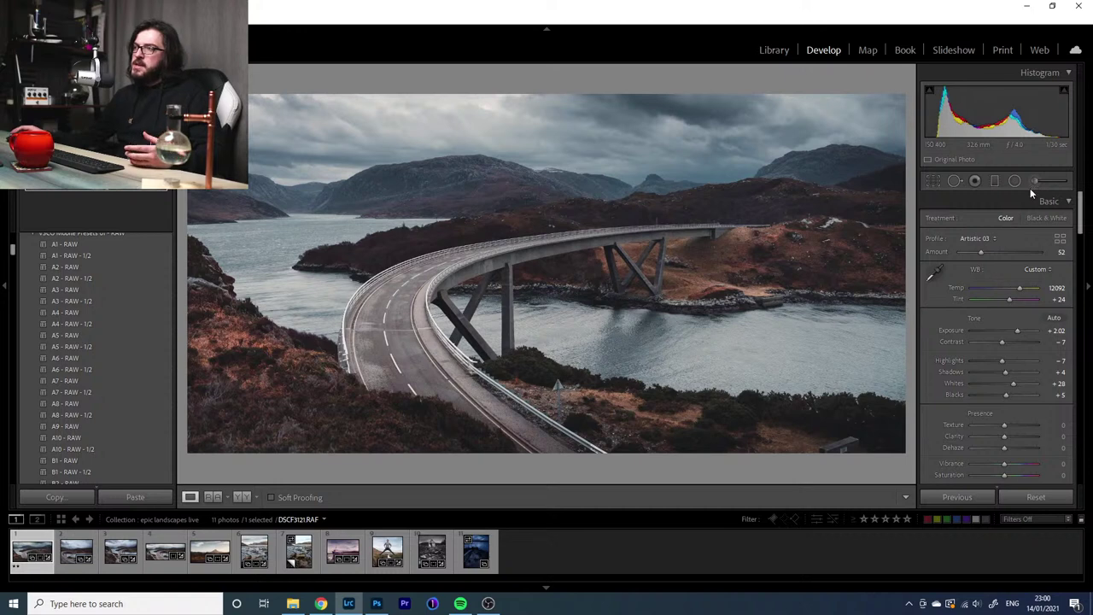
scroll(984, 365, "down", 6)
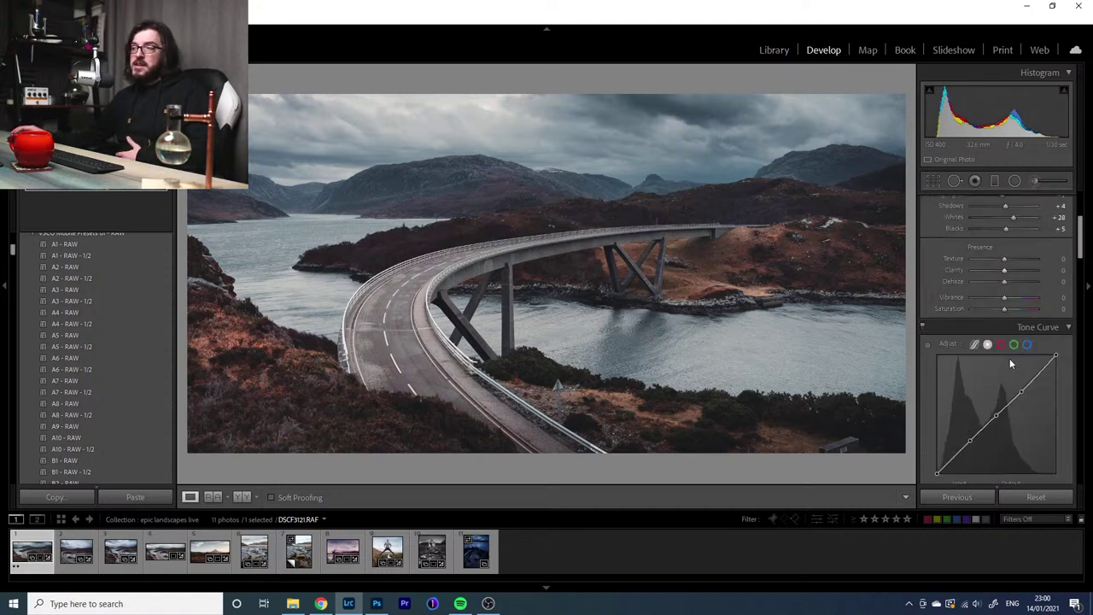
scroll(980, 407, "down", 2)
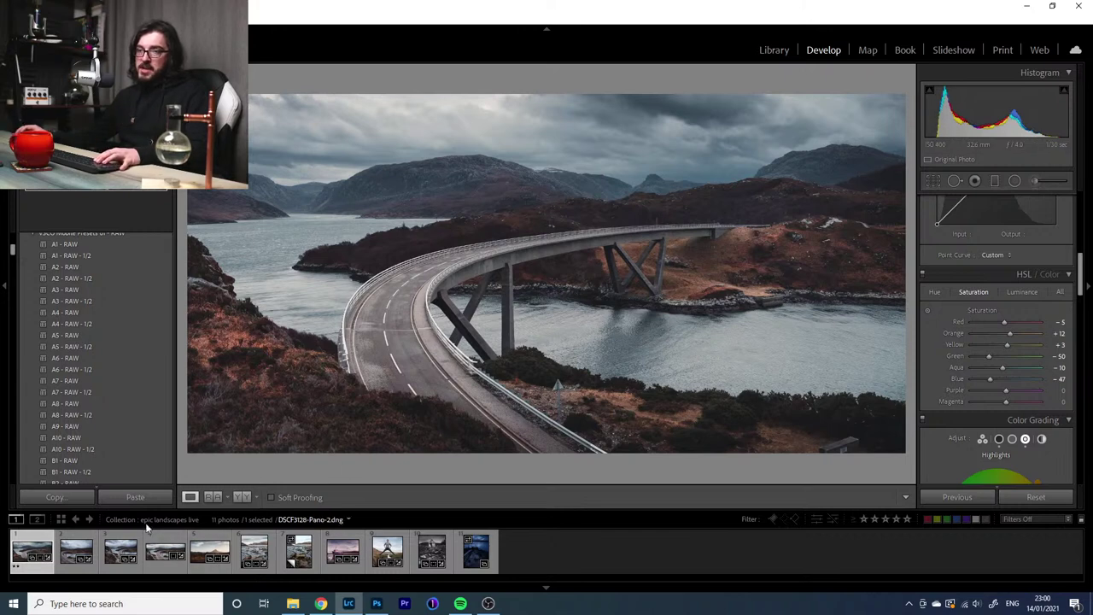
left_click(209, 551)
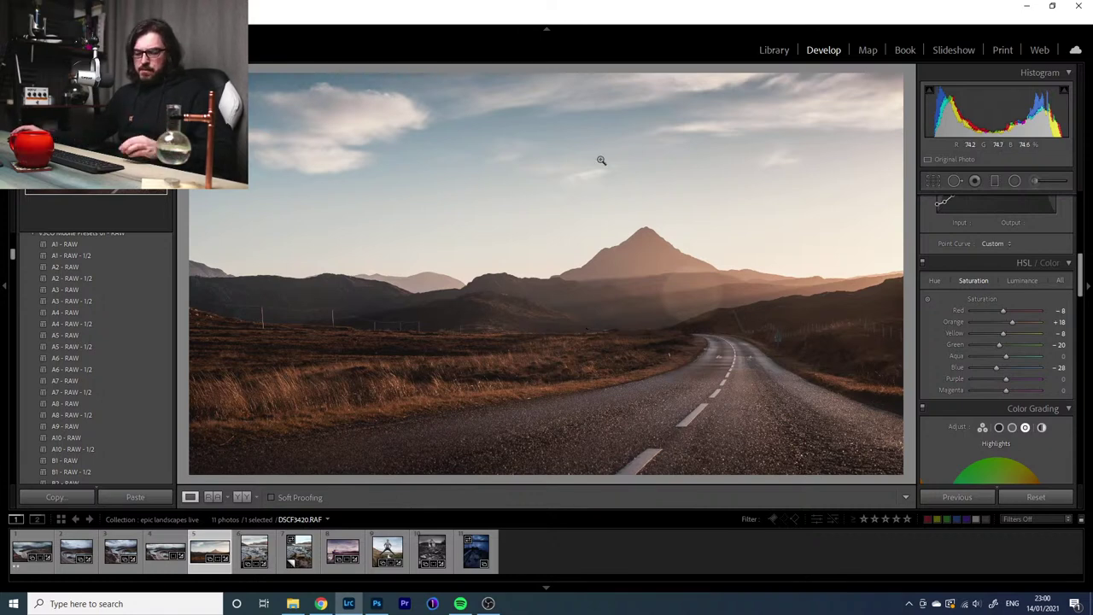
Compare the mountain road photo with and without its edits
key("backslash")
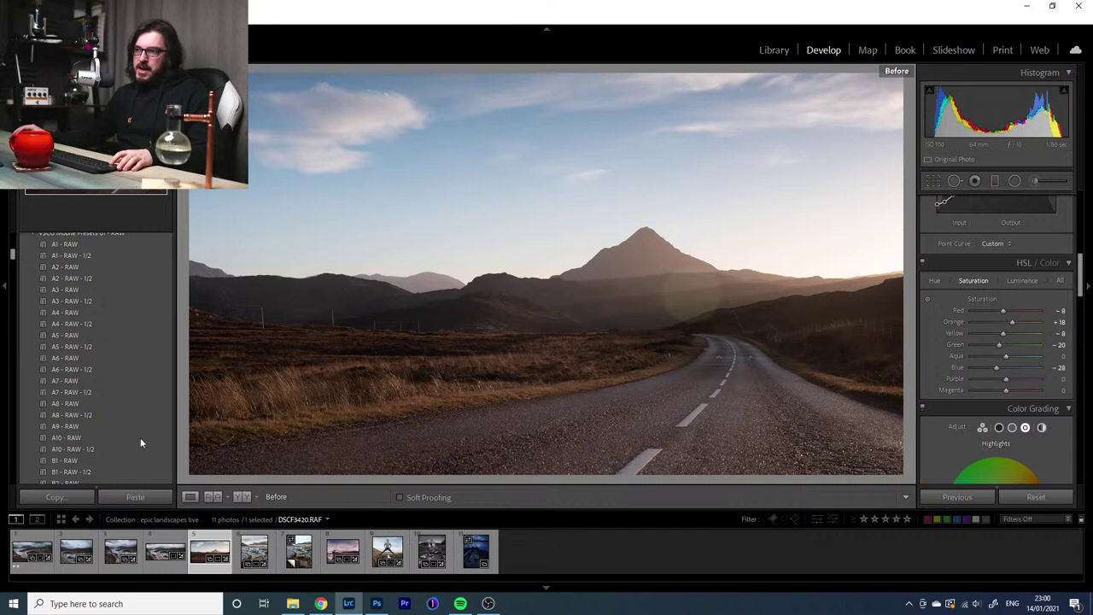
key("backslash")
key("backslash")
key("backslash")
key("backslash")
key("backslash")
key("backslash")
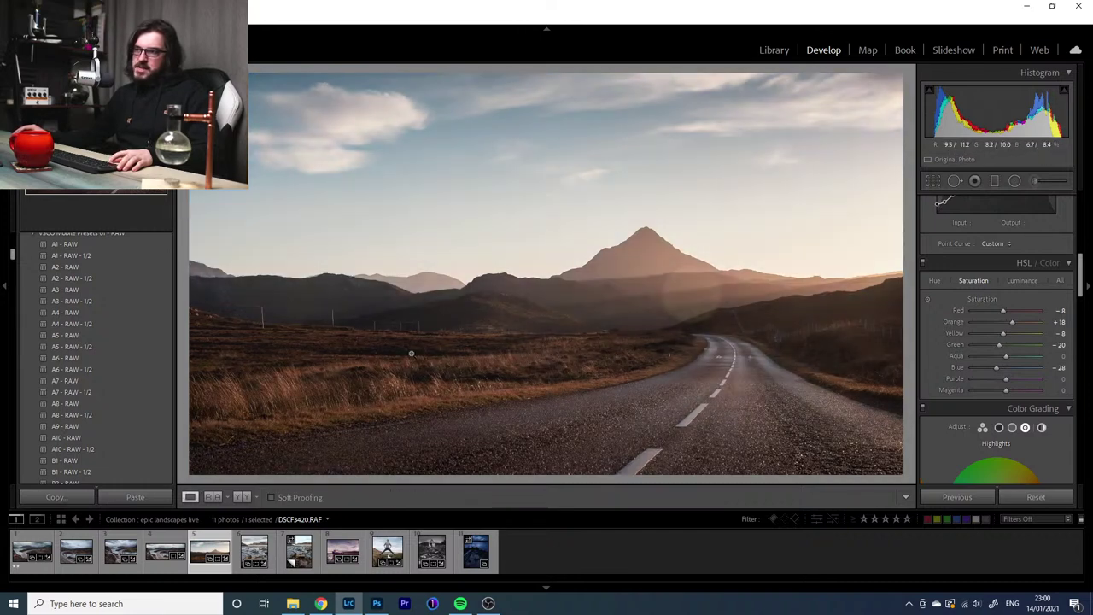
key("backslash")
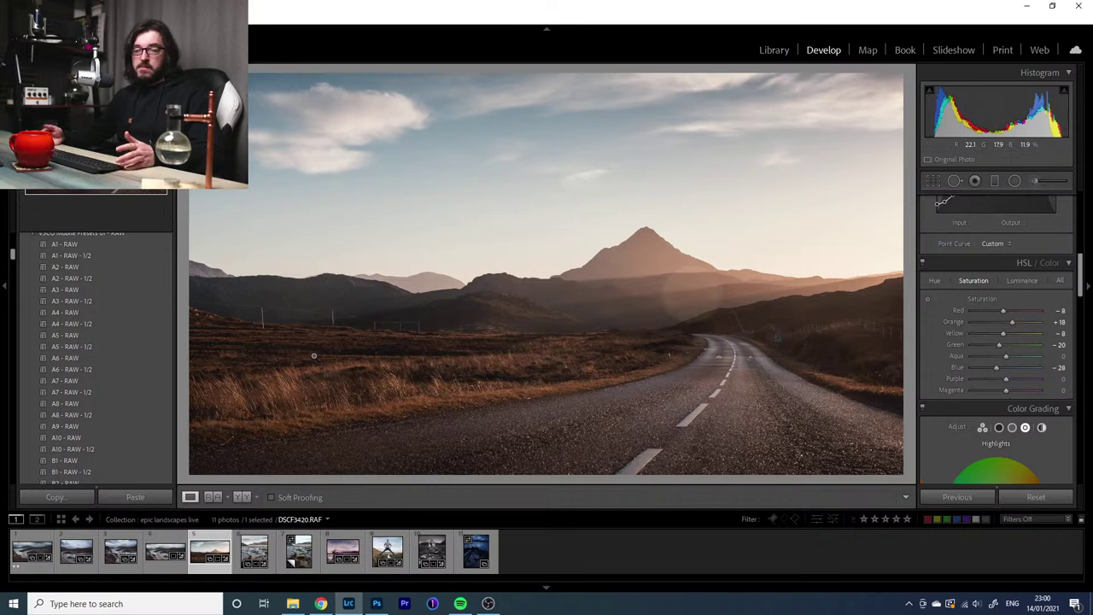
Step from the rocky shoreline photo through the collection to the black-and-white barn photo DSCF3686.RAF
left_click(253, 554)
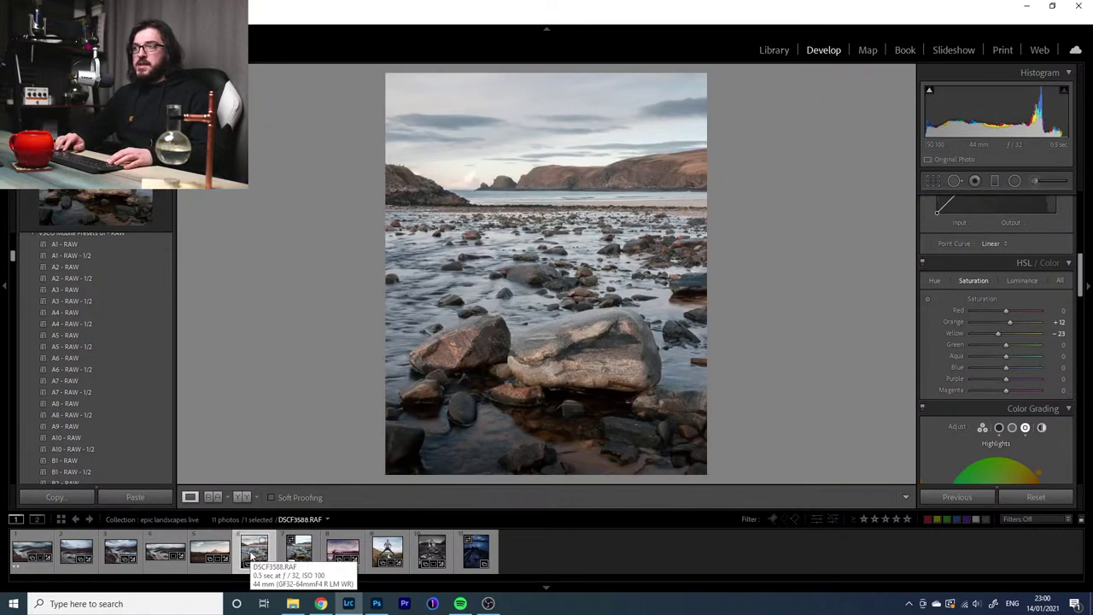
key("Right")
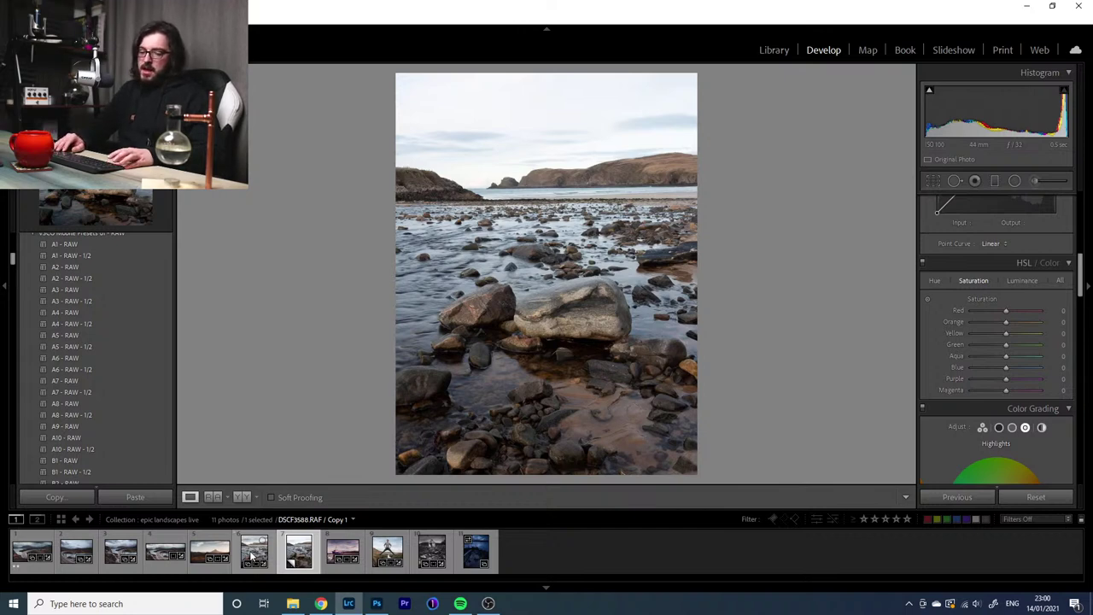
left_click(253, 555)
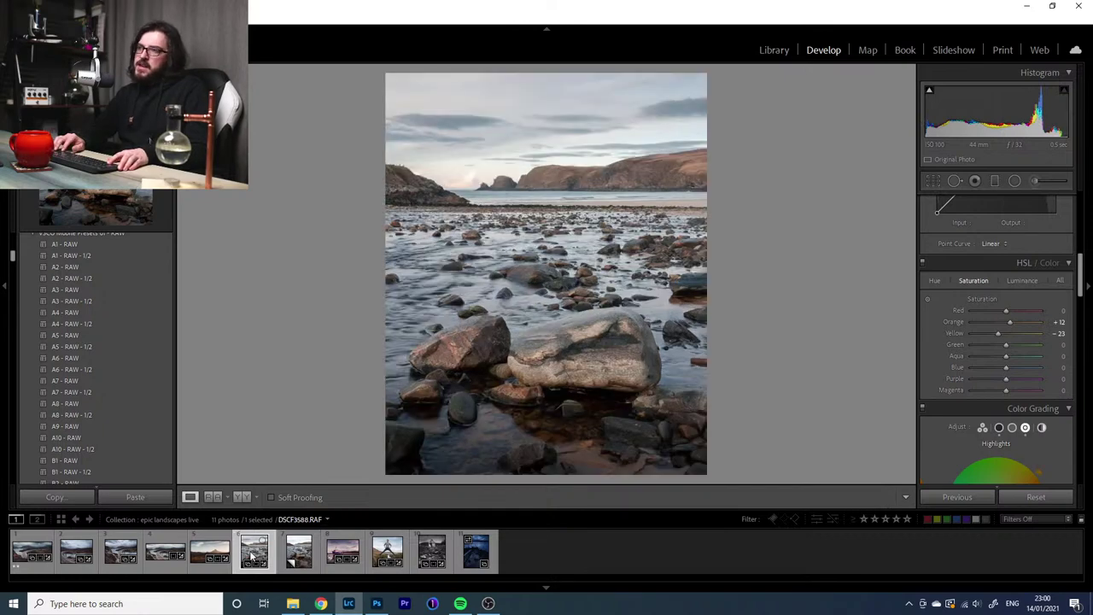
key("Right")
key("Right")
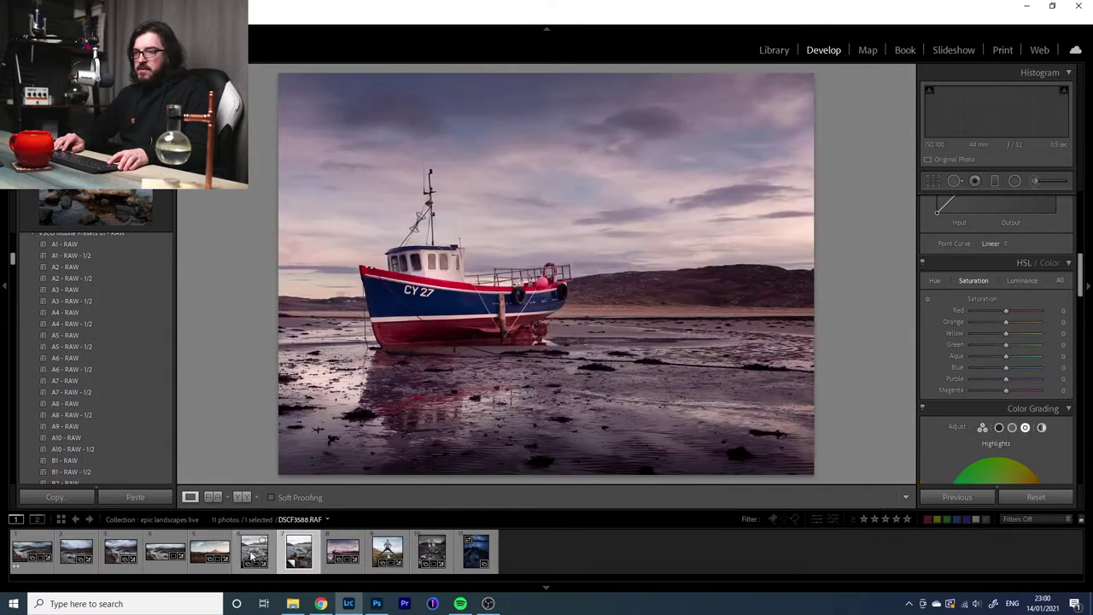
key("Right")
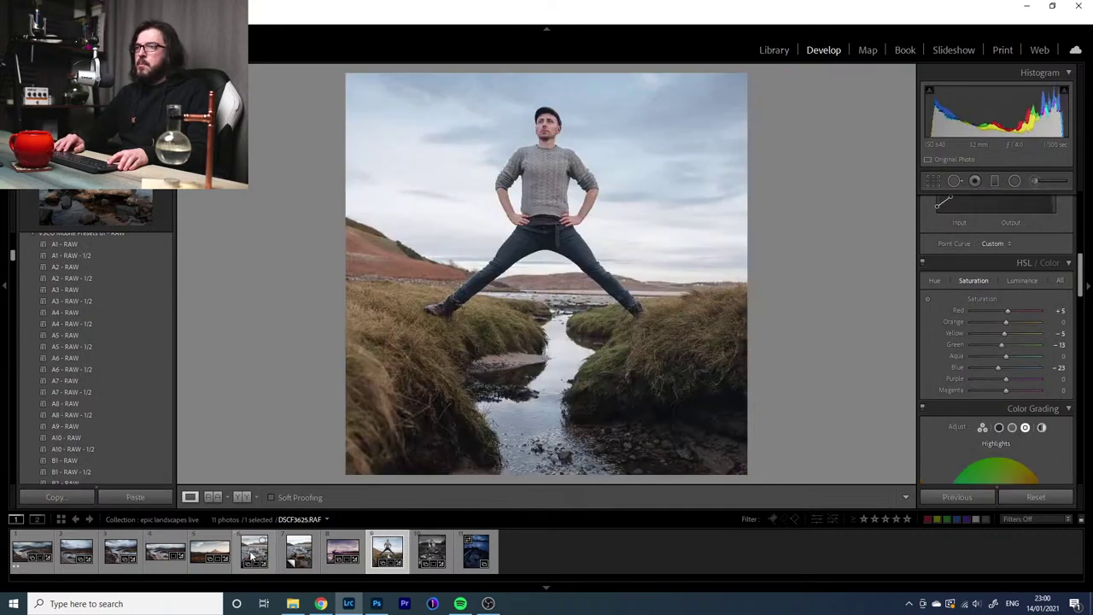
key("Right")
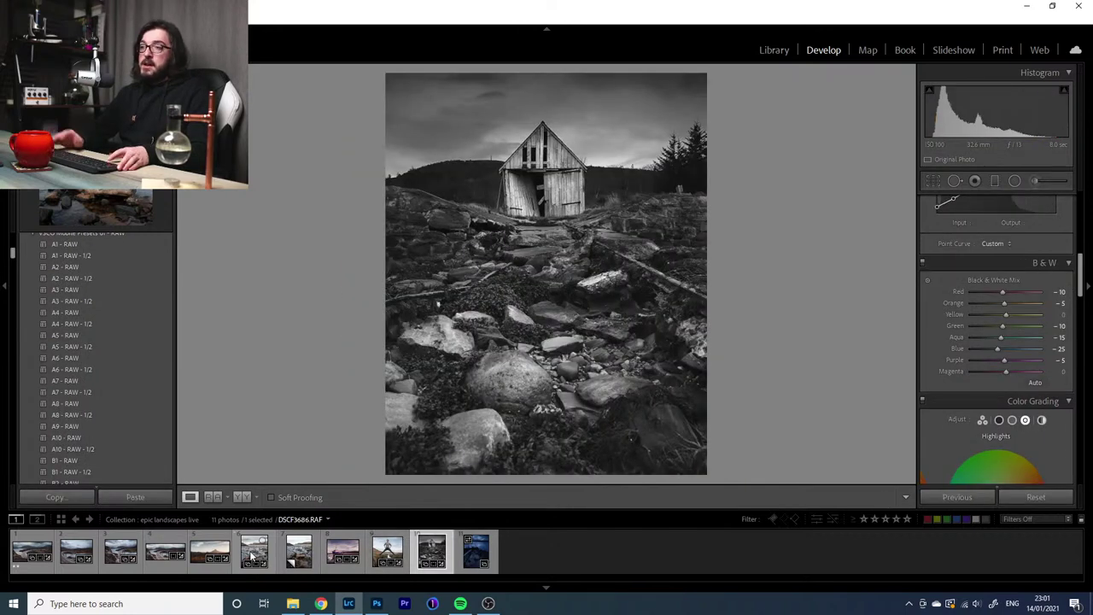